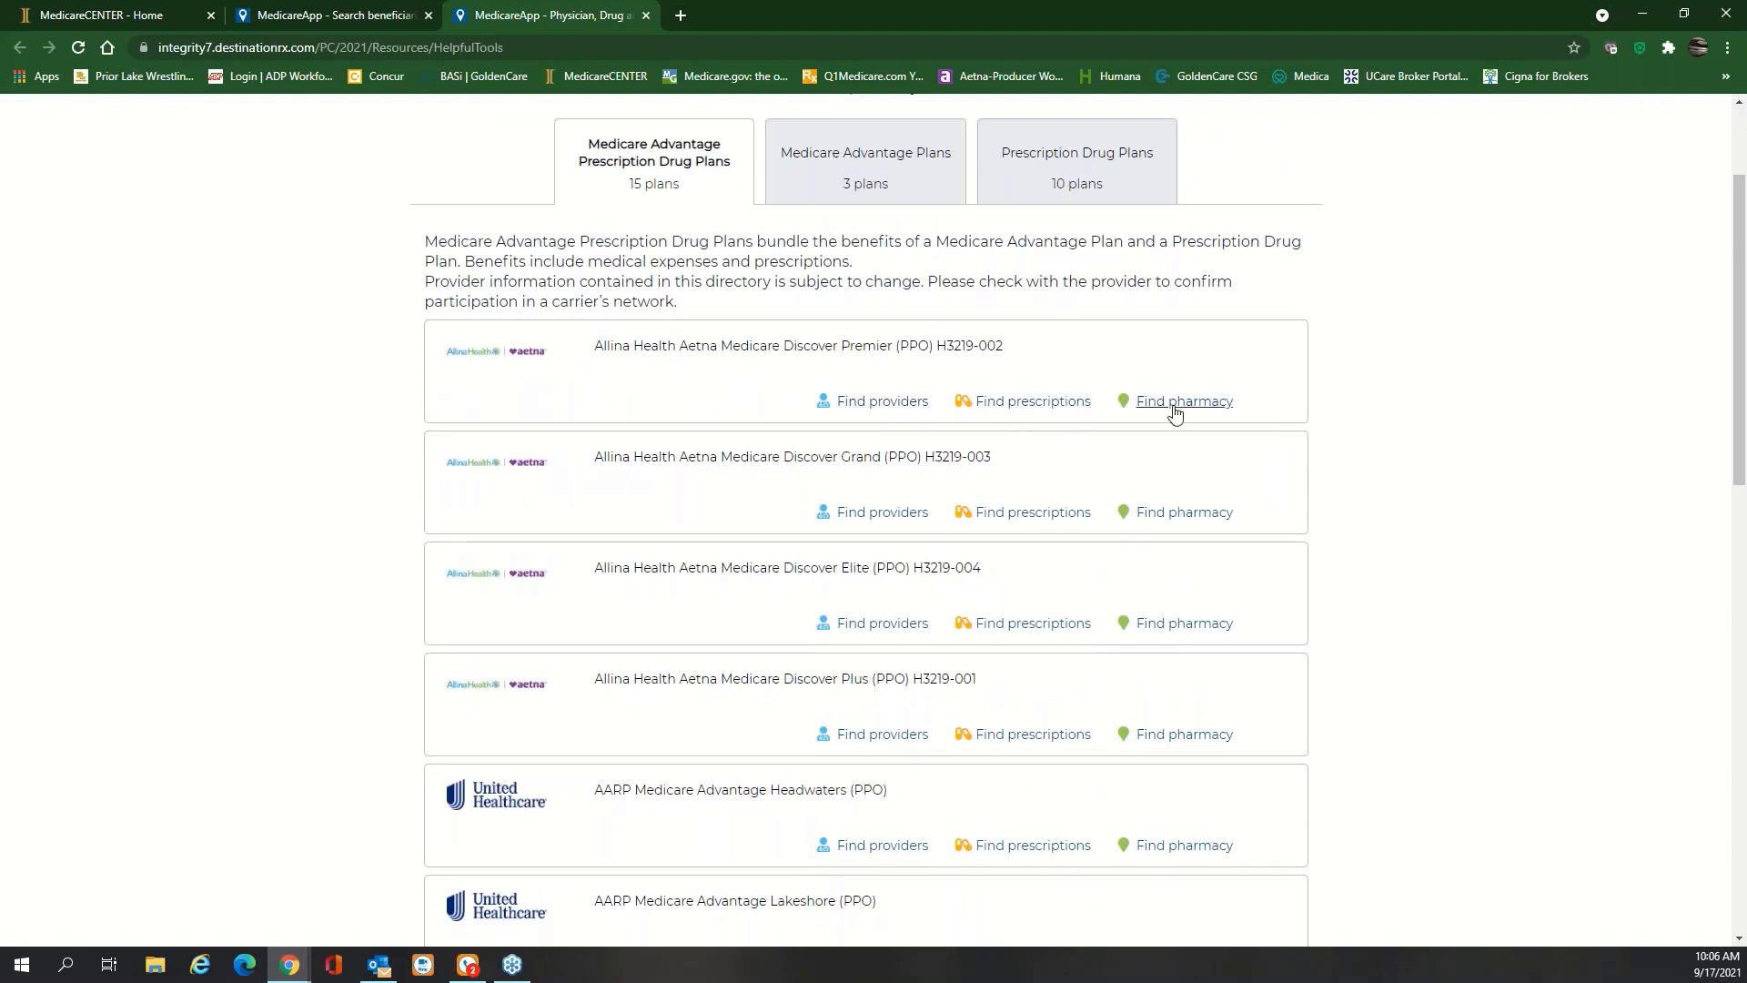
Look up providers for the Discover Premier (PPO) H3219-002 plan and zoom the provider map out one level
click(858, 403)
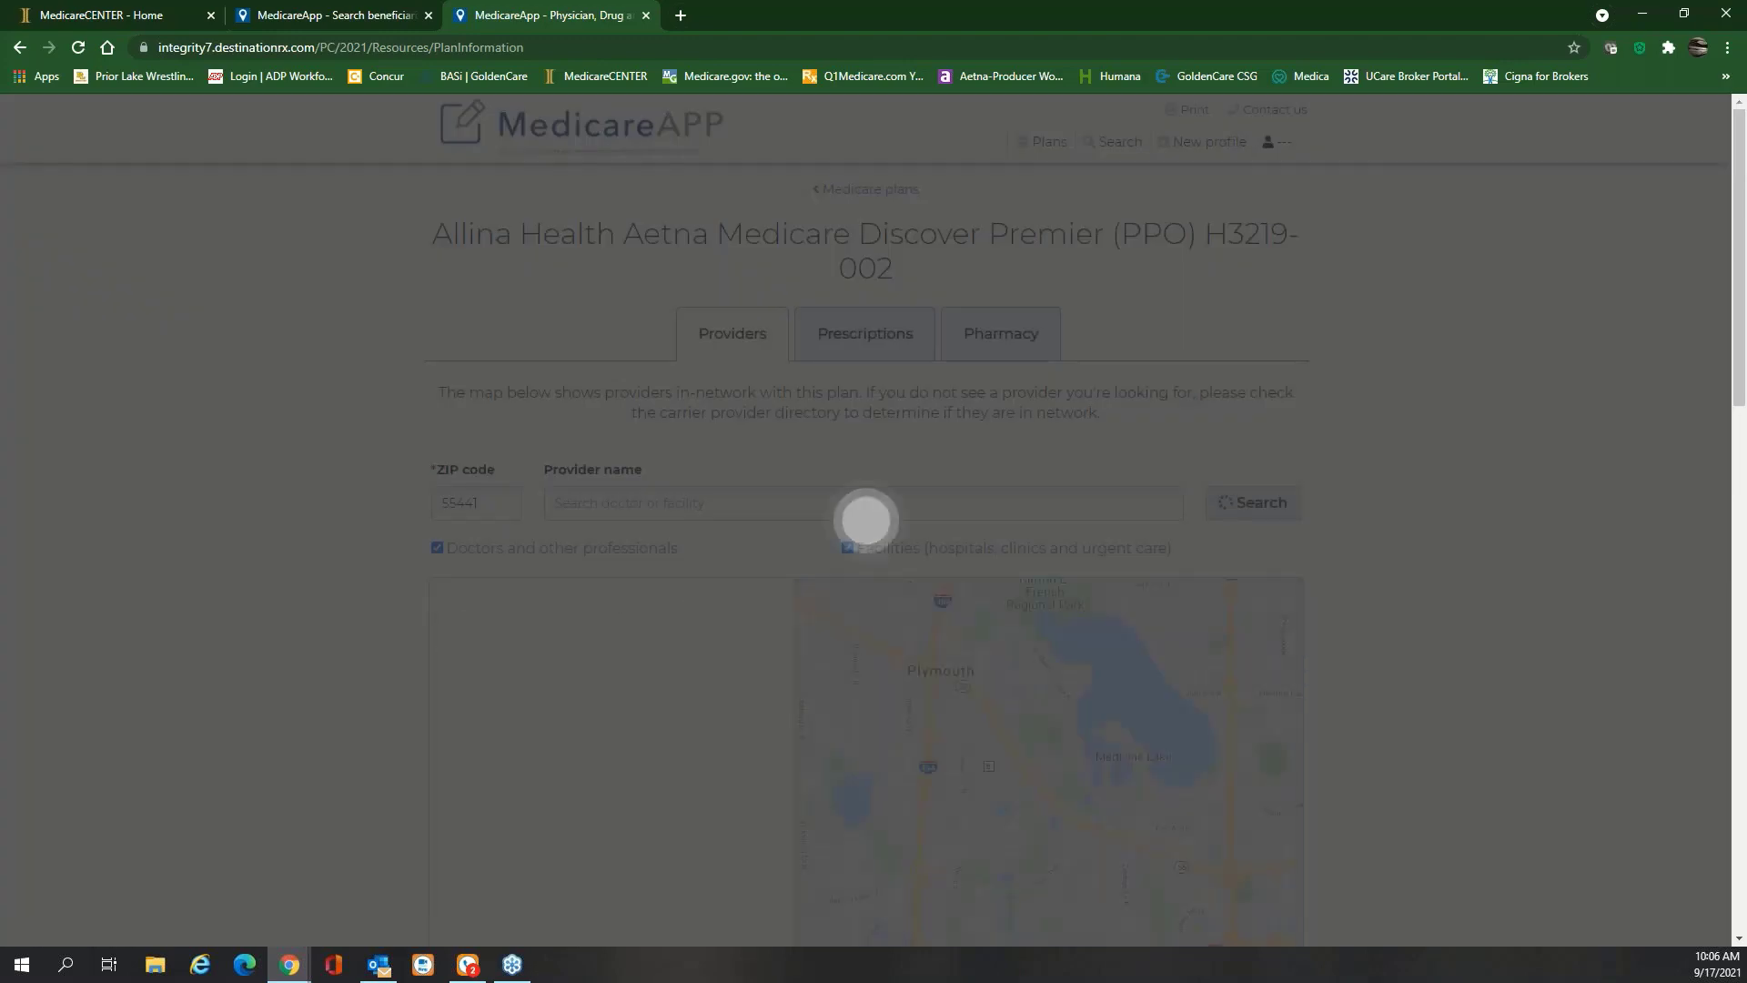
scroll(227, 553, down, 3)
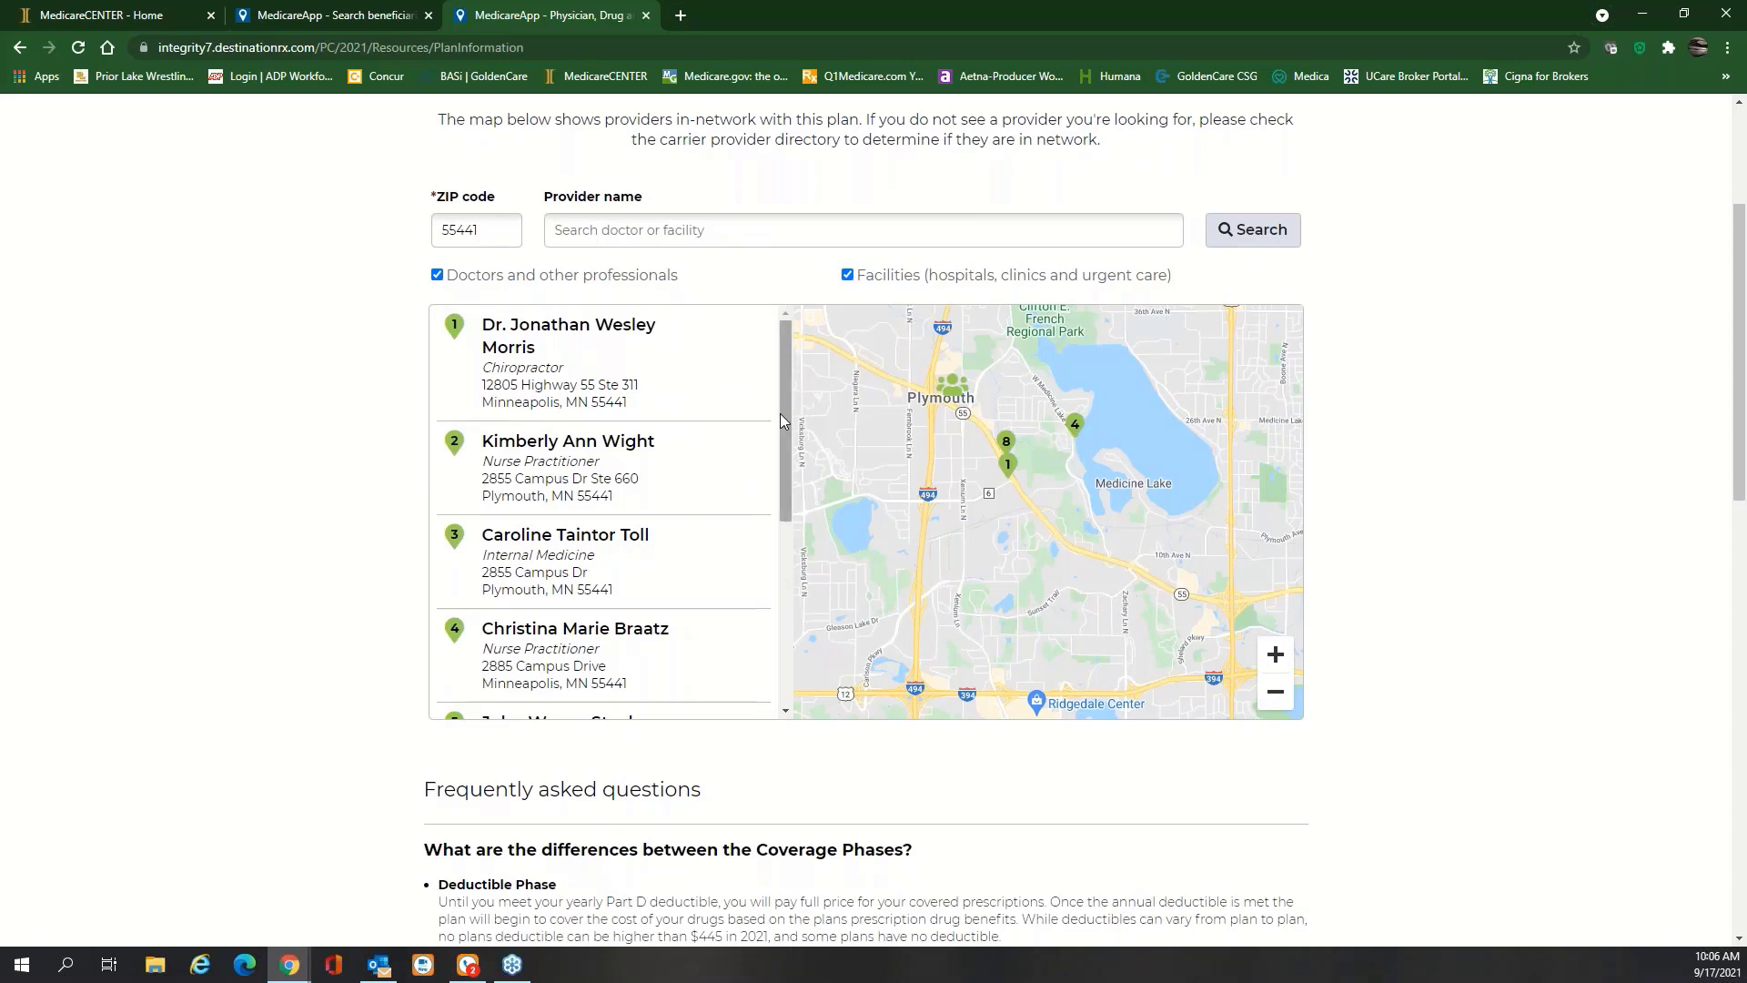
mouse_move(785, 412)
mouse_down()
mouse_move(785, 466)
mouse_move(774, 393)
mouse_up()
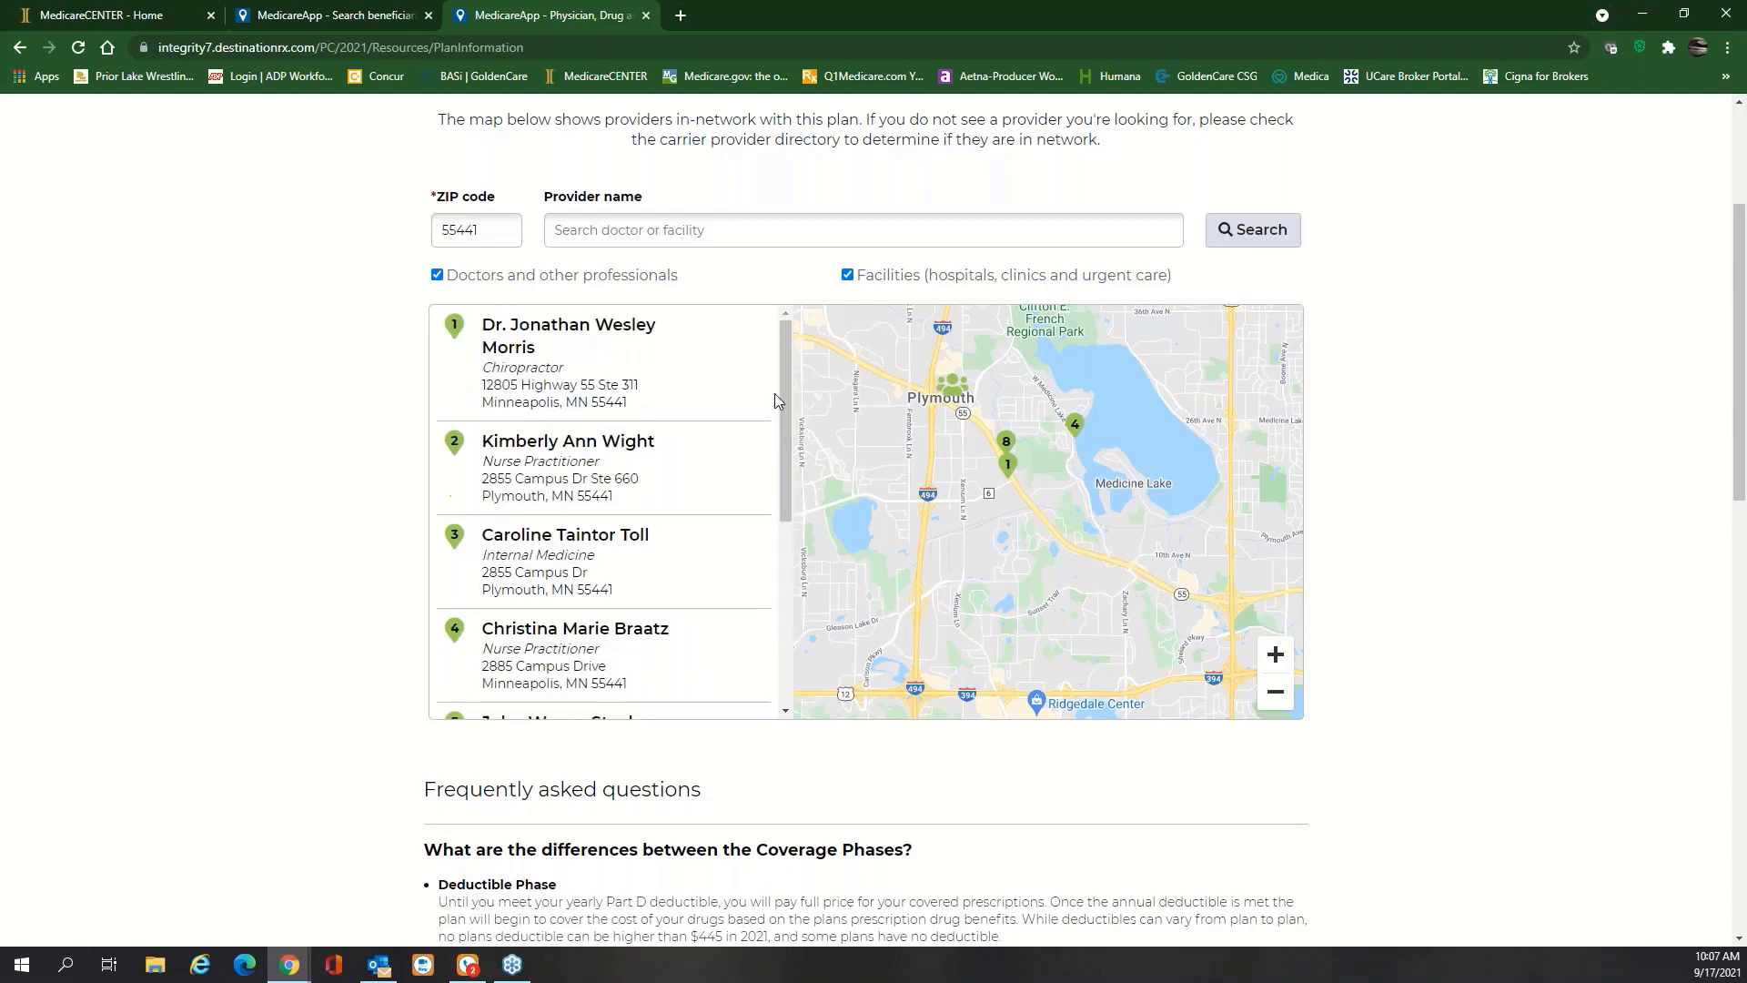
click(1277, 697)
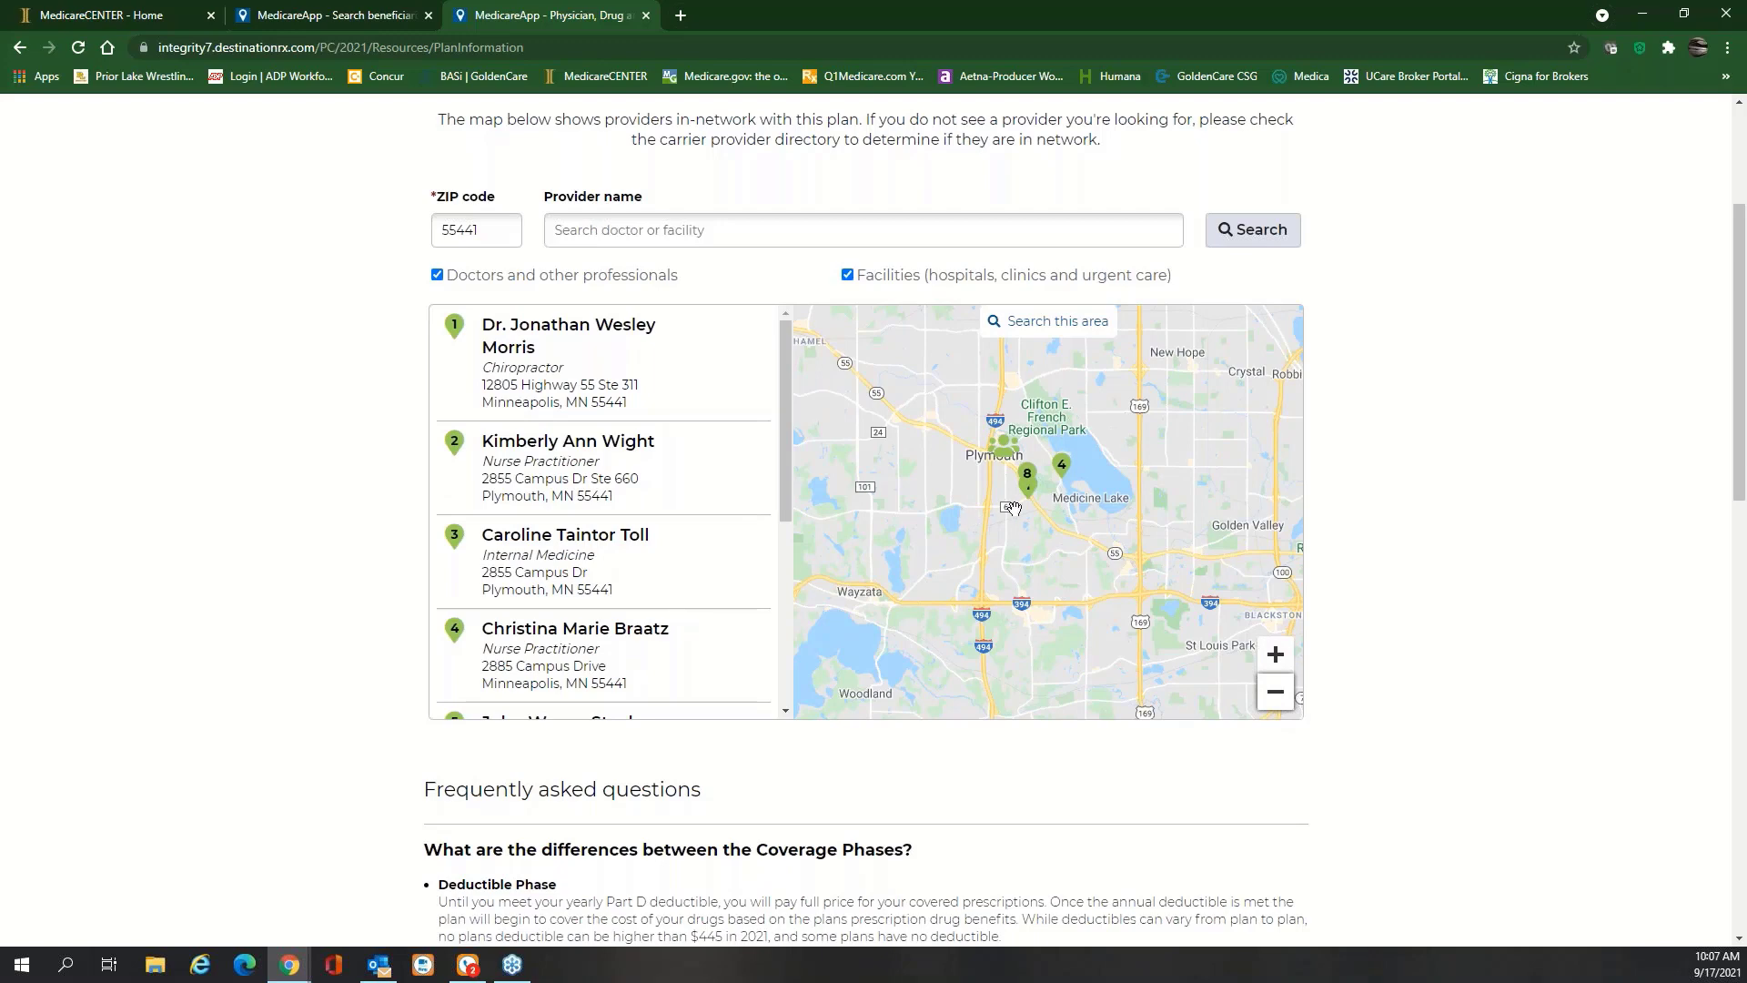
scroll(1013, 507, up, 3)
scroll(1013, 508, down, 3)
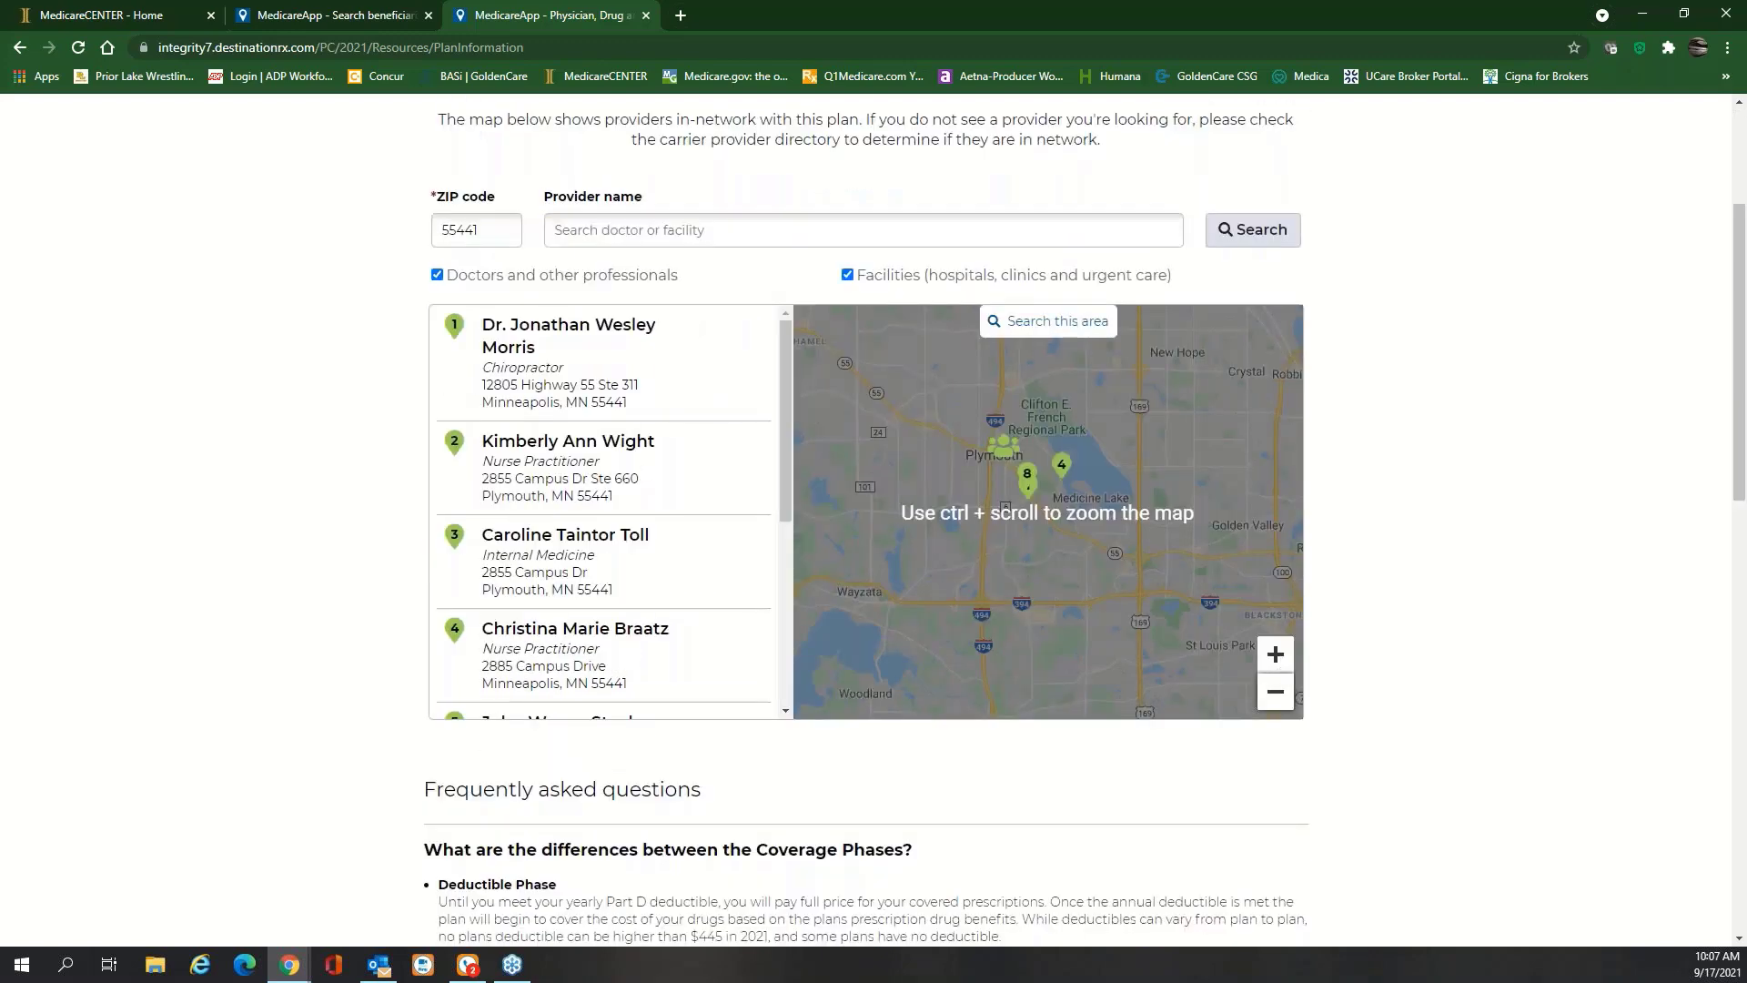
scroll(788, 451, down, 1)
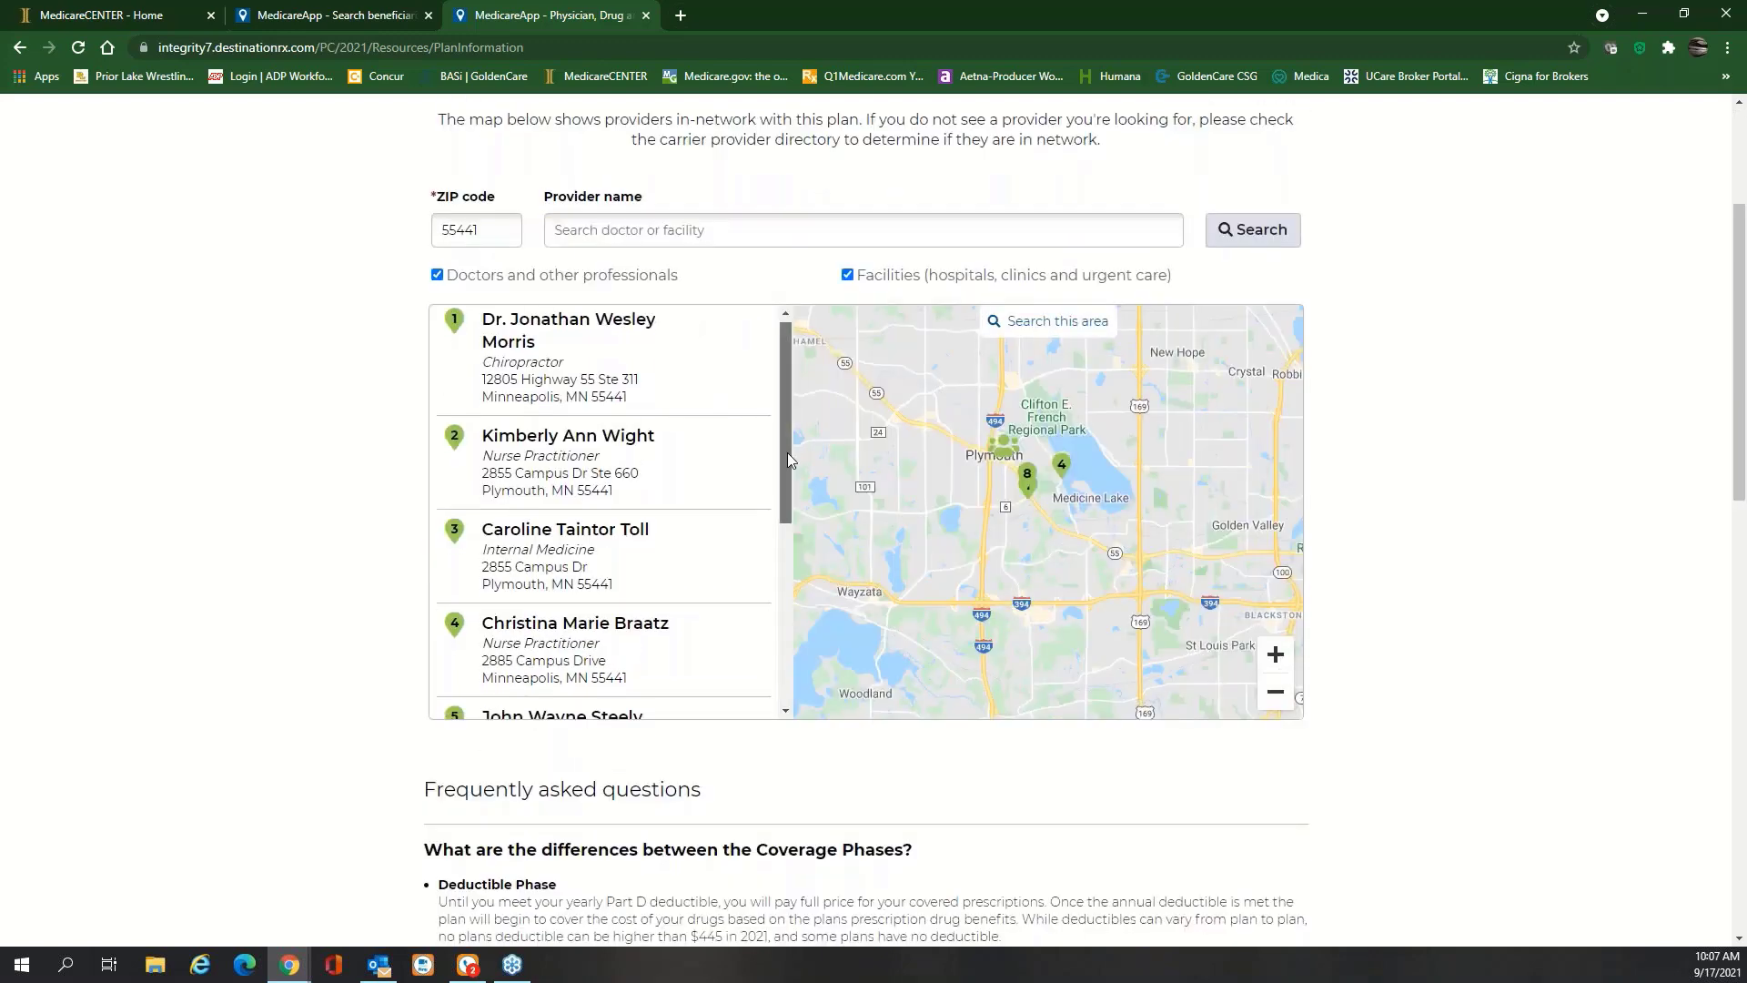
scroll(788, 467, up, 1)
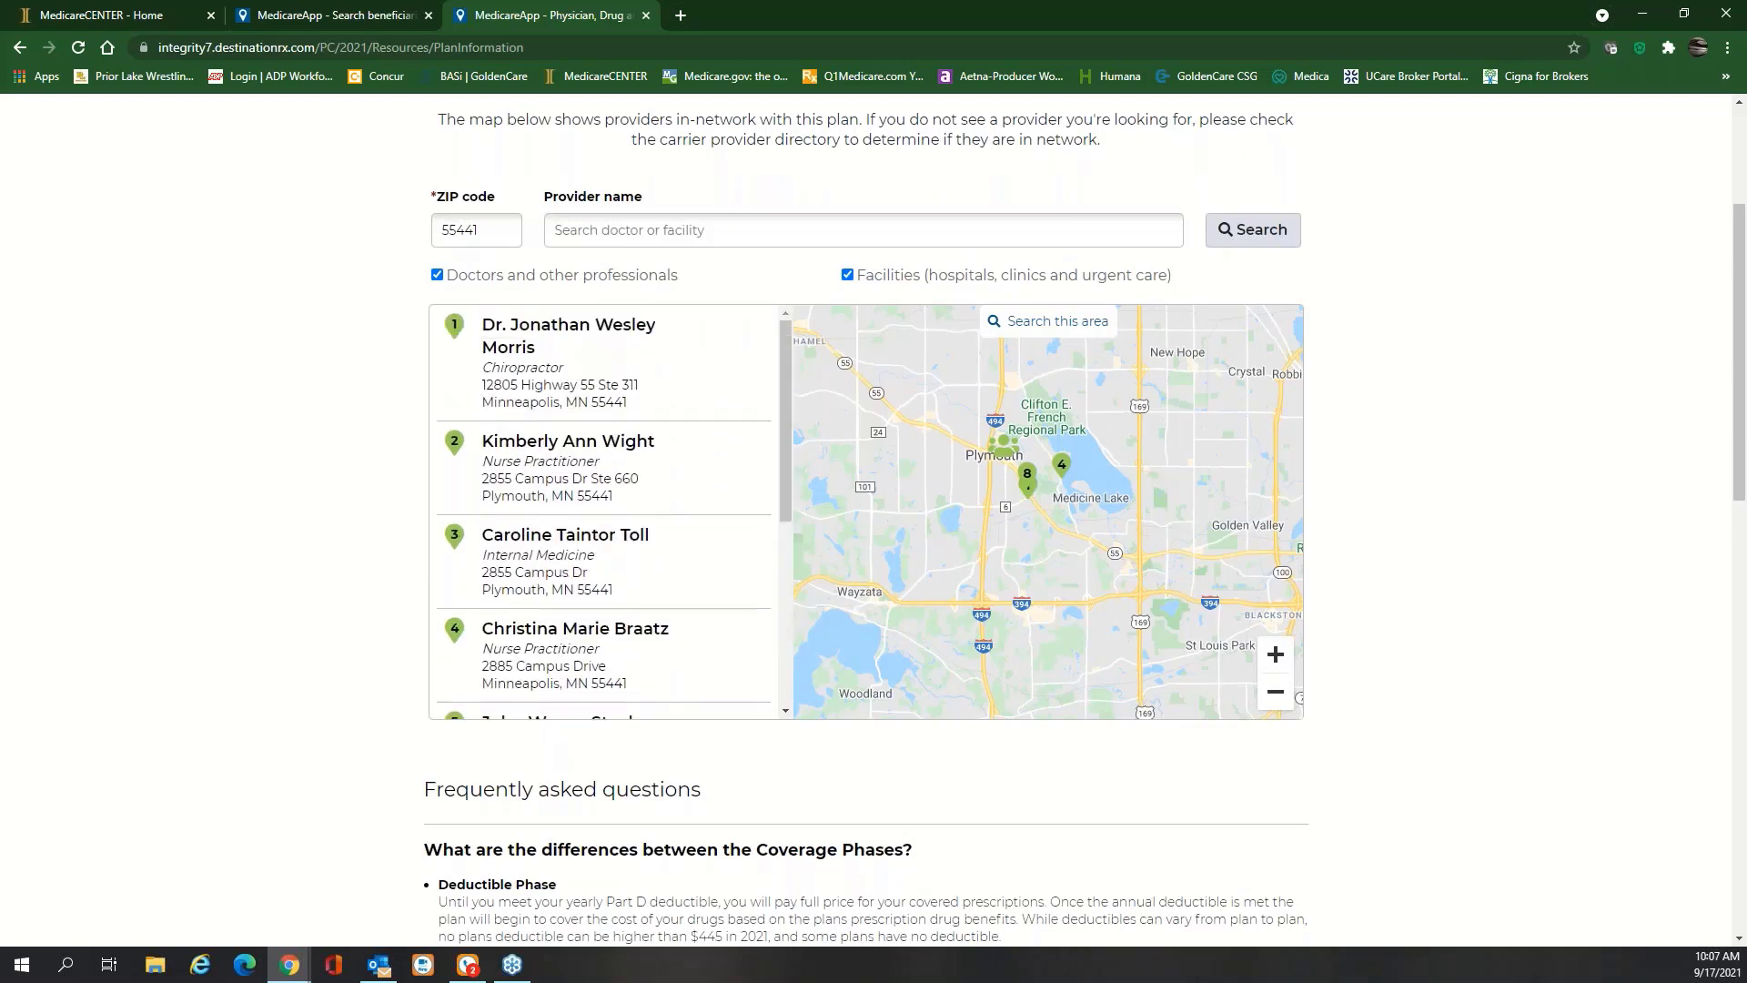
Start a provider search by name, then bring up the plan's Prescriptions coverage search
click(712, 230)
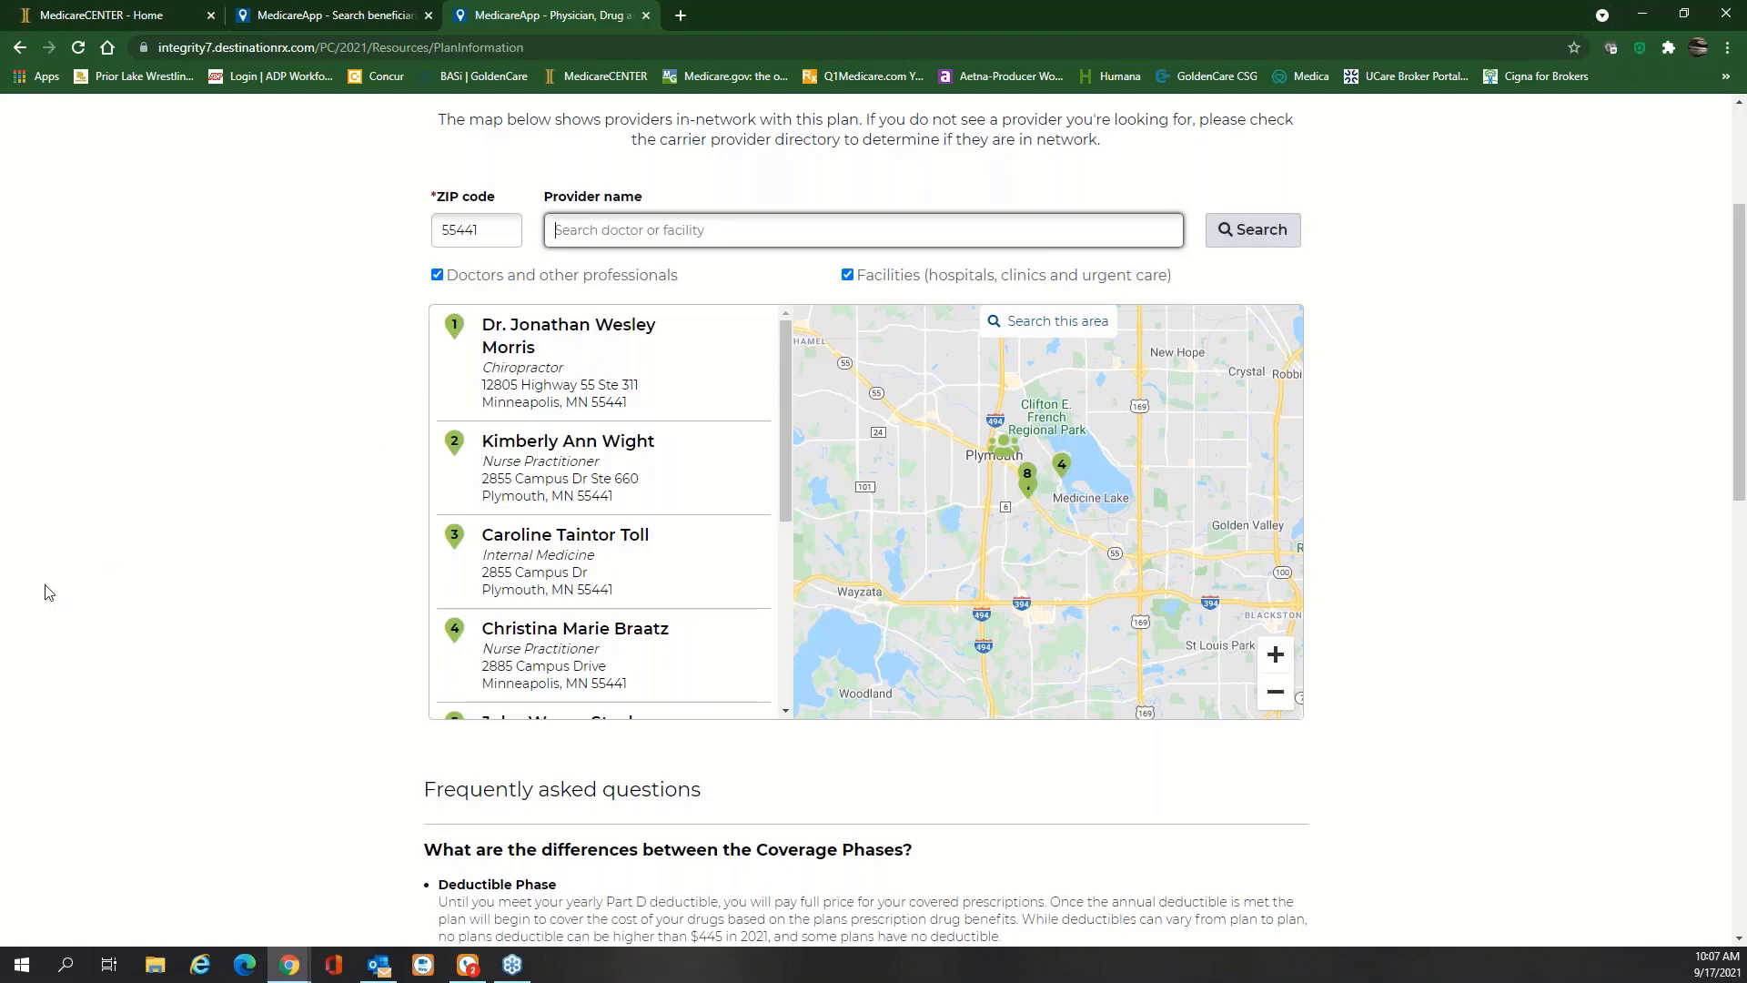
scroll(256, 592, up, 3)
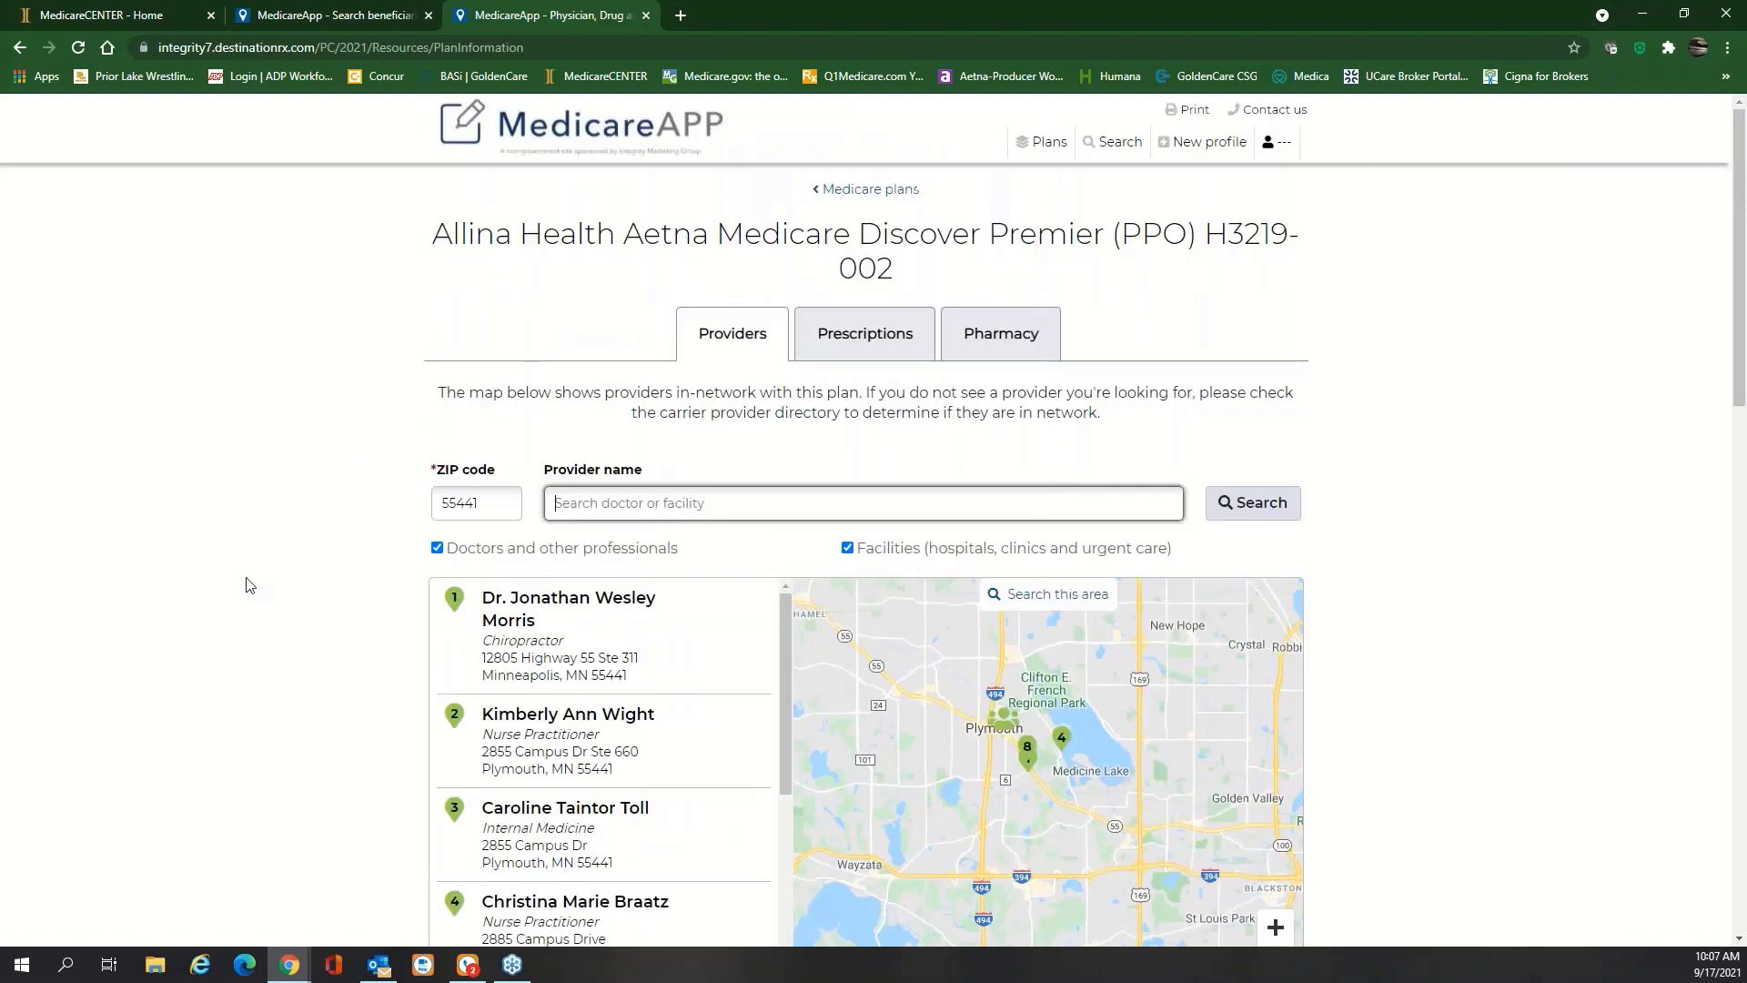
click(880, 342)
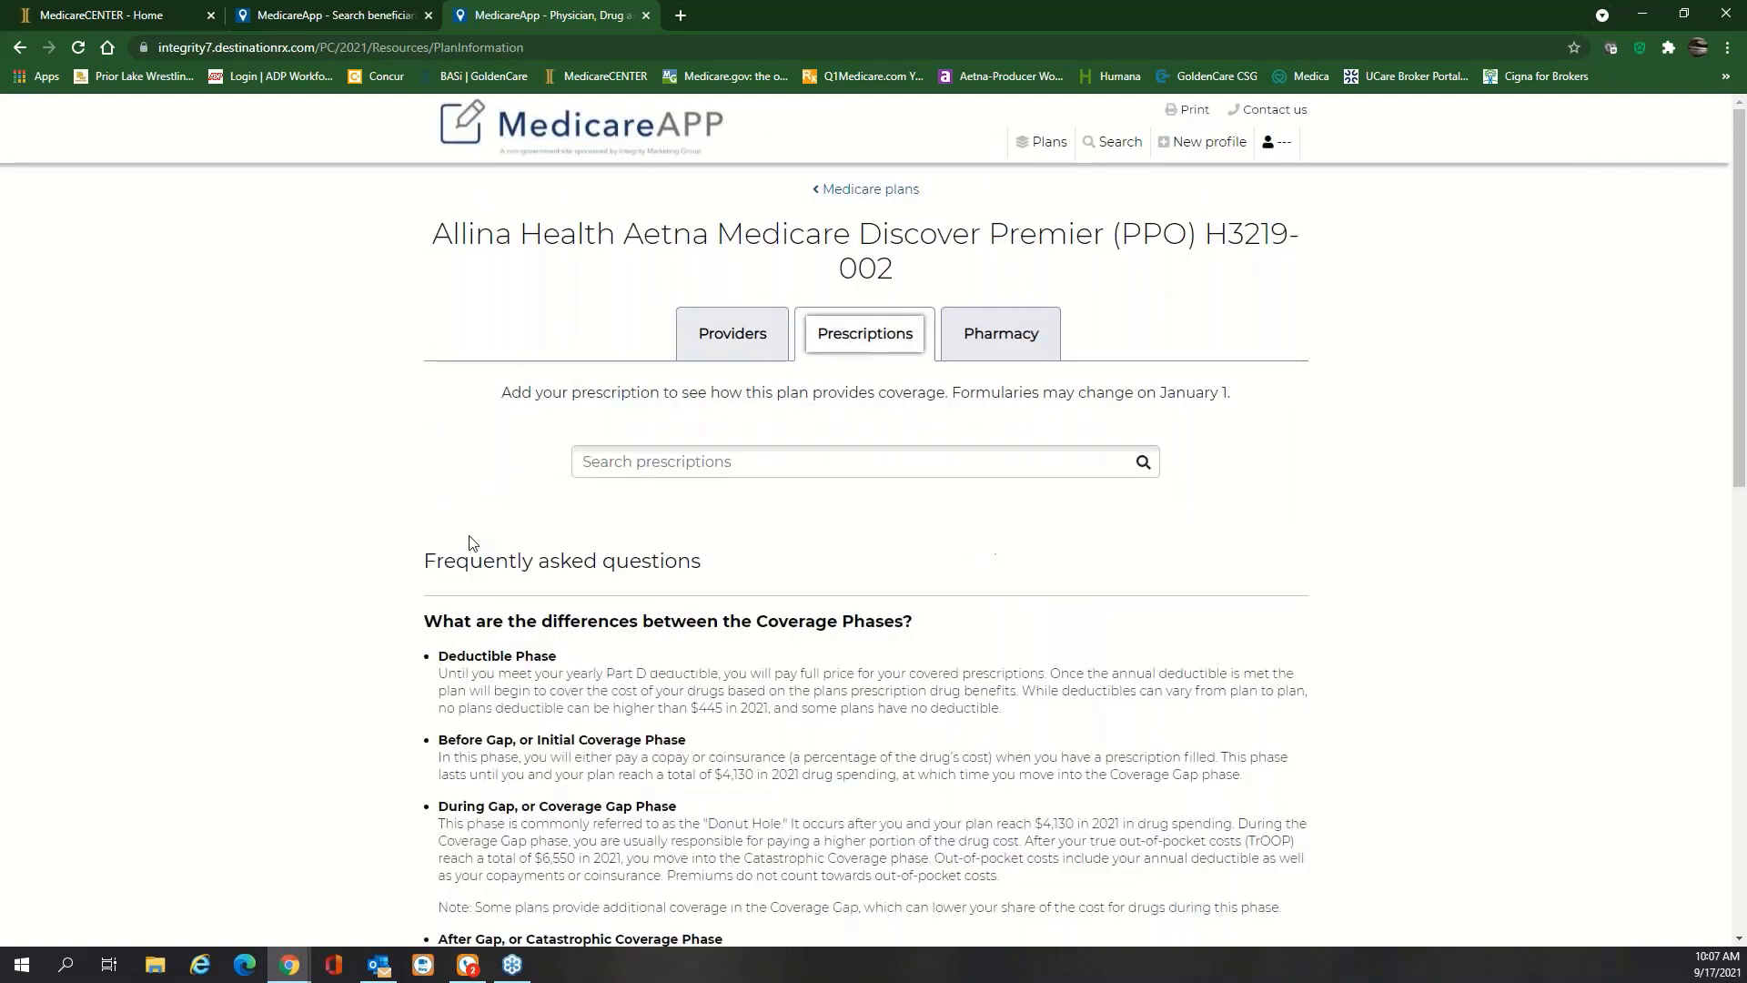
Start a prescription search on the plan's Prescriptions tab
click(845, 461)
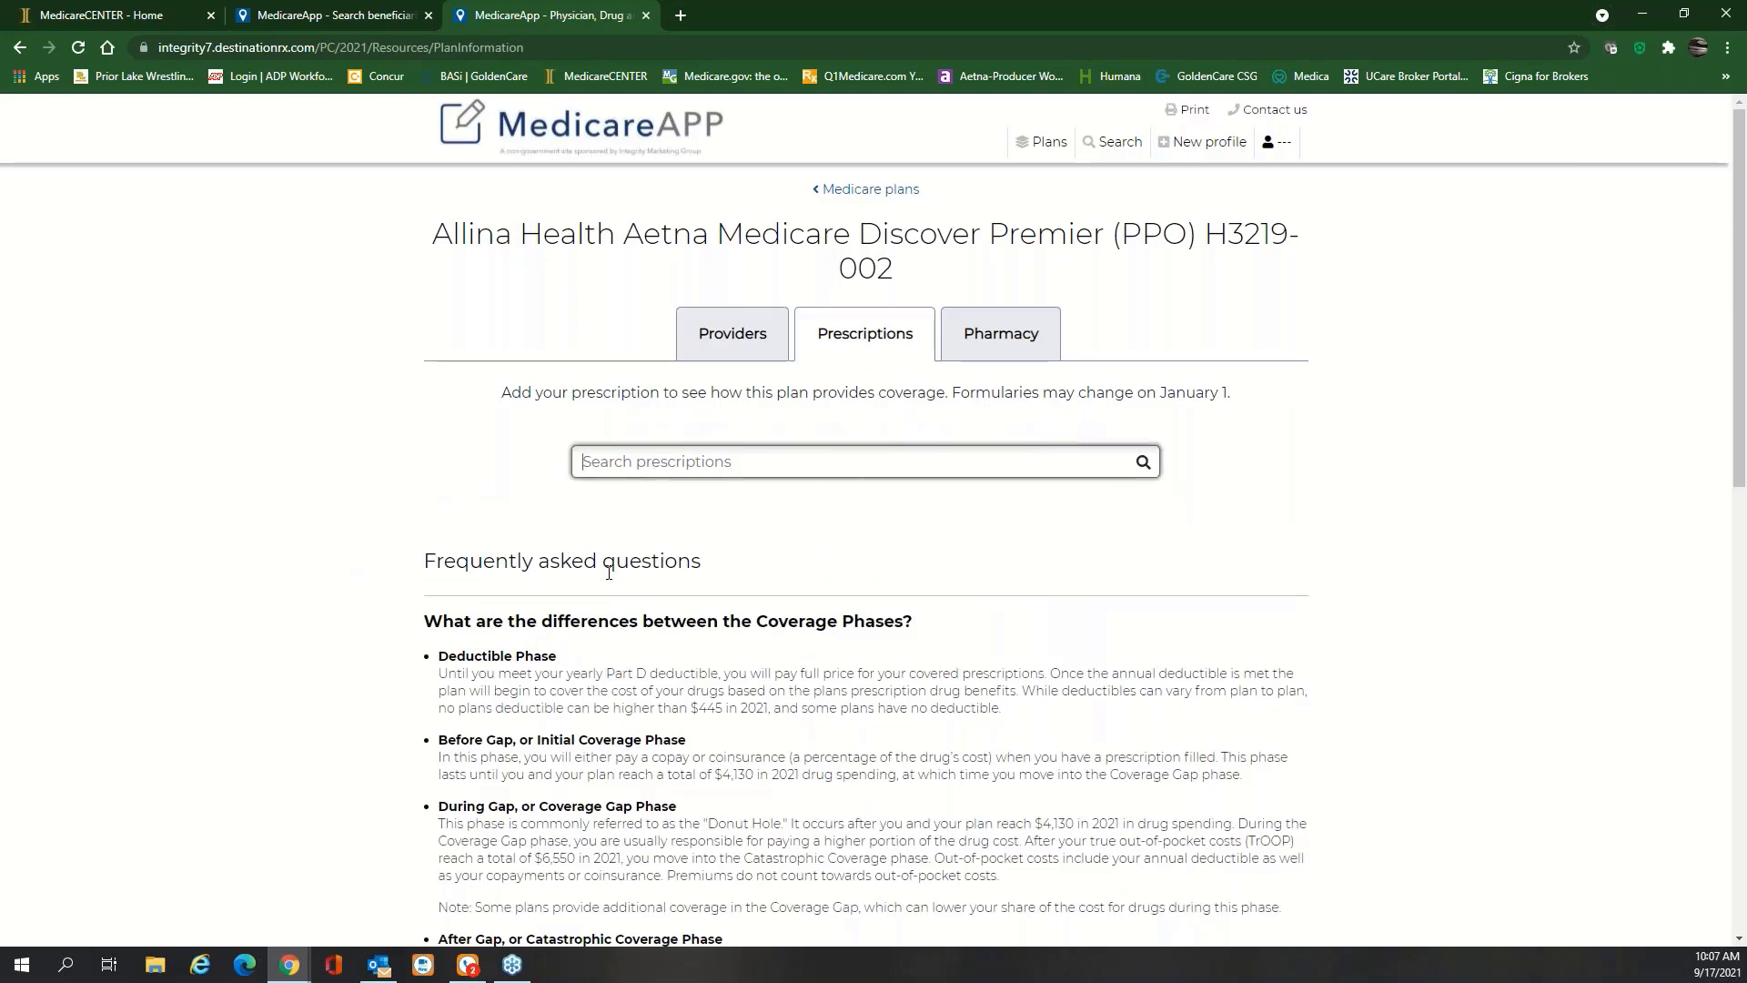
scroll(609, 572, down, 2)
scroll(608, 572, down, 1)
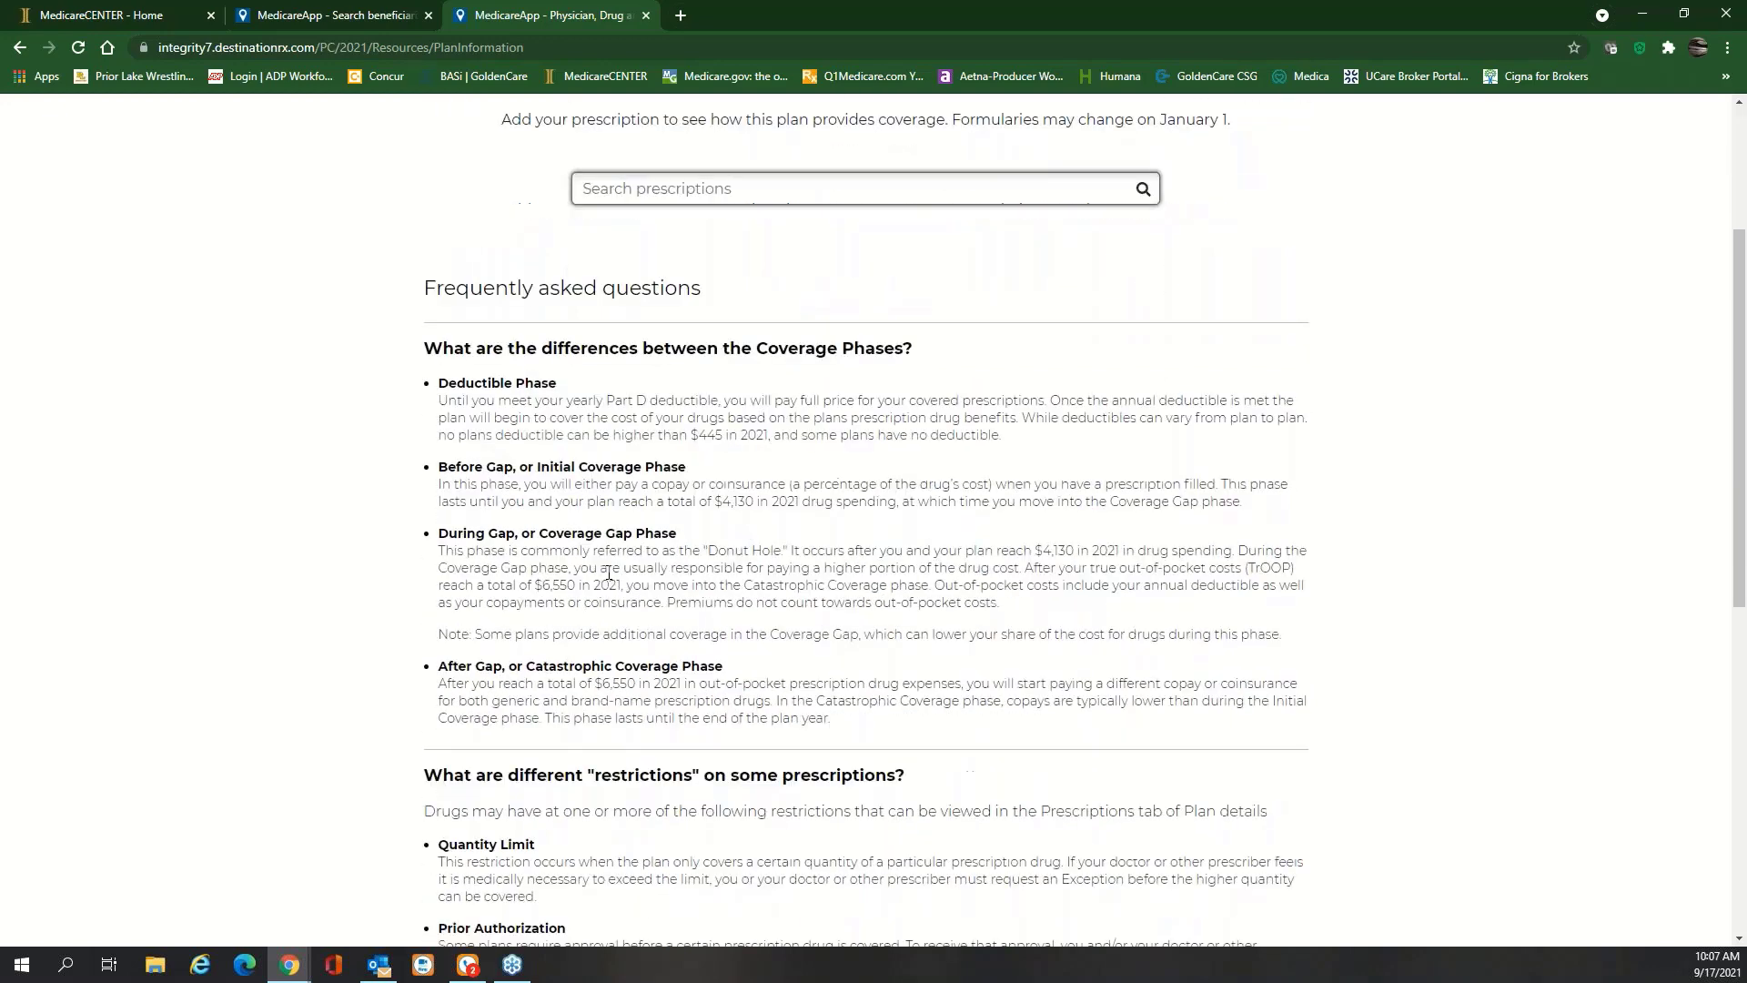
scroll(608, 572, up, 2)
scroll(609, 572, up, 1)
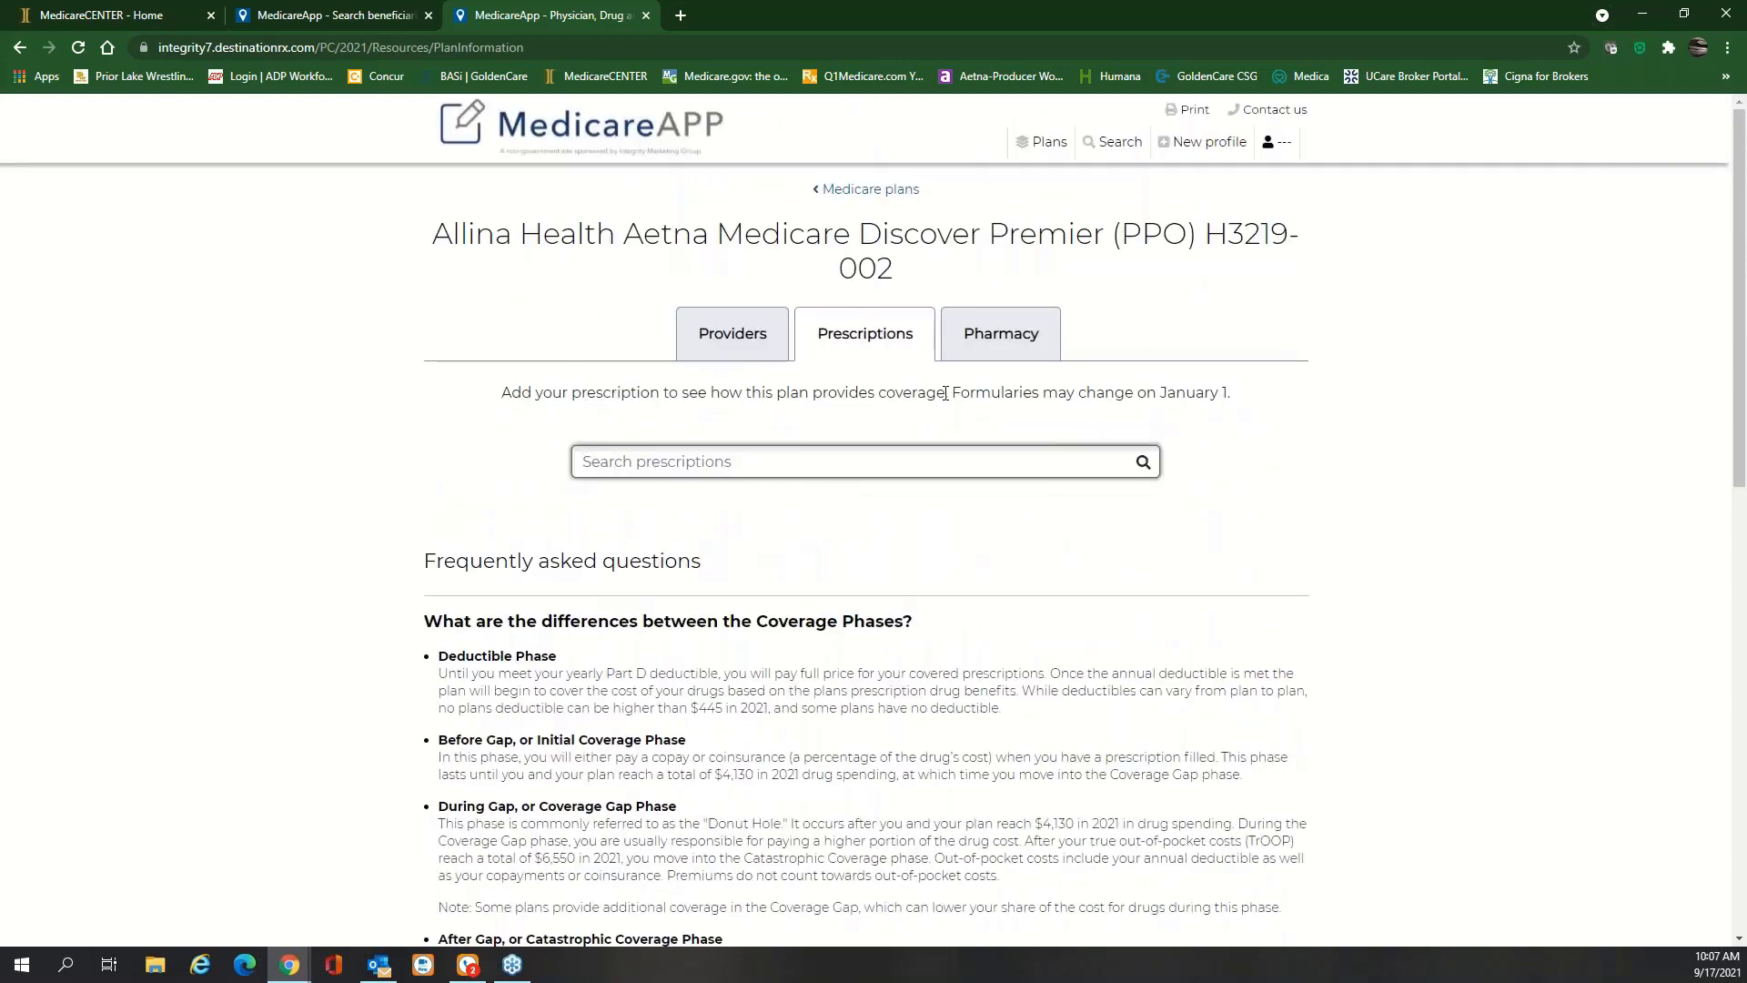
Browse the plan's in-network pharmacies near 55441 on a zoomed-out map, then return to the 28-plan list
click(1008, 338)
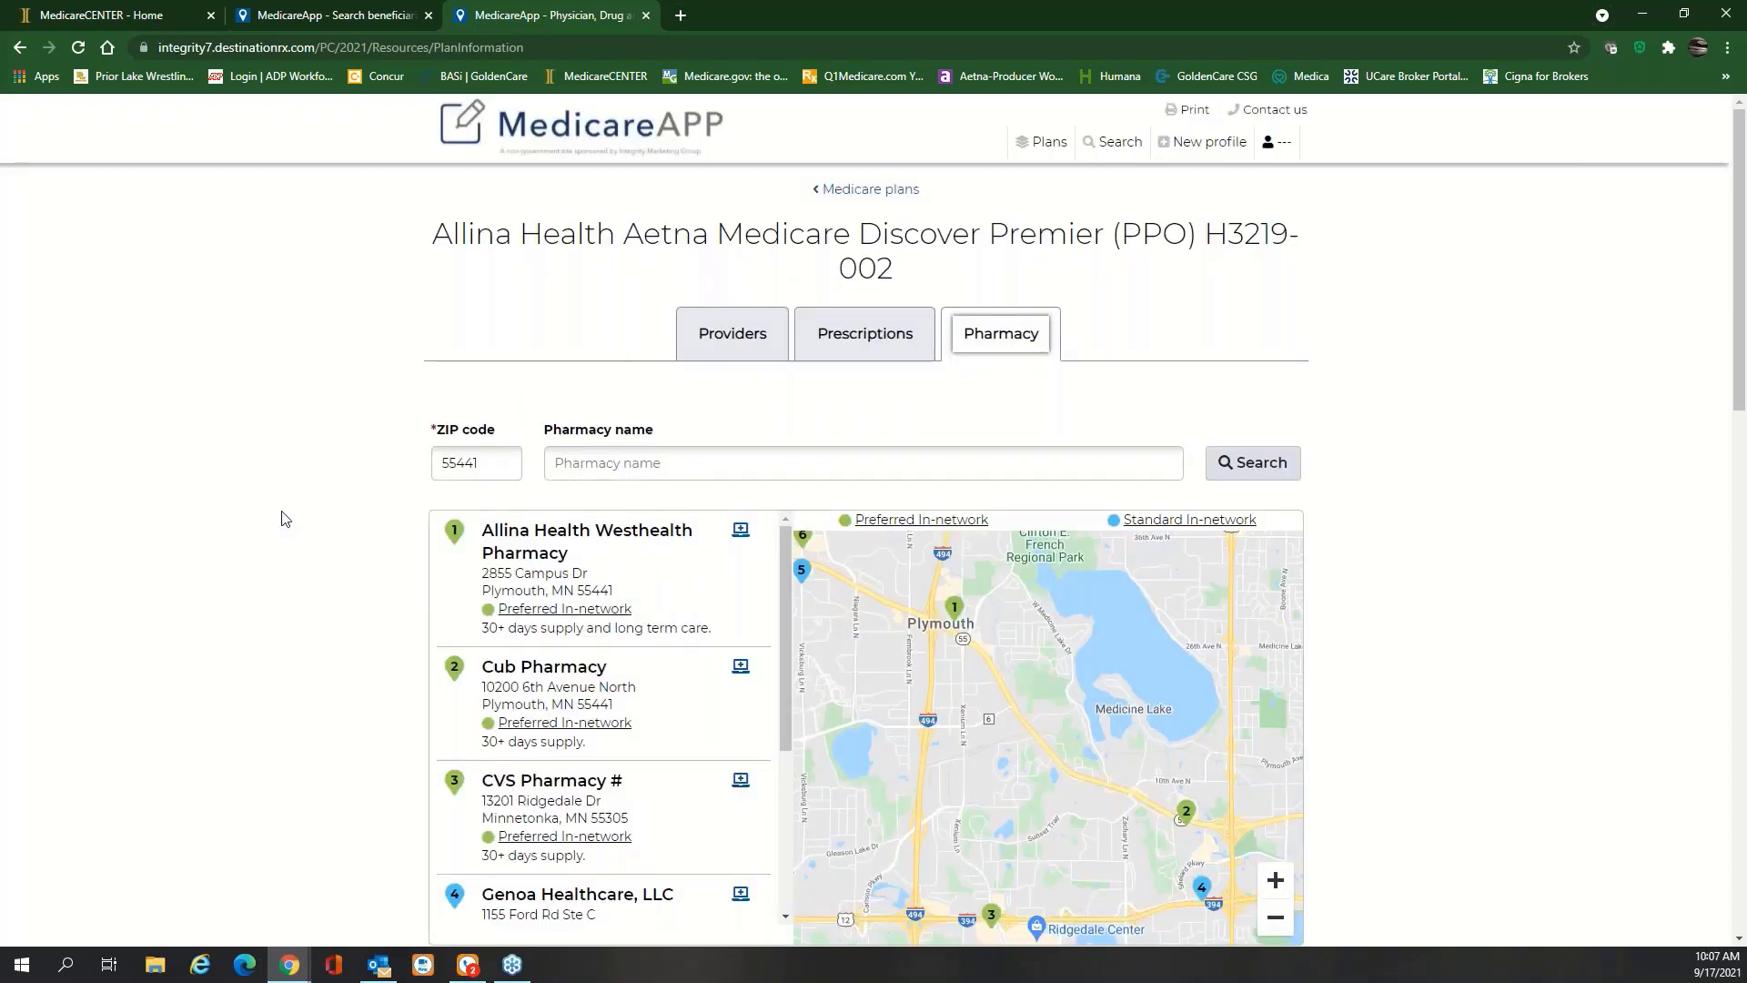
scroll(790, 463, down, 2)
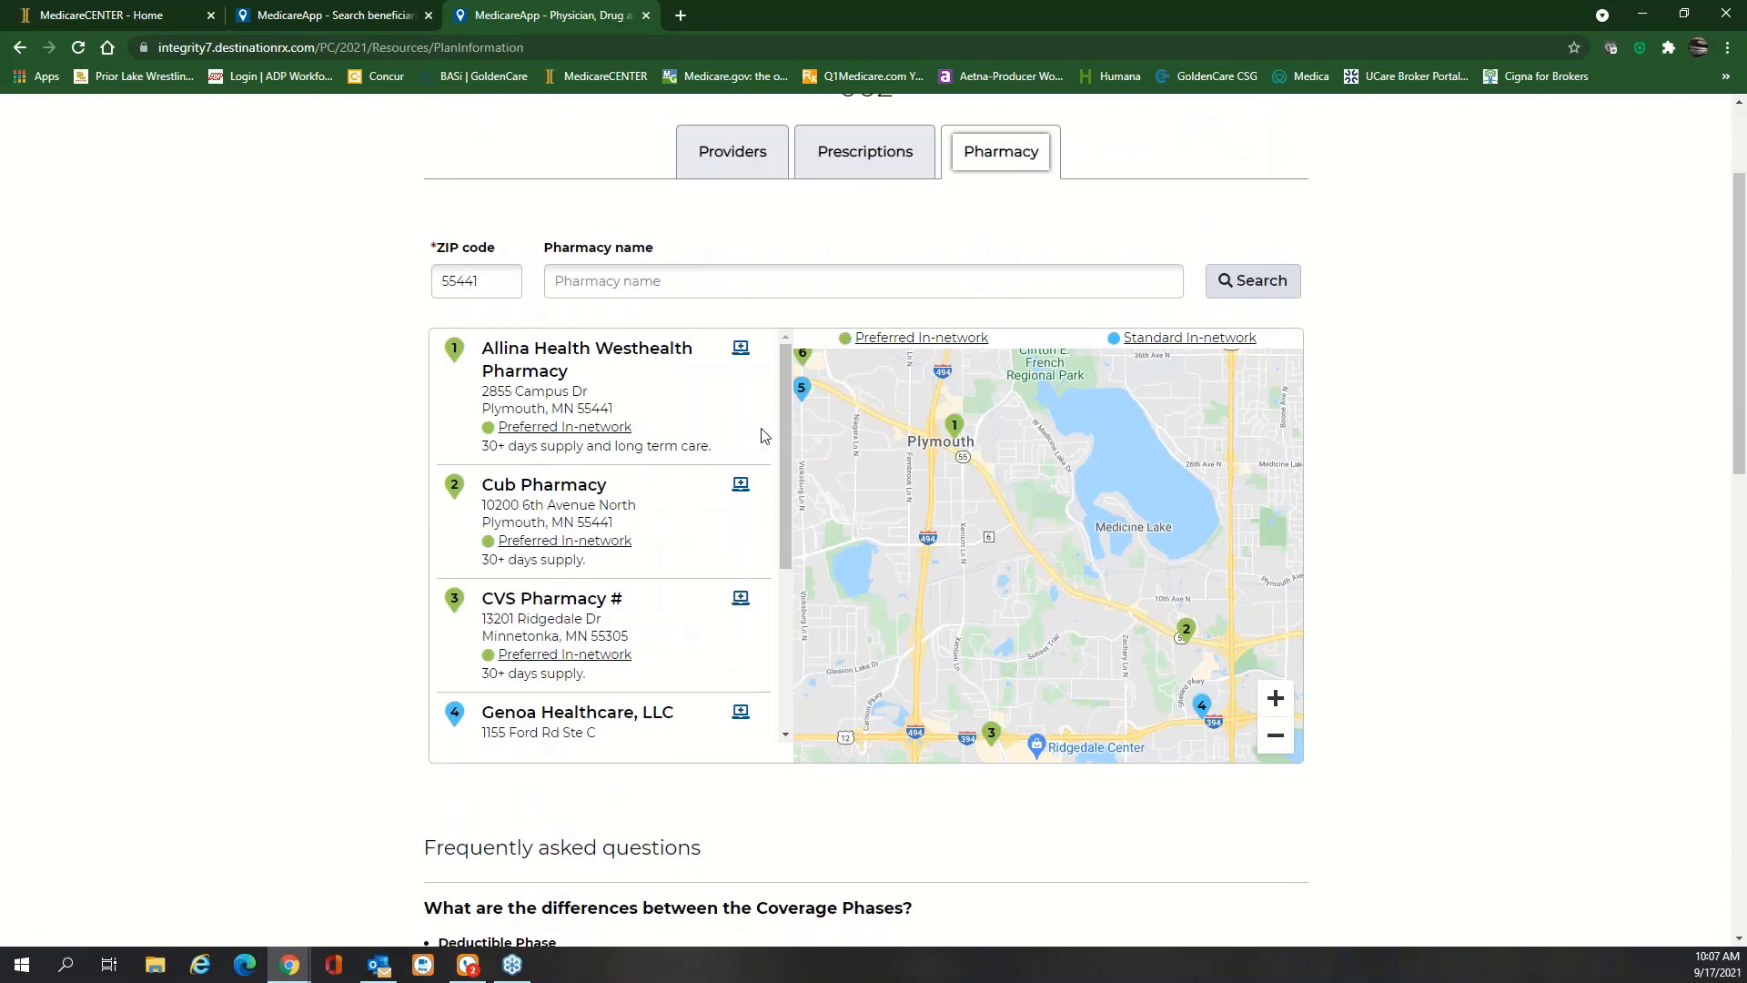
click(1278, 738)
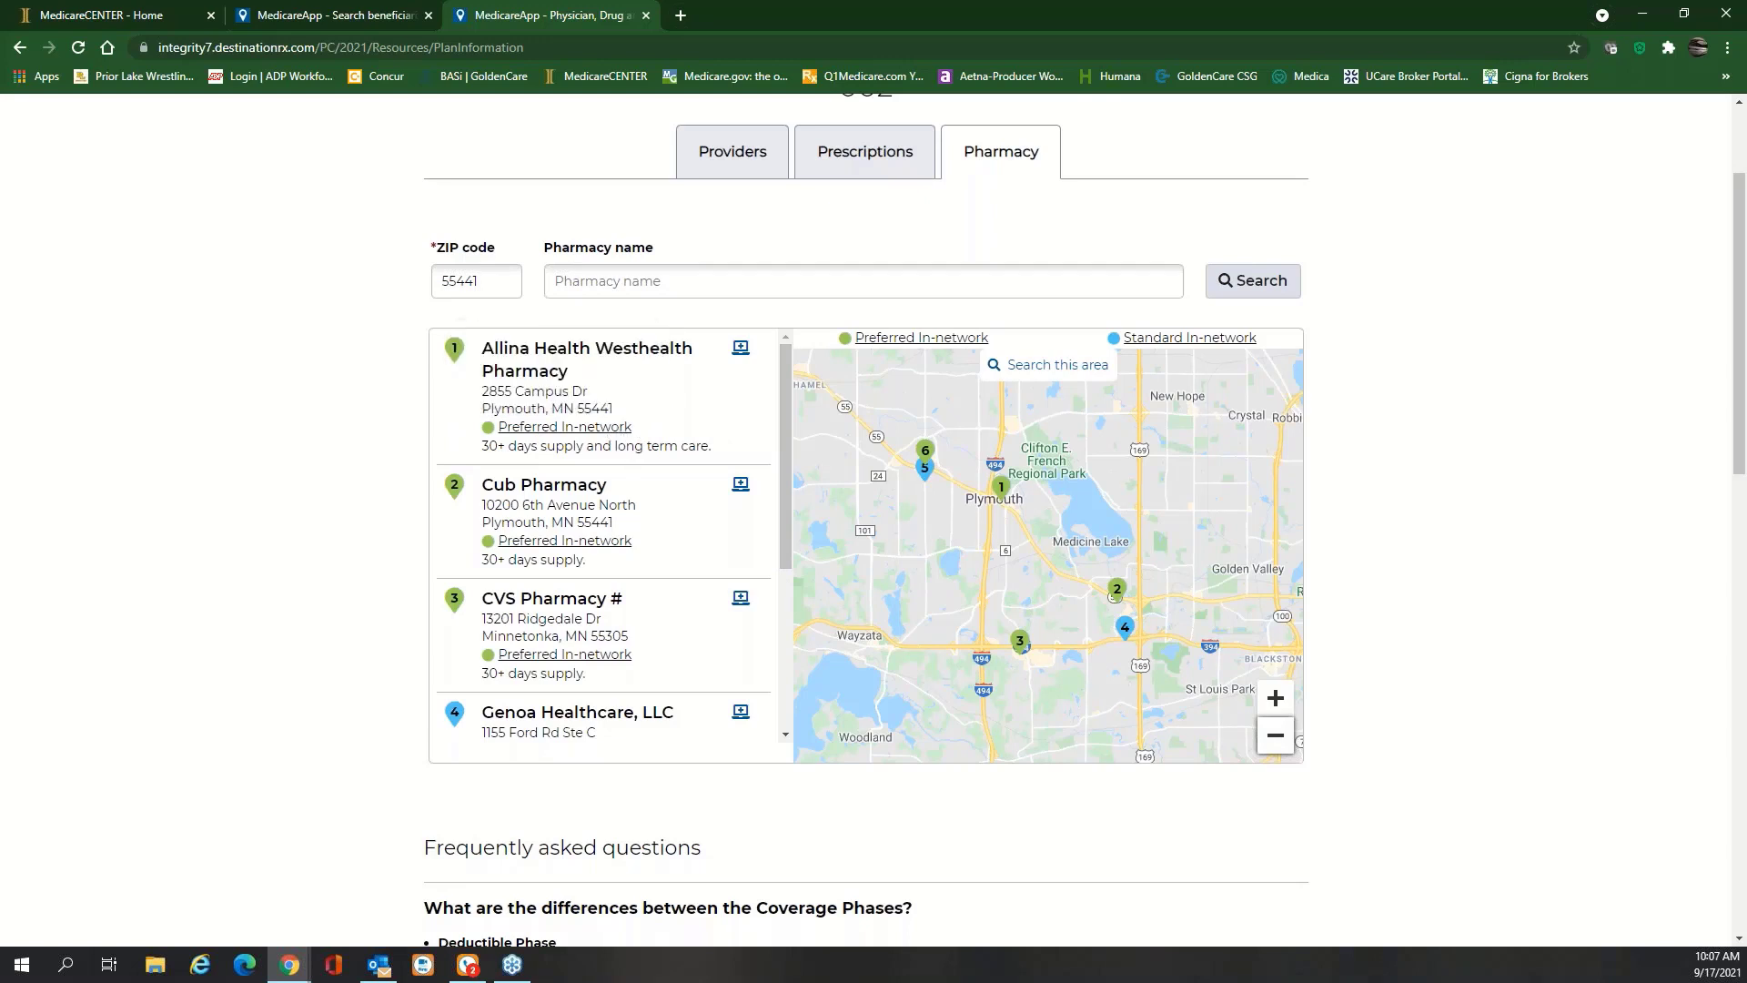
mouse_move(784, 449)
mouse_down()
mouse_move(788, 495)
mouse_move(787, 458)
mouse_up()
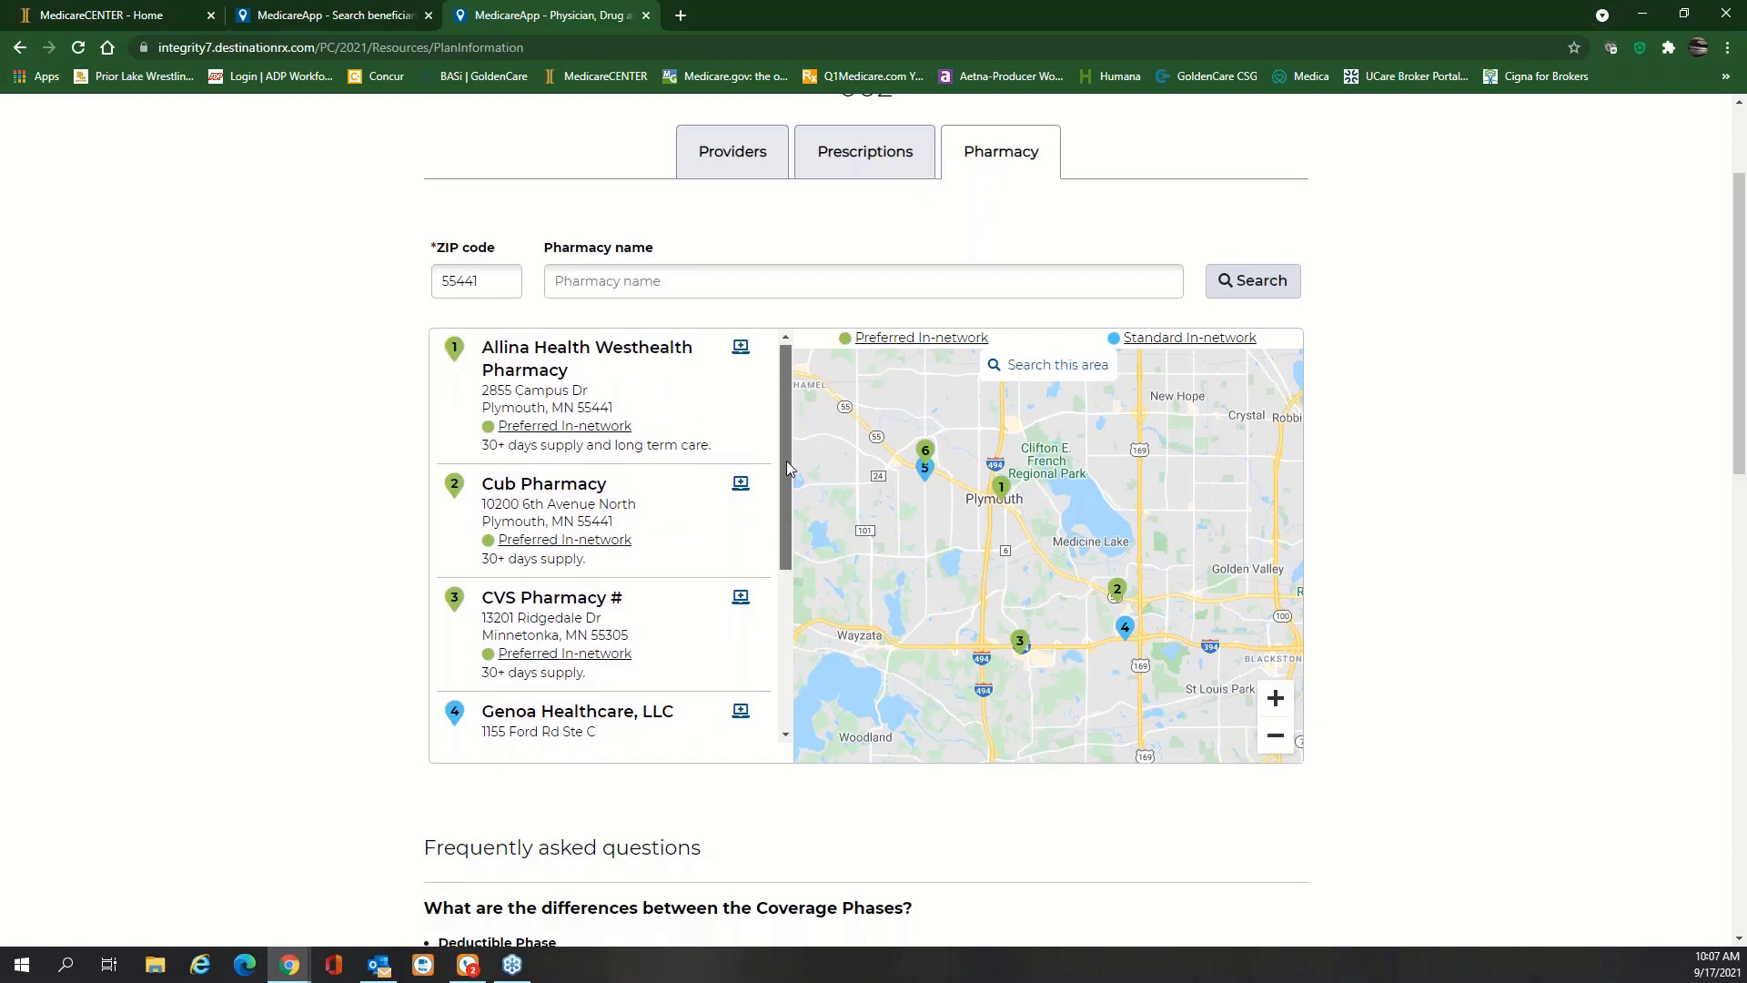
drag(787, 460, 804, 558)
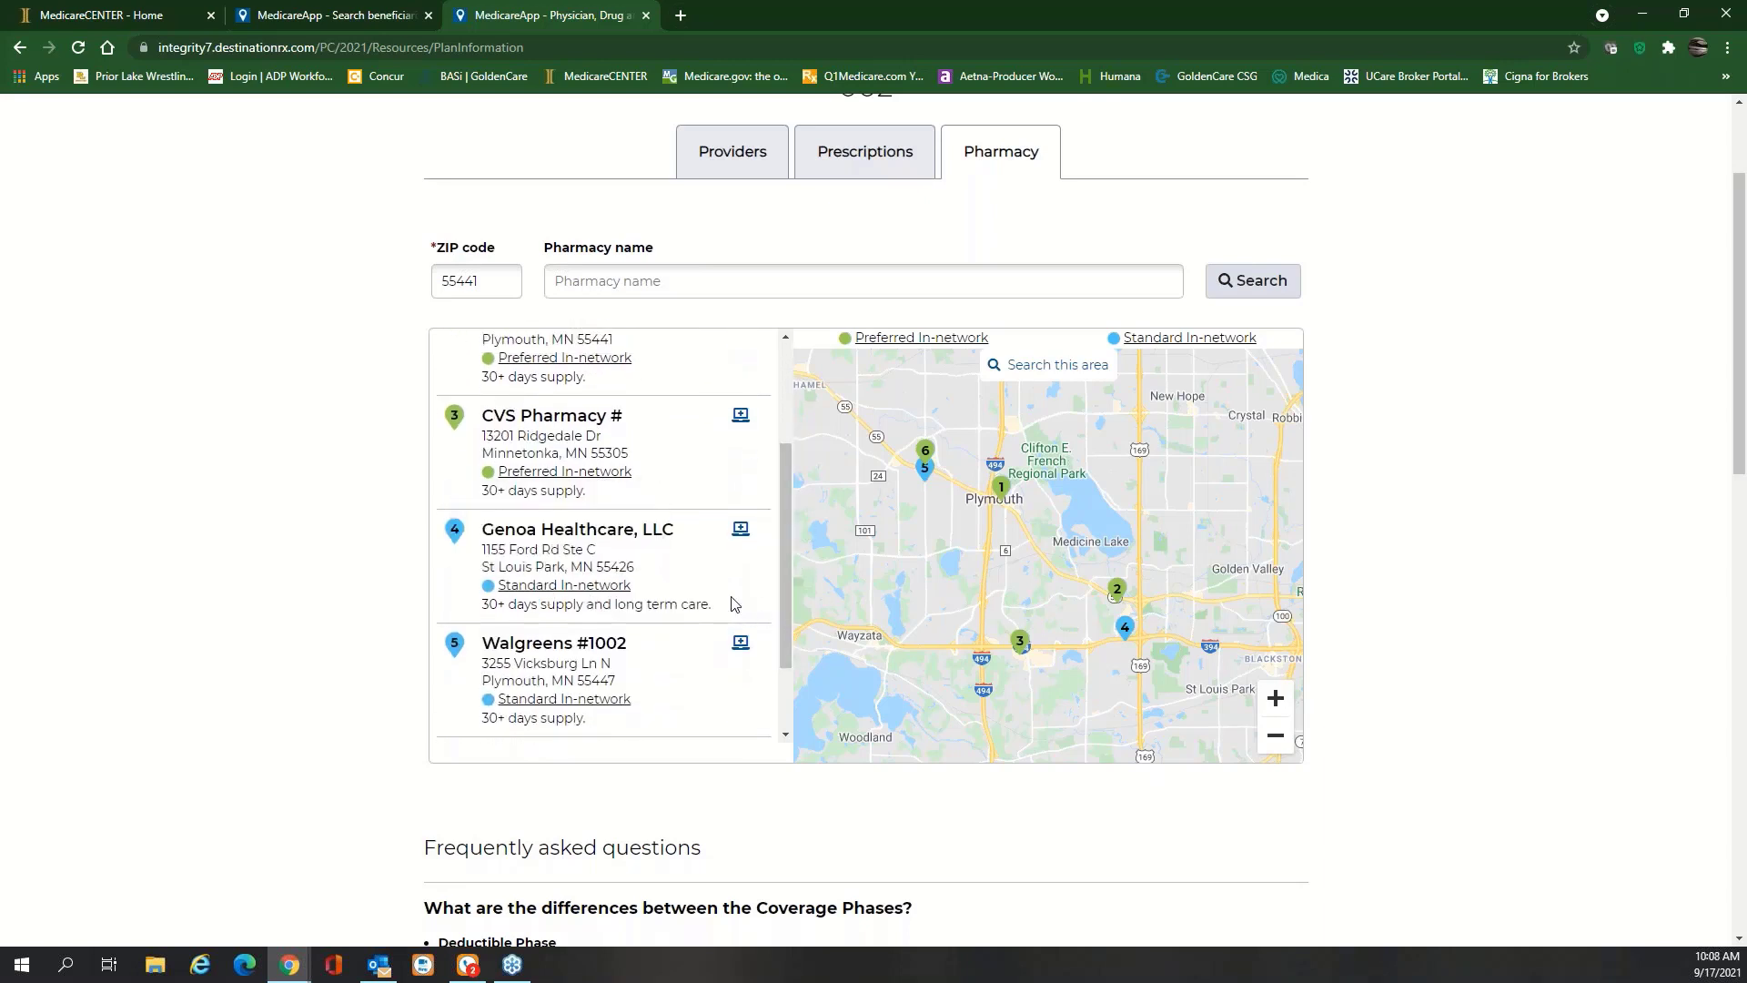
mouse_move(783, 574)
mouse_down()
mouse_move(776, 646)
mouse_move(779, 455)
mouse_up()
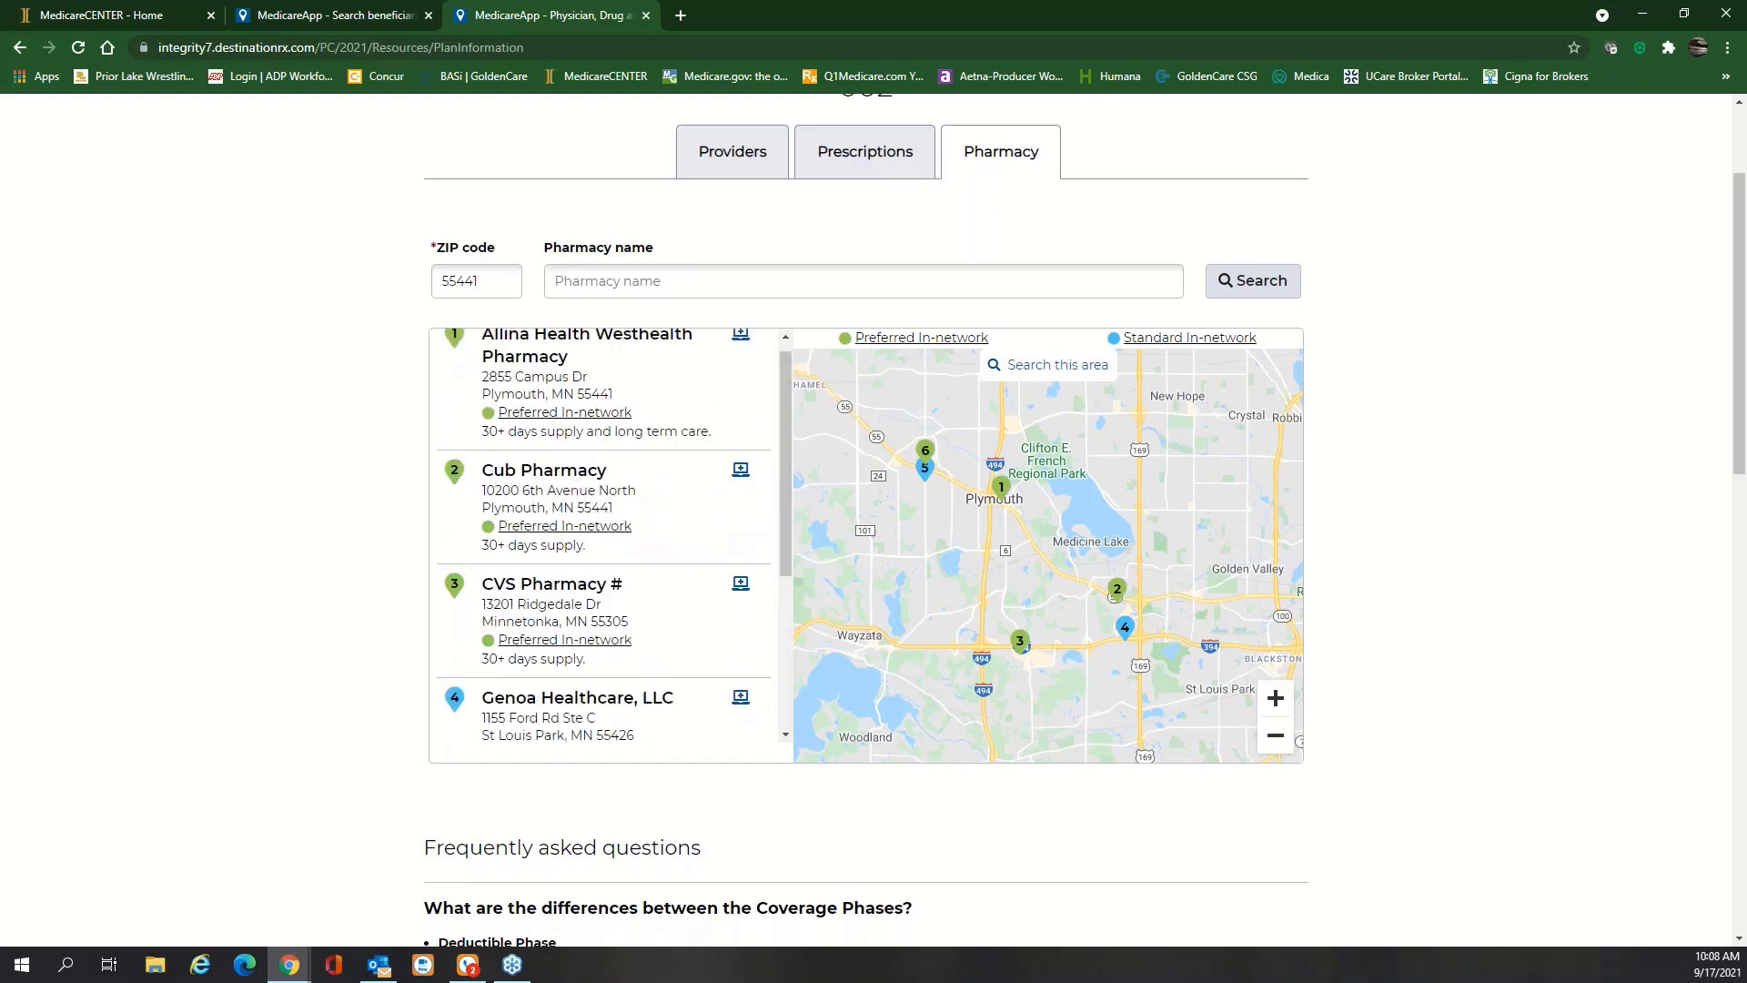
scroll(567, 380, up, 1)
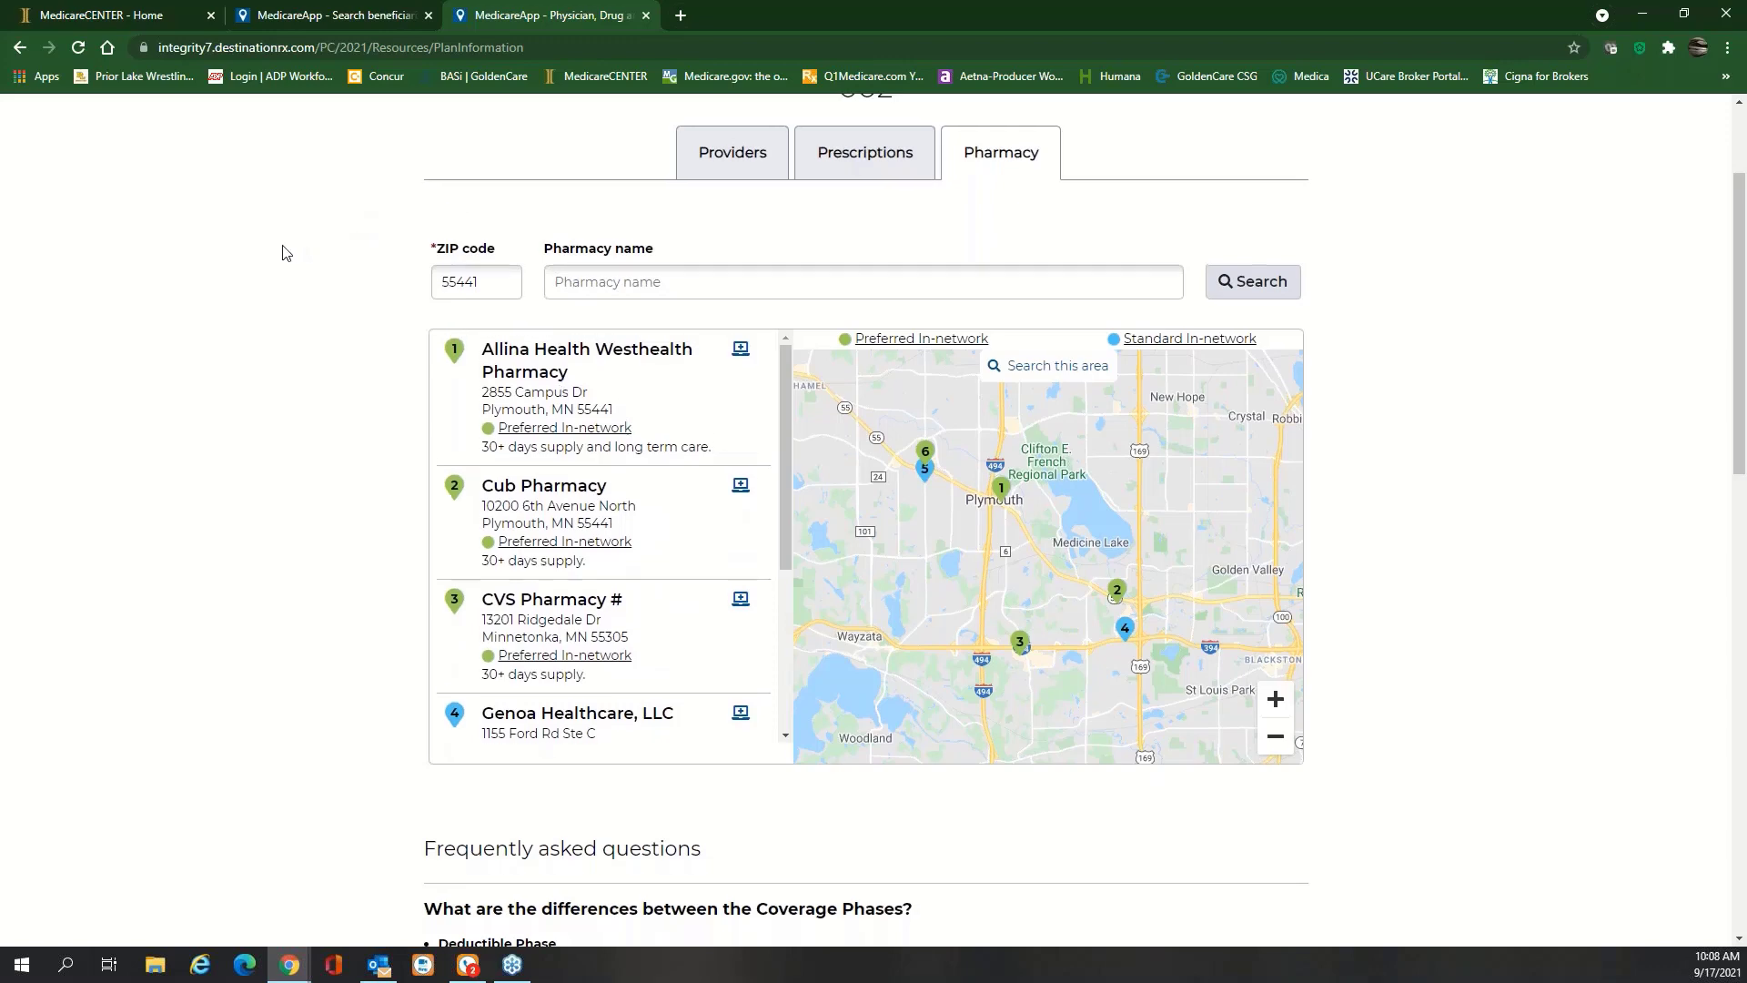
scroll(1079, 159, up, 2)
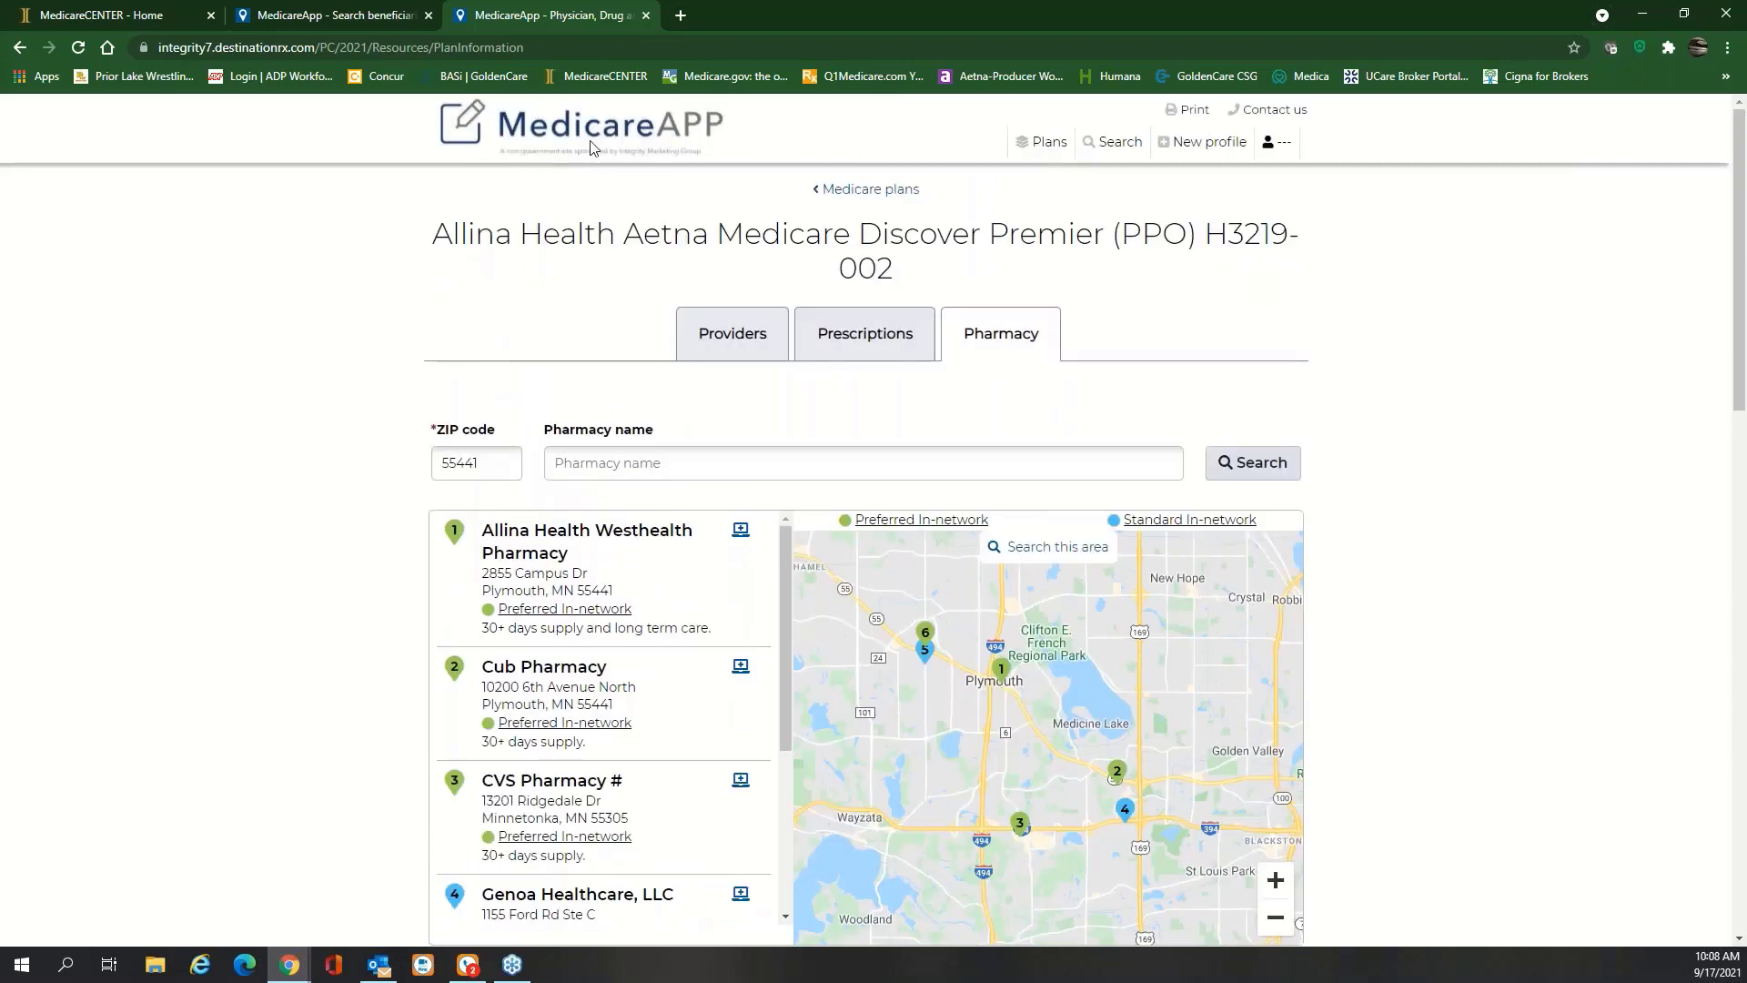
click(881, 189)
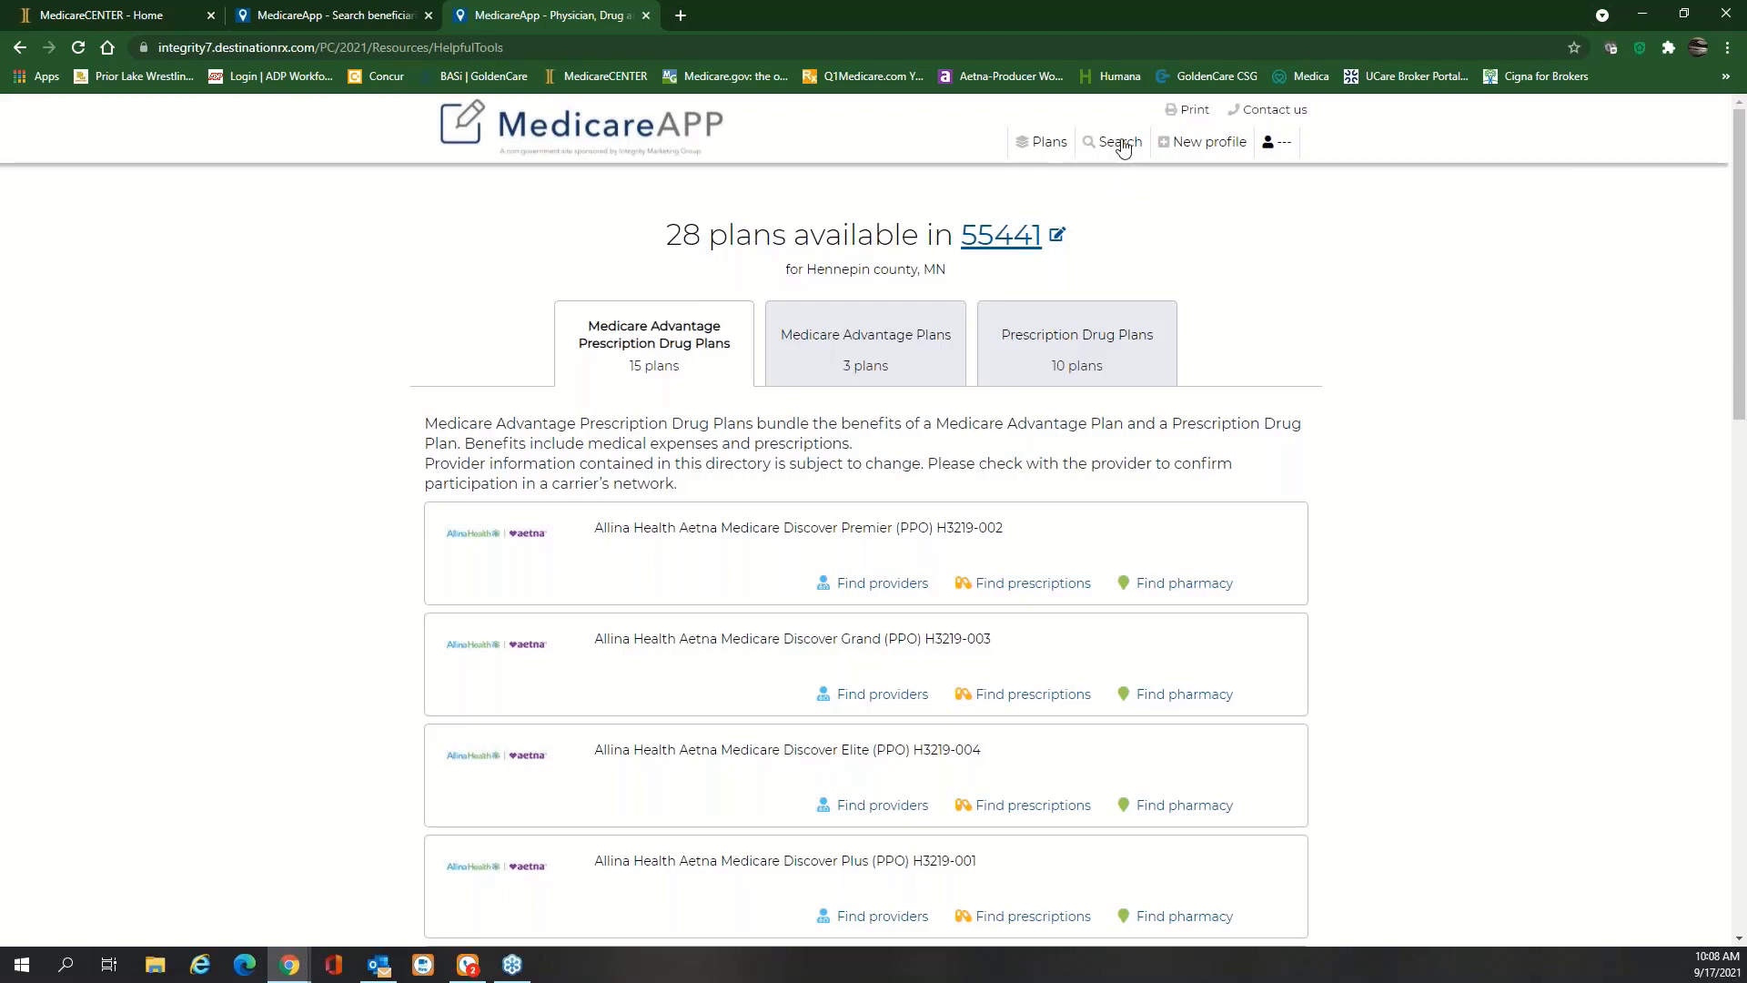
Open a blank beneficiary Profile form via New profile in the top navigation
click(1201, 142)
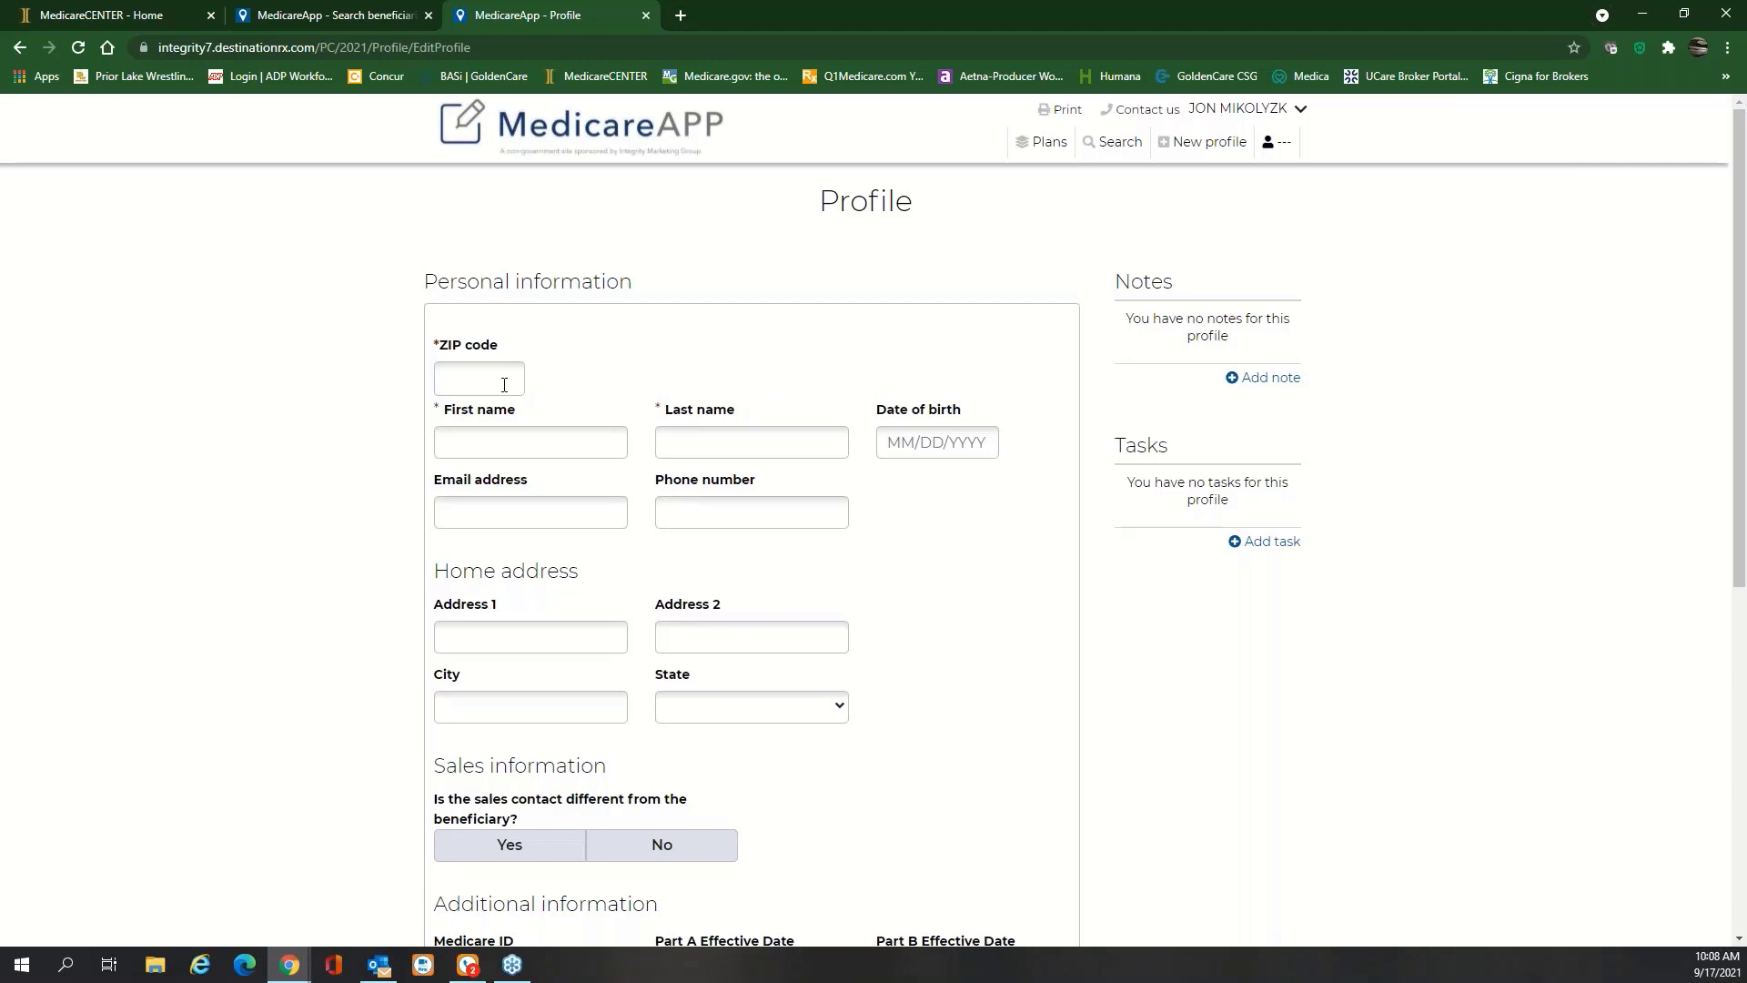
Fill the profile from the first saved ZIP address, mark the beneficiary as sales contact, and save
click(504, 384)
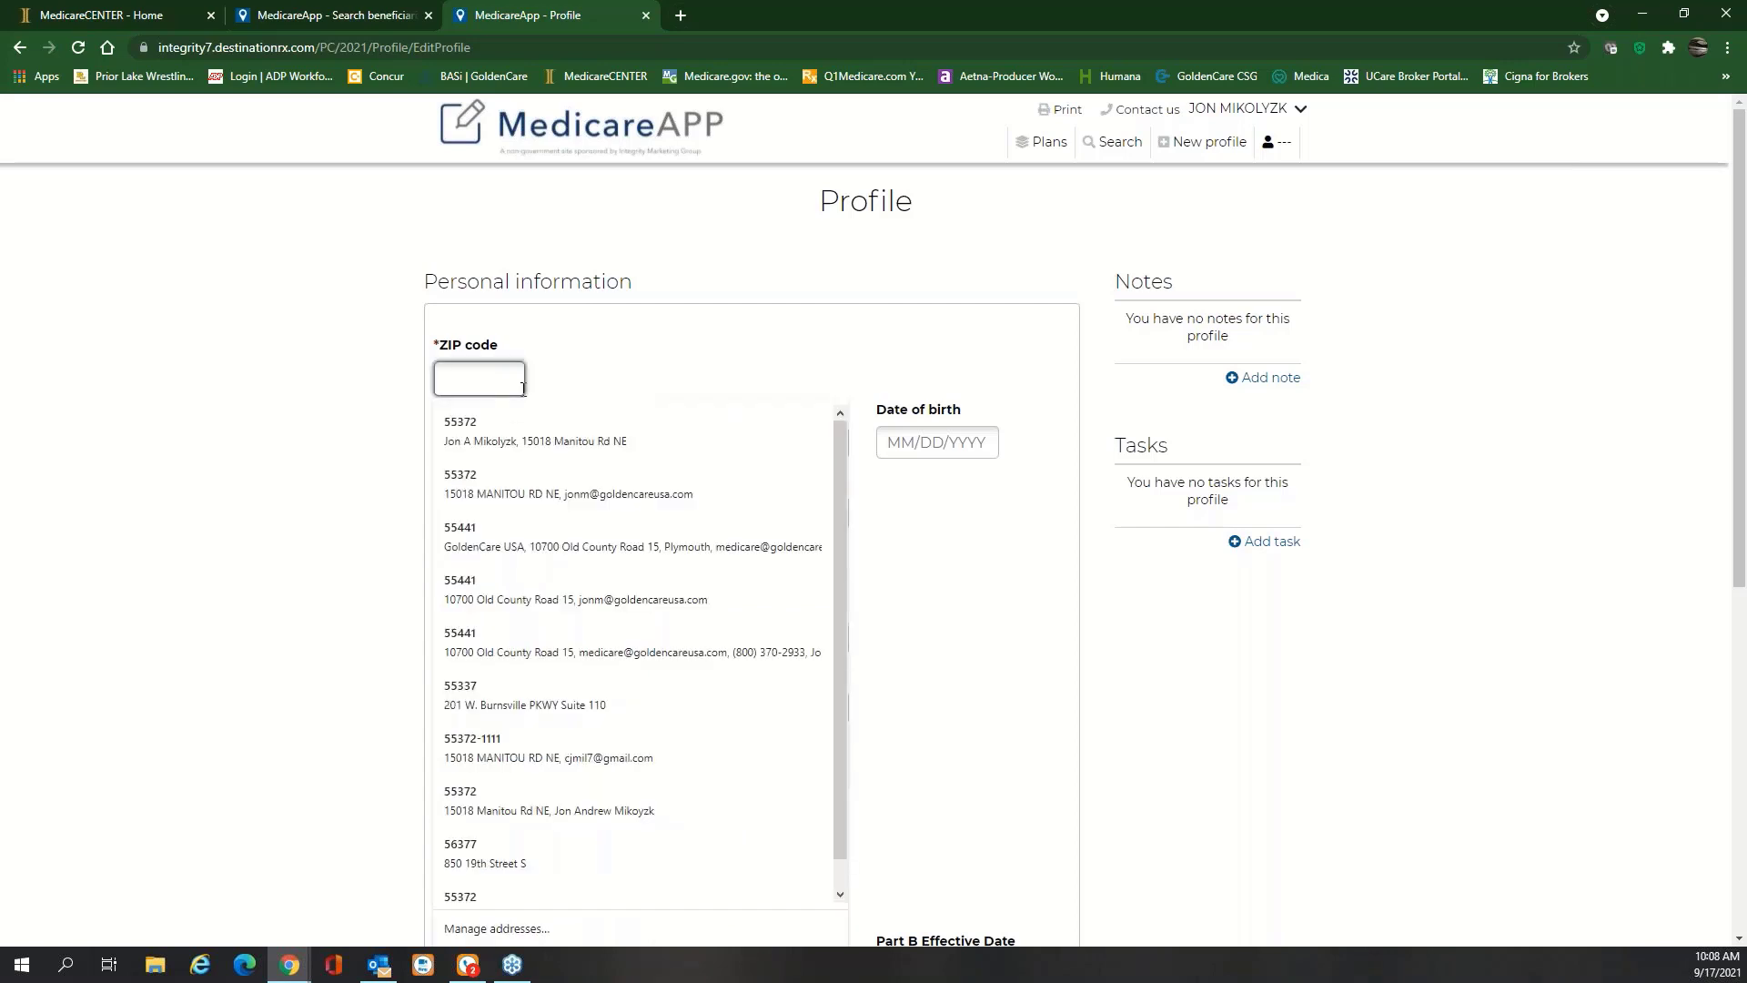
click(500, 426)
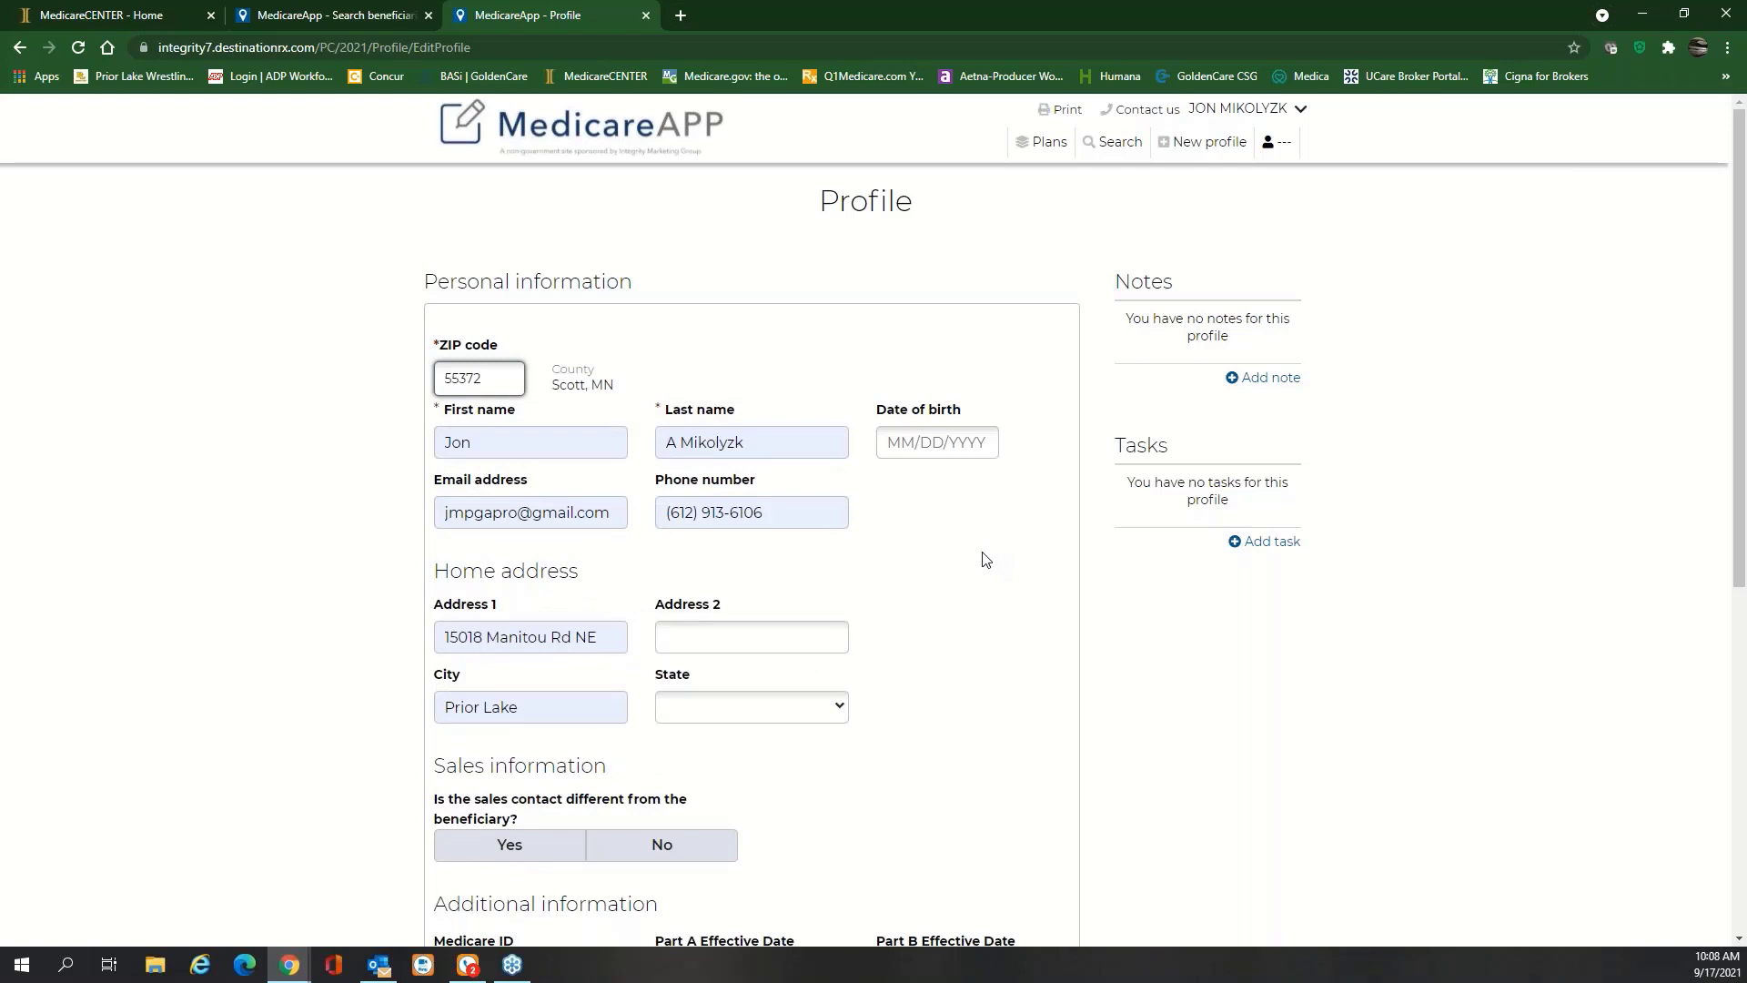
scroll(986, 559, down, 1)
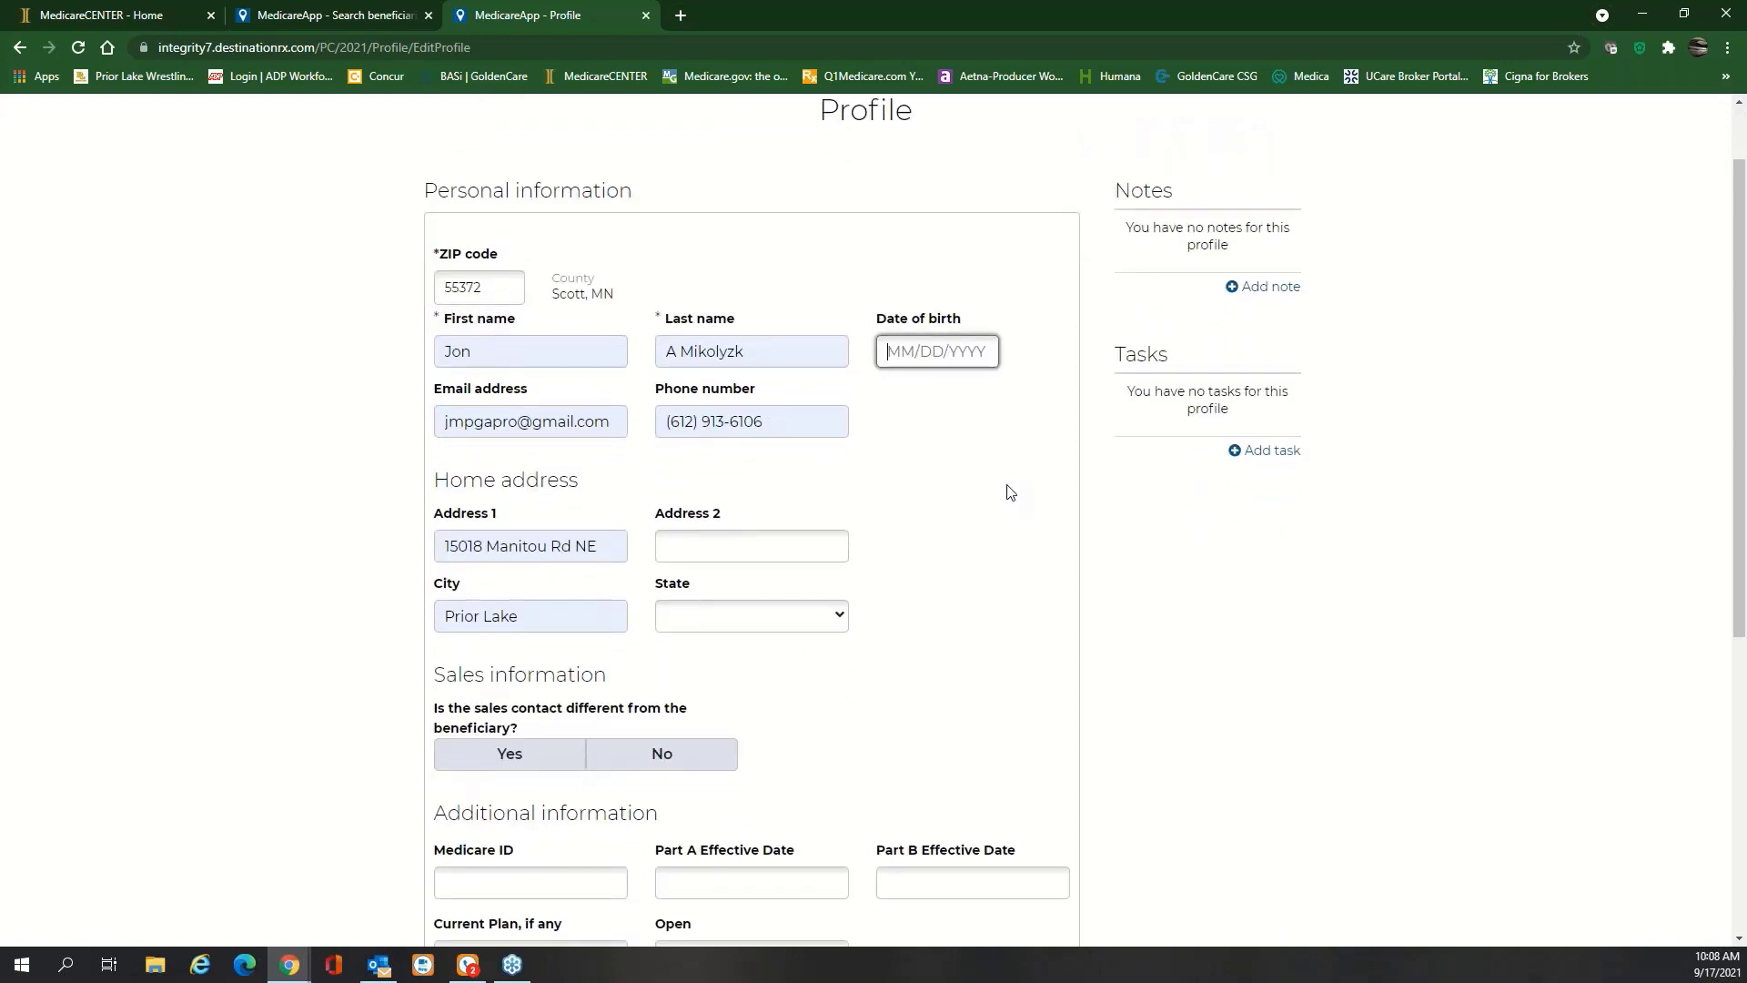
scroll(1010, 492, down, 2)
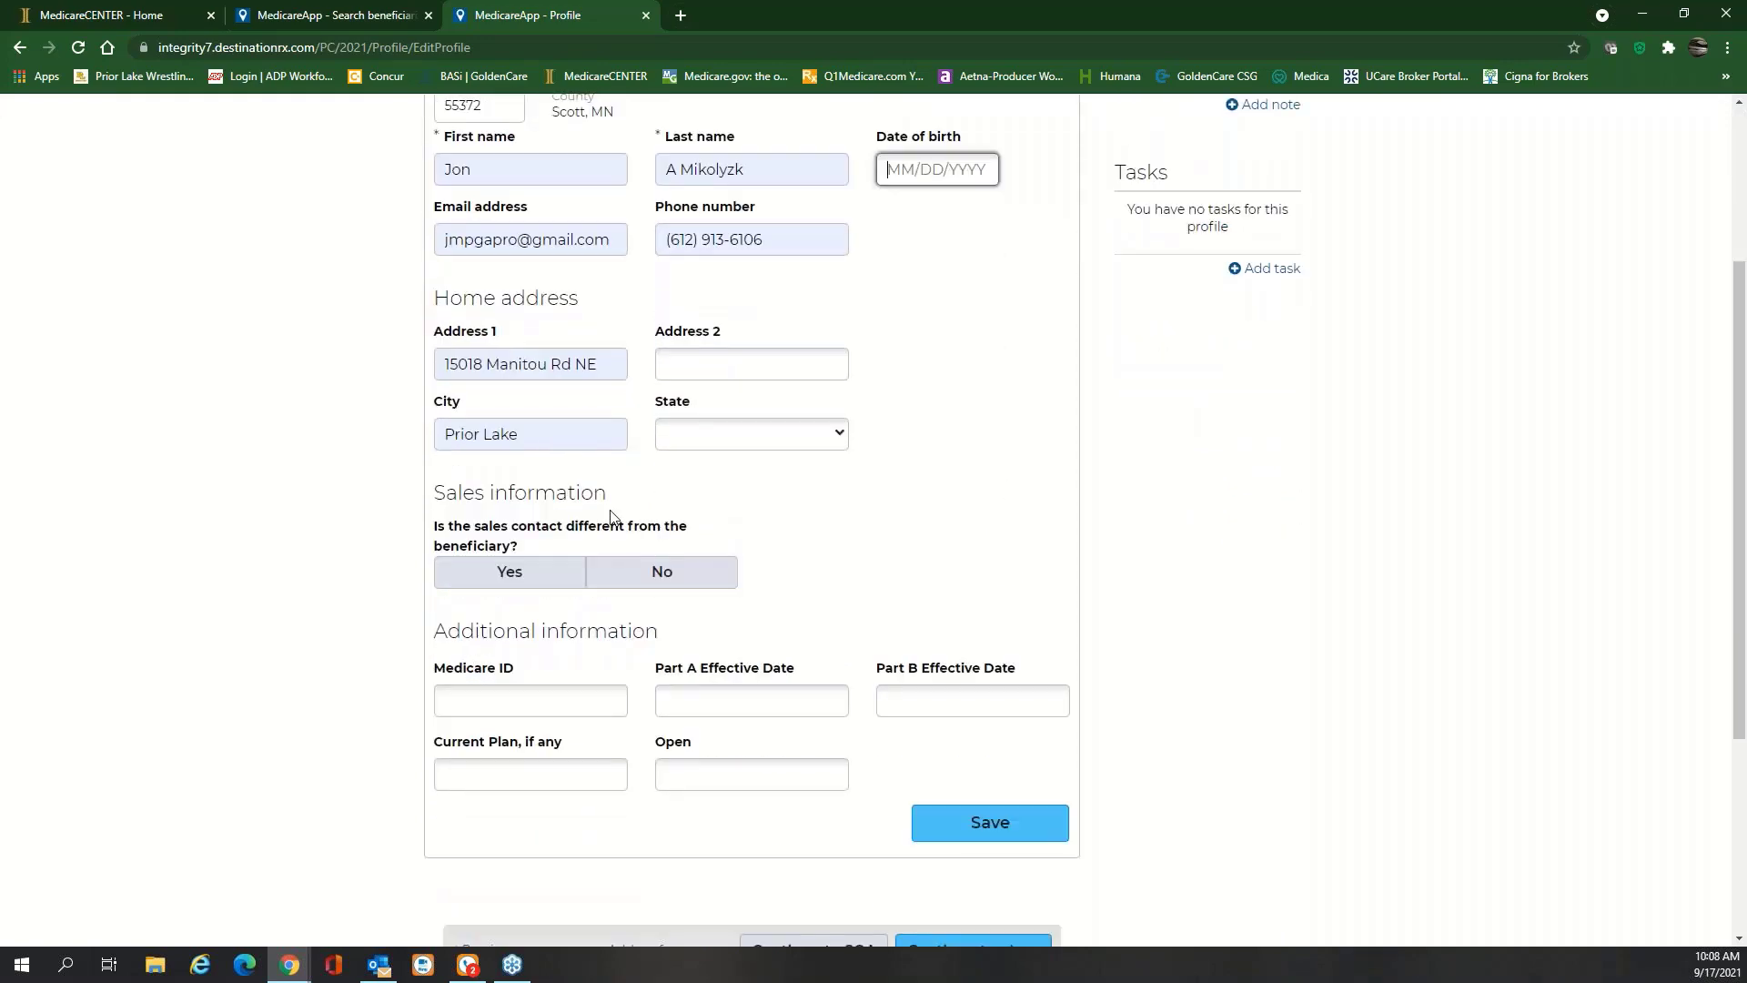
scroll(953, 471, up, 1)
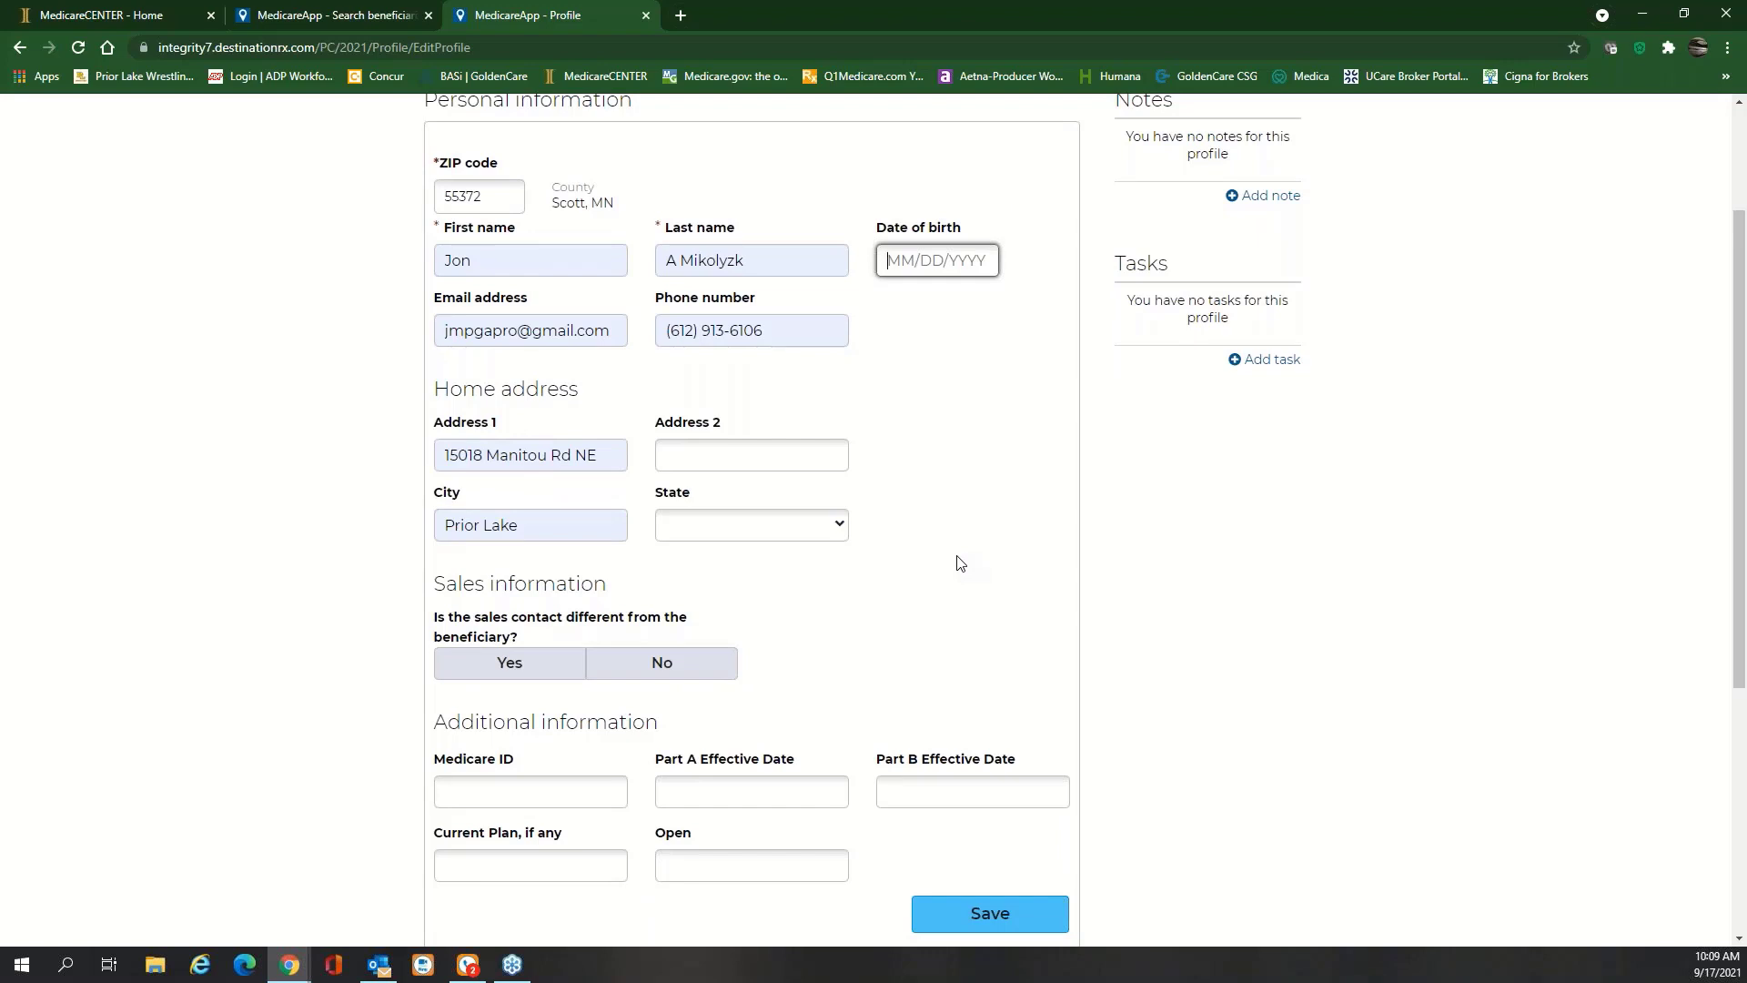
scroll(960, 561, down, 1)
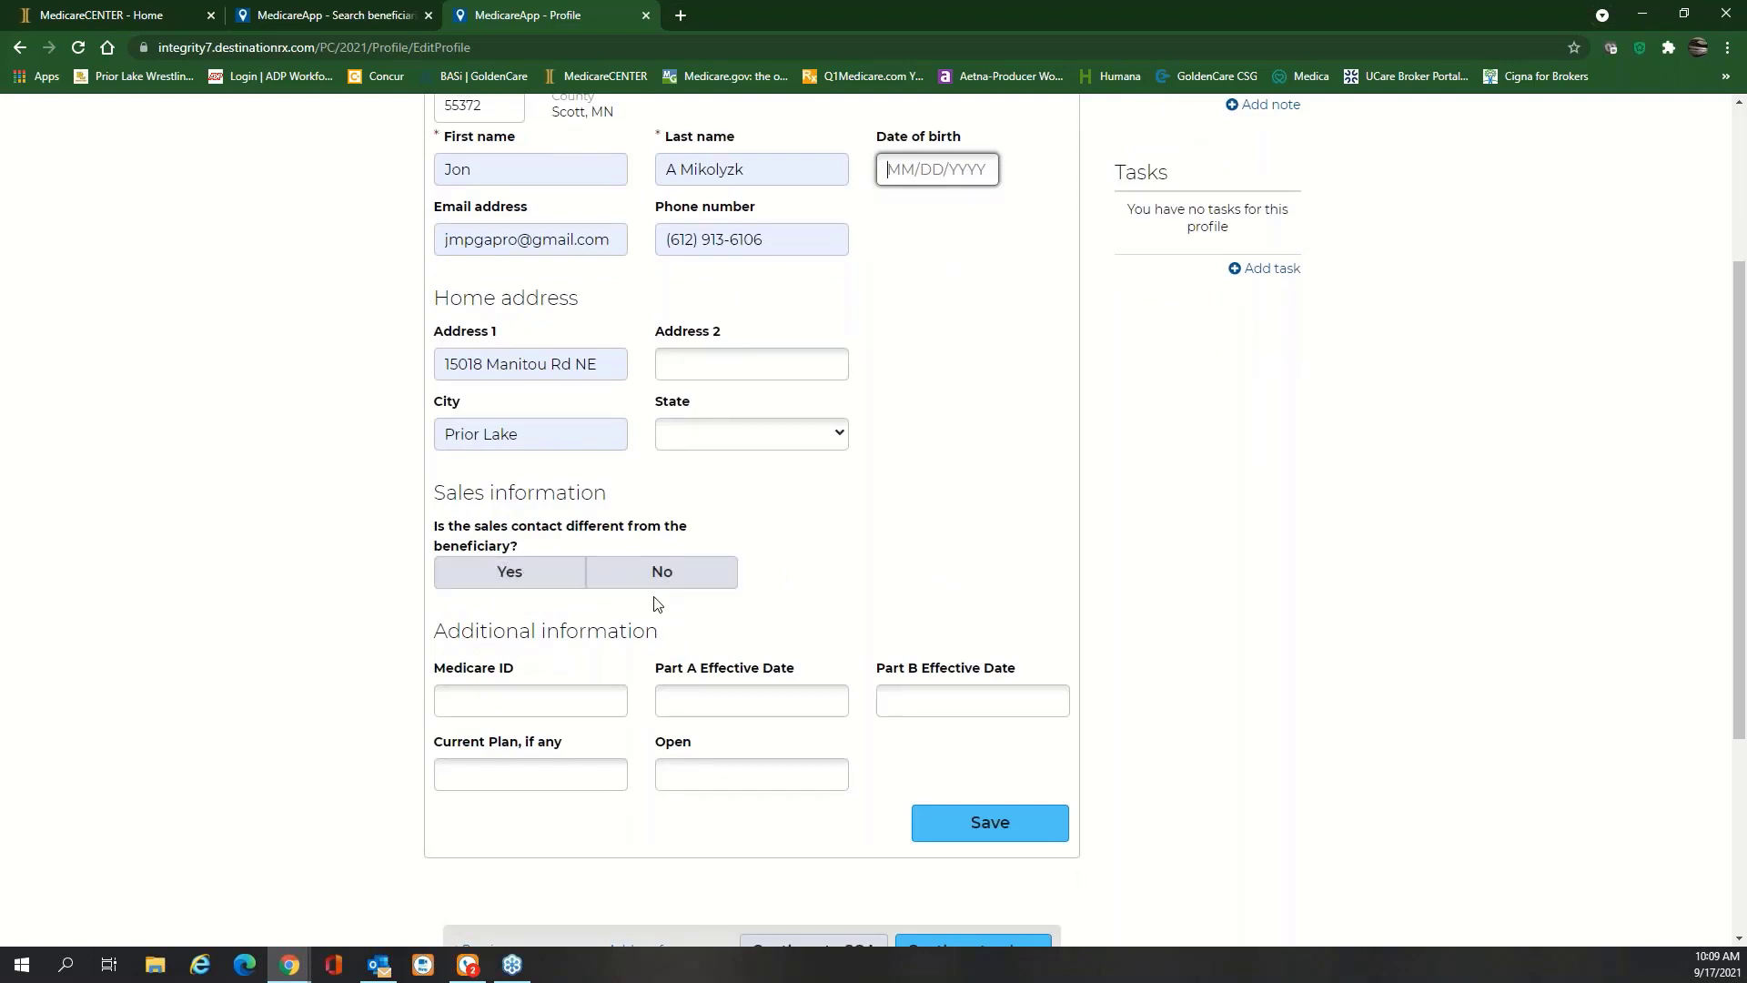
click(670, 574)
scroll(835, 550, down, 2)
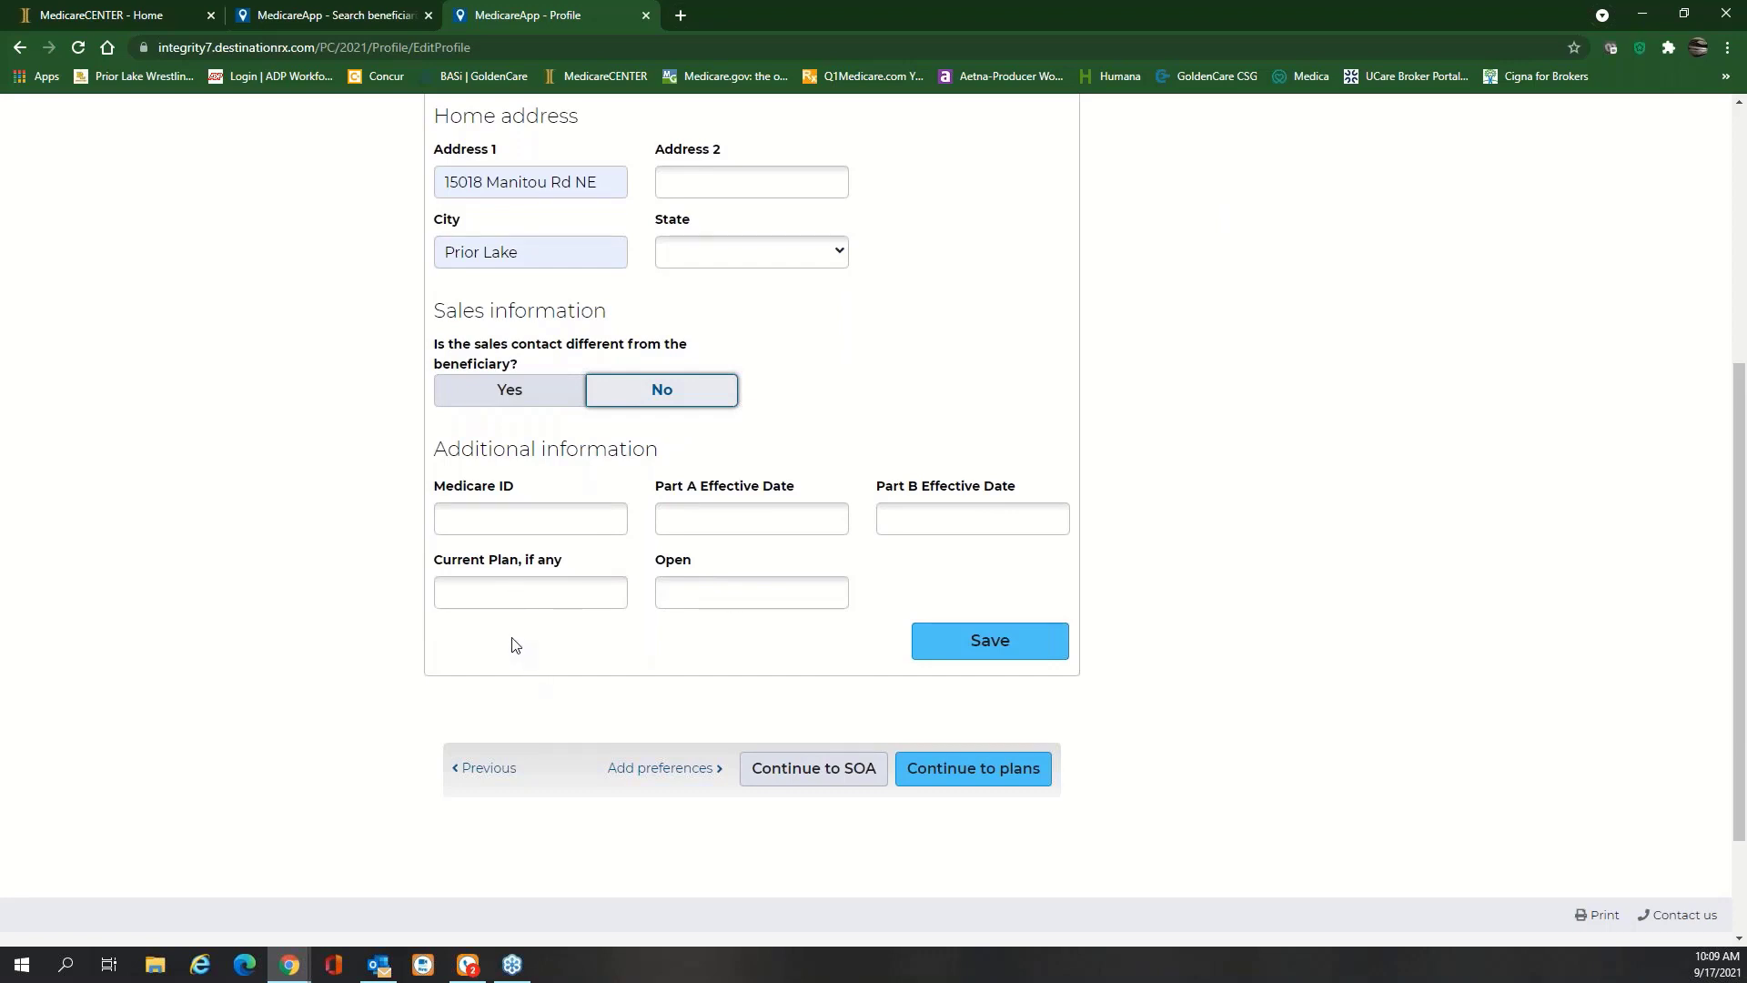
click(994, 653)
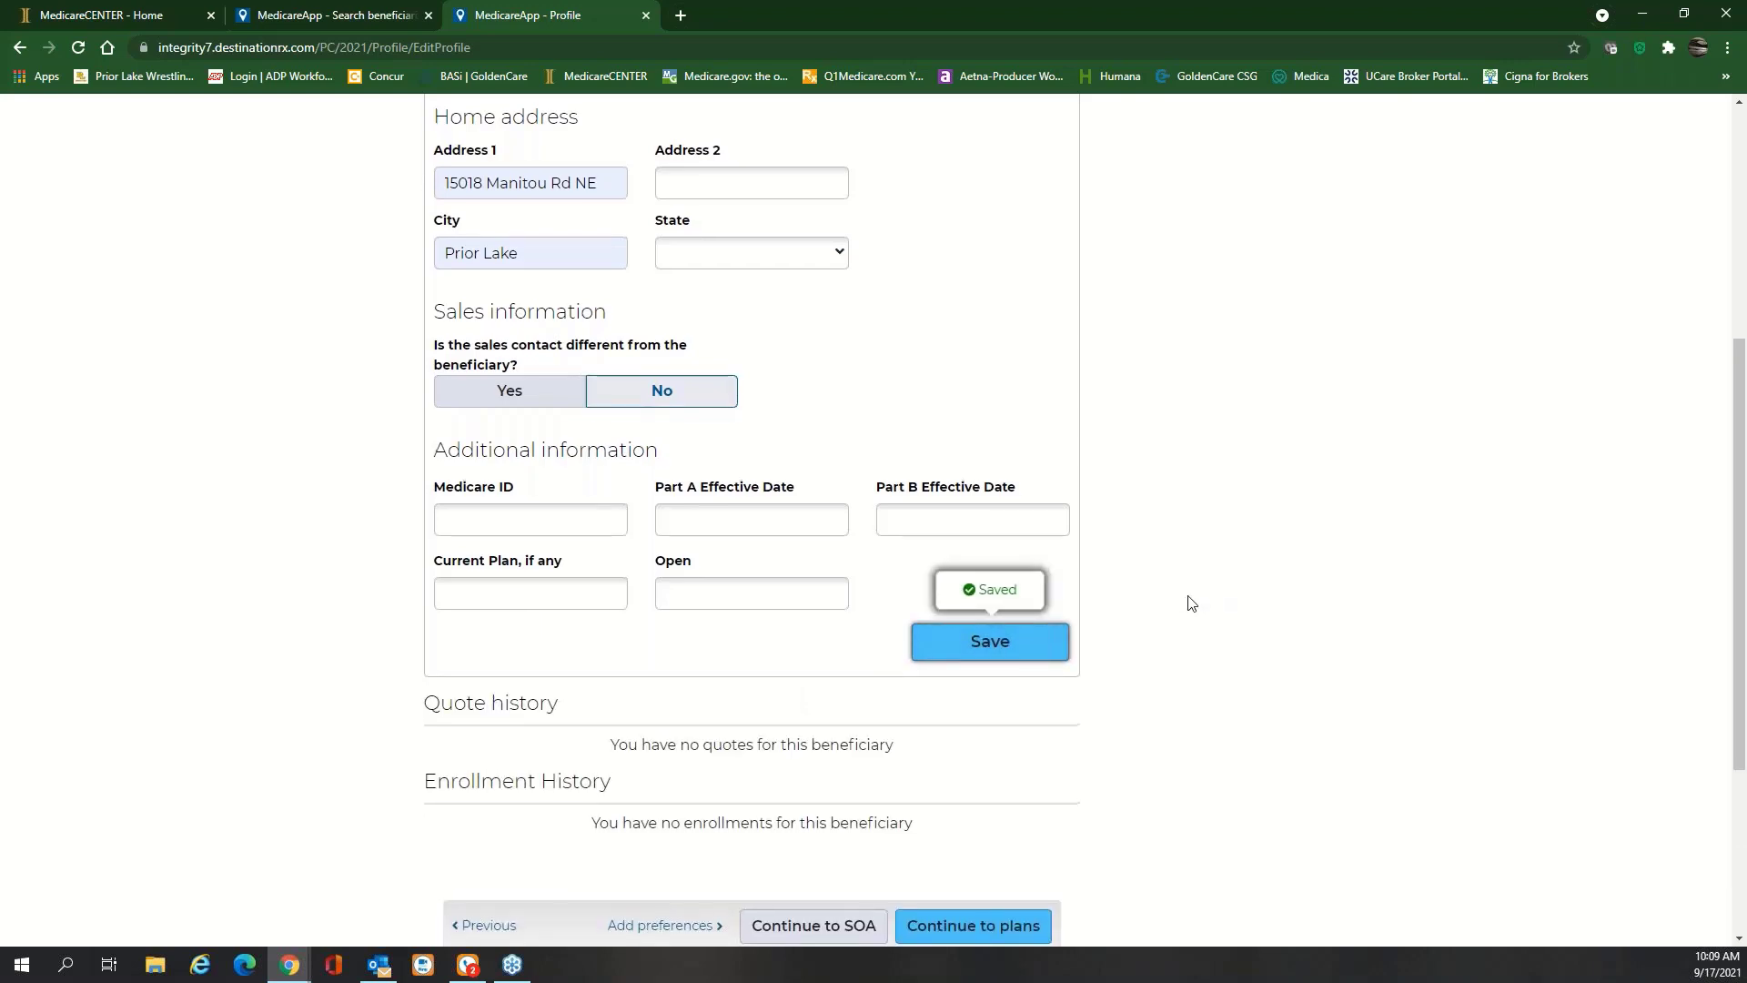
Continue from the saved profile to its Scope of Appointment page
scroll(1187, 603, up, 5)
scroll(1190, 603, down, 2)
scroll(1190, 603, down, 5)
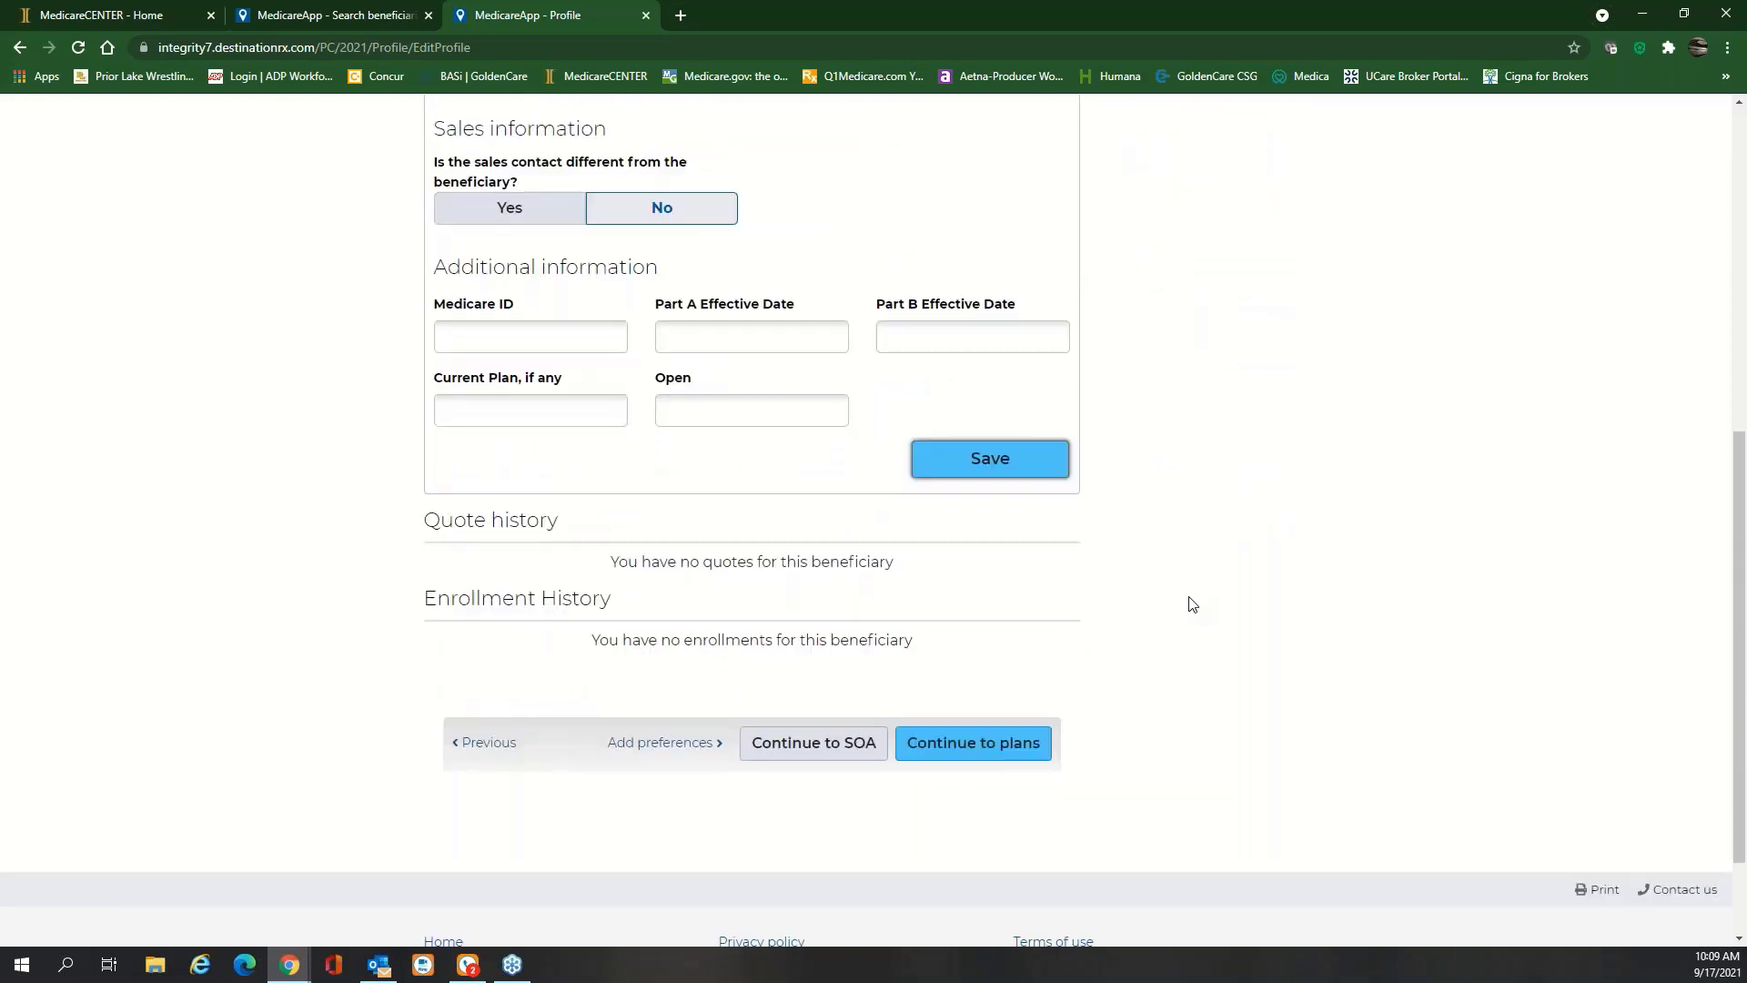
scroll(1192, 604, down, 1)
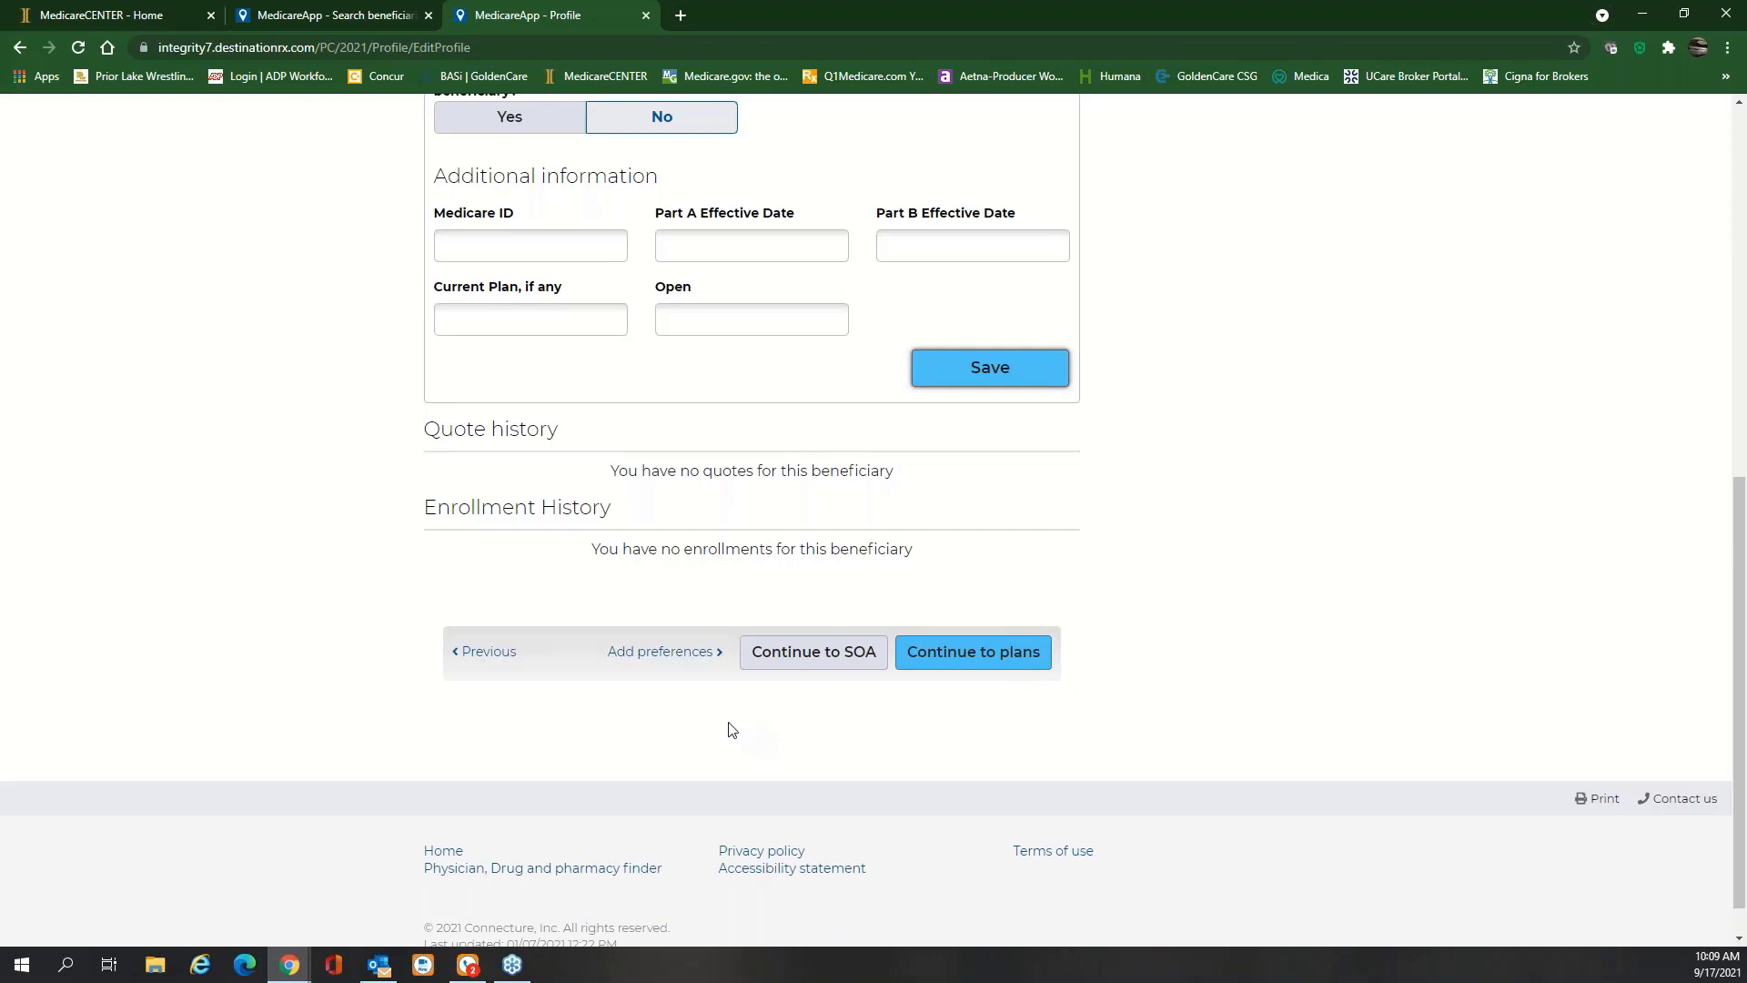
click(805, 667)
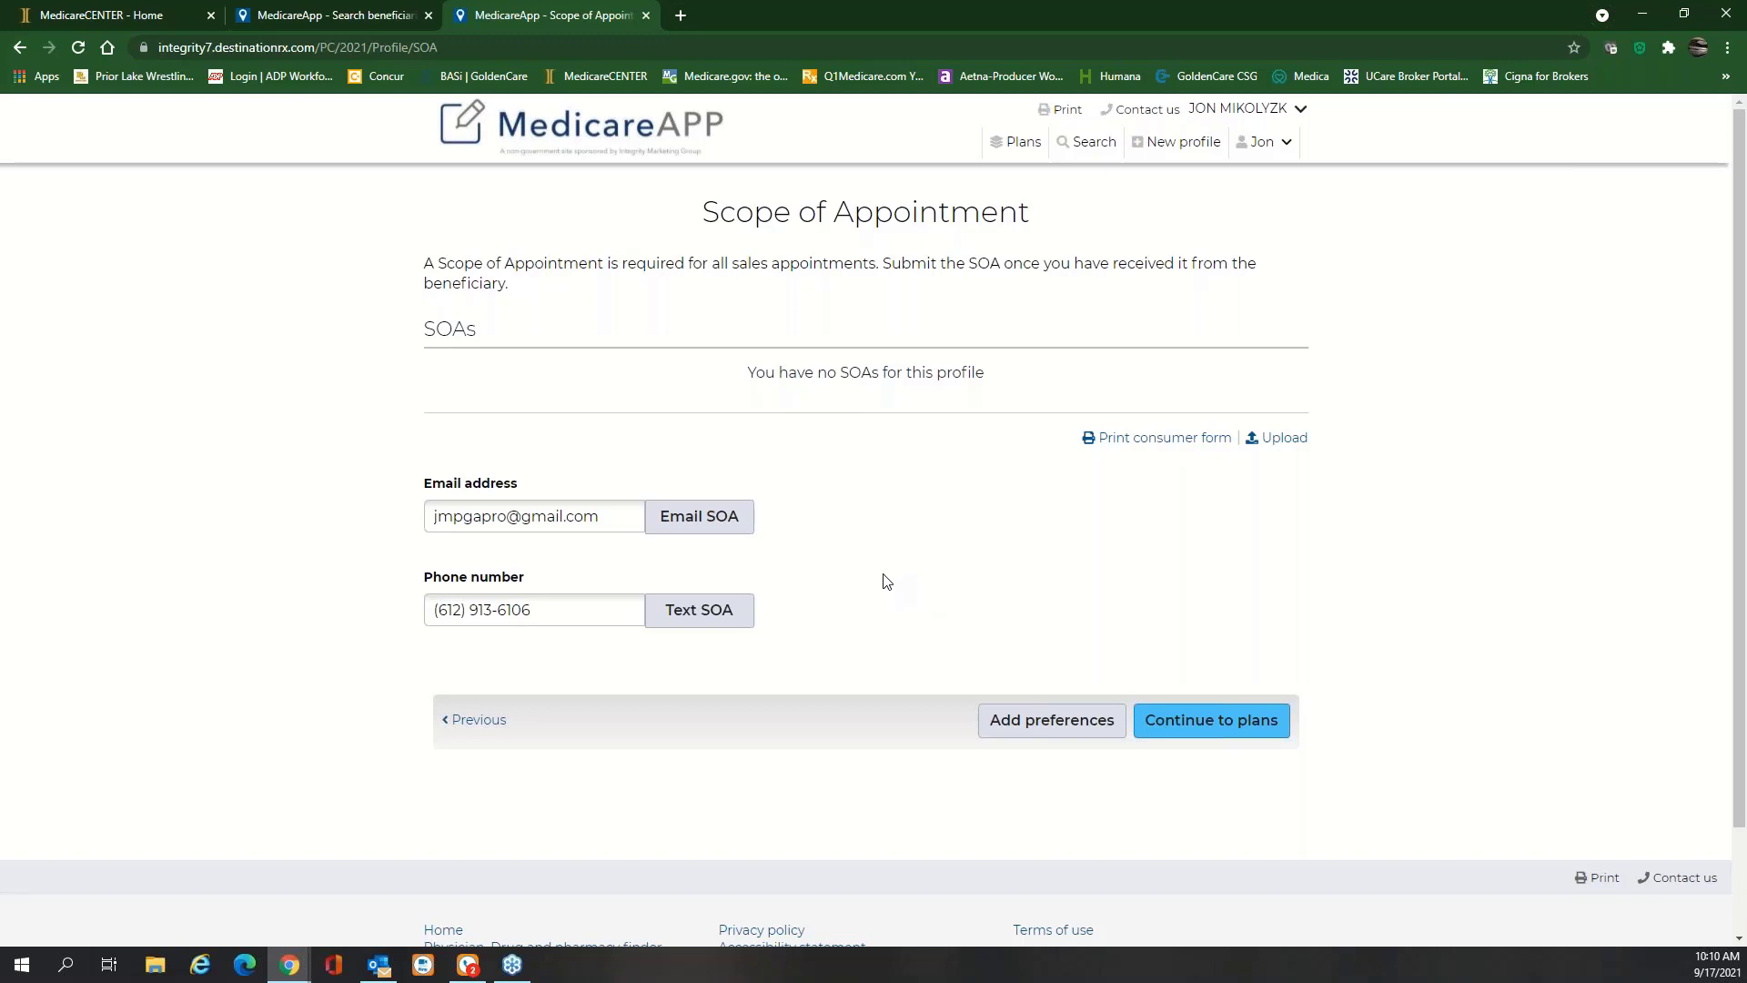
Text the SOA to the beneficiary and return to the Profile page through the Jon user menu
click(723, 619)
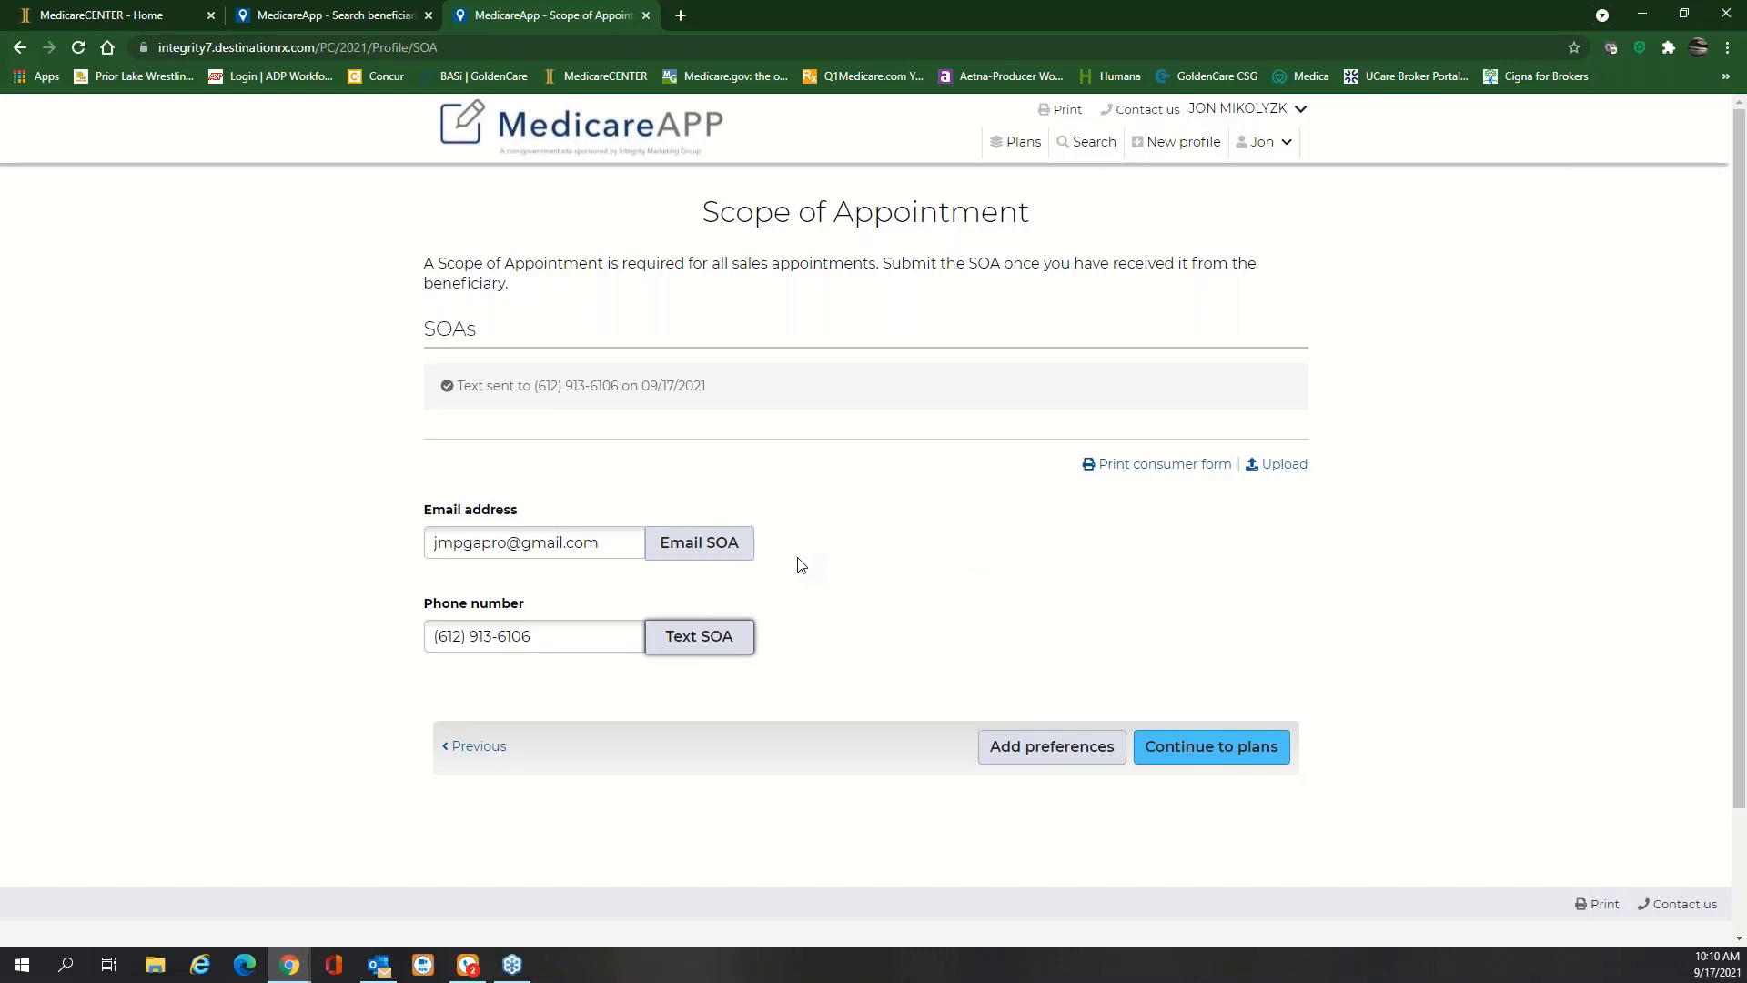
click(1271, 153)
click(1275, 185)
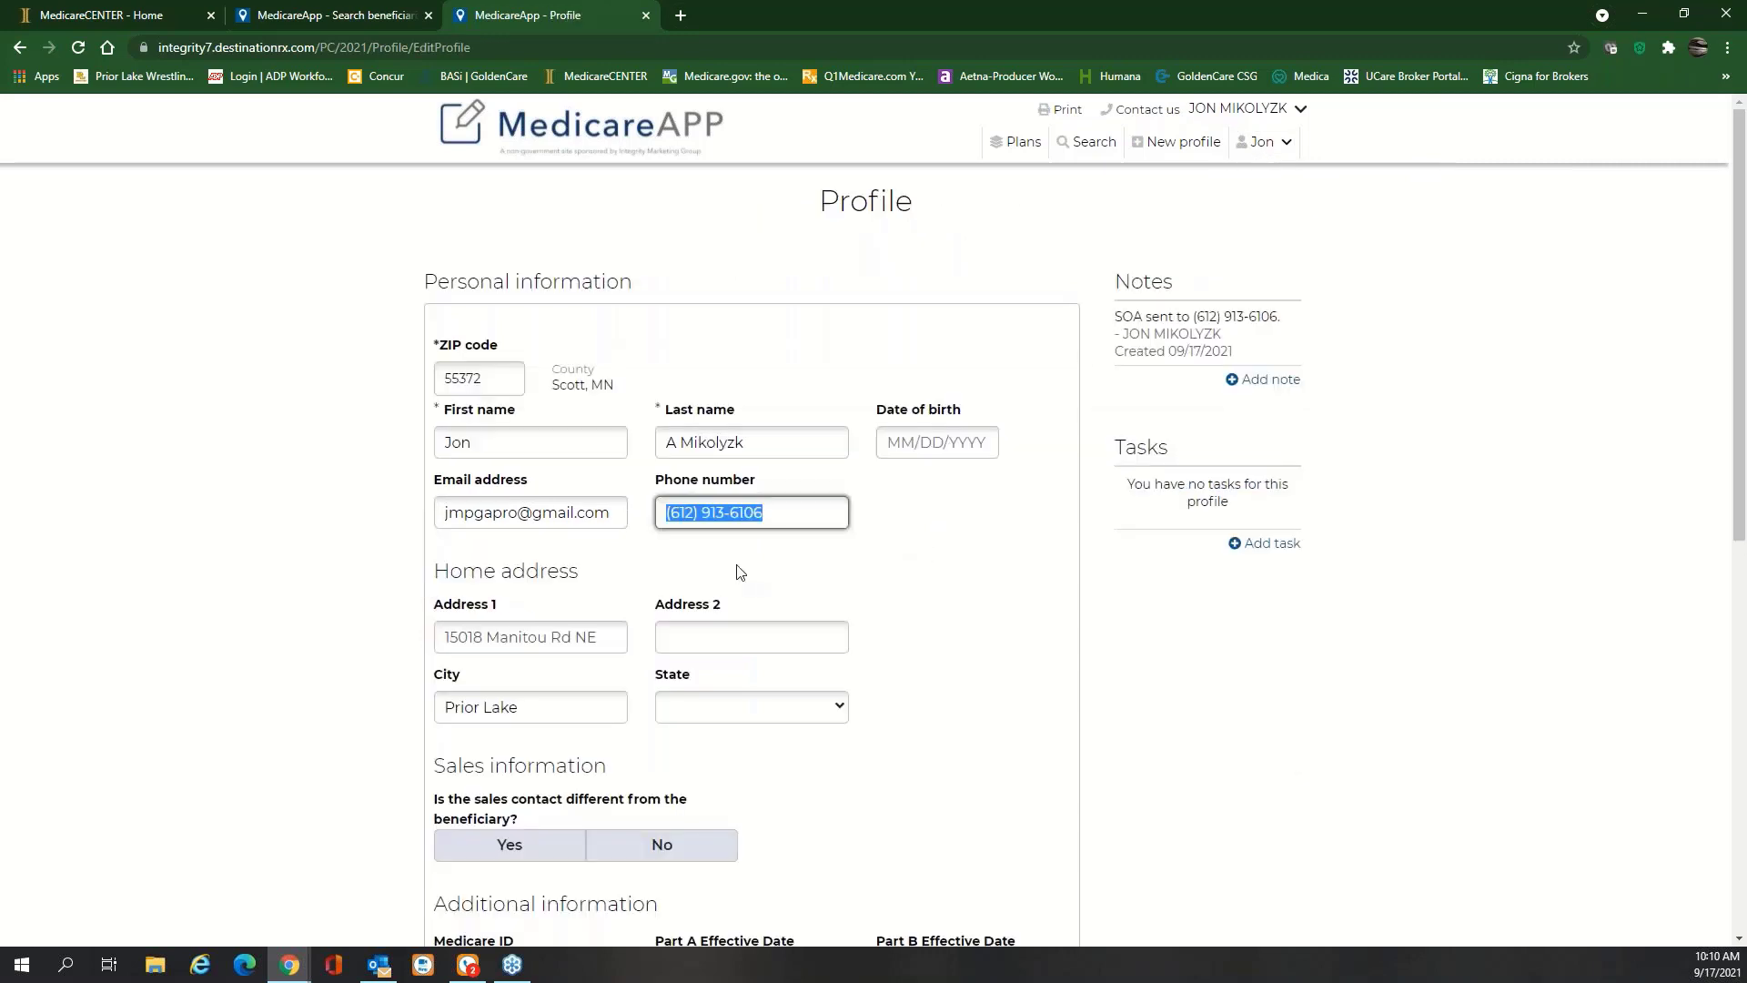
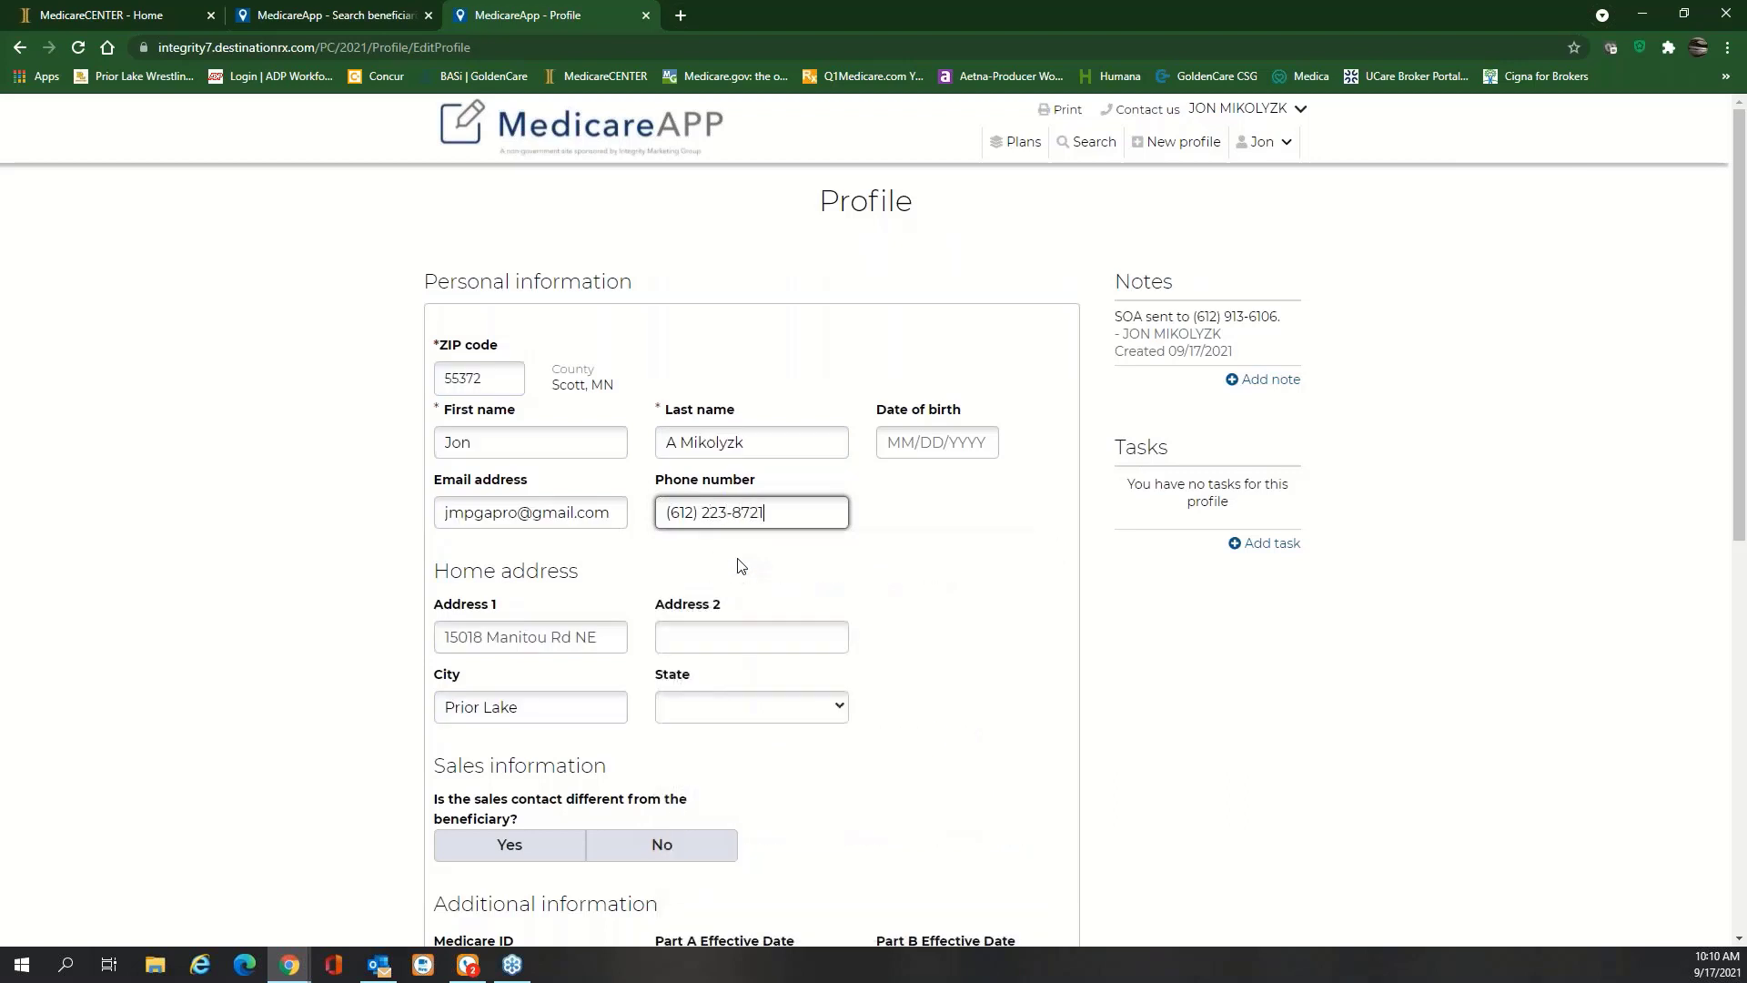
Replace the beneficiary's phone number with the corrected one and save the profile
click(975, 578)
scroll(956, 591, down, 5)
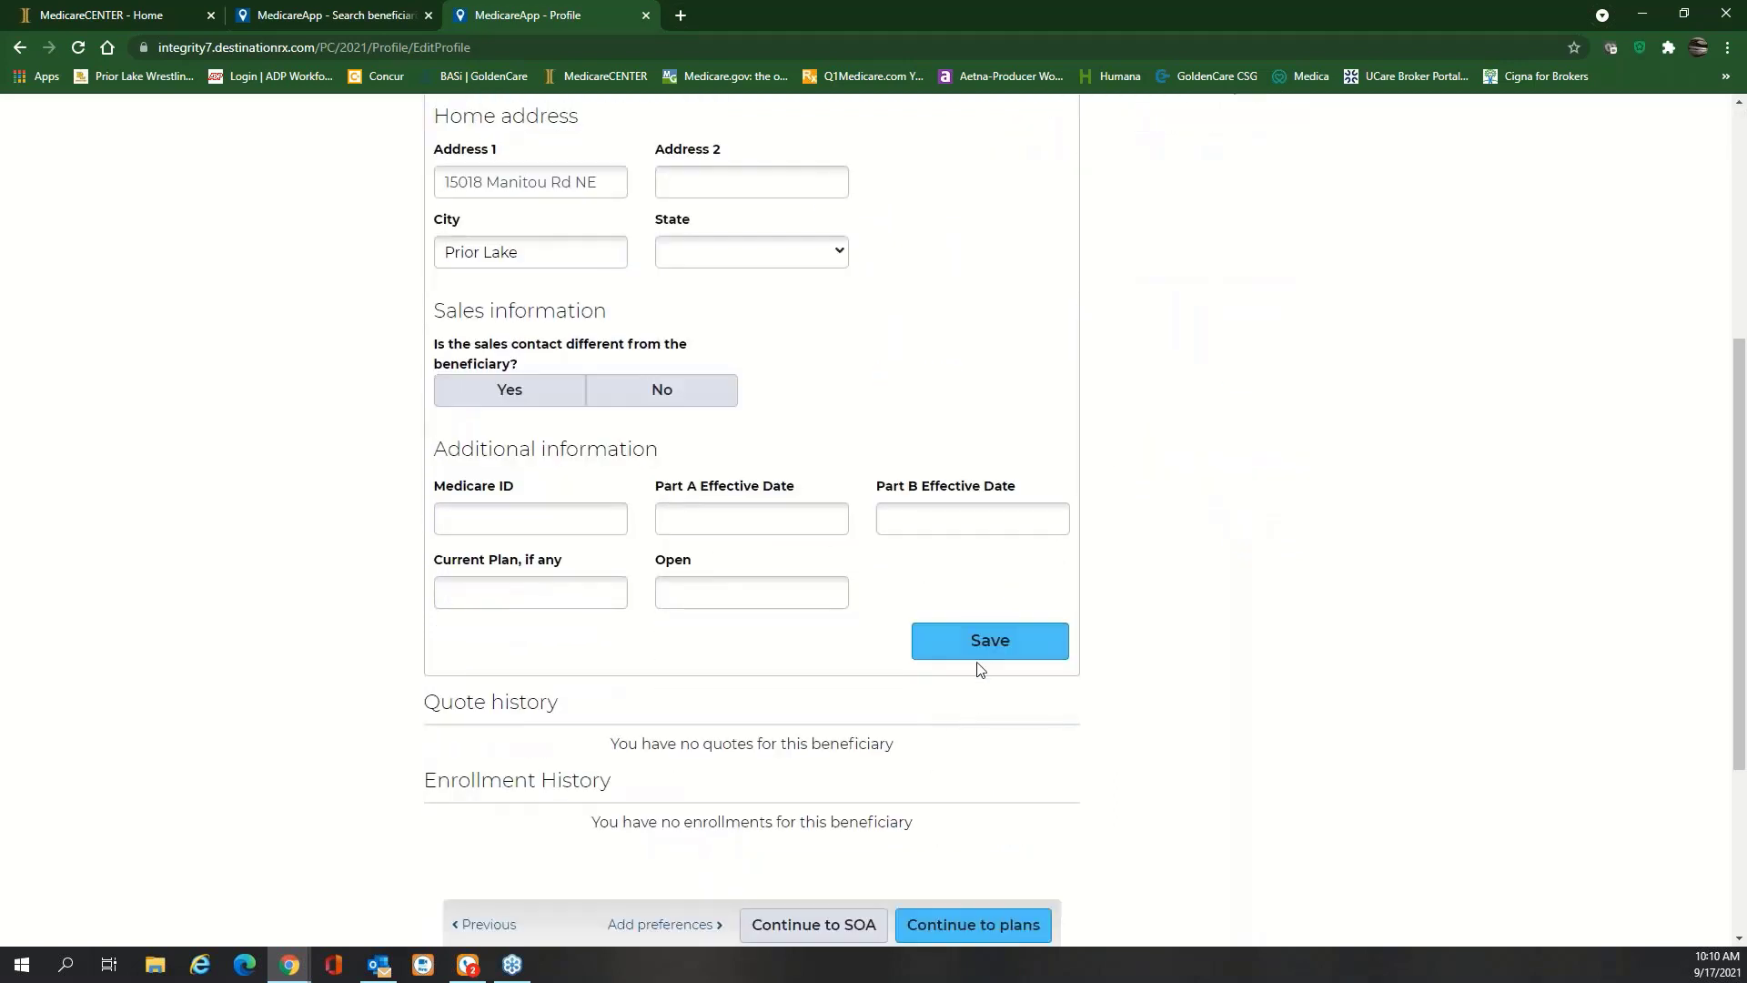
click(981, 647)
Resend the Scope of Appointment text to the new number and switch to RingCentral Phone
click(784, 930)
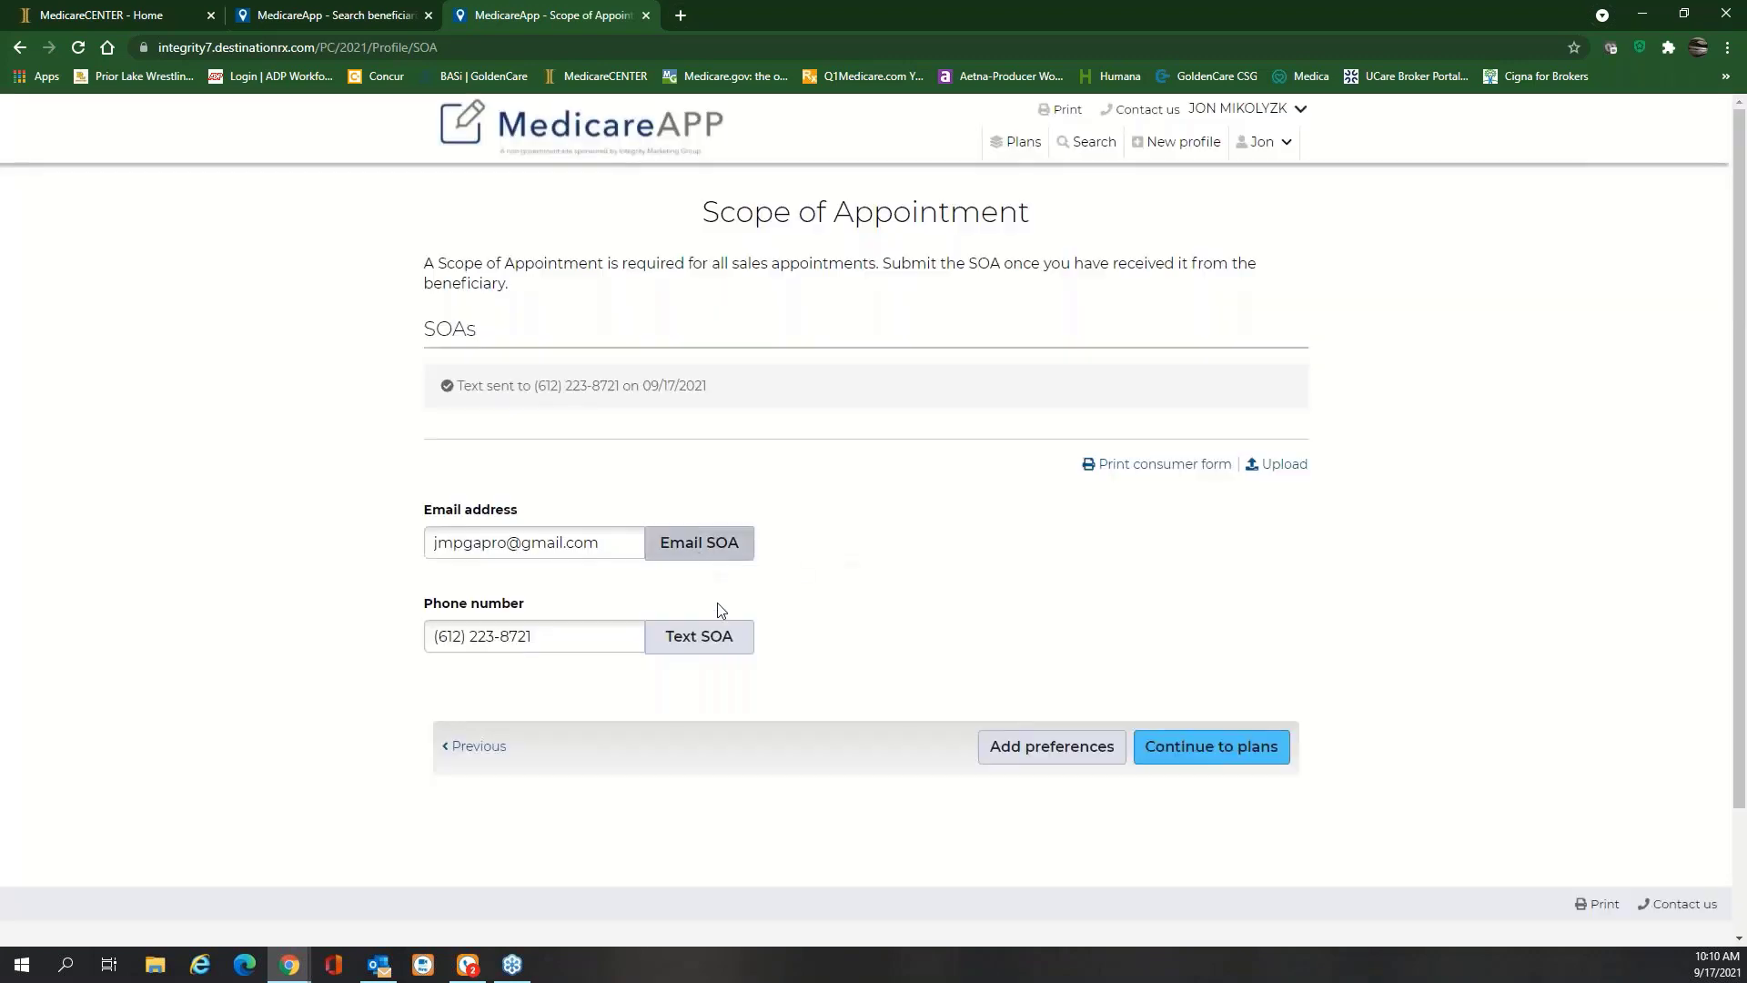
click(716, 644)
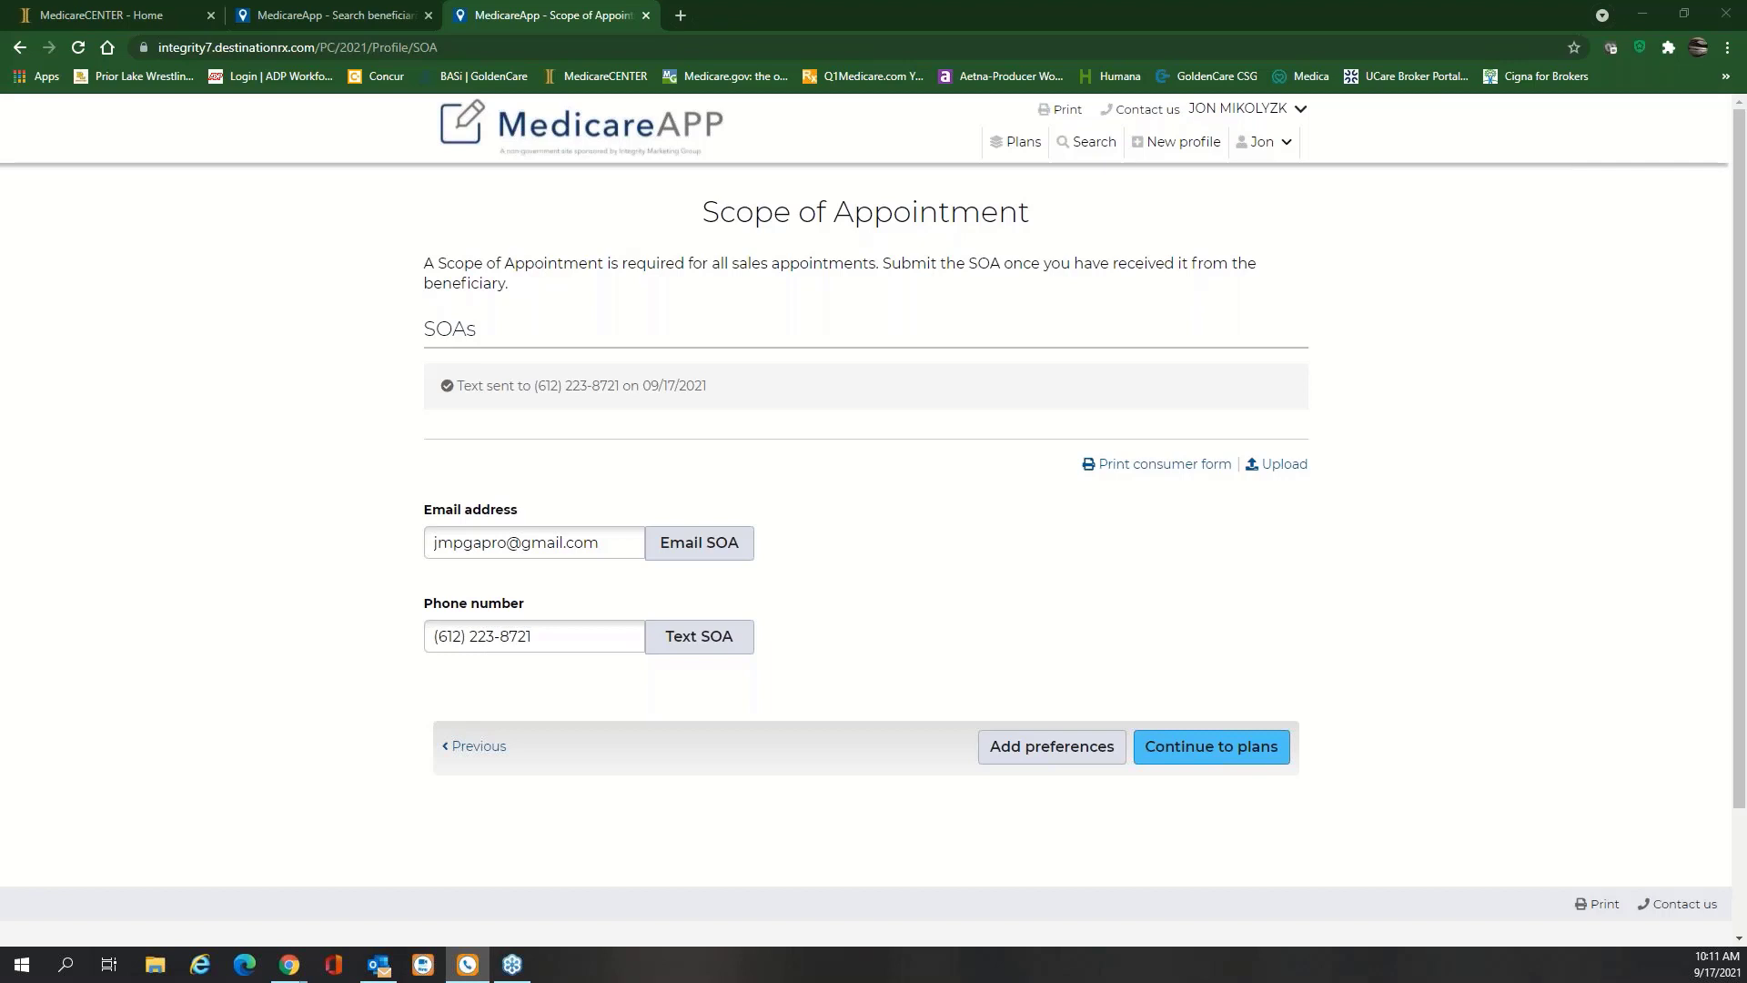
key(alt+Tab)
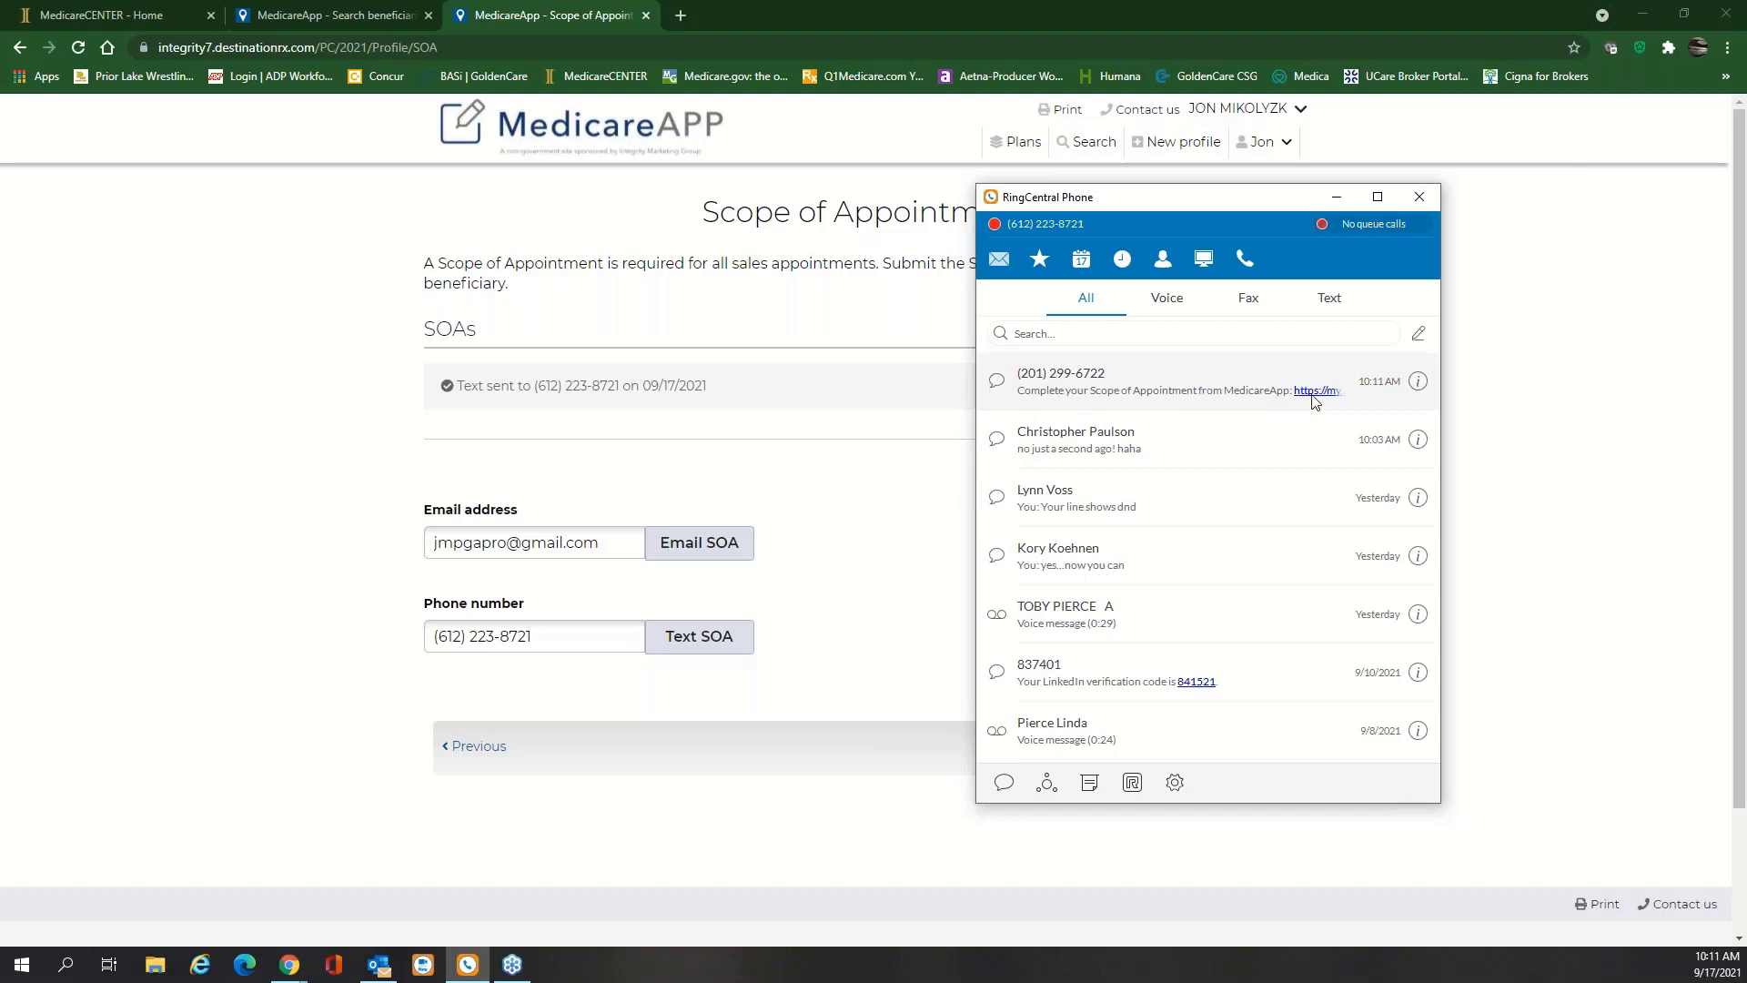
Open the SOA conversation in RingCentral and follow its Scope of Appointment link to the confirmation form
click(1129, 389)
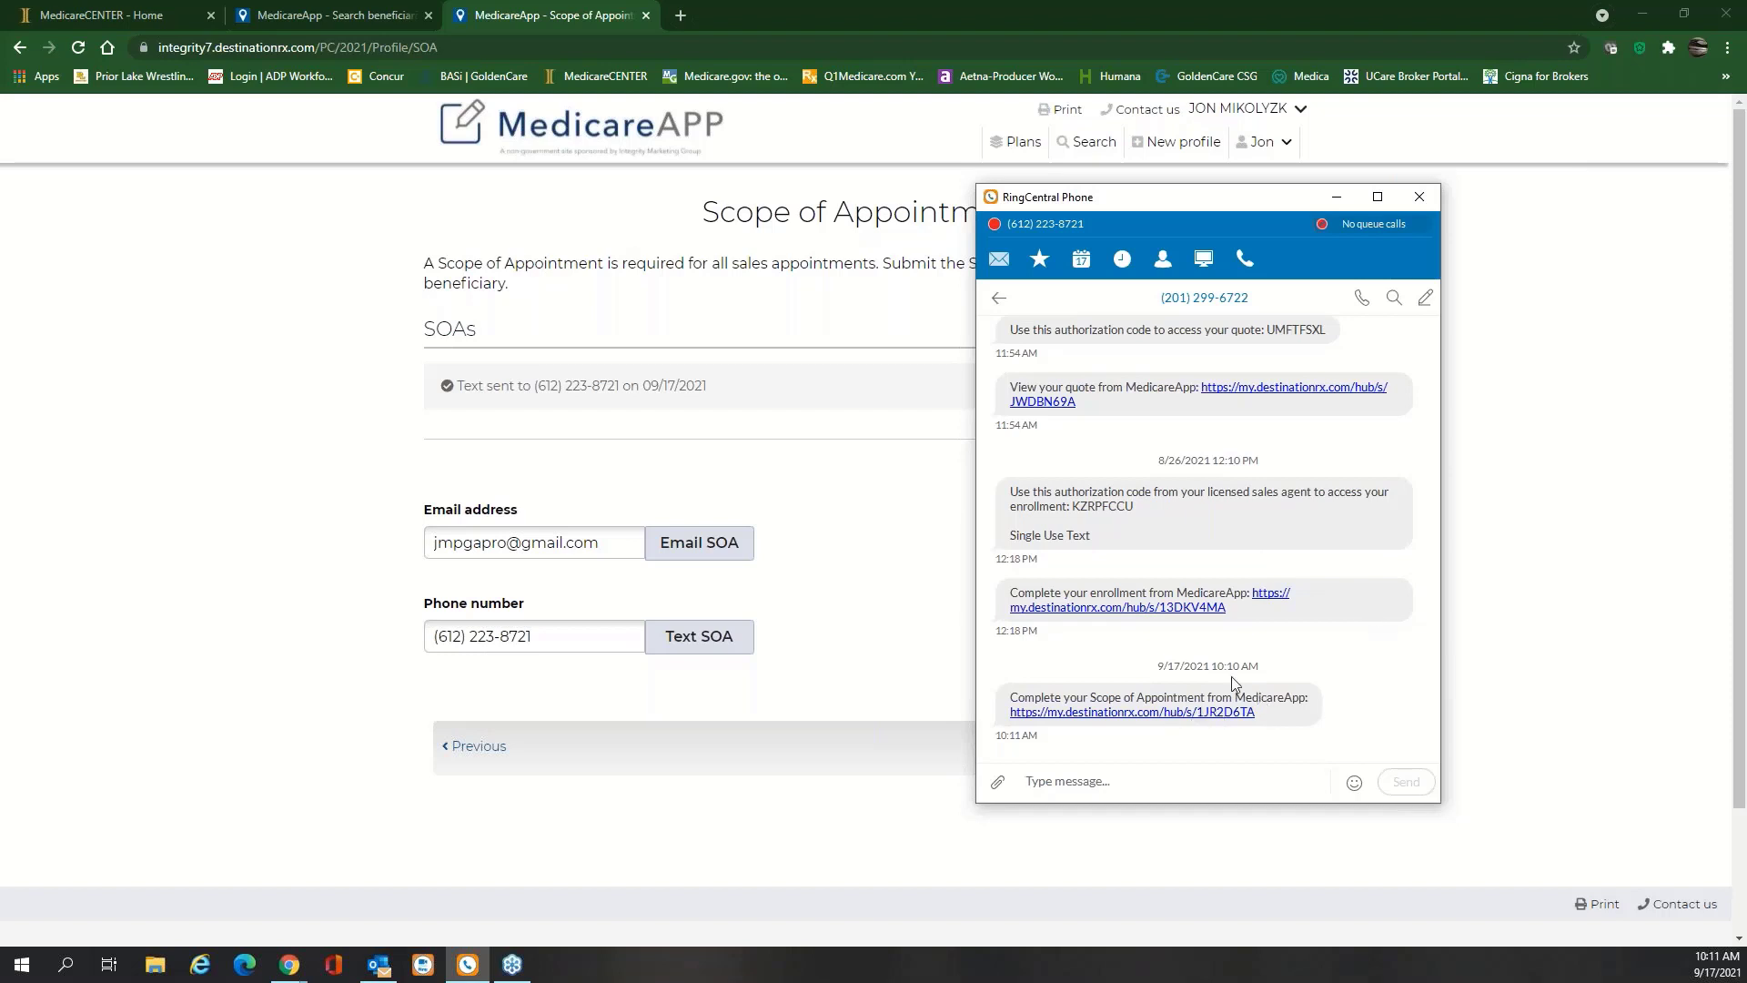
click(1170, 719)
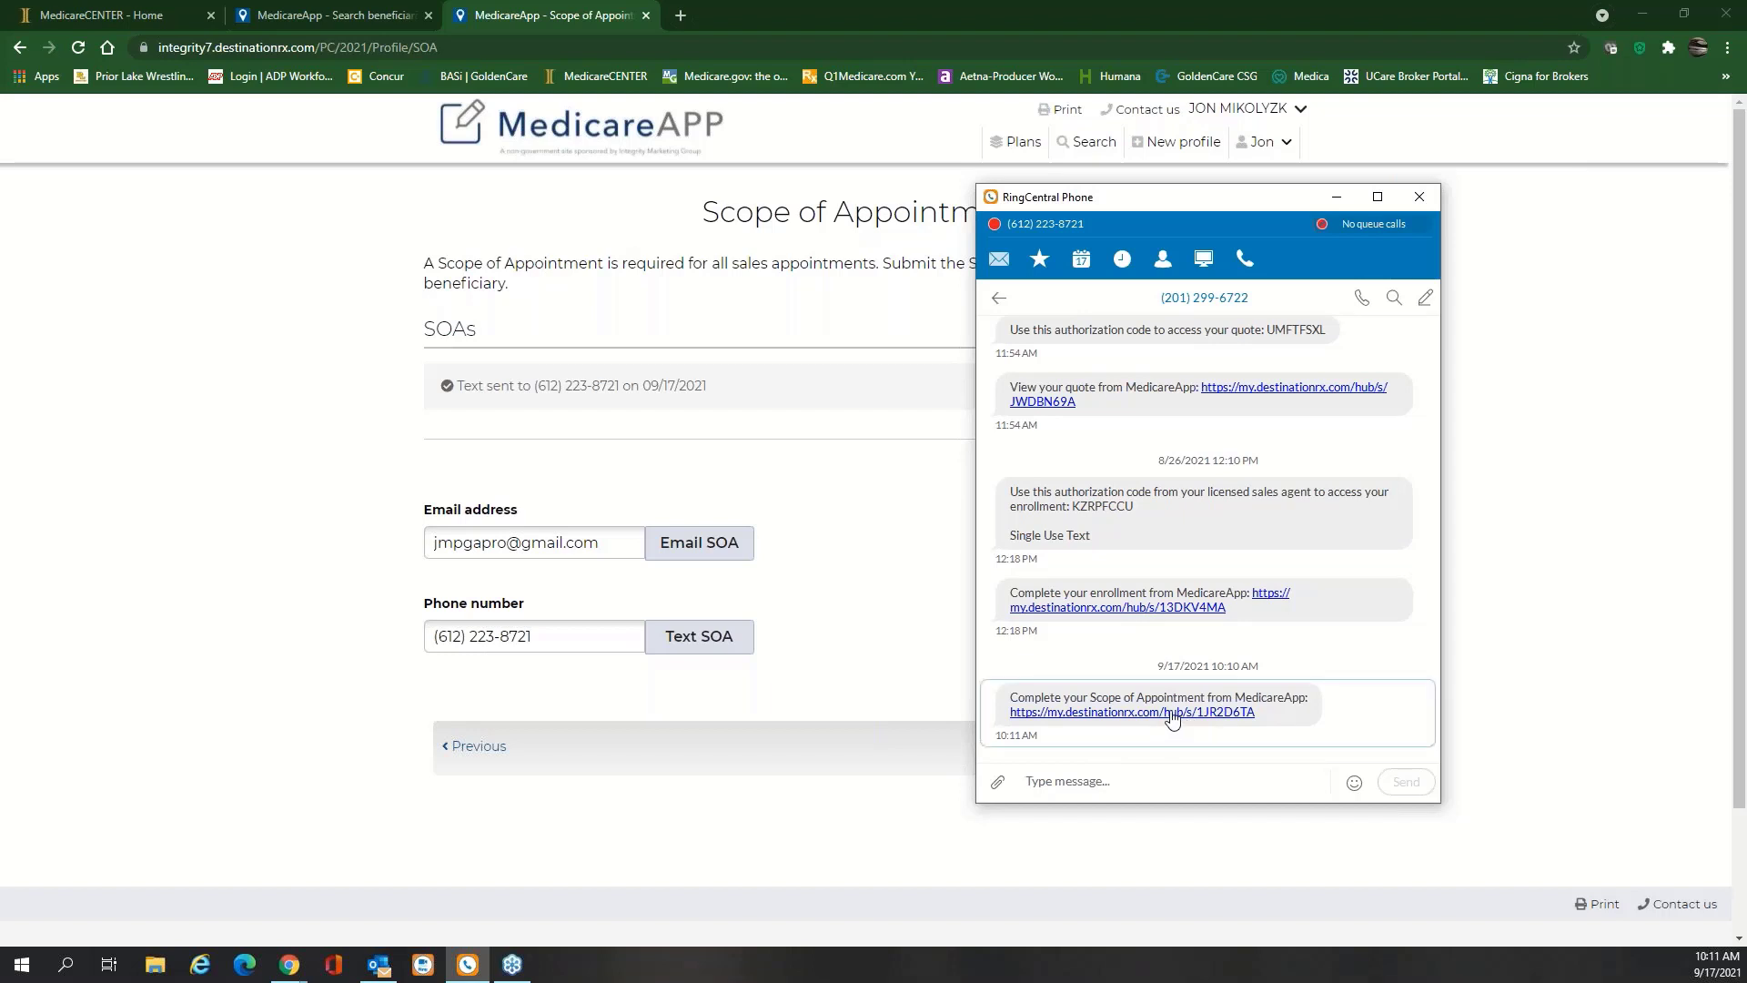
click(1171, 713)
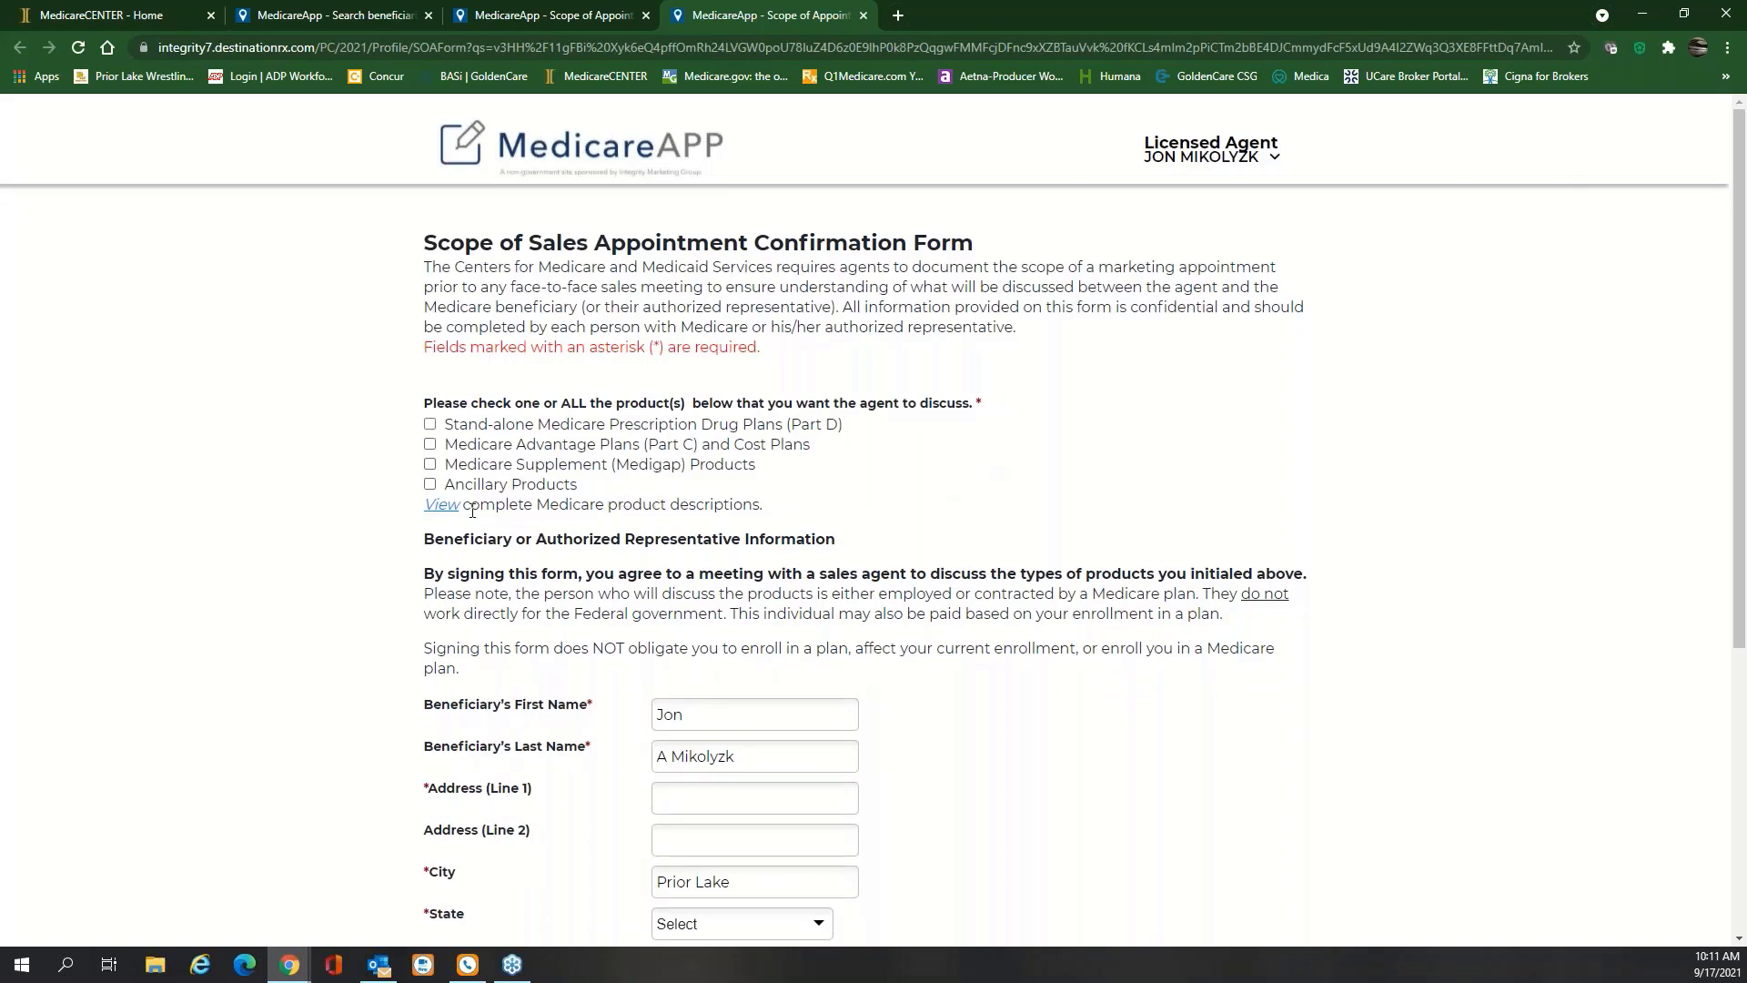
Select Part D, Part C and Medigap products and autofill the beneficiary's name and address
click(429, 424)
click(429, 444)
click(430, 465)
scroll(910, 564, down, 2)
click(816, 616)
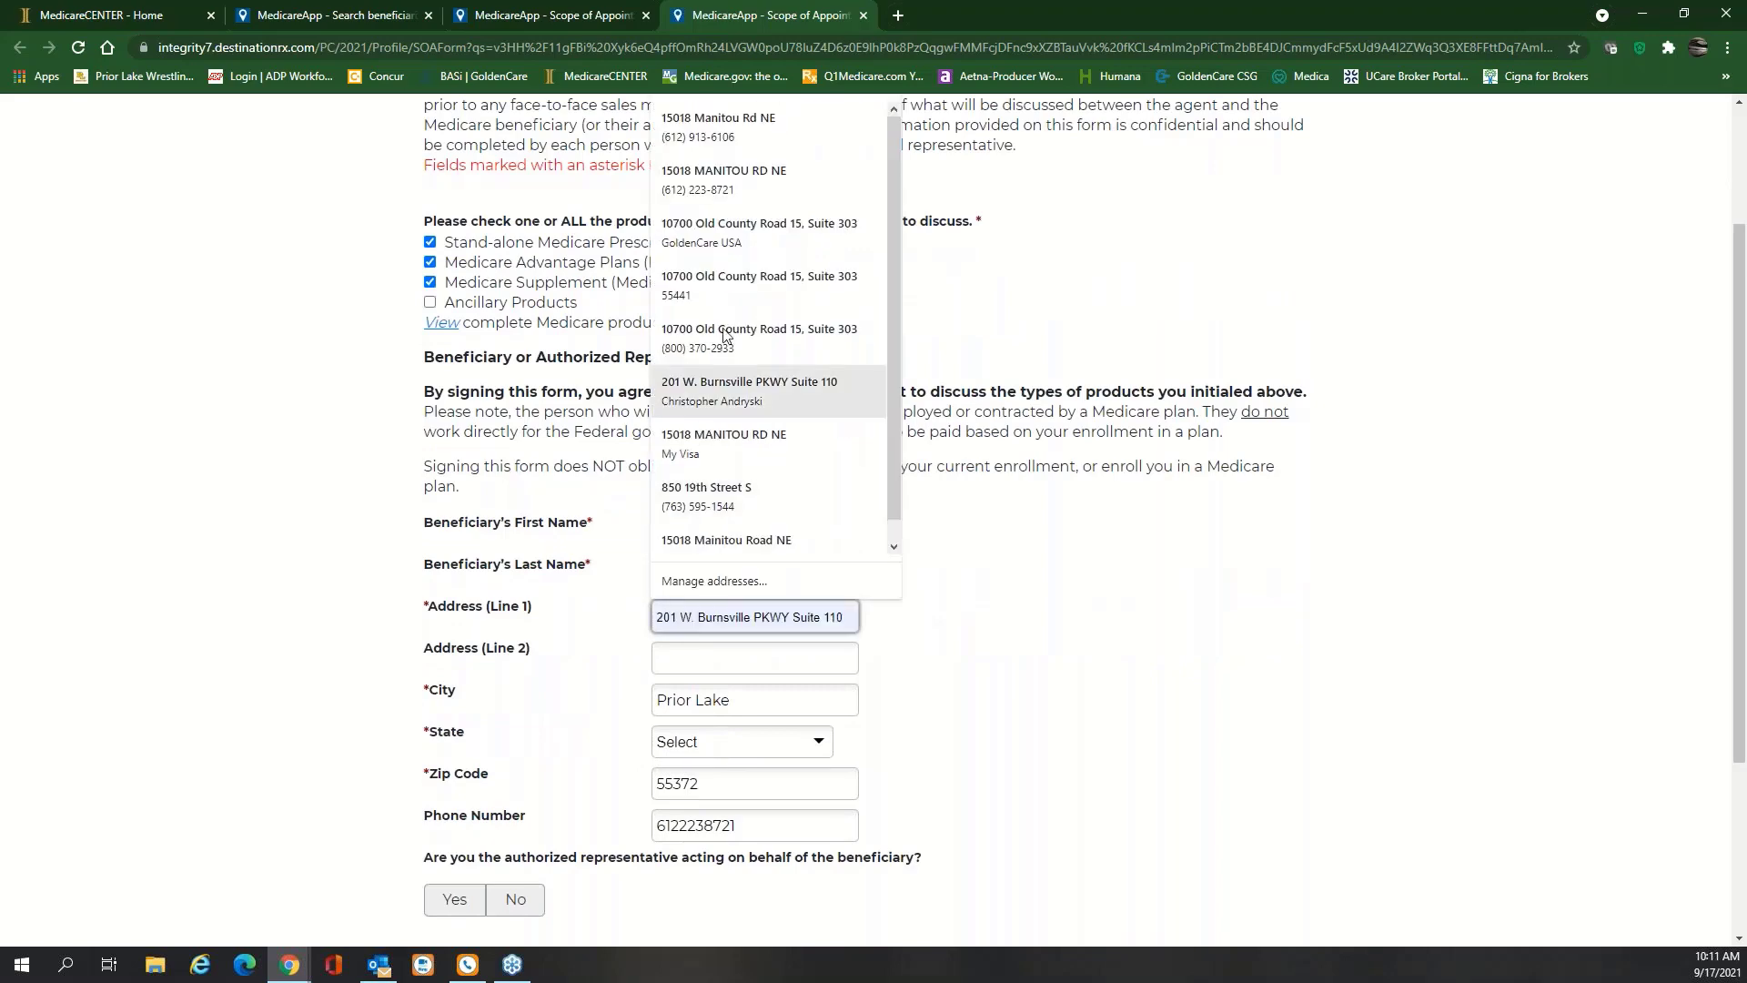
click(778, 147)
scroll(963, 604, down, 2)
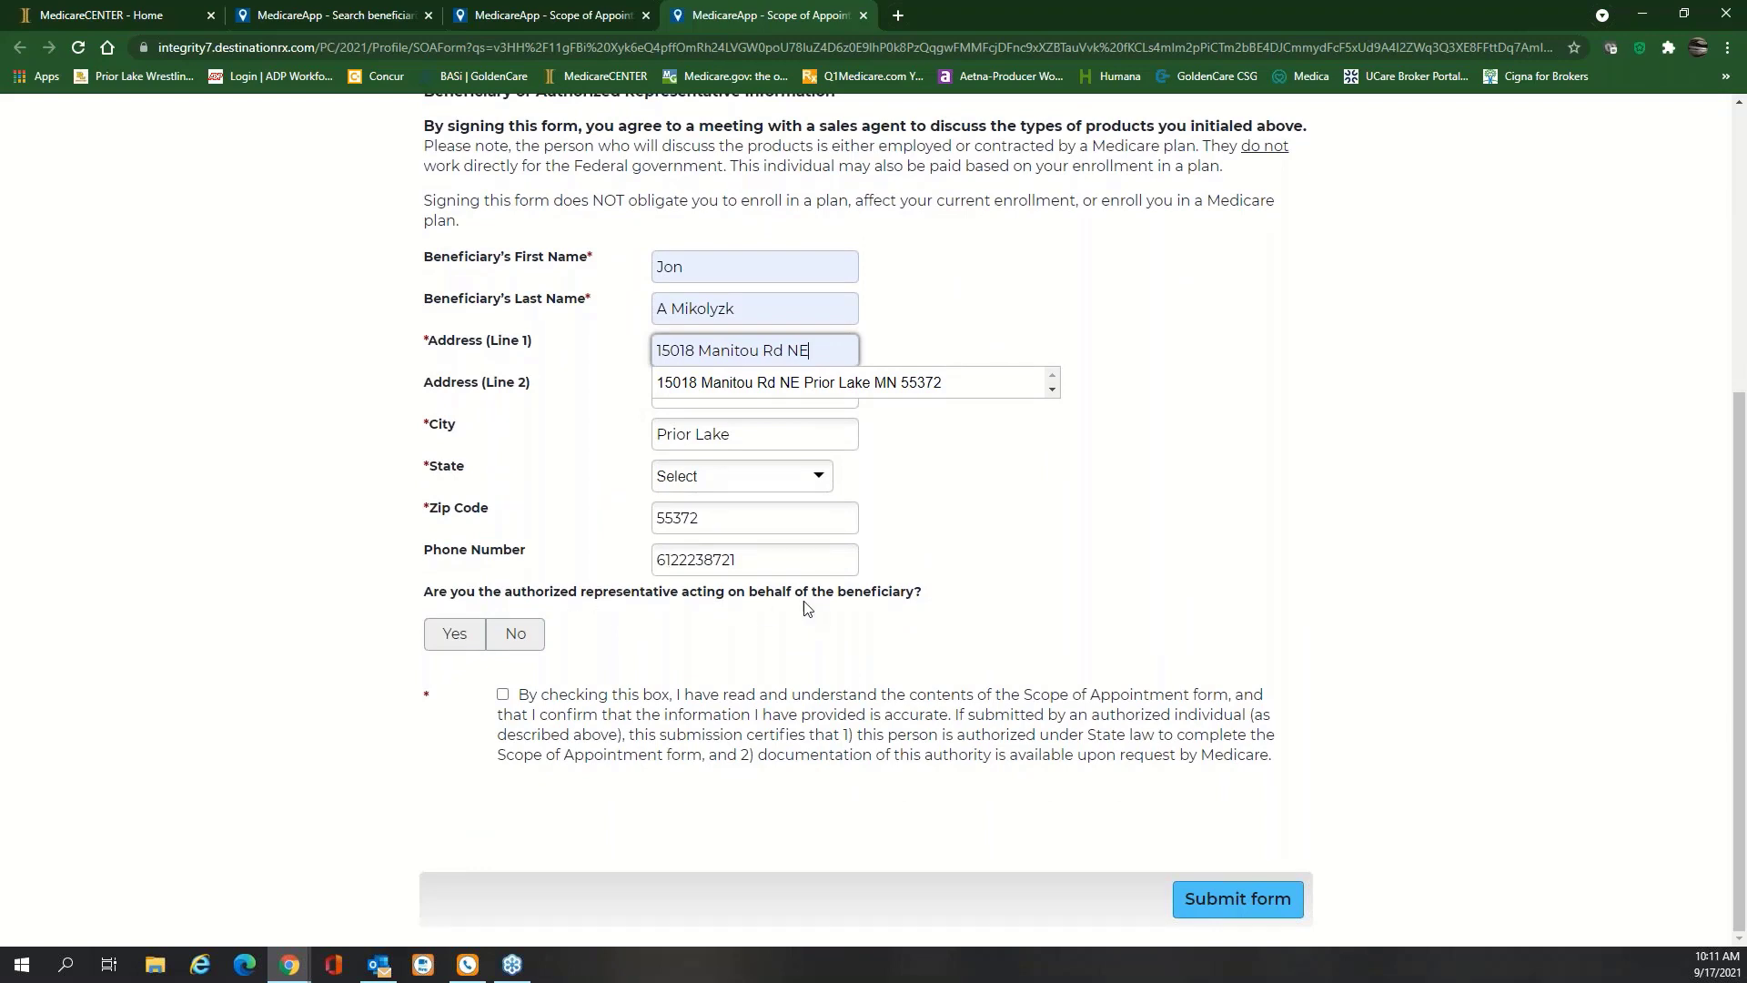
Answer No to authorized representative, accept consent, set State to Minnesota, and submit the form
click(515, 637)
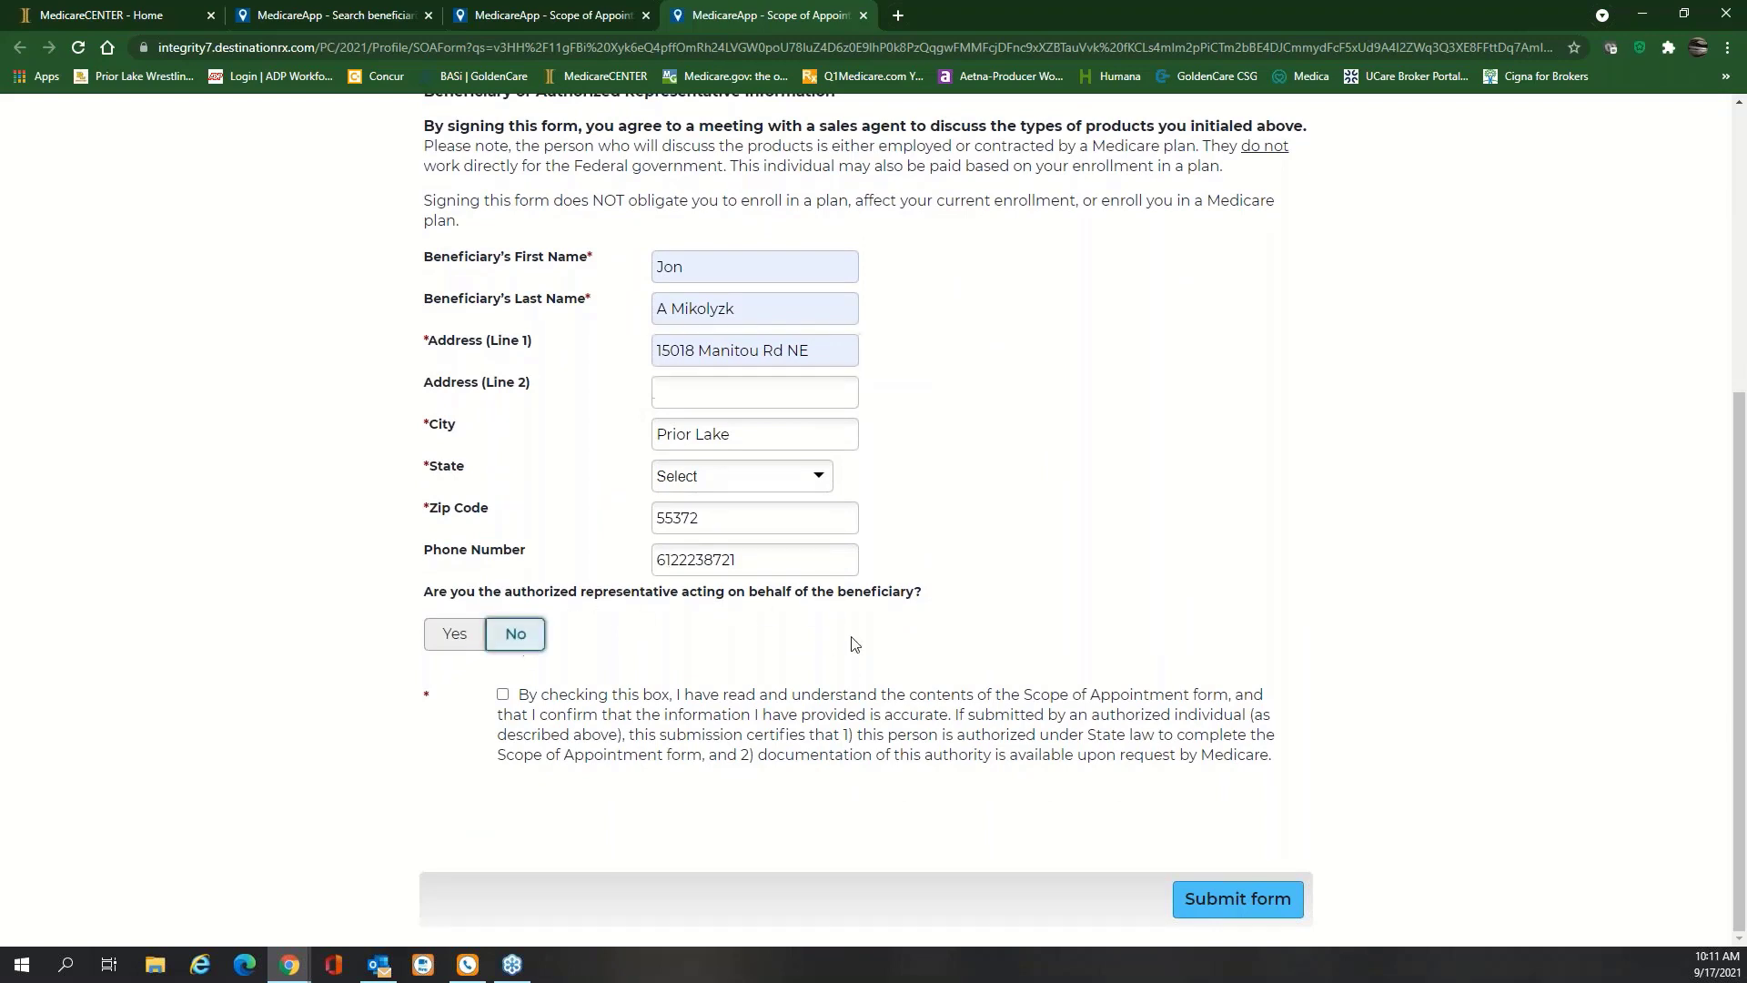
click(503, 694)
scroll(1029, 632, up, 2)
scroll(1029, 628, down, 2)
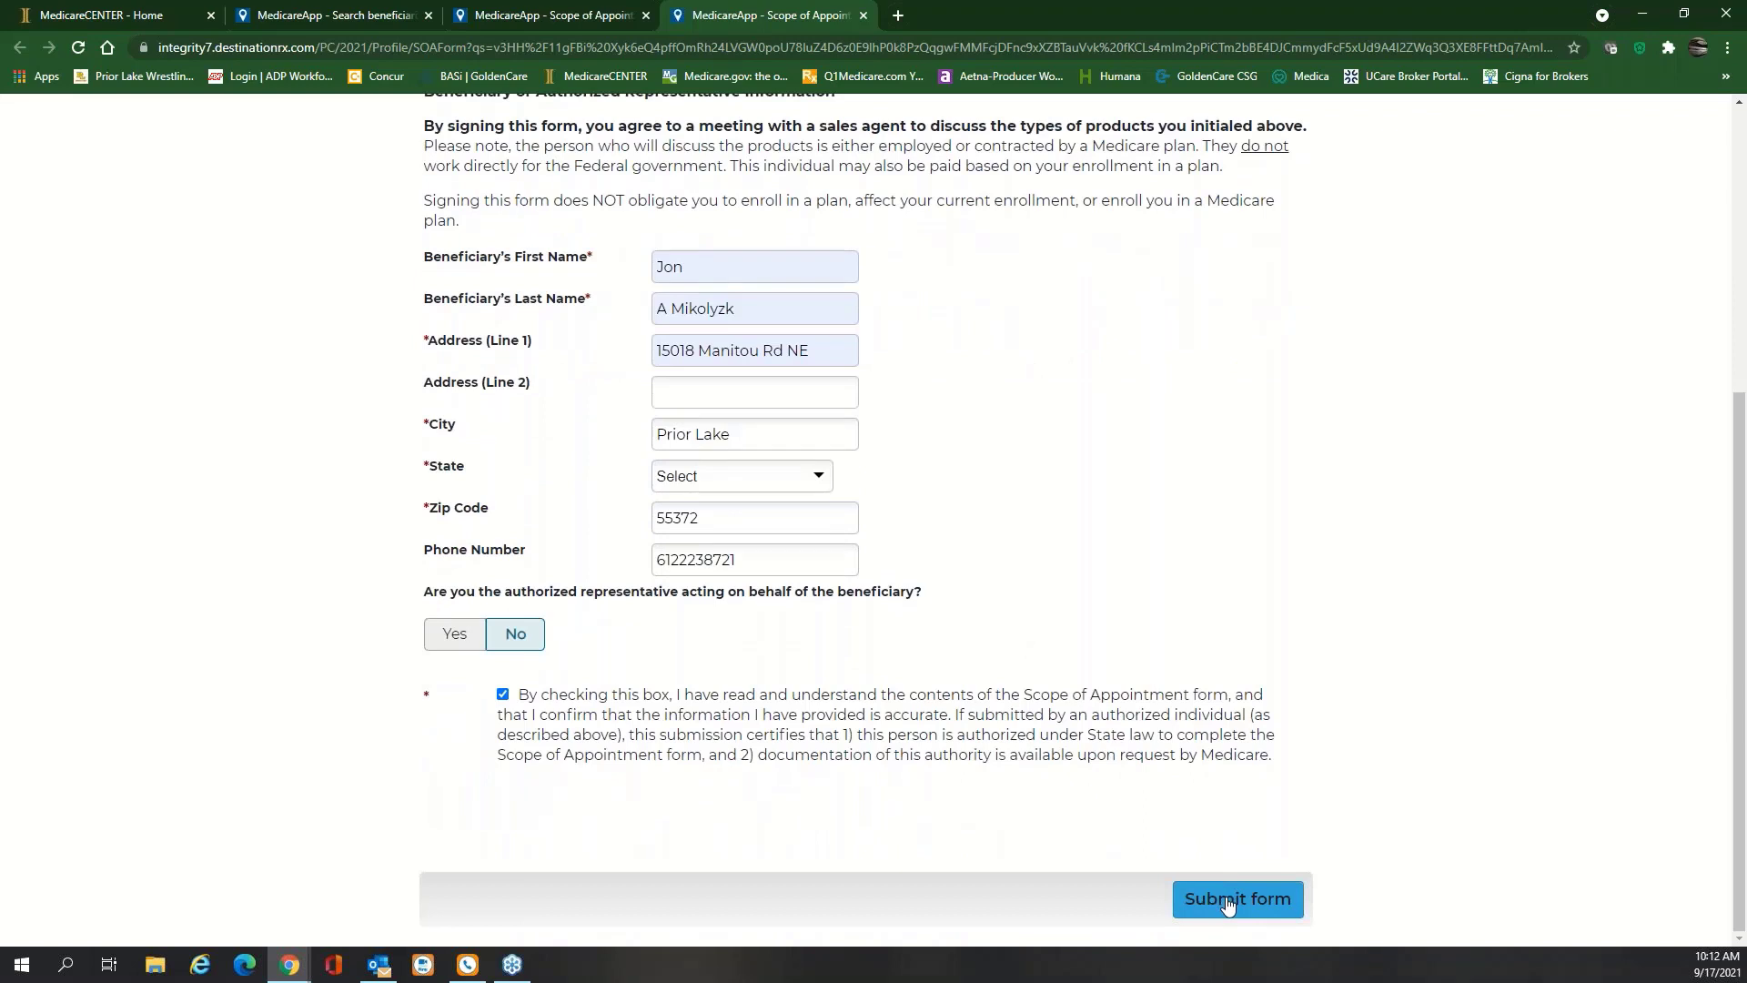
click(1228, 902)
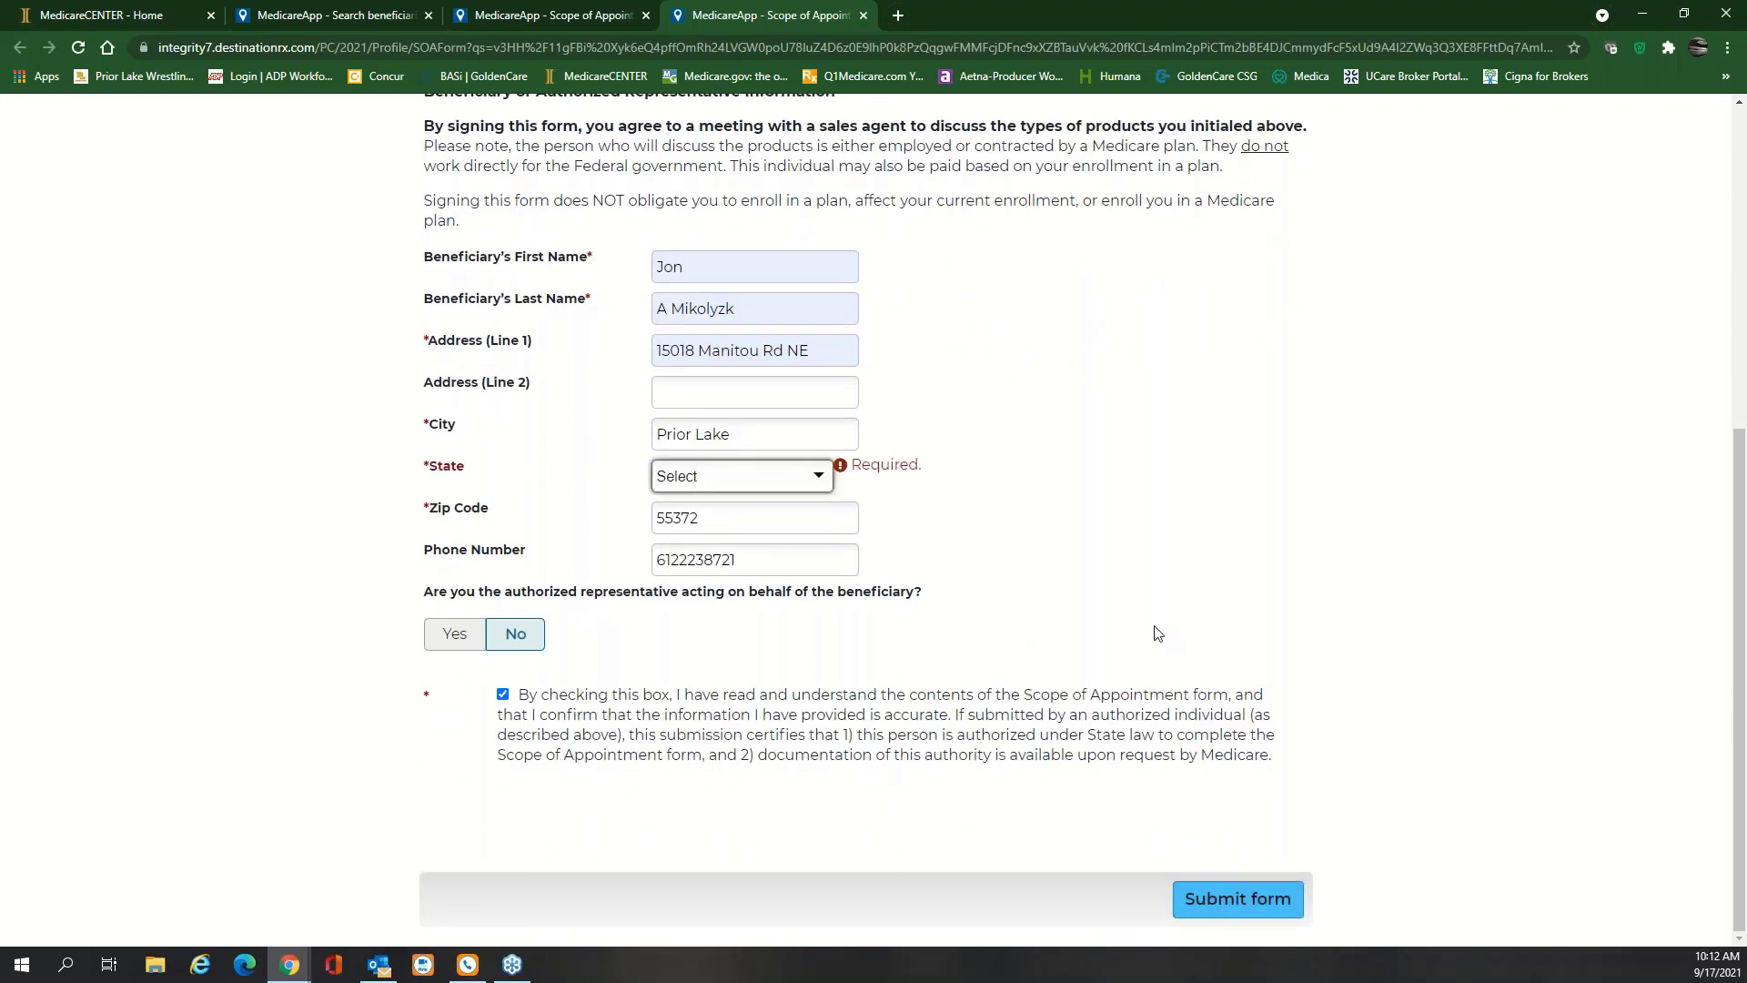
click(718, 479)
scroll(746, 568, down, 6)
scroll(743, 578, down, 3)
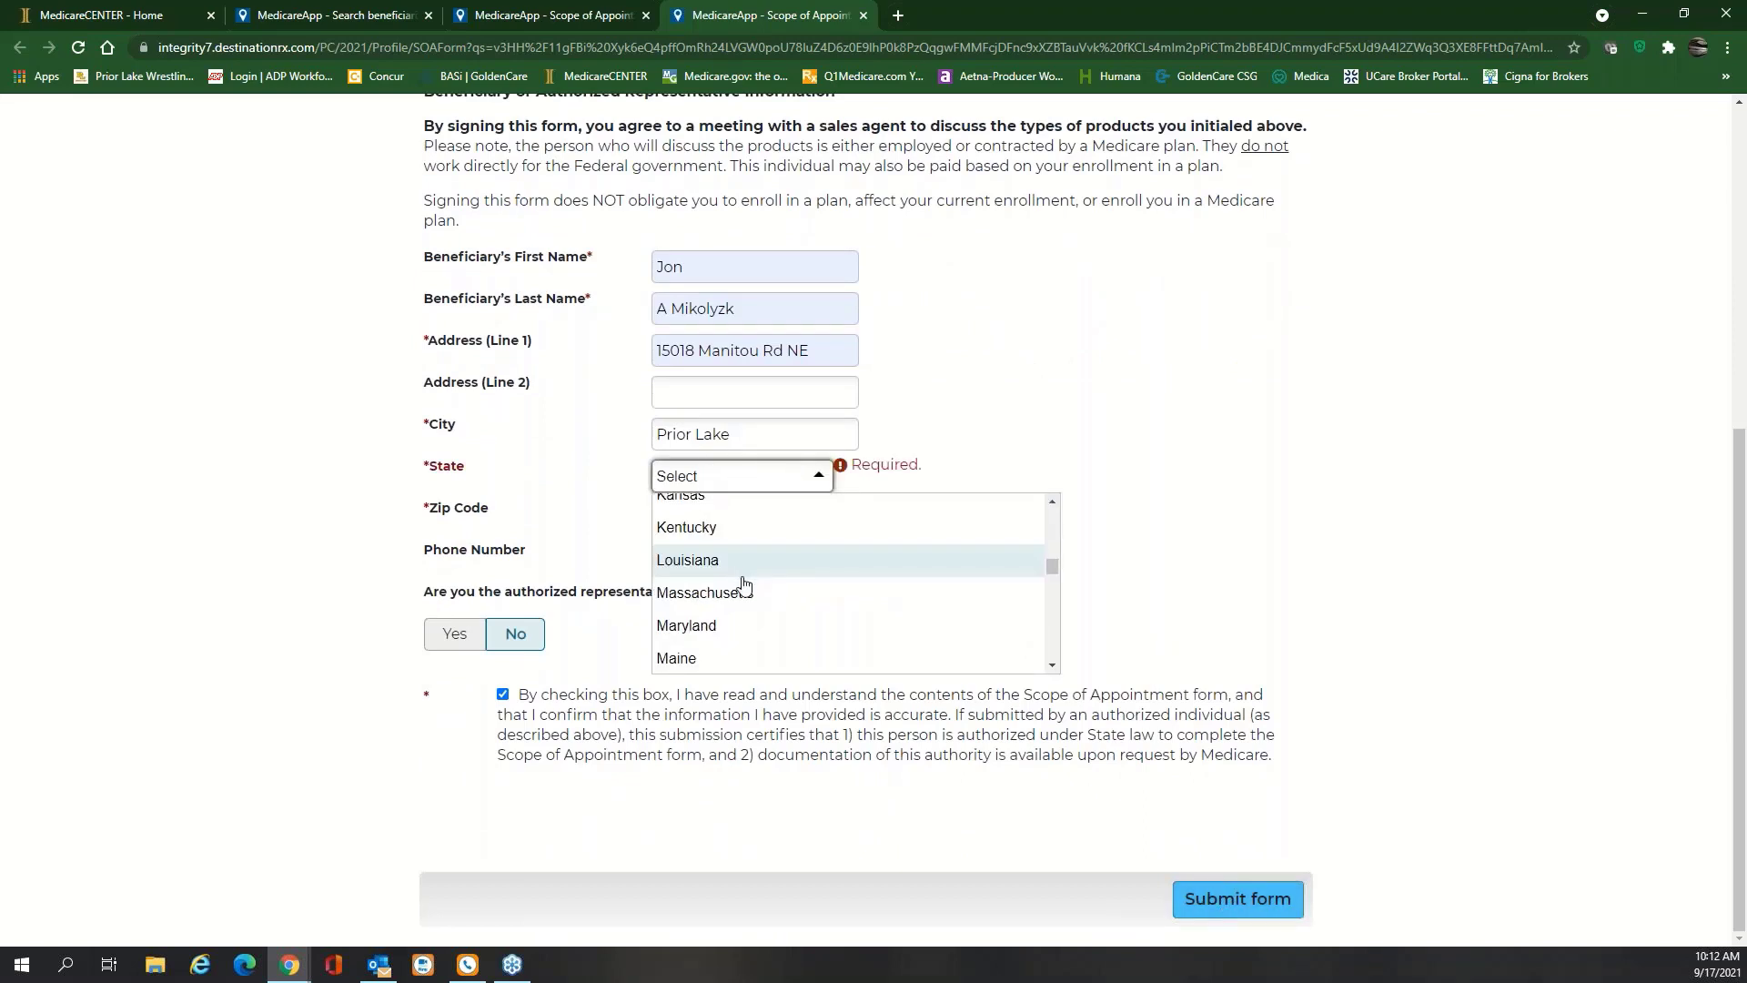
click(734, 545)
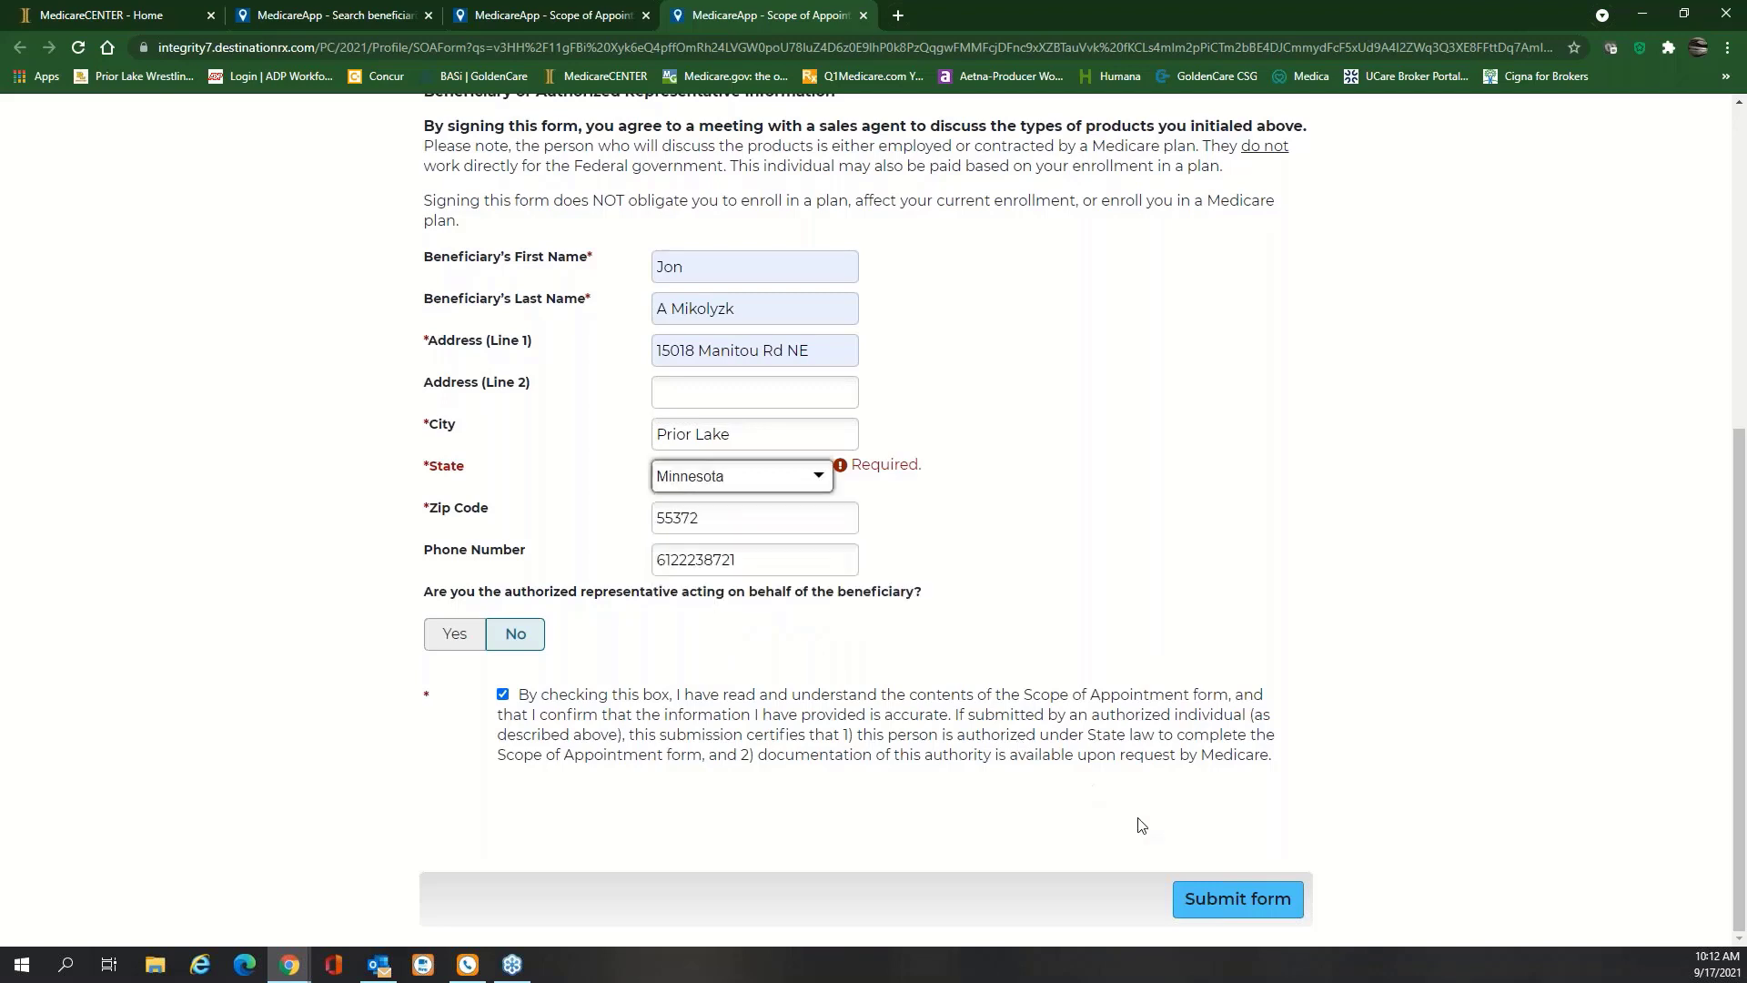
click(1238, 898)
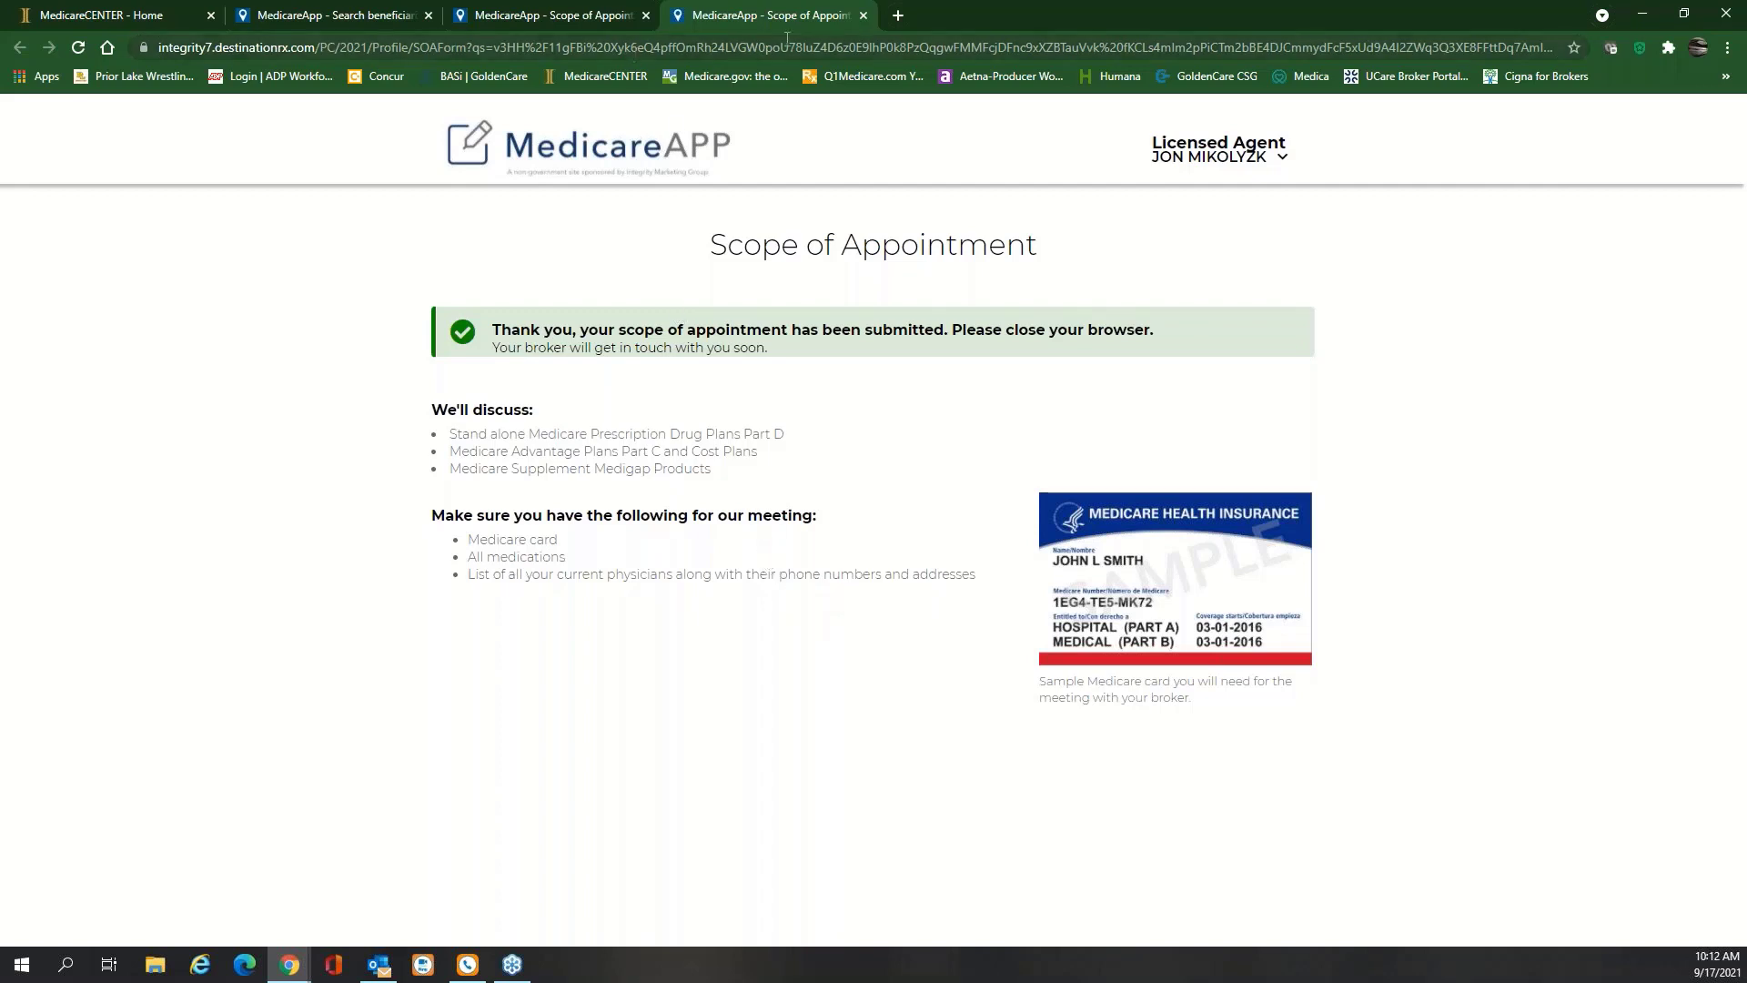
Close the submitted form's tab, email the SOA to the beneficiary, and close RingCentral Phone
click(863, 15)
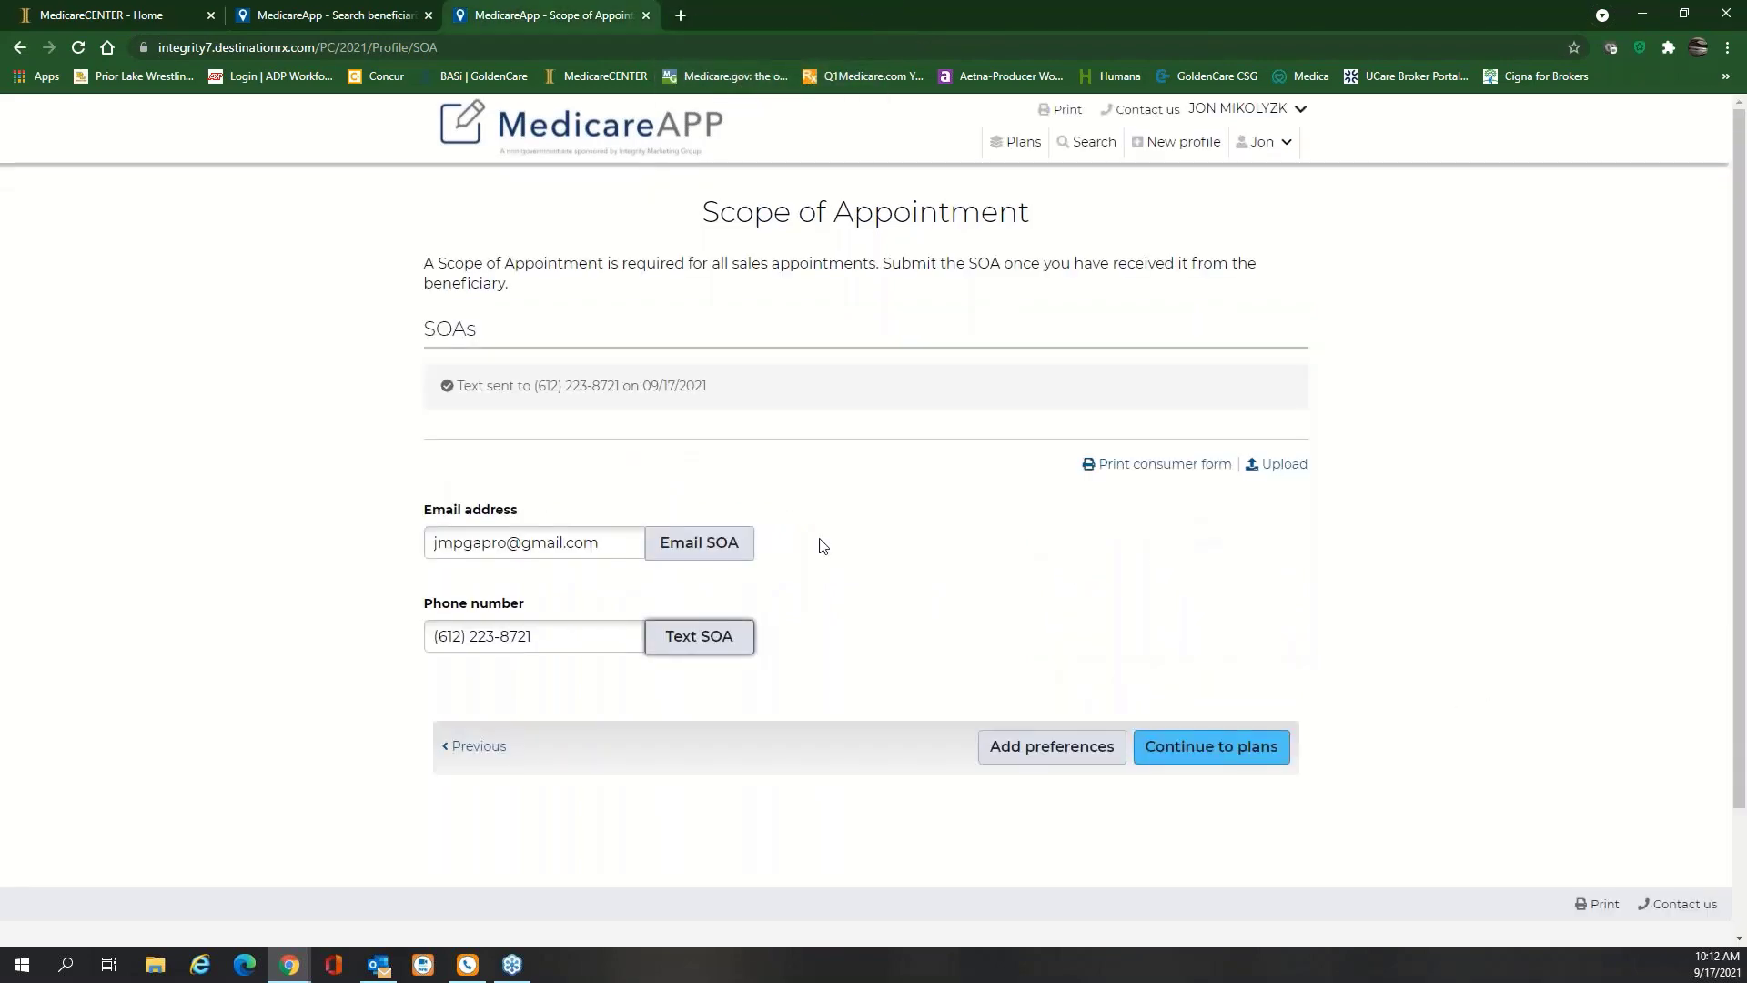
click(702, 543)
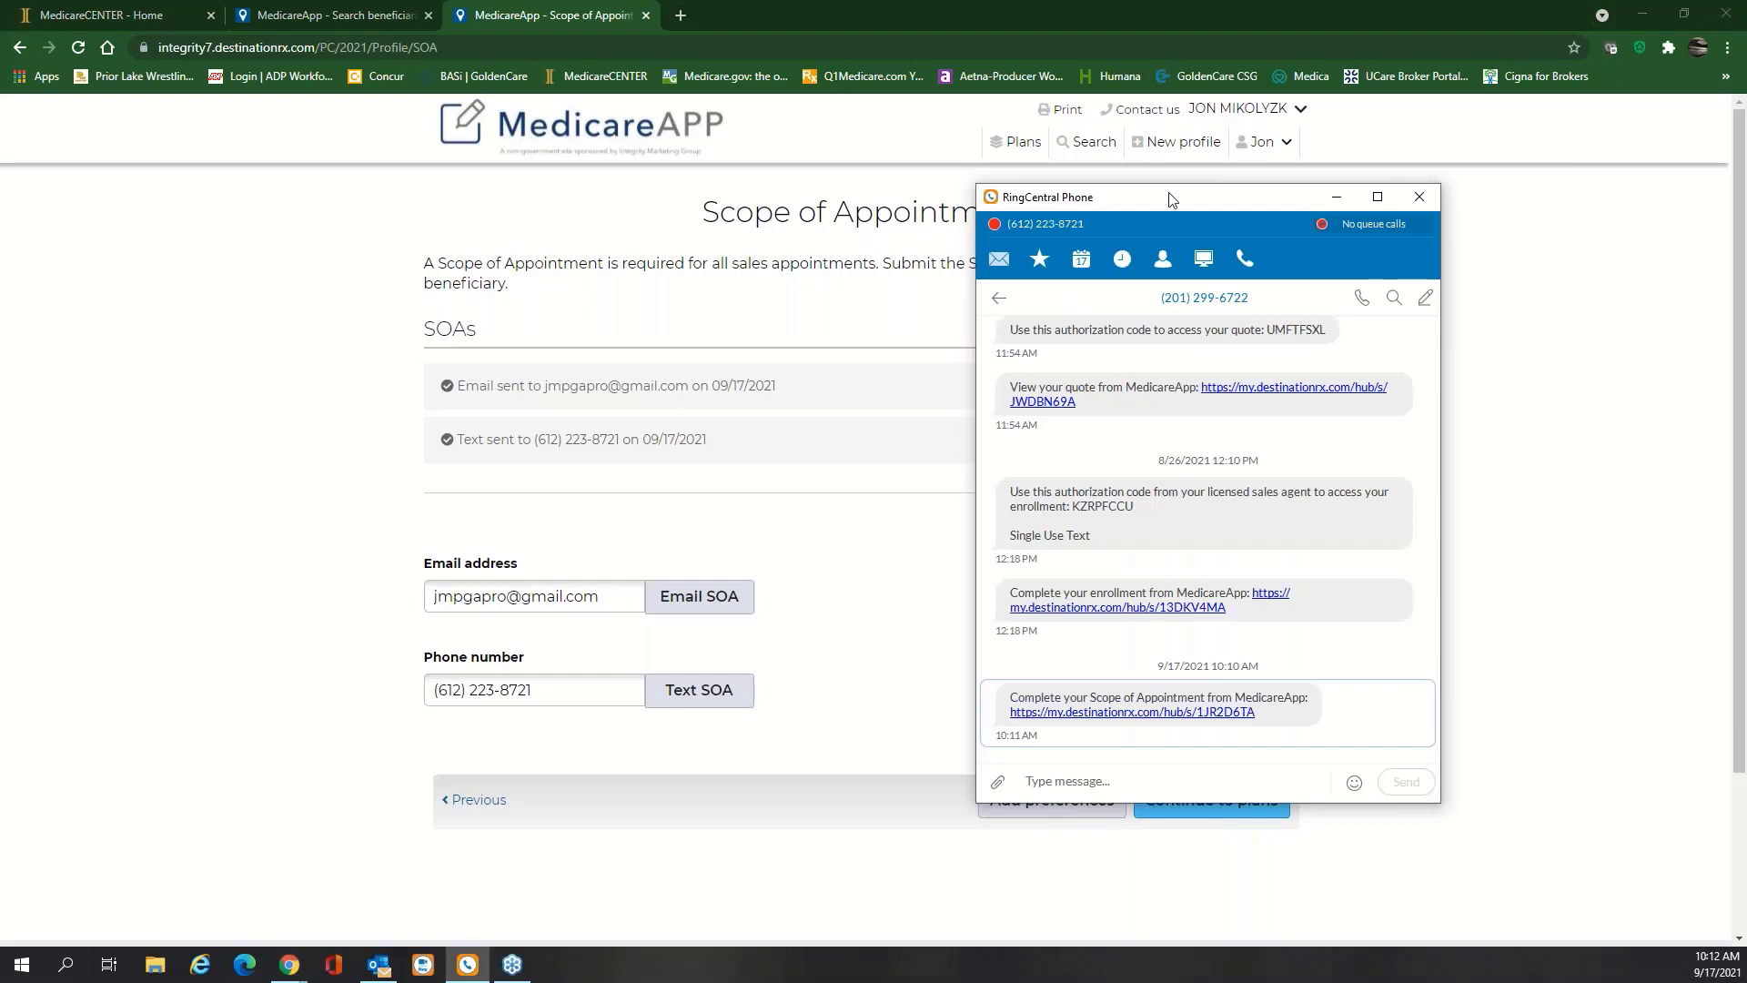
click(1336, 196)
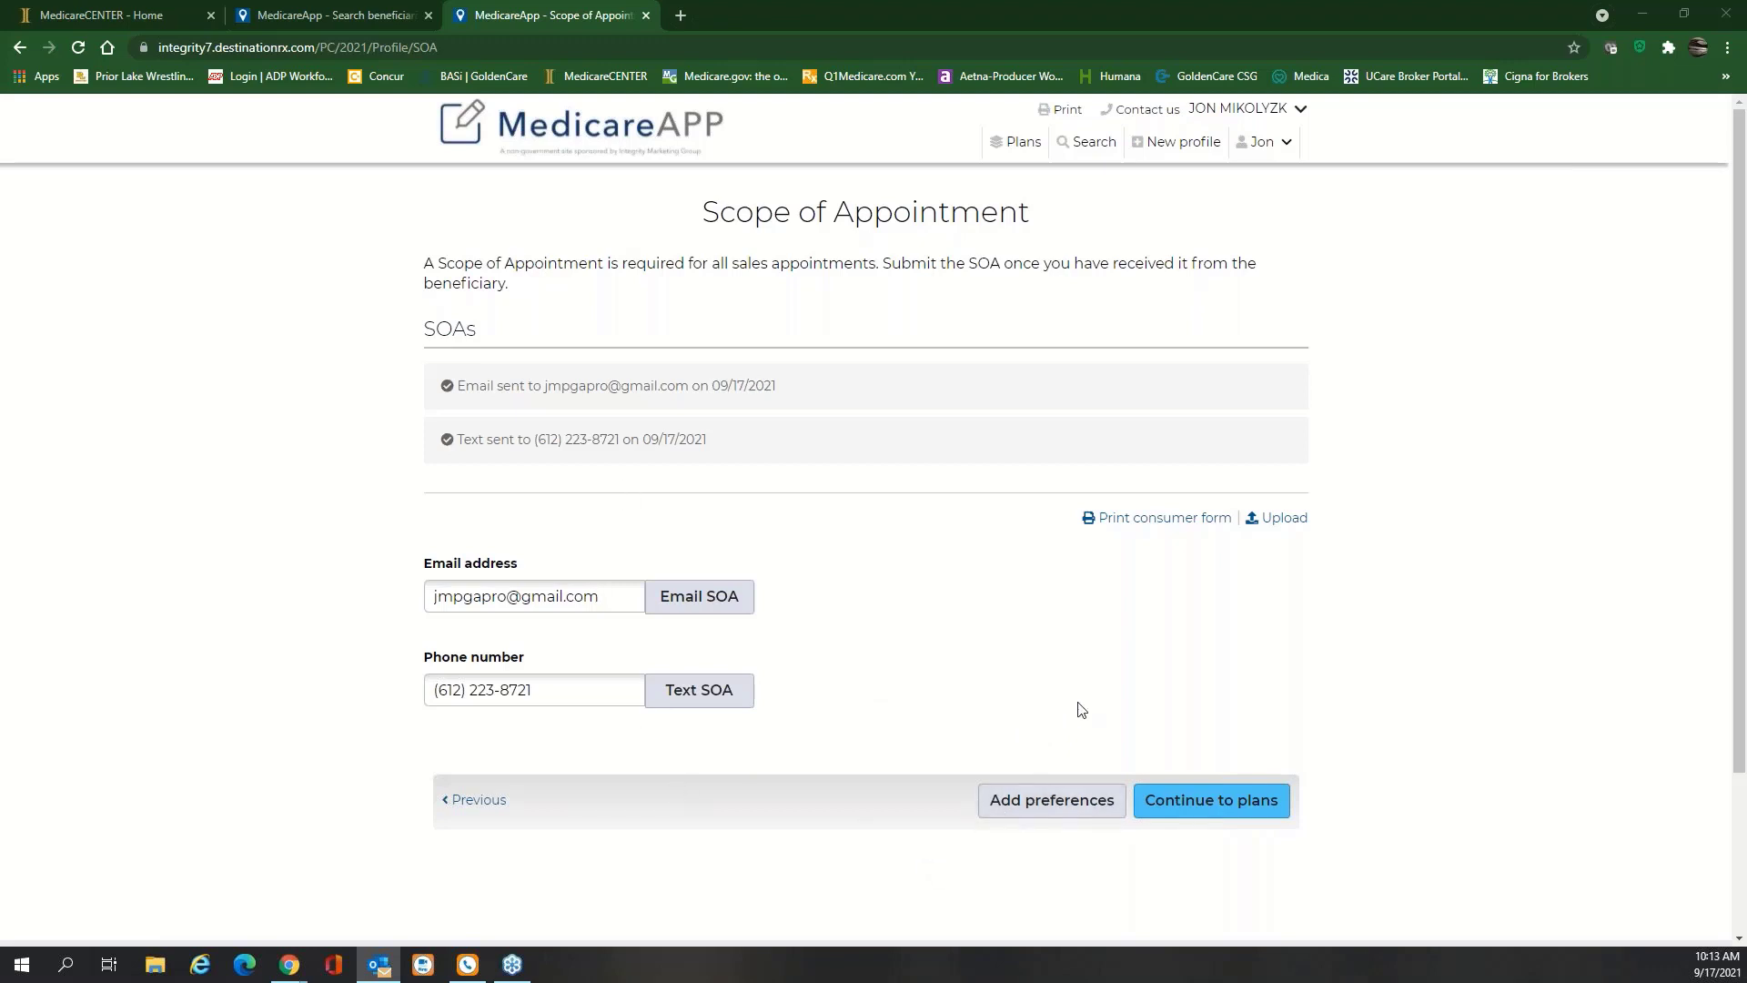
Choose medical and prescription drug coverage with no Extra Help eligibility, then advance through Health to Providers
click(1058, 804)
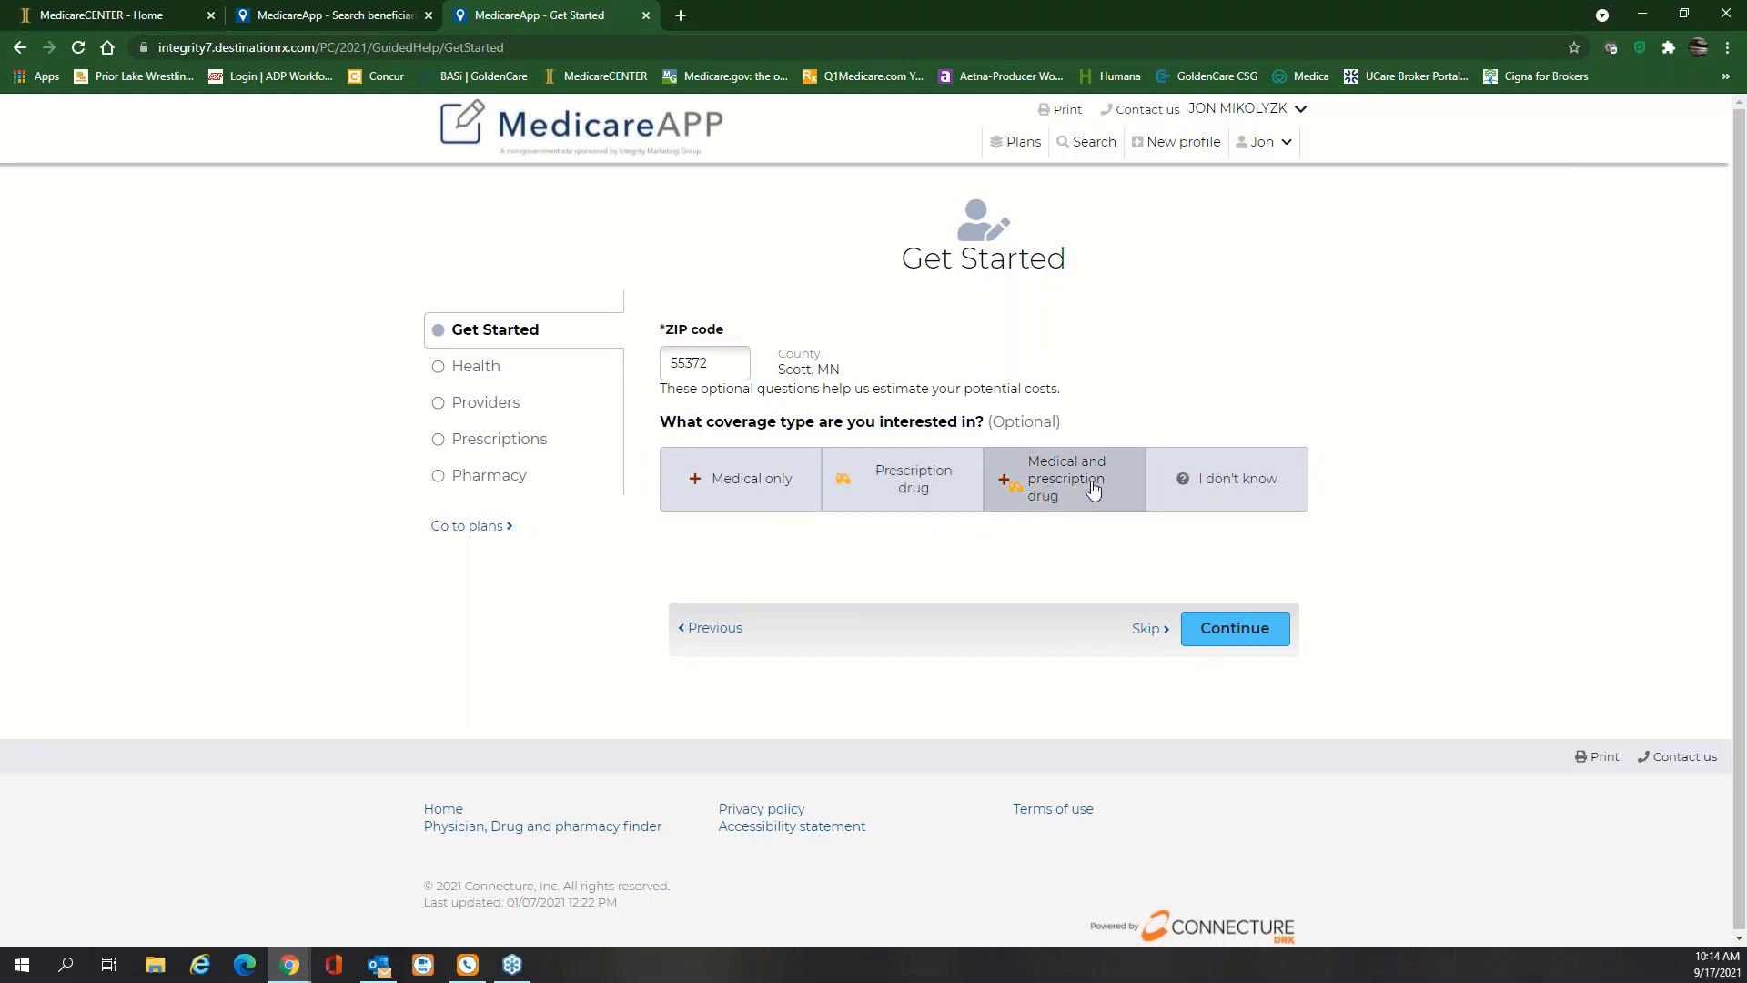
click(1044, 468)
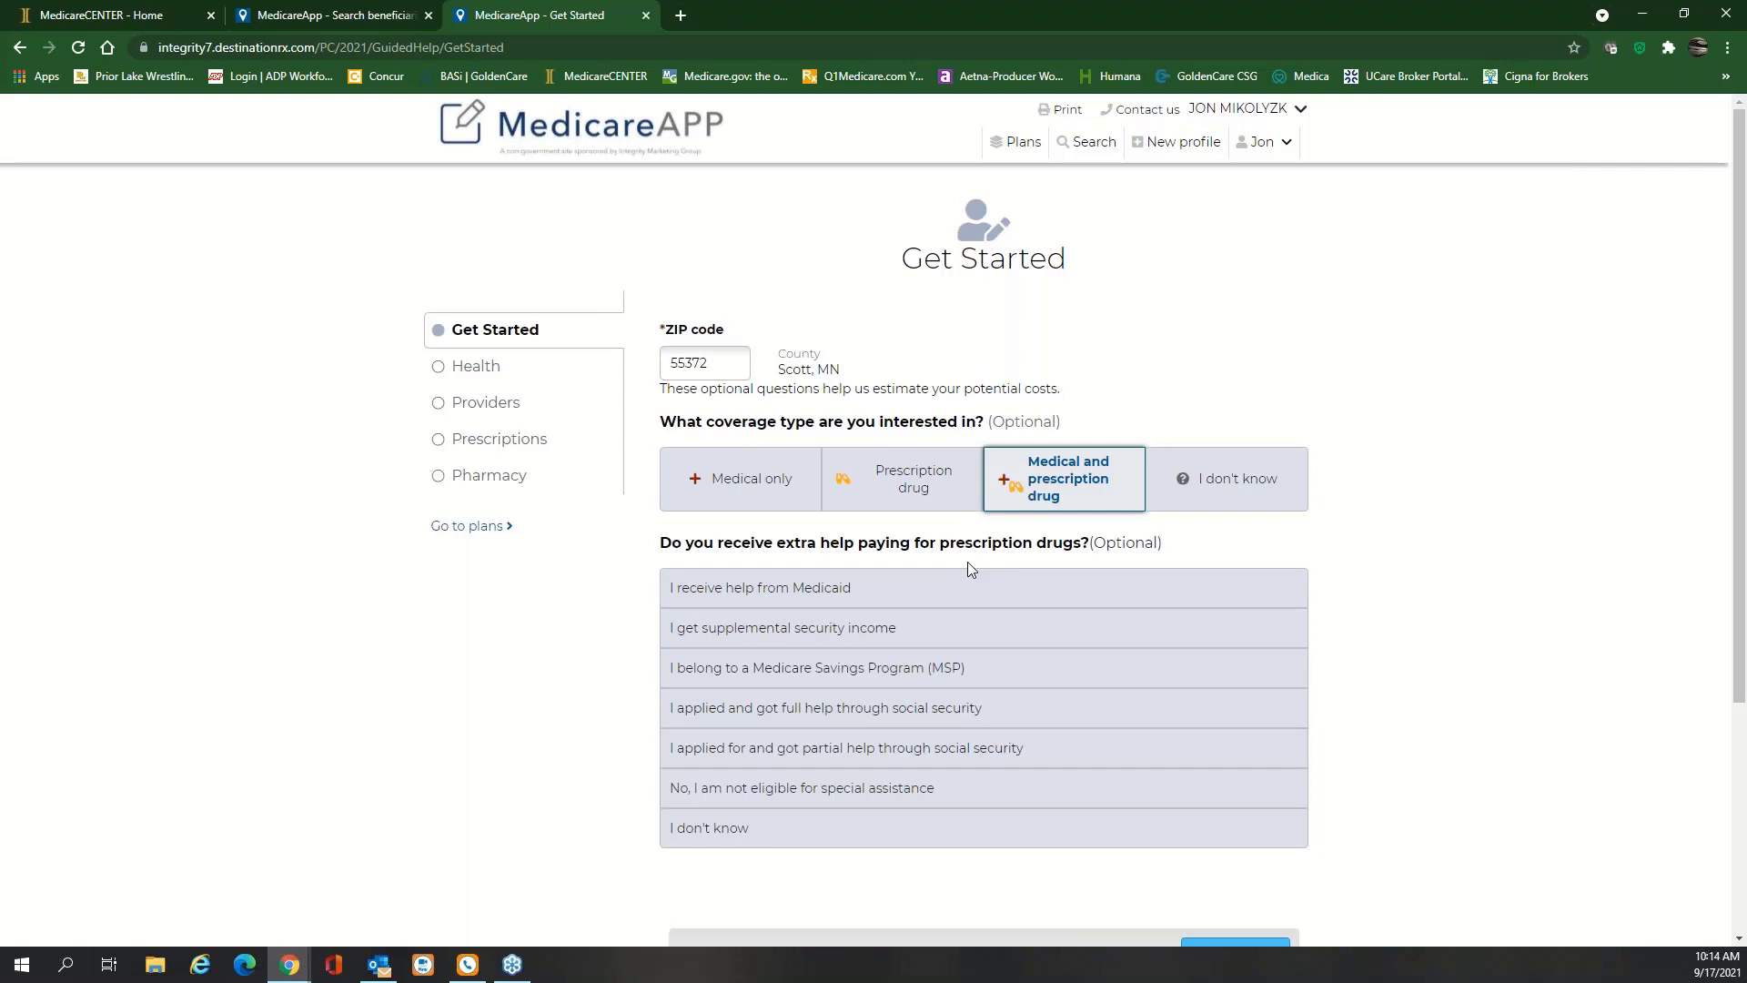
click(778, 798)
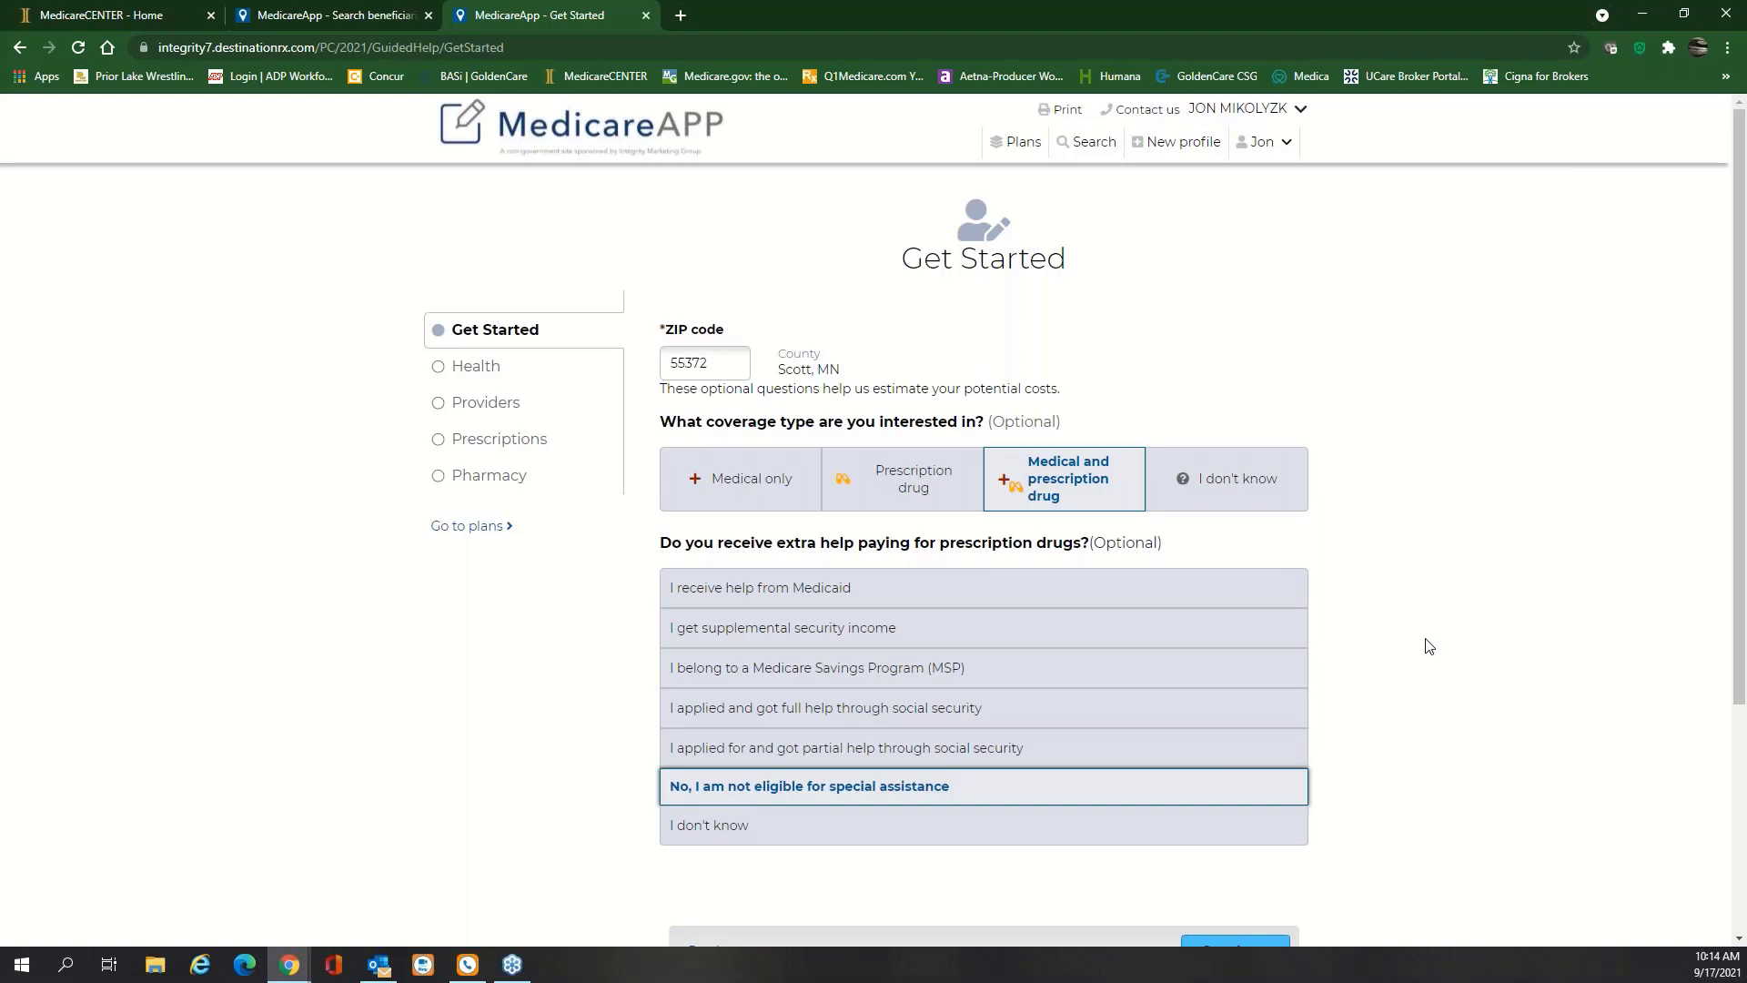
scroll(1429, 646, down, 3)
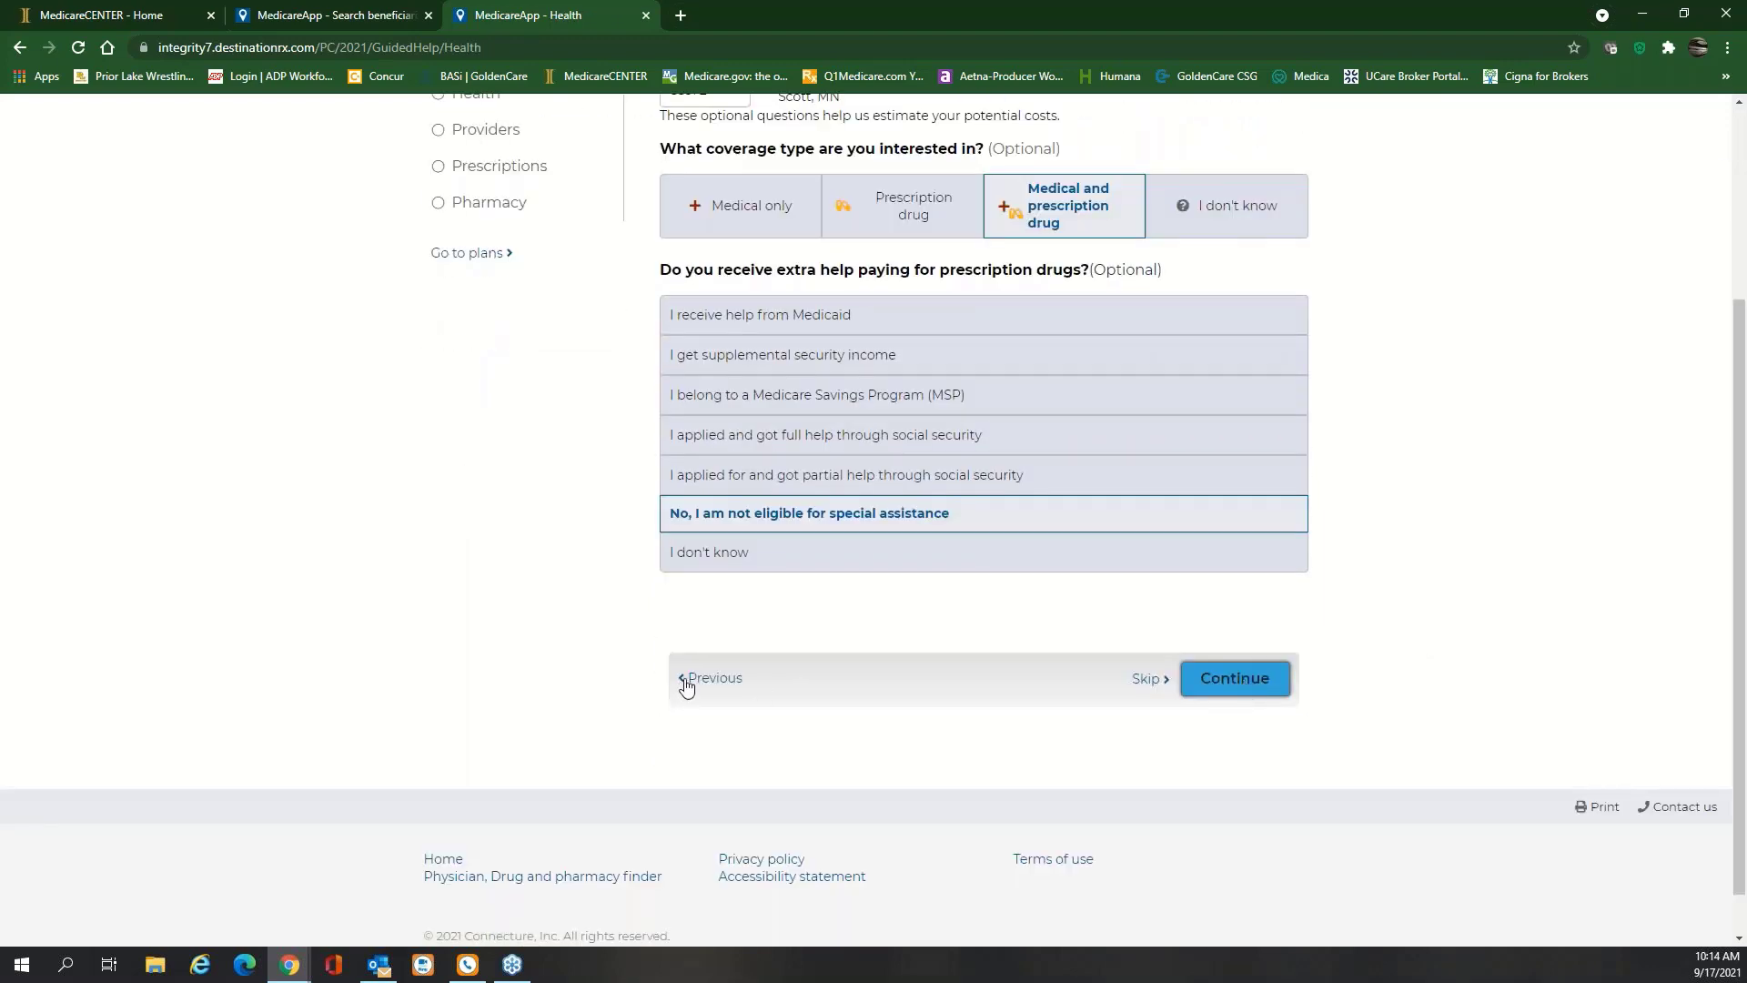
click(686, 687)
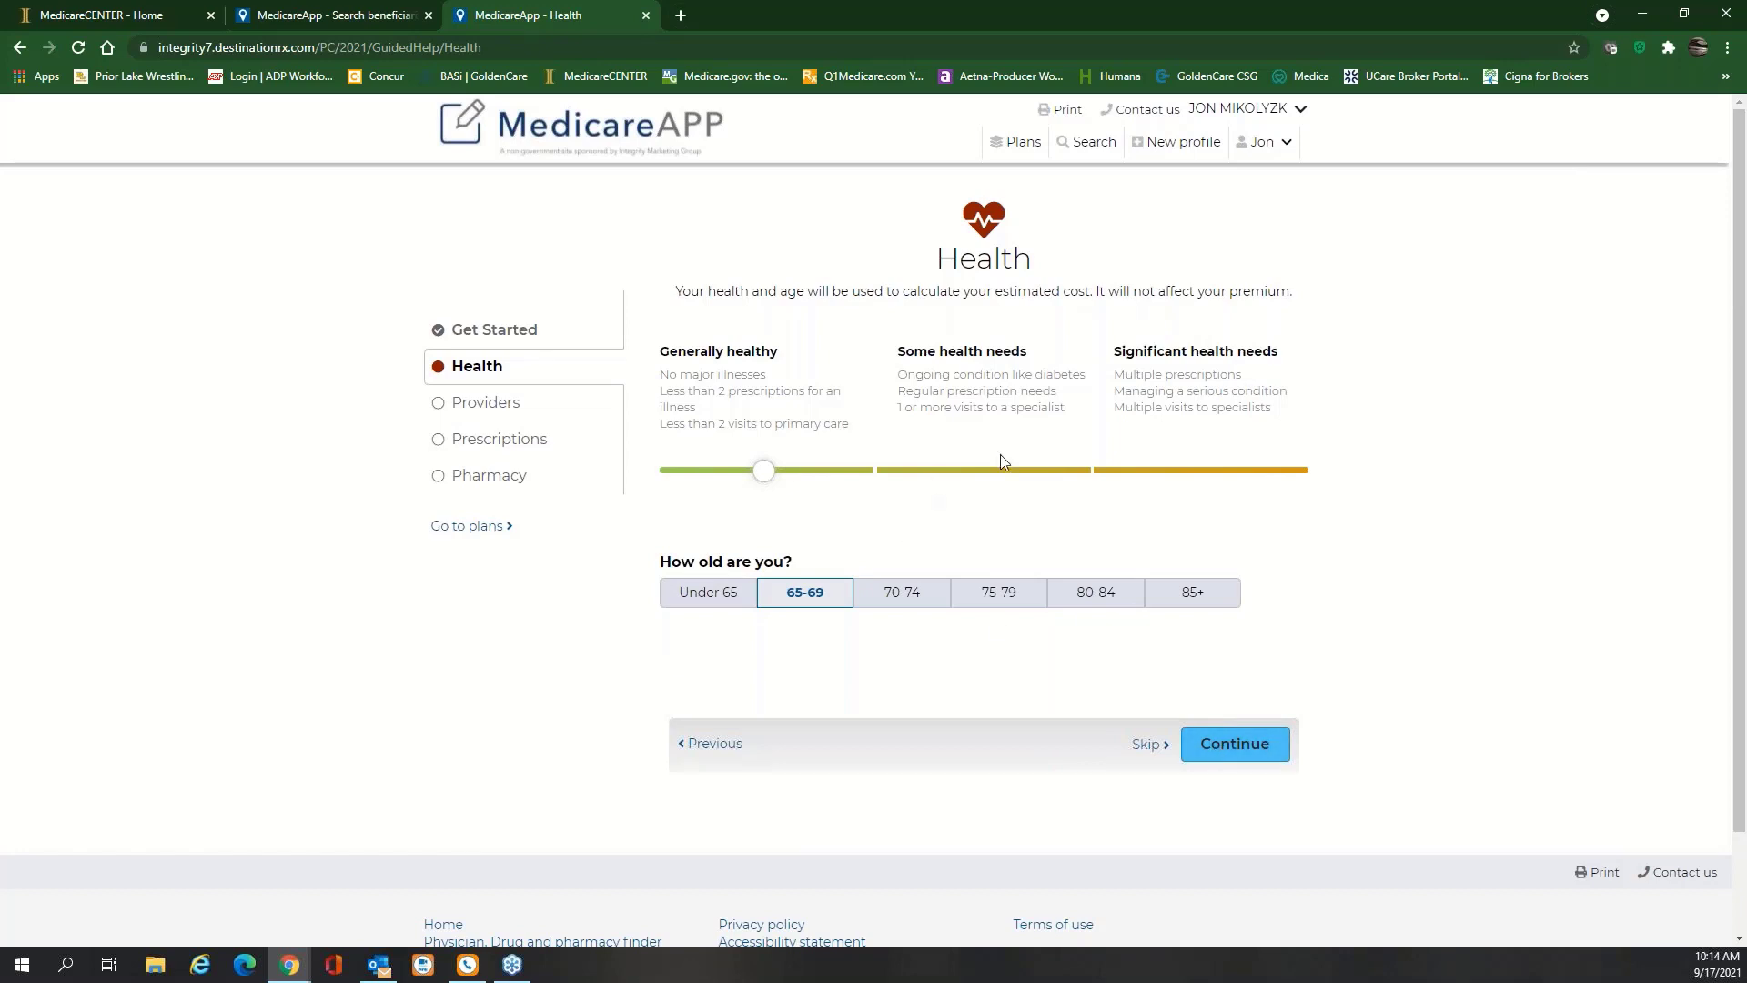
click(1234, 753)
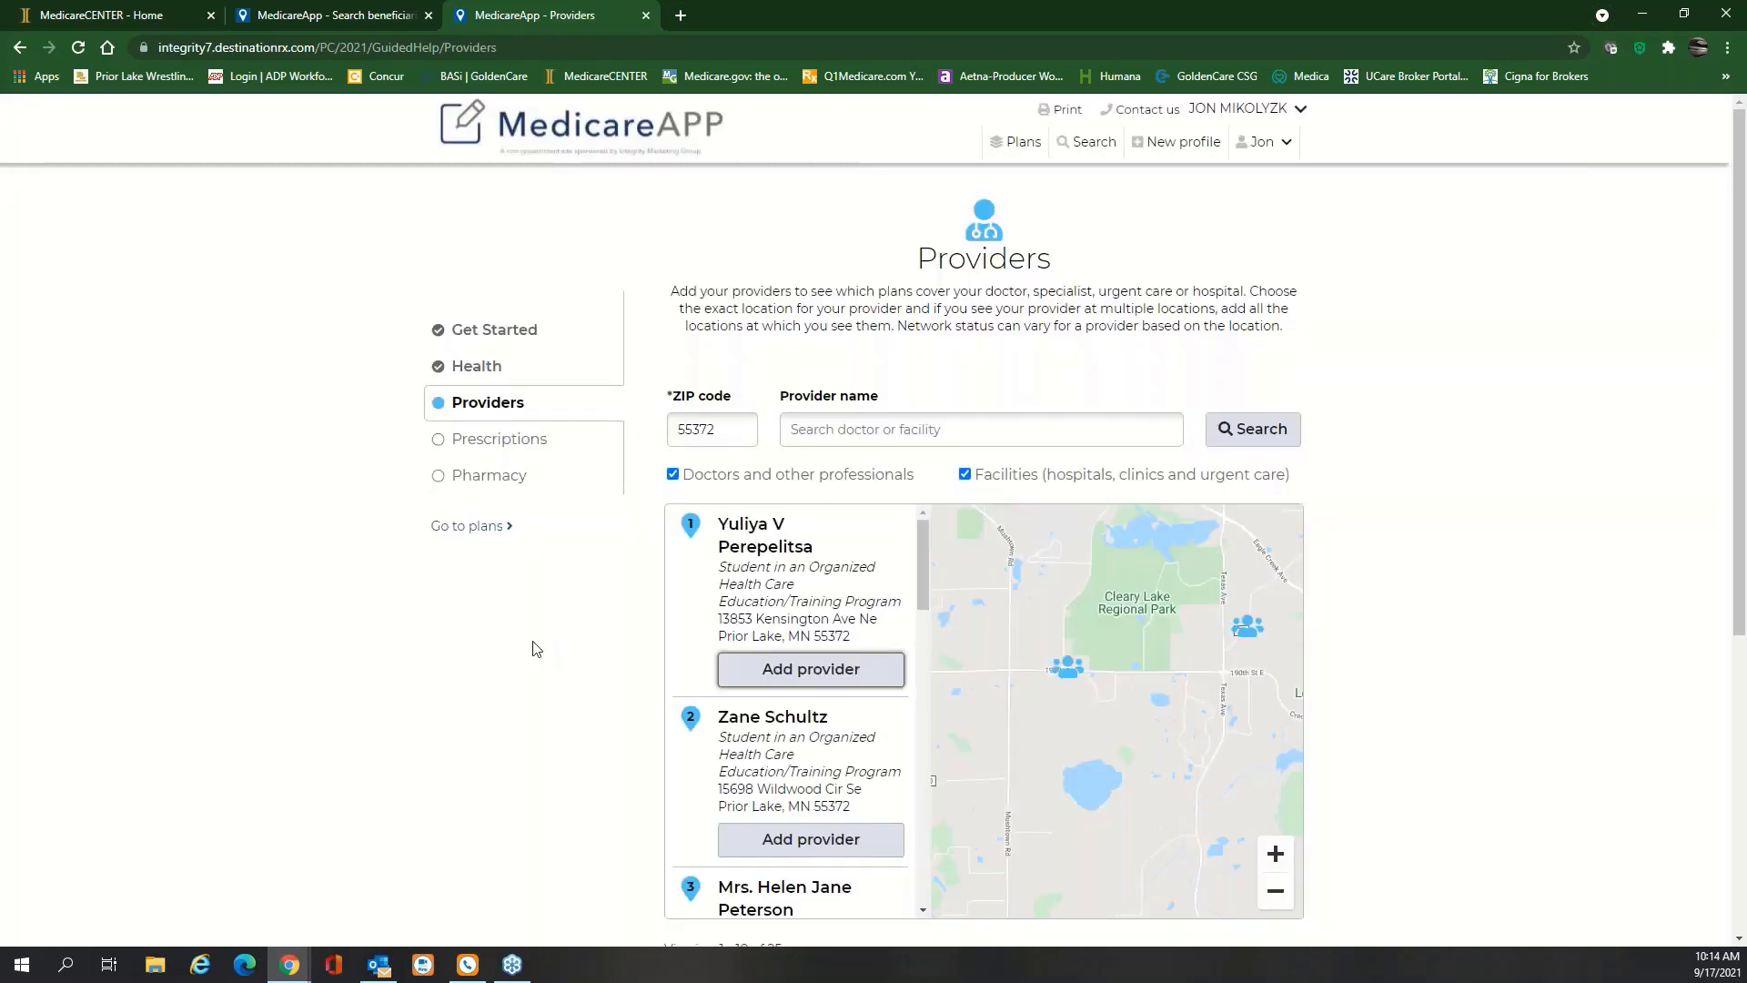
Search providers, zoom the map out around Prior Lake, and add the first listed provider
scroll(533, 648, down, 1)
click(905, 343)
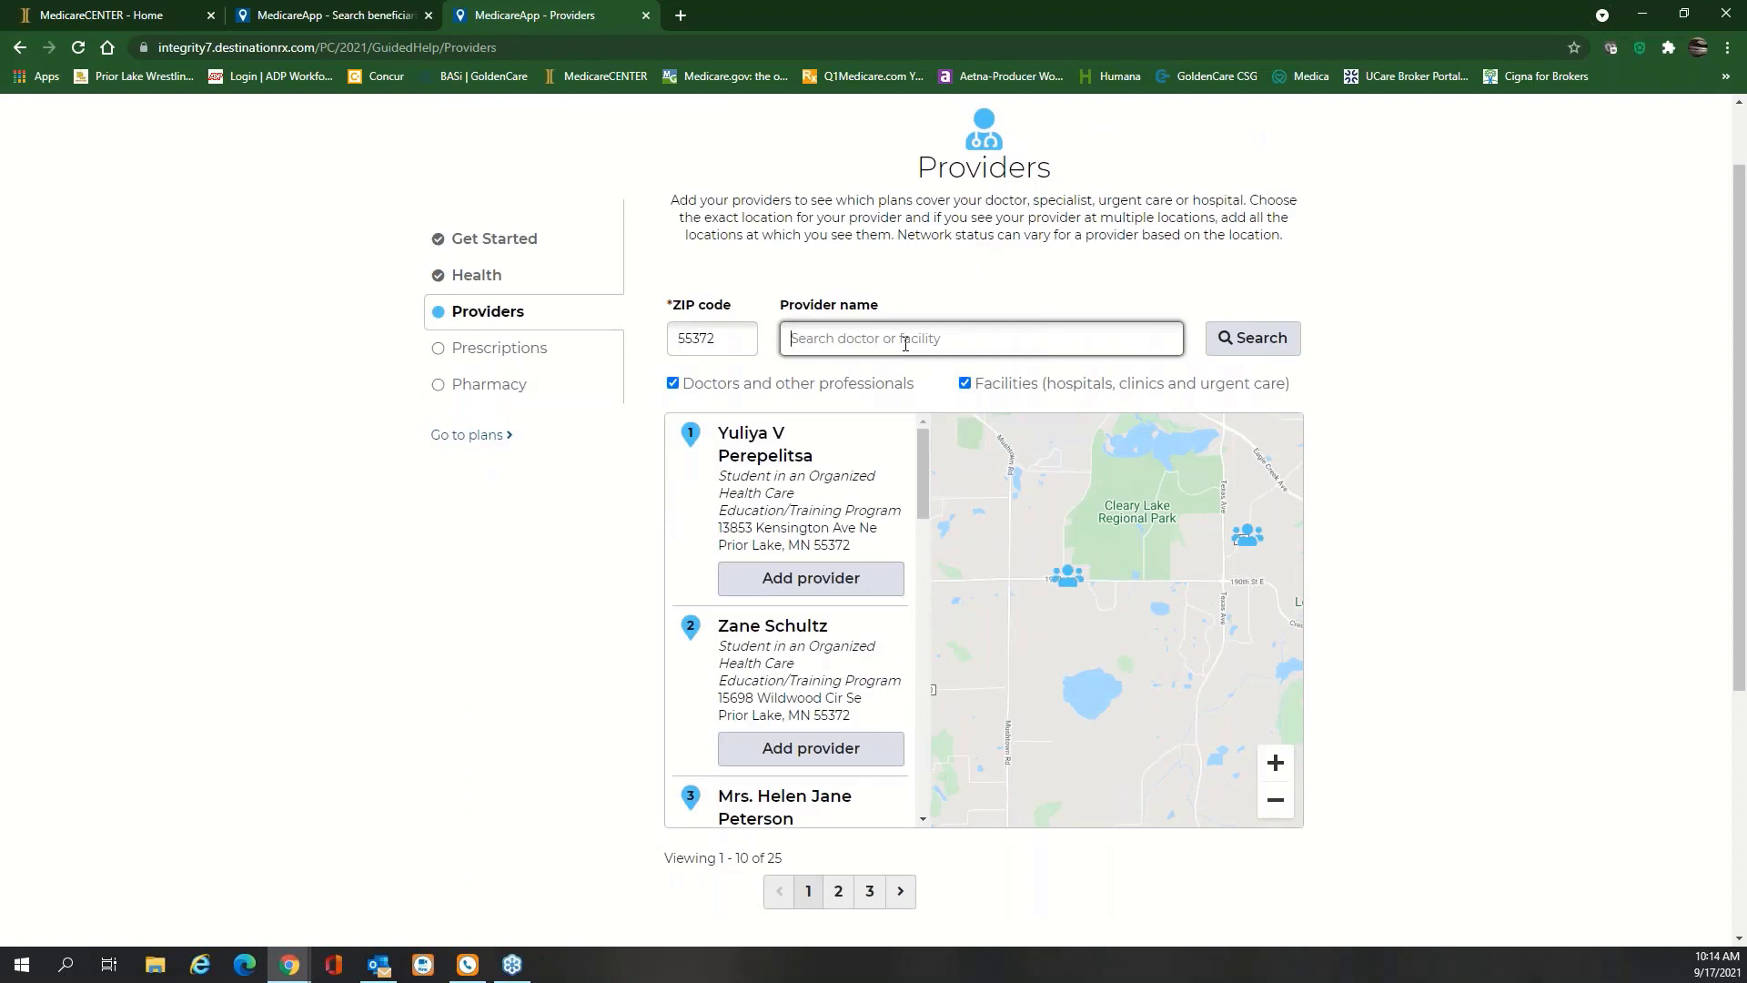
text(alin)
key(BackSpace)
key(BackSpace)
text(l)
key(BackSpace)
key(BackSpace)
click(1283, 807)
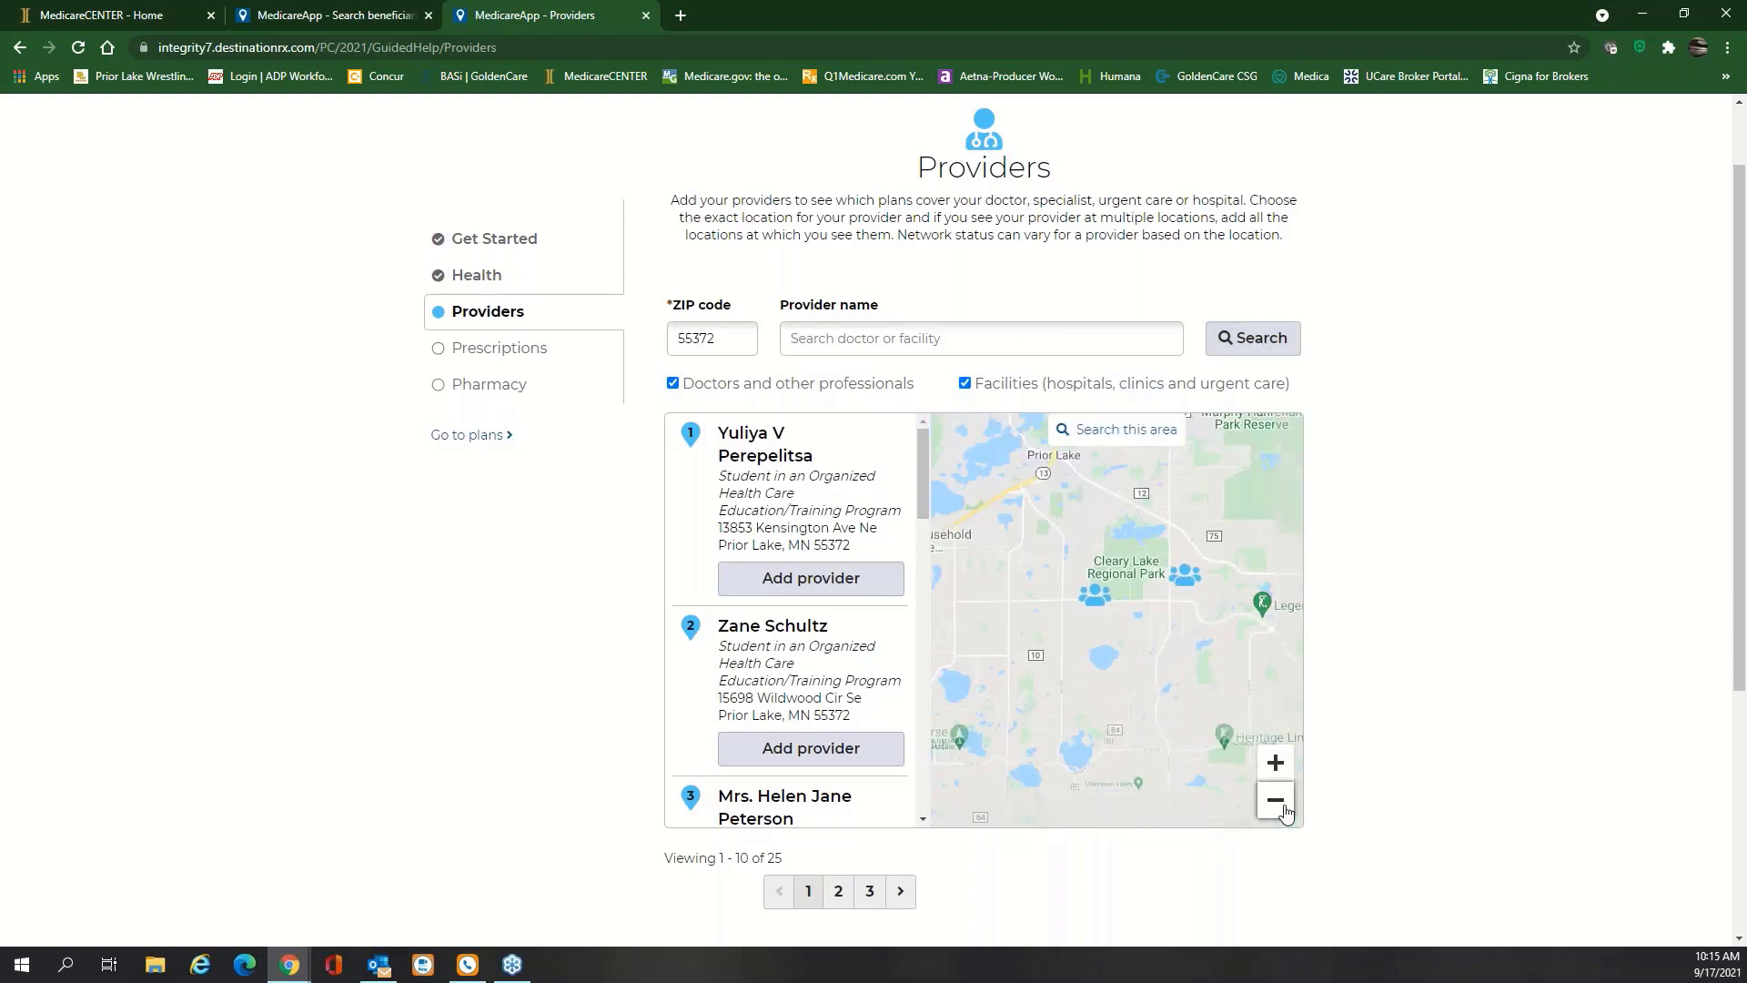
click(1283, 807)
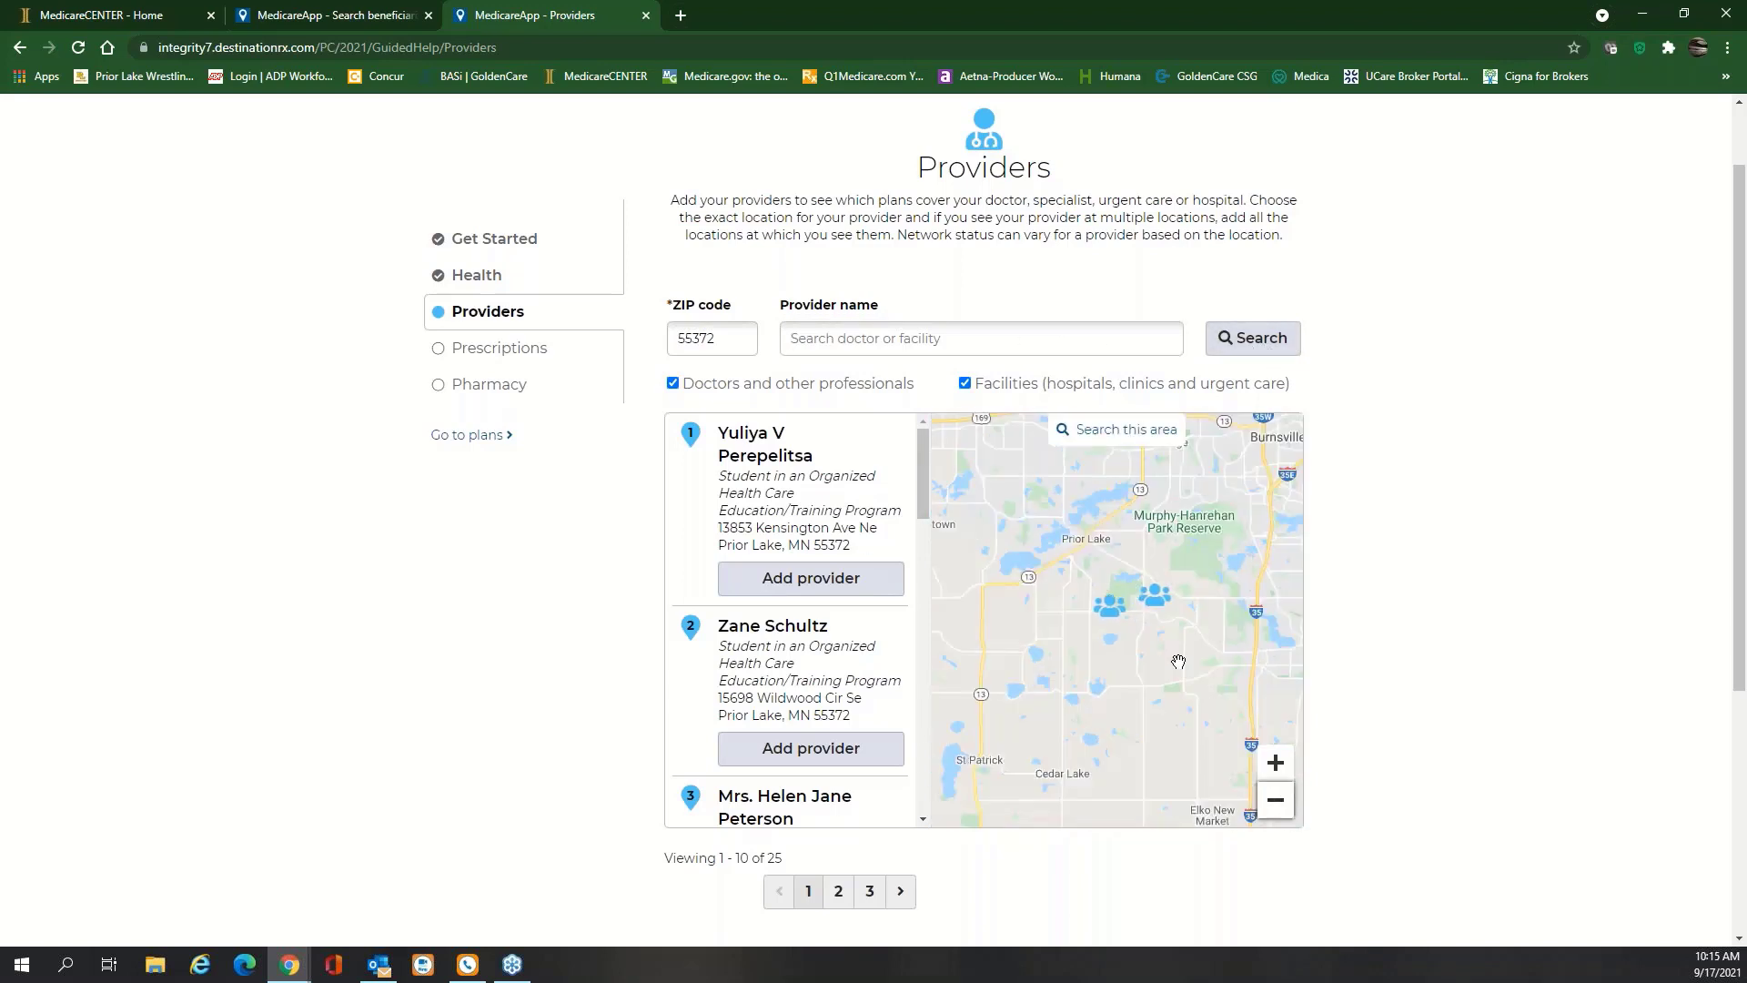
click(1279, 800)
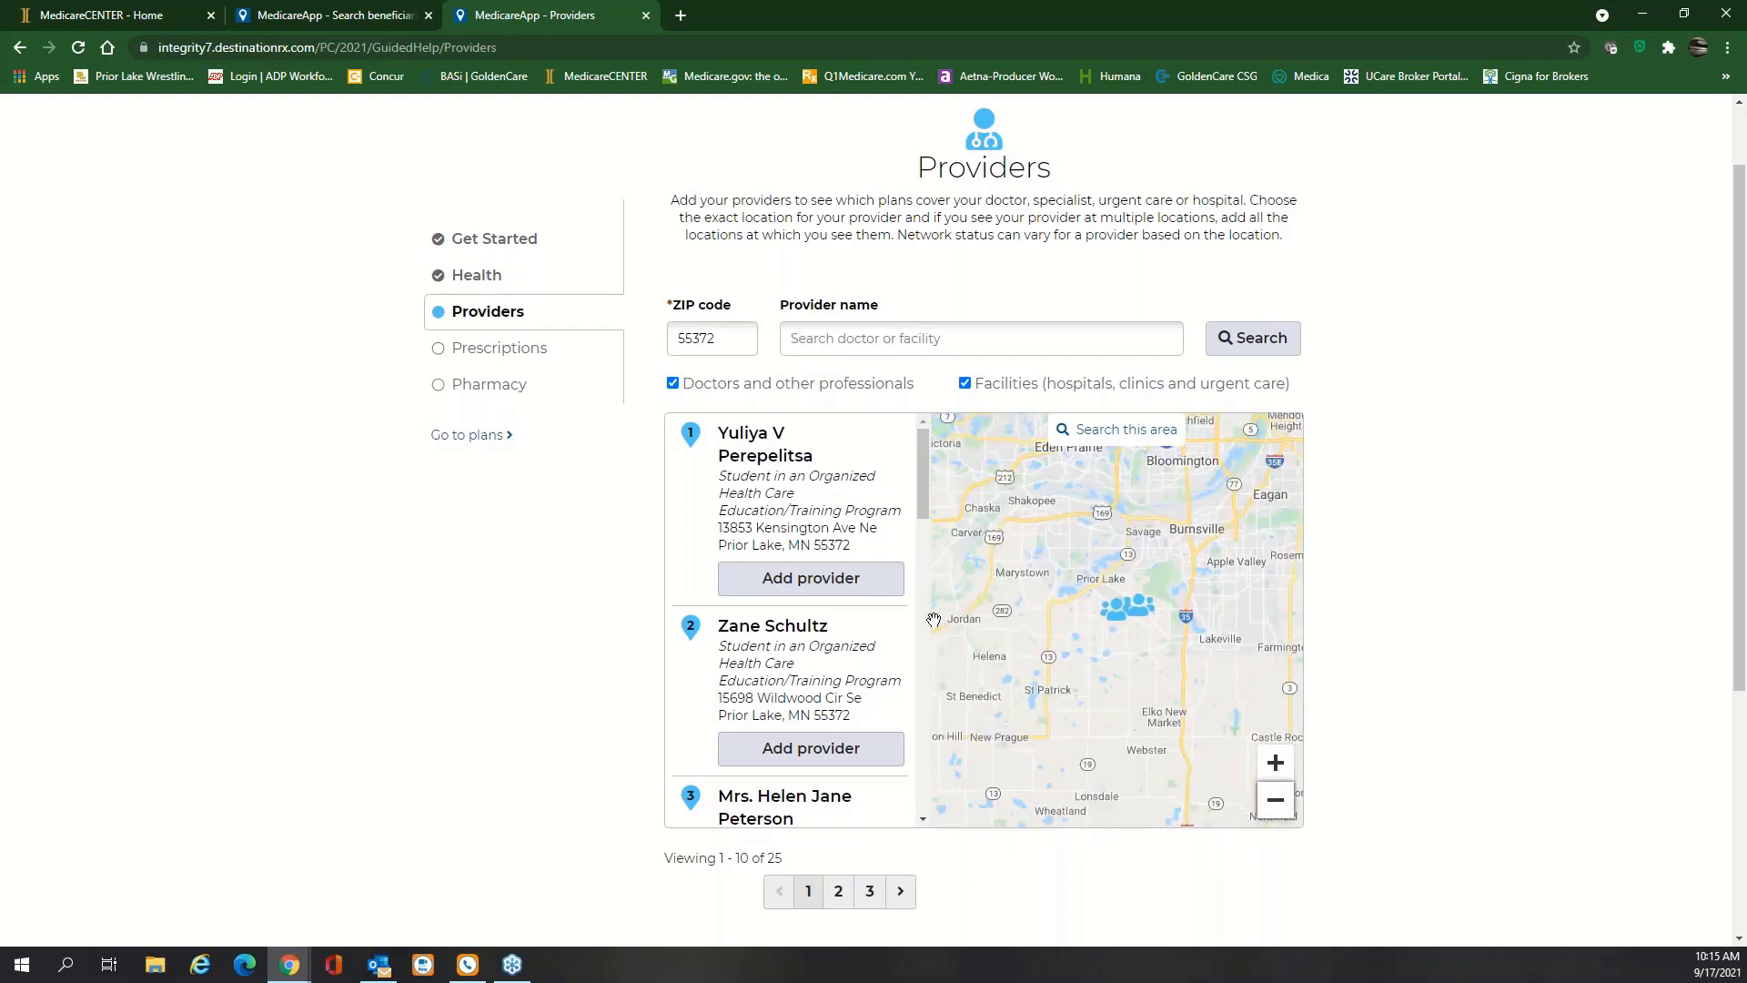
drag(921, 478, 918, 584)
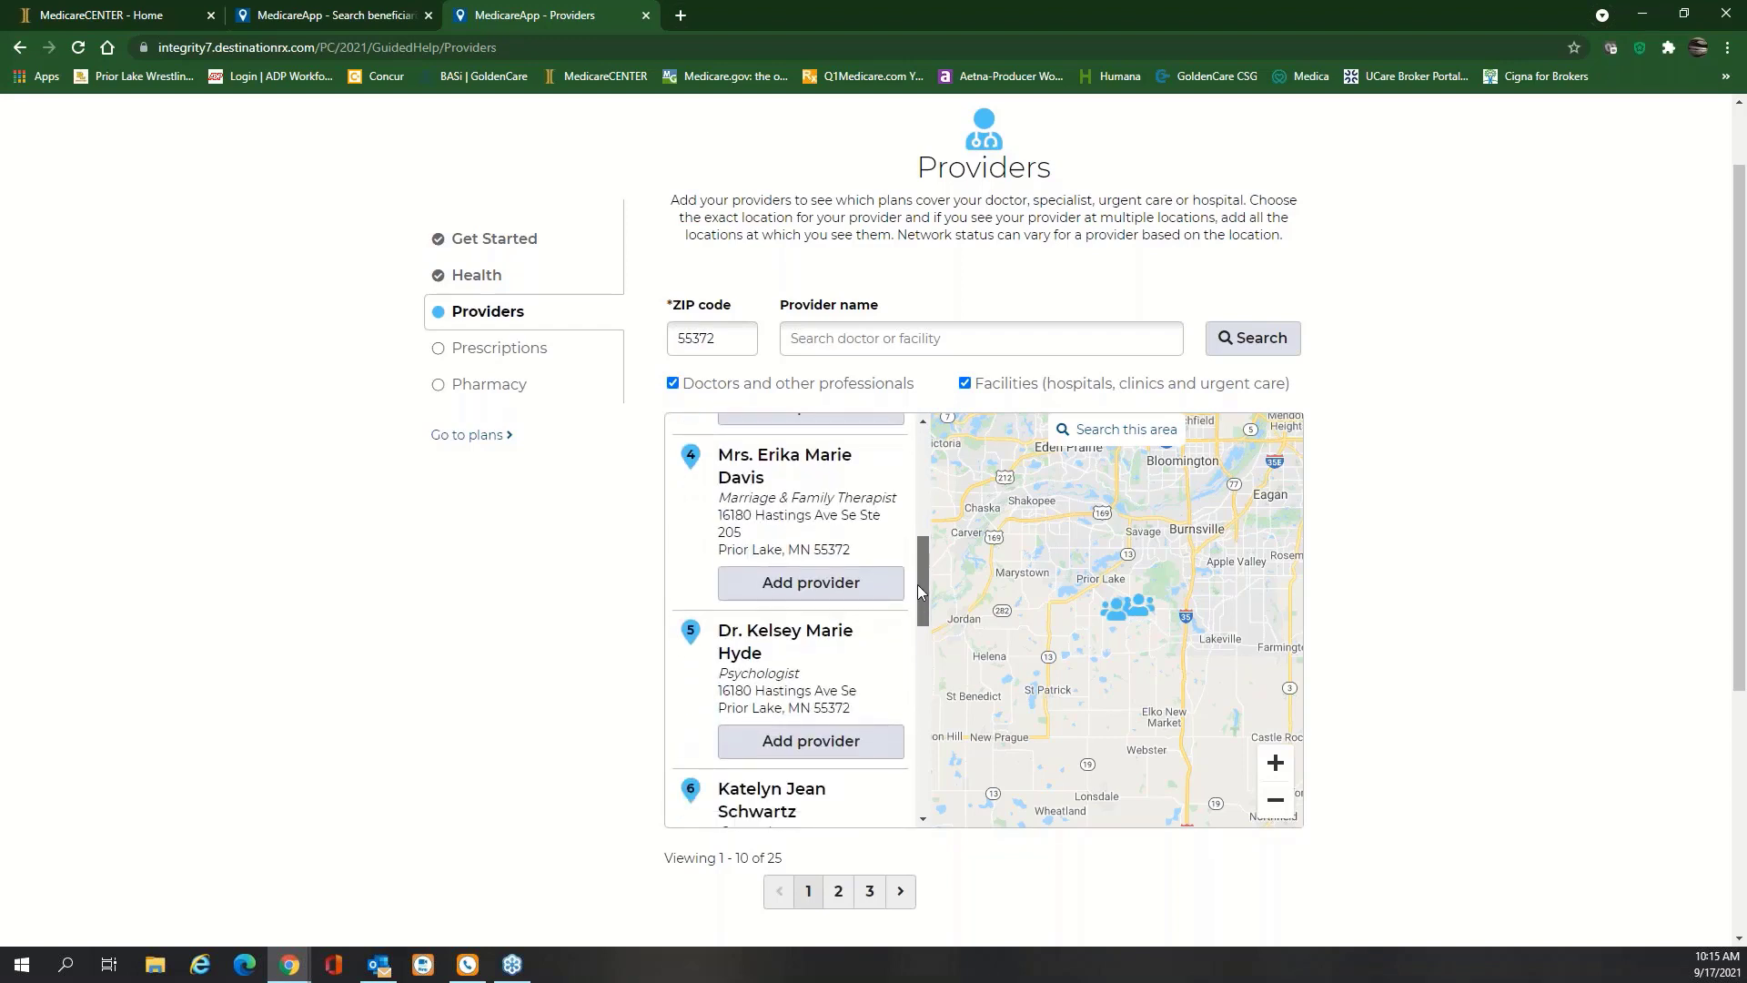
drag(917, 584, 913, 484)
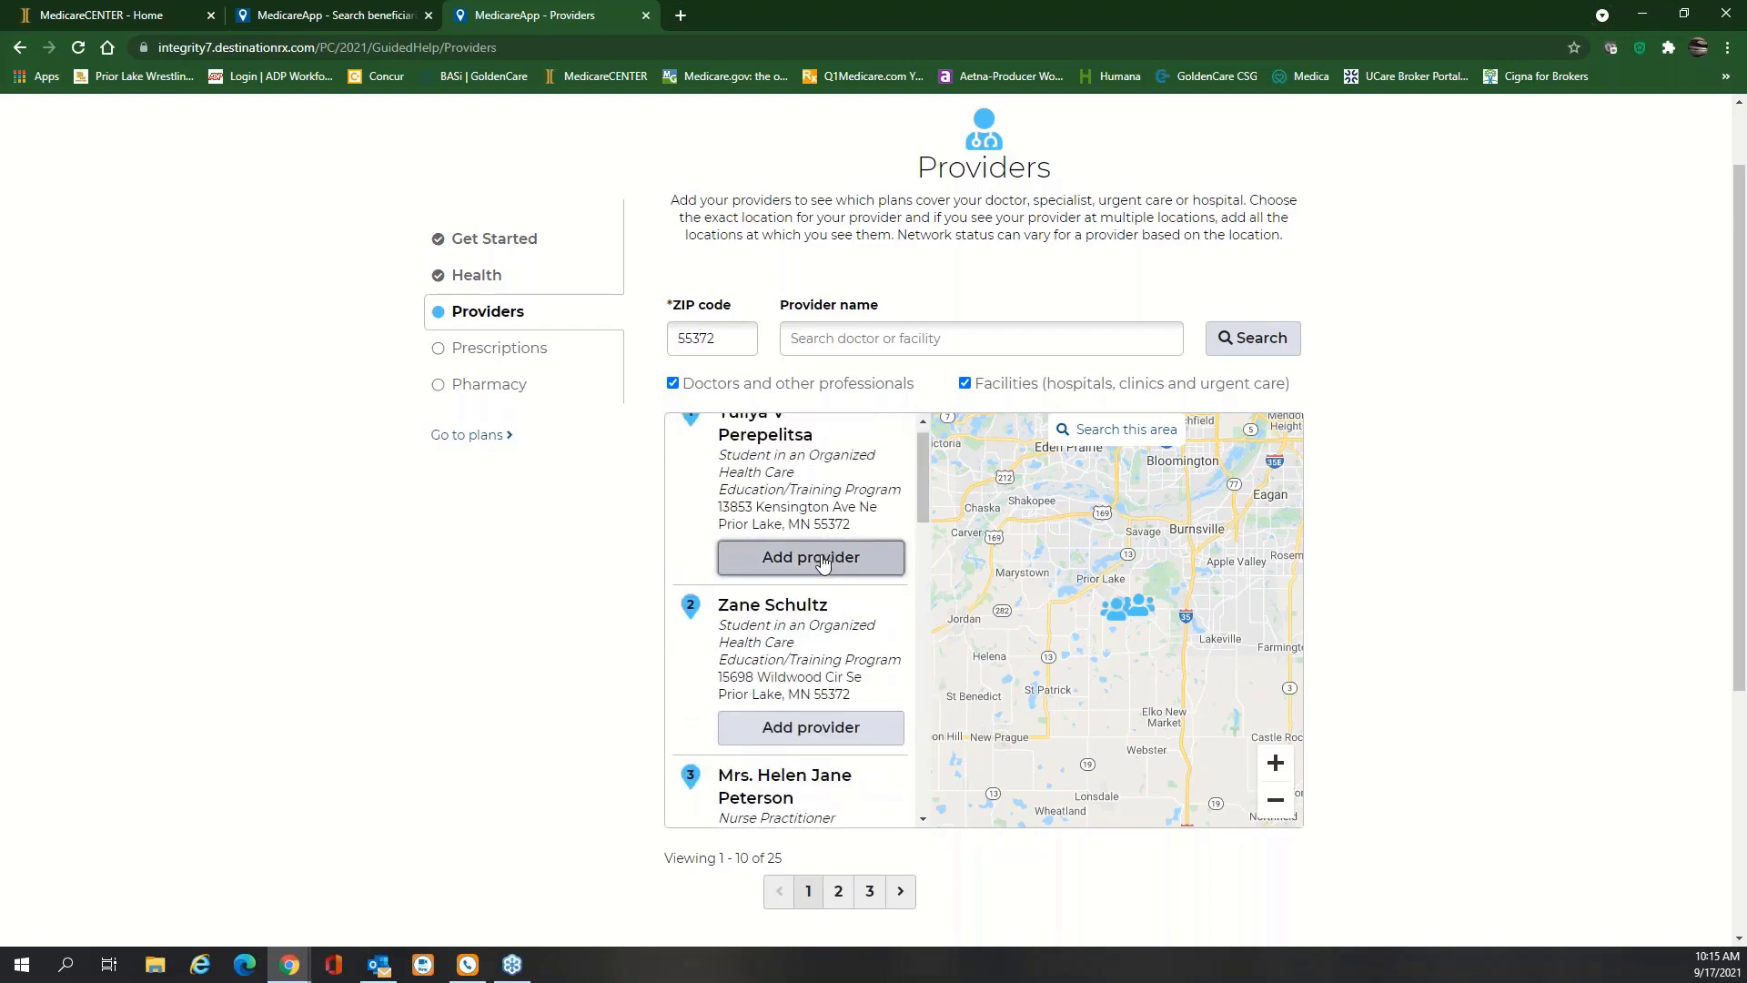
click(822, 559)
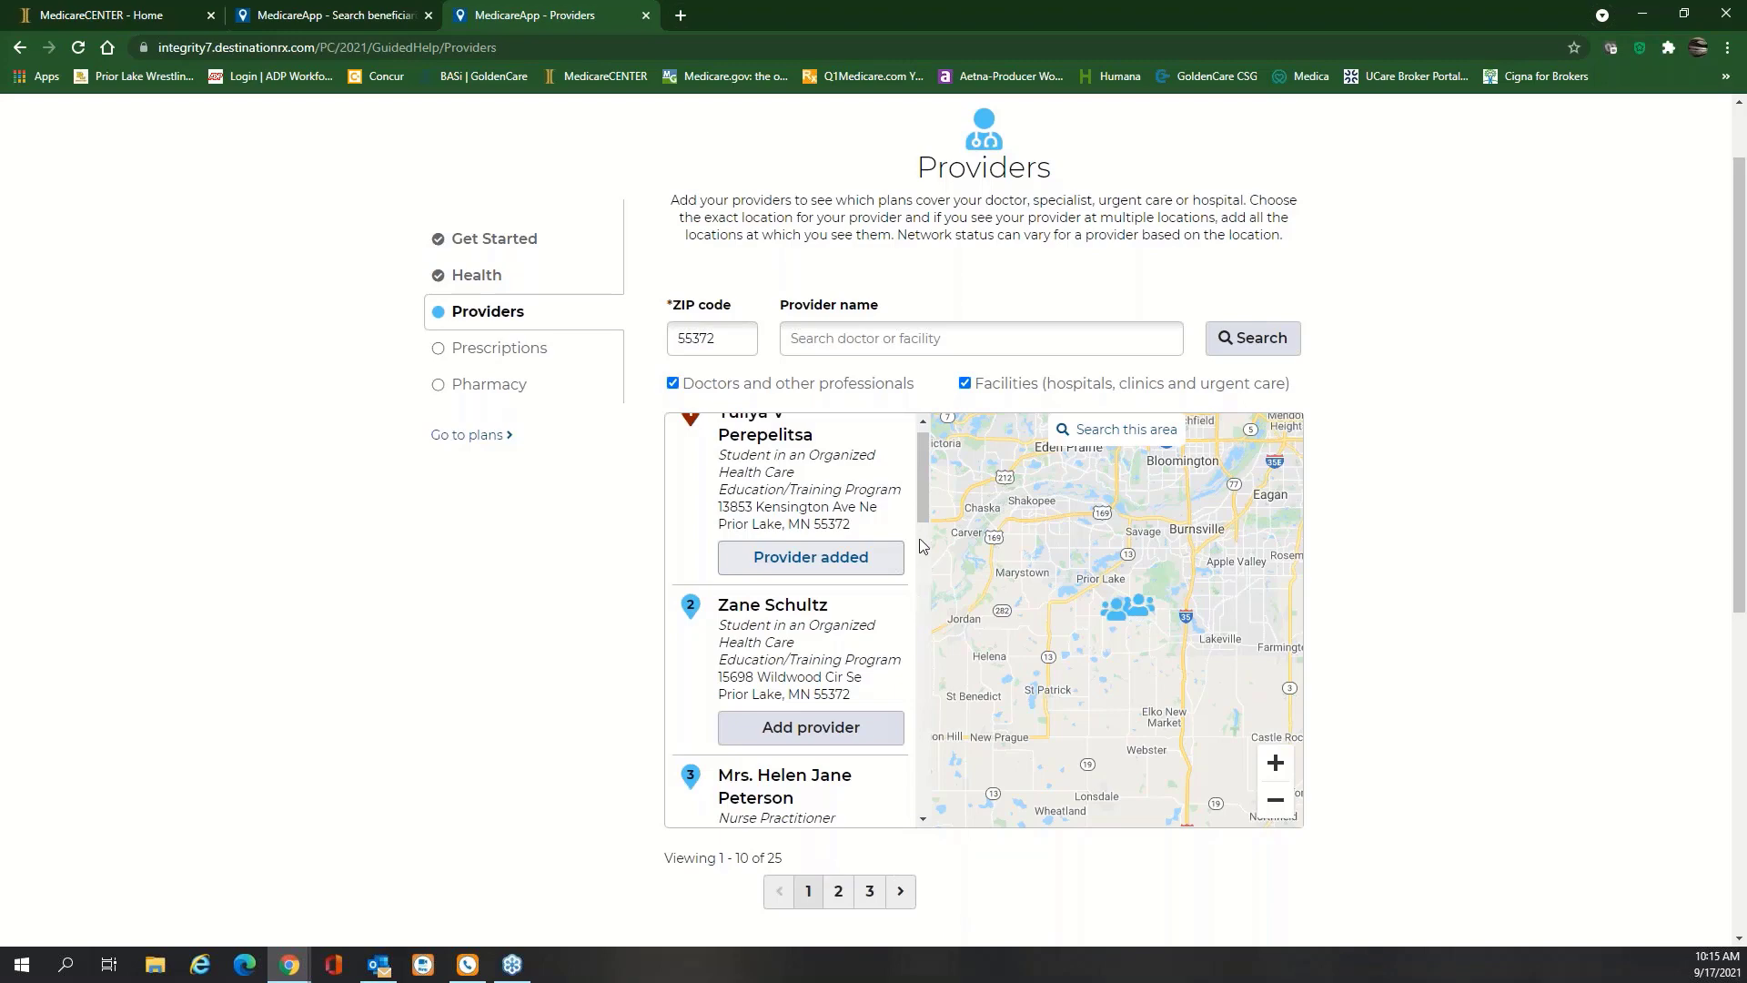
Set the added provider as the client's primary care provider and continue to prescriptions
drag(920, 494, 1438, 508)
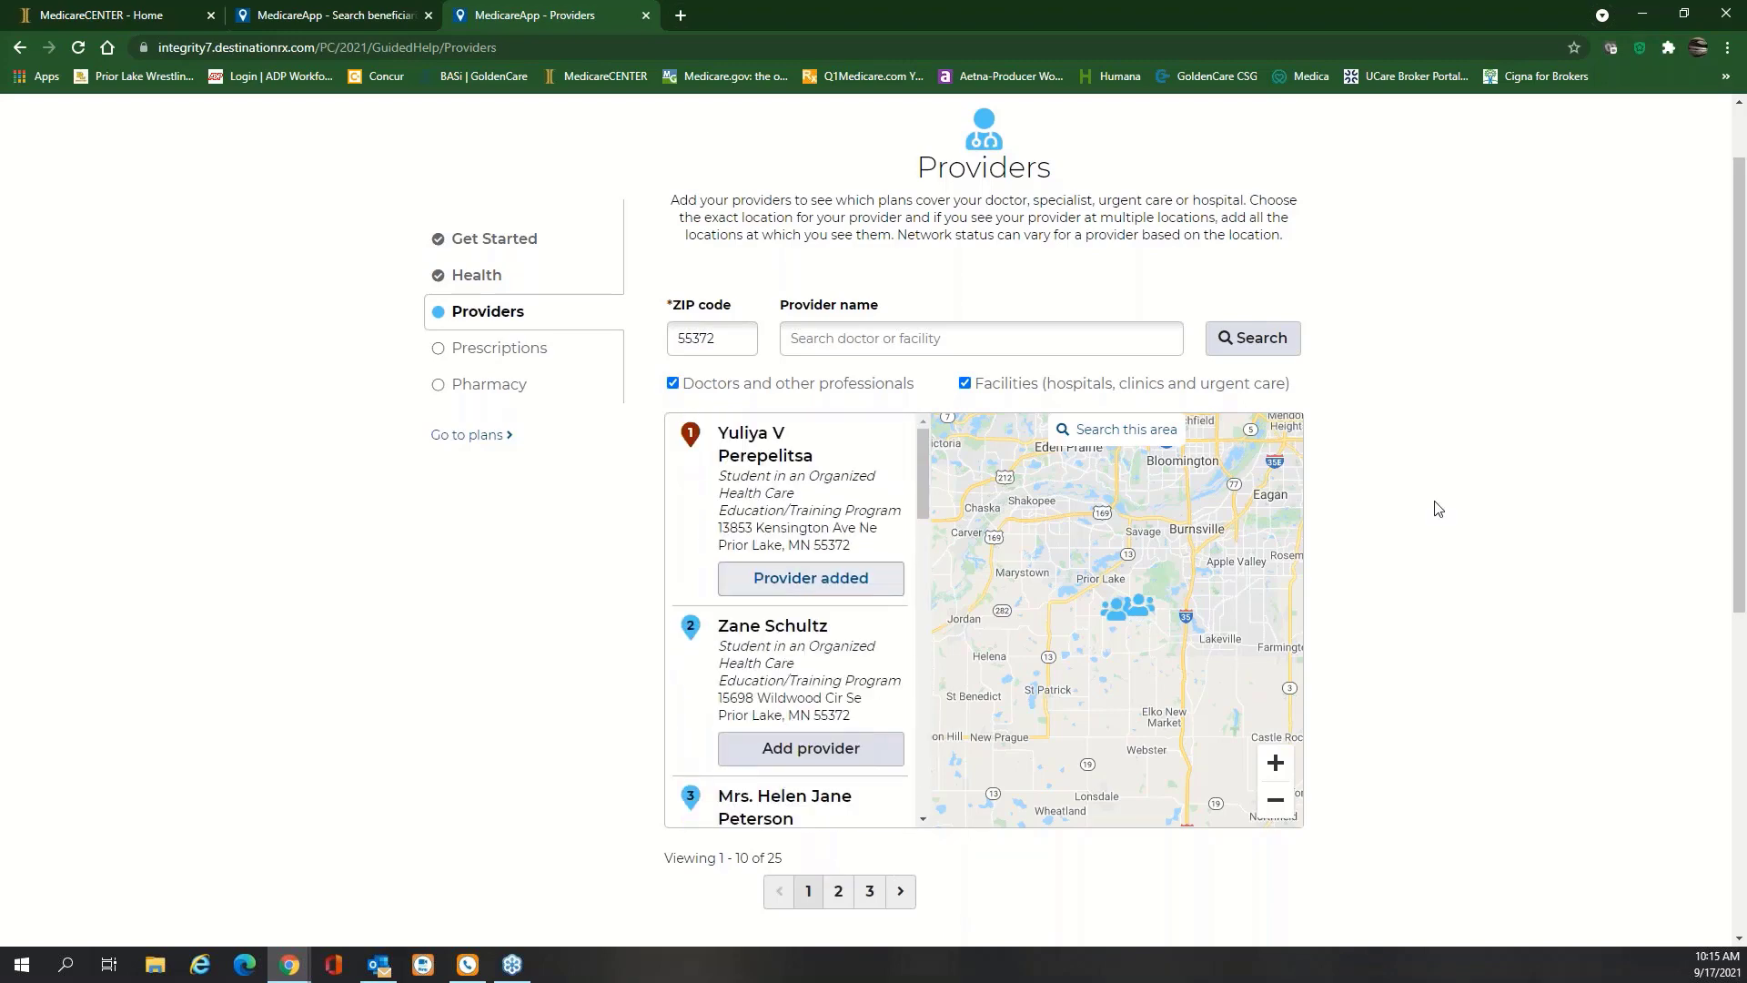
scroll(1438, 508, down, 4)
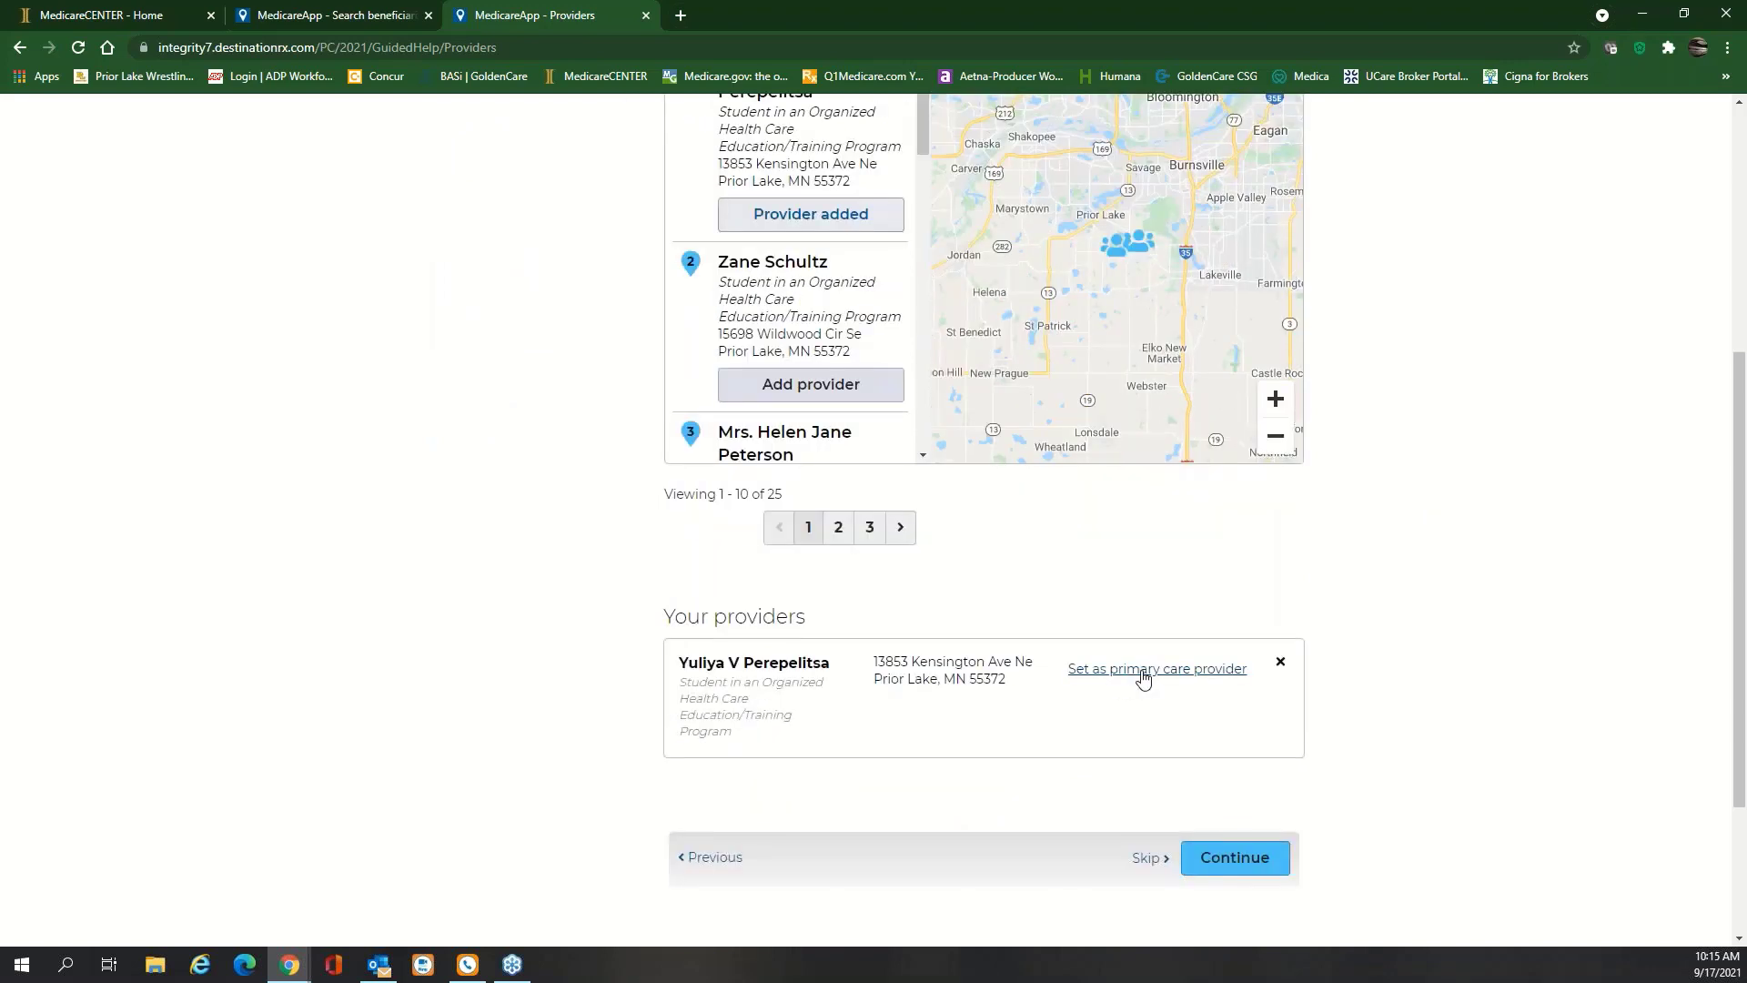
click(1186, 673)
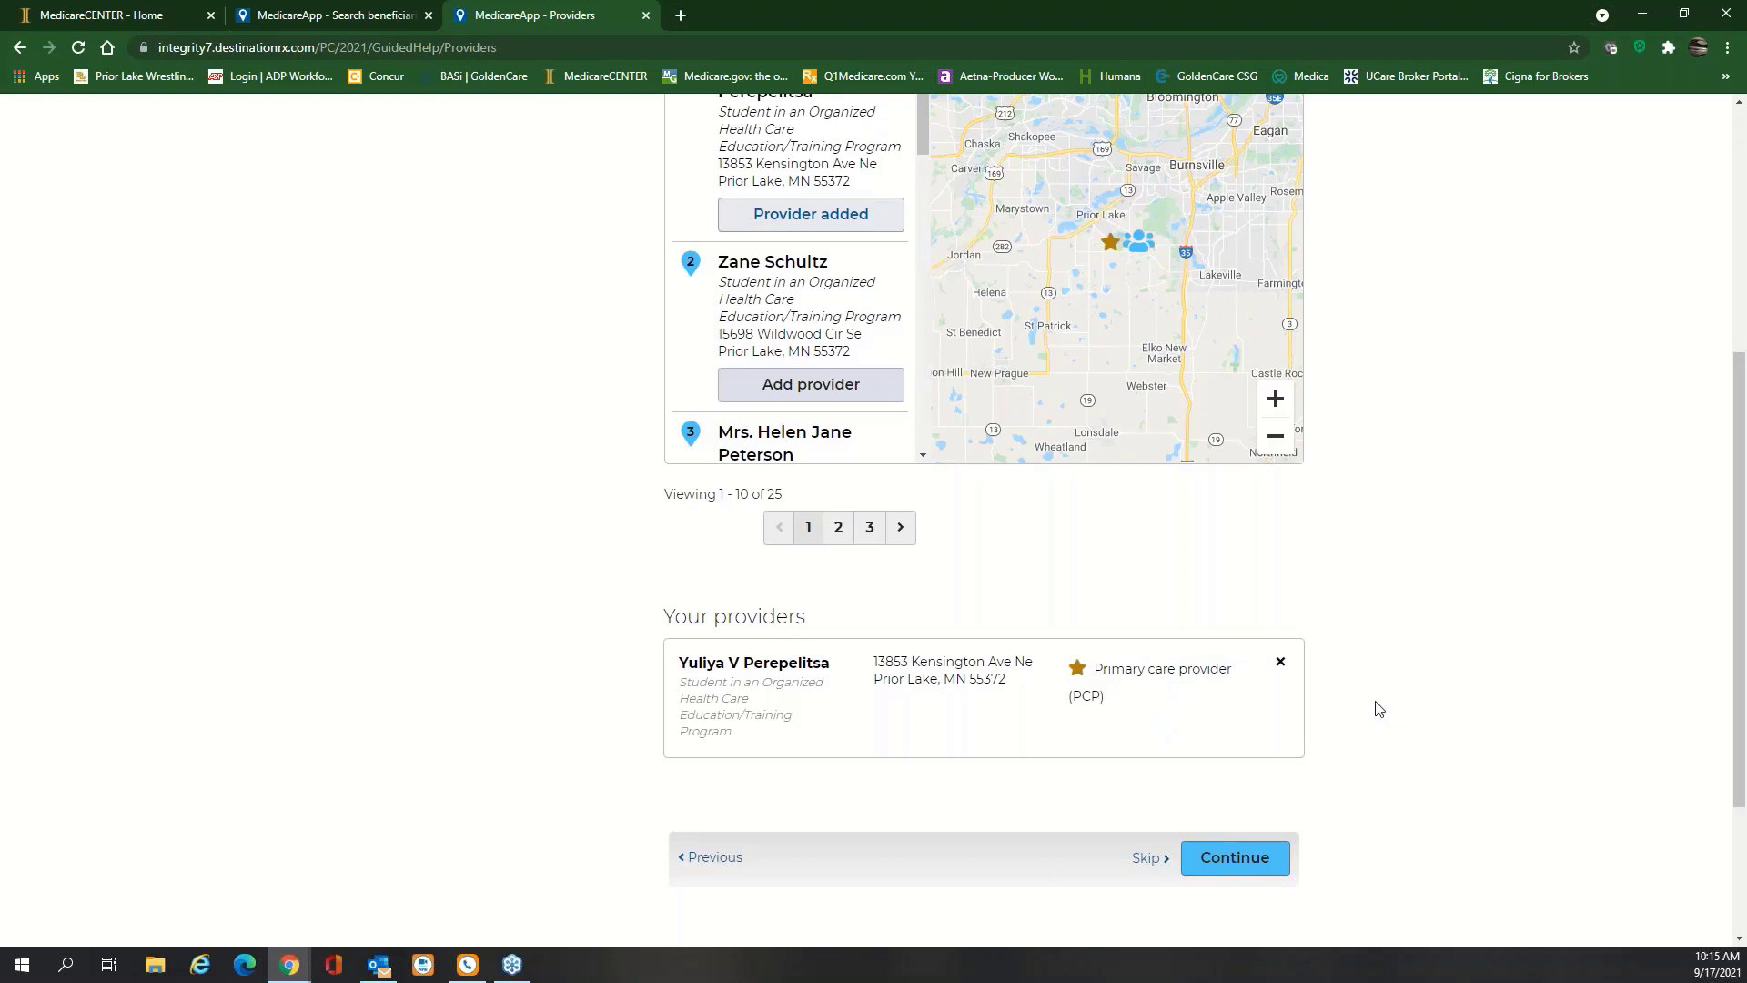
click(1243, 867)
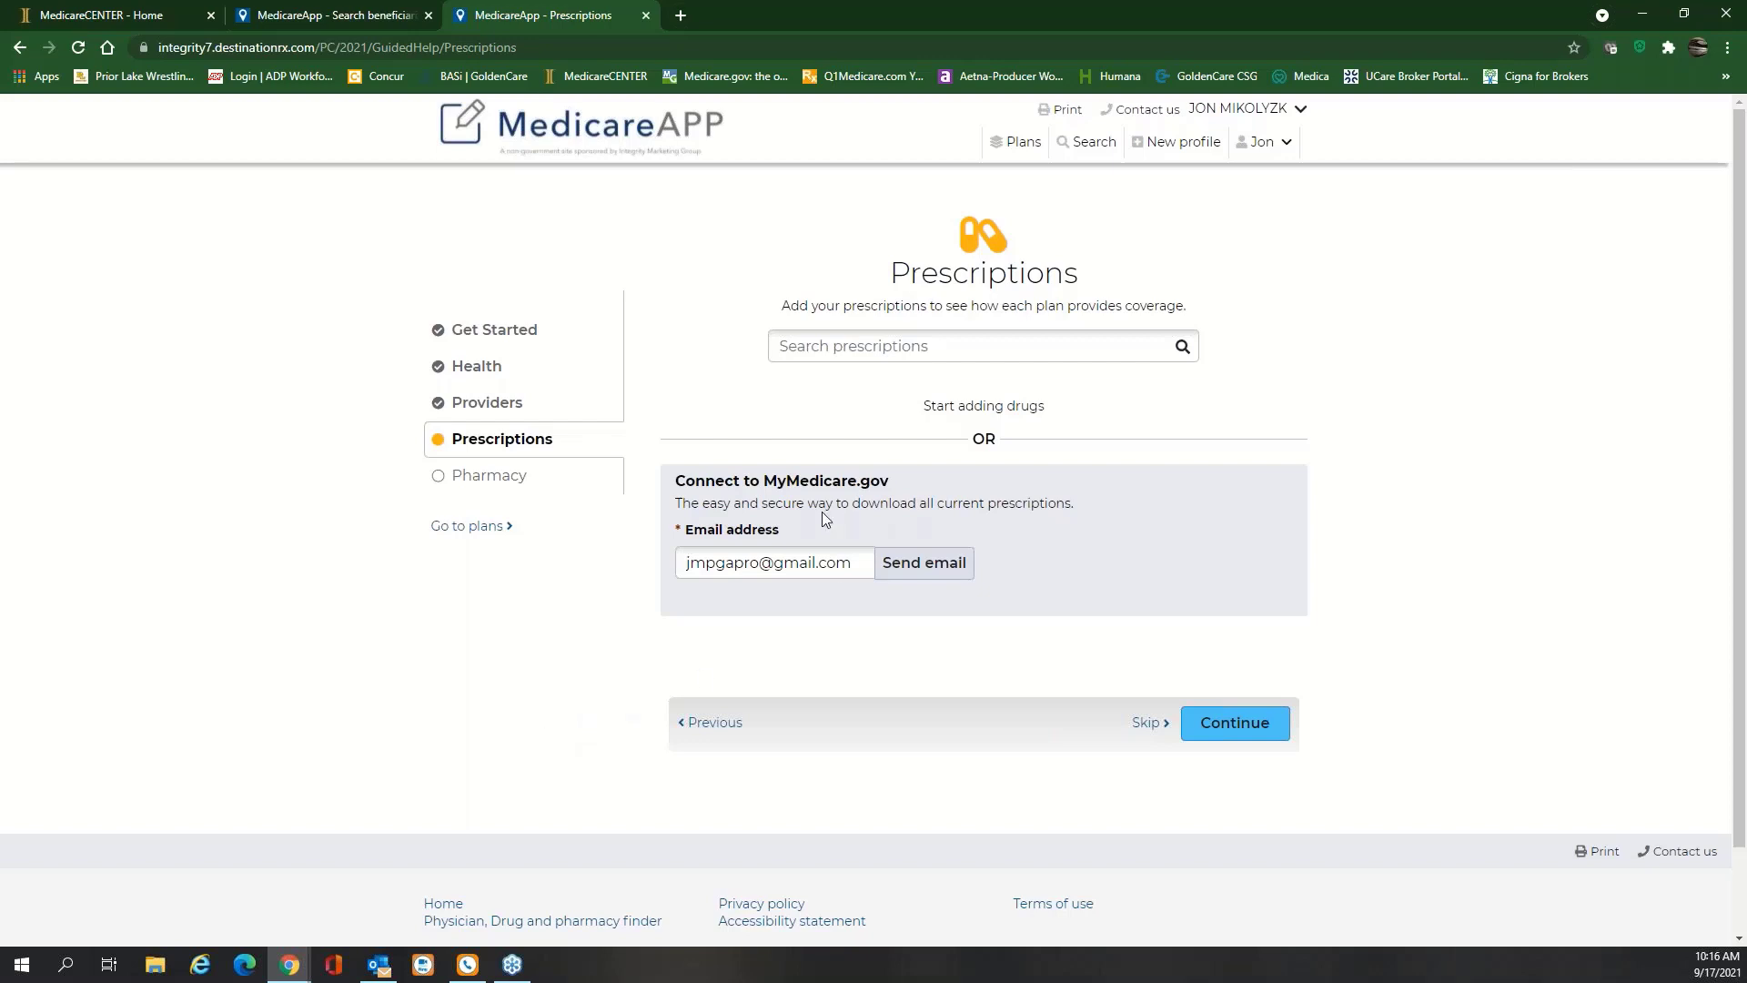
Replace the e-mail field with the agent's work address, send the MyMedicare.gov request, and switch to Outlook
click(913, 349)
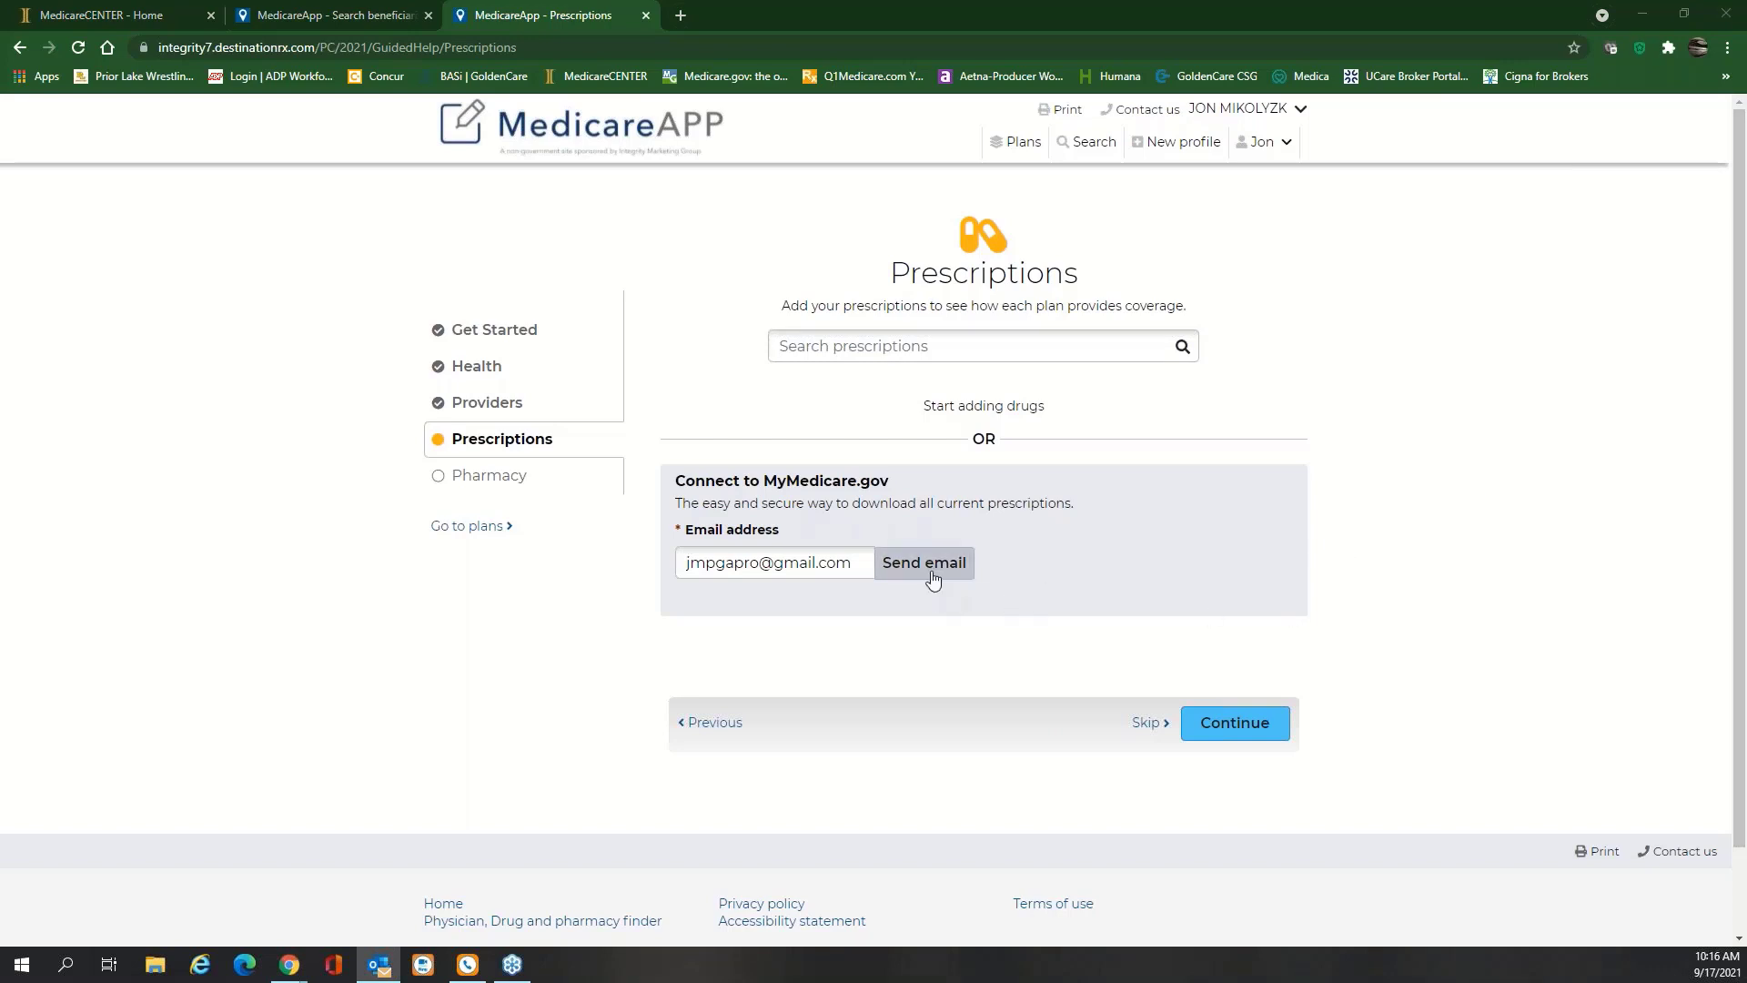
triple_click(865, 565)
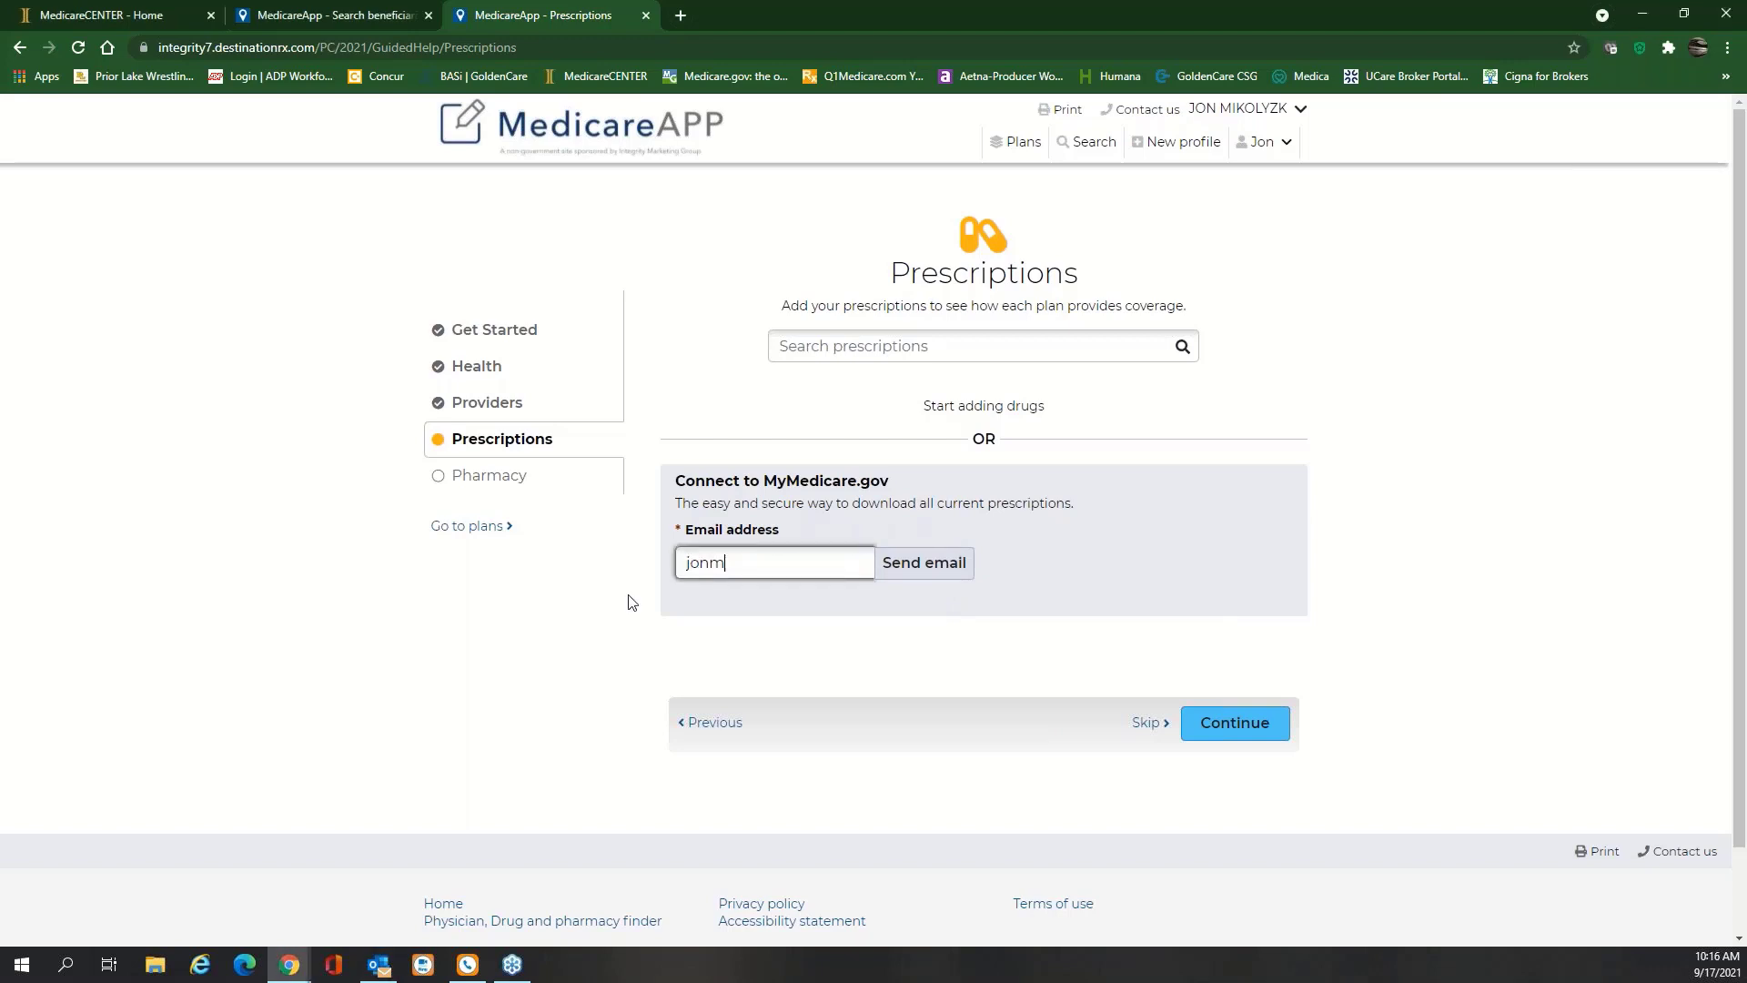
click(921, 574)
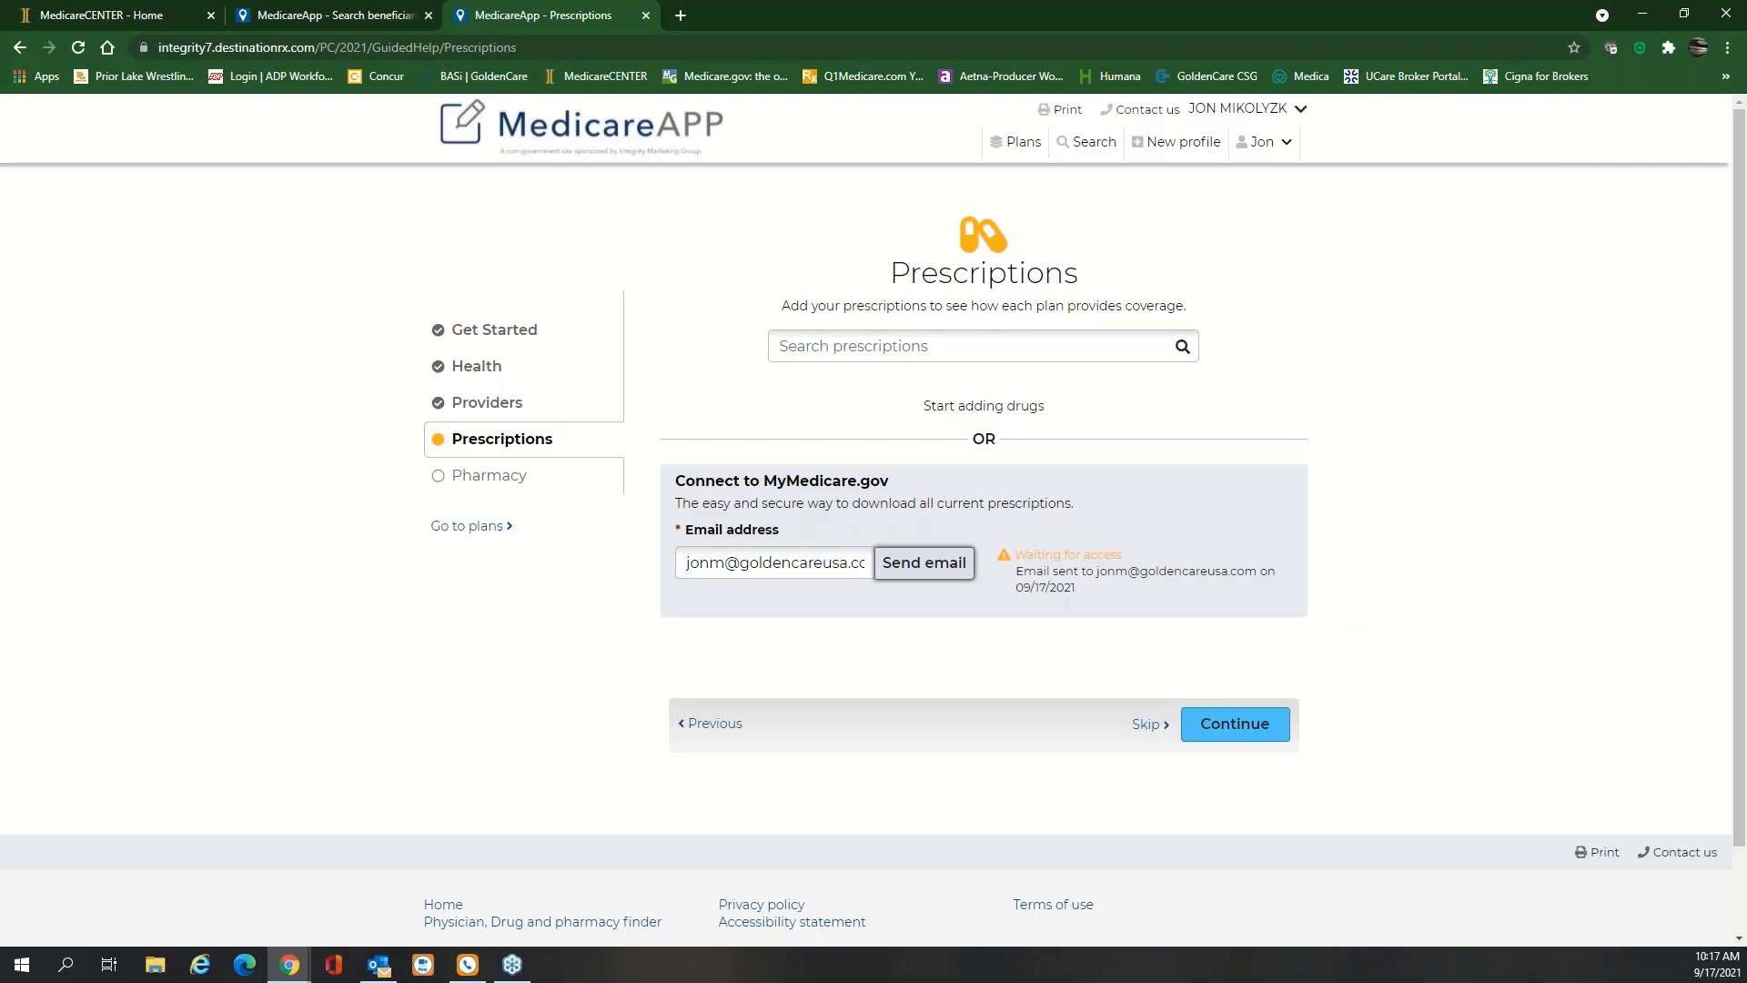
key(alt+Tab)
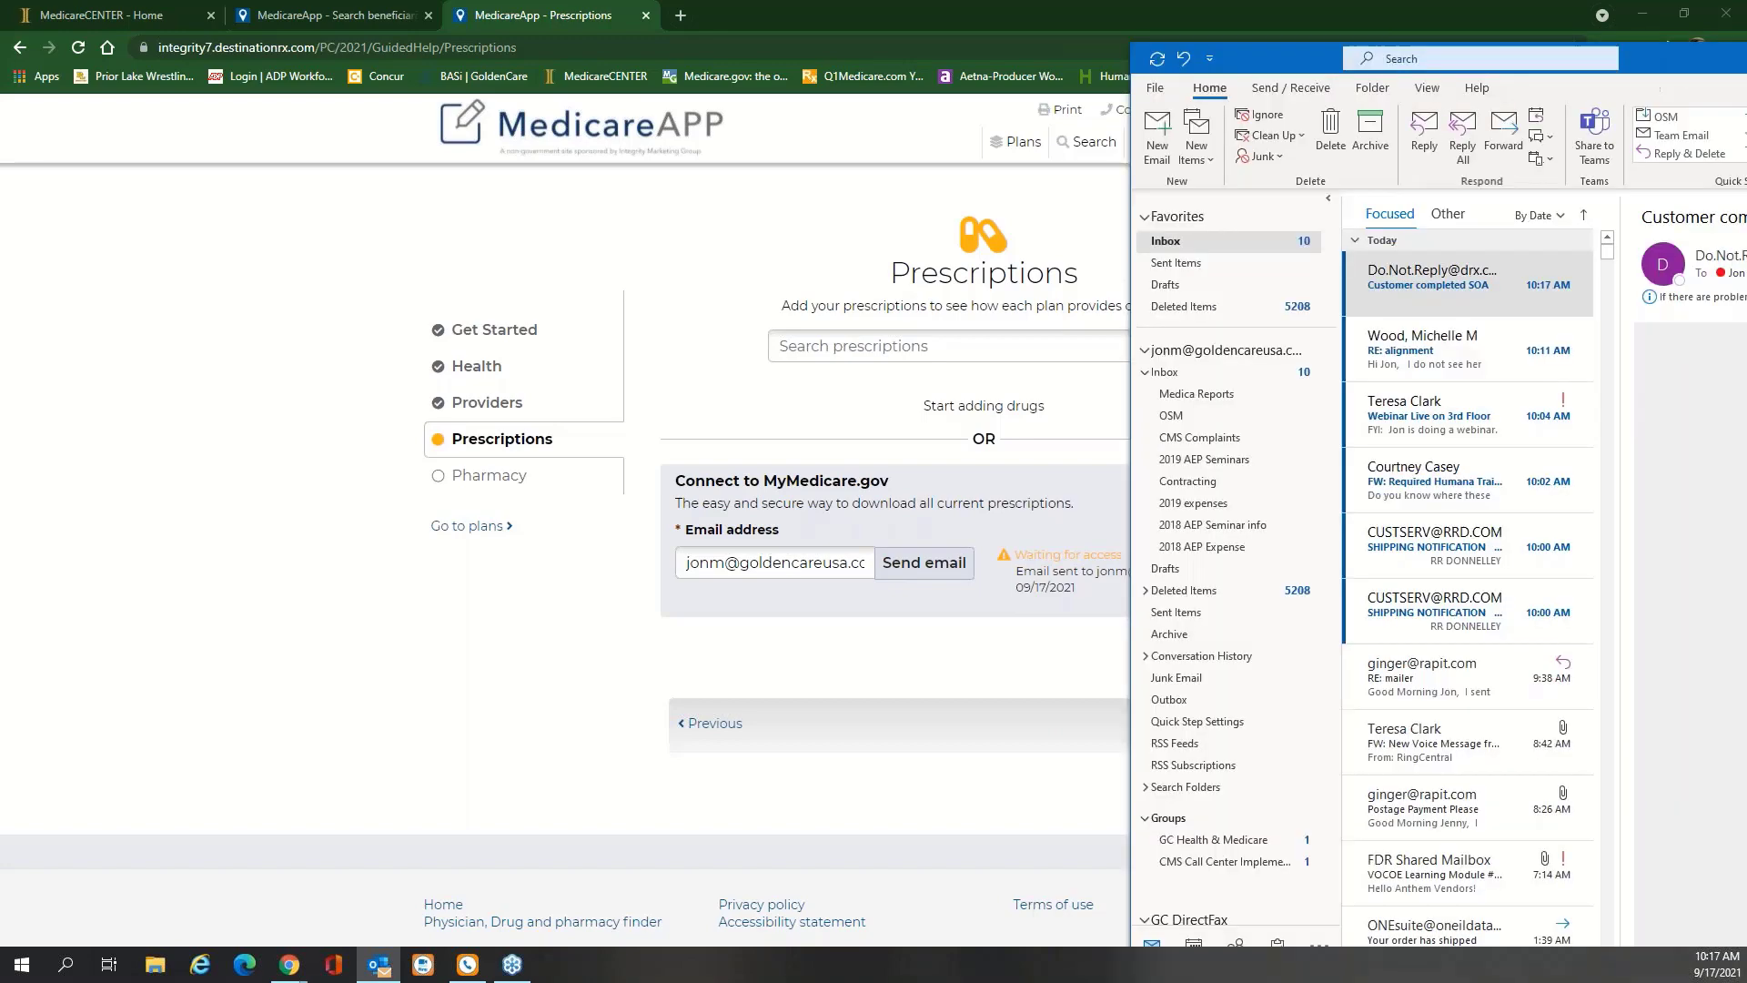
Maximize Outlook and open the link in the 'Customer completed SOA' email
drag(1746, 8, 824, 0)
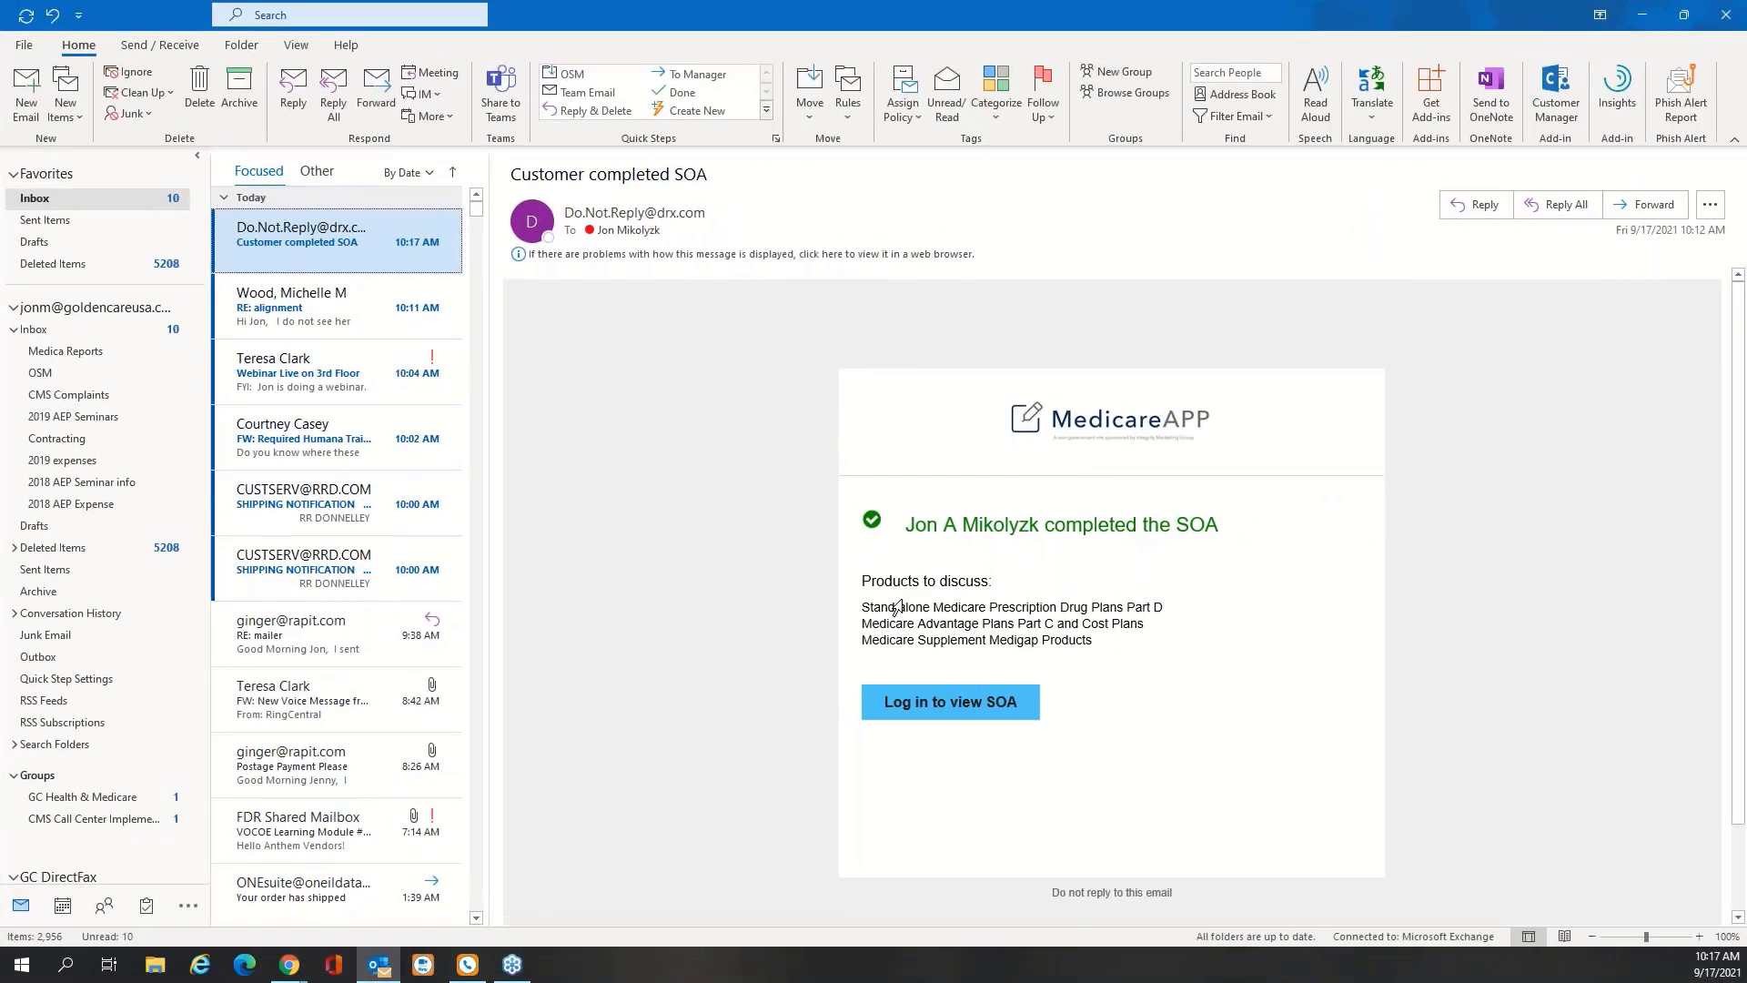
click(940, 715)
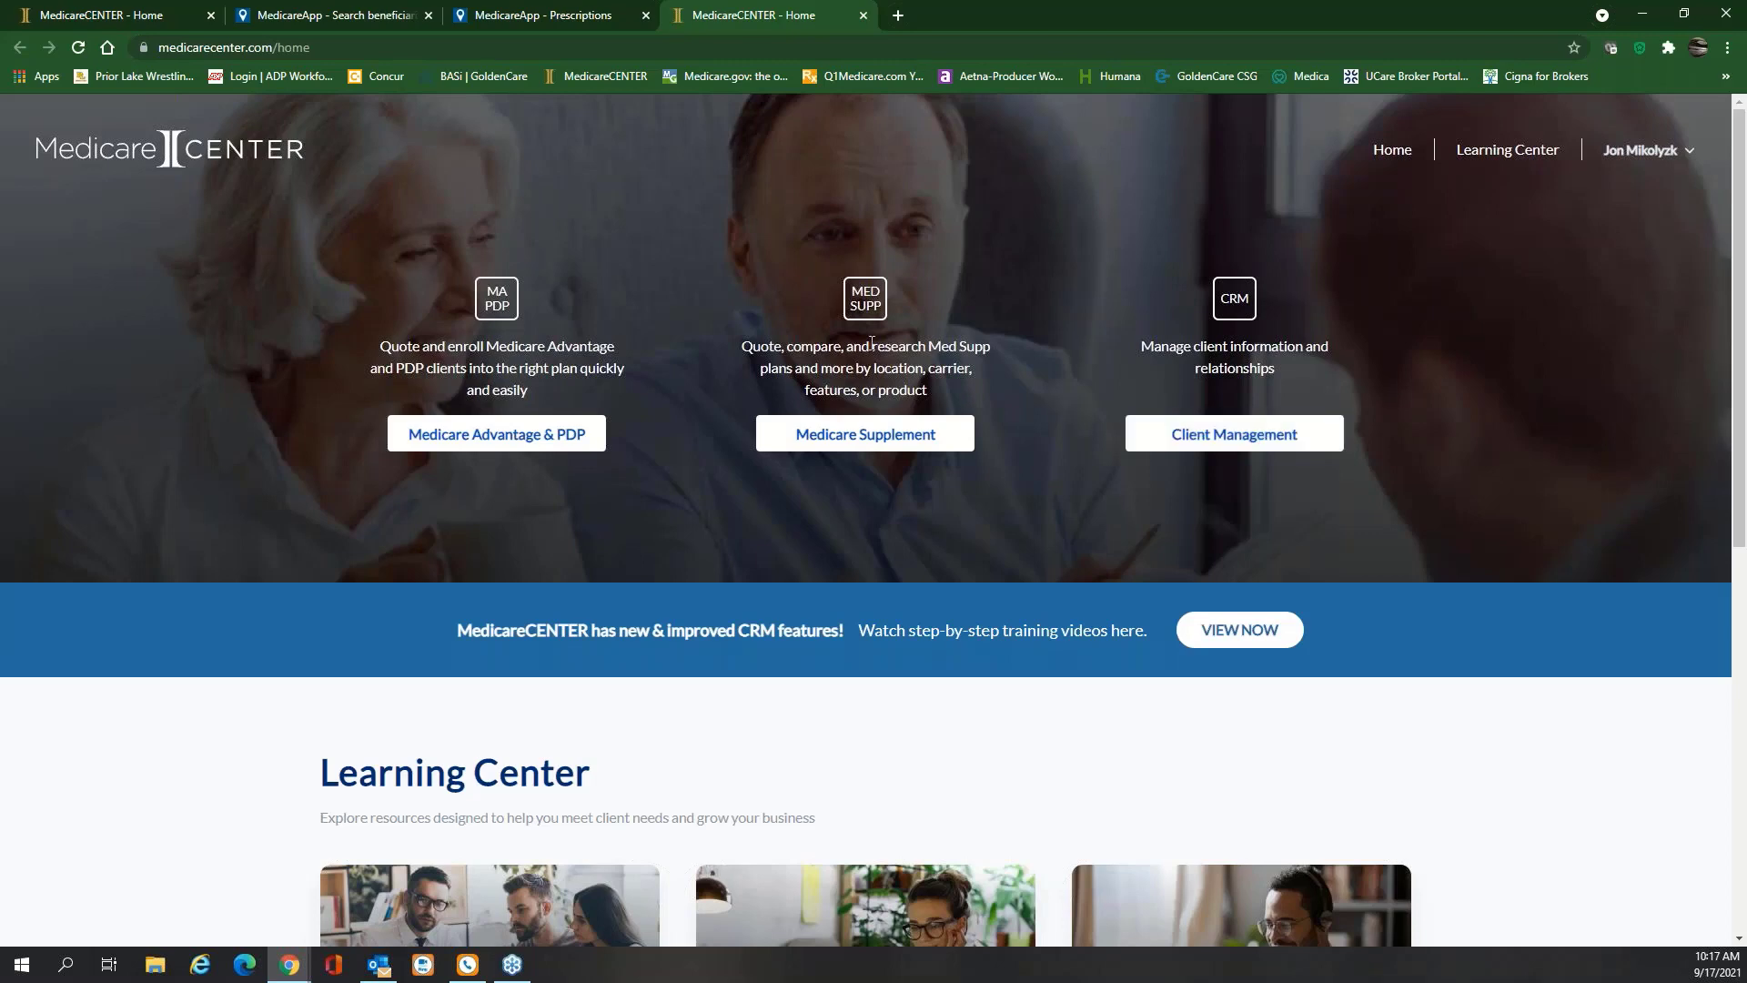
Close the extra 'MedicareCENTER - Home' tab to get back to the Prescriptions step
click(864, 14)
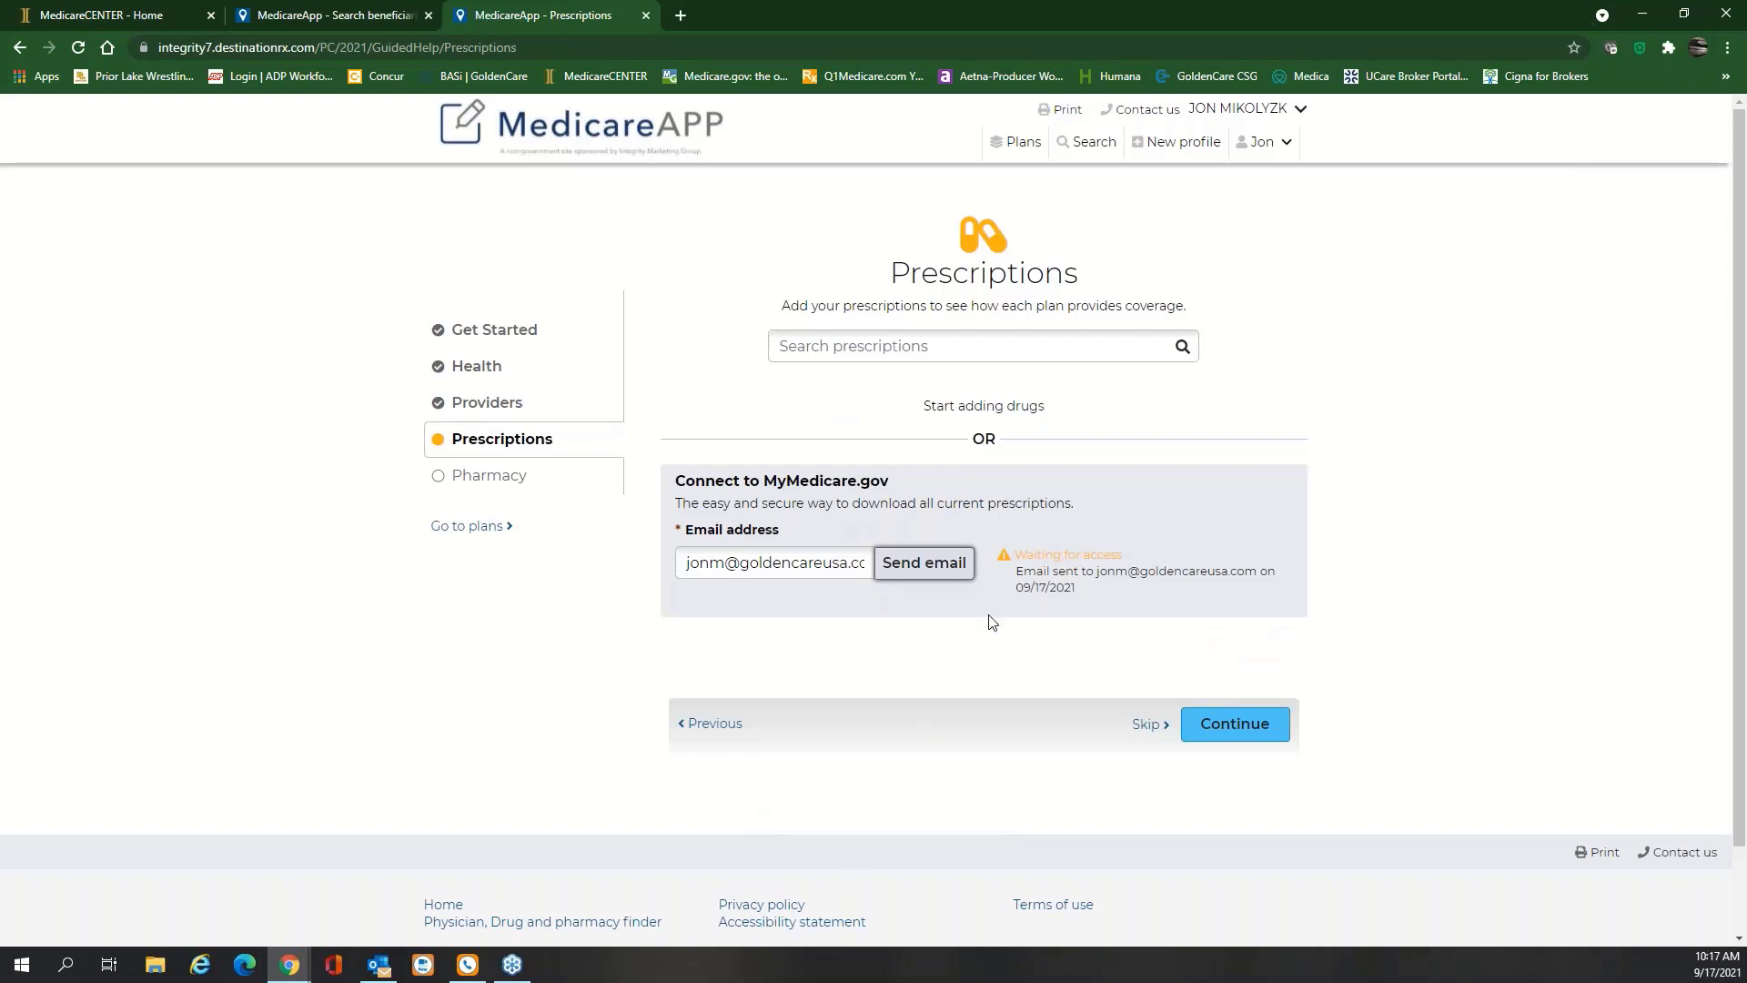
Search Walgreens pharmacies near 55372, add Walgreens #4879, and continue to the plan list
click(1240, 728)
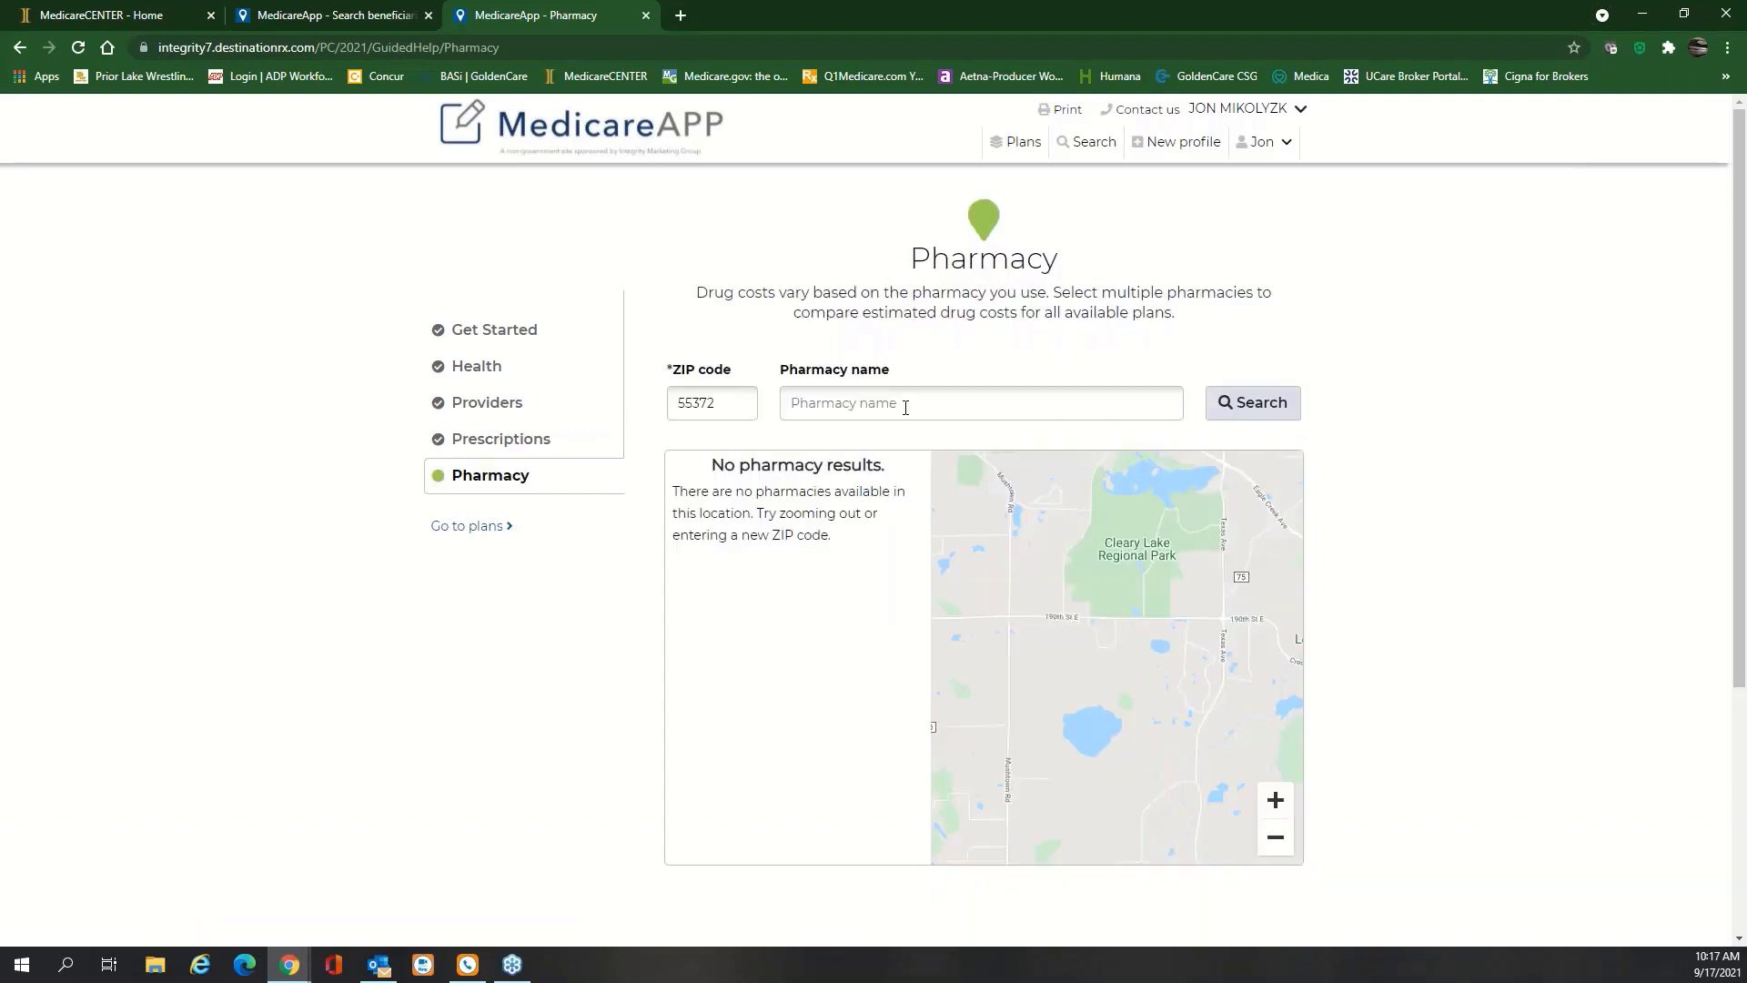
click(906, 407)
text(w)
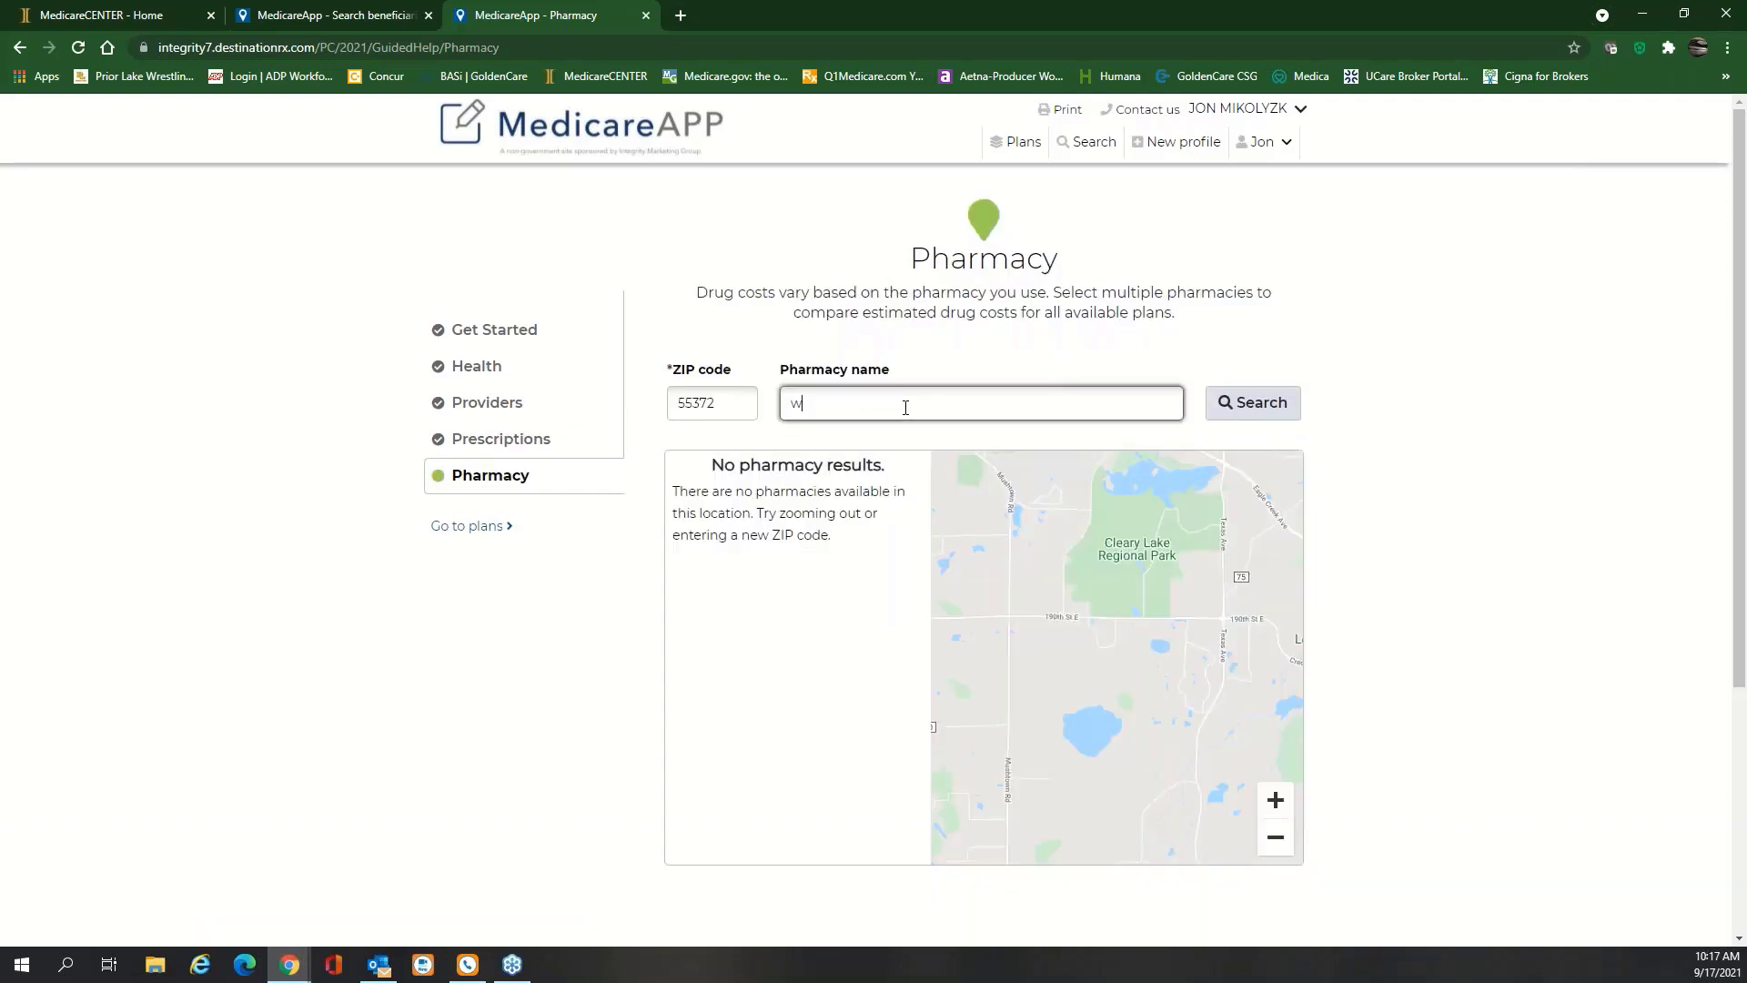
text(lagreens)
click(1292, 403)
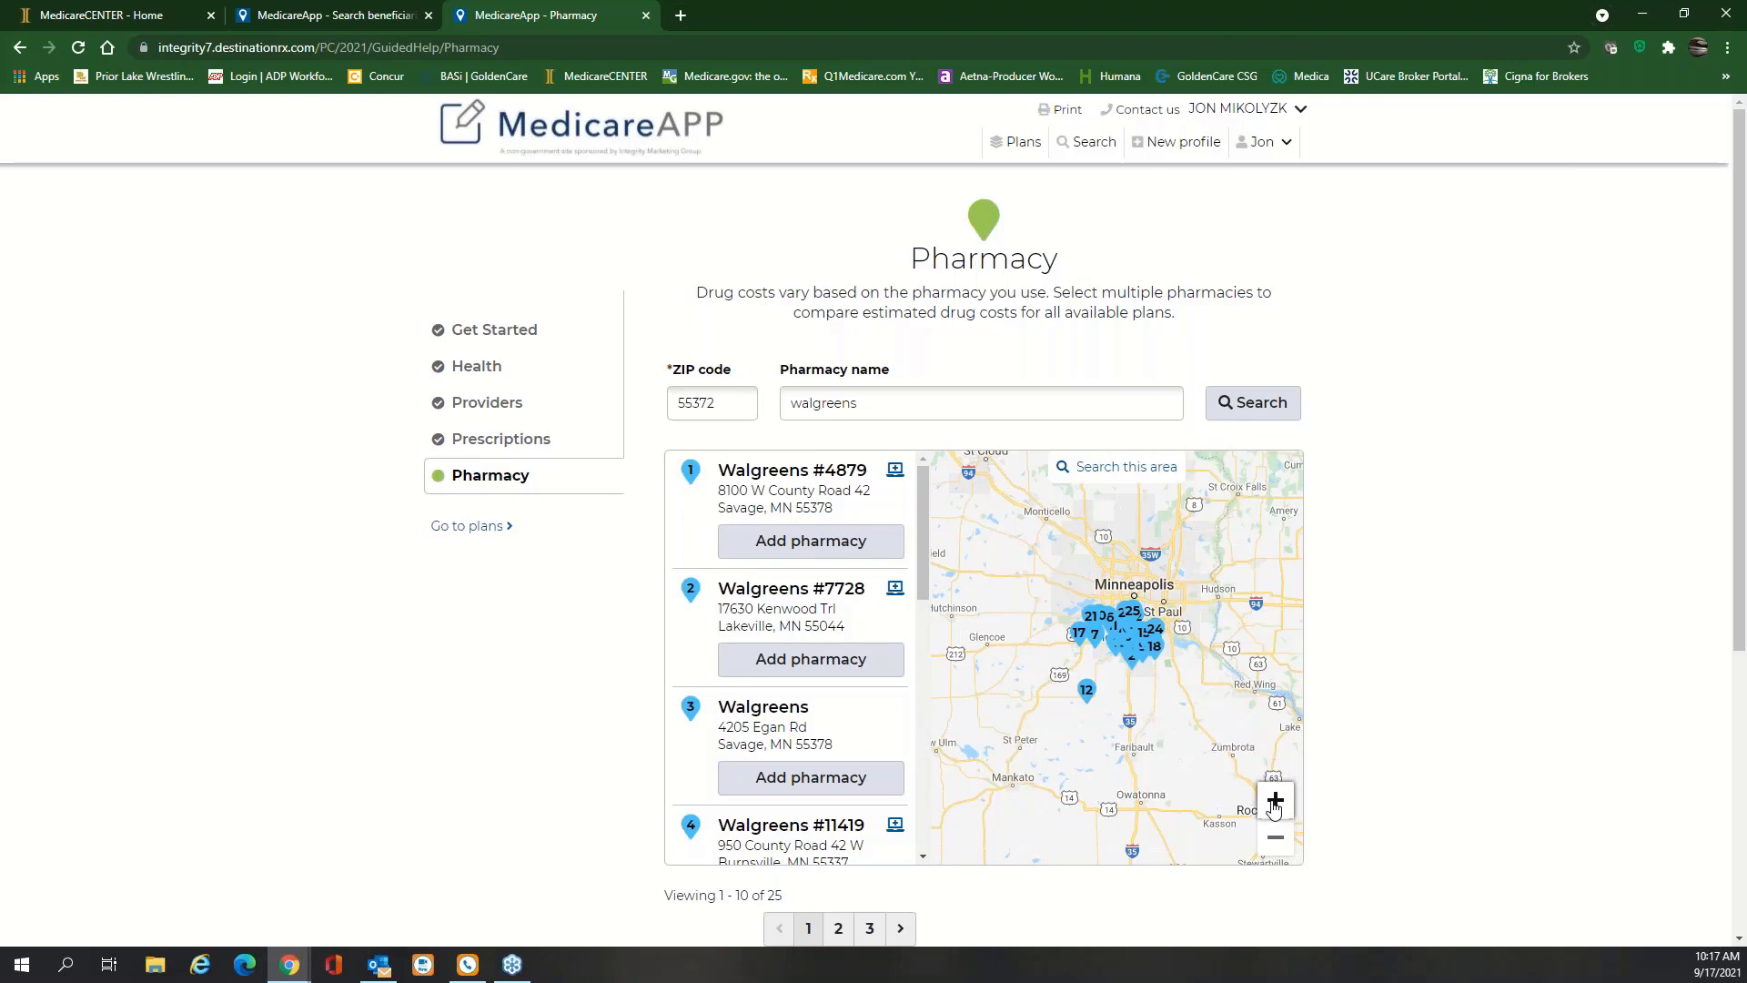
double_click(1274, 800)
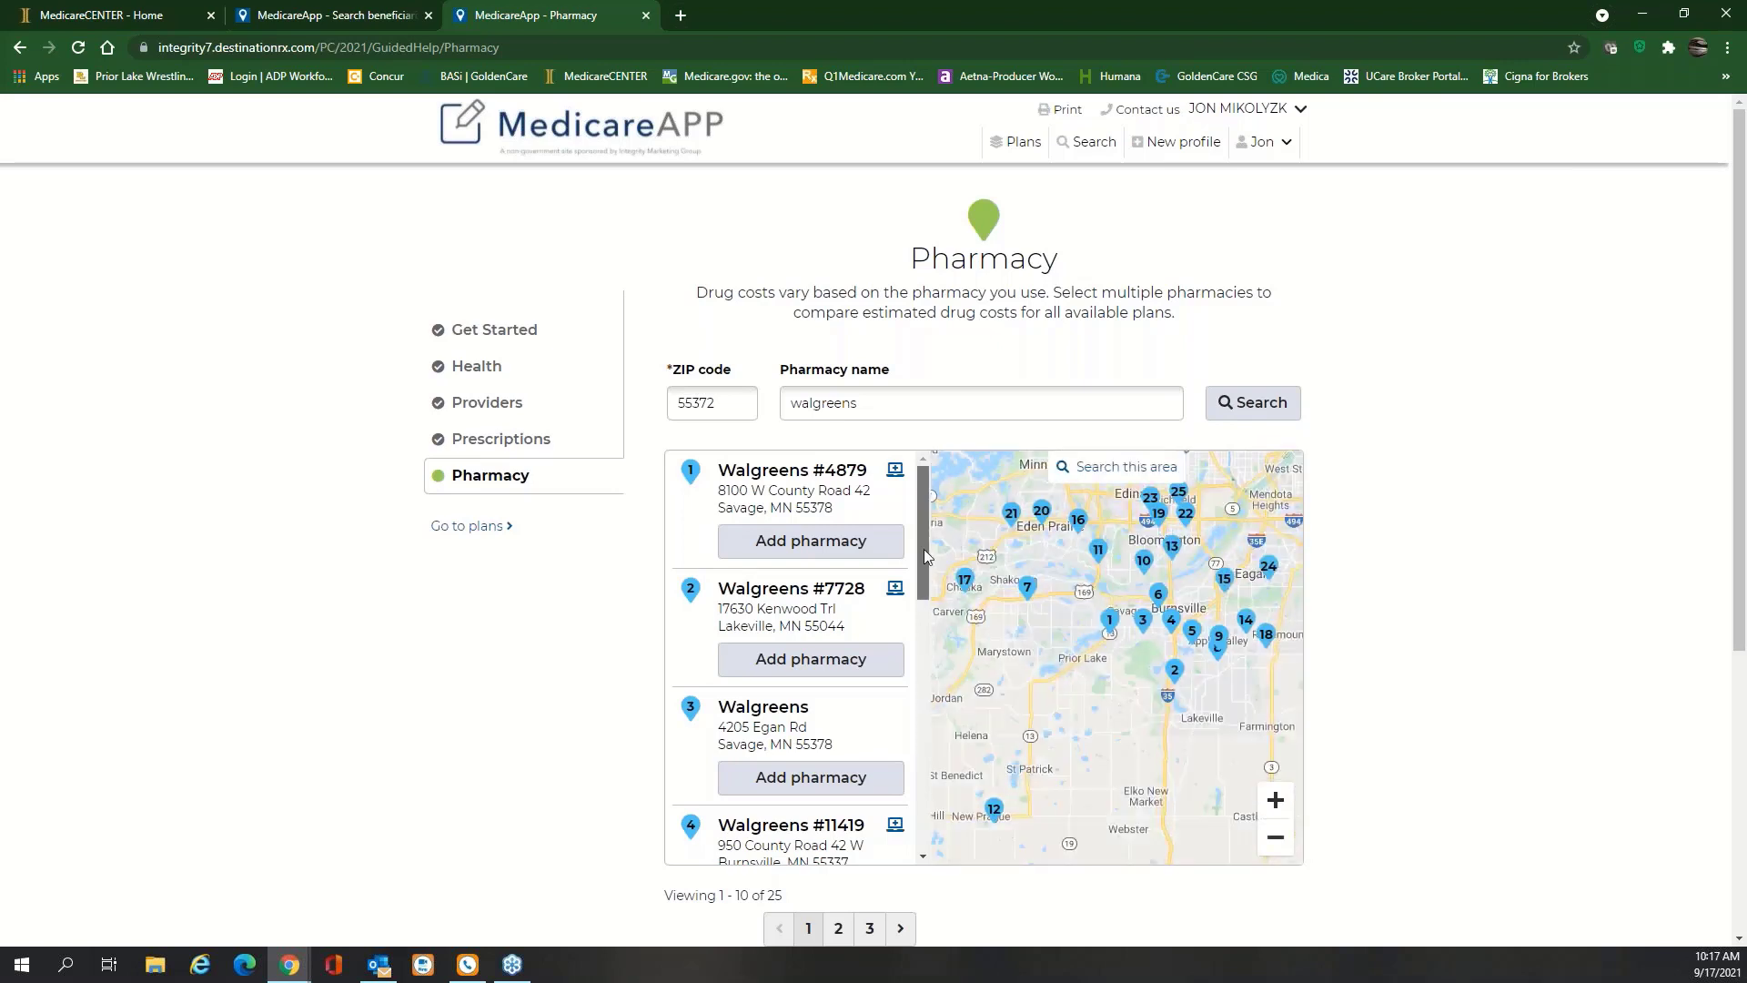
drag(924, 549, 805, 566)
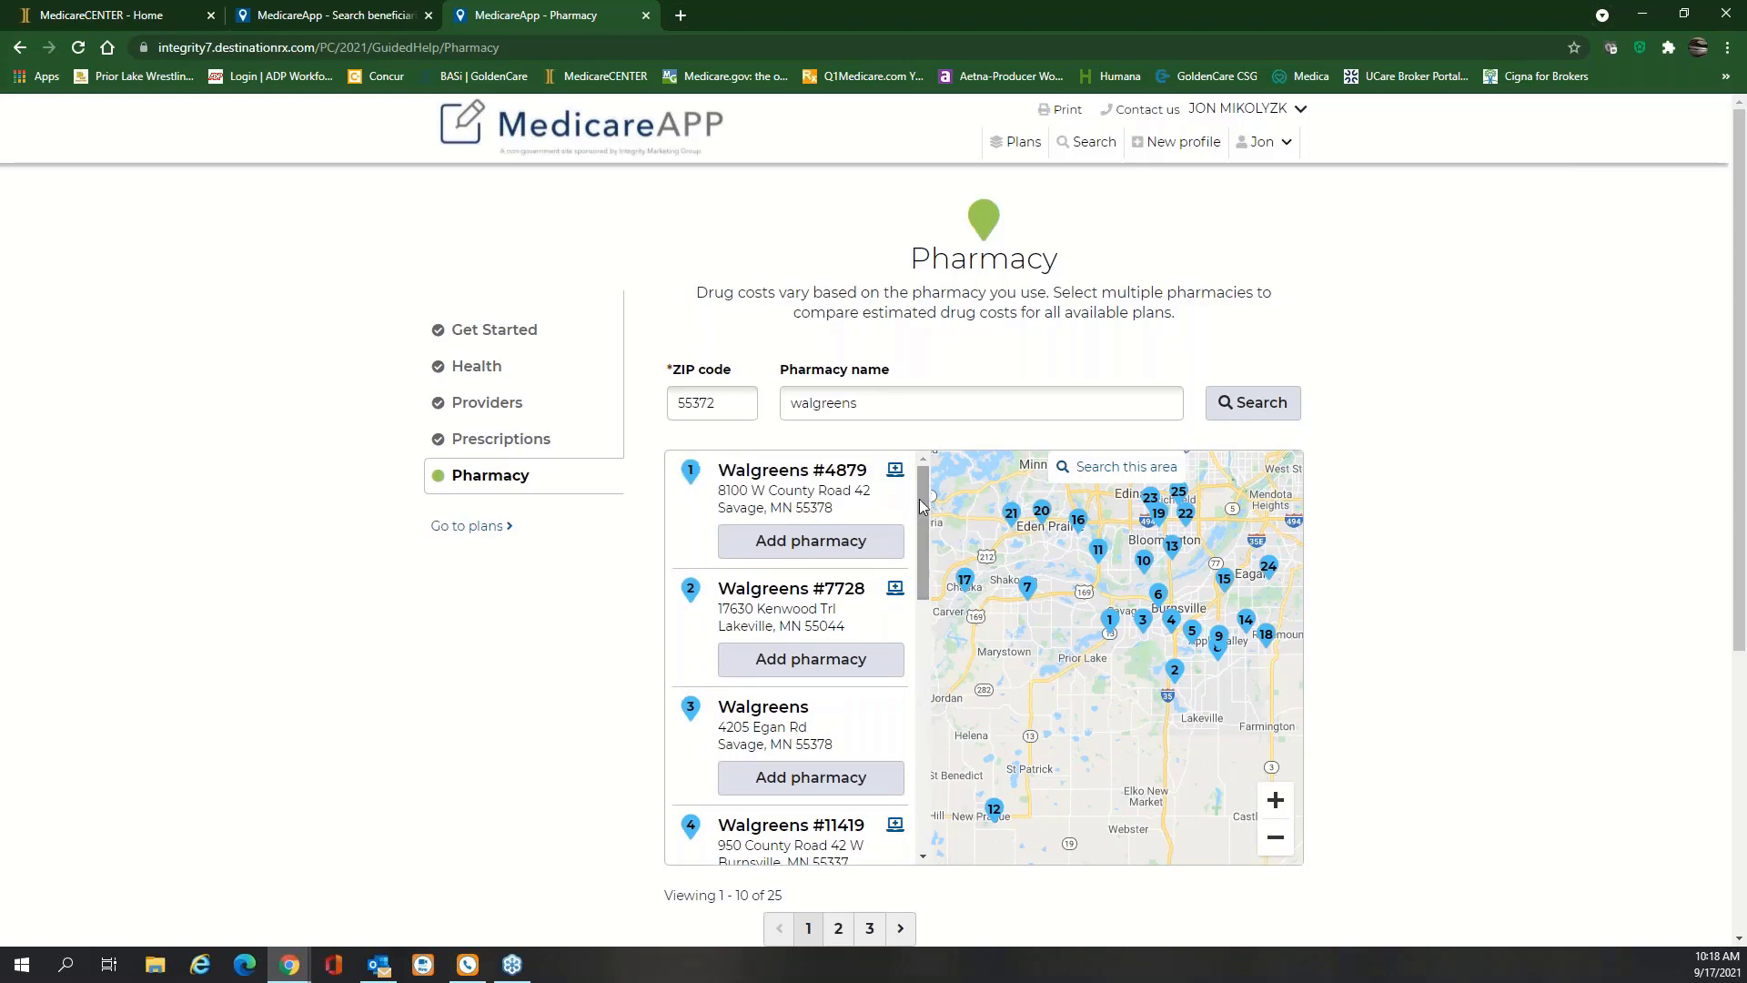
click(808, 542)
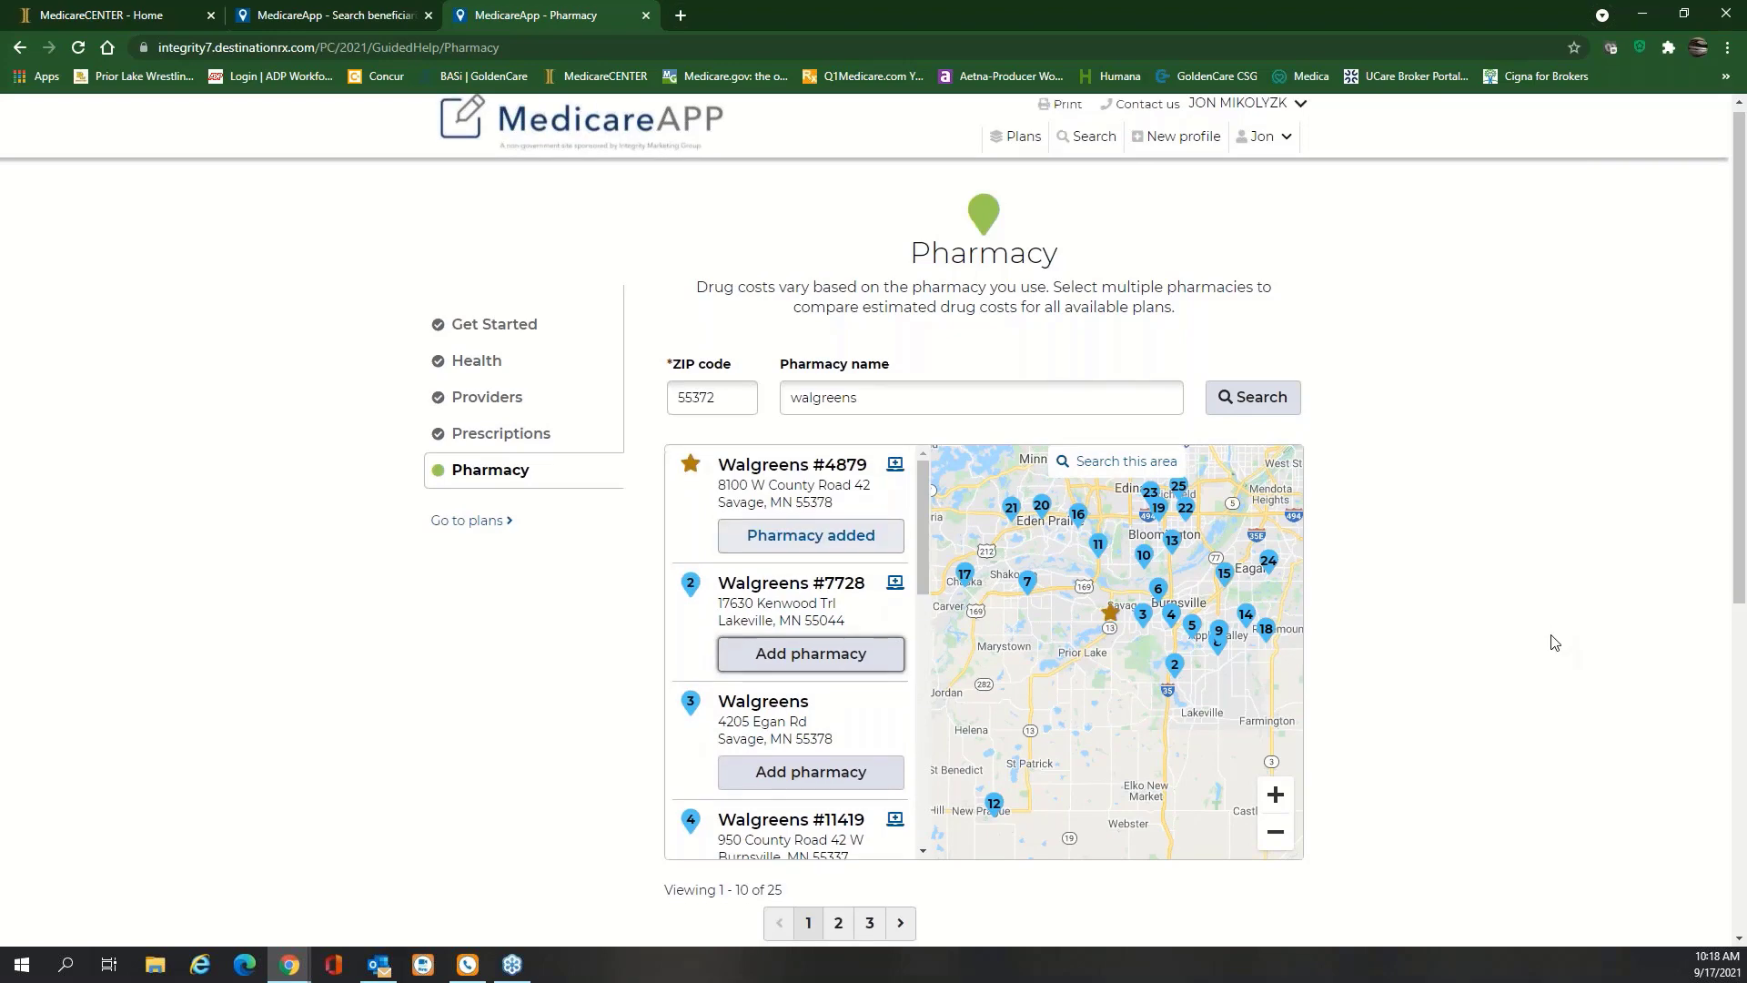
scroll(1554, 642, down, 1)
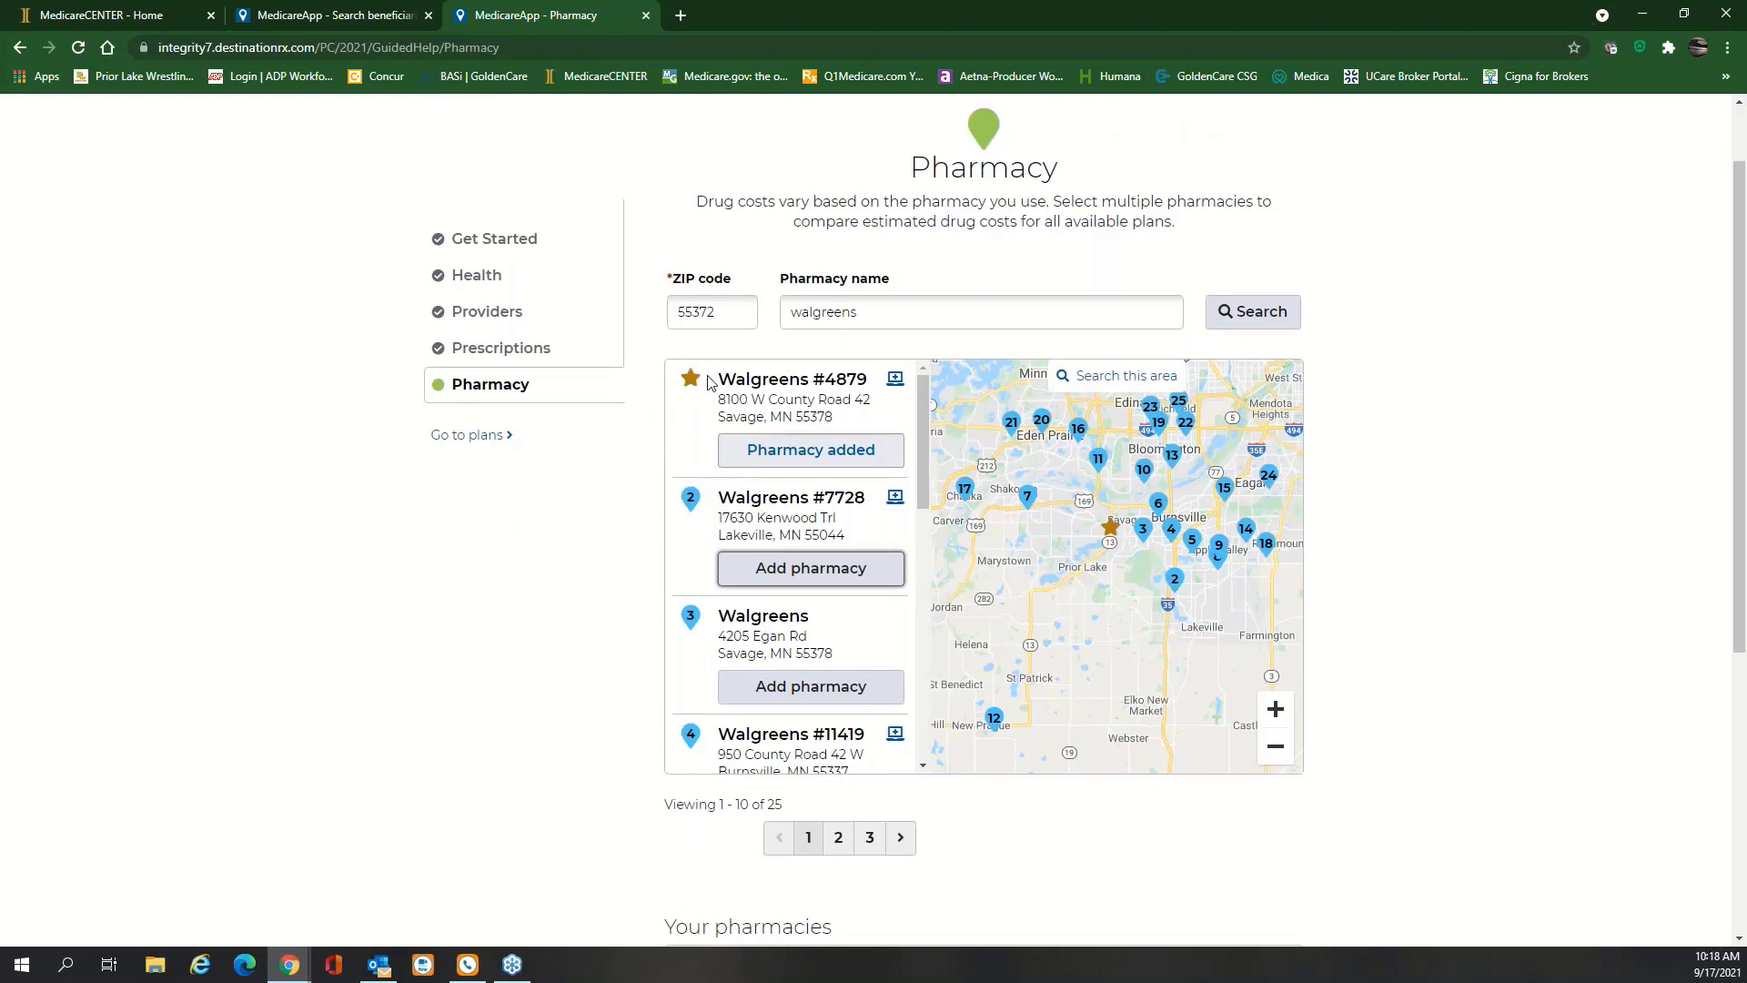
scroll(1471, 643, down, 3)
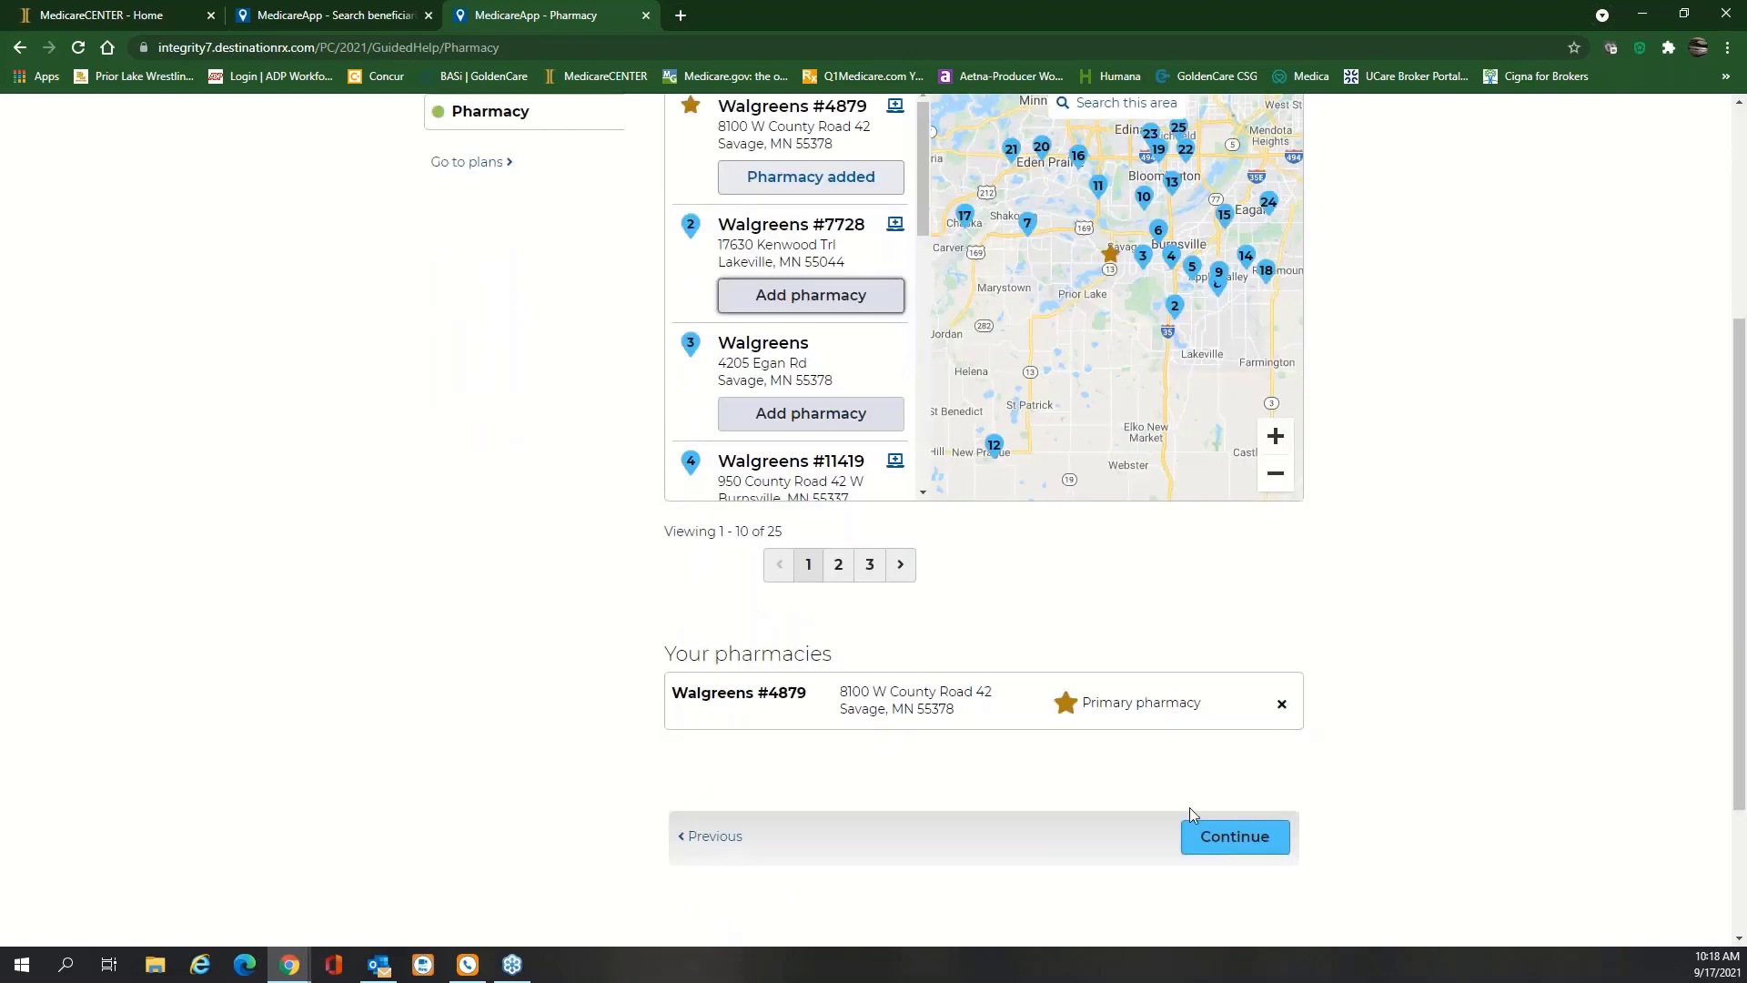
click(1241, 842)
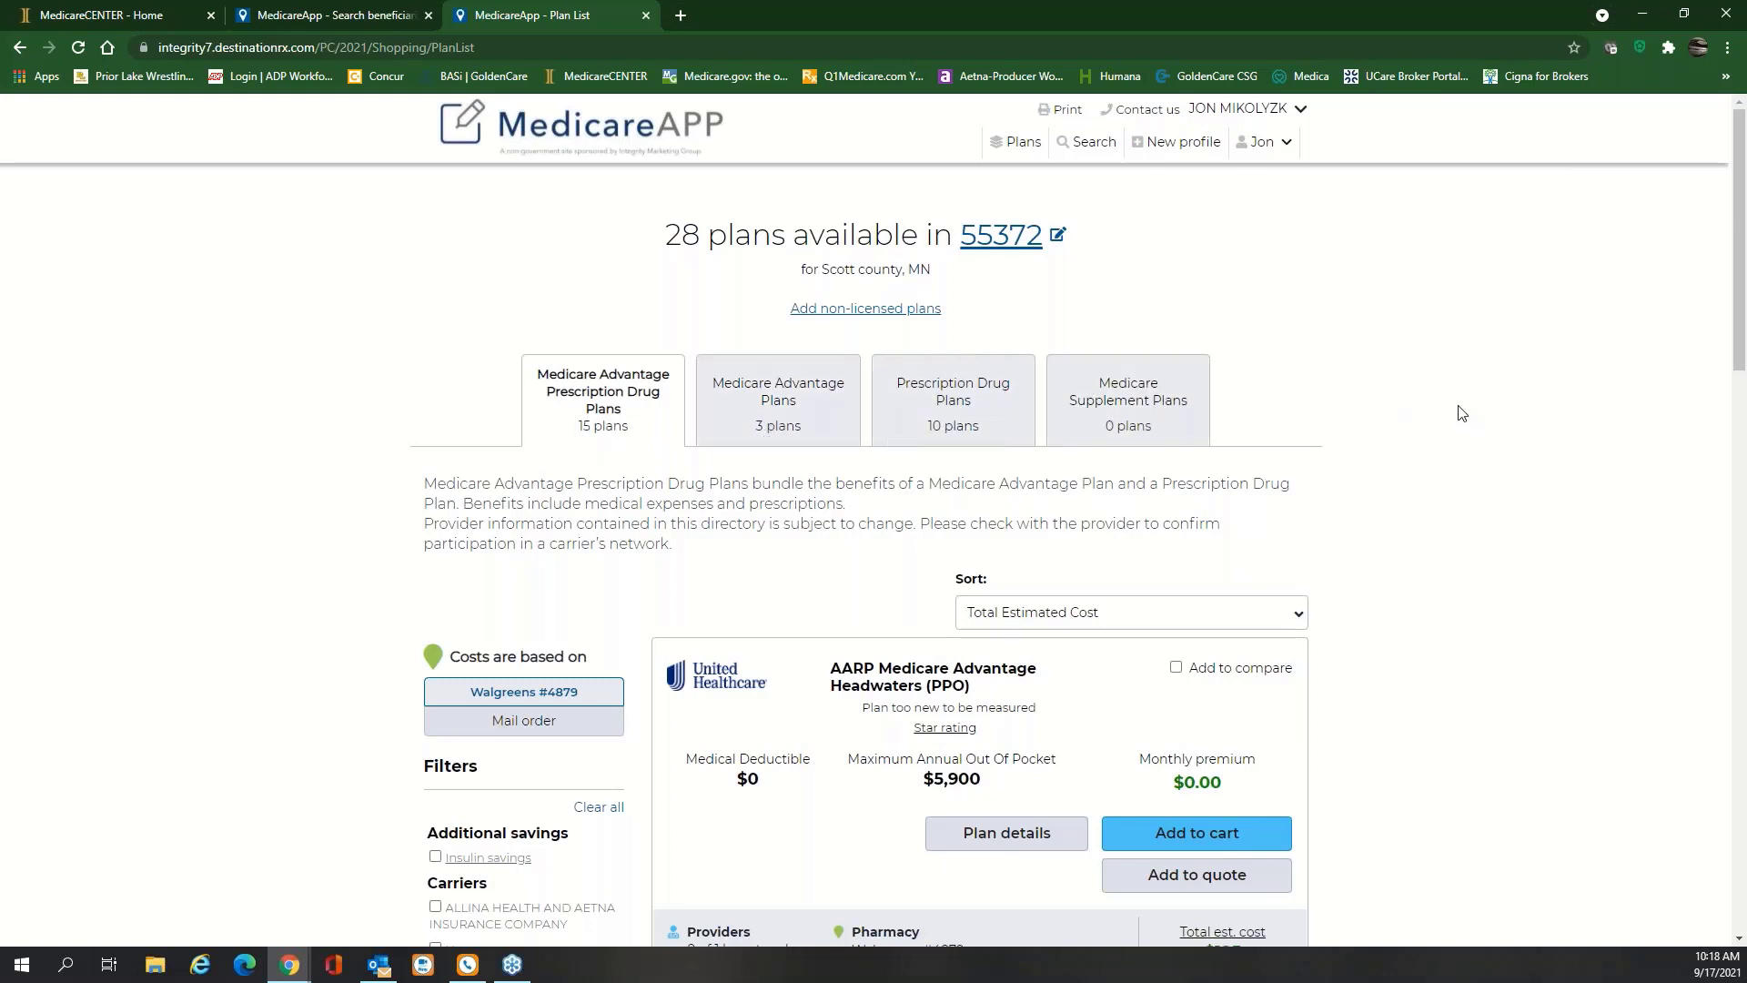
Scroll down and back up through the 28 plans, led by AARP Headwaters (PPO) at $195
scroll(1442, 407, down, 1)
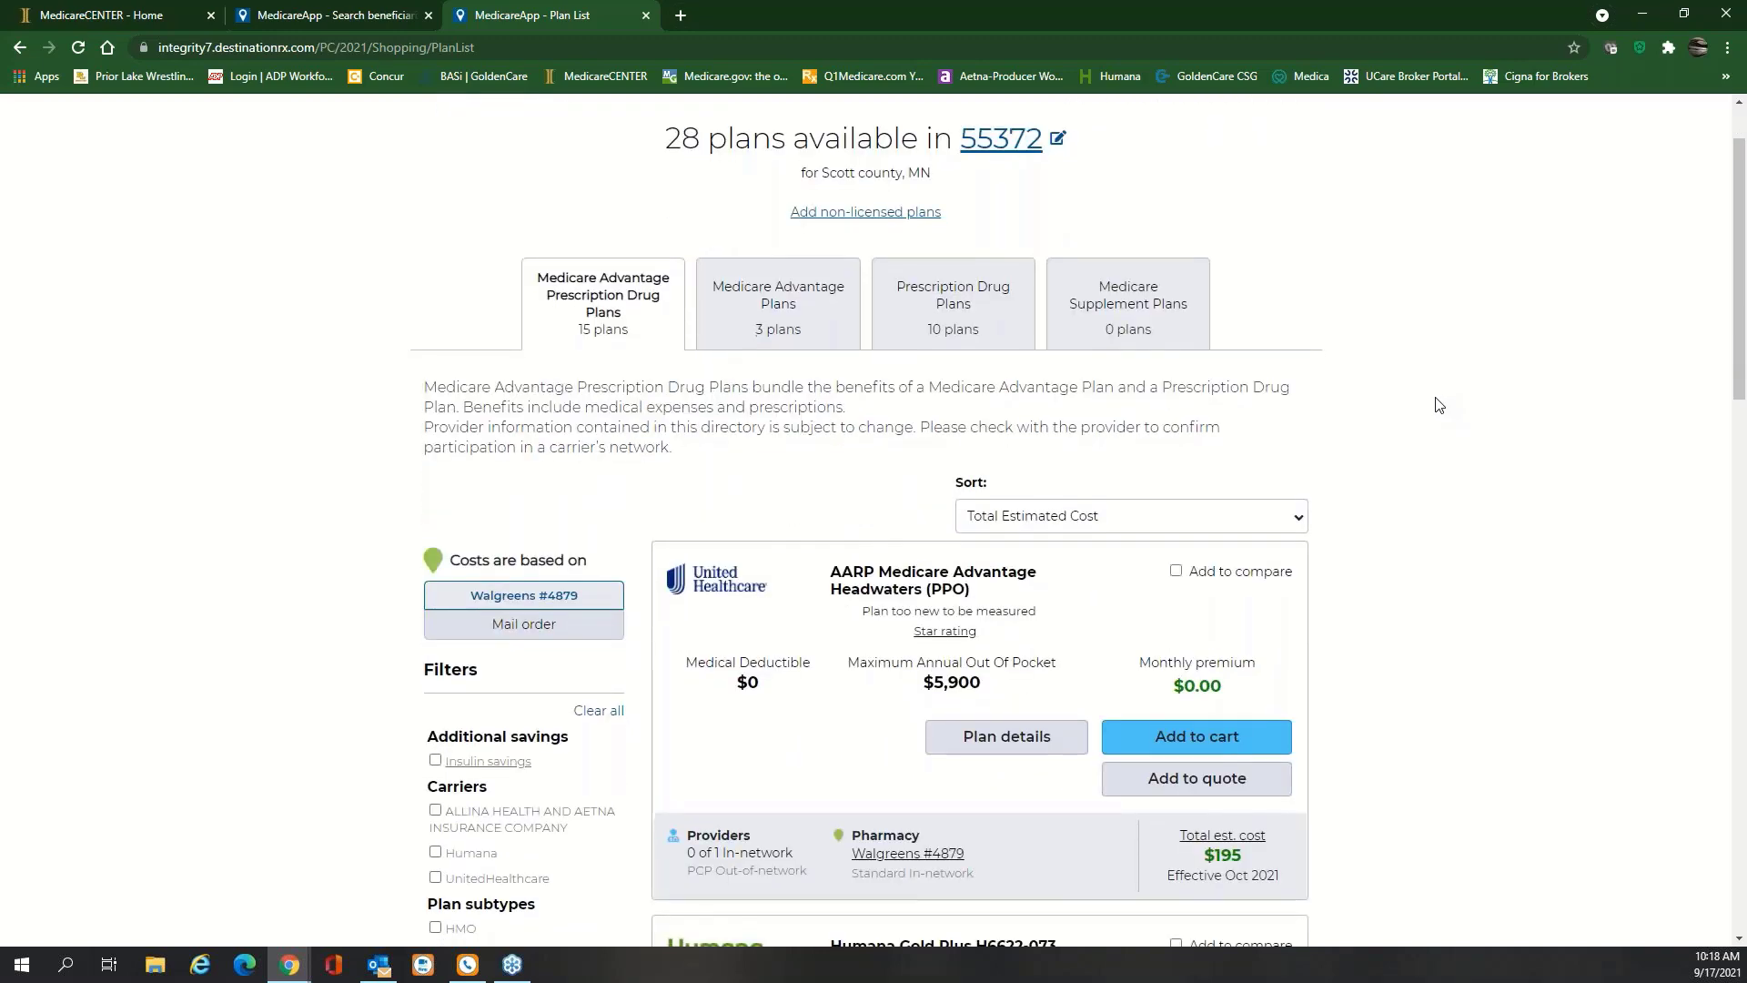
scroll(1445, 414, down, 1)
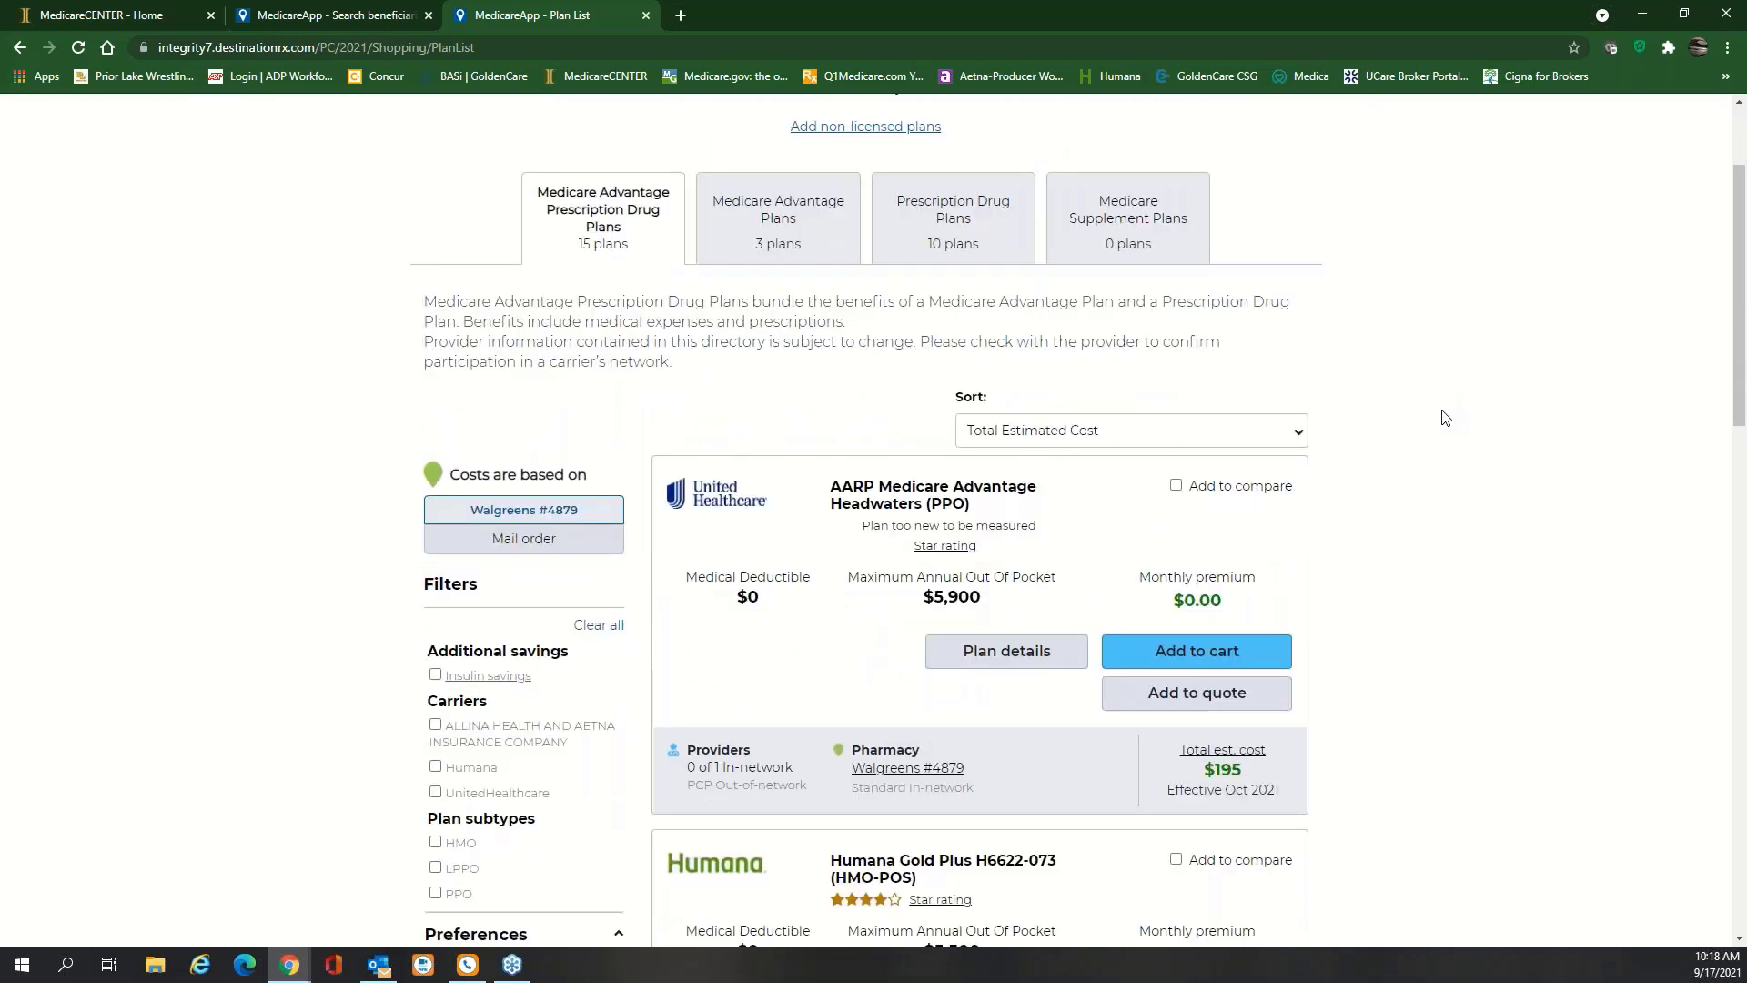
scroll(1445, 418, down, 1)
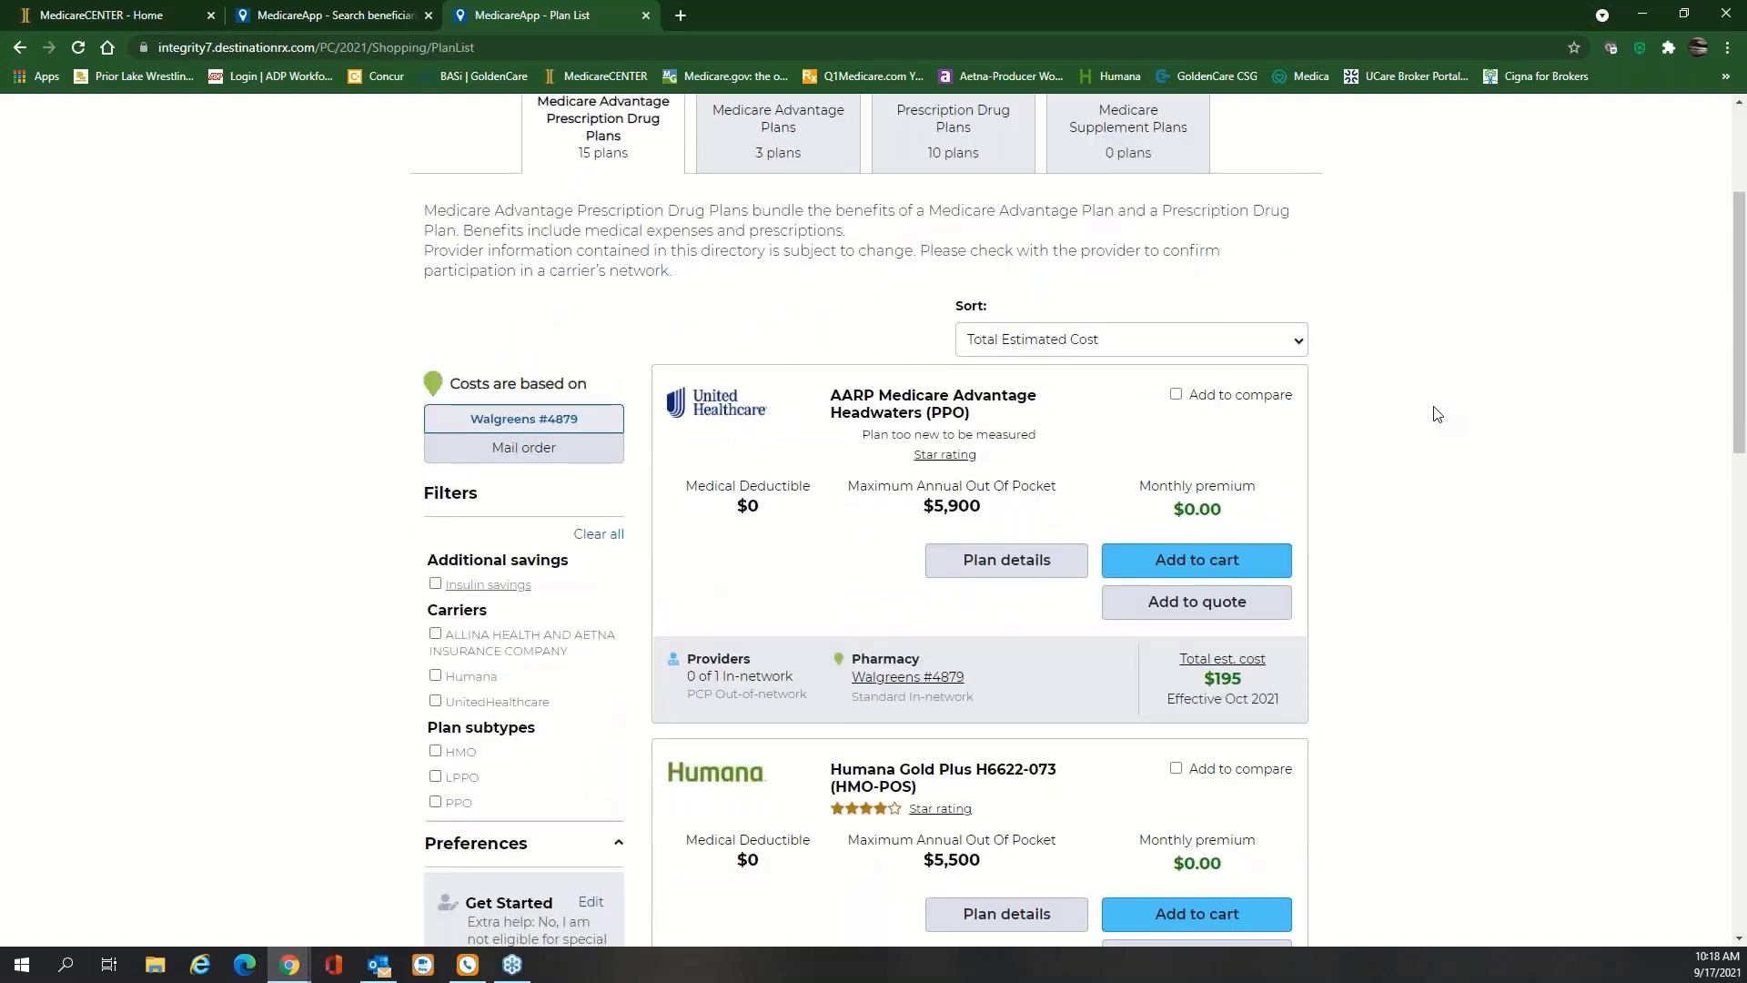
scroll(1437, 414, down, 7)
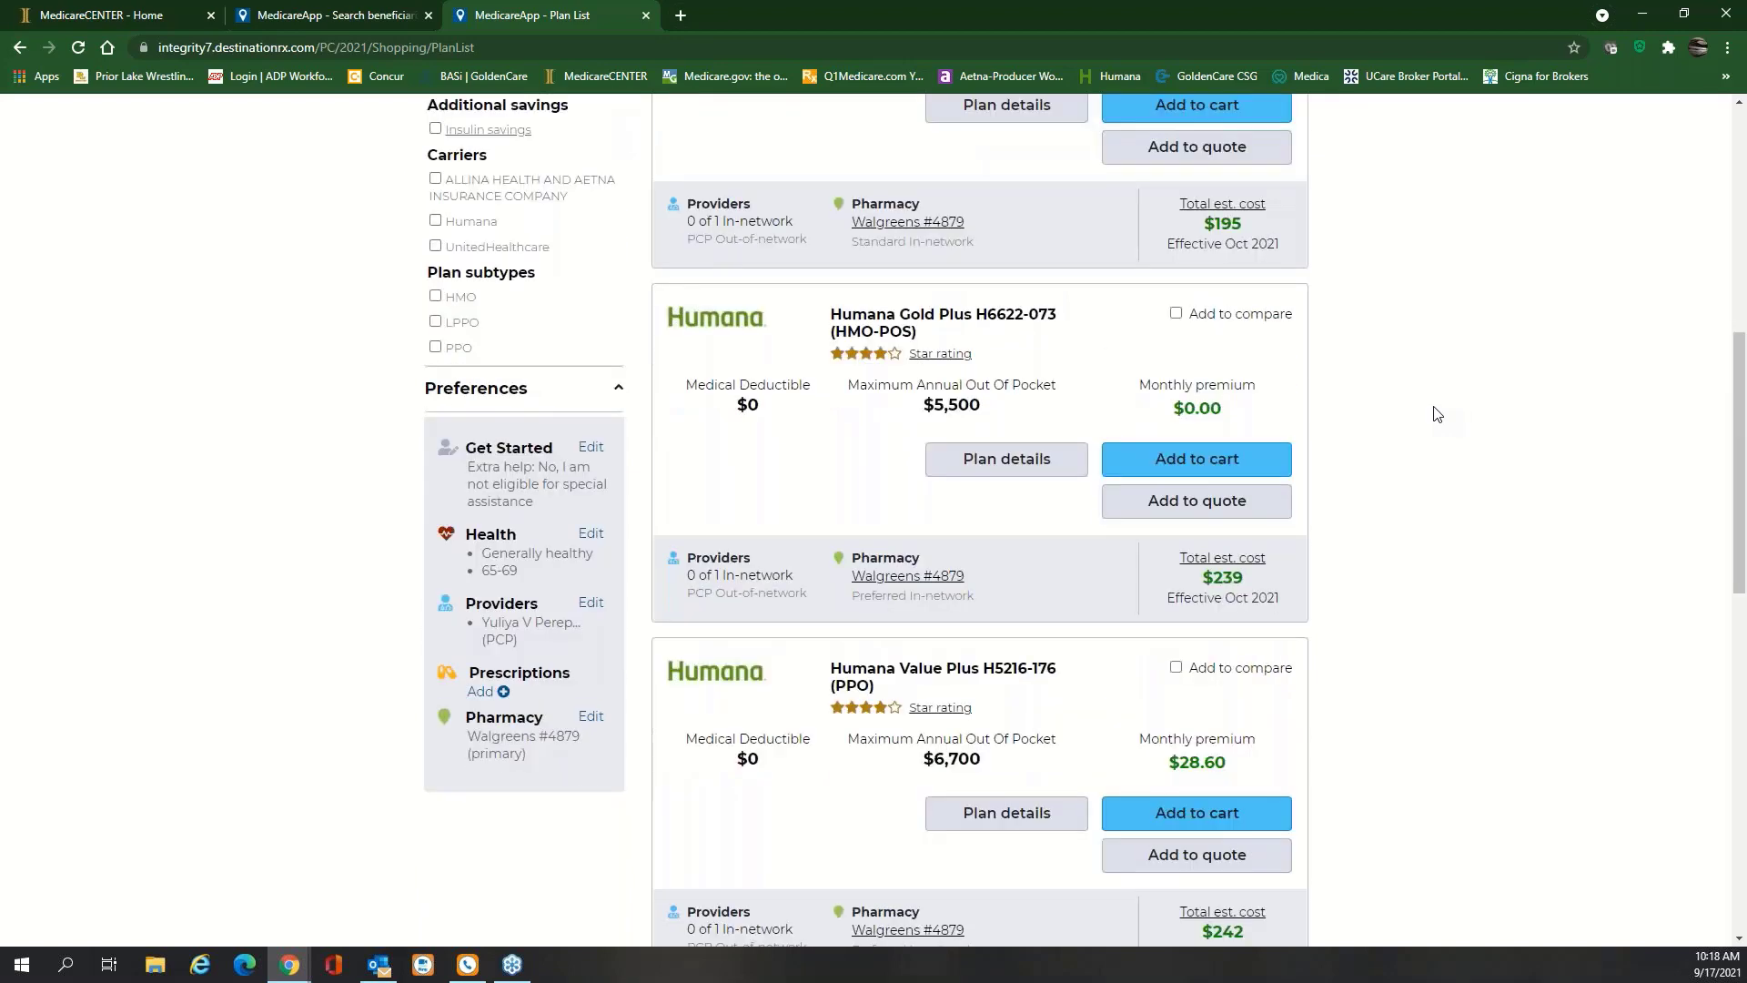
scroll(1437, 414, down, 4)
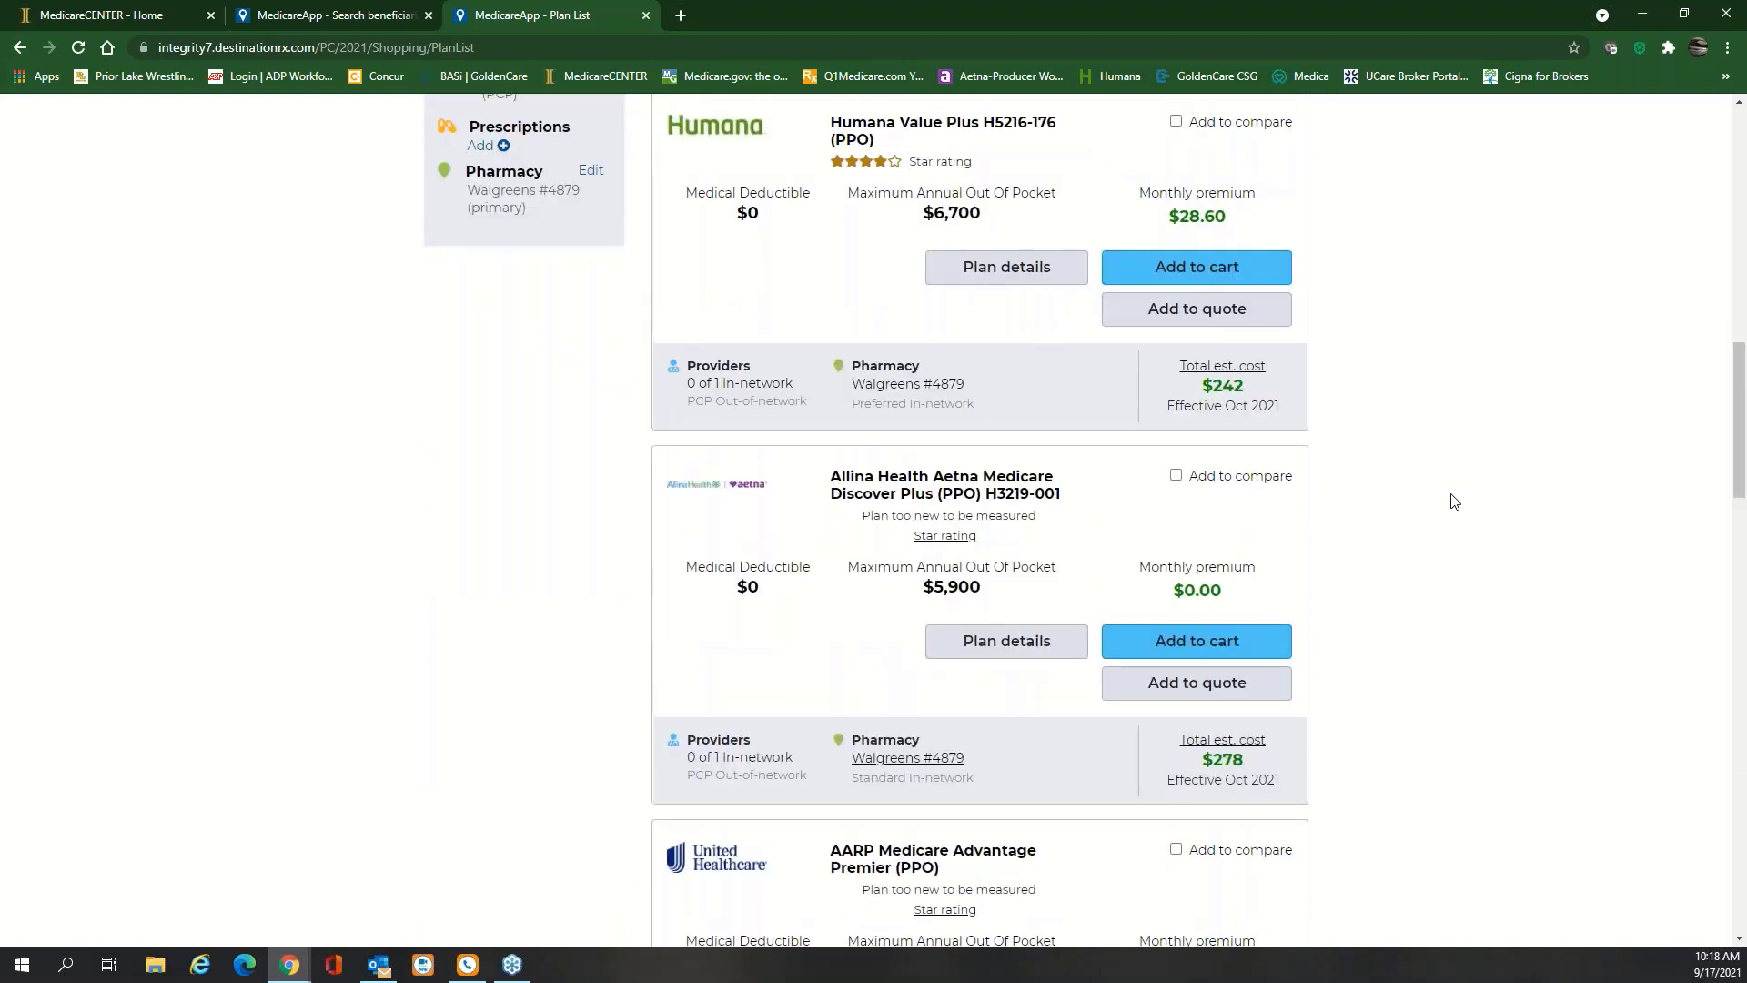
scroll(500, 297, up, 3)
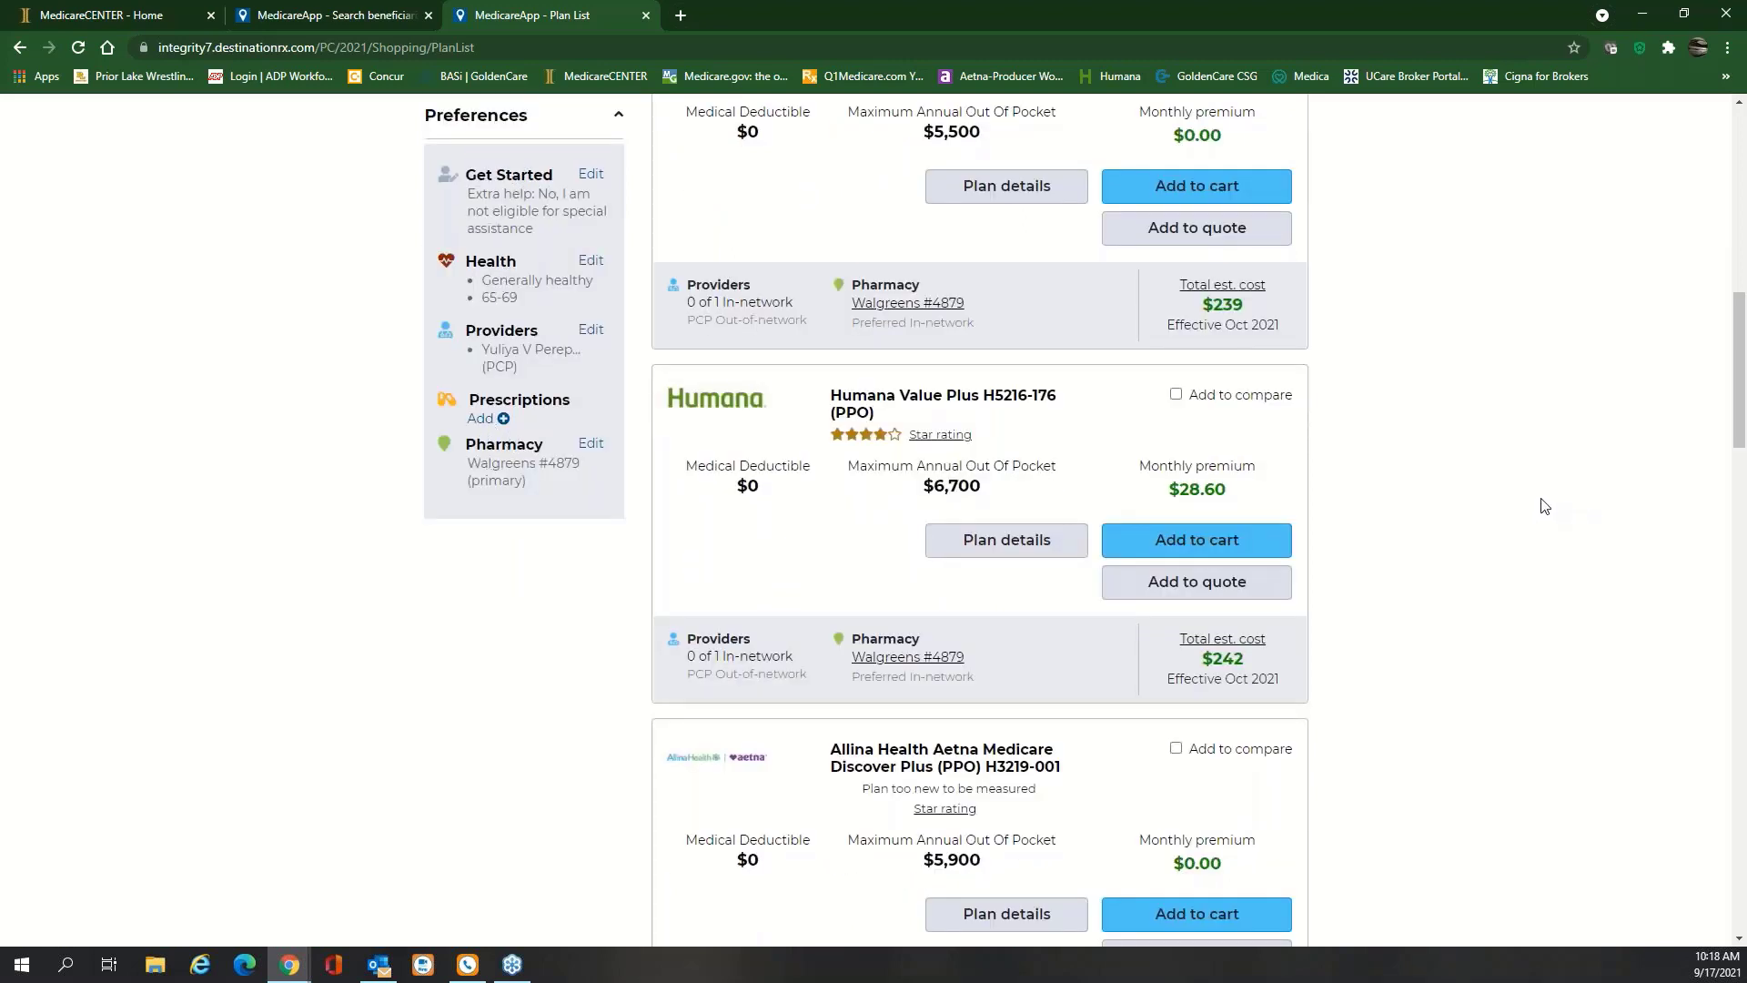
scroll(1538, 503, up, 3)
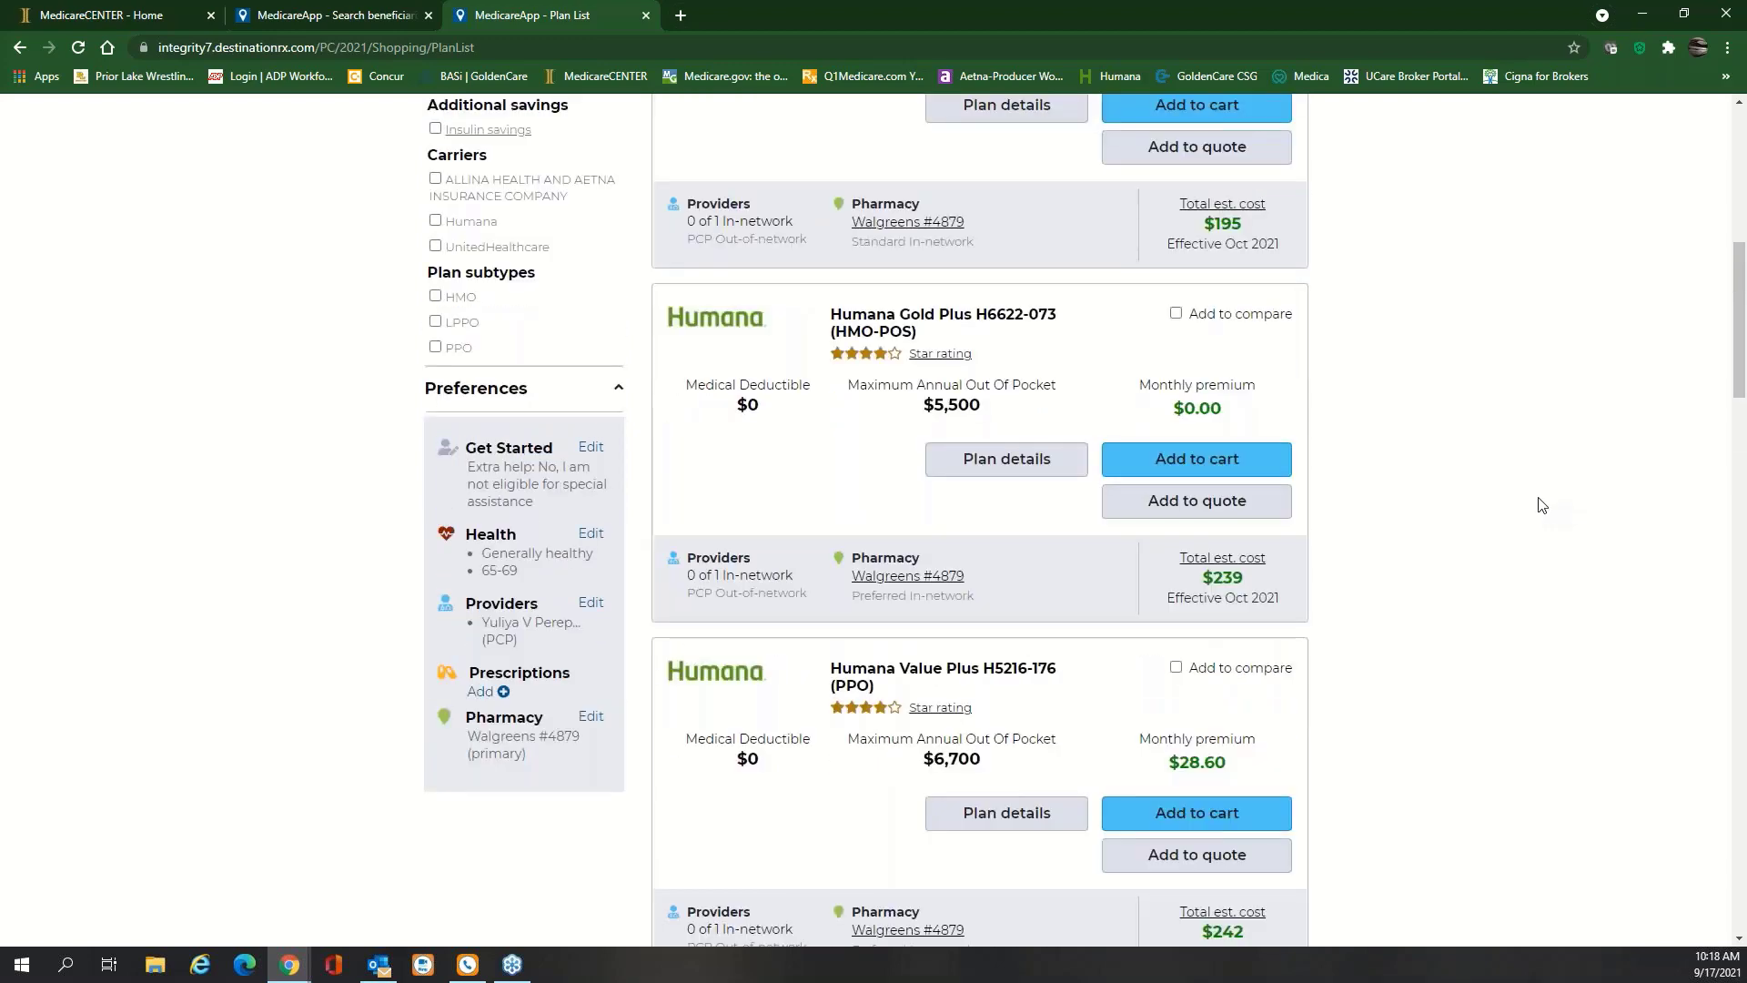
scroll(1451, 576, up, 3)
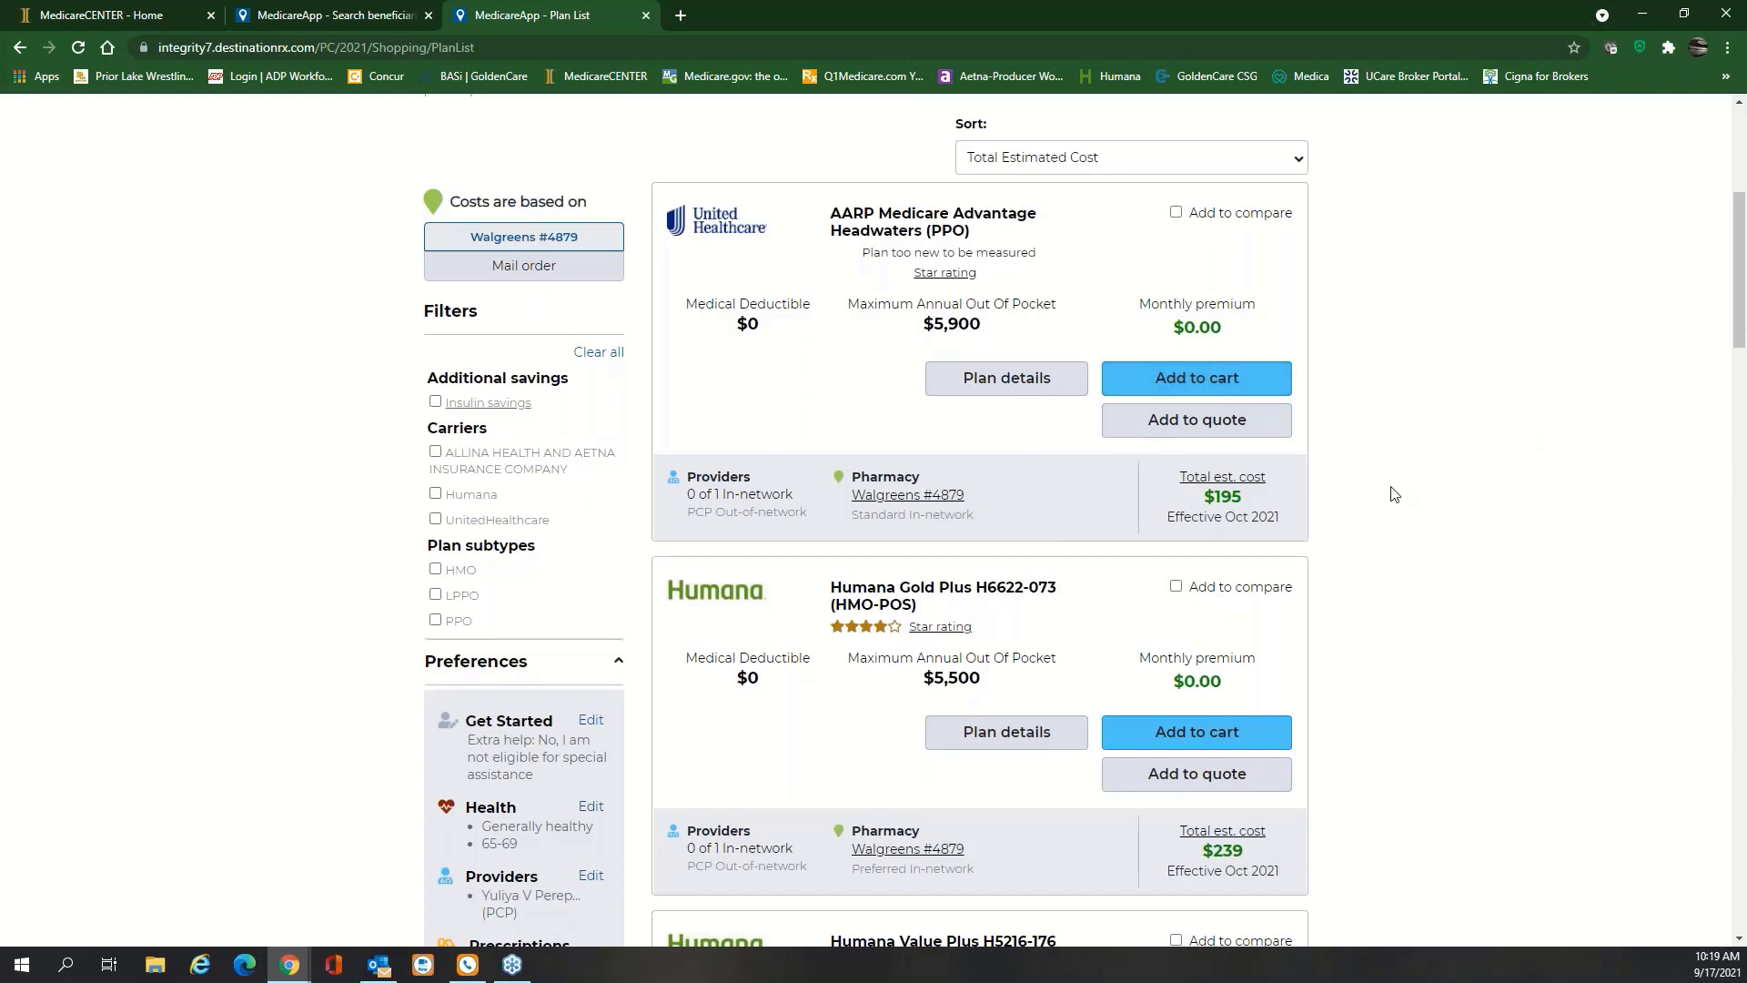
Add the AARP Headwaters, Humana Gold Plus and Allina Health Aetna plans to the quote and choose Send quote
click(1204, 427)
click(1265, 858)
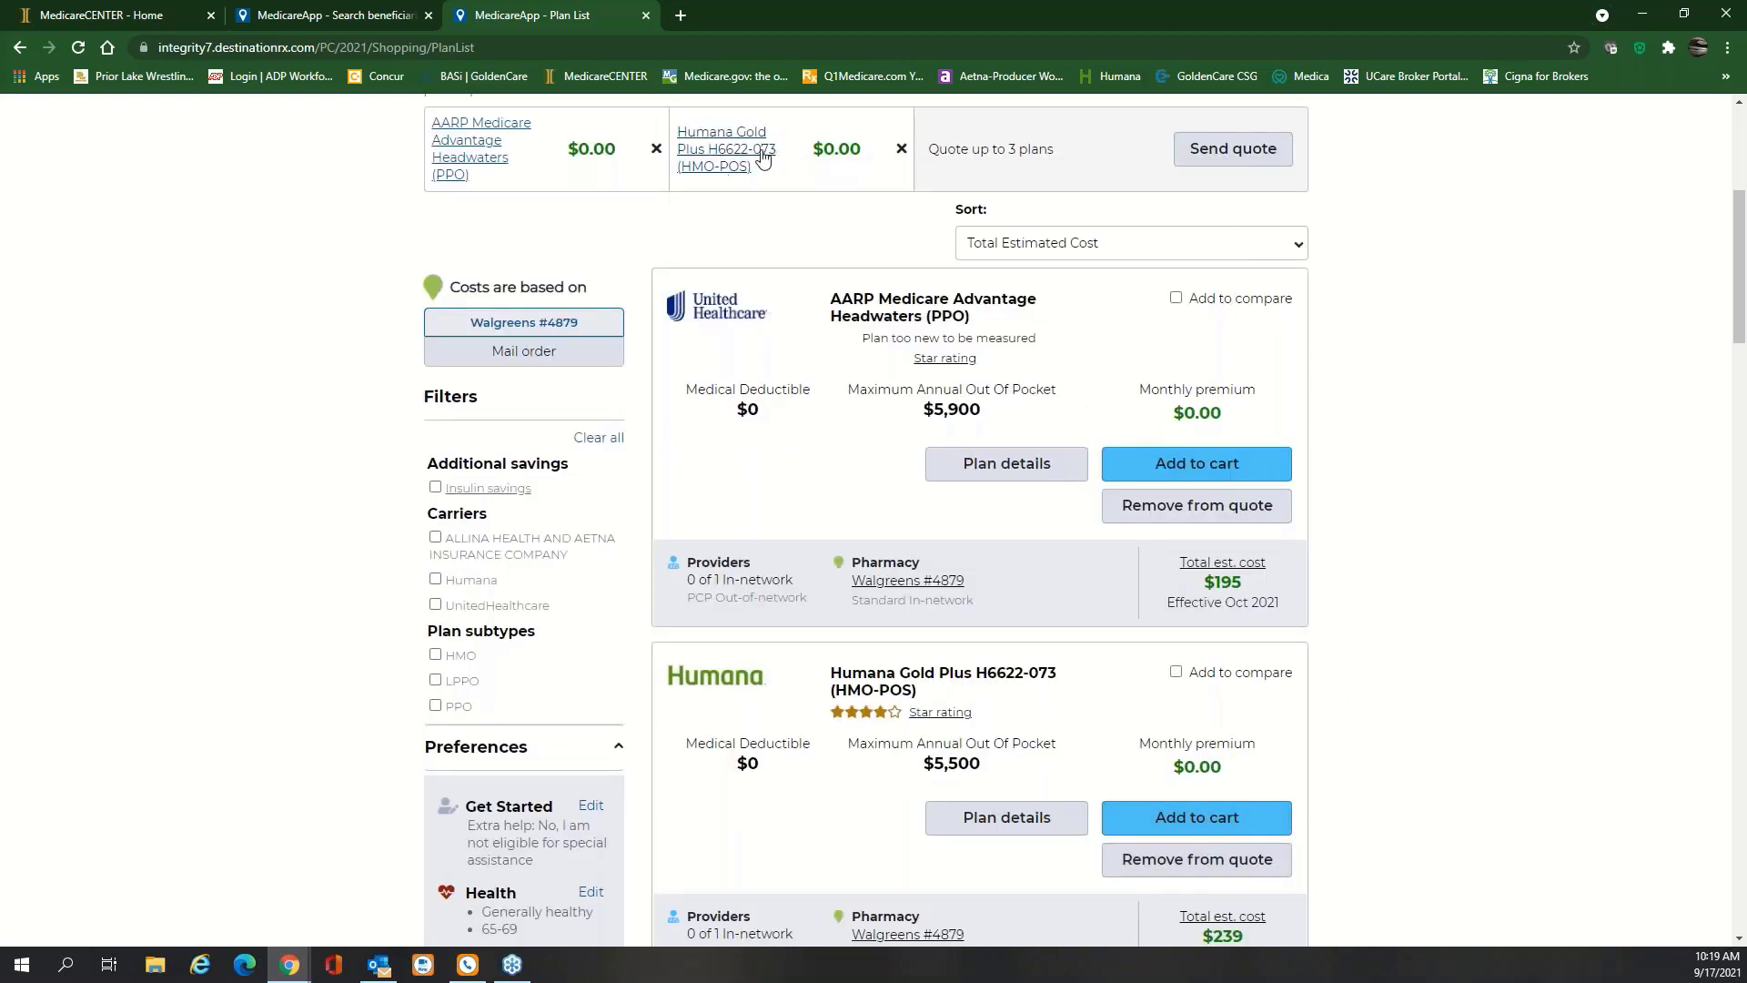
scroll(1429, 324, down, 4)
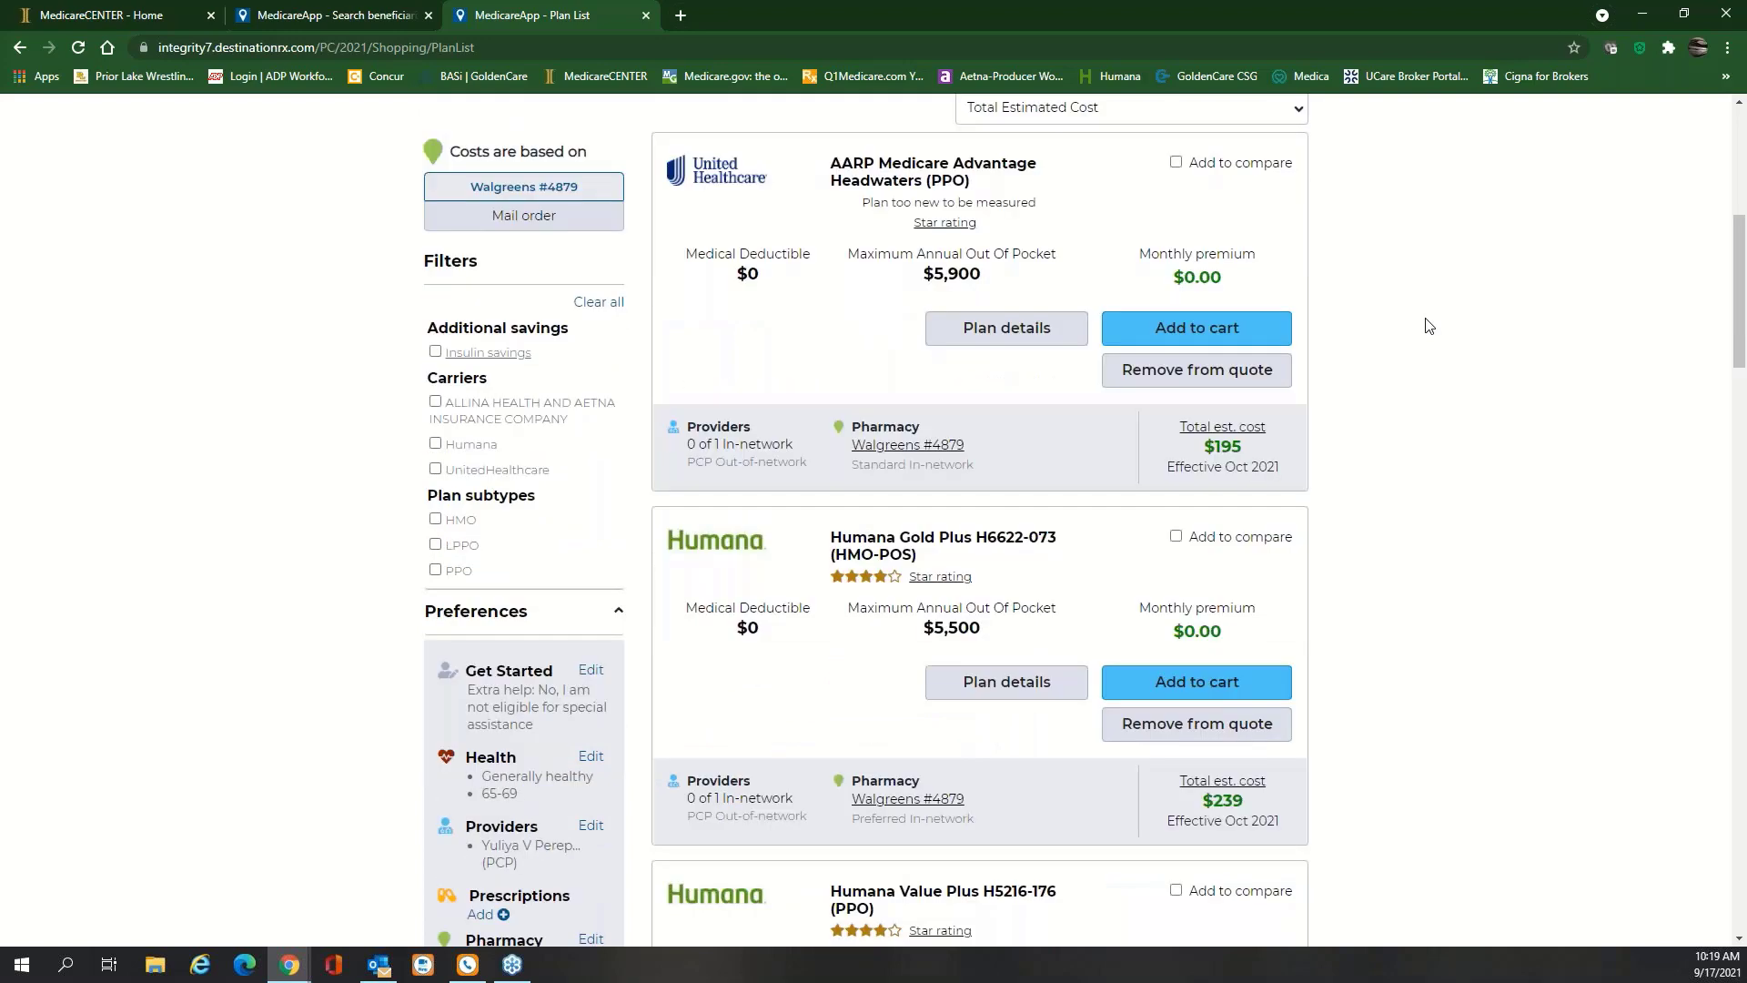
scroll(1430, 325, down, 6)
click(1269, 677)
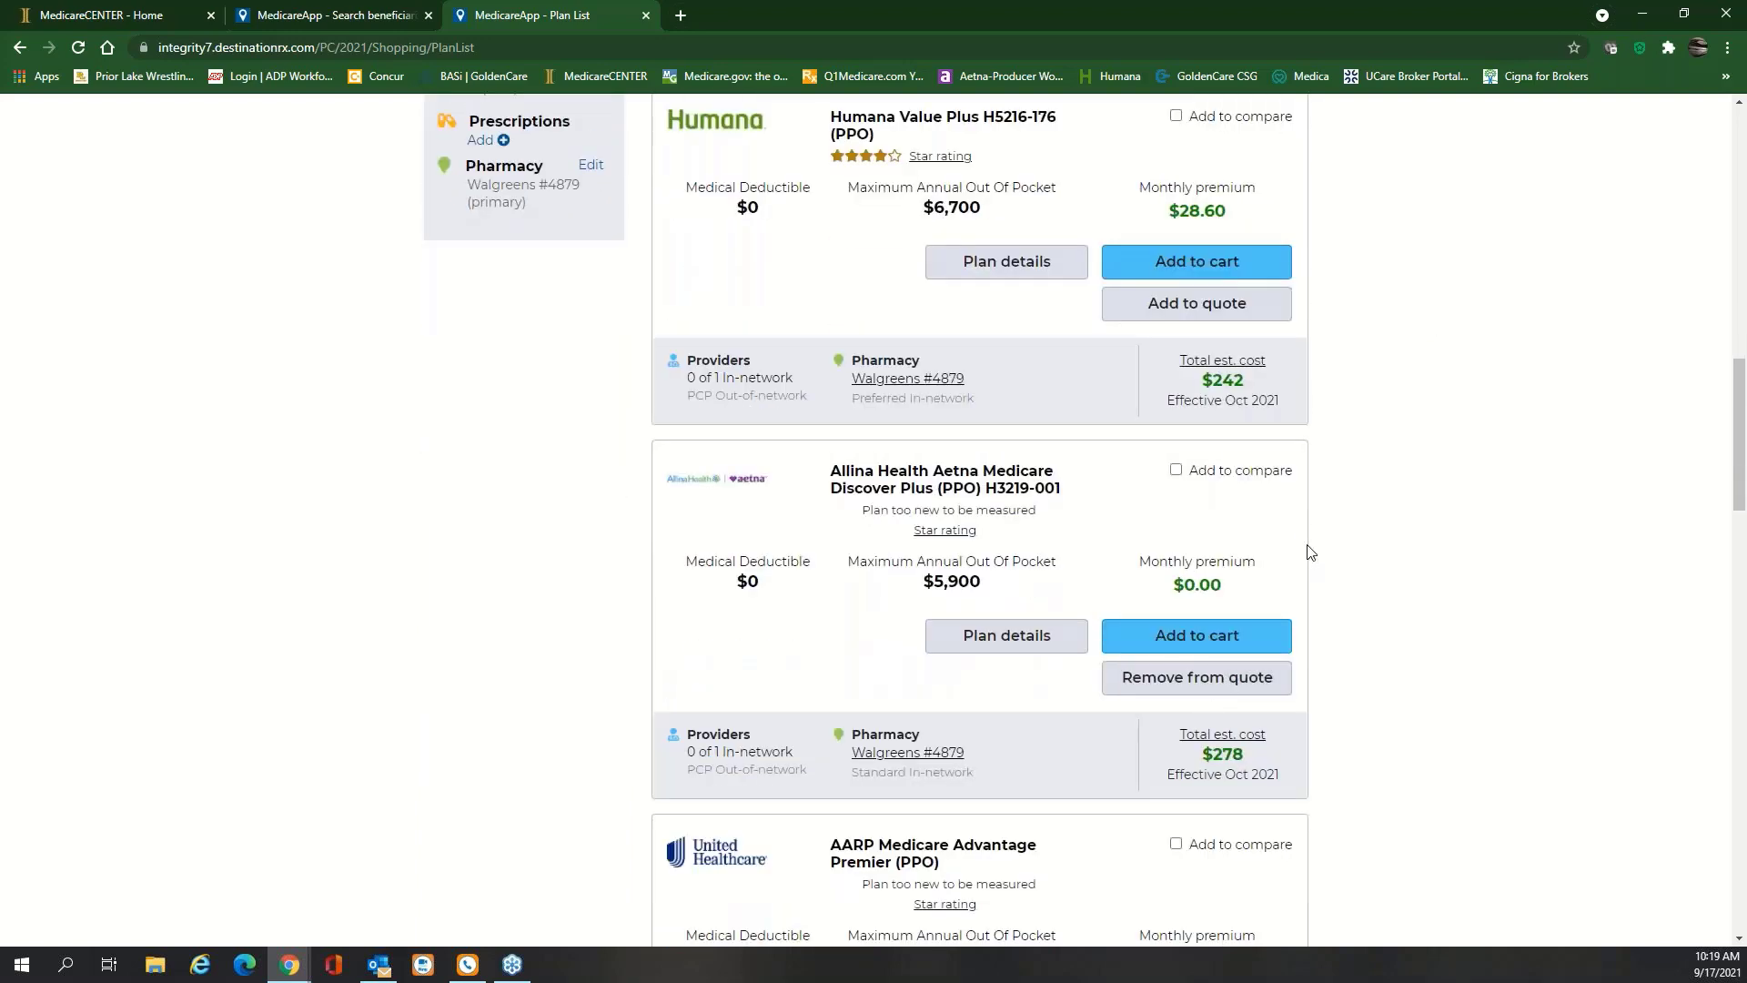
scroll(1412, 523, up, 12)
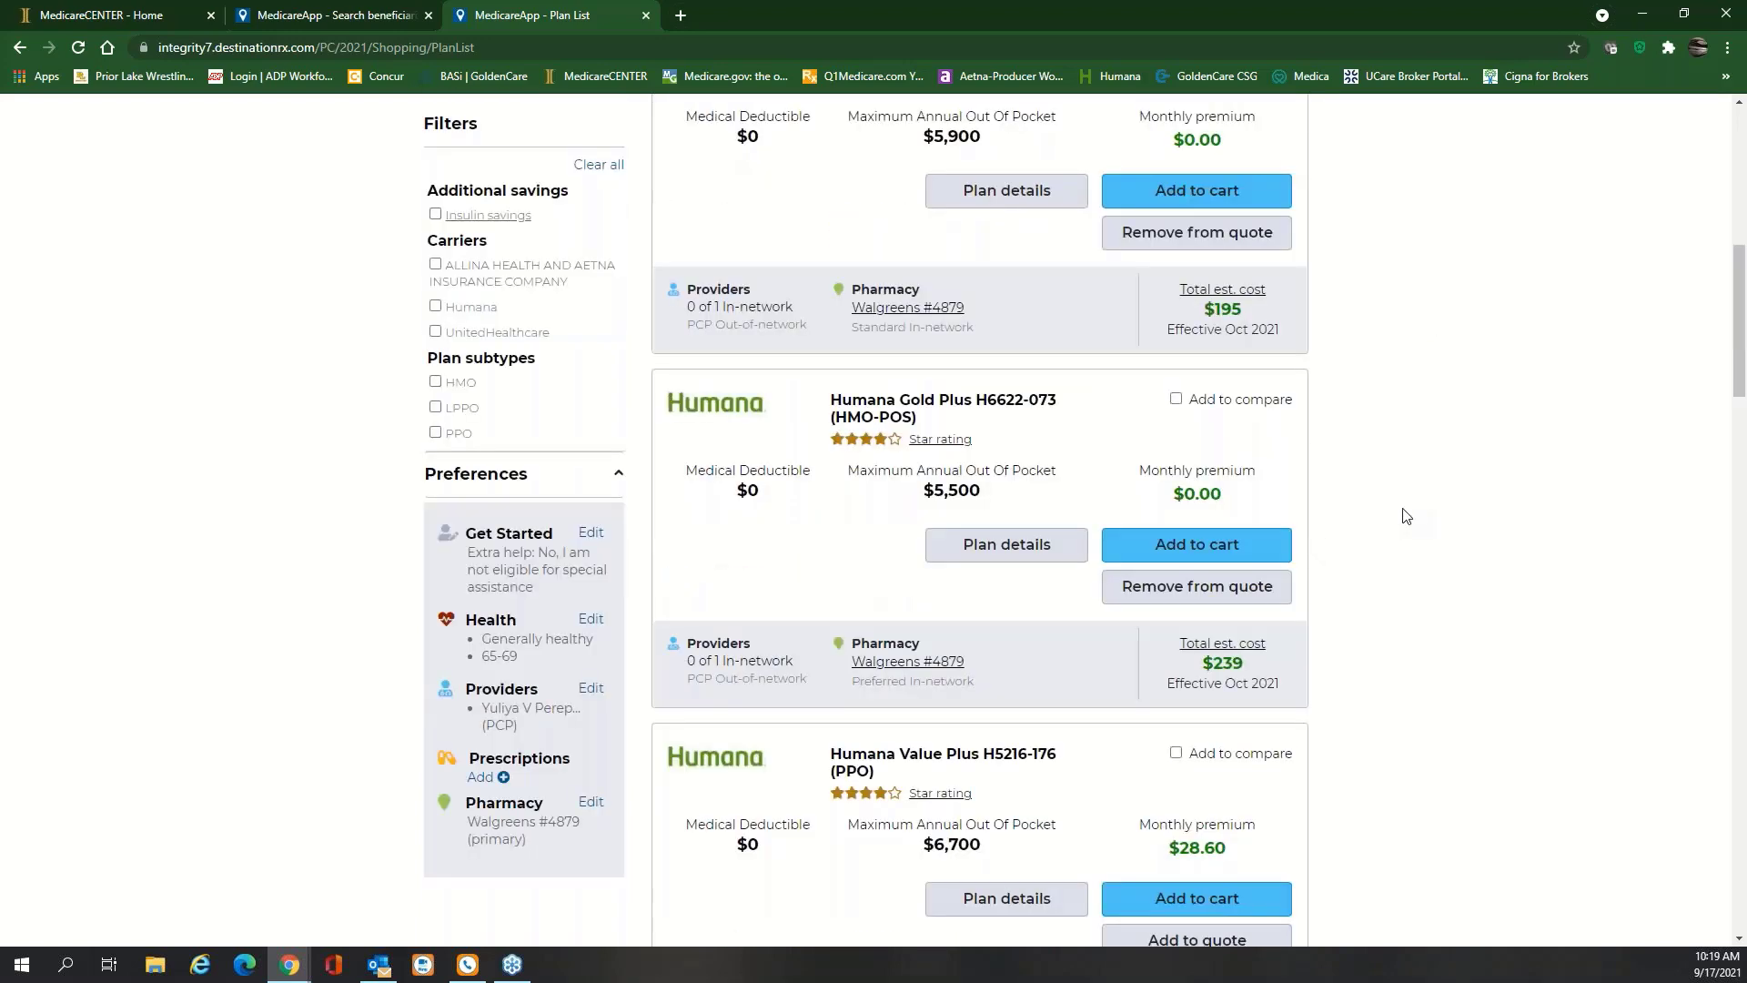
scroll(1406, 514, up, 1)
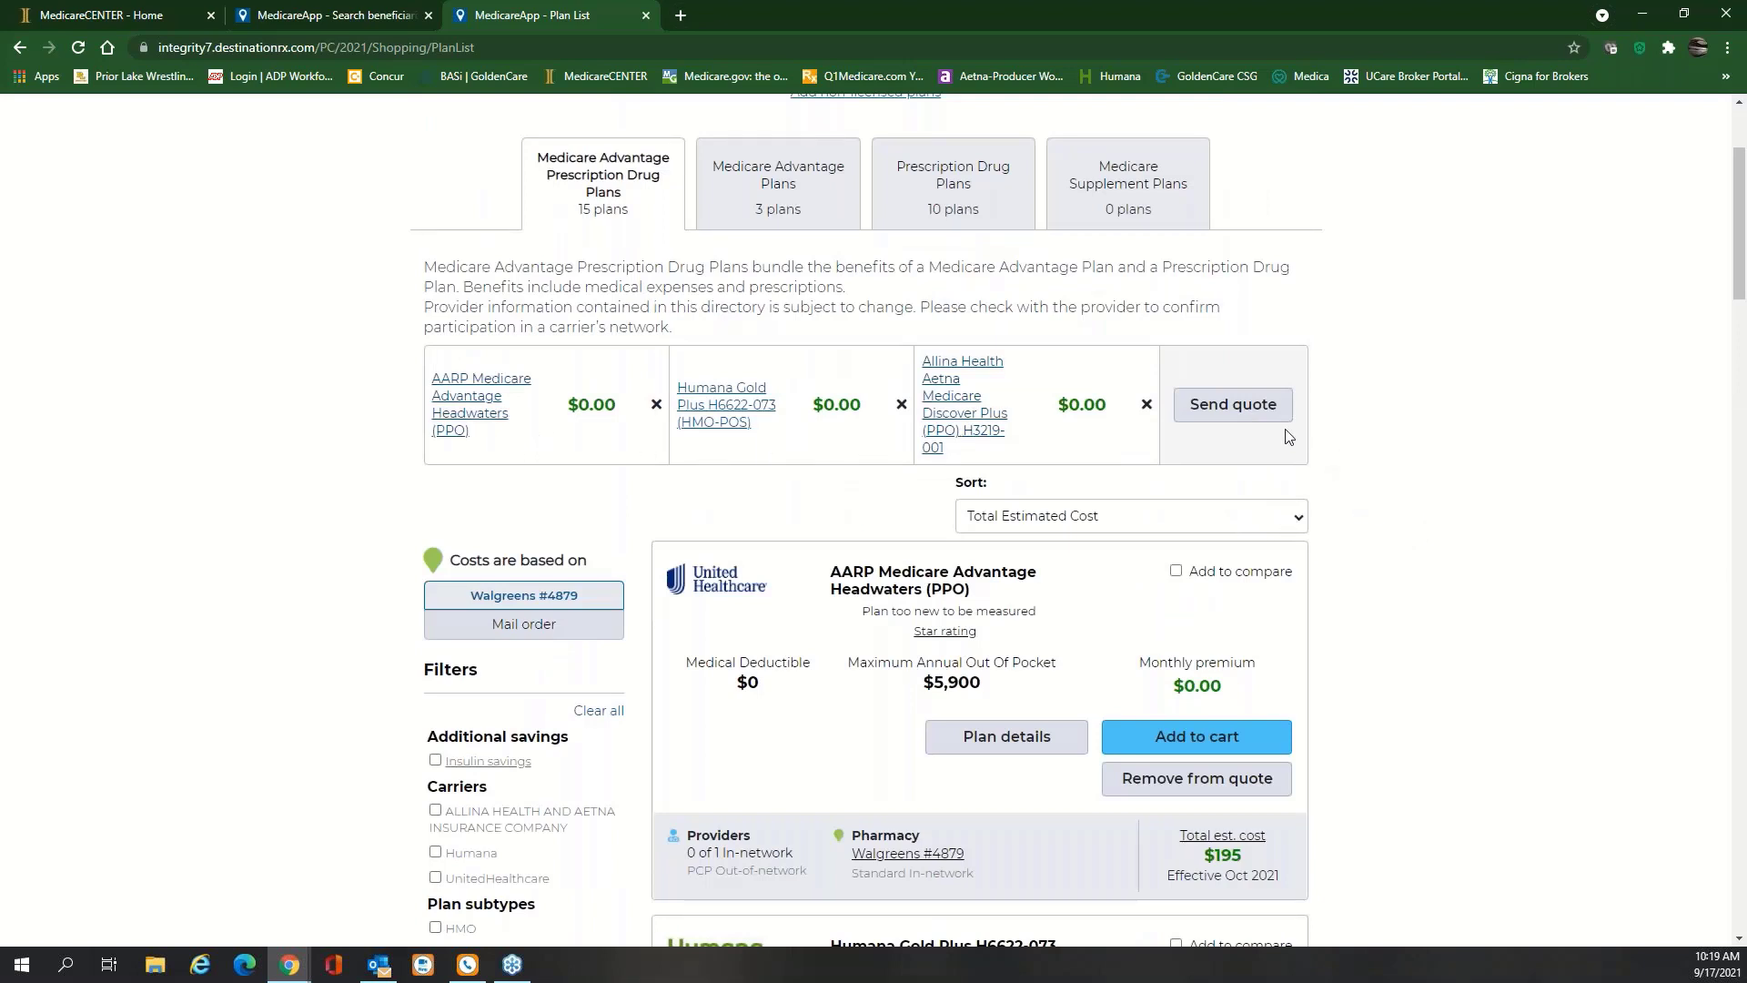
click(1243, 411)
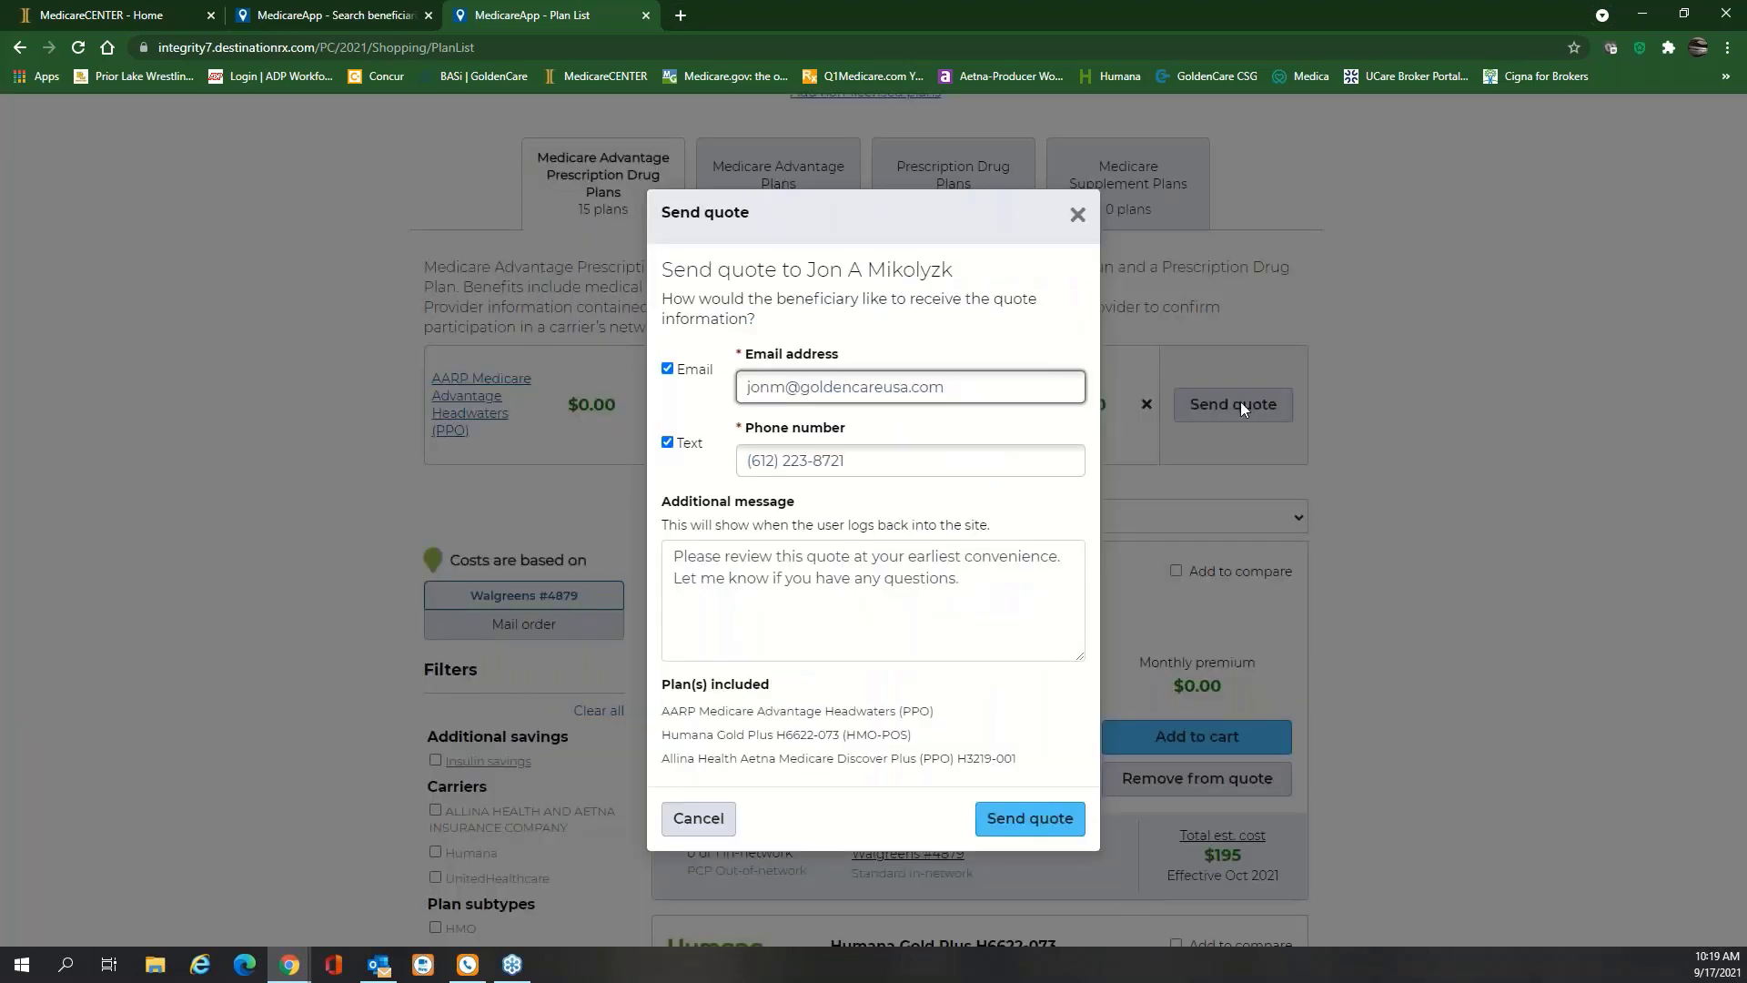
Send the quote by text message only, copy the authorization code, and close the confirmation
click(668, 371)
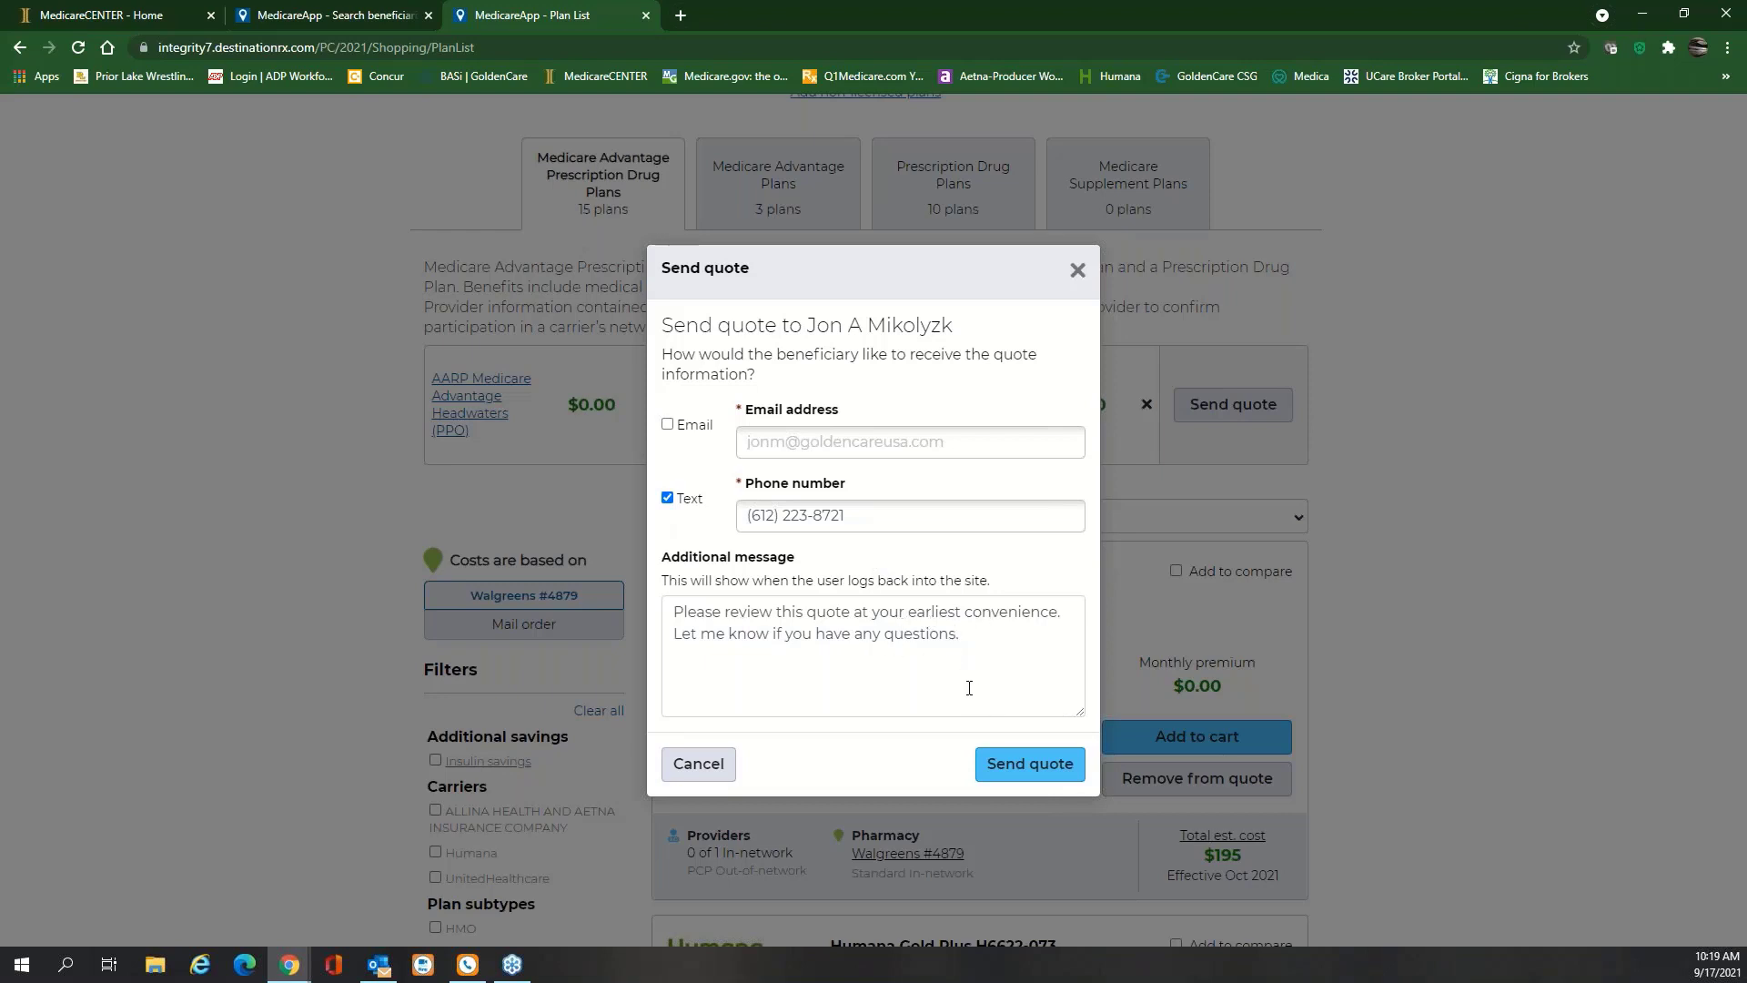
click(1020, 771)
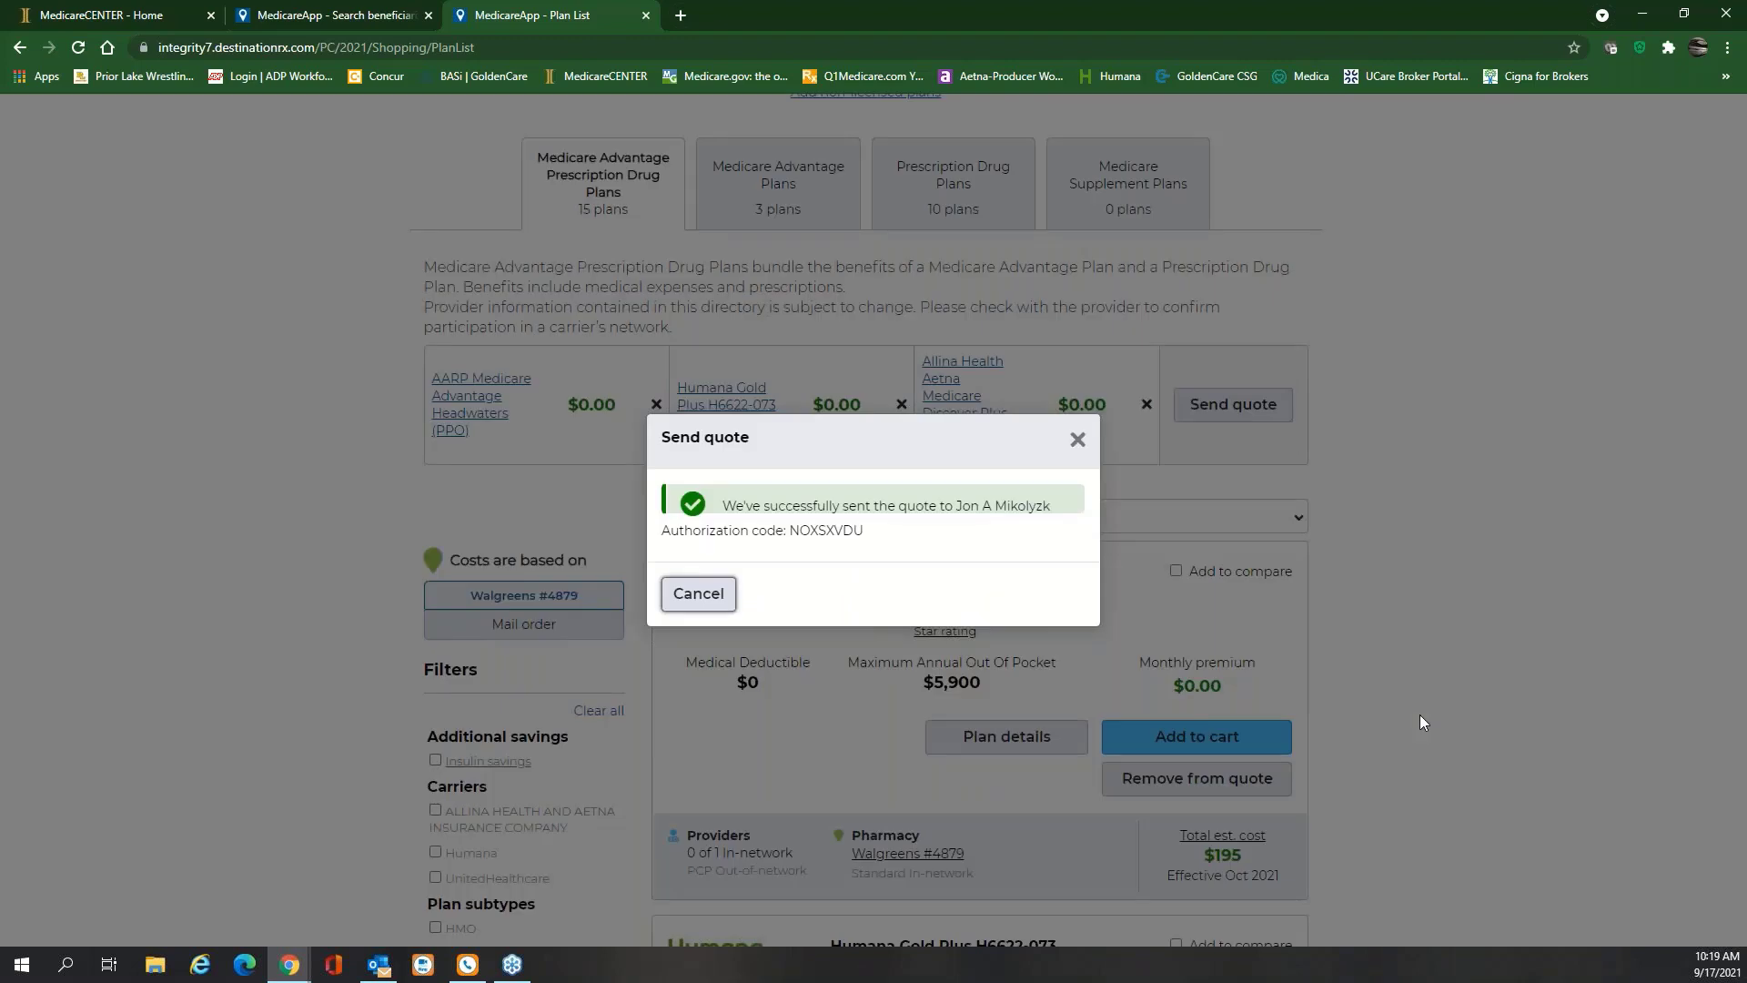
double_click(861, 531)
key(ctrl+c)
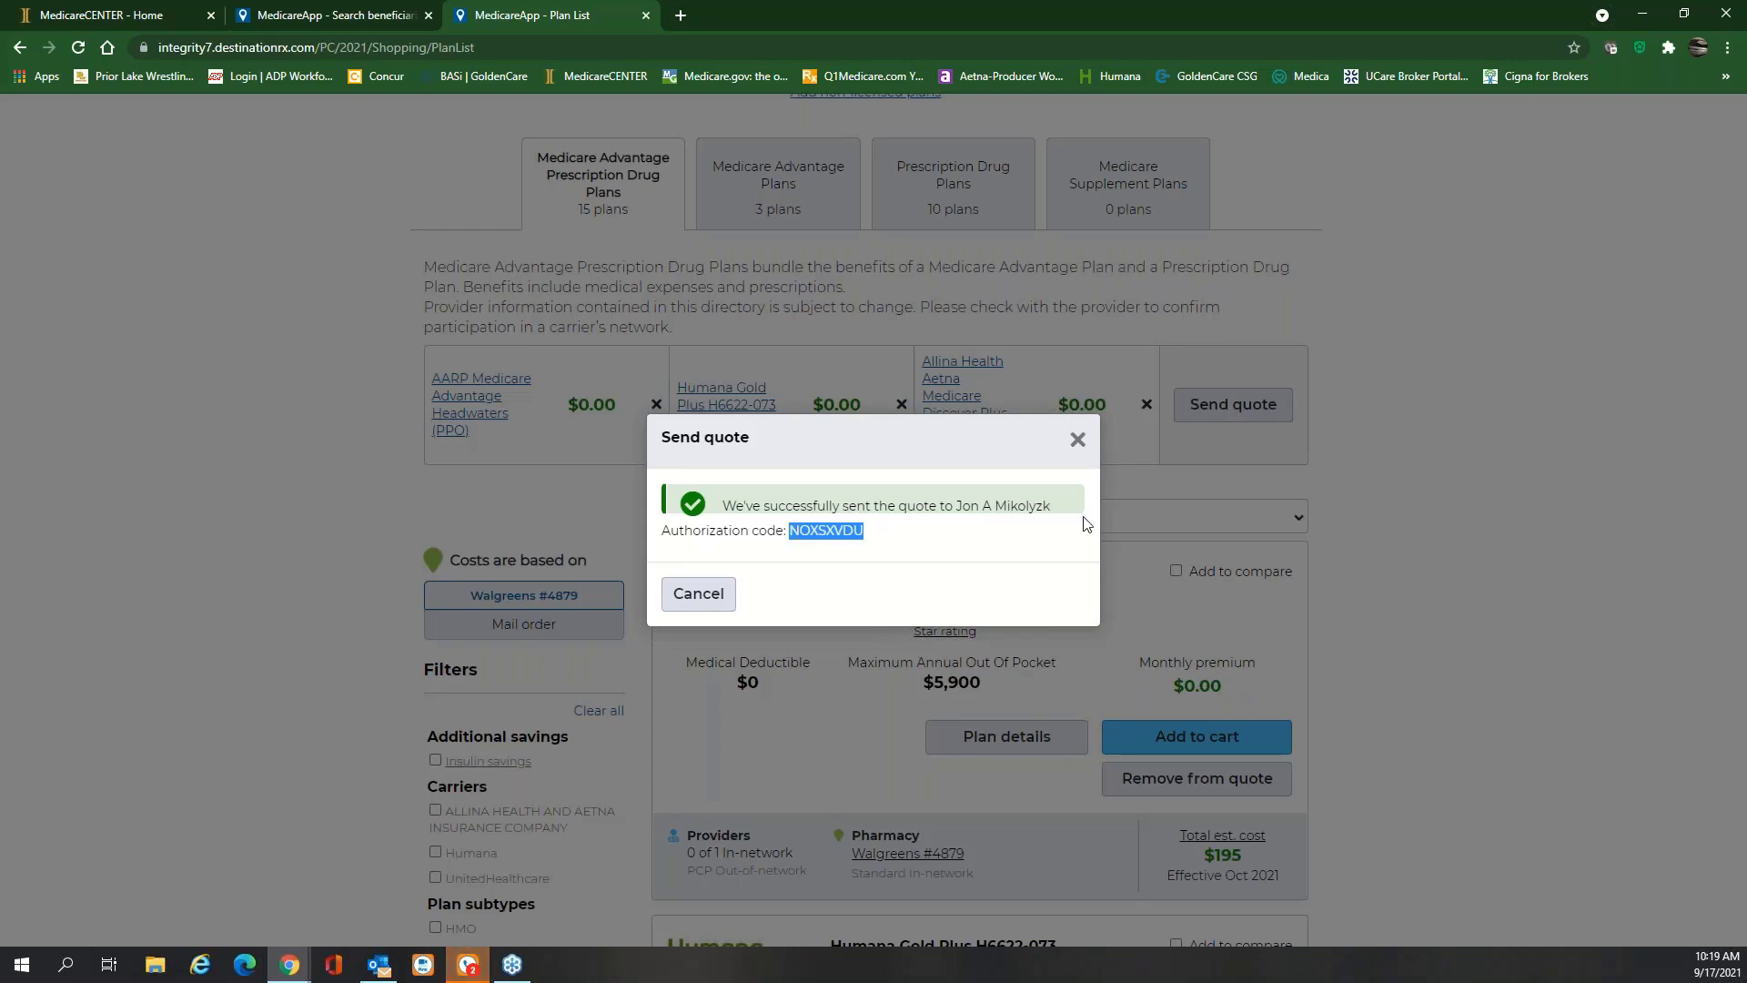
click(1077, 440)
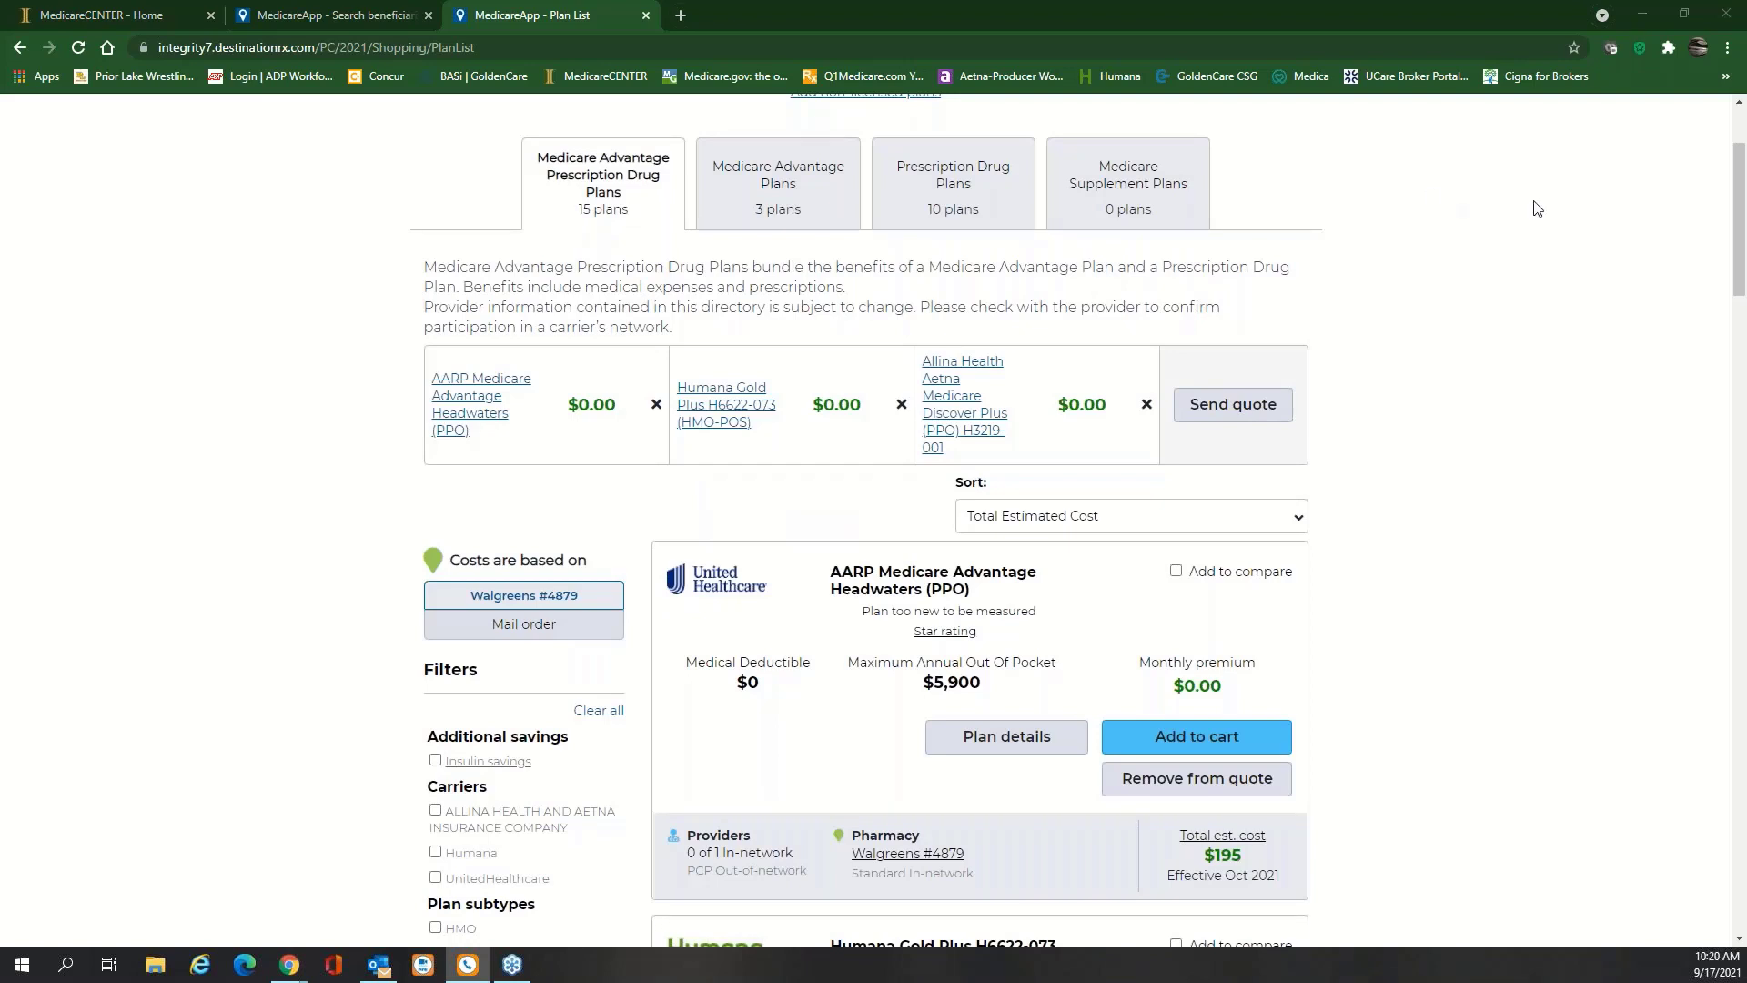
Center RingCentral Phone and follow the 'View your quote' link in the latest text
click(1640, 47)
drag(1652, 186, 1024, 181)
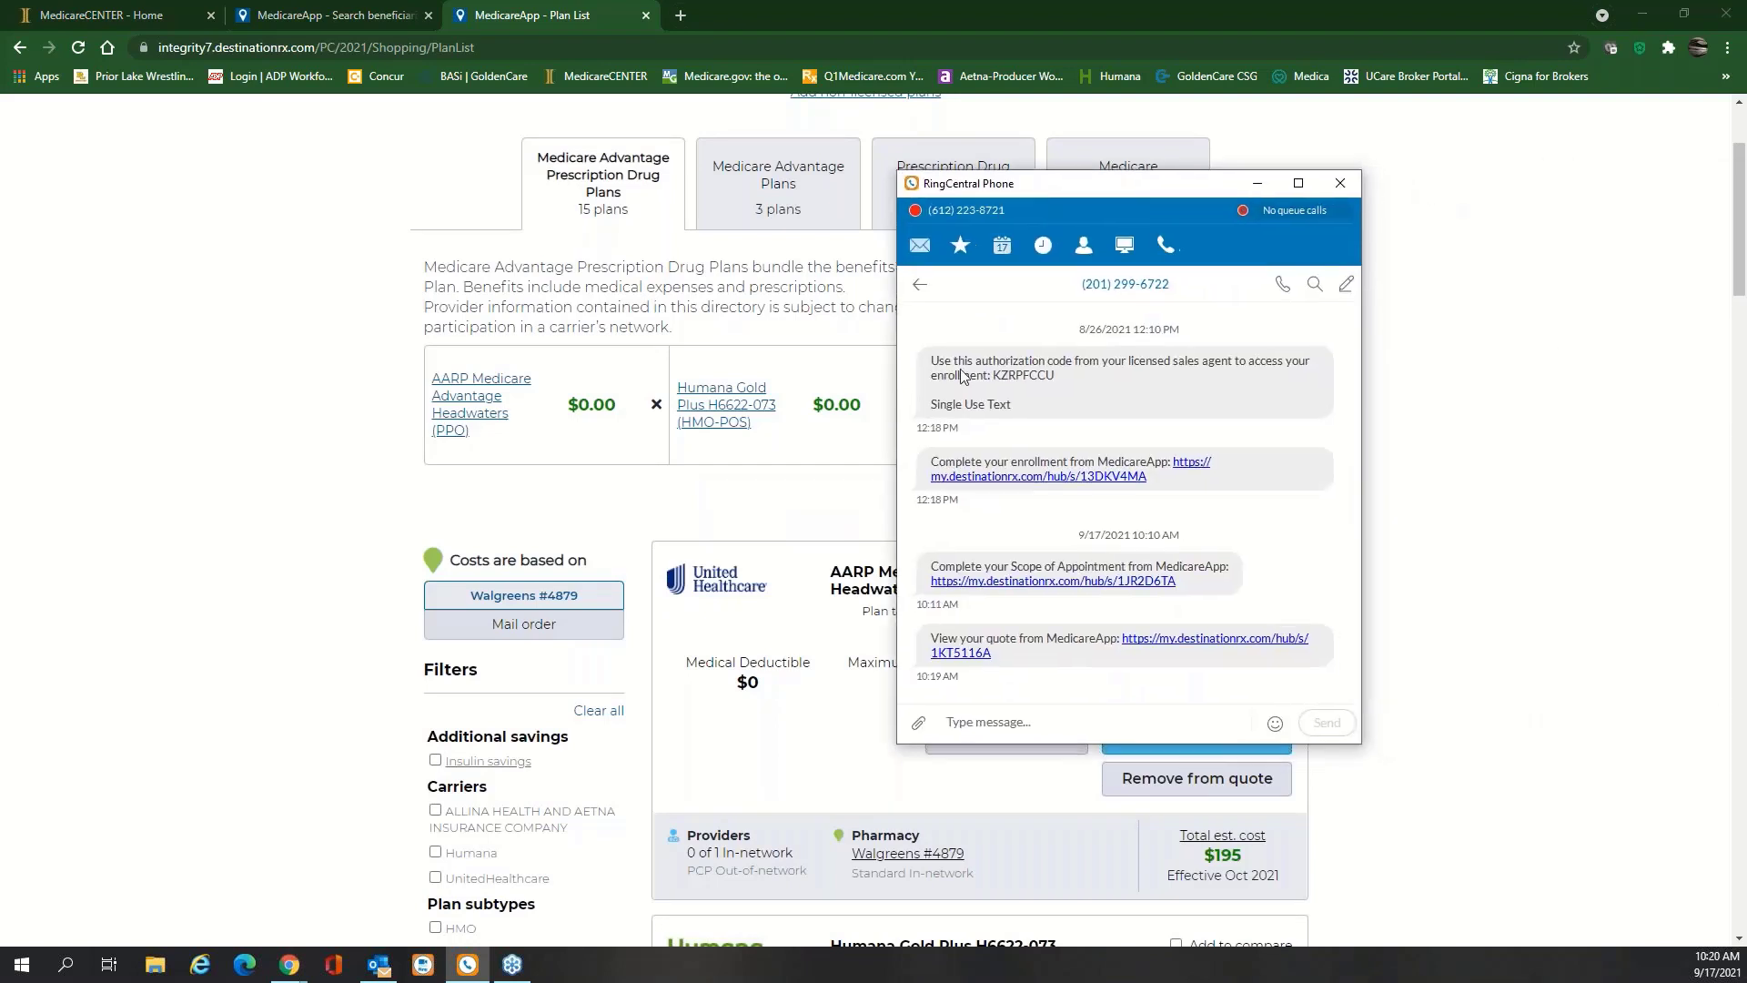
click(1166, 647)
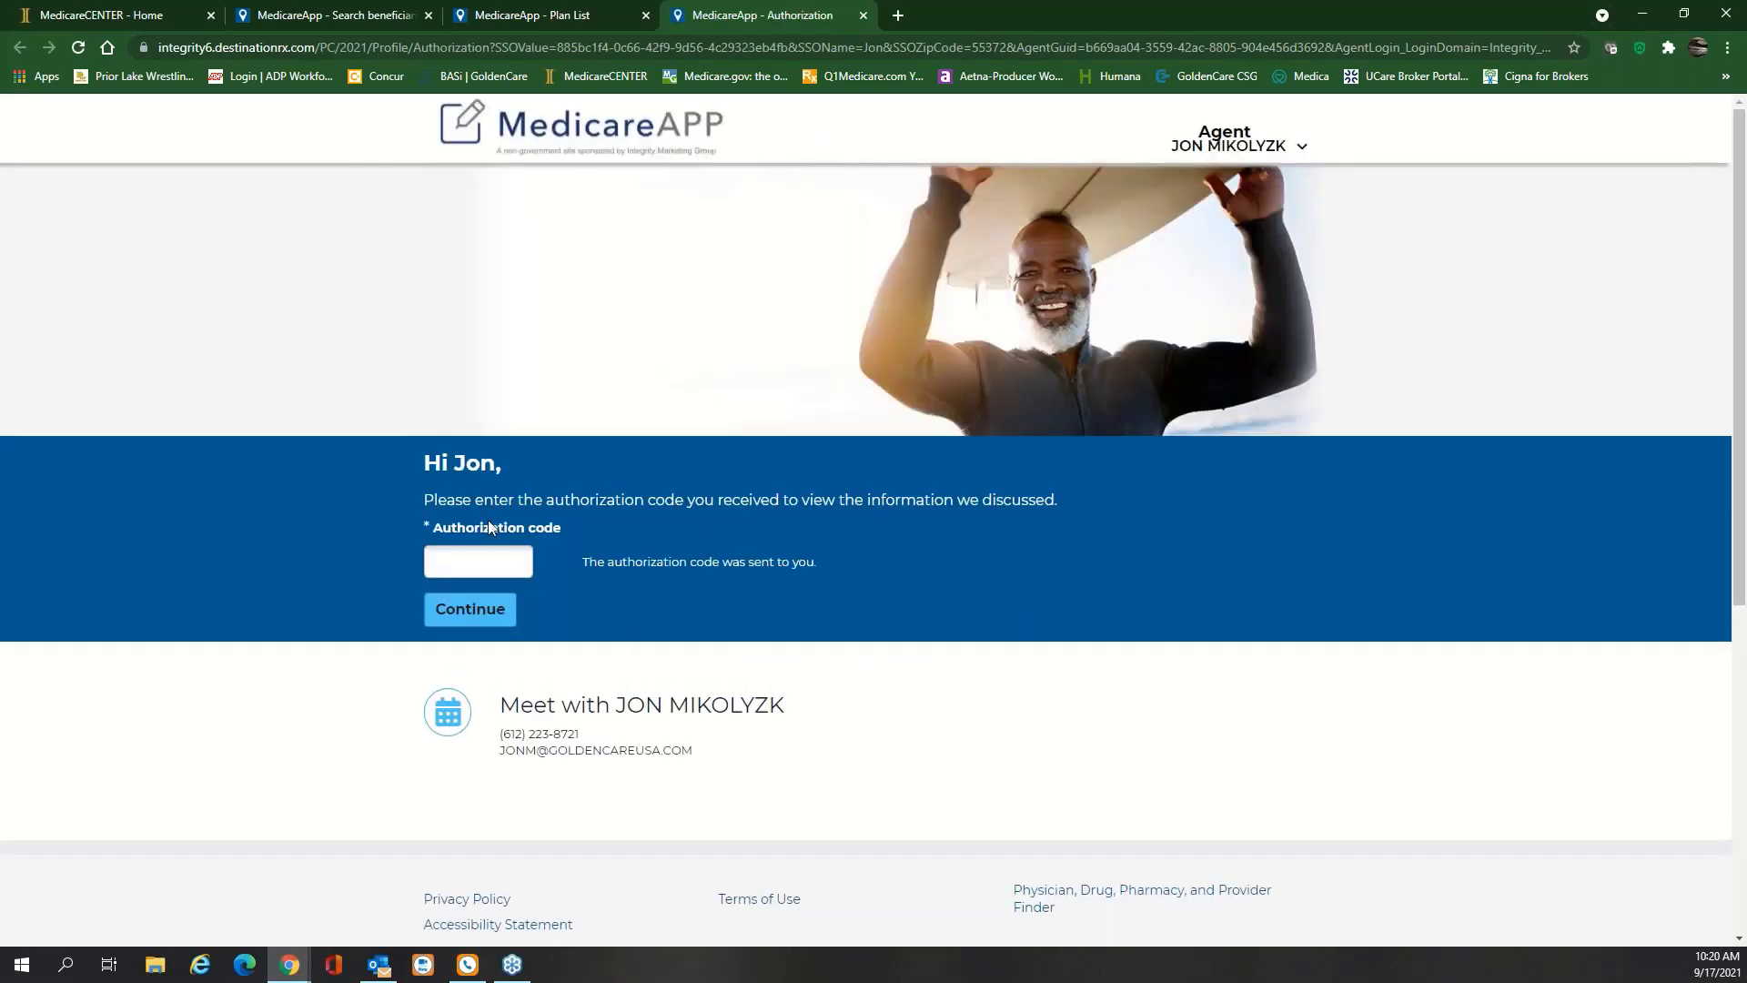
Paste the authorization code, verify it against the RingCentral text, and submit it
click(466, 551)
key(ctrl+v)
click(471, 966)
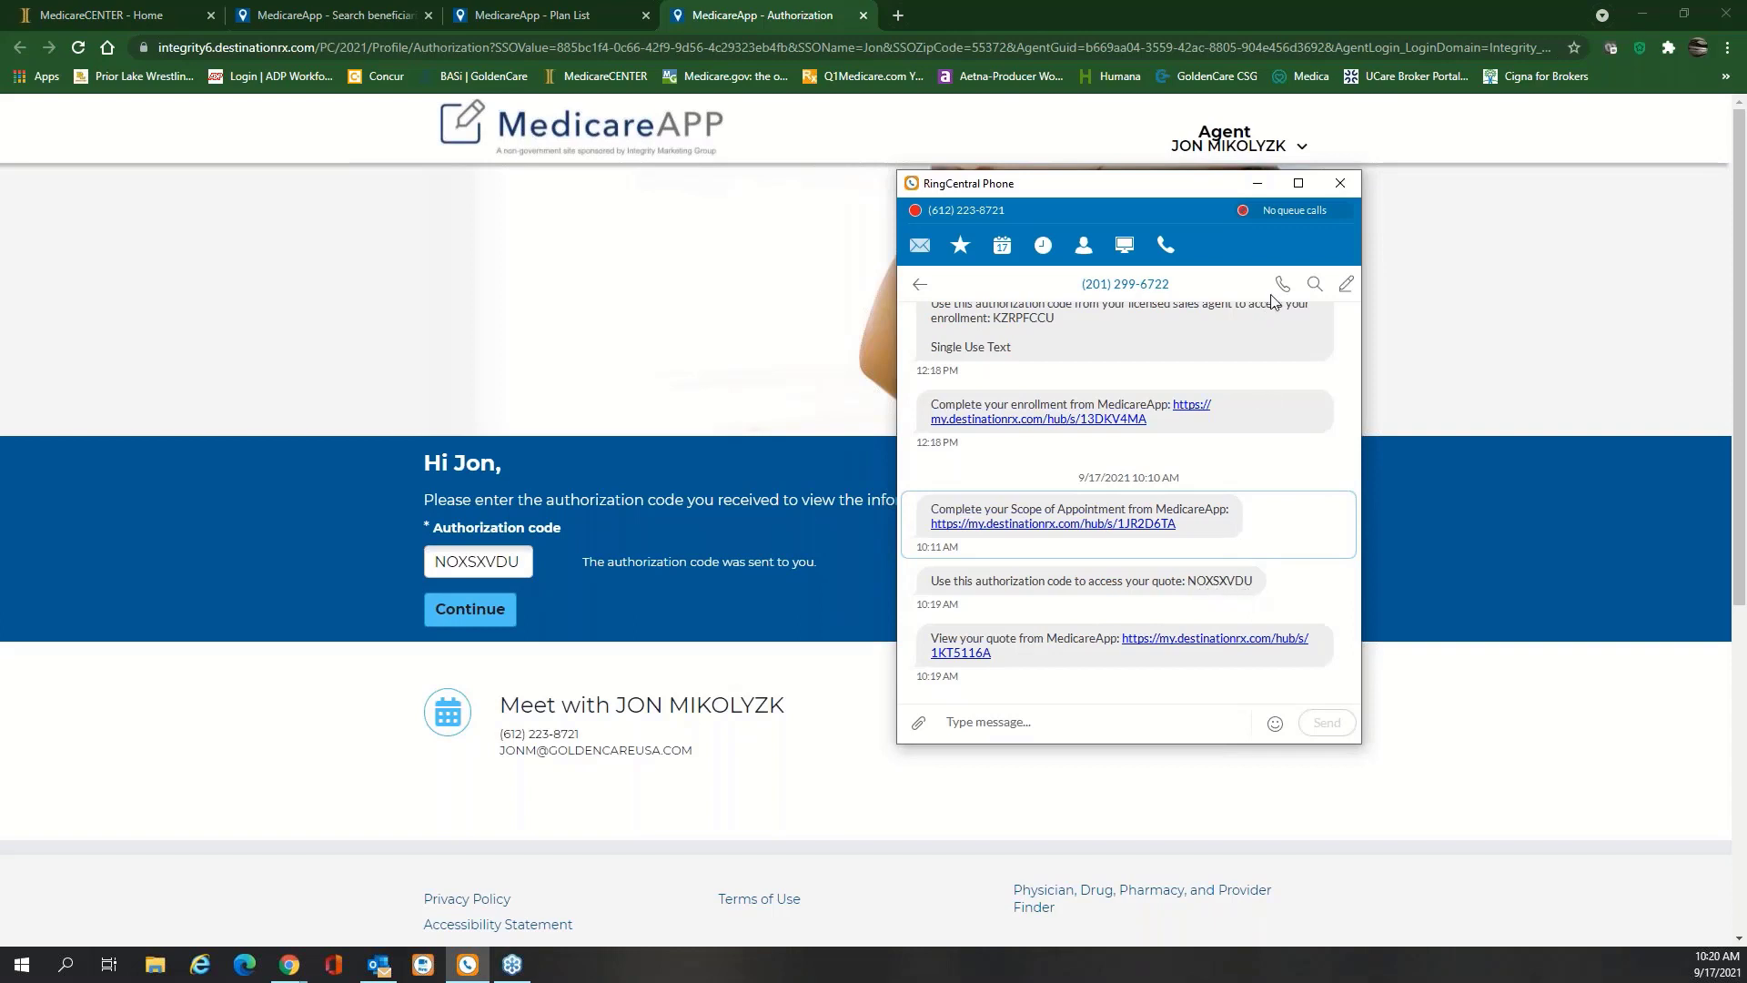
click(1253, 186)
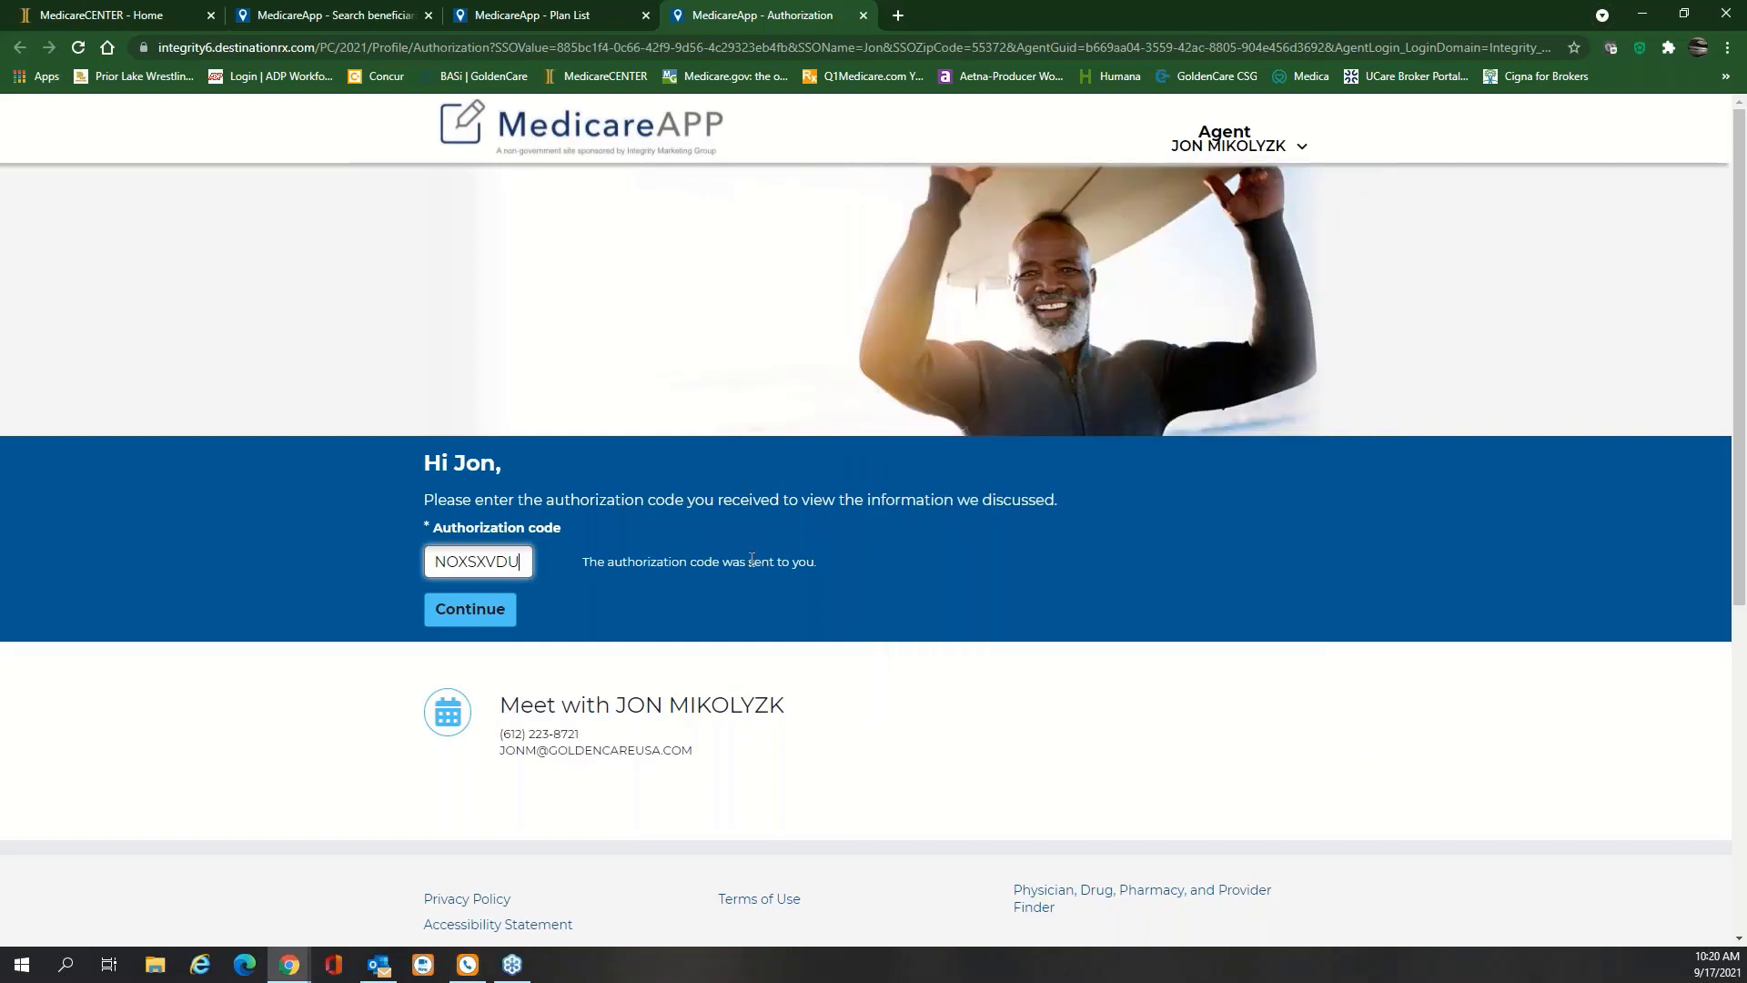
click(496, 624)
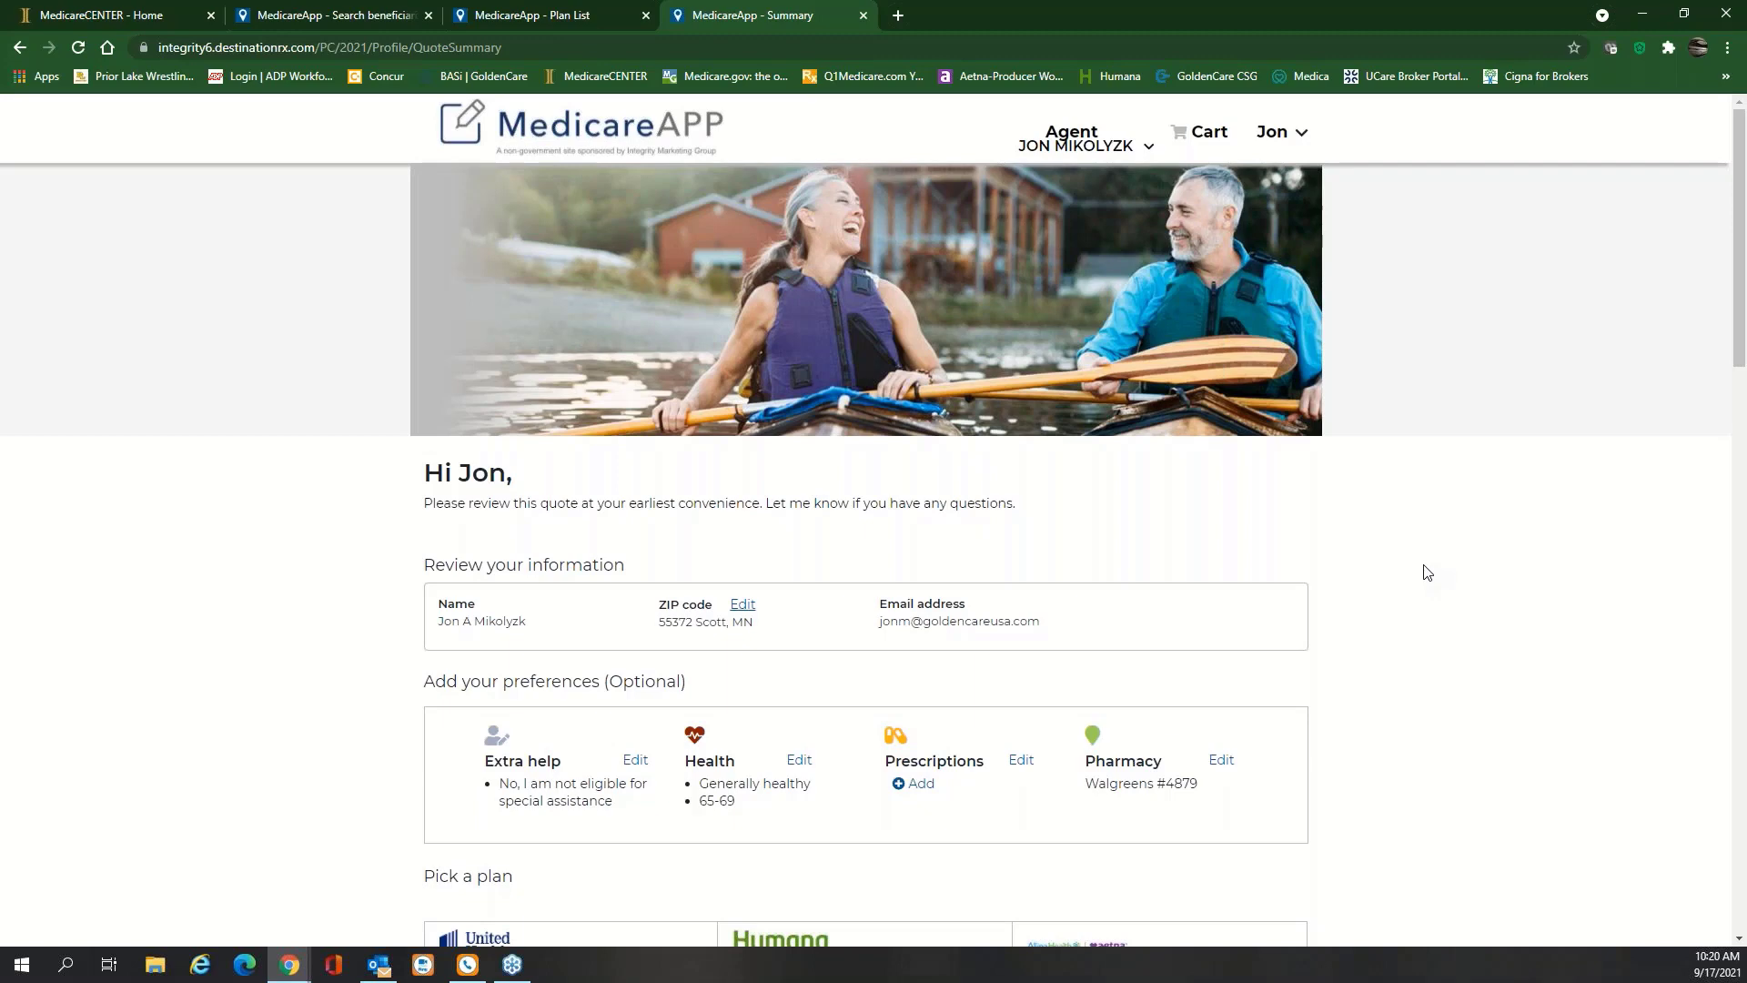
Compare the three quoted plans side by side, showing $1,113, $779 and $957 annual health costs
scroll(1427, 571, down, 2)
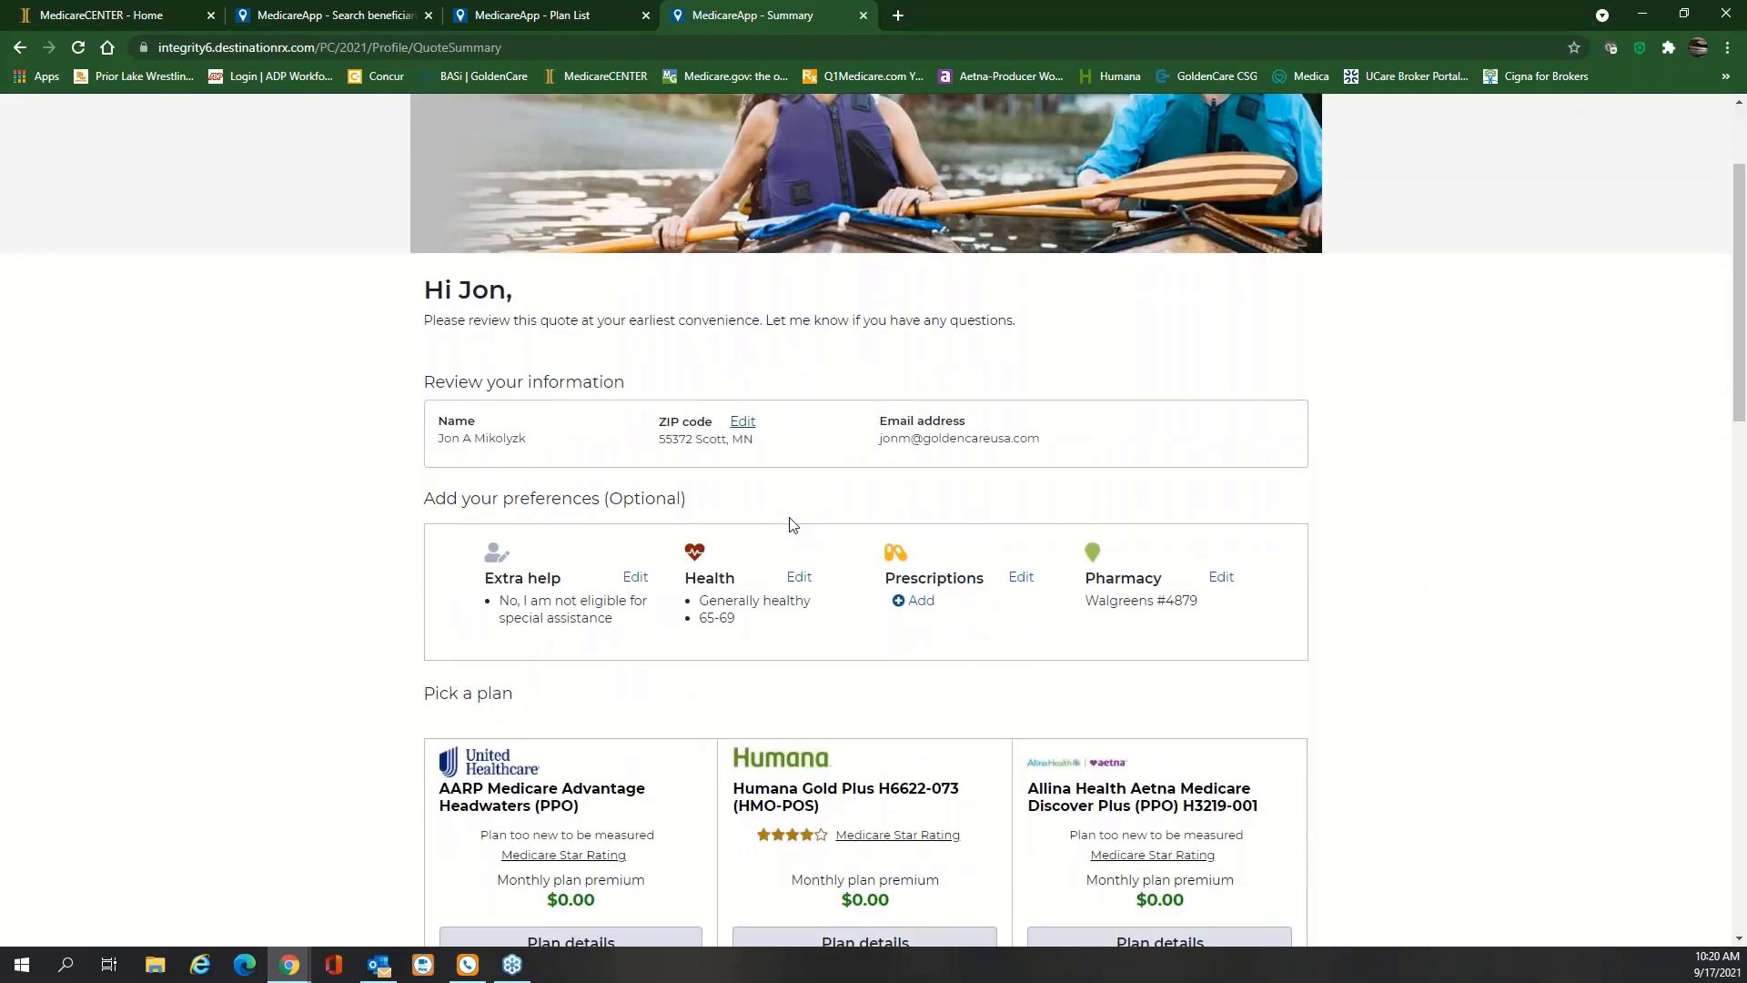
scroll(1273, 427, down, 2)
scroll(1273, 427, down, 3)
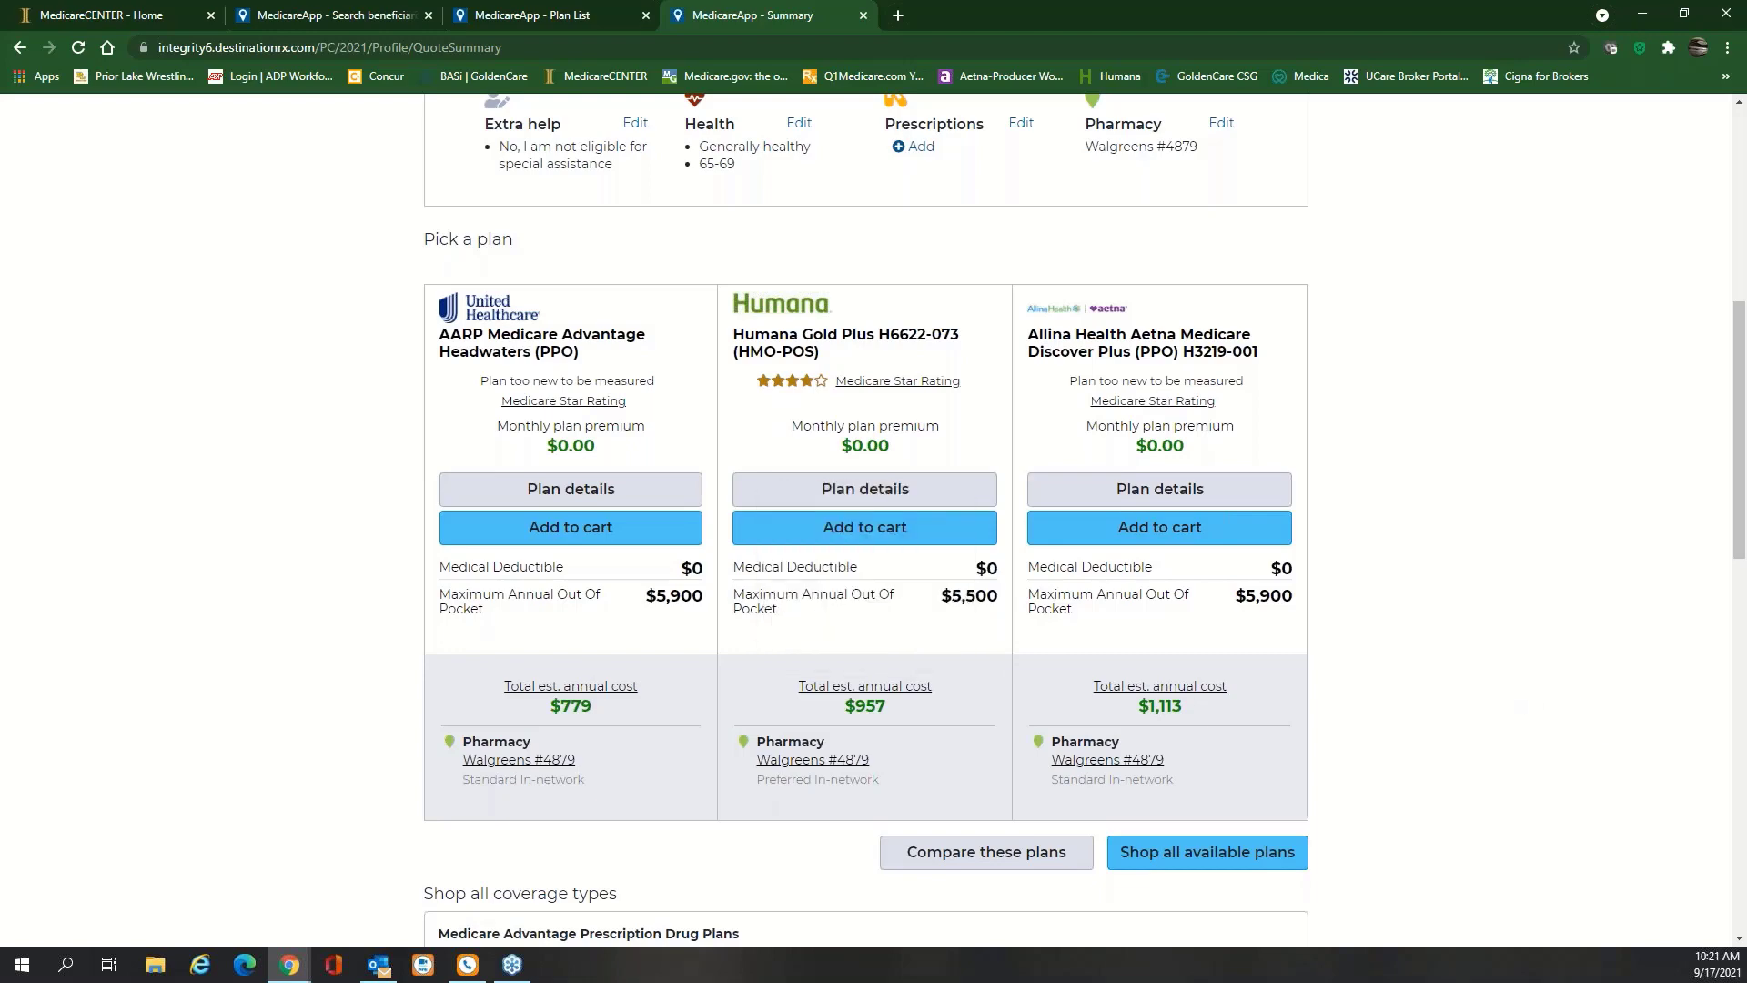
click(992, 860)
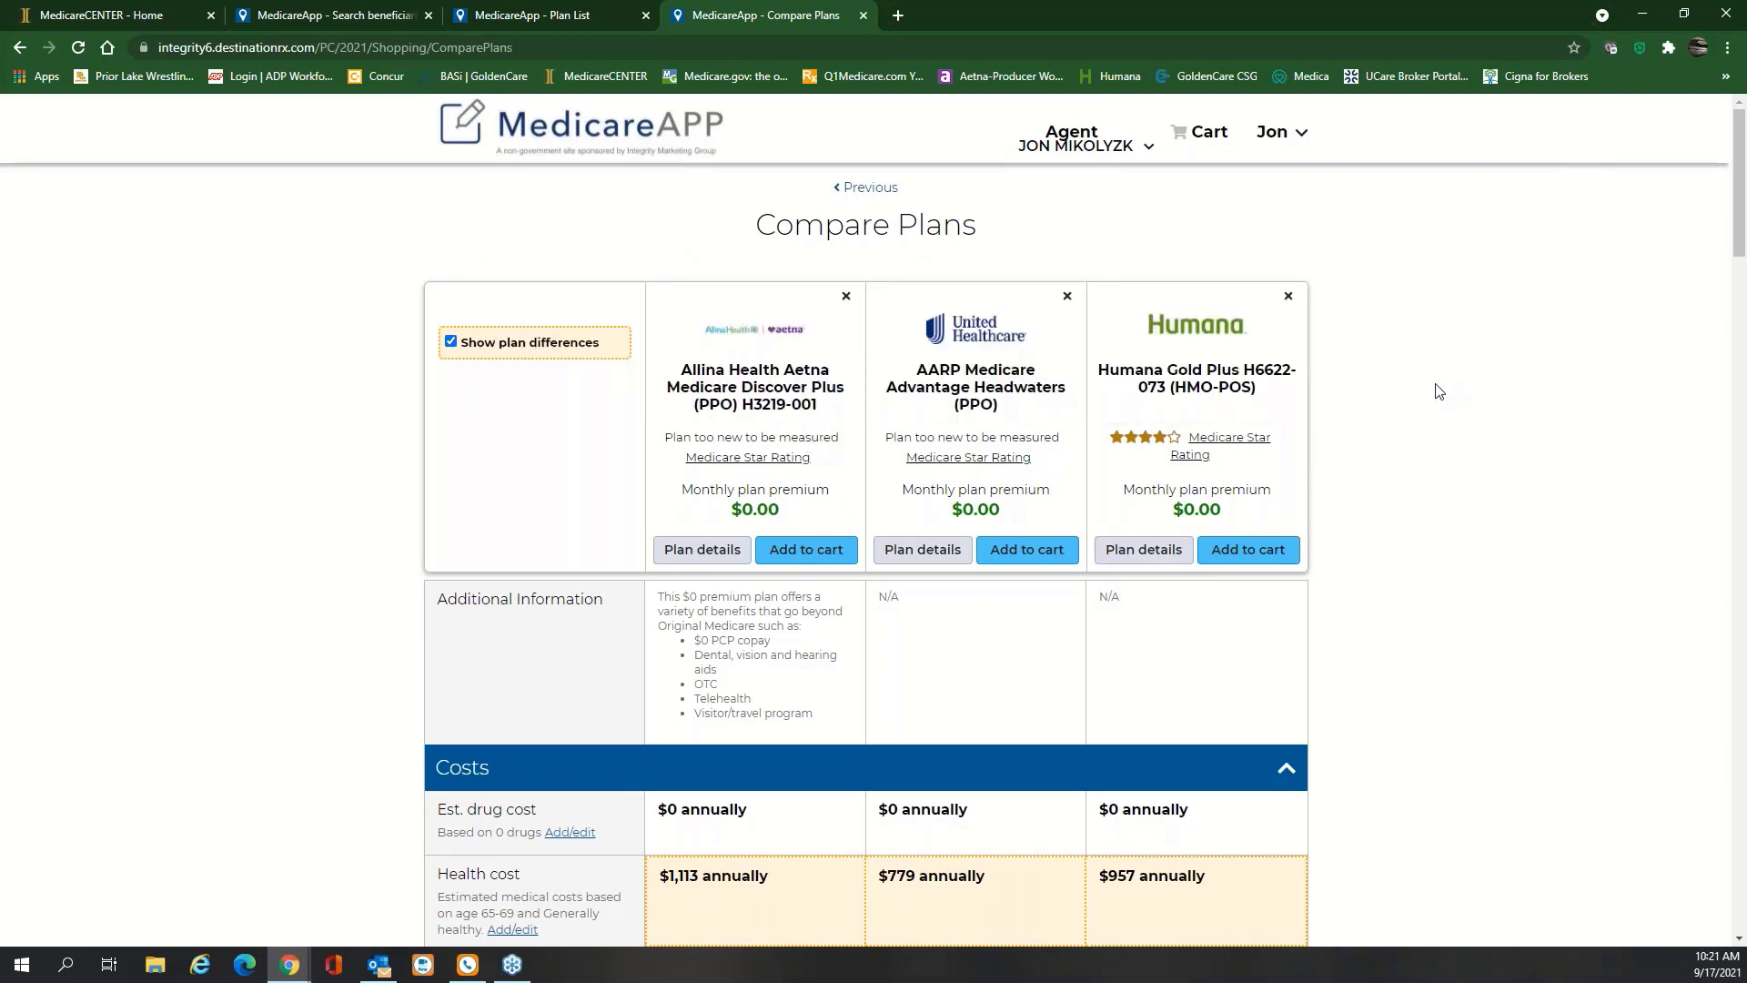
click(449, 342)
click(449, 343)
scroll(1465, 426, down, 1)
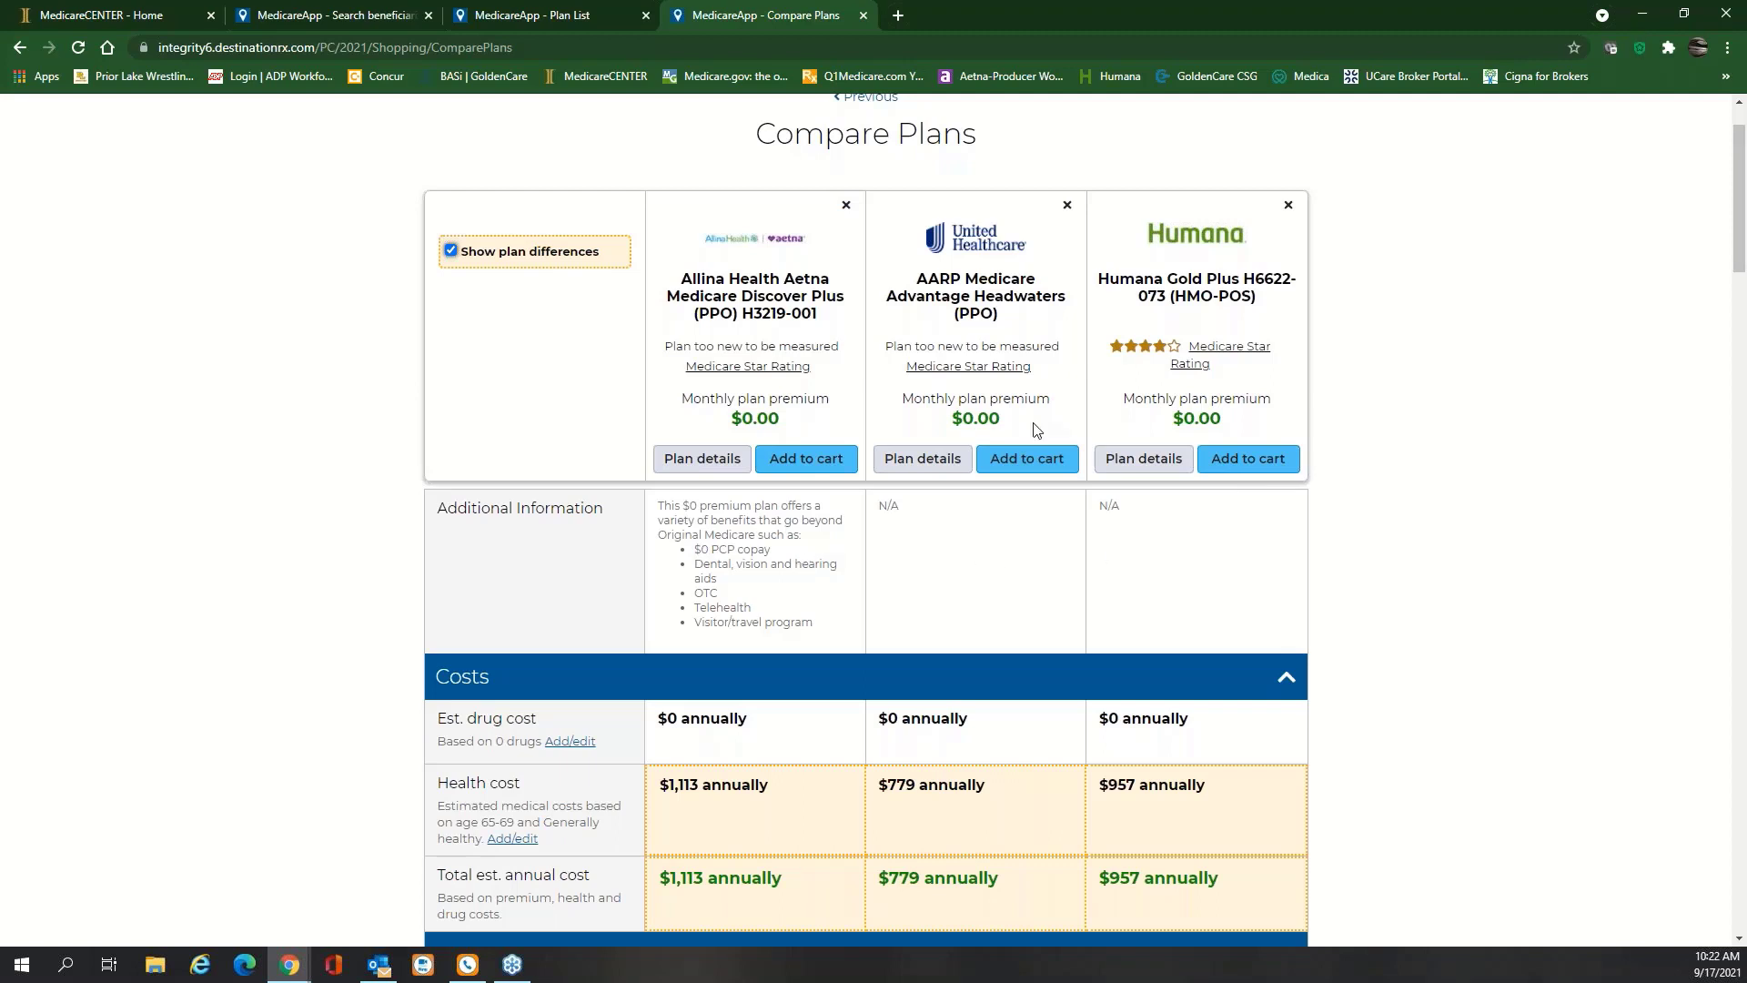
mouse_move(1146, 378)
scroll(1462, 473, down, 4)
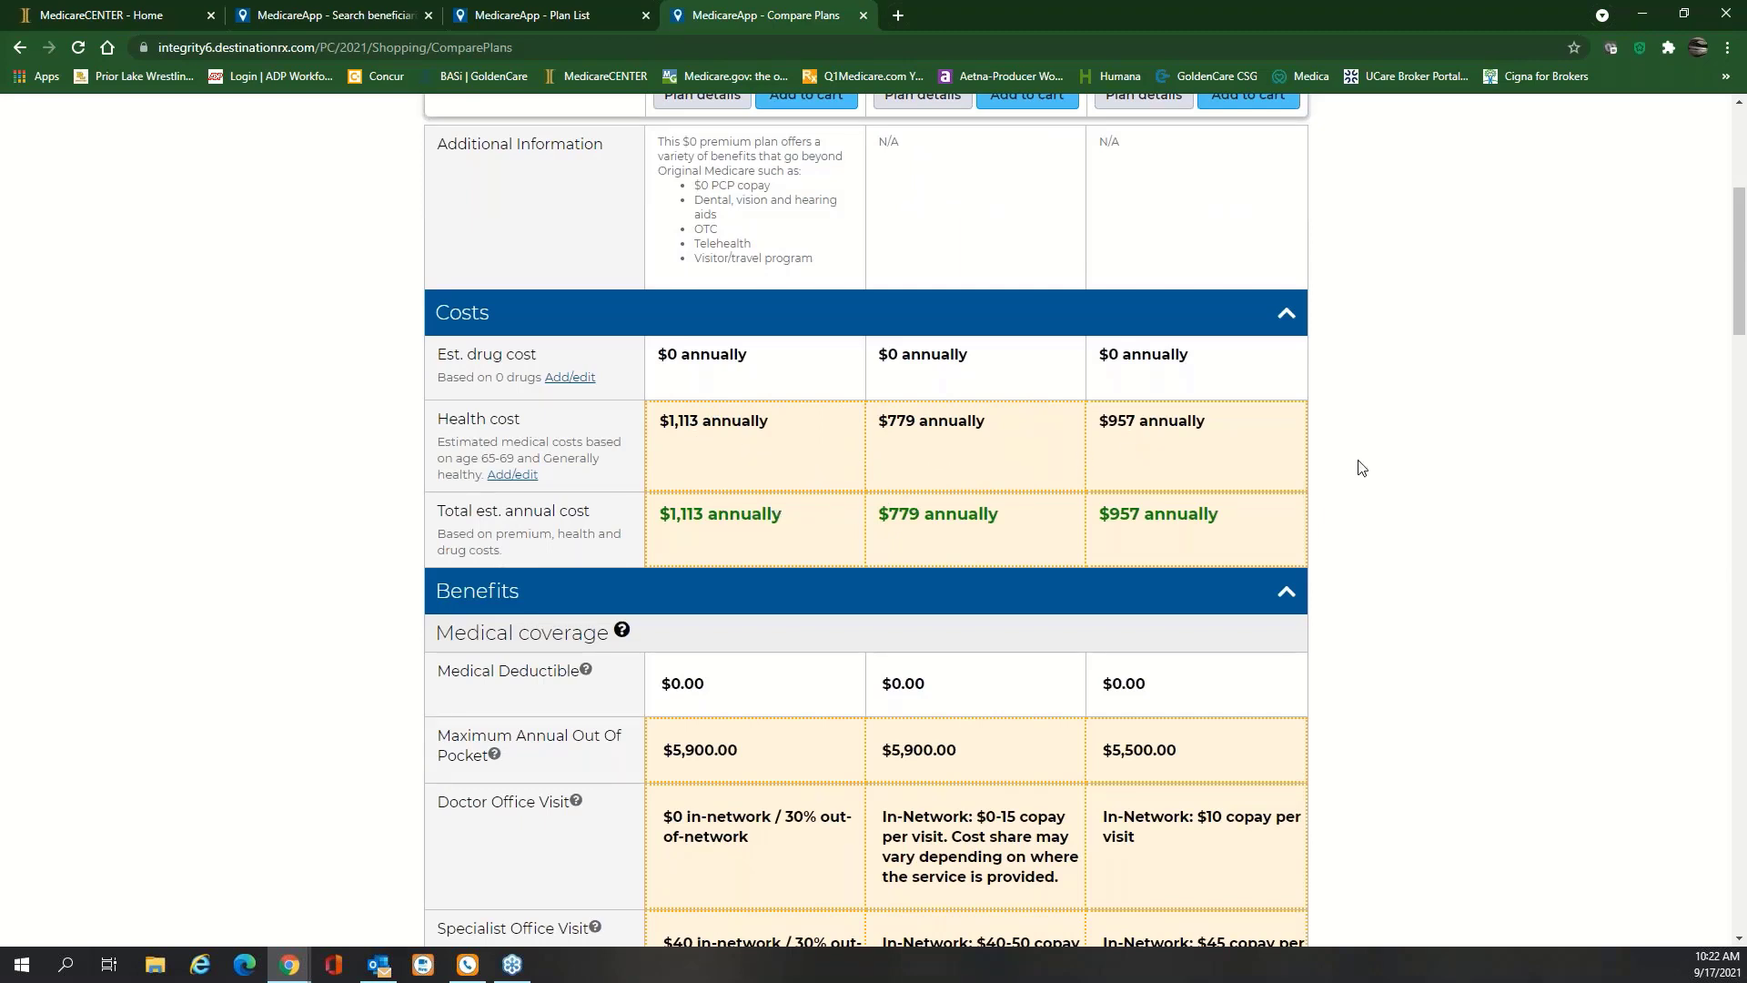
scroll(1361, 467, down, 3)
scroll(1361, 467, down, 1)
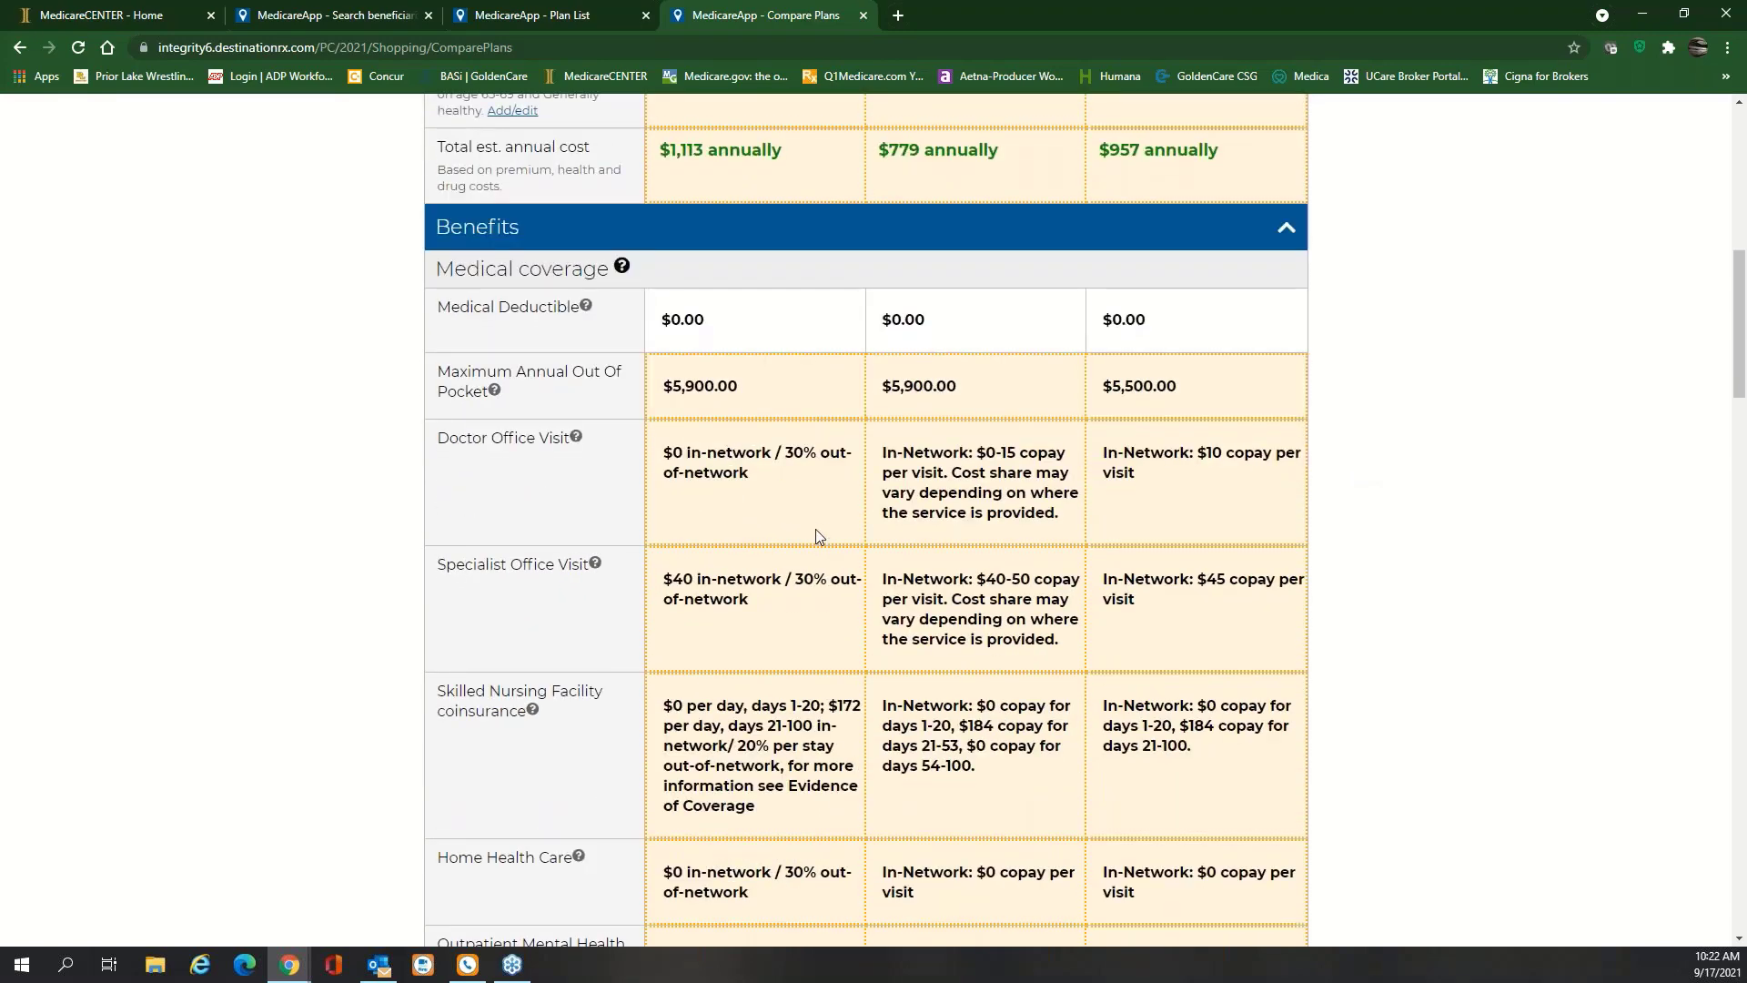
scroll(816, 529, down, 2)
scroll(816, 526, down, 7)
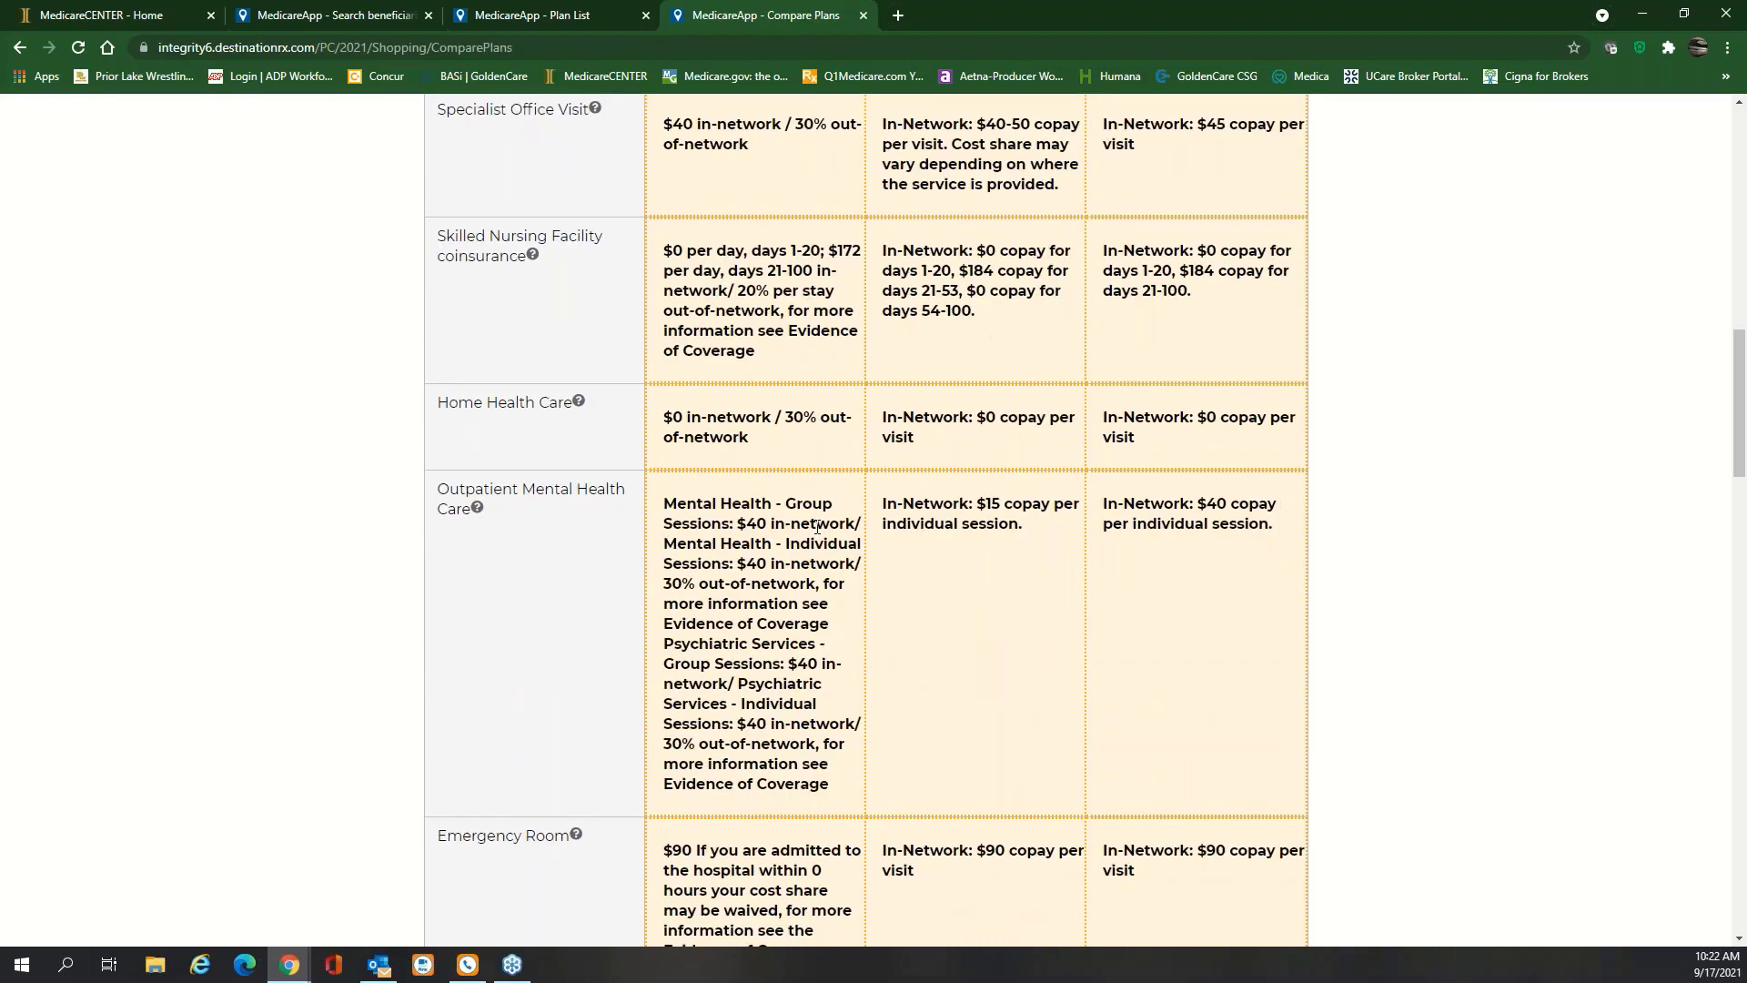
scroll(816, 526, down, 2)
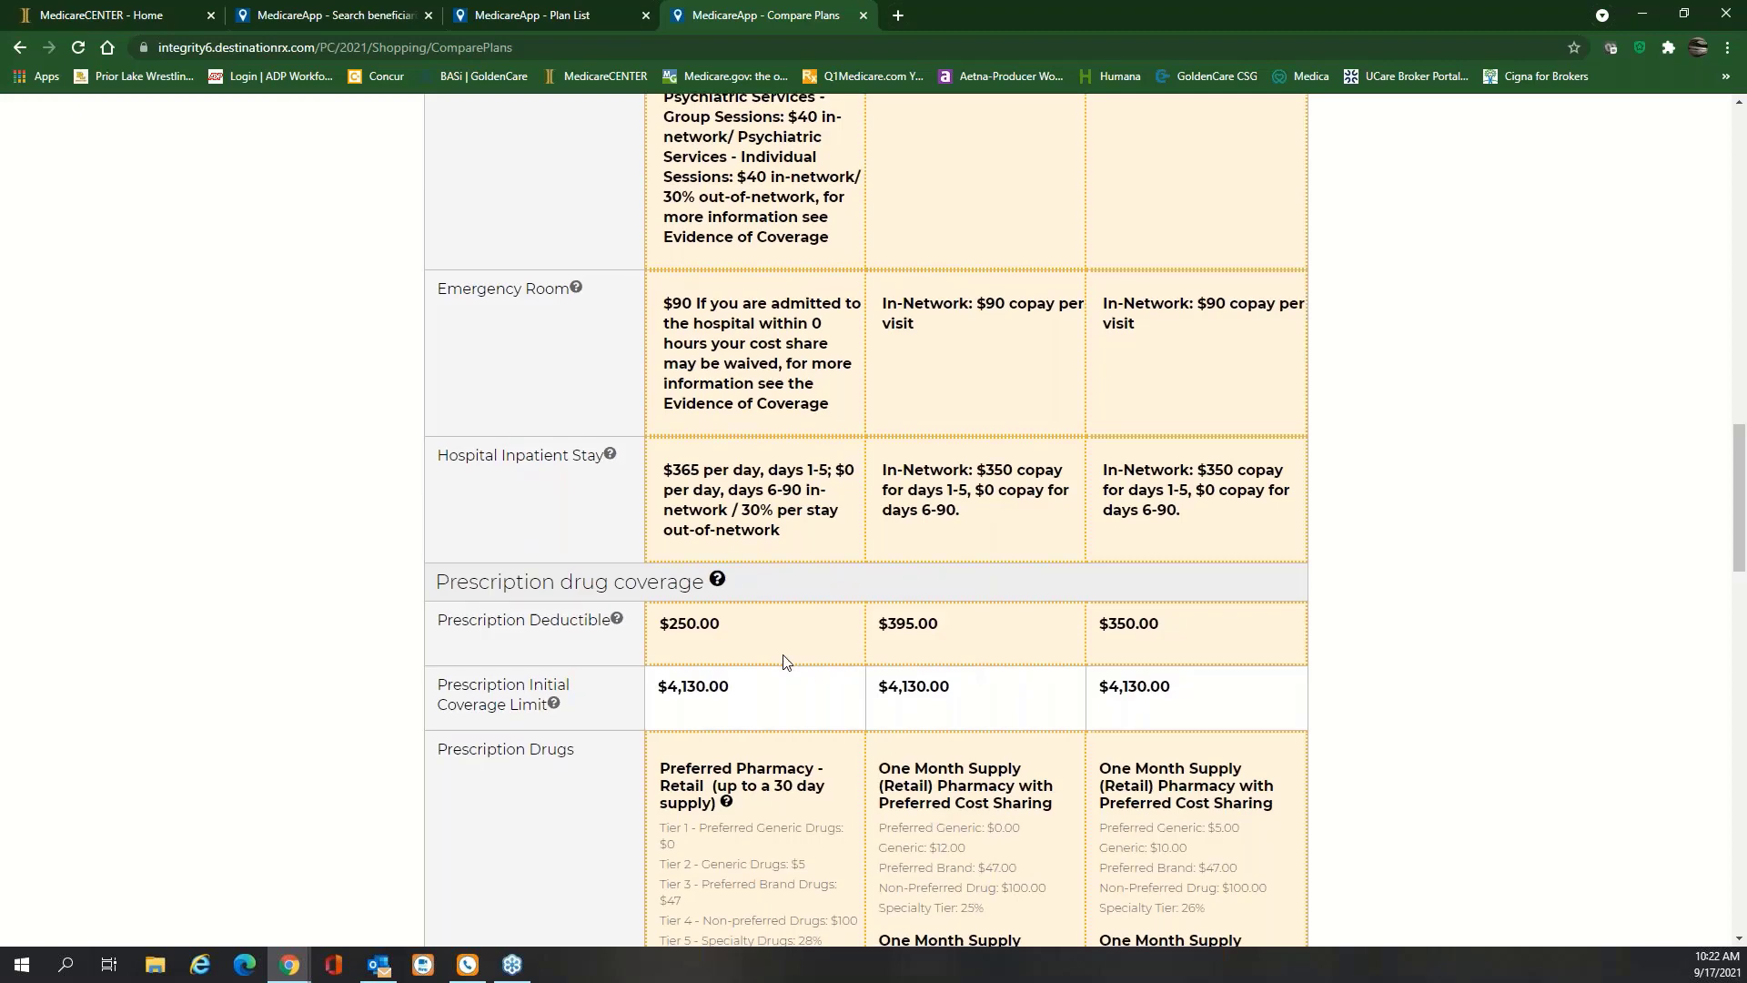
scroll(785, 661, down, 7)
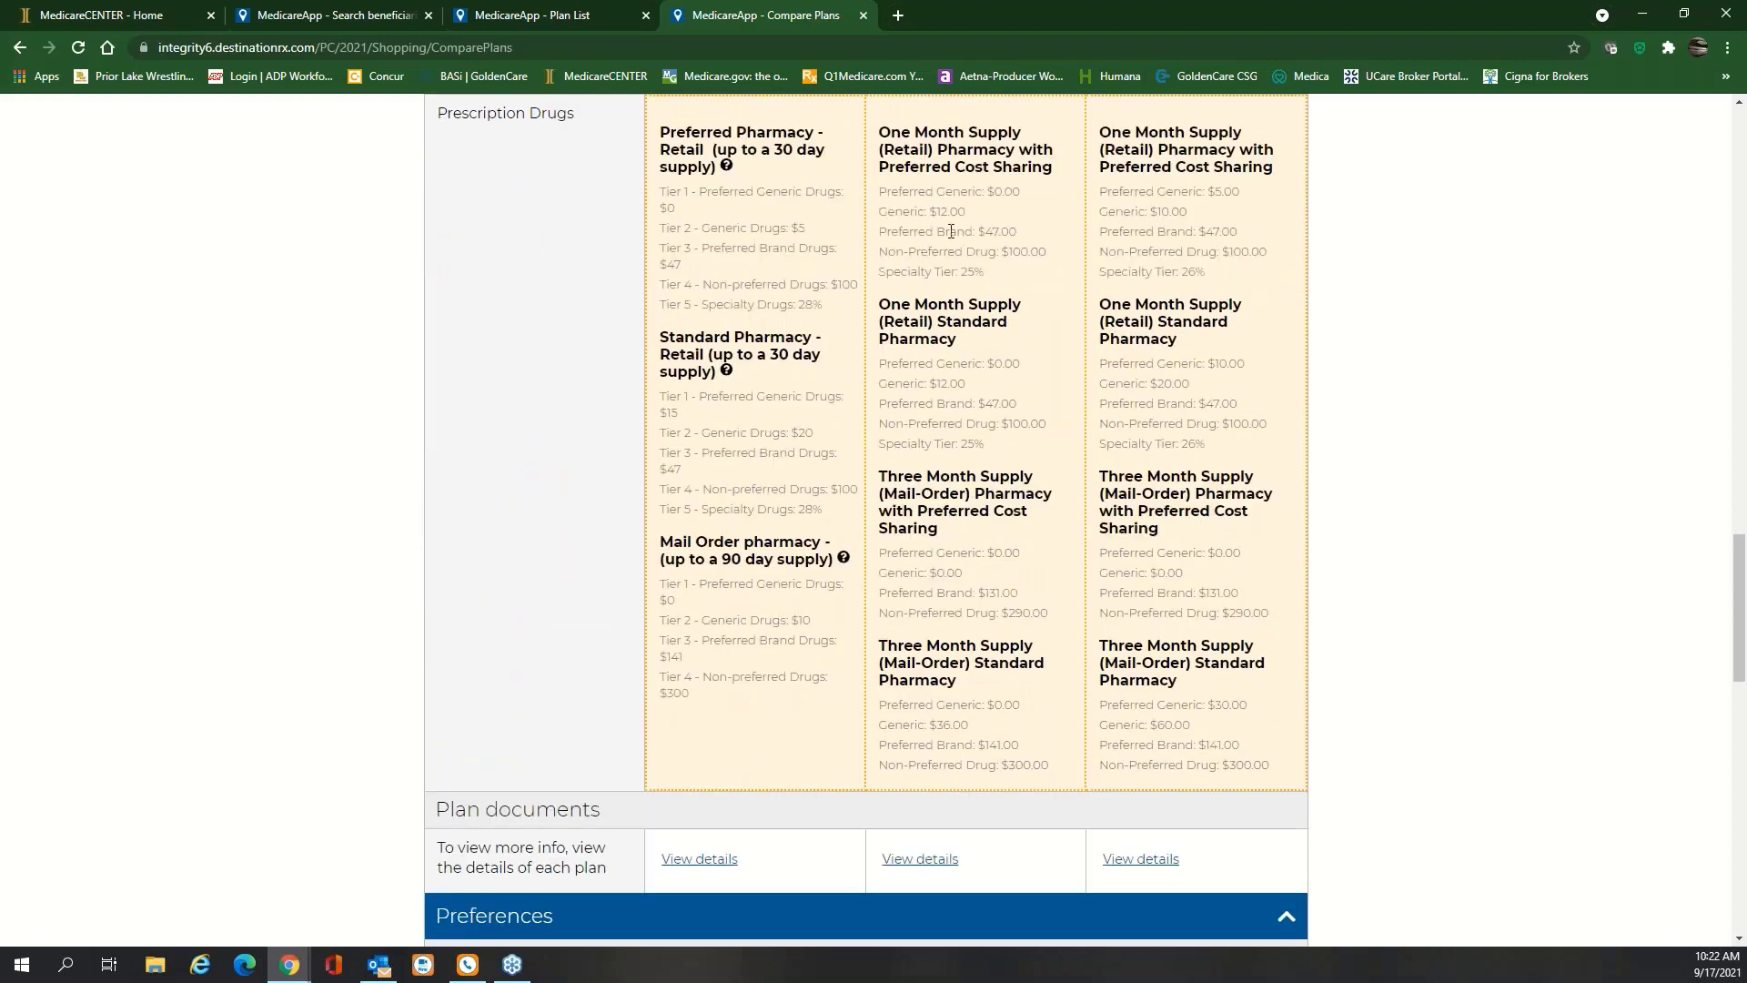
scroll(865, 519, down, 2)
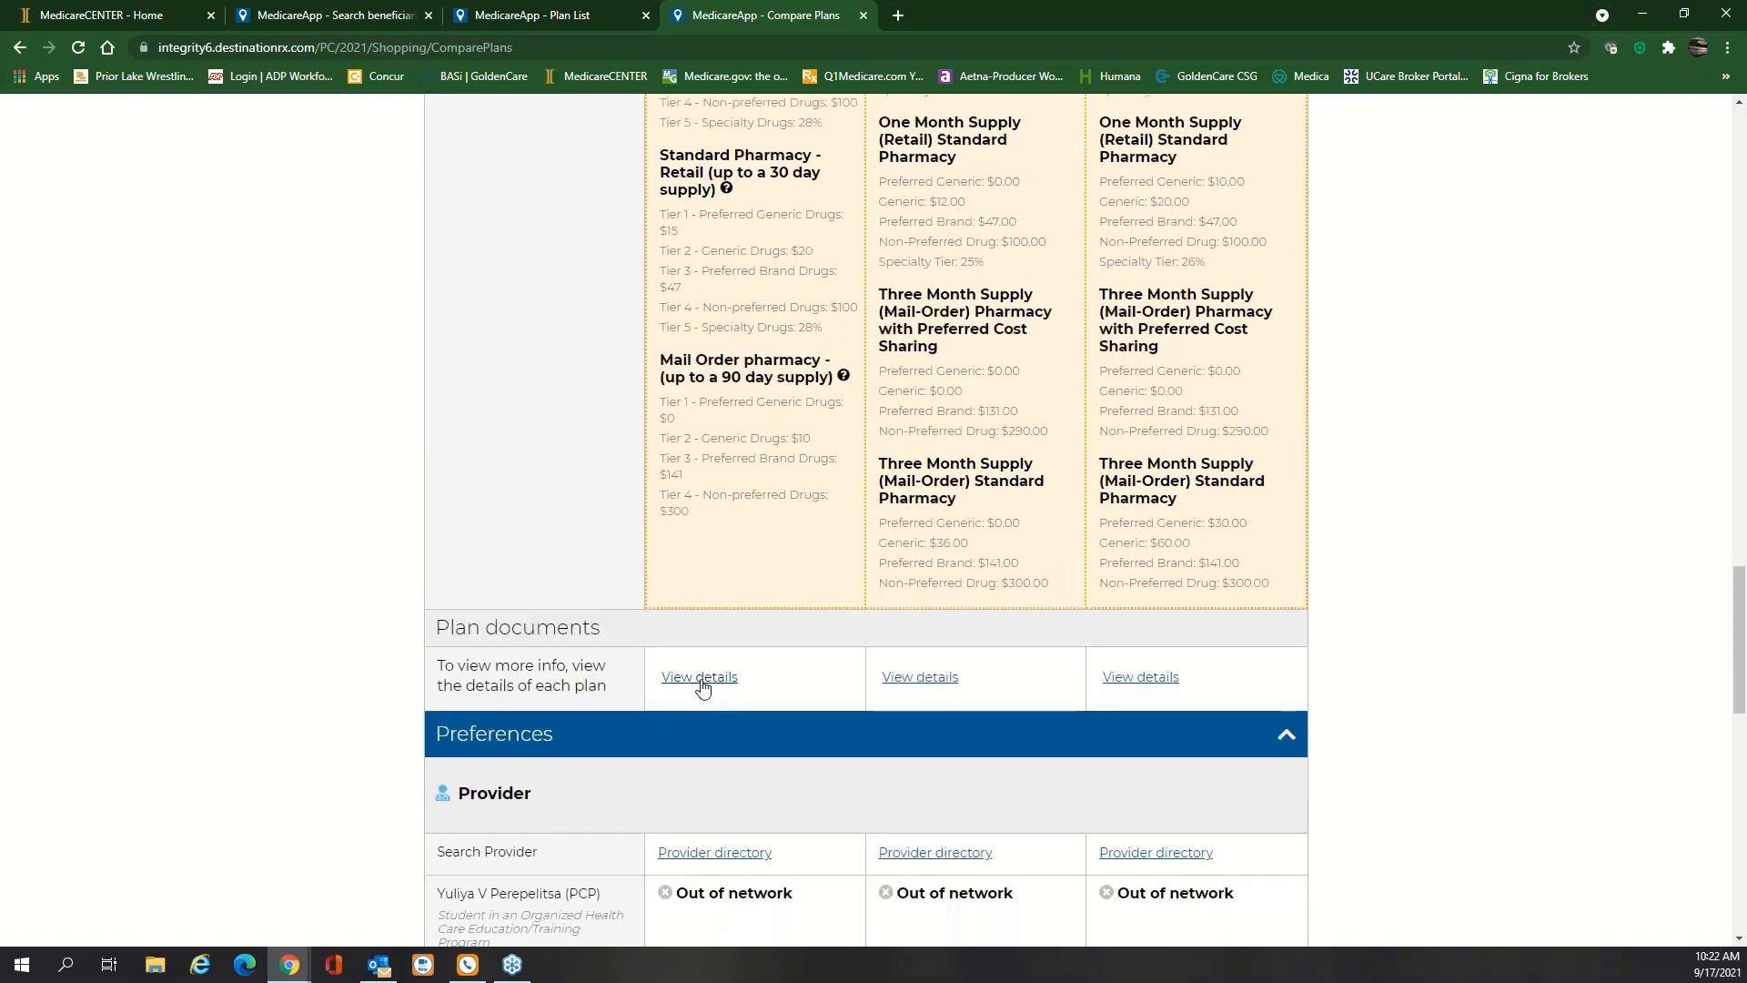
Open the plan details of the Allina Health Aetna Medicare Discover Plus plan
click(698, 687)
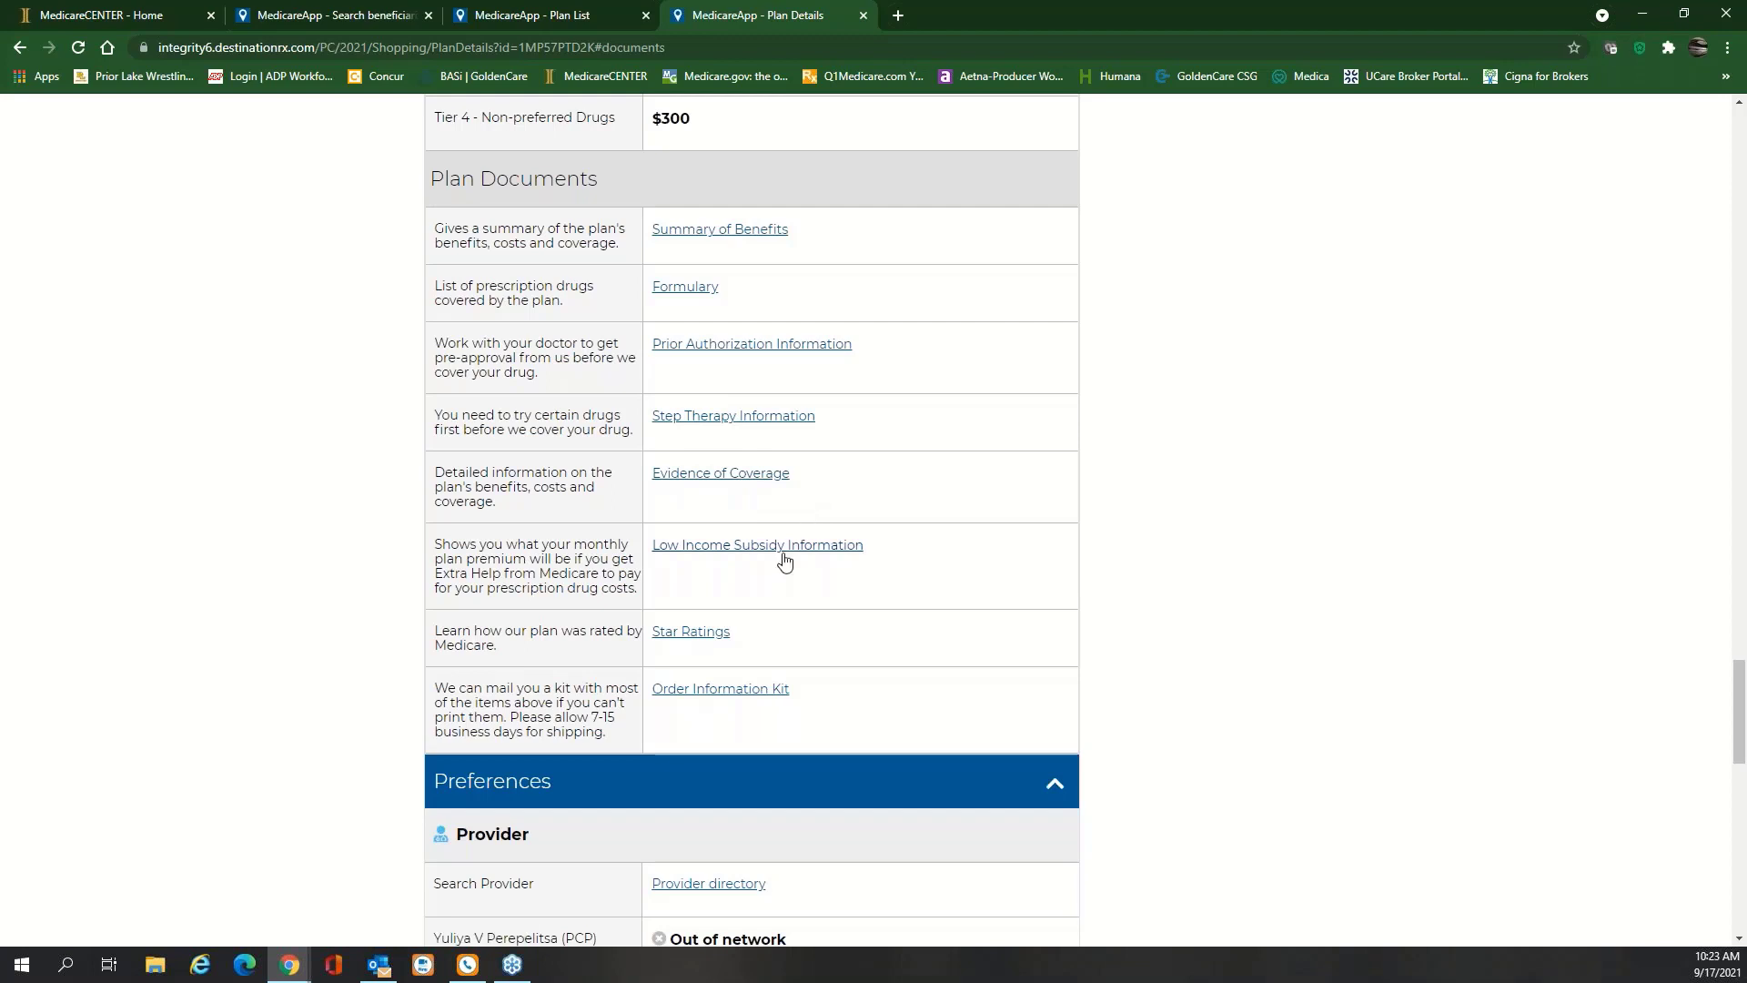
Open the Allina Health Aetna plan's 2021 Star Ratings PDF and scroll through it
click(719, 633)
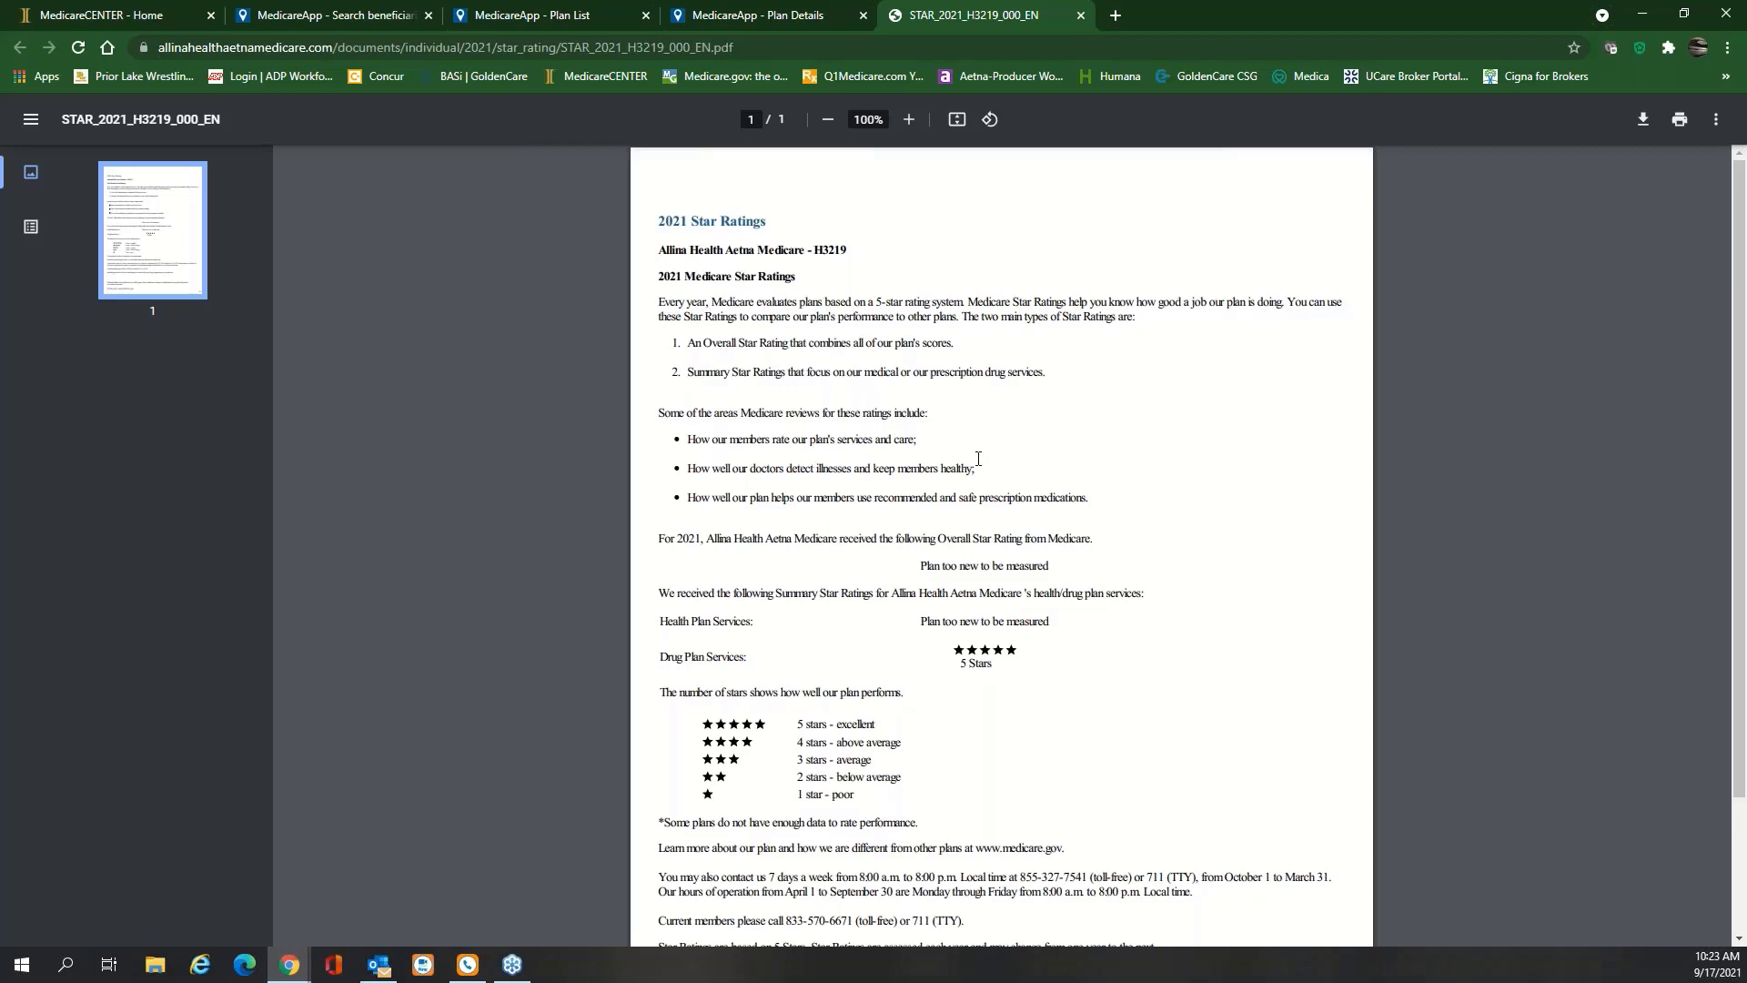
scroll(978, 458, down, 2)
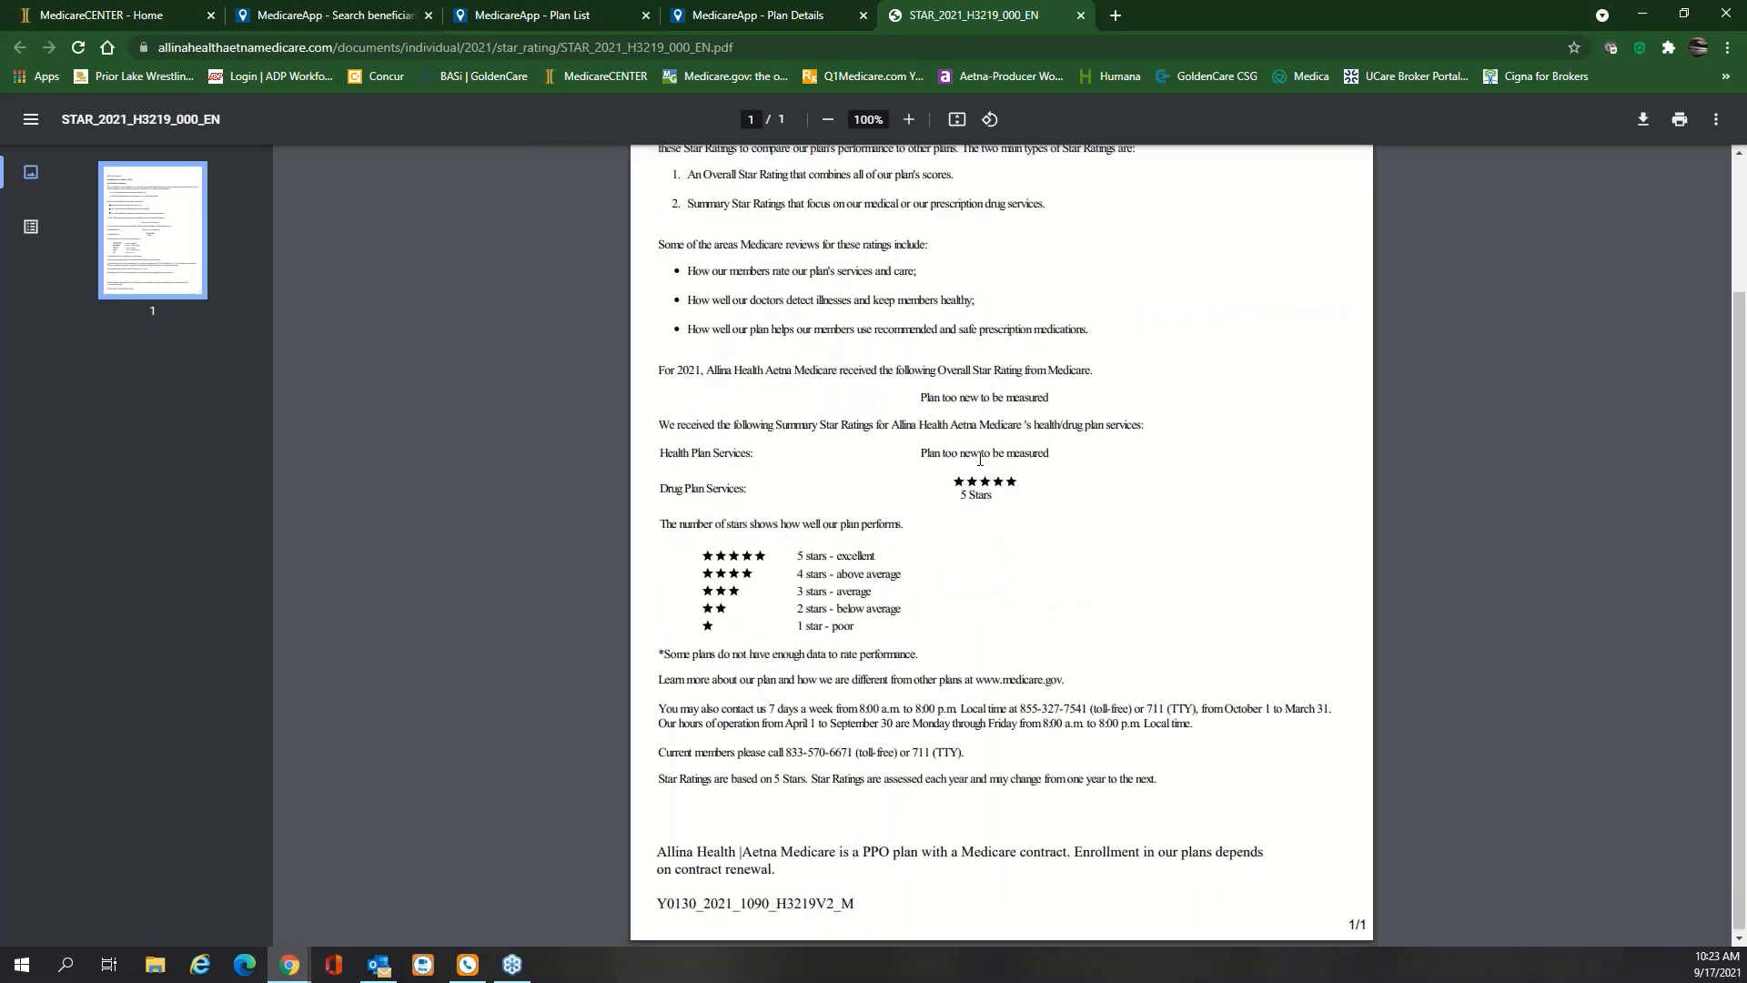
scroll(1001, 409, up, 2)
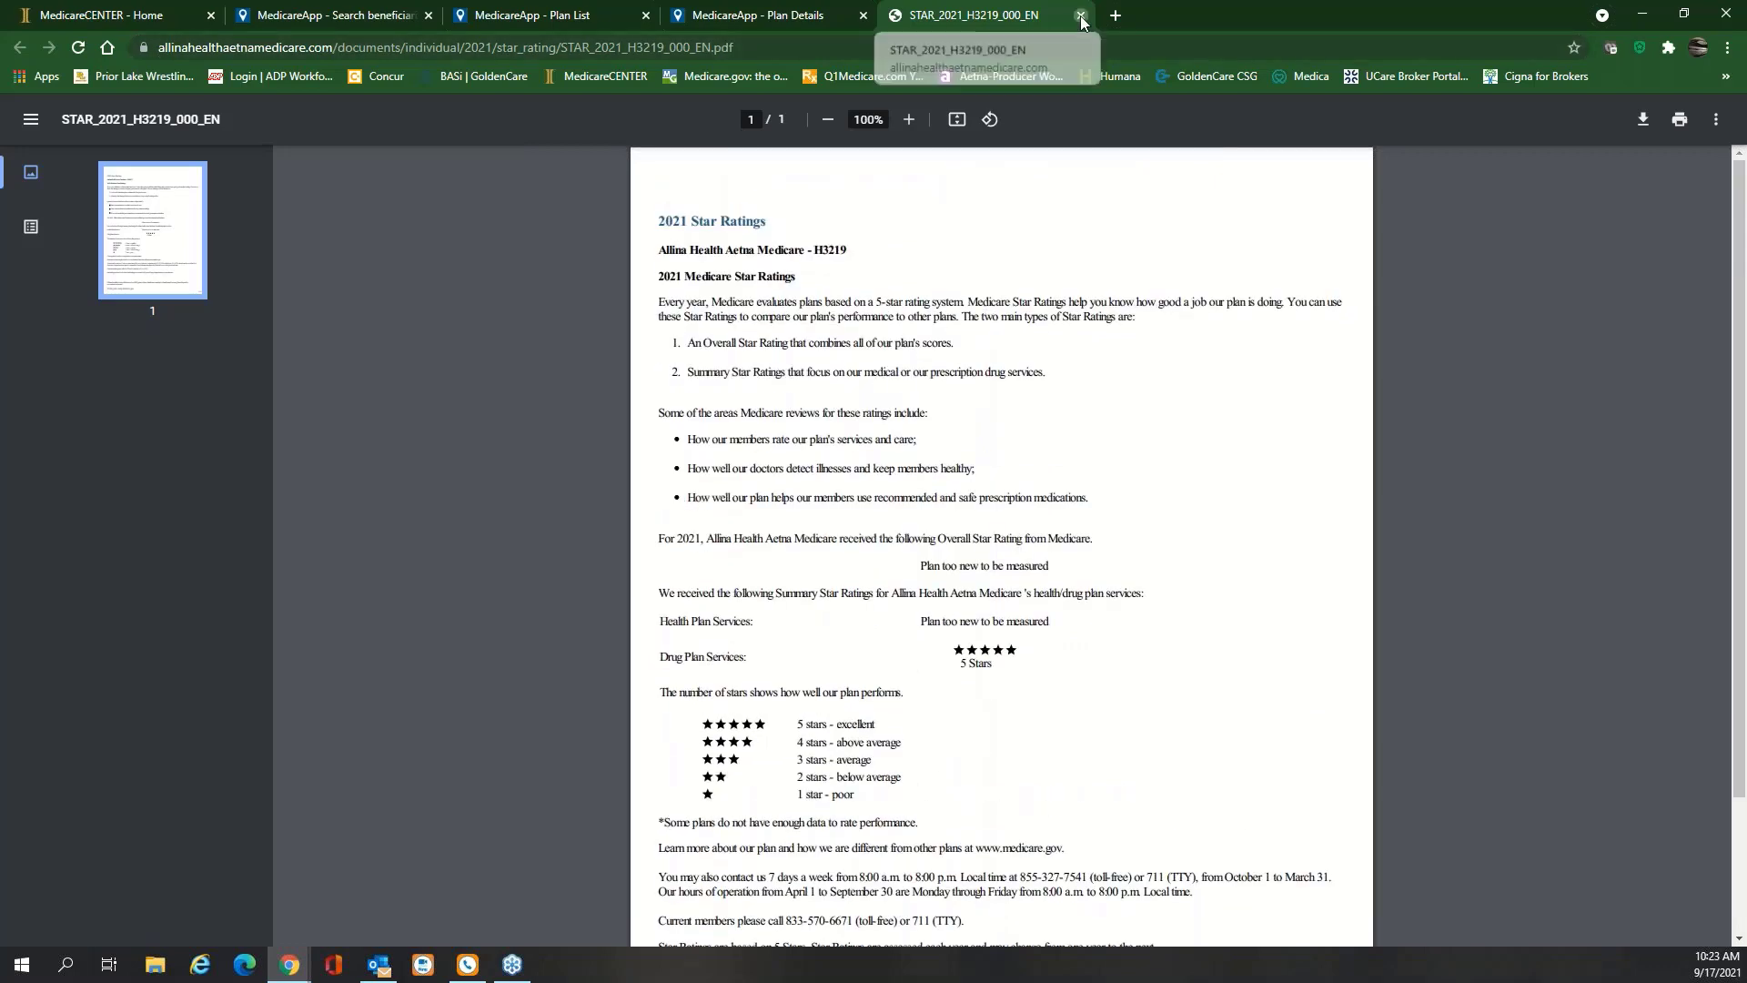
click(1080, 15)
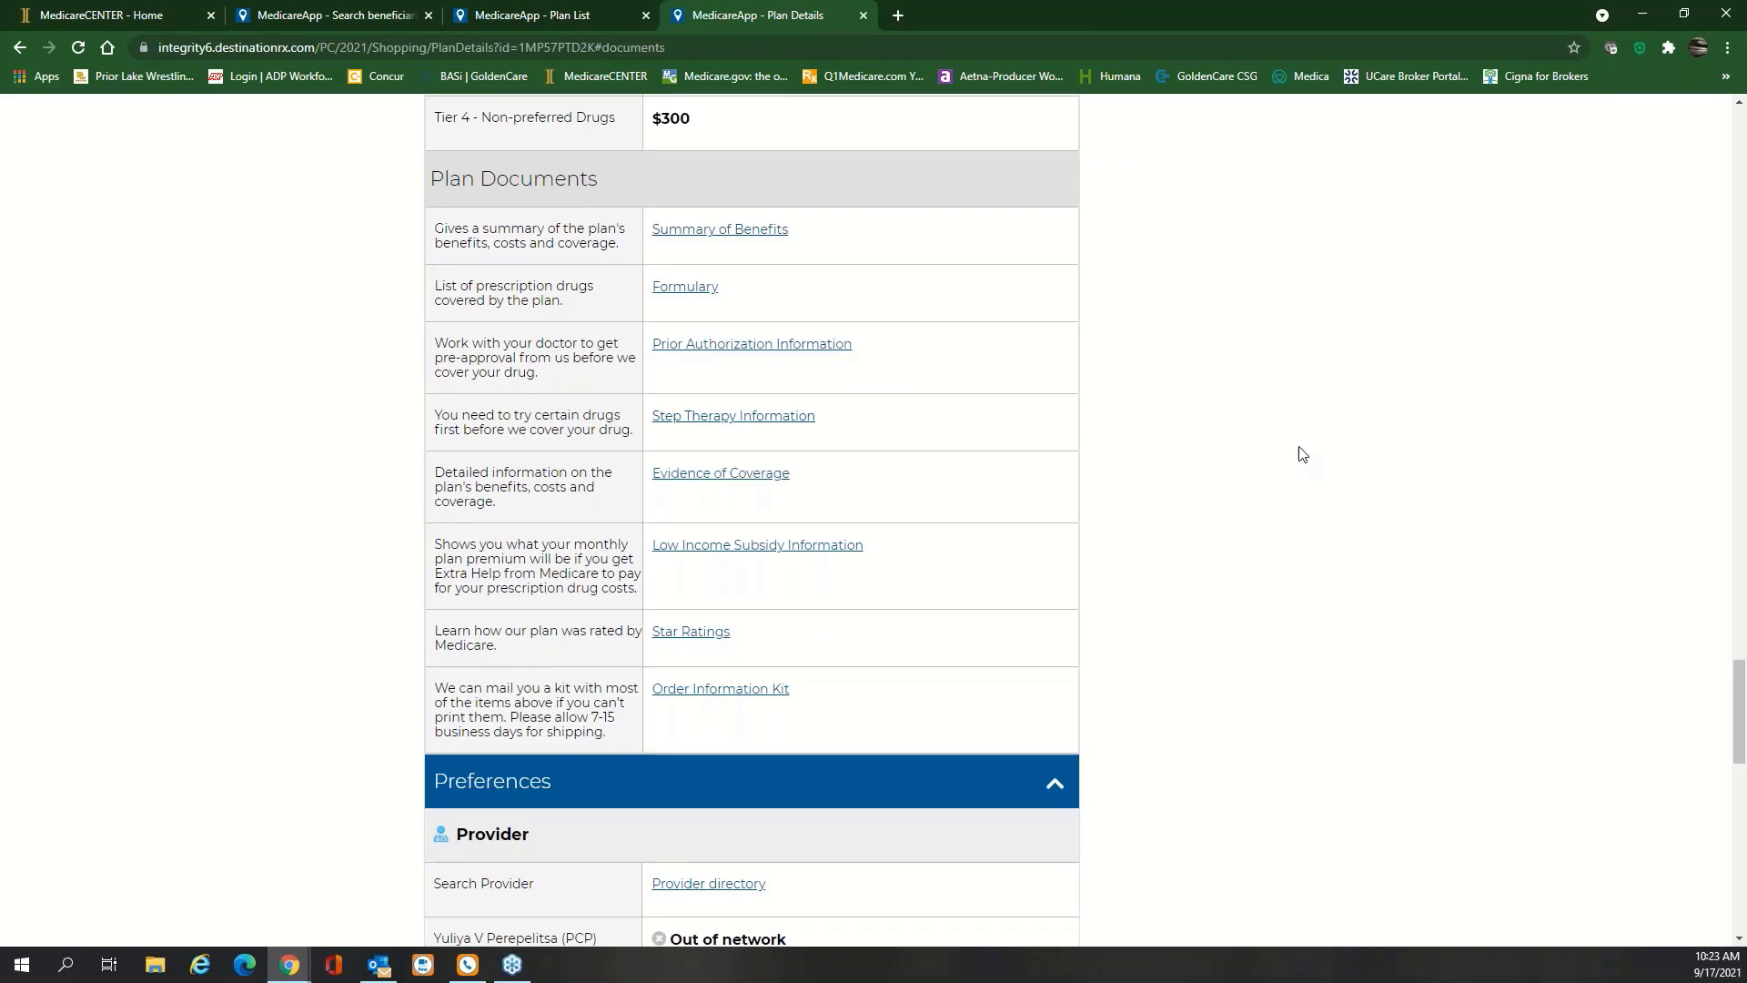
scroll(1260, 455, down, 1)
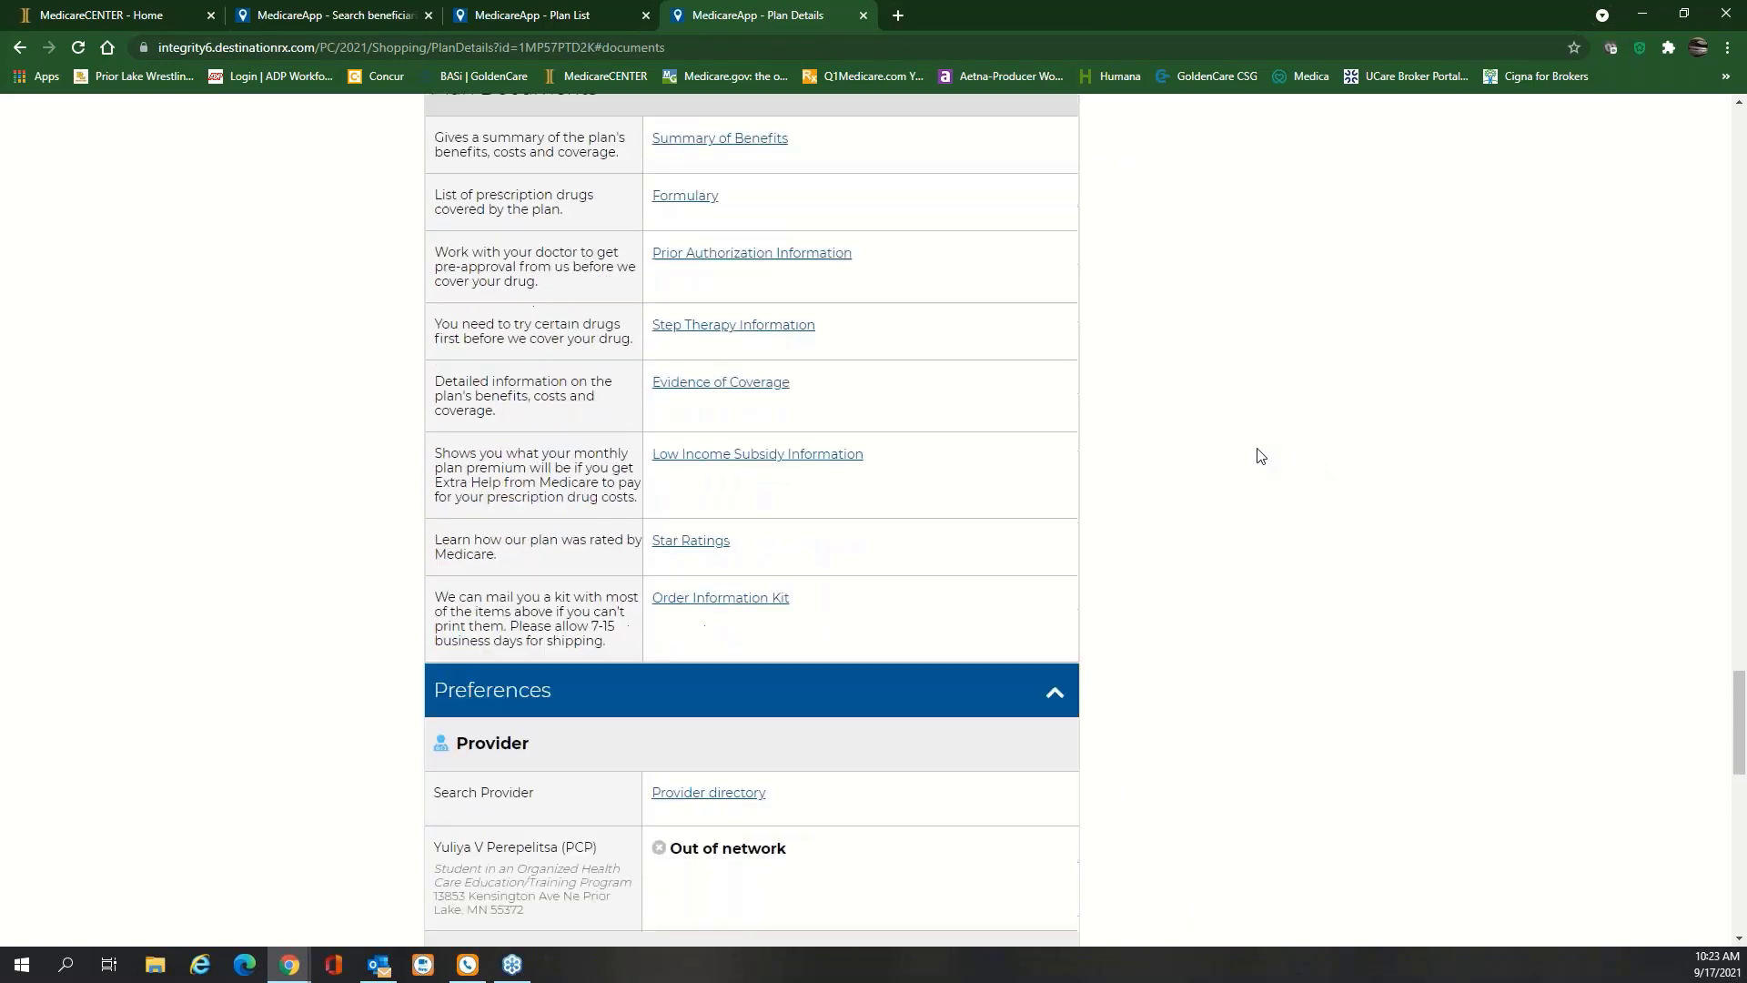
scroll(1260, 455, down, 1)
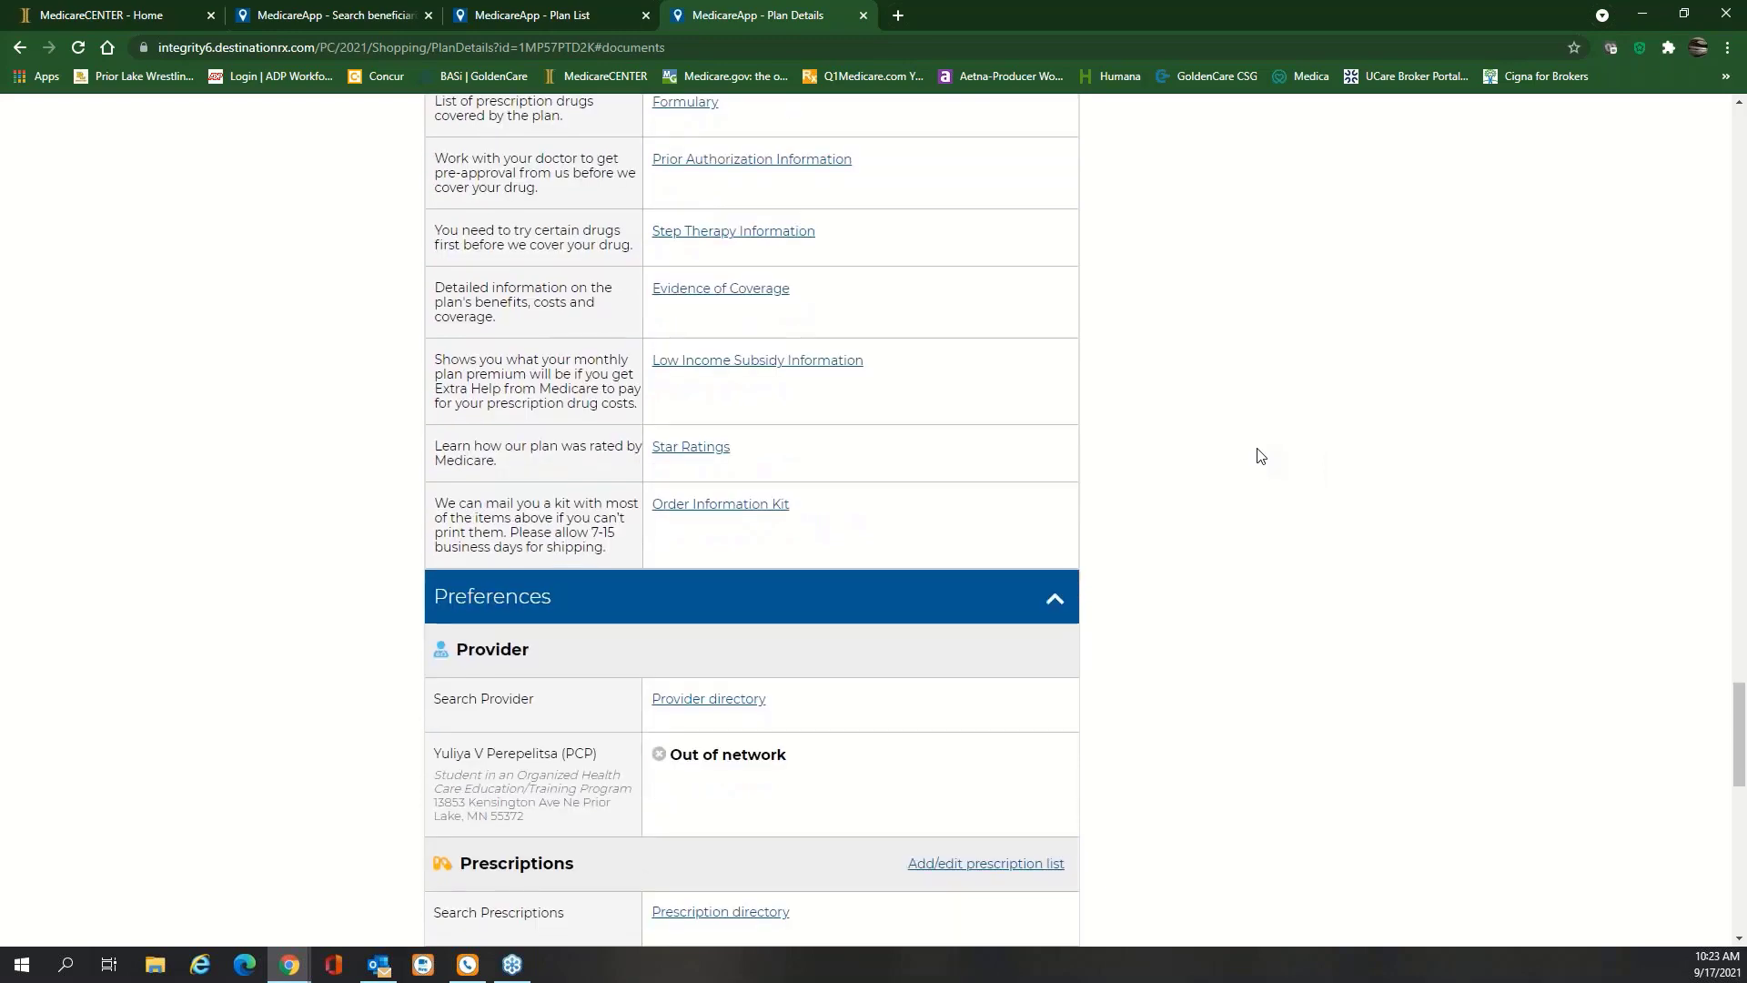
scroll(1261, 455, down, 2)
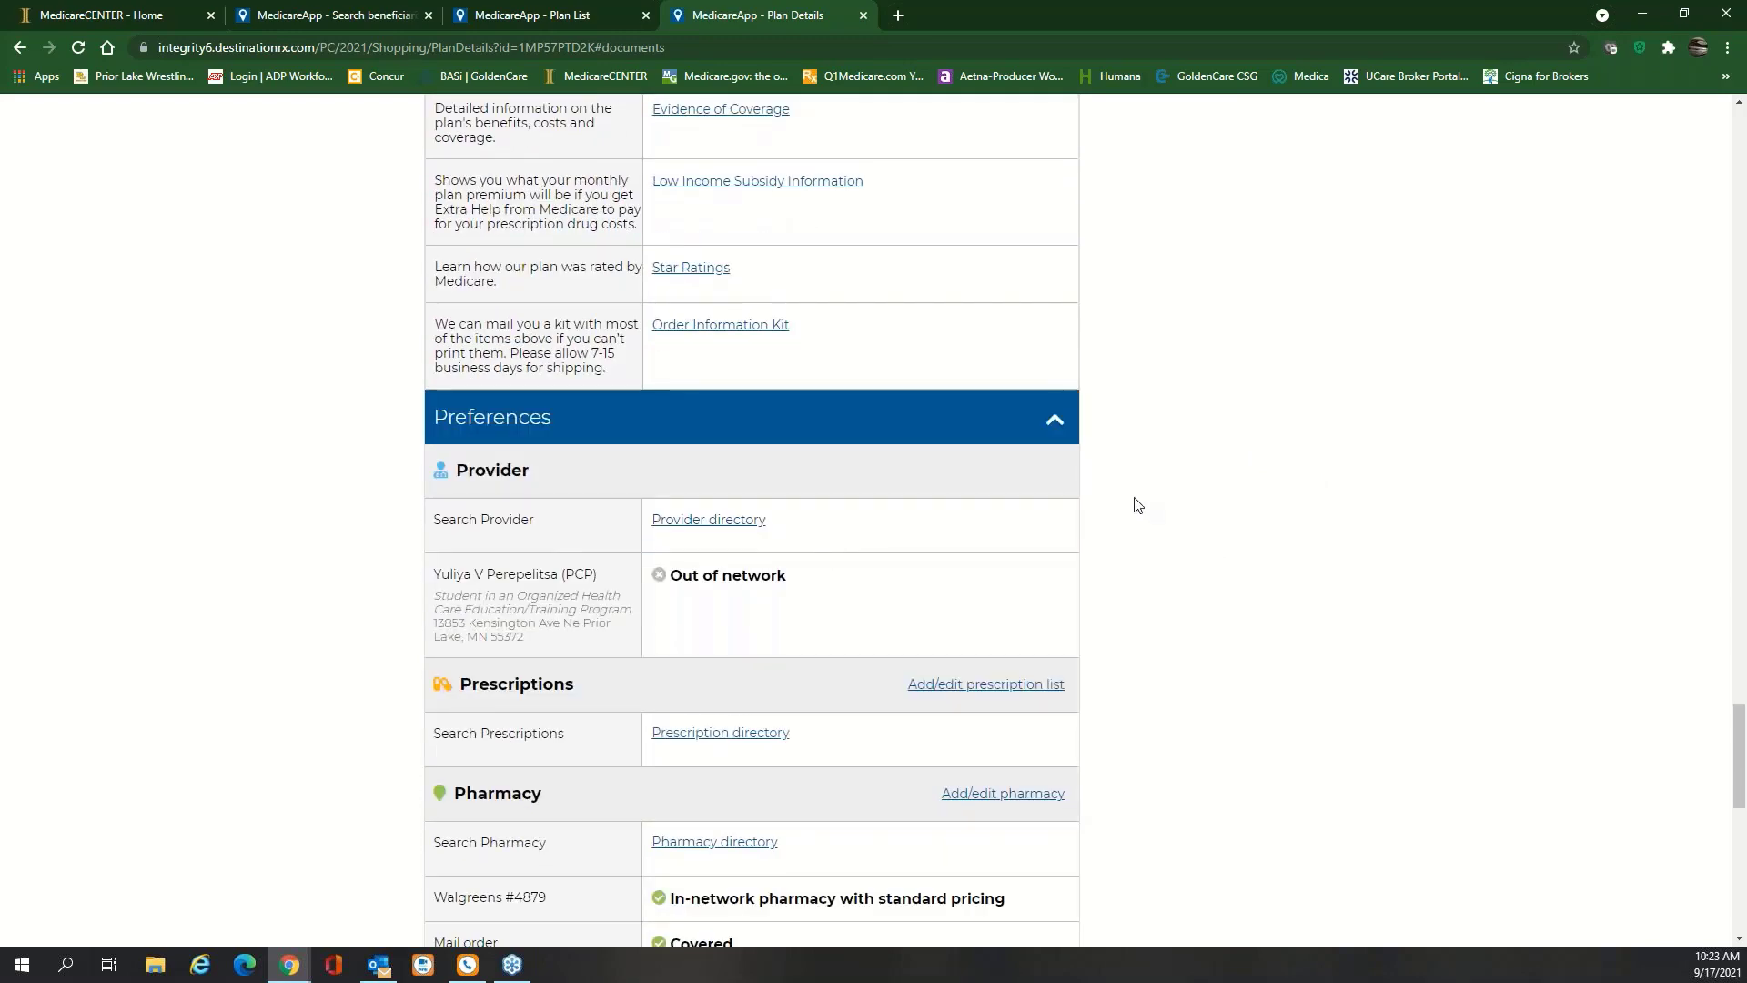
scroll(1136, 503, down, 1)
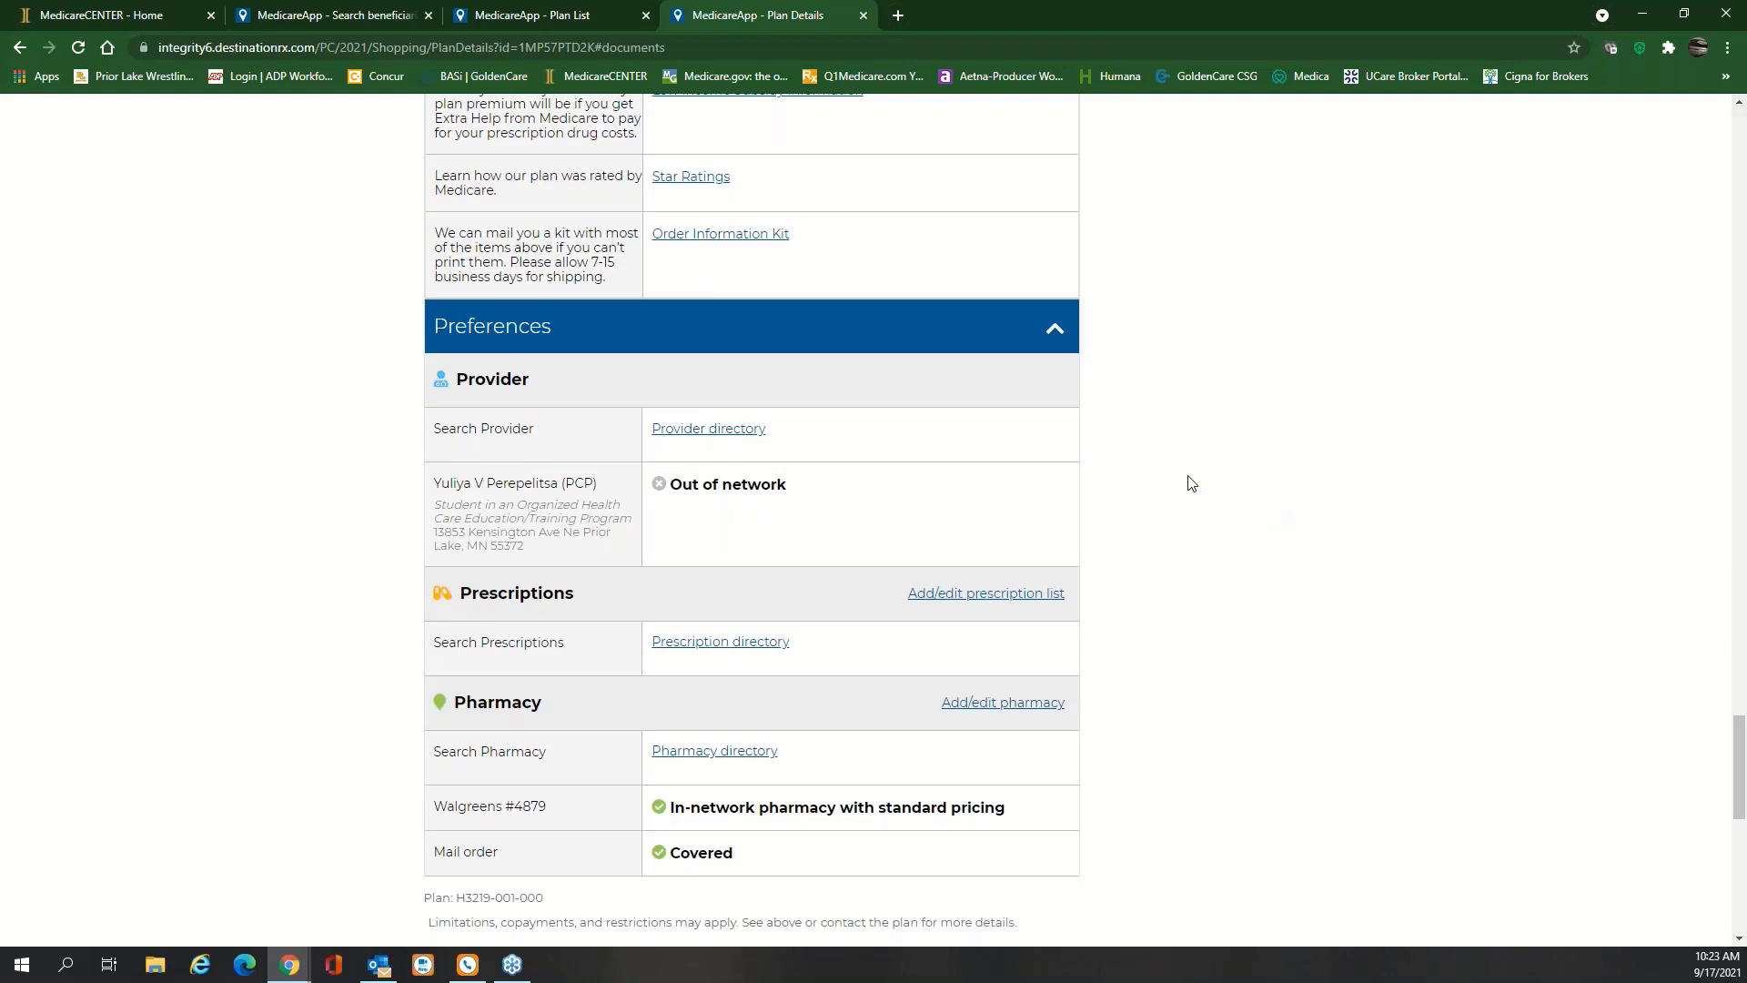
scroll(1192, 484, down, 2)
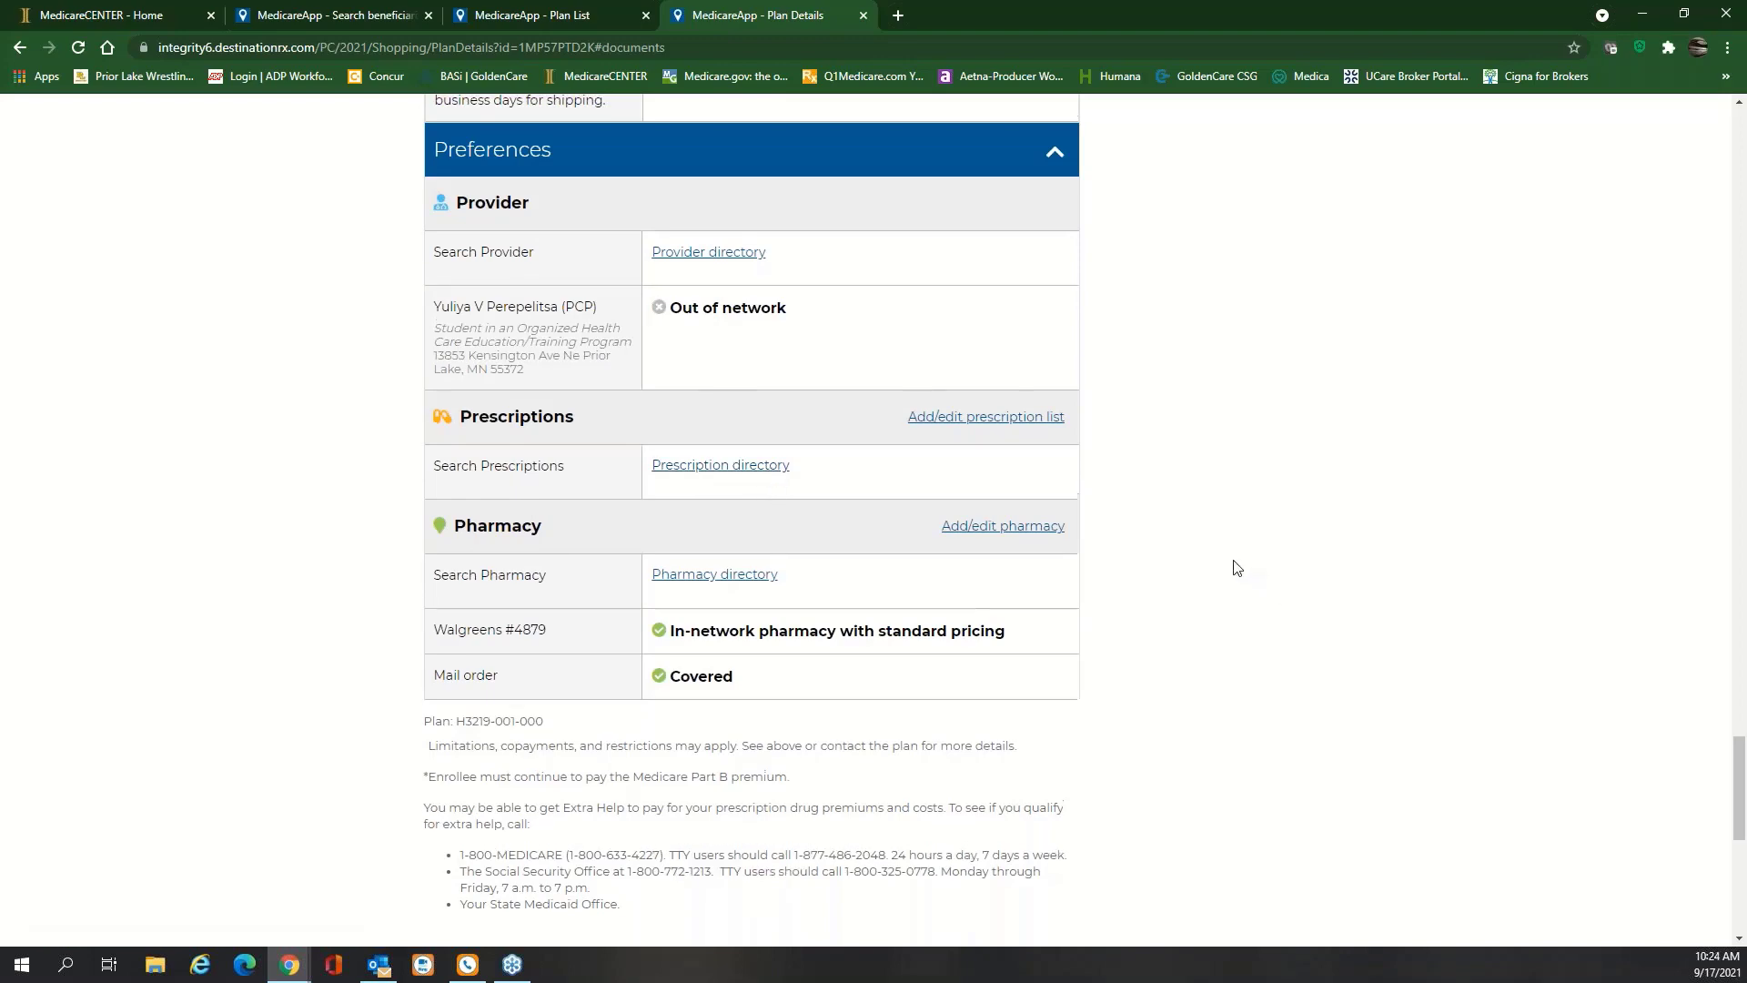
scroll(1234, 566, up, 10)
scroll(819, 597, up, 20)
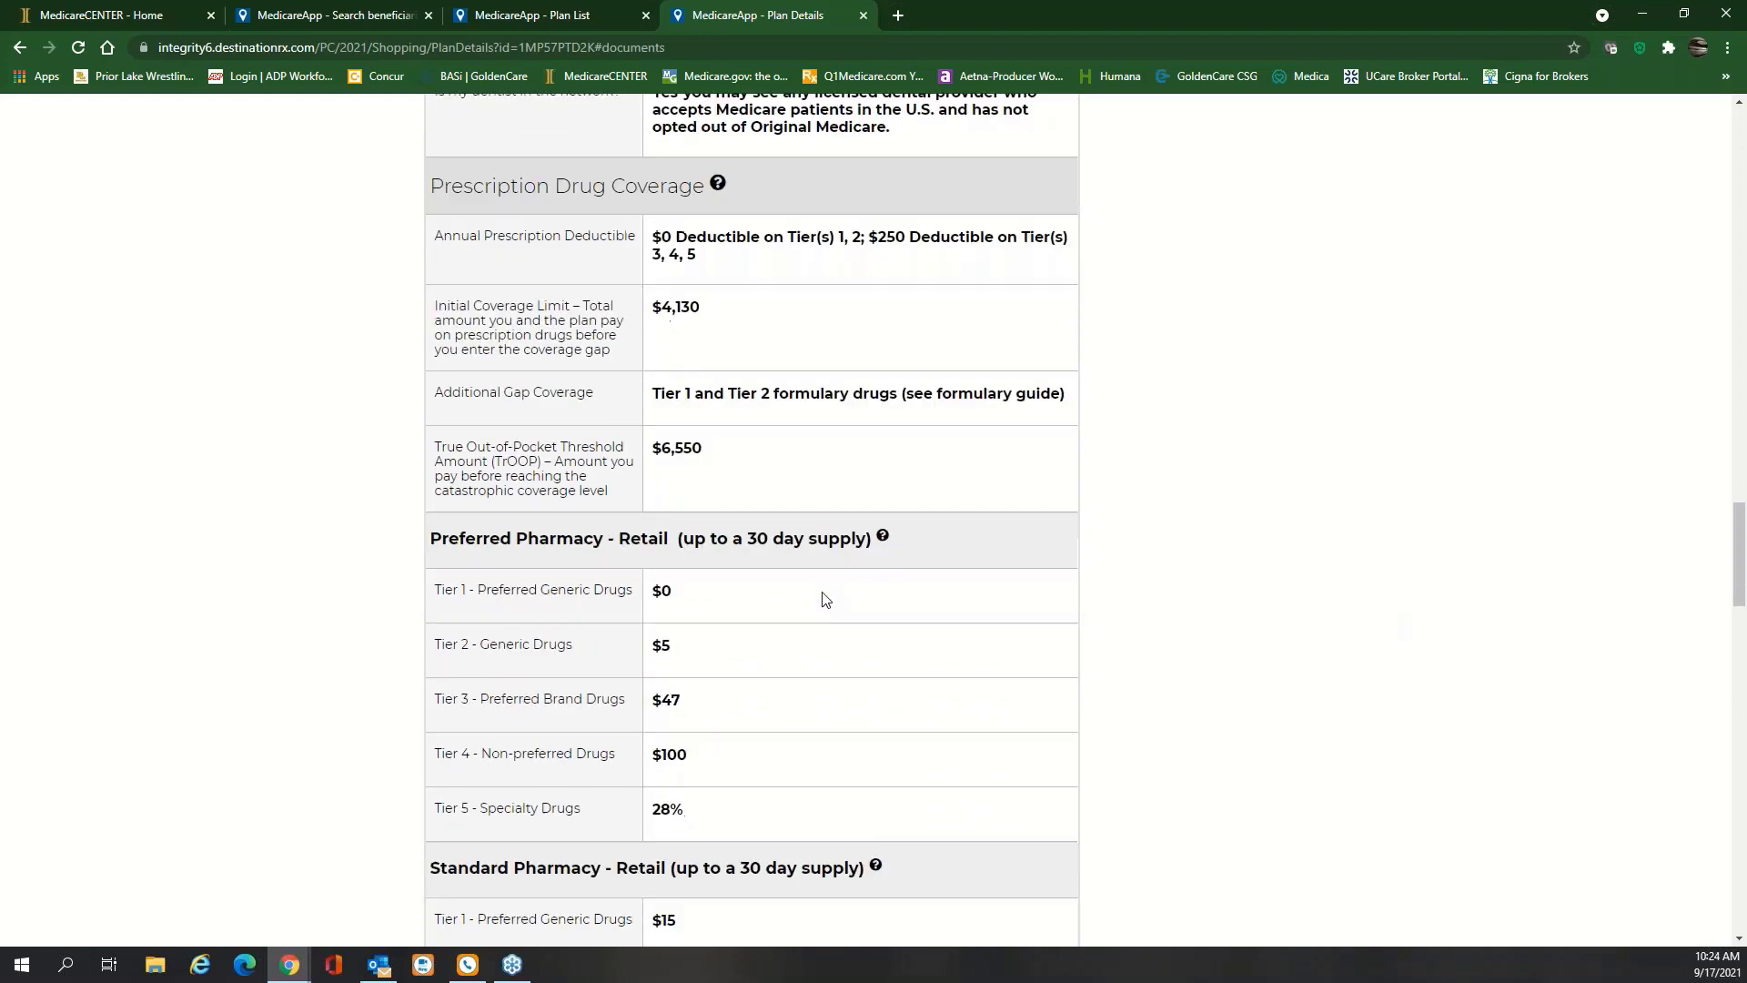
scroll(849, 609, up, 10)
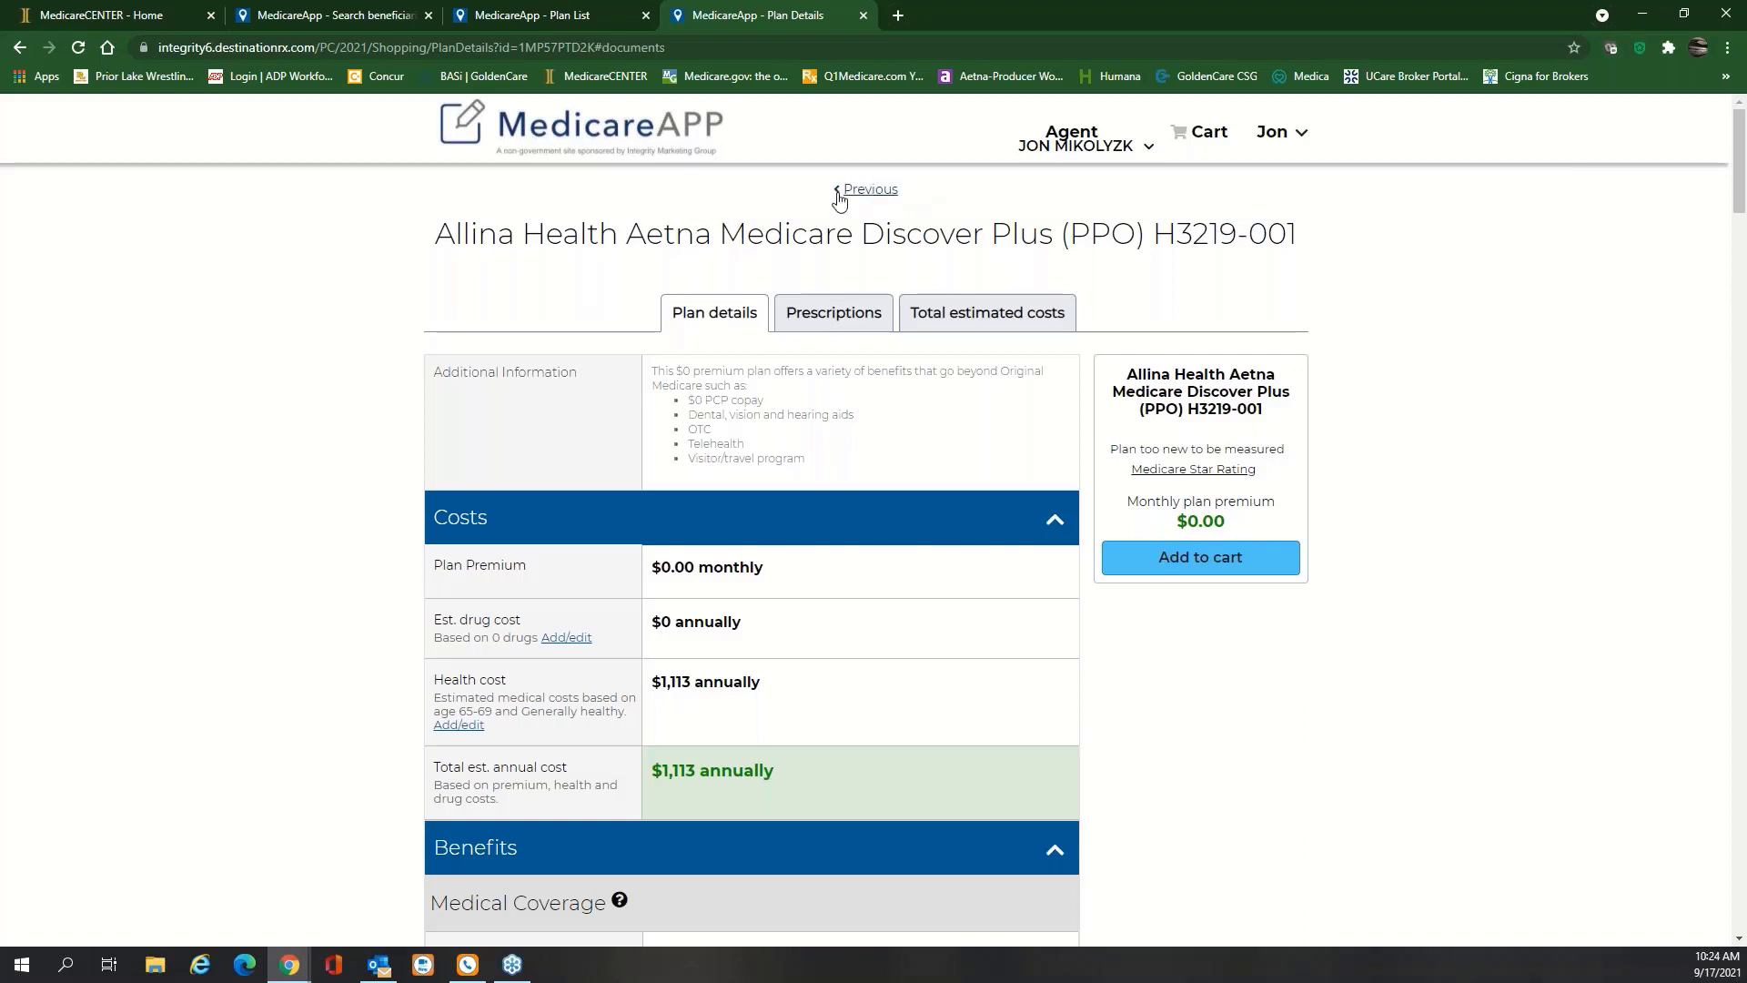
drag(921, 197, 822, 195)
Go back through Compare Plans to the quote Summary page
click(863, 190)
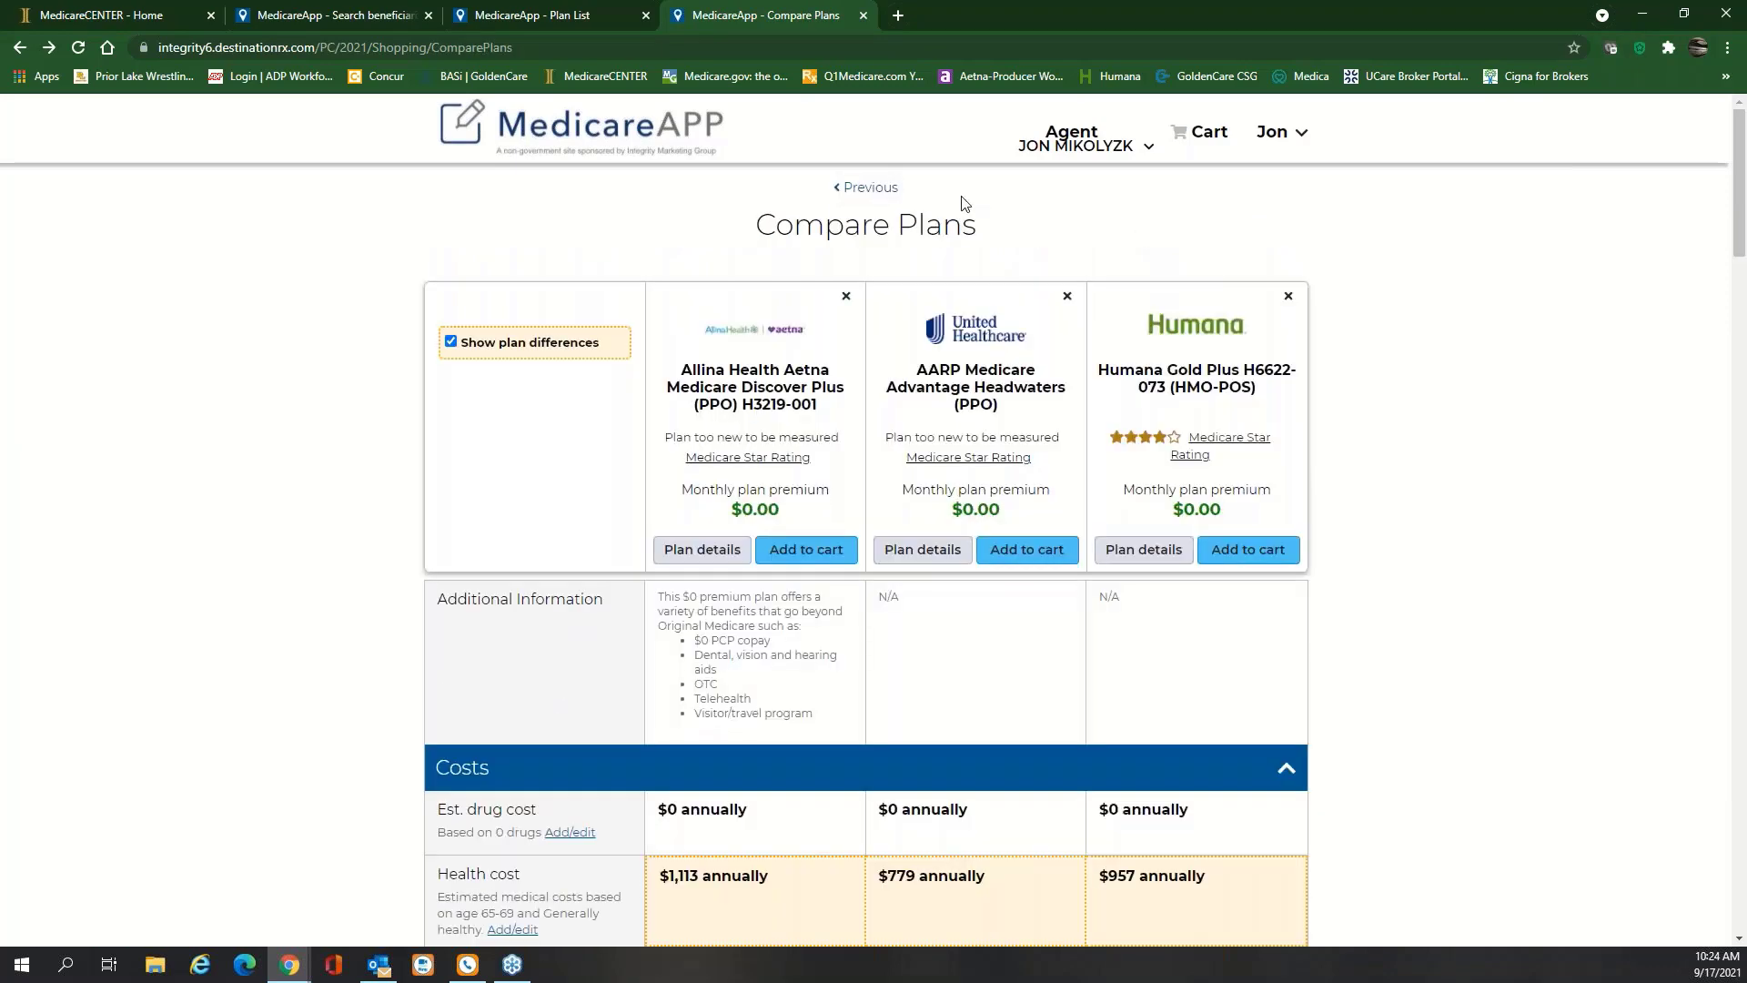
click(869, 191)
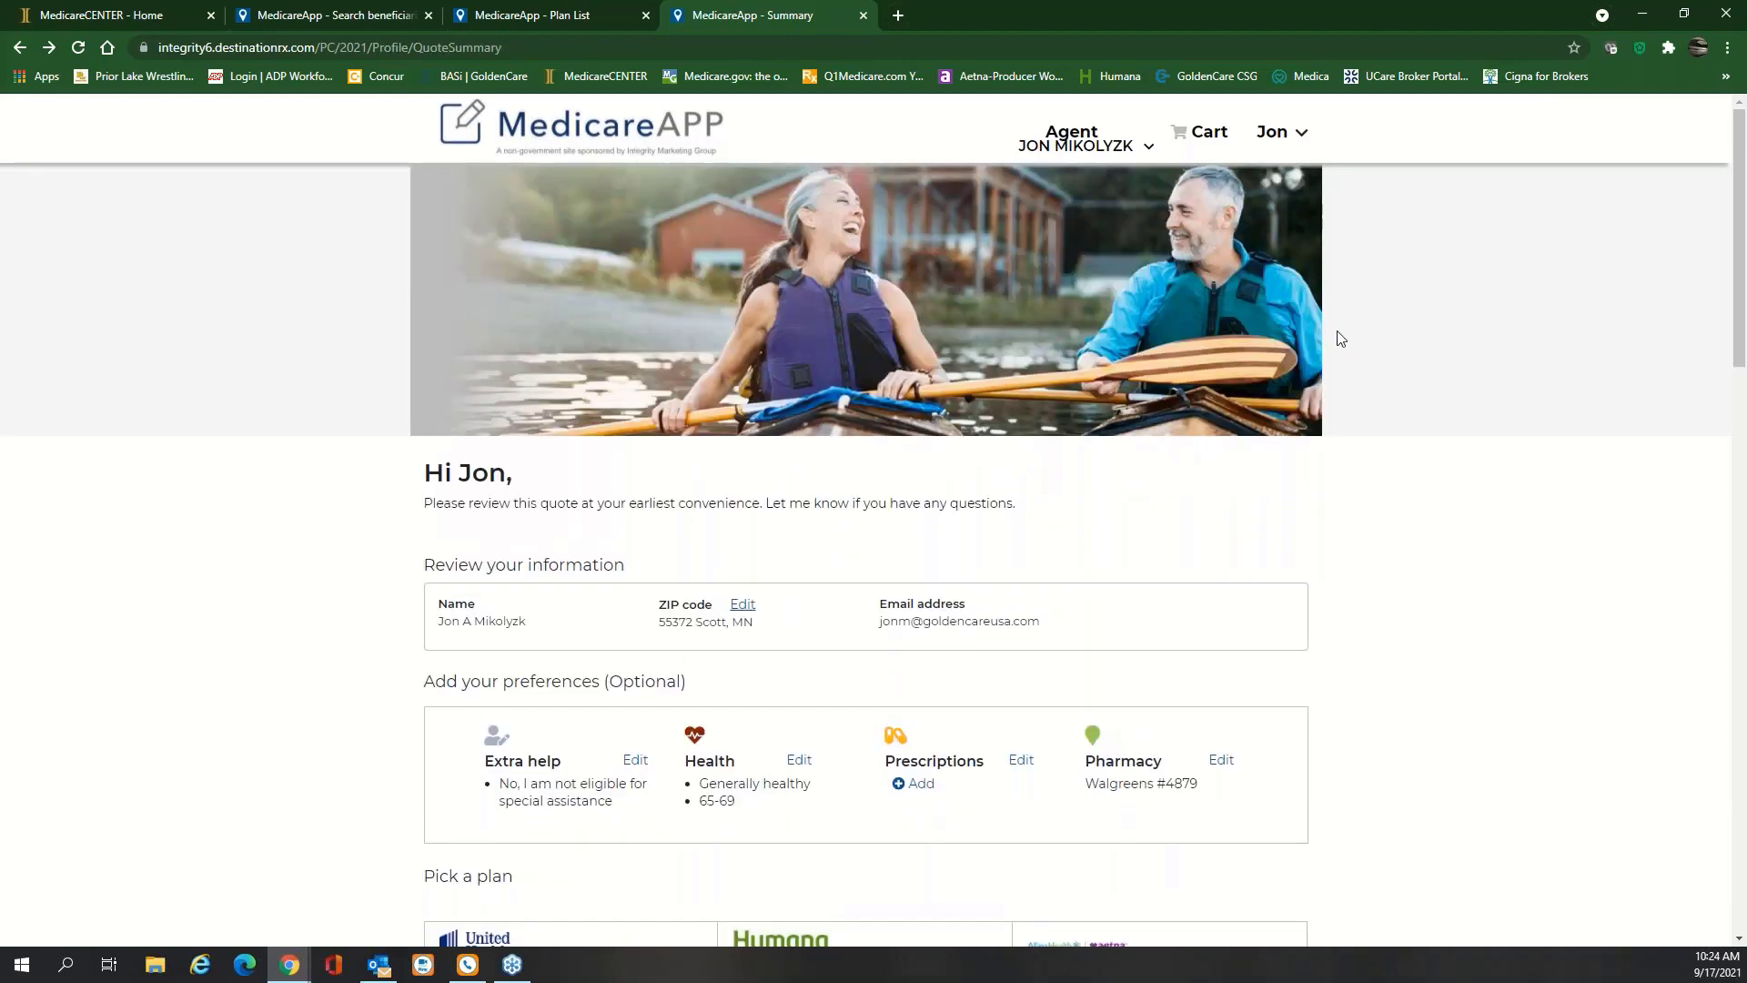
scroll(1338, 336, down, 4)
scroll(1338, 335, up, 4)
Close the quote Summary tab and remove the Allina, Humana and AARP plans from the quote
click(863, 15)
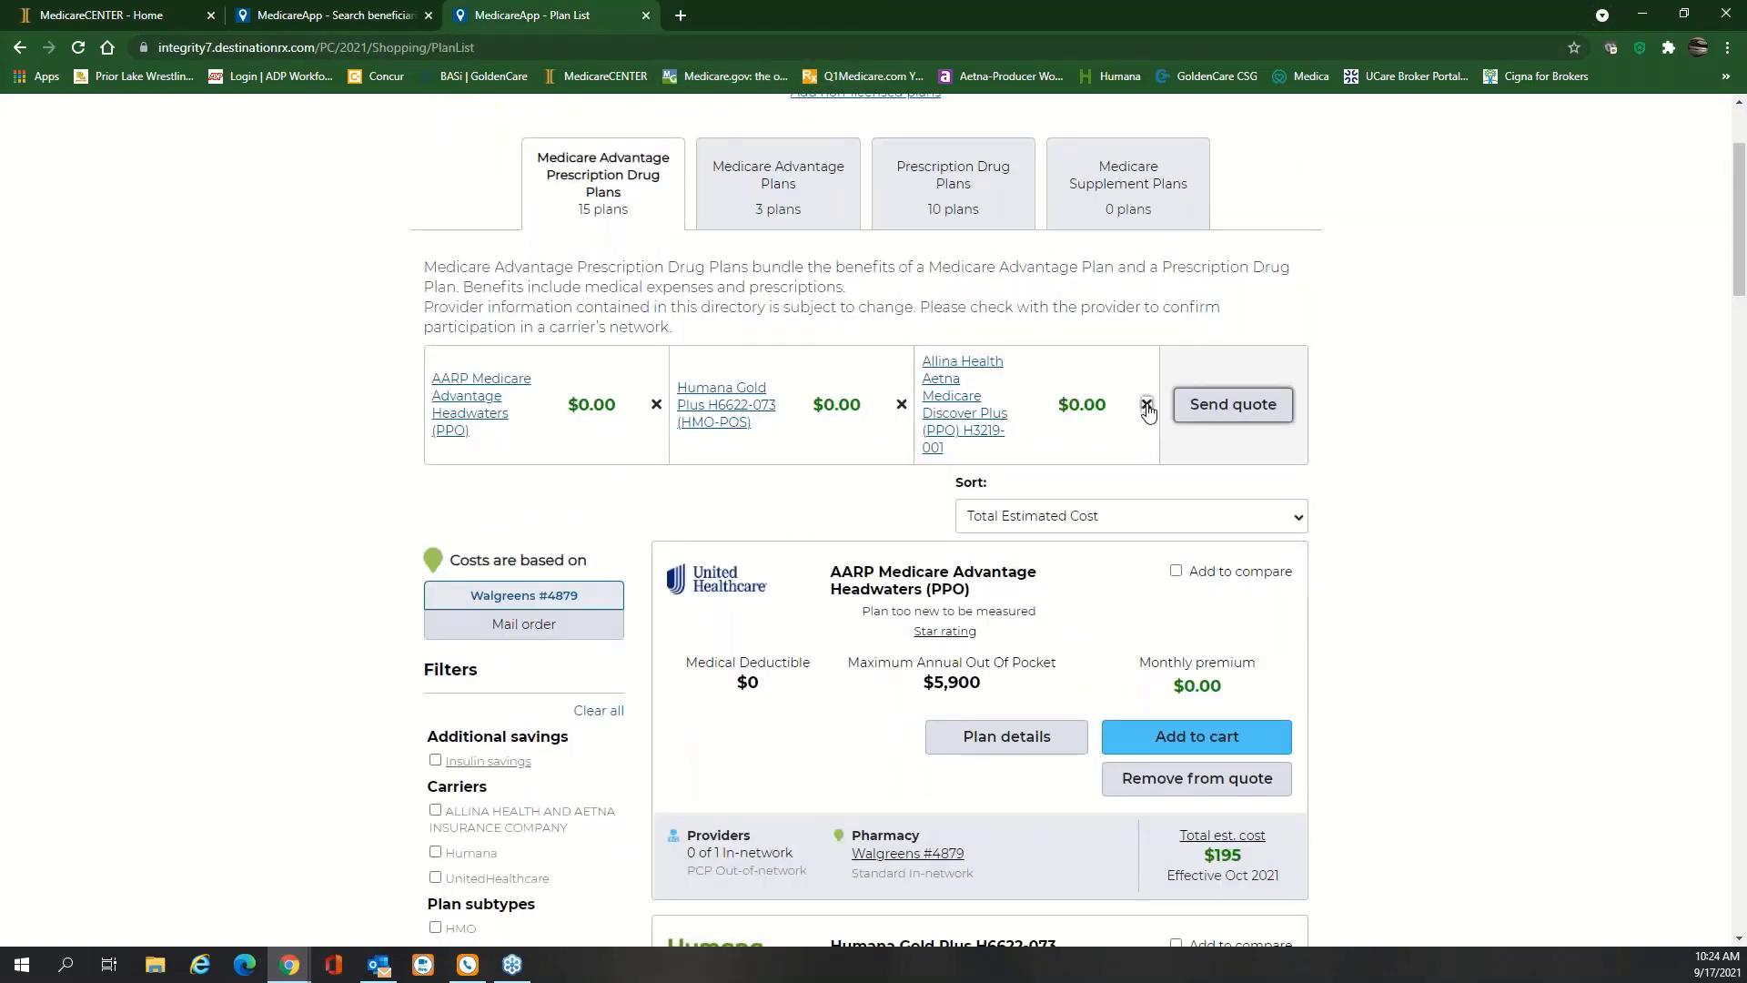
click(1146, 404)
click(902, 387)
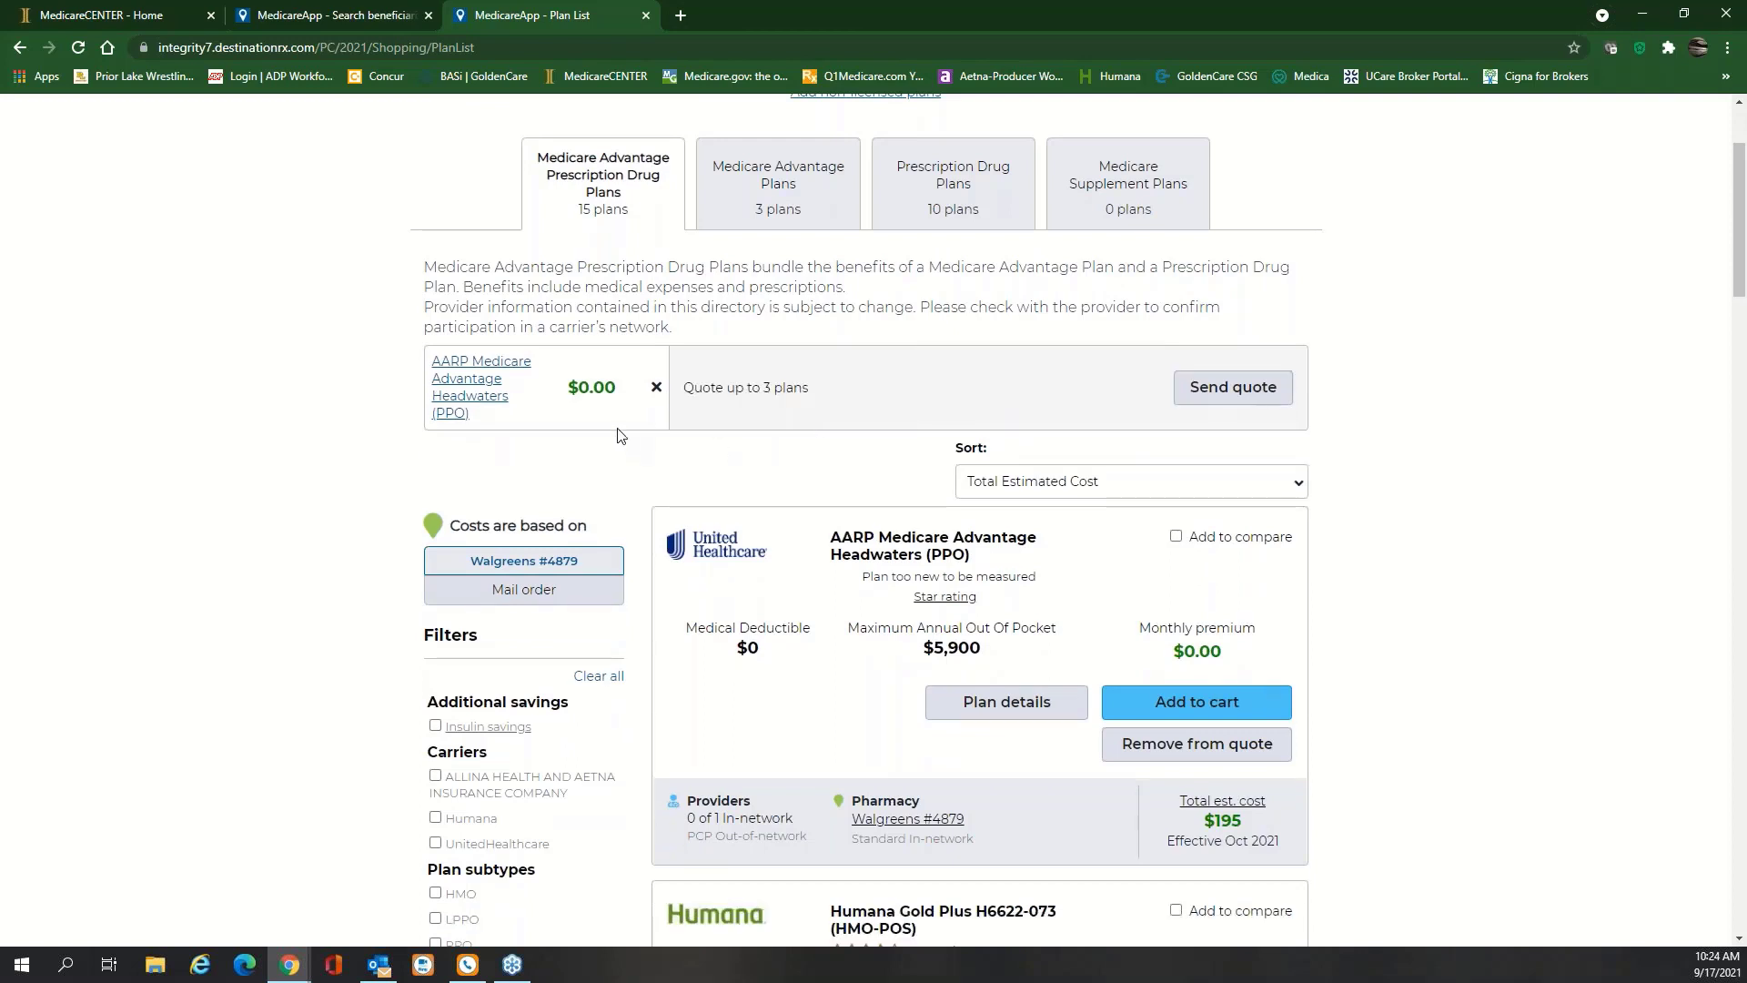
click(656, 388)
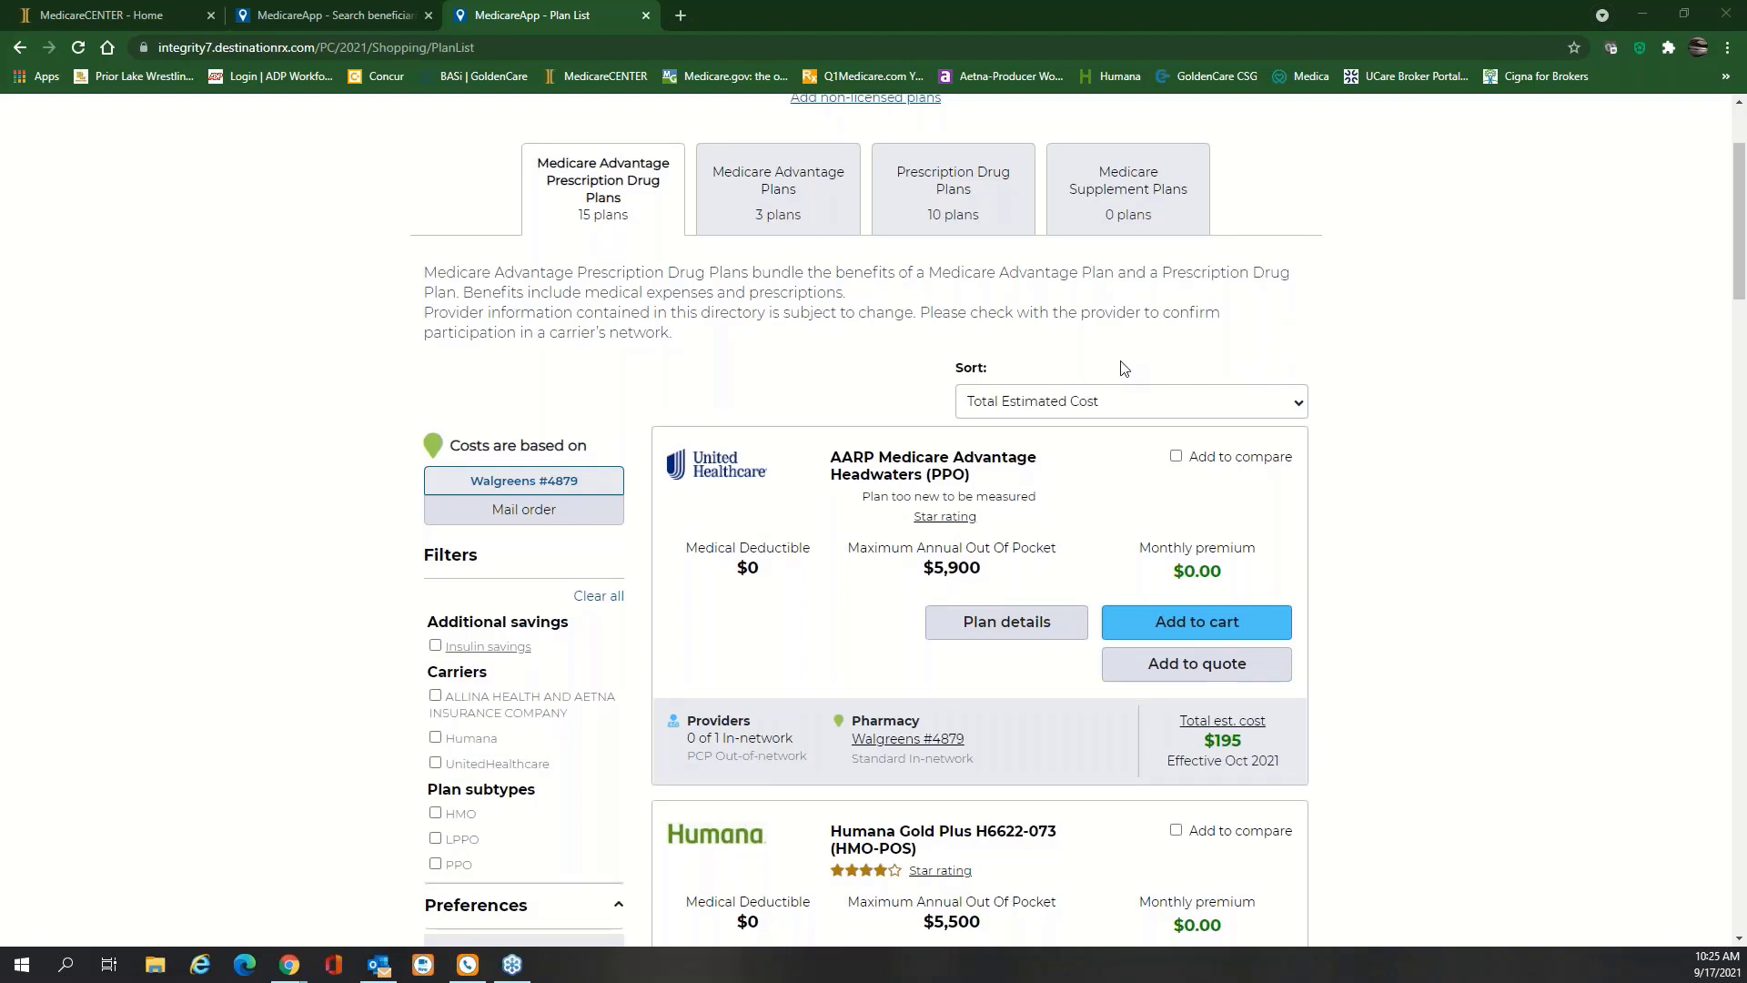
scroll(1319, 405, up, 1)
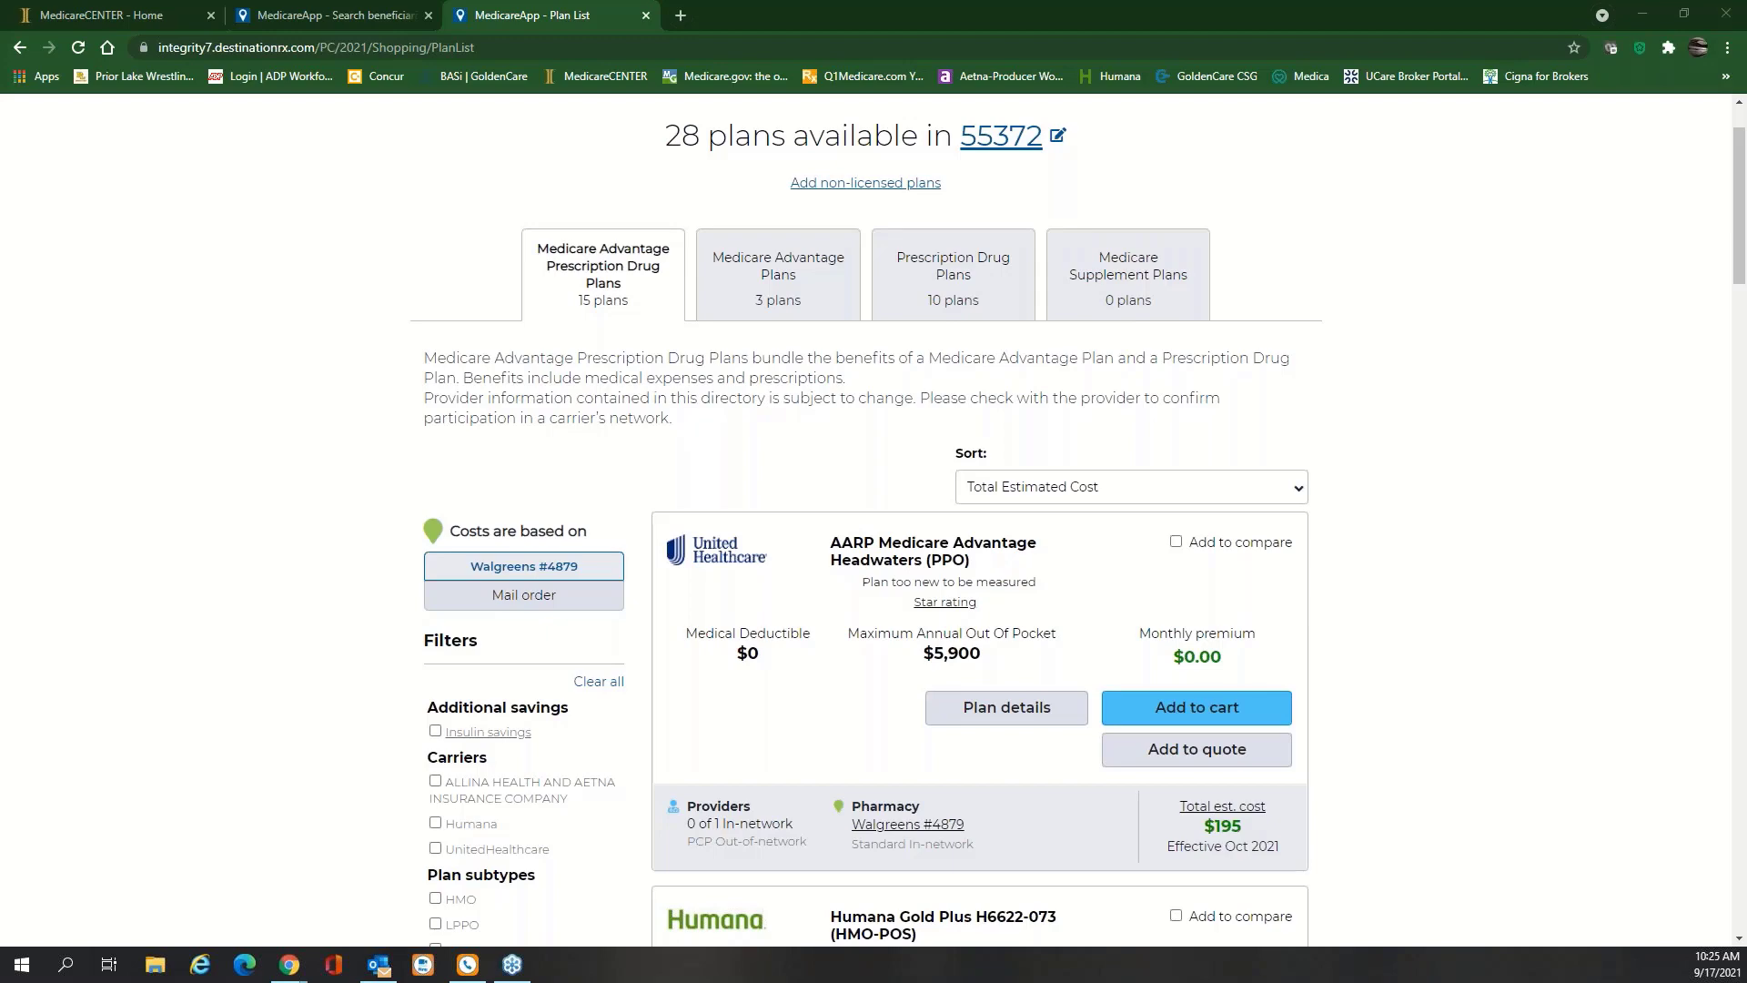
In Outlook's Focused inbox, open the Connect to MyMedicare.gov email and follow its login link
key(alt+Tab)
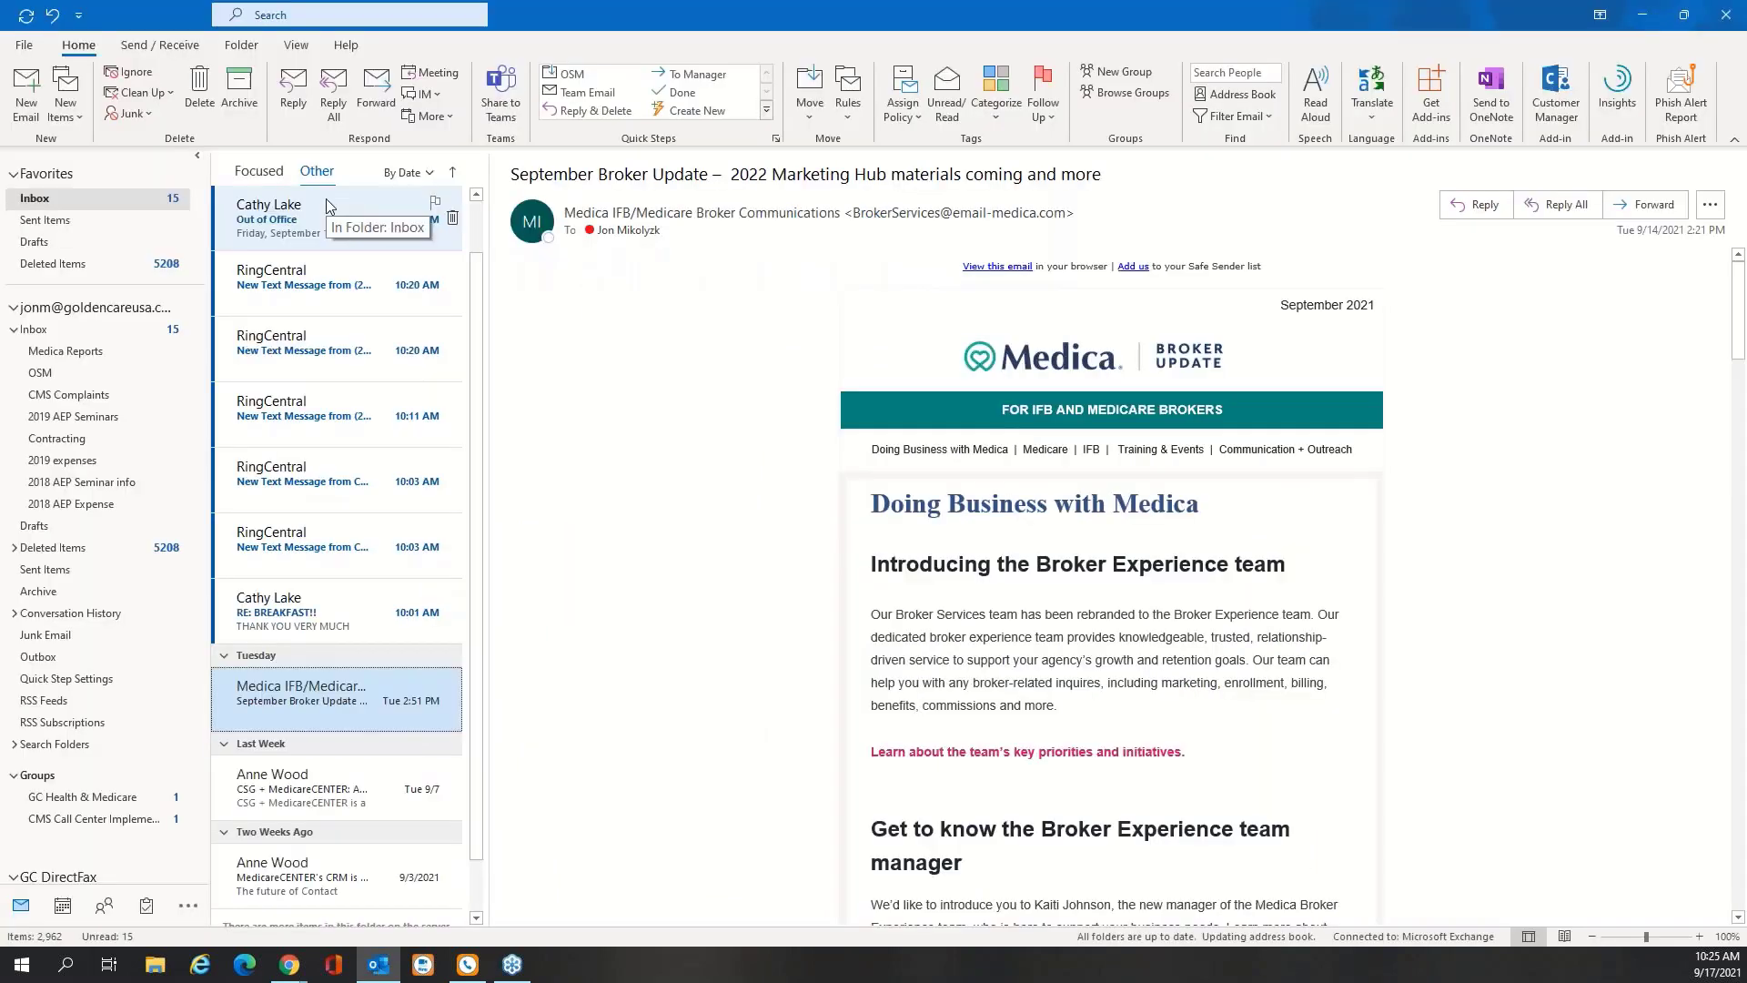
click(258, 171)
click(362, 325)
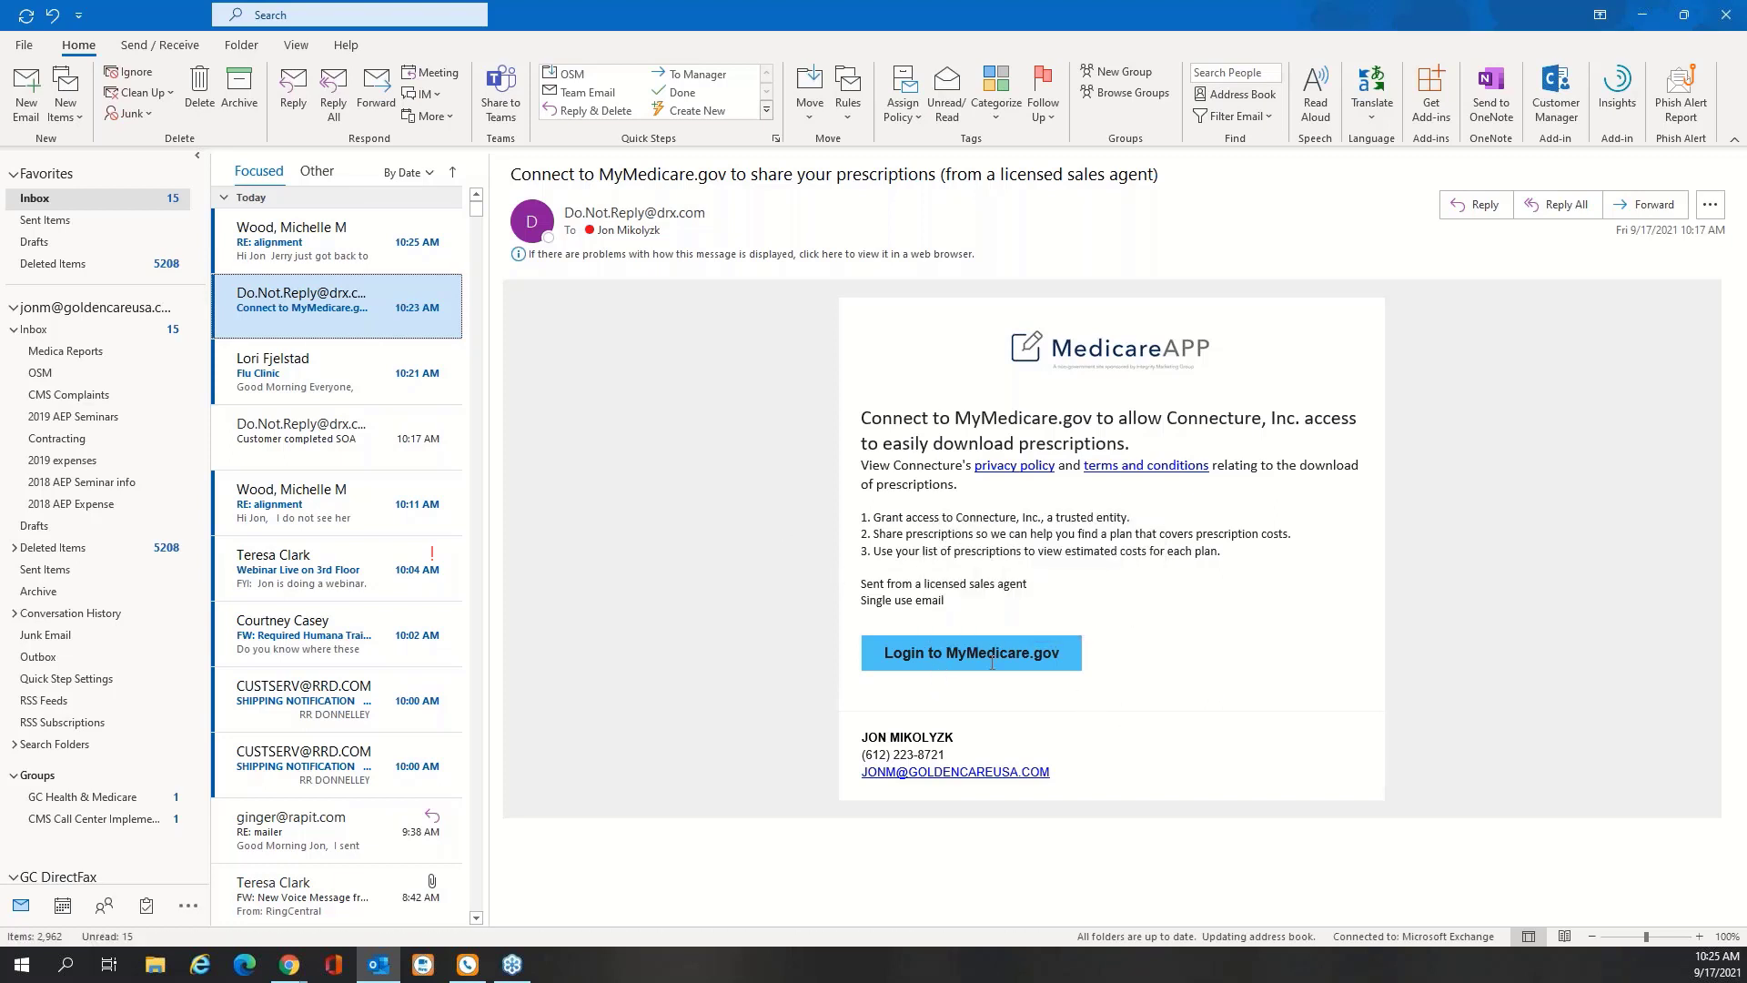
click(1204, 681)
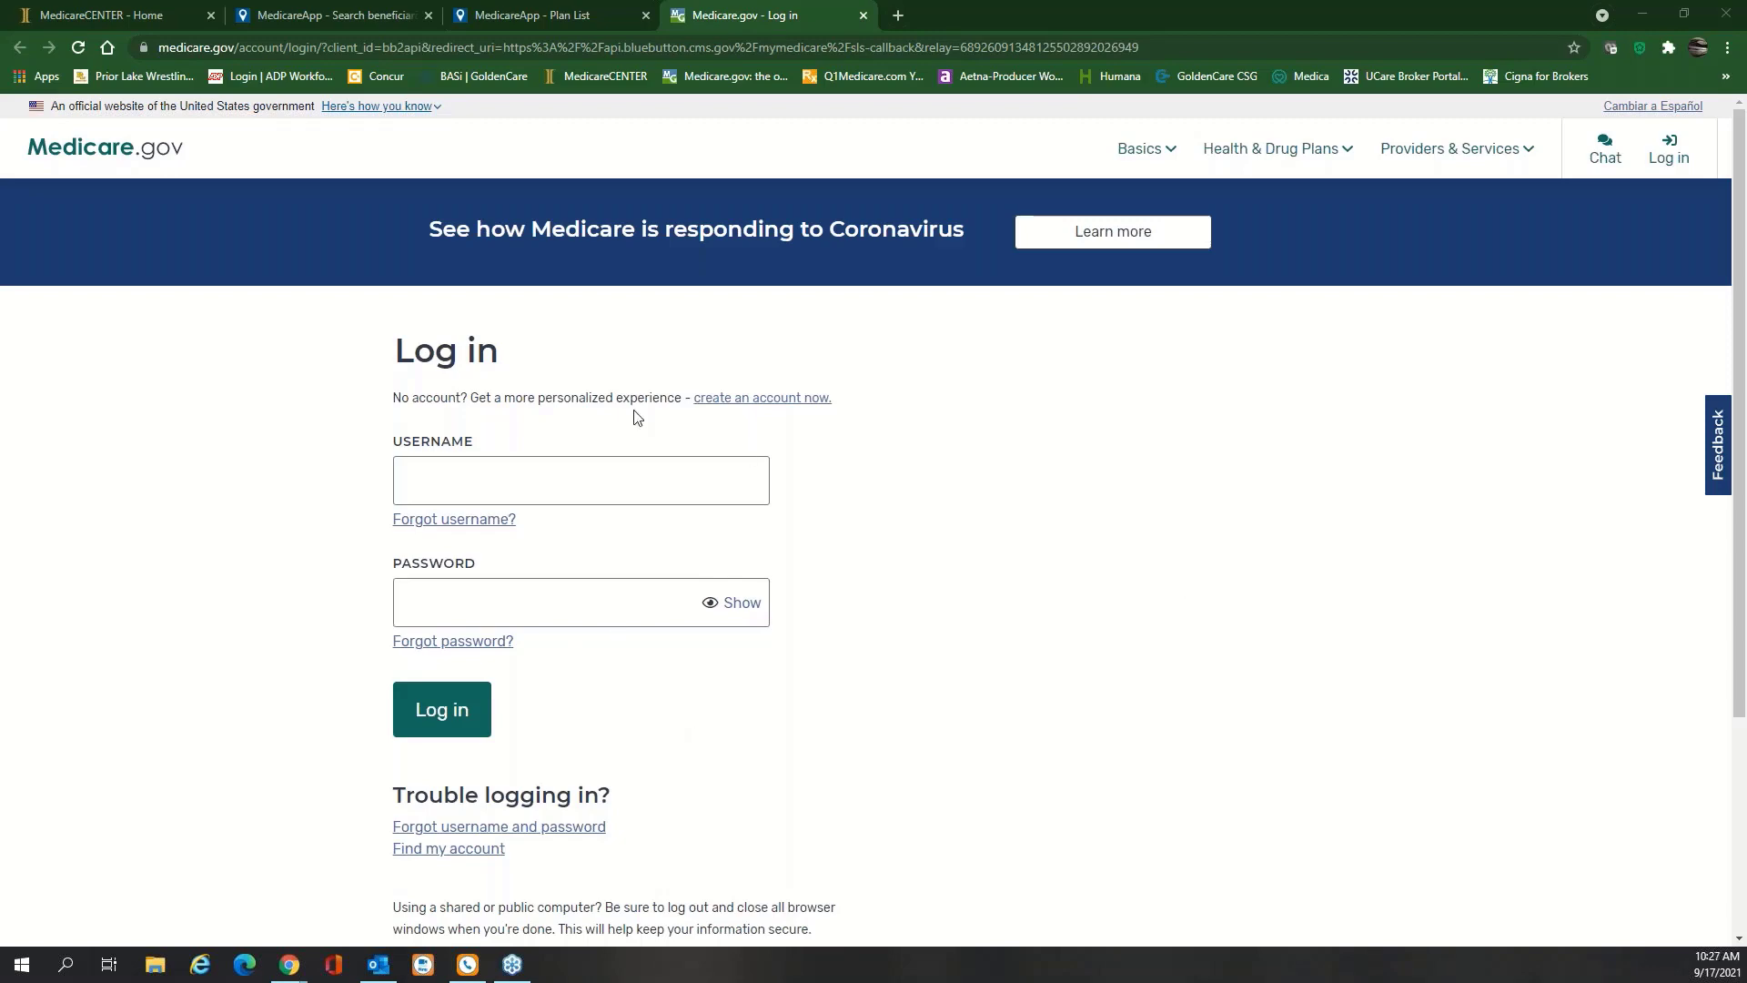
Return to the MedicareApp Plan List tab and scroll down the 55372 plan list
click(546, 15)
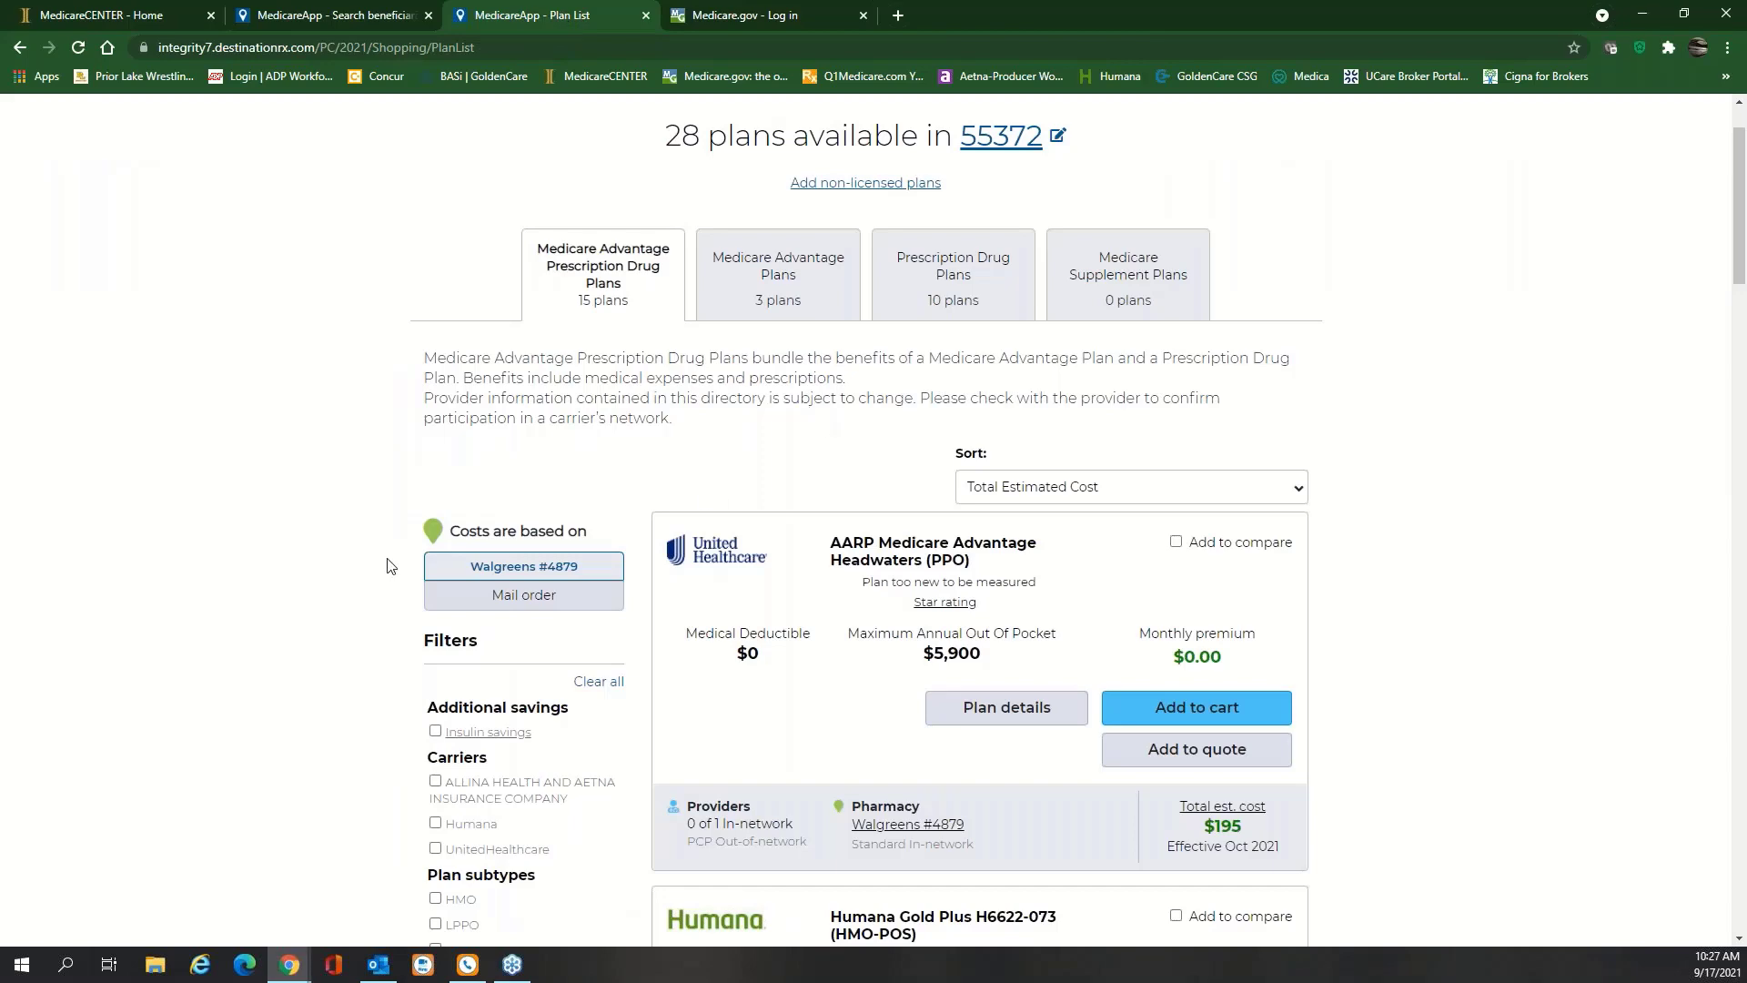
scroll(392, 564, down, 3)
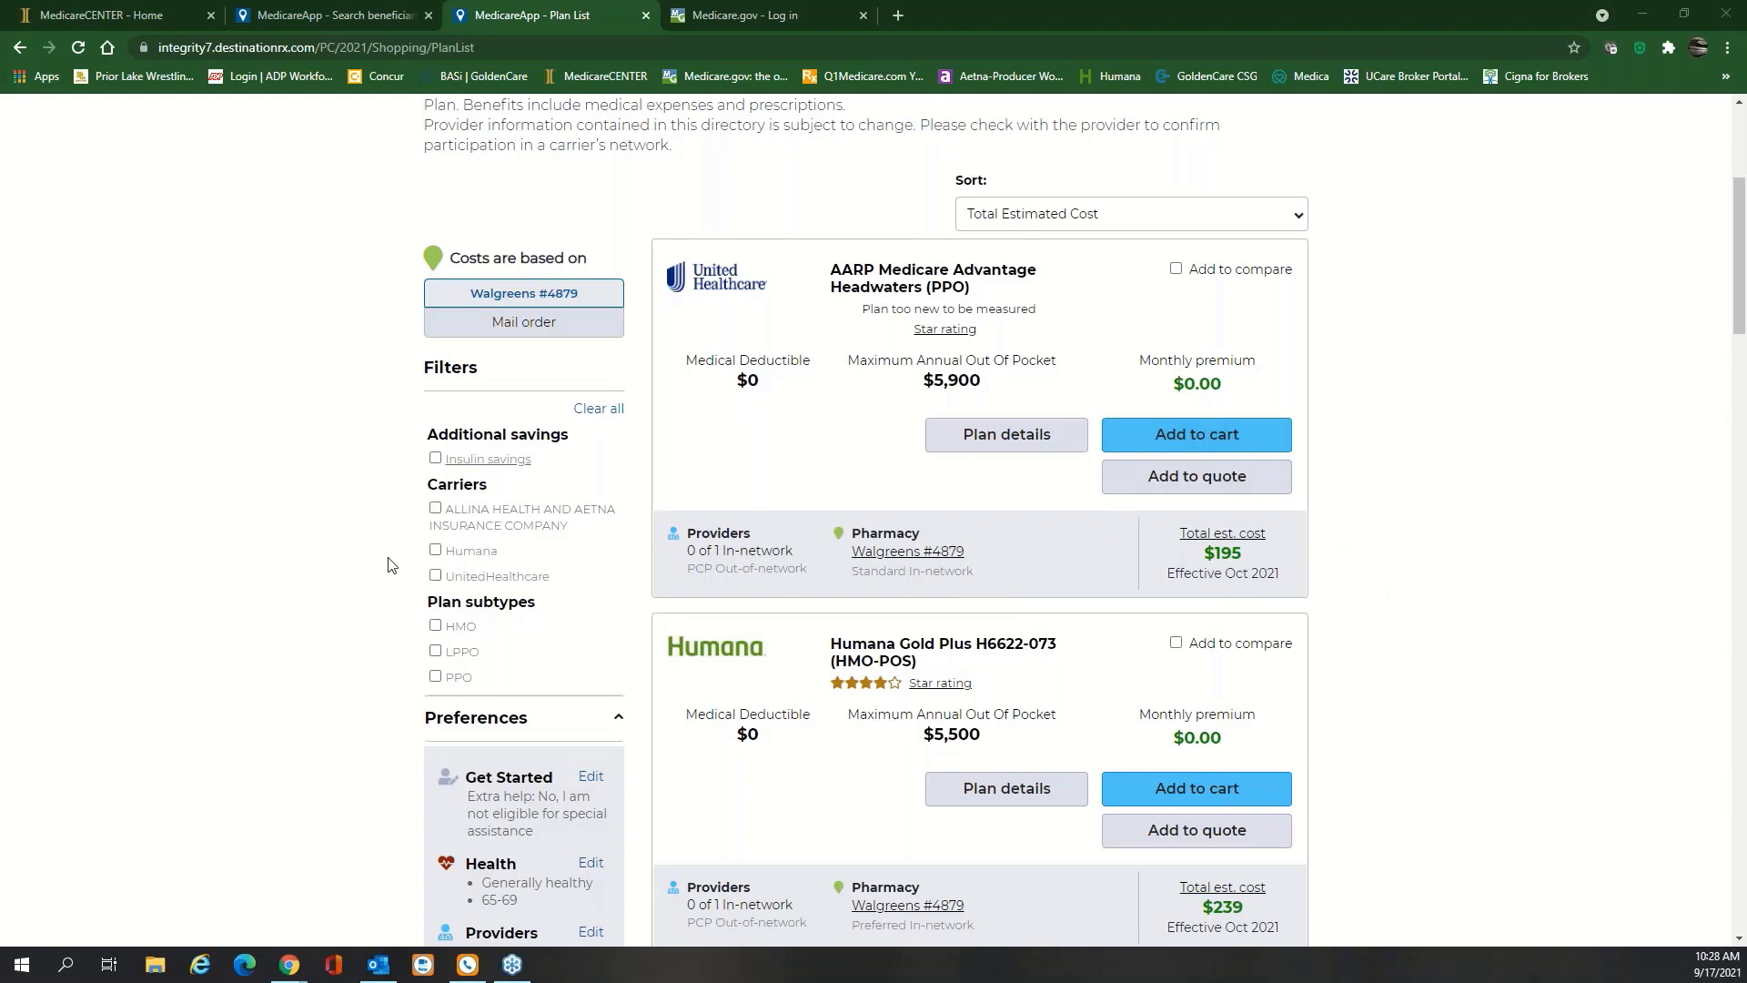
Add the AARP Headwaters (PPO) plan to the cart with beneficiary signing and continue to enrollment
click(1208, 441)
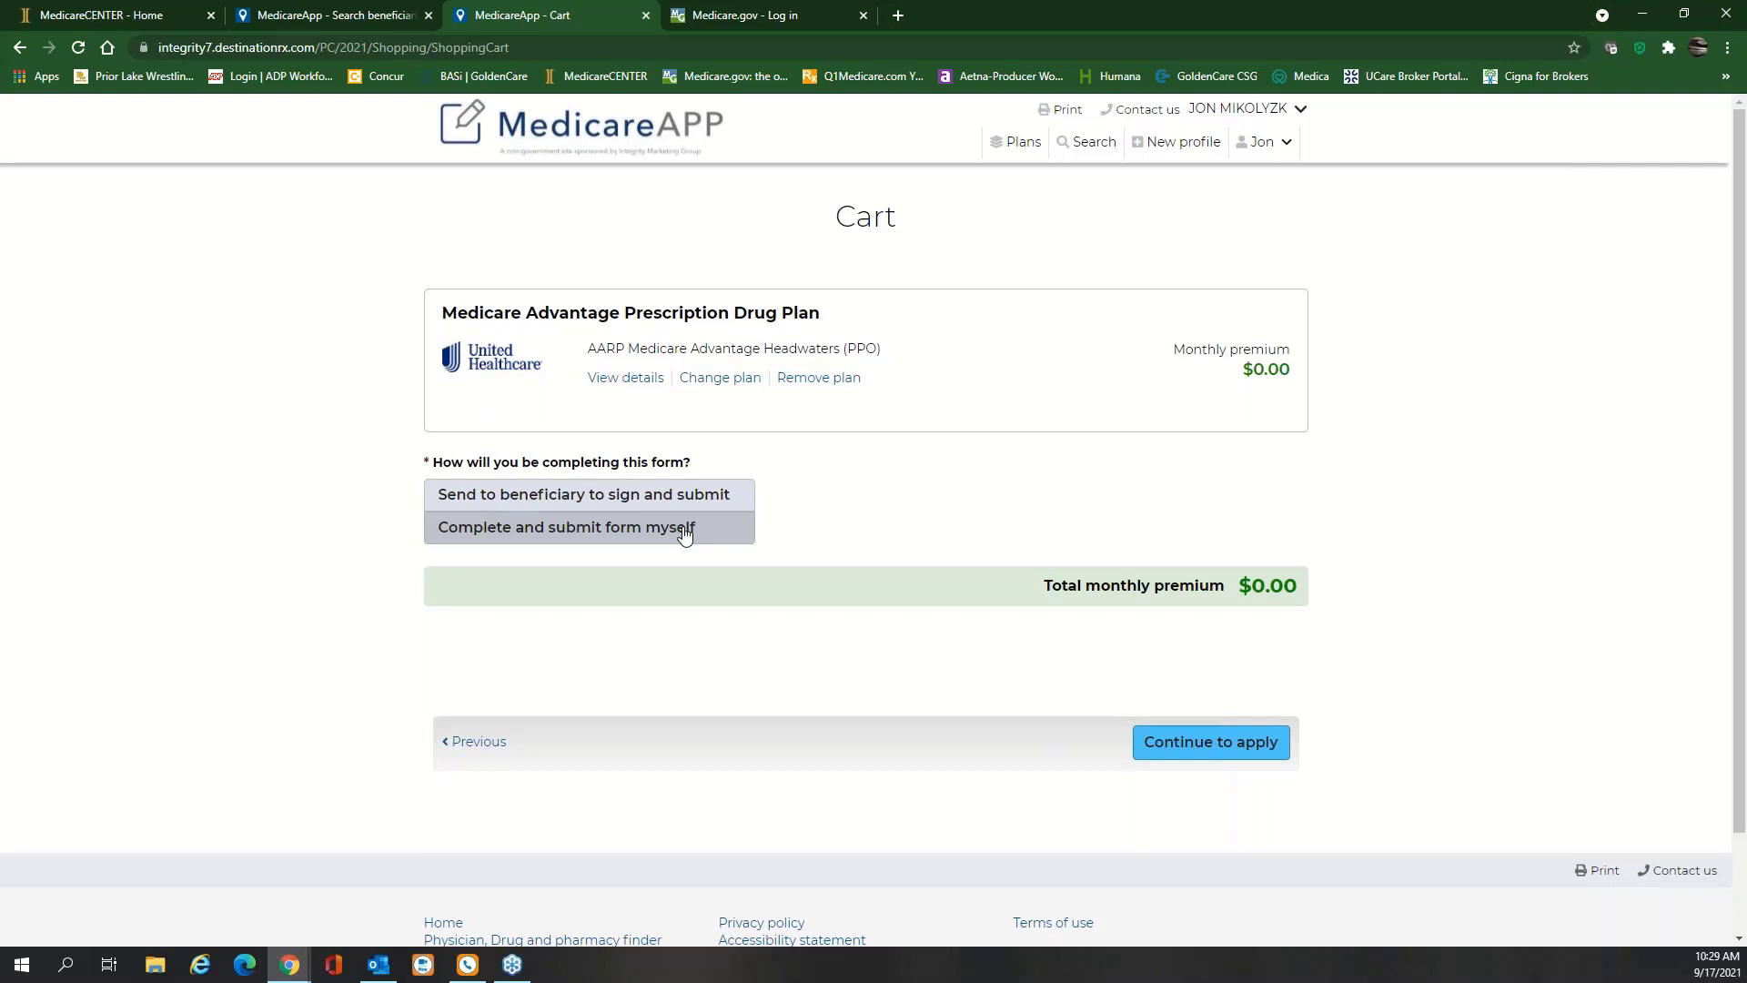
click(668, 500)
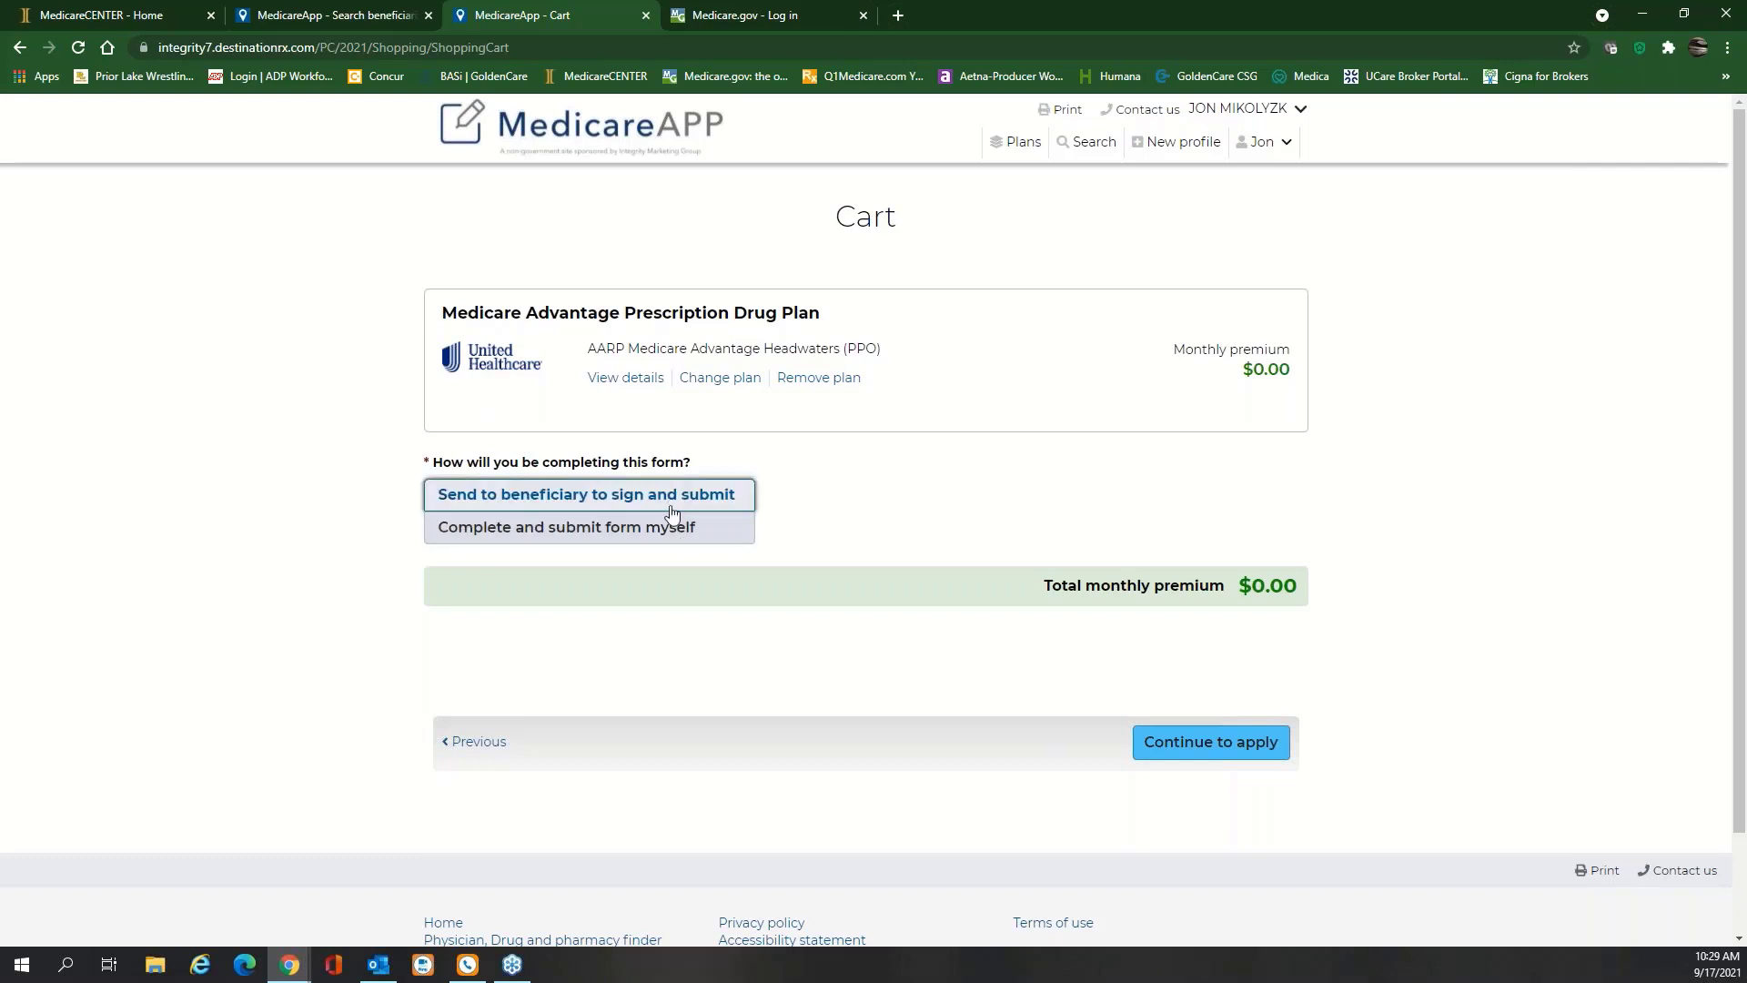
click(1227, 746)
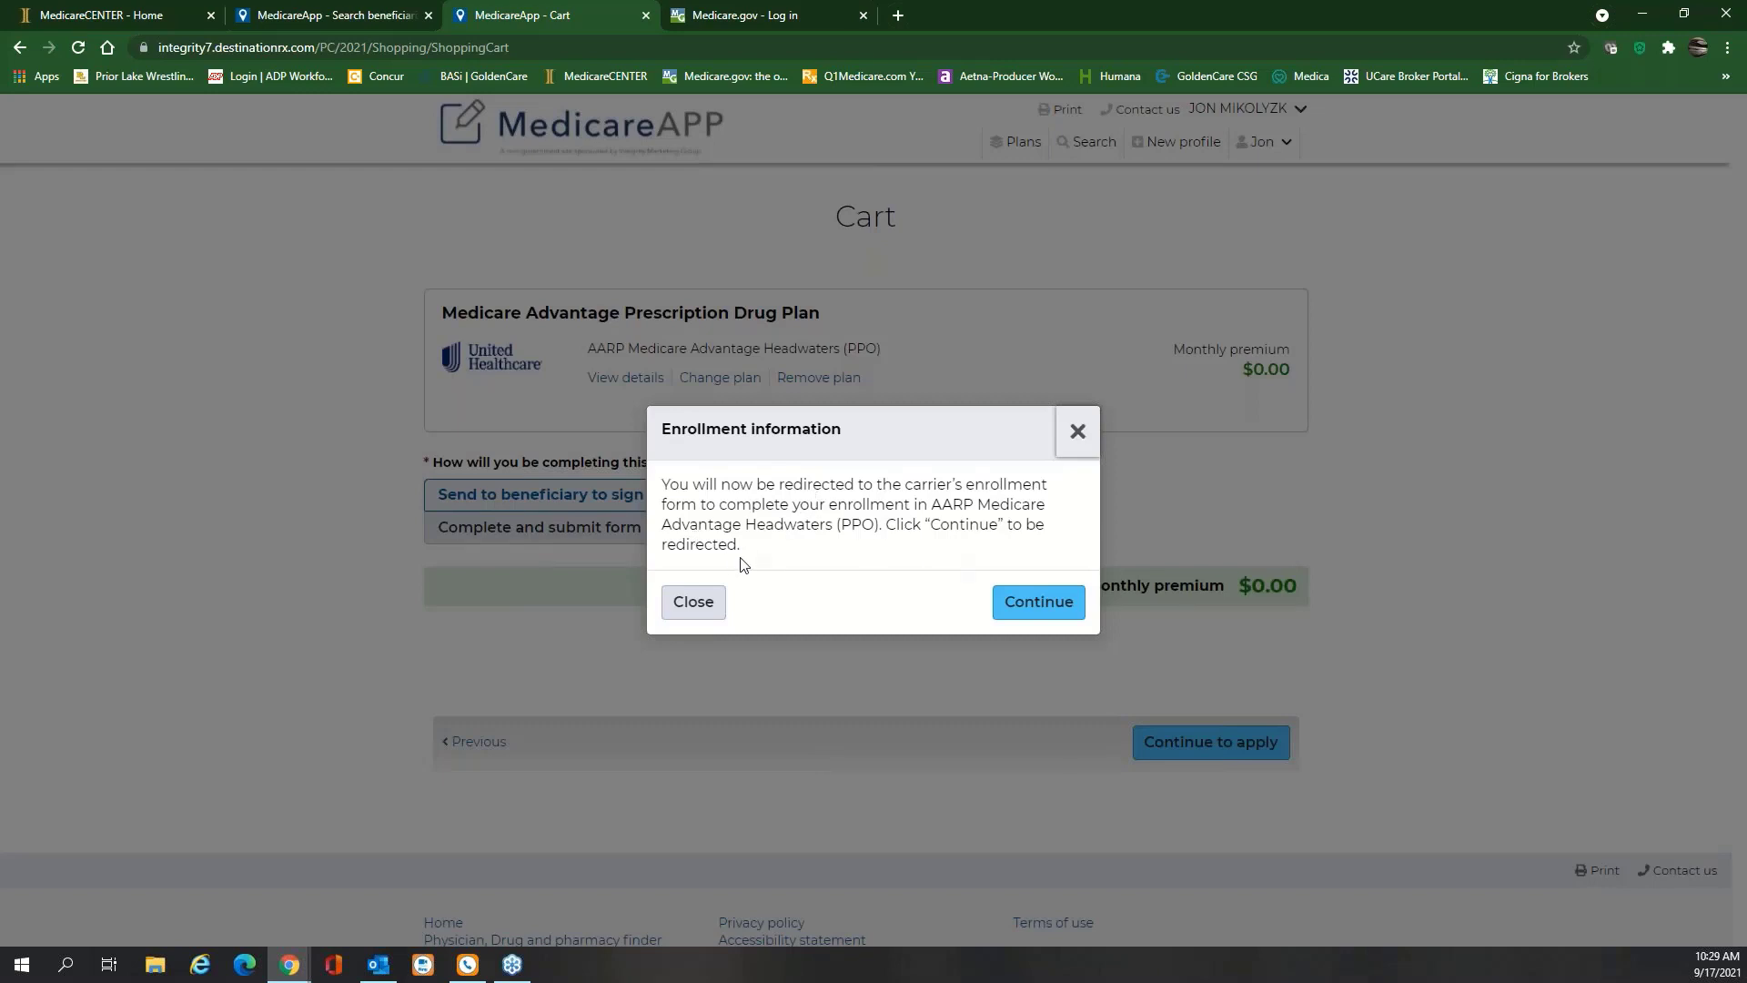
click(1037, 605)
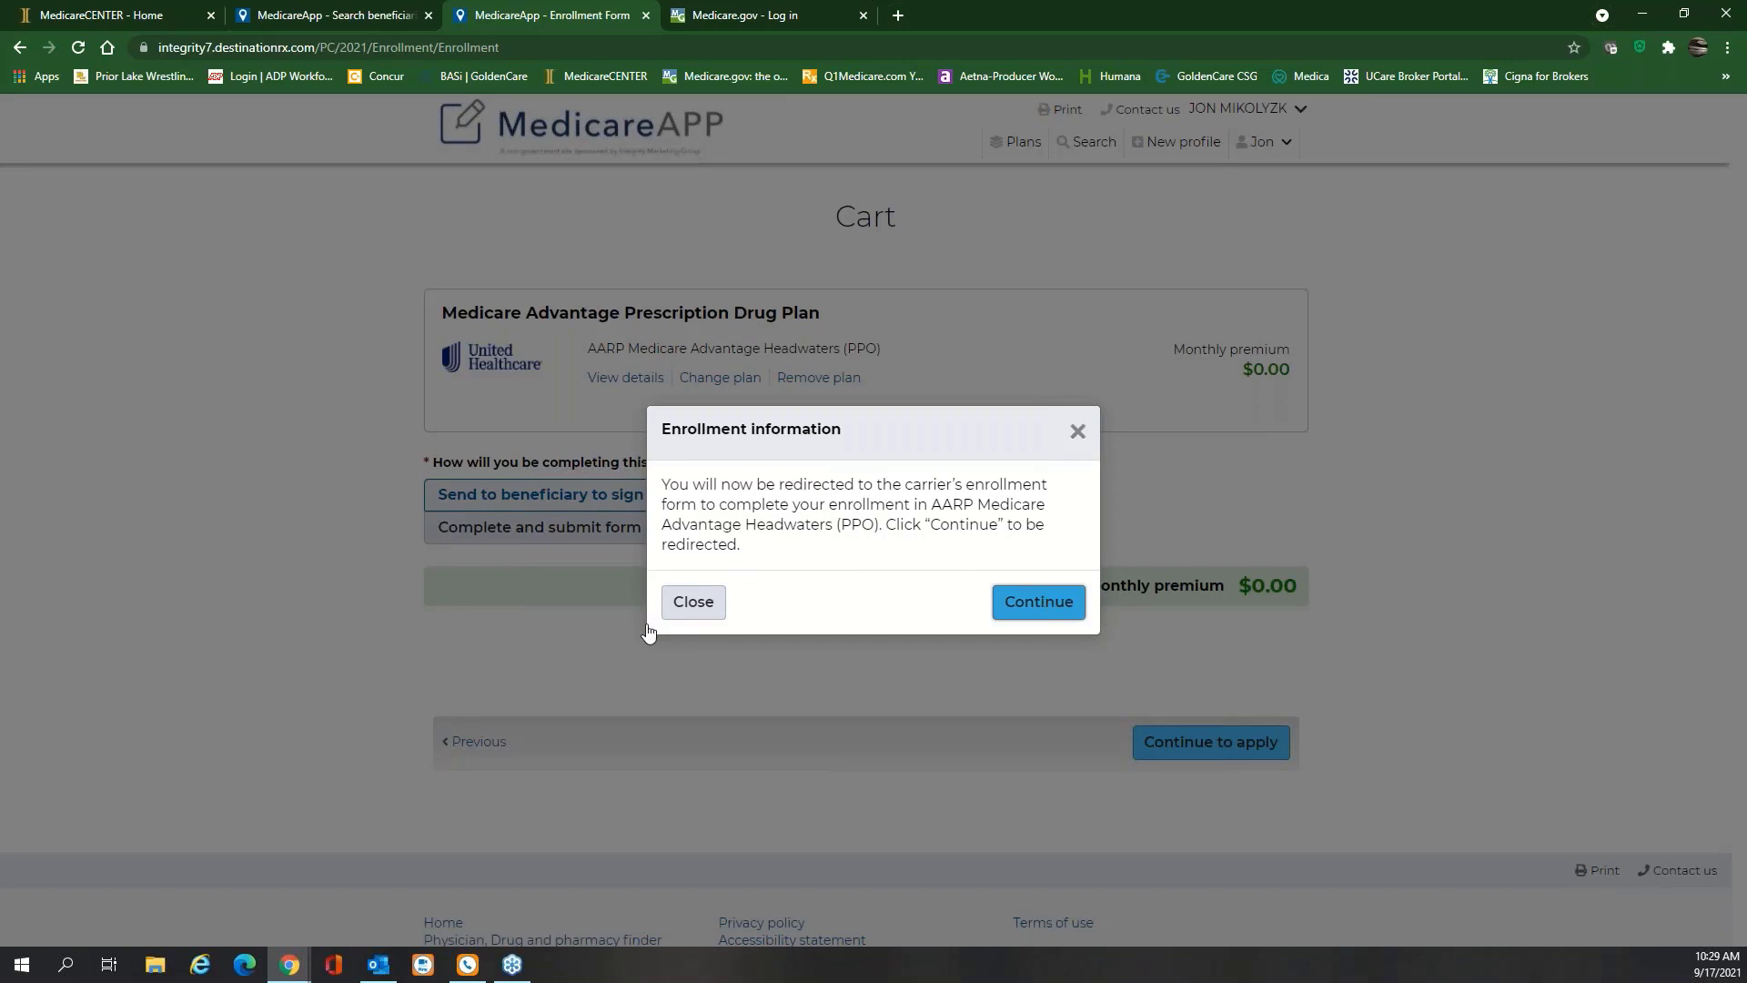
click(1018, 613)
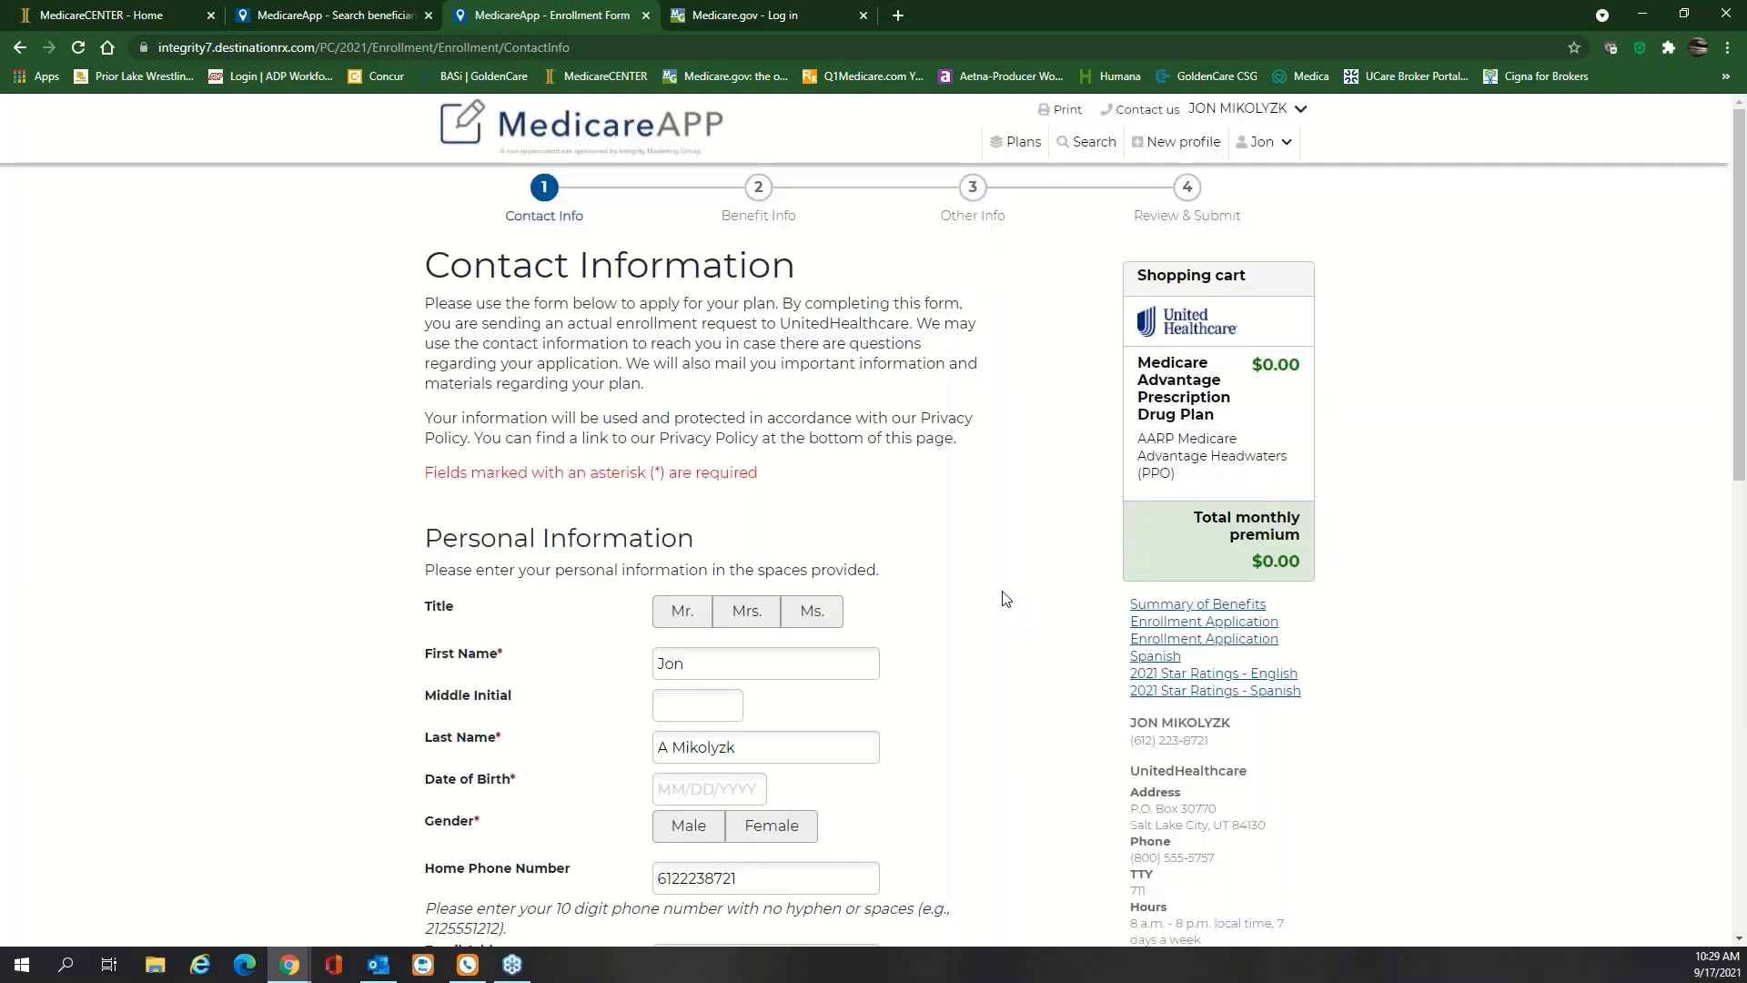
scroll(1001, 596, down, 1)
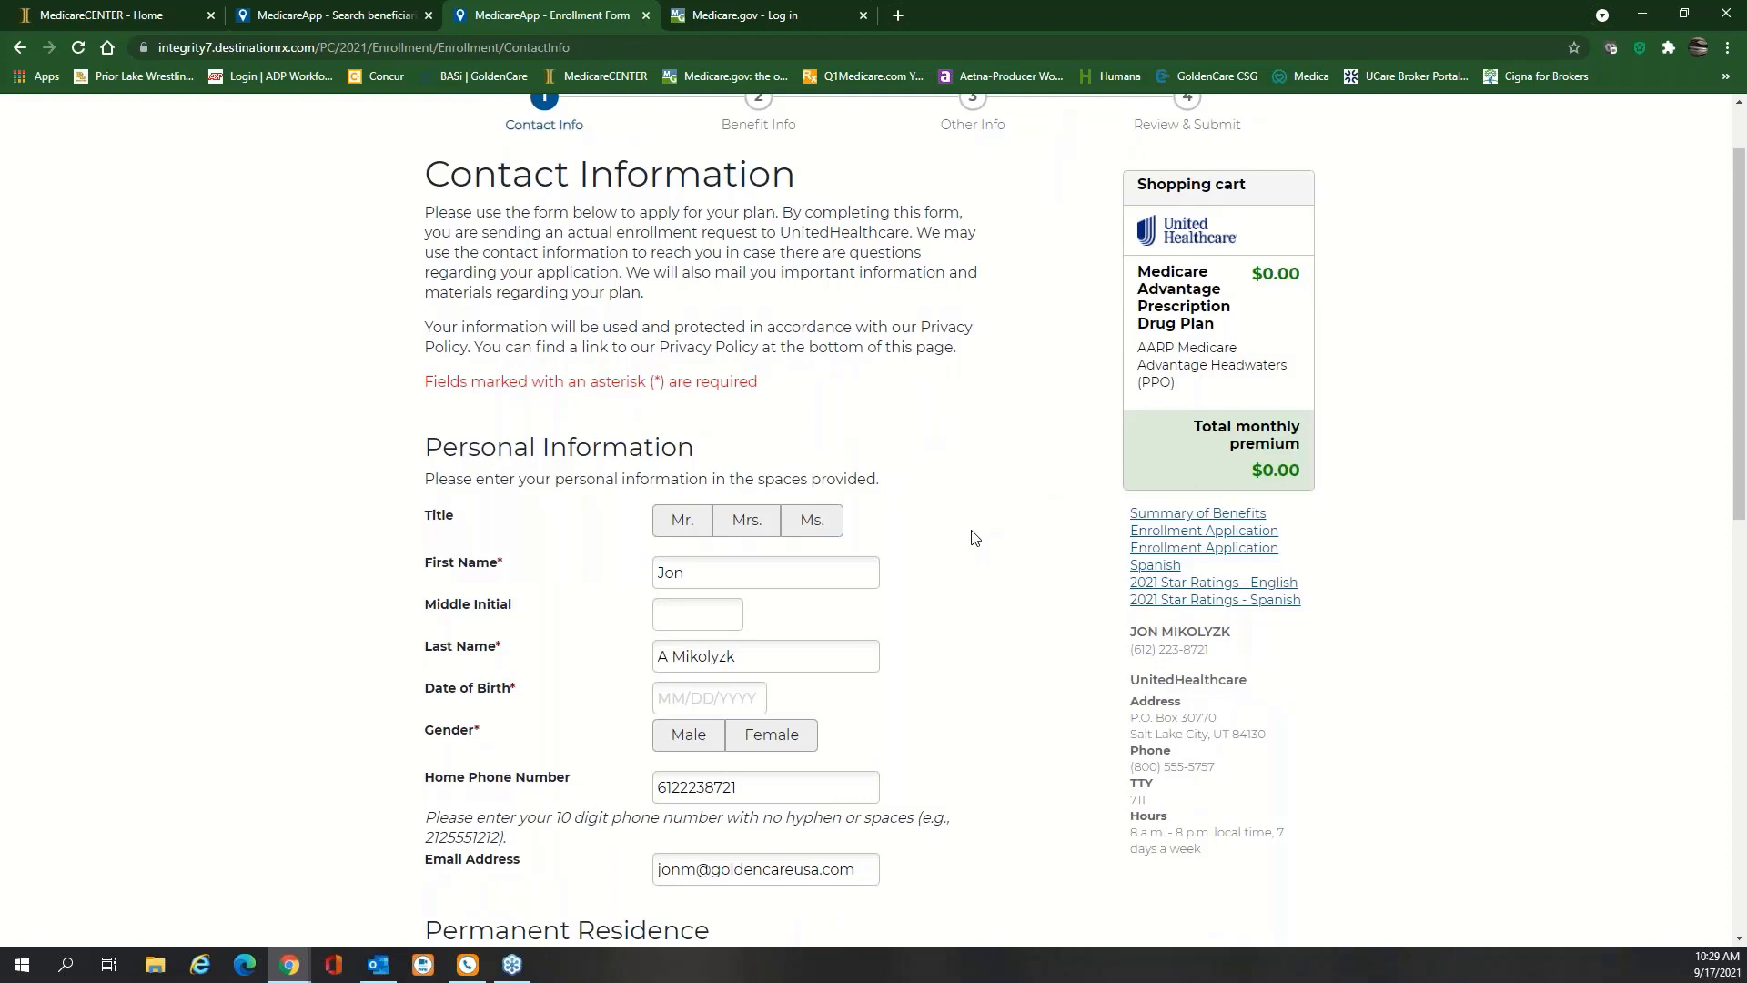
scroll(971, 537, down, 1)
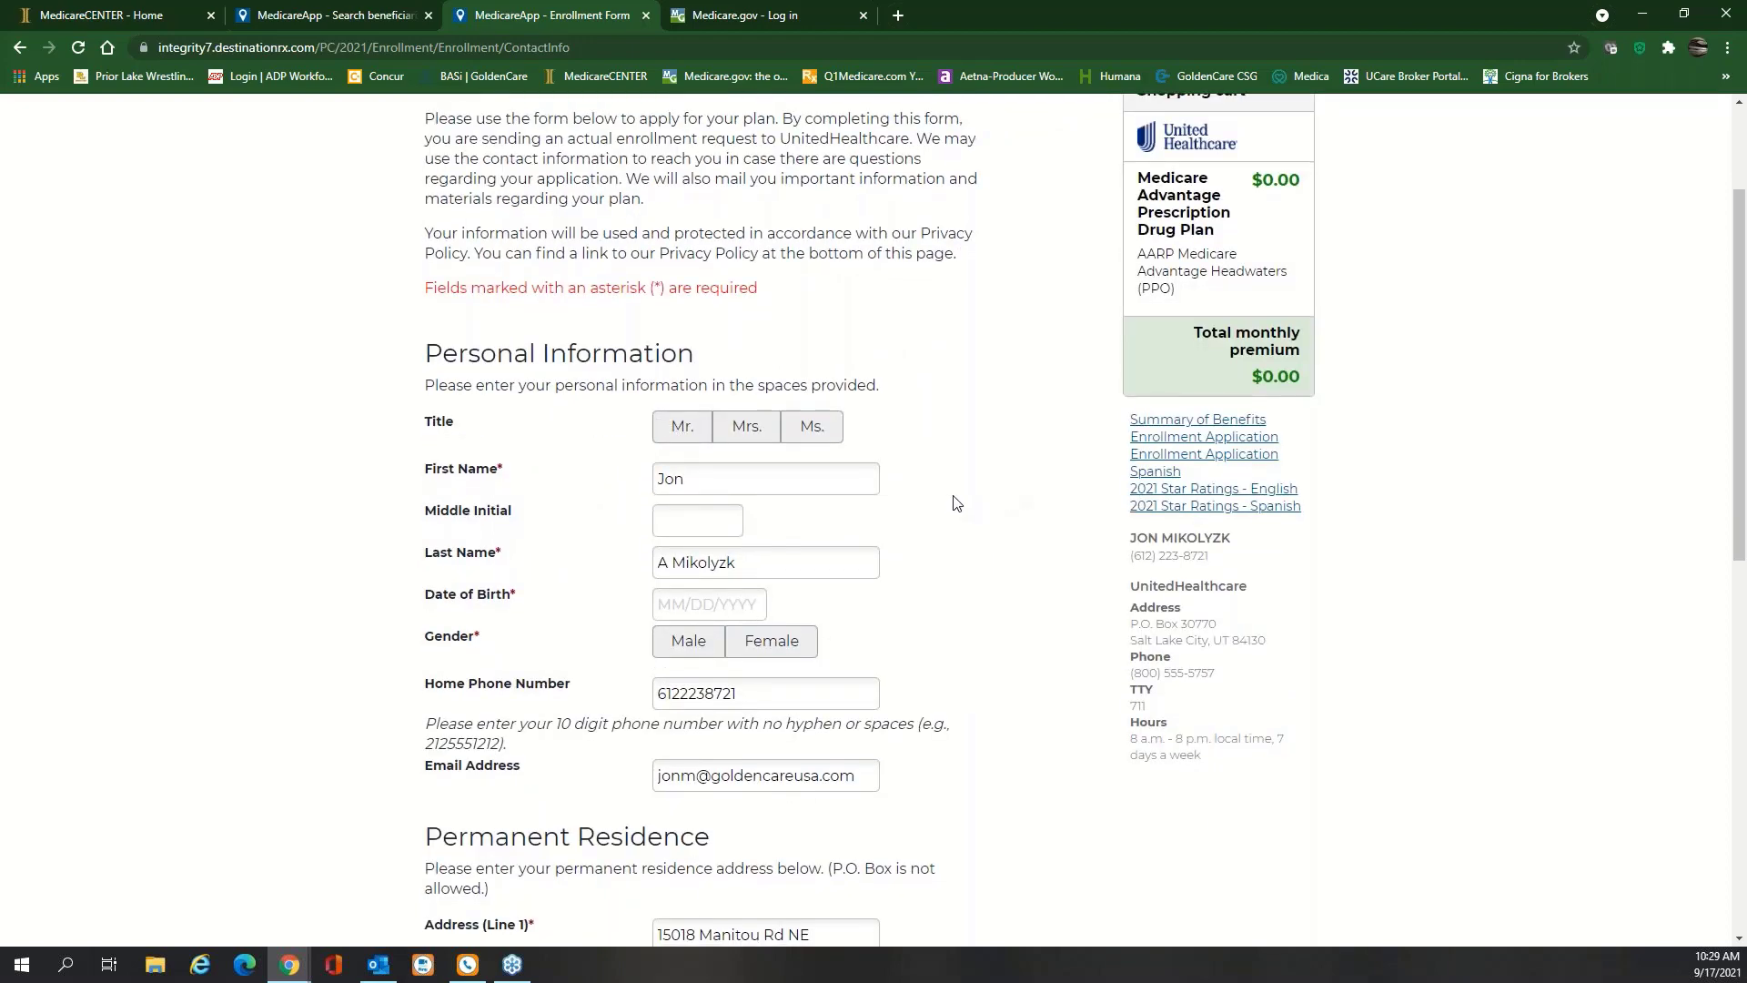
scroll(953, 501, down, 1)
key(Tab)
click(724, 559)
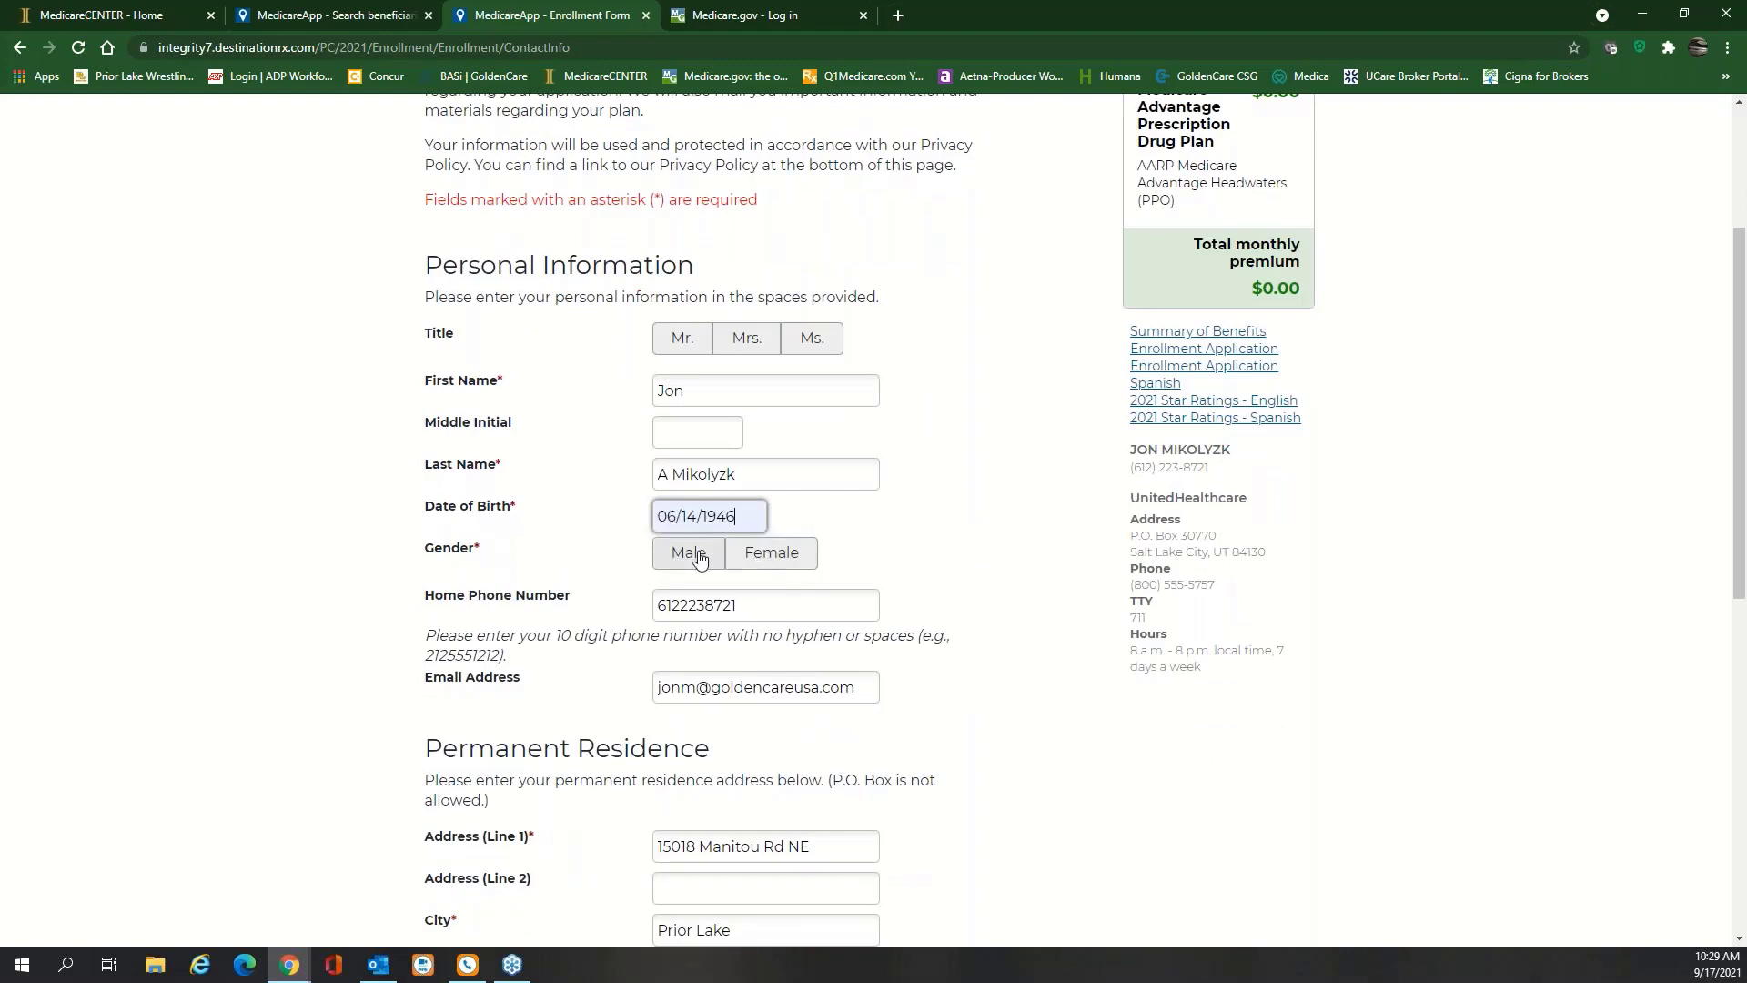
click(691, 555)
scroll(988, 501, down, 1)
scroll(990, 506, down, 1)
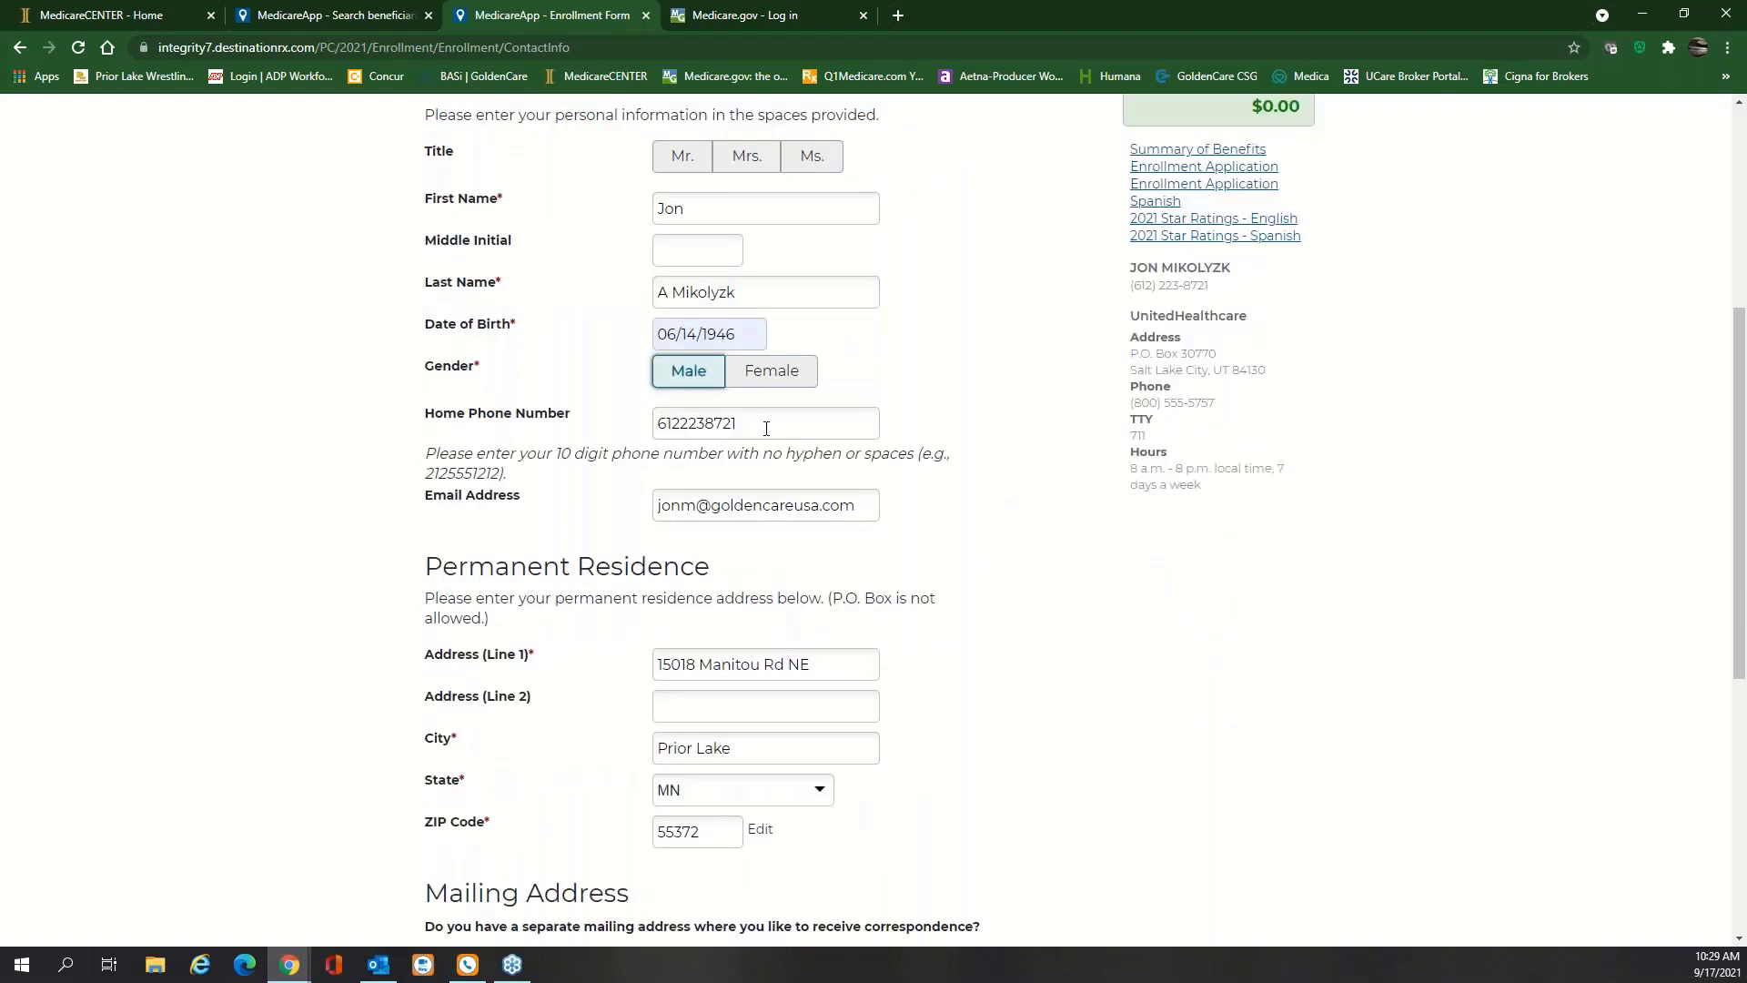
scroll(1006, 549, down, 2)
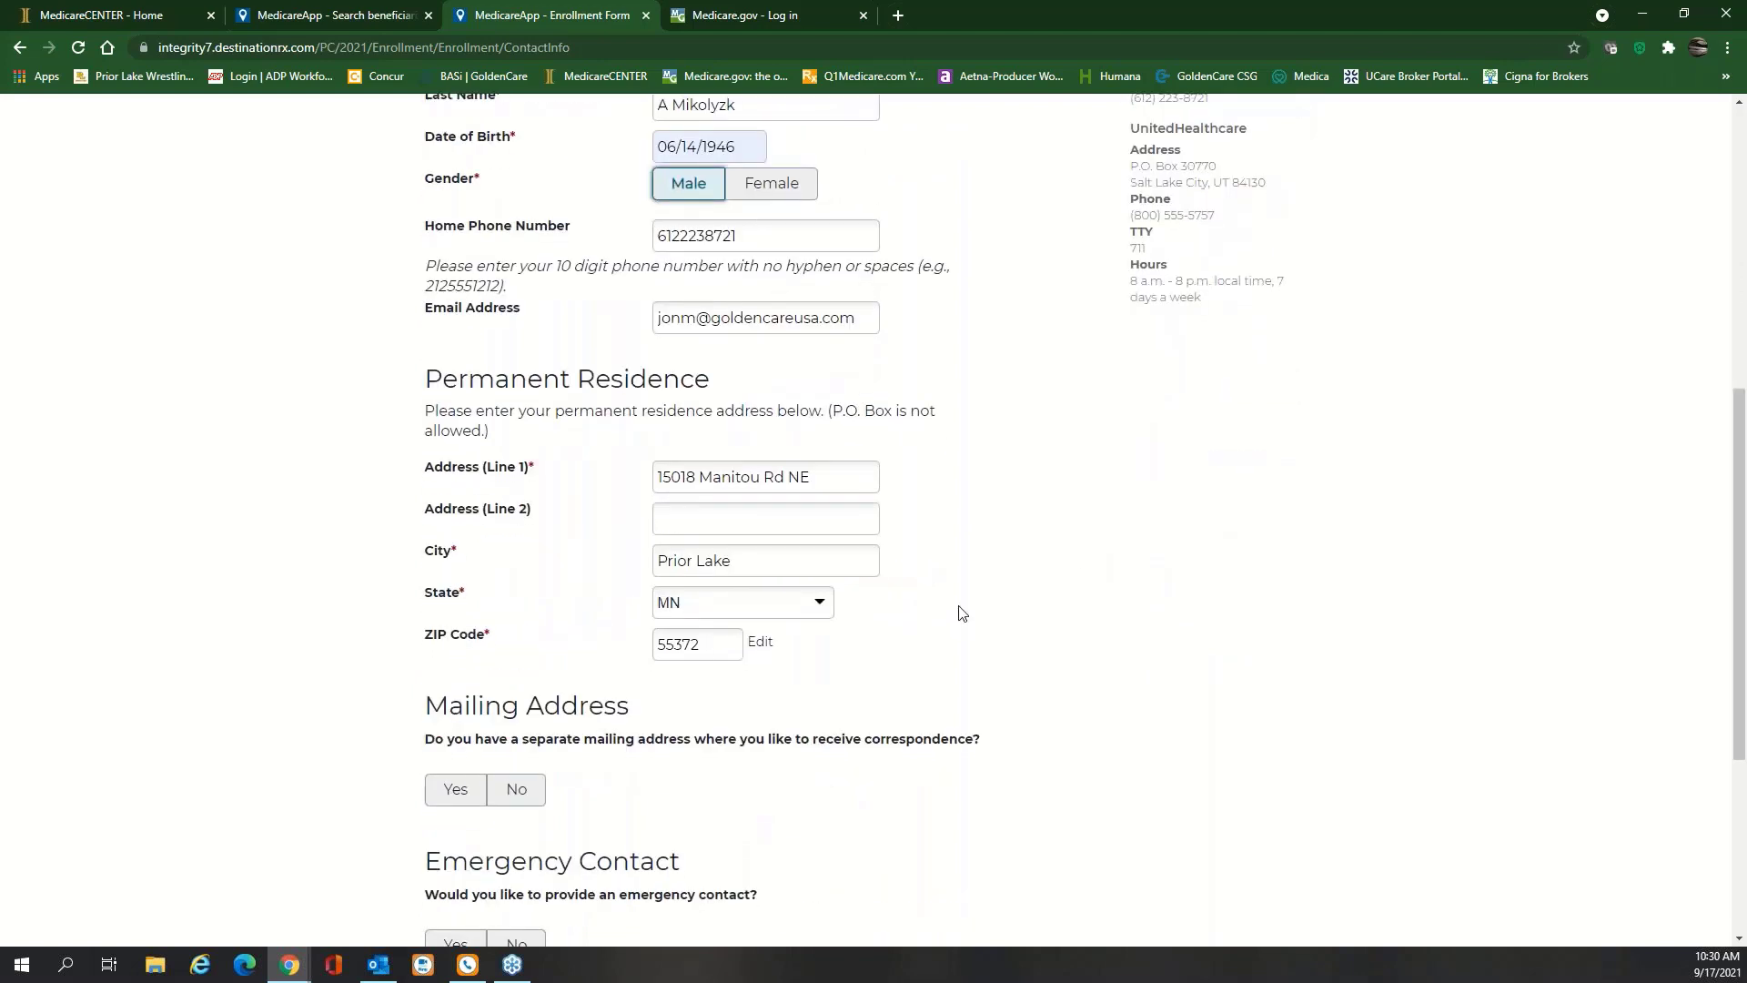
scroll(956, 613, down, 2)
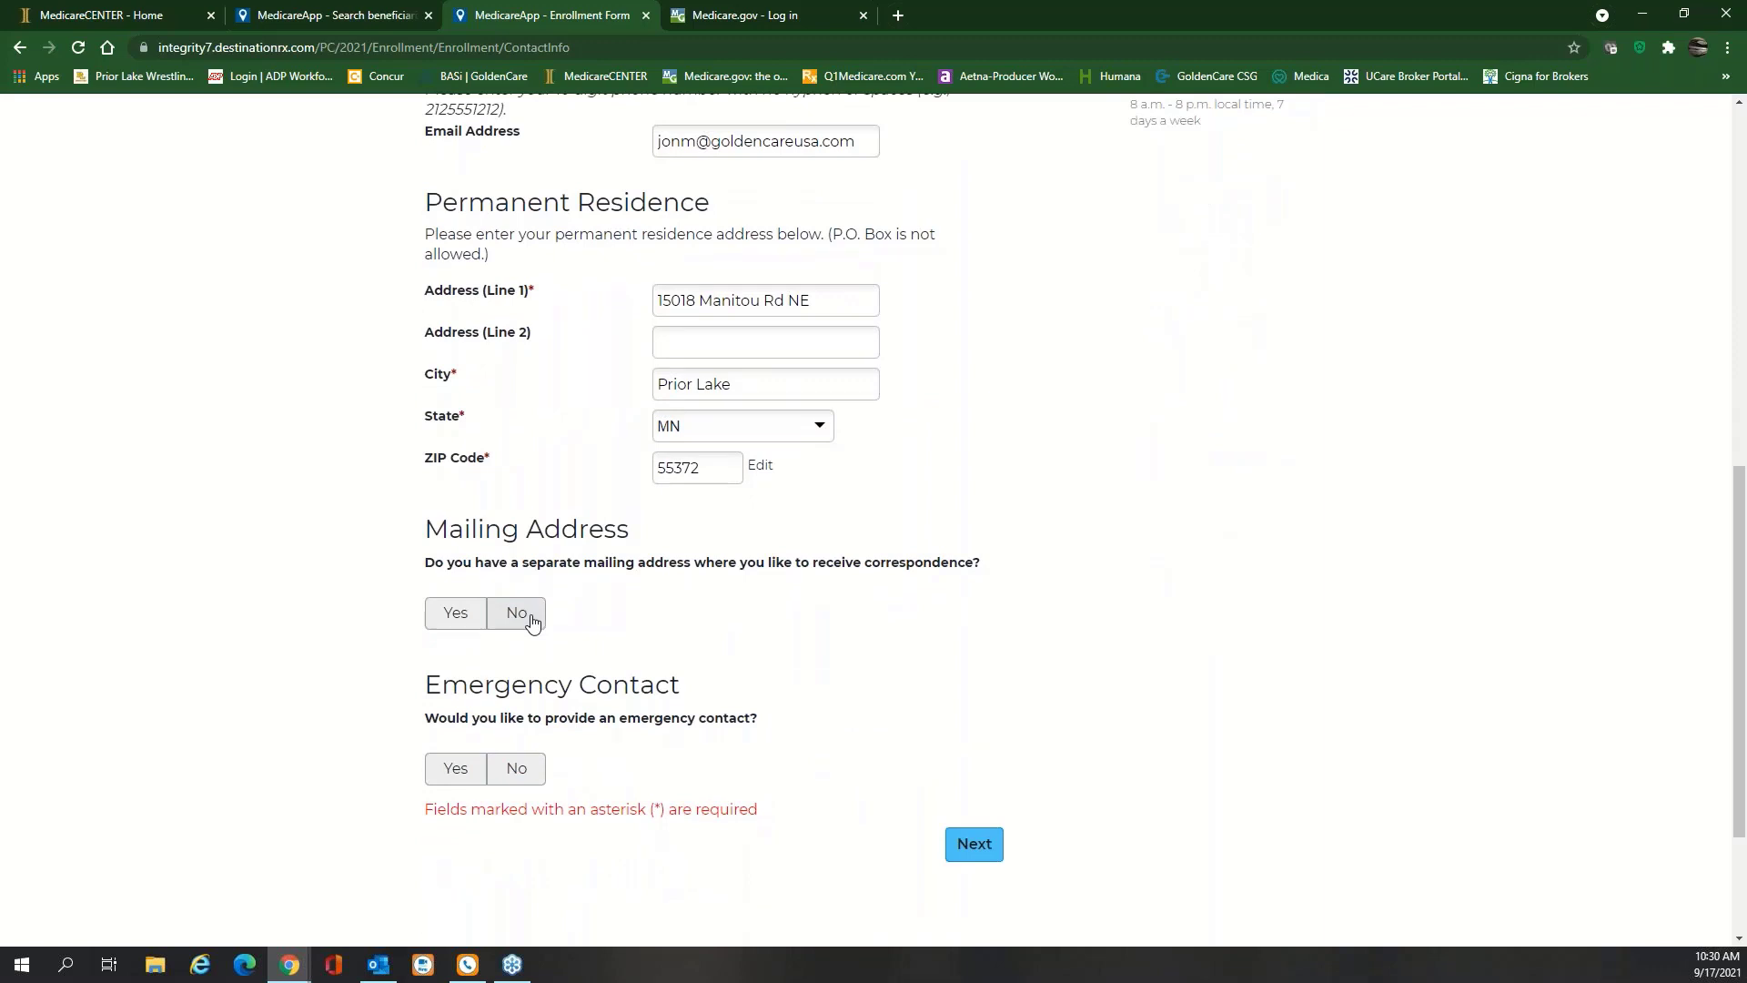
click(531, 621)
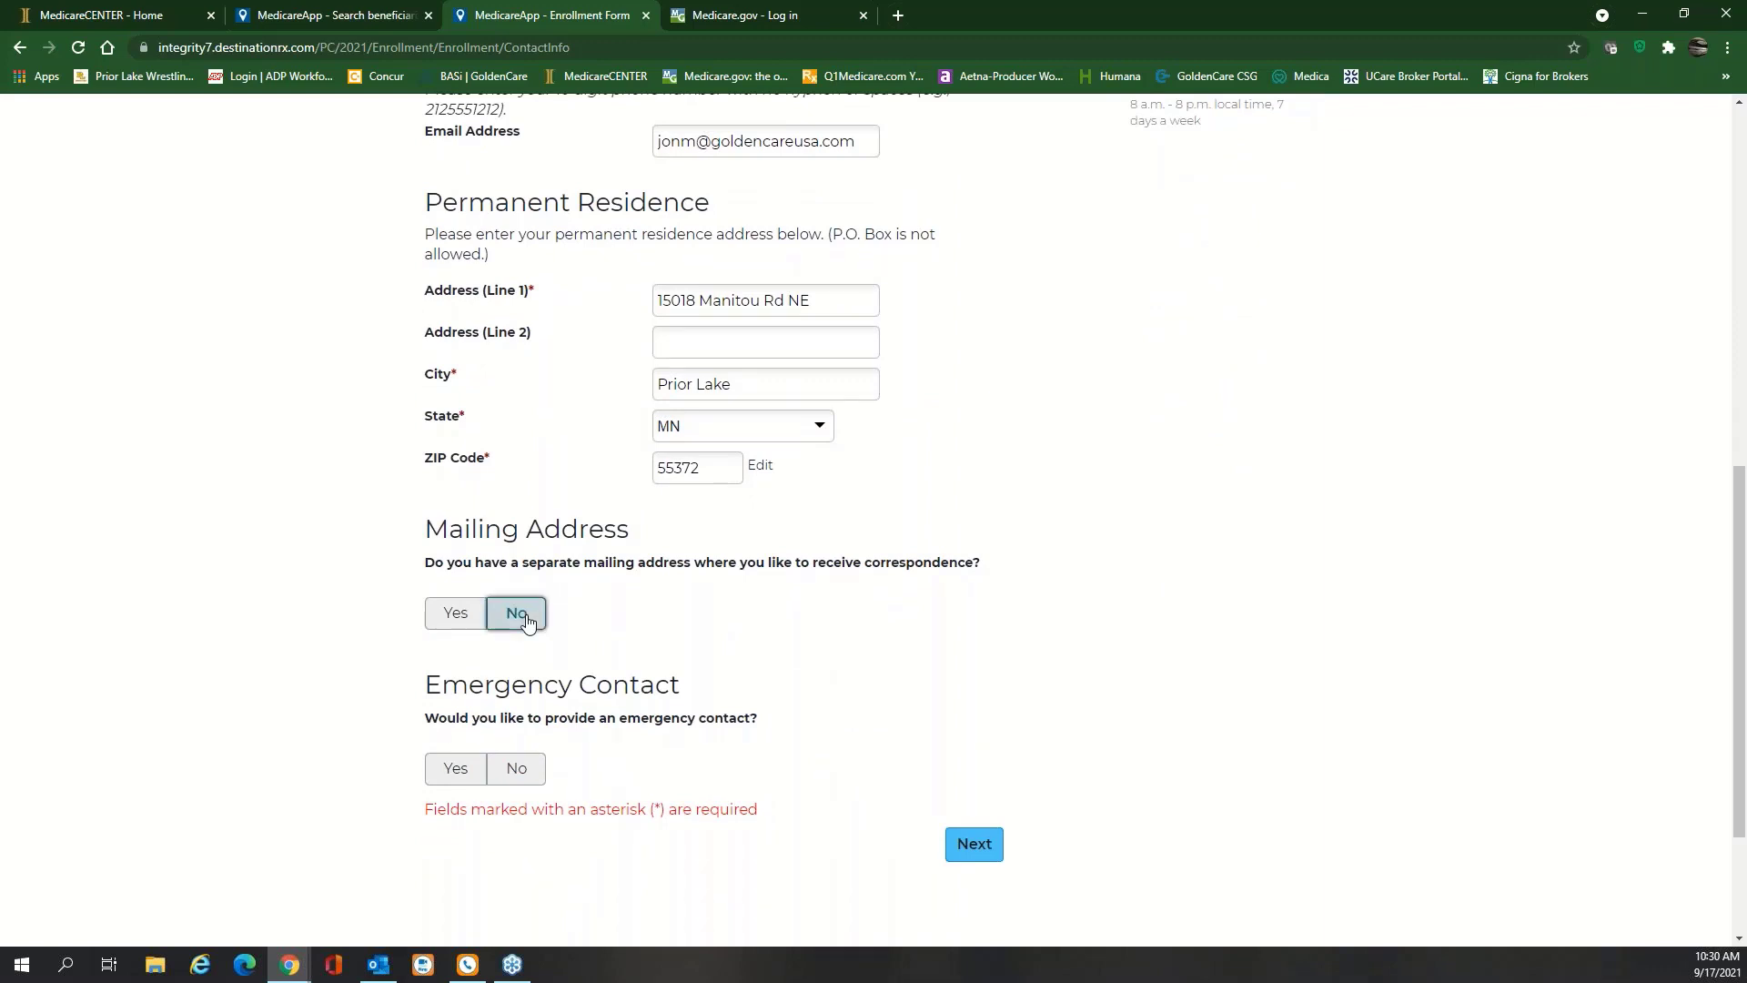
click(511, 781)
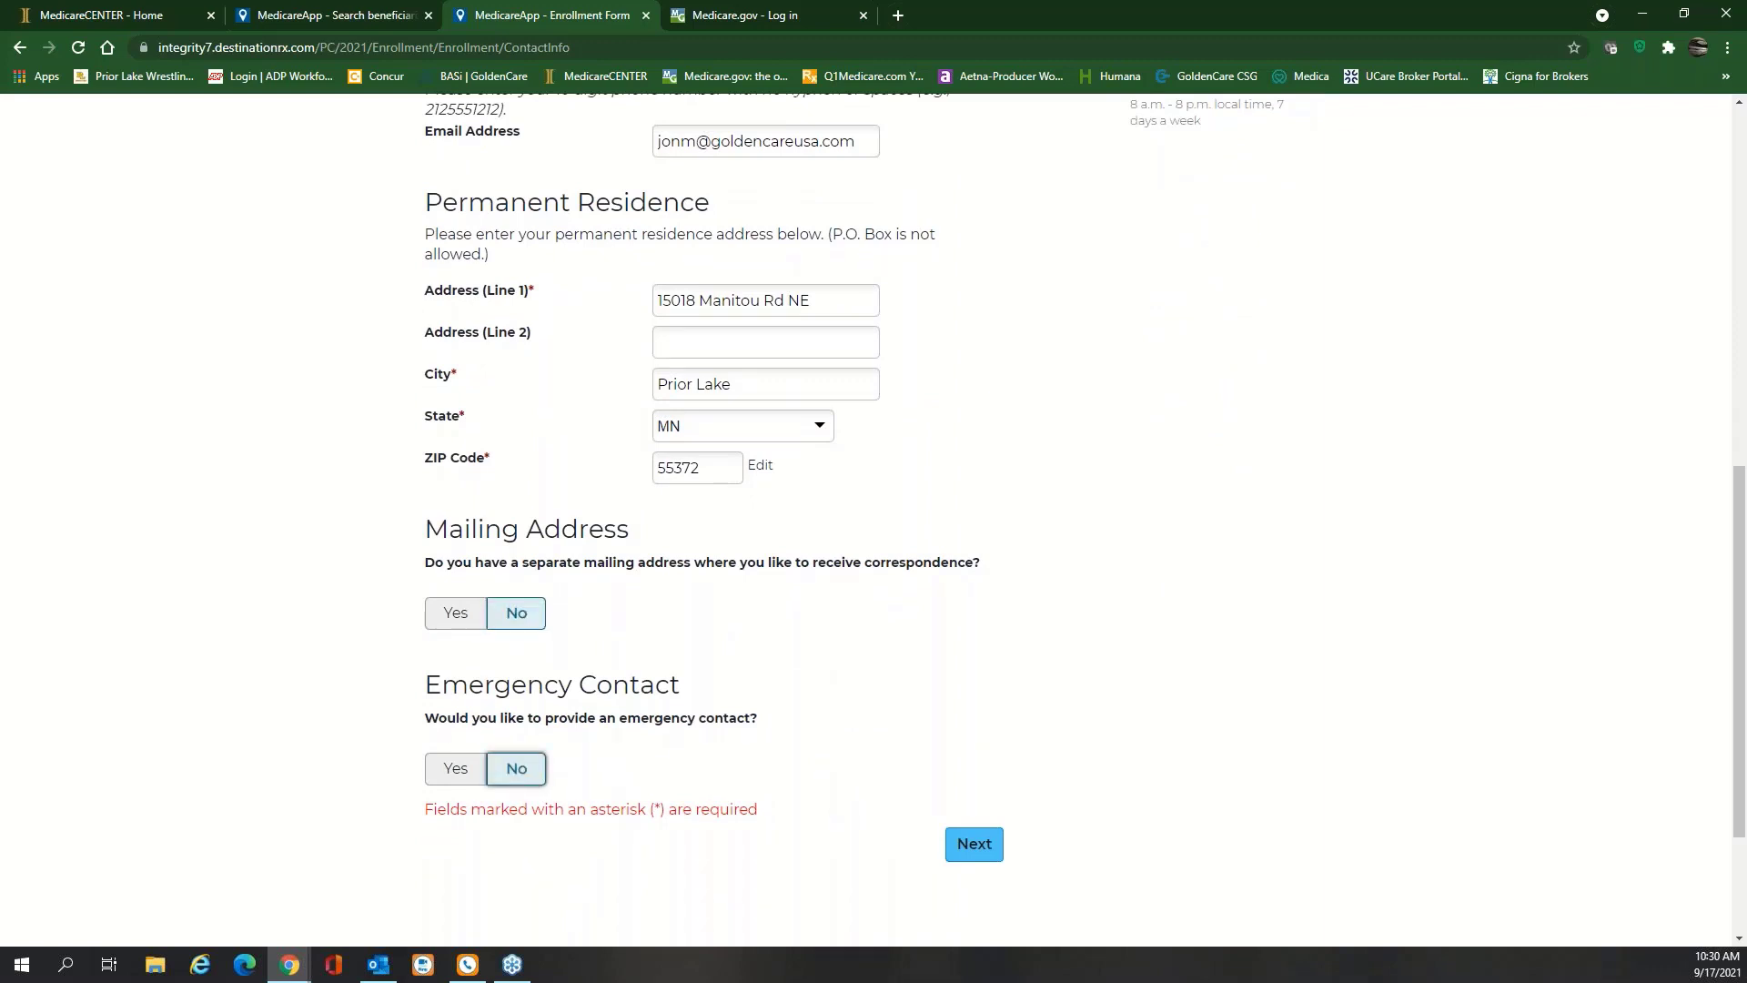
click(535, 623)
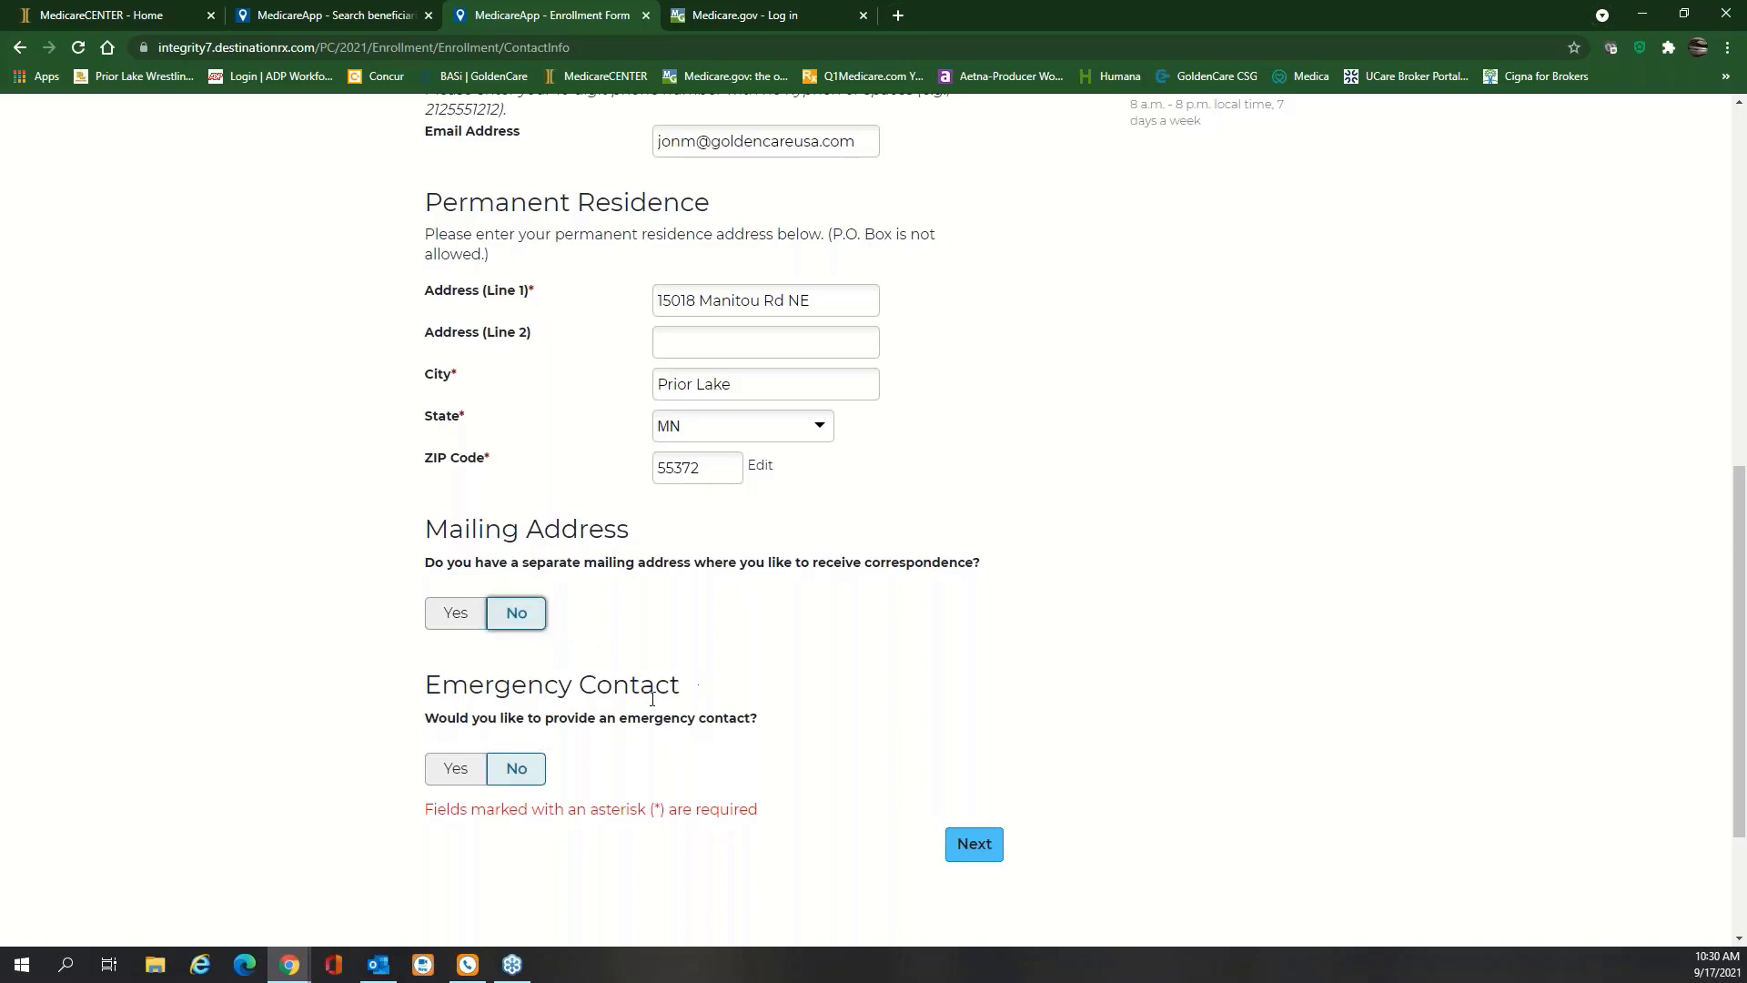
scroll(778, 708, up, 3)
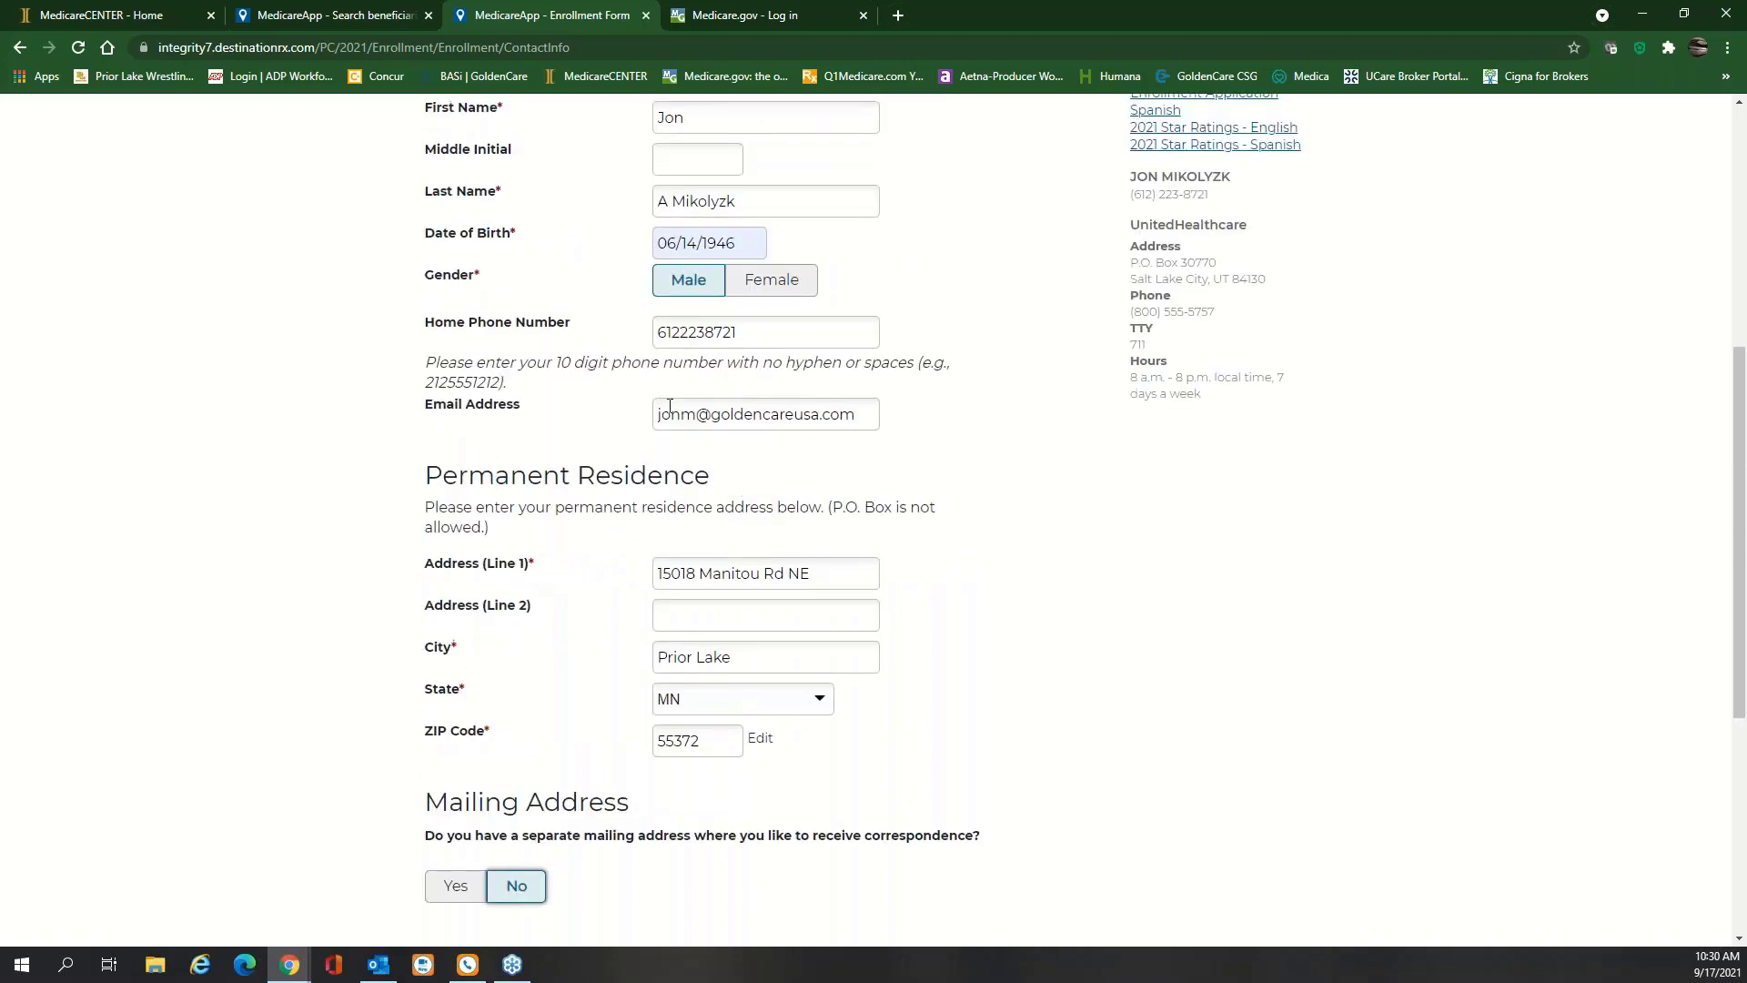
scroll(593, 635, down, 3)
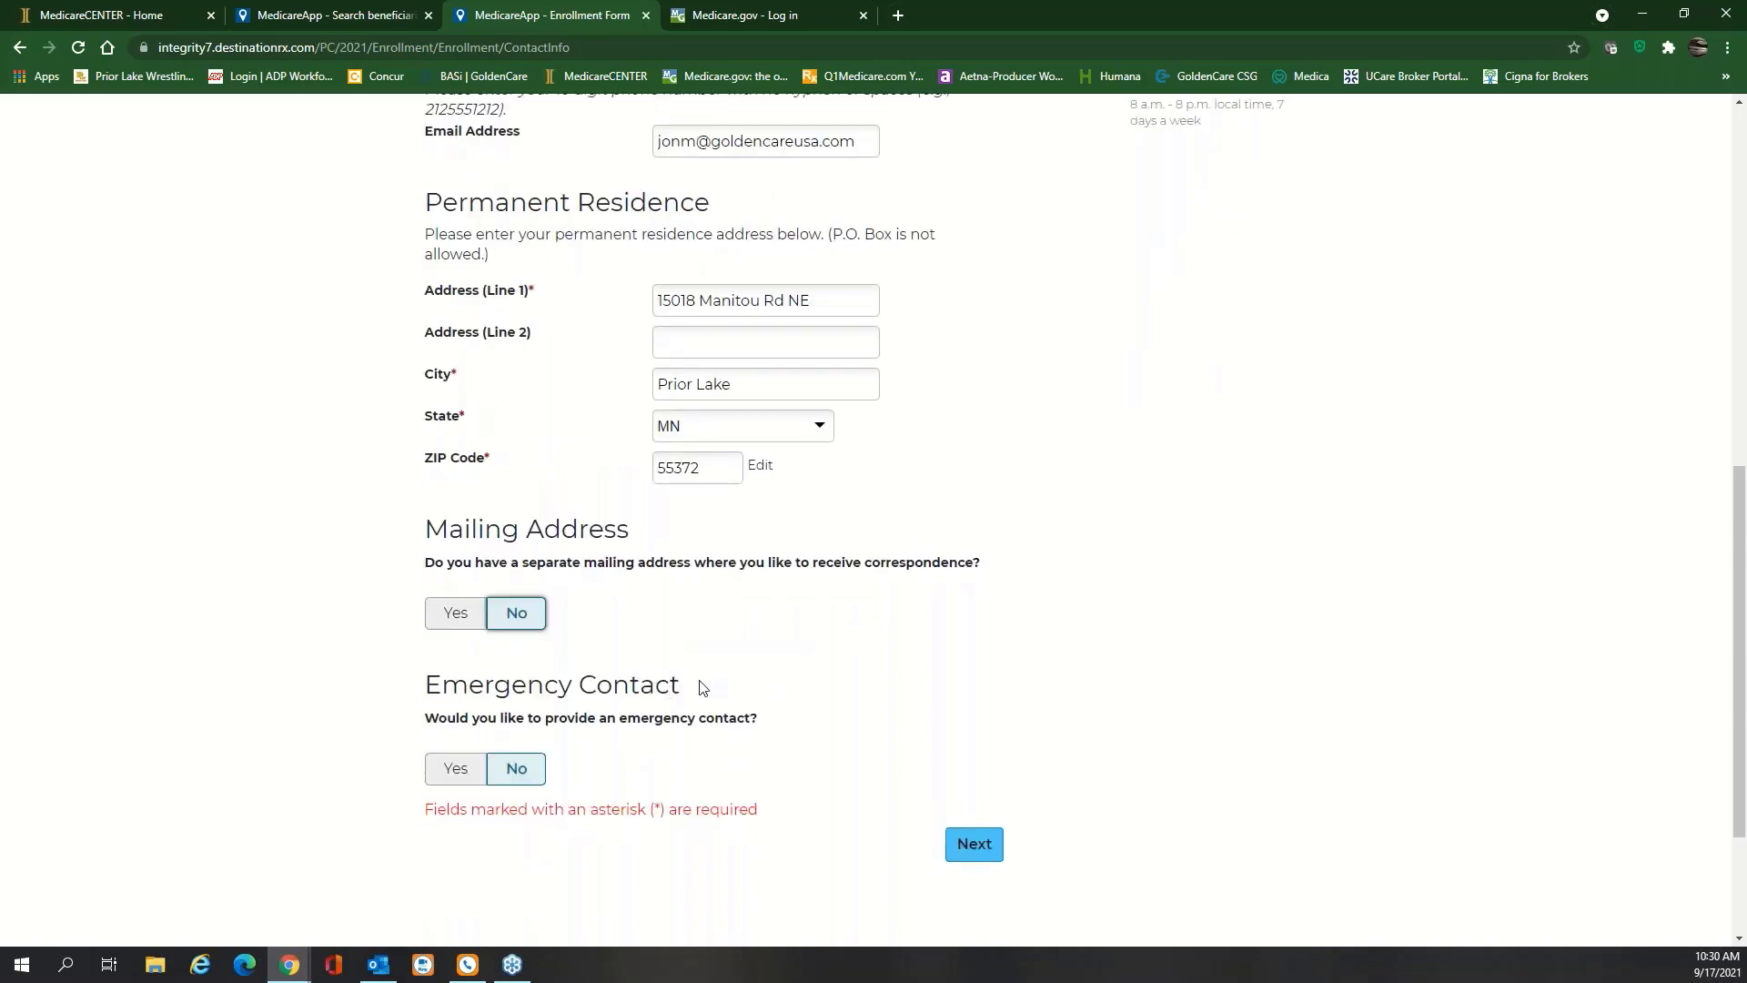
scroll(704, 687, up, 3)
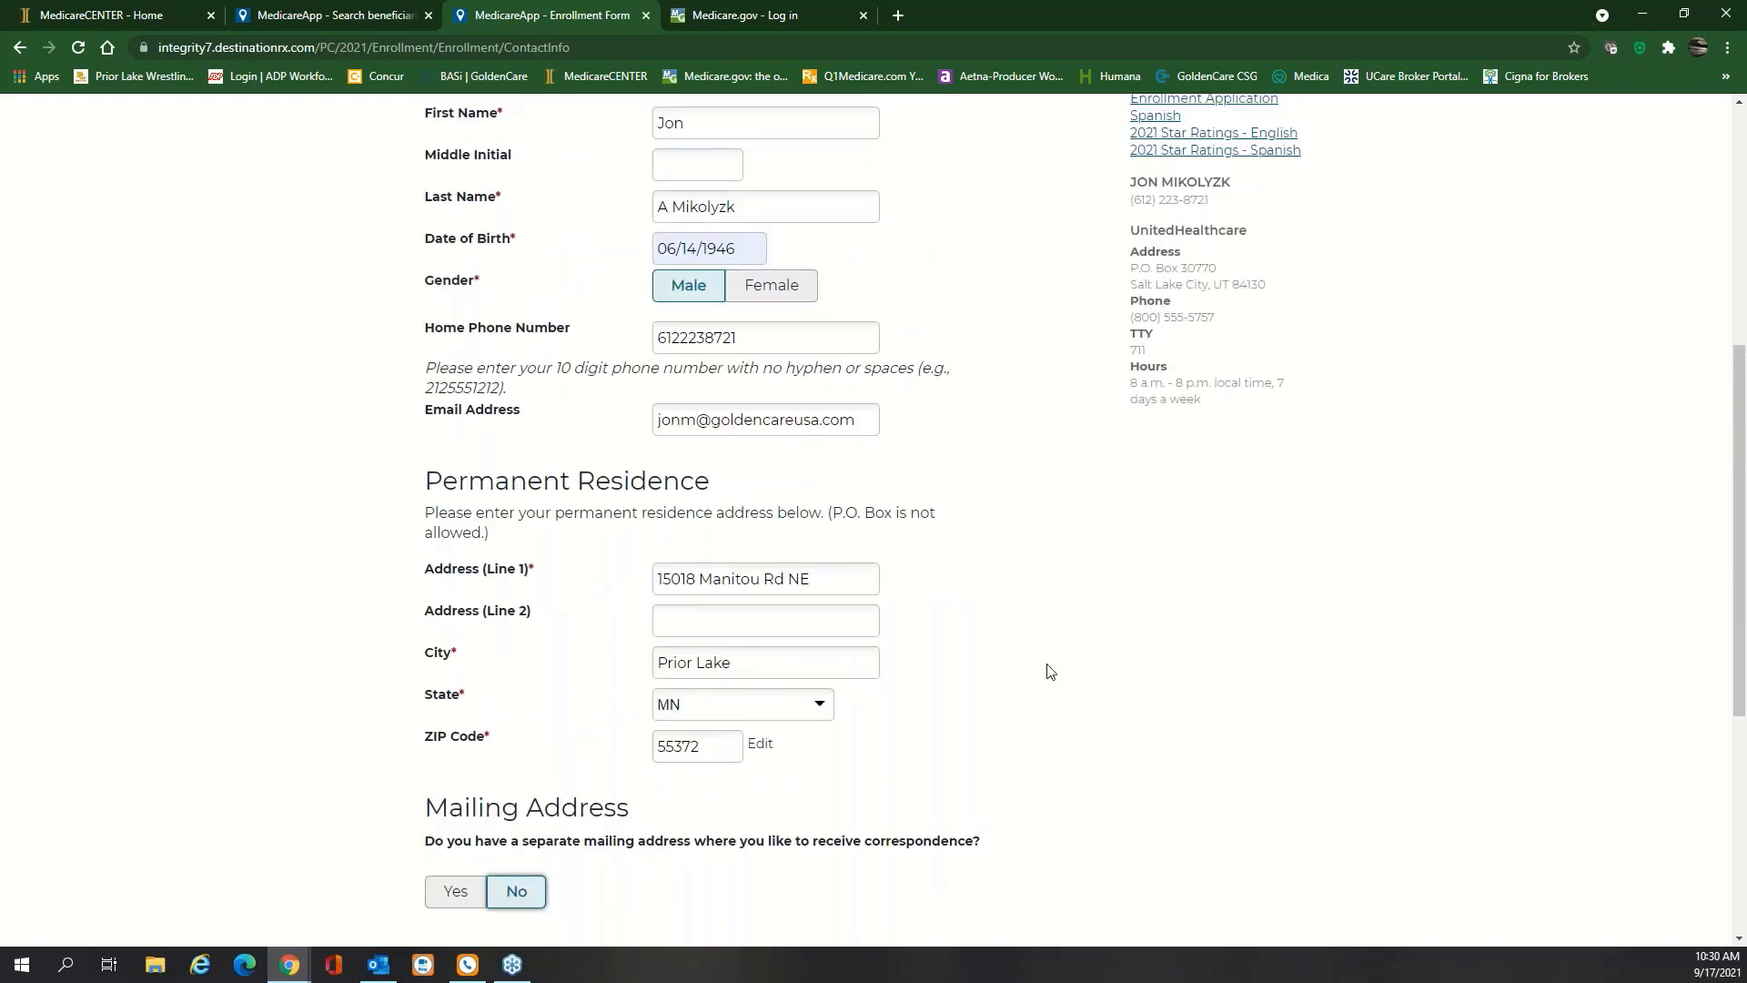
scroll(1050, 671, up, 4)
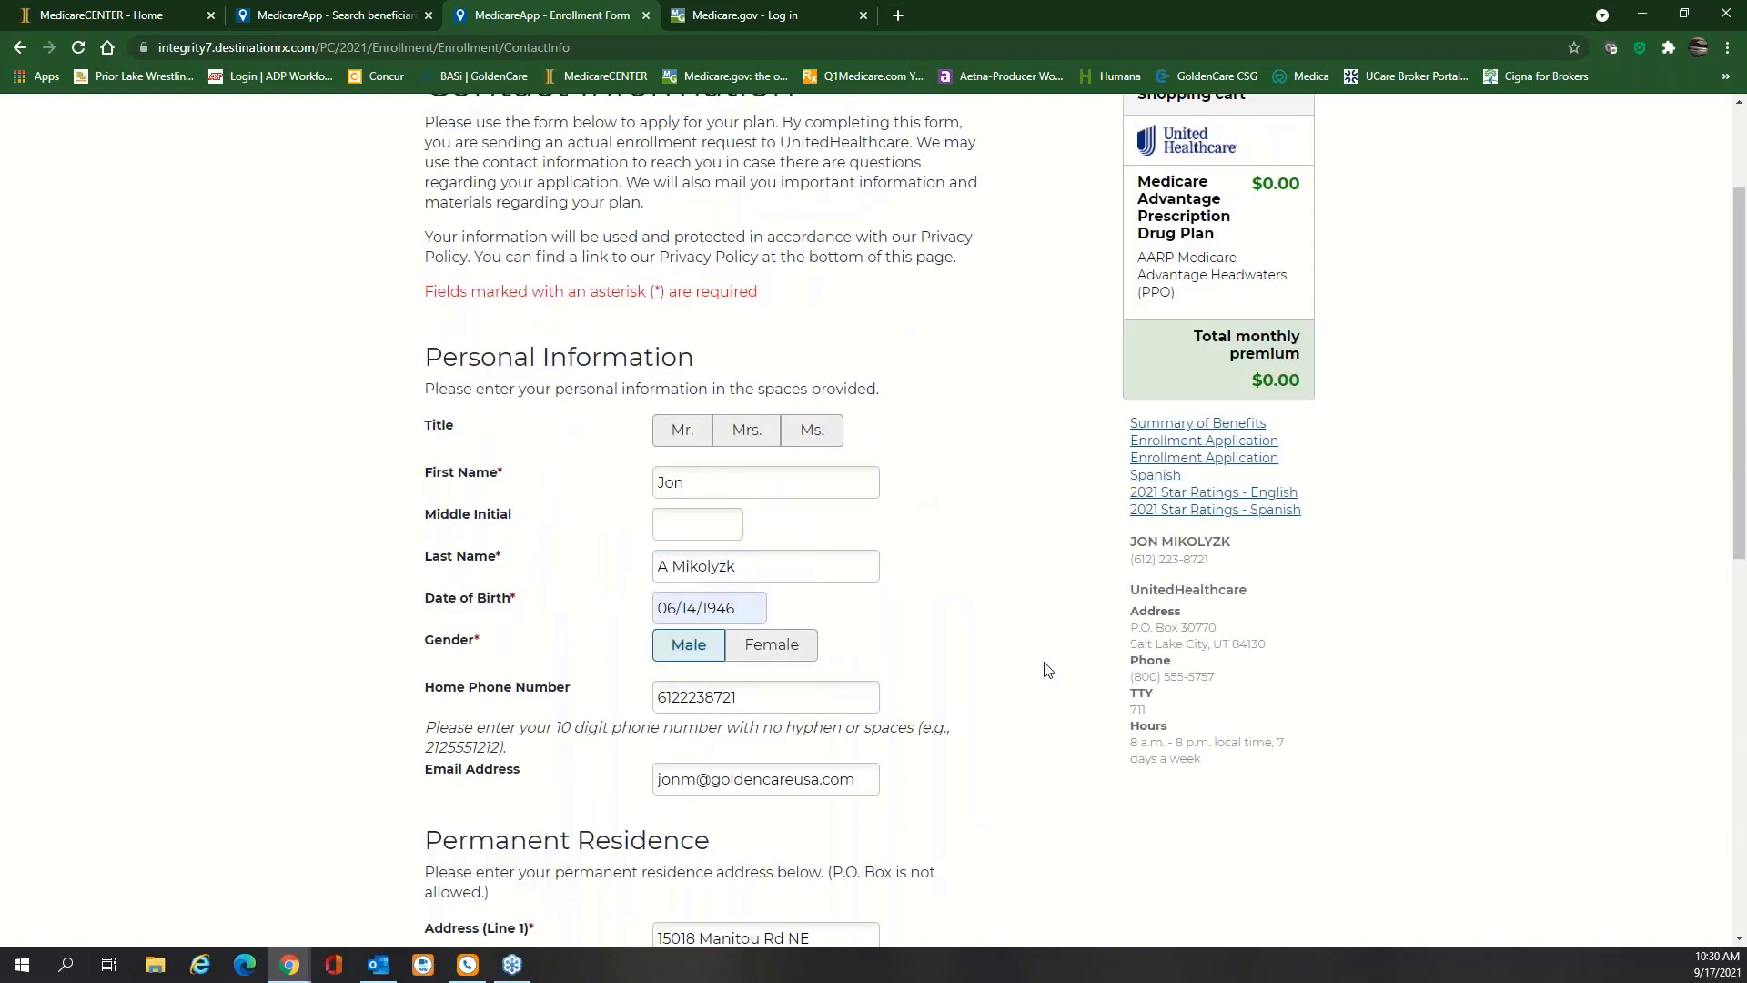
scroll(1048, 670, up, 2)
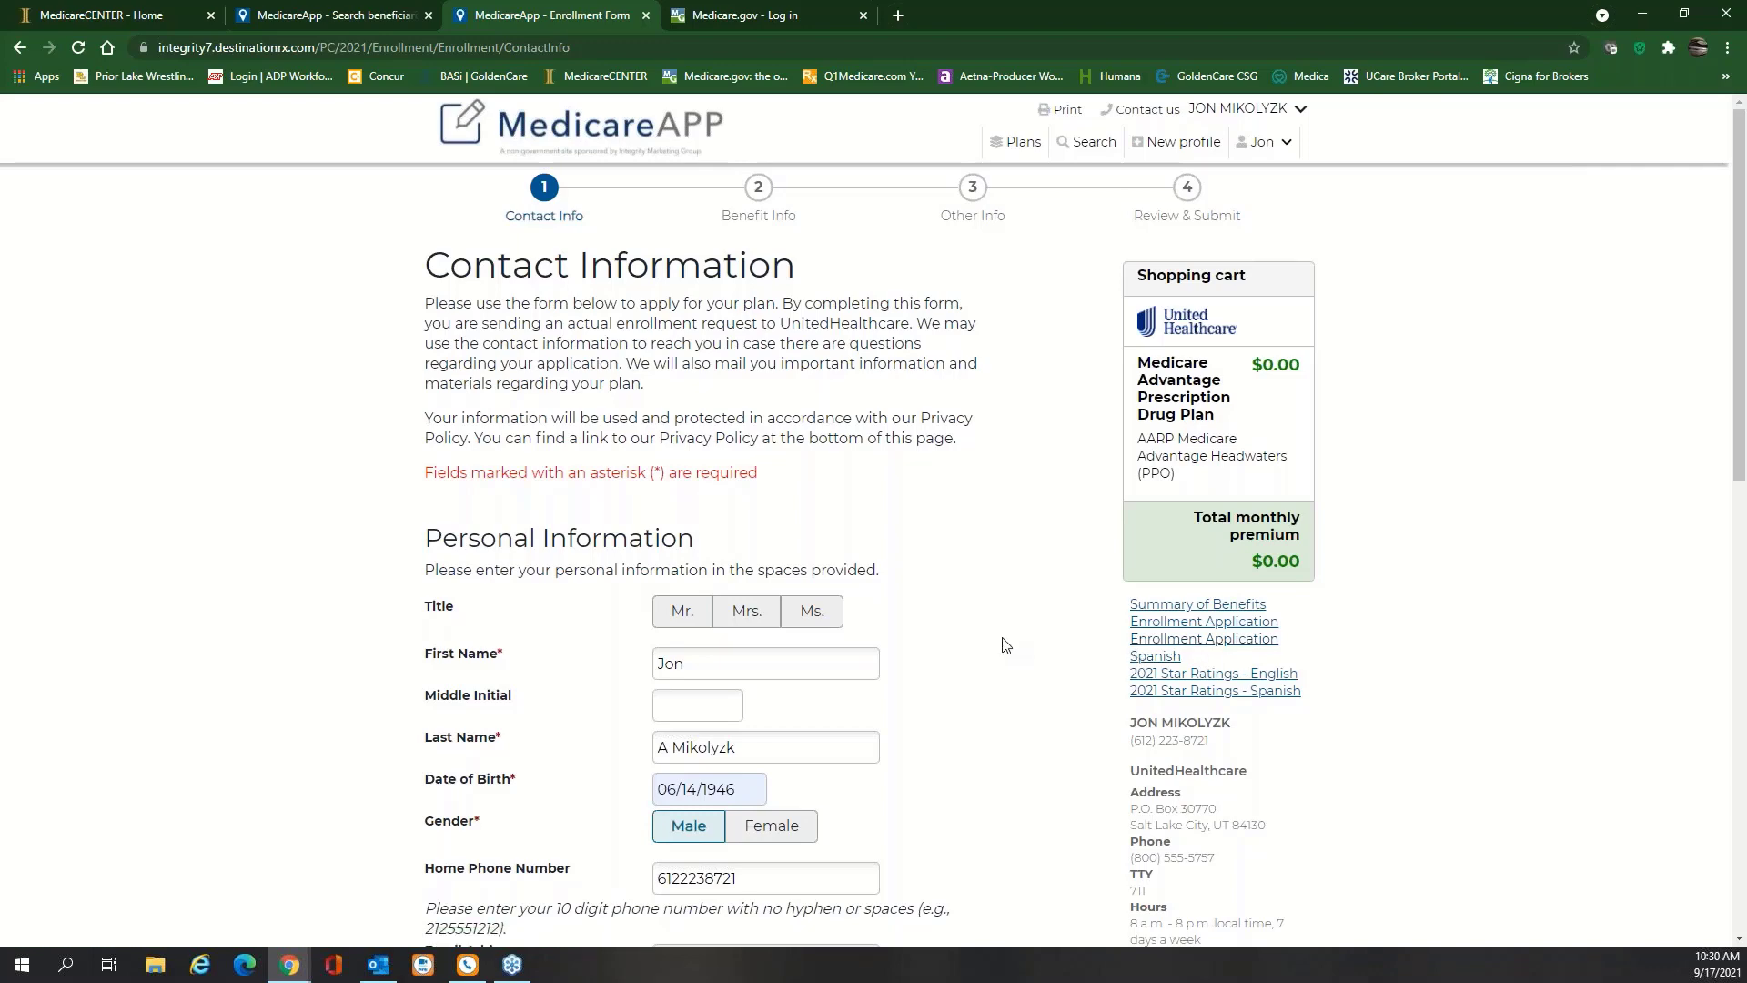
scroll(1005, 644, down, 7)
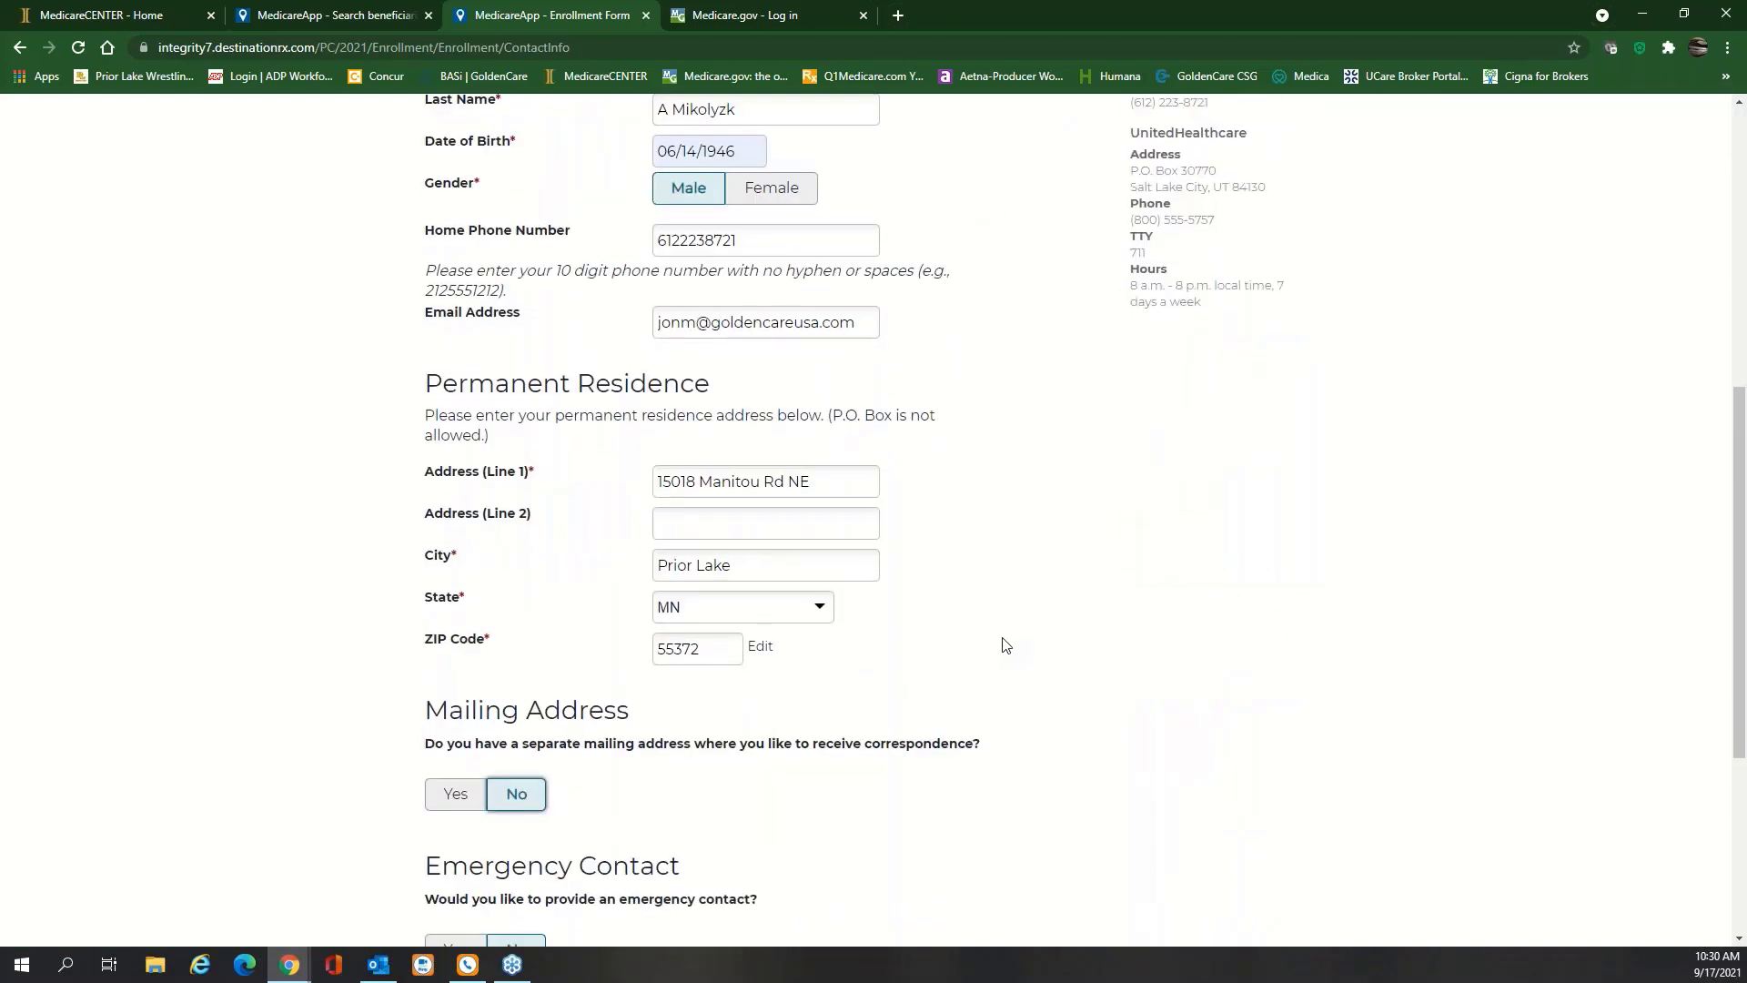
scroll(1002, 643, down, 3)
Advance to Benefits Information and autofill the name on the Medicare card
click(969, 755)
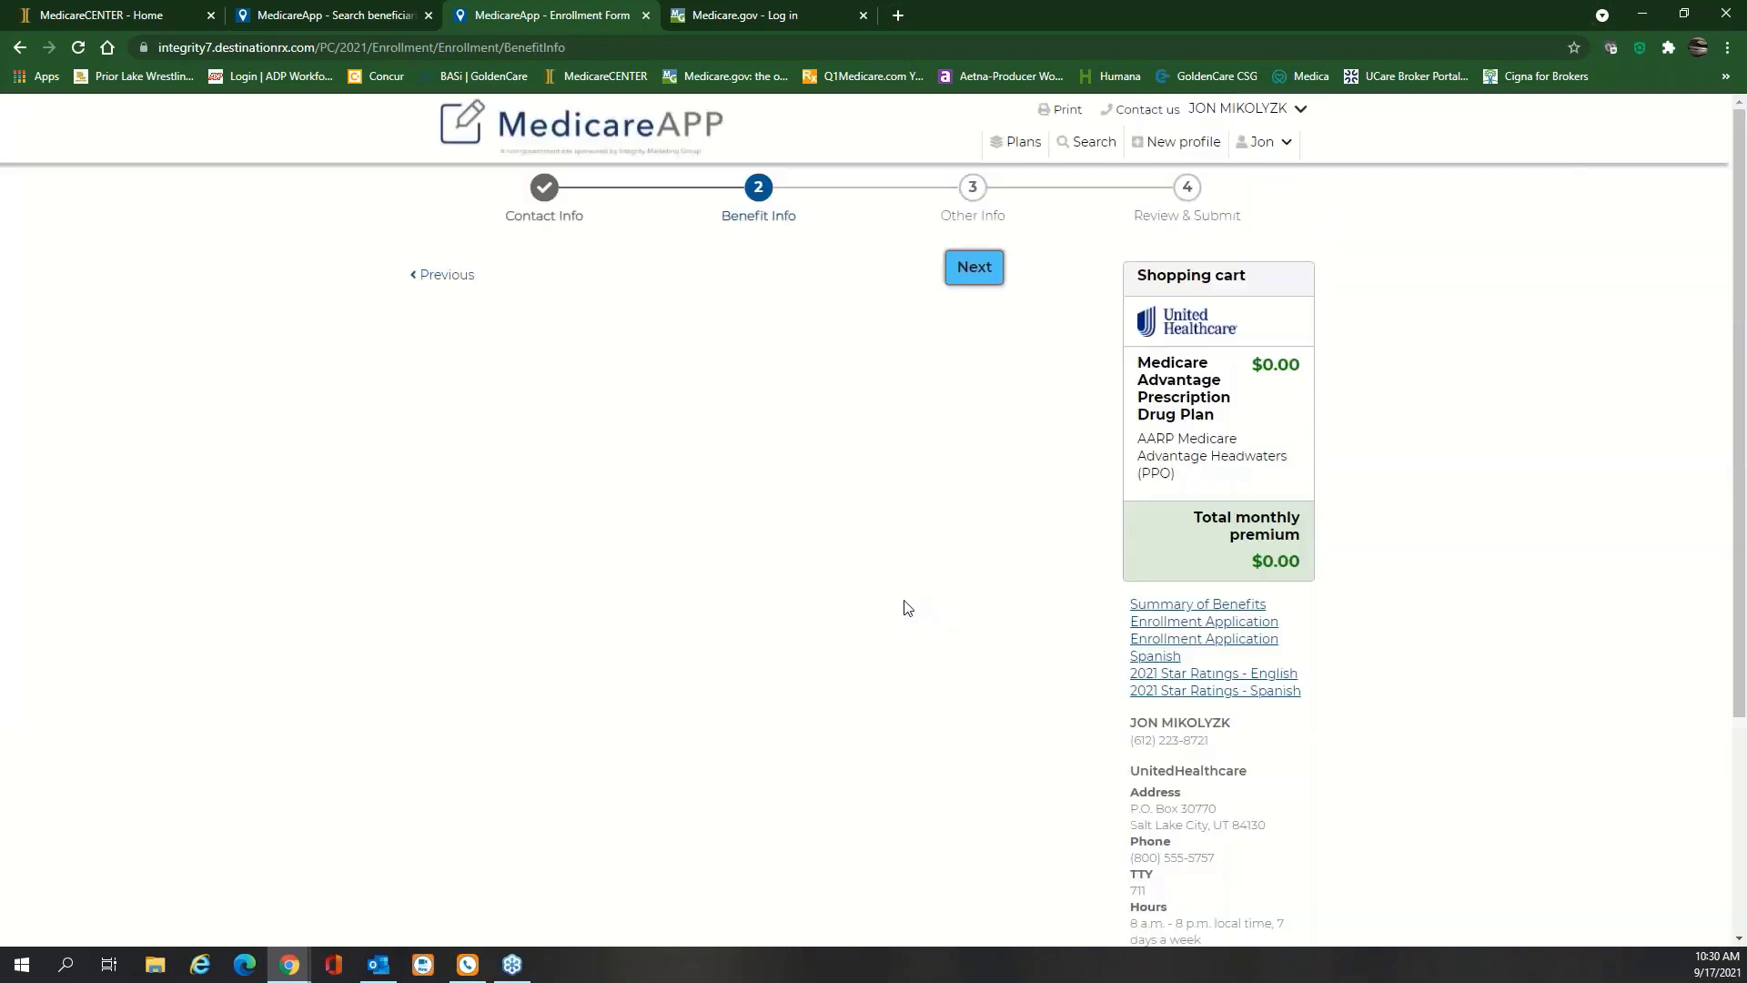
scroll(917, 598, down, 1)
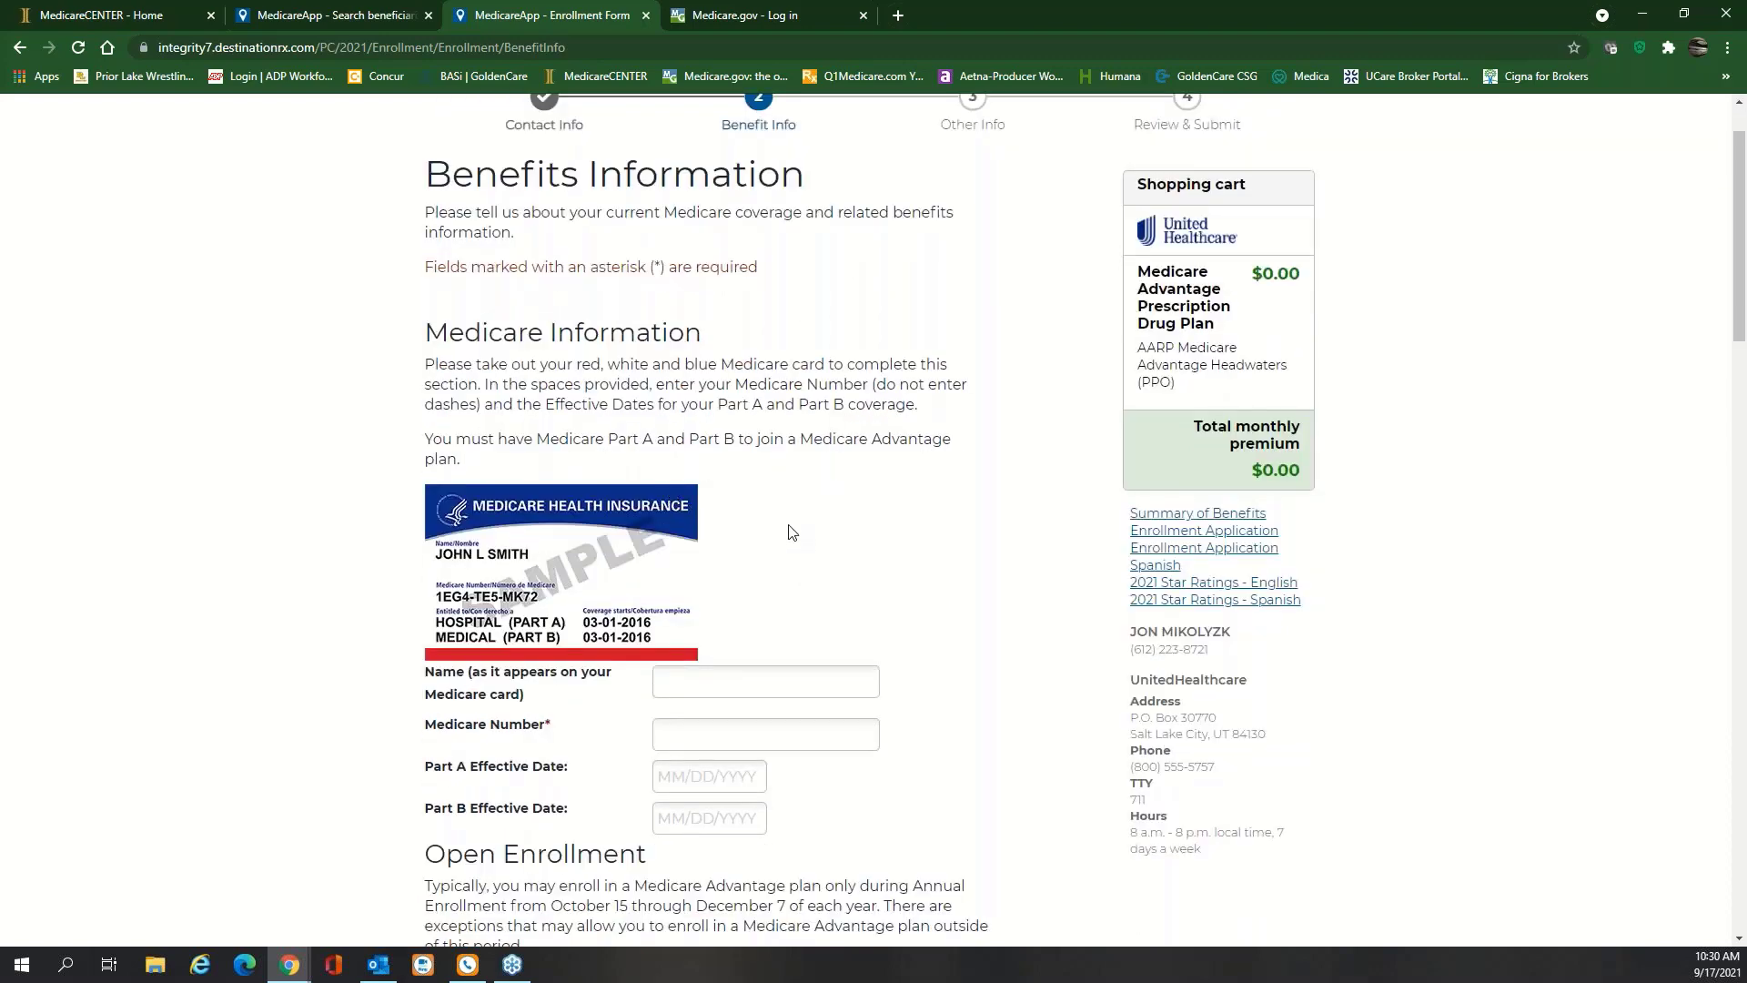
scroll(790, 526, down, 2)
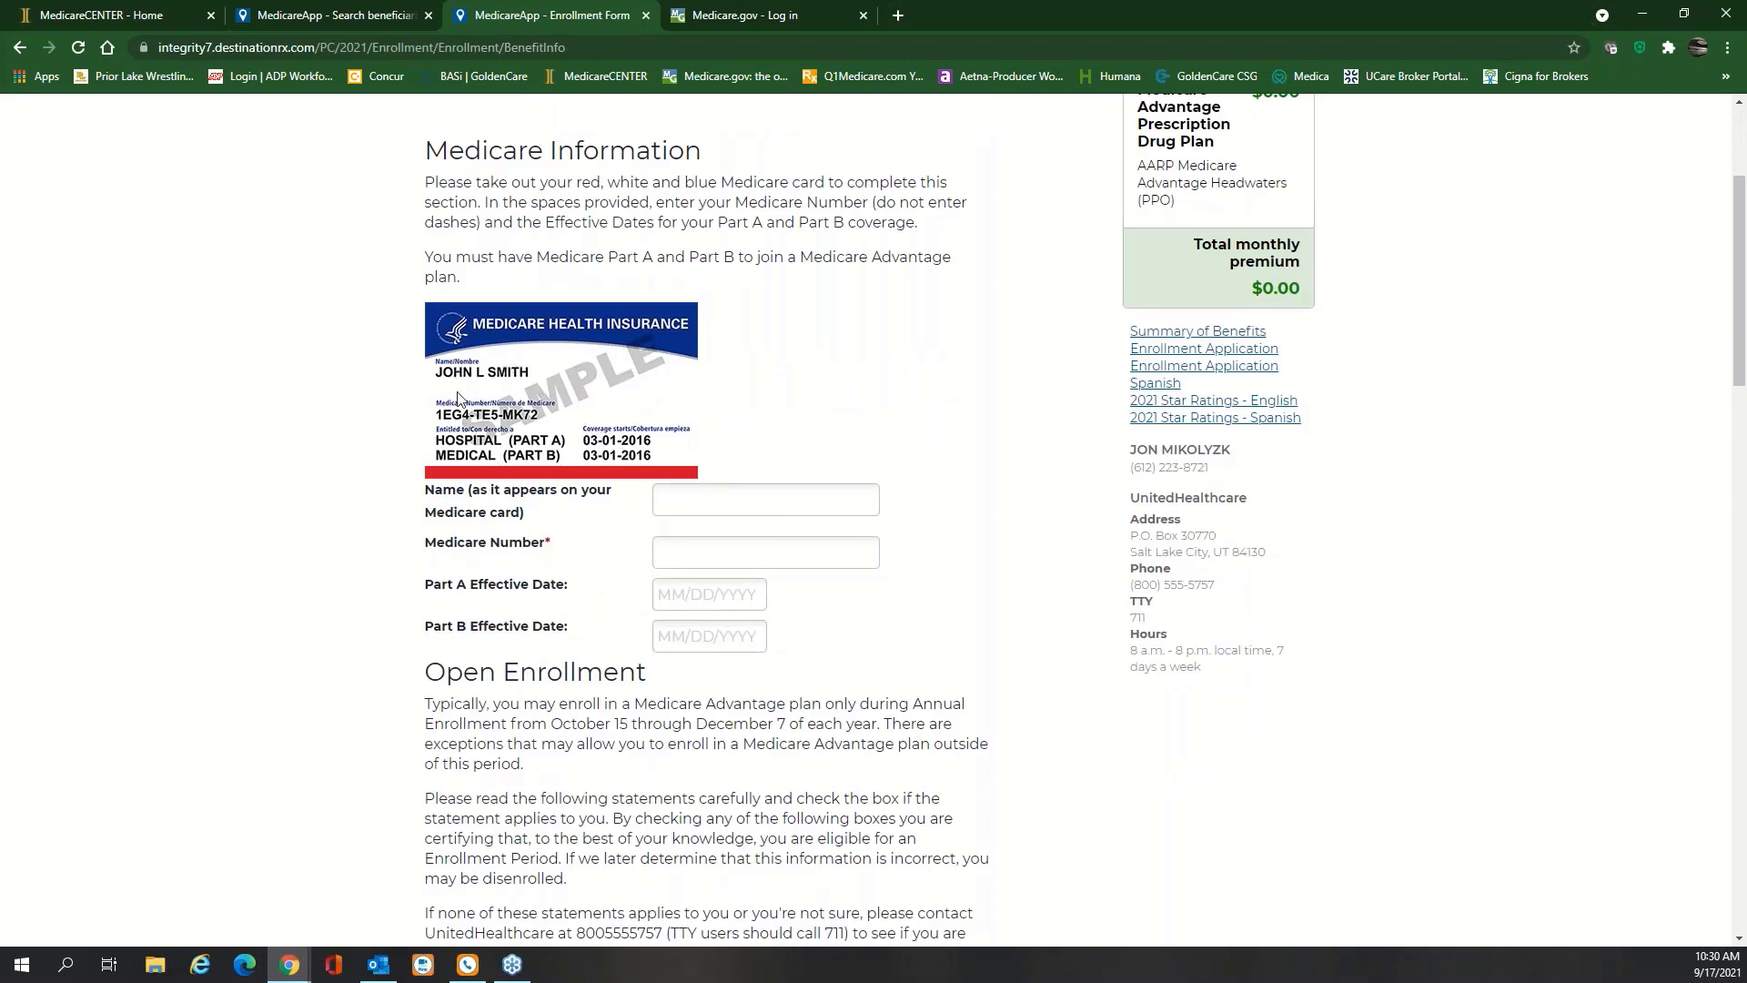
click(717, 506)
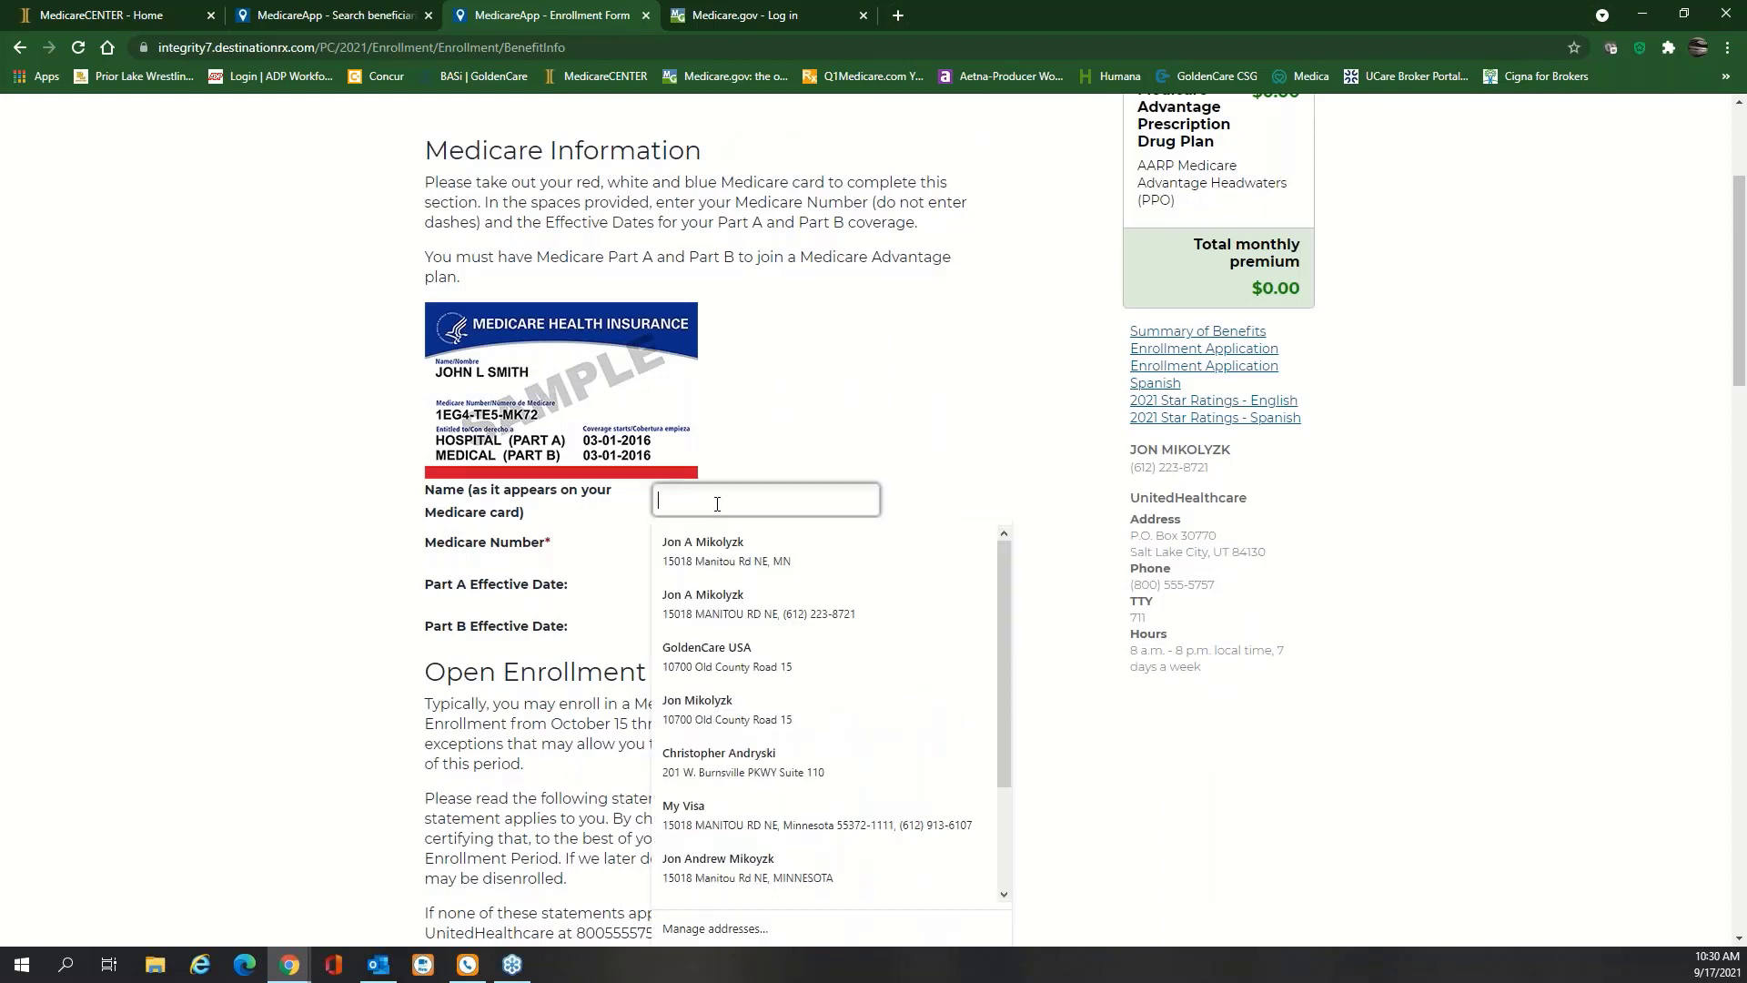
text(John L SMITH)
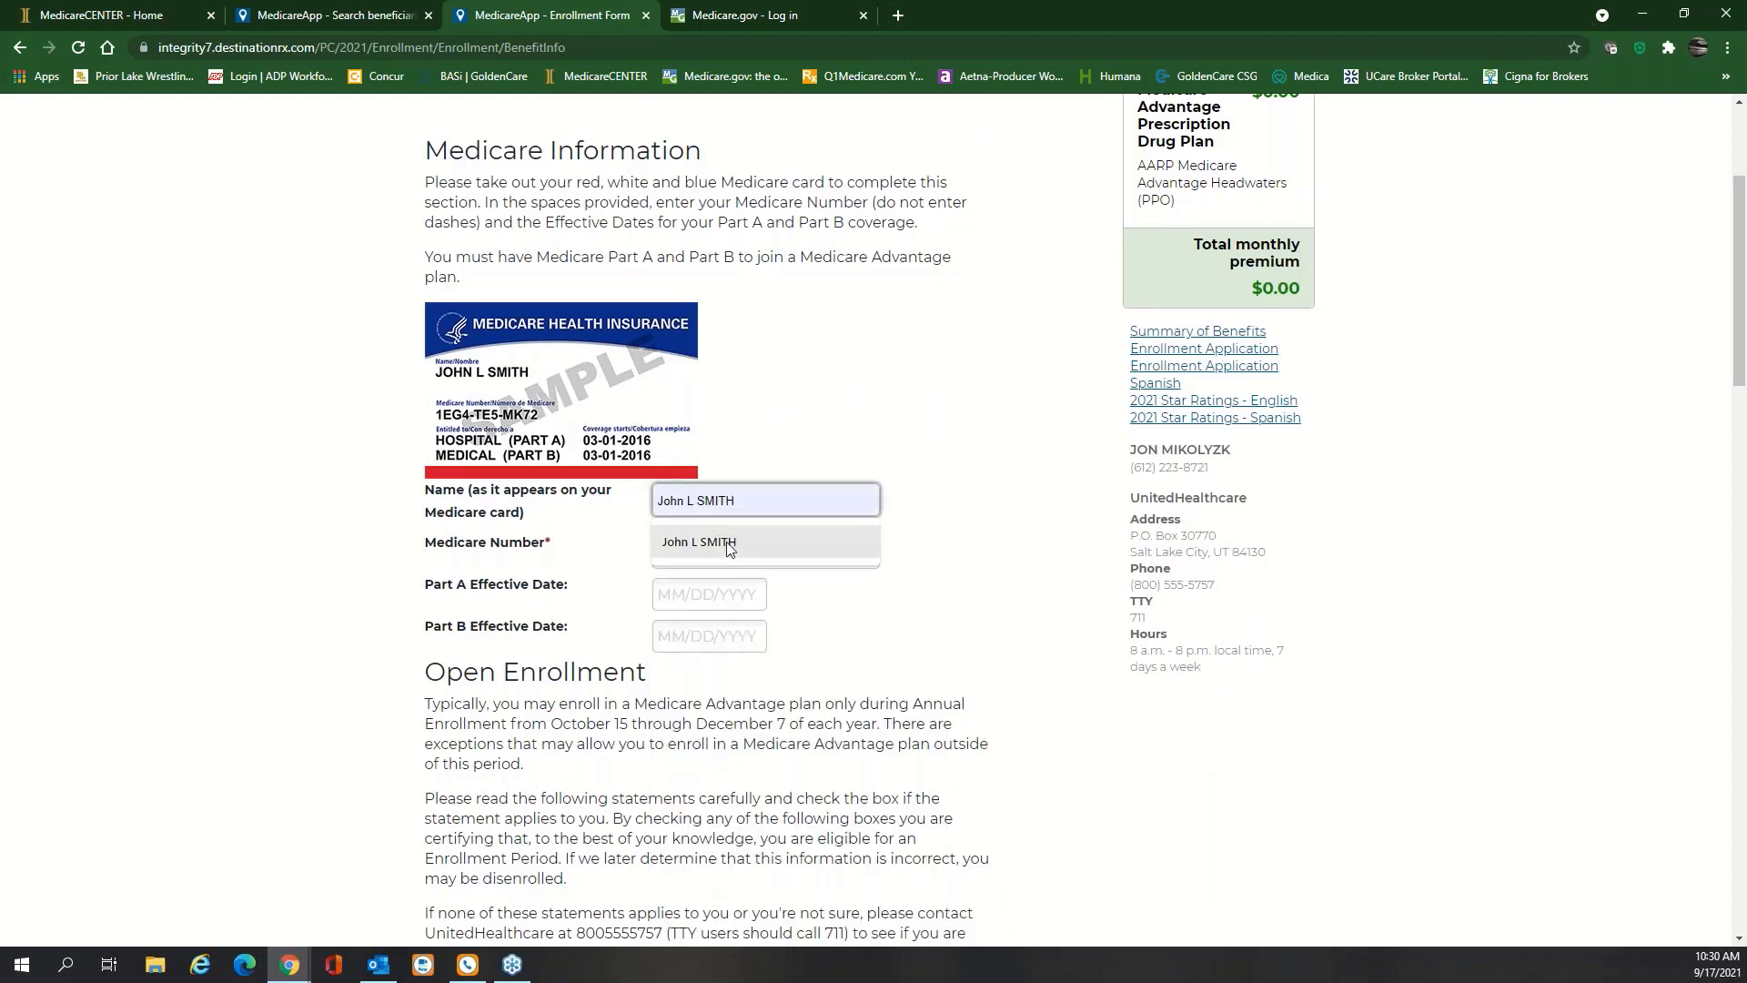
click(700, 541)
Autofill the Medicare Number and set Part A and Part B effective dates to 03/01/2016
click(723, 551)
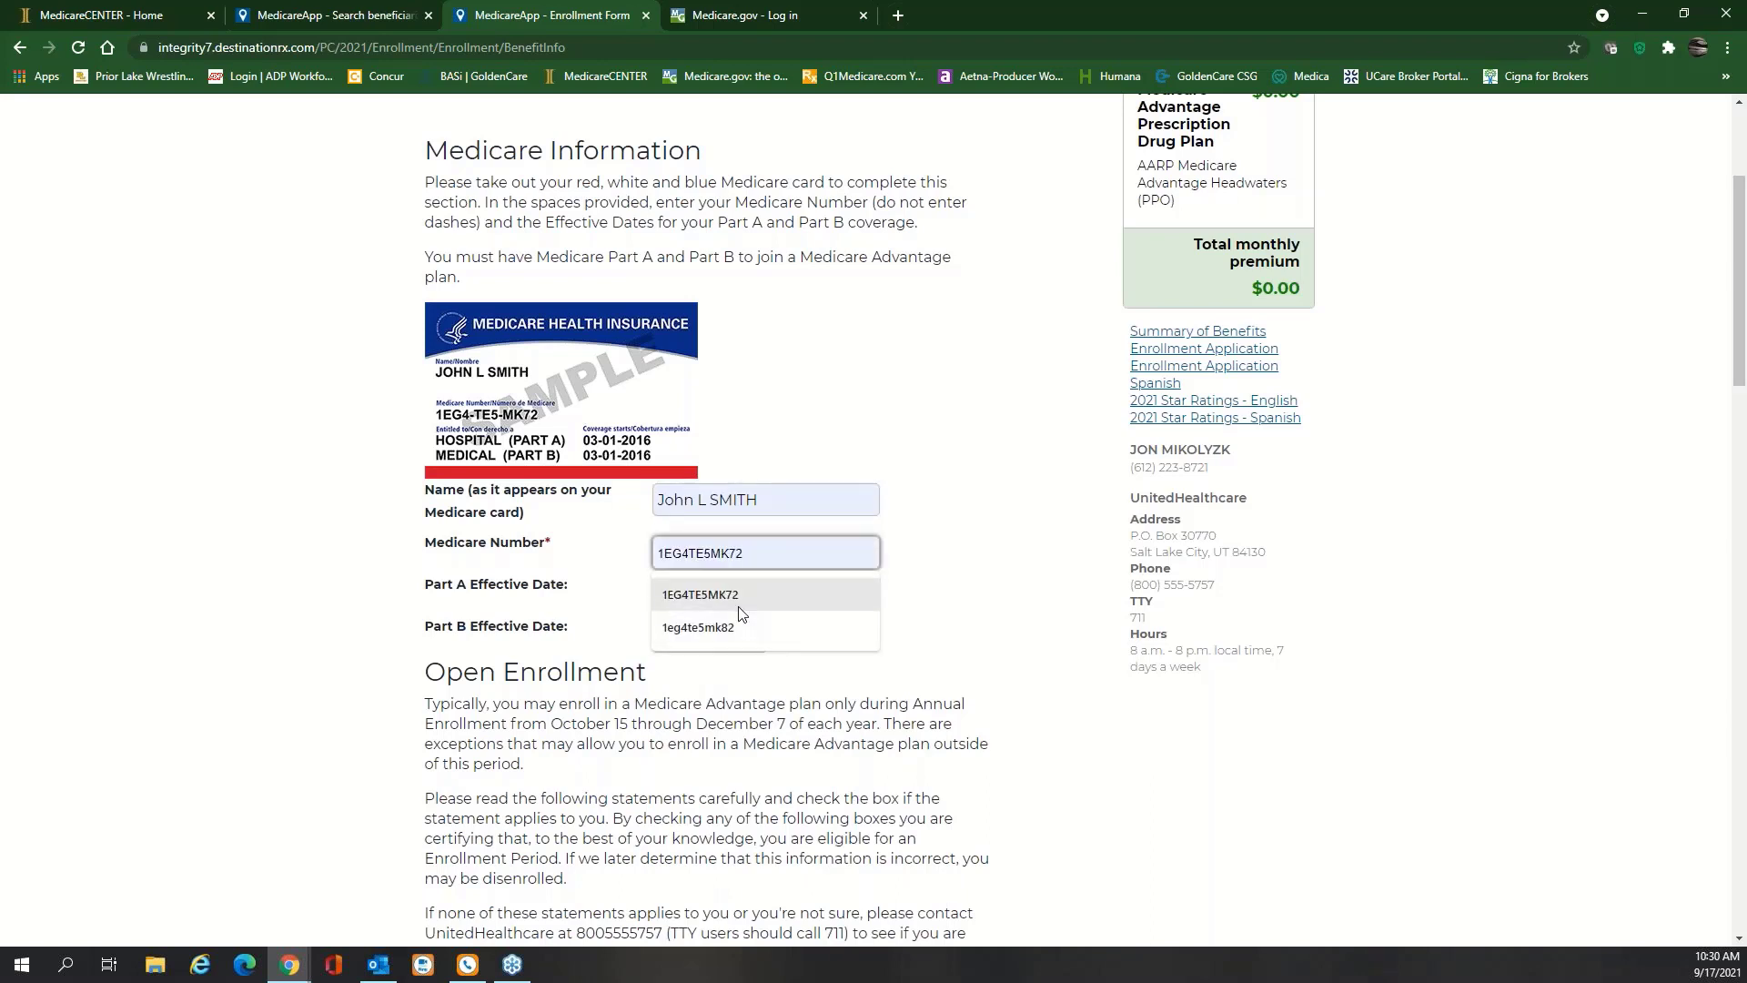
click(731, 597)
key(Tab)
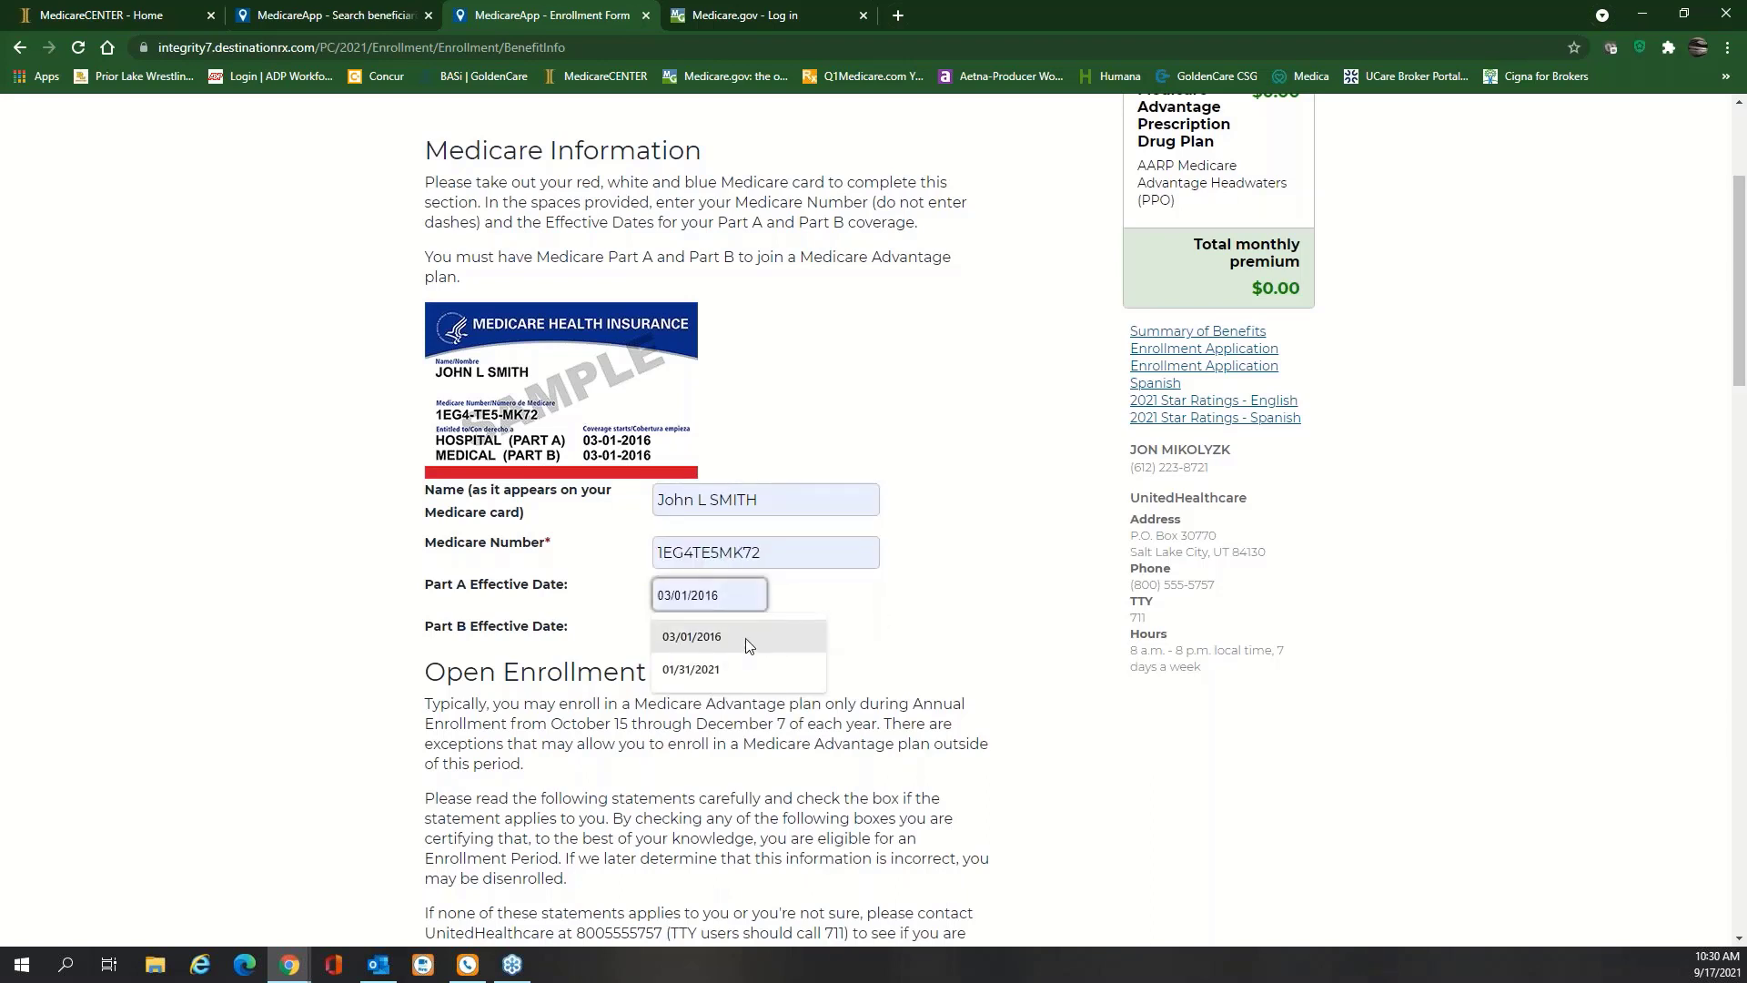
click(745, 638)
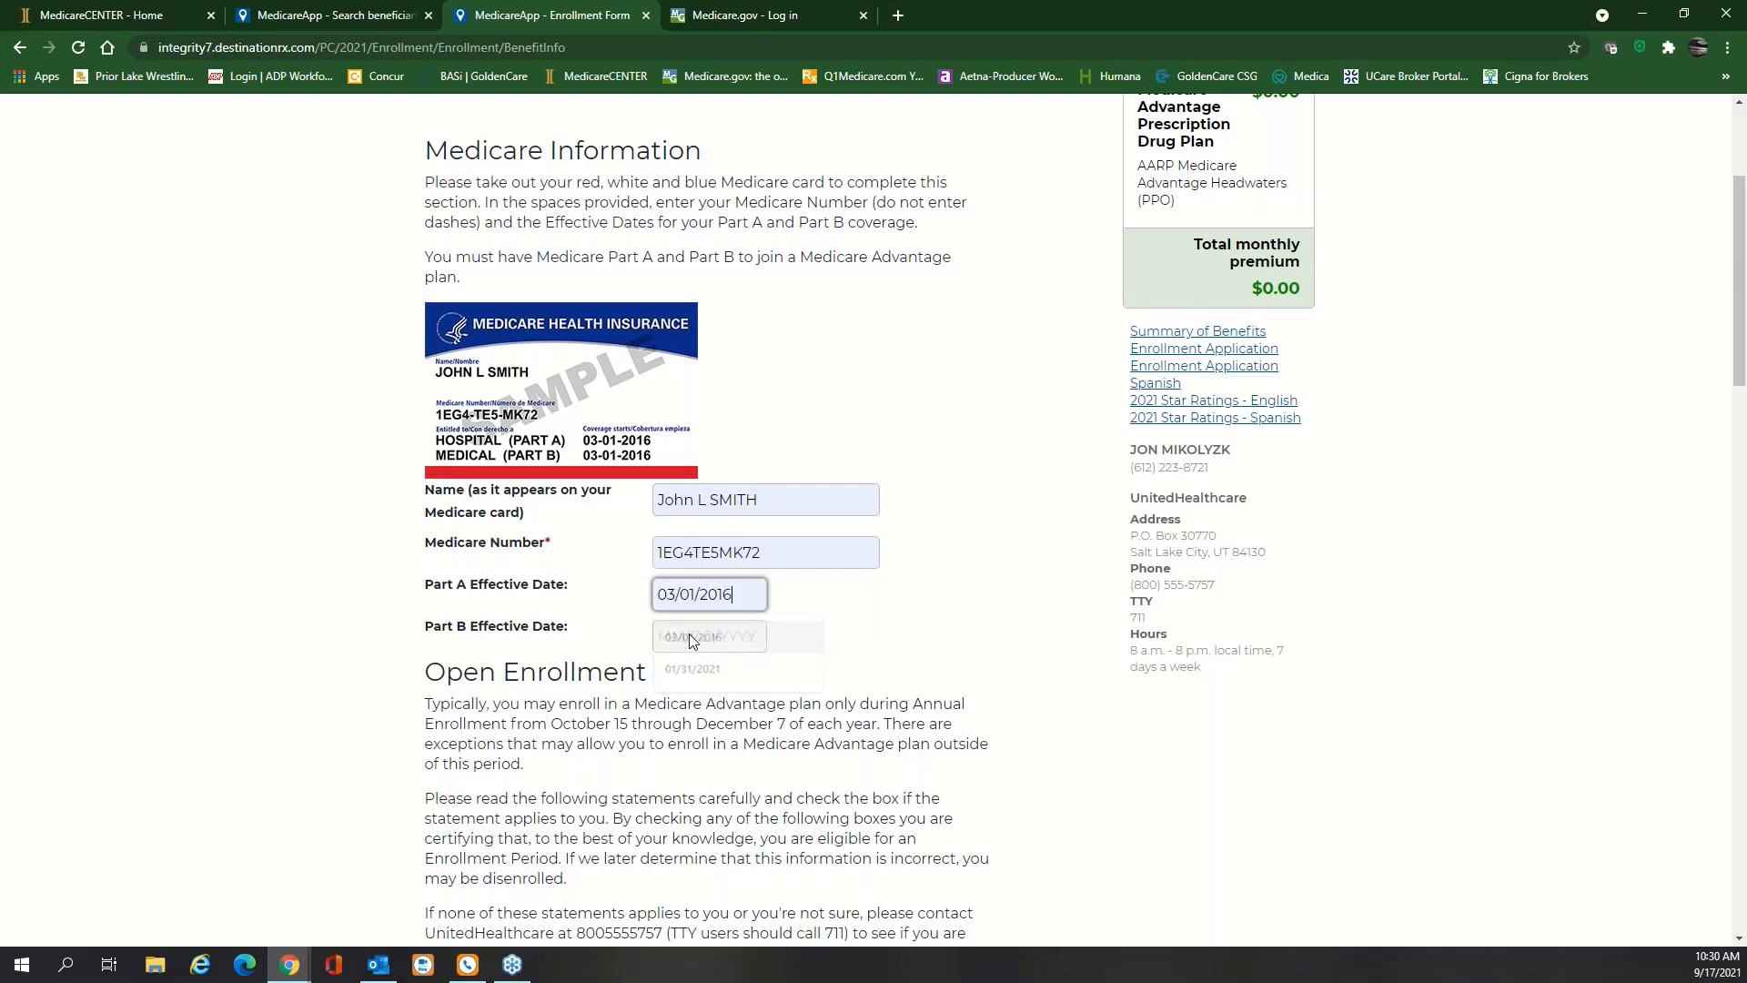
click(696, 631)
click(719, 676)
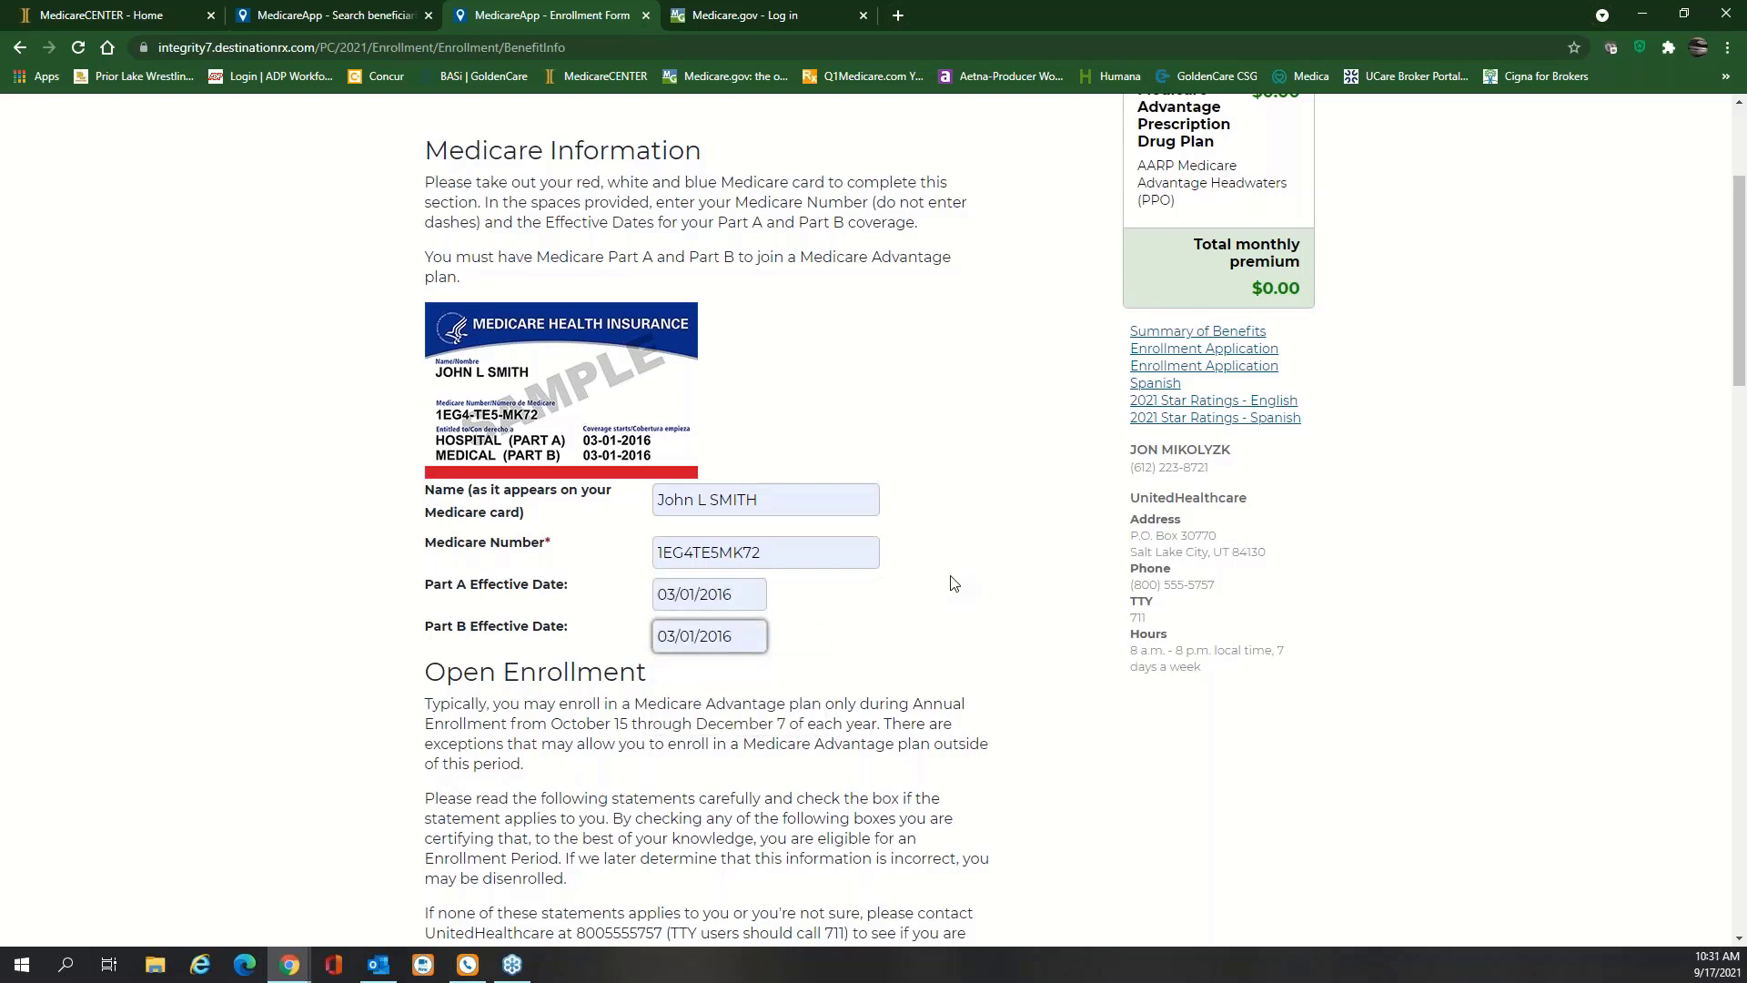
Check only 'I am new to Medicare' among the eligibility statements, leaving 'recently moved' unchecked
scroll(952, 583, down, 3)
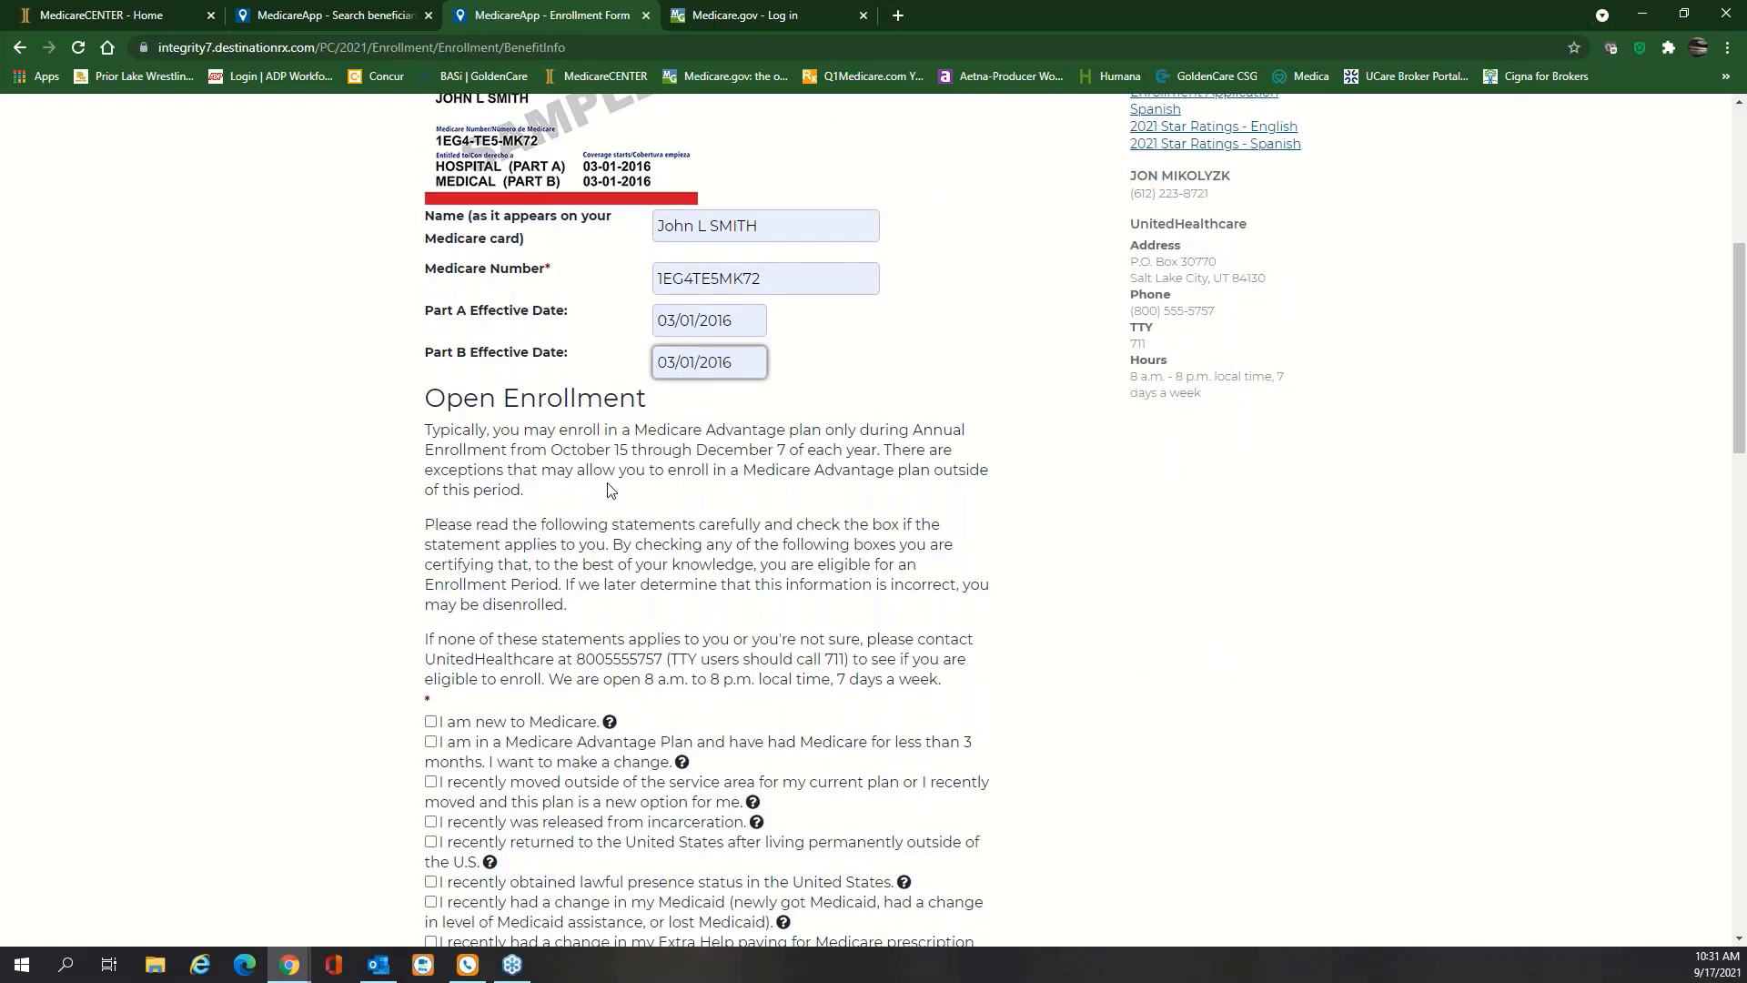
scroll(609, 490, down, 1)
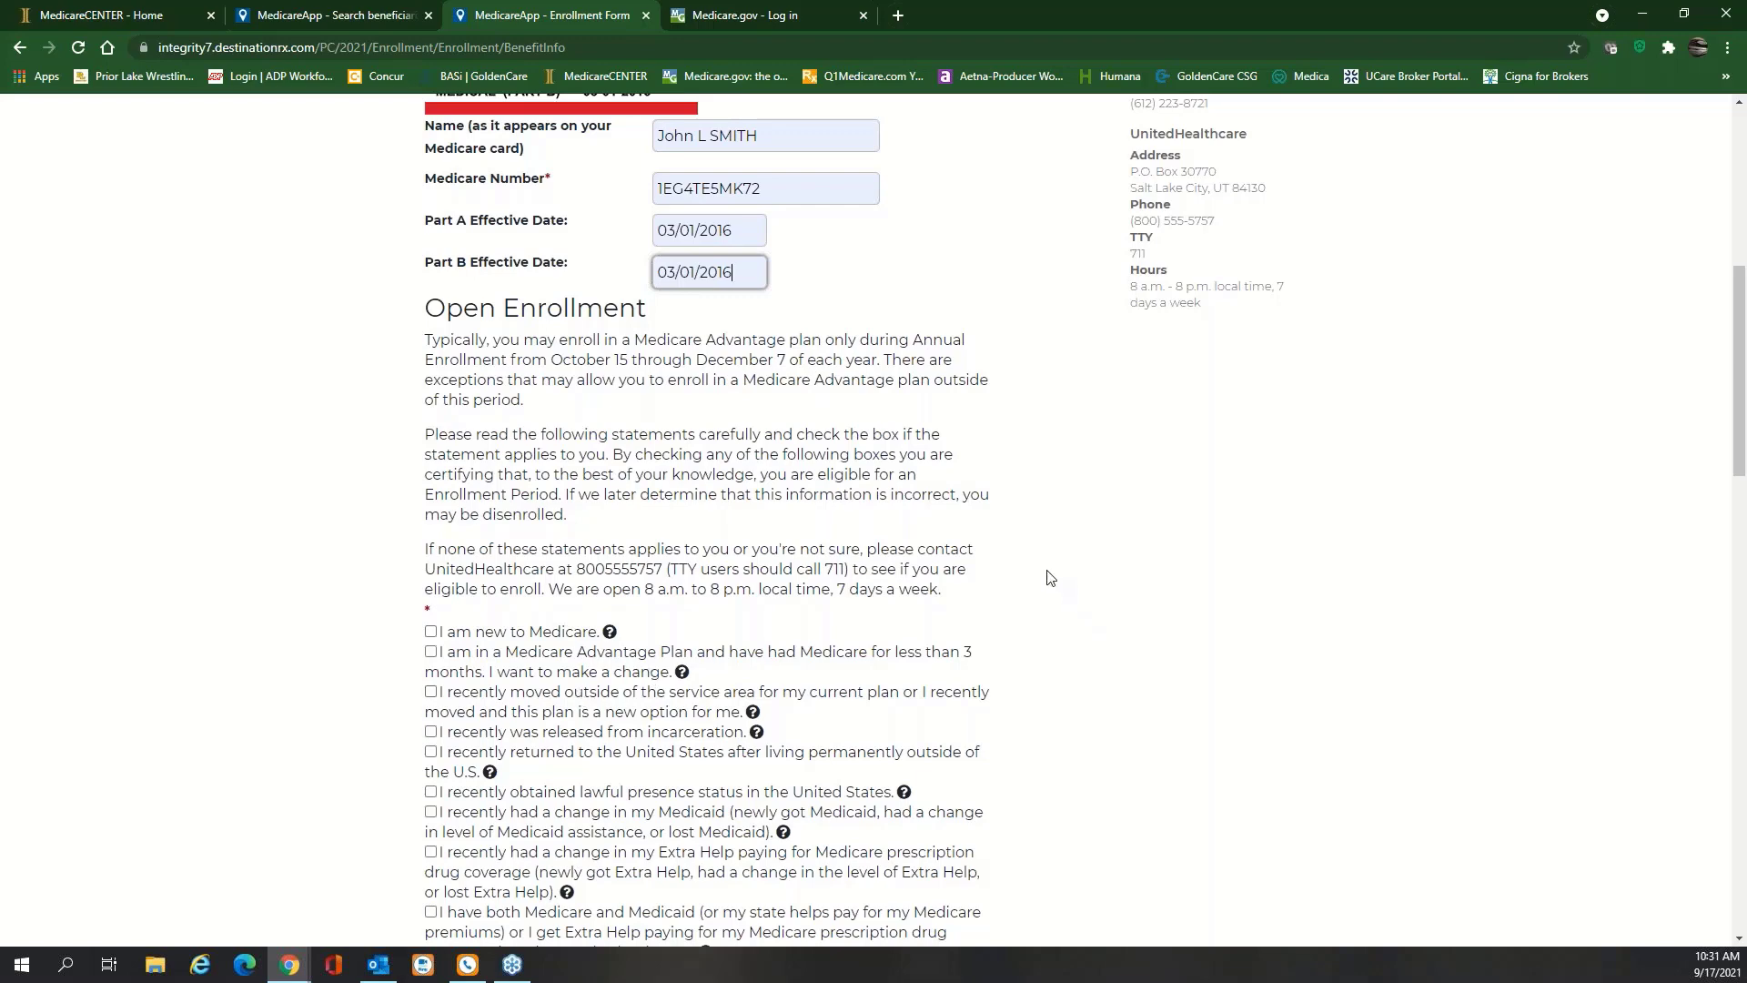
scroll(1051, 577, down, 2)
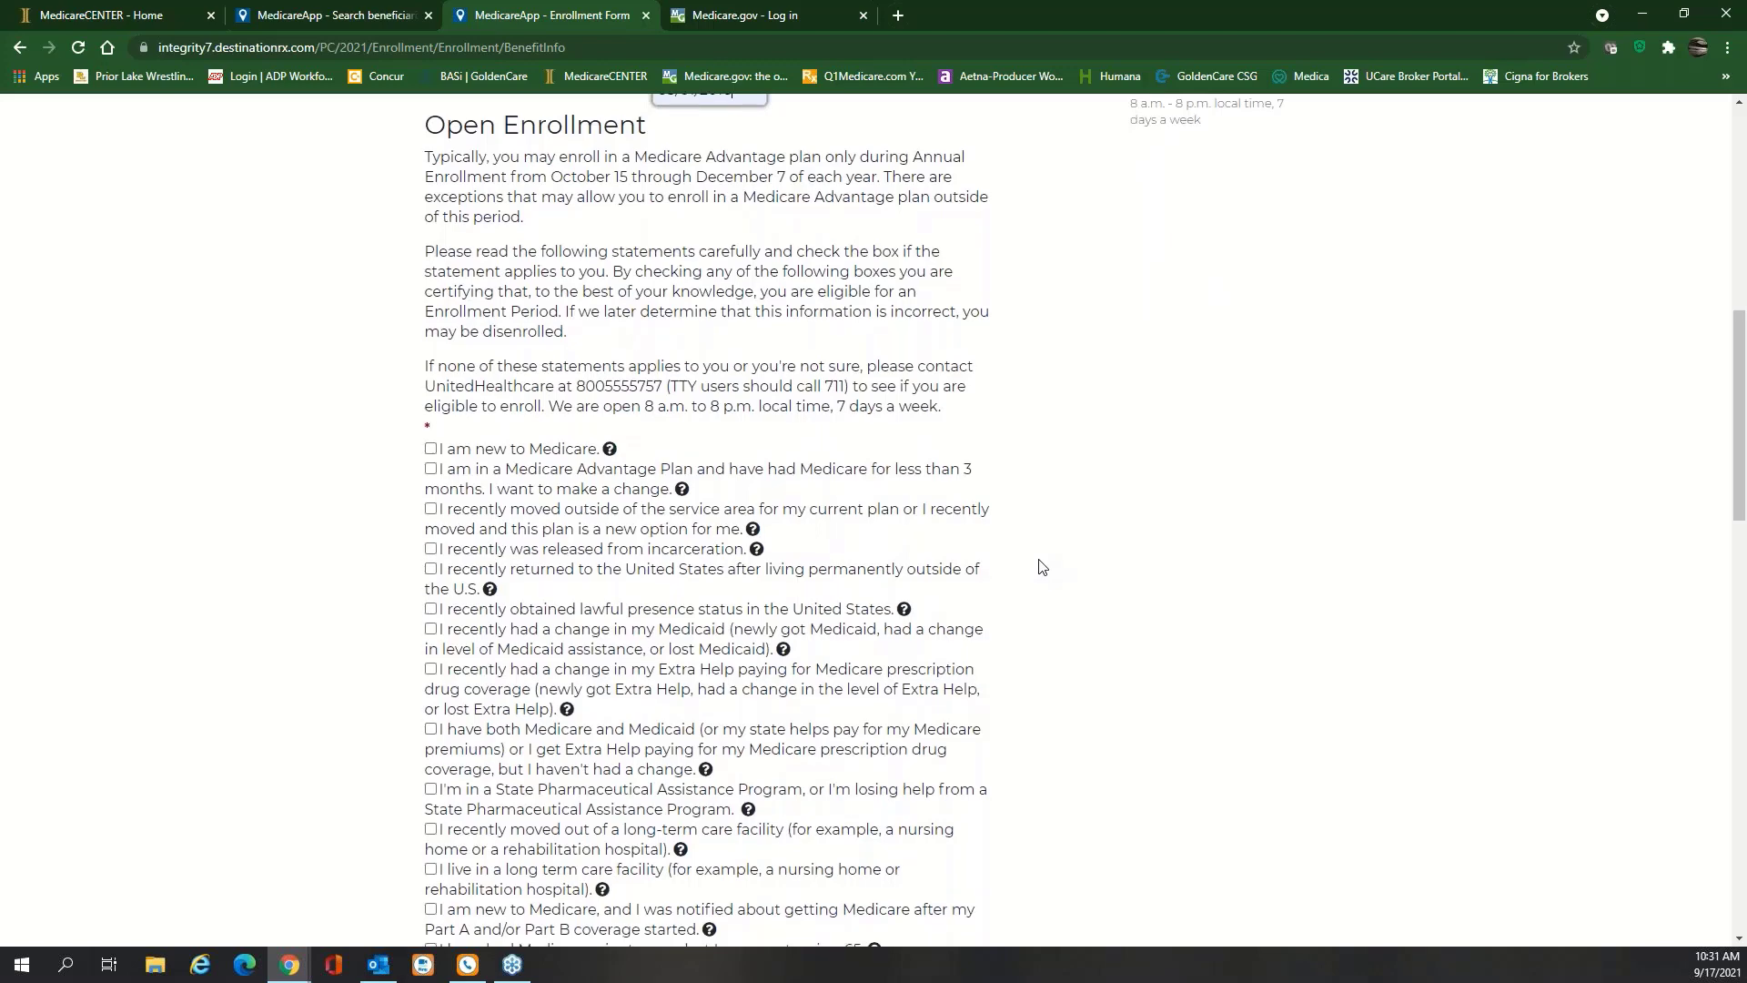
scroll(1038, 565, down, 1)
mouse_move(753, 440)
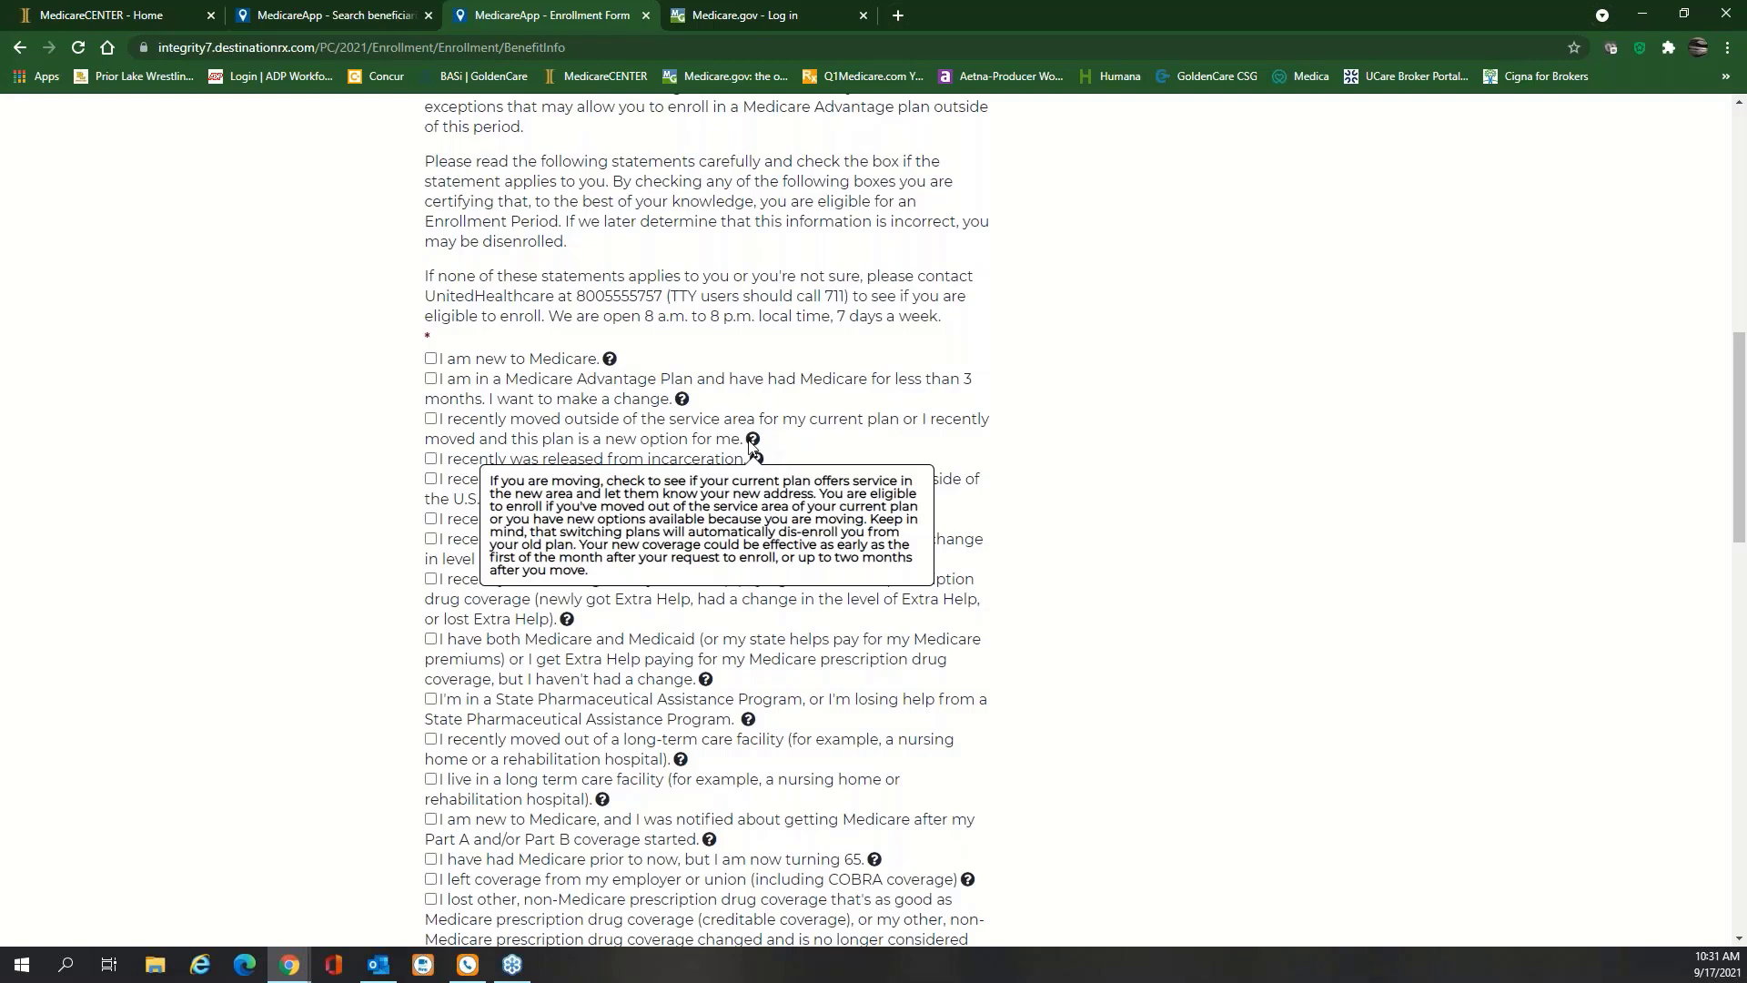
click(431, 420)
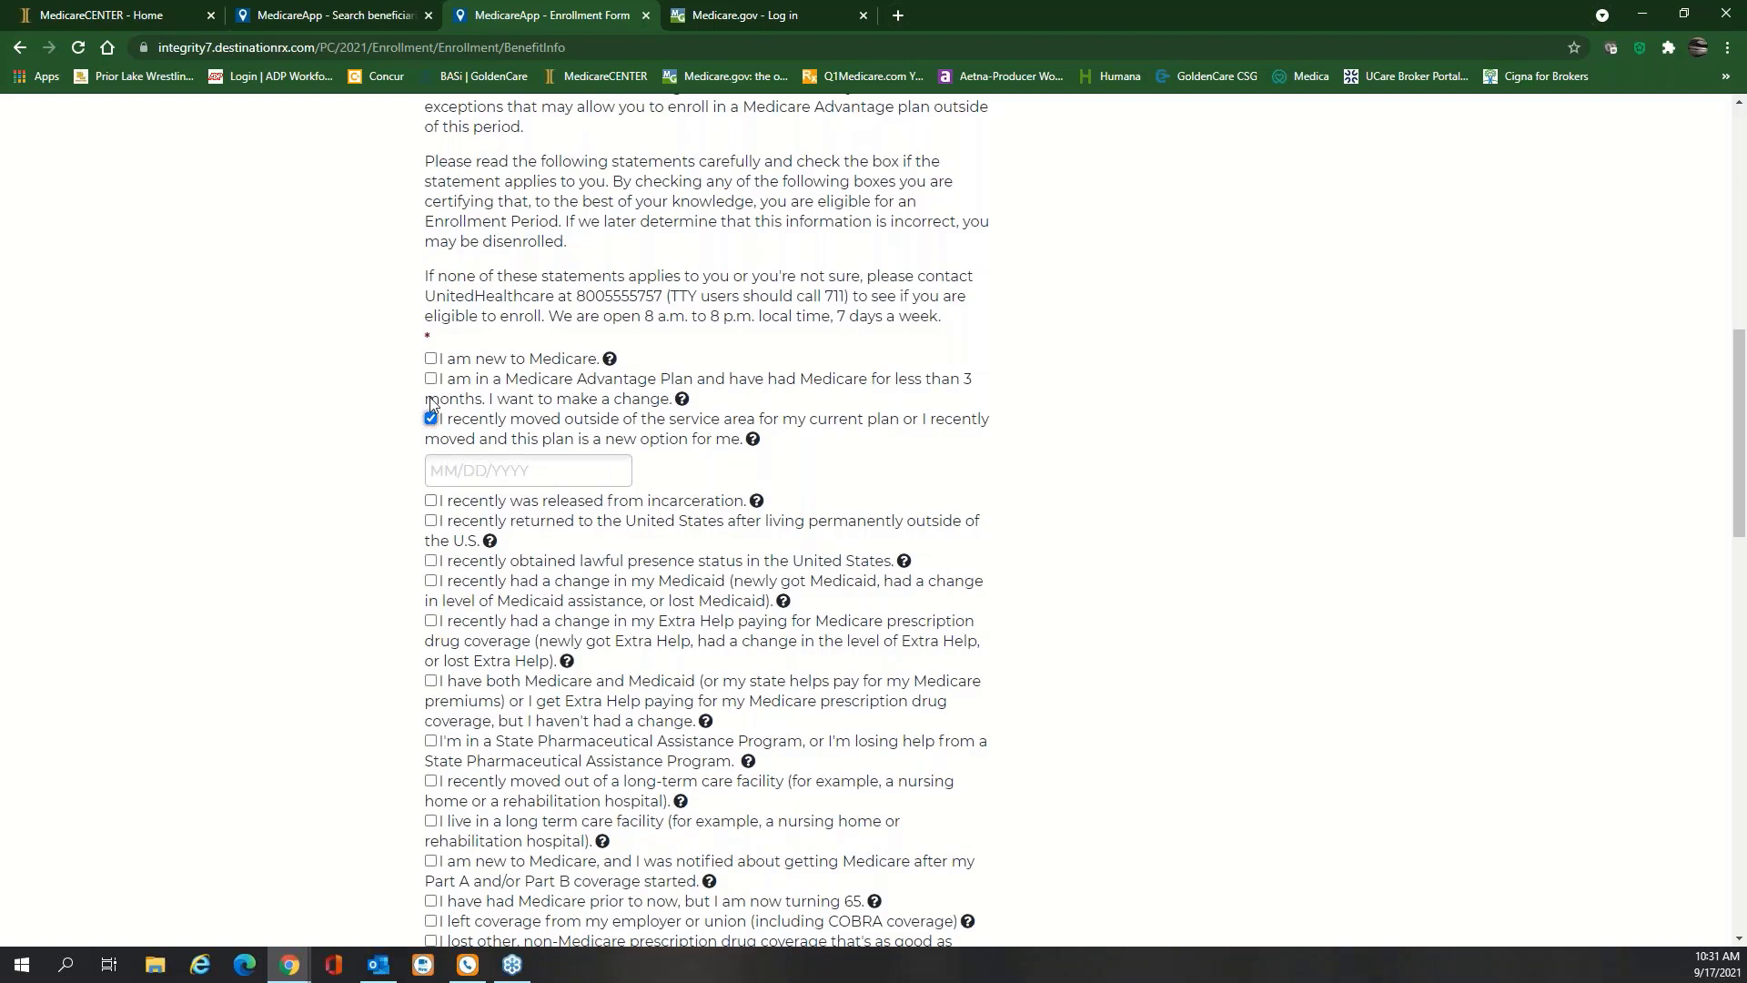
click(432, 360)
click(431, 420)
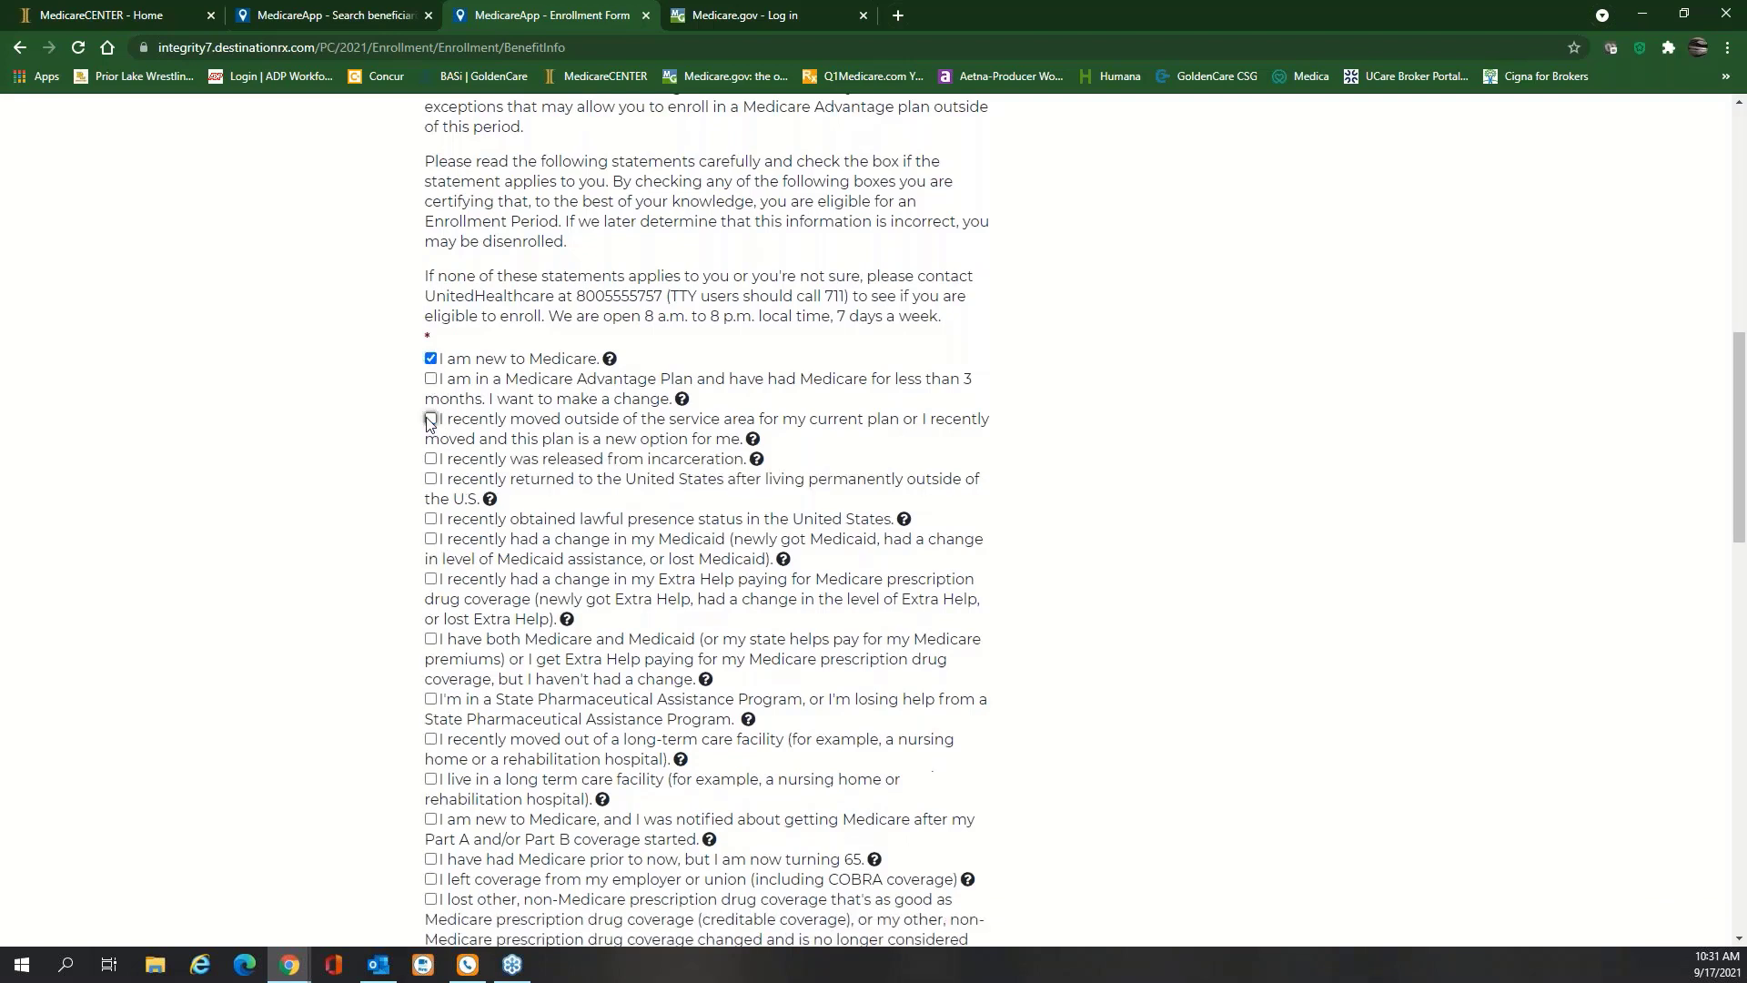
click(431, 358)
click(431, 358)
Answer No to having other prescription drug coverage and to living in long-term care
scroll(483, 668, down, 1)
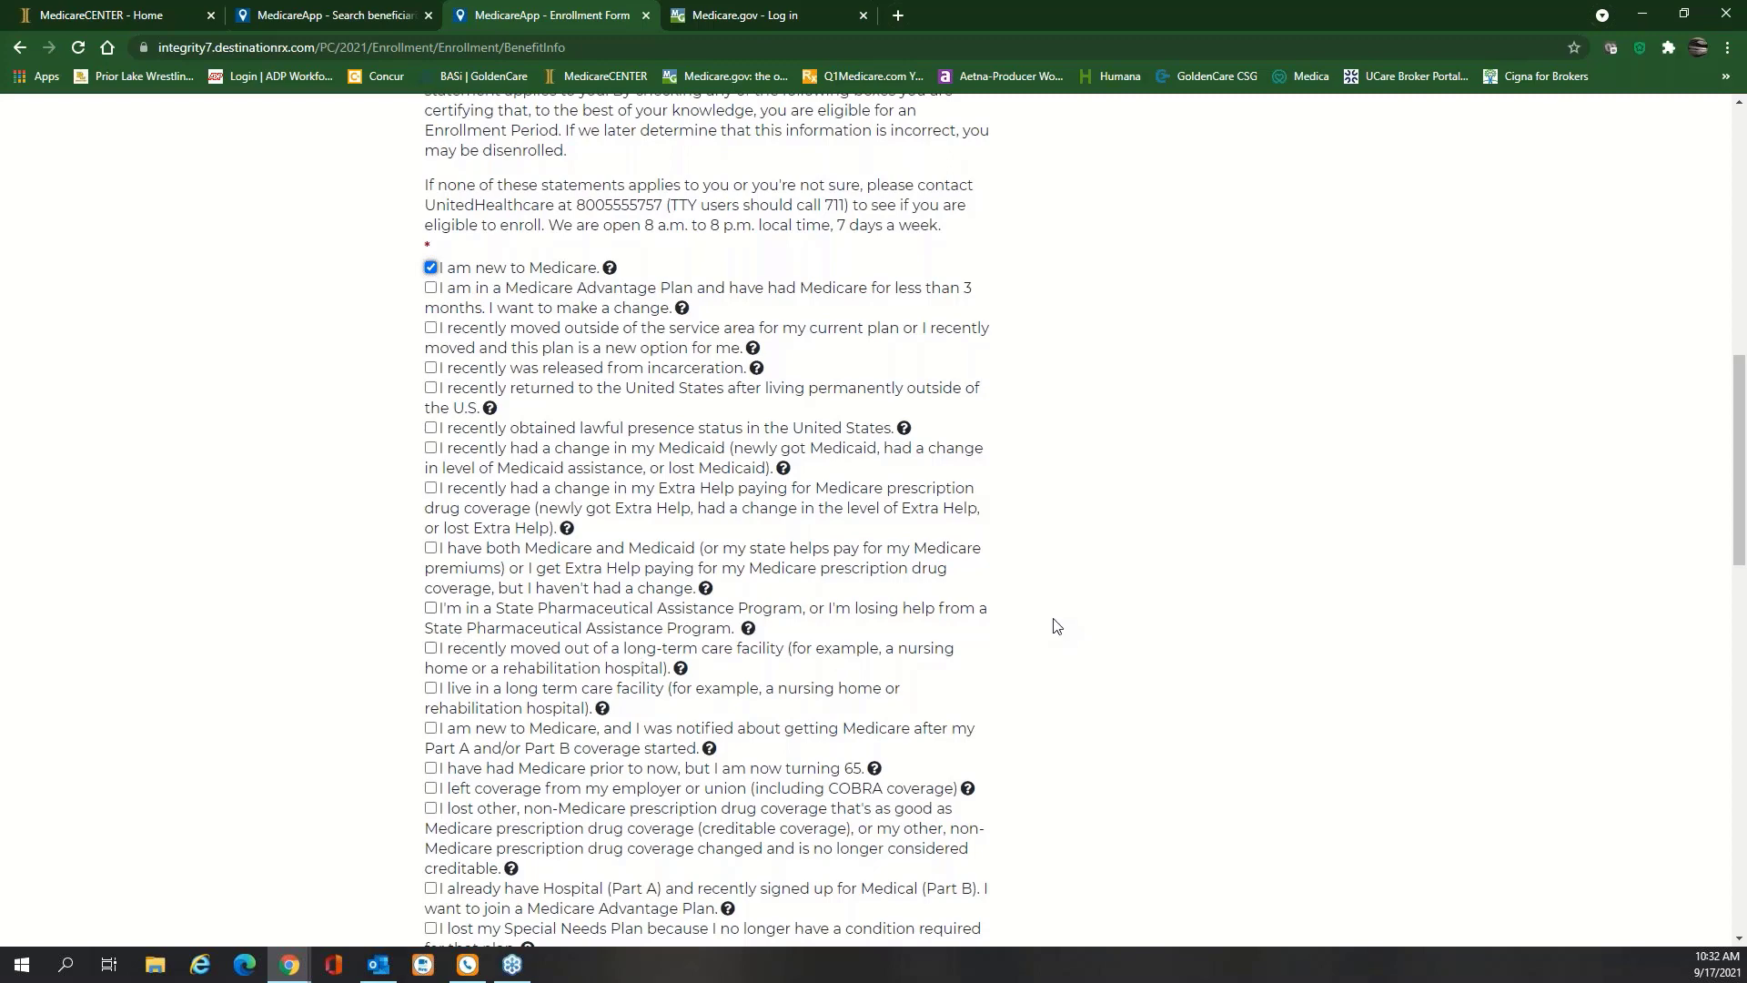
scroll(1056, 624, down, 1)
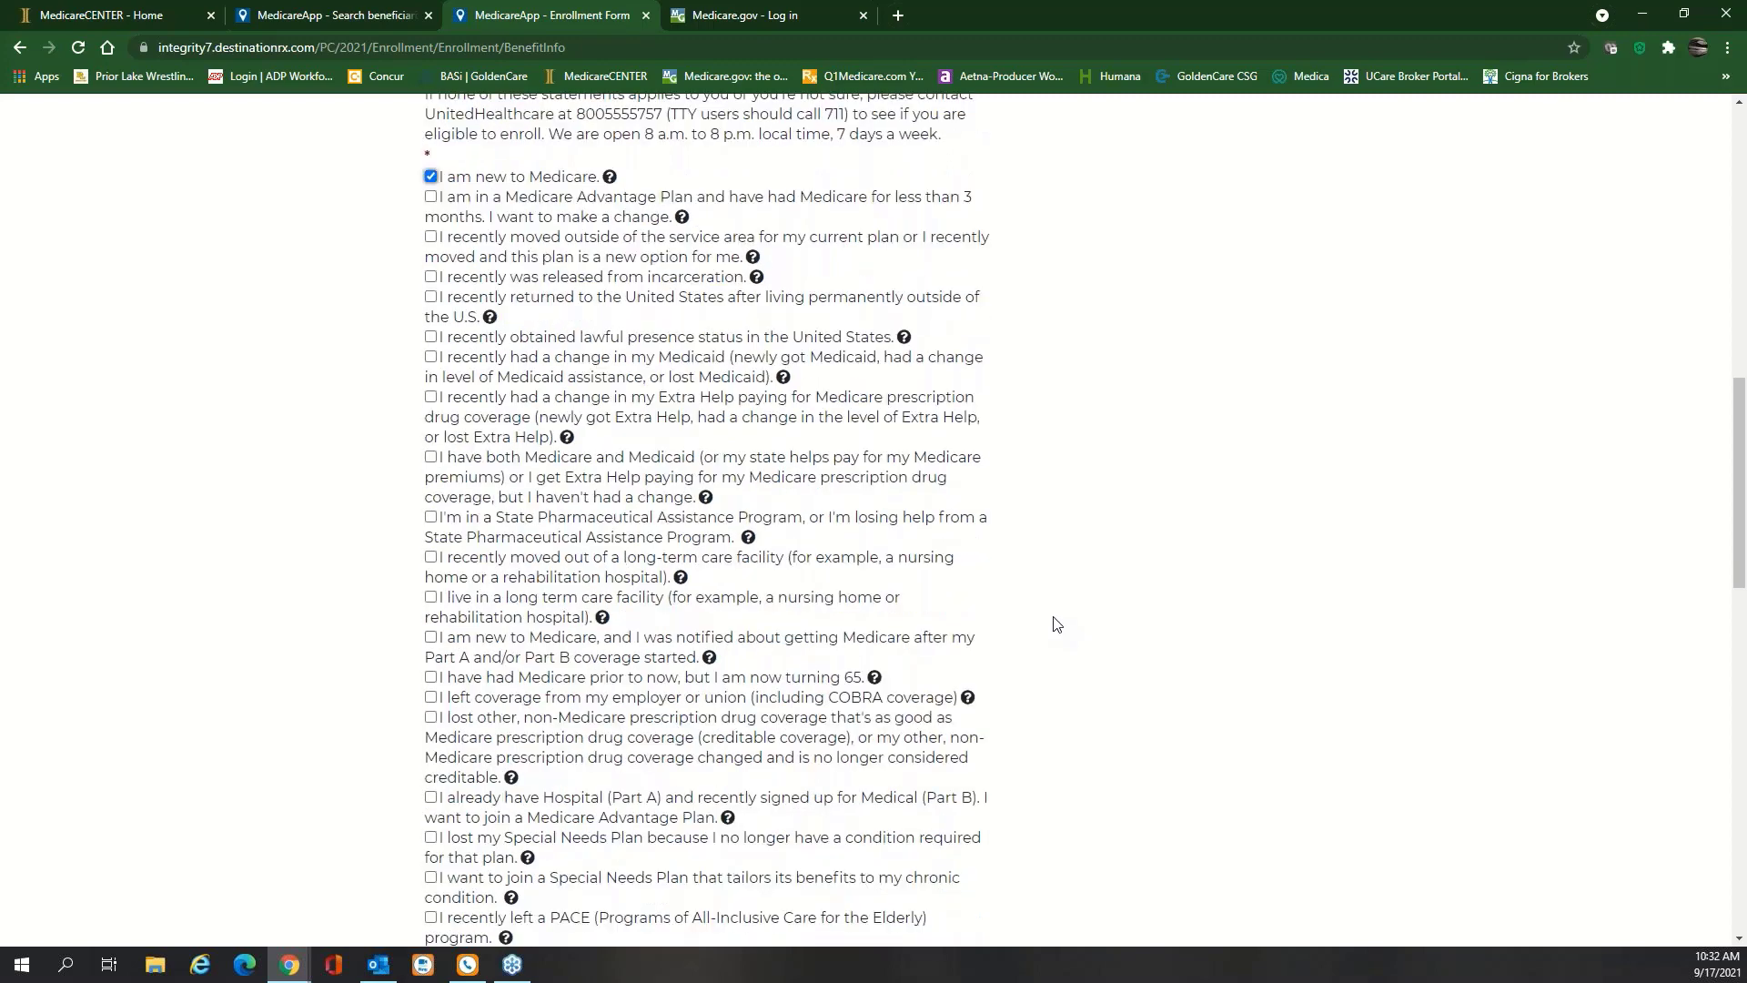
scroll(1056, 624, up, 1)
scroll(1056, 624, down, 5)
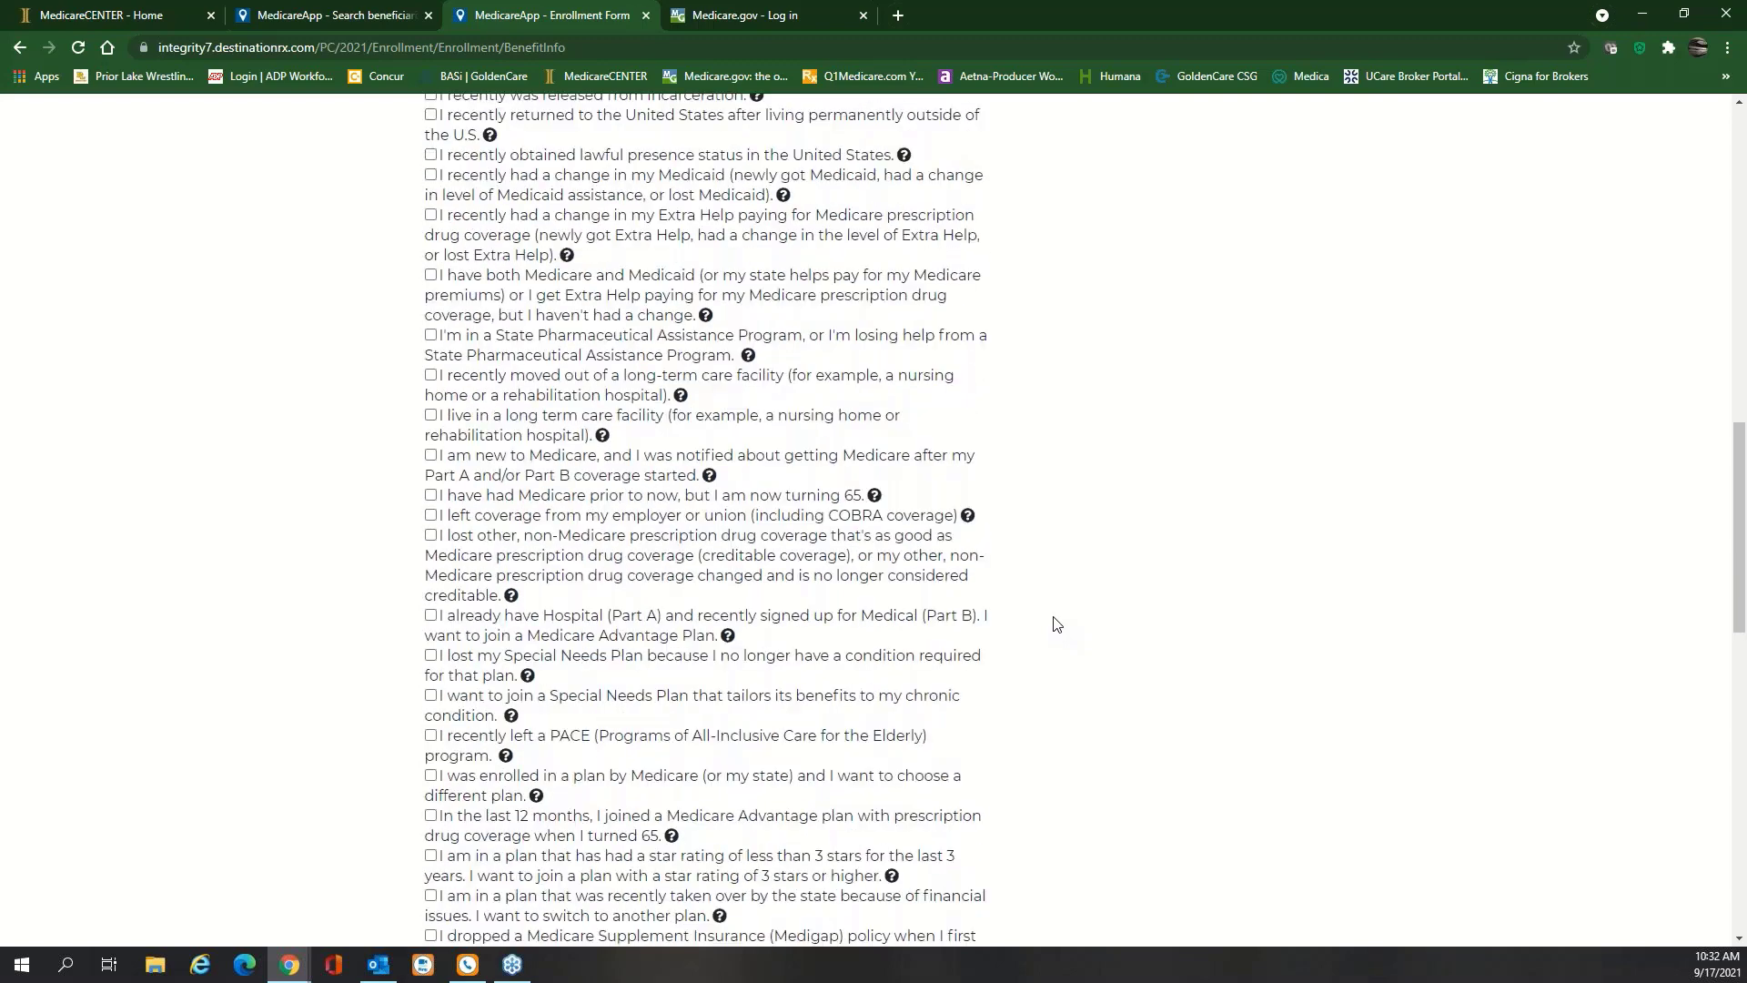
scroll(1055, 624, down, 4)
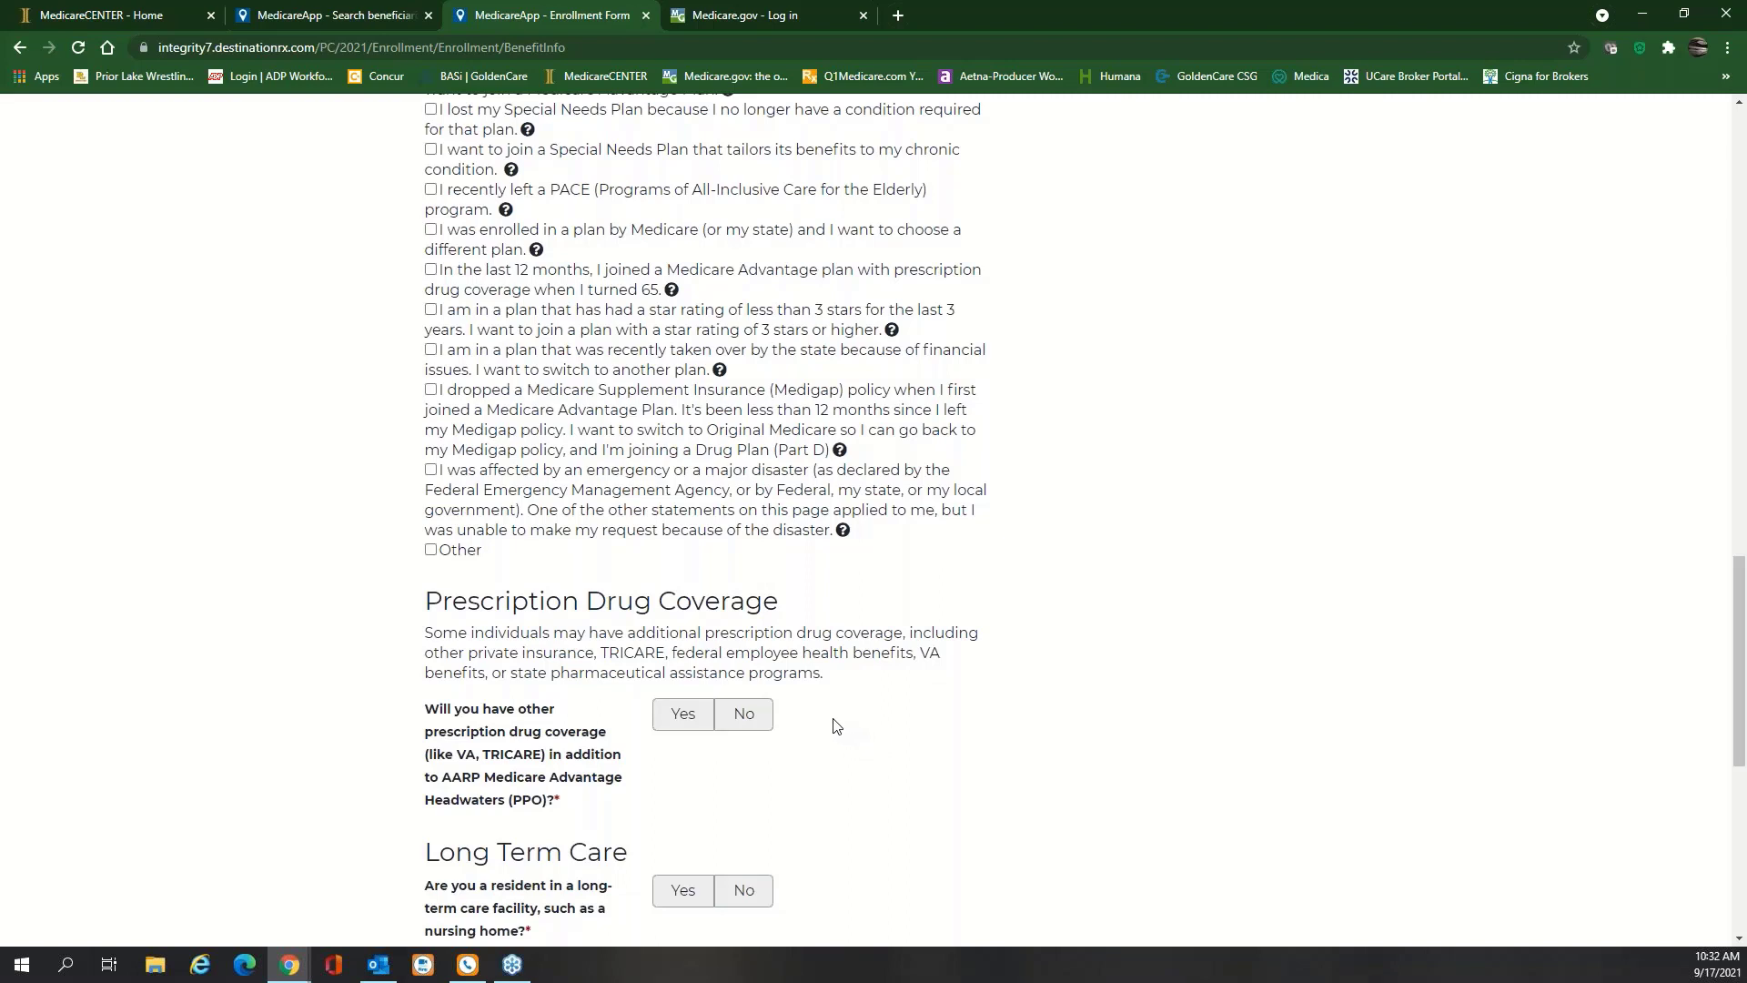
click(755, 724)
scroll(974, 667, down, 2)
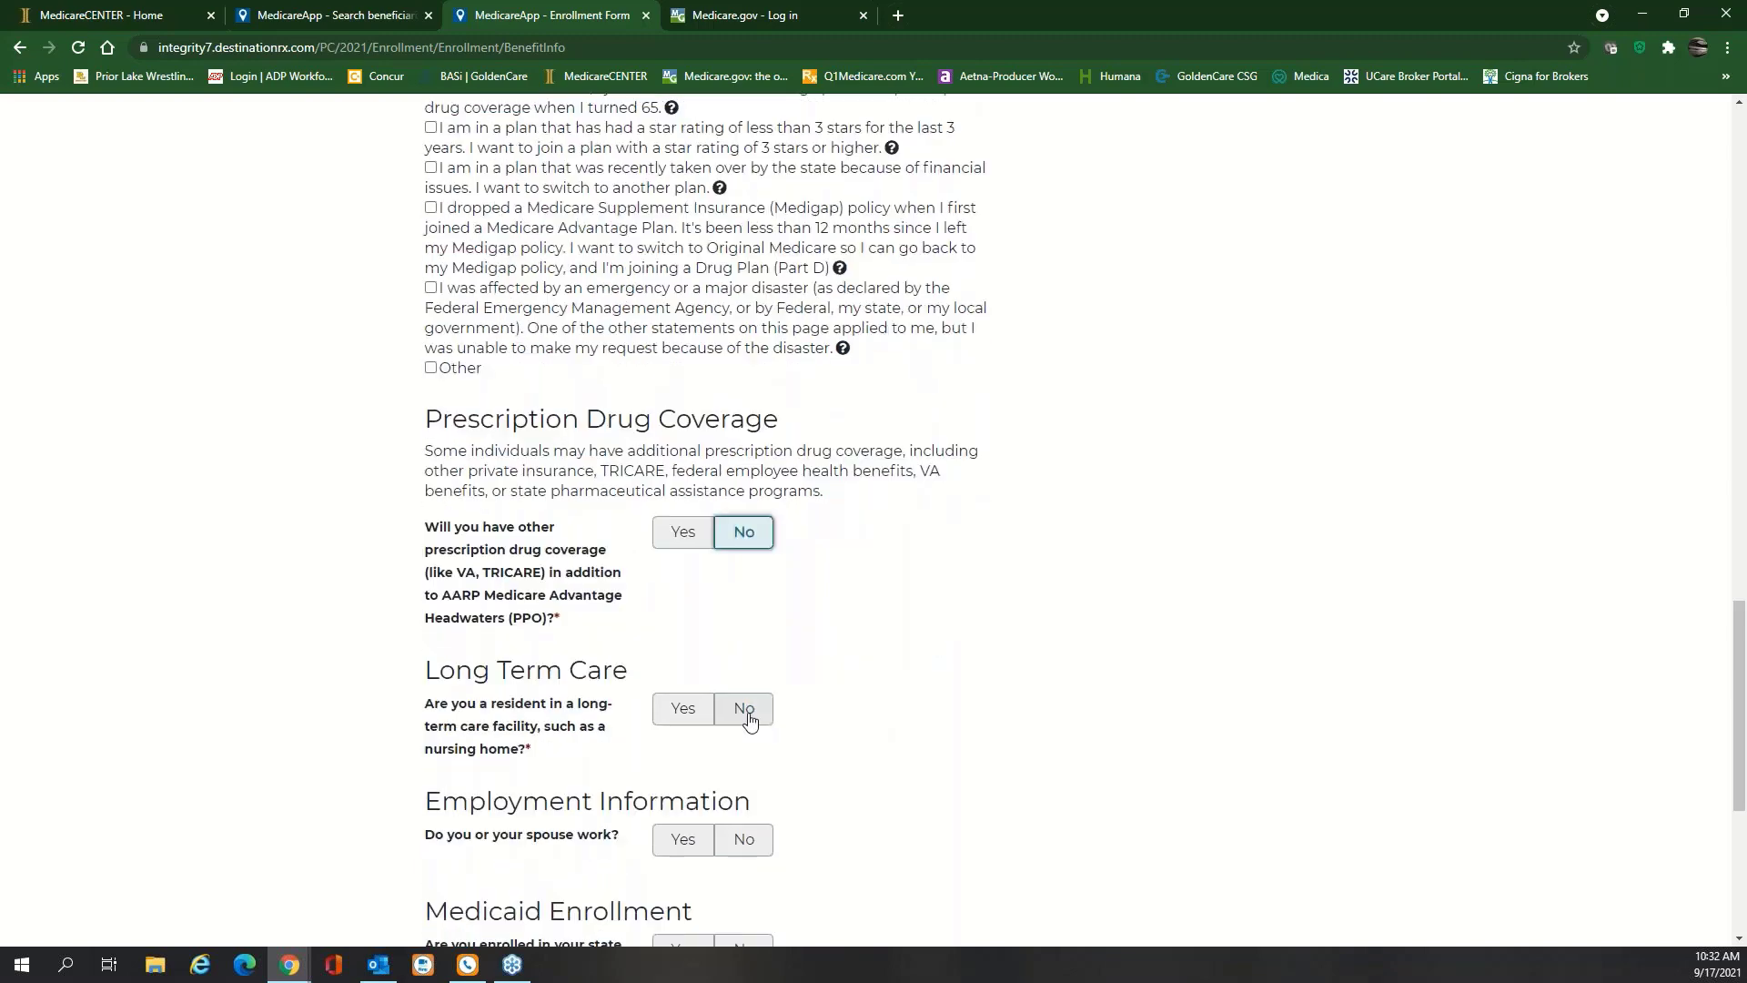
click(748, 721)
Answer No to applicant or spouse working and to state Medicaid enrollment, then continue
scroll(912, 663, down, 2)
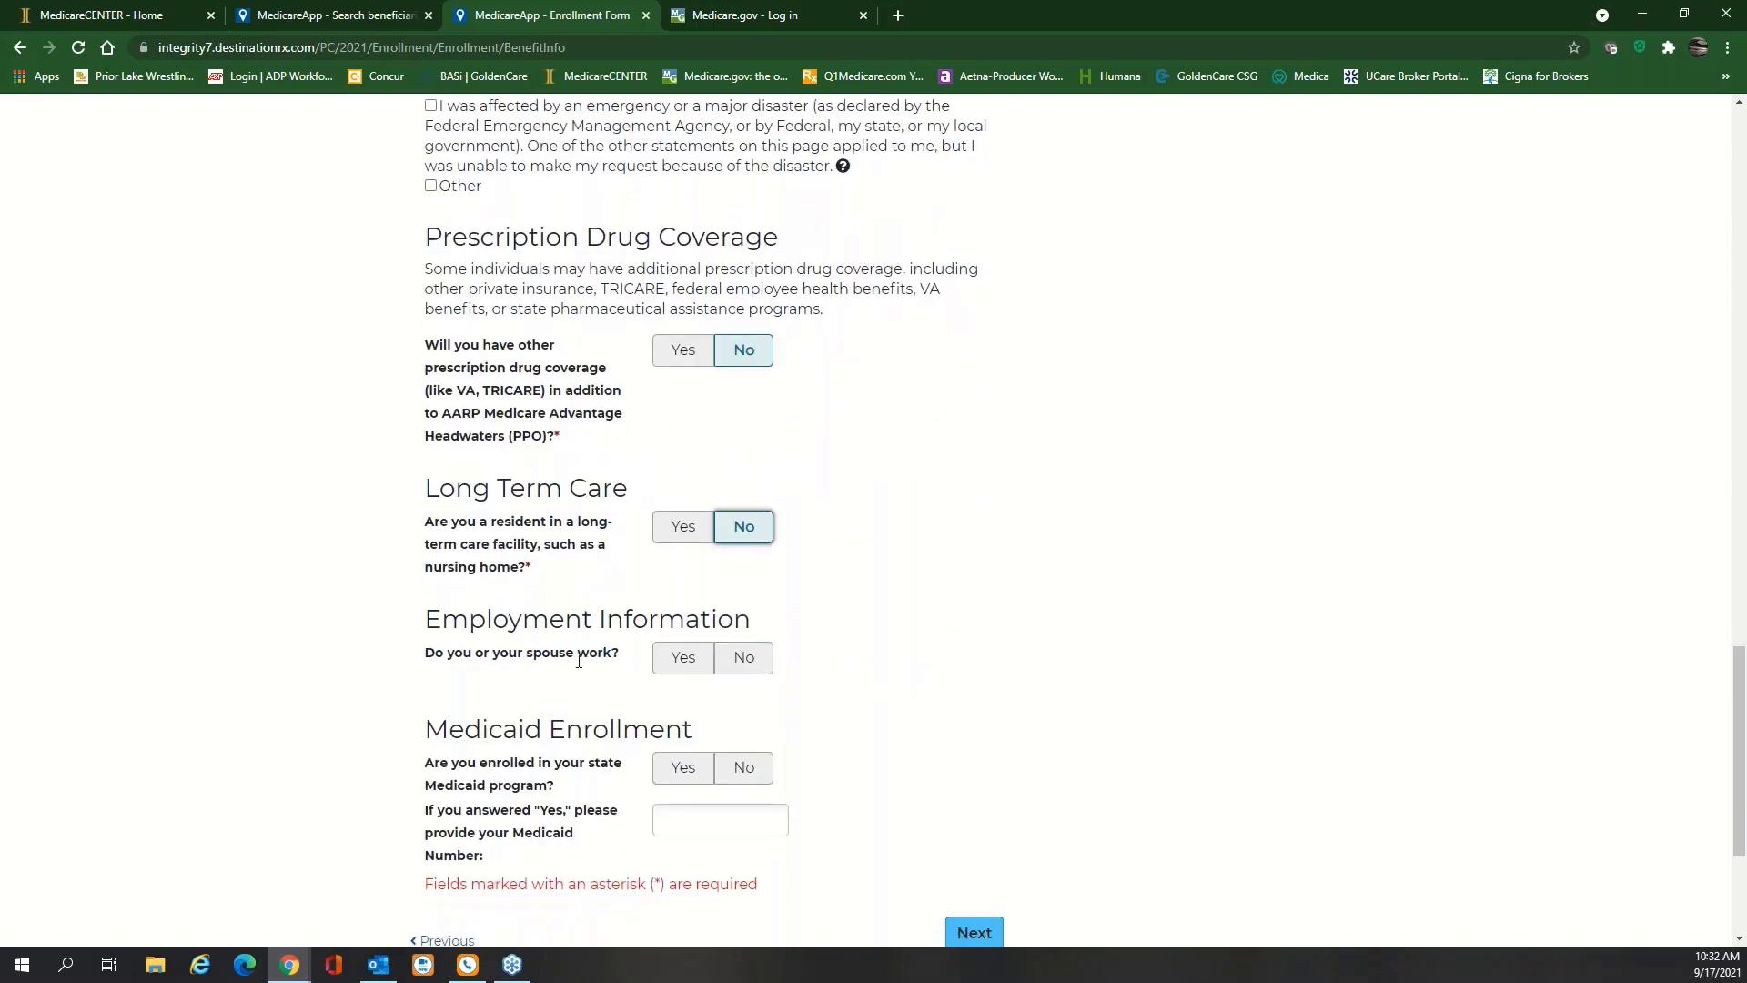
click(750, 661)
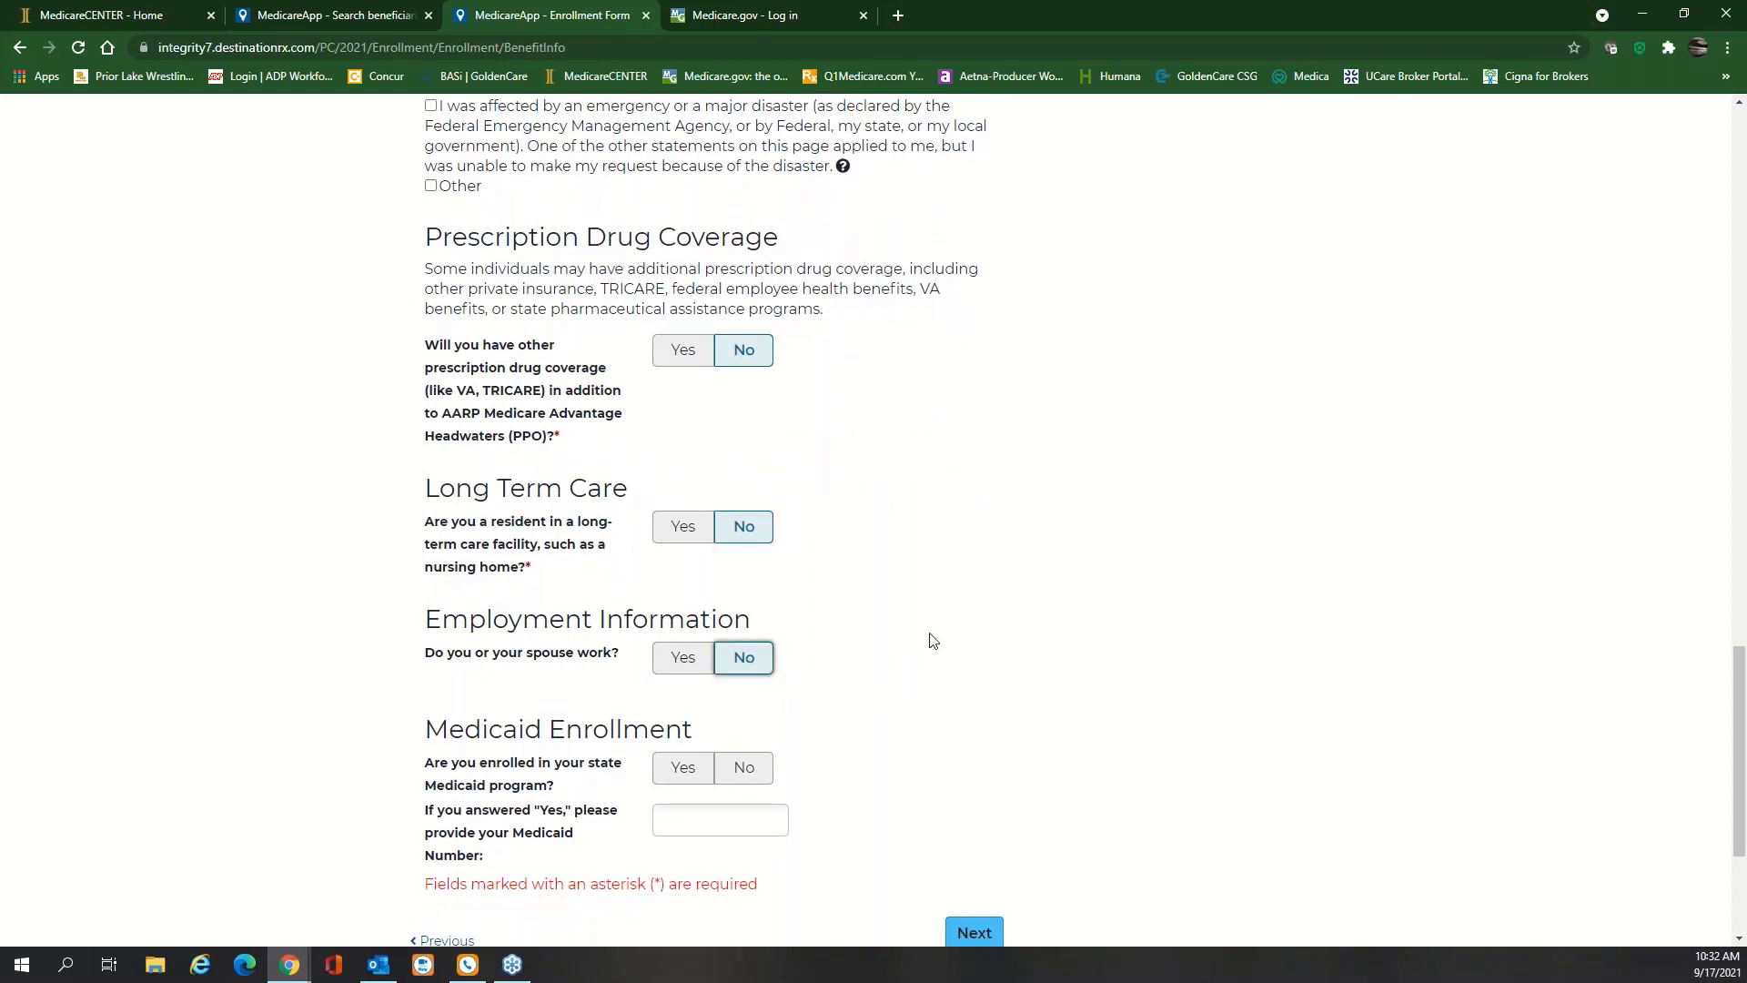
scroll(933, 642, down, 1)
scroll(932, 641, down, 2)
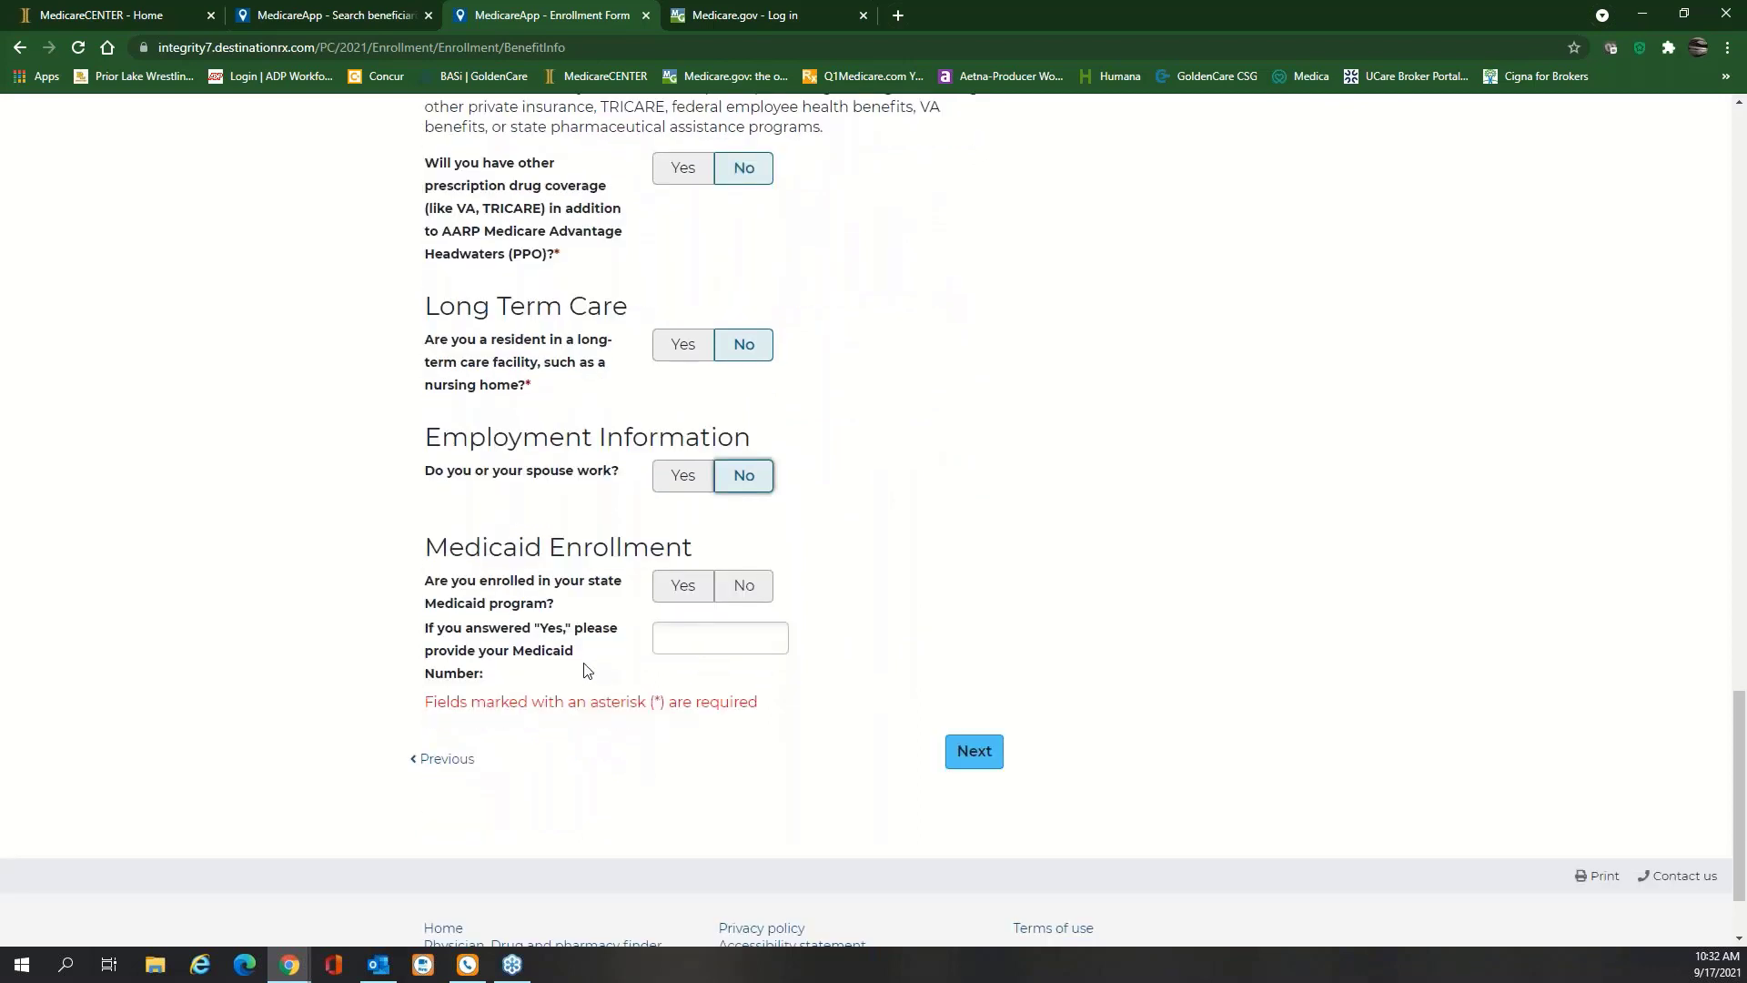
click(741, 591)
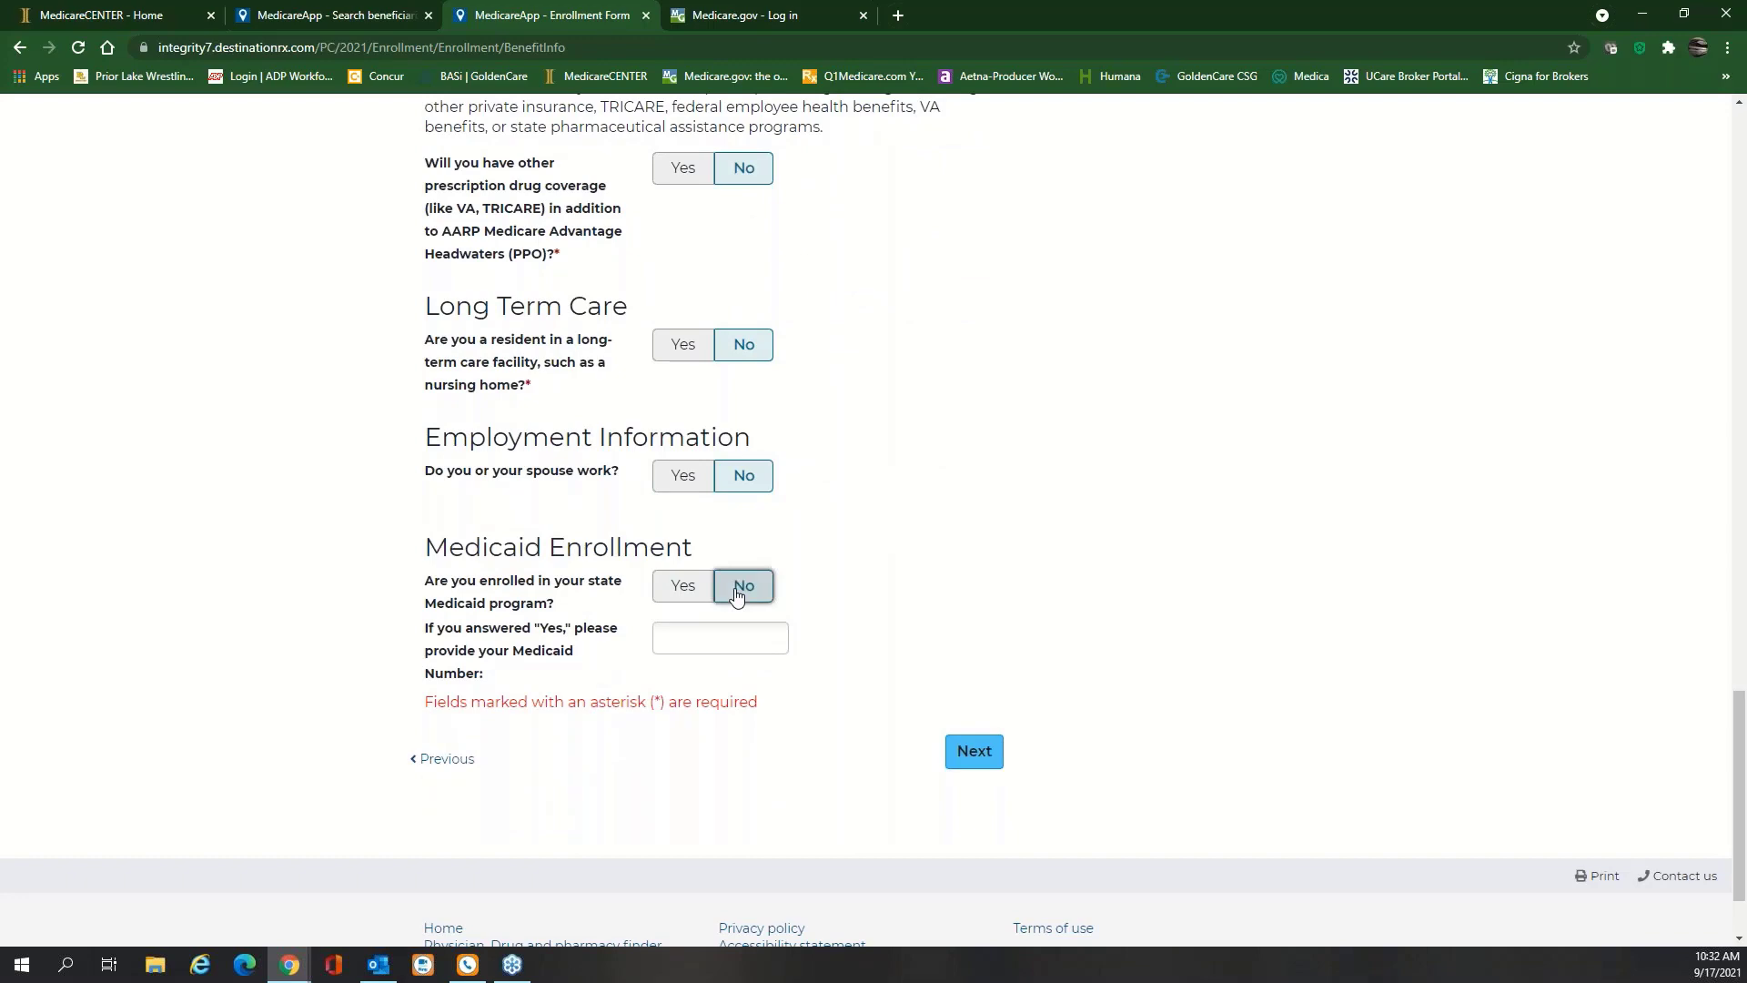
click(977, 759)
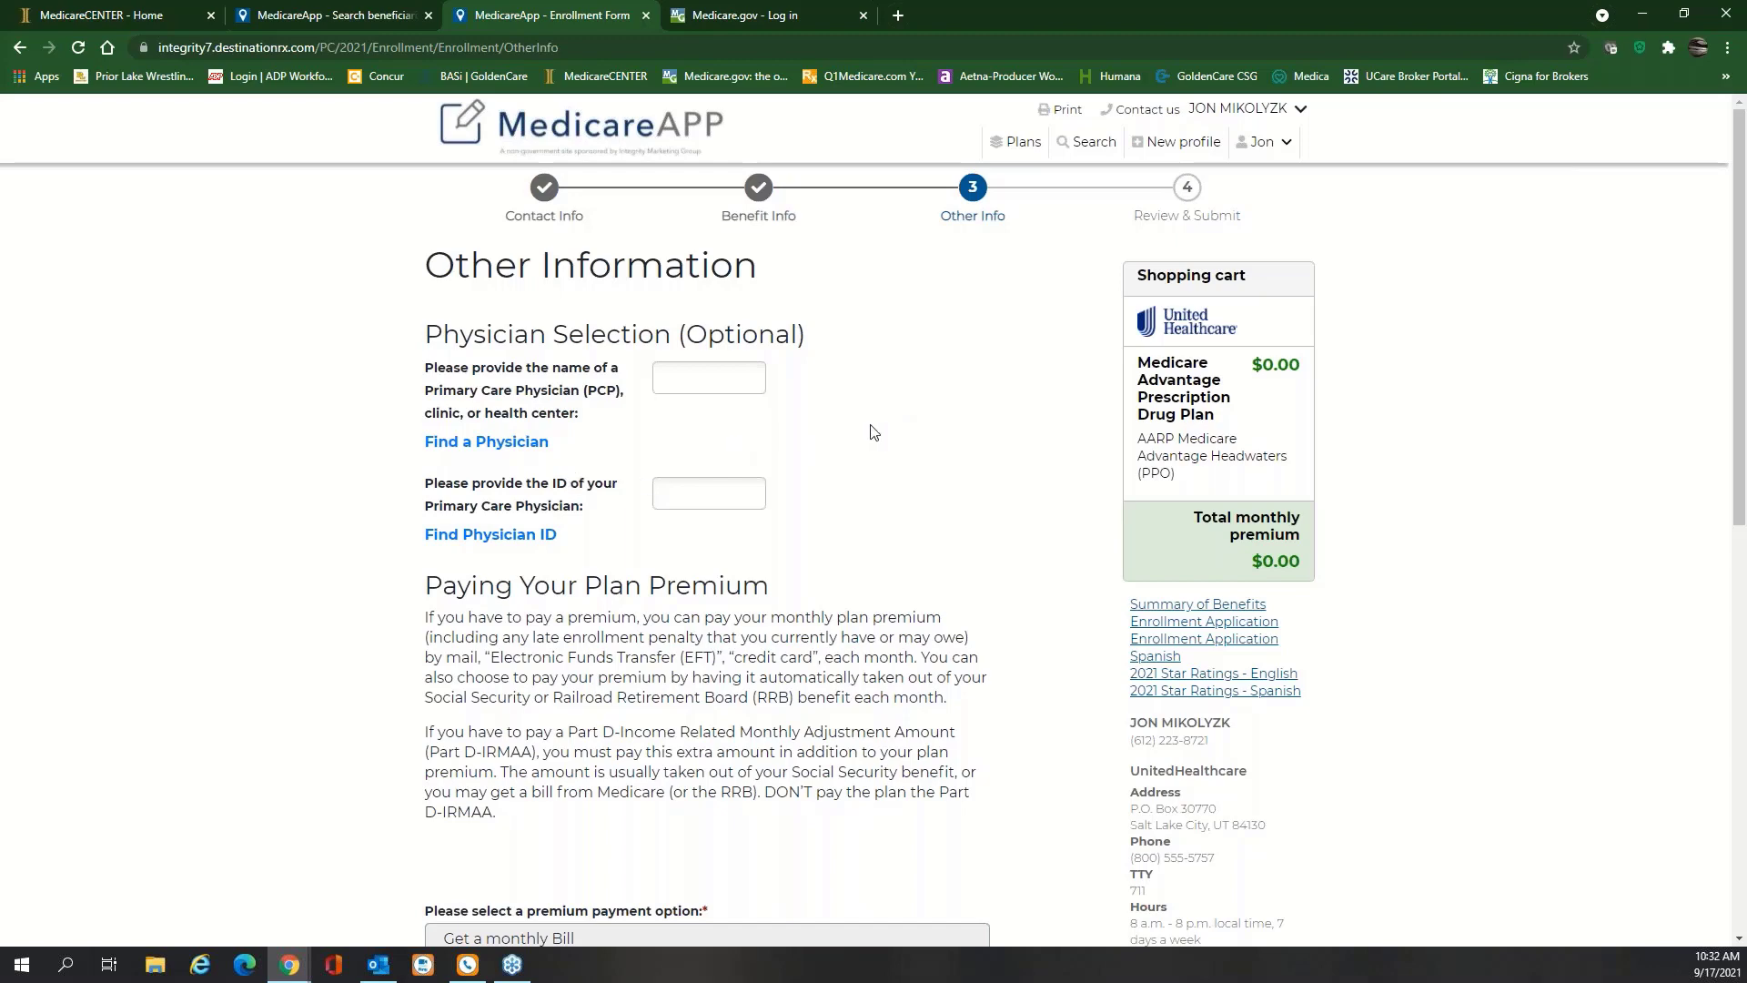
Pay the monthly premium by automatic Social Security benefit deduction and proceed to Review and Submit
scroll(869, 433, down, 4)
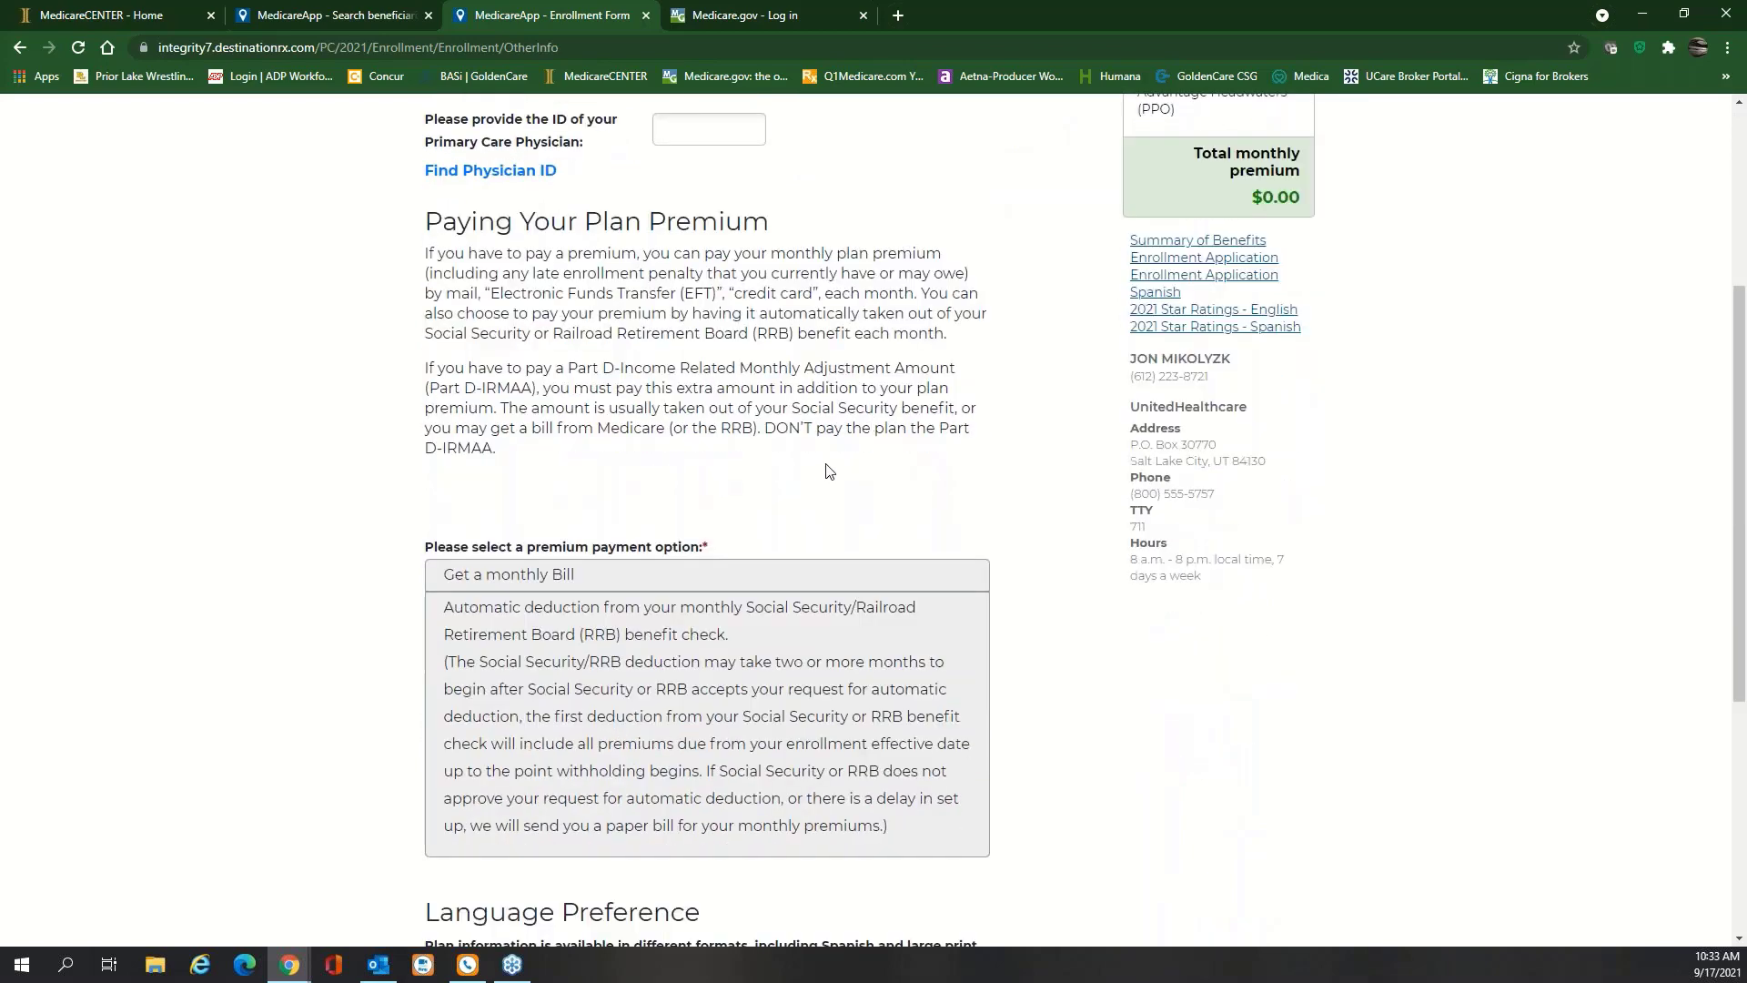
scroll(831, 471, down, 1)
scroll(831, 472, down, 1)
click(673, 487)
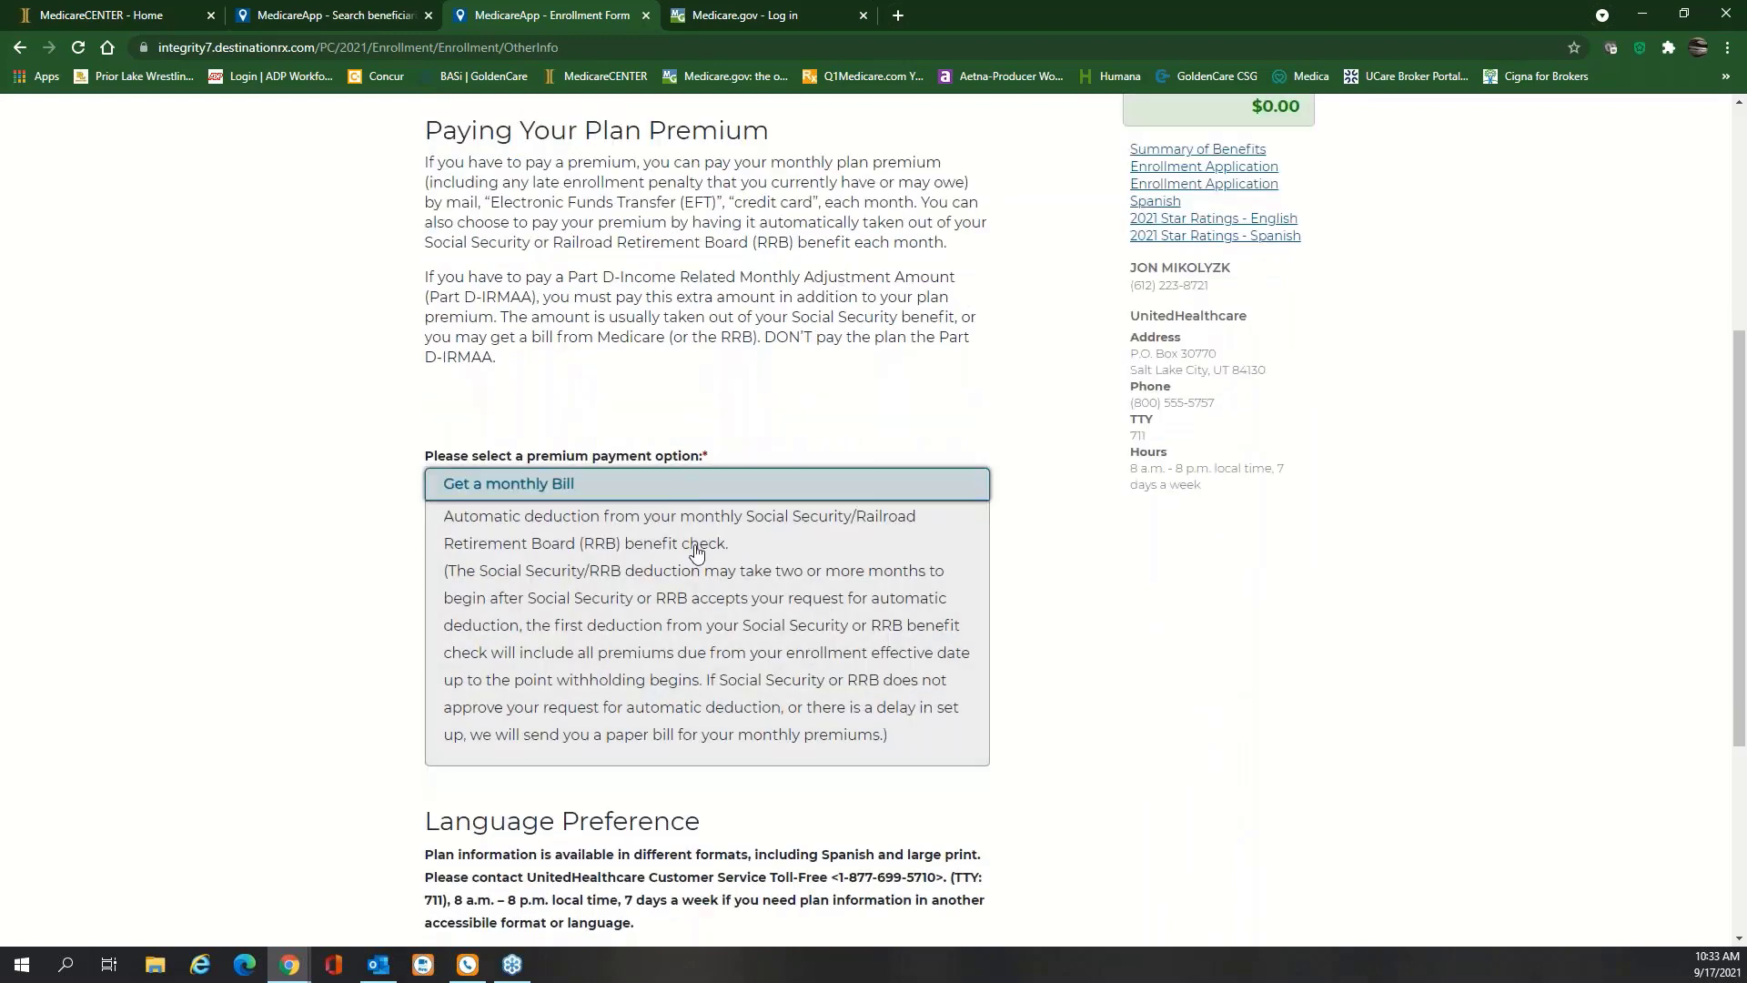
click(657, 607)
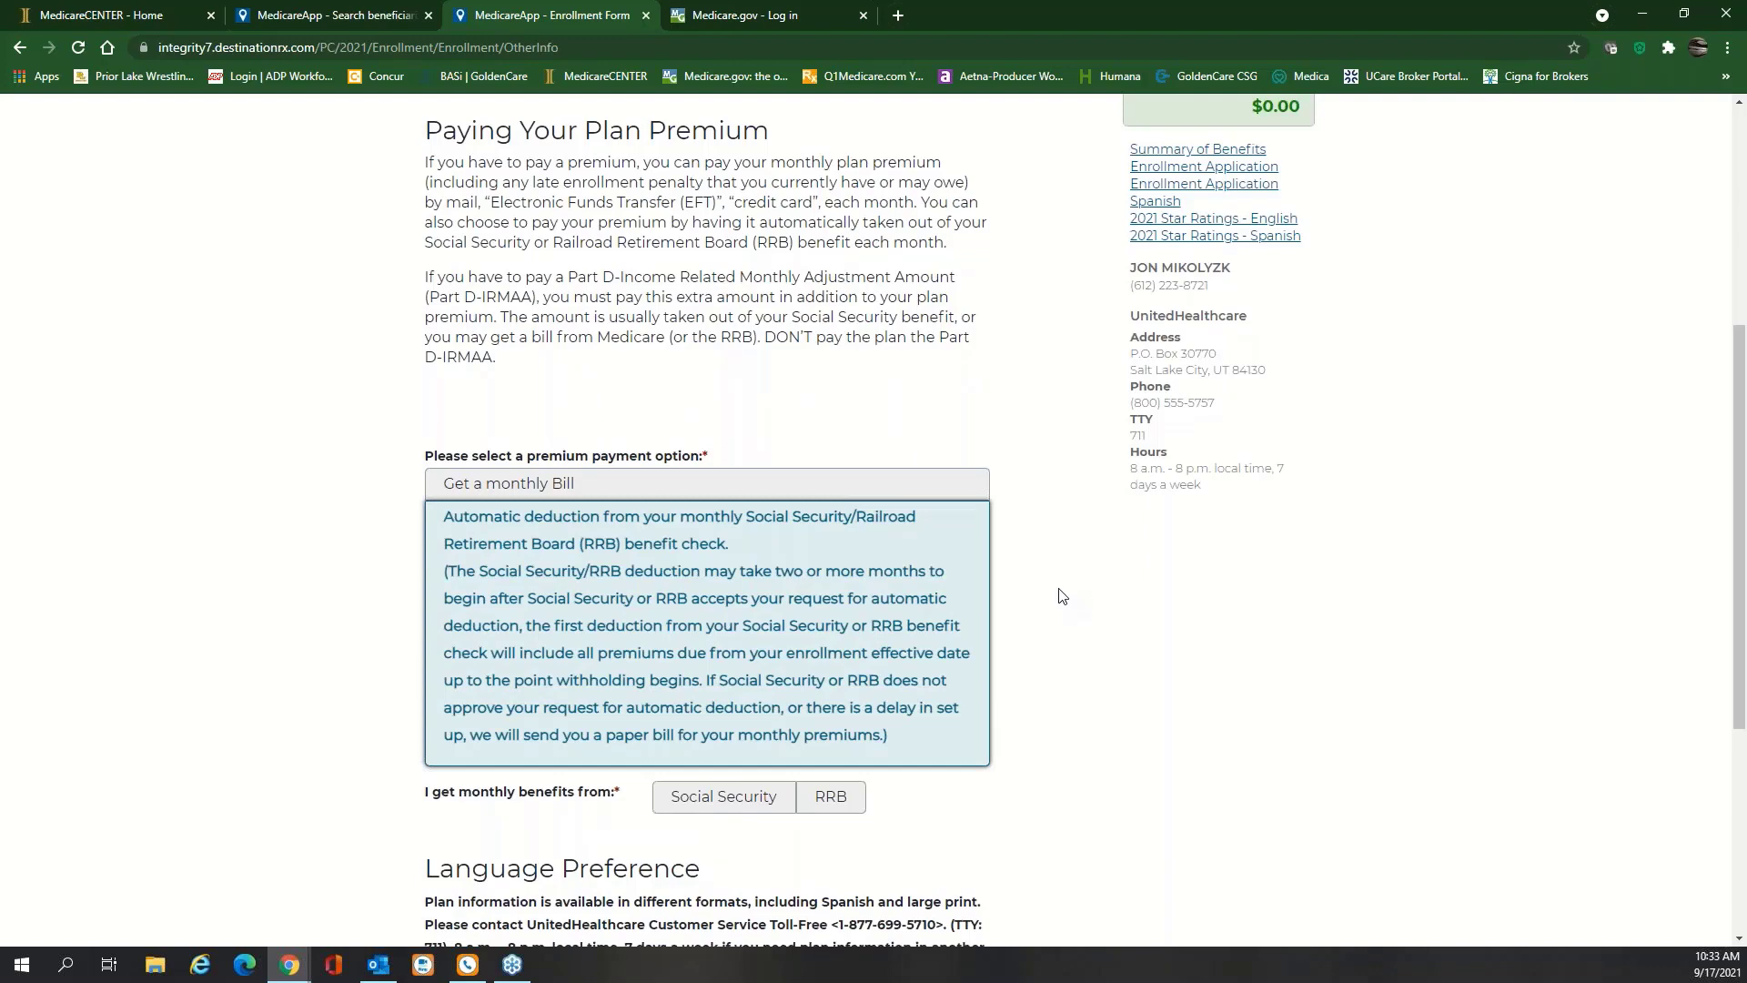
scroll(1058, 594, down, 2)
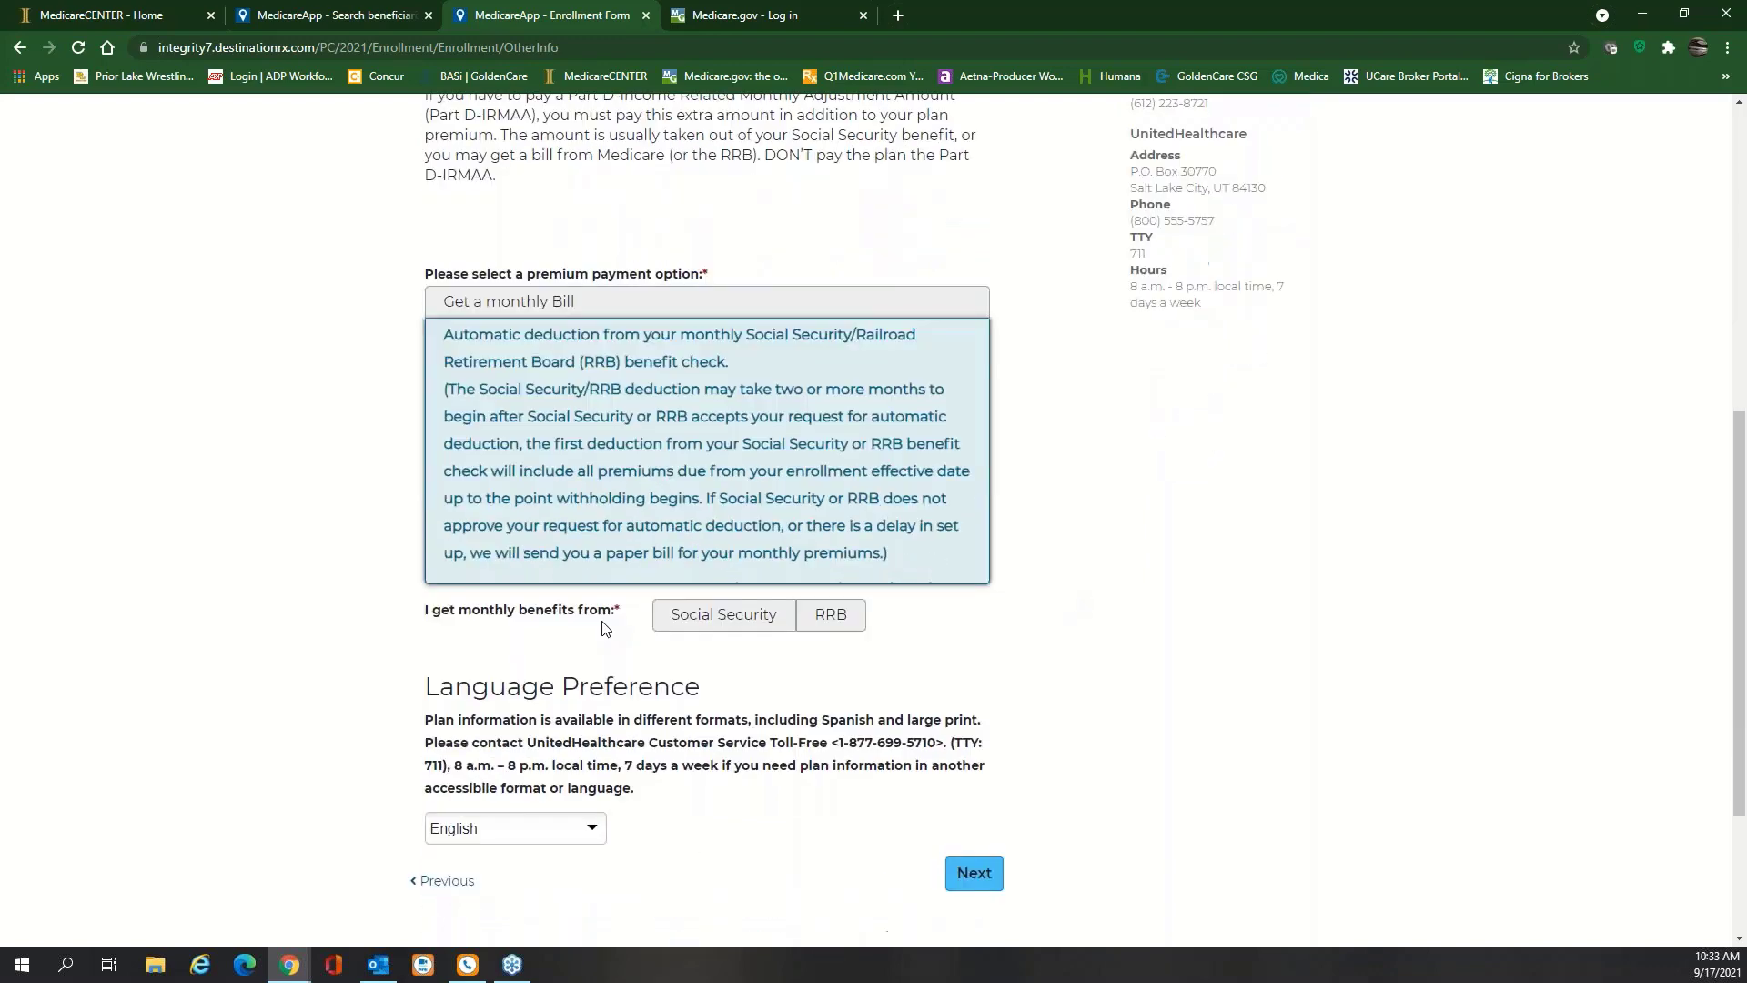
click(723, 616)
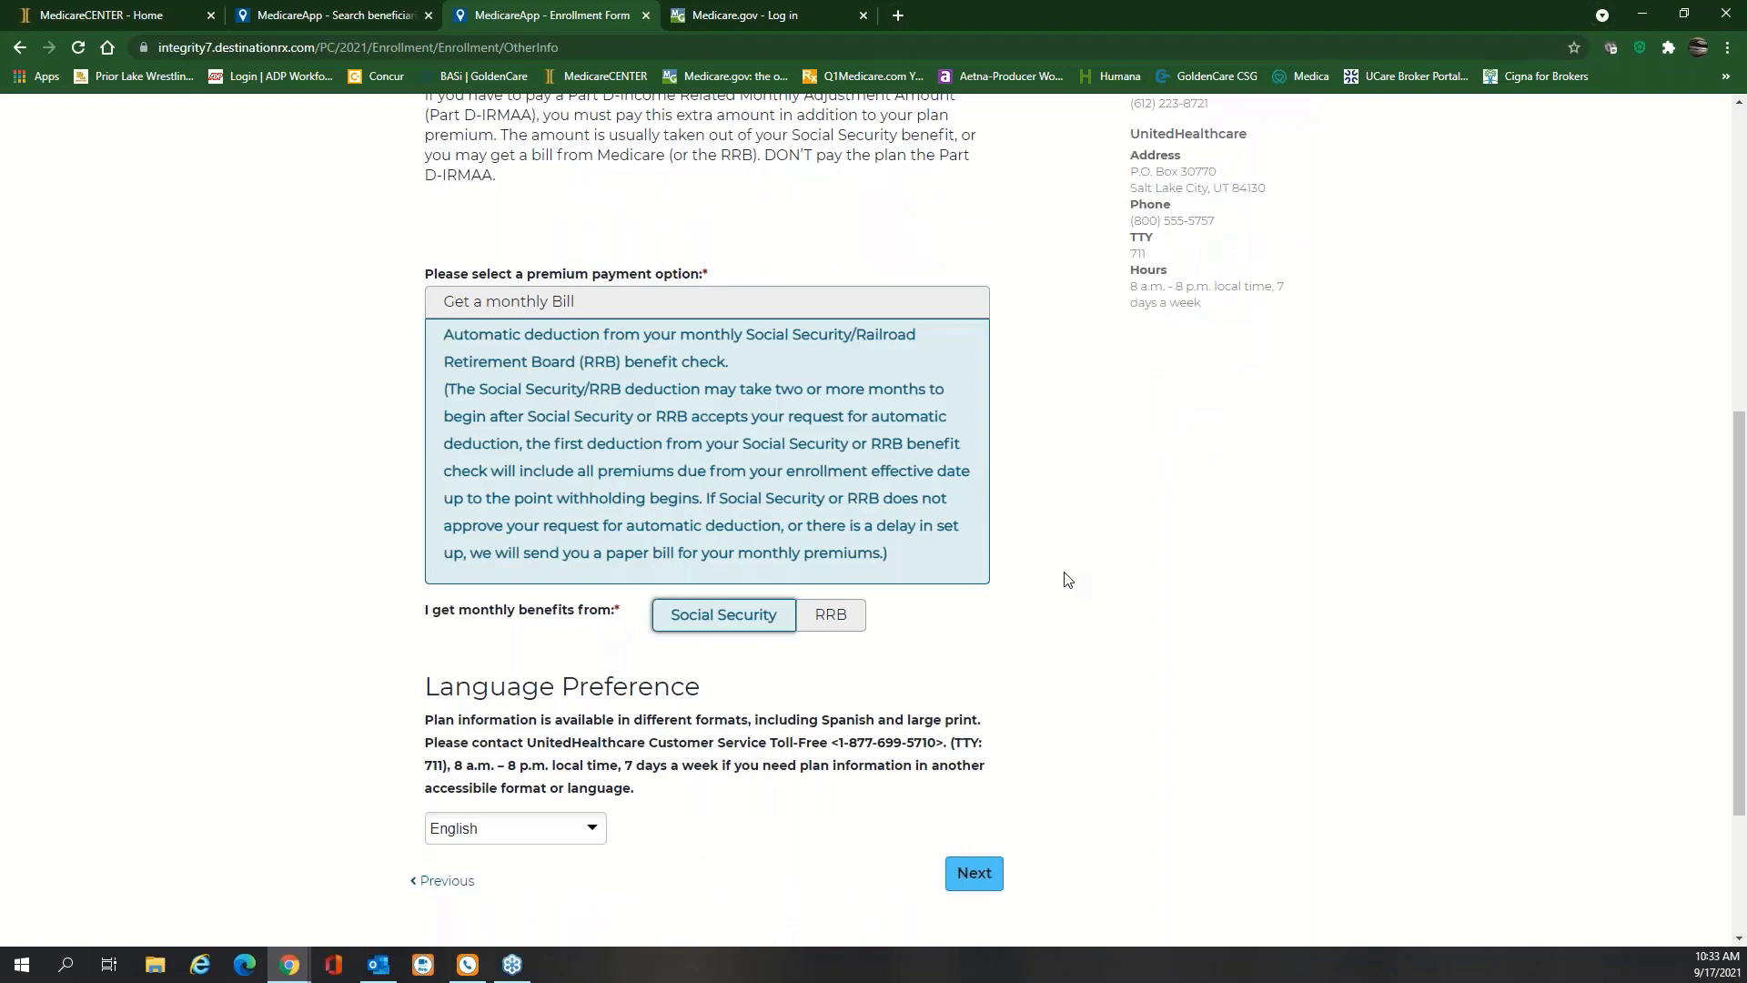
scroll(1114, 565, down, 2)
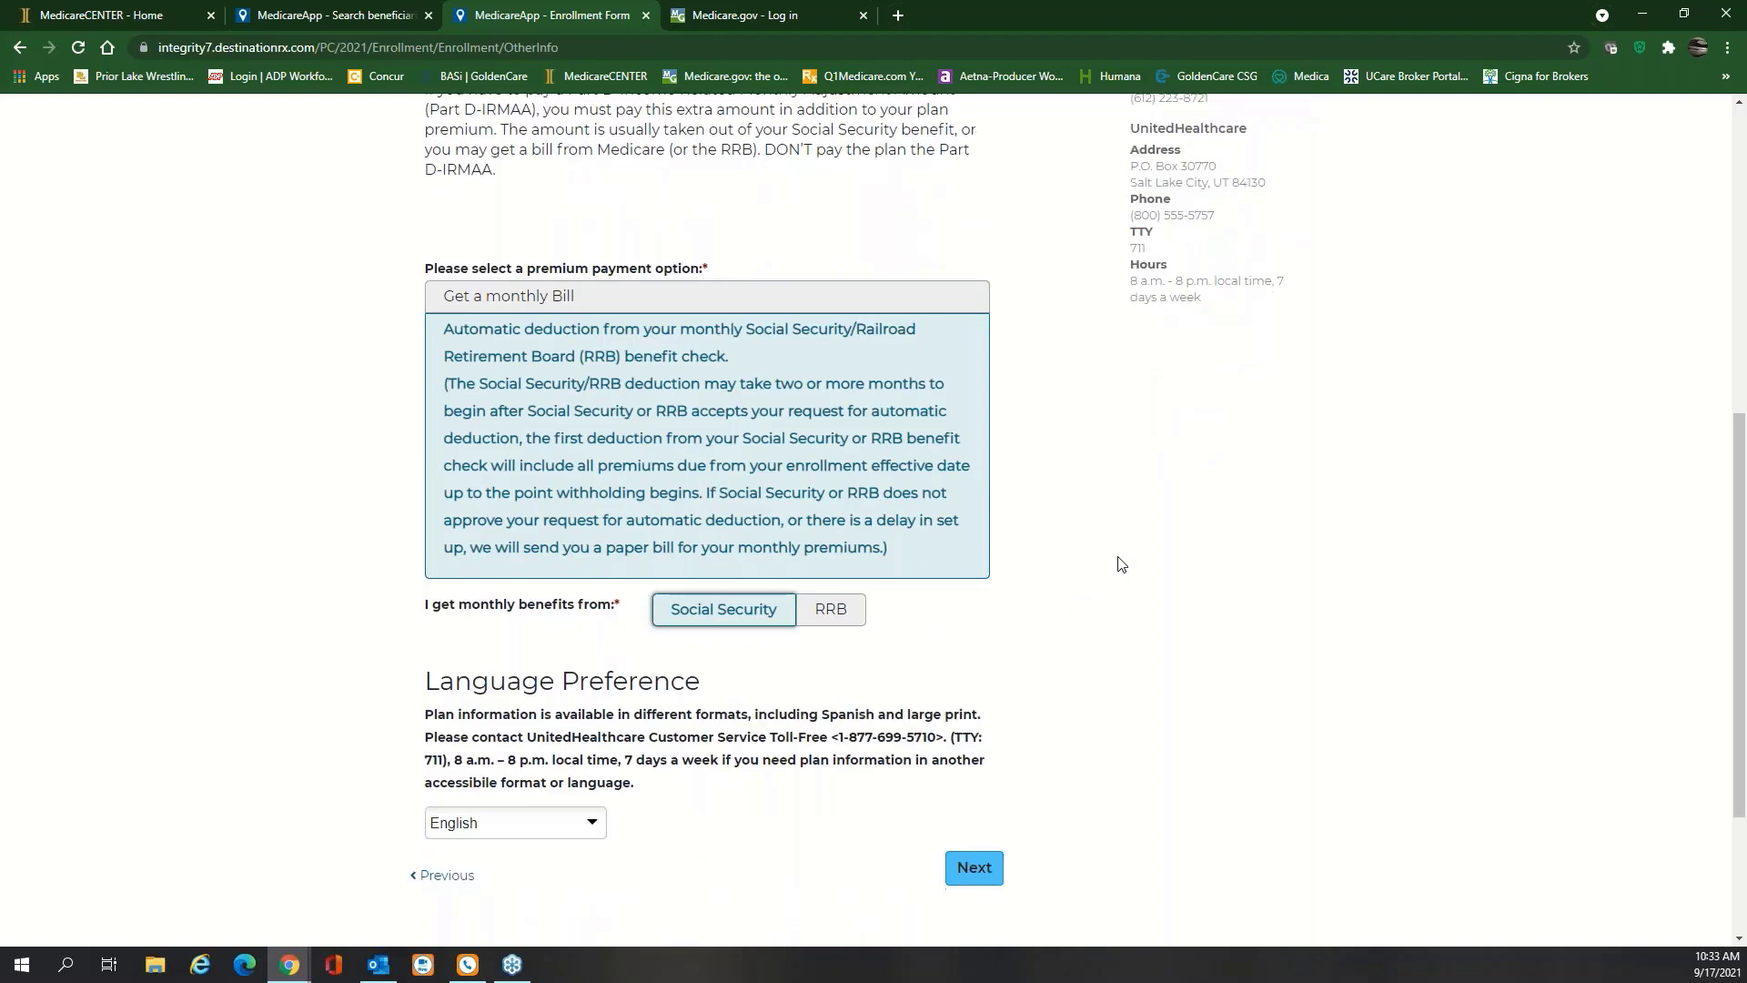
click(975, 692)
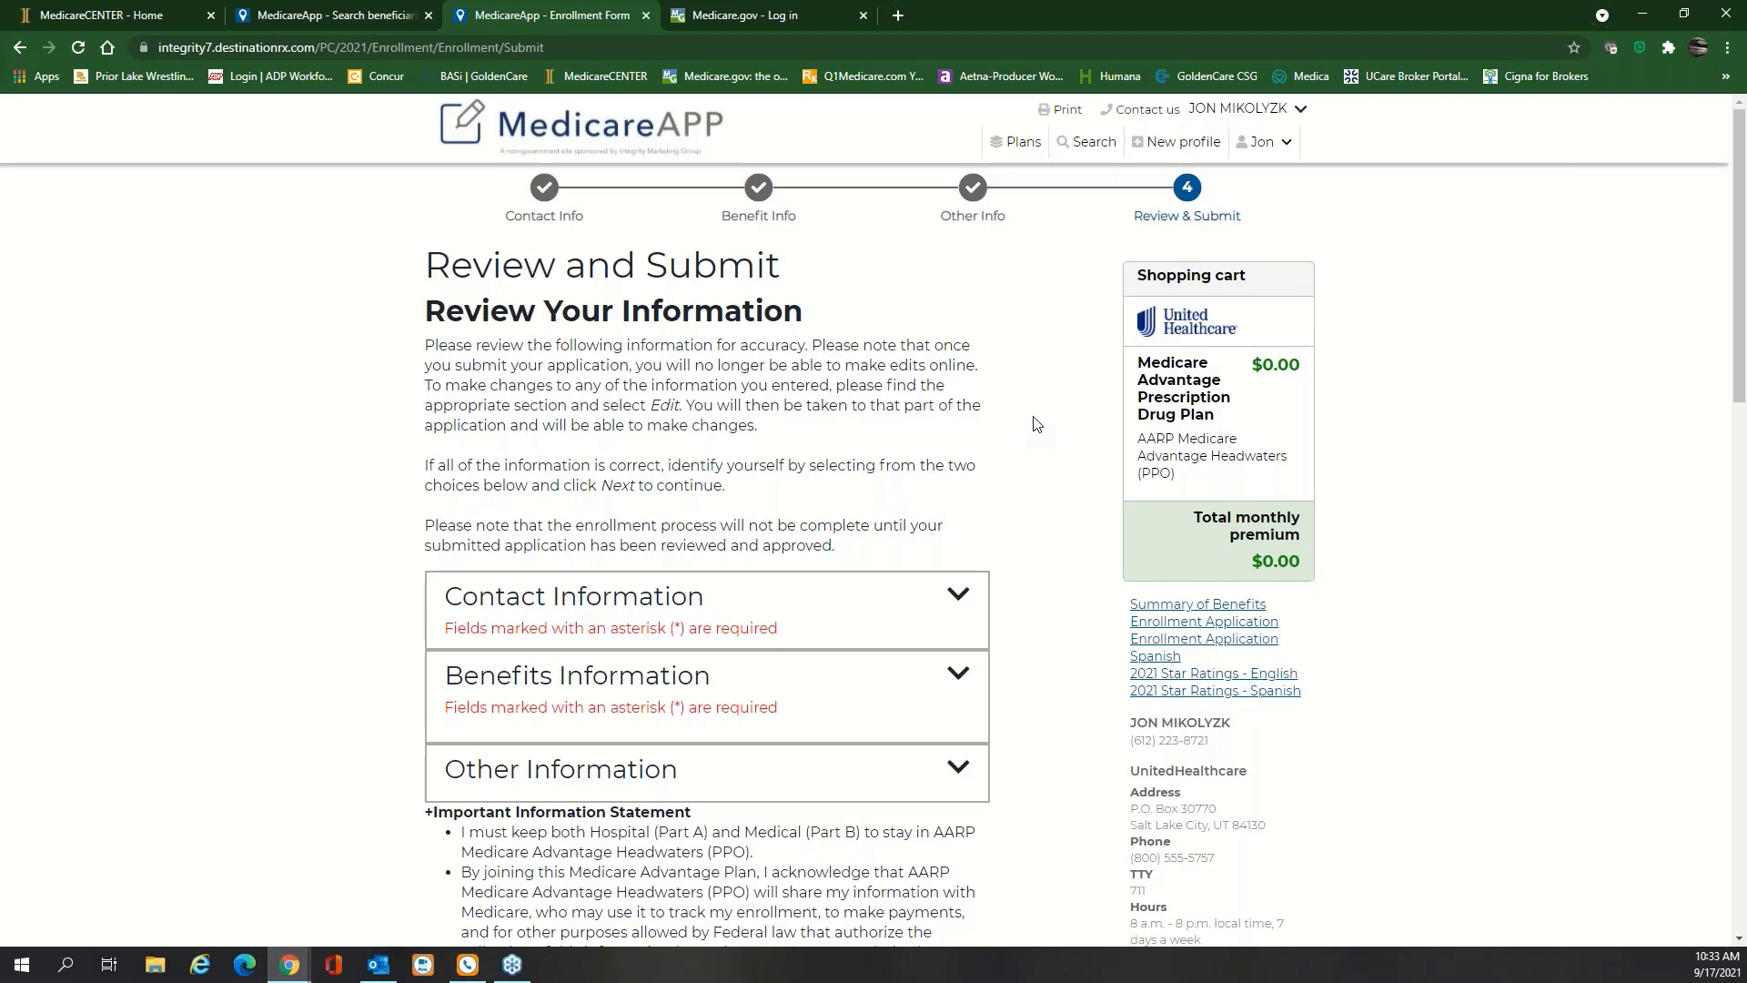
Expand the Contact Information section and review the entered contact details
scroll(1035, 424, down, 2)
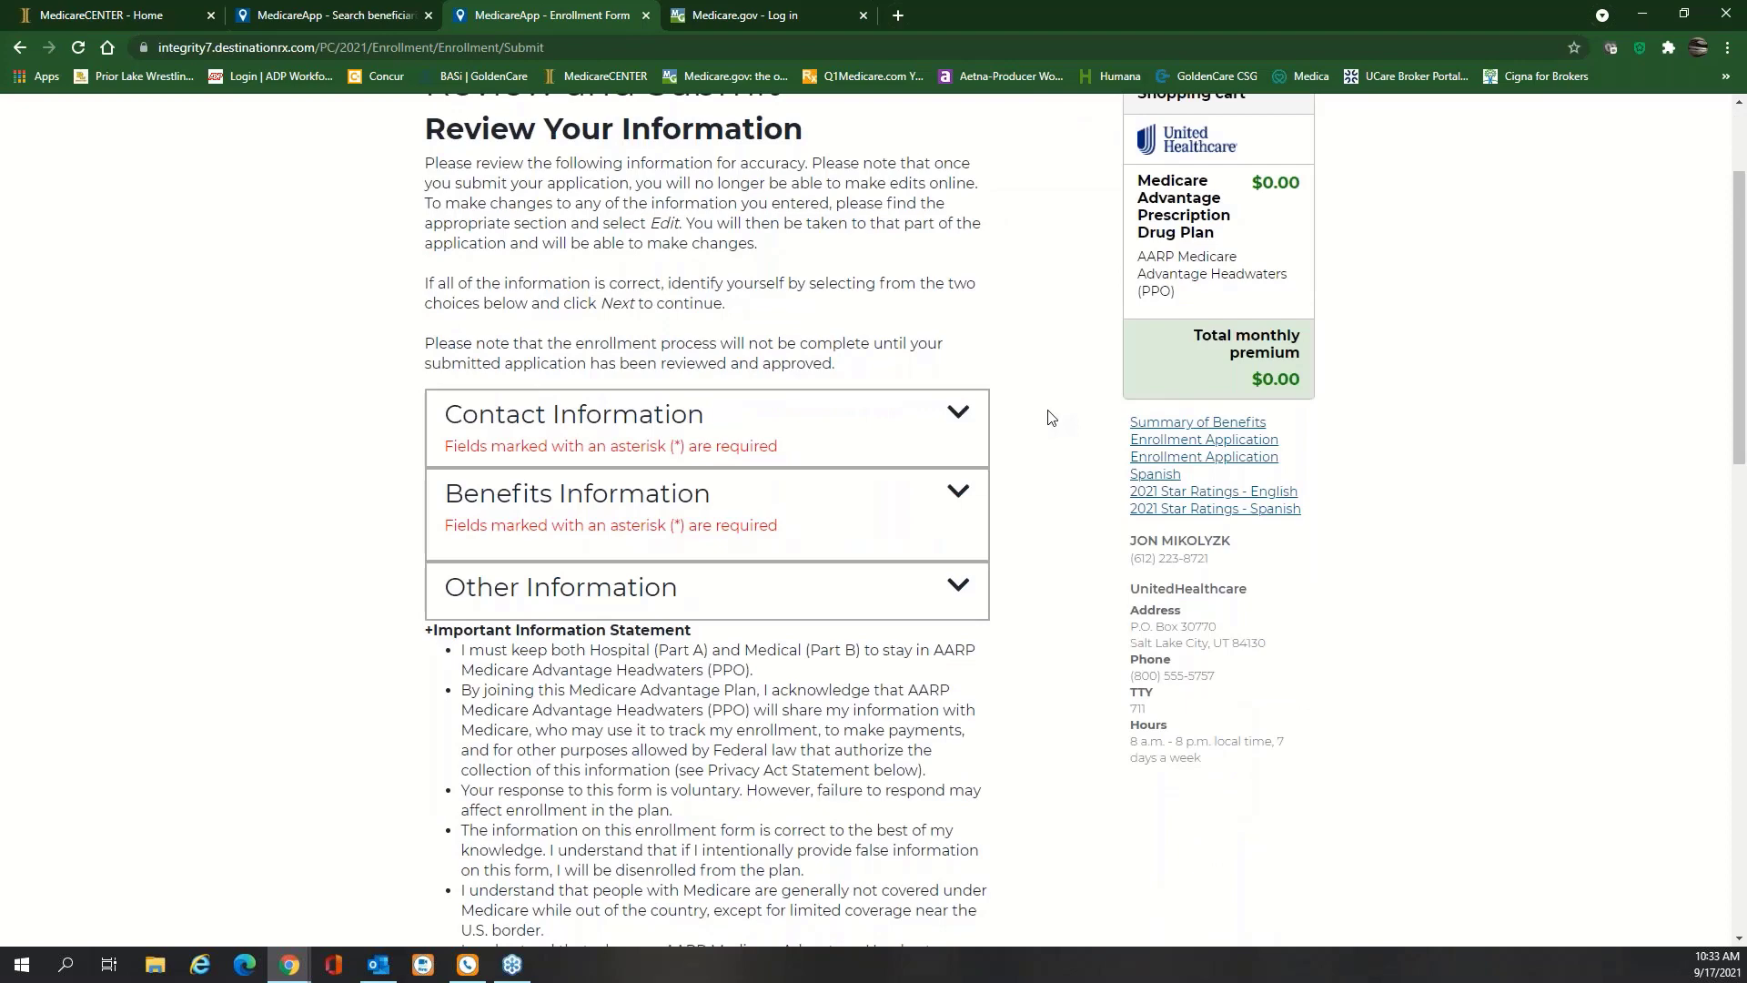
click(963, 418)
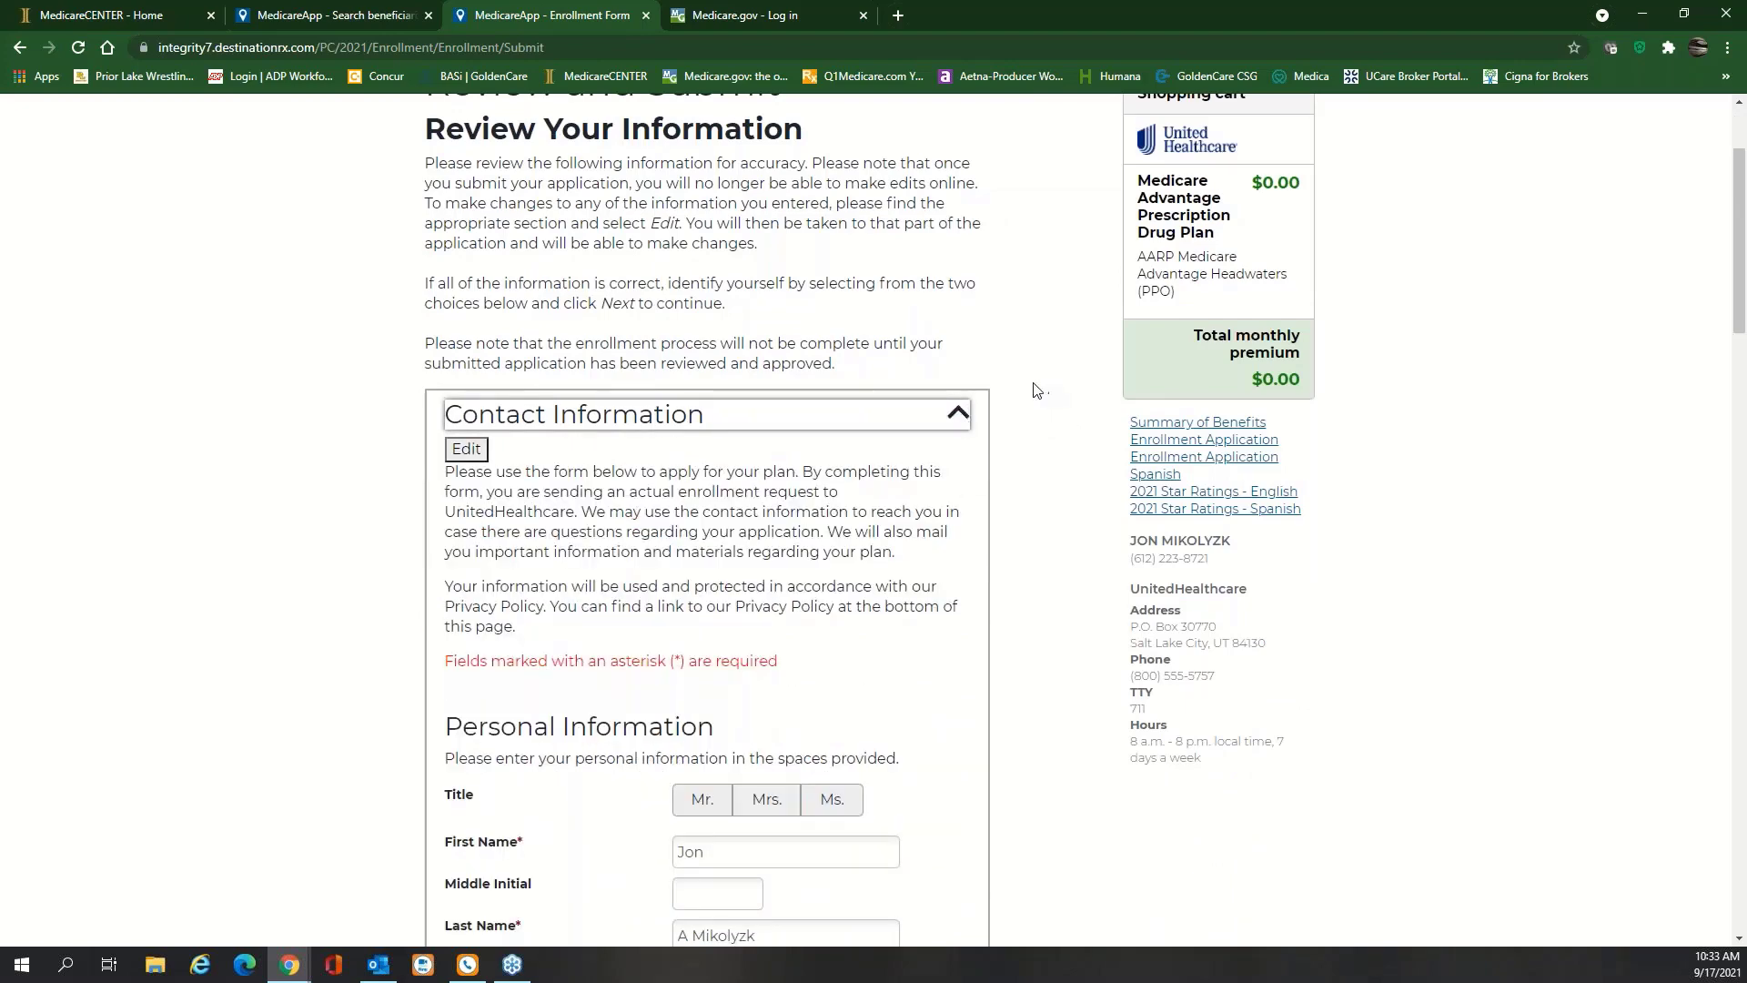
scroll(1035, 390, down, 2)
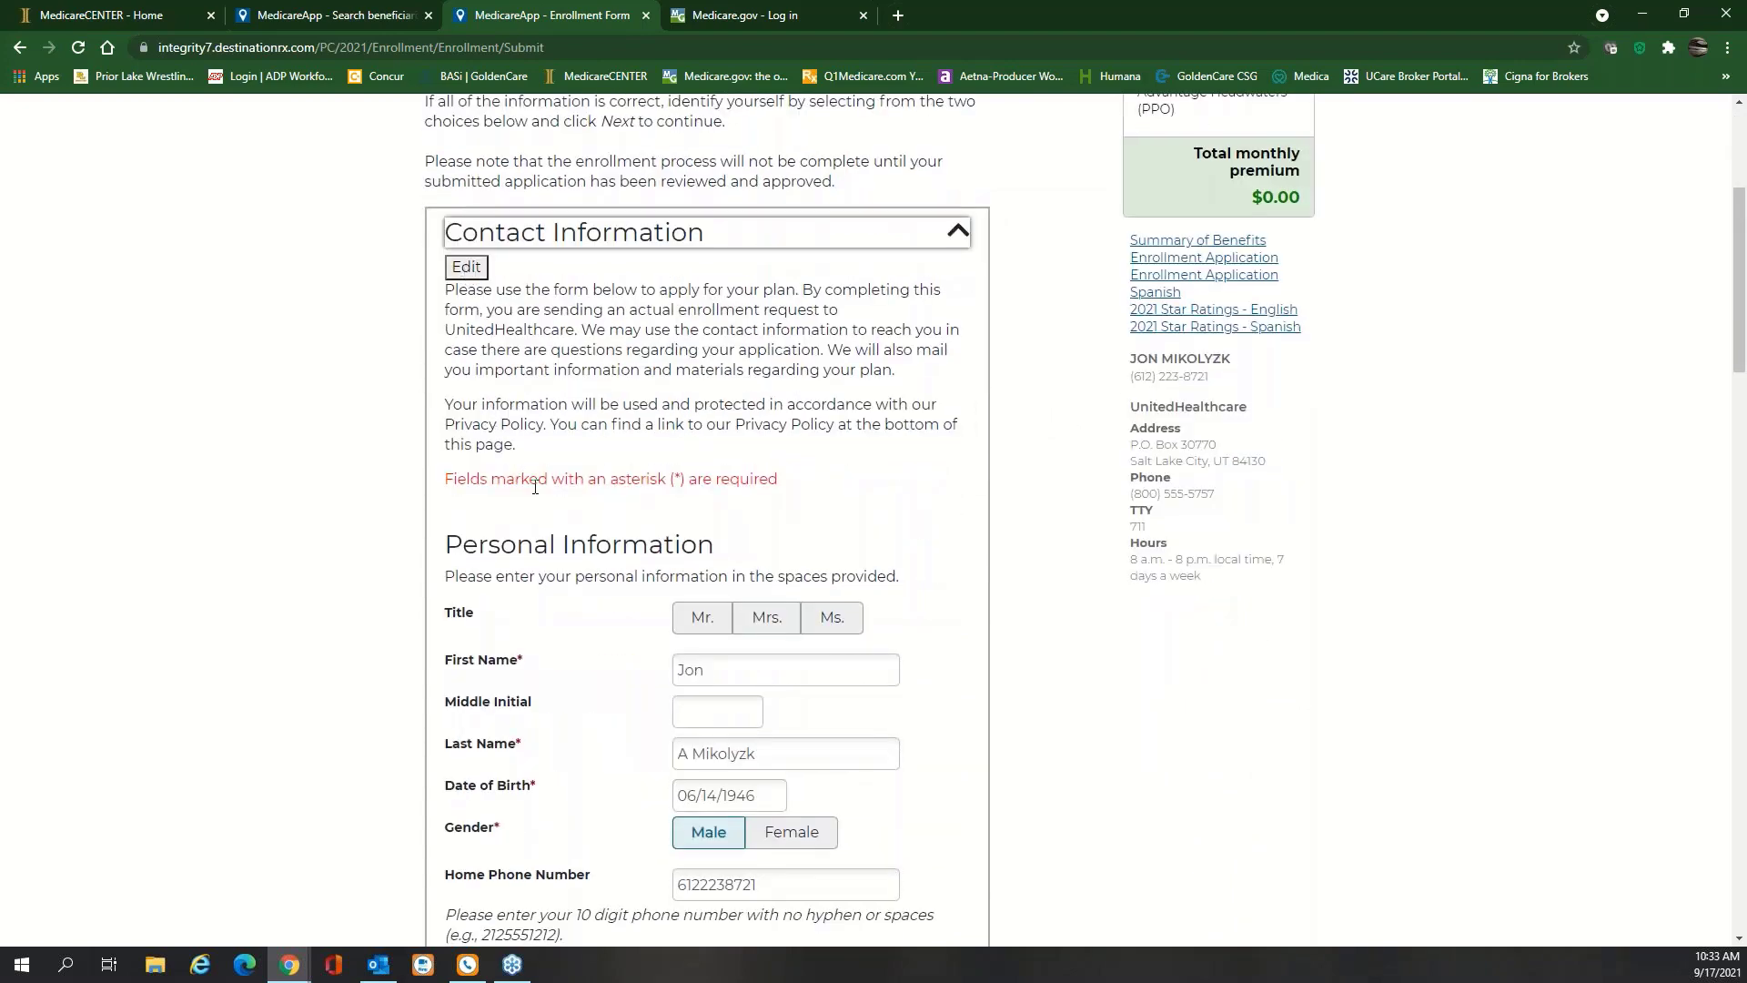
scroll(550, 537, down, 3)
scroll(963, 235, up, 3)
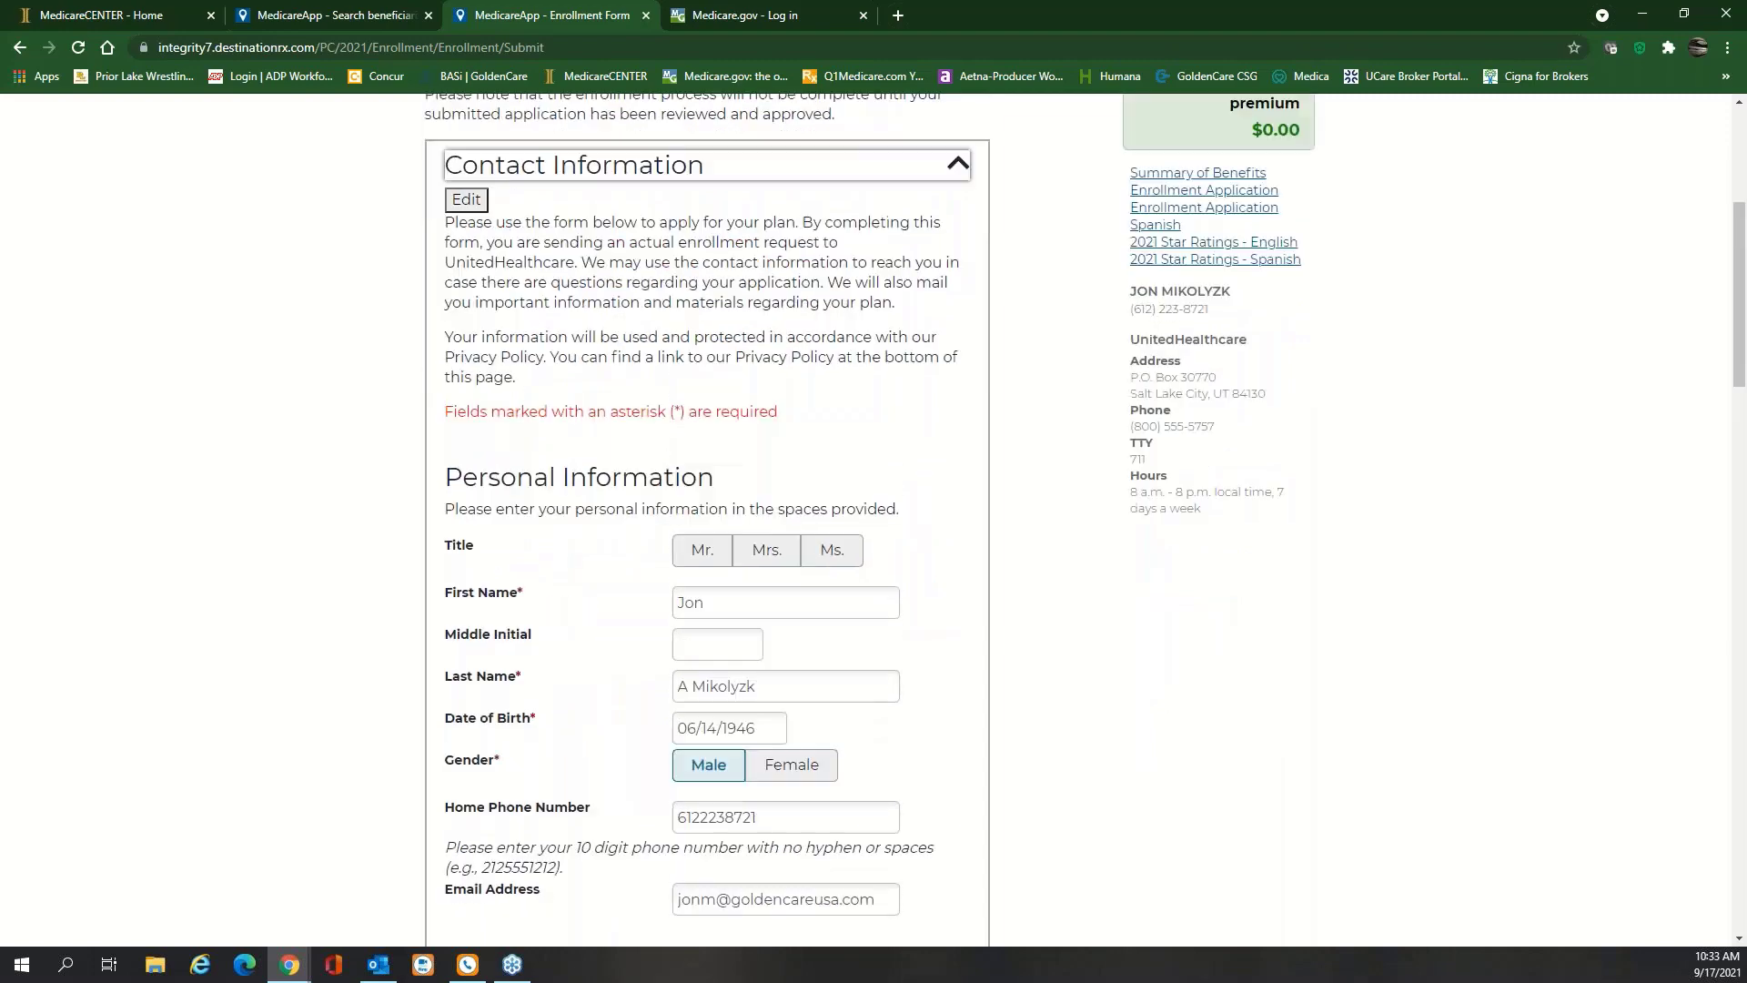
Collapse Contact Information and expand Benefits Information to view the Medicare card details
click(962, 235)
click(965, 311)
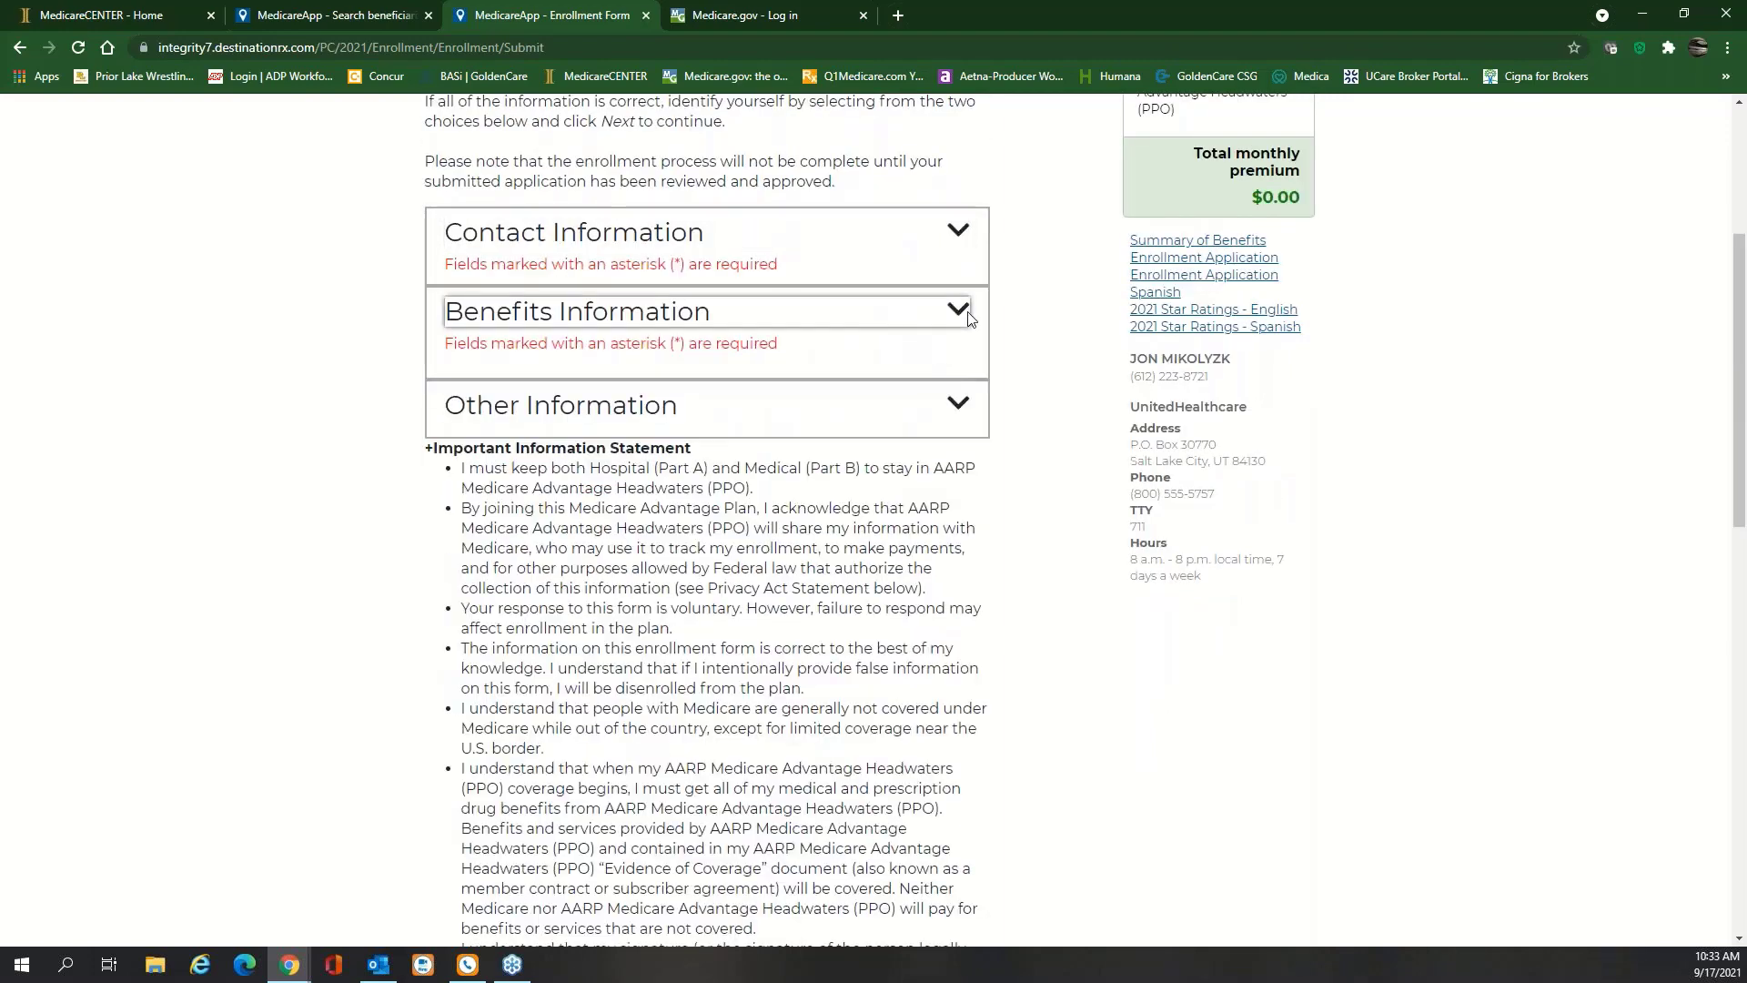
scroll(725, 454, down, 3)
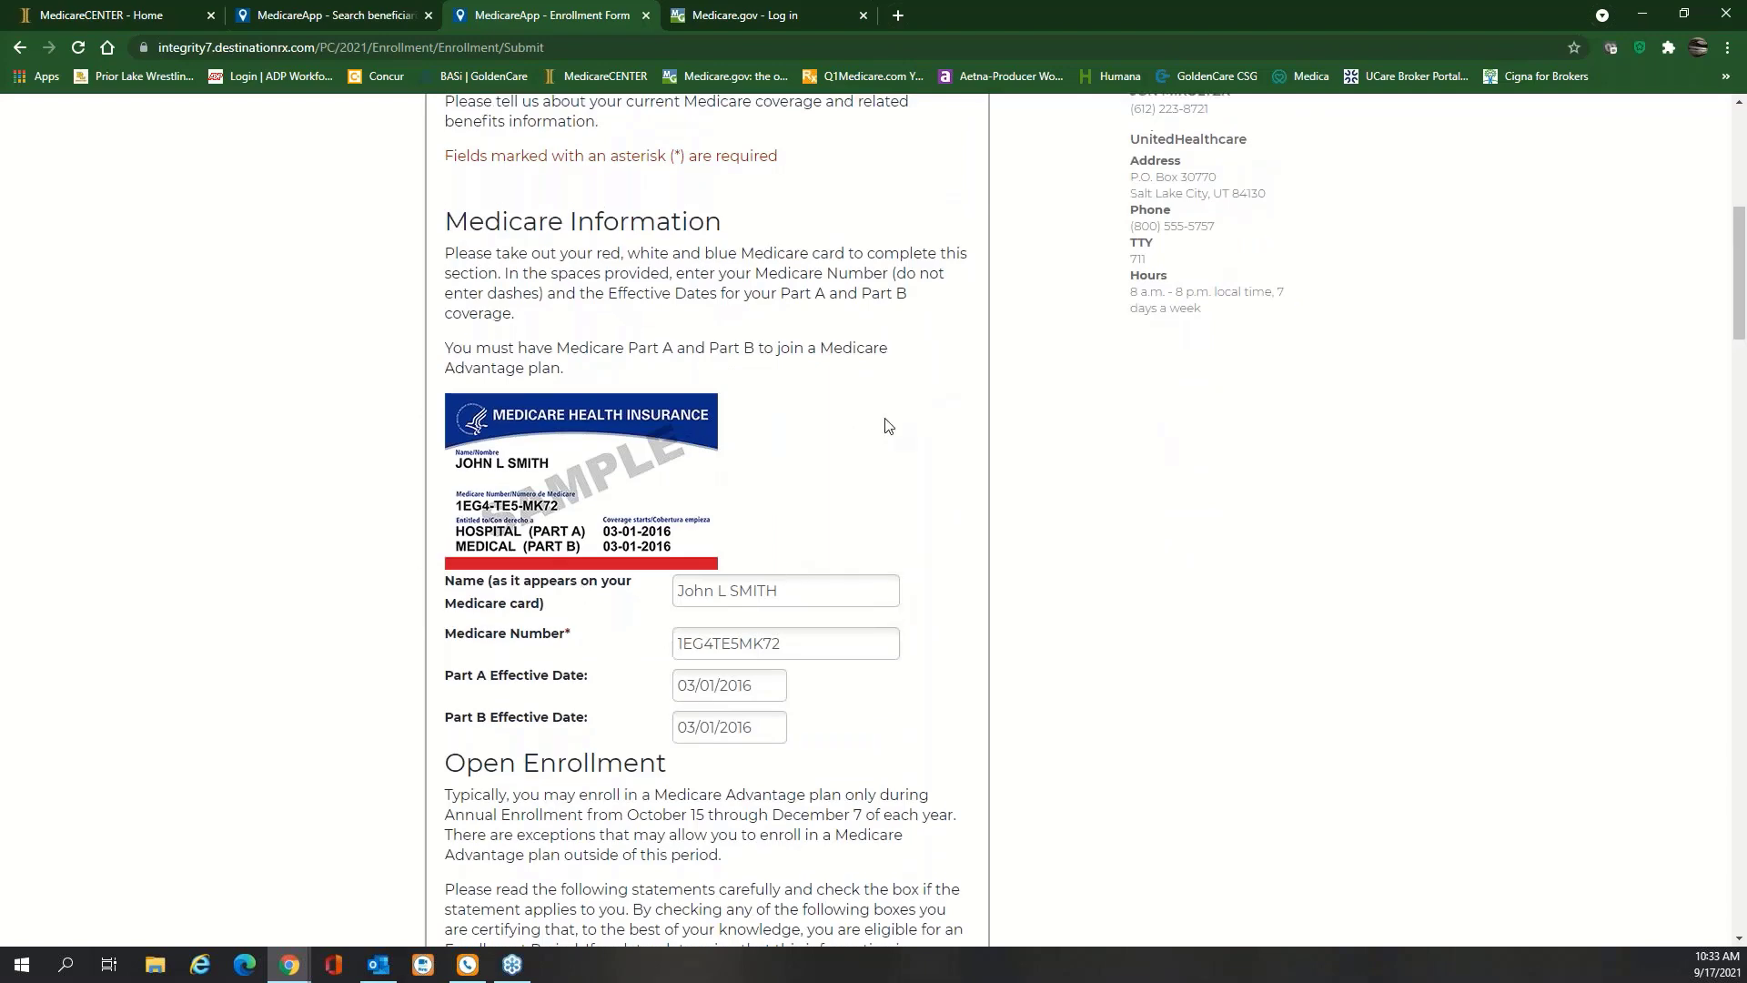
scroll(888, 426, down, 15)
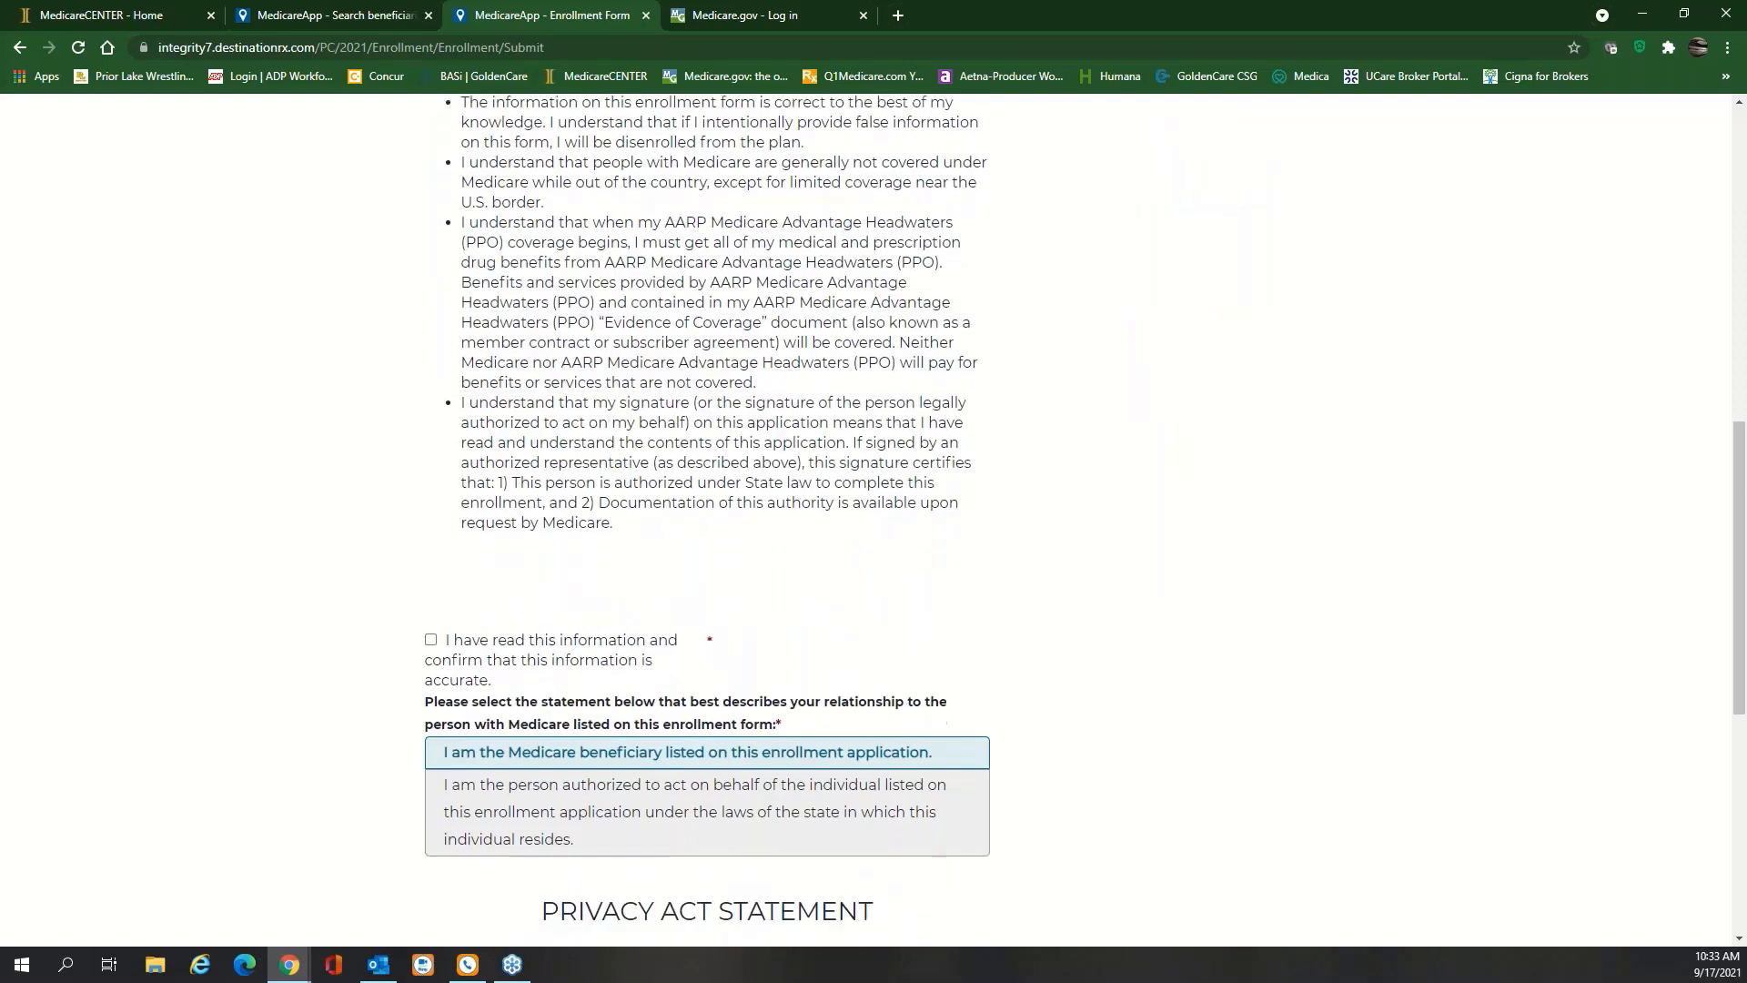
Check 'I have read this information' and choose 'I am the Medicare beneficiary' as the relationship
click(431, 457)
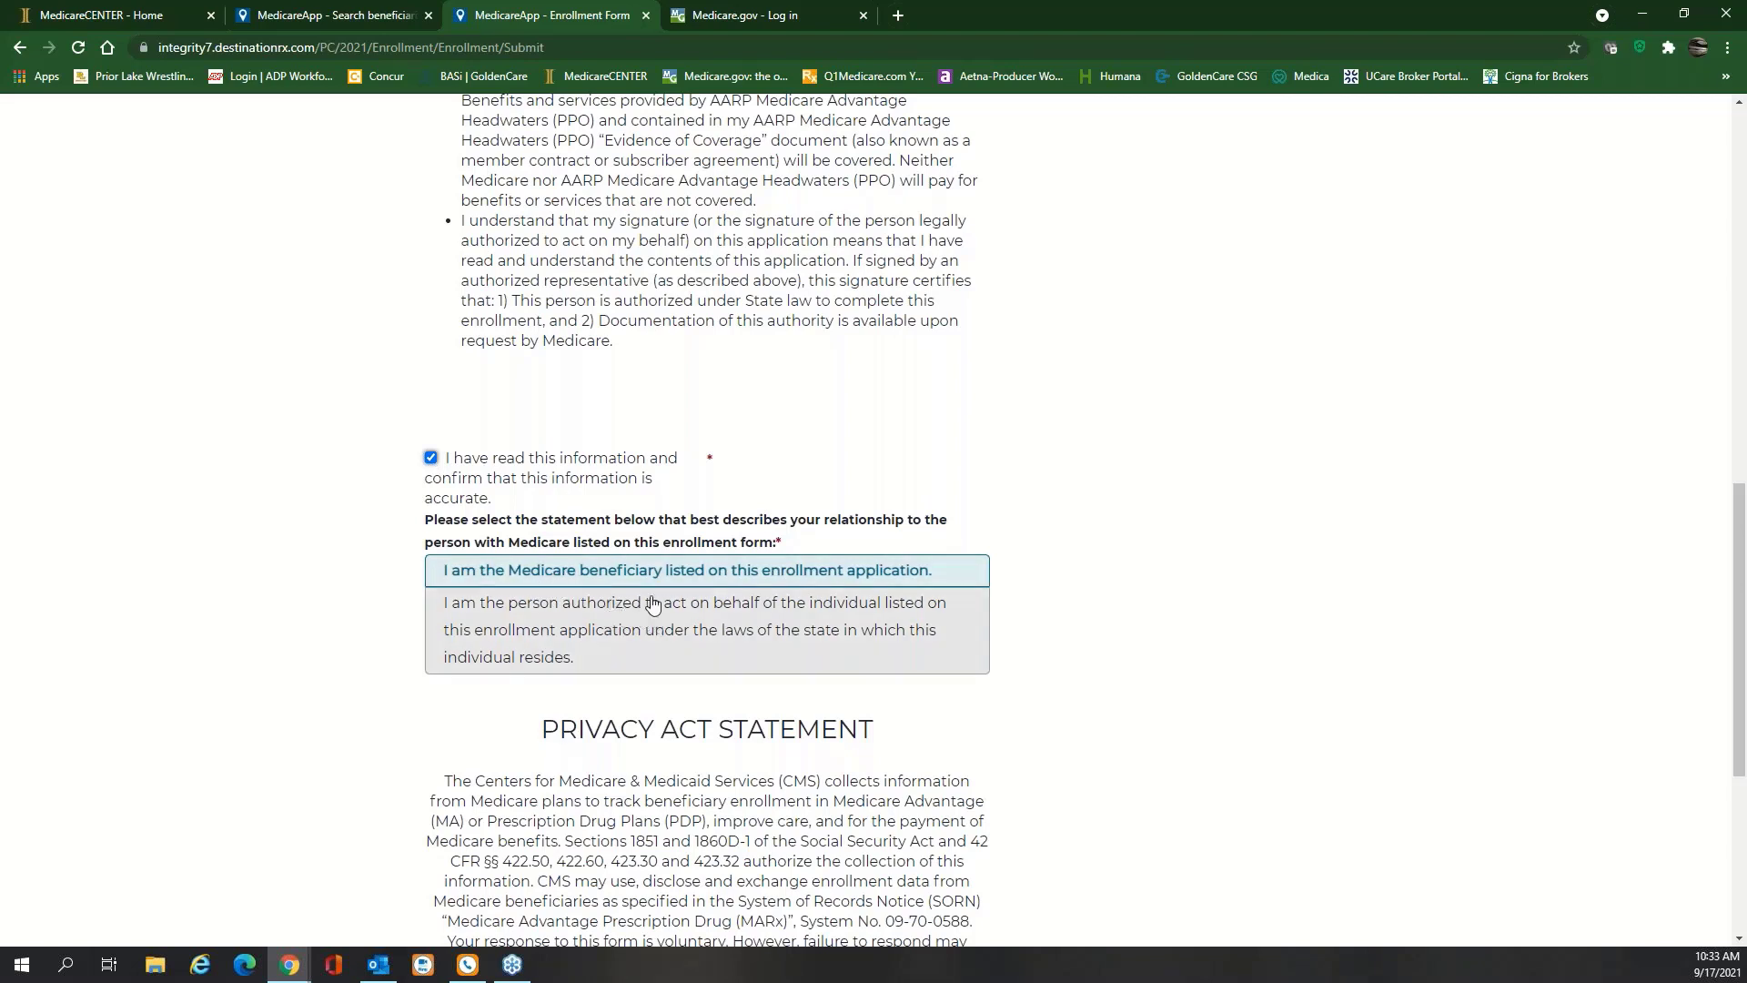
click(831, 612)
click(837, 571)
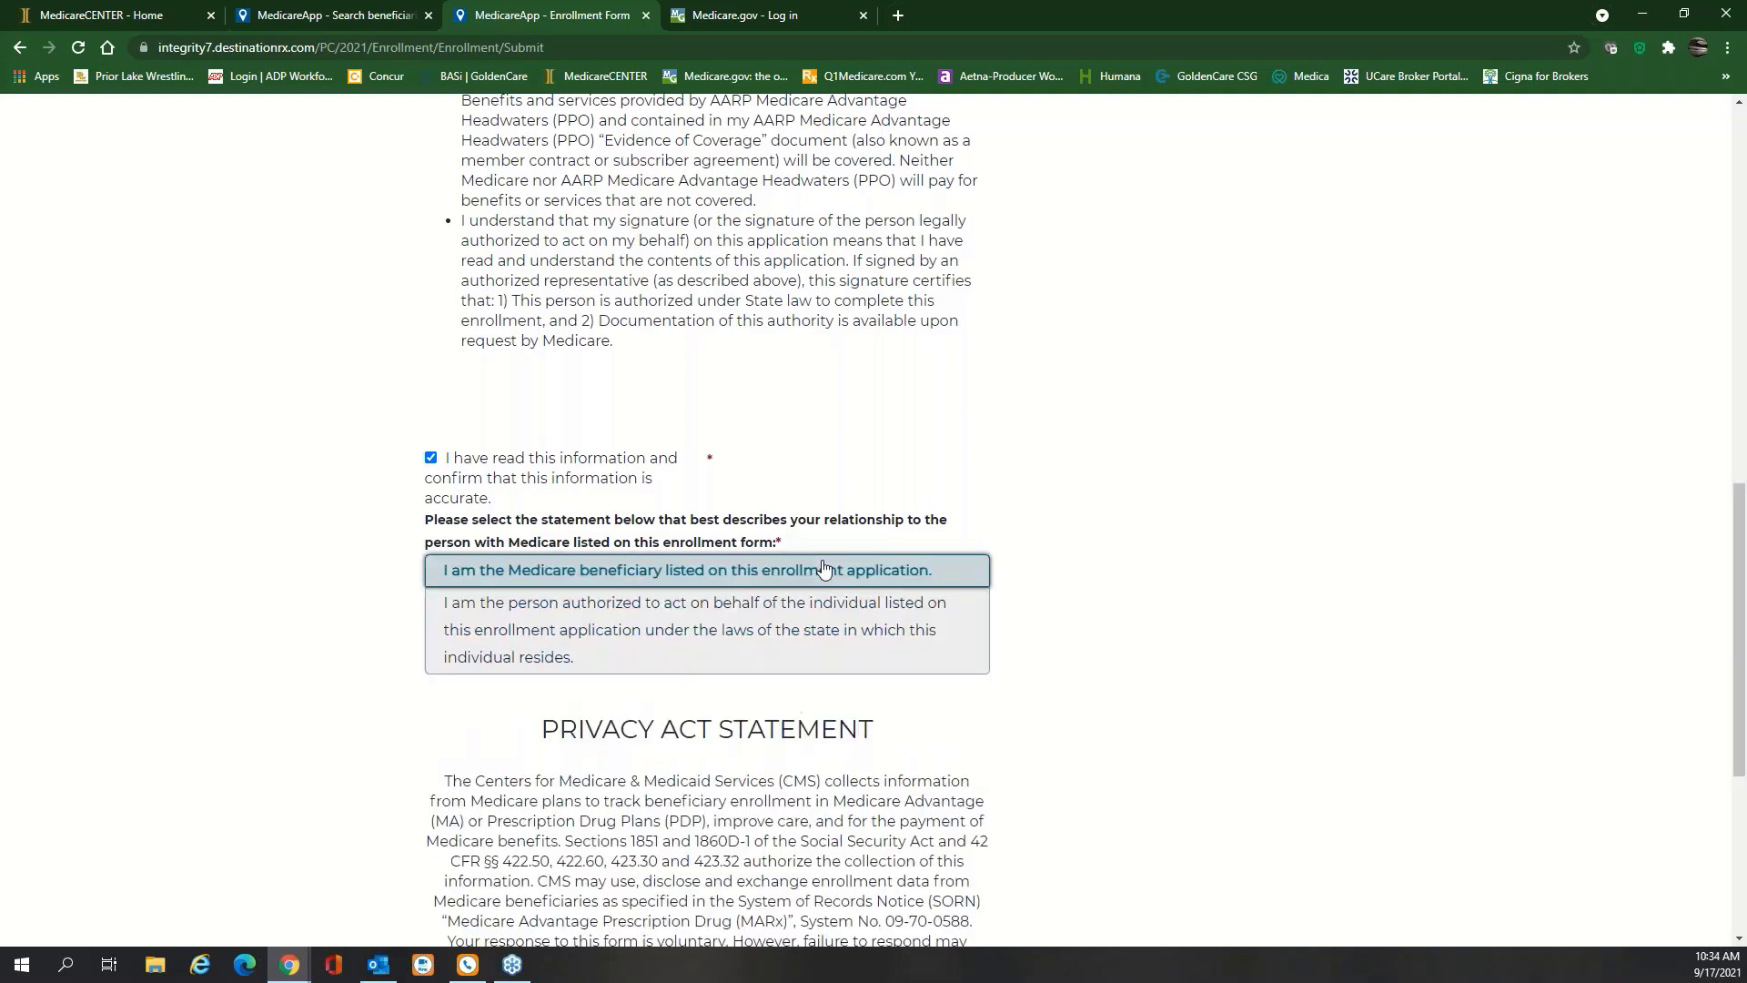
click(767, 631)
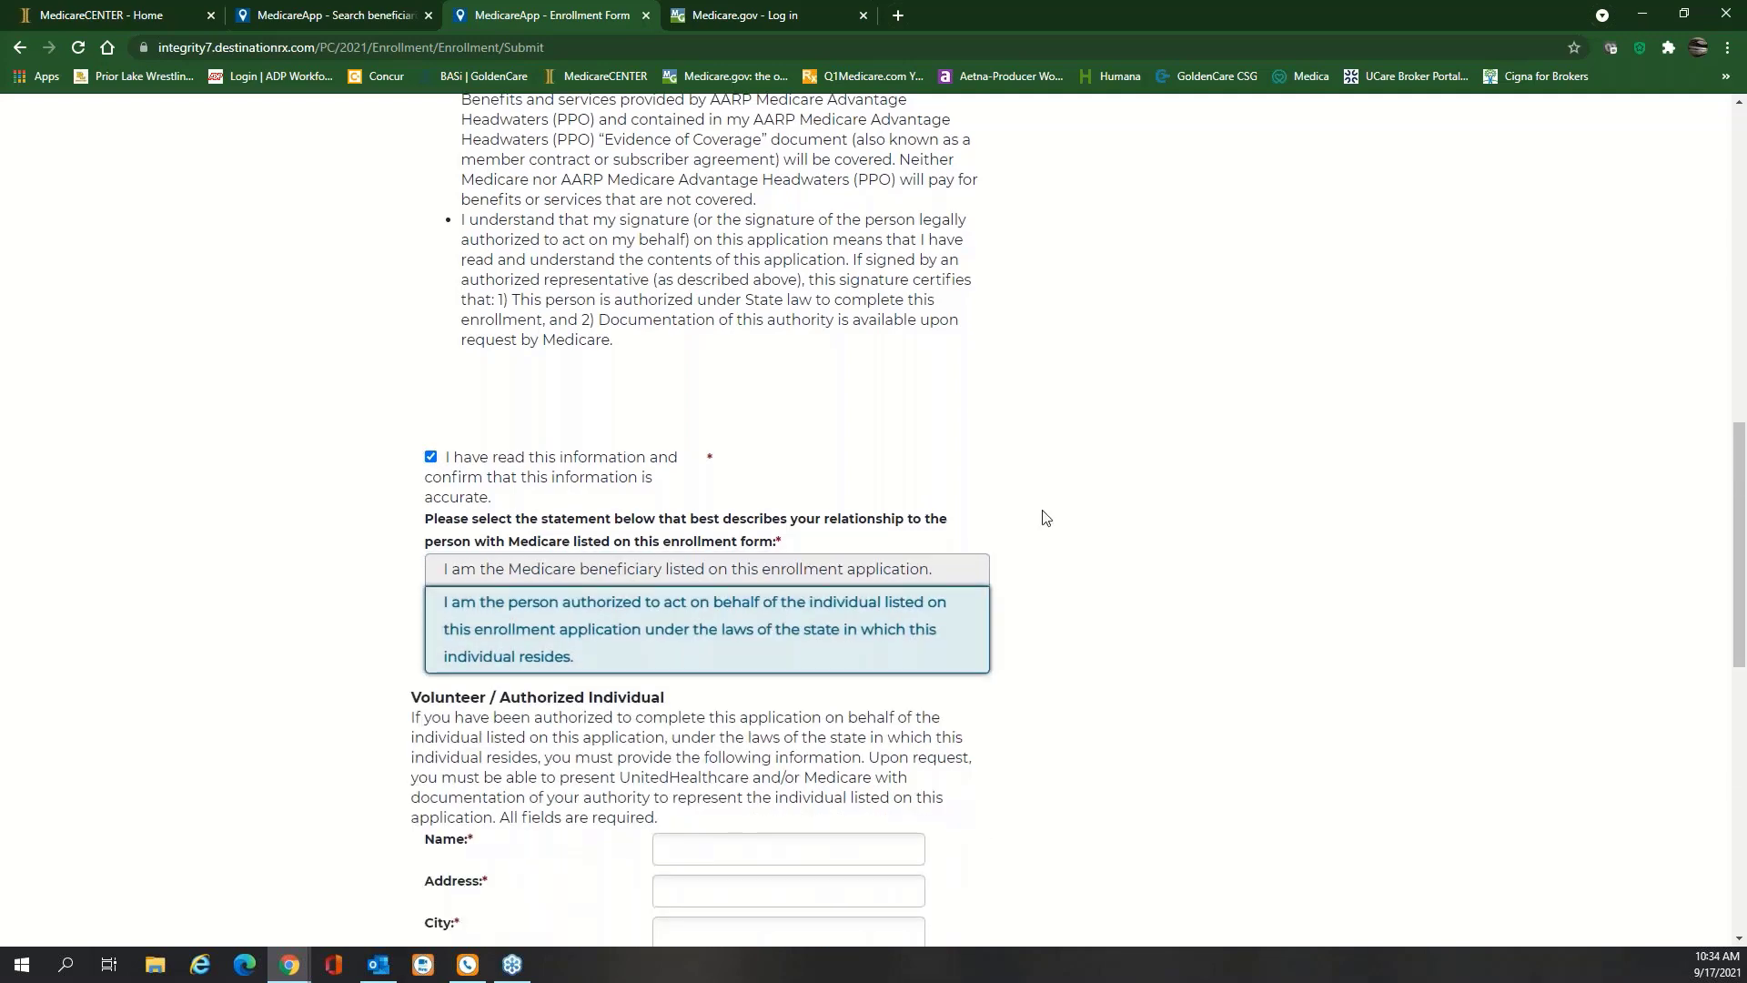
scroll(1041, 515, down, 2)
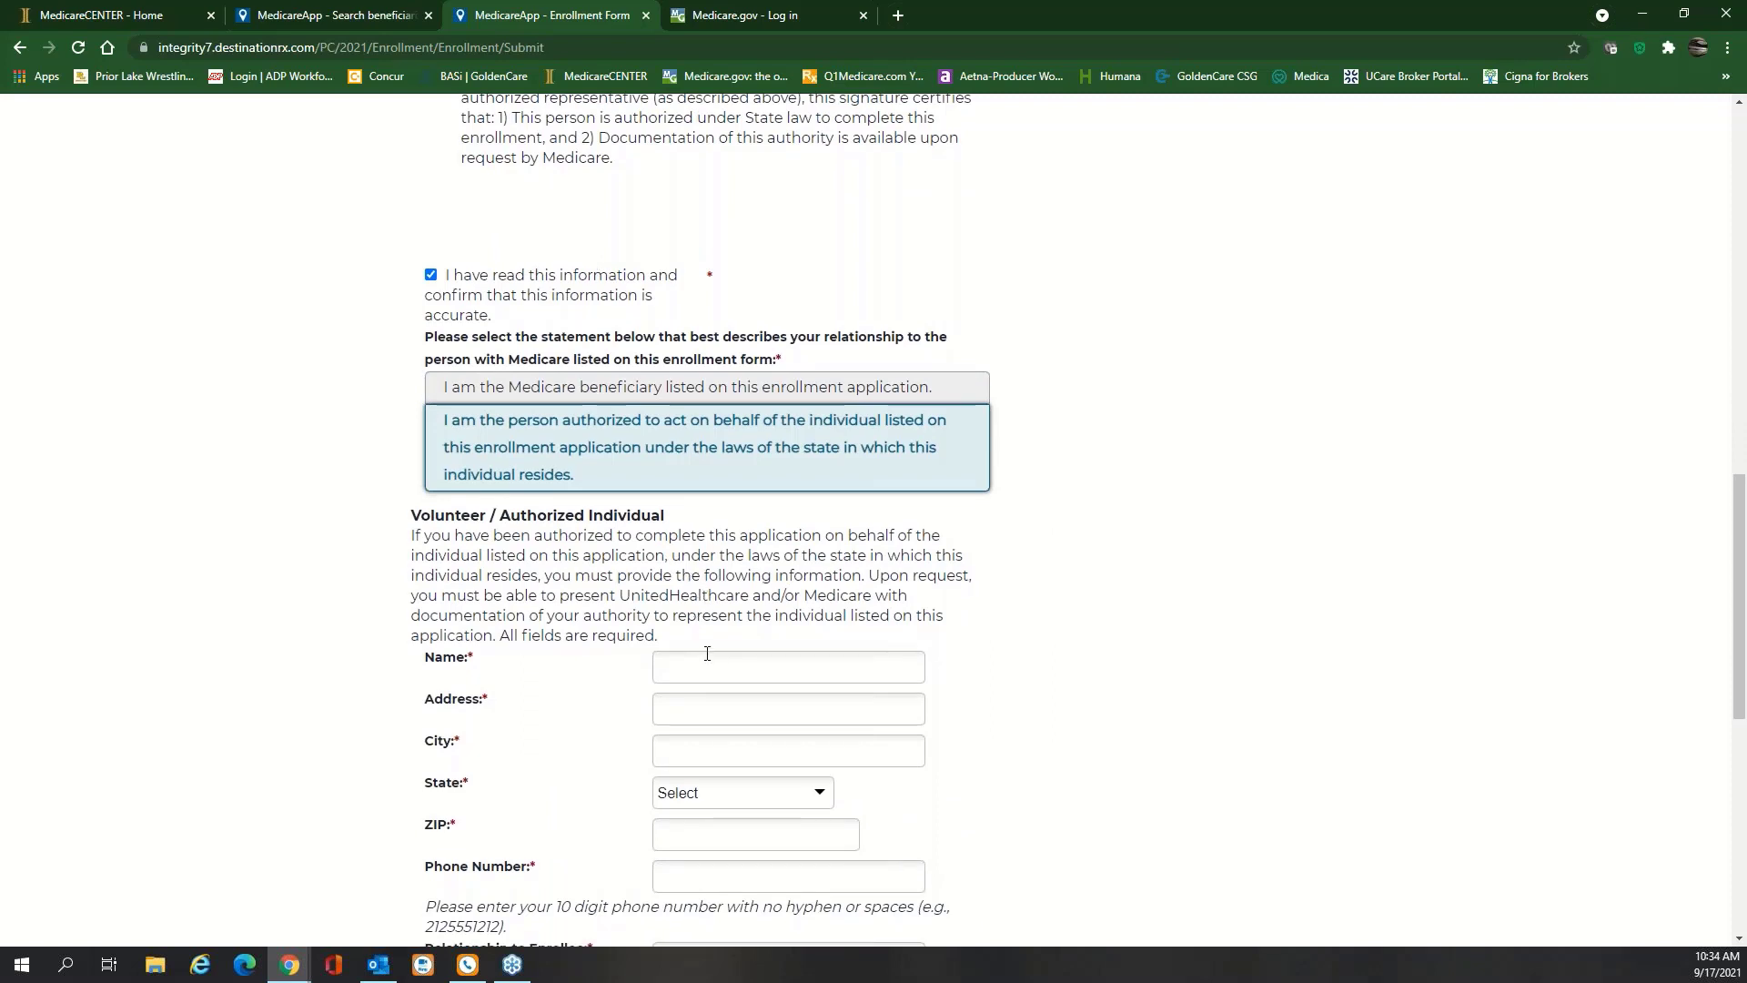
scroll(707, 653, down, 1)
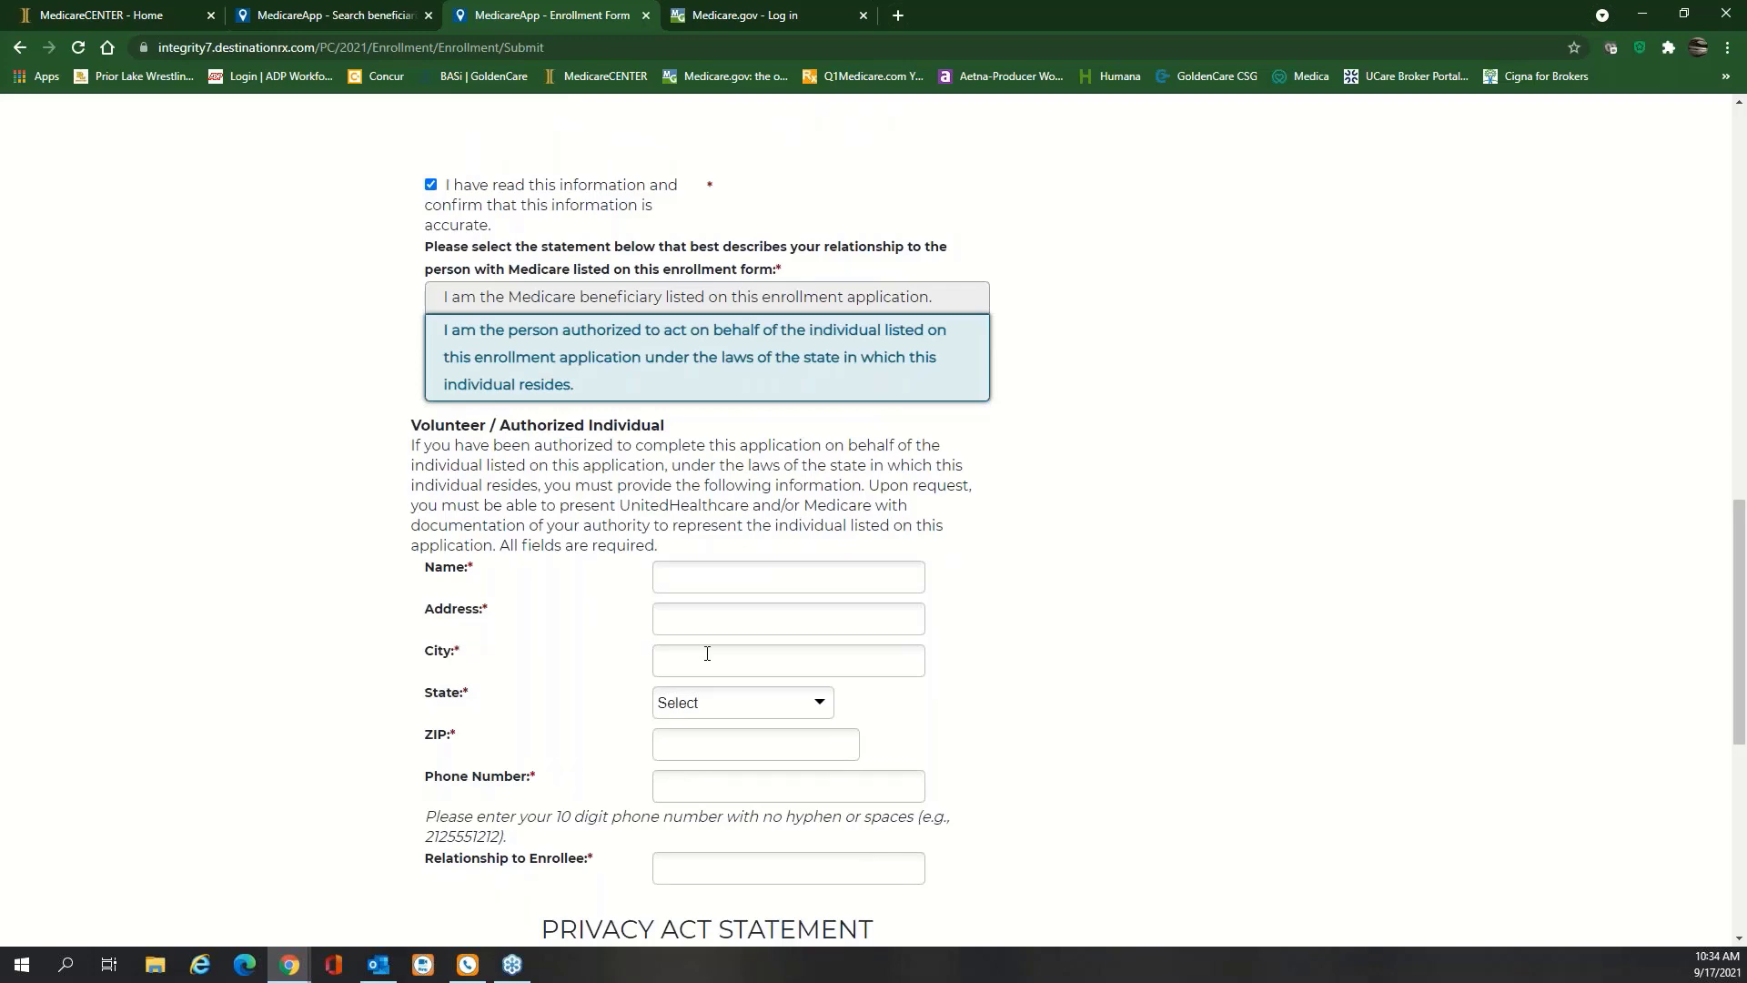
scroll(707, 654, down, 1)
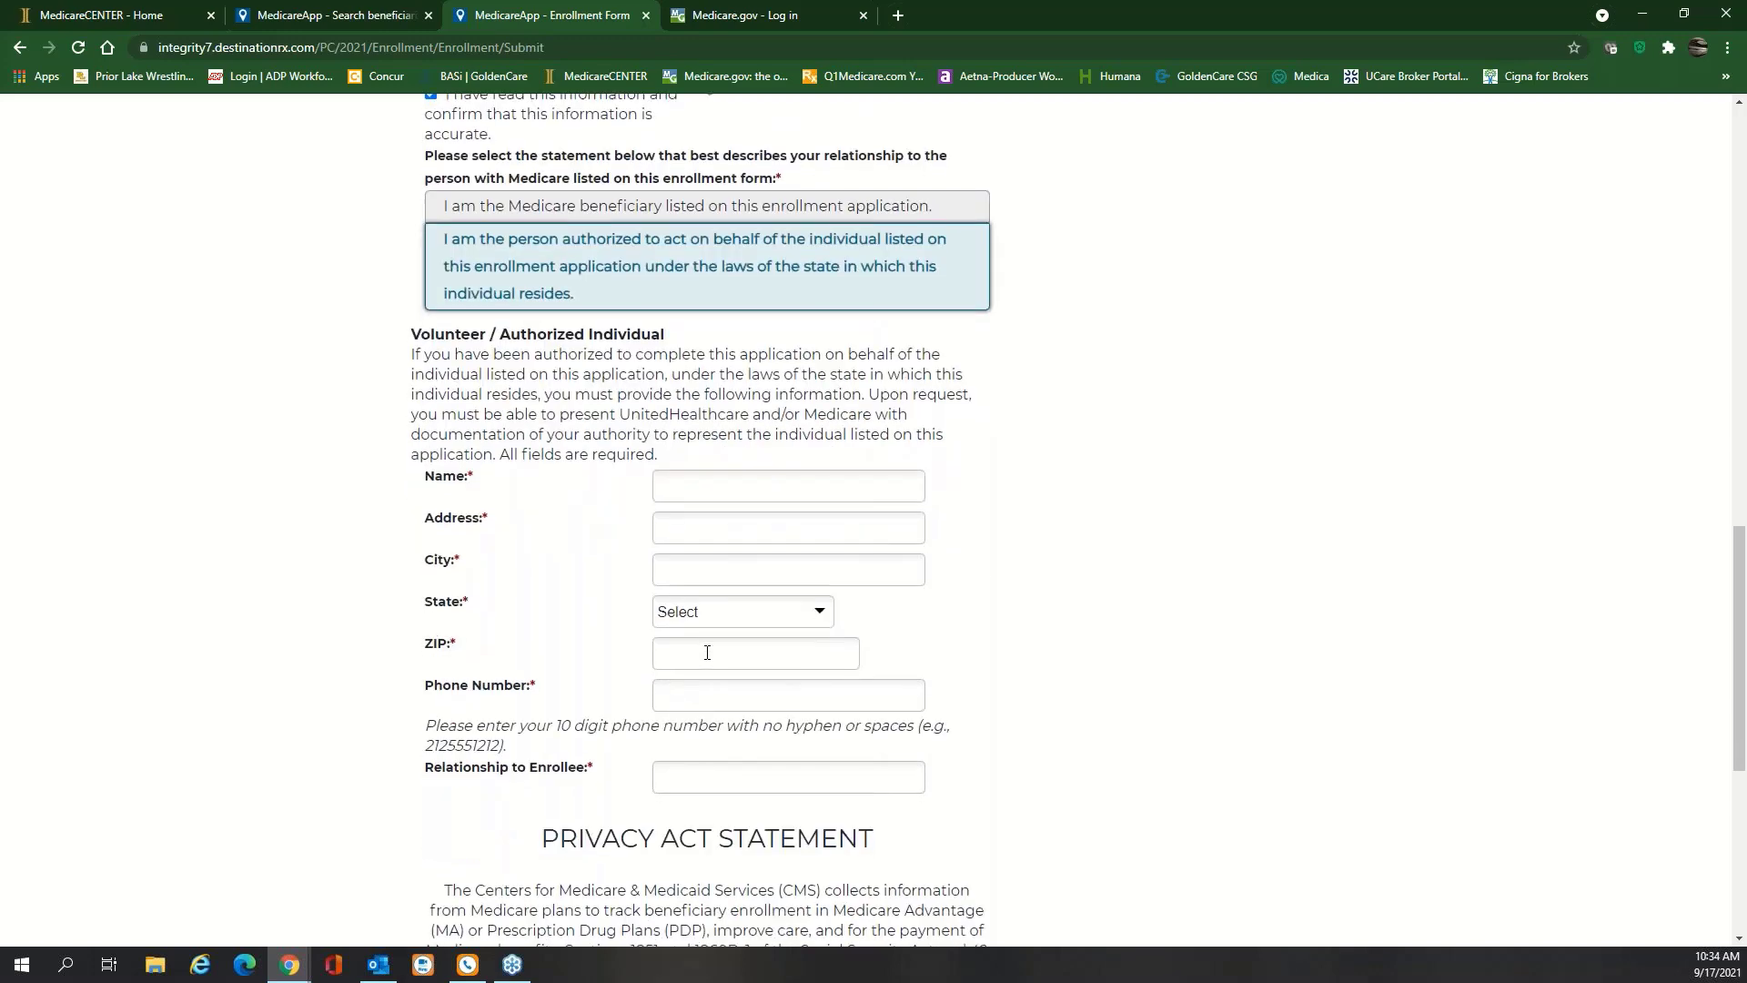
scroll(714, 546, up, 2)
click(718, 389)
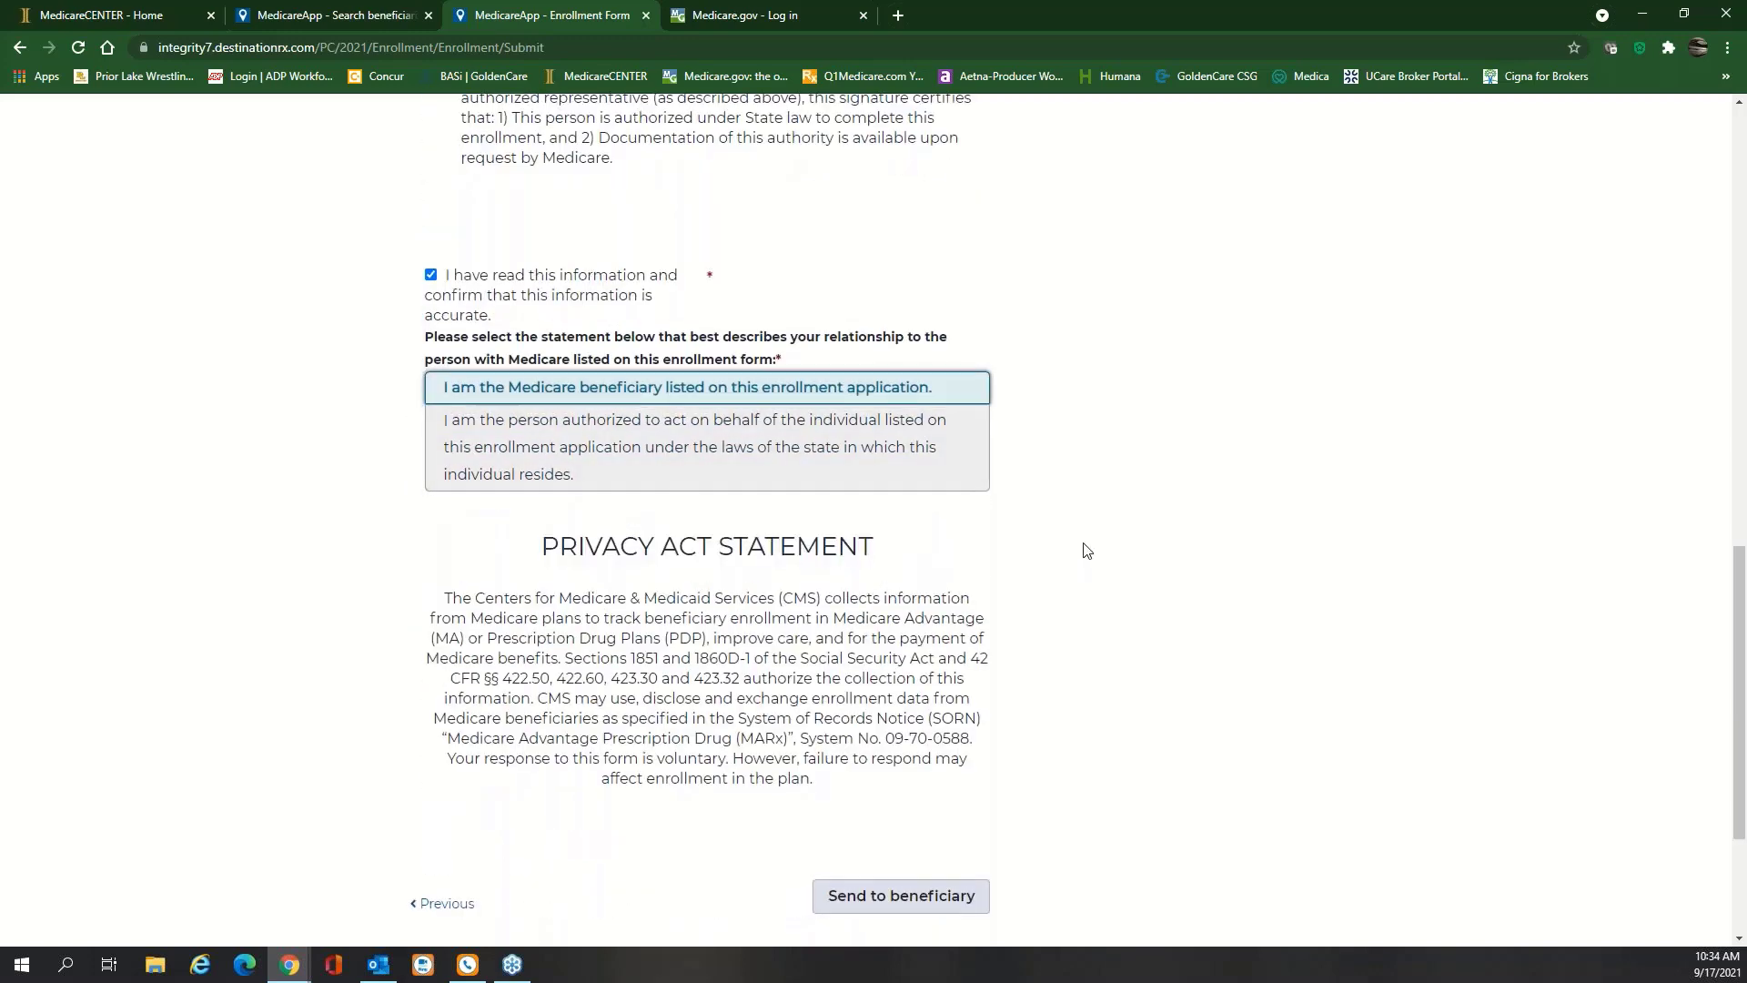
Send the enrollment application to the beneficiary by text message, with Email unticked
scroll(1086, 549, down, 1)
scroll(1086, 550, down, 2)
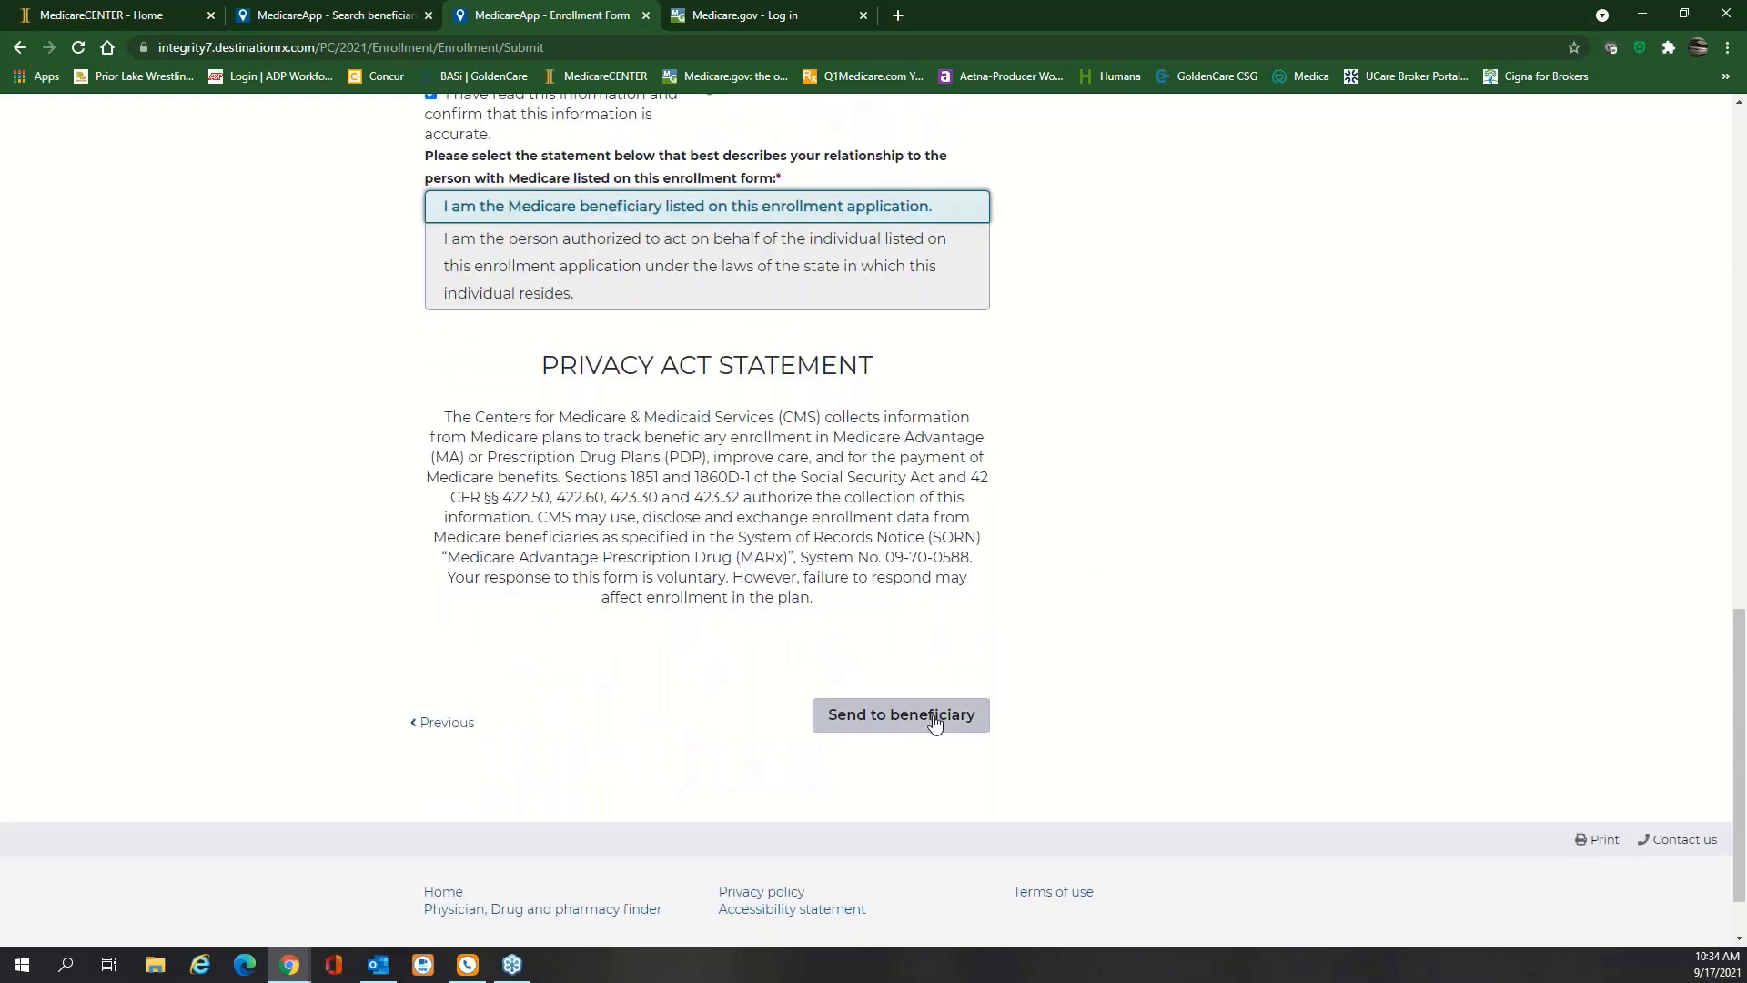
click(934, 715)
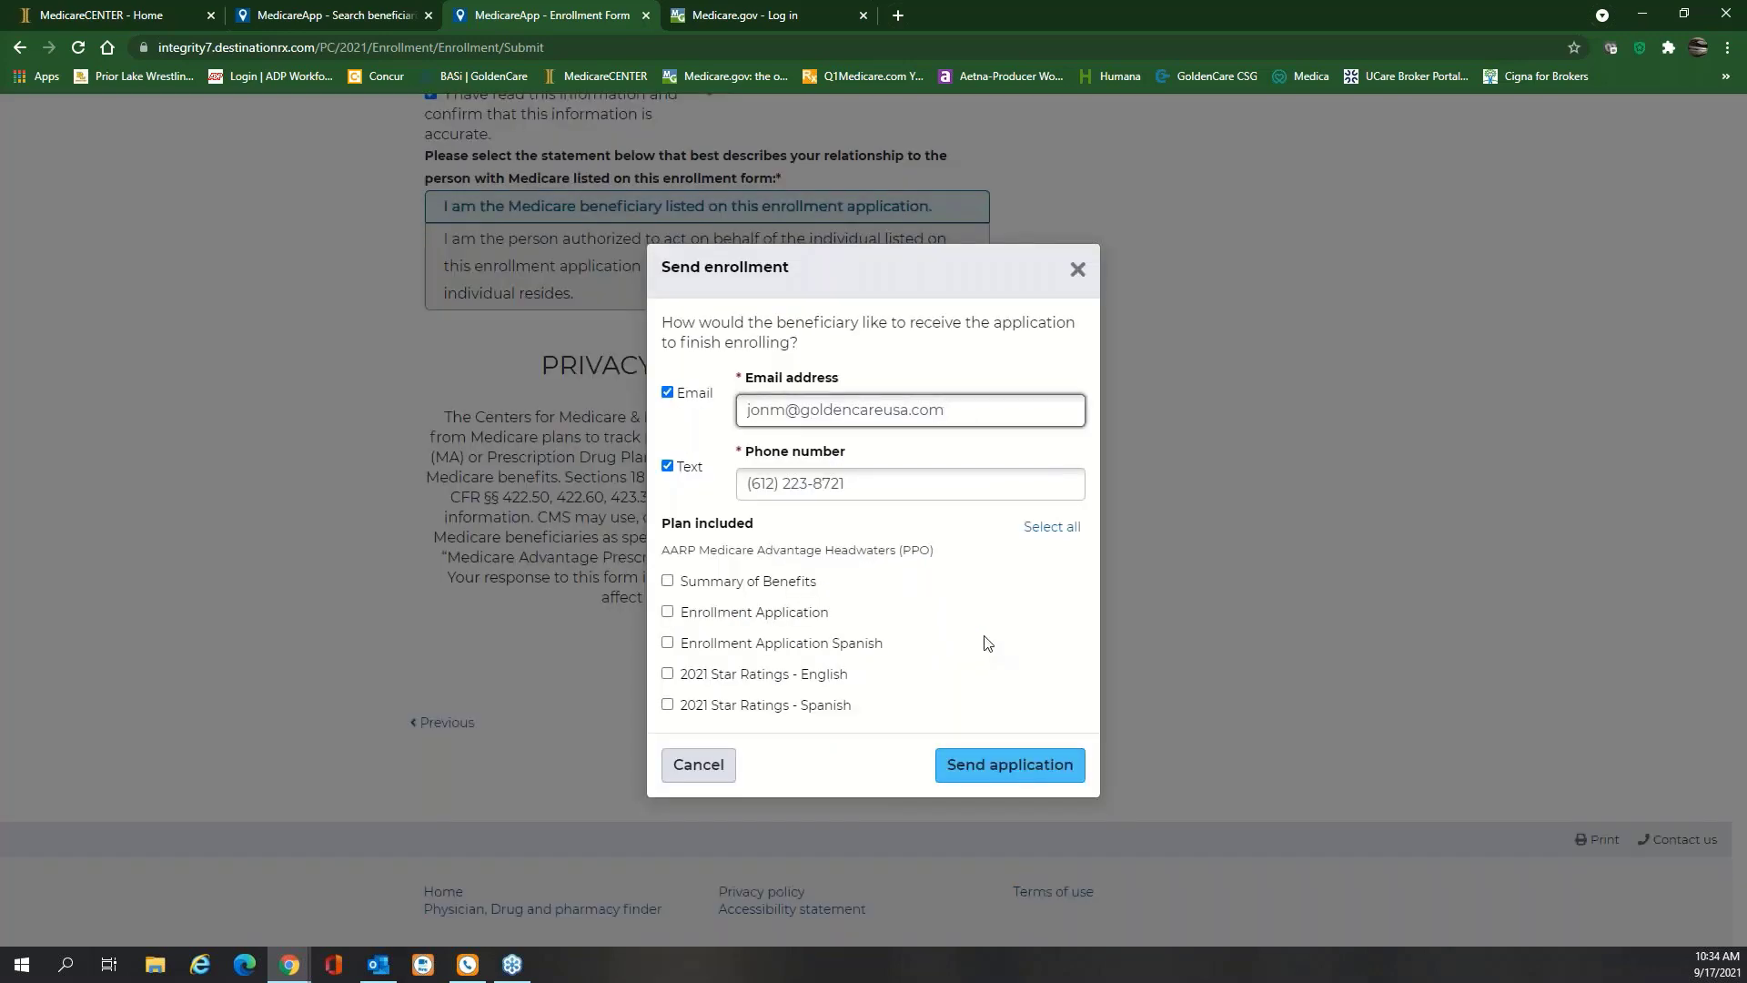
click(667, 392)
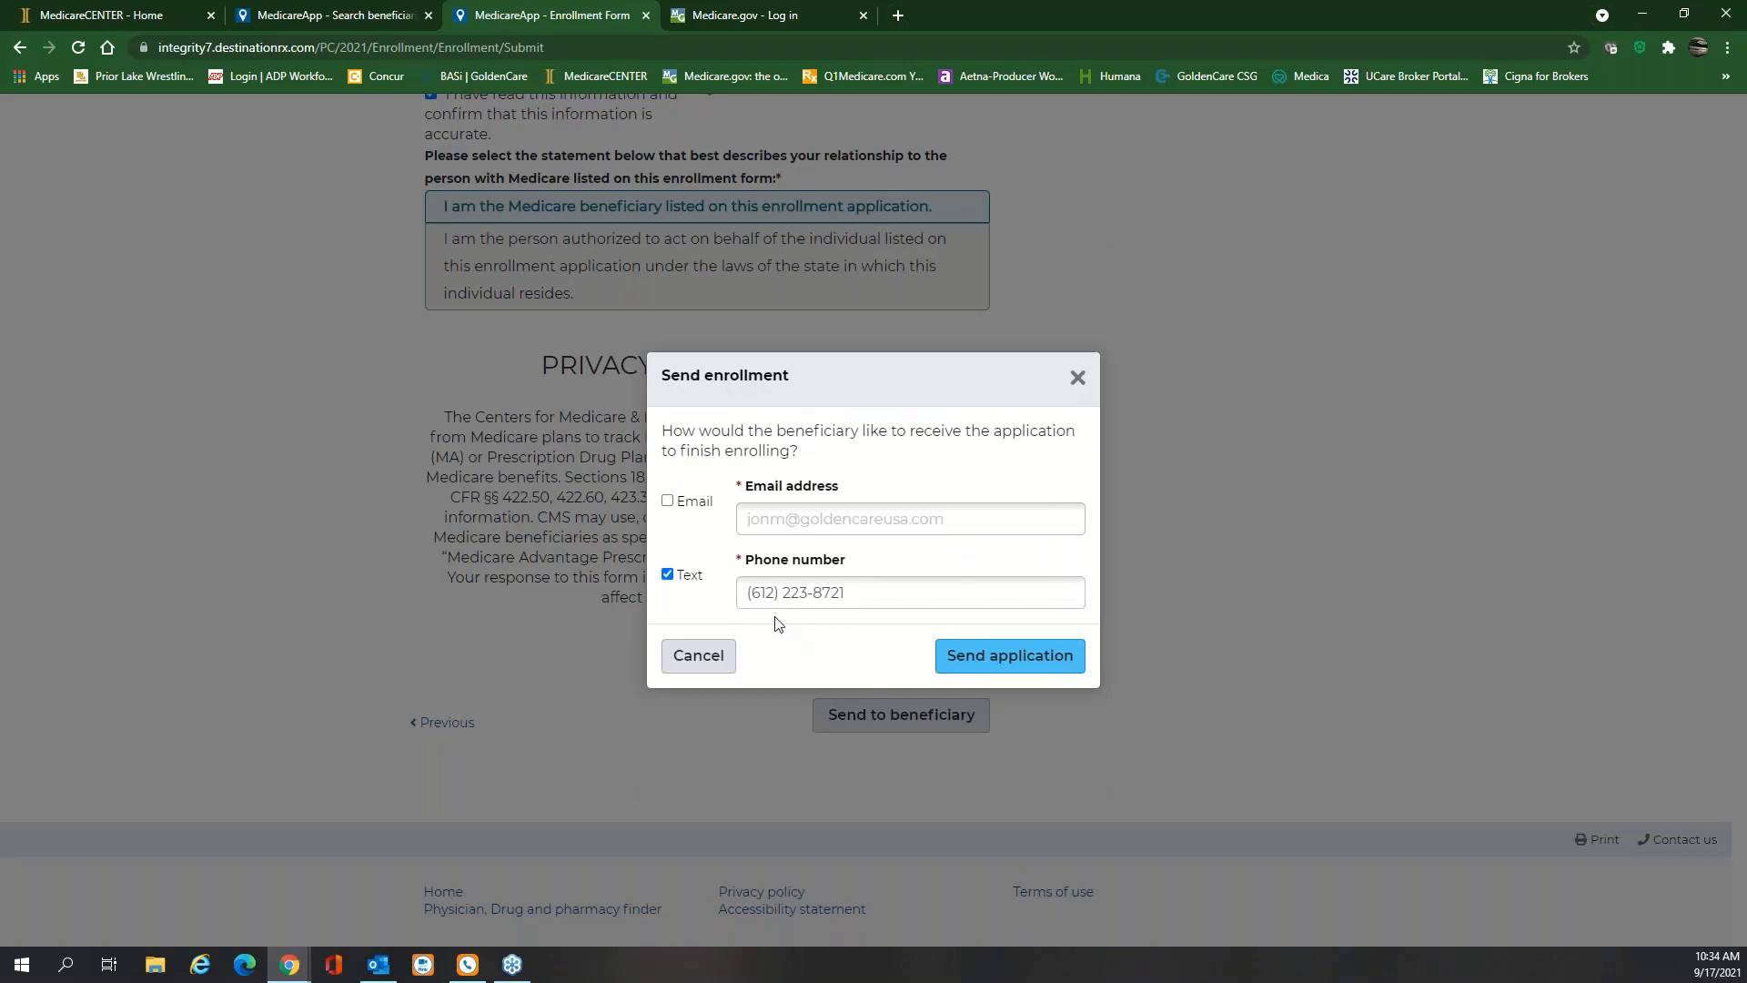
click(1047, 656)
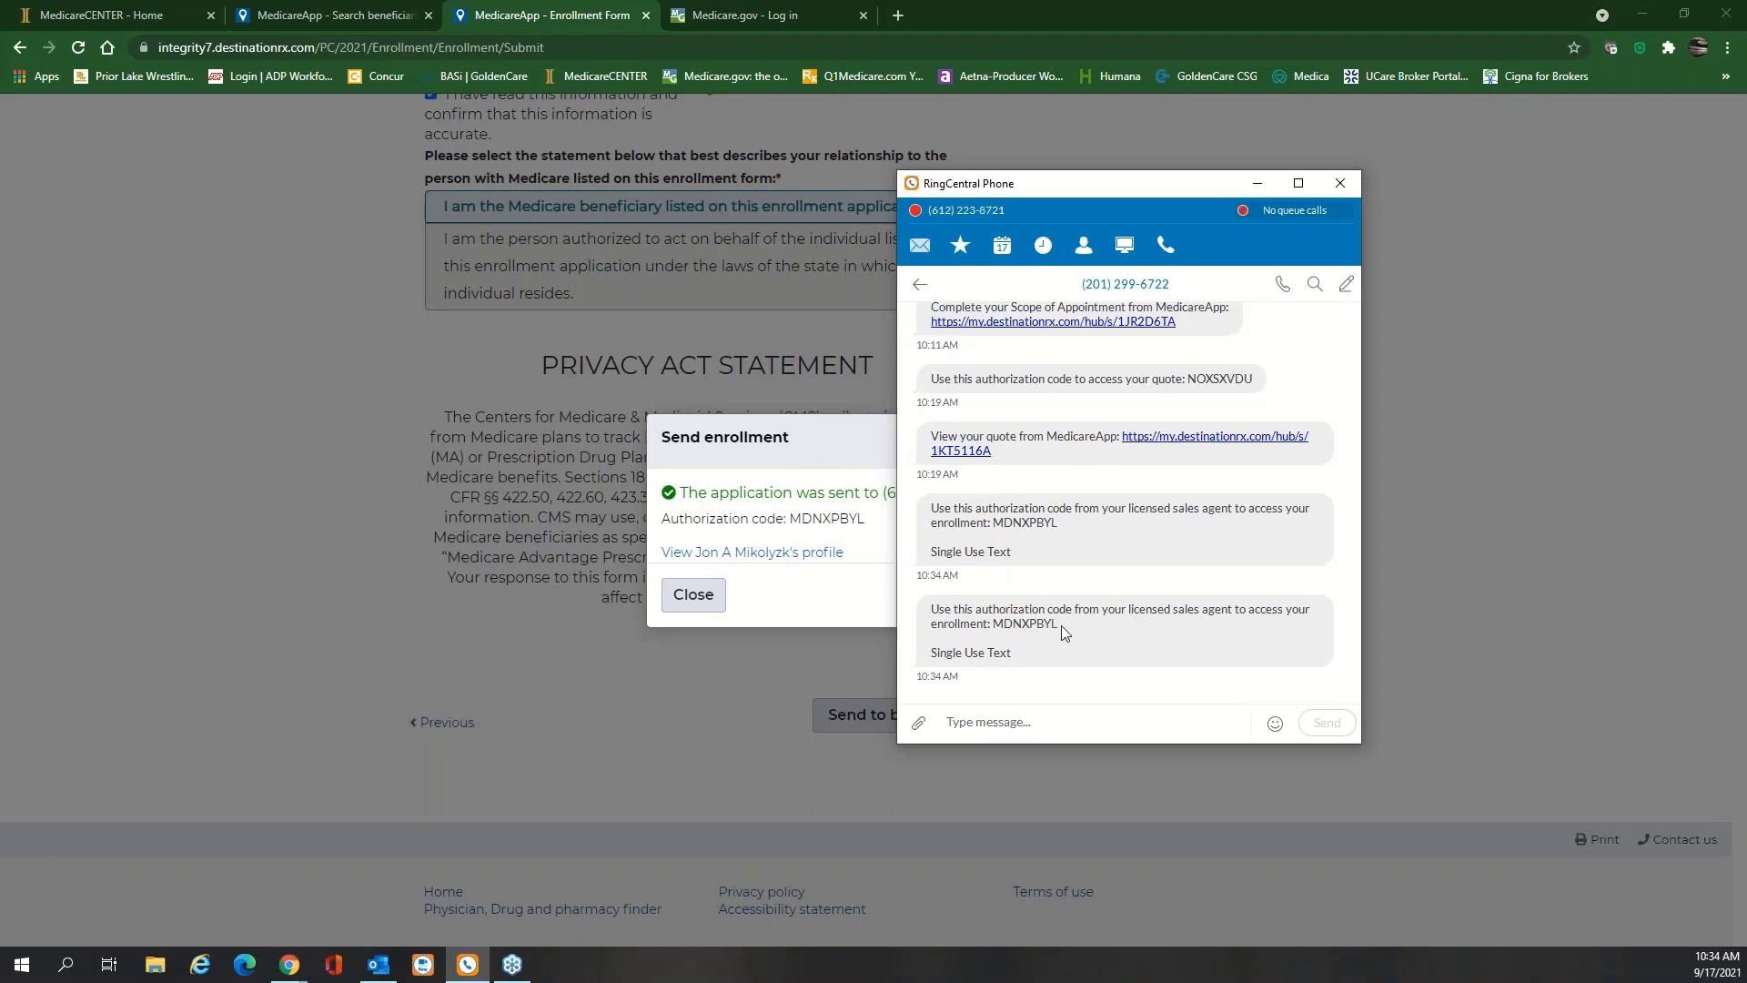
Copy the authorization code from the SMS and follow the 'Complete your enrollment' link
drag(1060, 625, 992, 627)
key(ctrl+c)
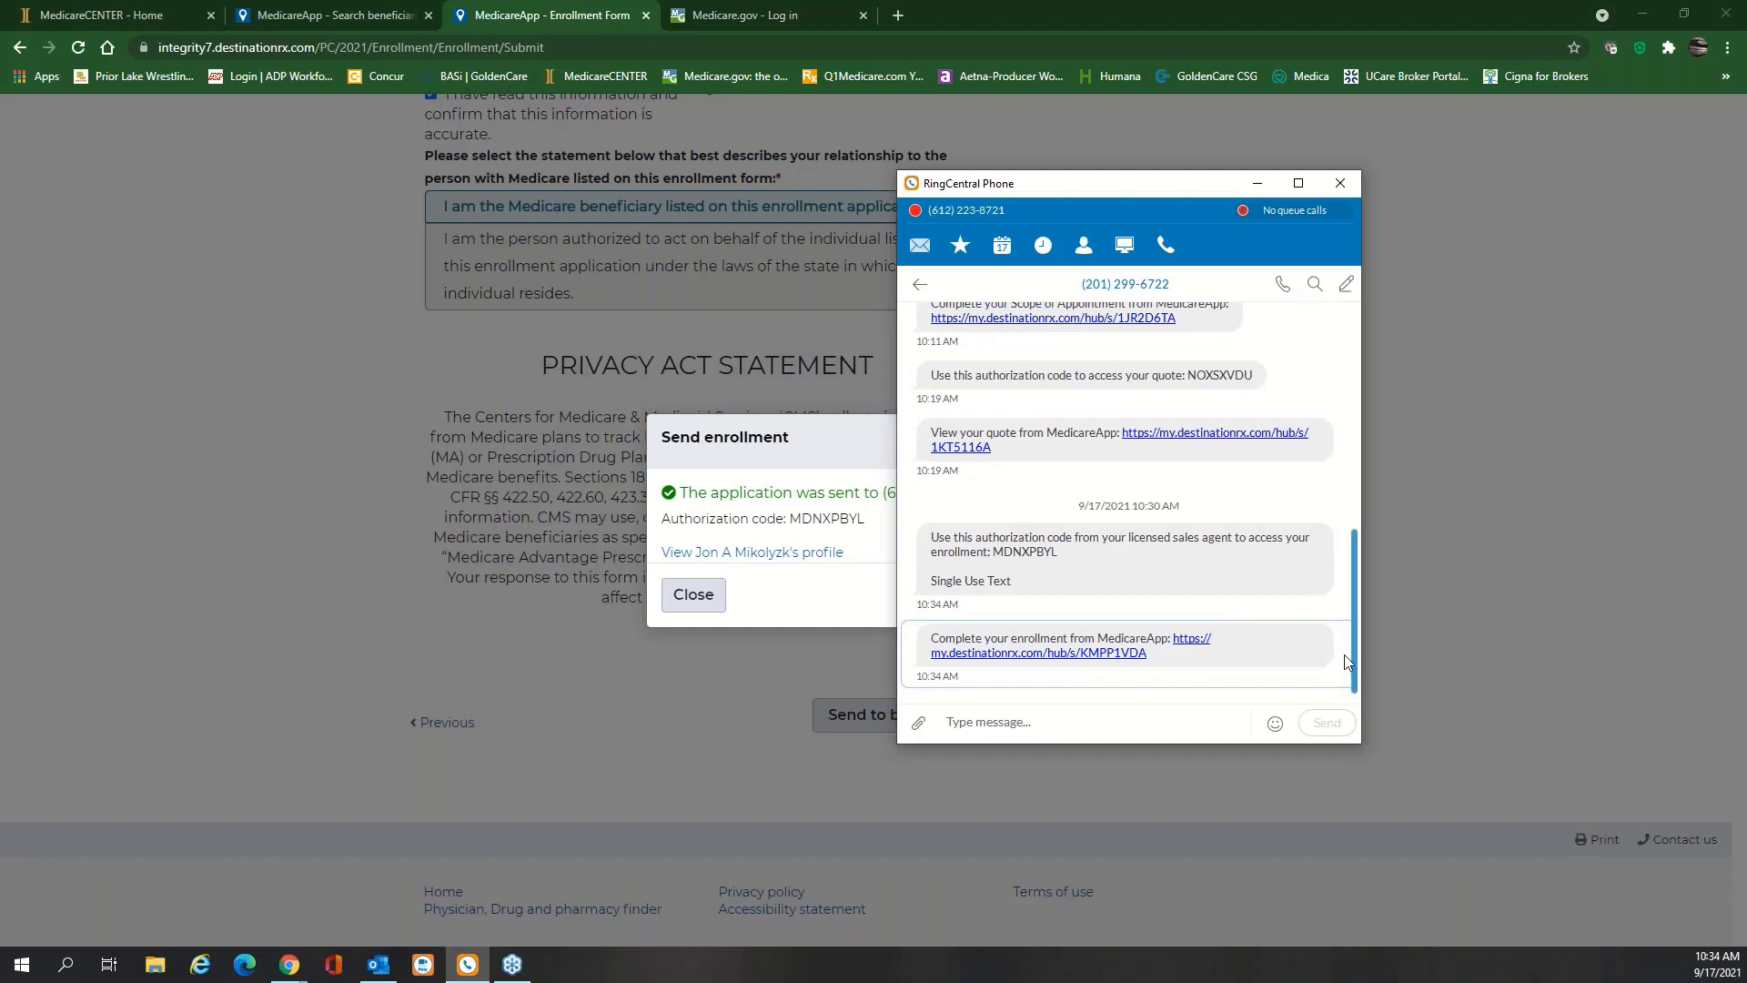
drag(1061, 554, 996, 556)
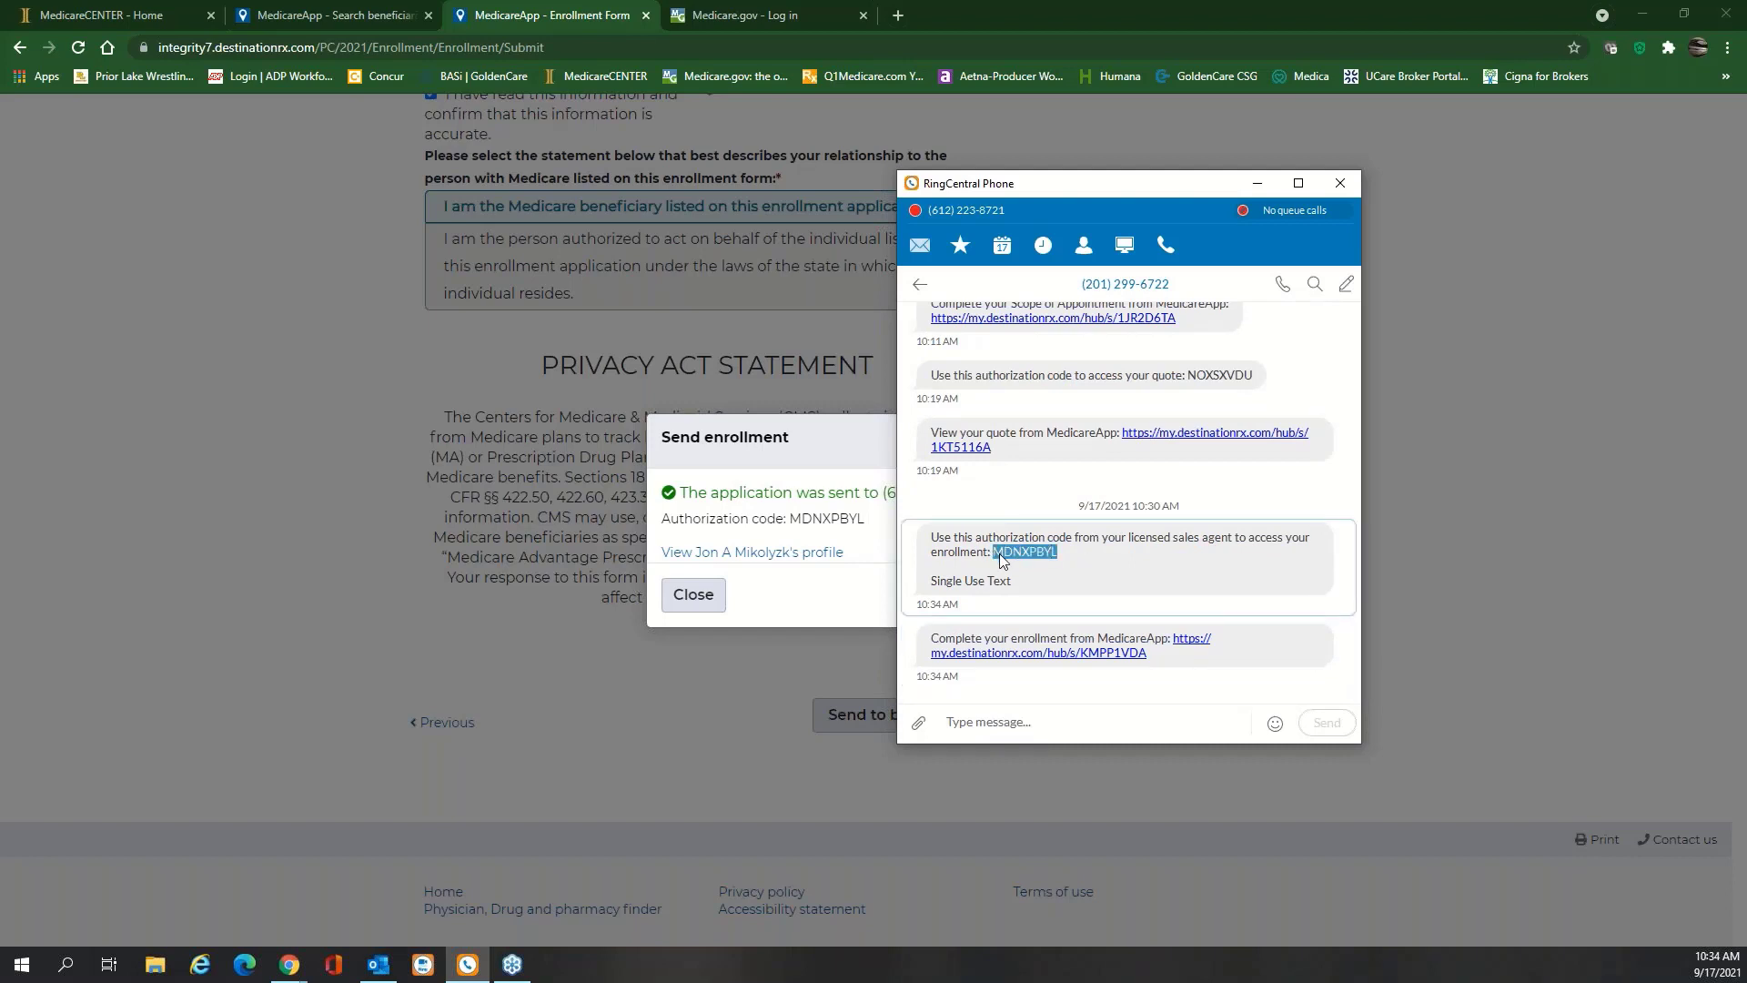
click(1045, 654)
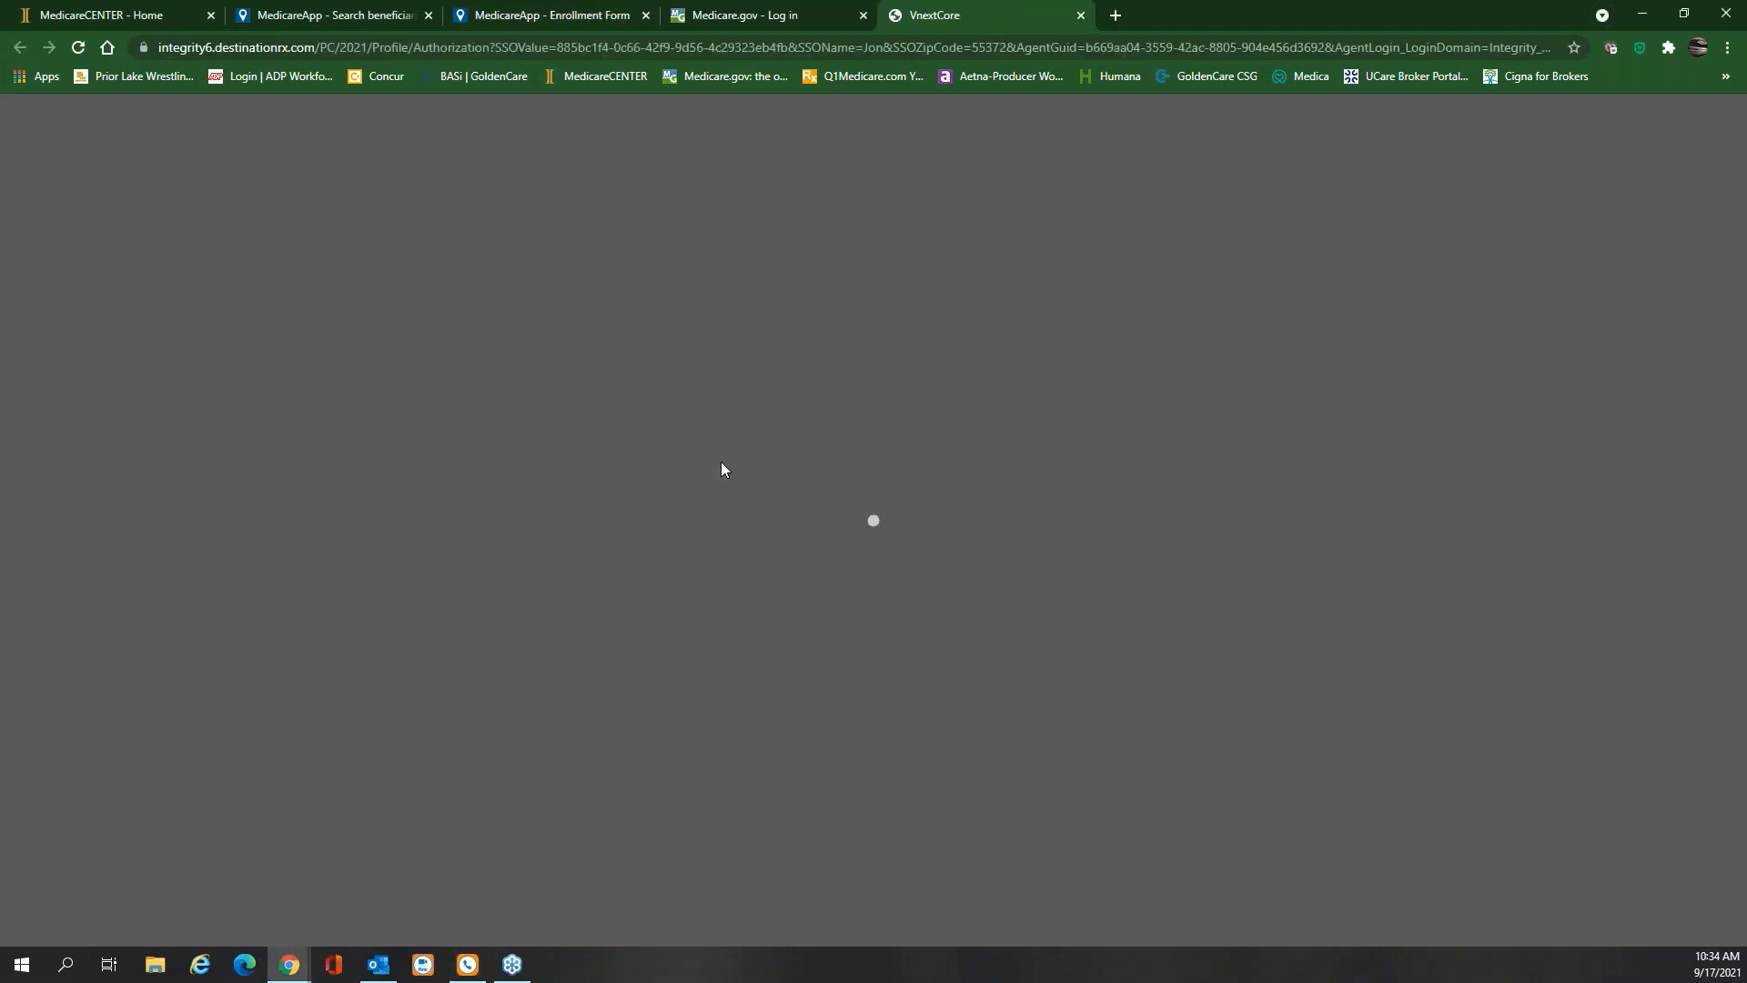
Close the Medicare.gov tab, paste the authorization code, and continue to the enrollment
click(864, 15)
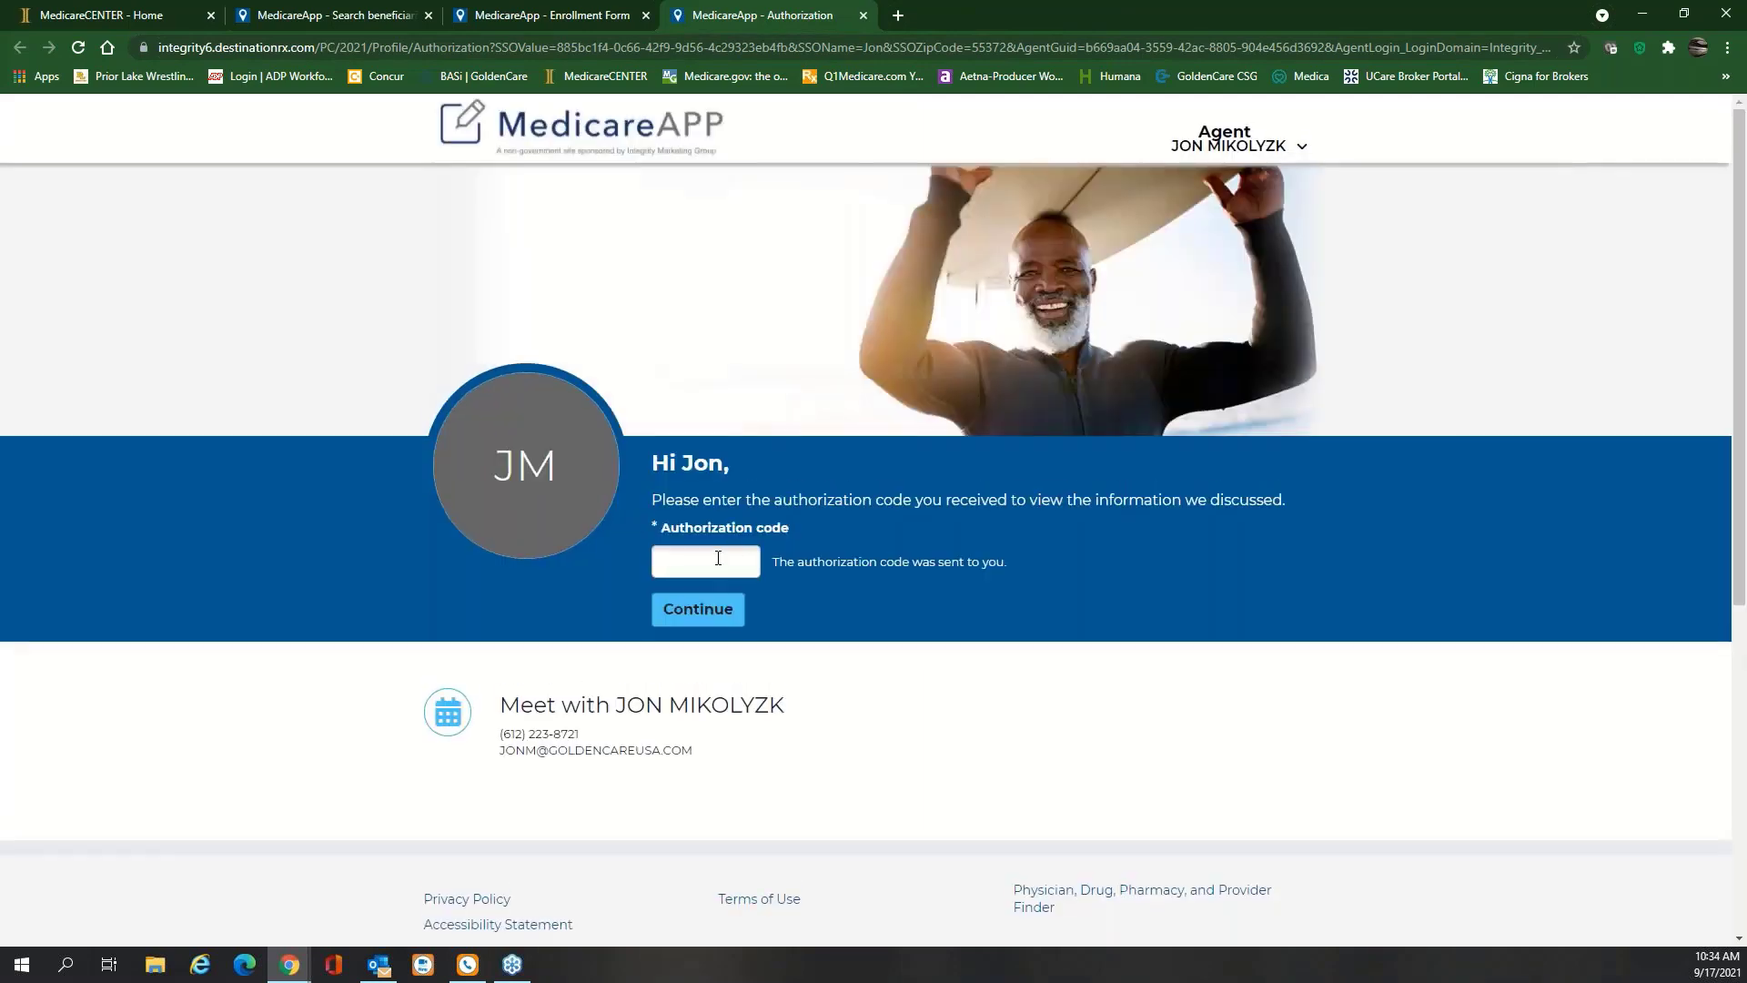
click(718, 558)
key(ctrl+v)
click(725, 617)
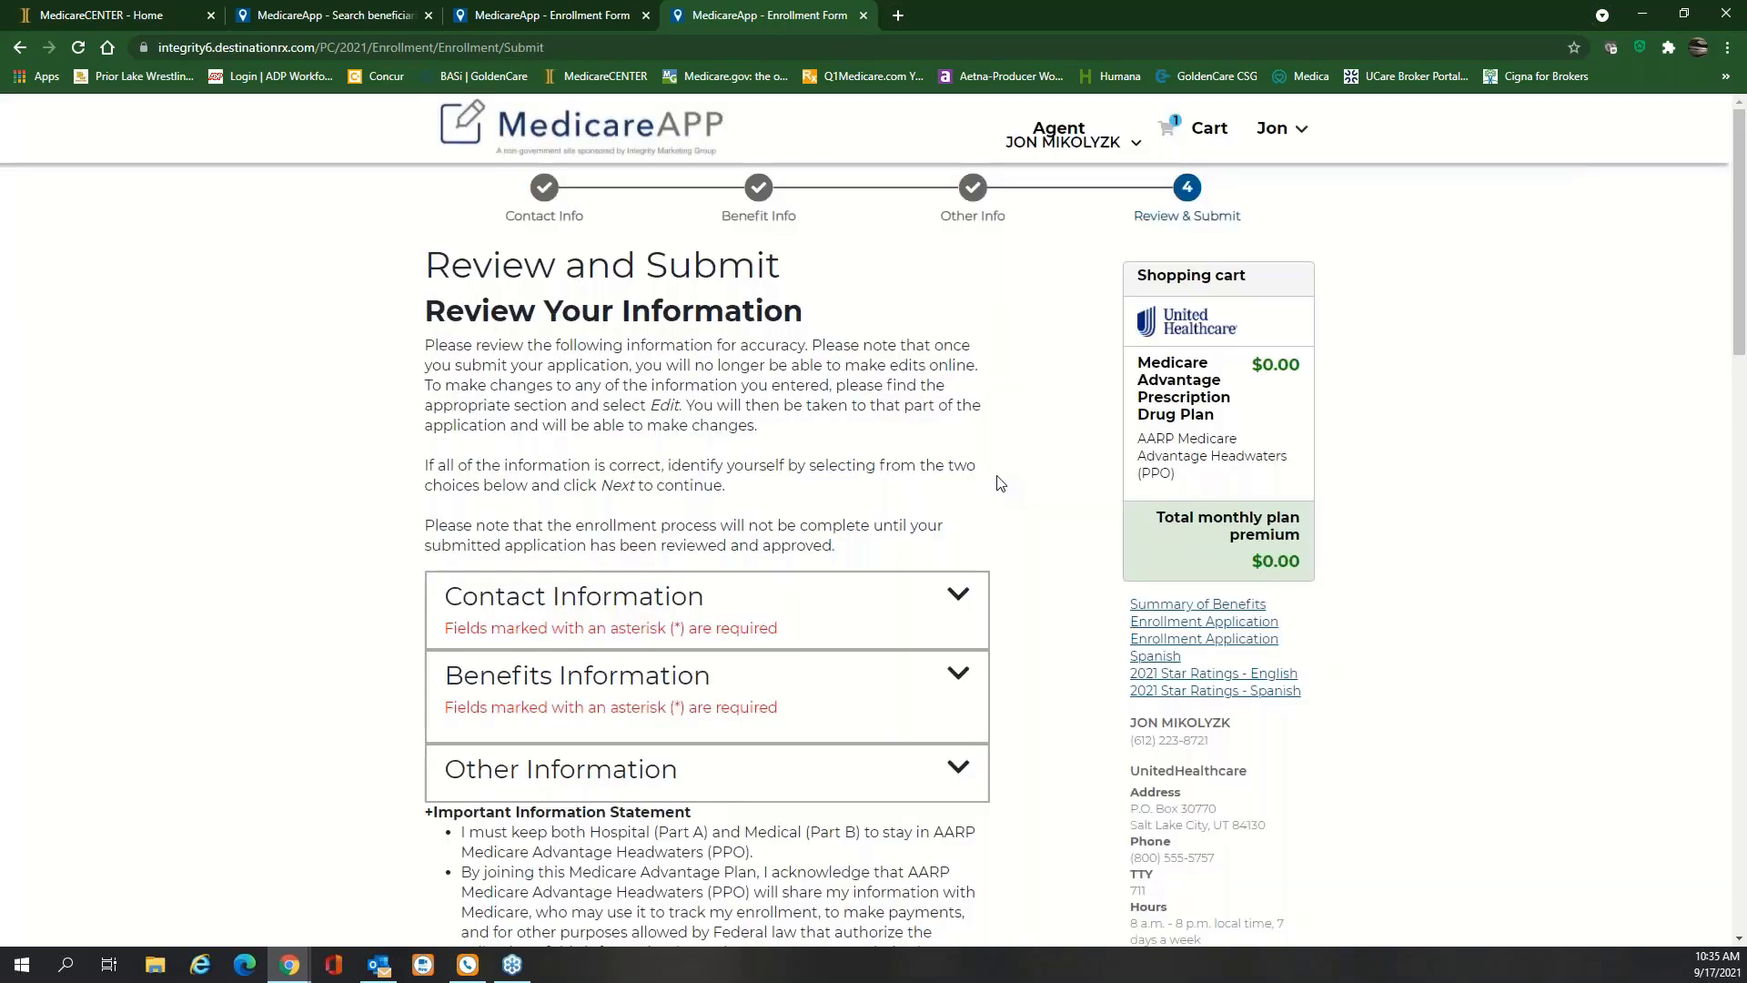
scroll(1000, 482, down, 1)
scroll(999, 483, down, 5)
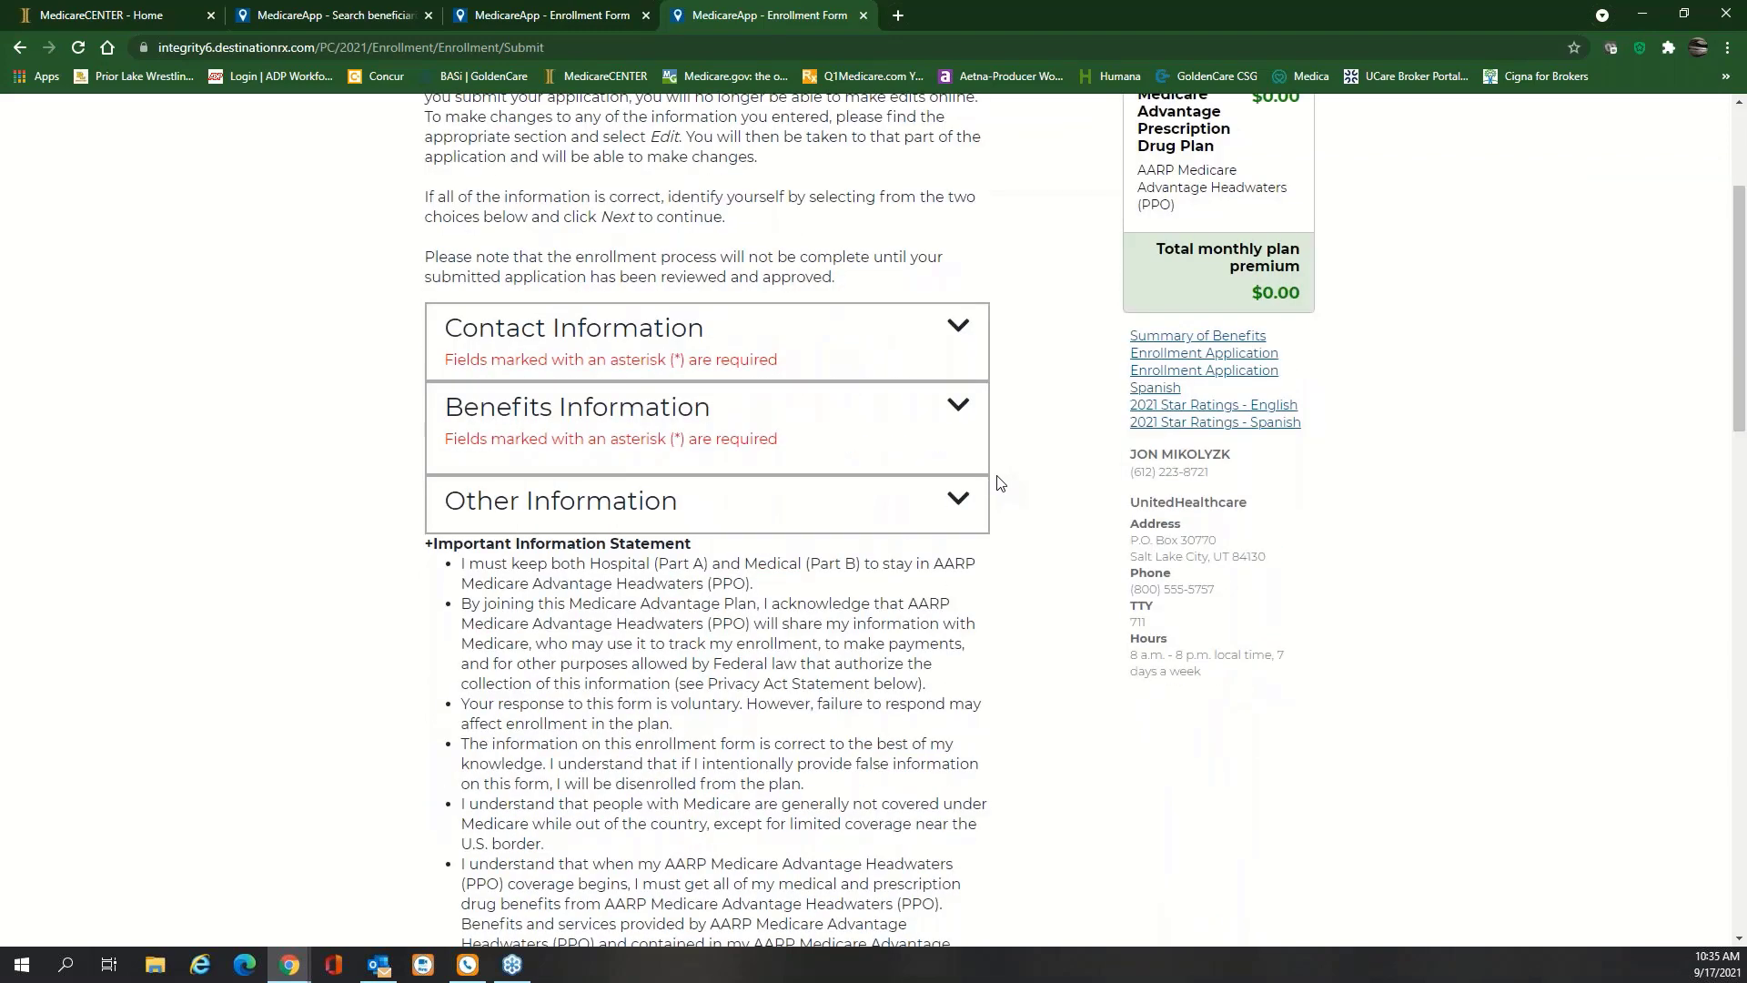
click(968, 144)
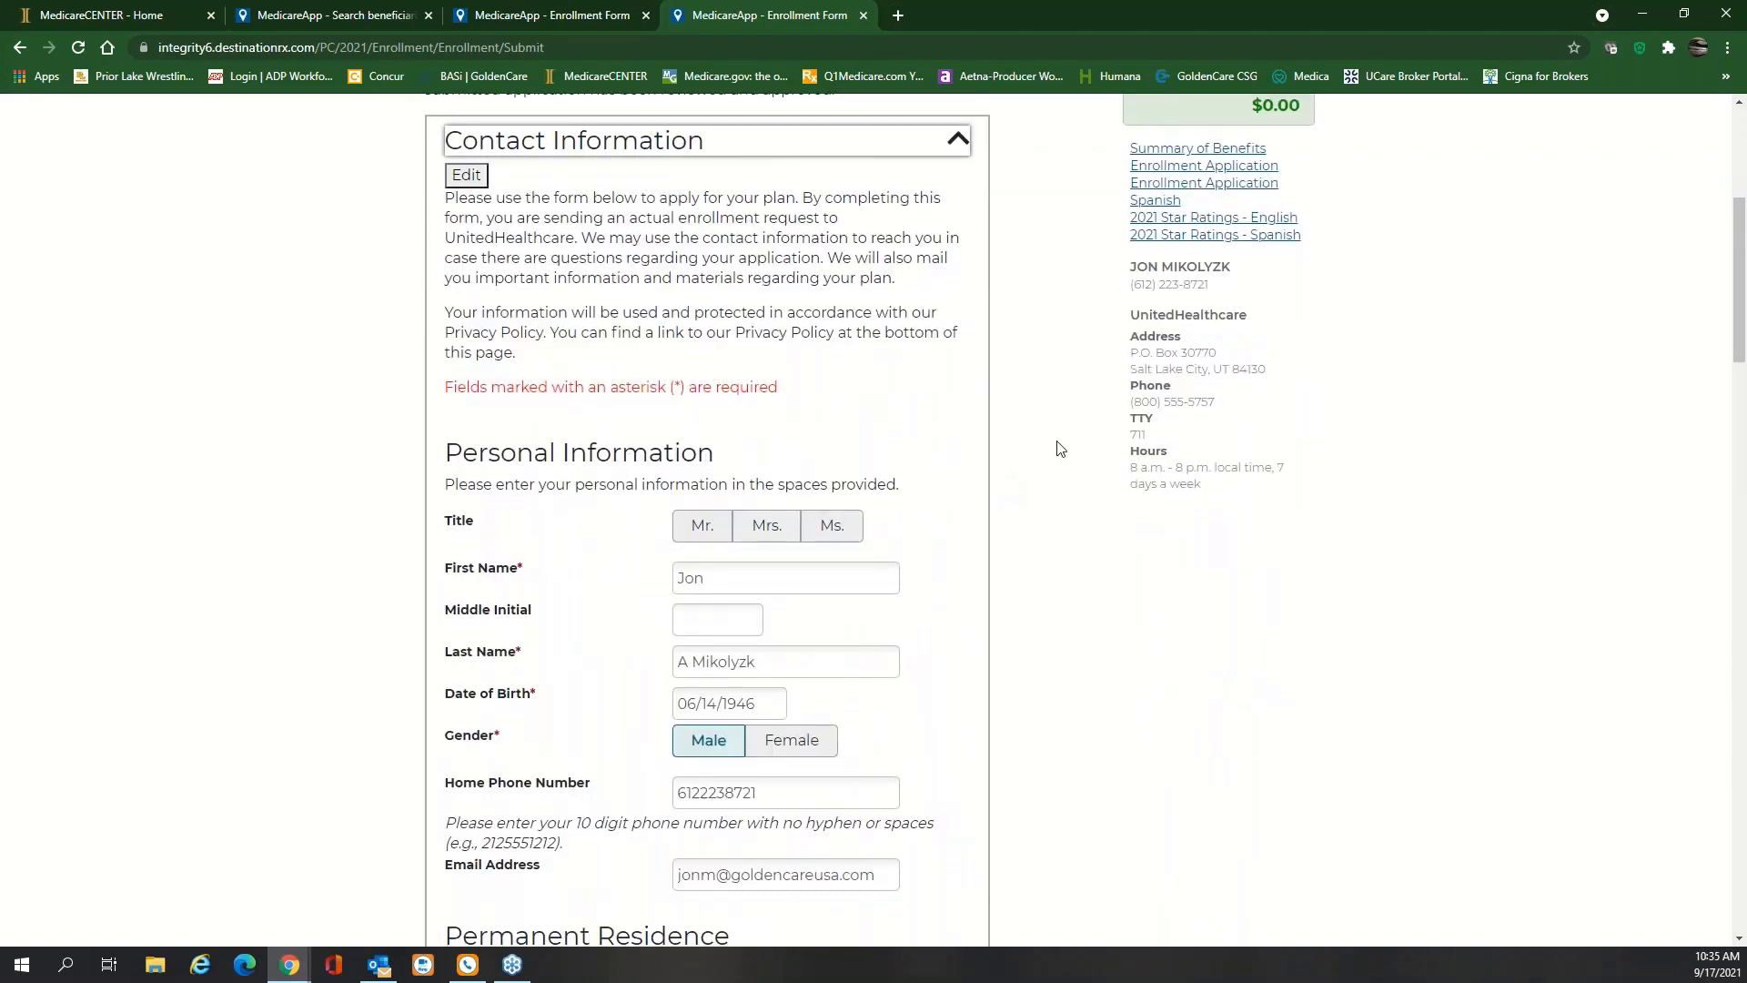
scroll(1060, 447, down, 7)
scroll(1060, 447, down, 5)
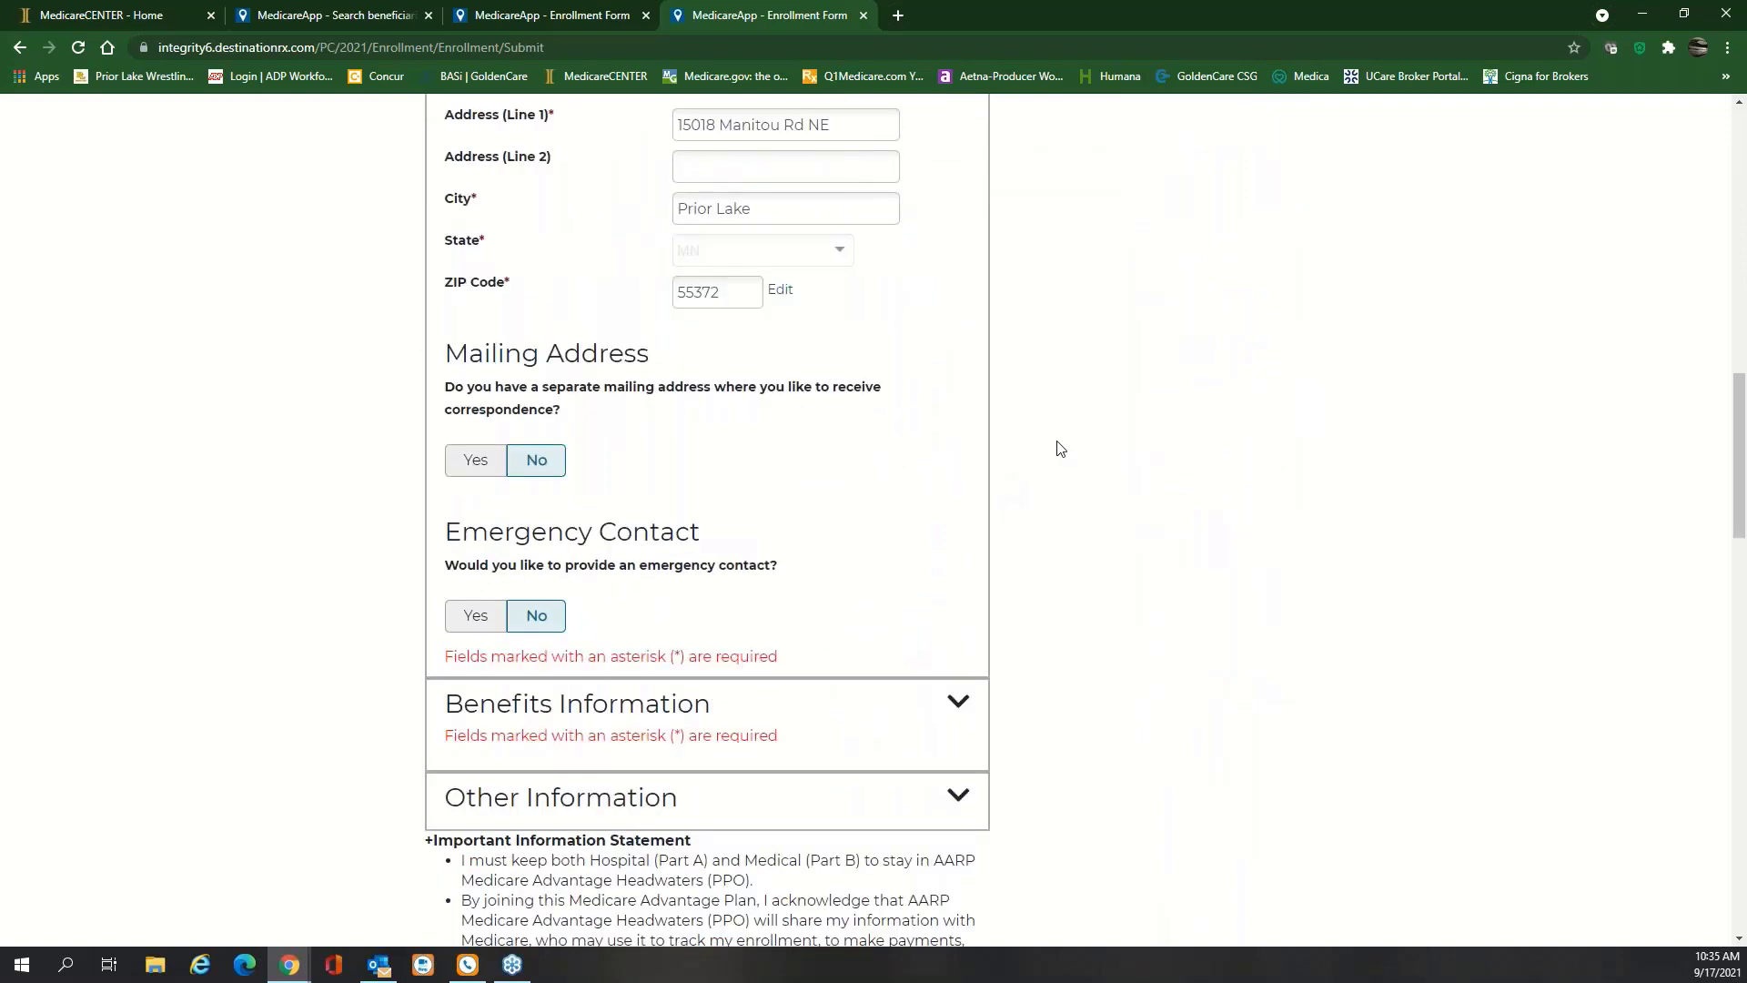
scroll(1058, 496, down, 5)
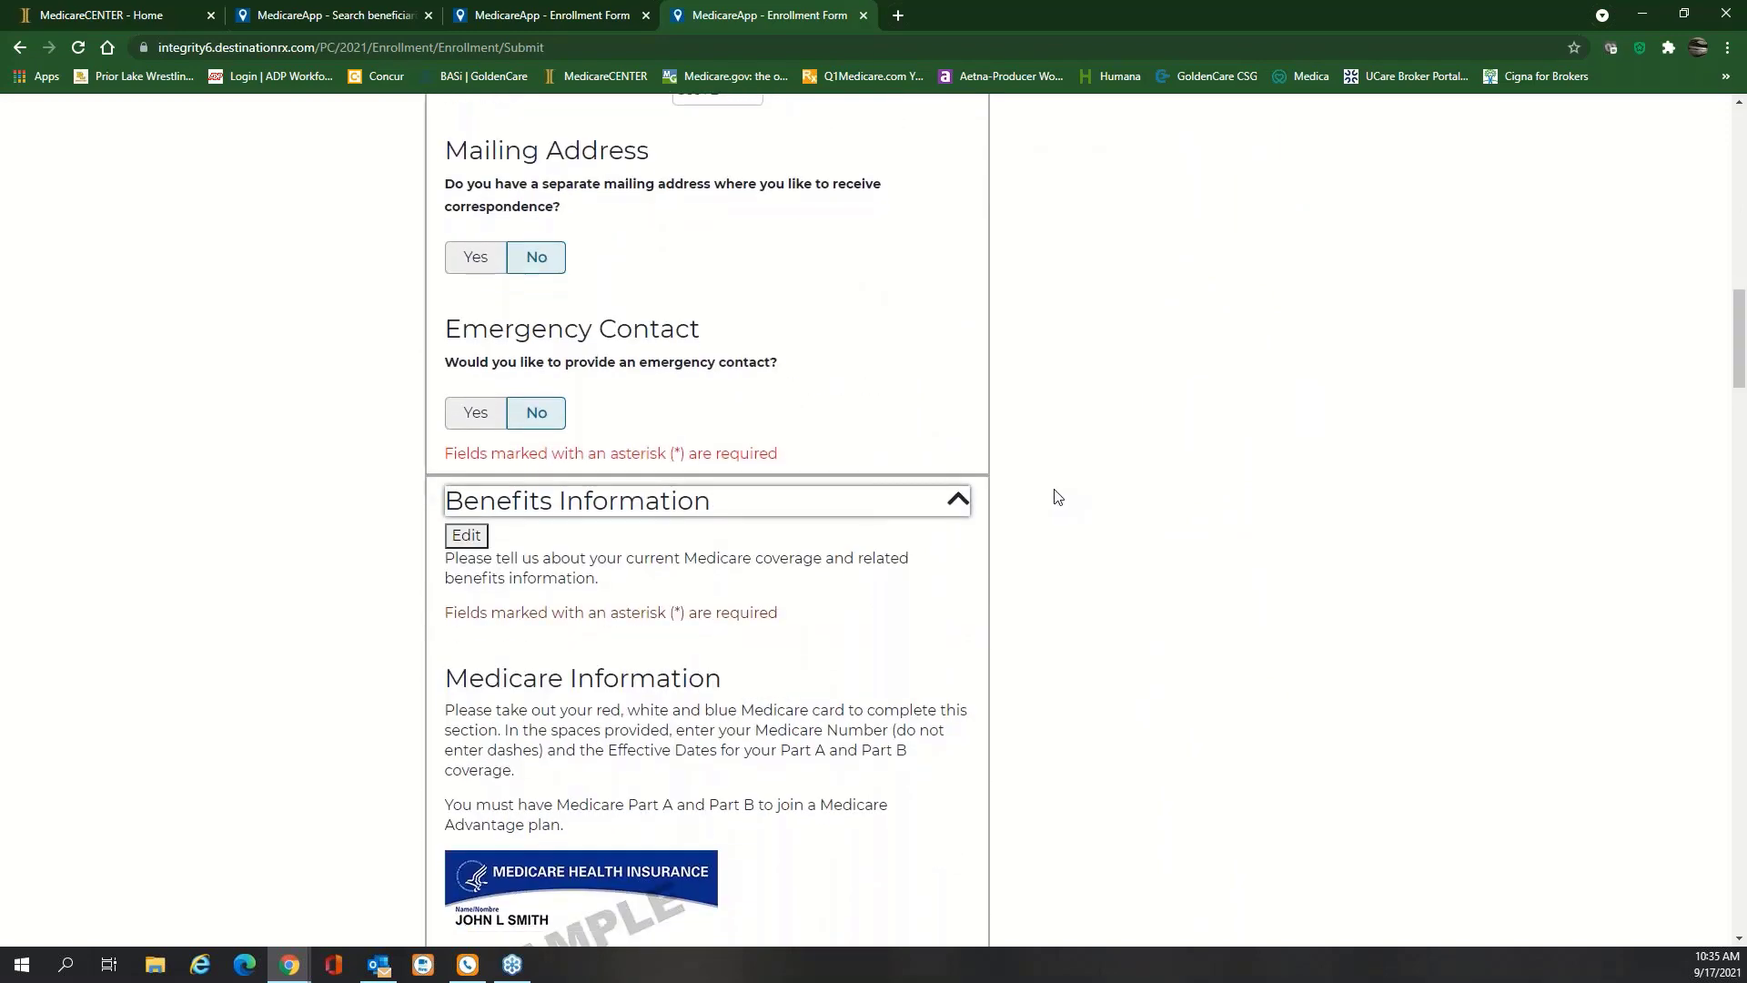
scroll(1053, 491, down, 5)
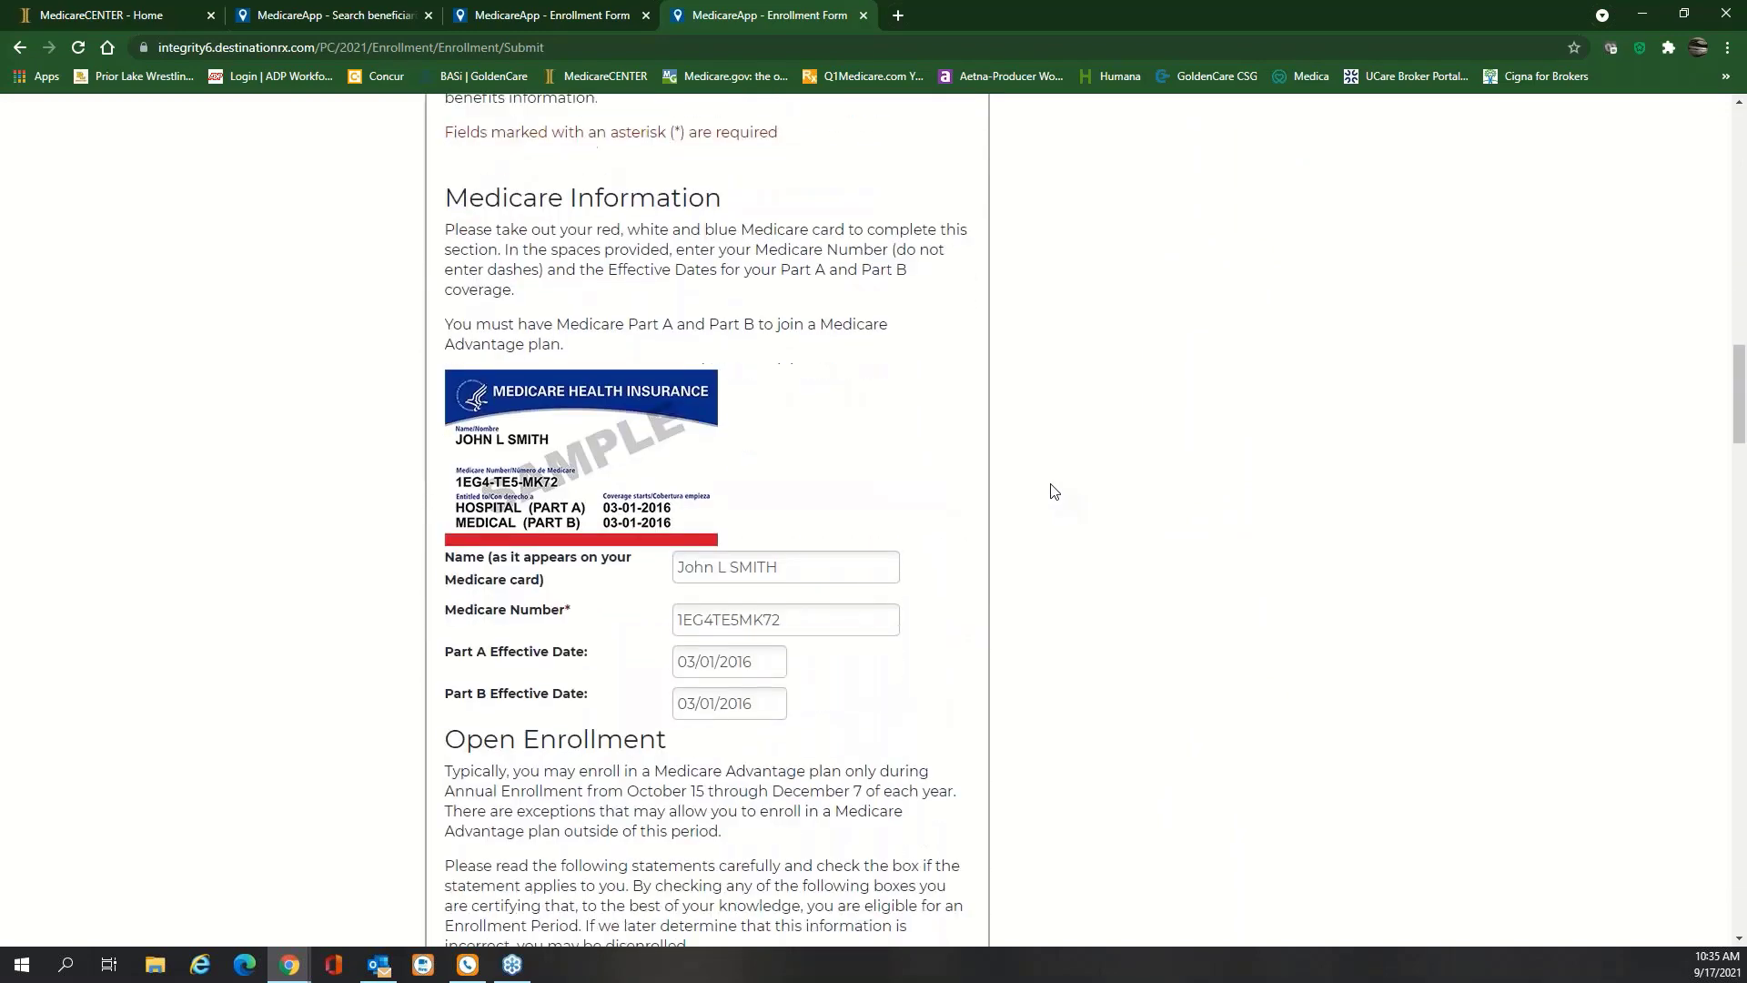
scroll(946, 478, down, 13)
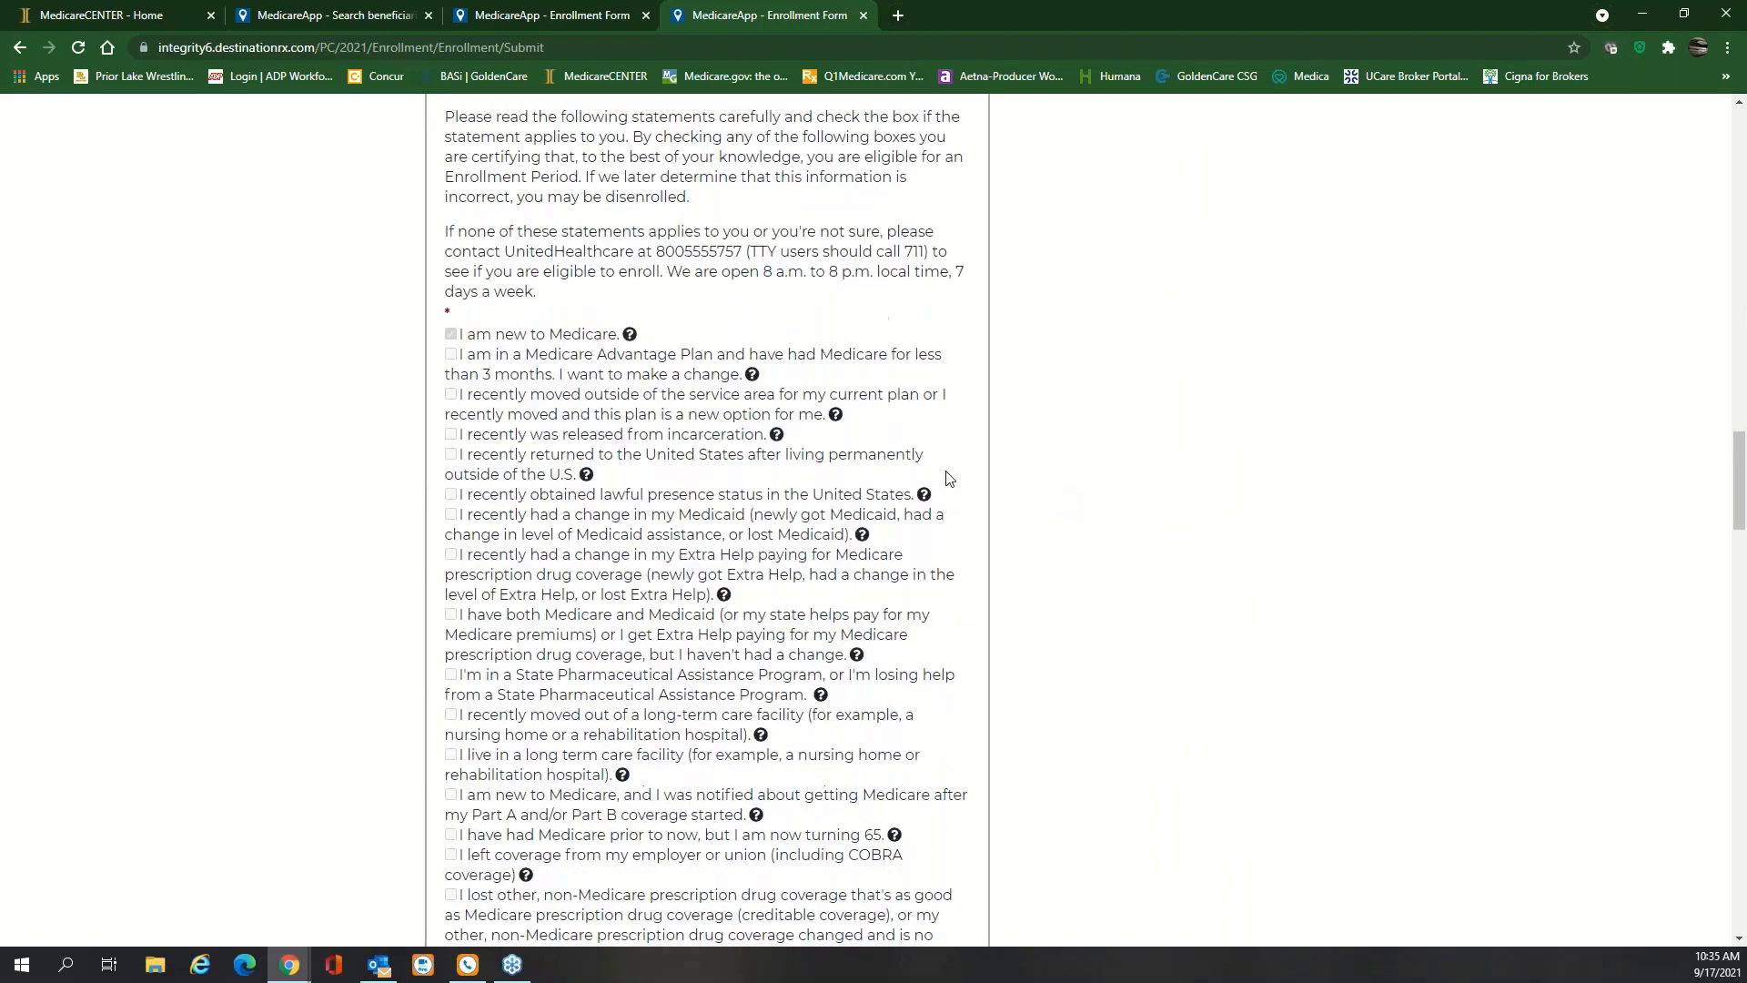
scroll(886, 507, up, 15)
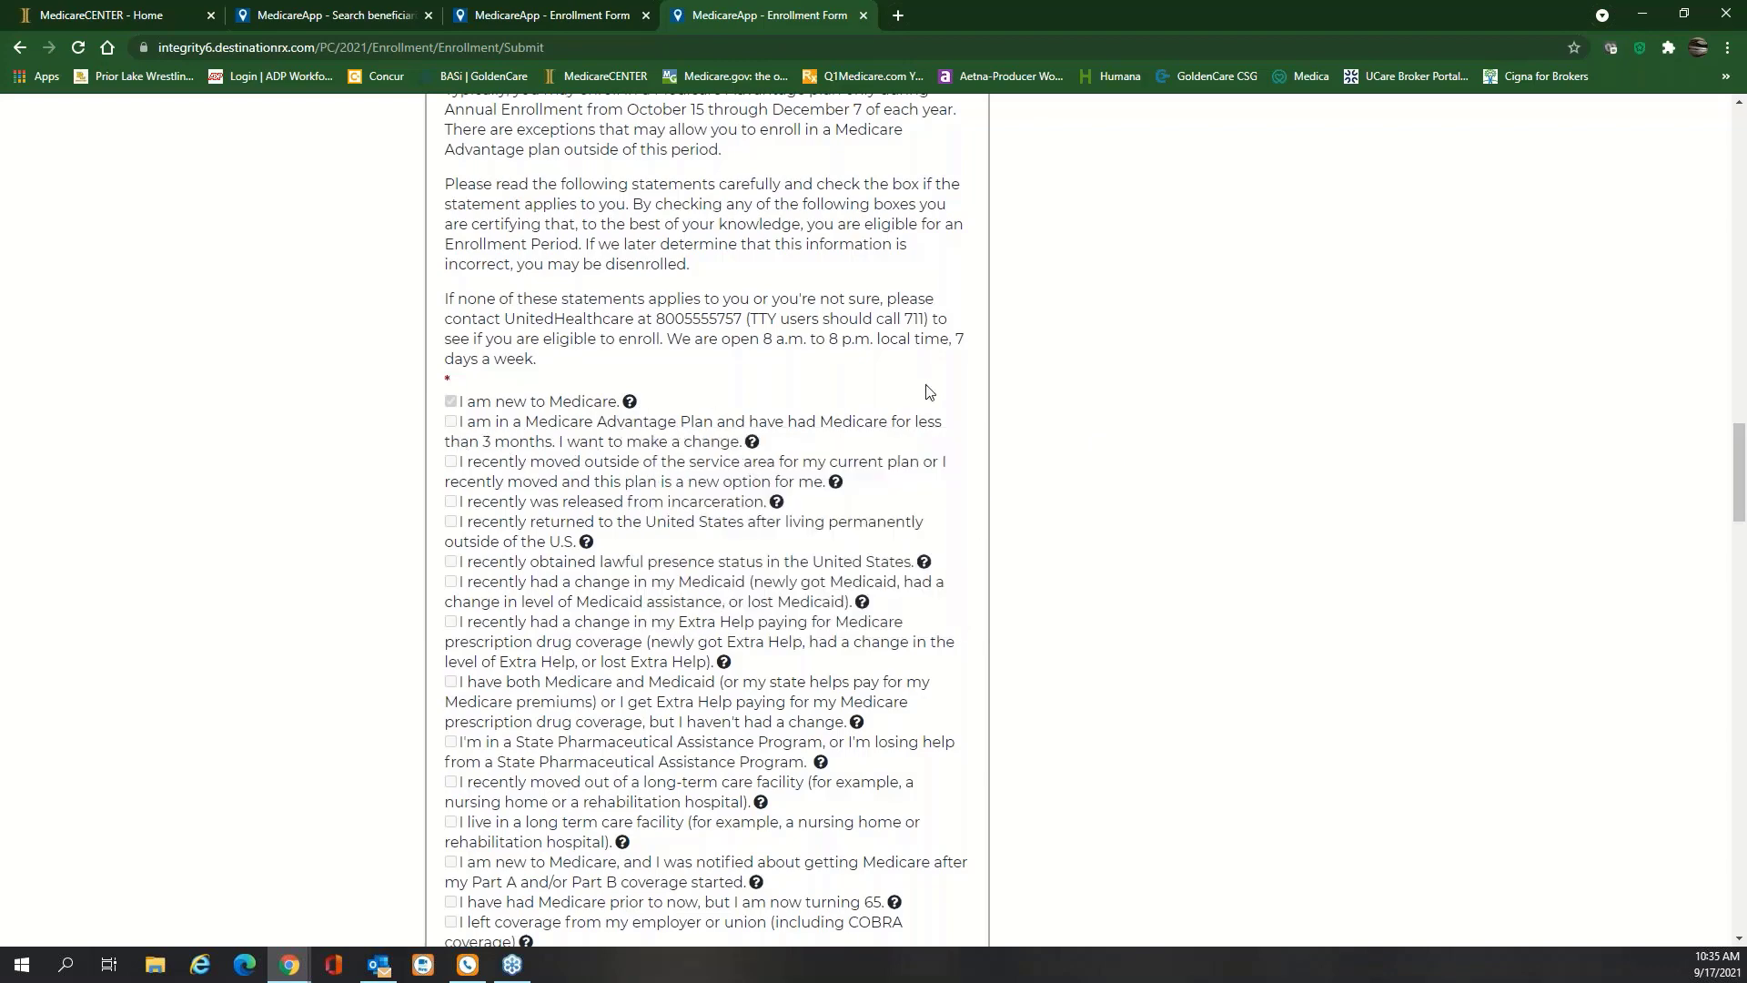
scroll(923, 393, down, 5)
scroll(921, 394, down, 8)
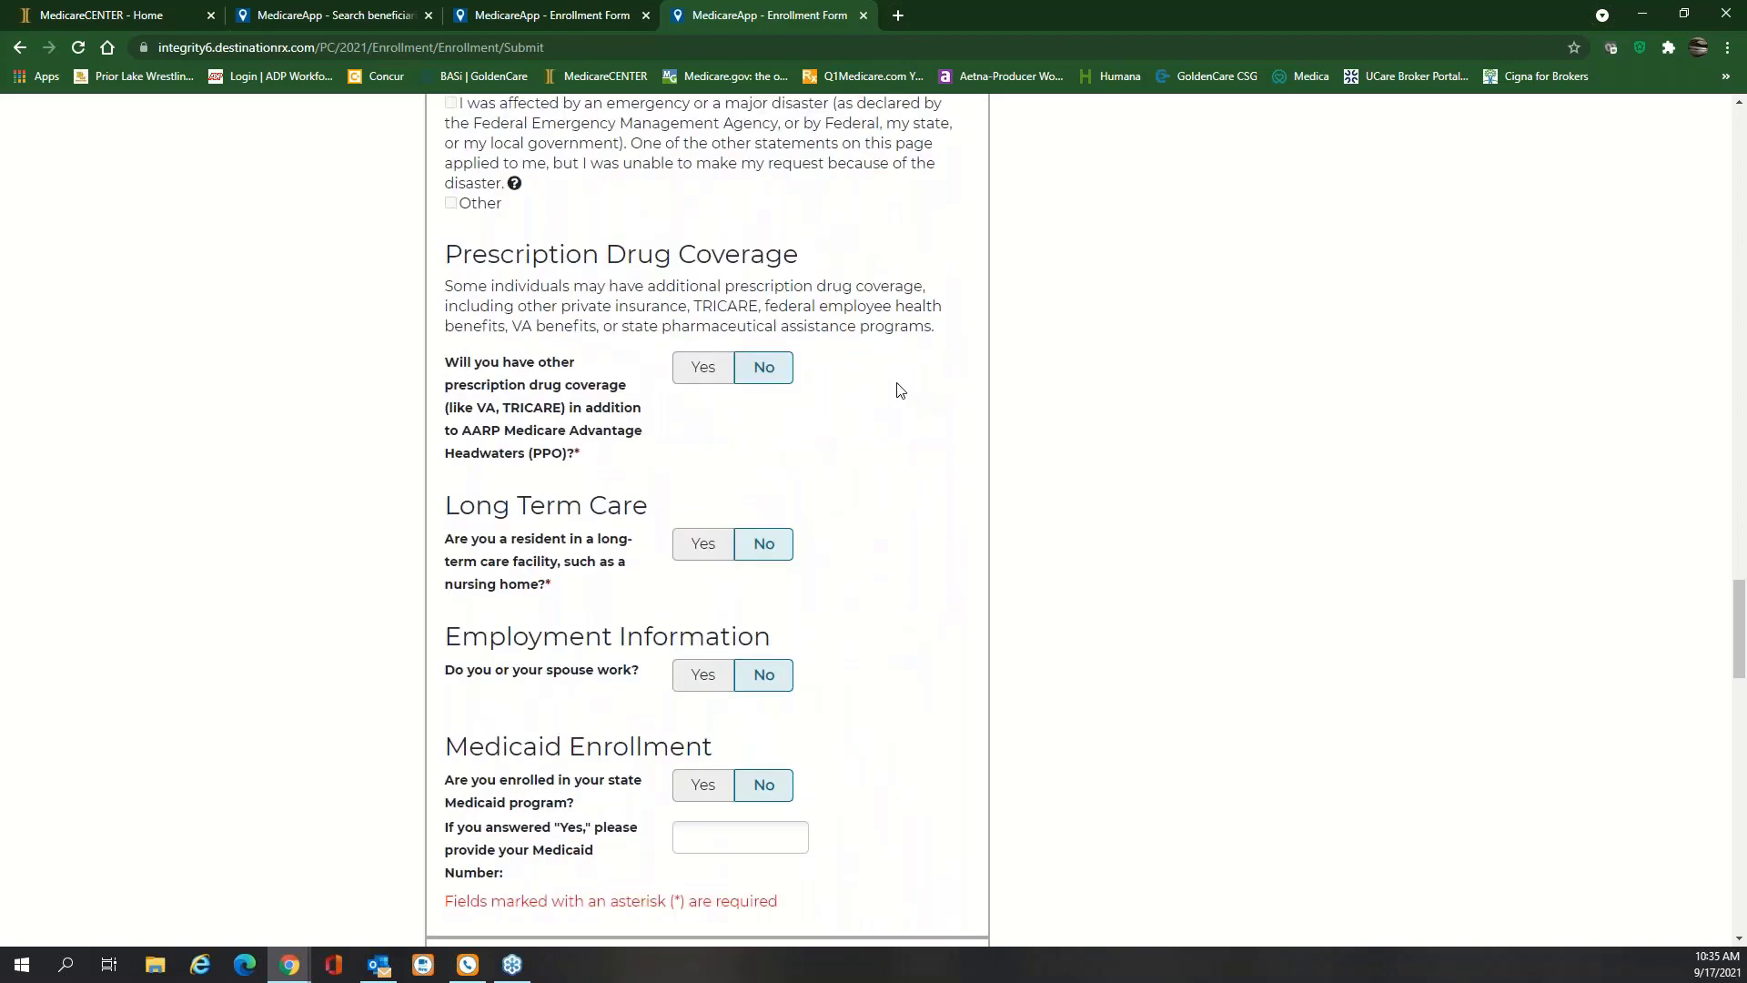
scroll(901, 395, up, 20)
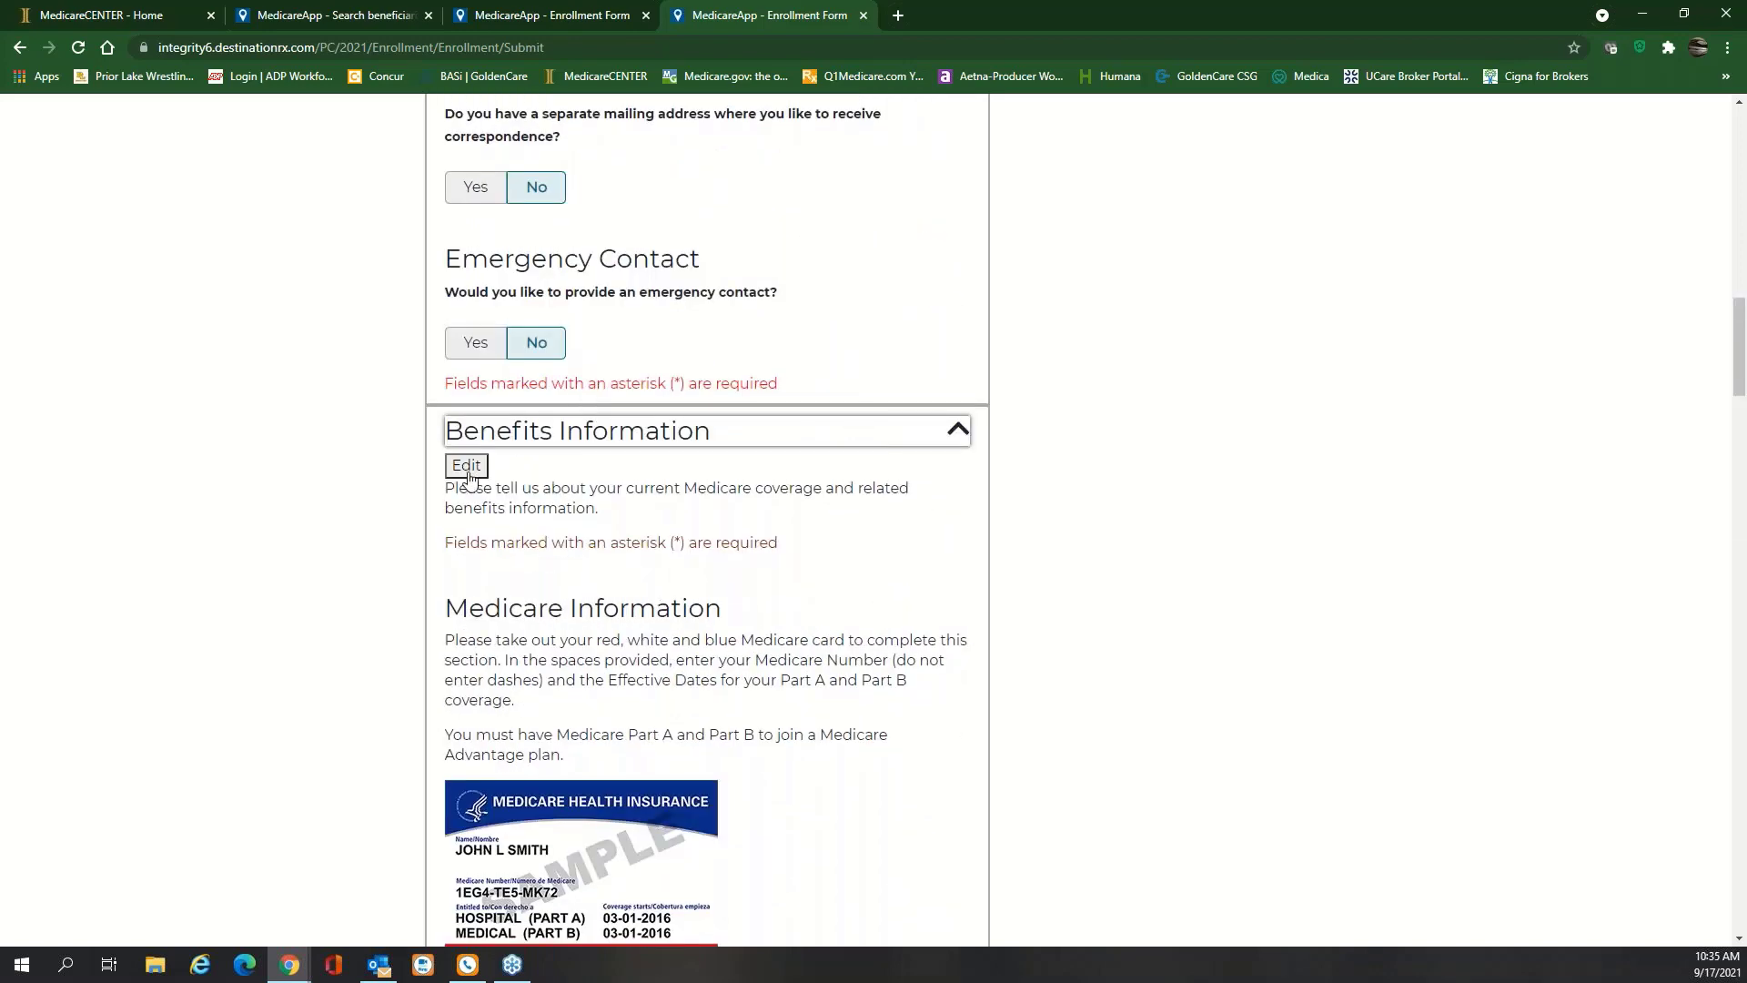
scroll(831, 510, down, 5)
scroll(831, 511, down, 17)
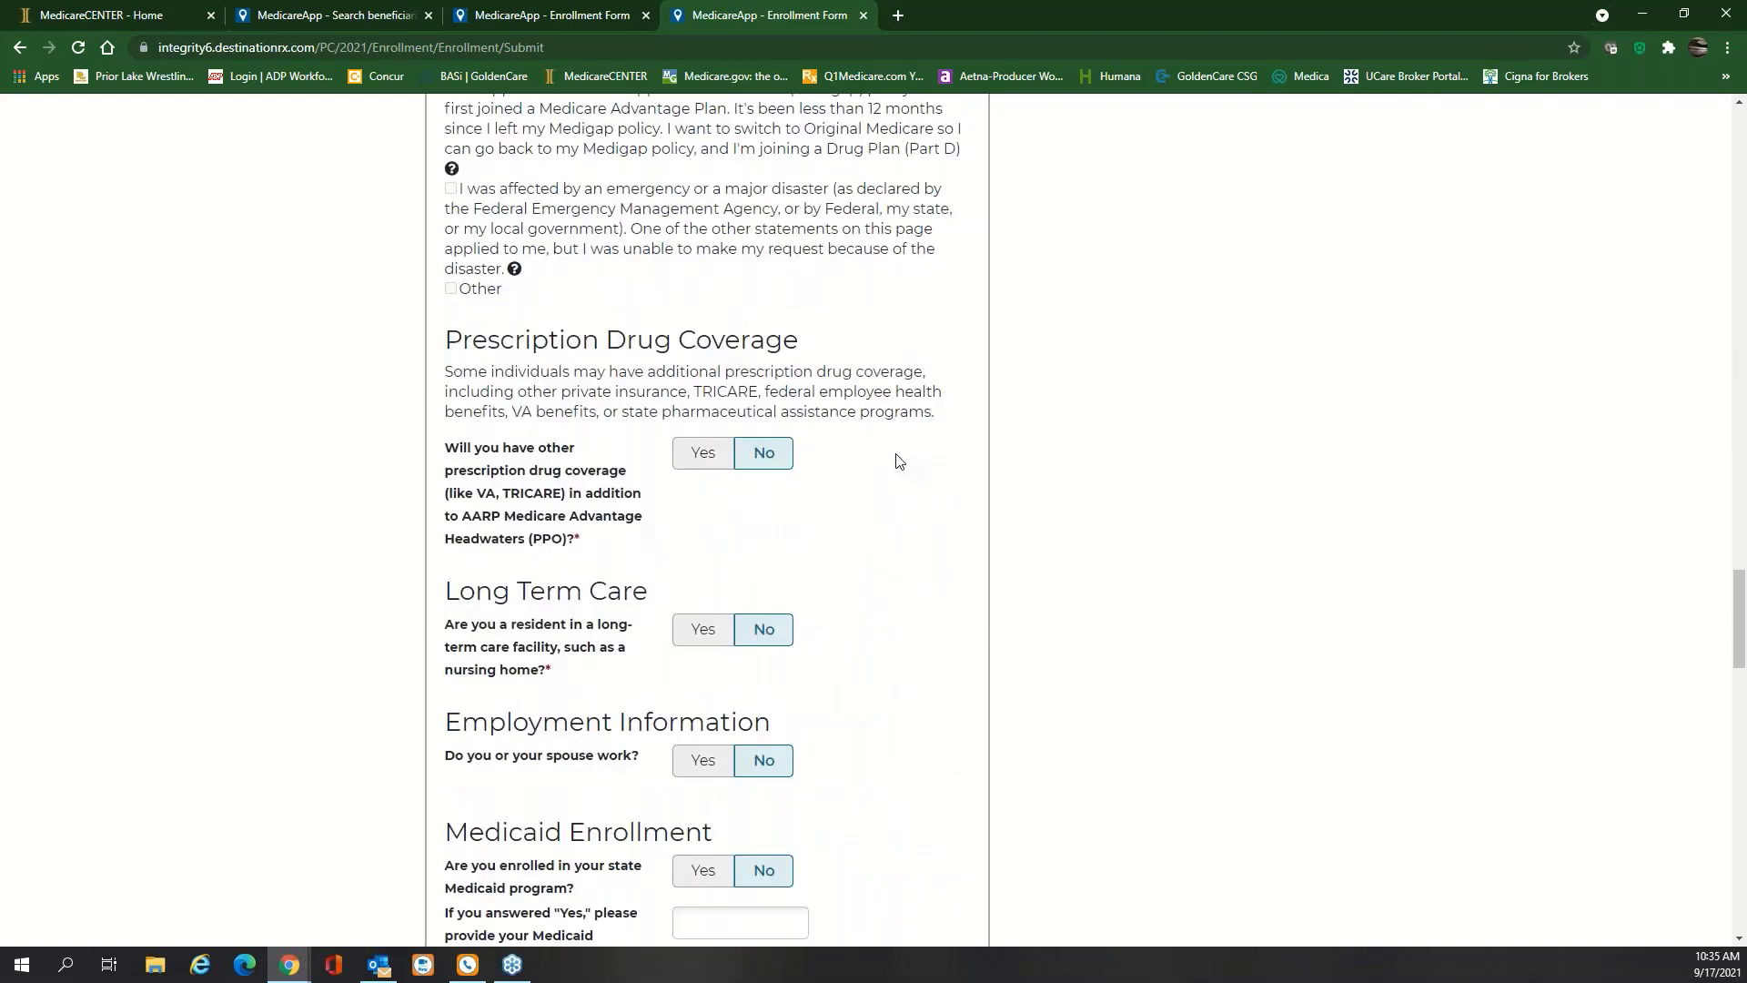
scroll(893, 459, down, 6)
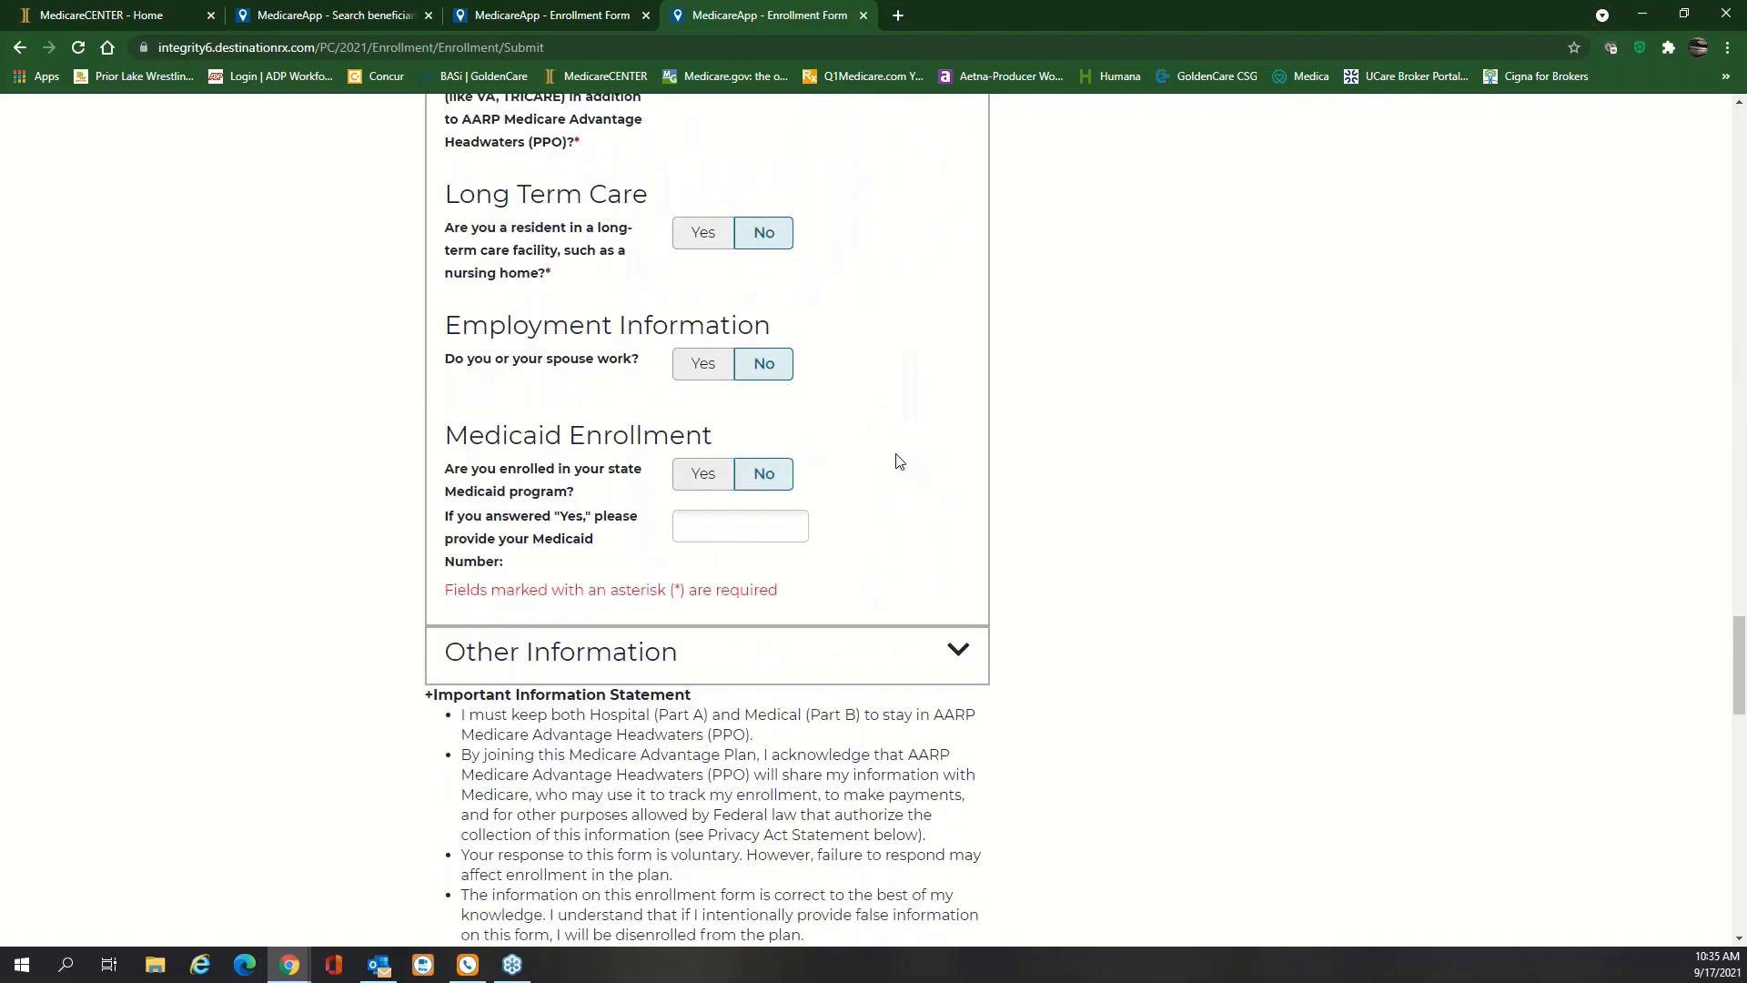
scroll(881, 443, down, 9)
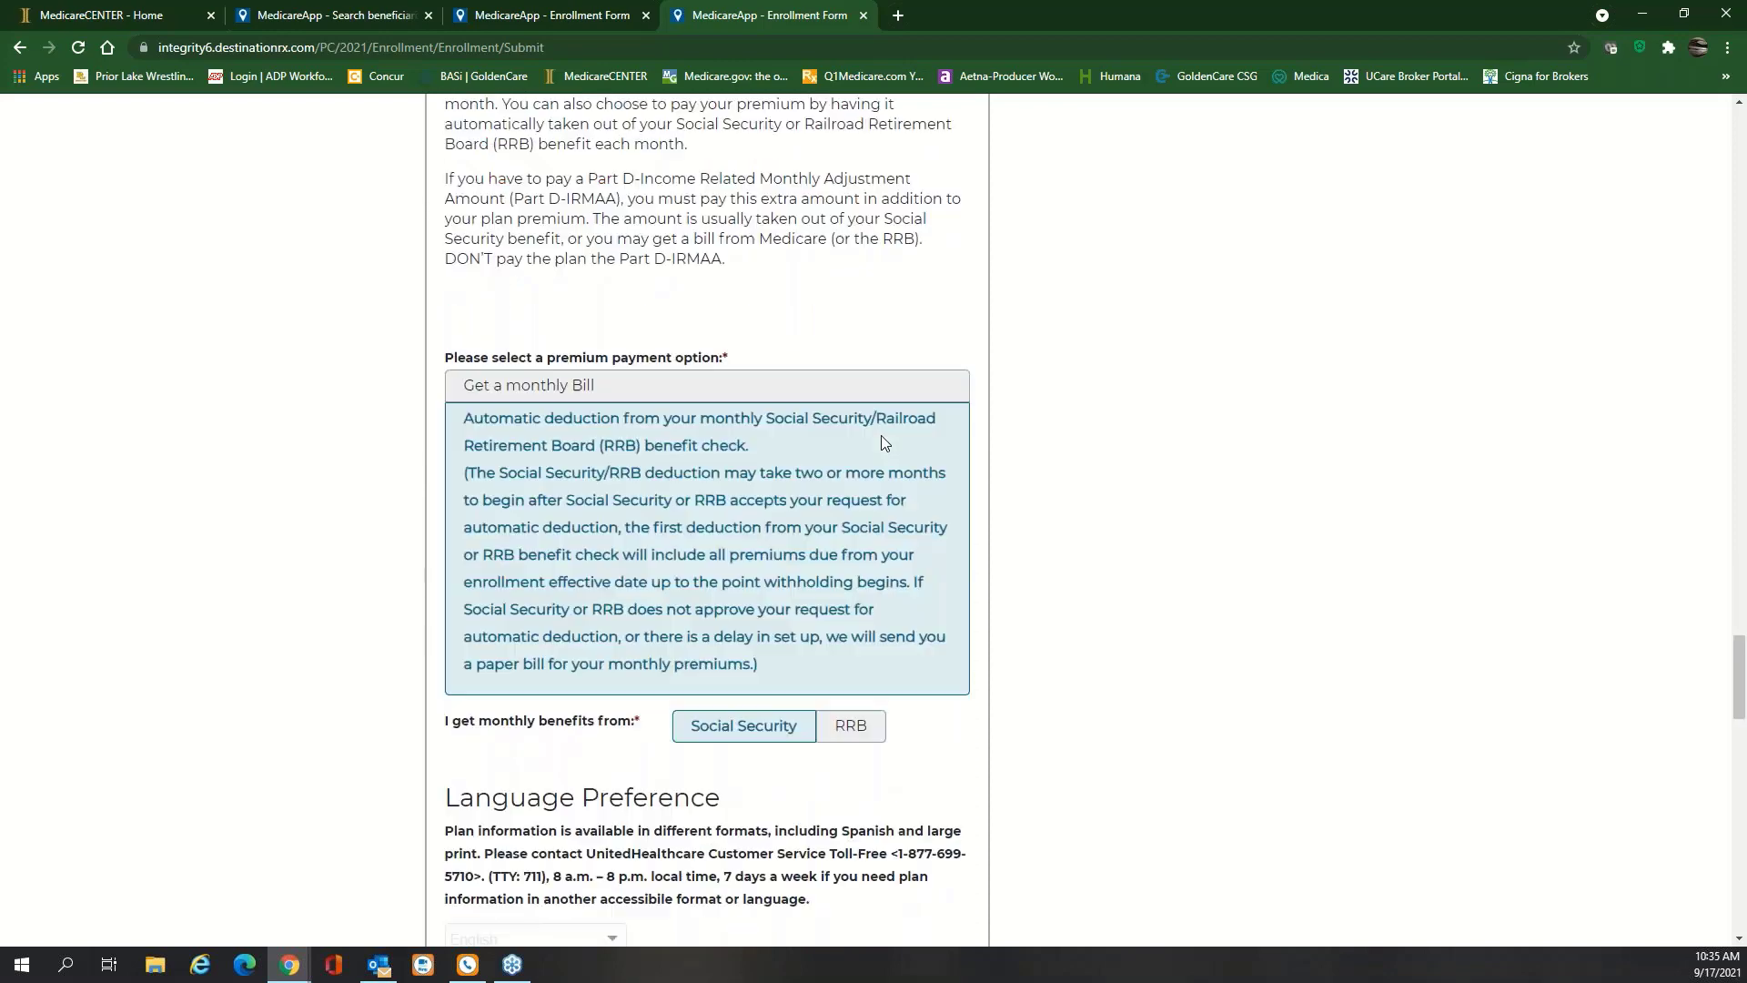
scroll(881, 443, down, 6)
scroll(706, 518, down, 9)
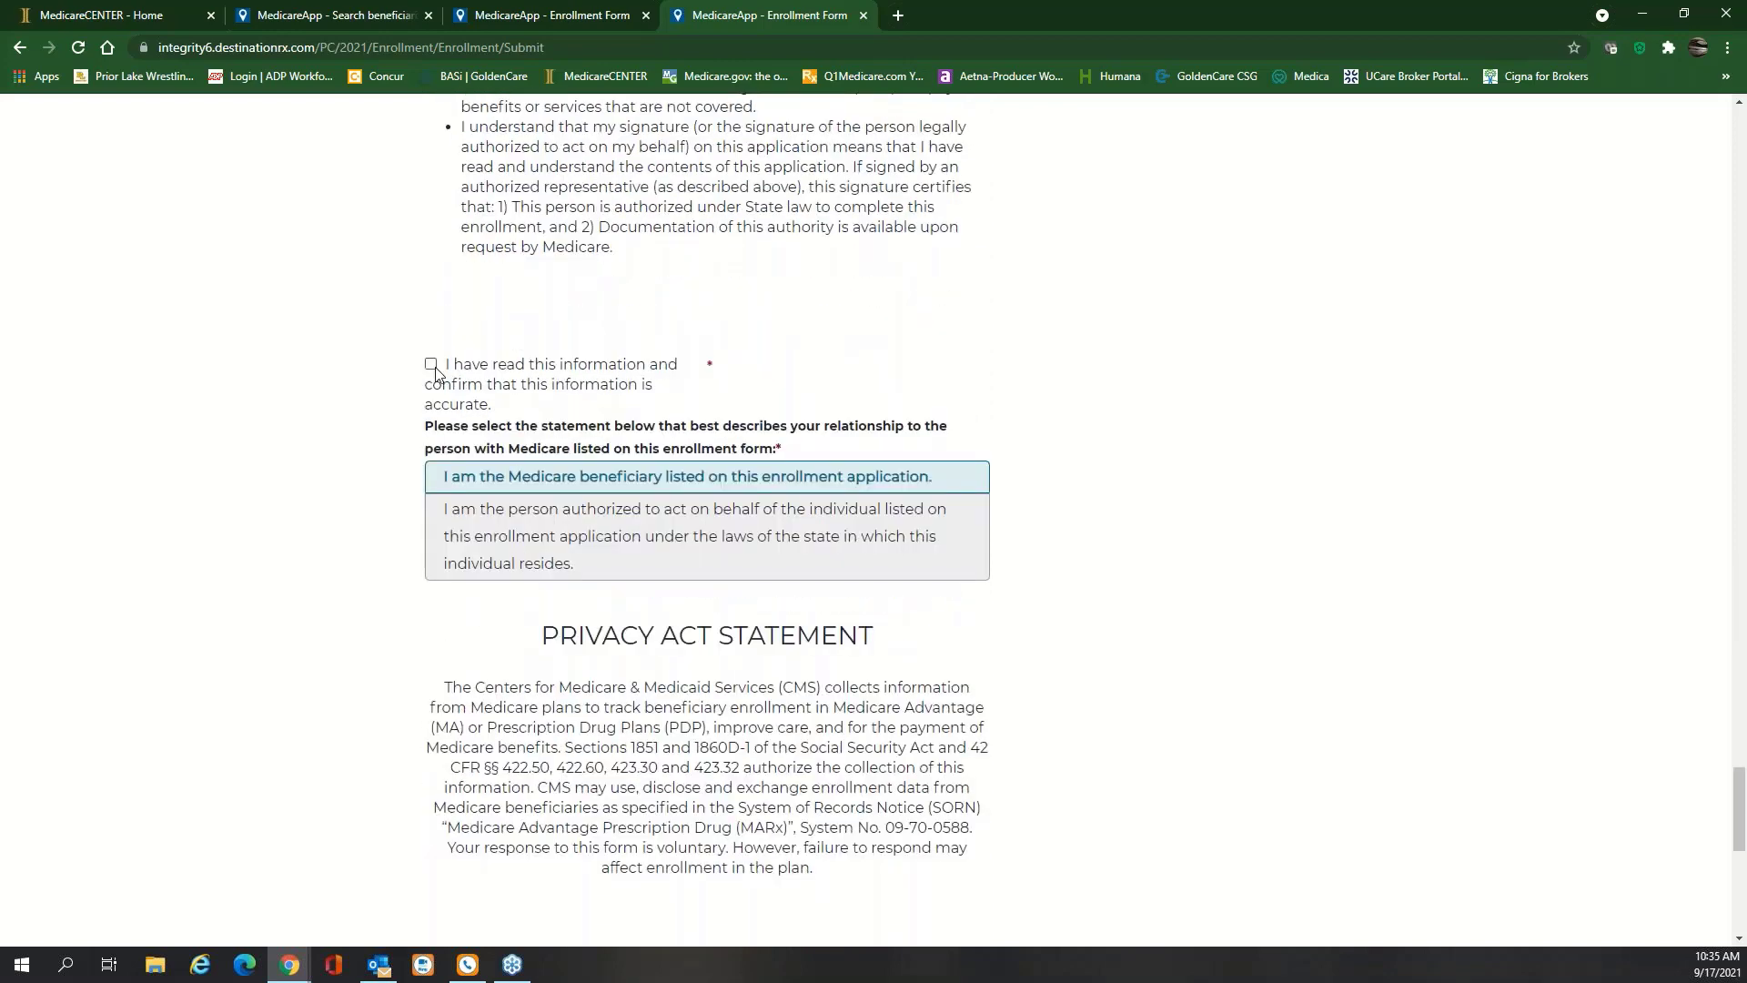
Check the accuracy confirmation and submit the AARP Medicare Advantage Headwaters (PPO) application
click(432, 364)
scroll(1047, 537, down, 5)
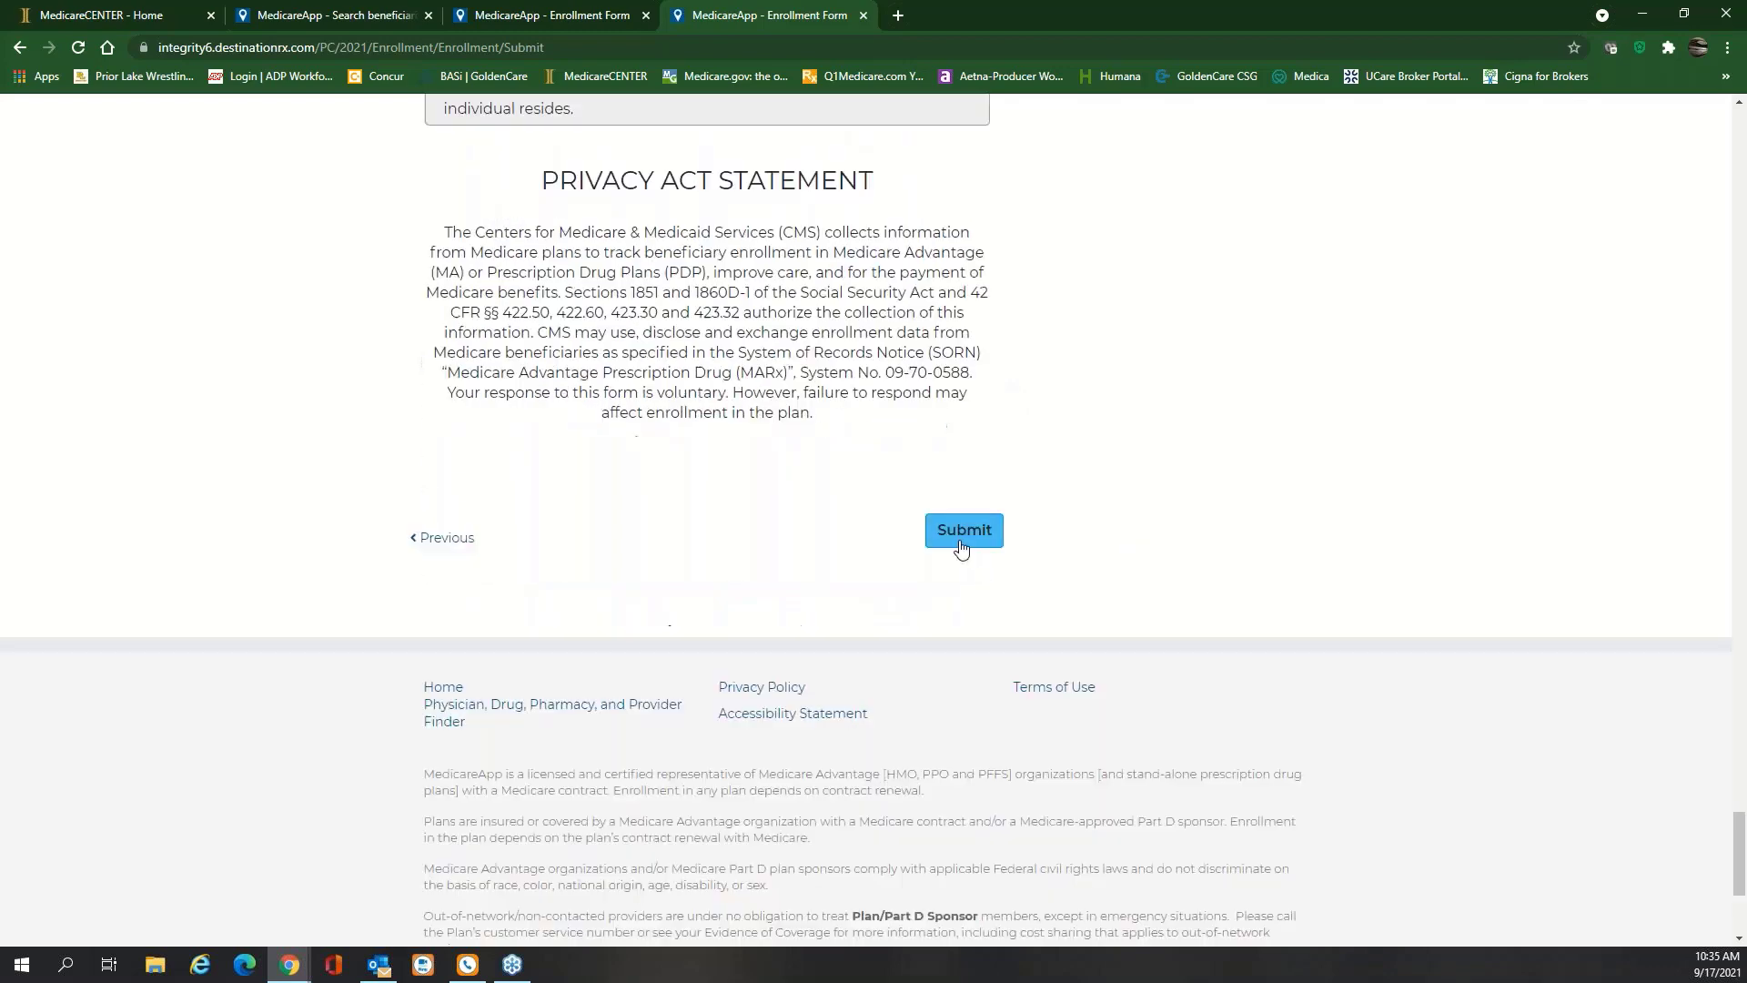
click(964, 535)
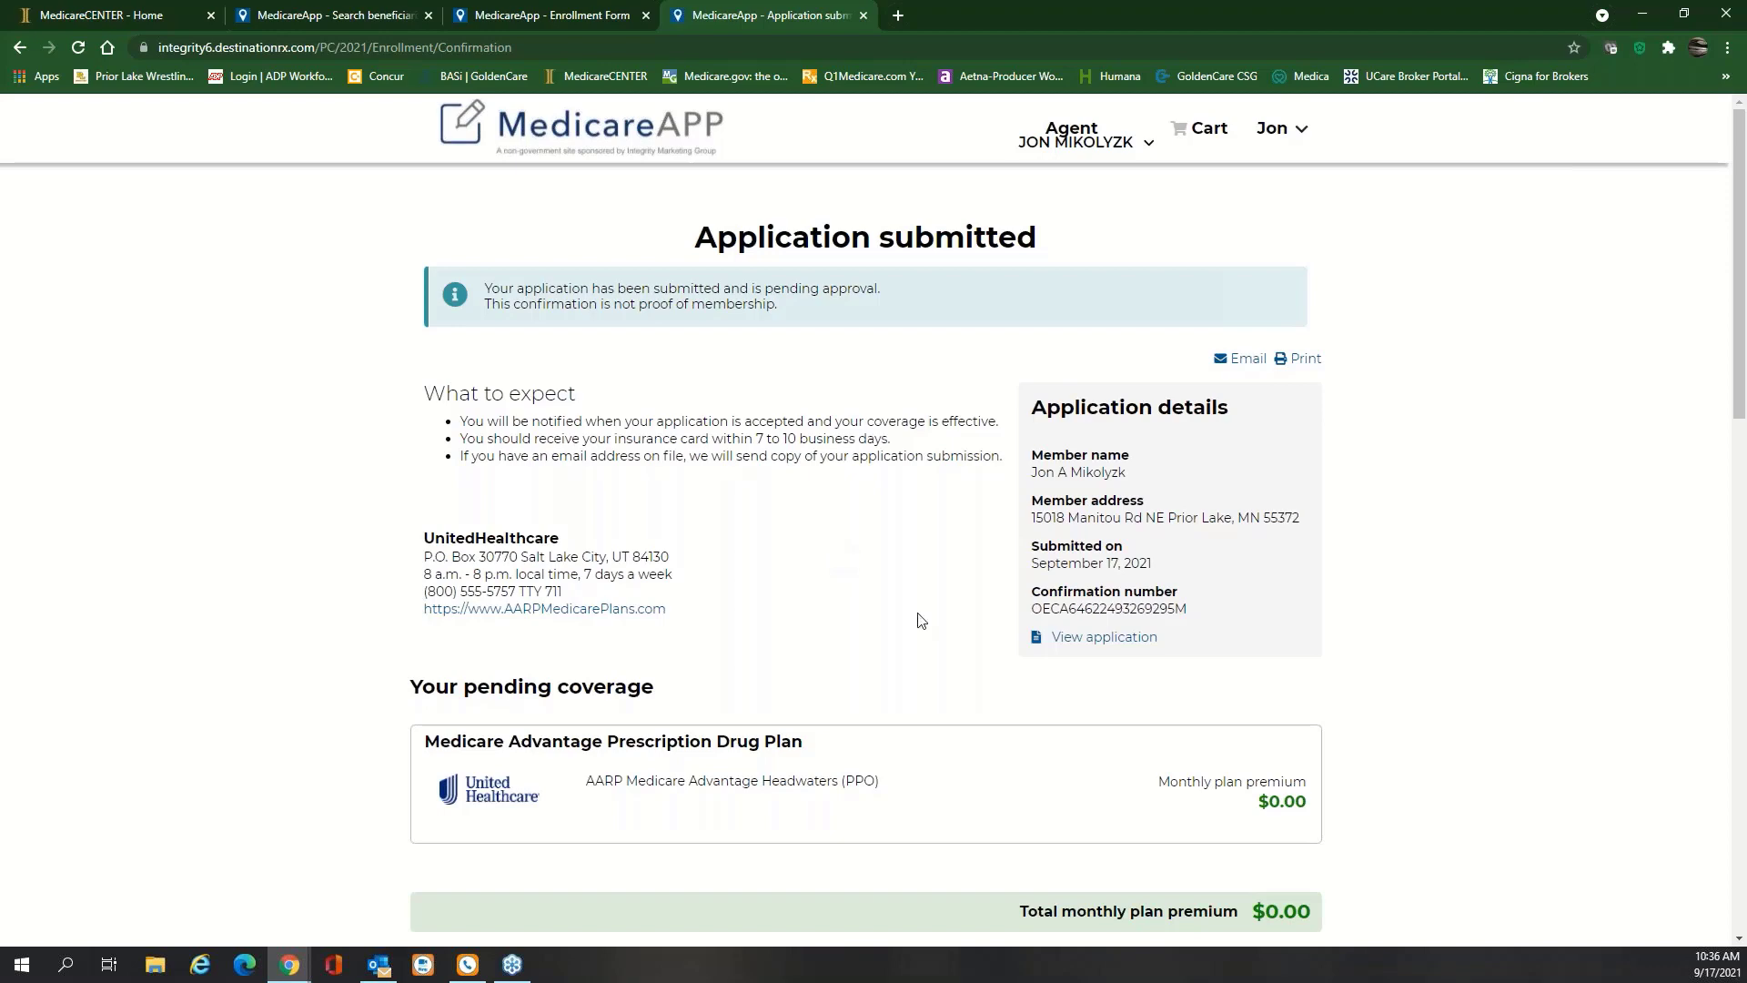
key(alt+Tab)
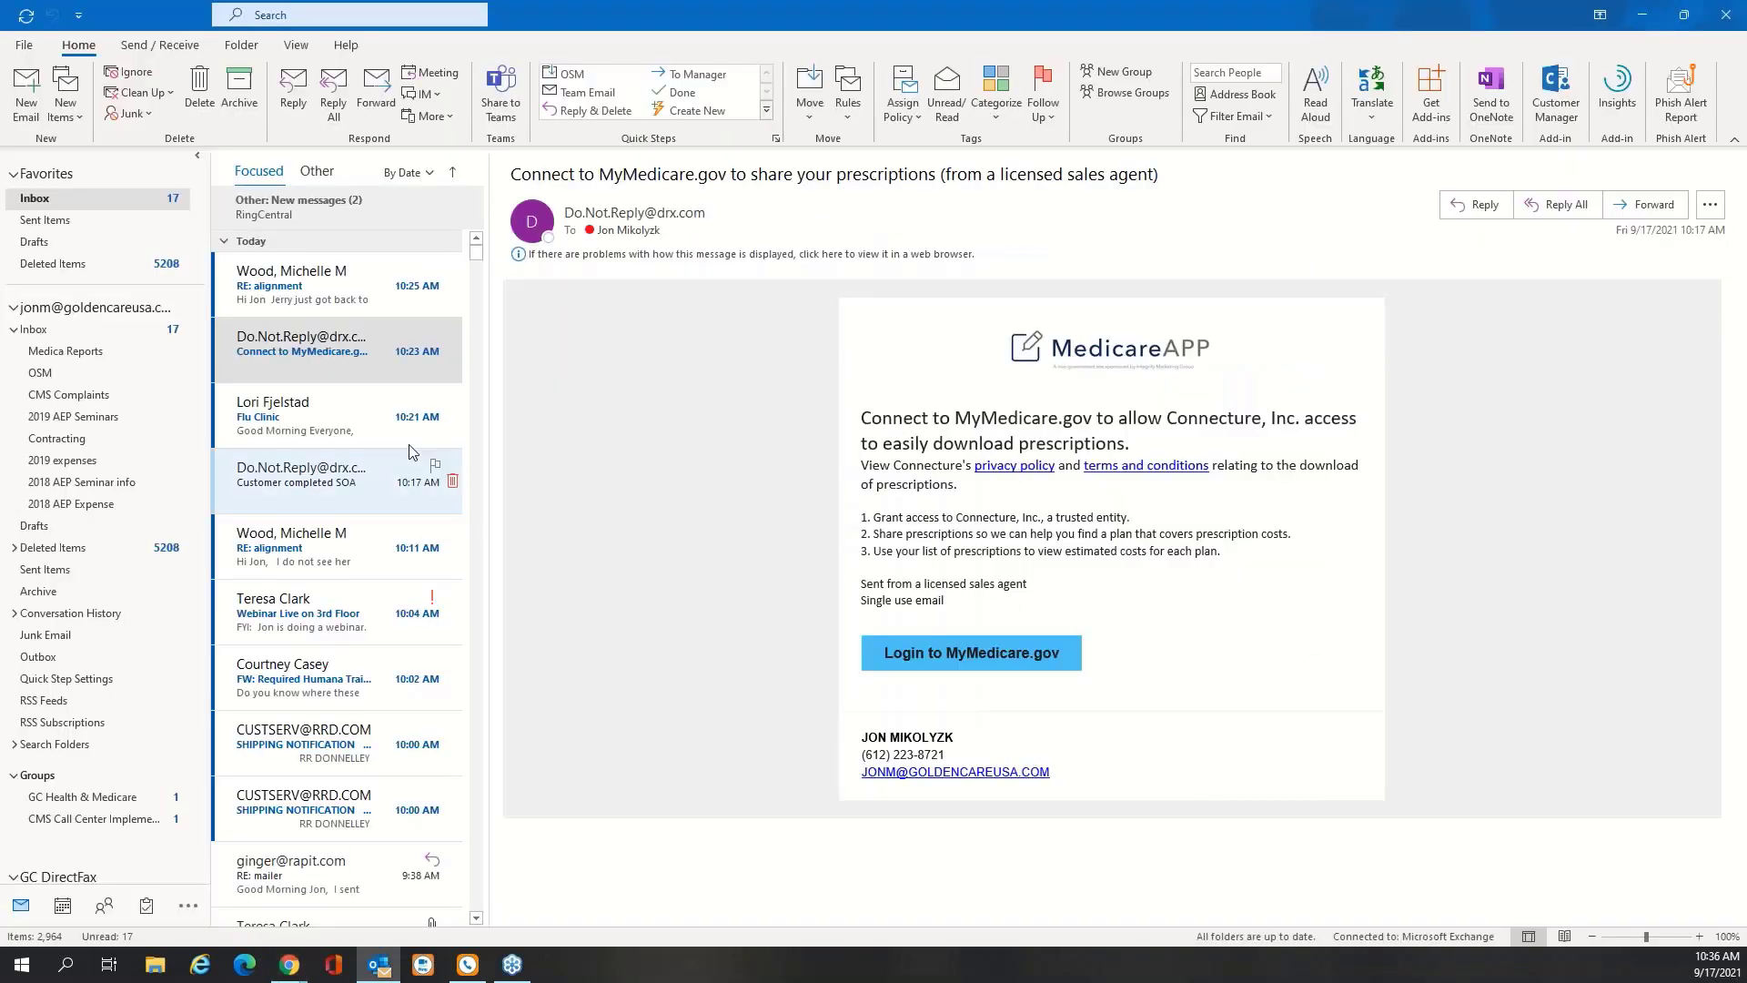
click(318, 173)
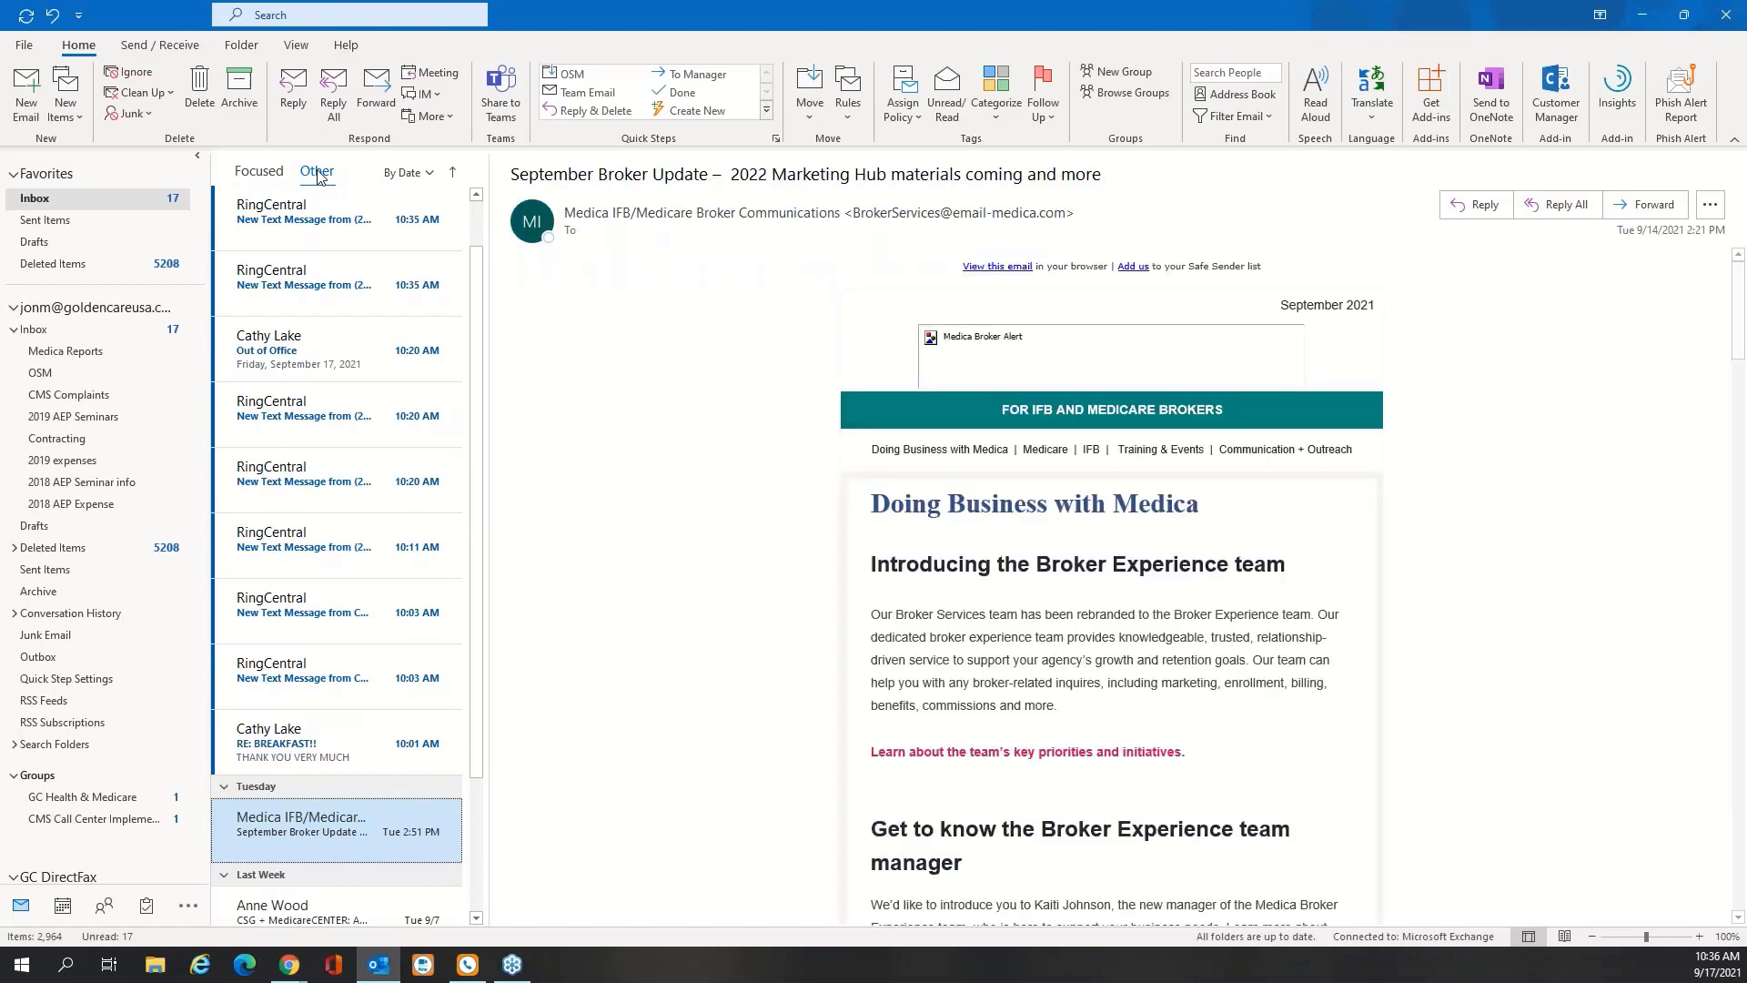
click(264, 172)
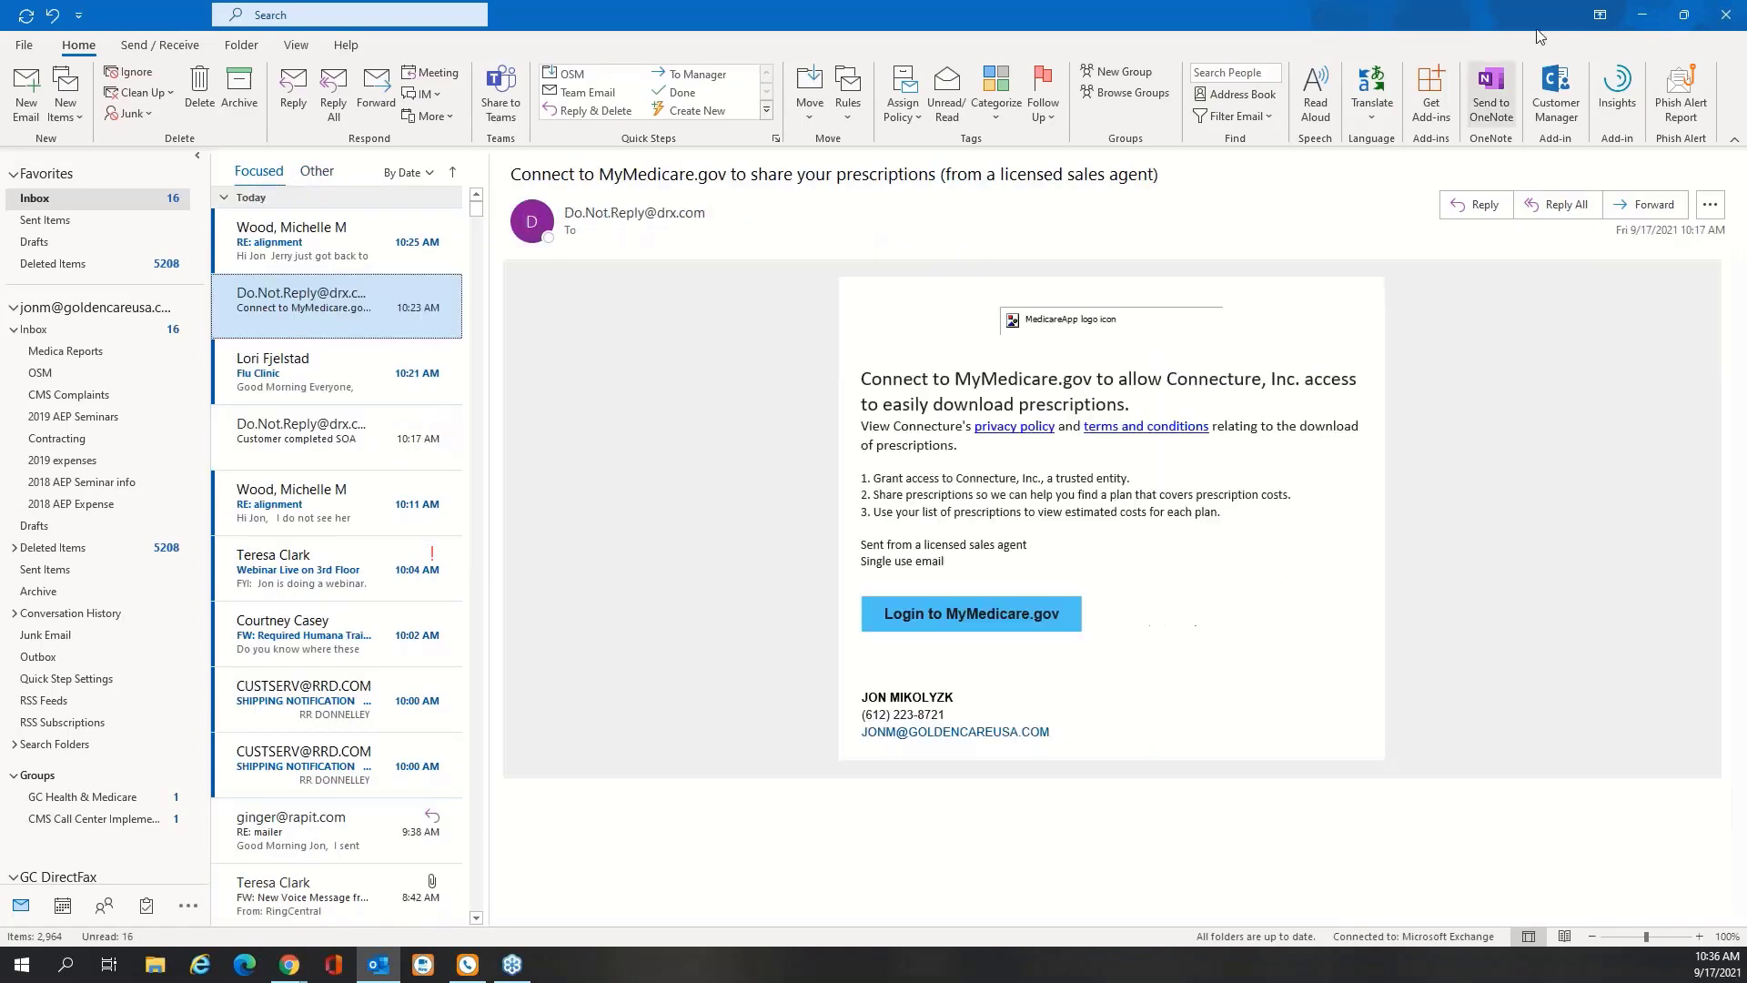
key(alt+Tab)
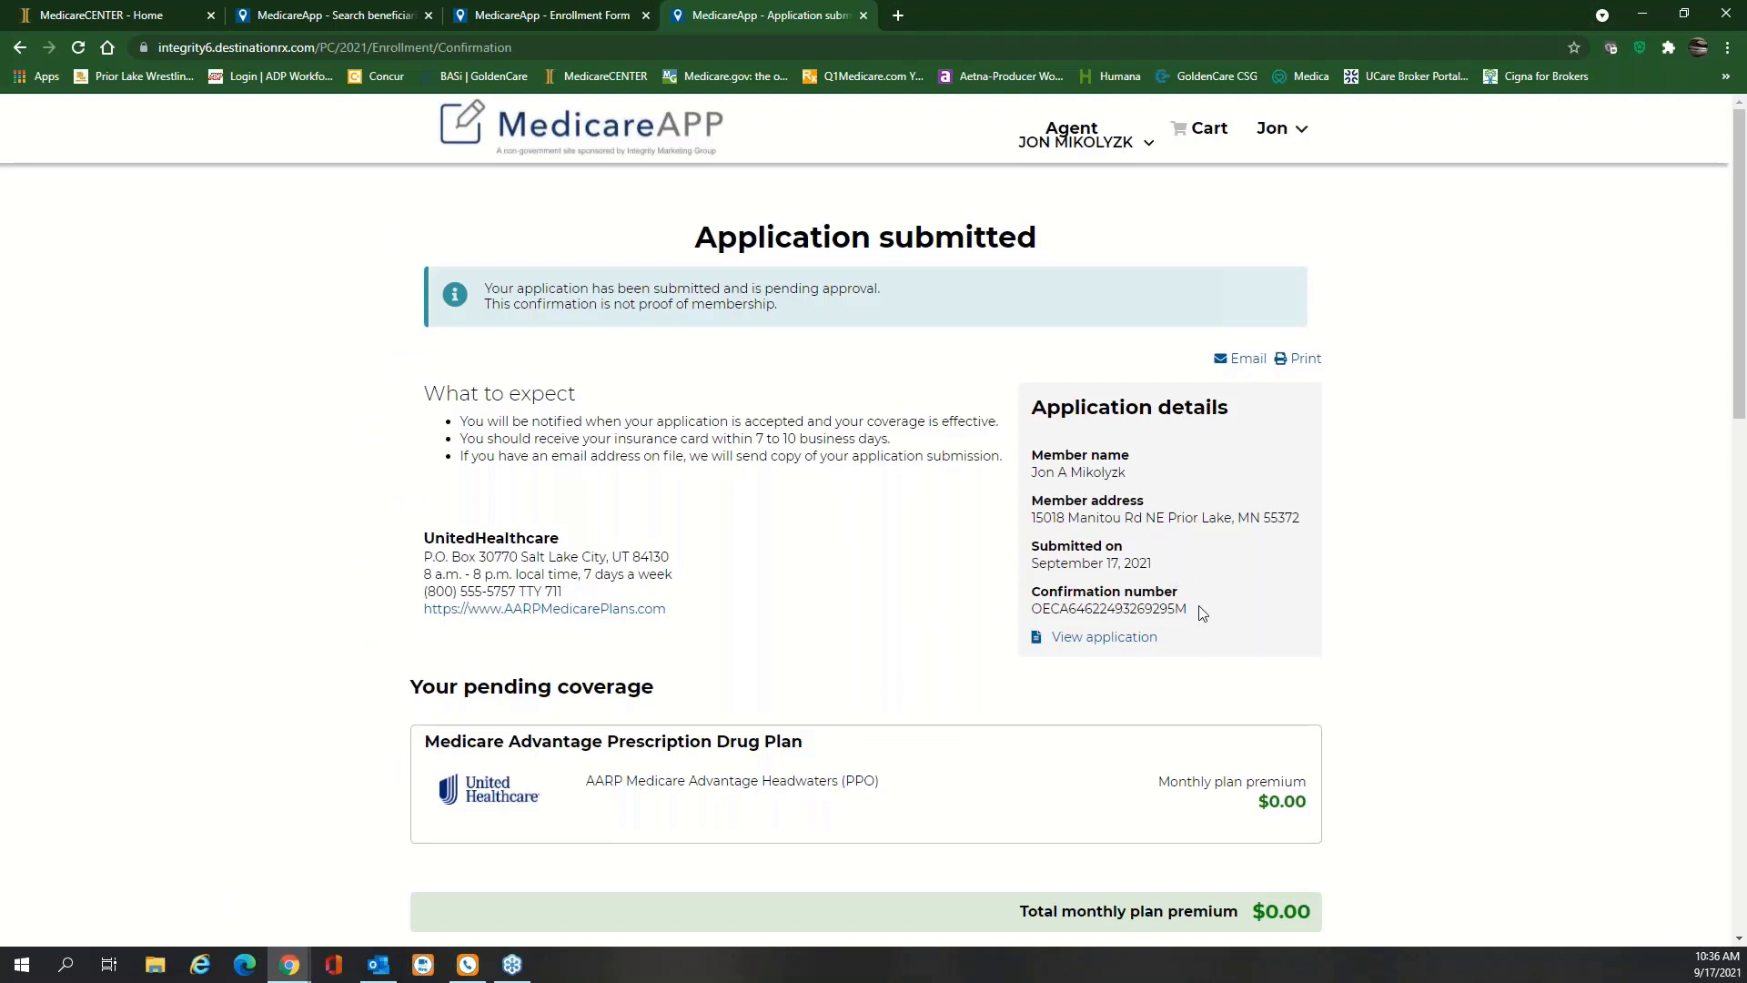
Download the submitted application via View application and open the EnrollmentApplication PDF
click(1104, 638)
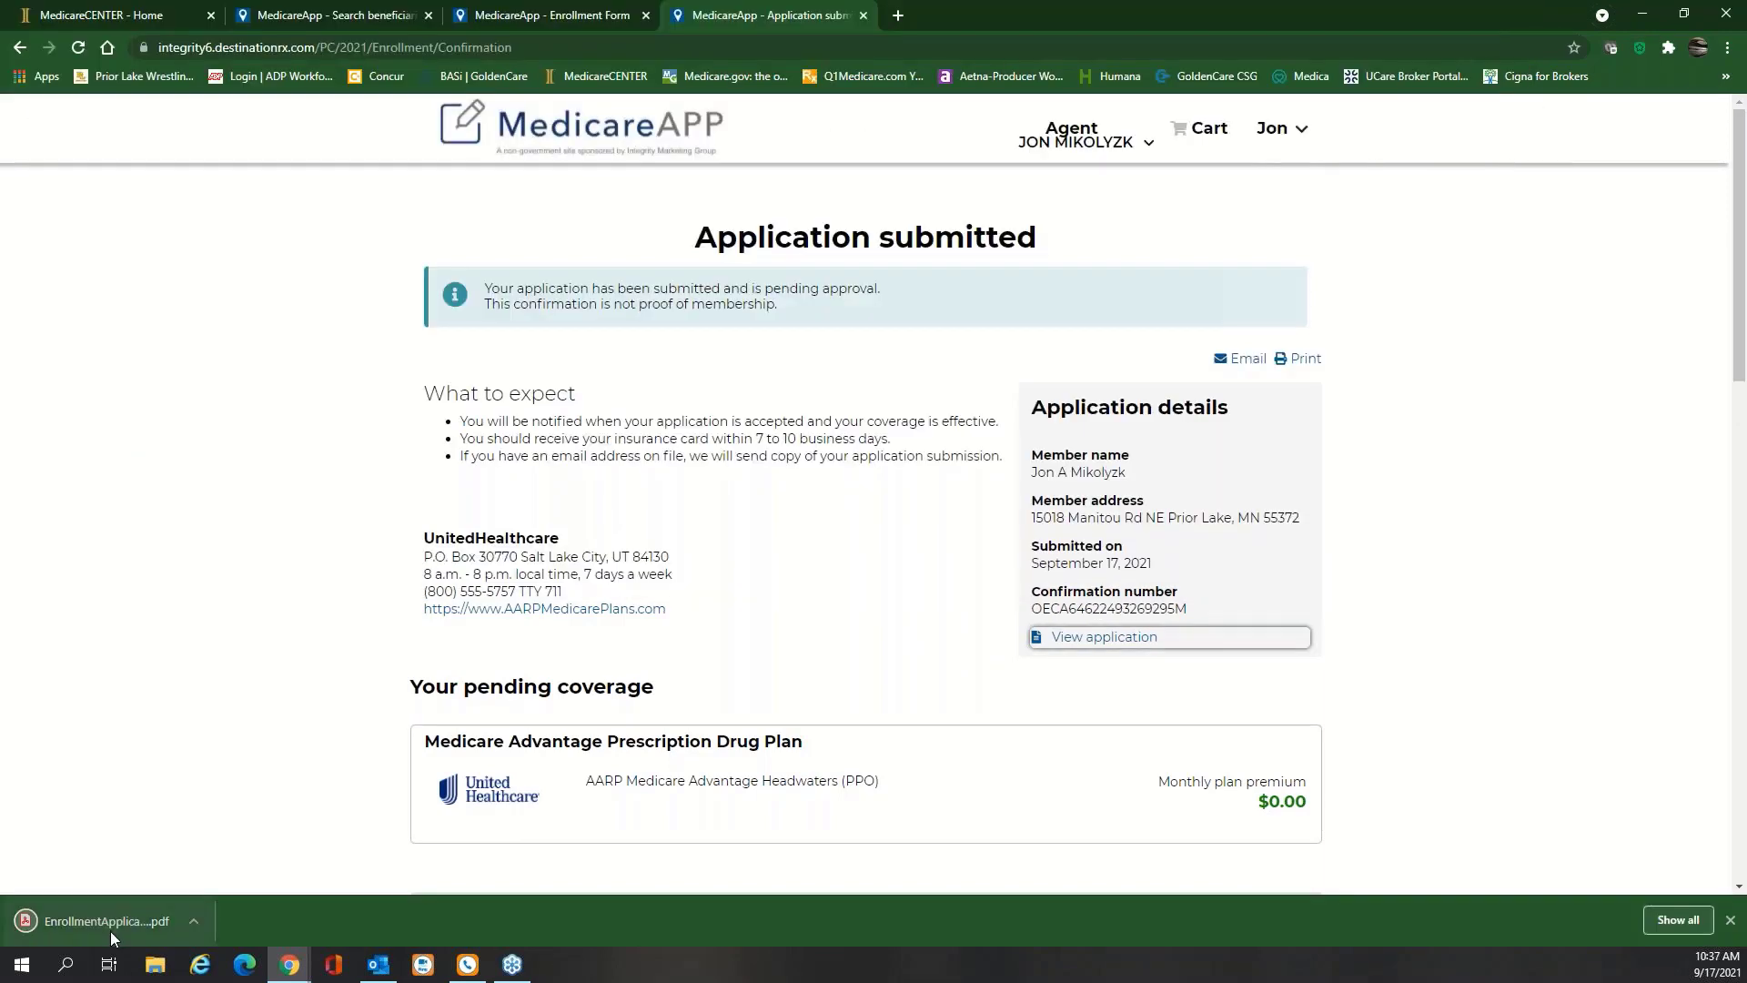
click(111, 931)
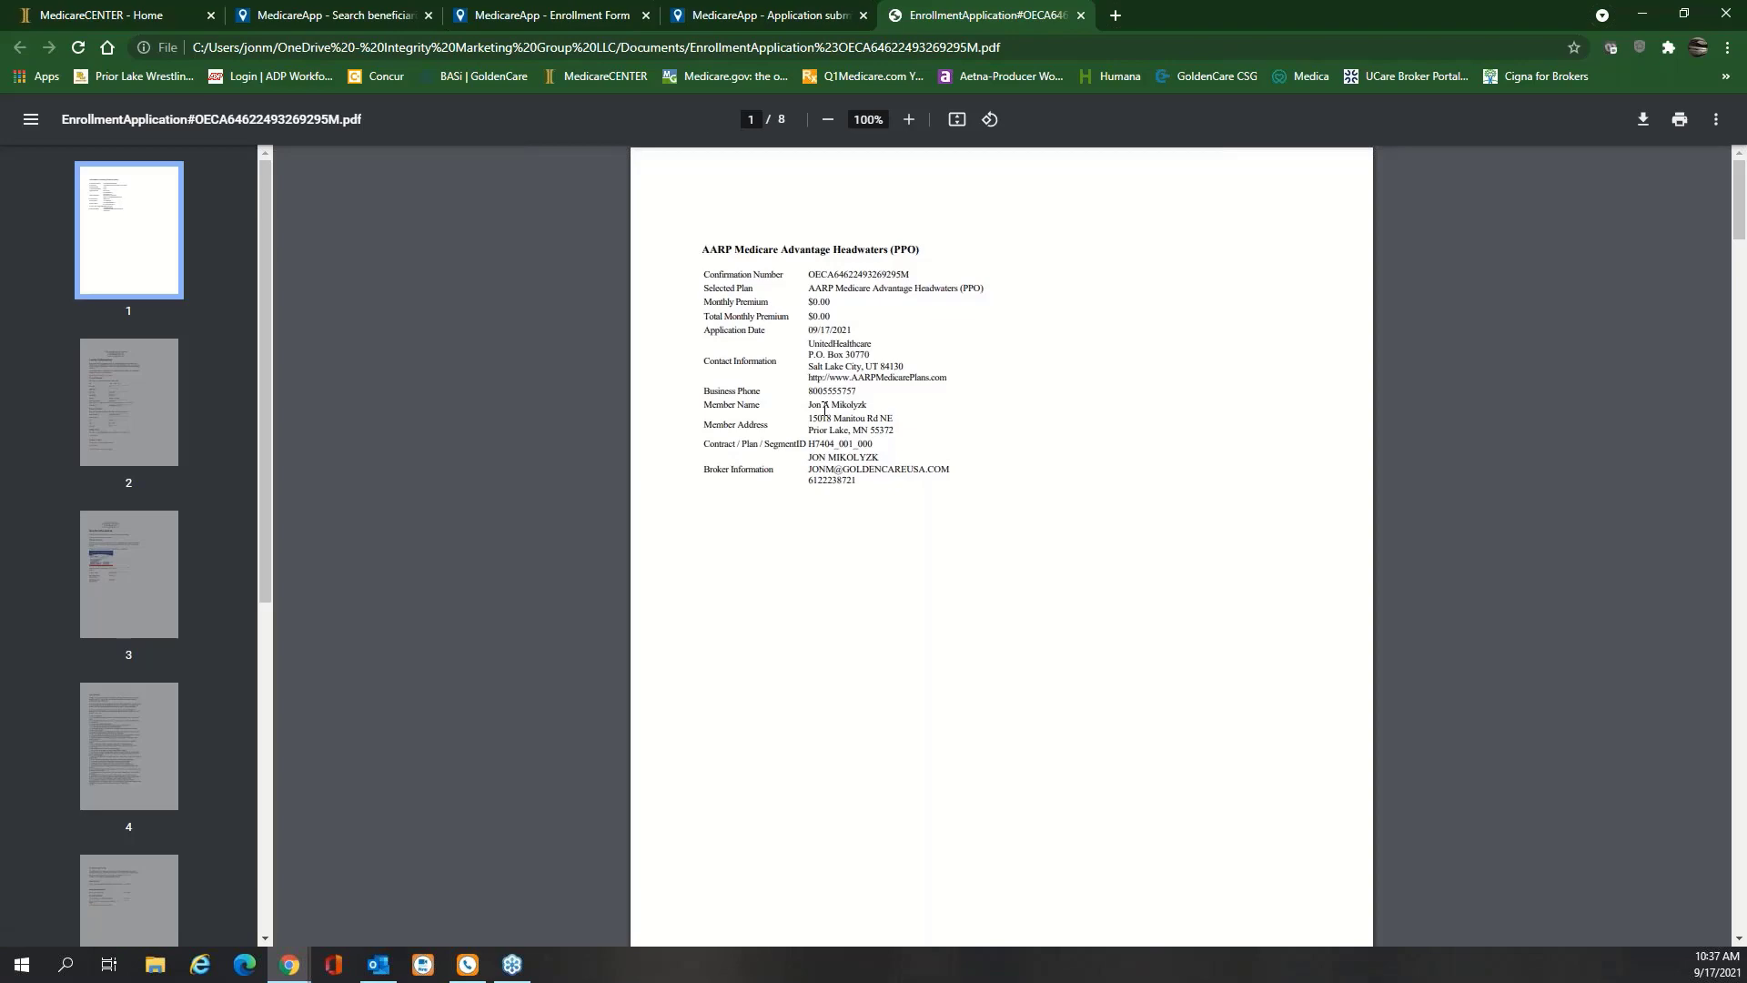
Scroll through all 8 pages of the application PDF, then close its tab
scroll(824, 409, down, 10)
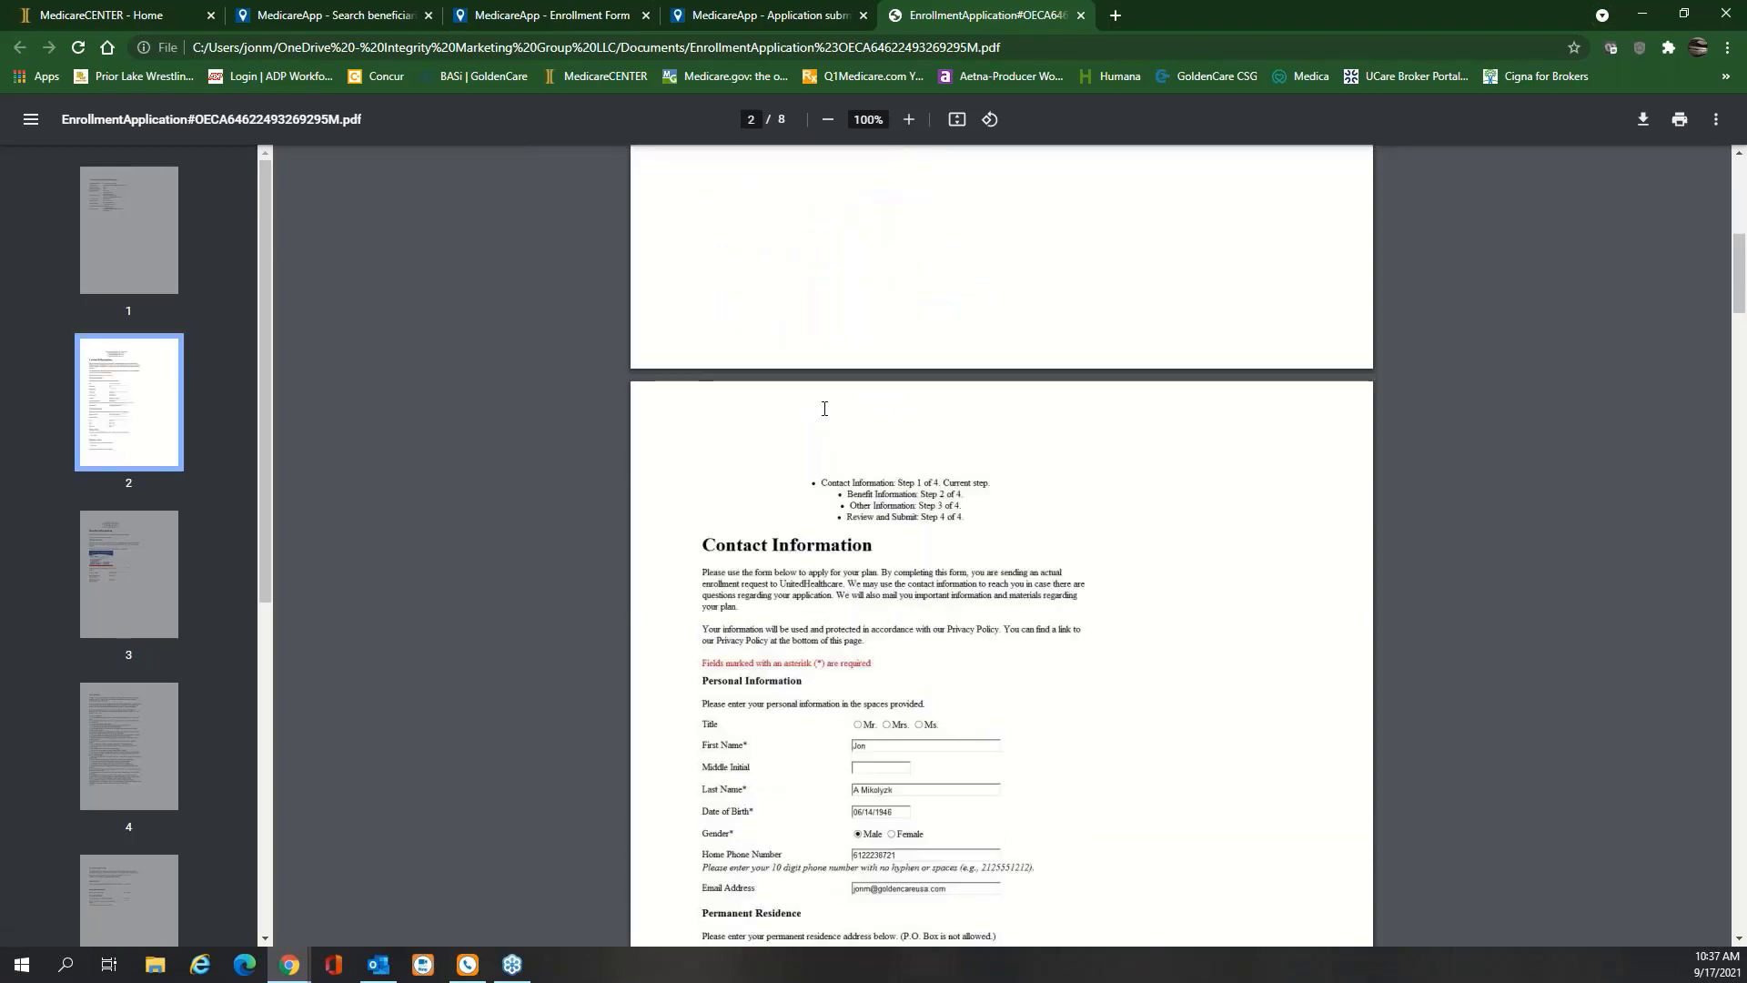
scroll(824, 408, down, 12)
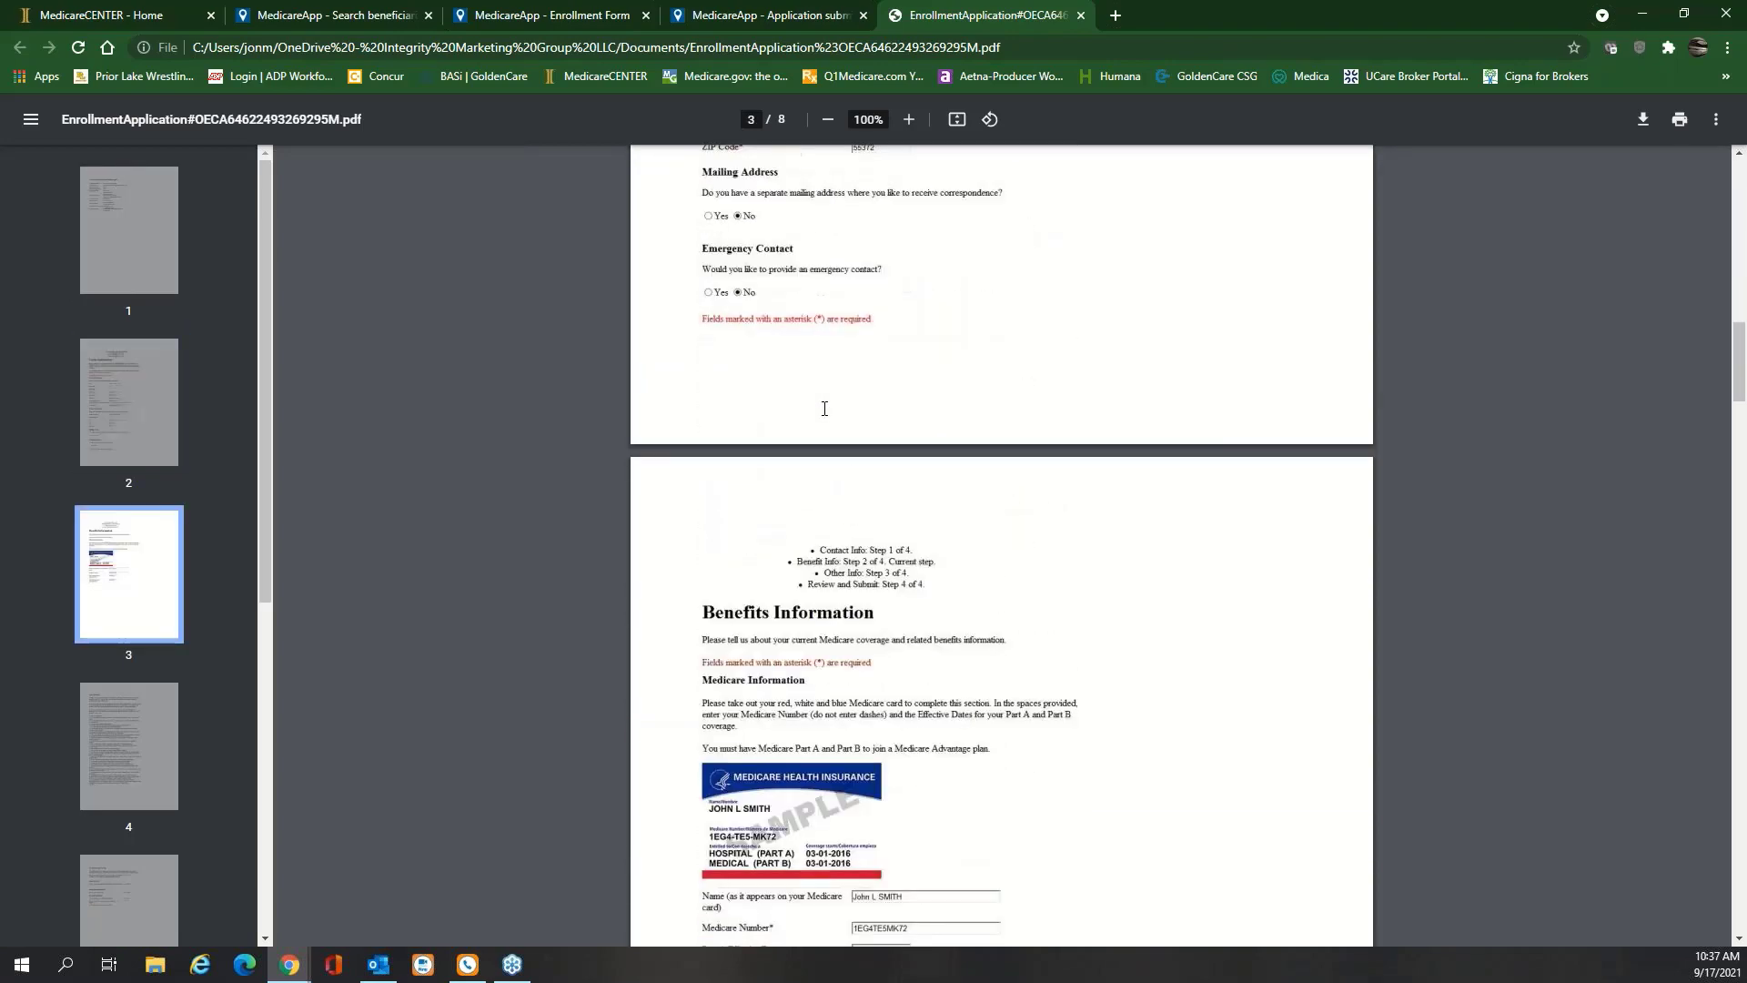
scroll(825, 408, down, 12)
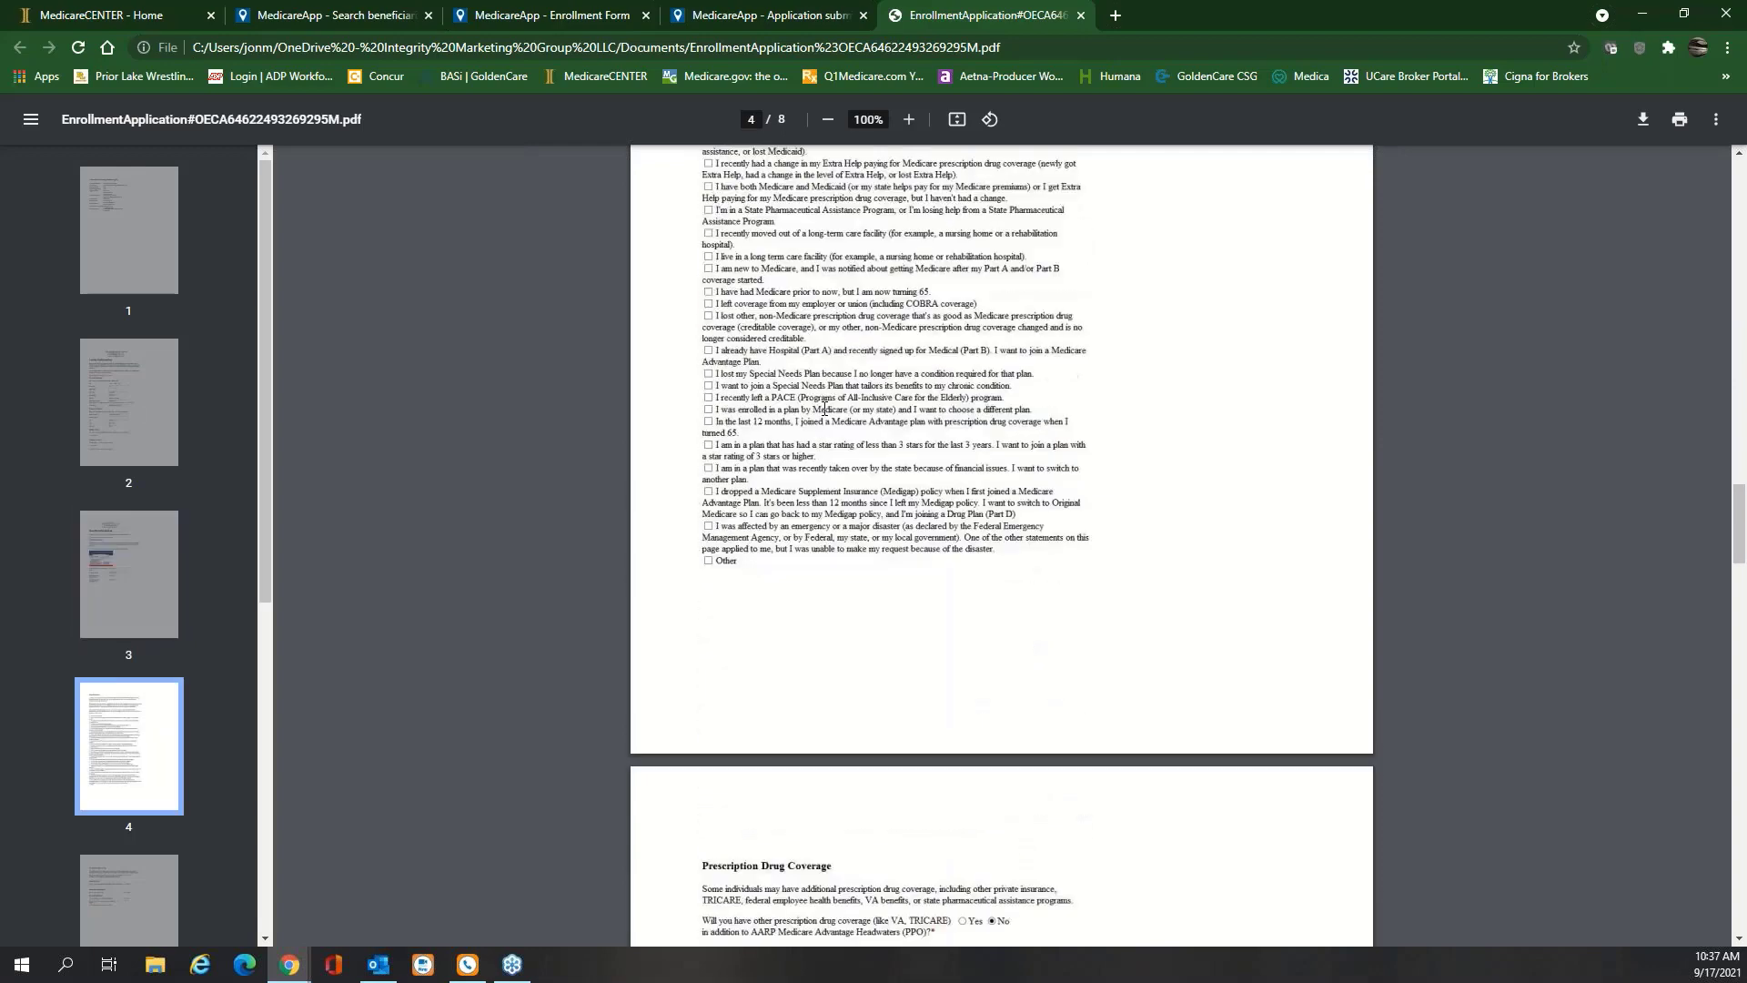
scroll(824, 409, down, 10)
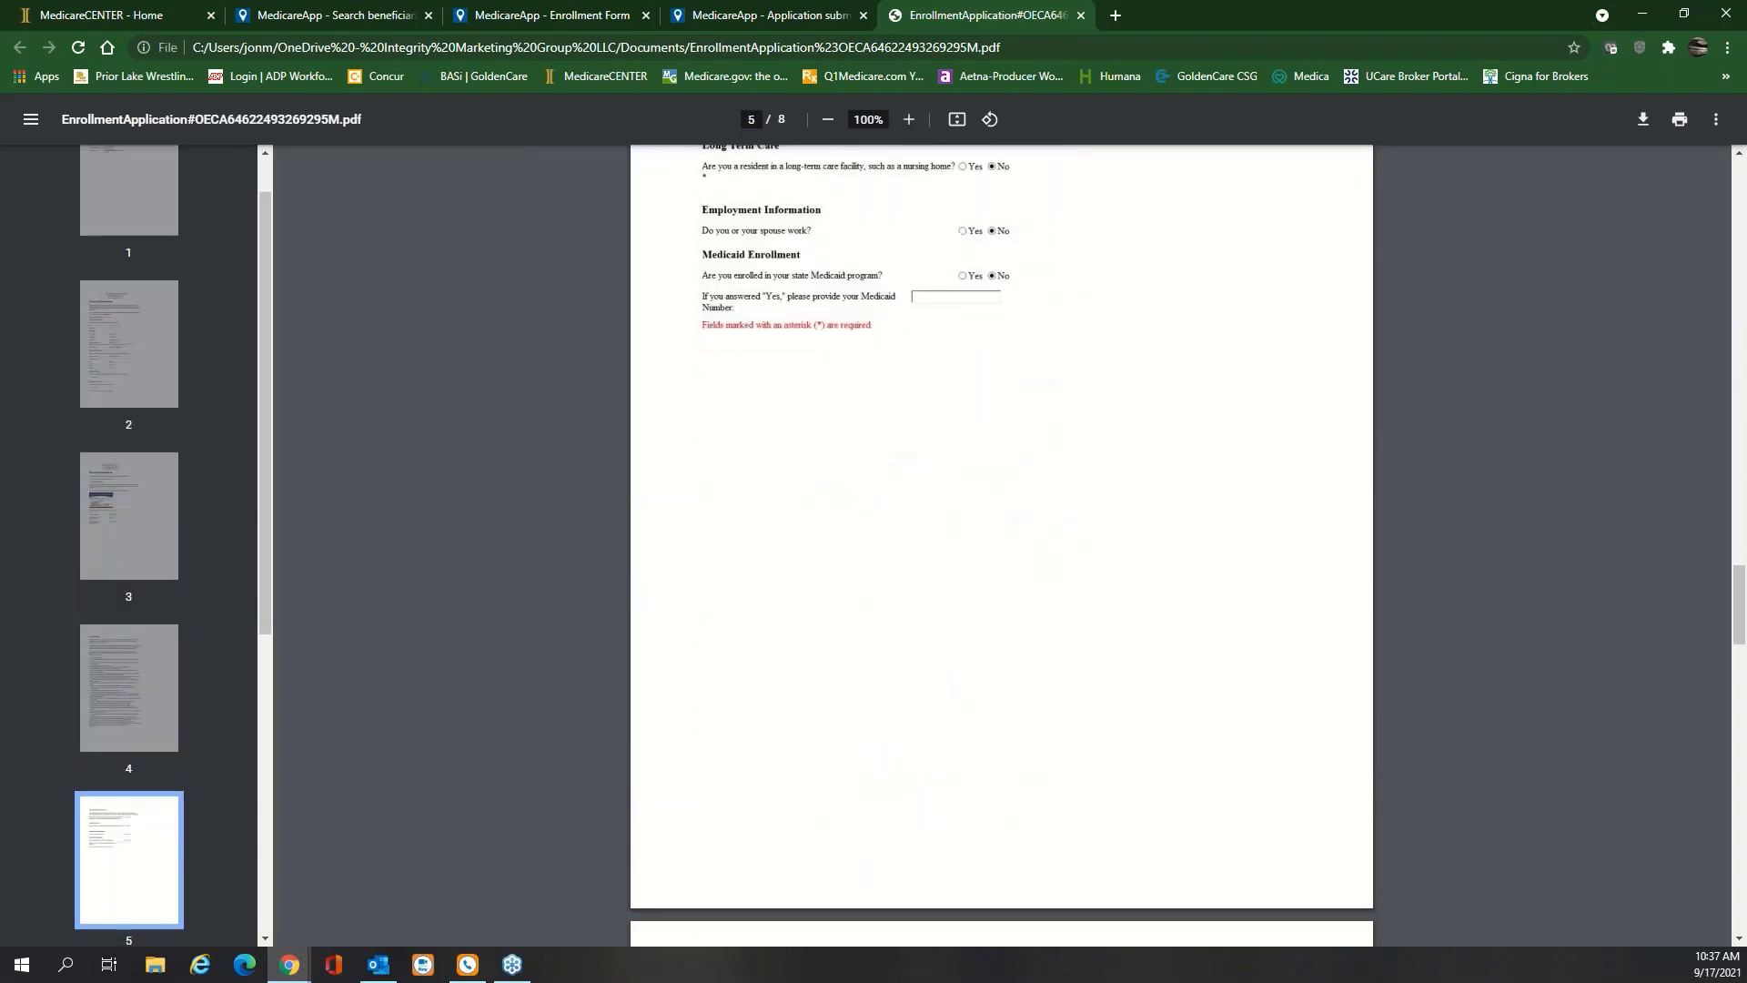
scroll(828, 419, down, 10)
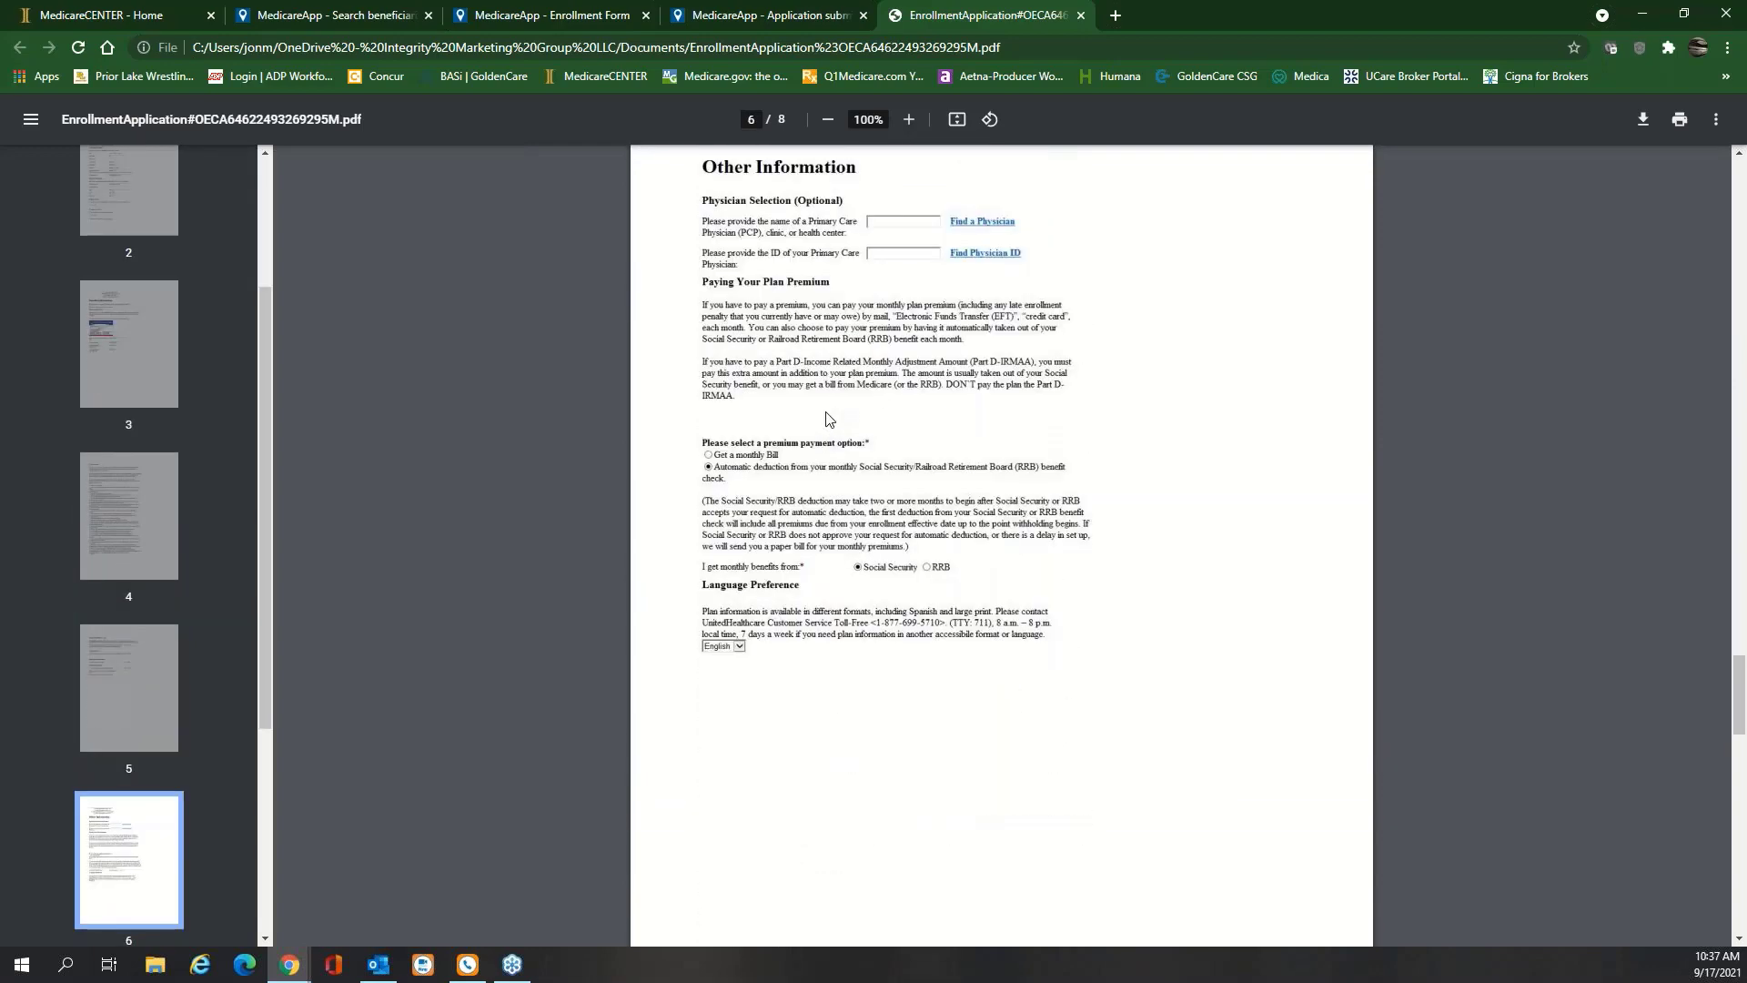
scroll(828, 418, down, 20)
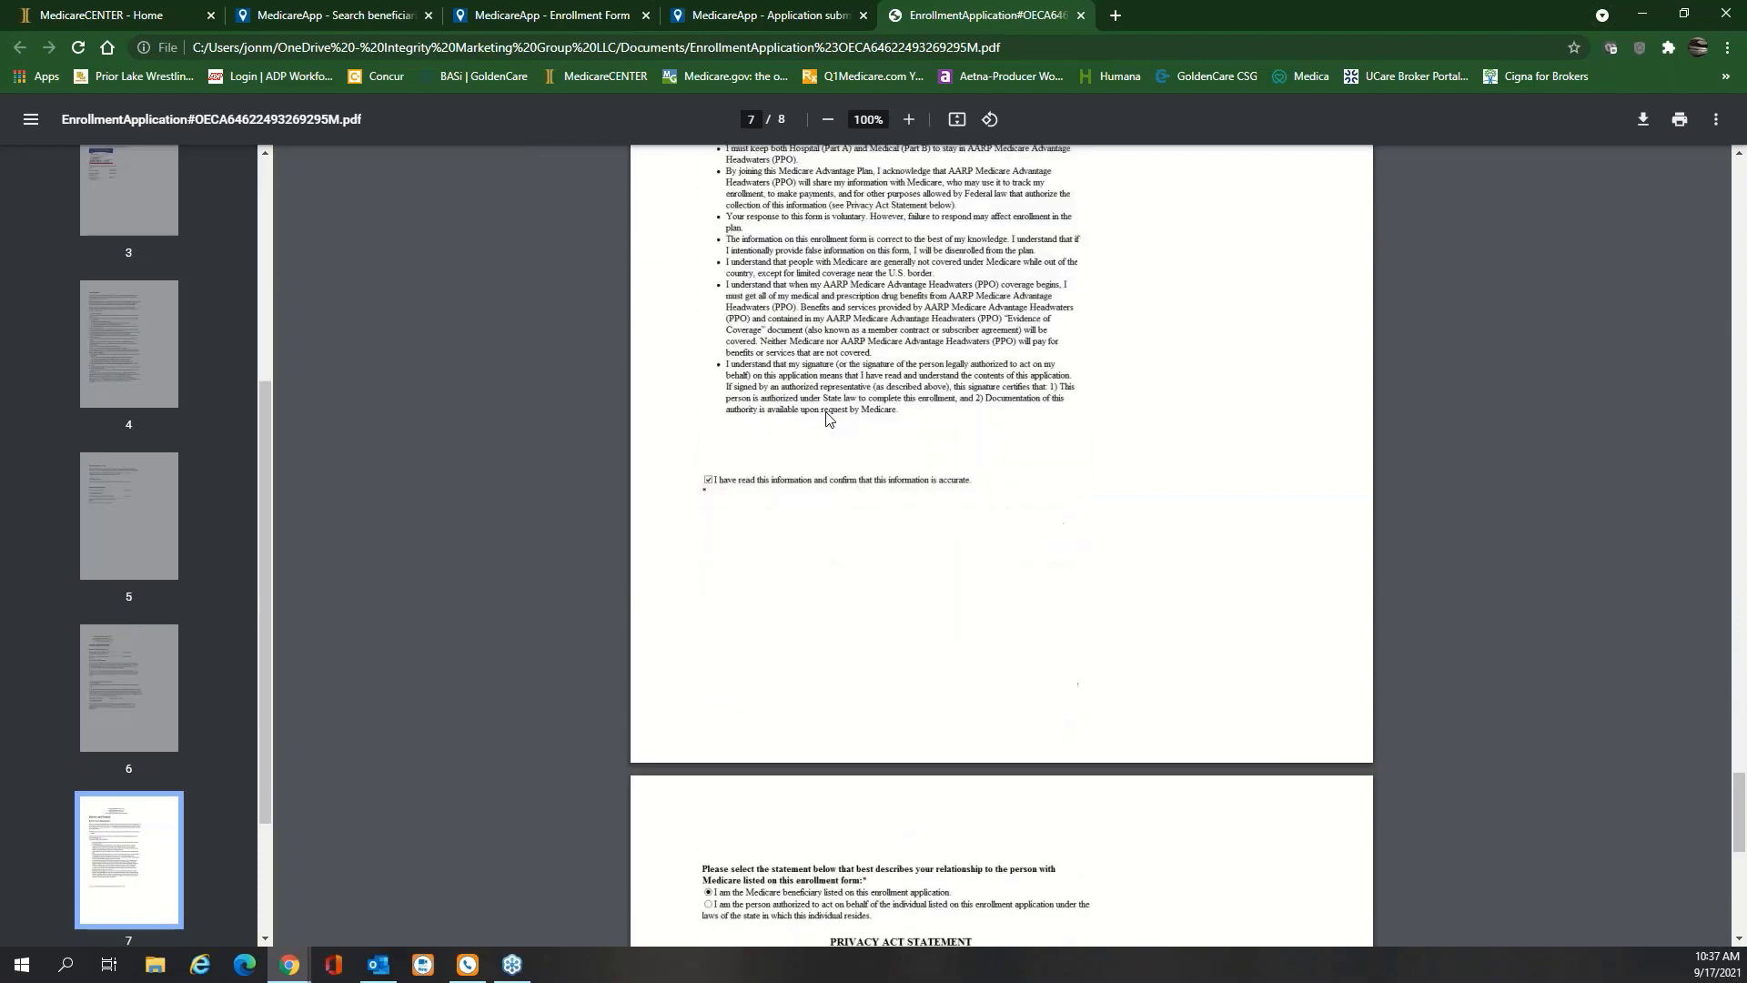
click(1081, 16)
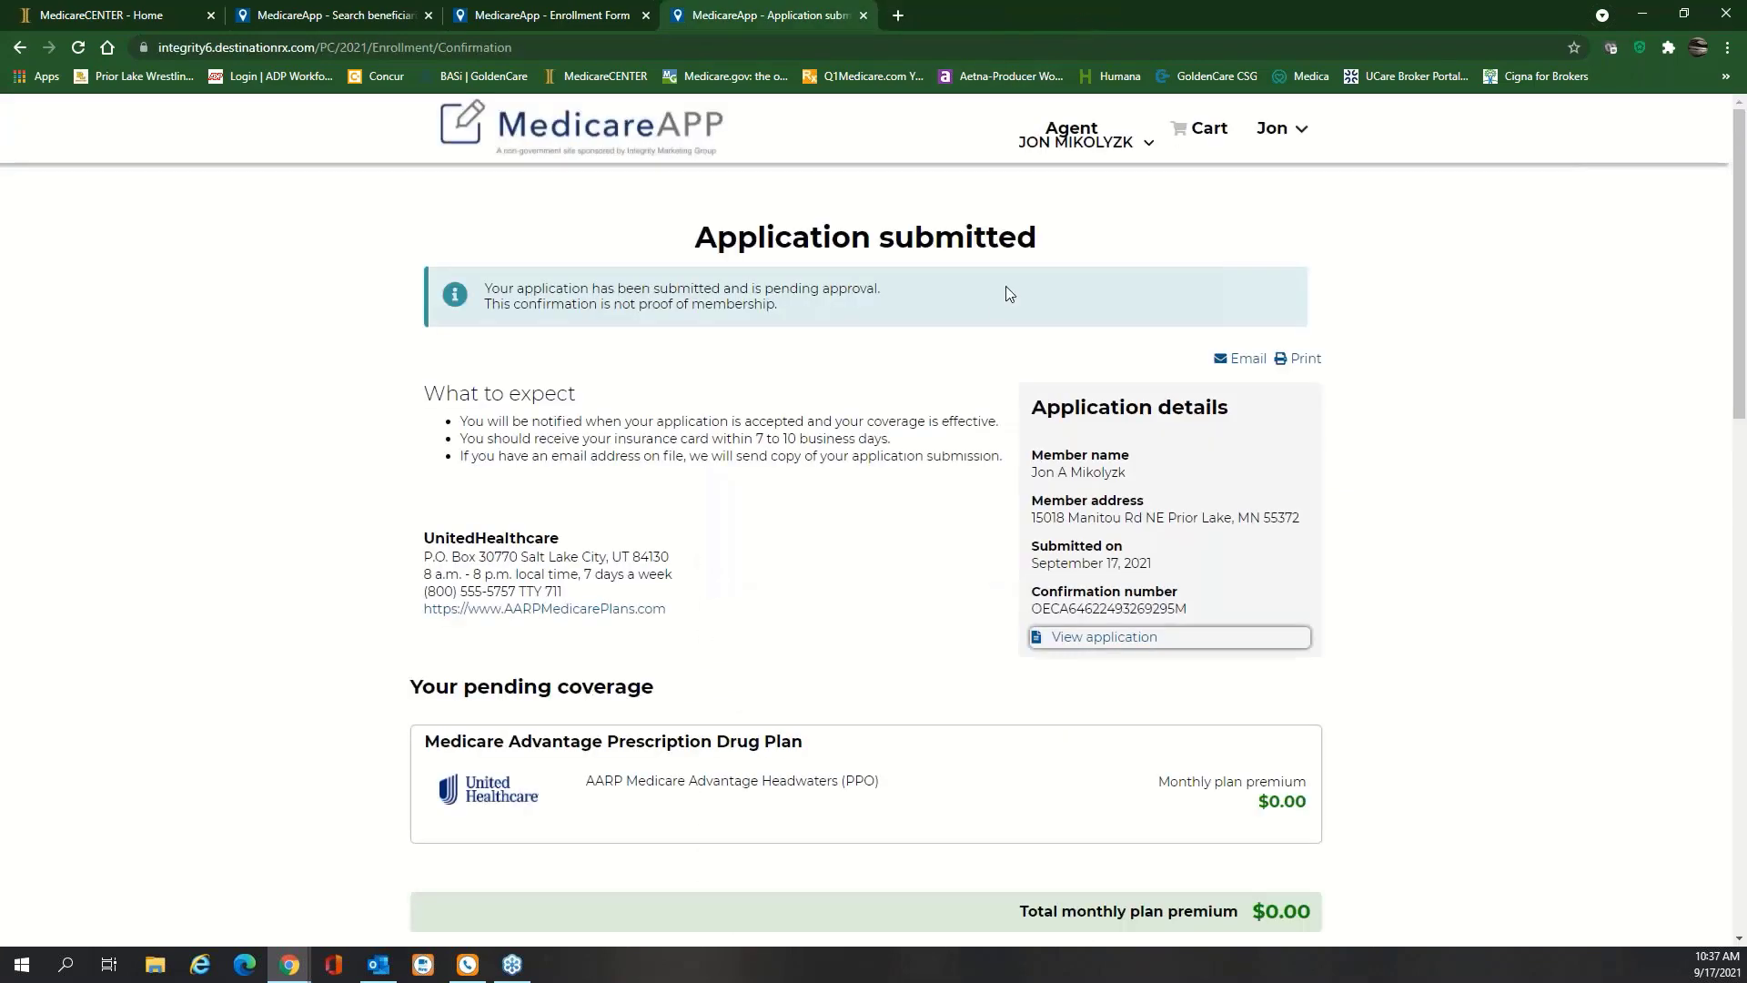
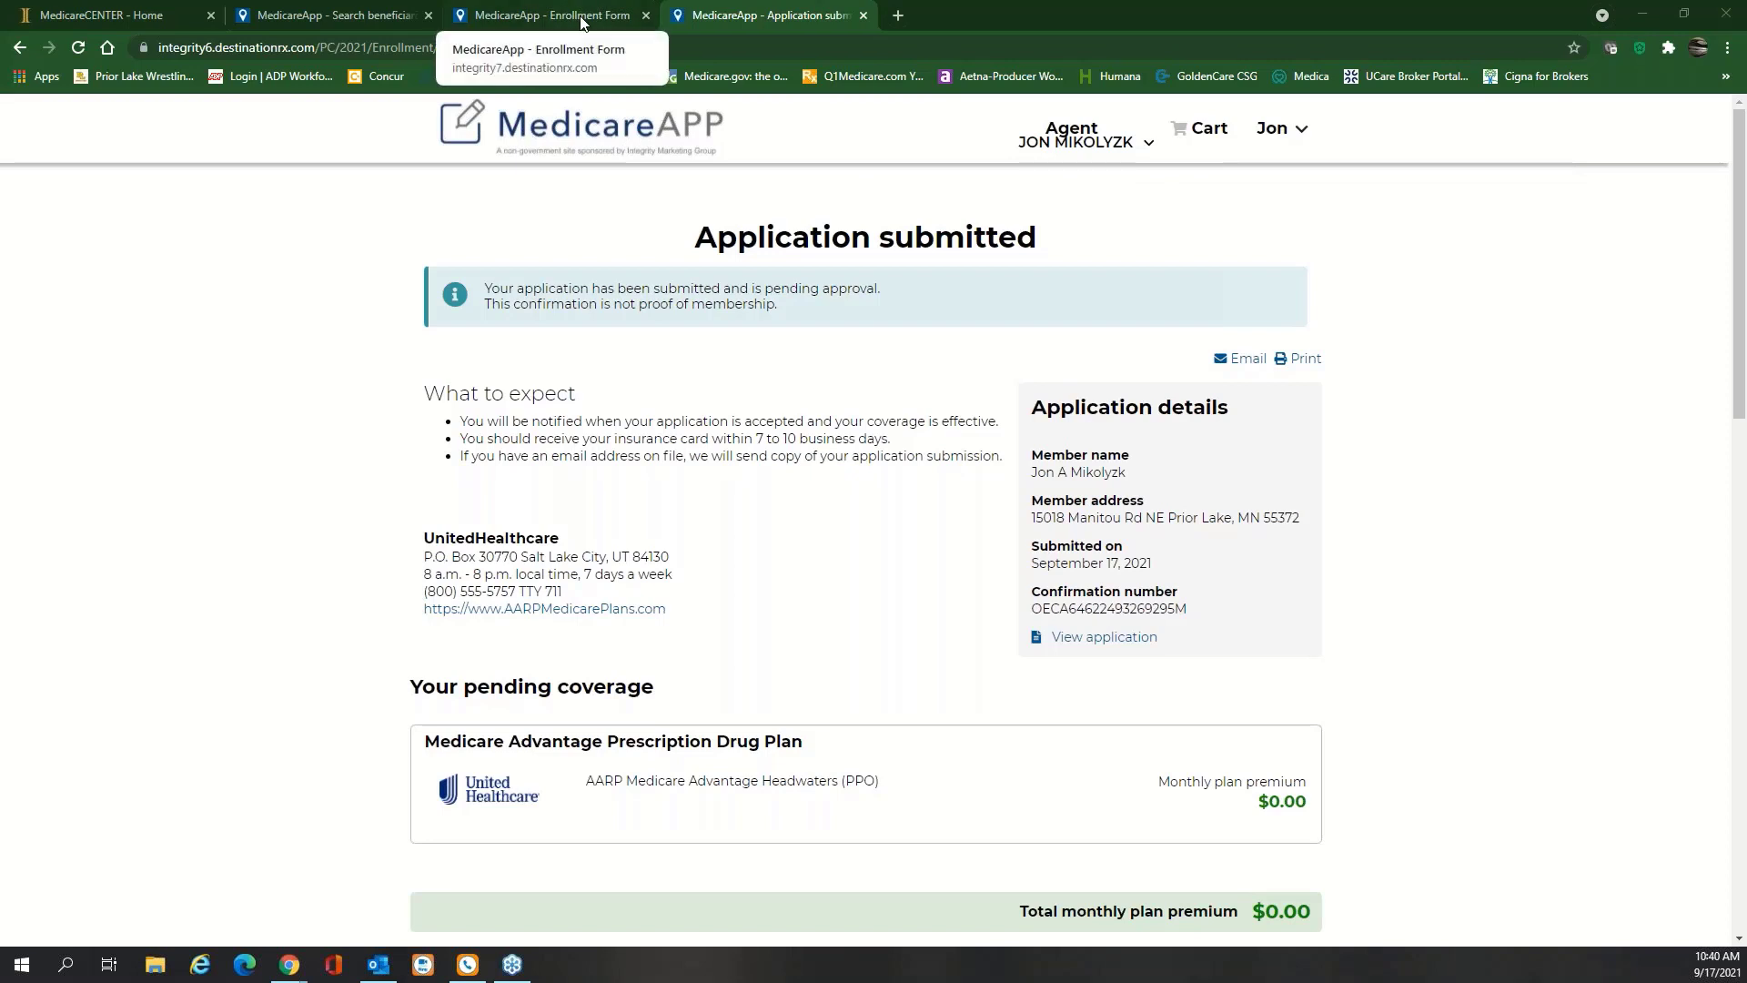
Close the submitted-application confirmation and the Send enrollment dialog, returning to the Review and Submit page
click(863, 15)
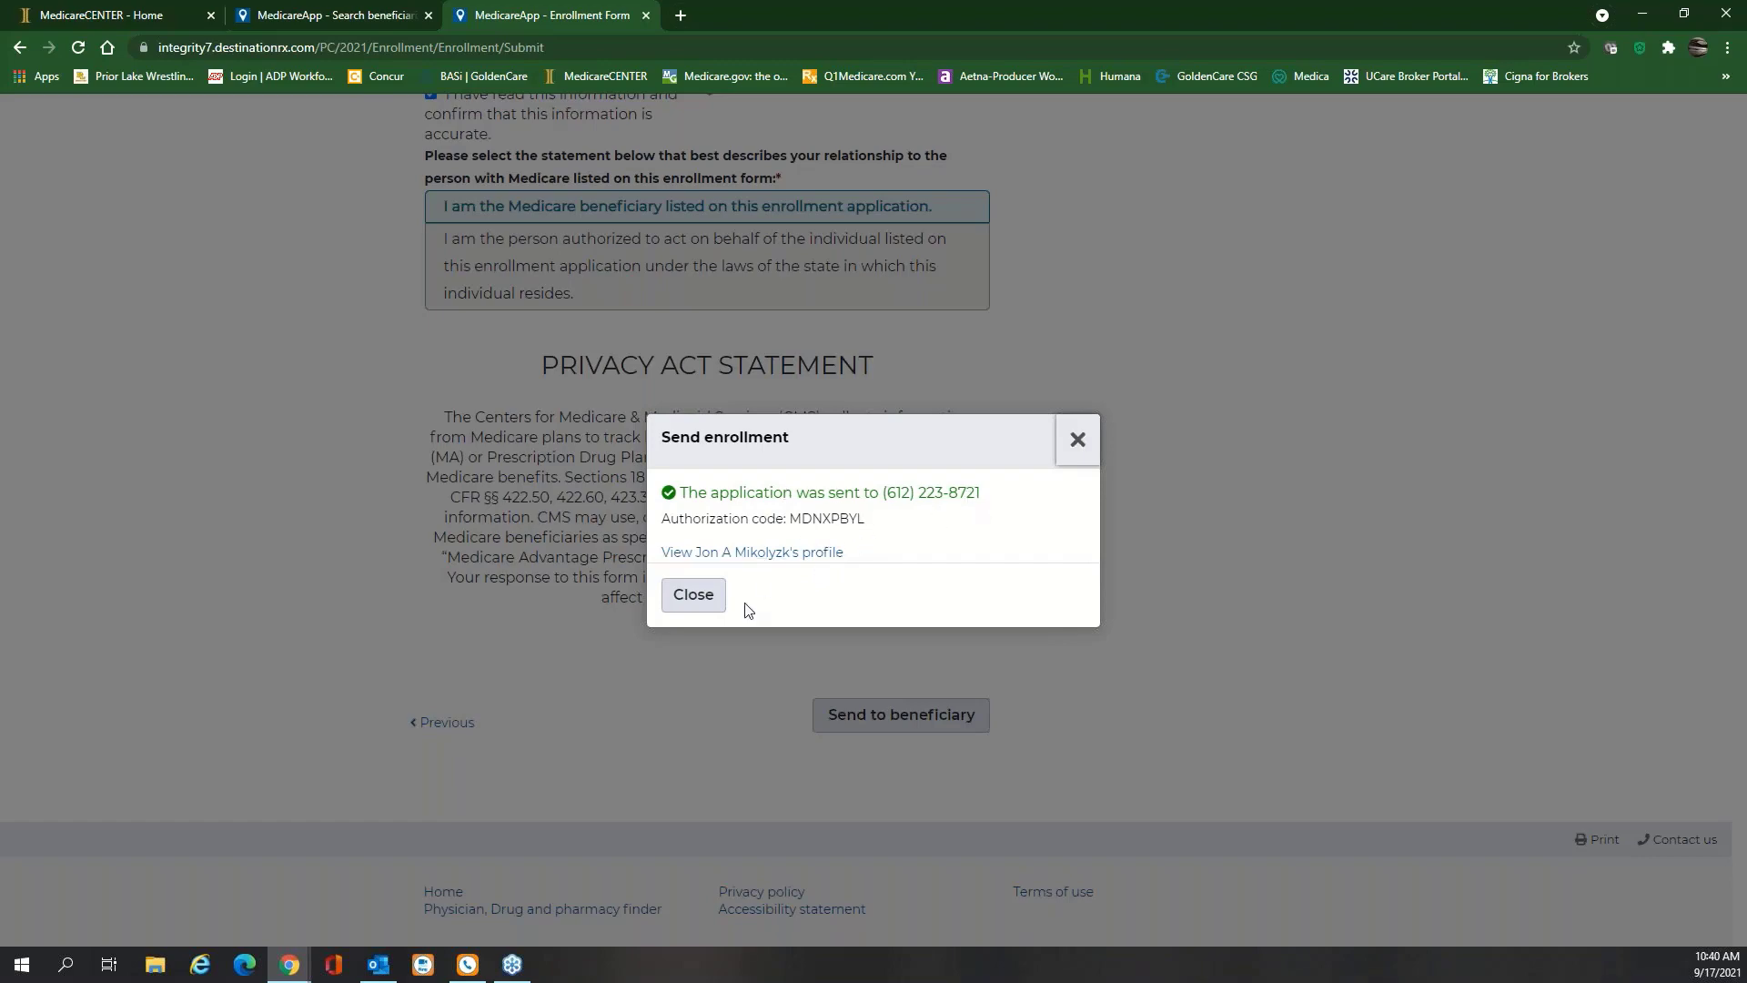
click(696, 596)
scroll(1037, 595, up, 15)
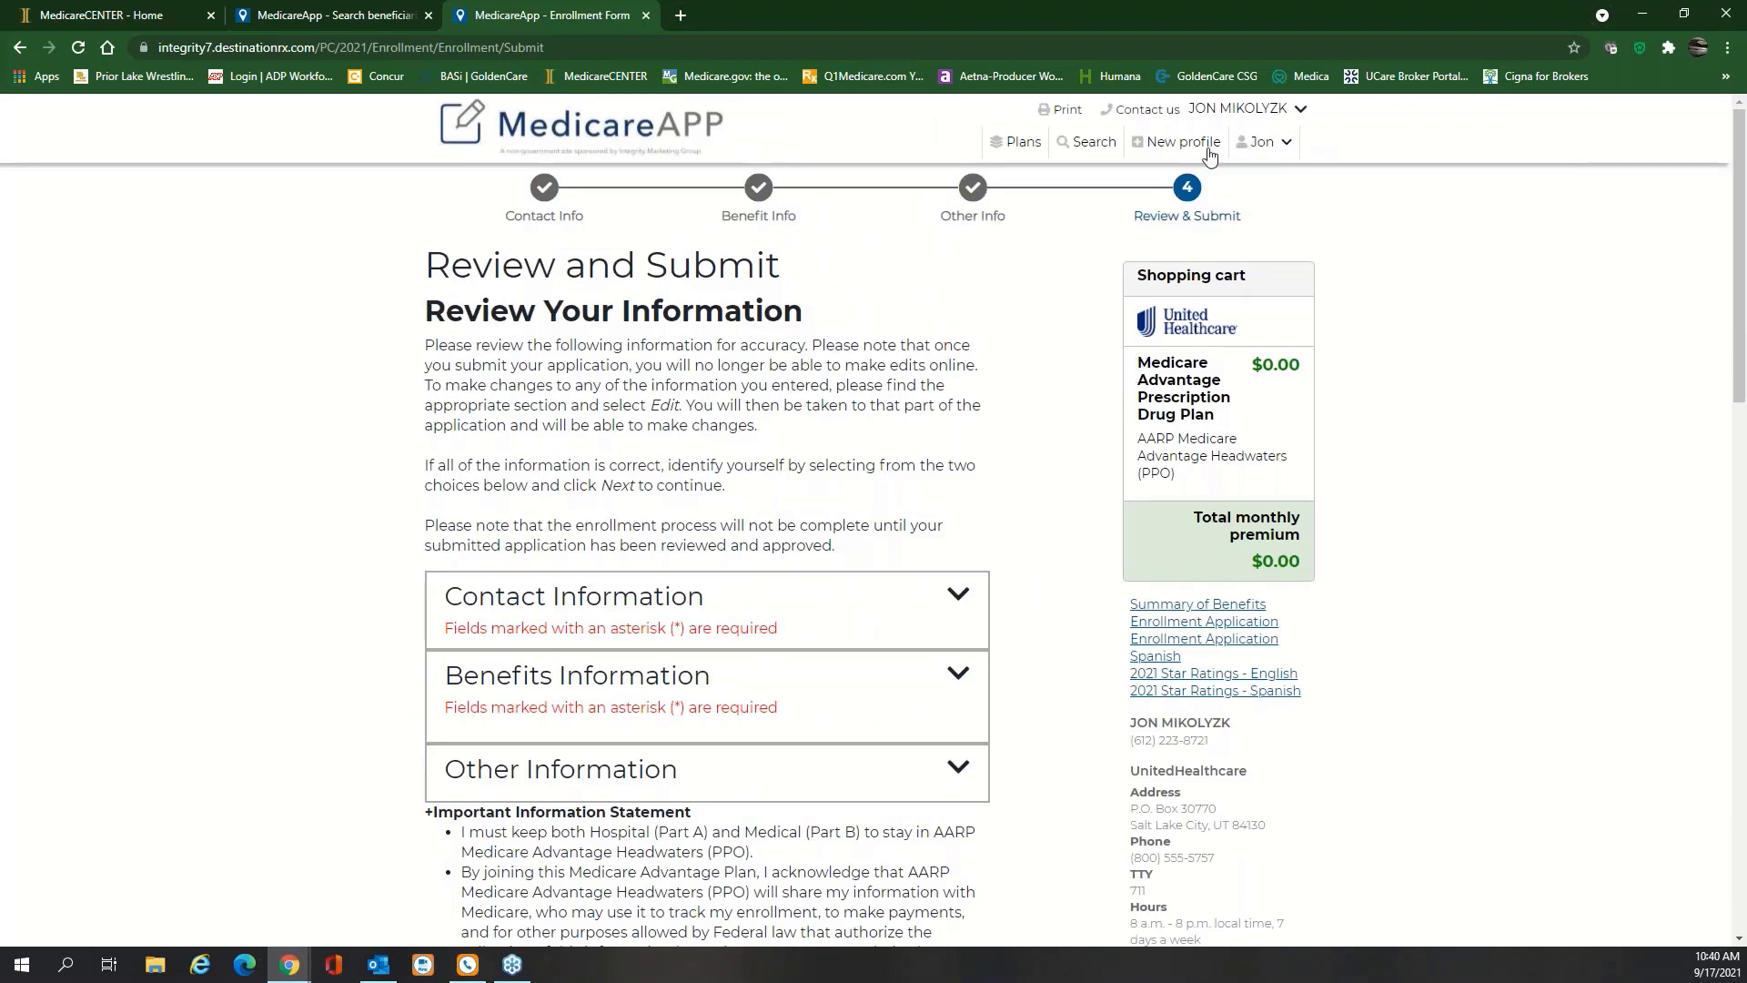
click(1285, 143)
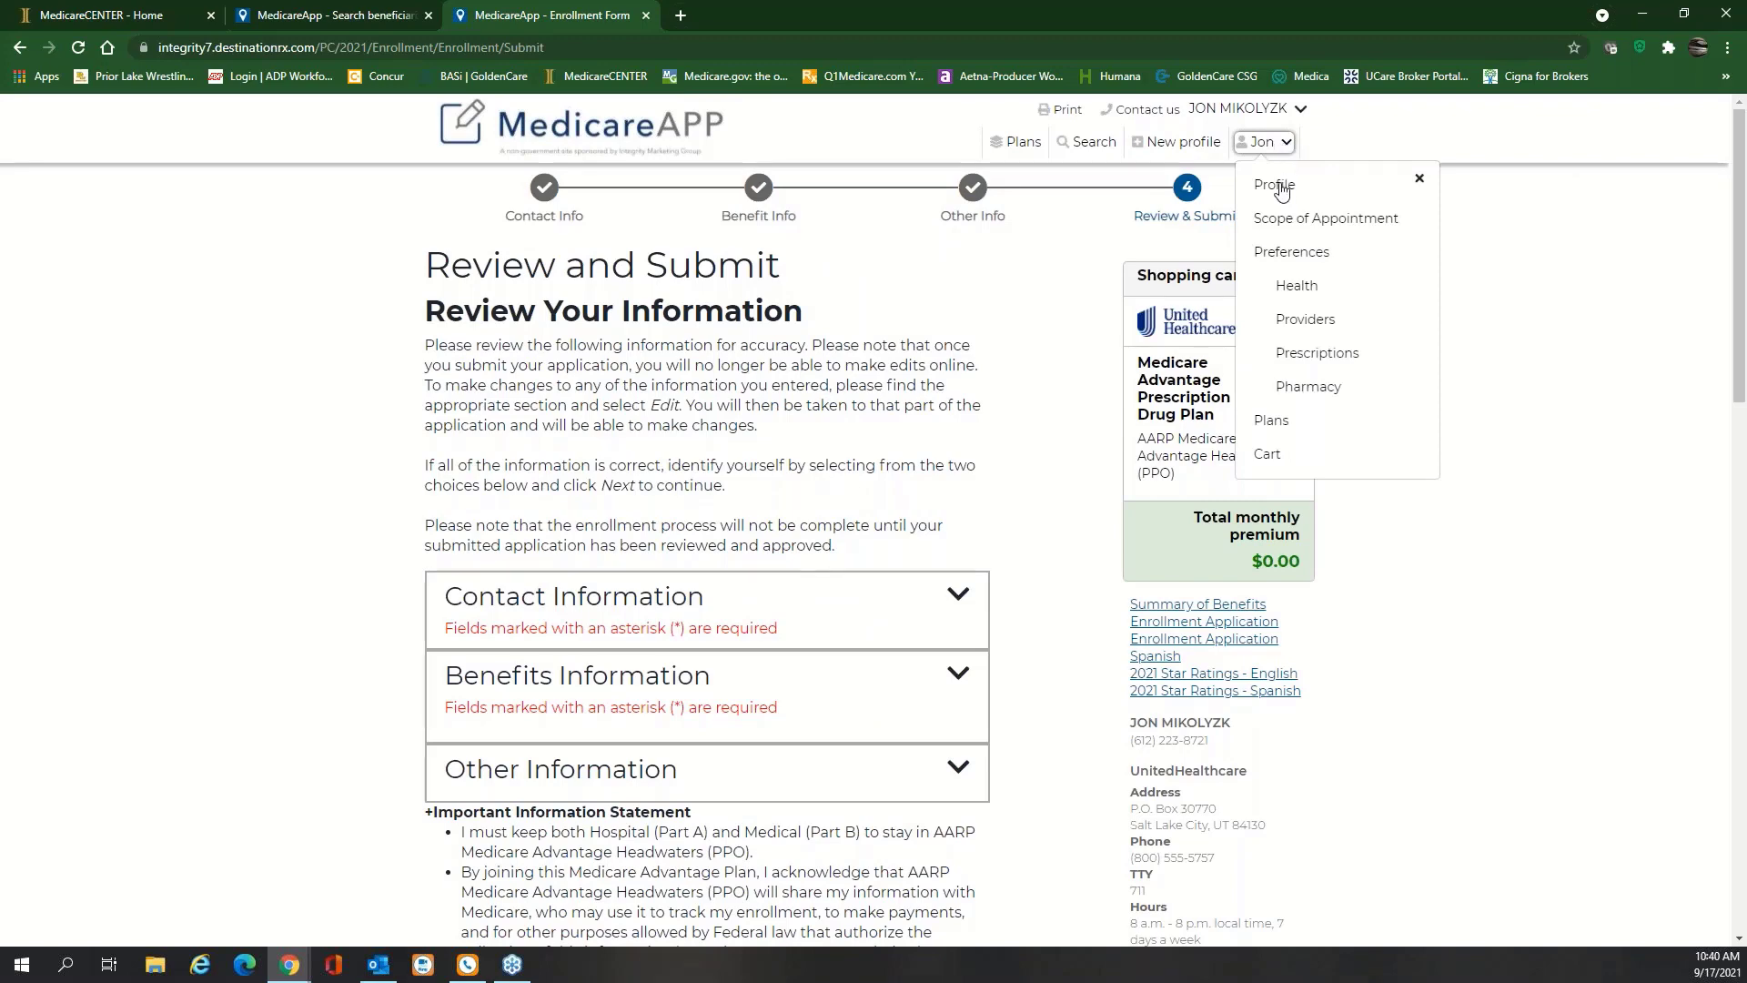
Open the beneficiary's Profile and look through their personal details and notes log
click(1279, 186)
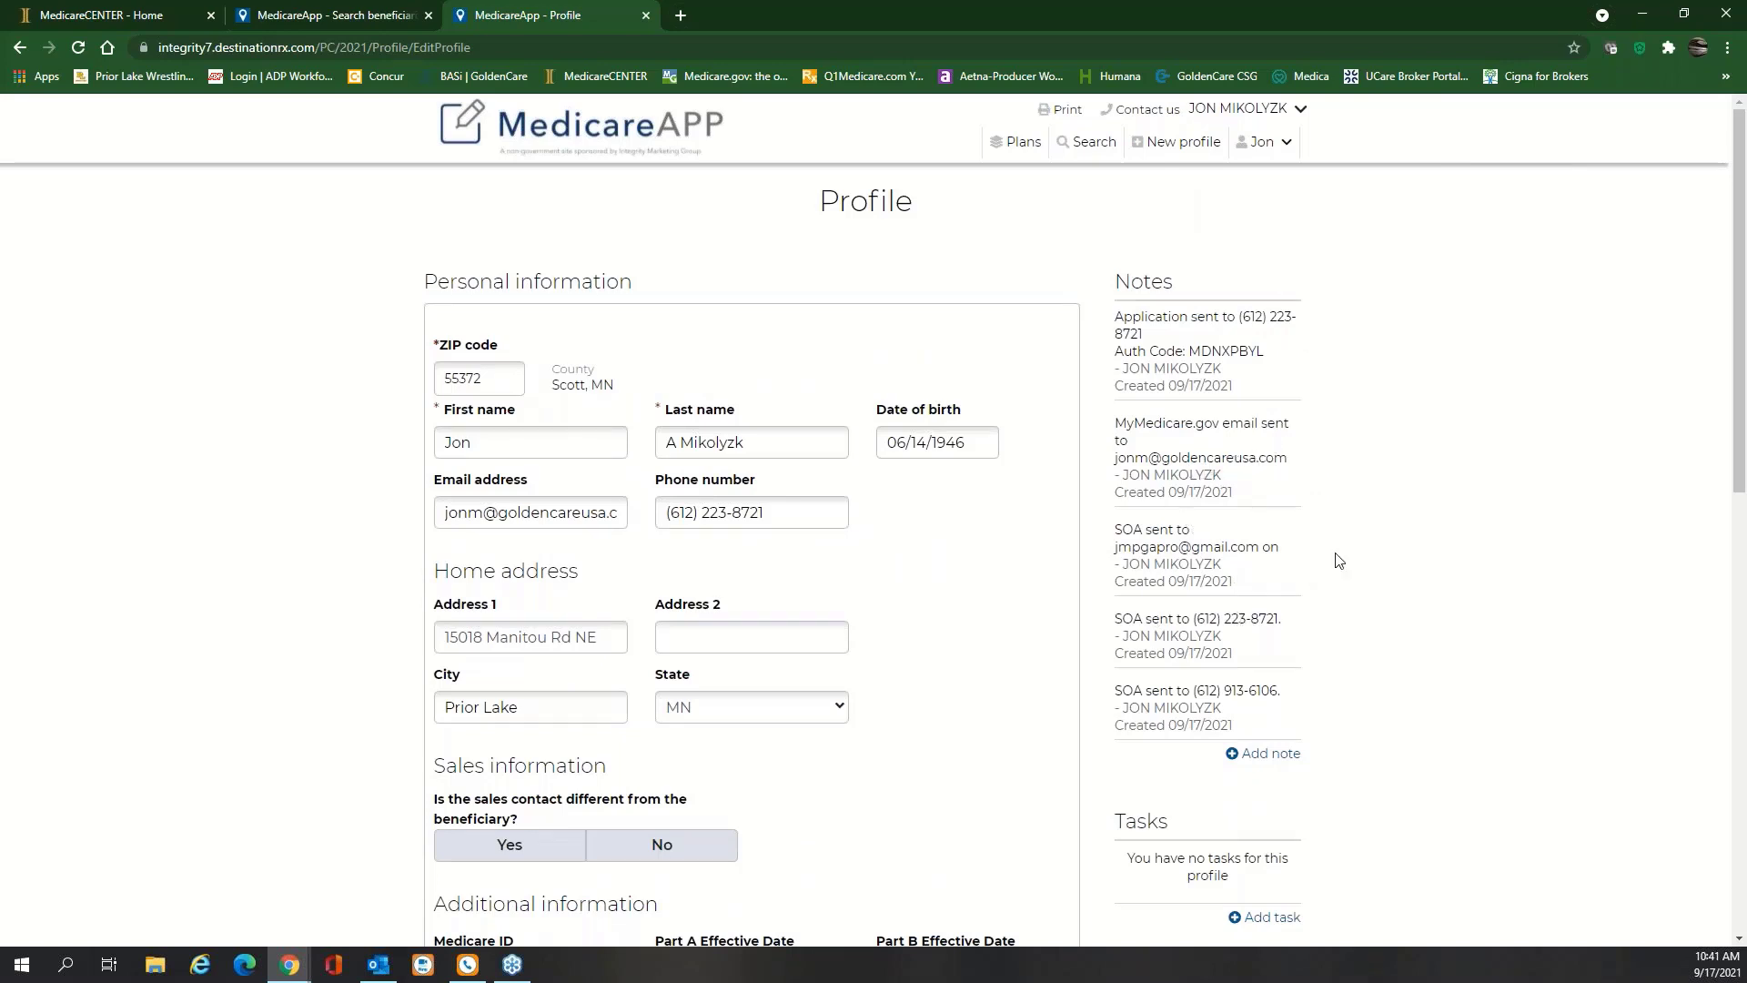
scroll(1219, 525, down, 2)
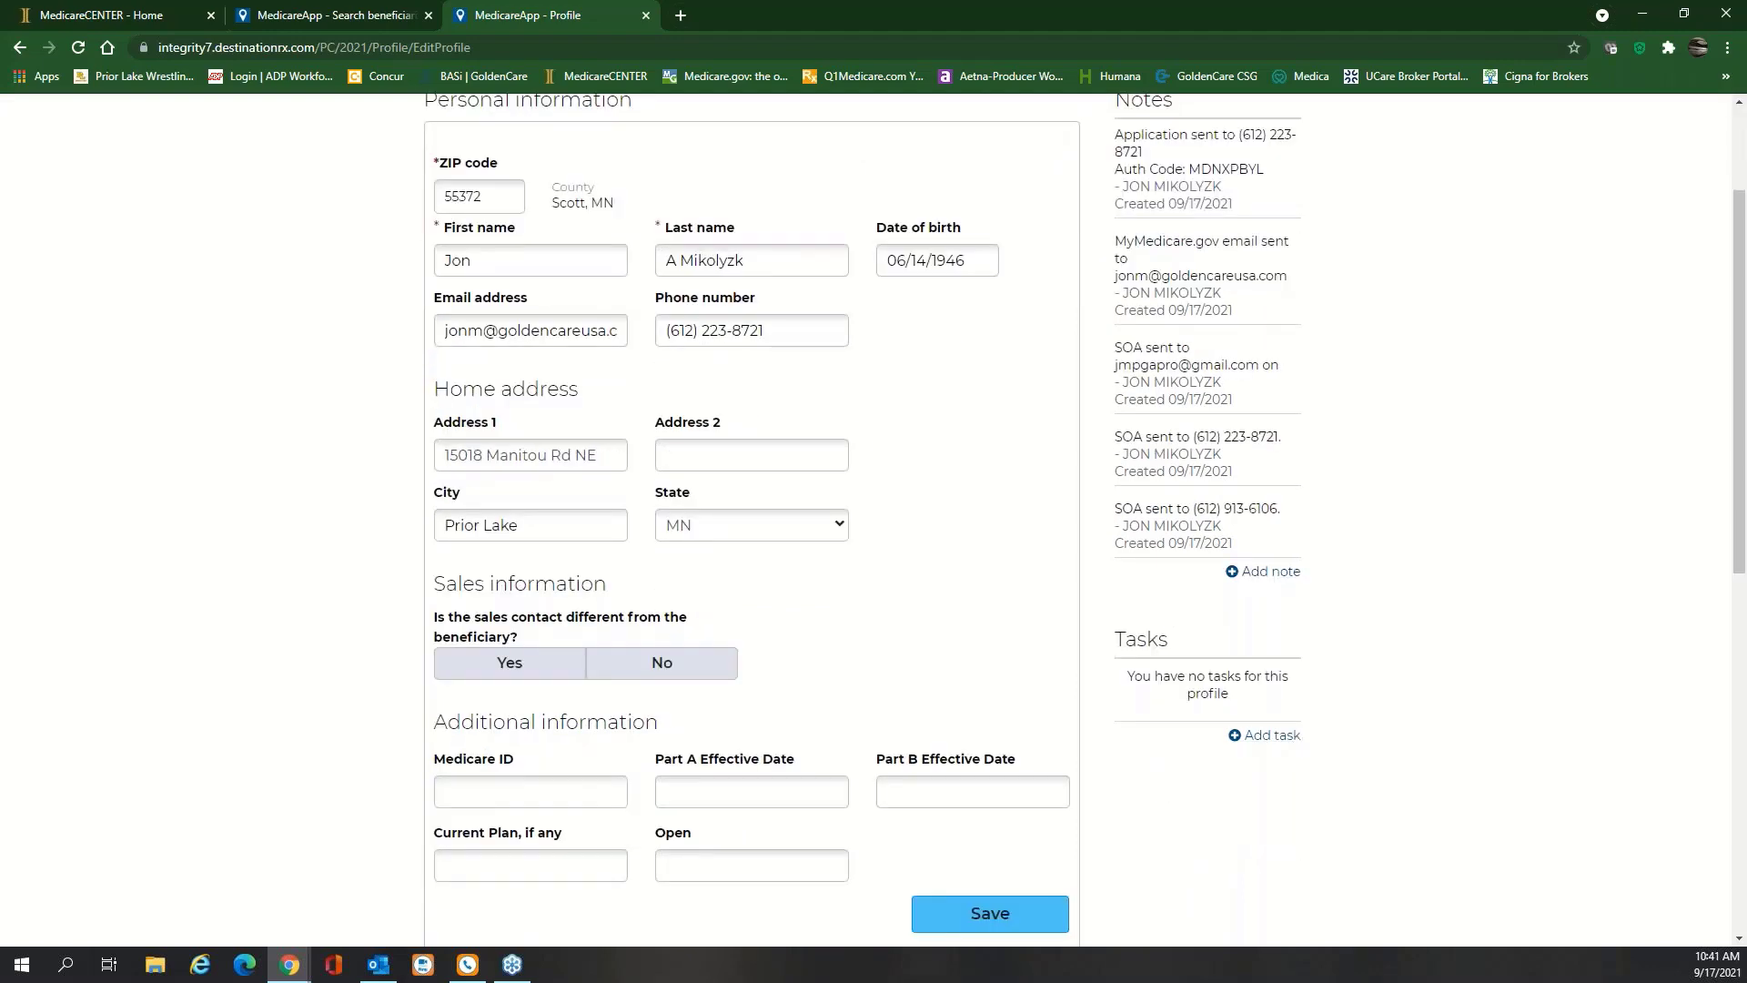
scroll(942, 639, up, 2)
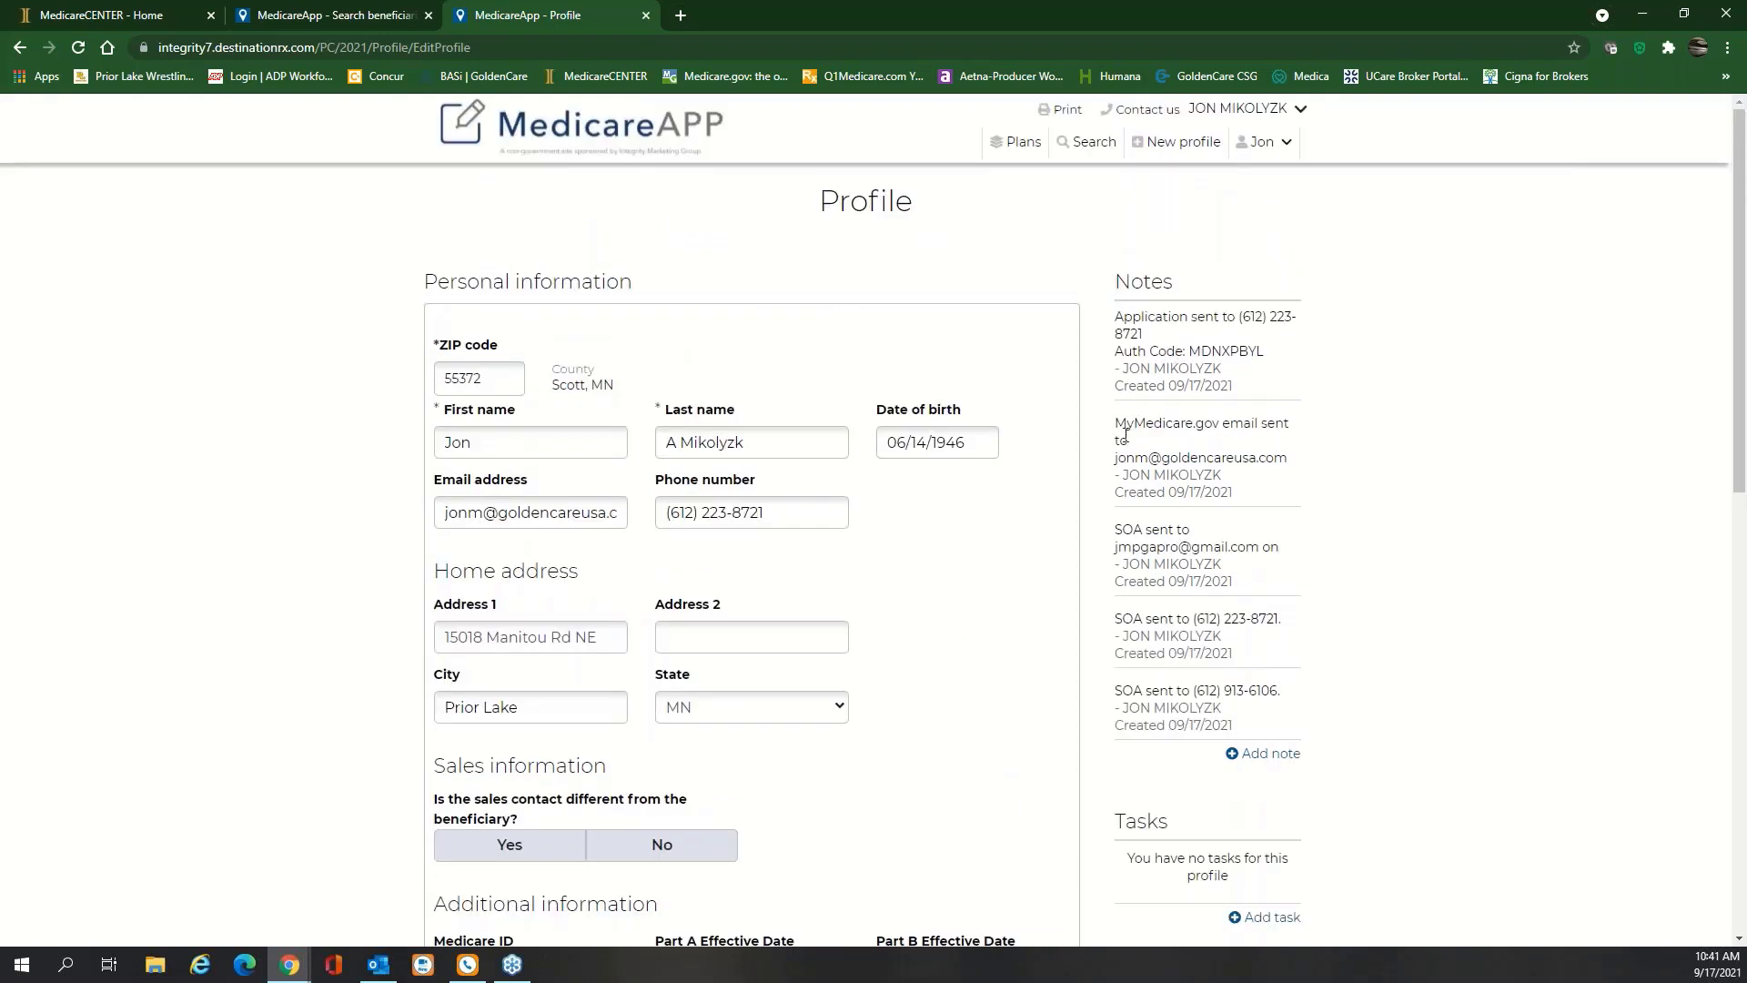
click(1286, 144)
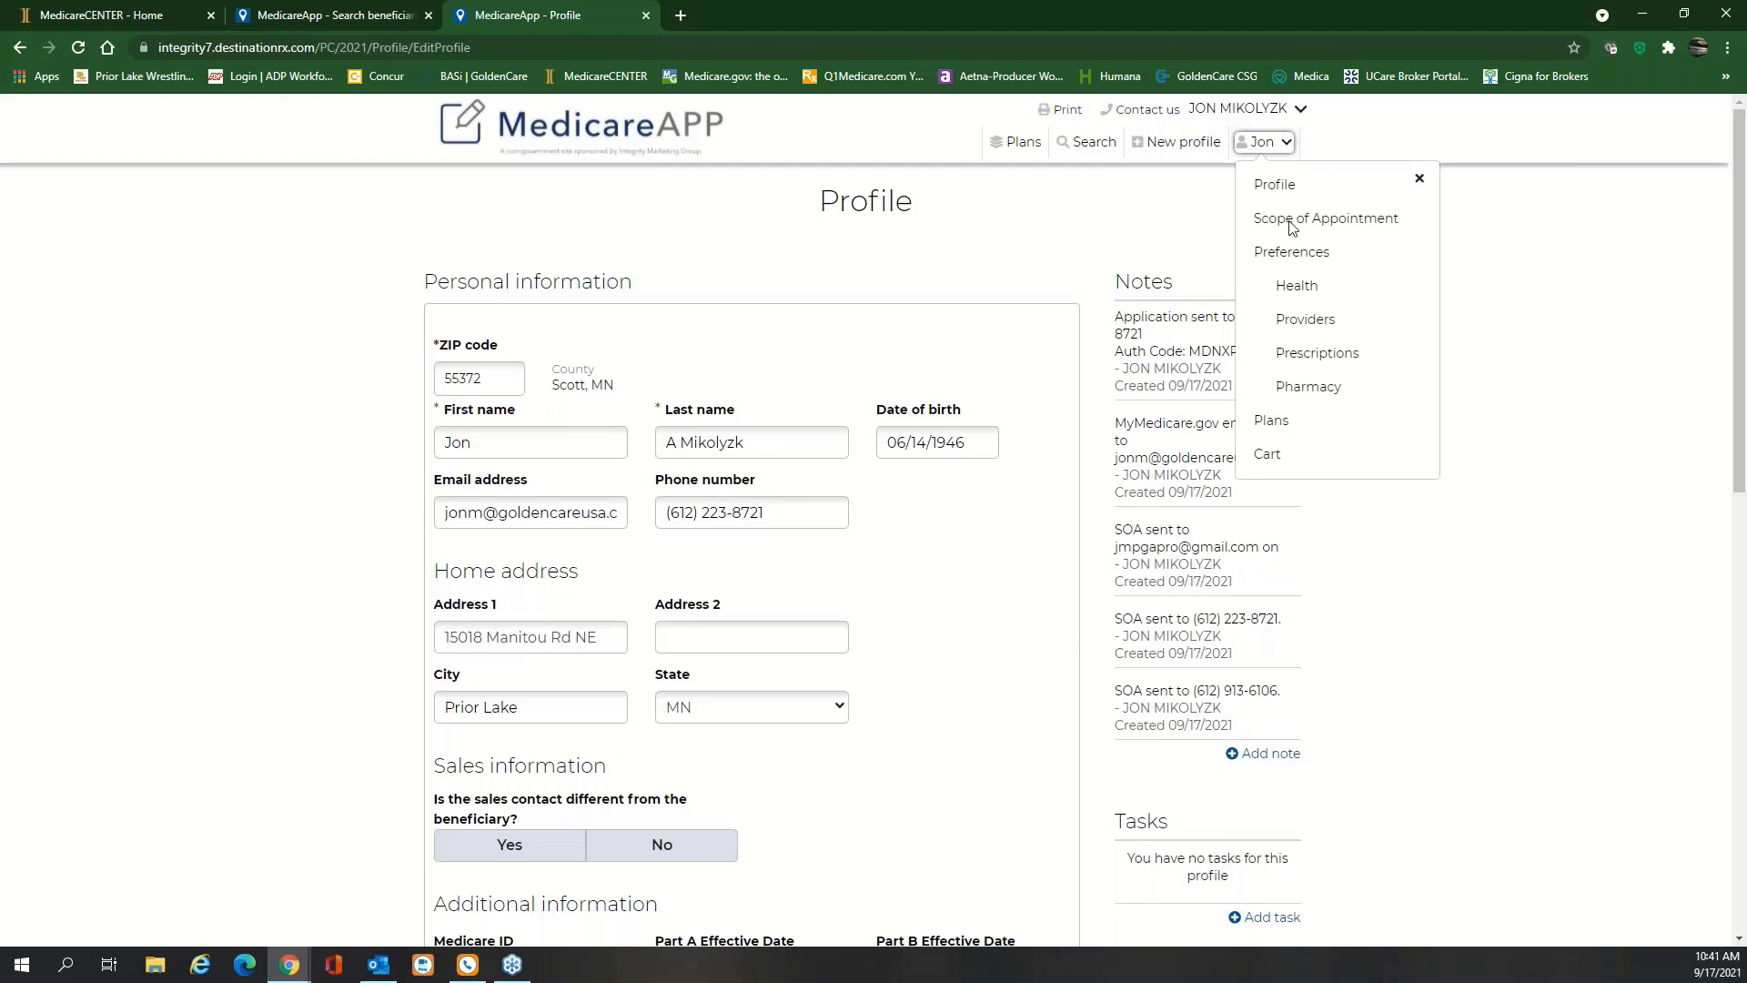
List plans for ZIP 55372 with non-licensed plans added, showing 67 plans
click(1271, 423)
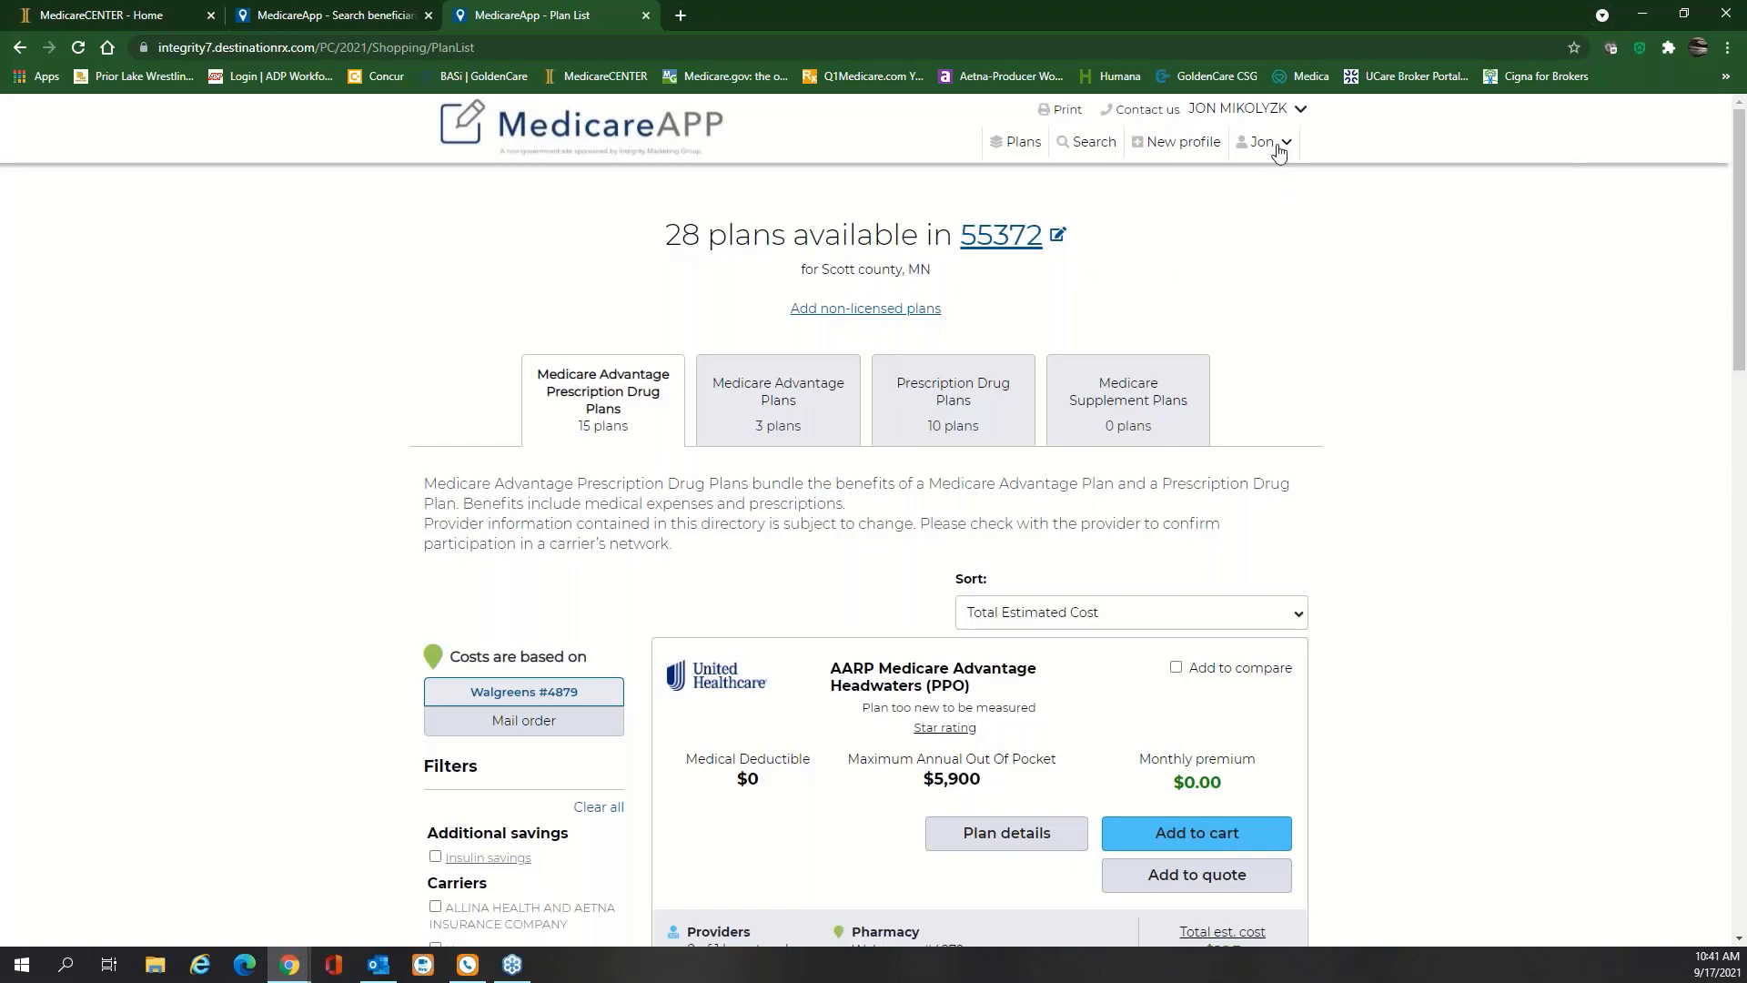
click(1279, 146)
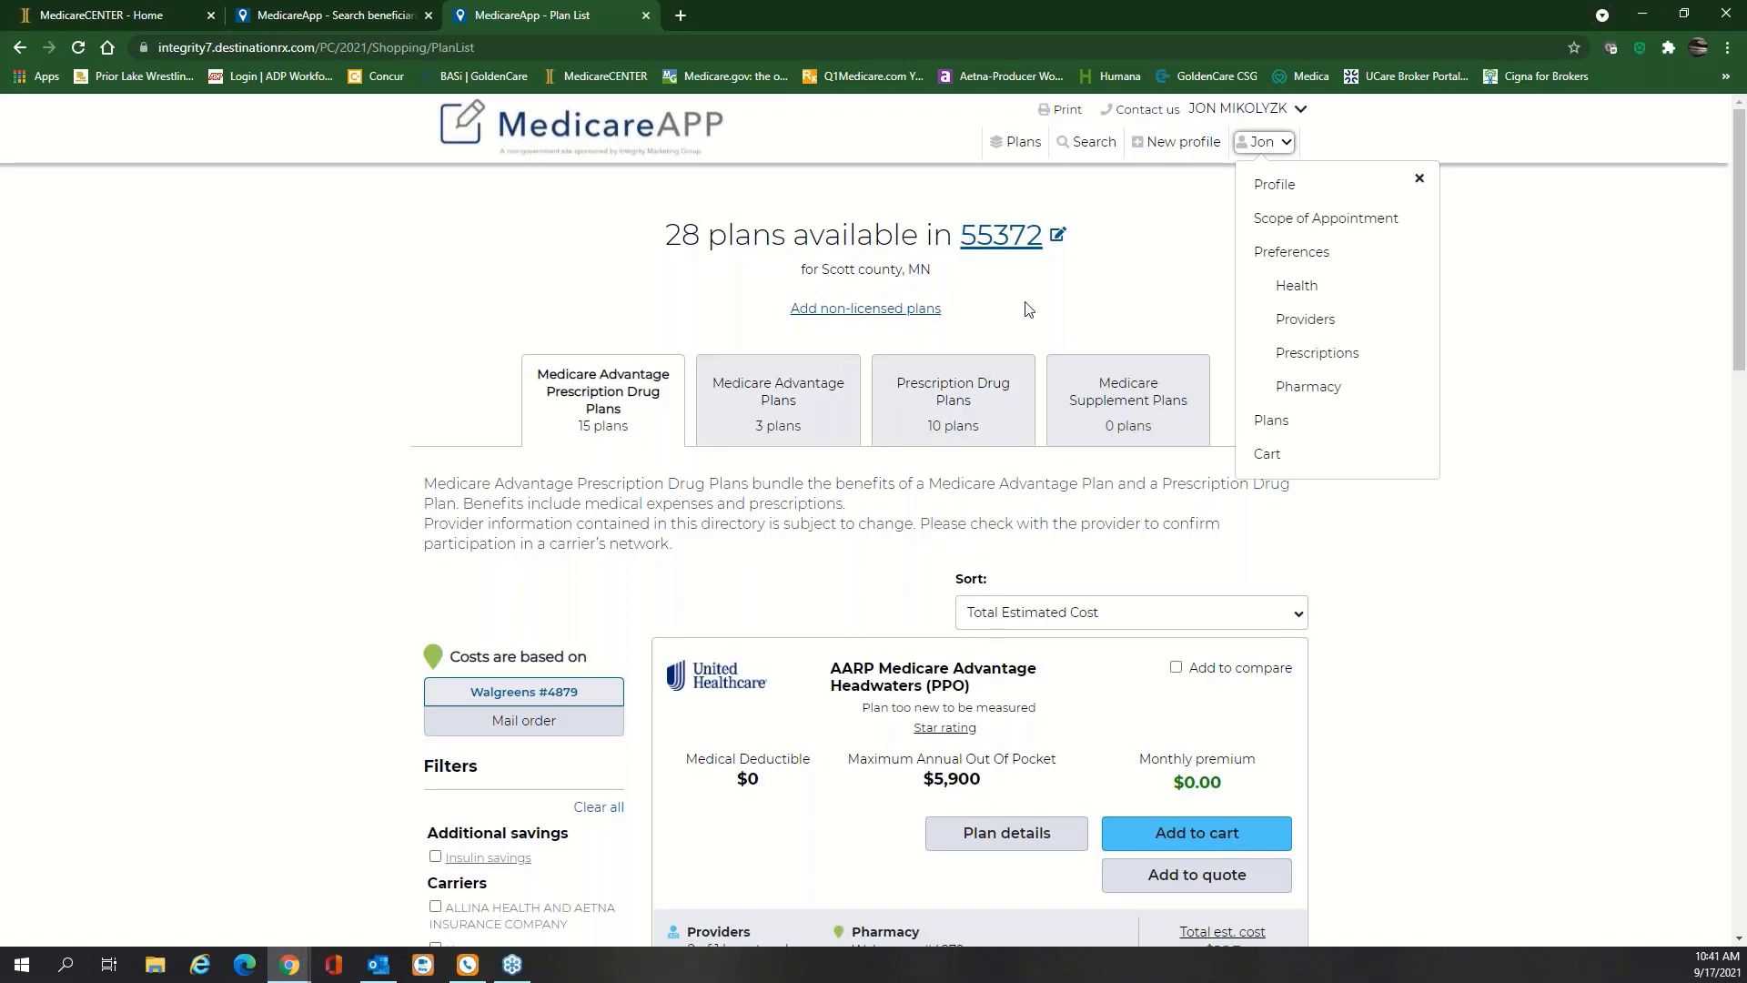
click(1071, 299)
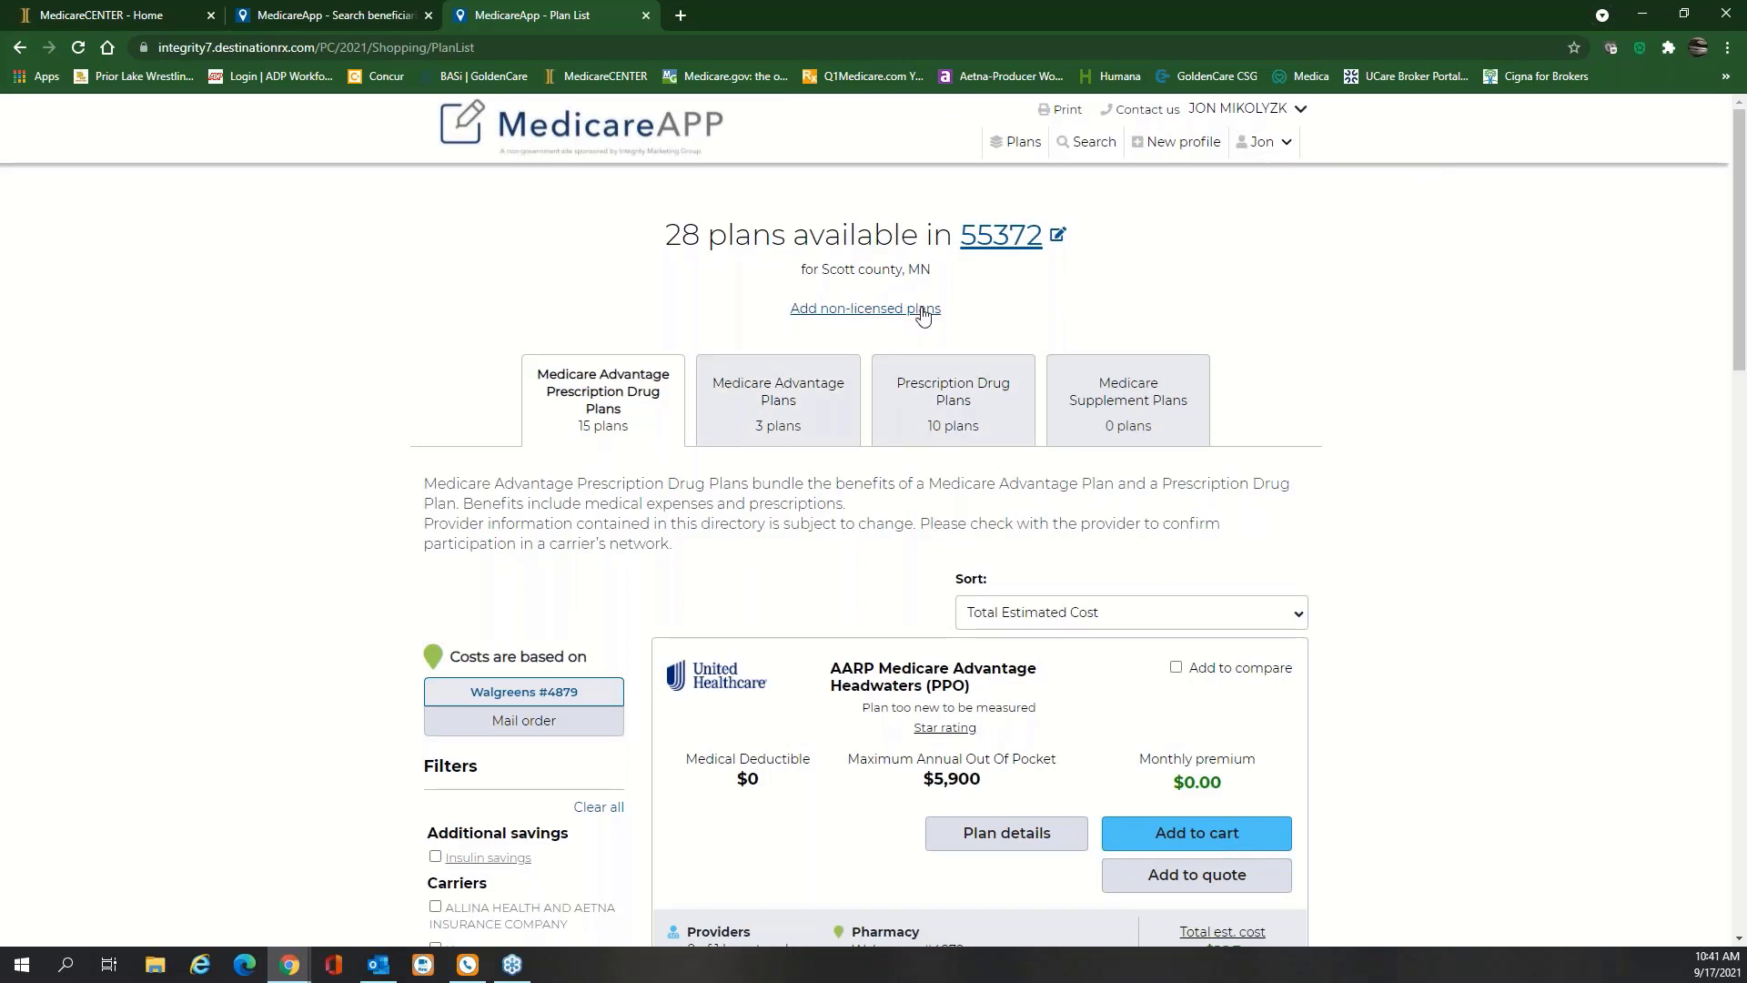
click(854, 311)
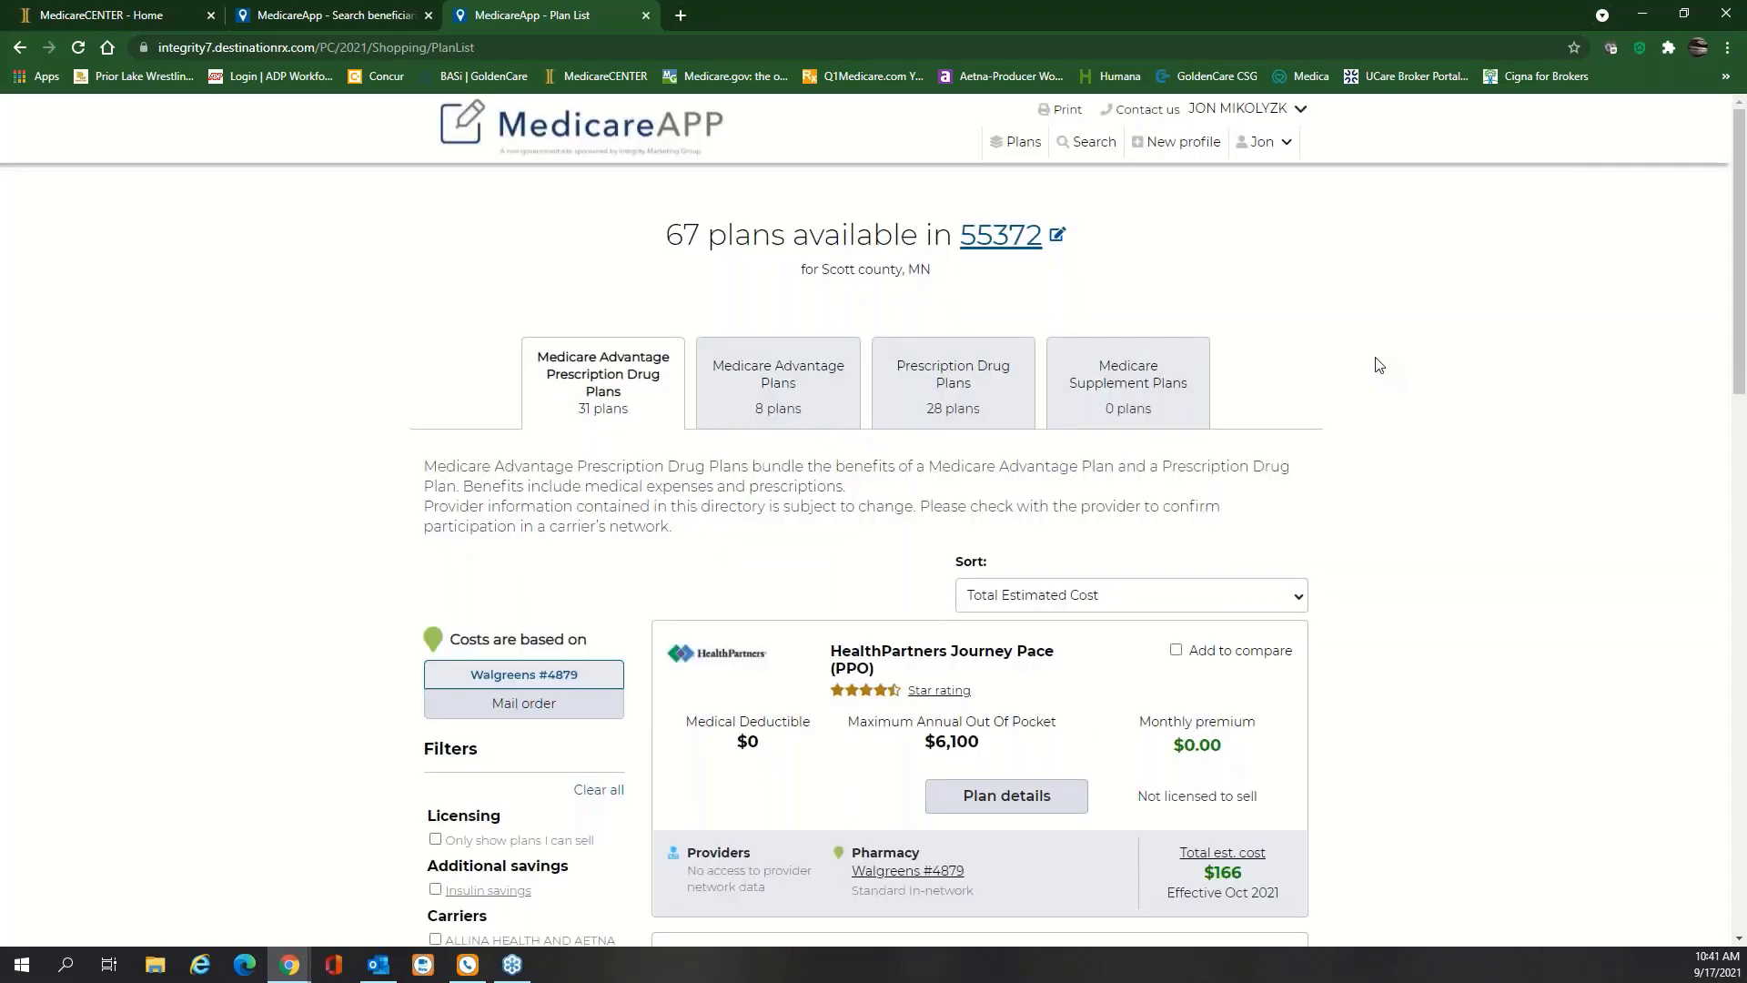
scroll(1377, 364, down, 2)
scroll(1377, 364, down, 3)
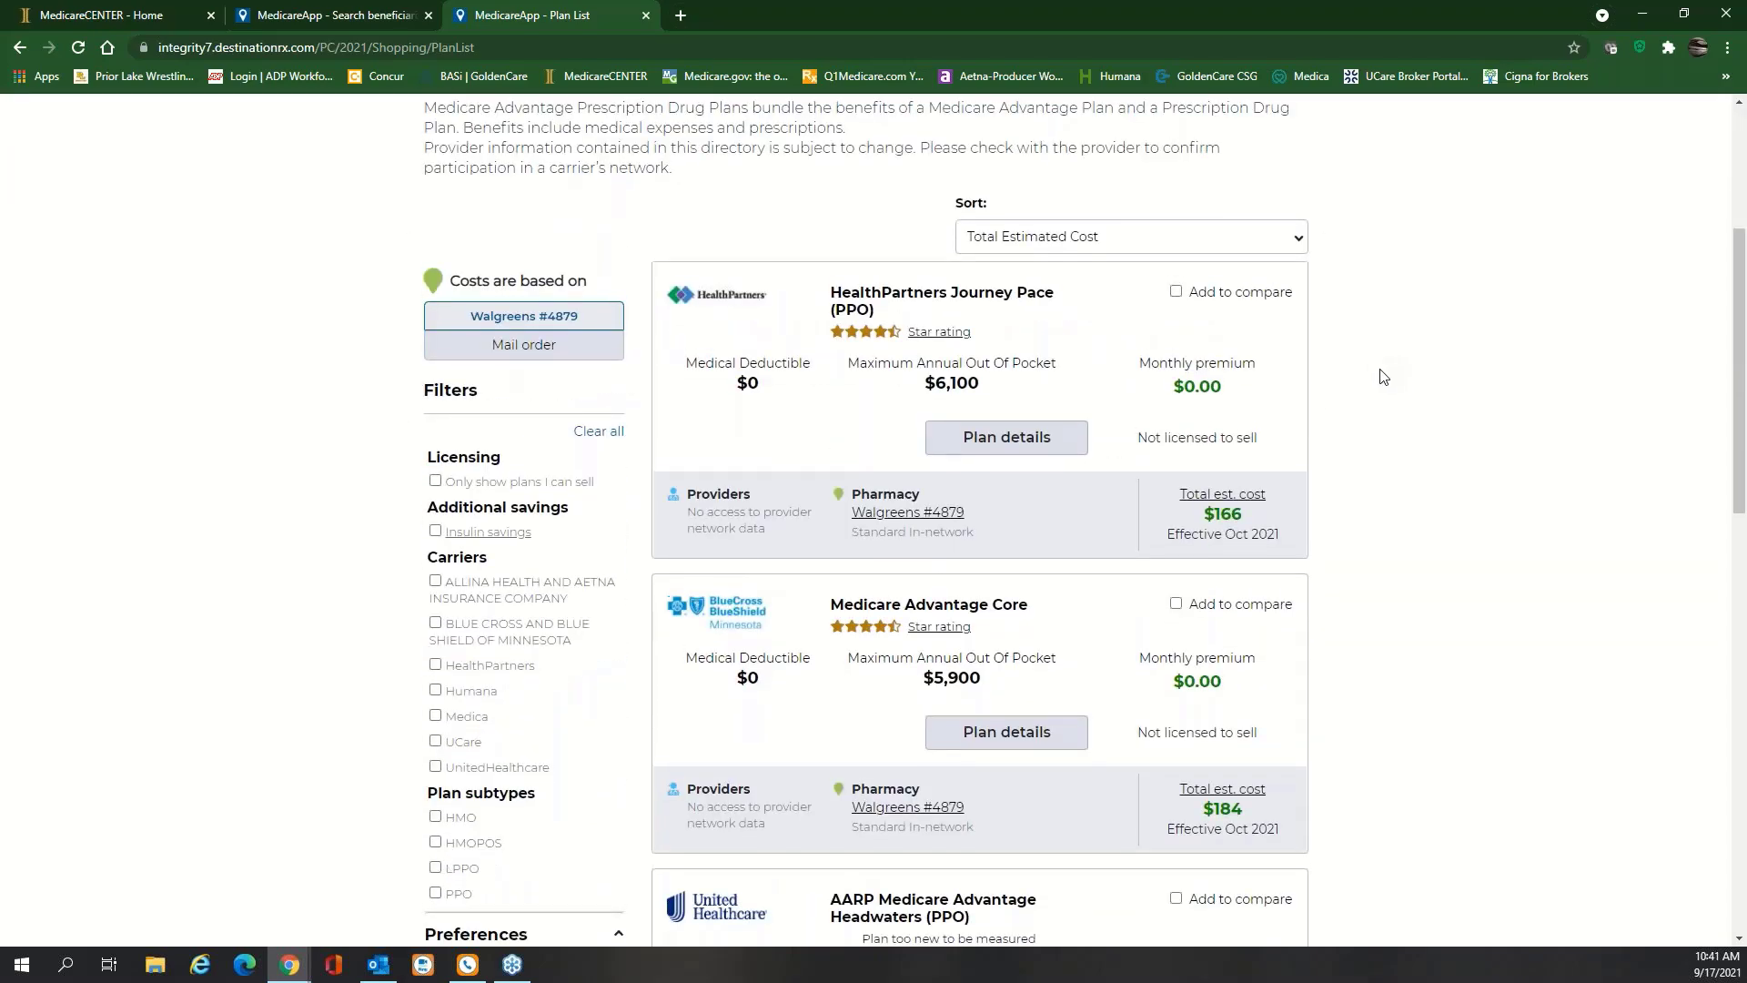
scroll(1383, 376, up, 1)
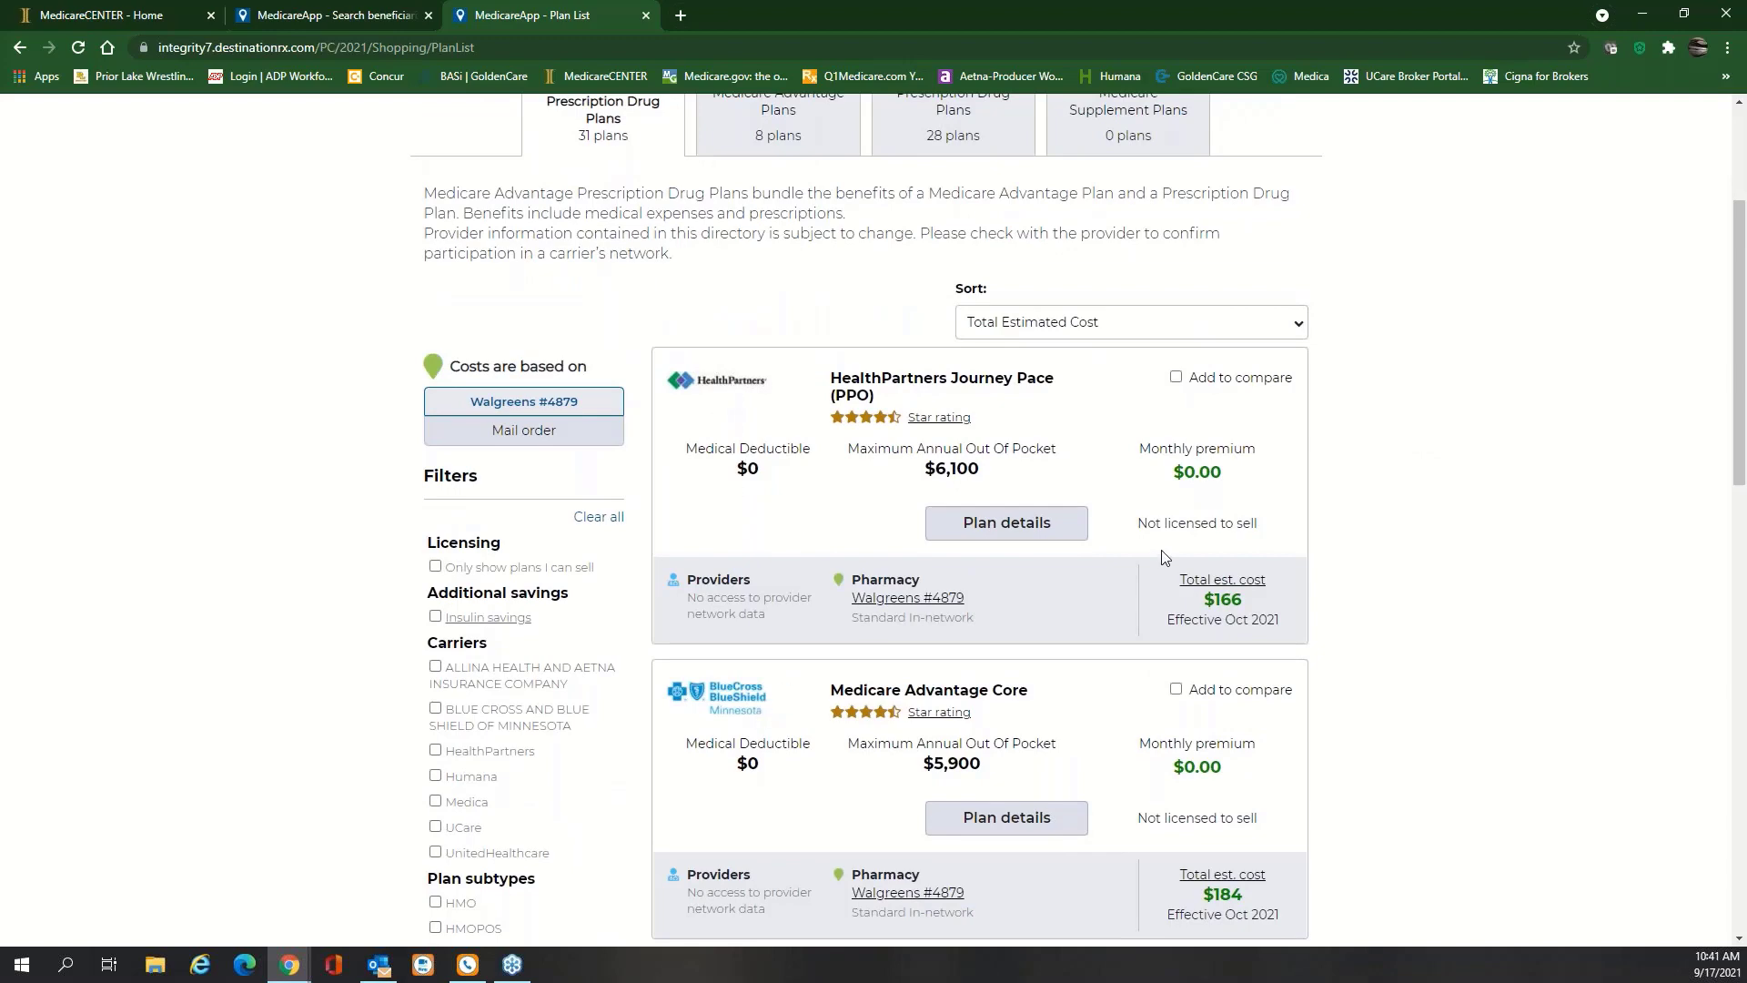
scroll(1164, 555, down, 2)
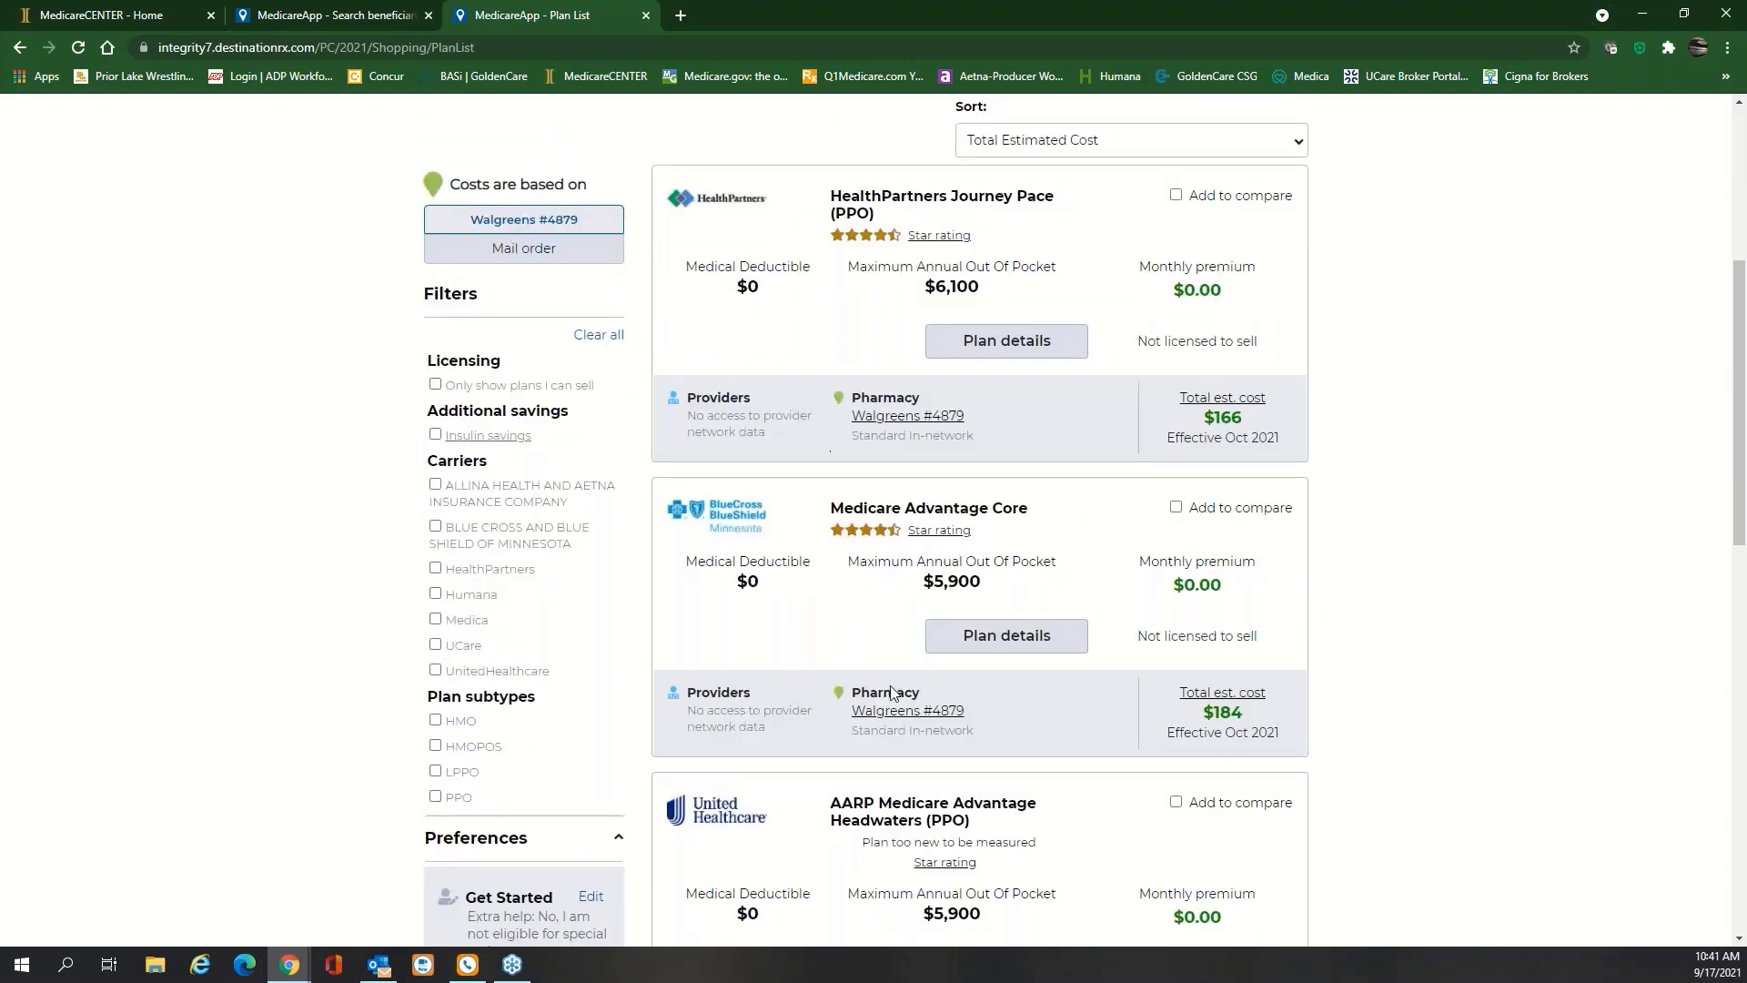
scroll(1026, 536, down, 2)
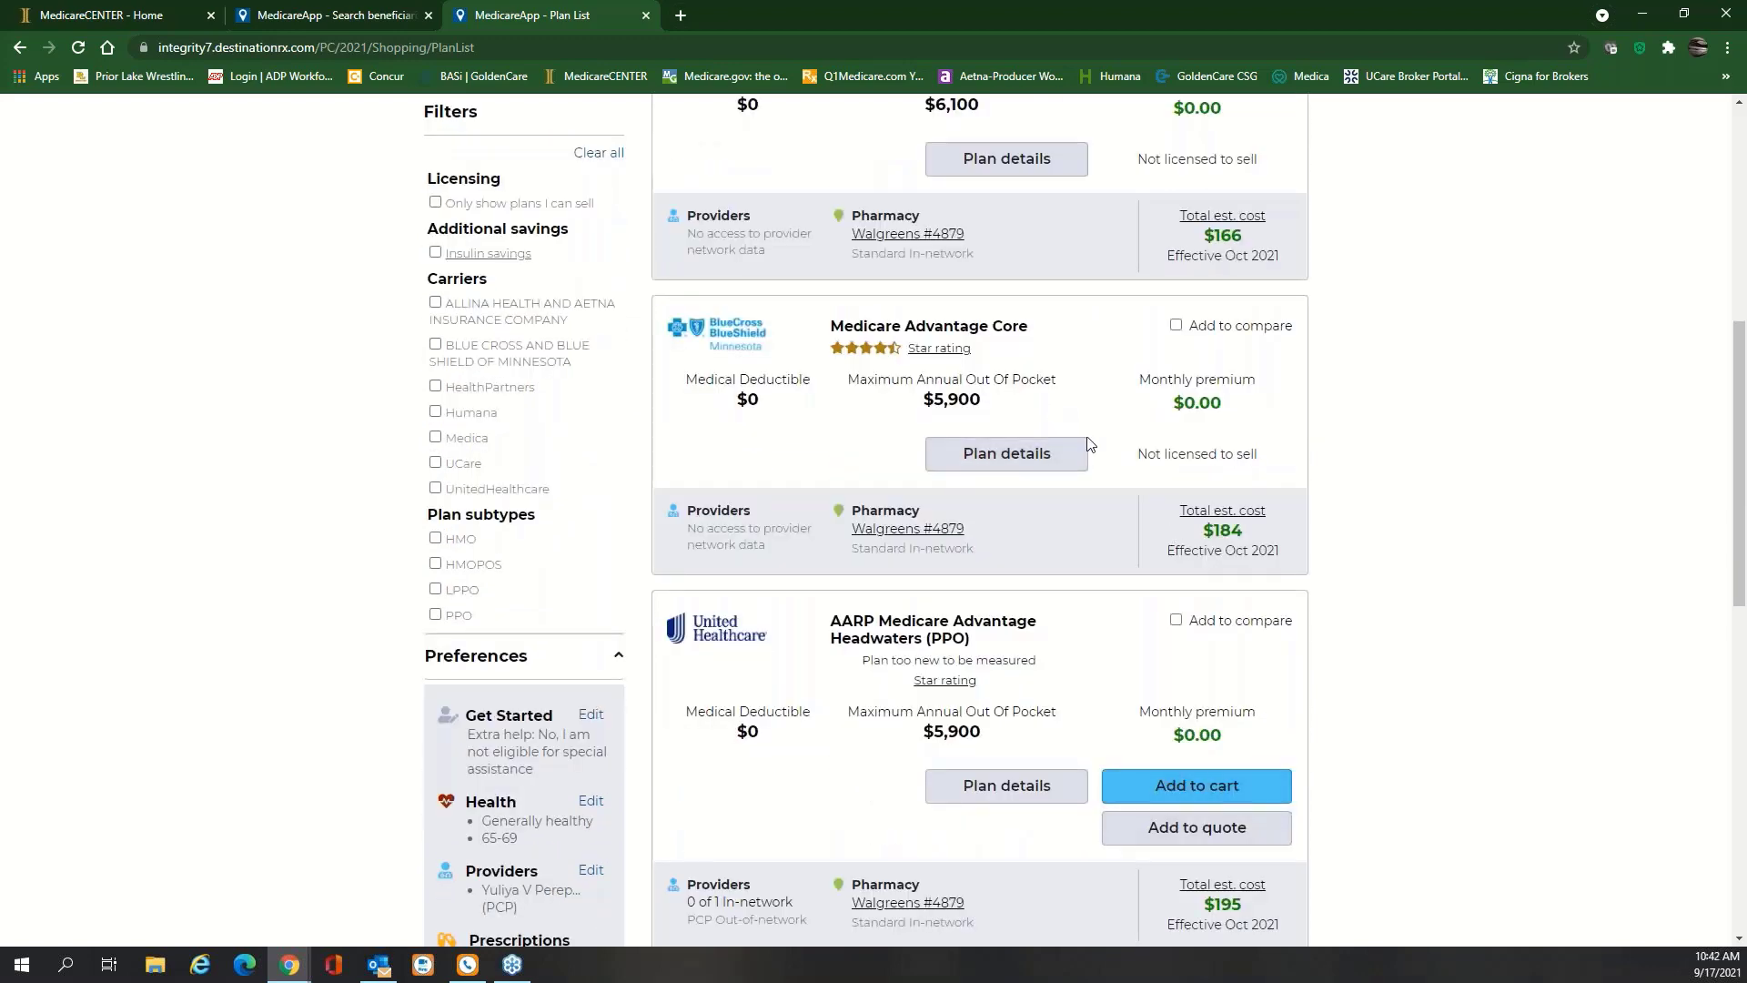
scroll(1088, 456, up, 1)
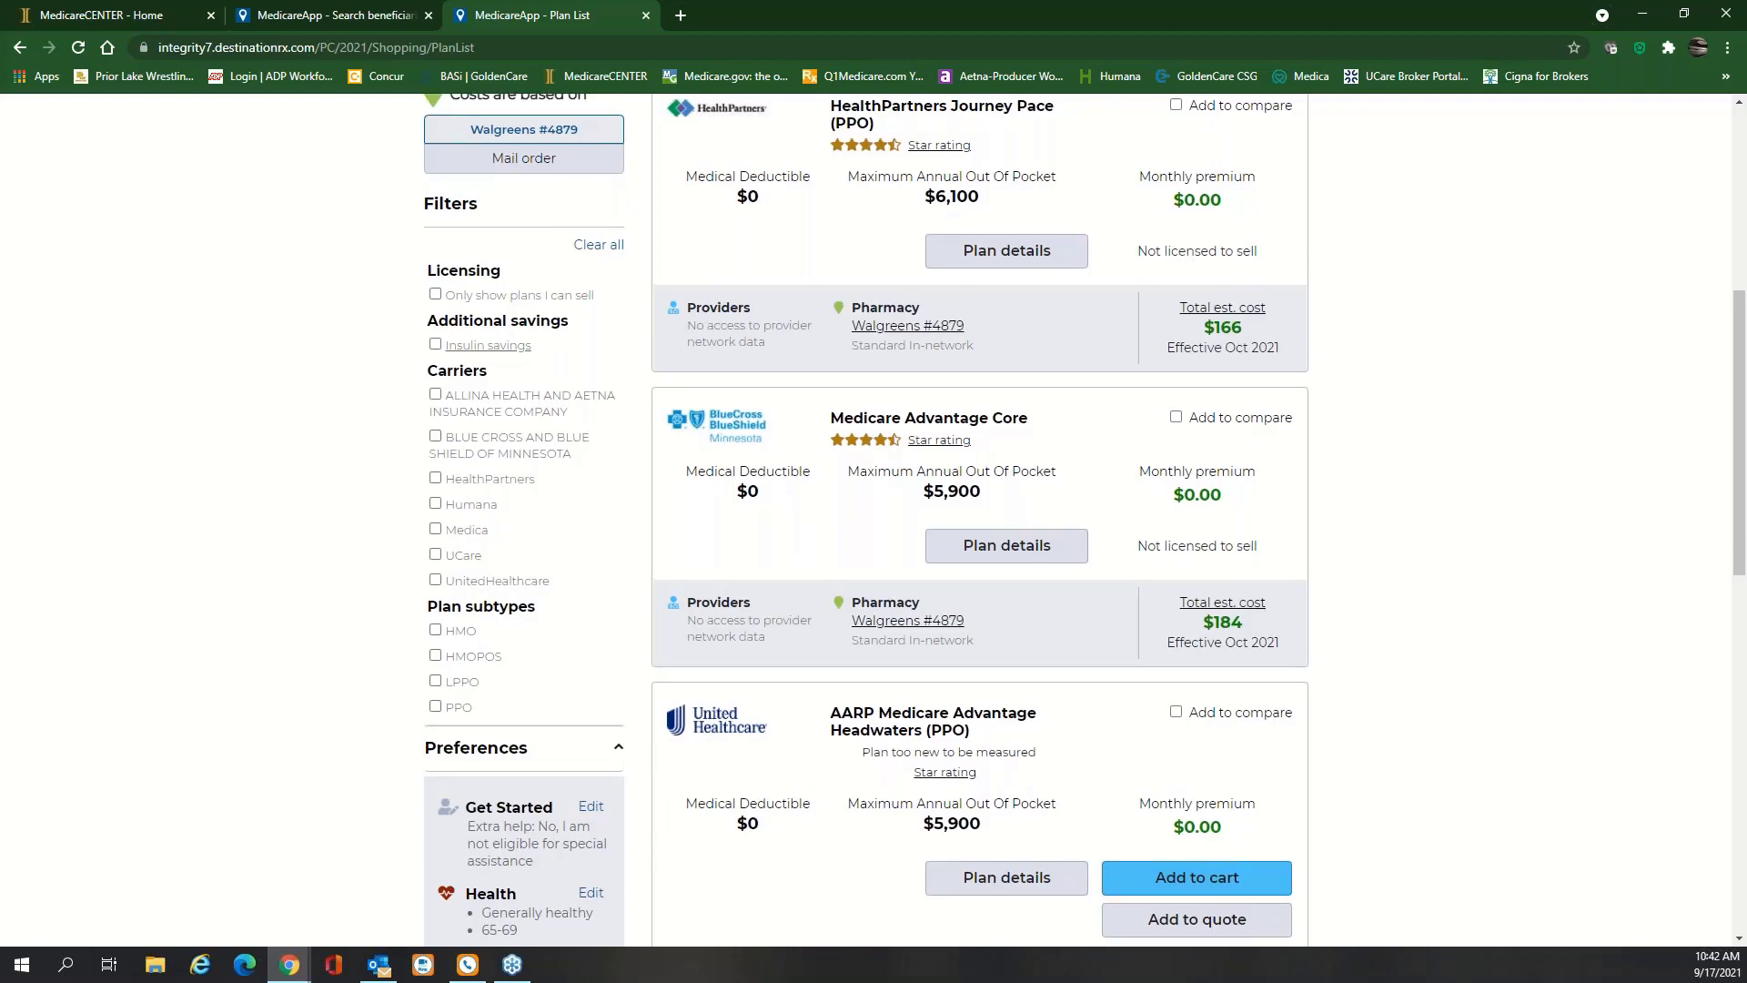
scroll(840, 273, up, 6)
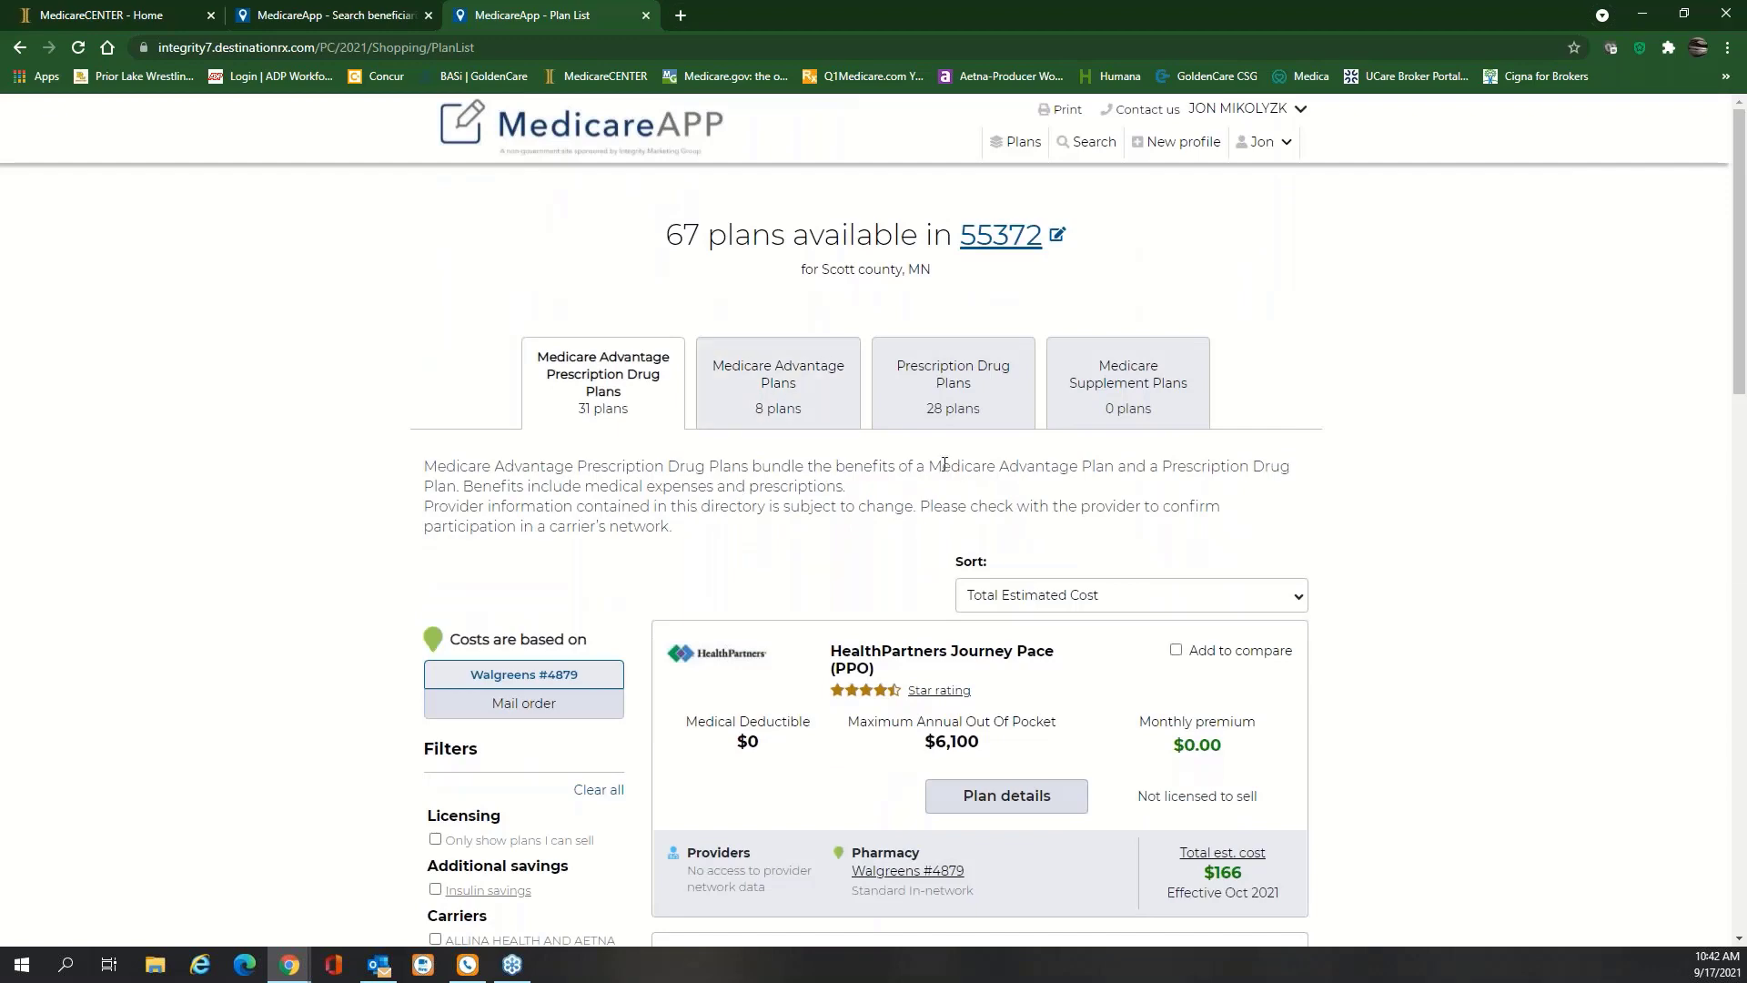
scroll(815, 519, down, 3)
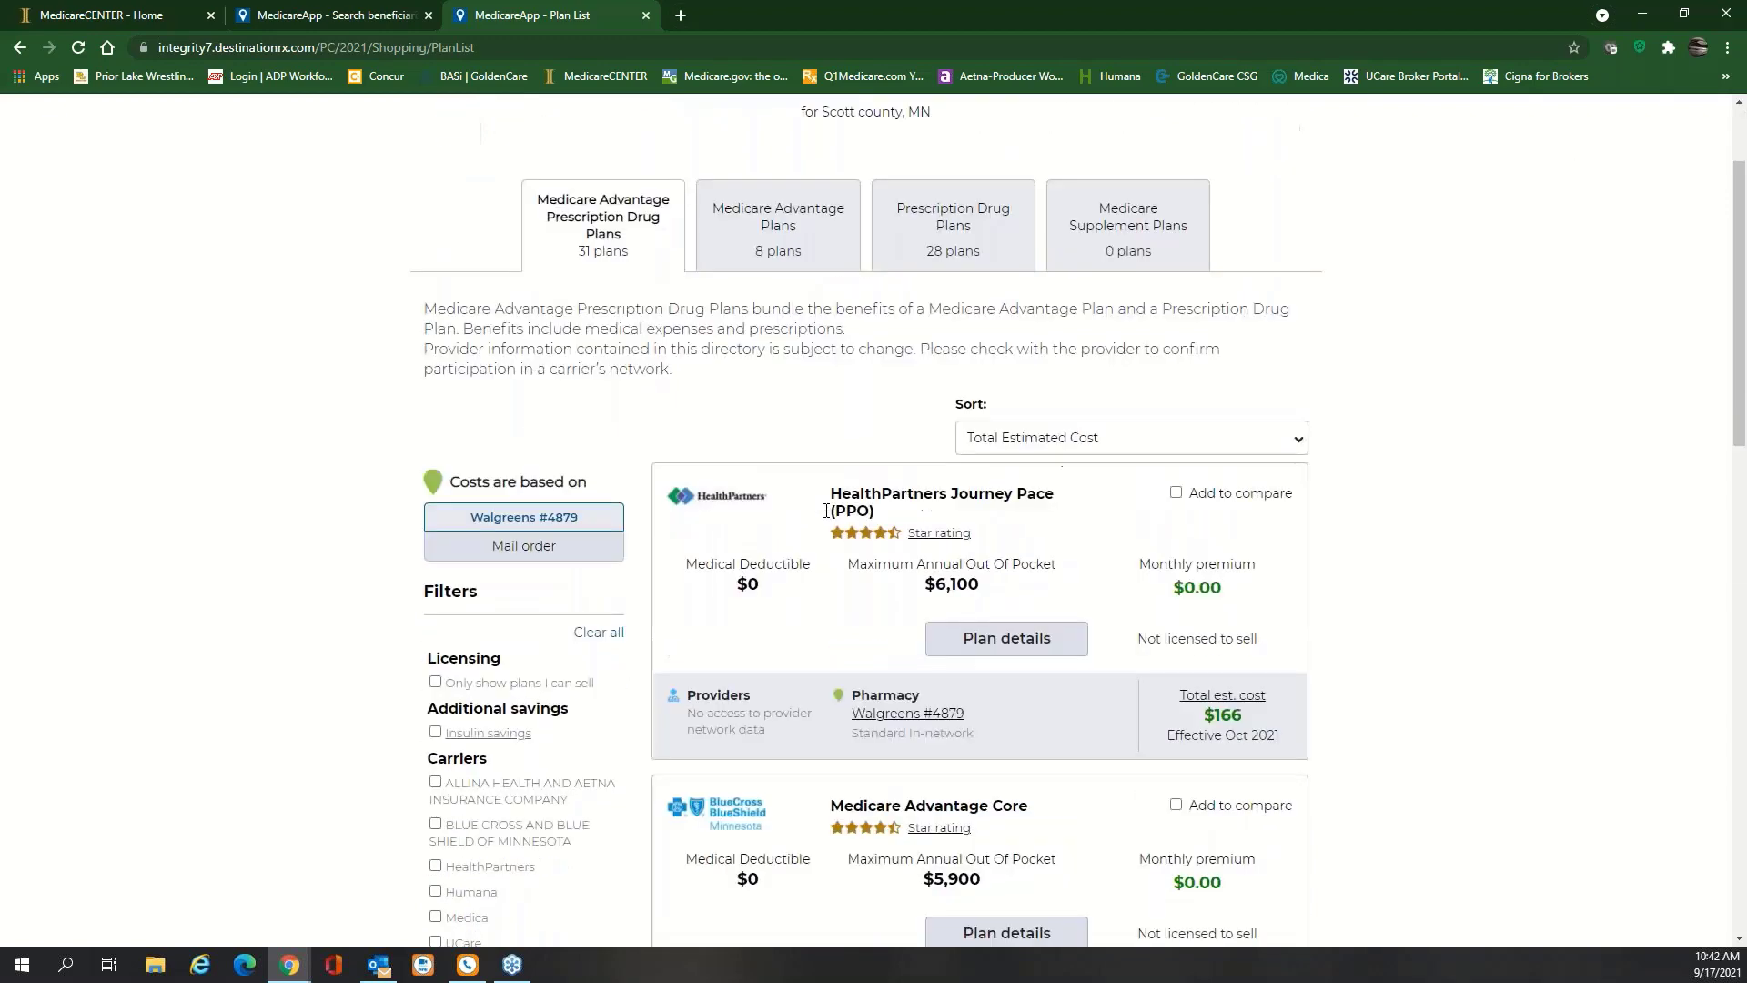
scroll(814, 498, down, 10)
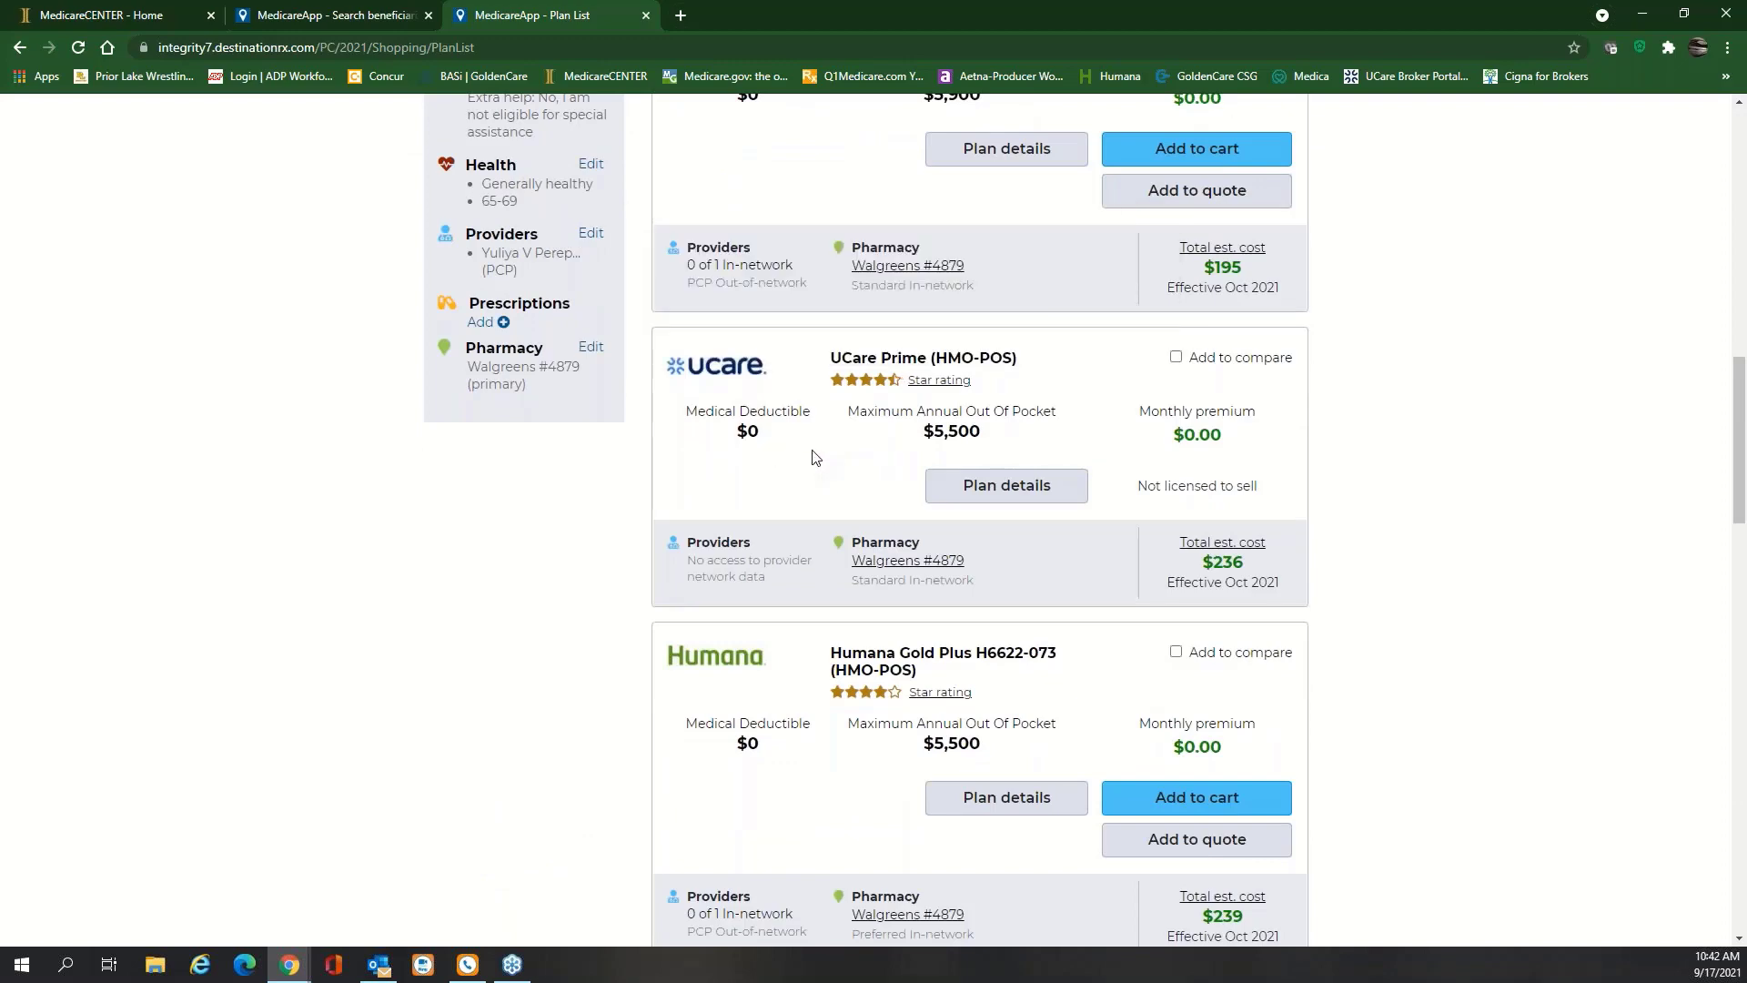
scroll(810, 456, down, 10)
scroll(812, 452, down, 10)
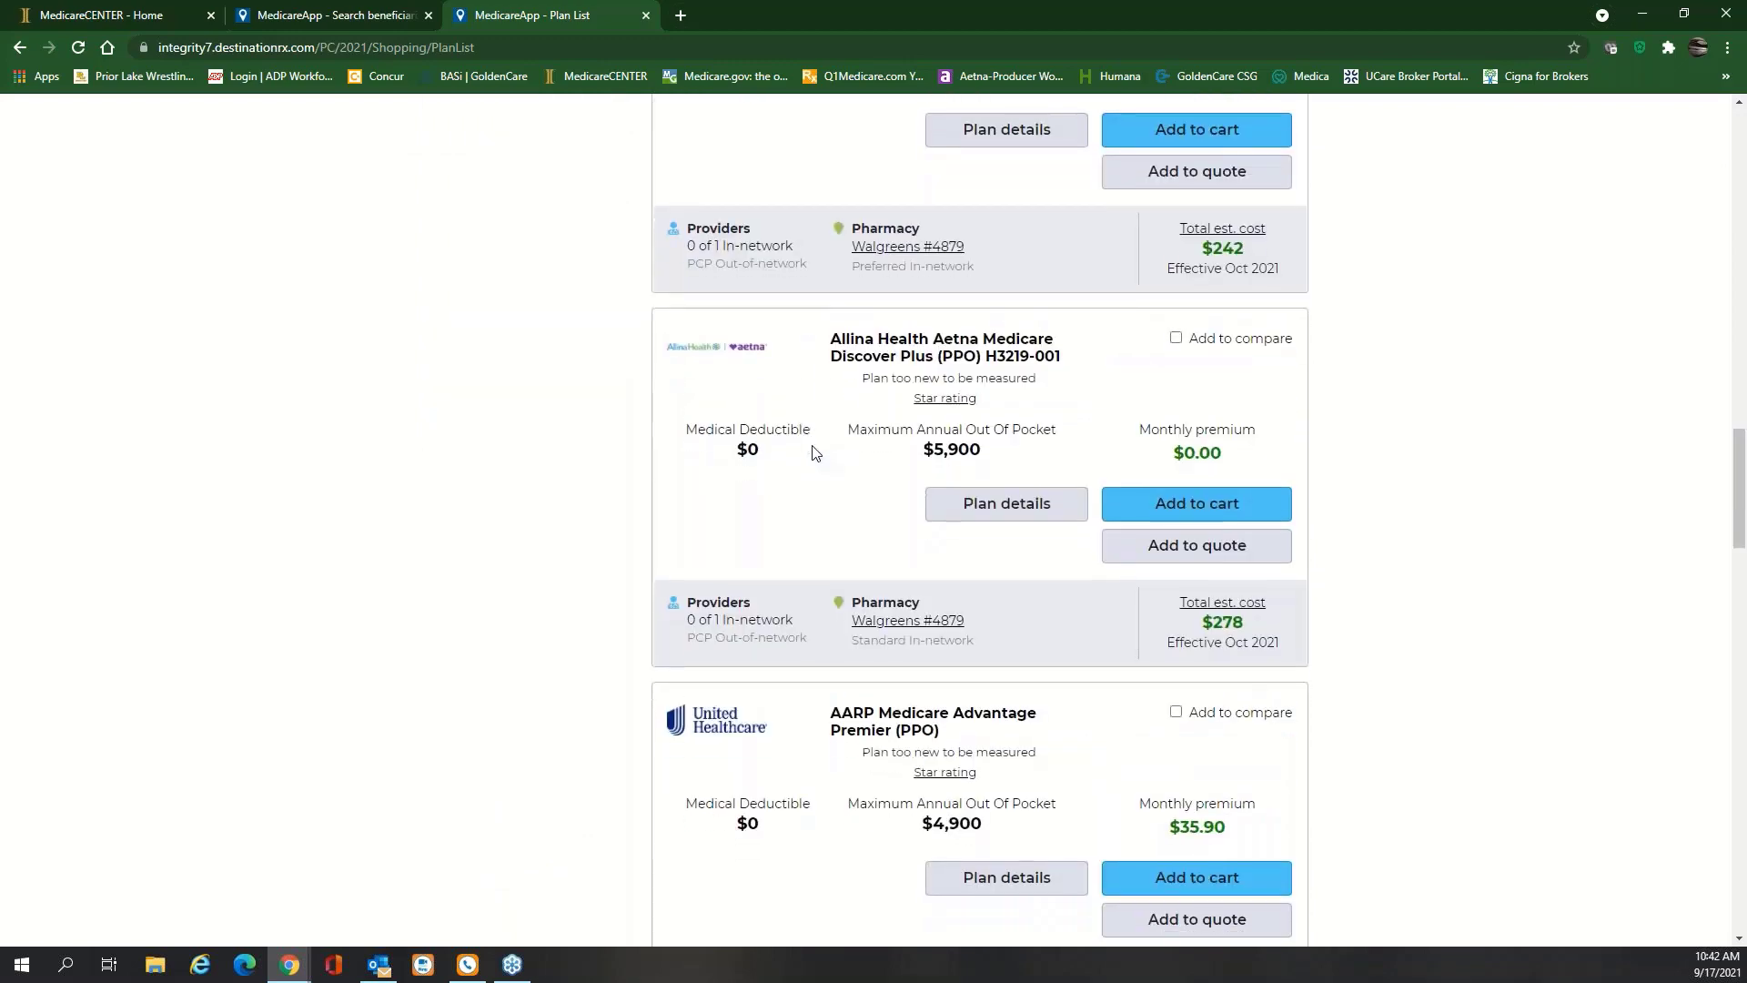
scroll(813, 452, down, 1)
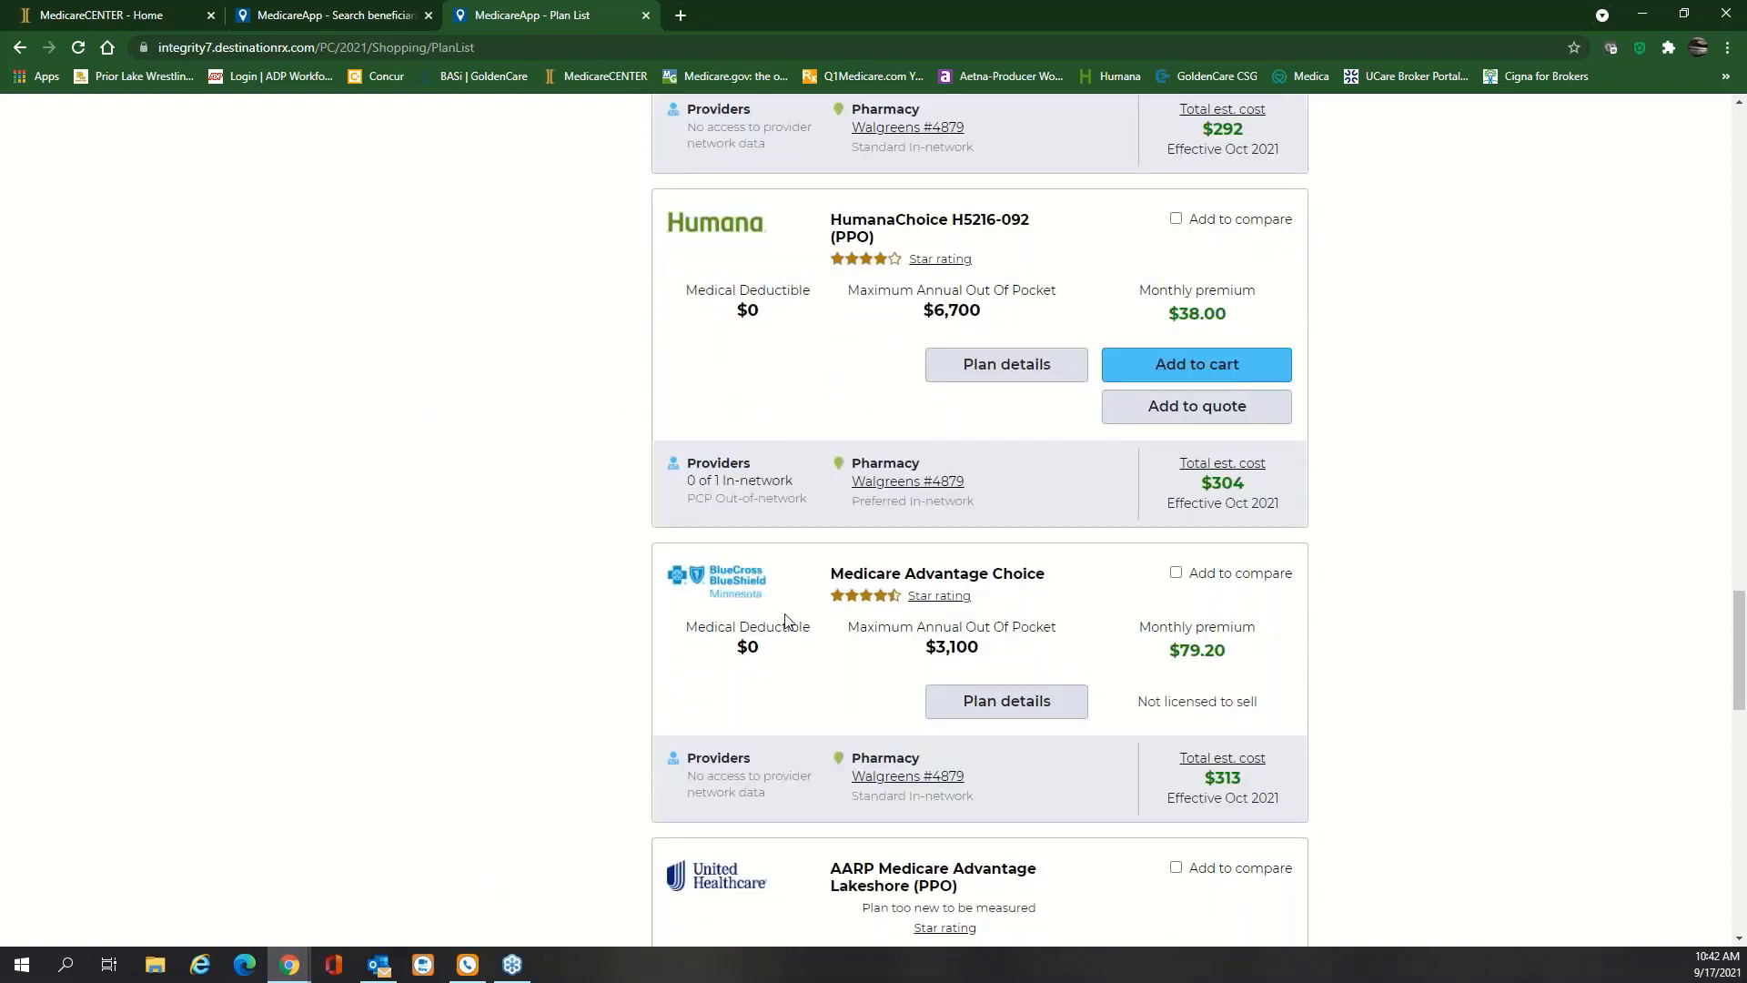
scroll(786, 619, down, 7)
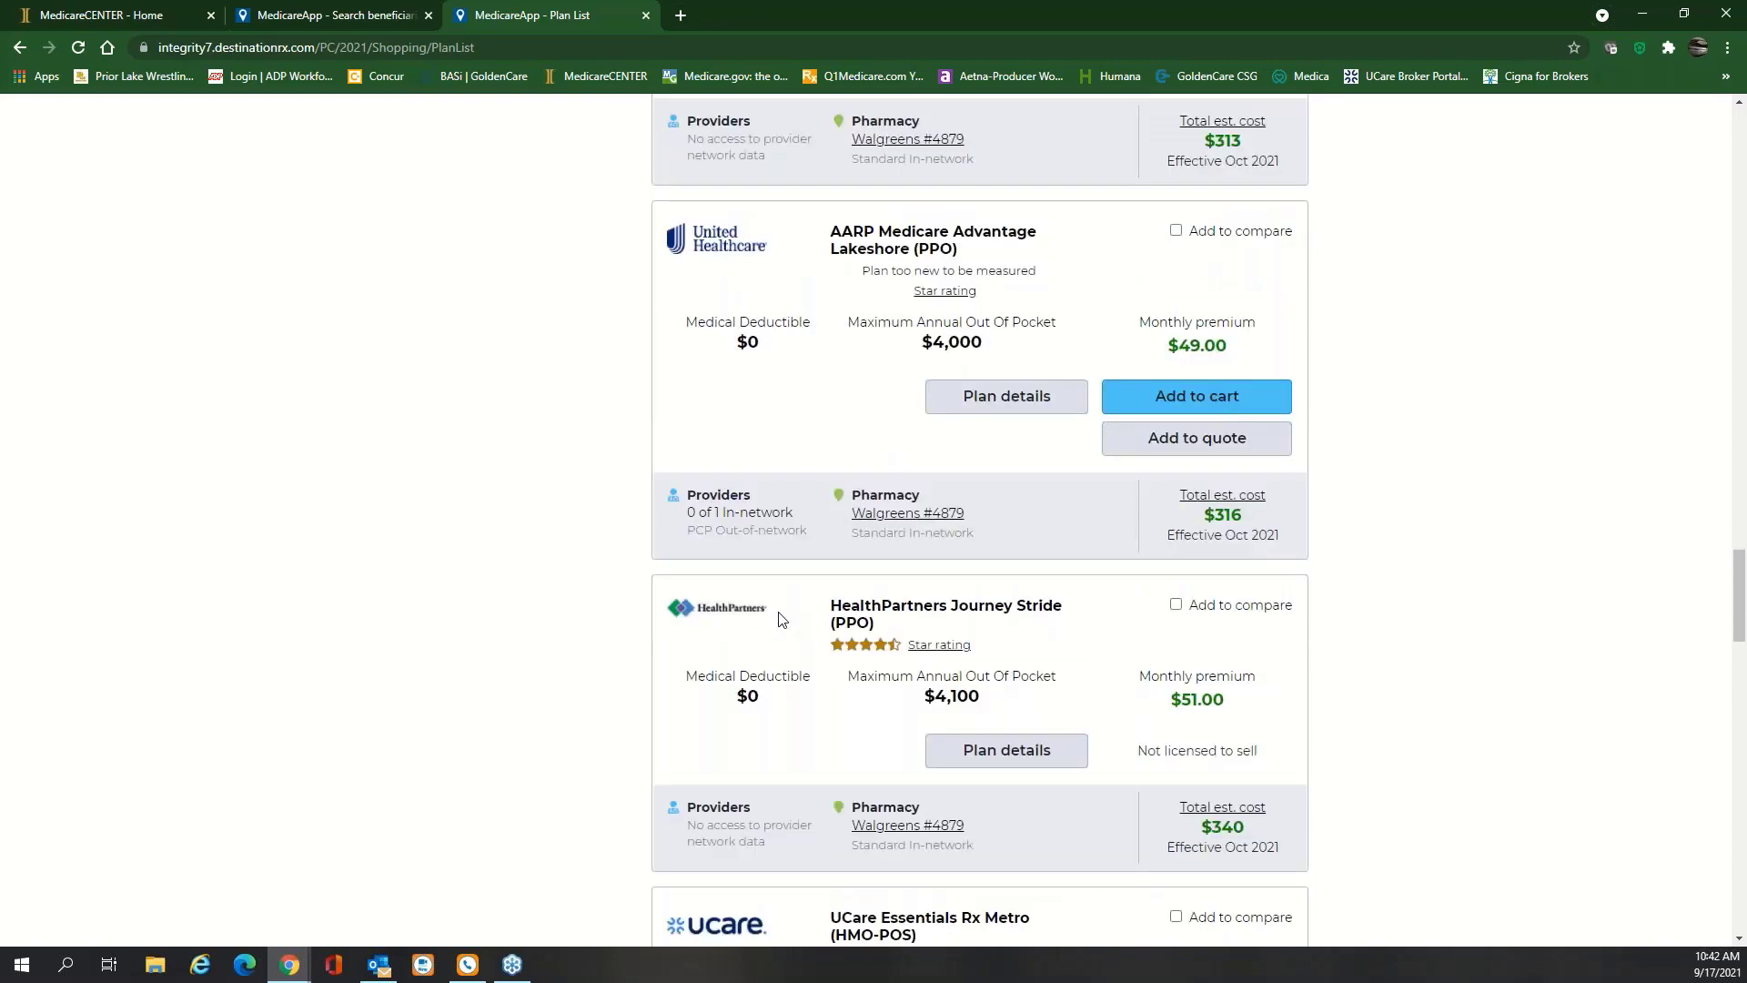
scroll(778, 616, down, 4)
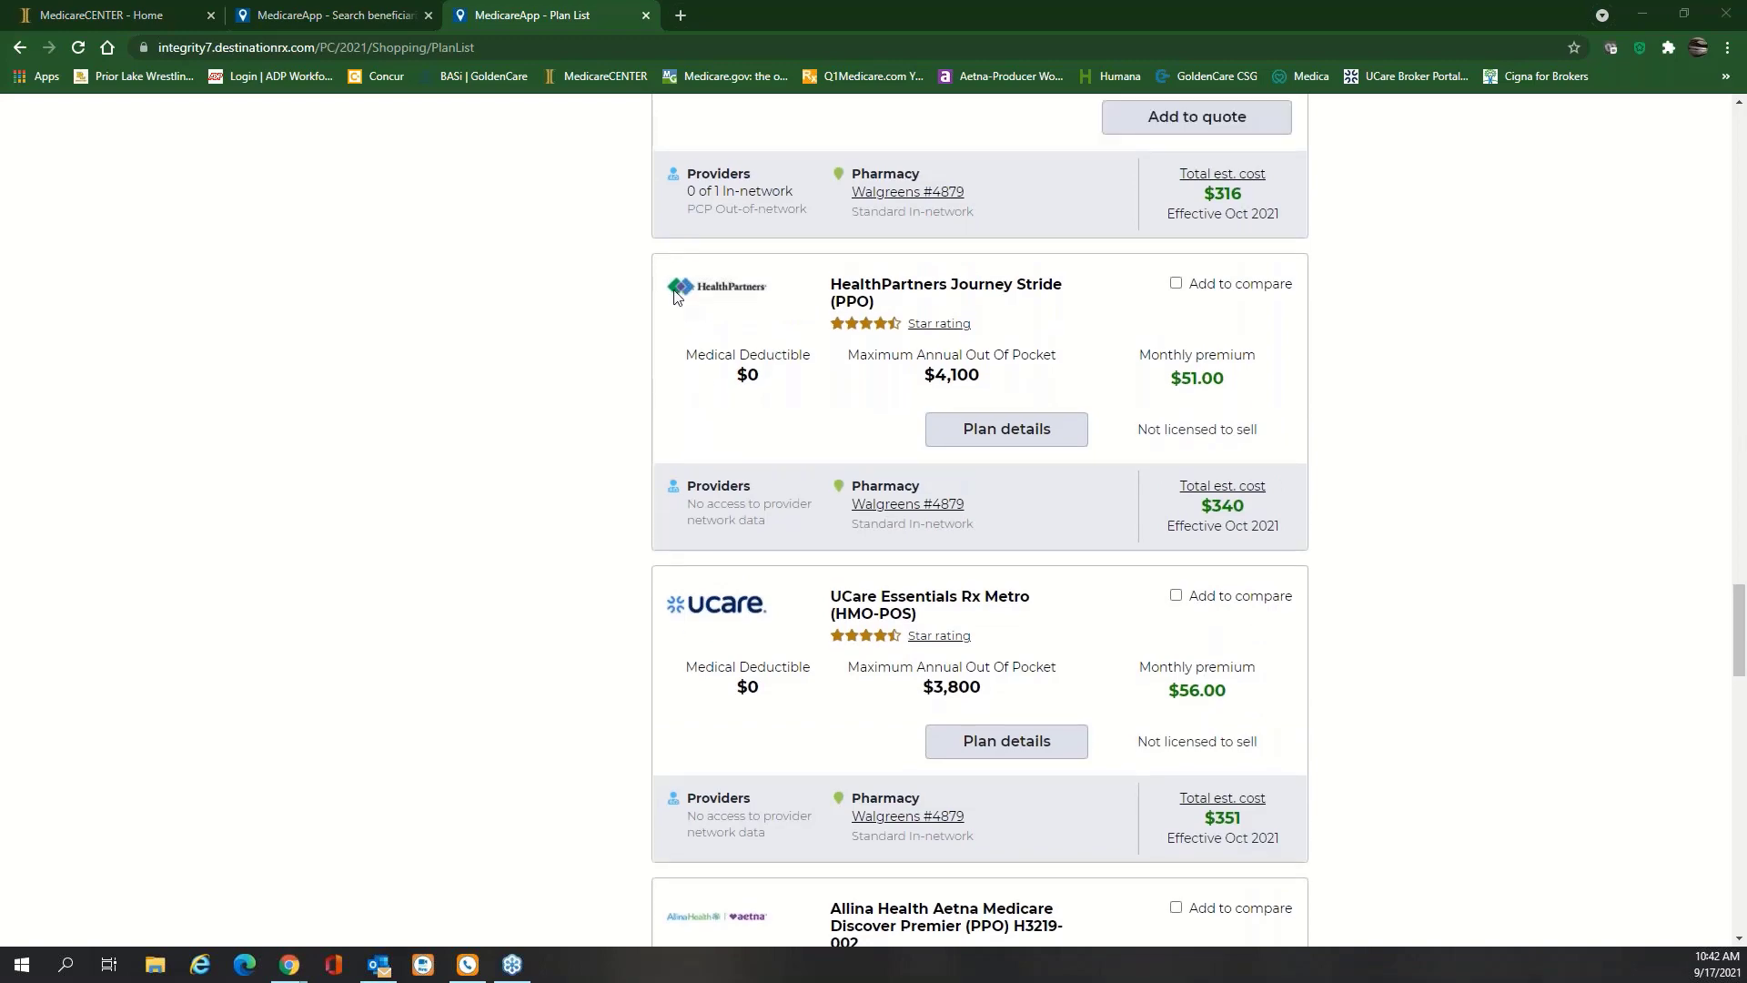
drag(1731, 485, 1732, 150)
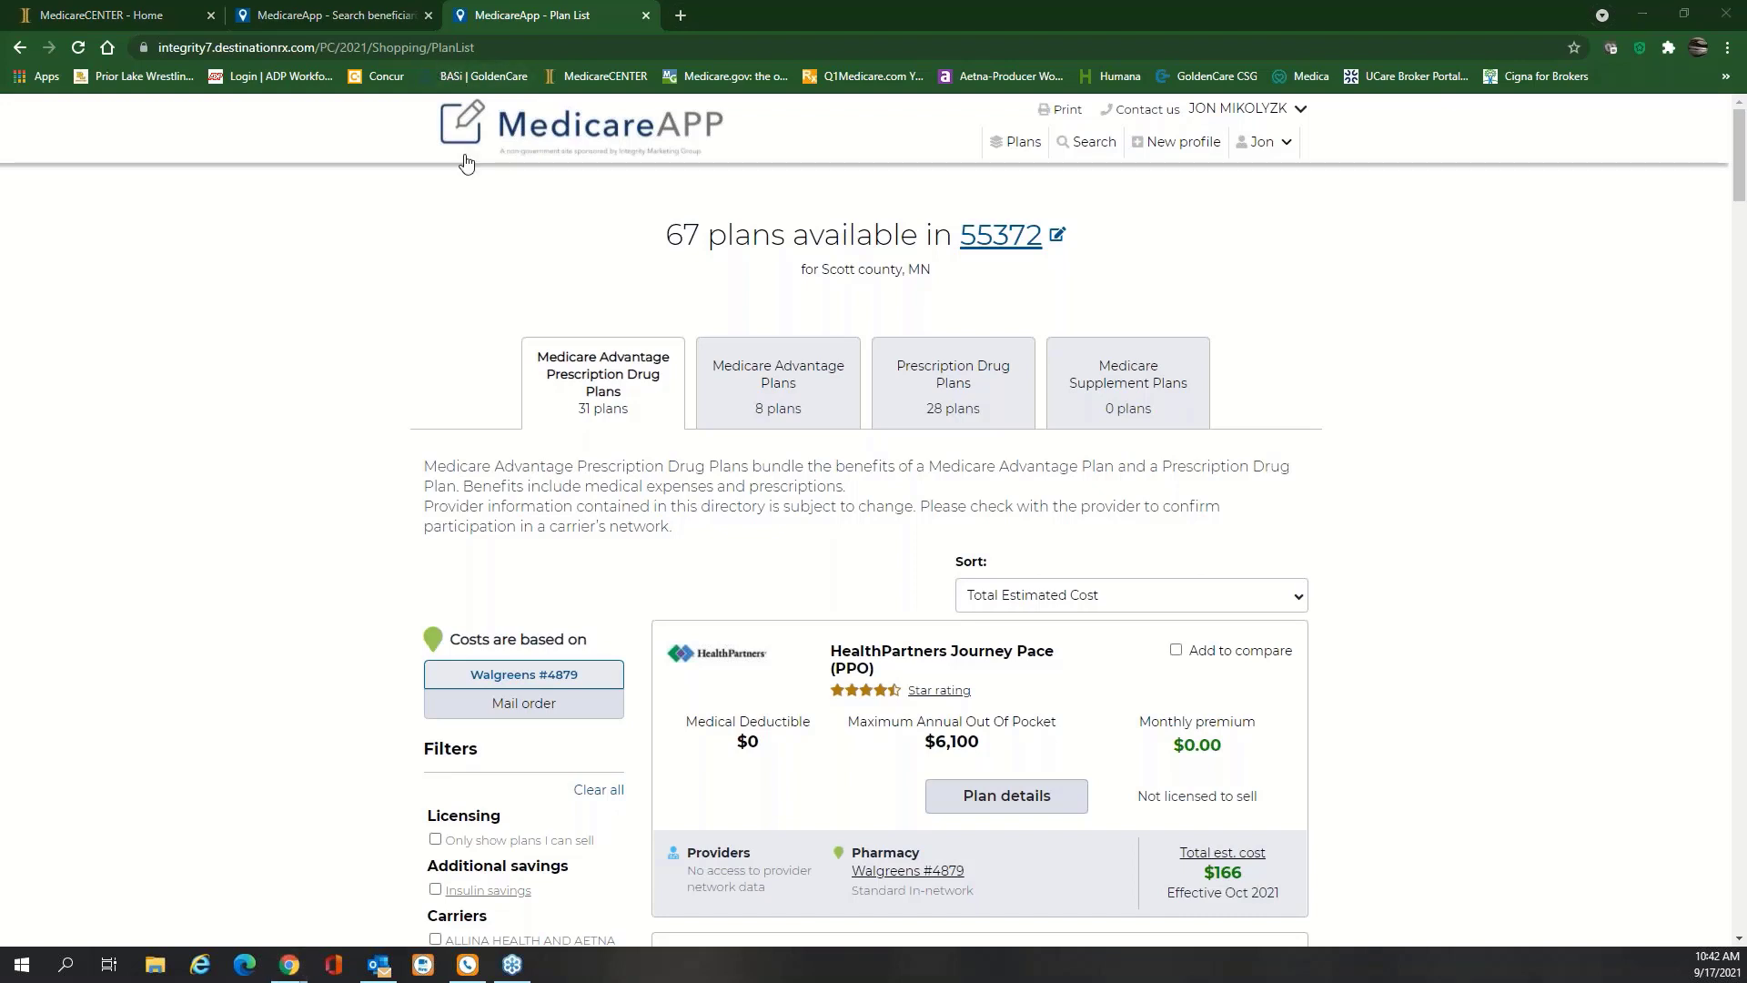
Close the Plan List and Search beneficiaries tabs and launch MedicareLINK from the enrollment tool dialog
click(646, 15)
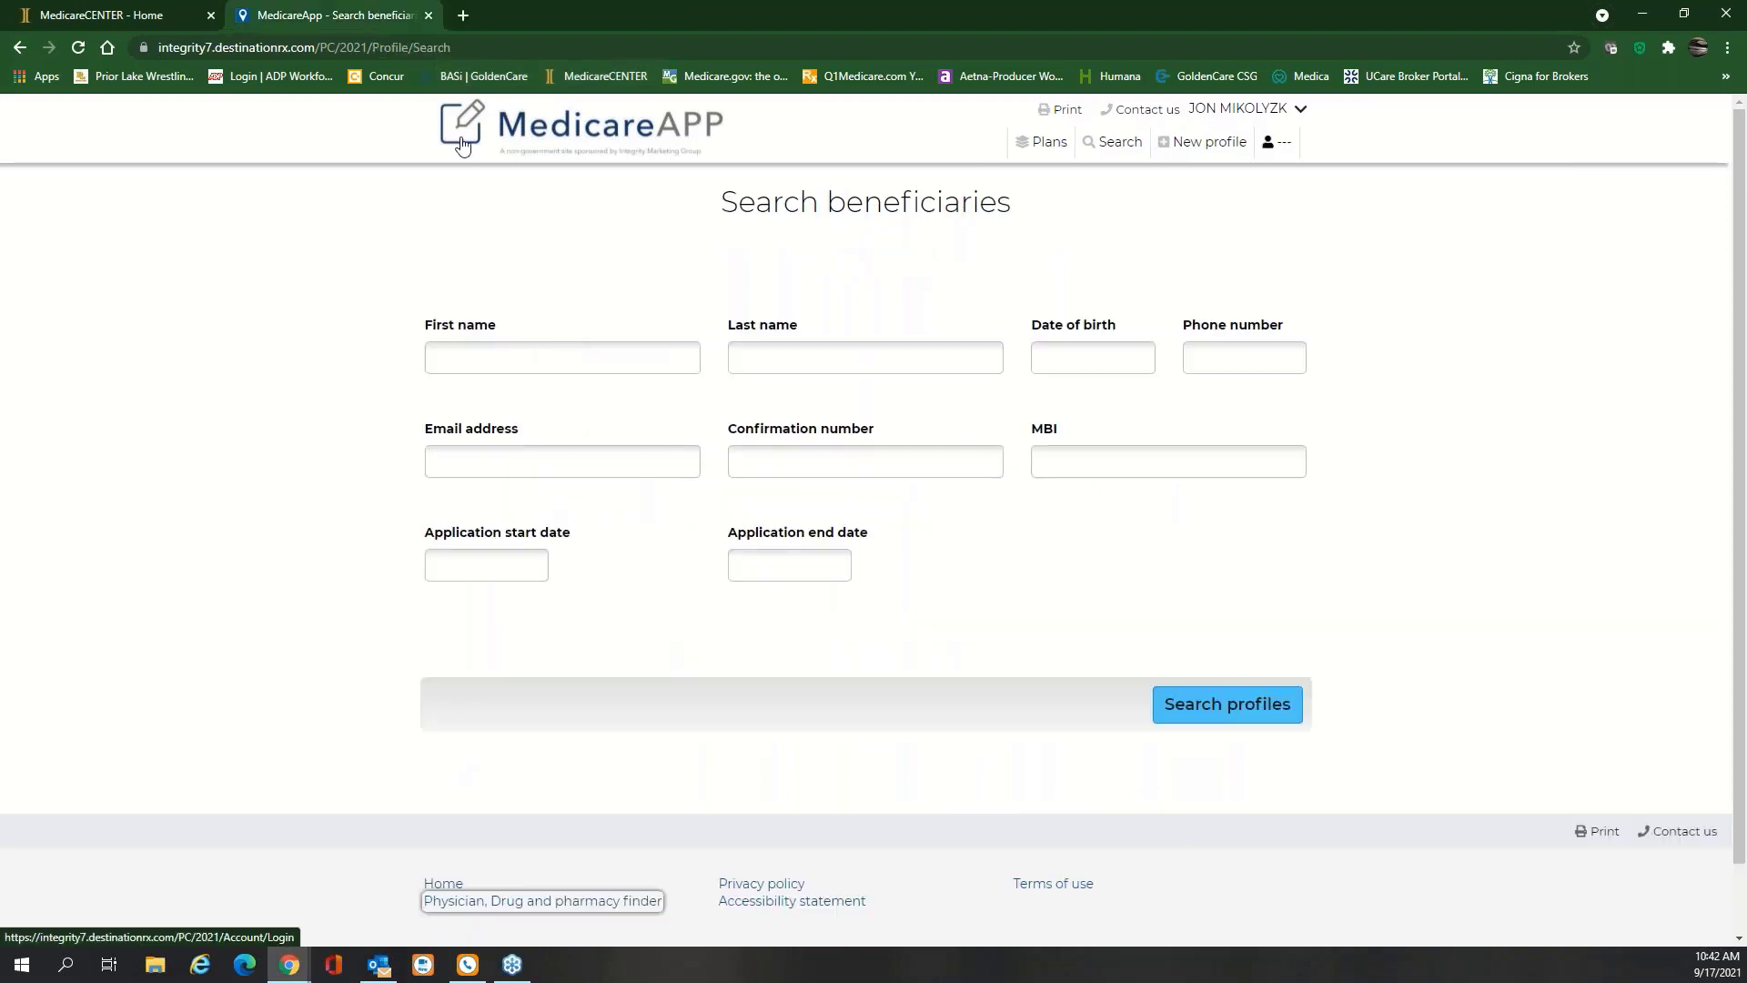
click(428, 16)
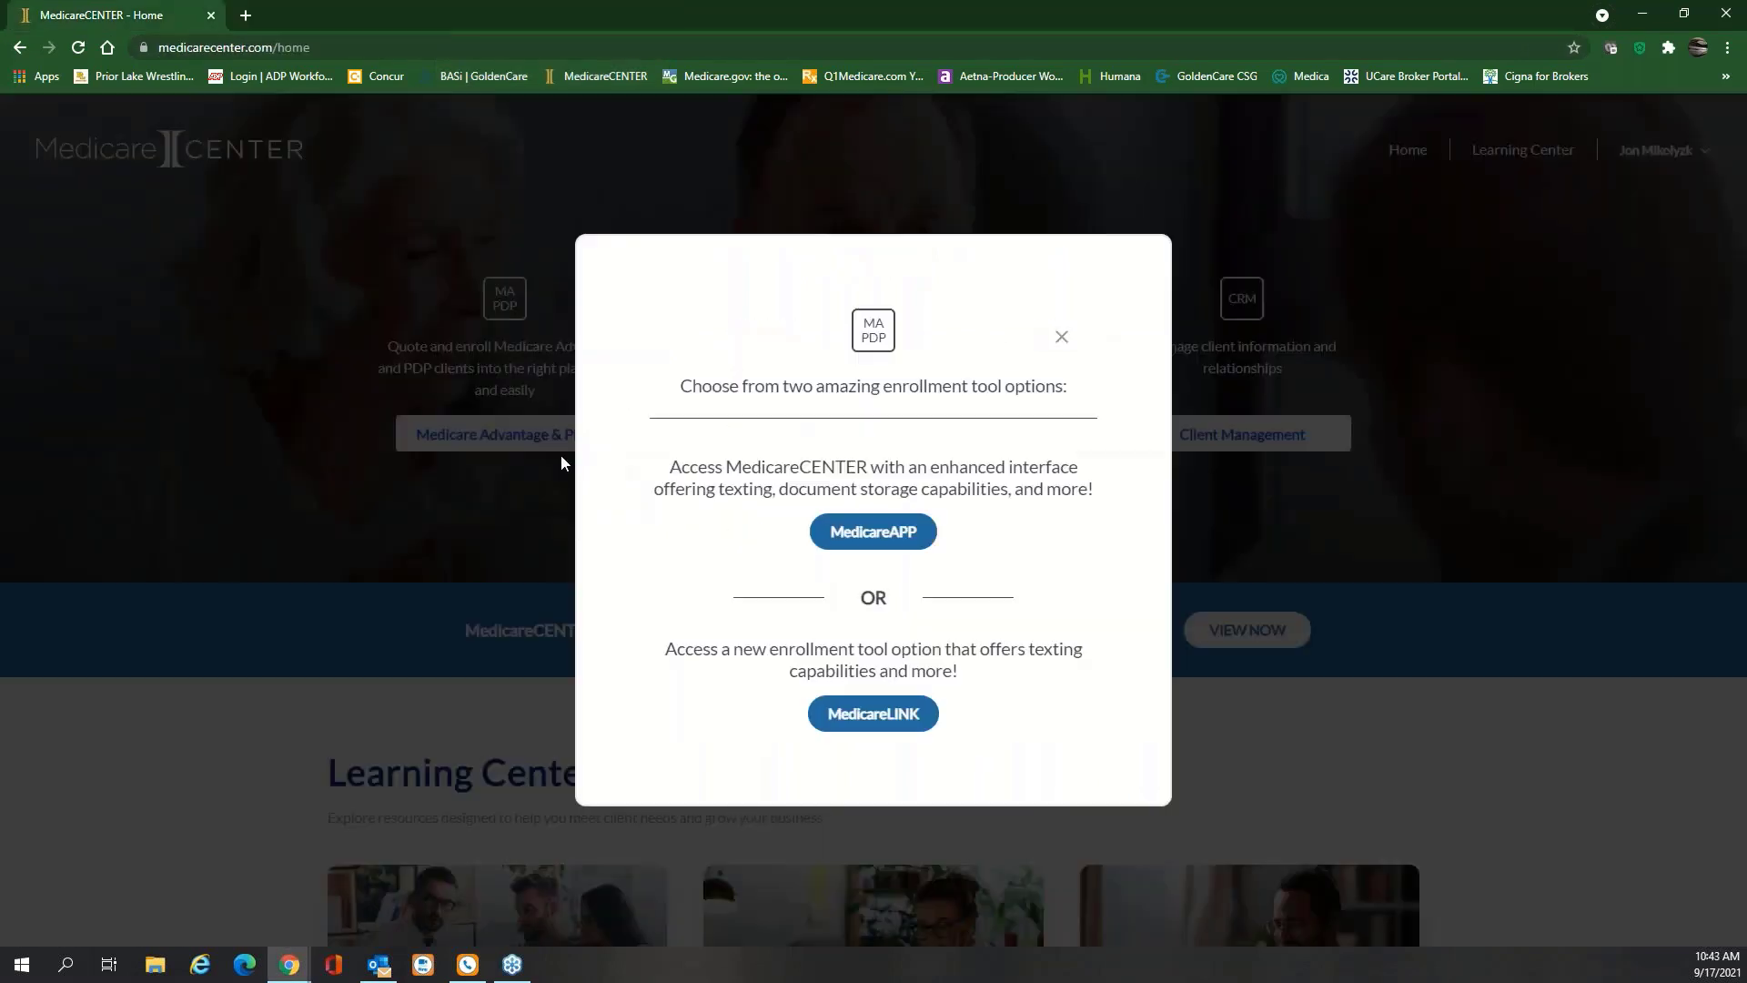
click(897, 722)
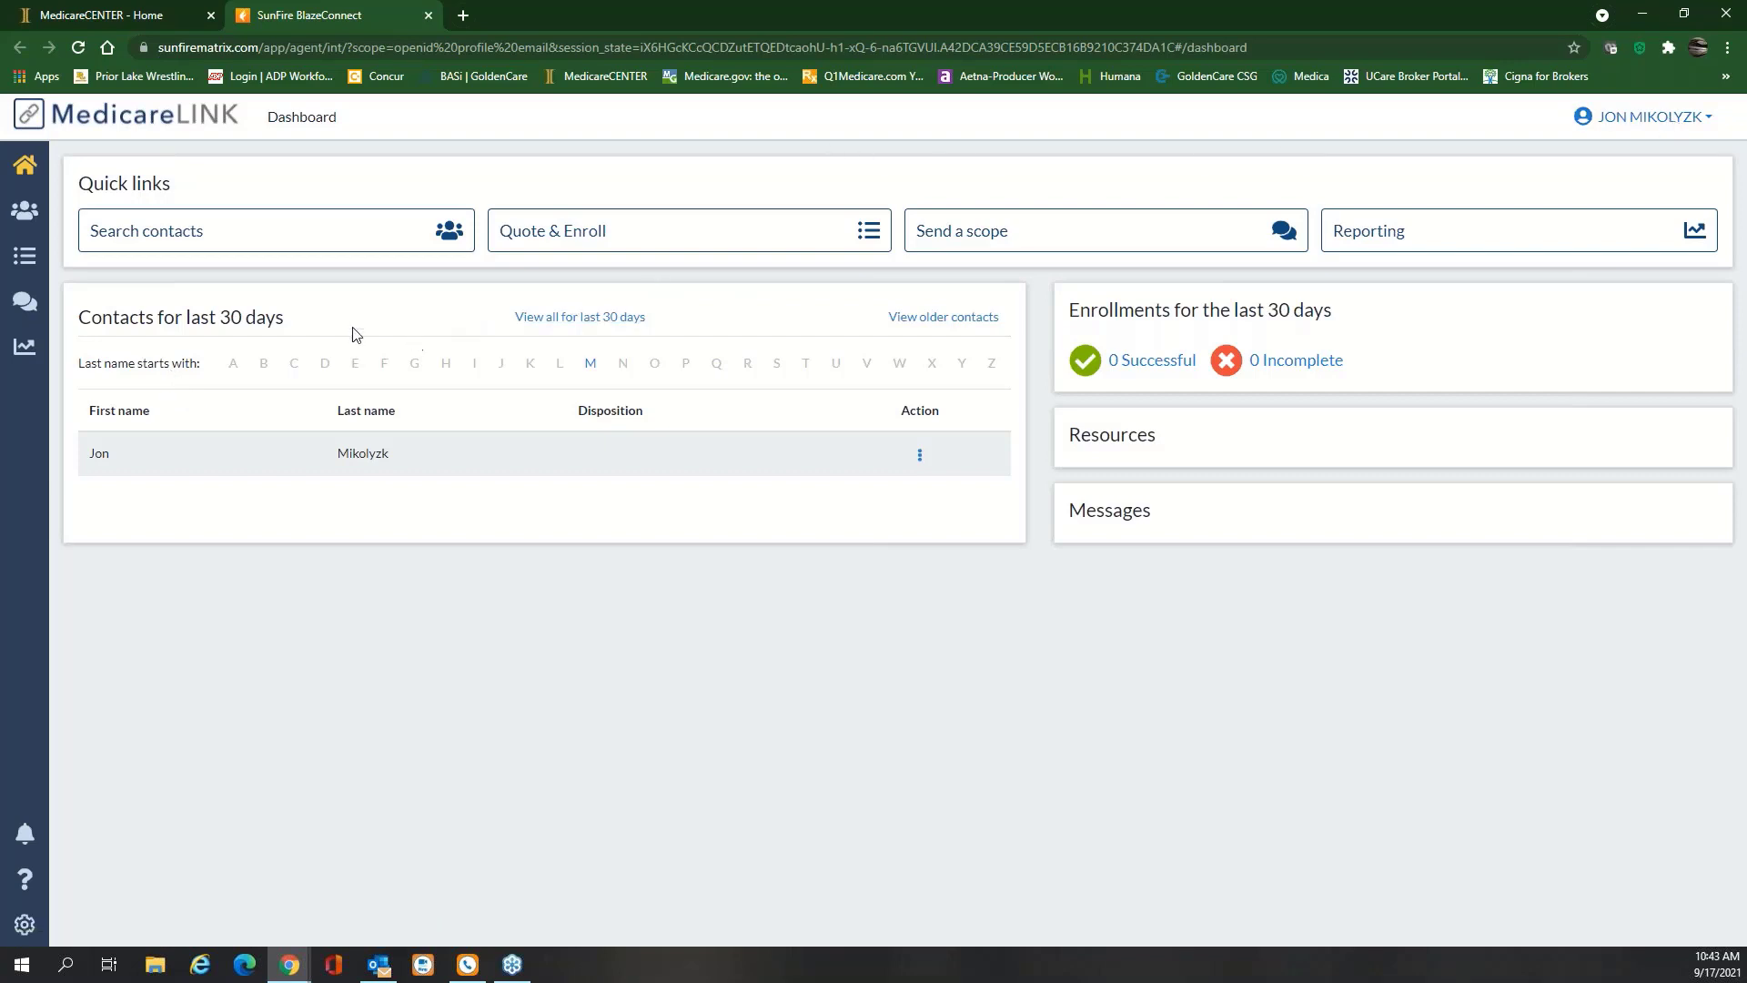
Run a trial last-name contact search, clear it, and return to the dashboard
click(278, 238)
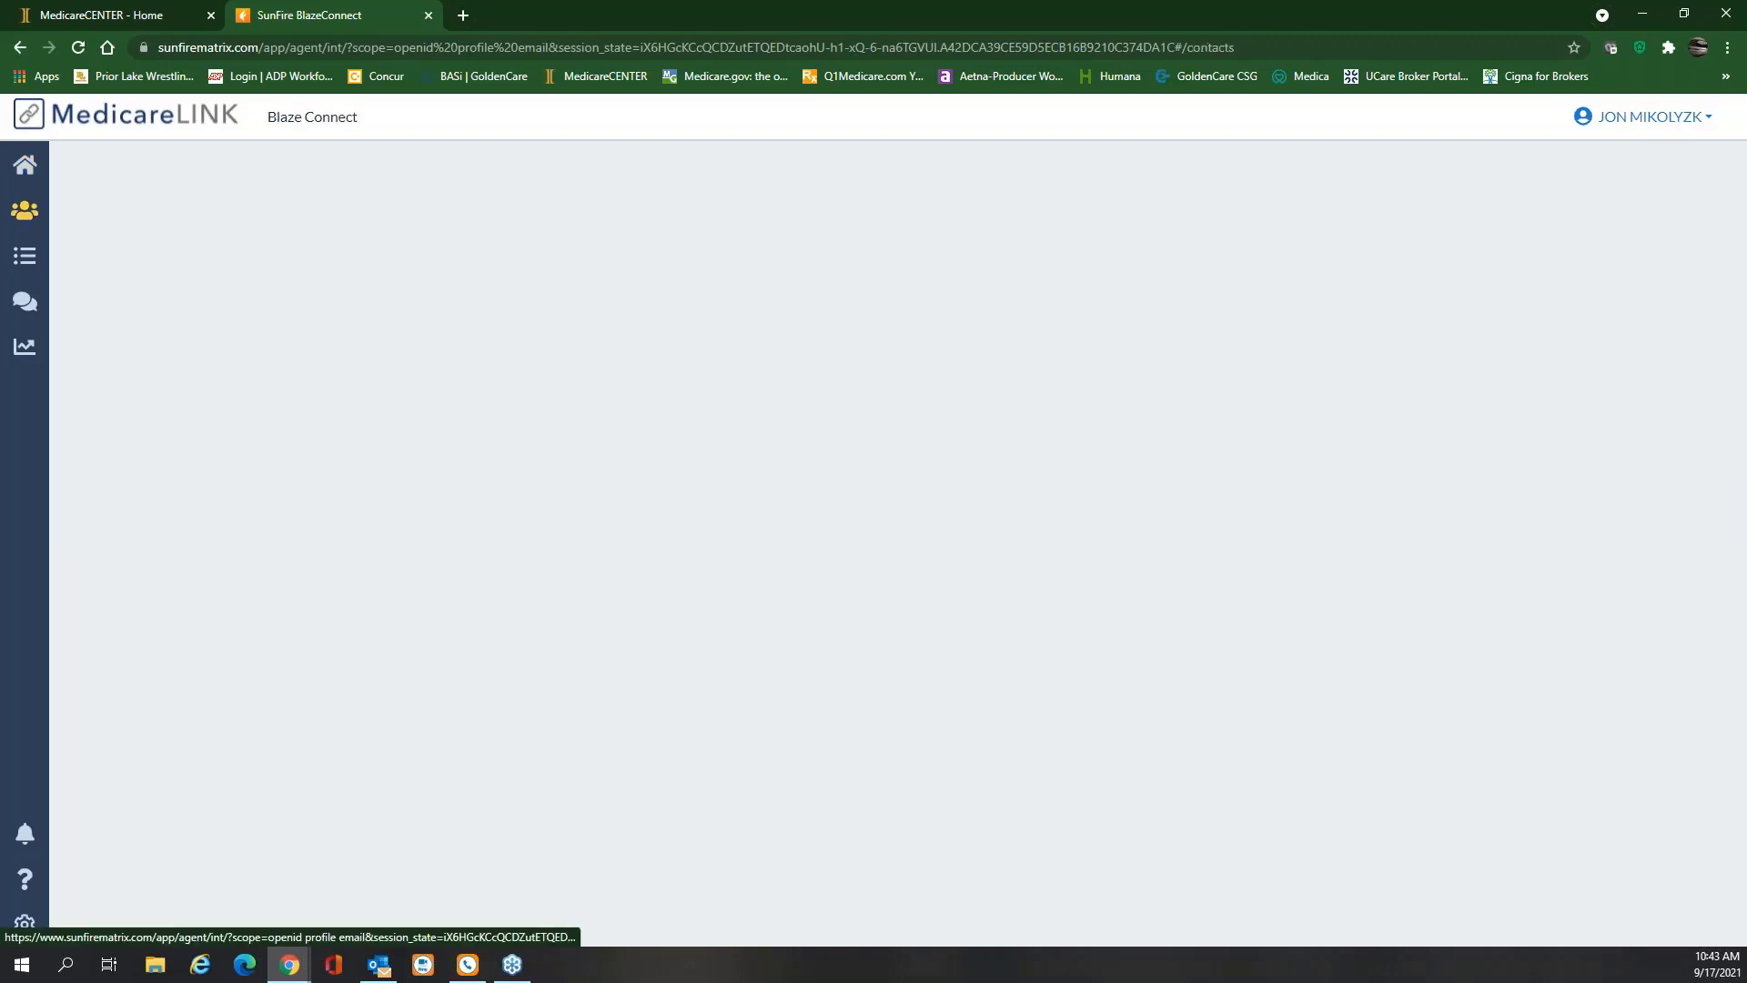
click(268, 228)
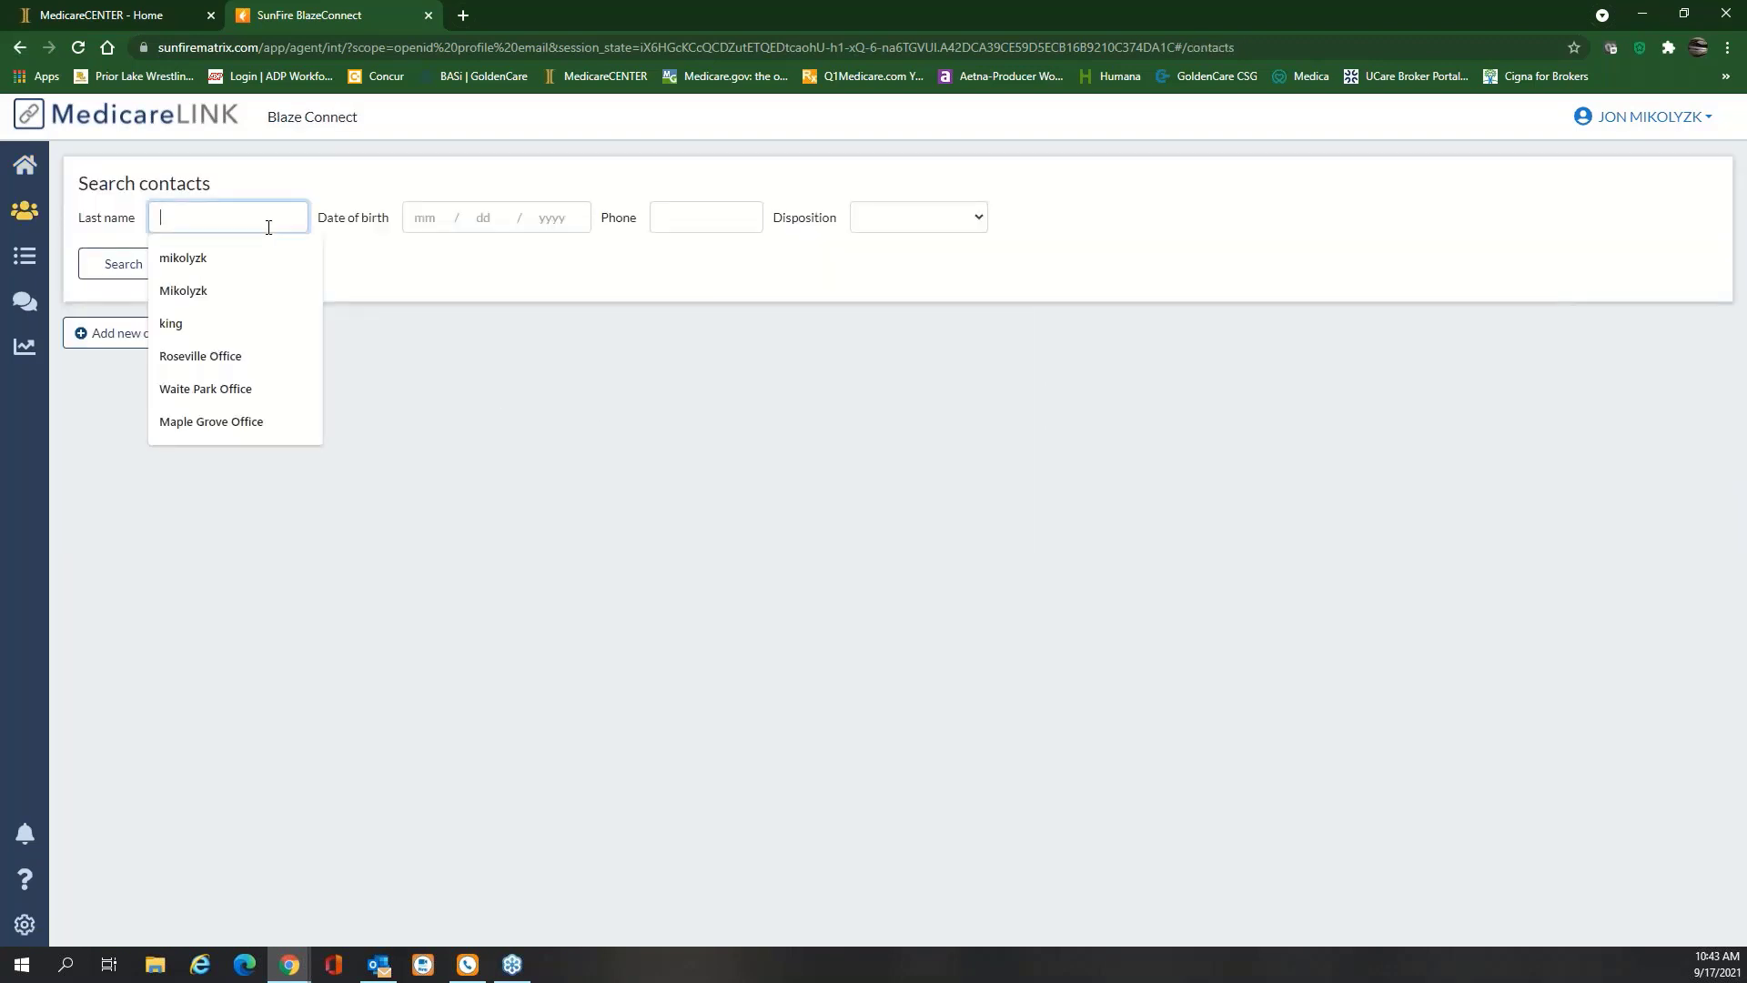
click(251, 256)
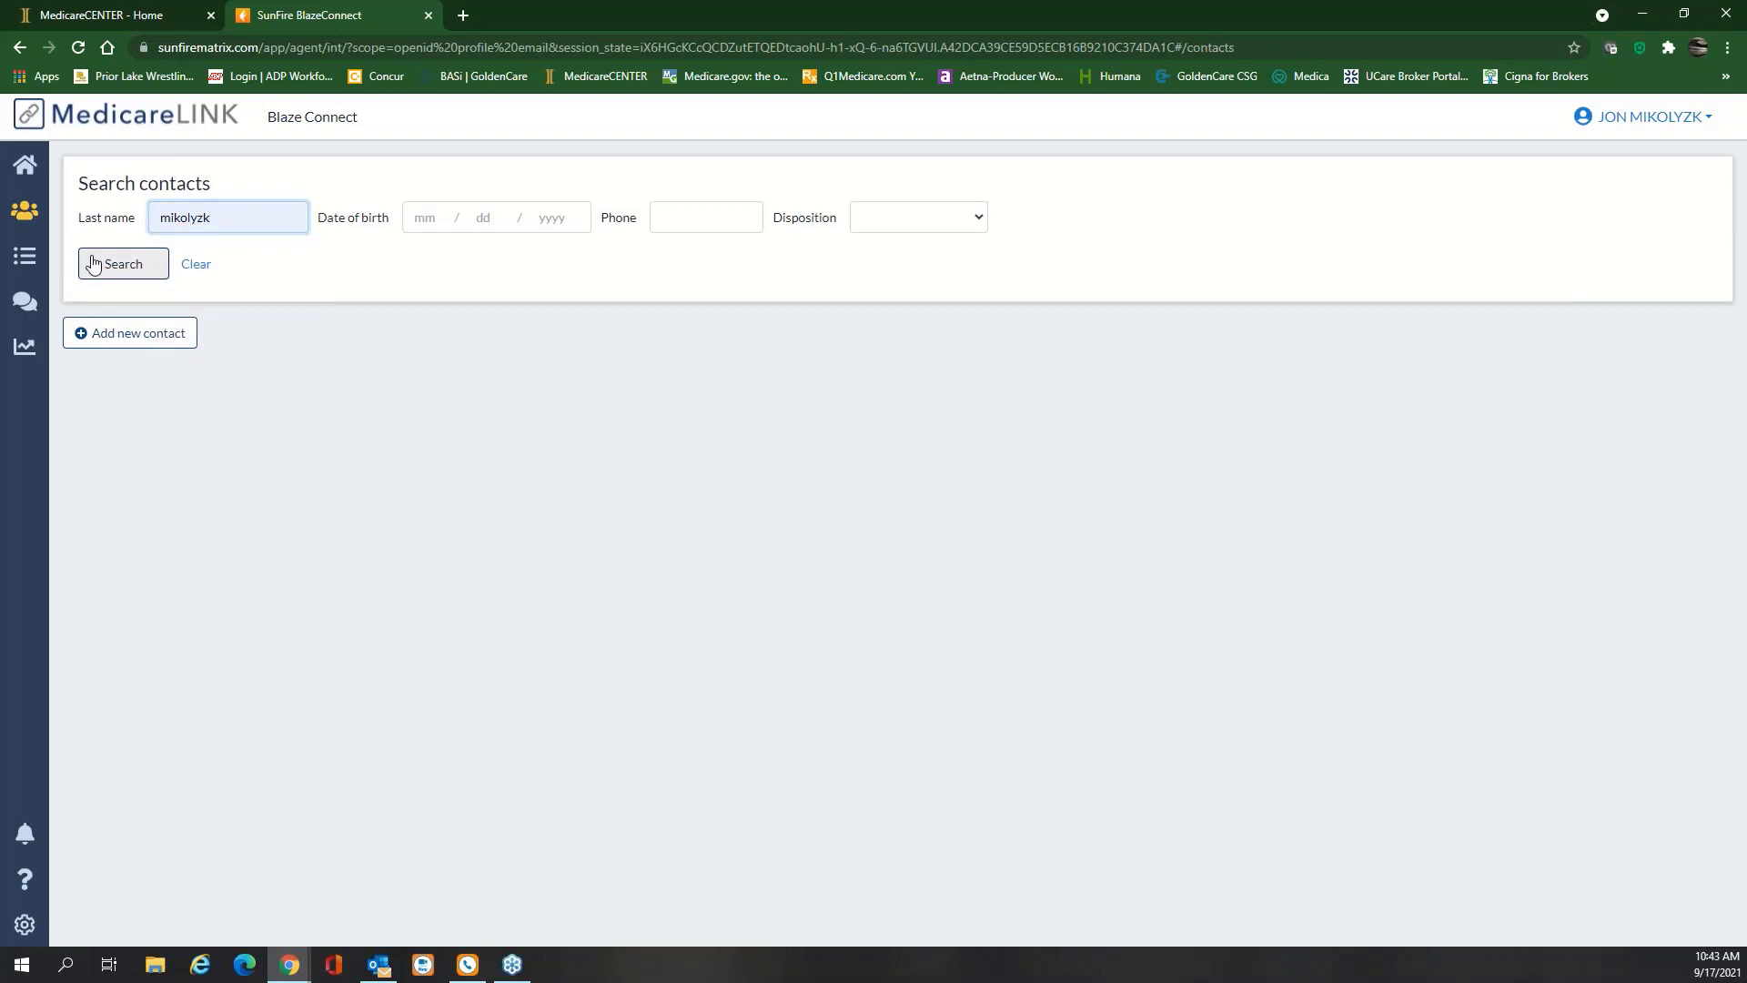
click(92, 264)
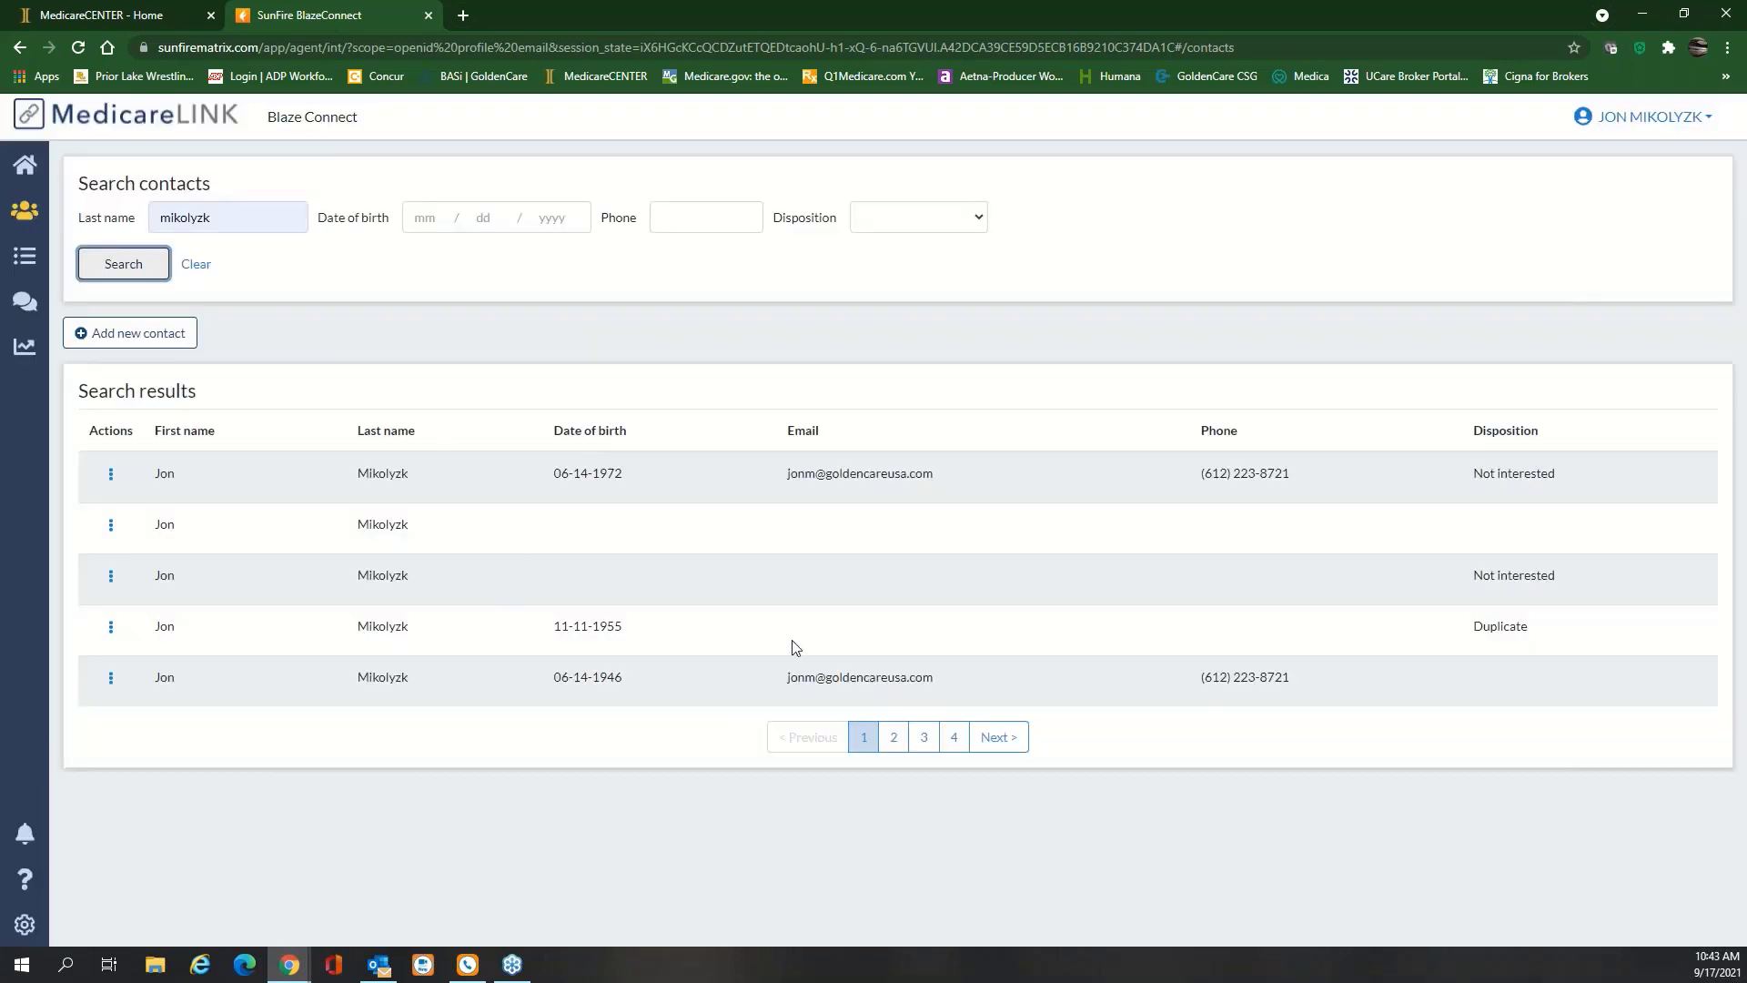
click(196, 265)
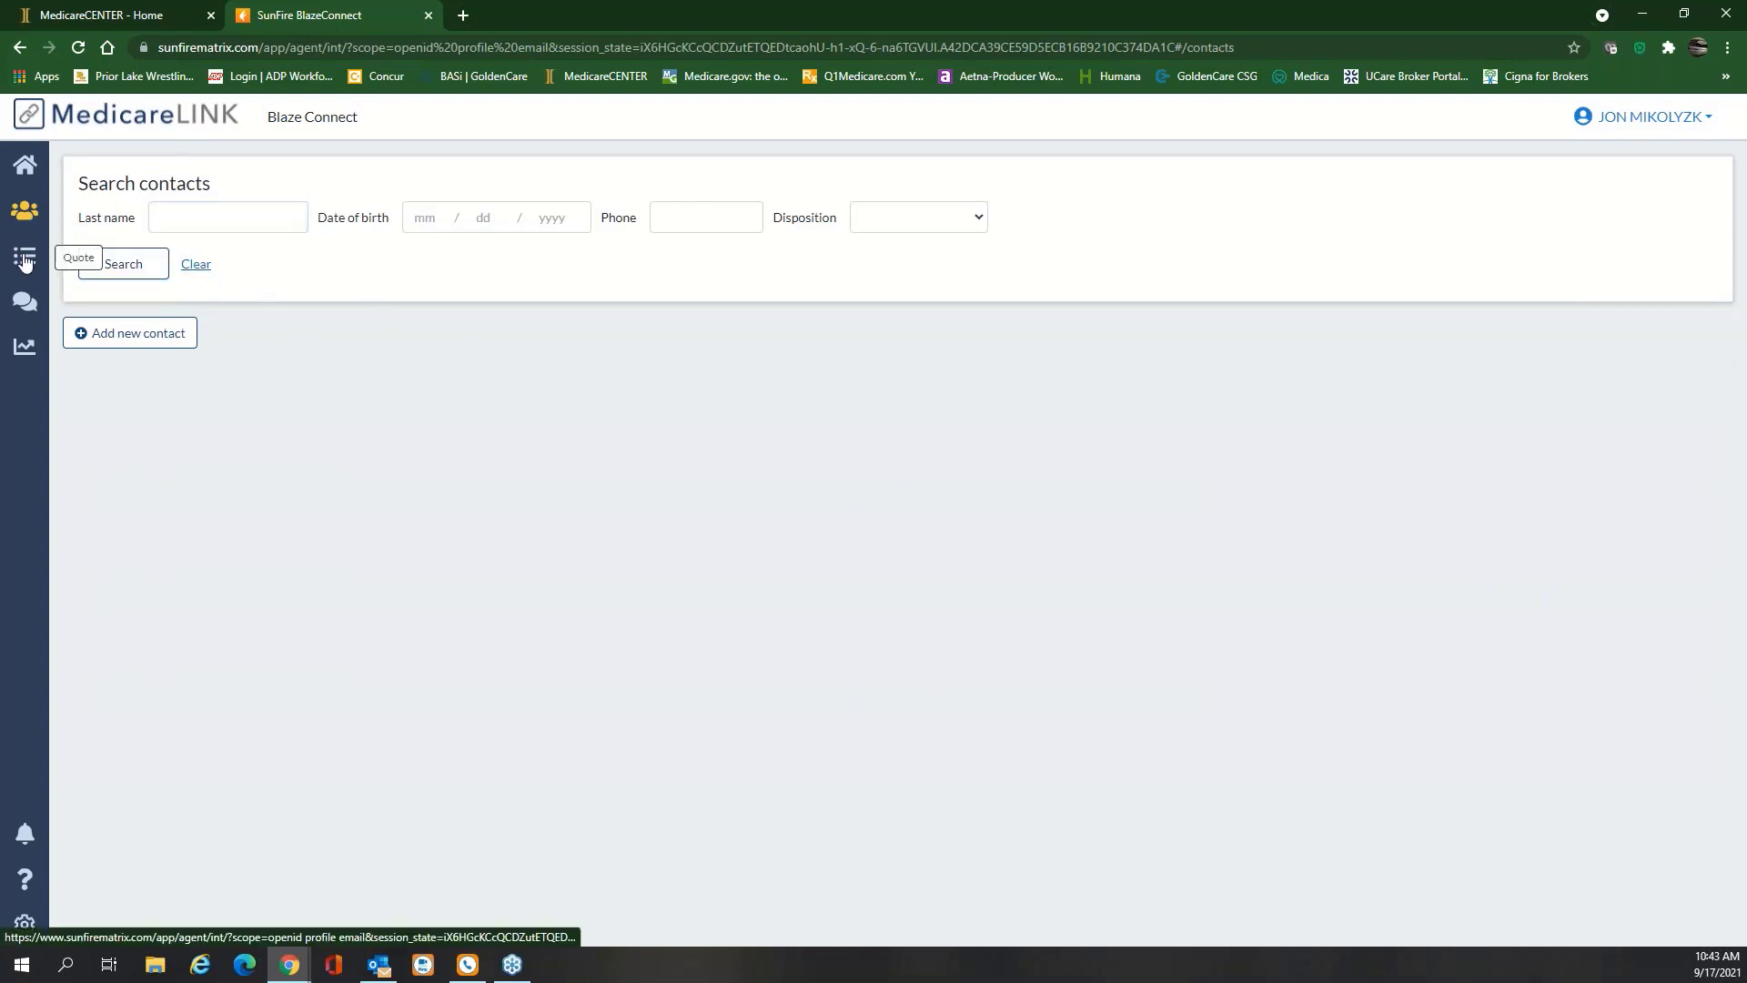
click(25, 165)
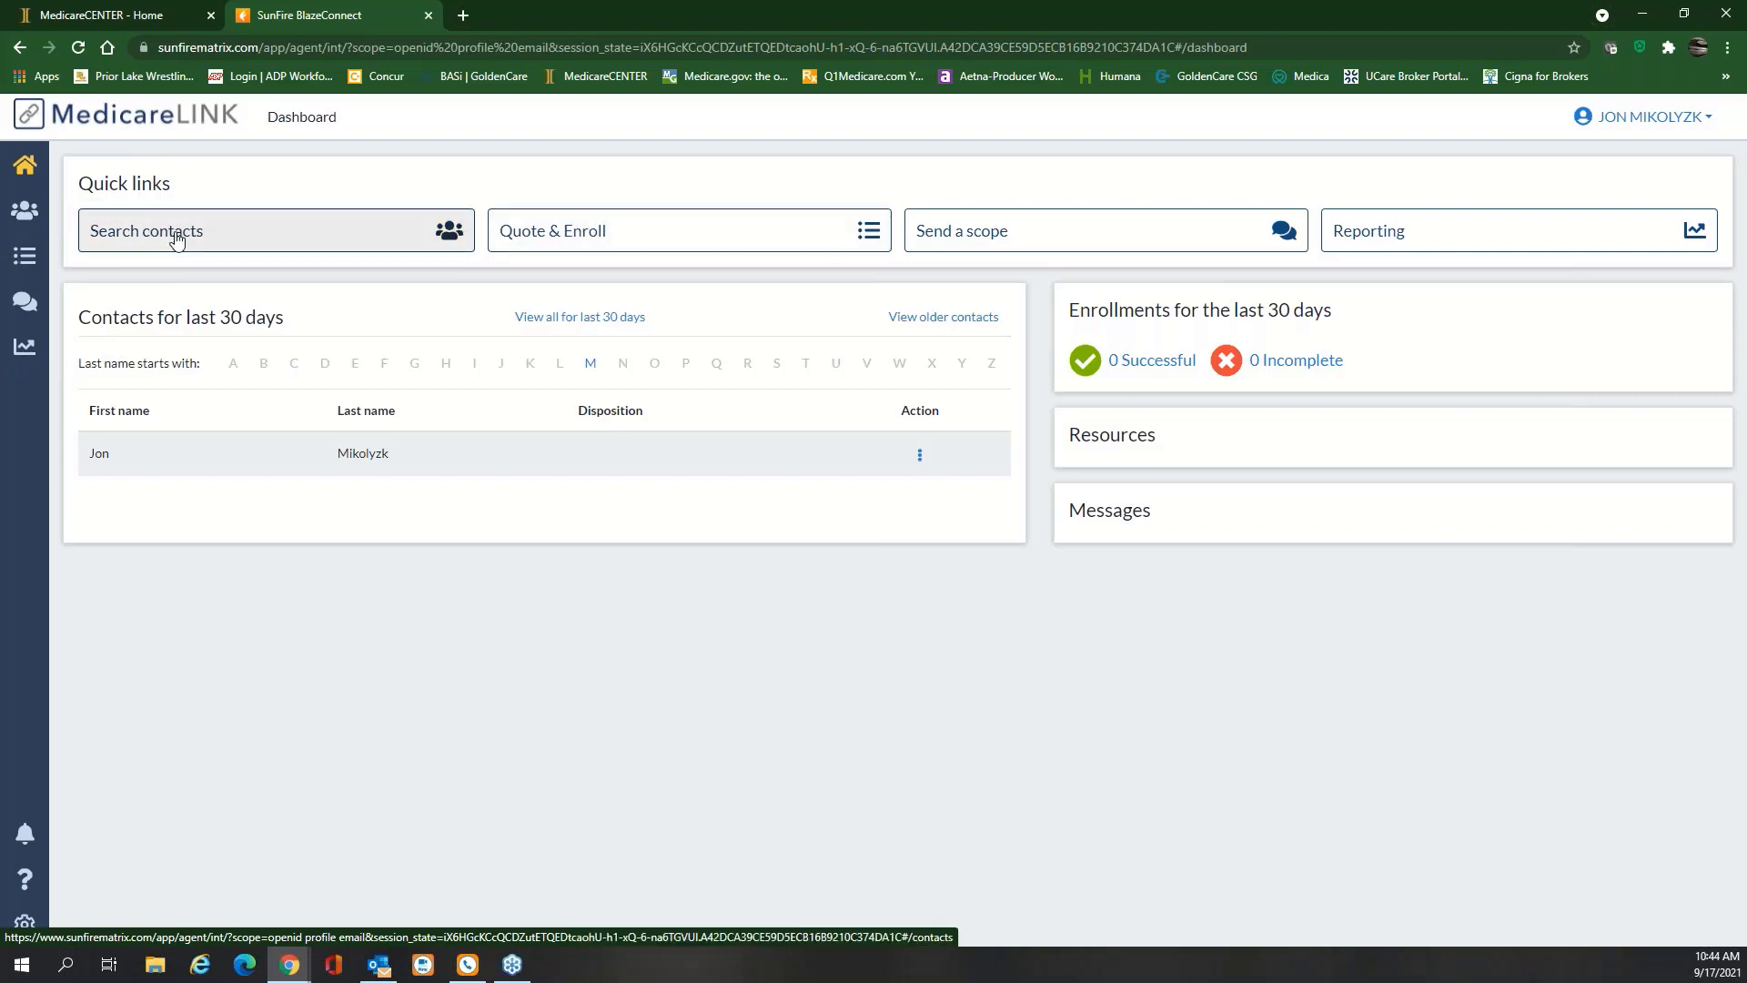
click(172, 230)
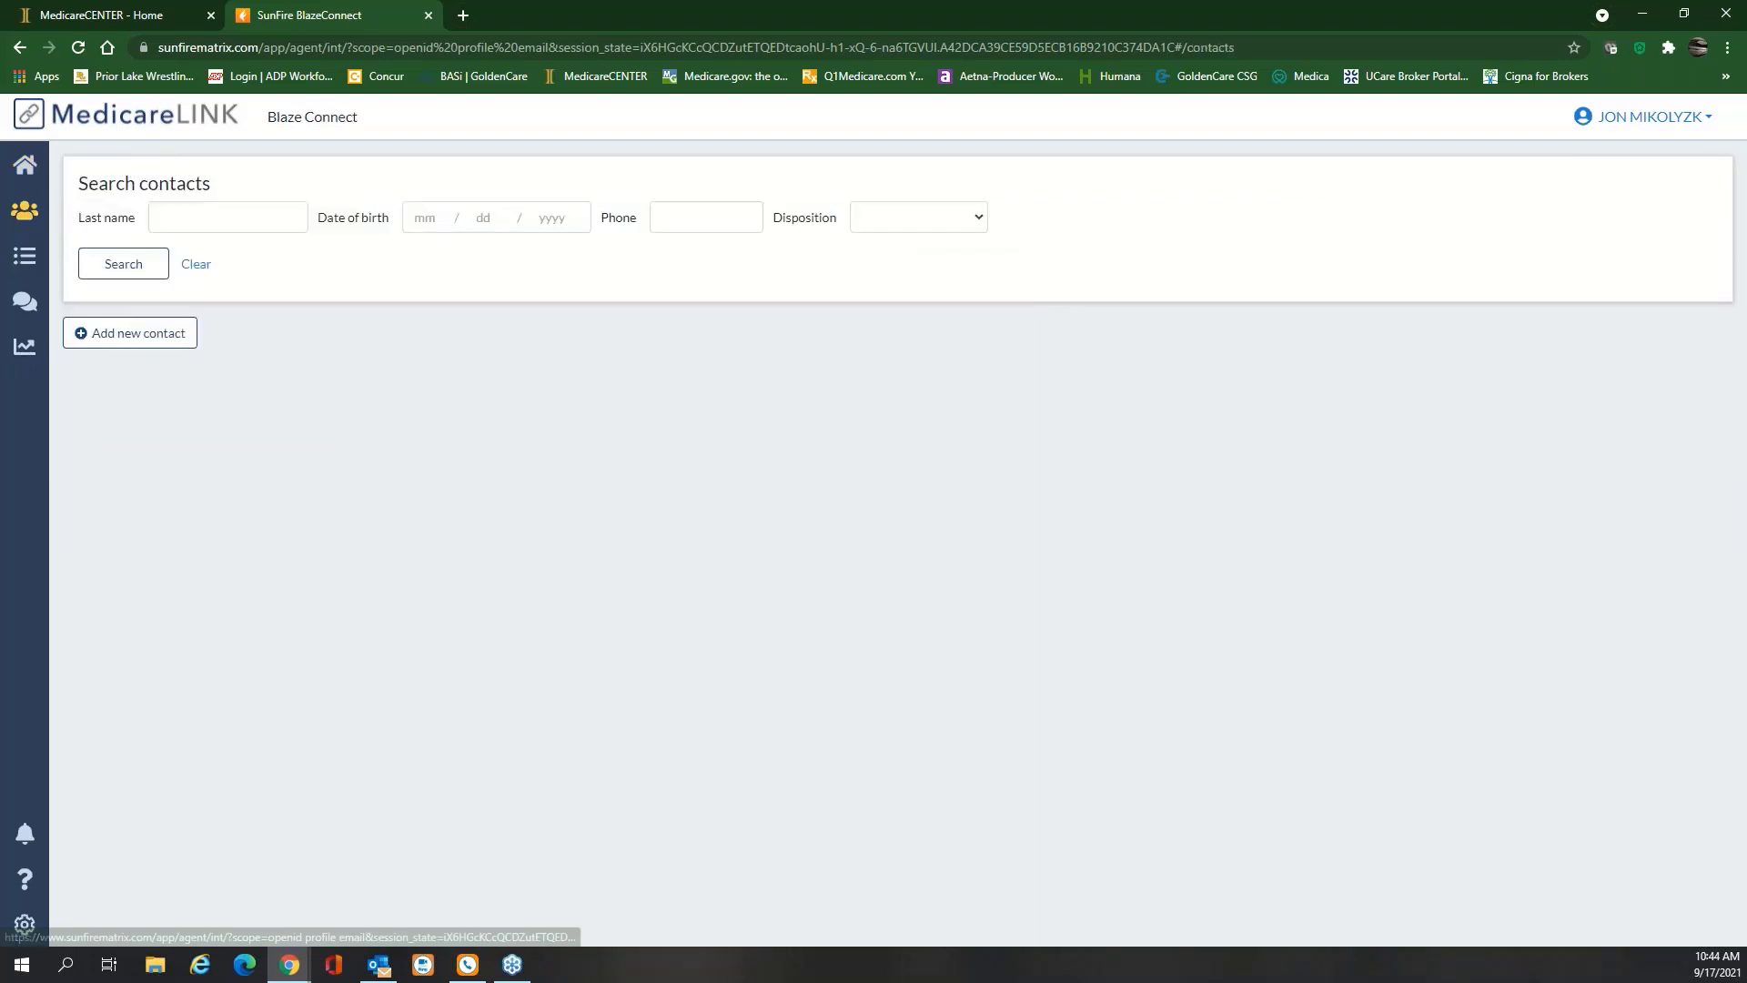
click(25, 261)
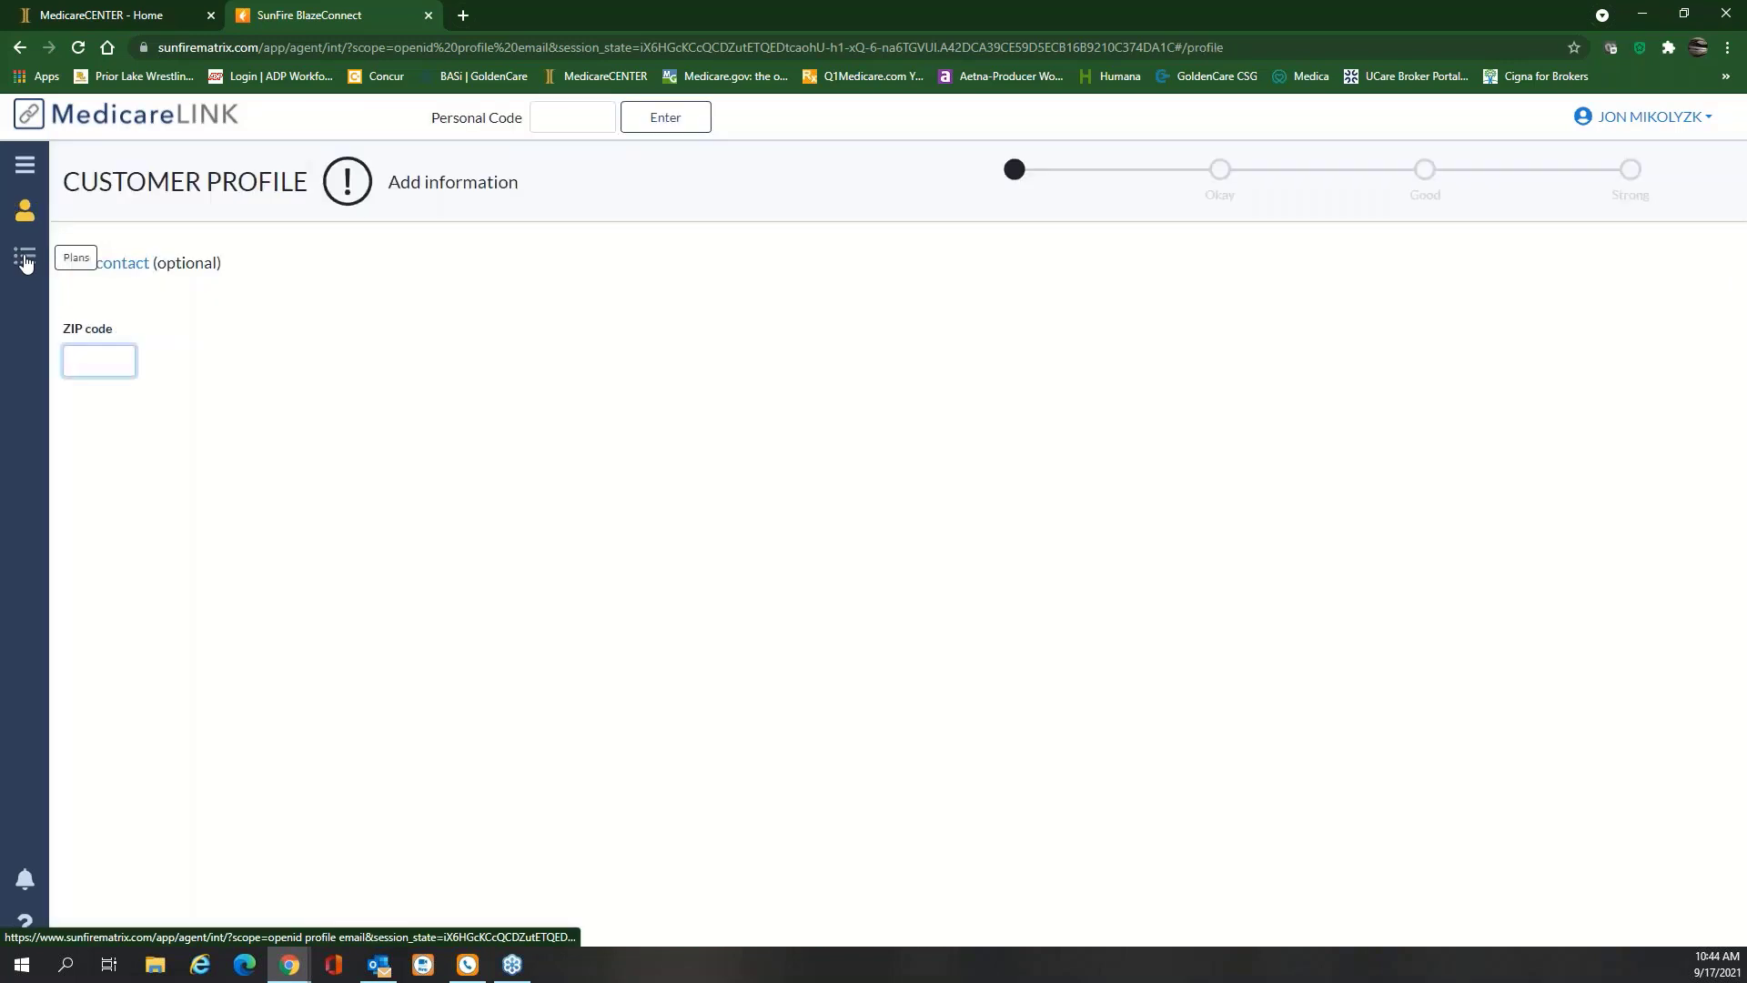
click(24, 167)
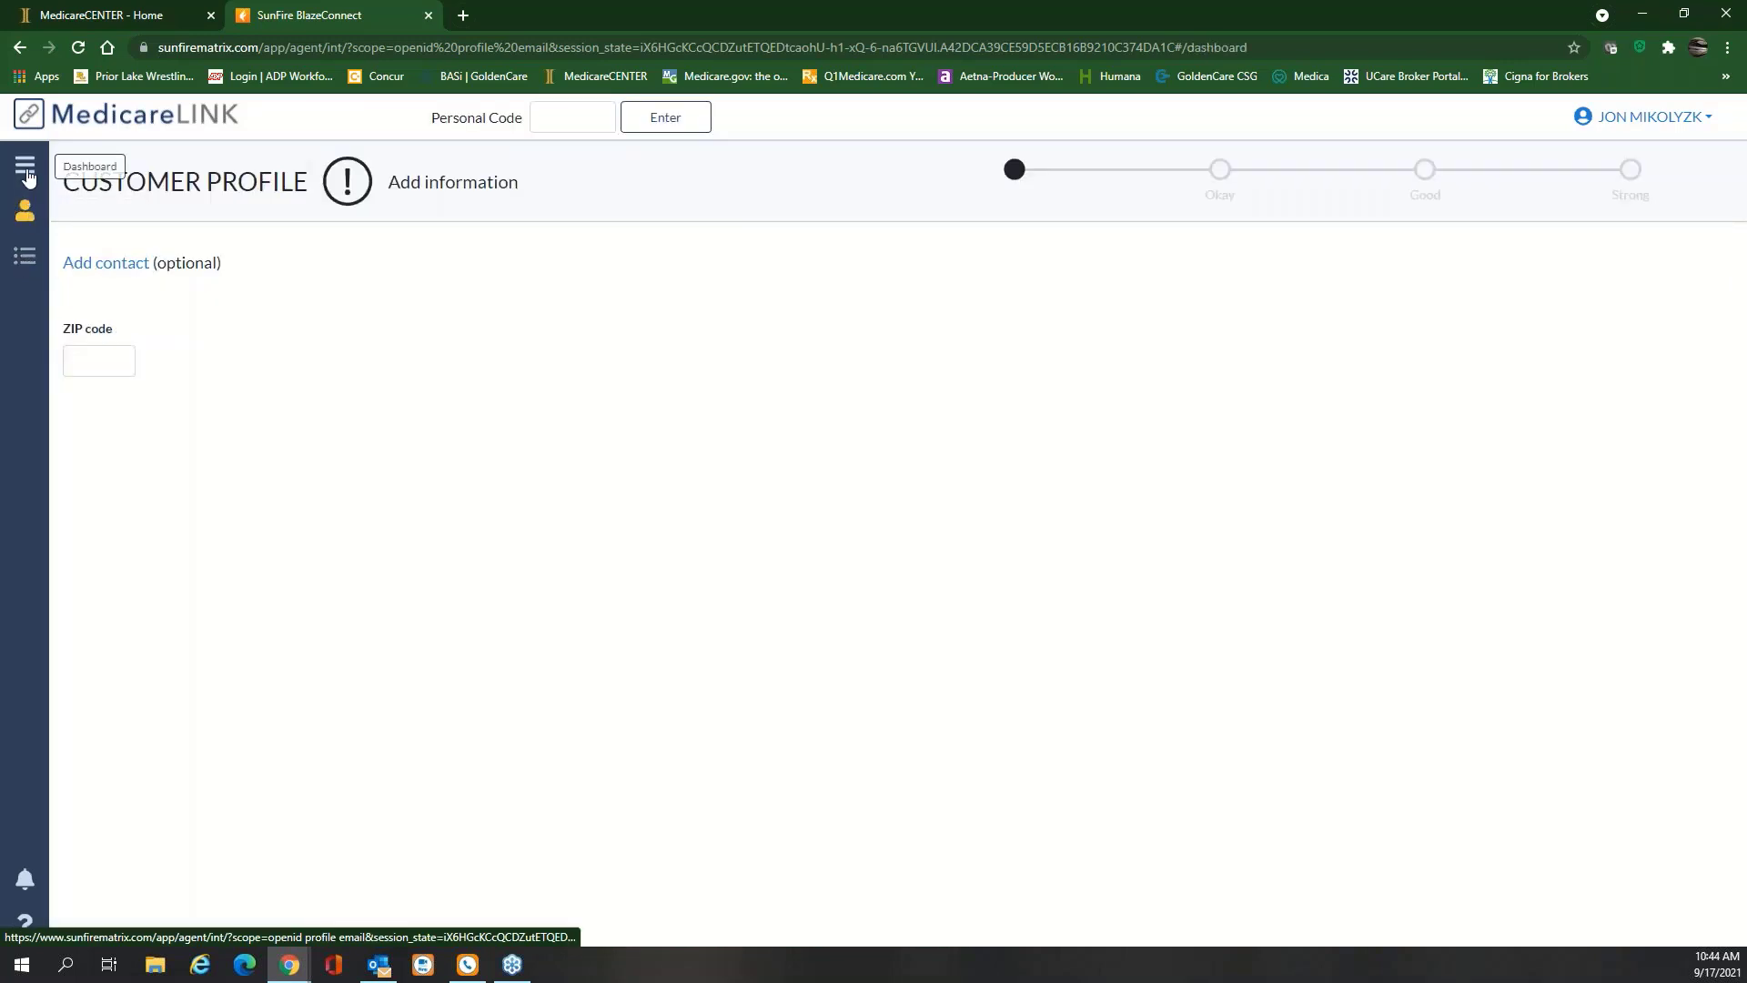
Search contacts by the beneficiary's last name and show the first result's Actions menu
click(374, 243)
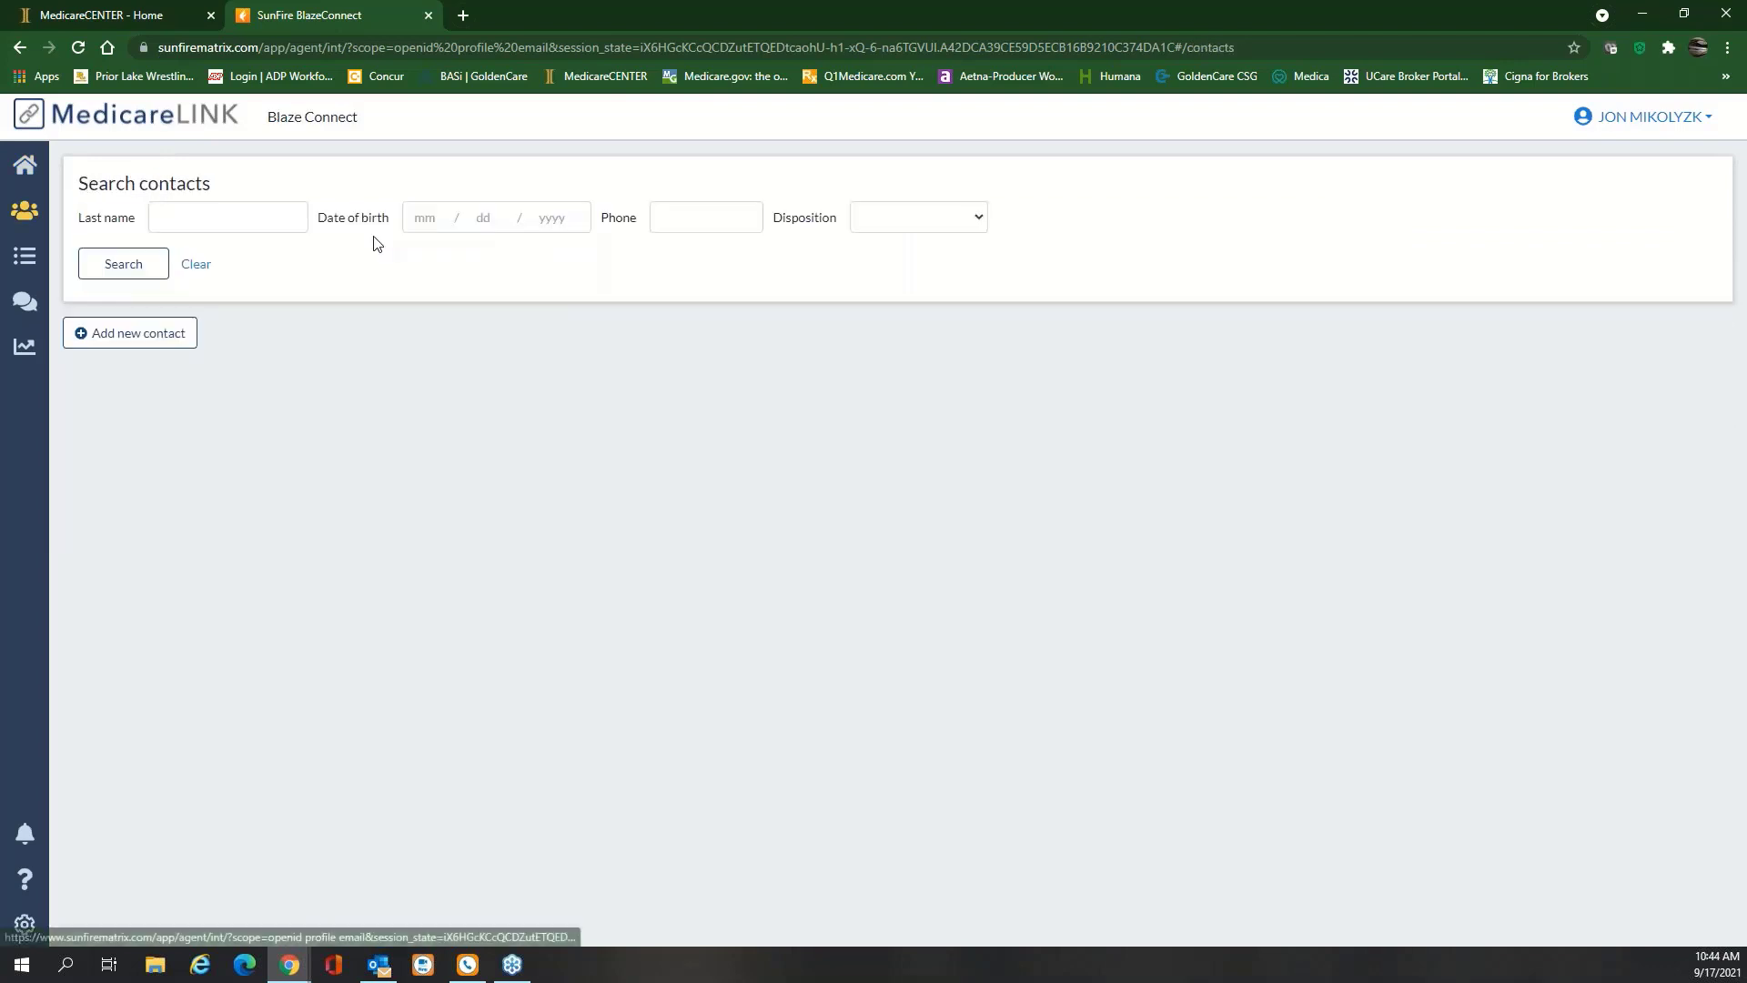
click(215, 220)
click(182, 254)
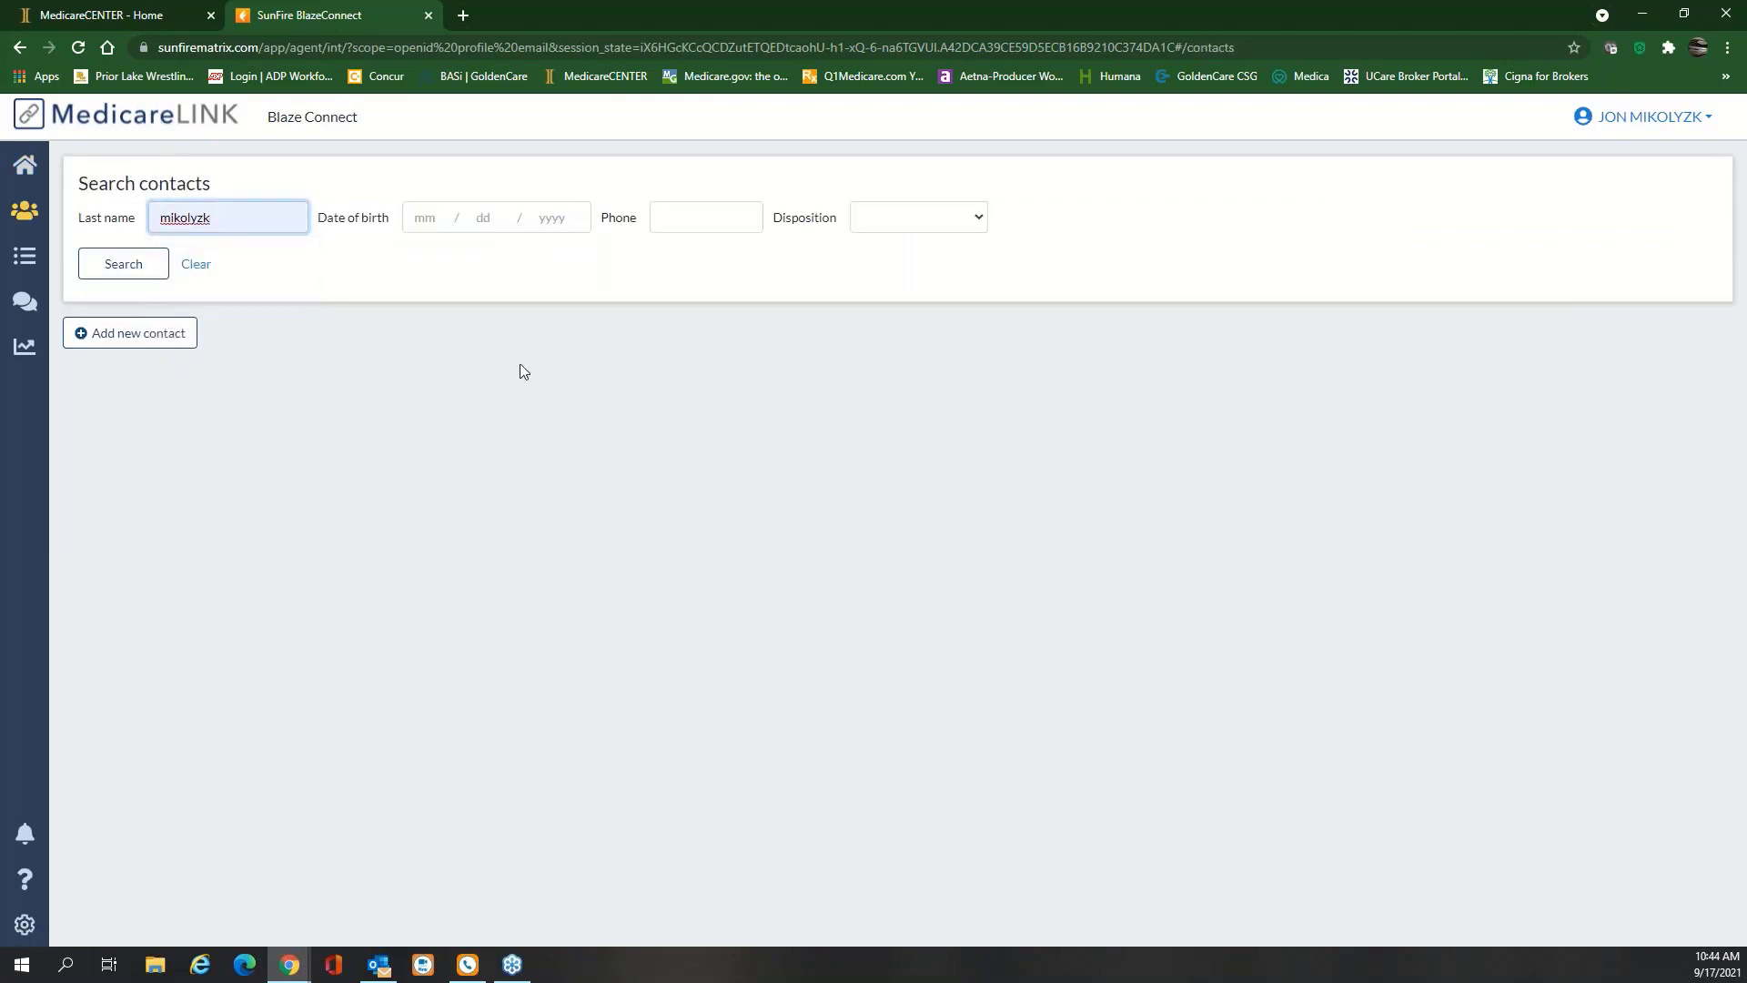
click(122, 264)
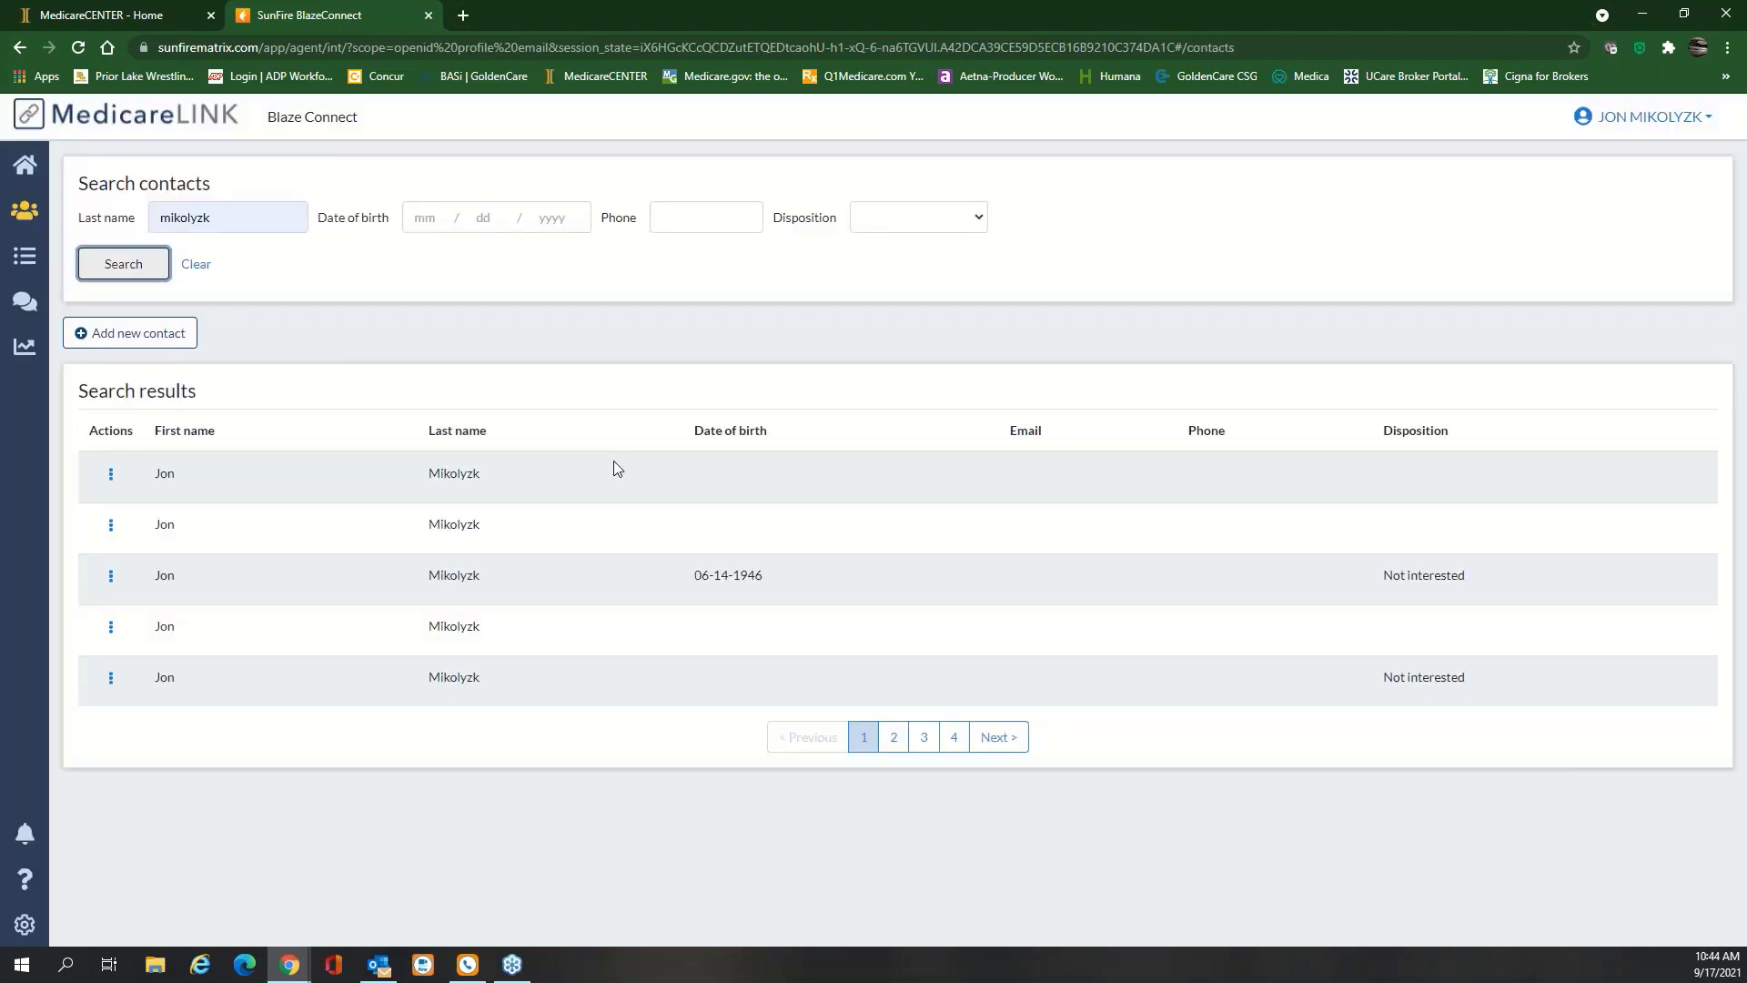
click(110, 477)
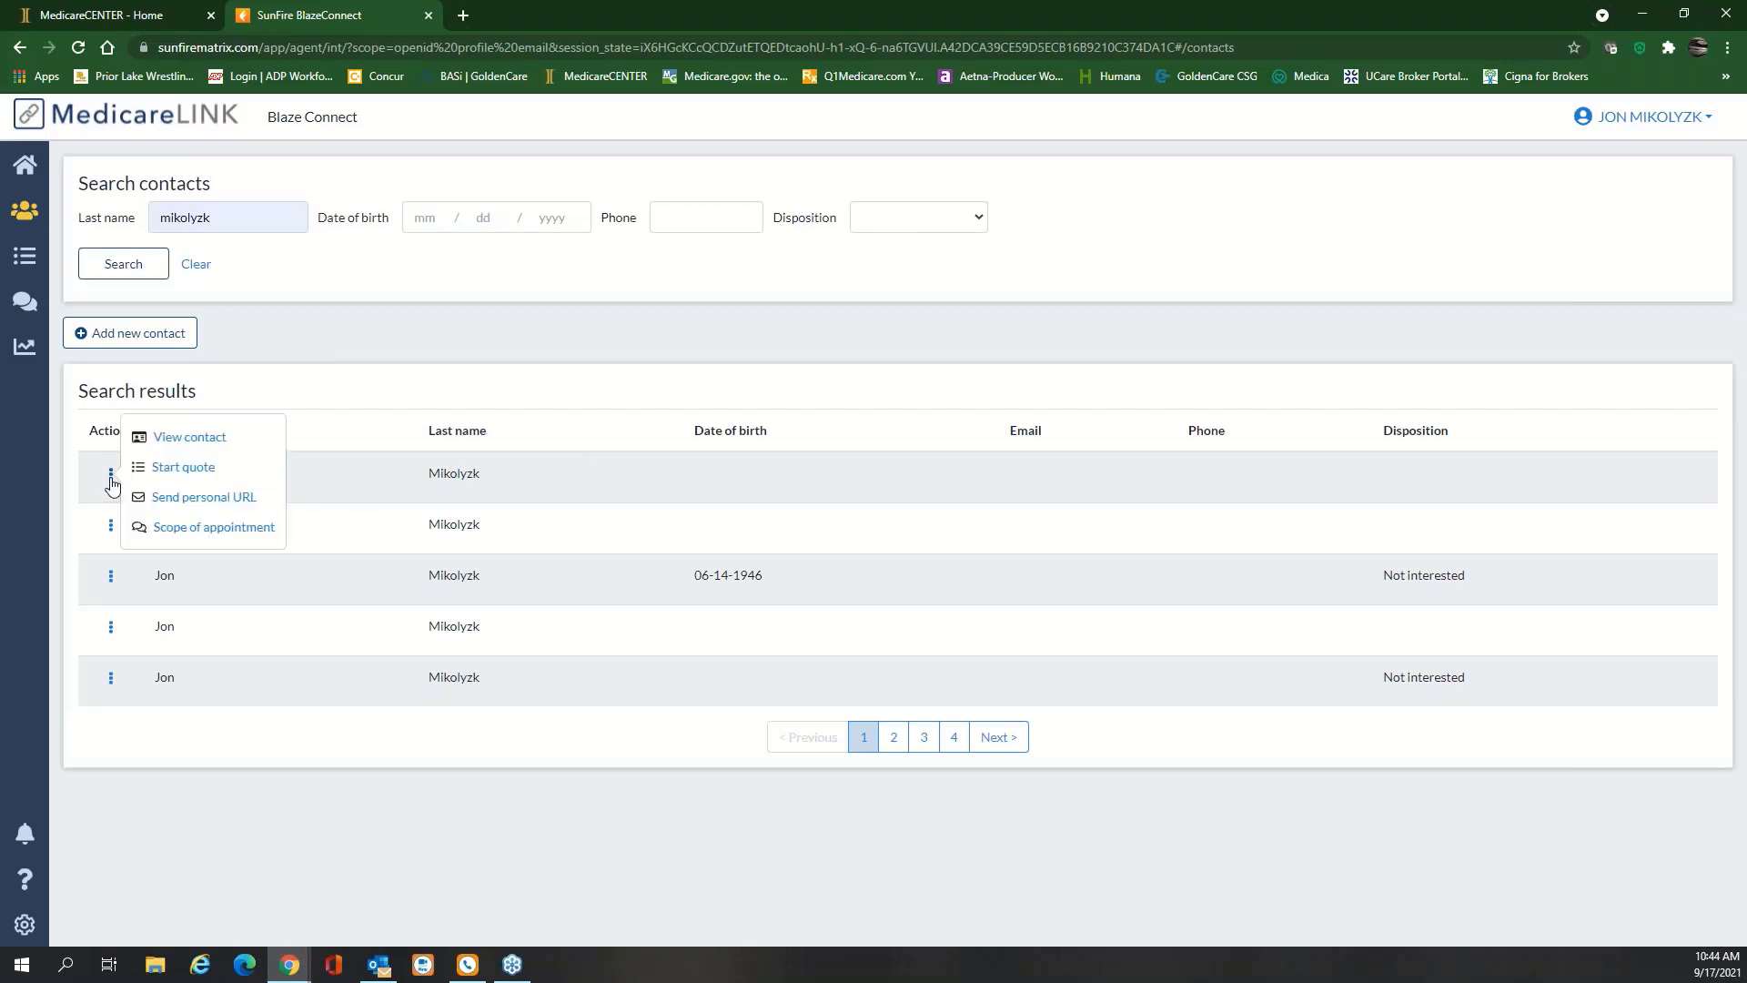
click(420, 323)
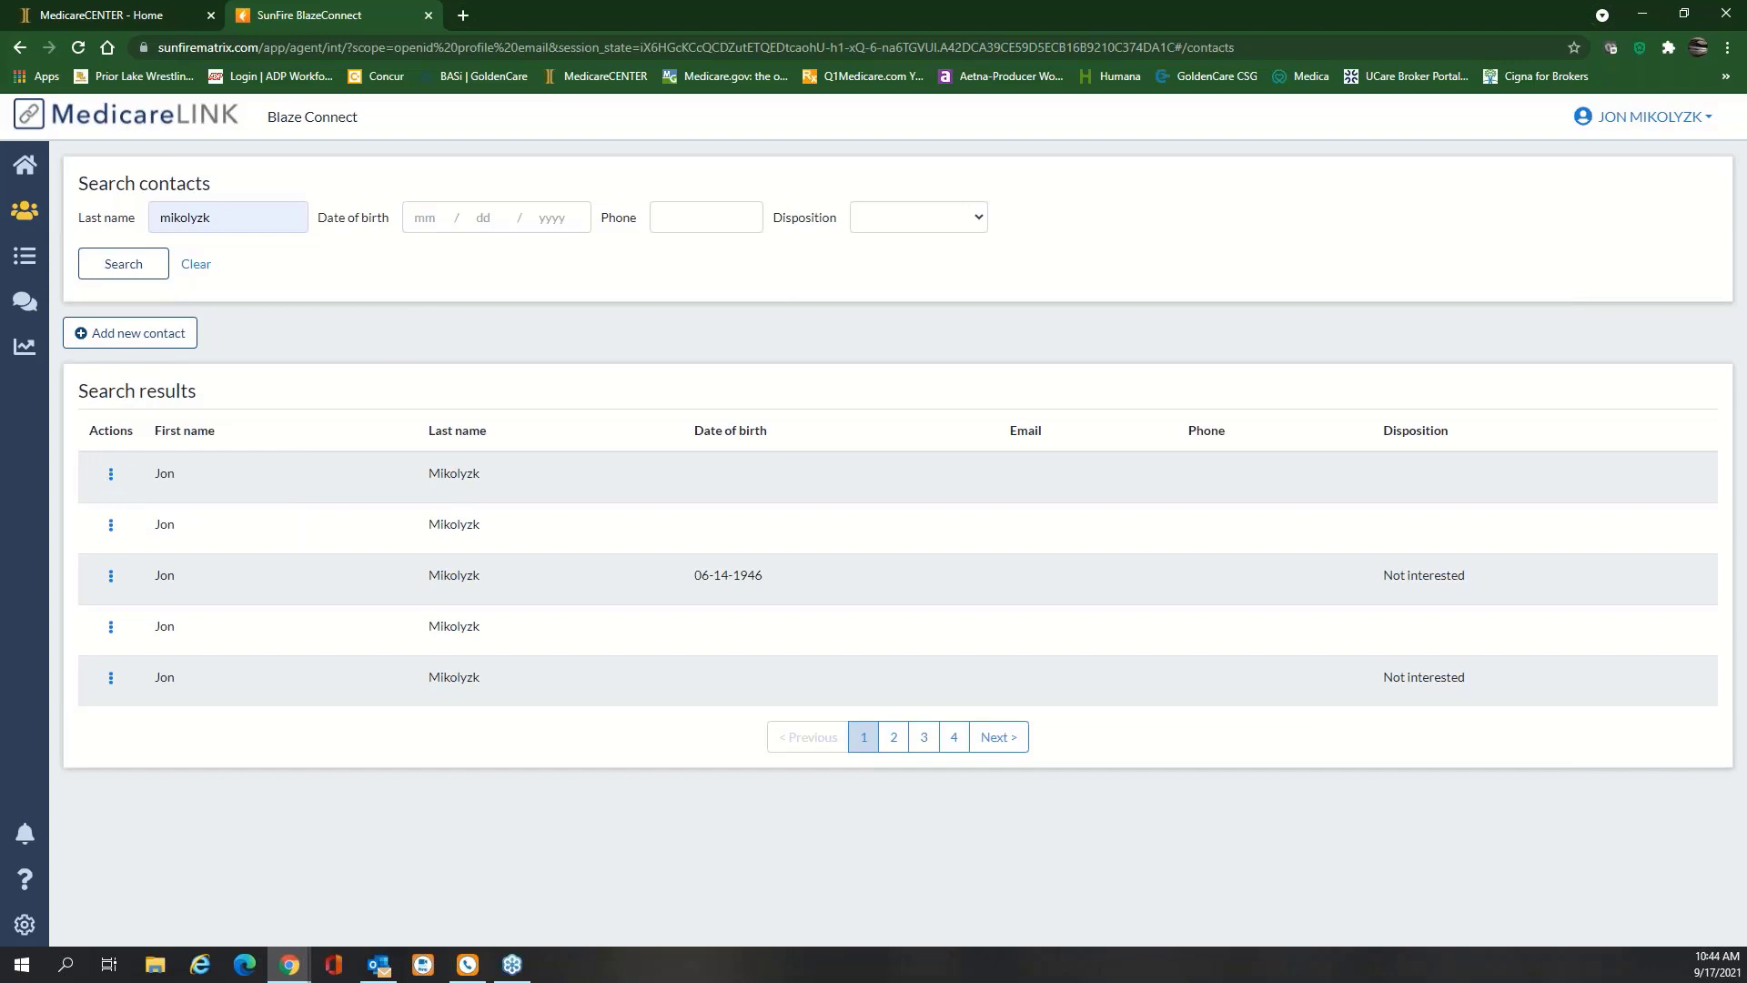
click(110, 474)
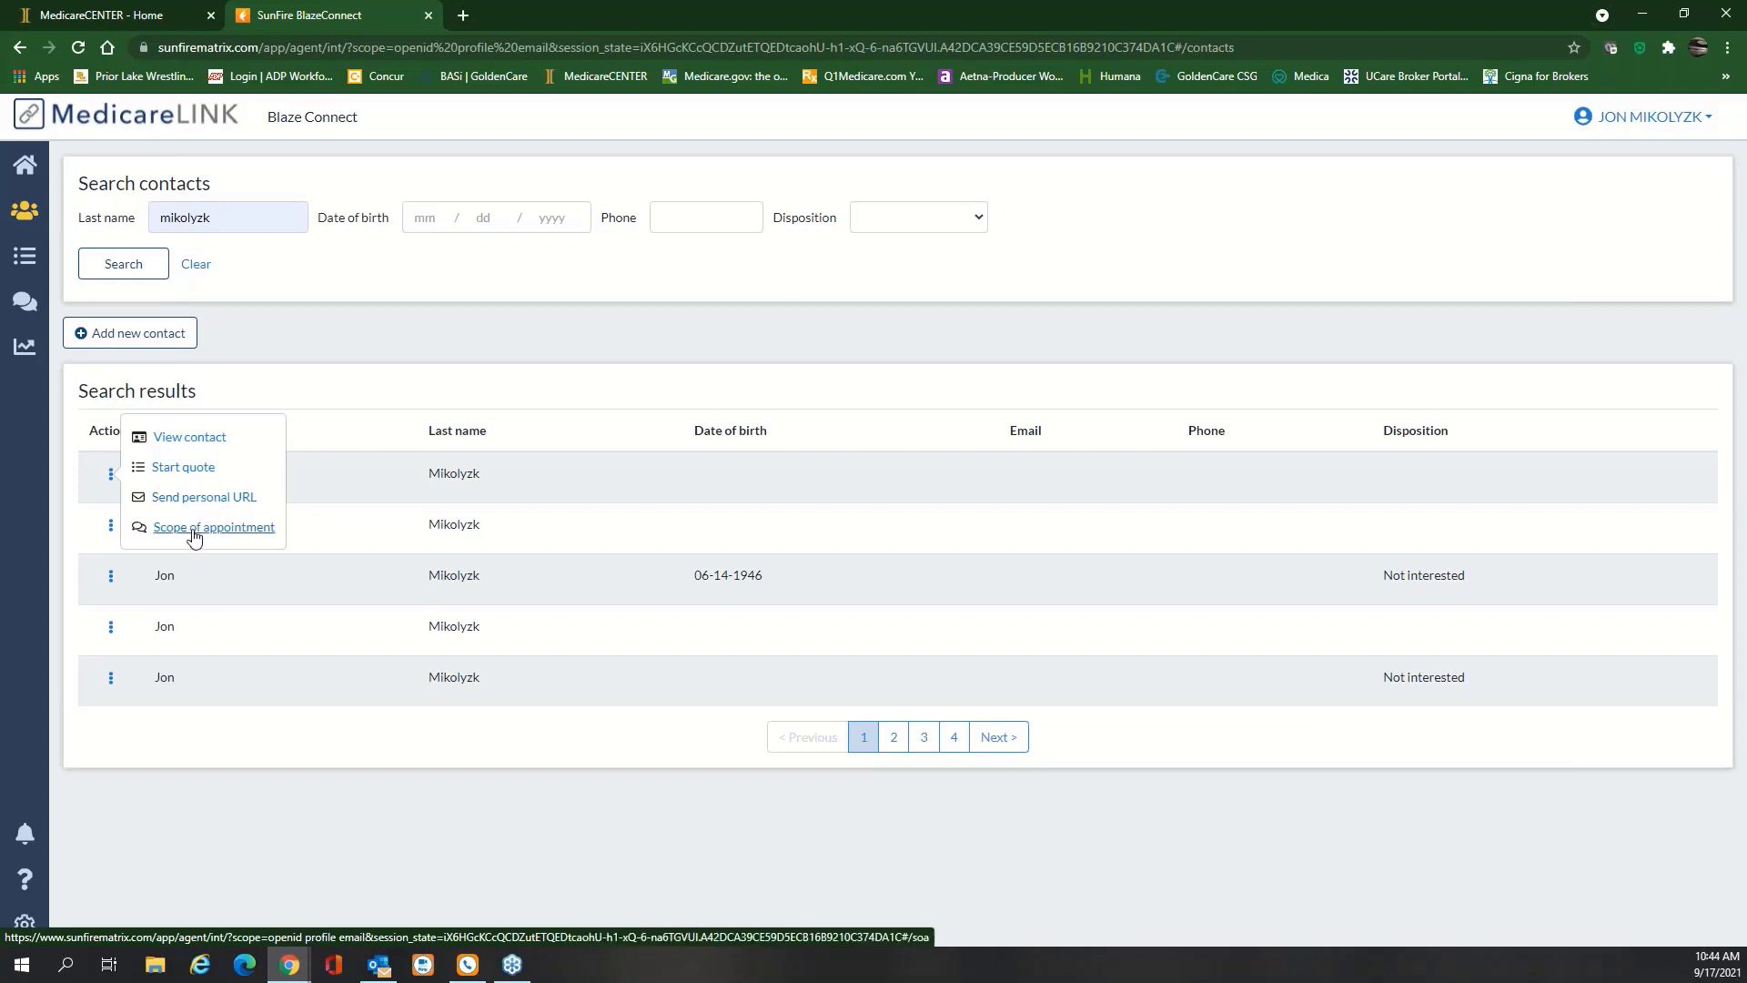
Open the Scope of appointment page for the first matching contact
click(239, 538)
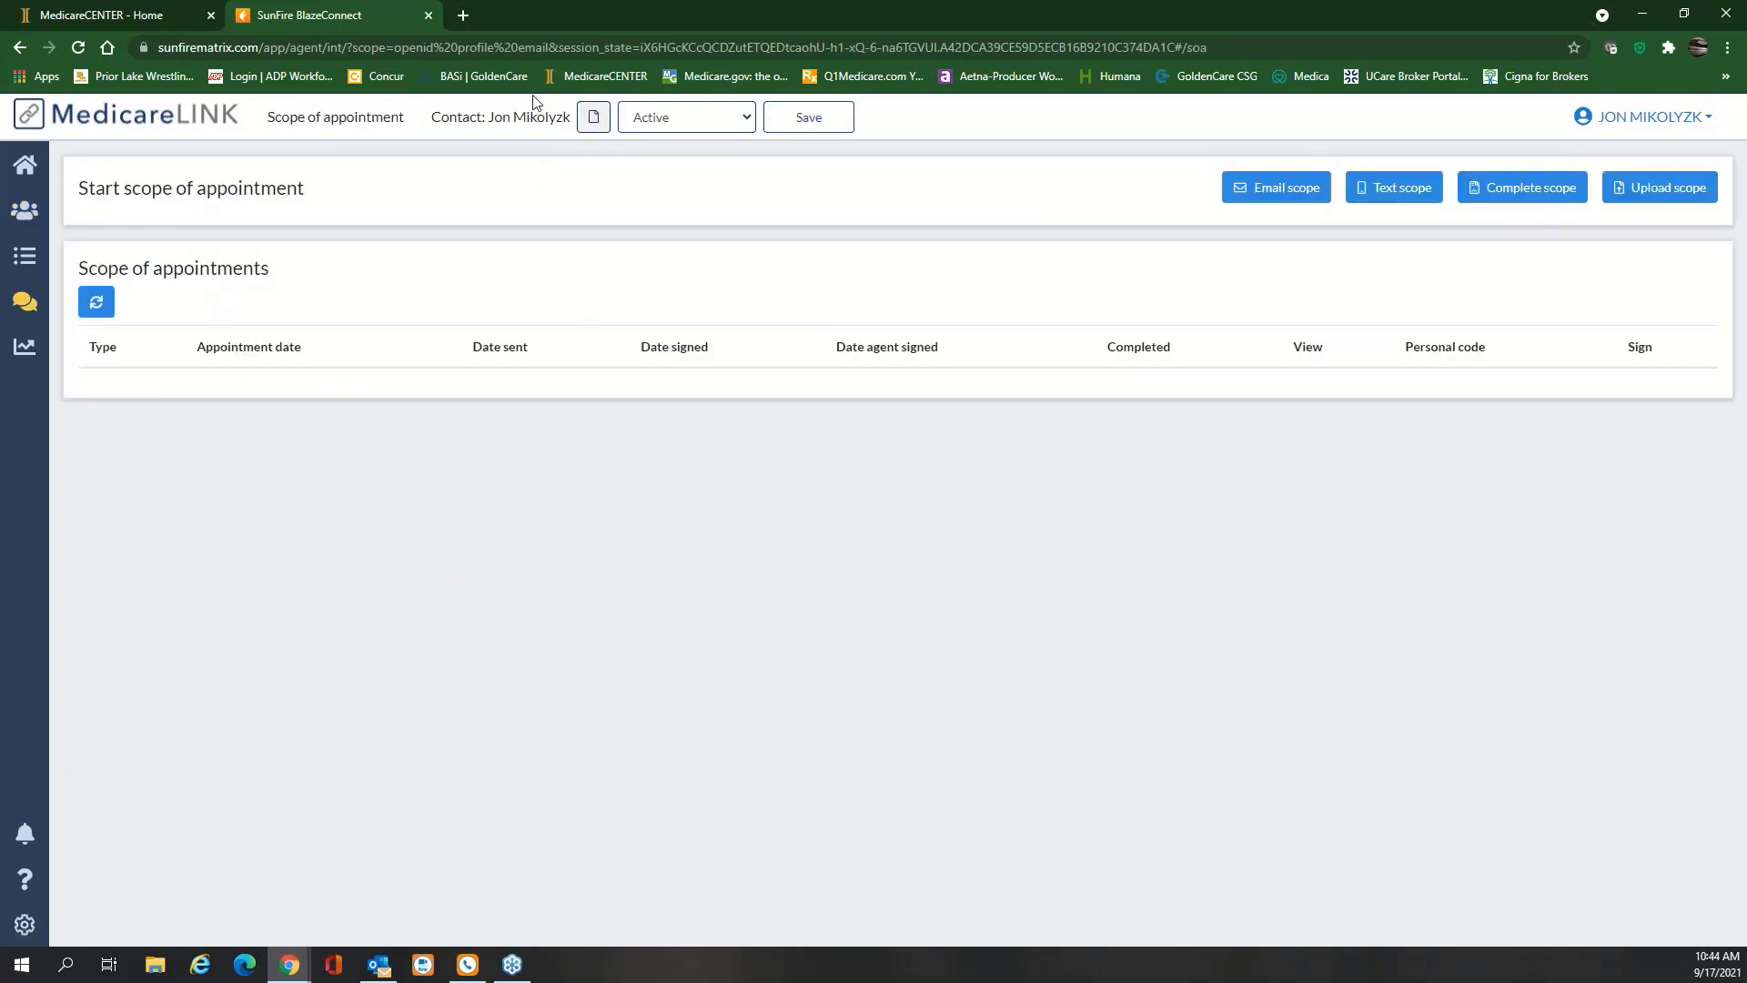
click(593, 116)
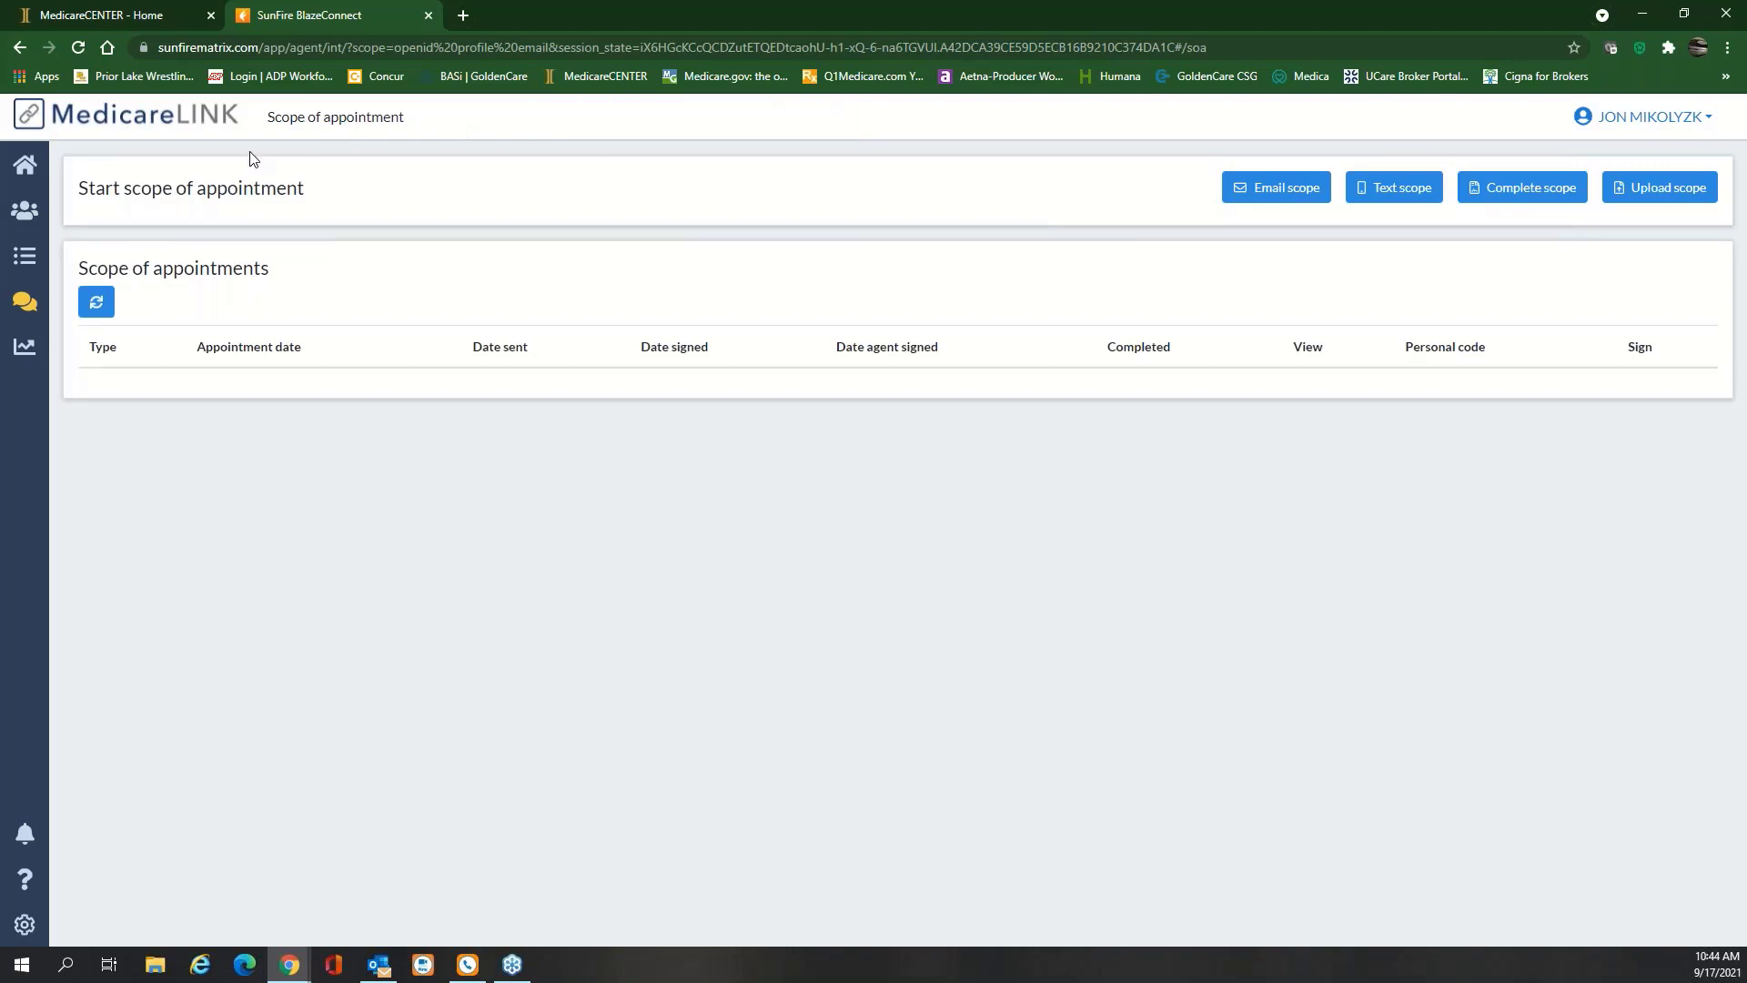
click(28, 219)
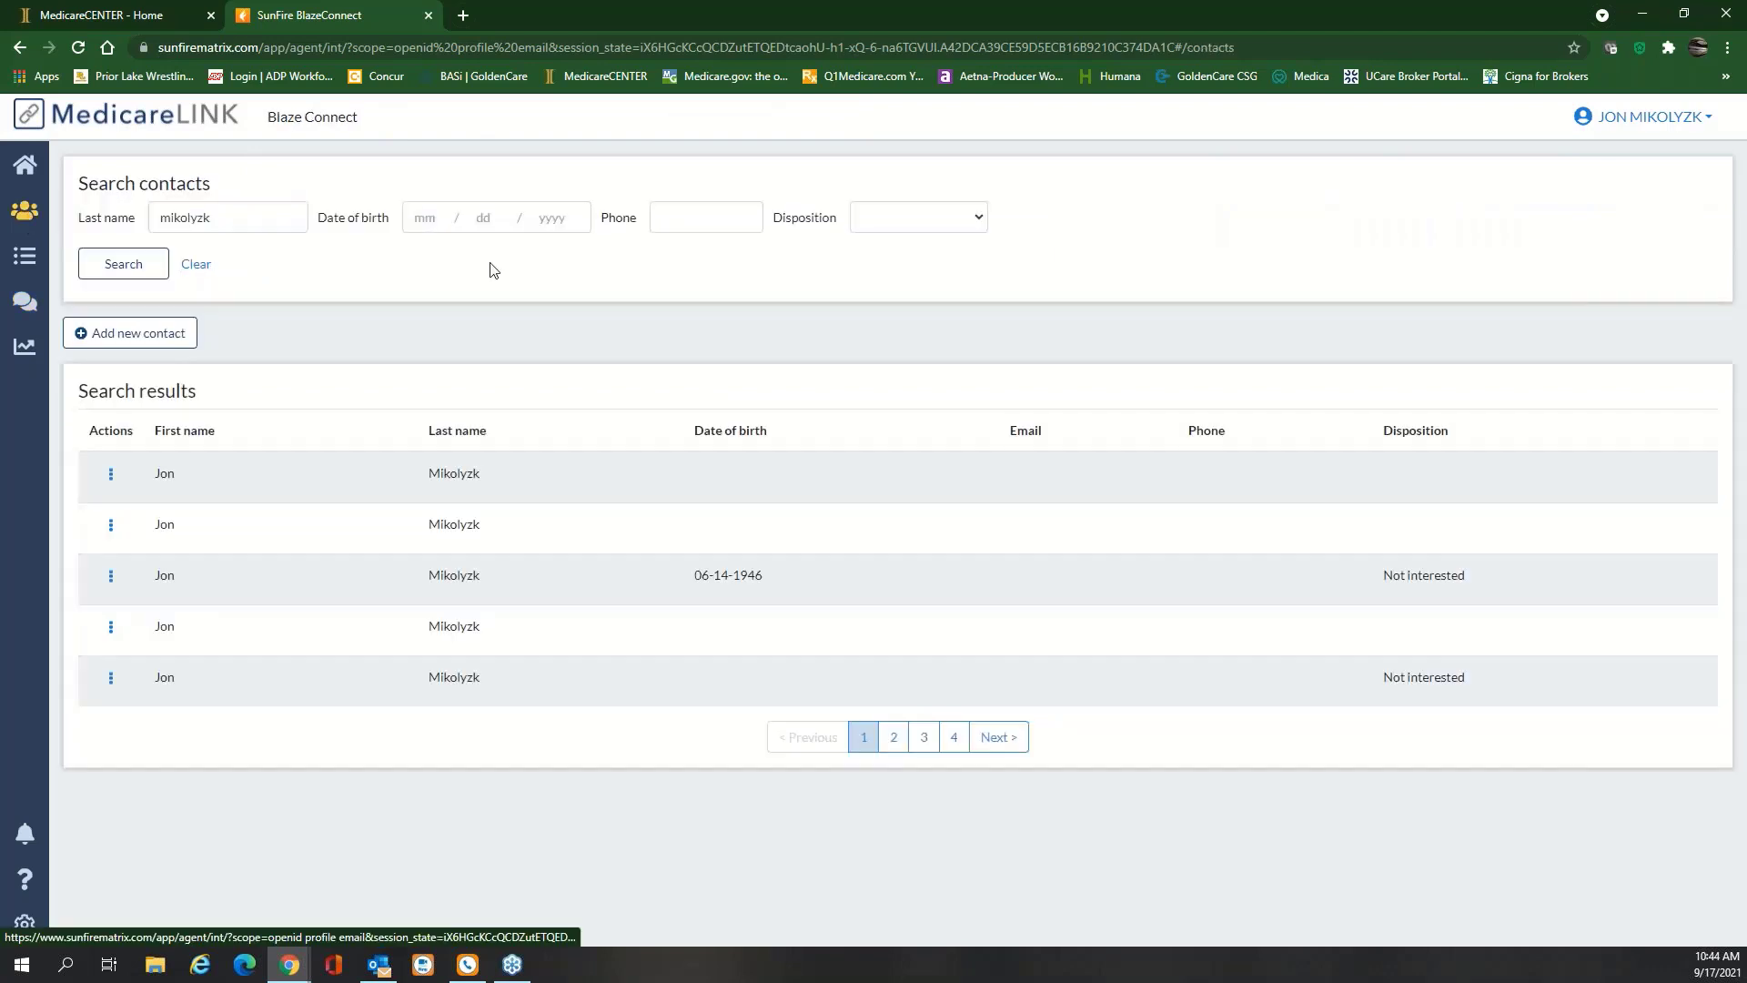
click(111, 475)
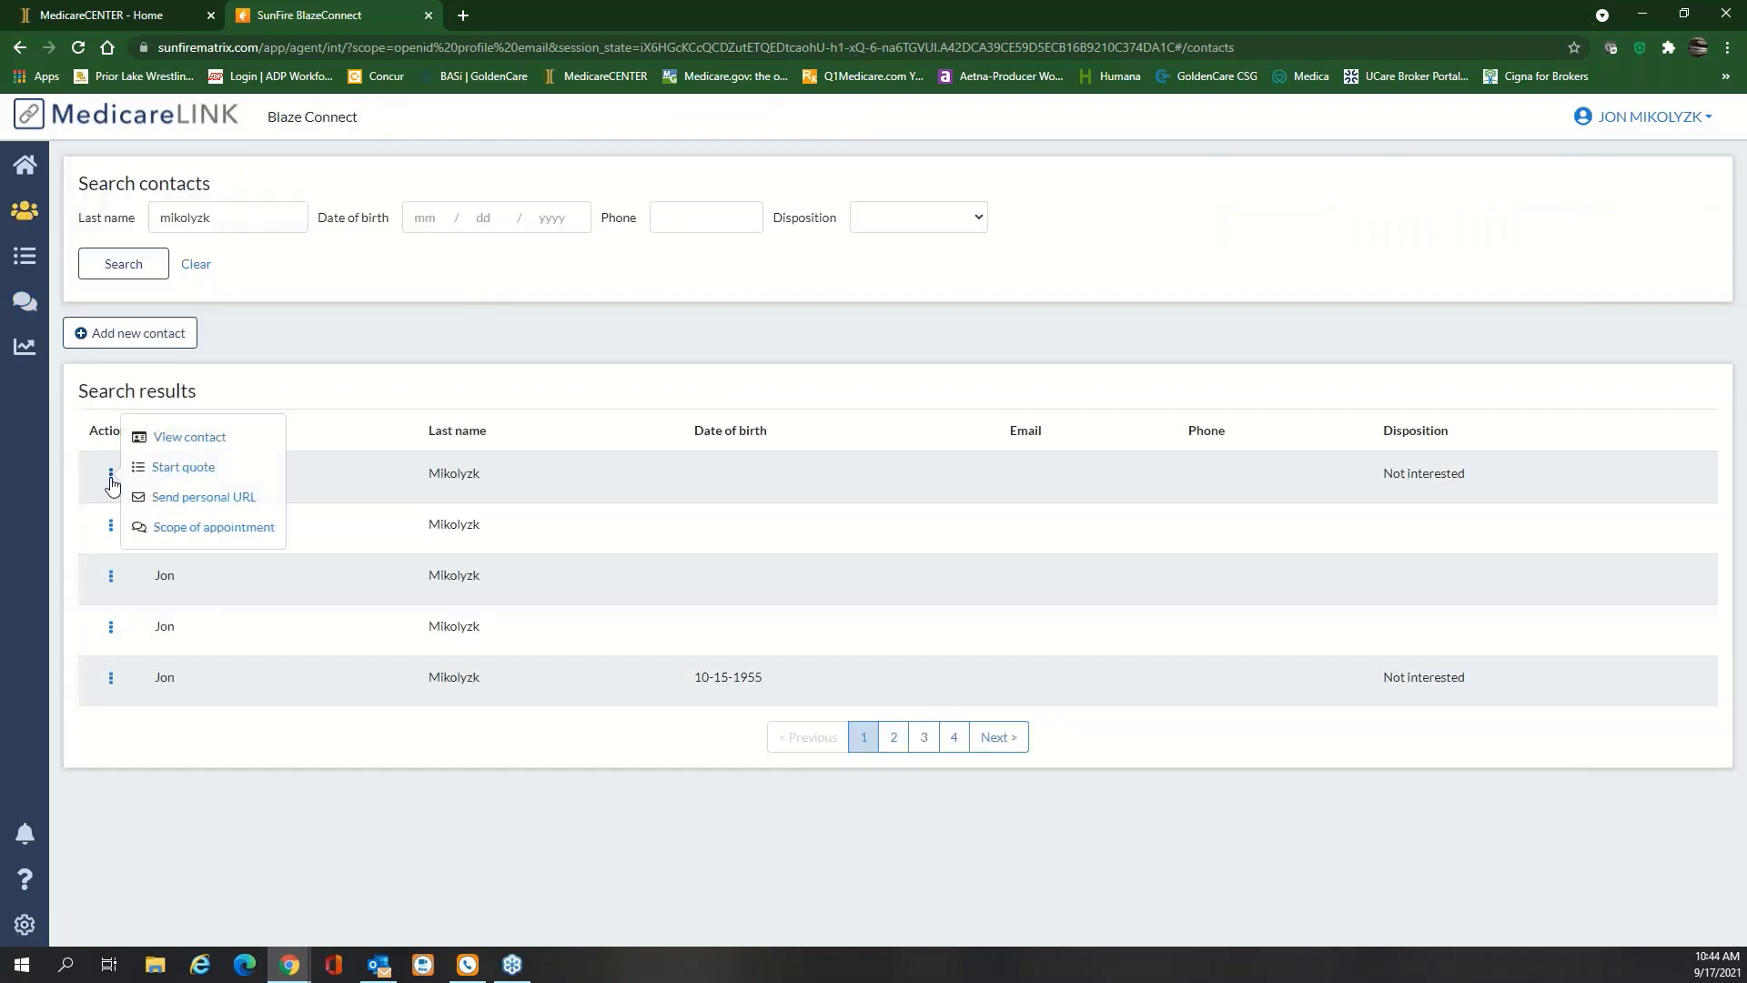
click(178, 527)
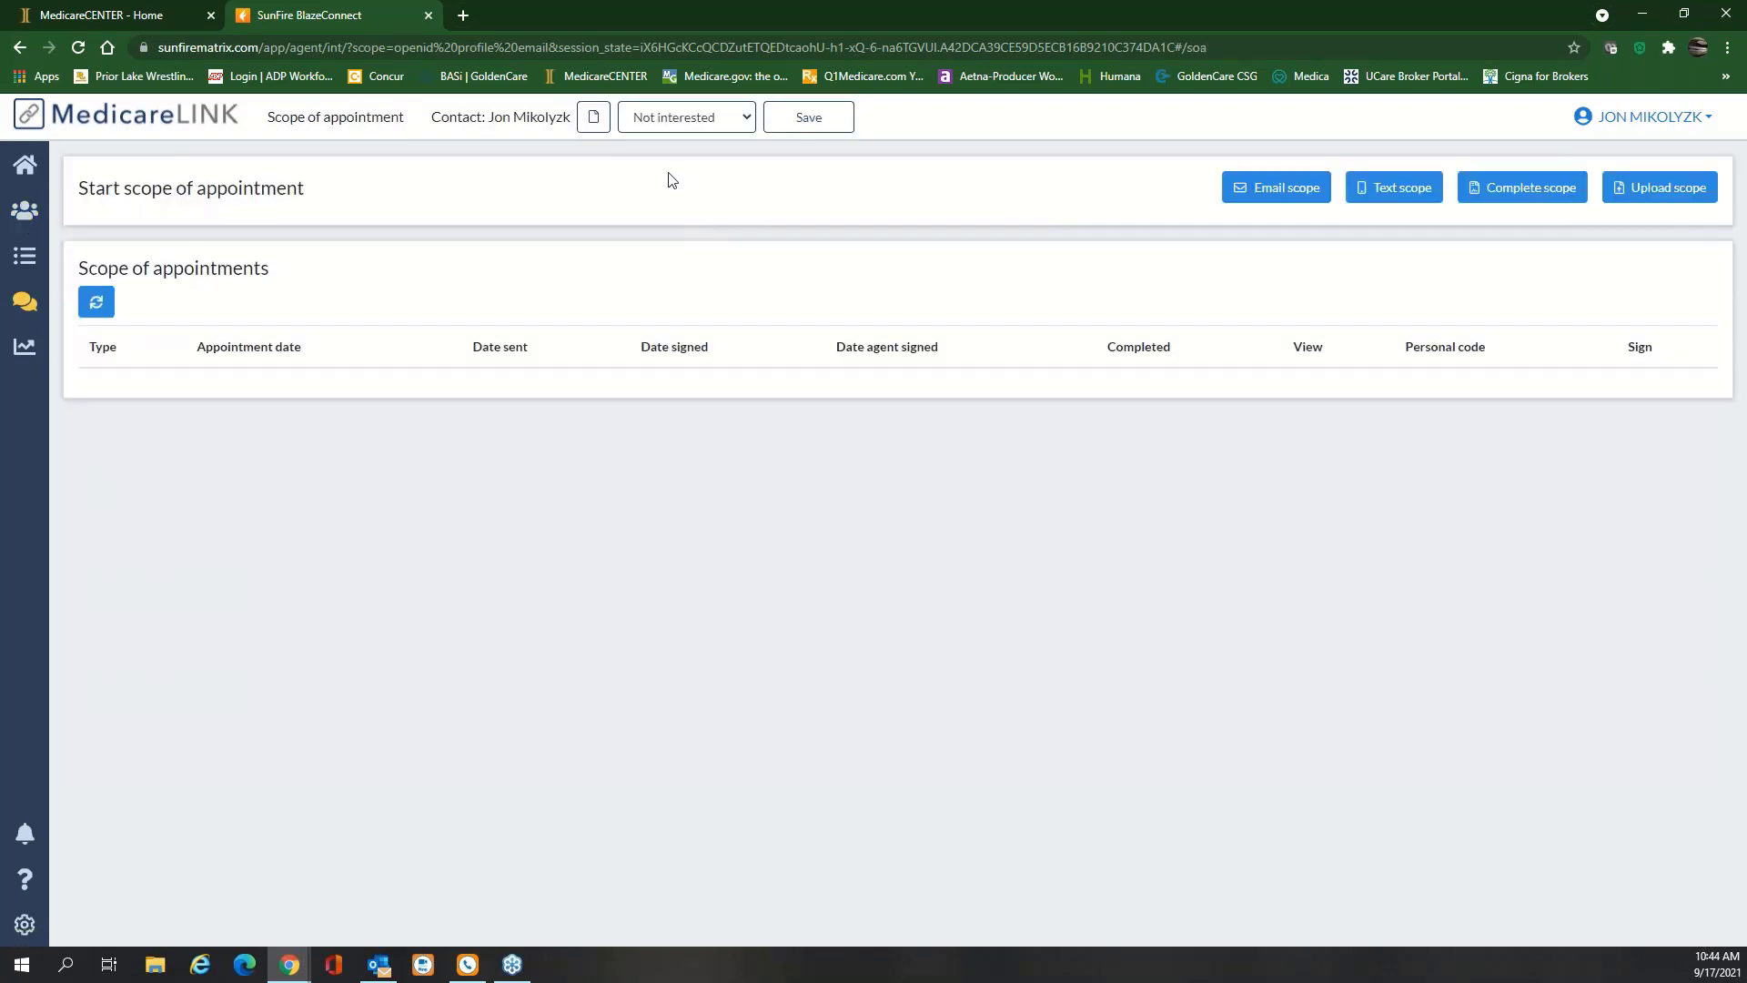
Set the contact's status to New
click(746, 124)
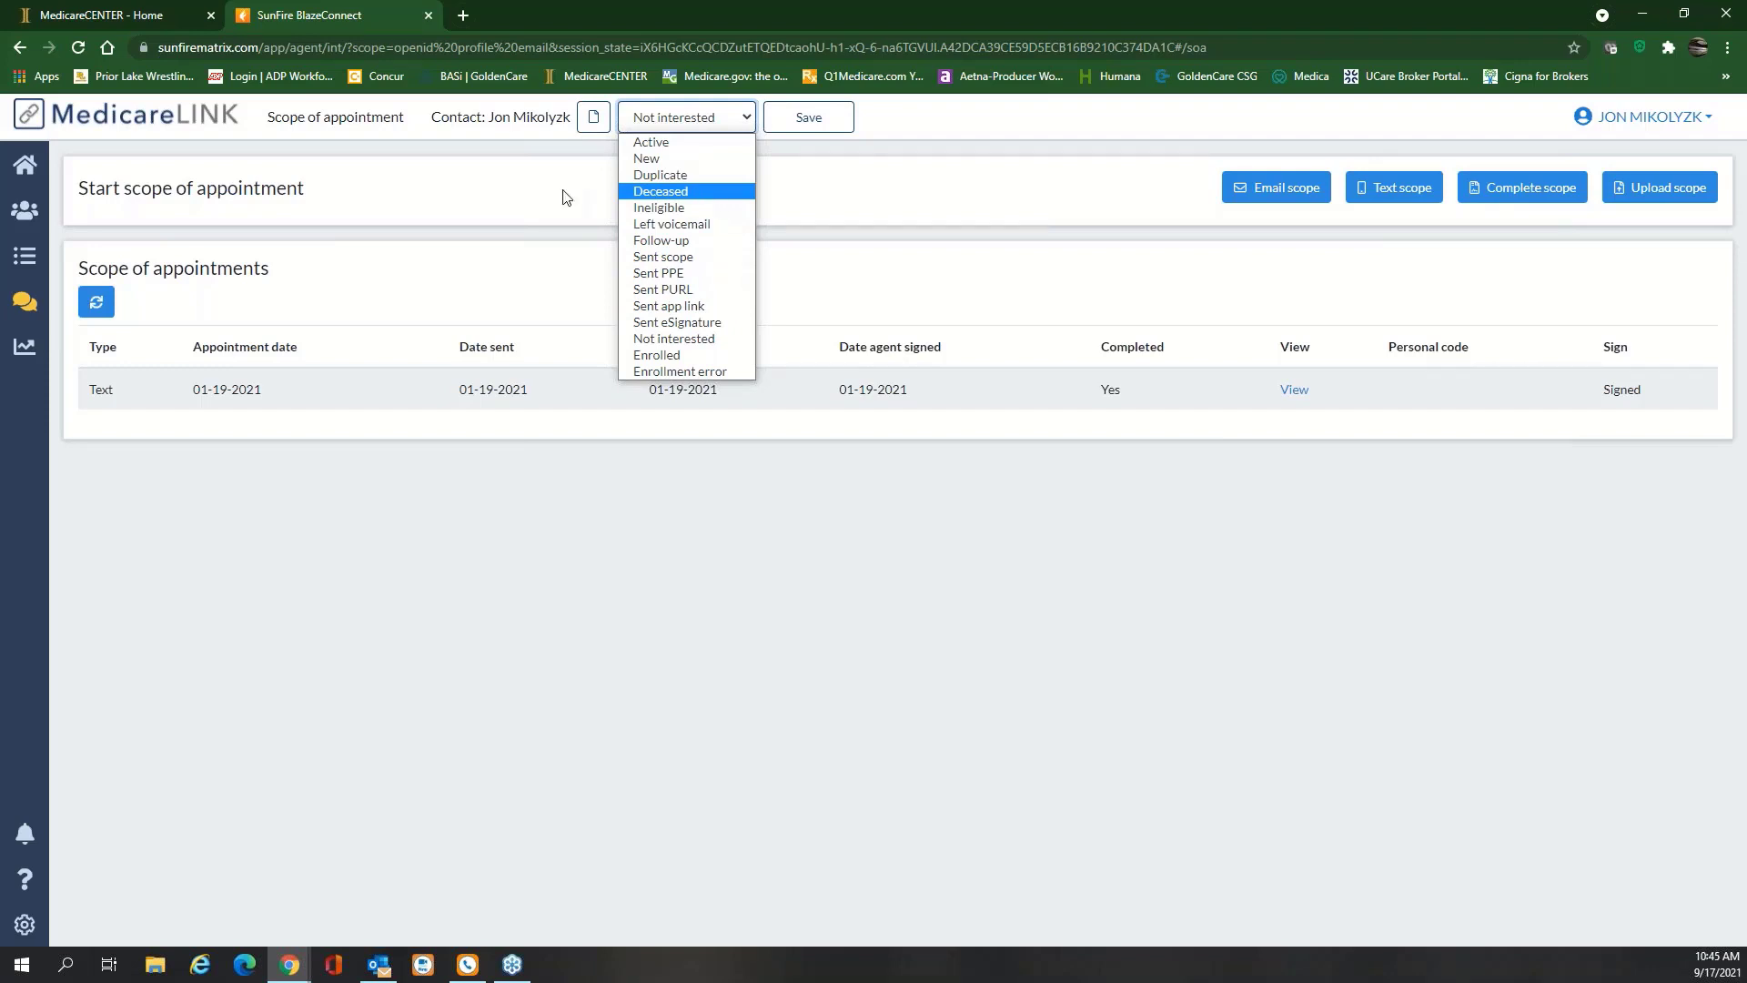
click(565, 196)
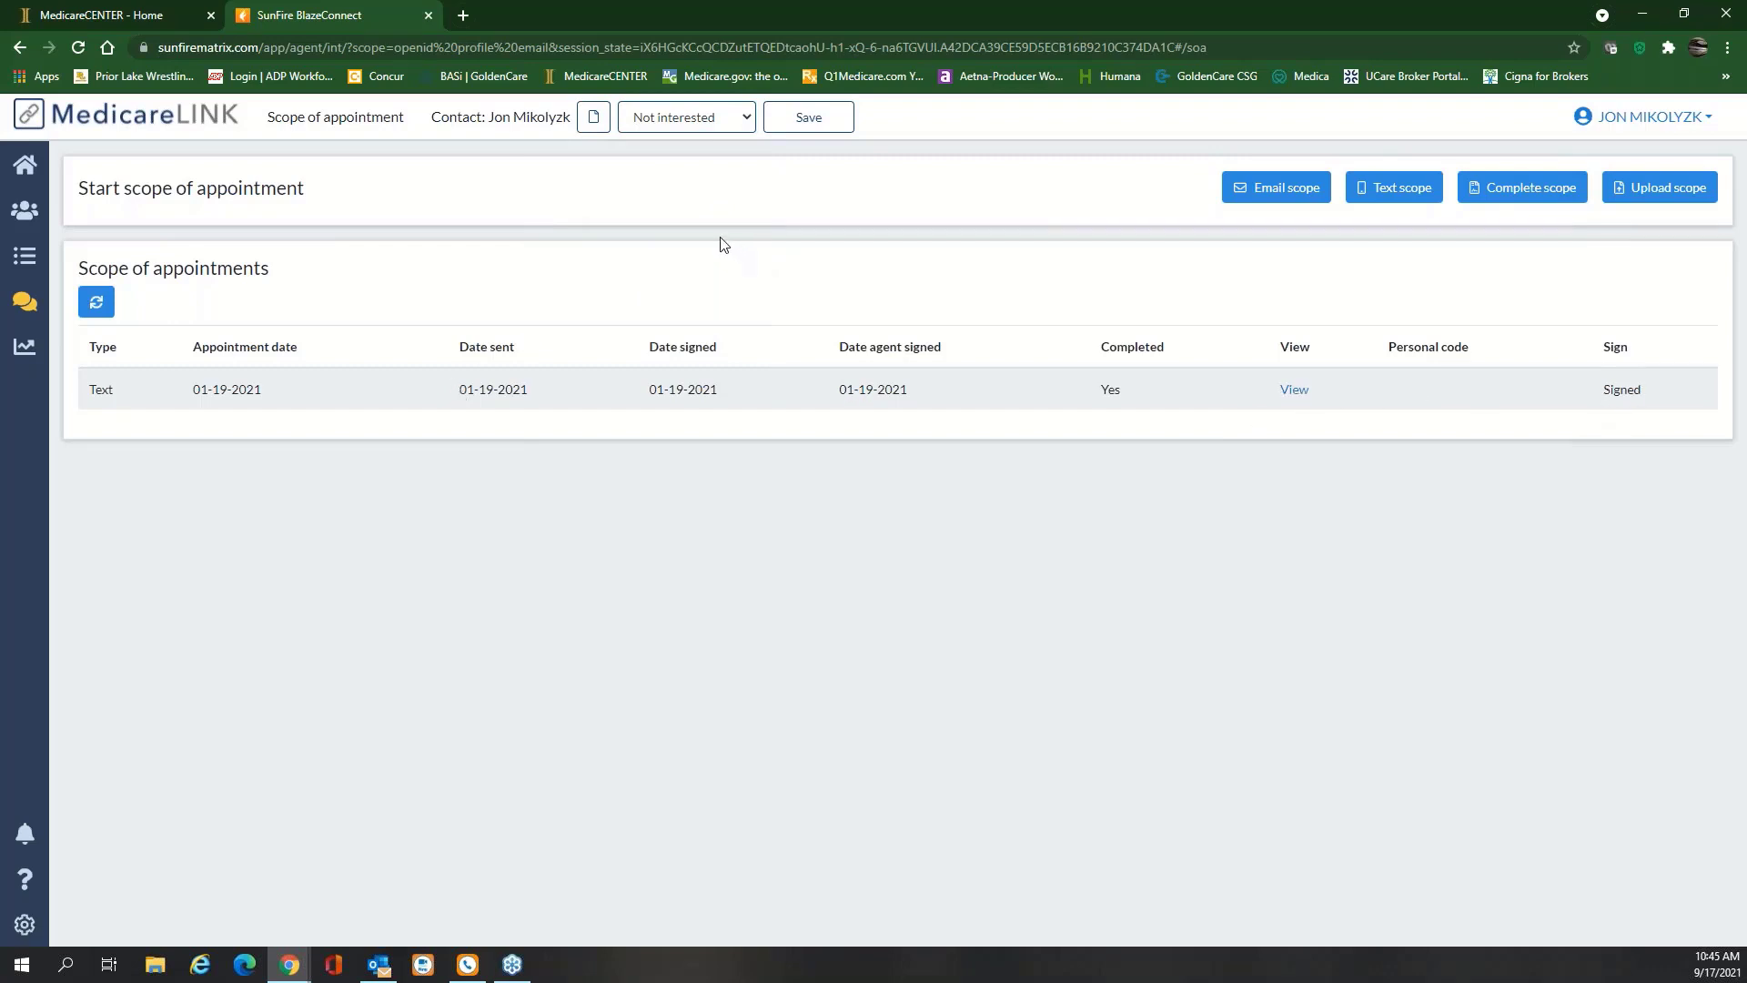
click(746, 119)
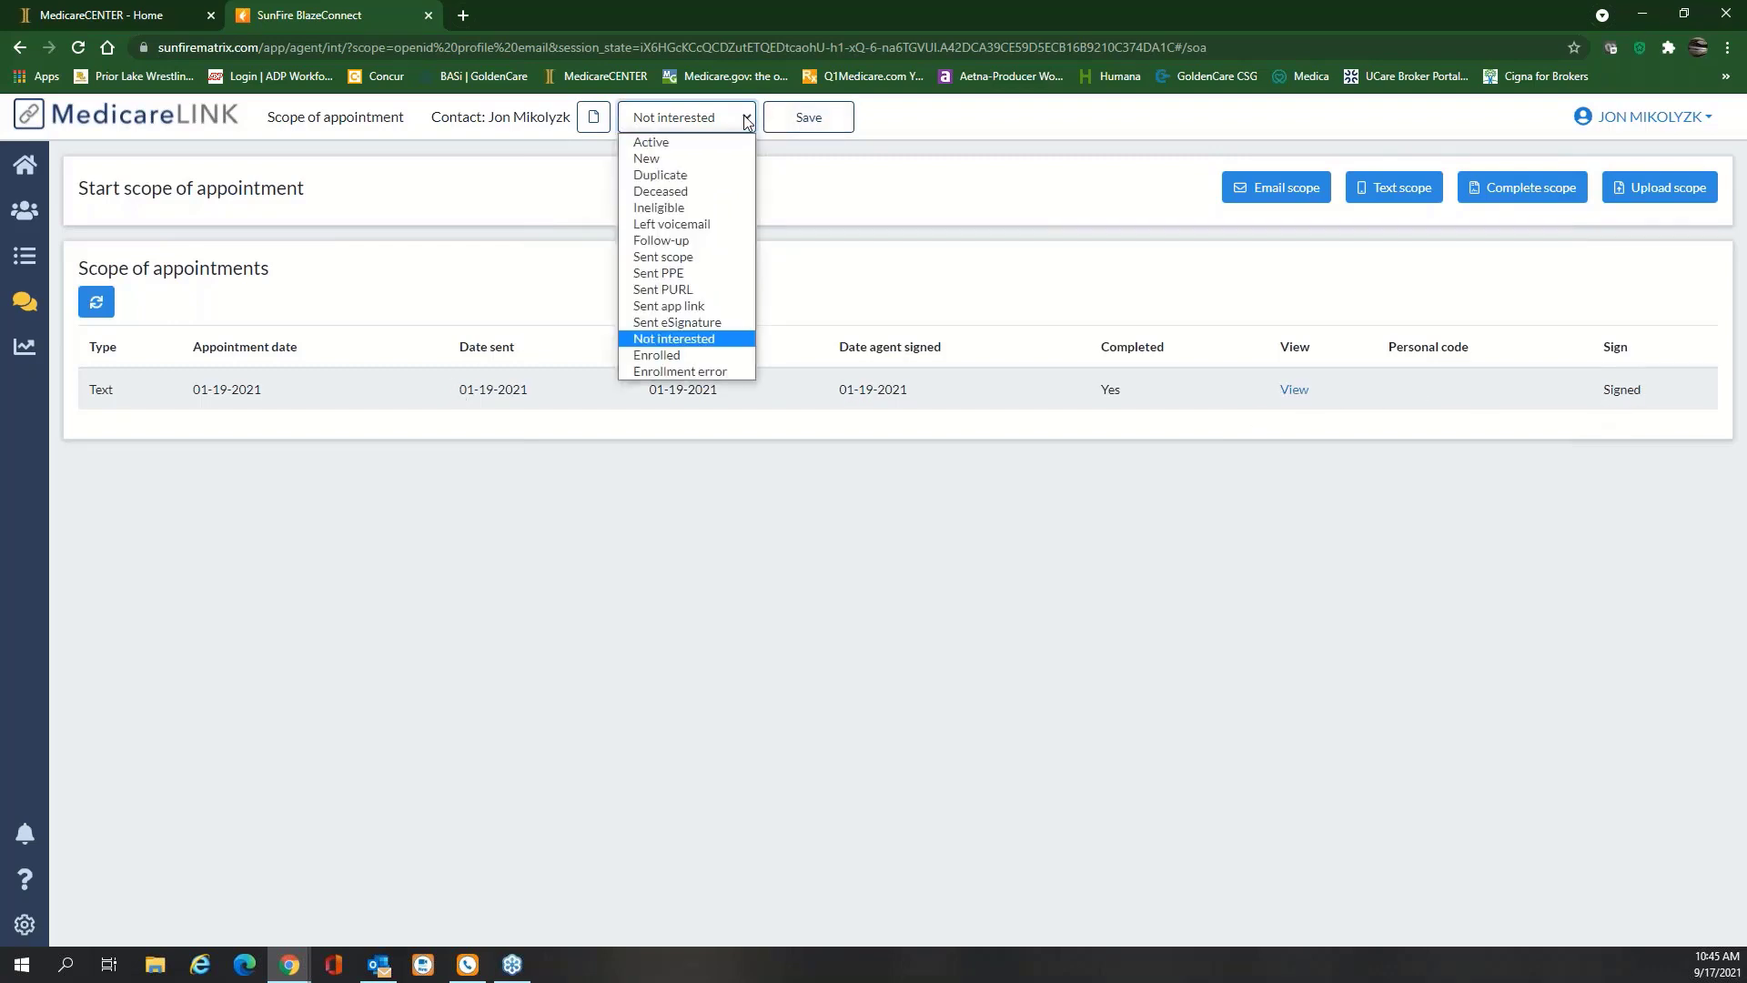
click(714, 161)
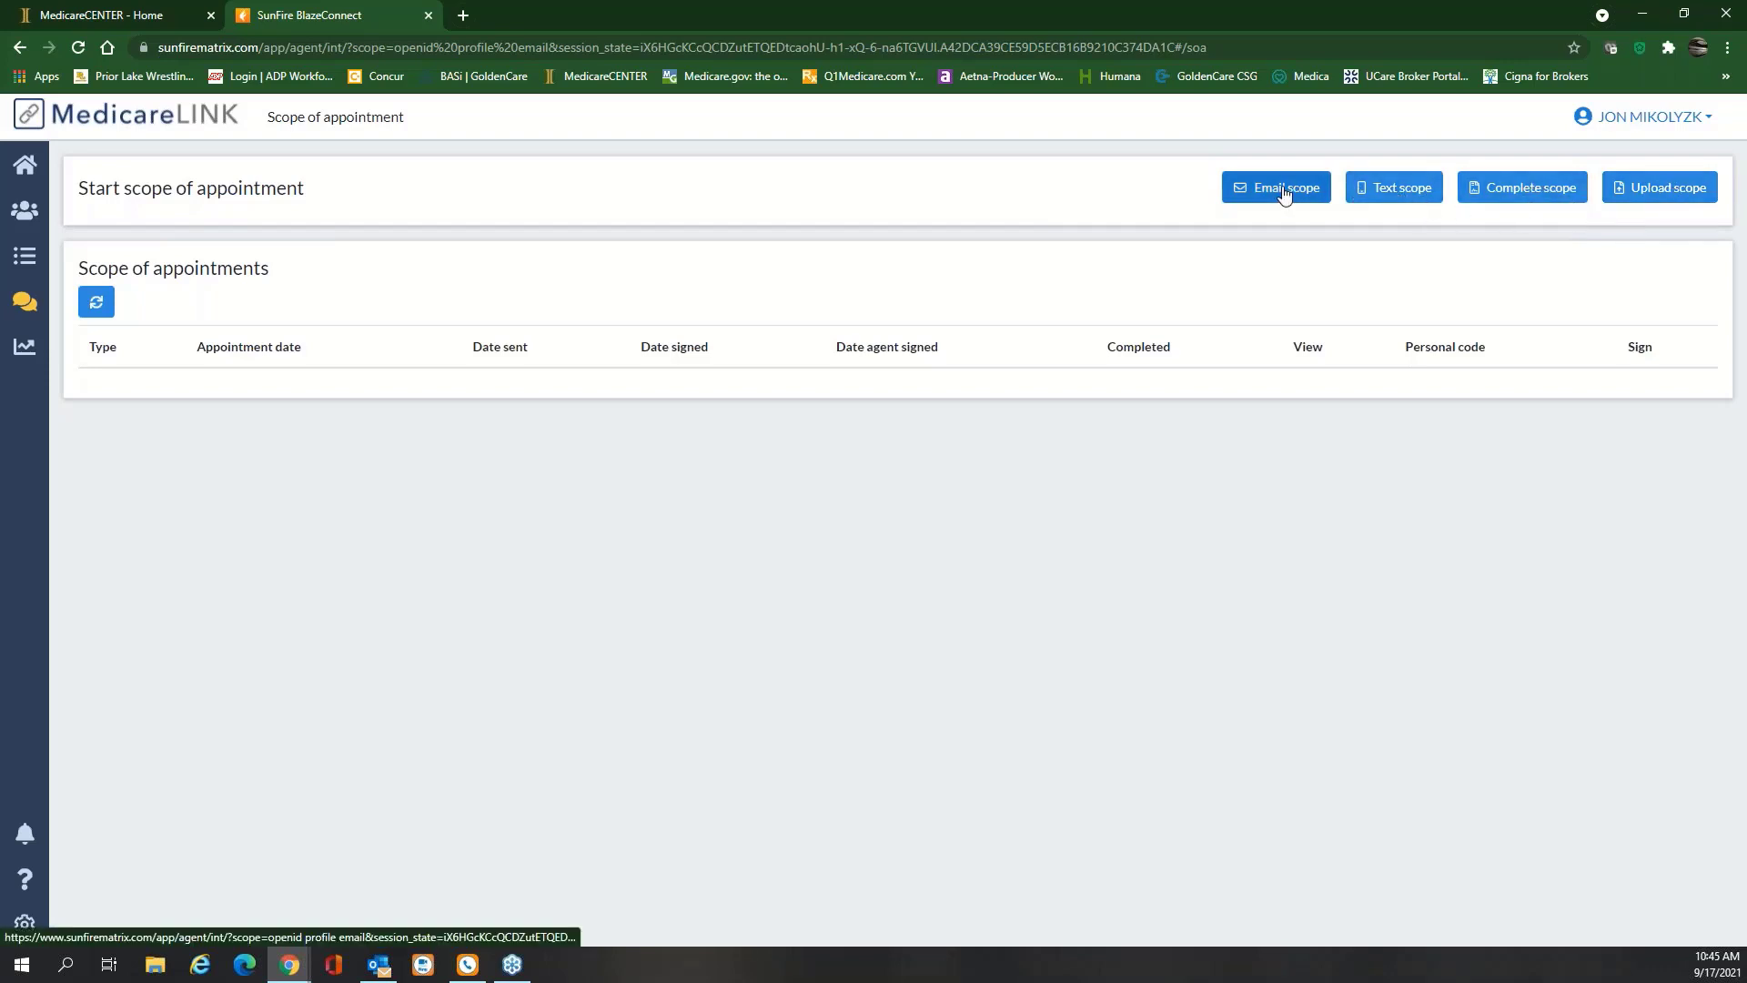
Start a text-sent scope of appointment covering Part D and three other product types
click(1397, 194)
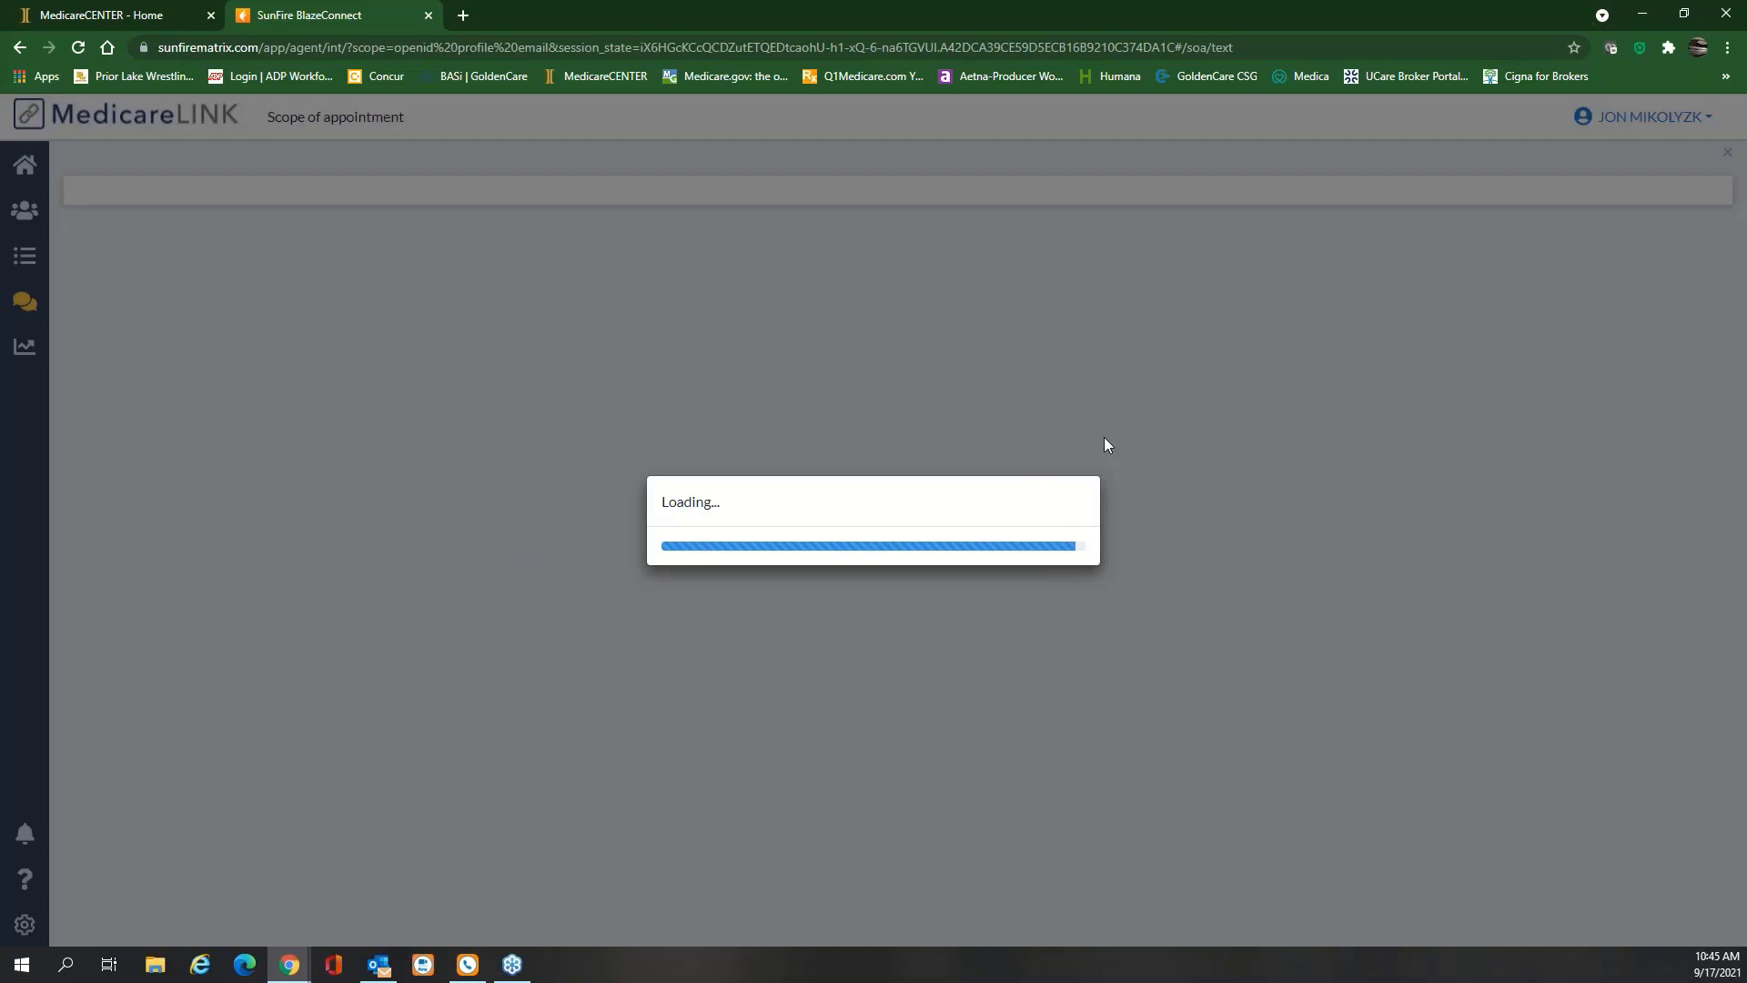
scroll(790, 467, down, 3)
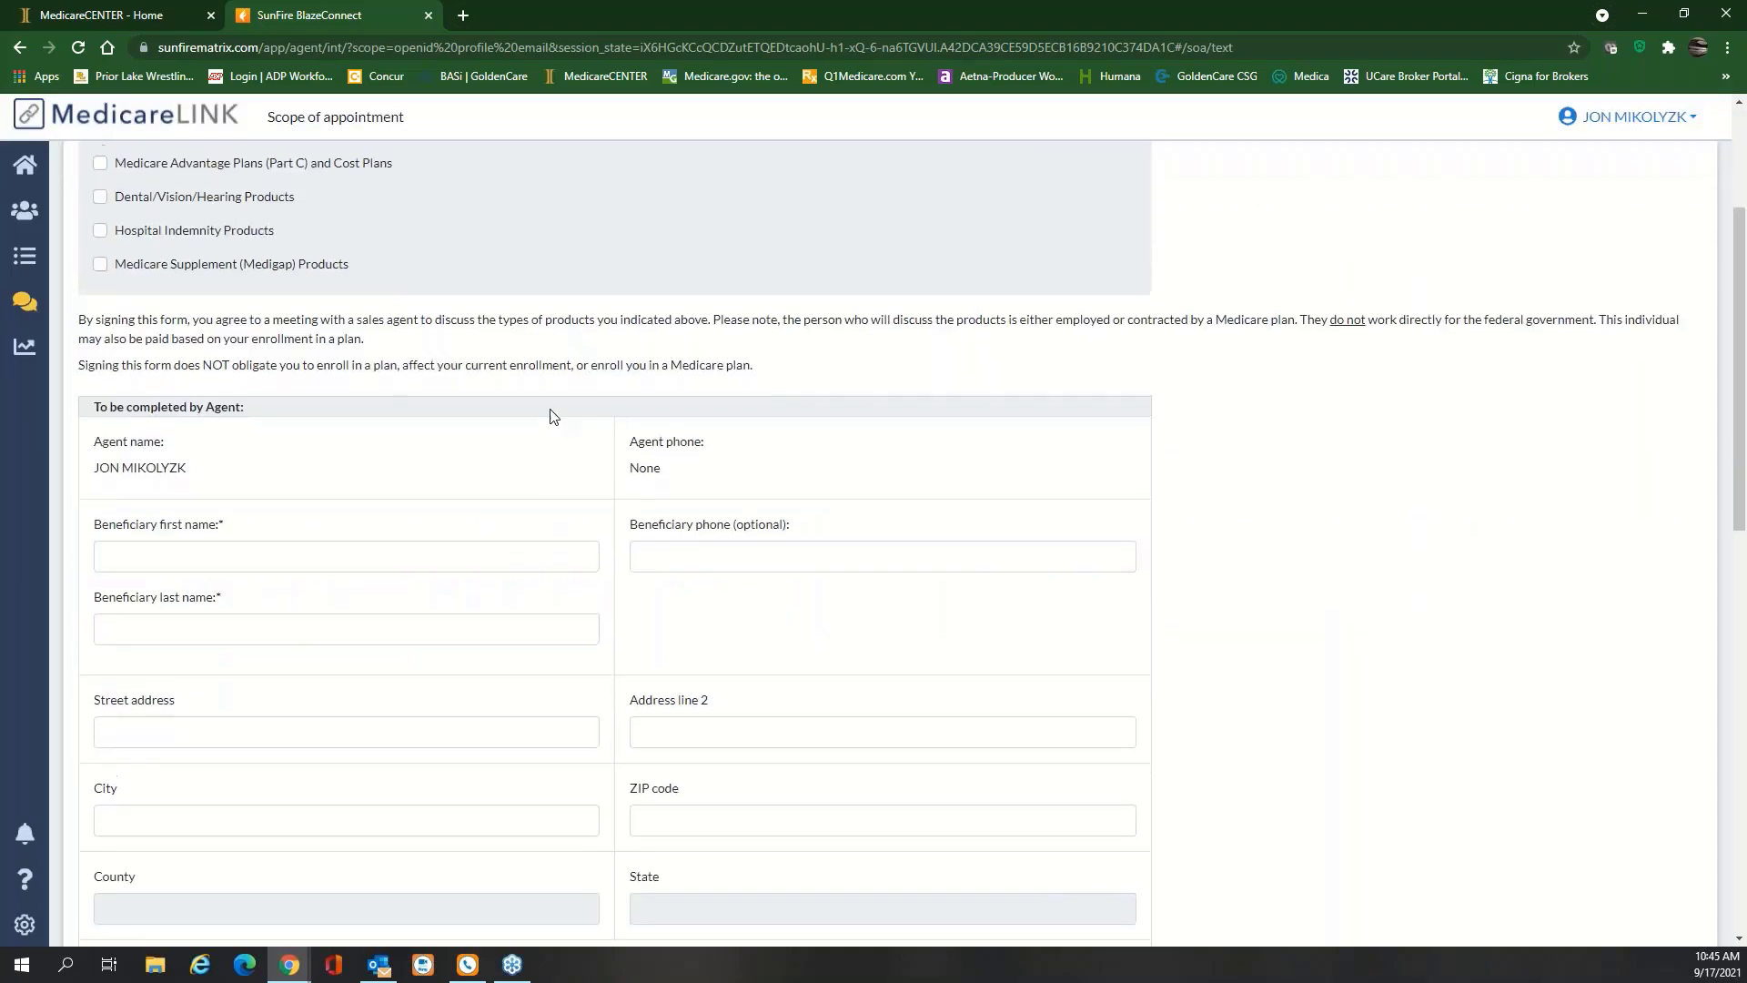
scroll(122, 307, up, 2)
click(100, 301)
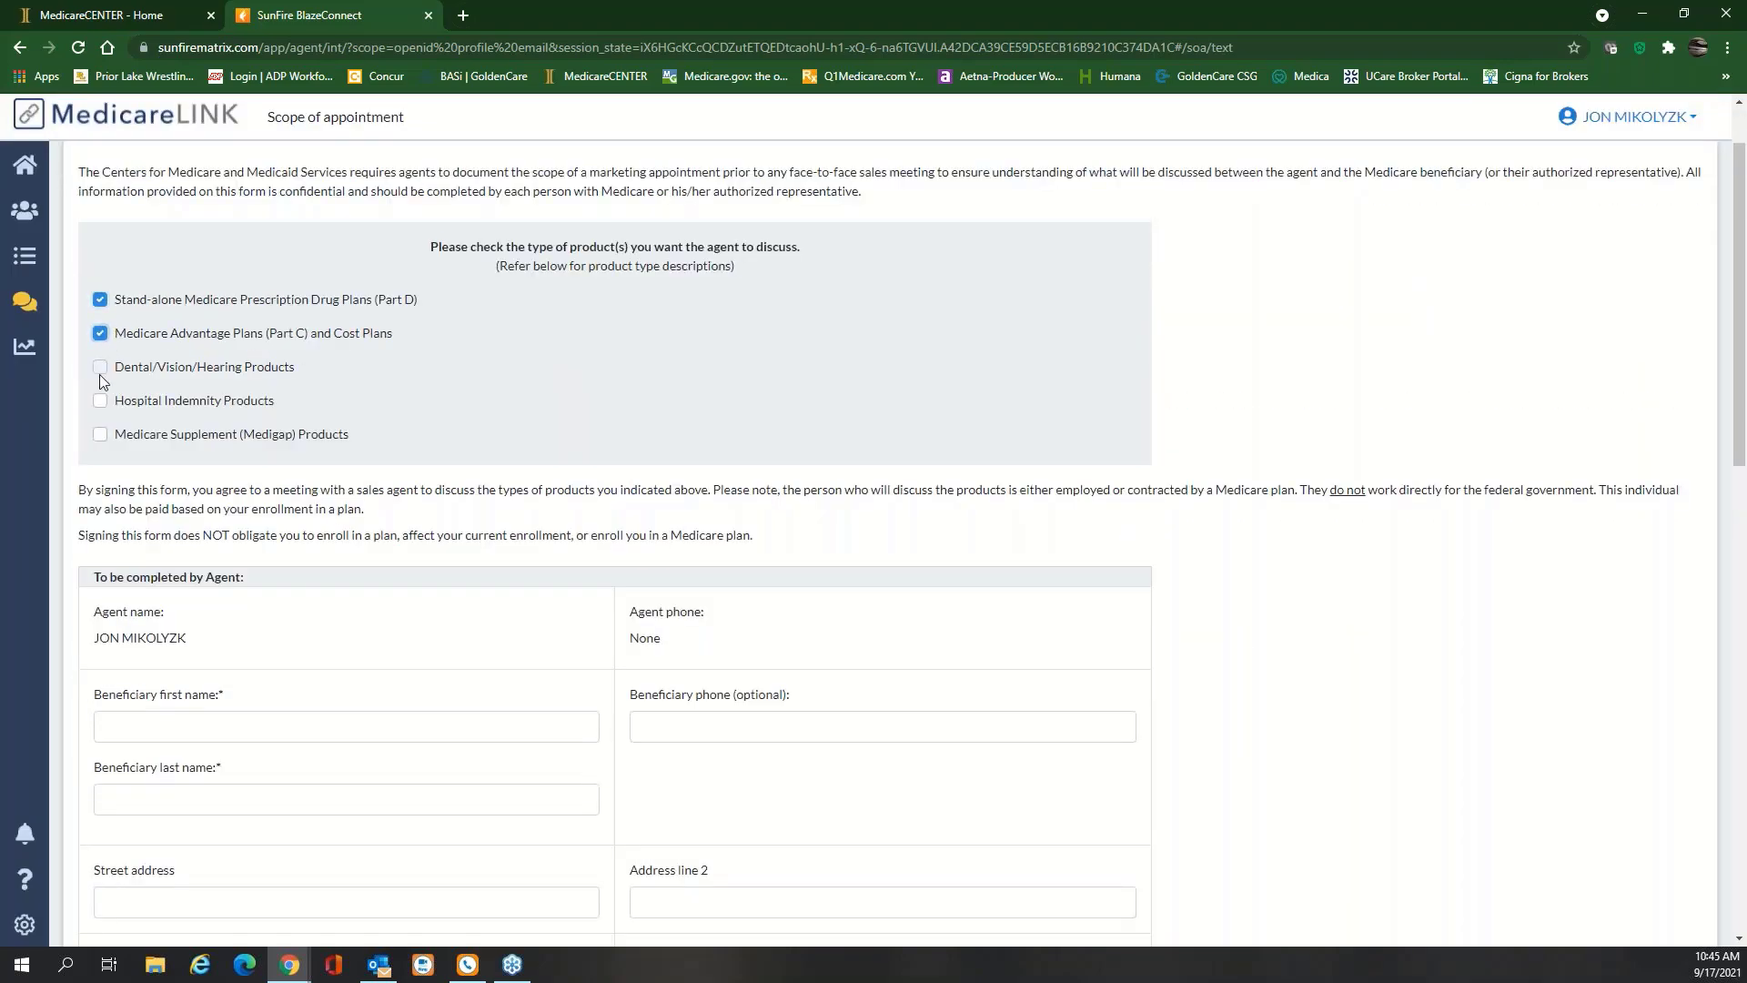
click(100, 367)
click(100, 401)
click(101, 434)
Fill in the beneficiary's saved details and set the initial contact method to Incoming call
scroll(352, 339, down, 2)
click(234, 546)
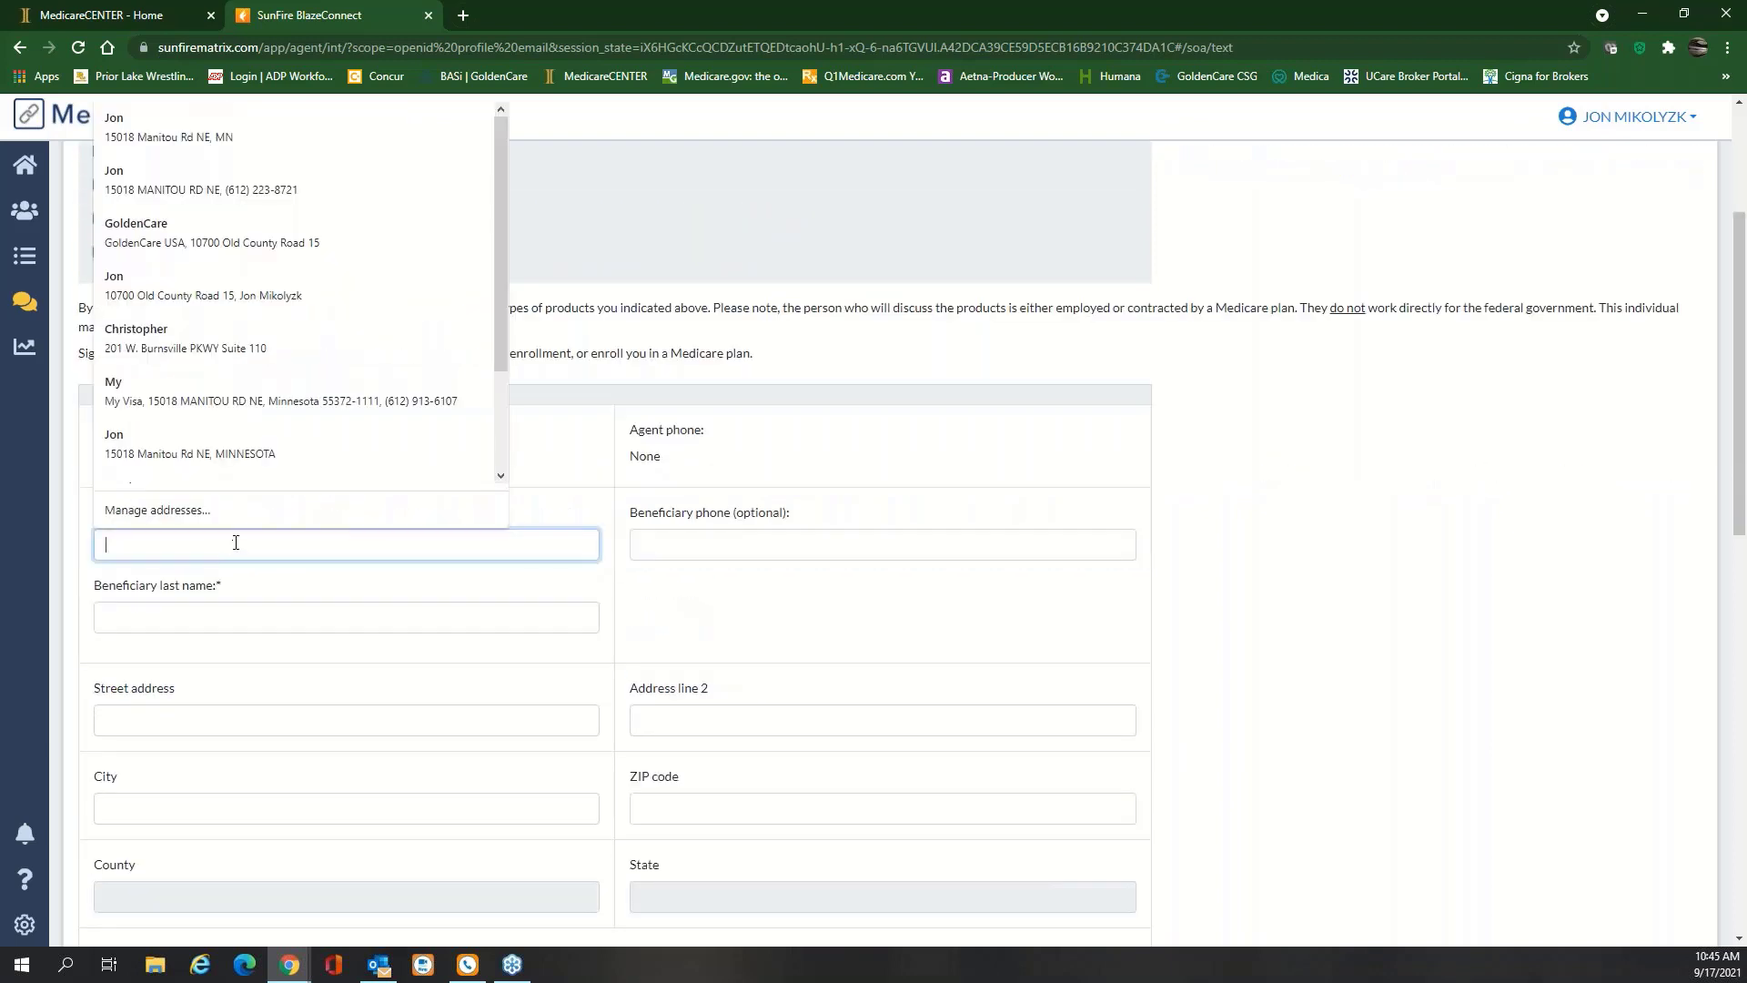
click(182, 175)
scroll(560, 484, down, 4)
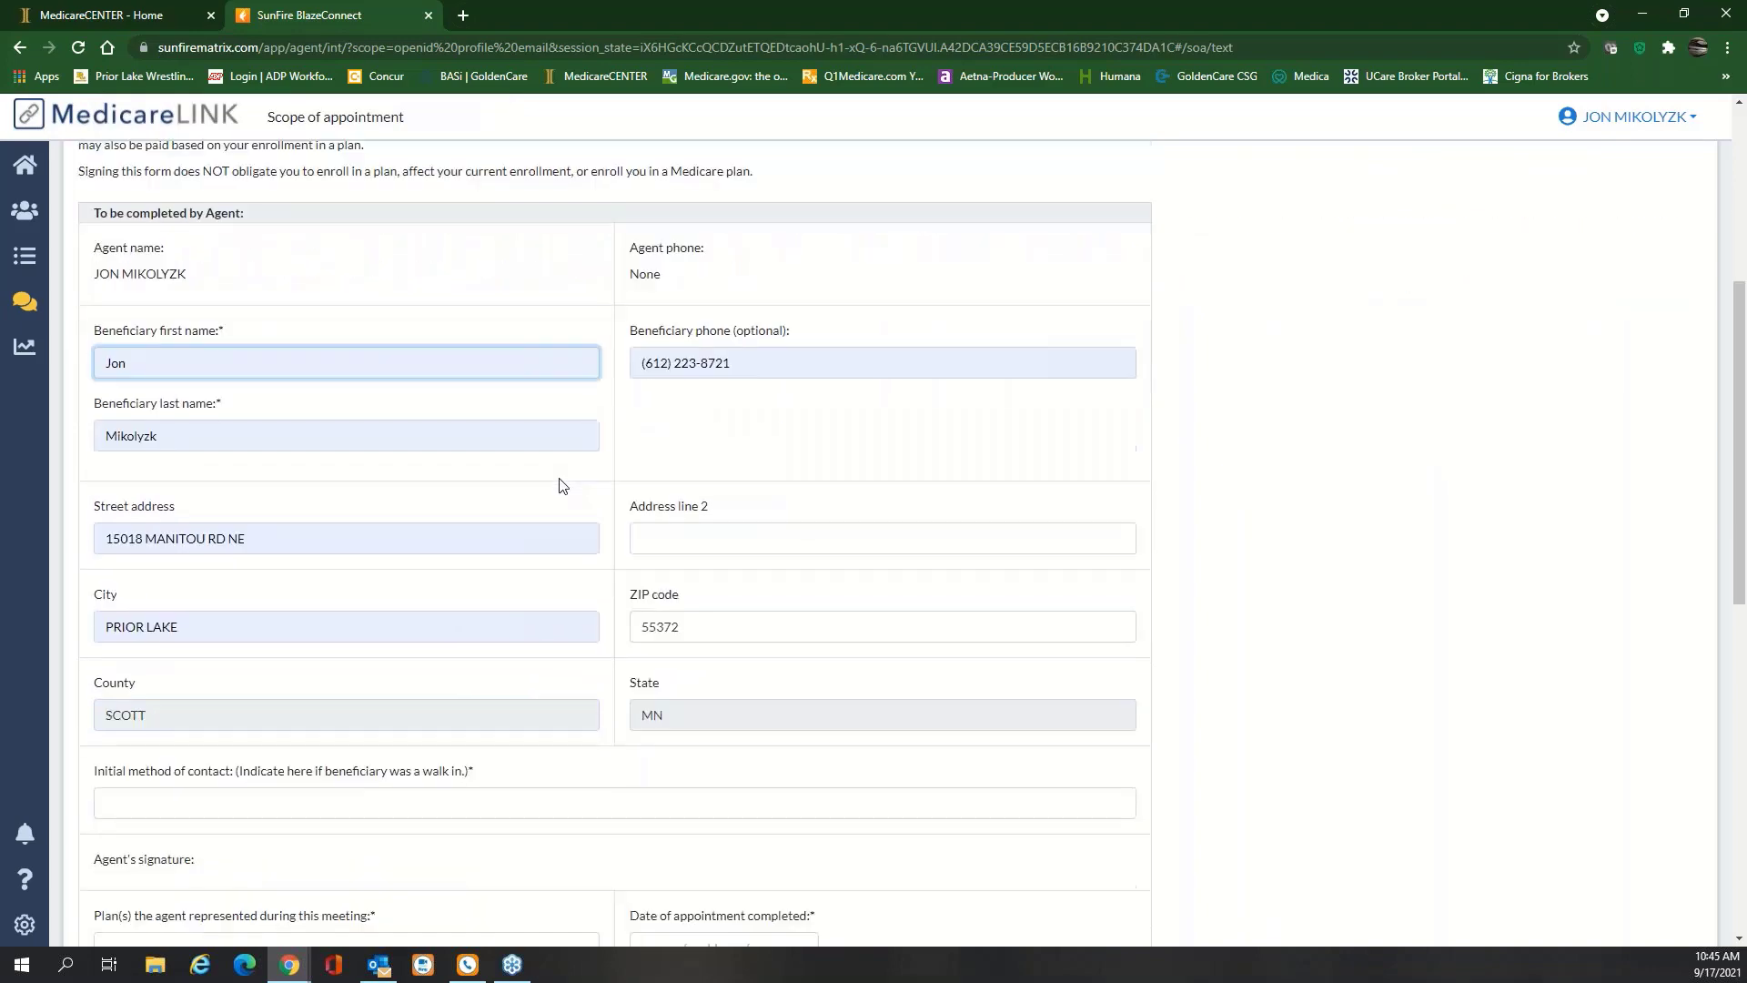
click(356, 625)
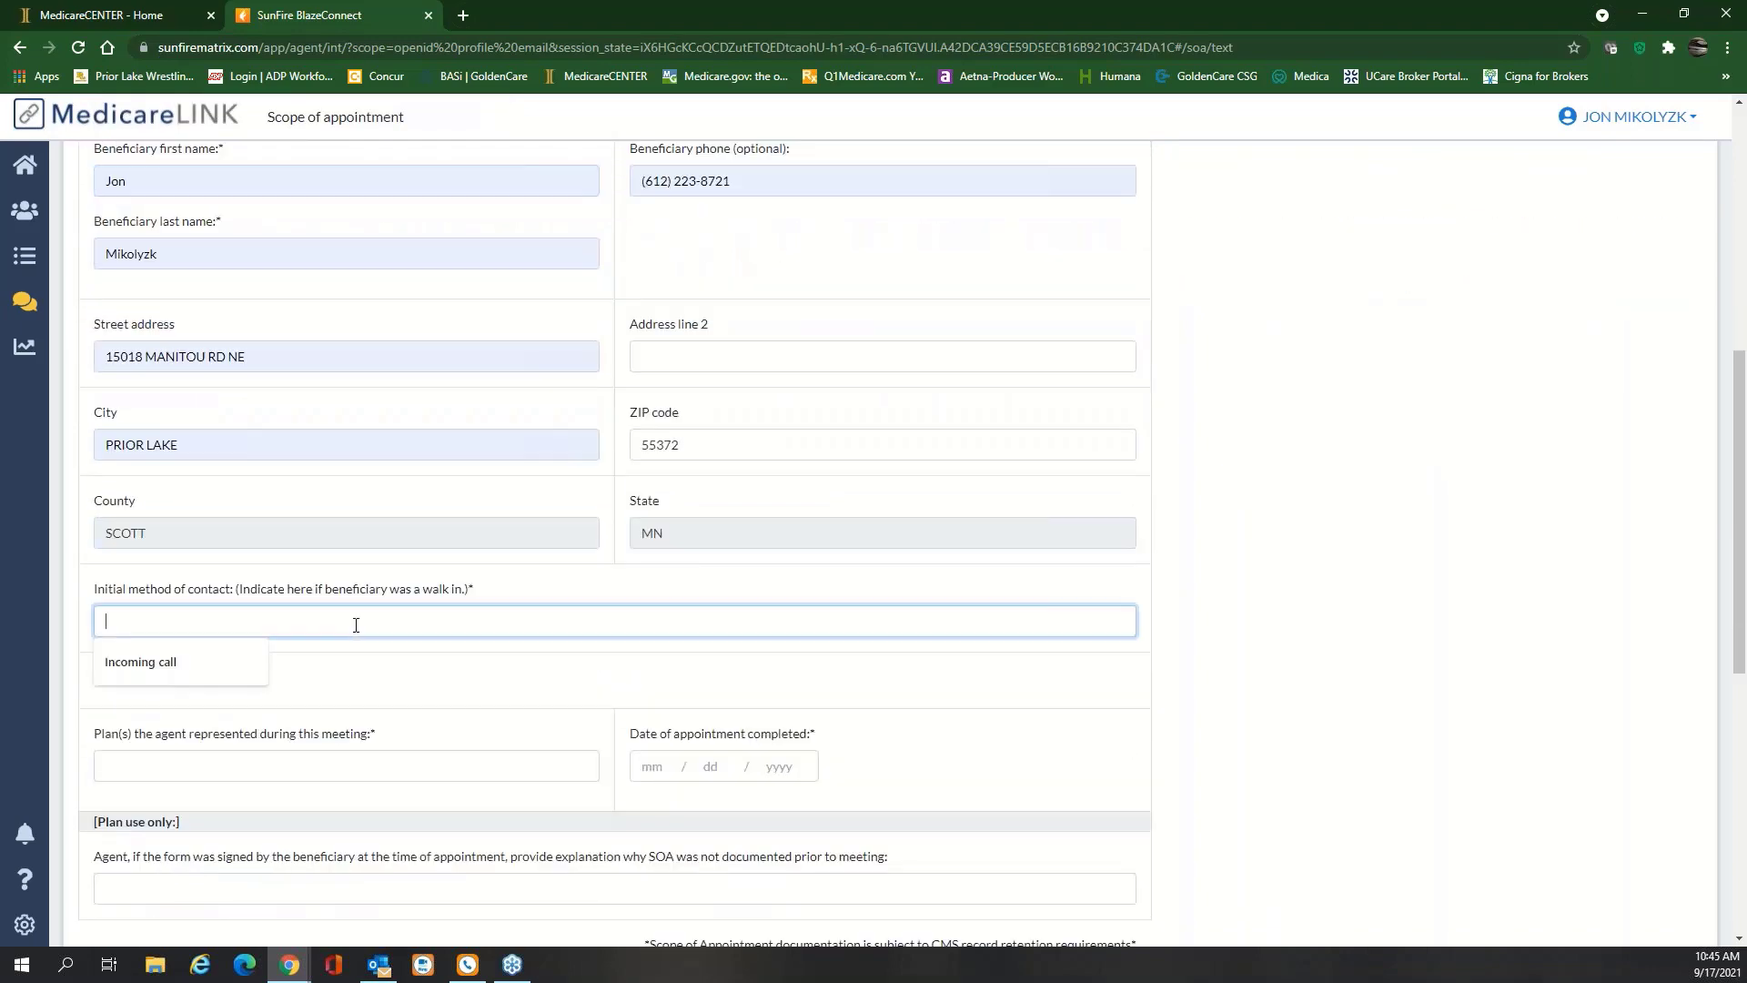
click(211, 678)
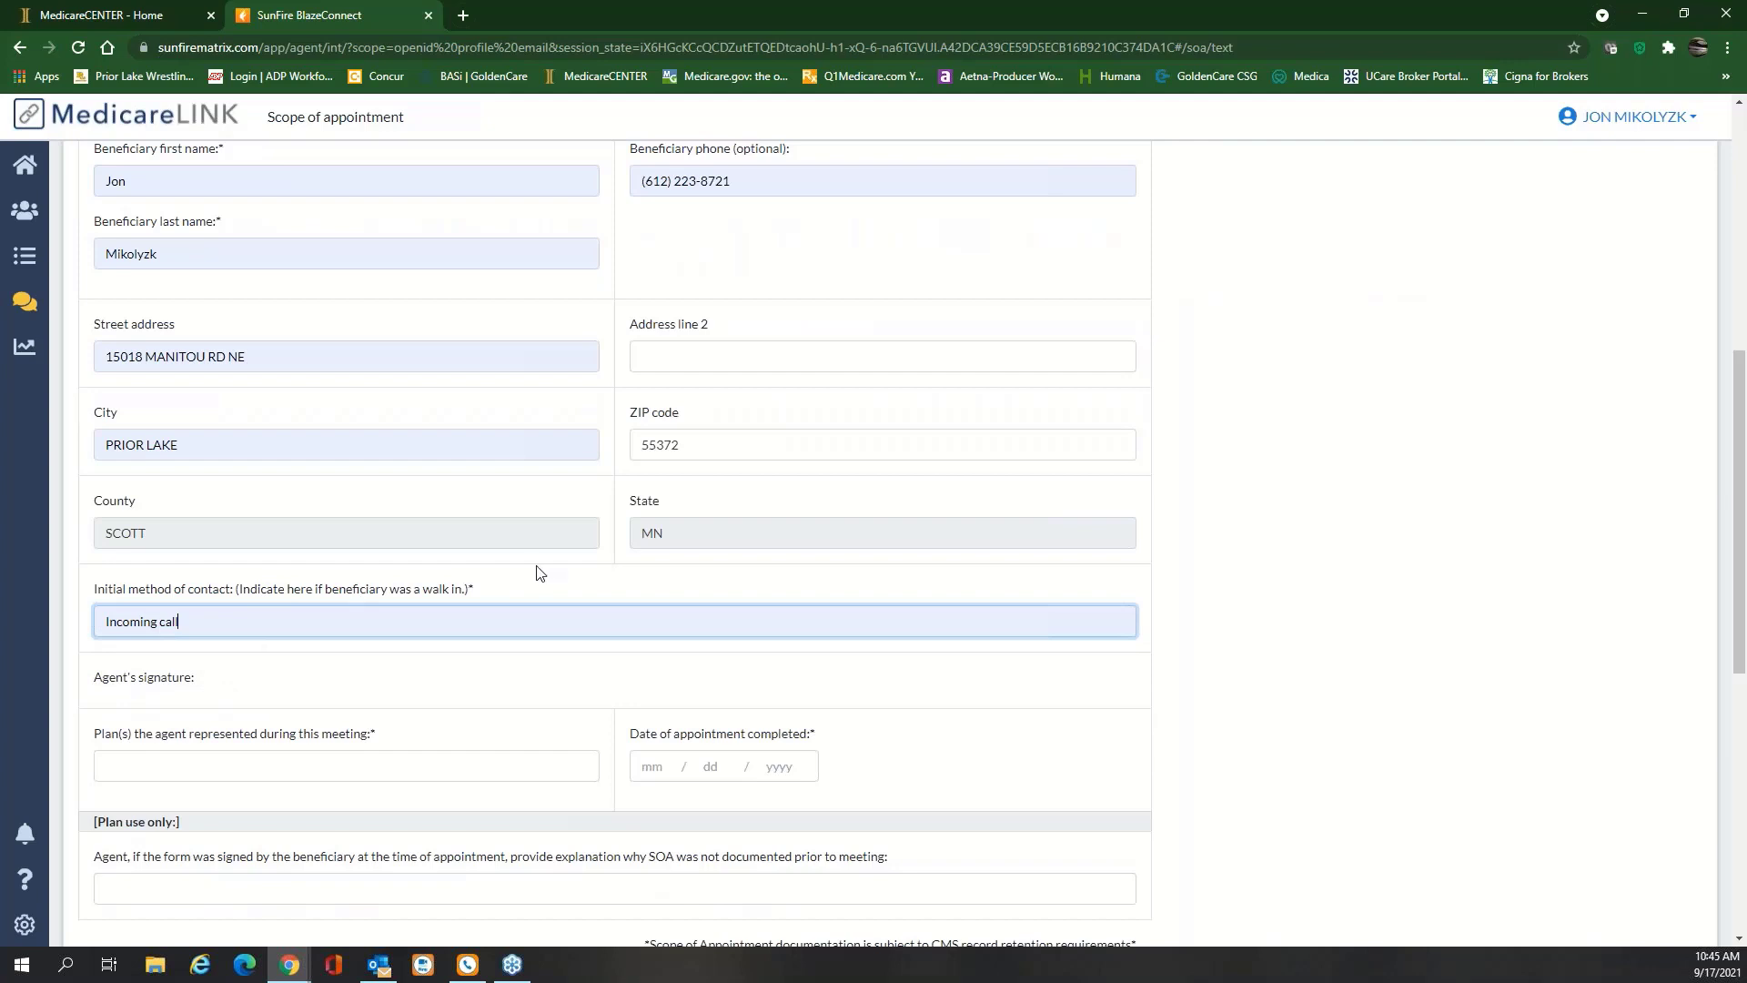
Set the represented plan to MAPD, date it 09/17/2021, and bring up the Text send dialog
scroll(325, 646, down, 2)
click(323, 585)
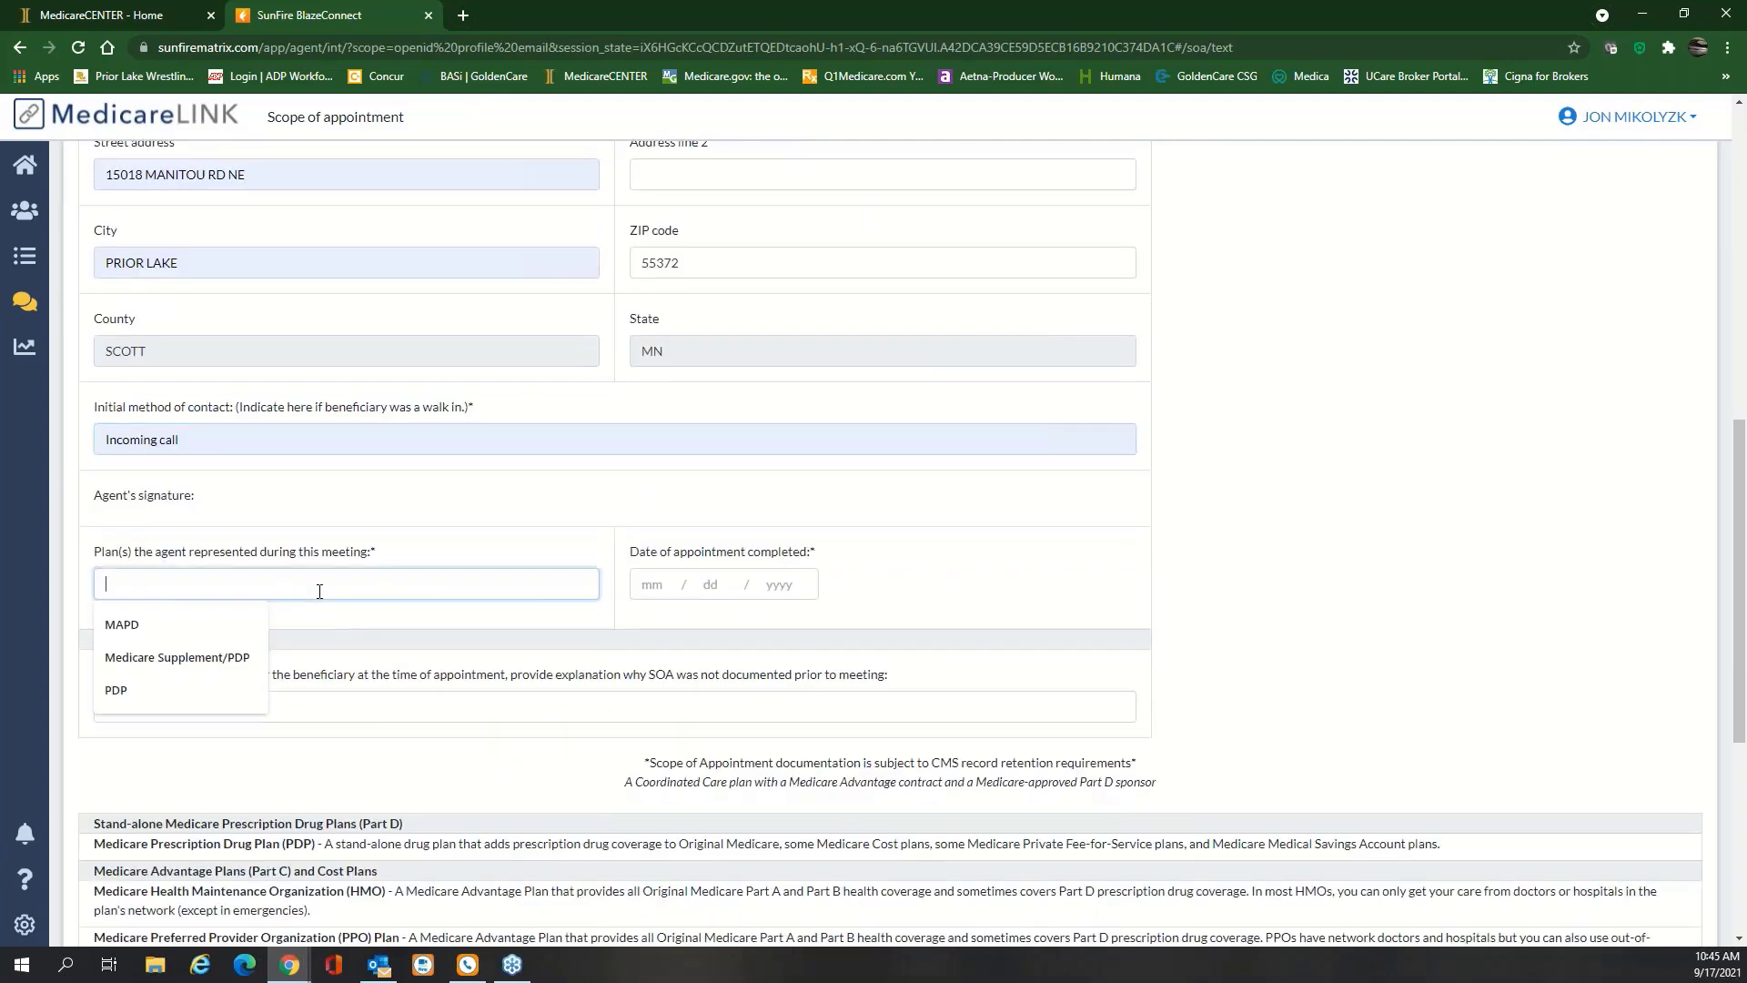
click(209, 637)
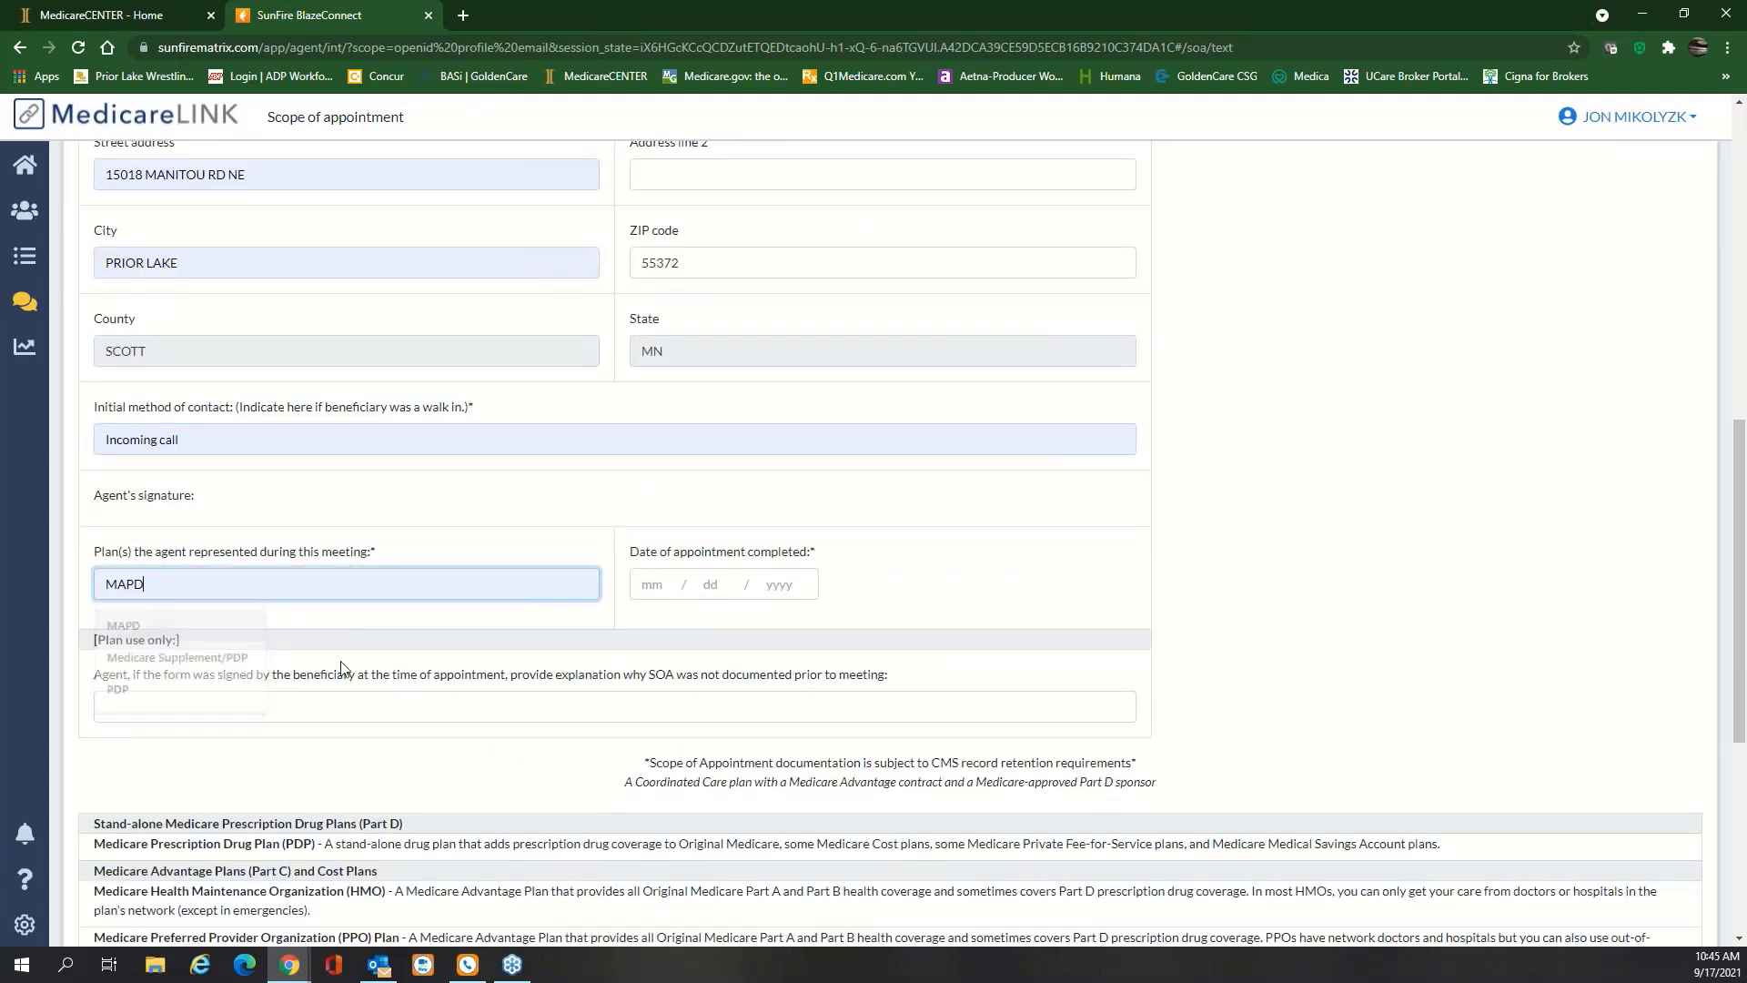
click(657, 582)
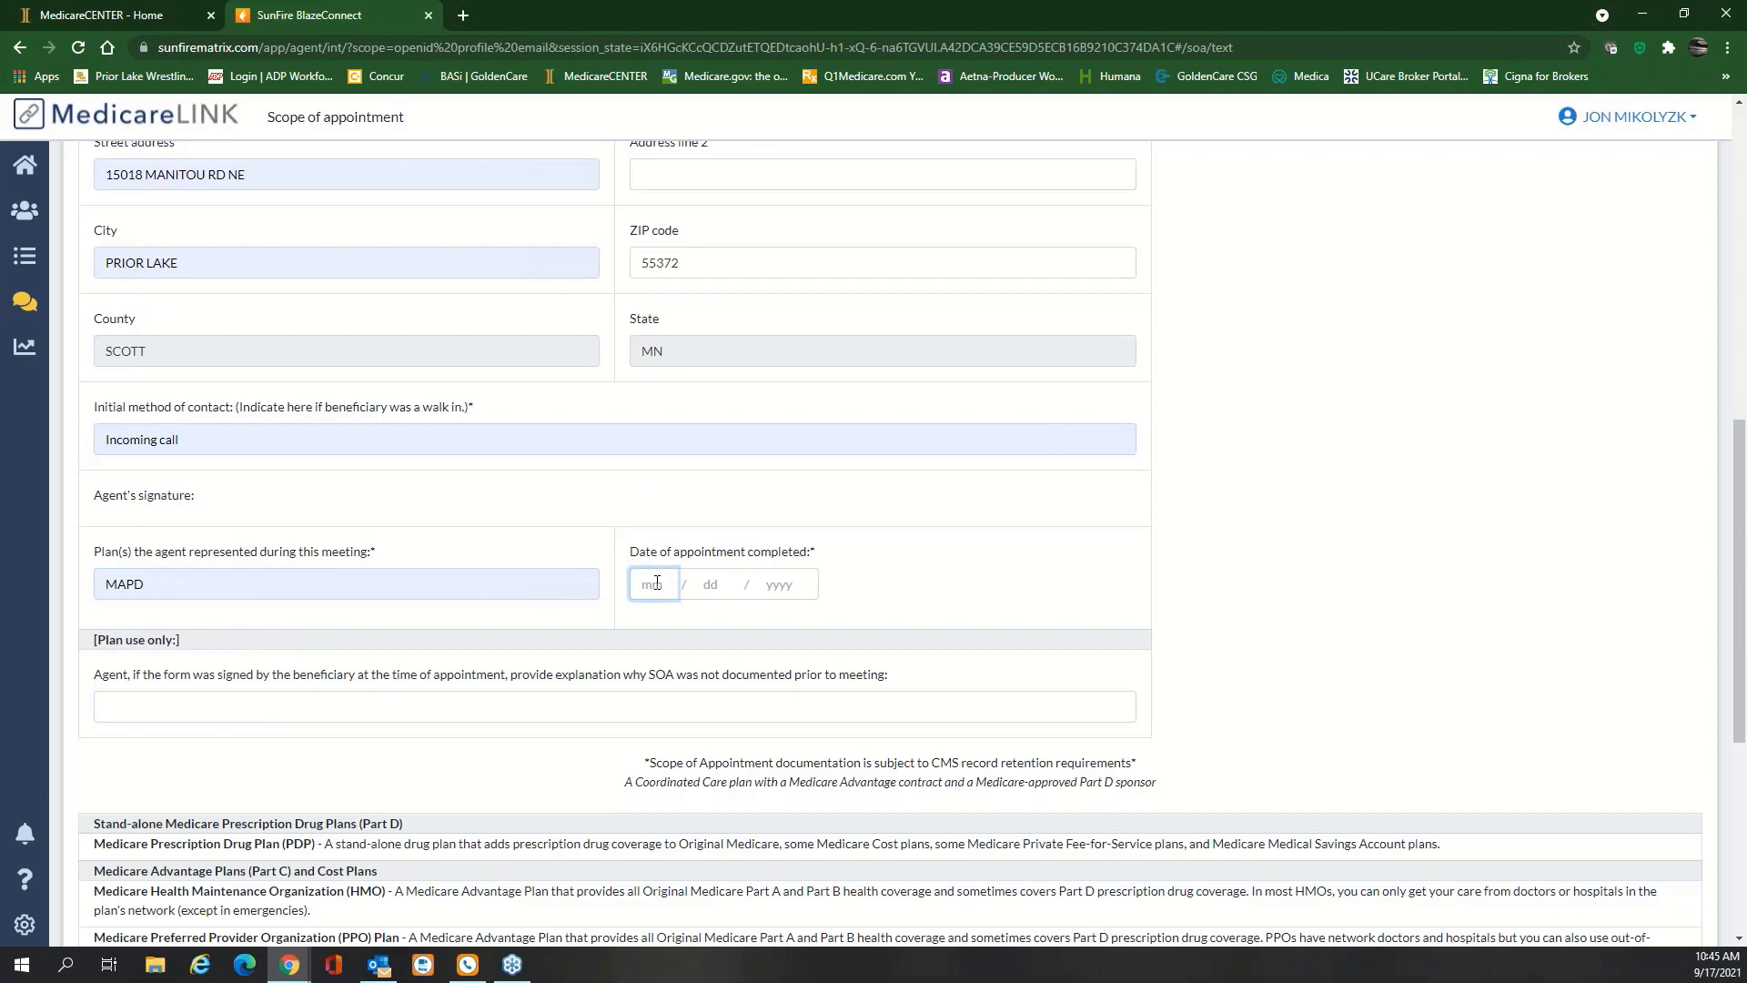
text(09 / 17 / 20)
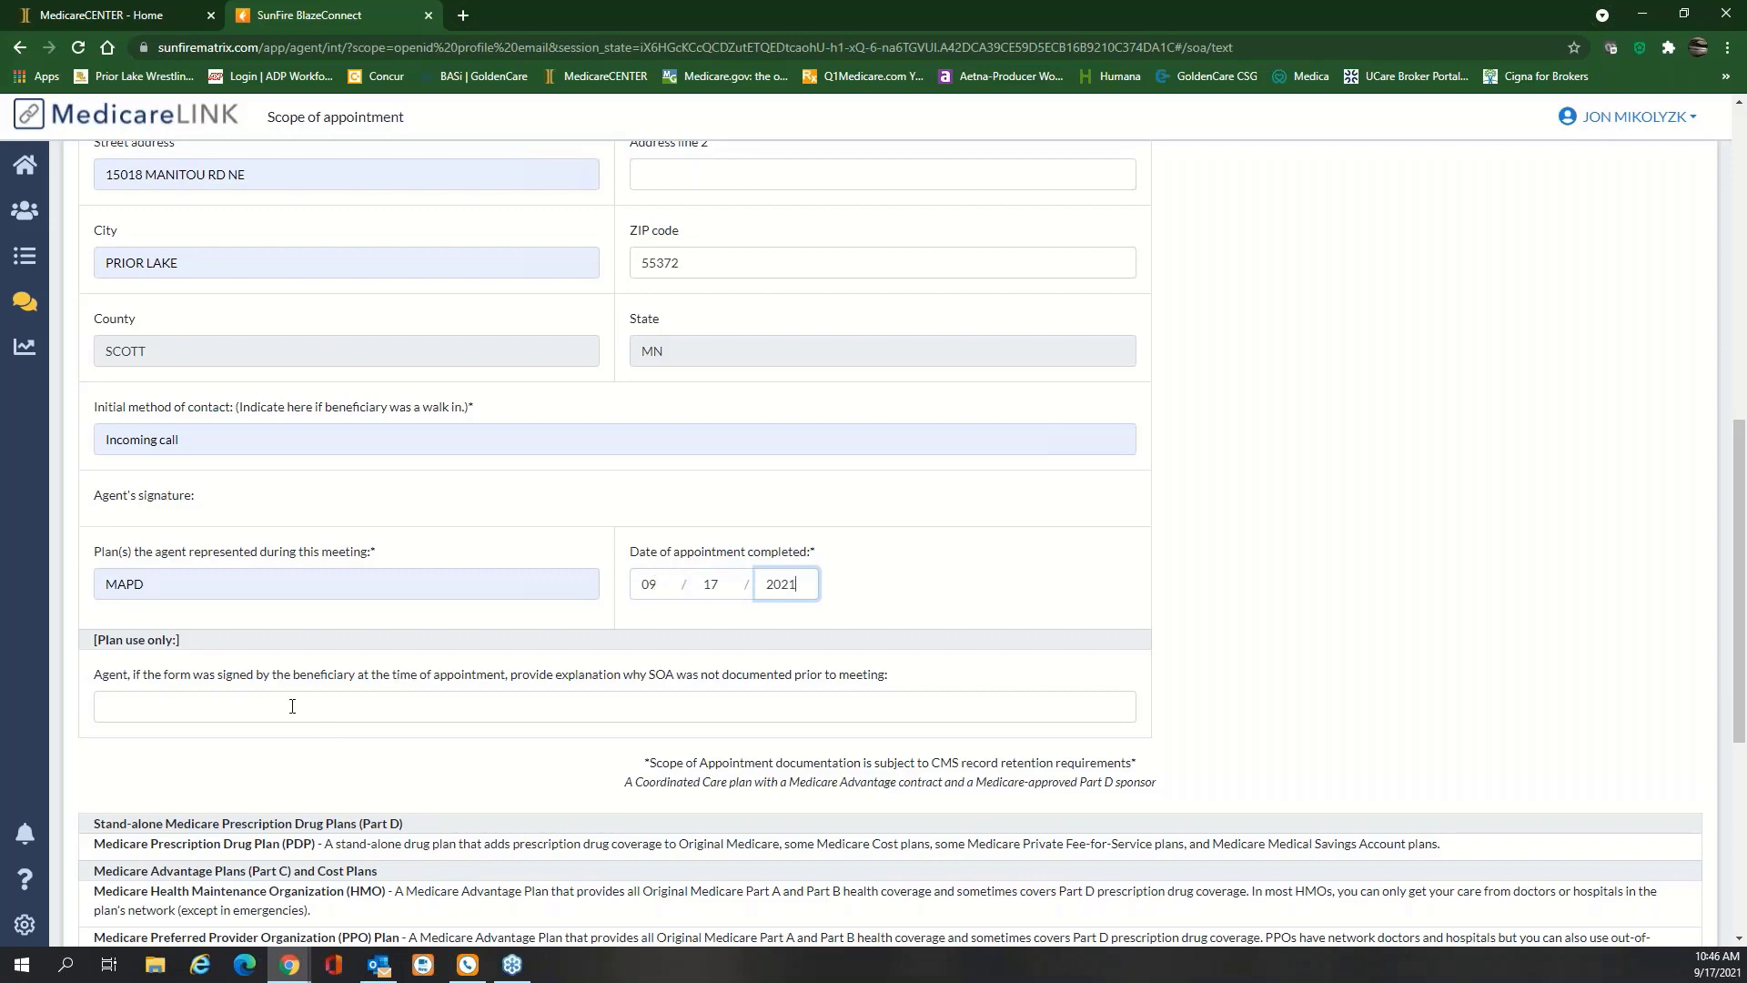
text(21)
scroll(394, 713, down, 3)
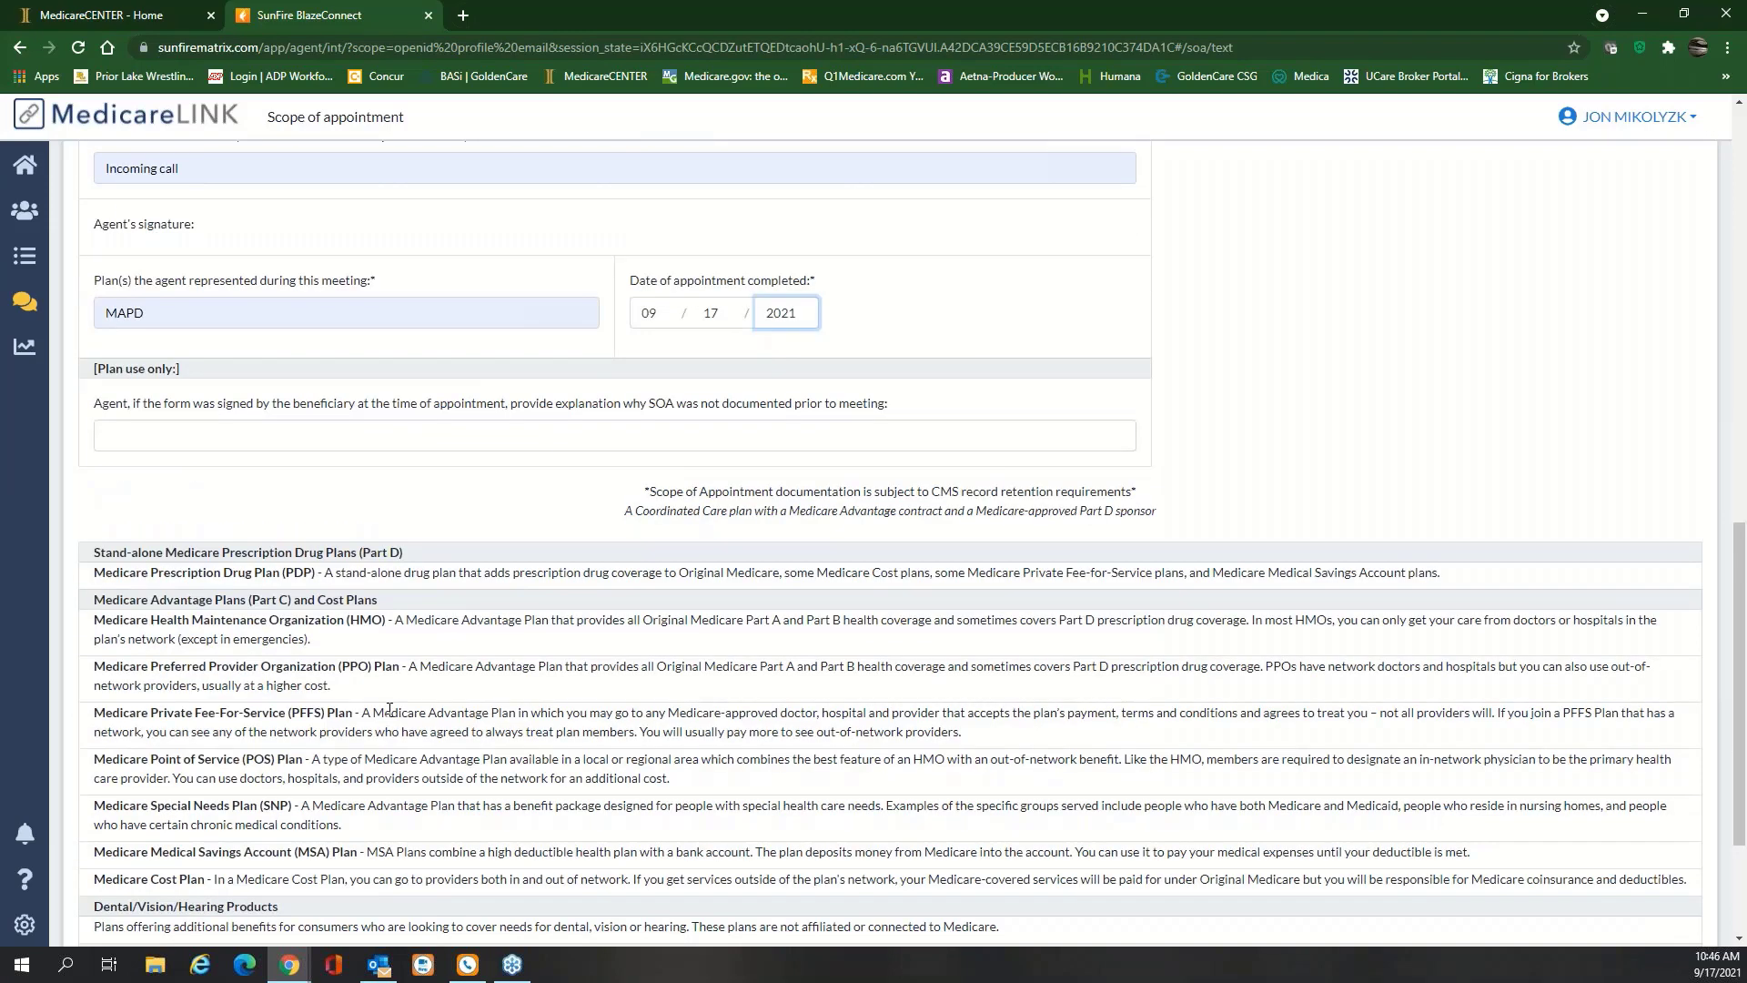
scroll(390, 708, down, 1)
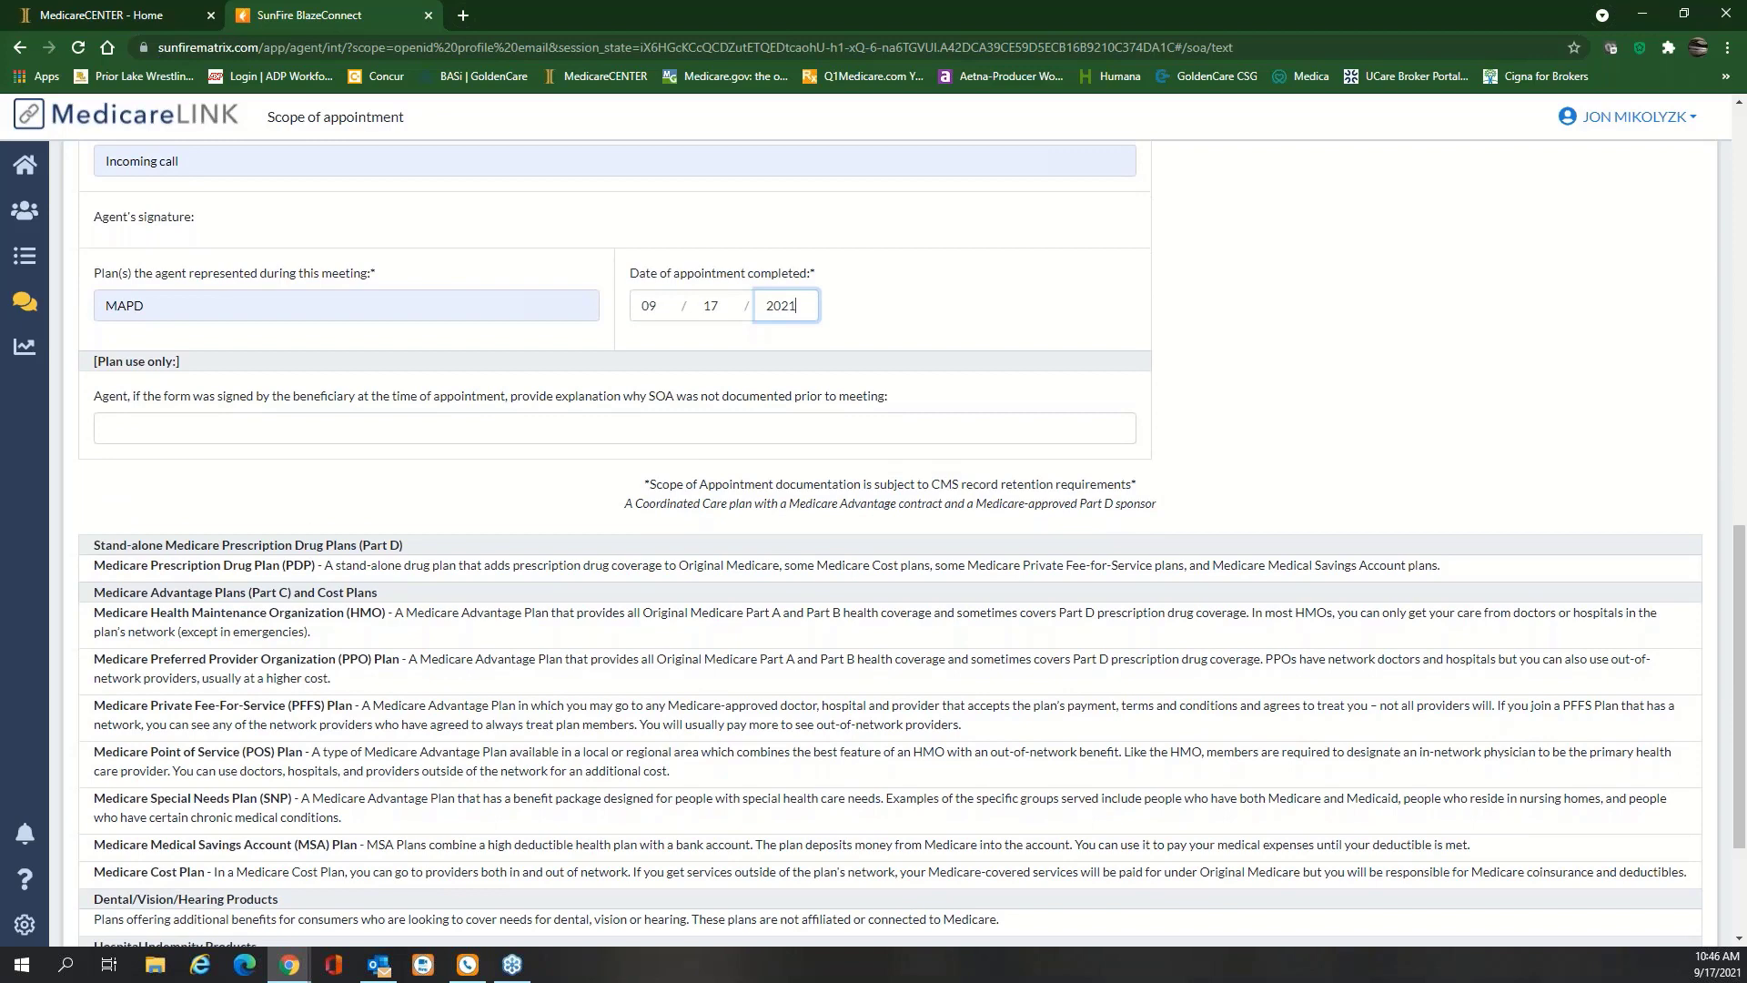
scroll(874, 546, down, 3)
click(123, 878)
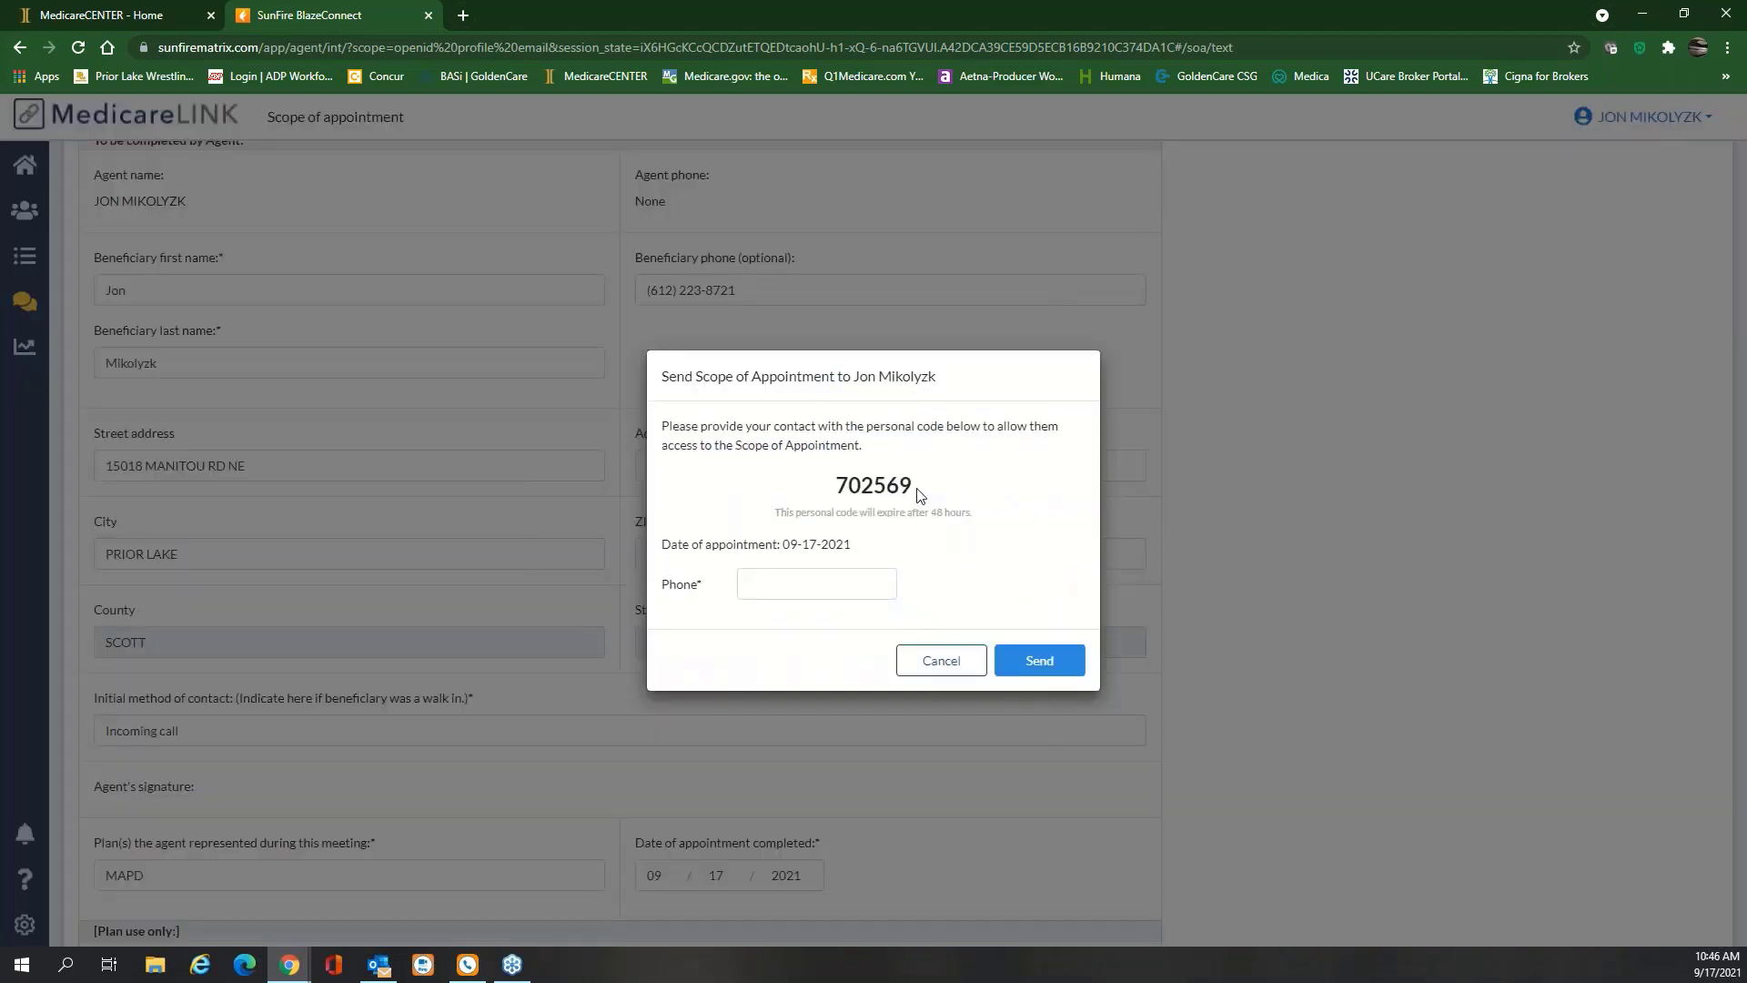
Copy the personal code and text the scope of appointment to the beneficiary's phone number
double_click(837, 496)
key(ctrl+c)
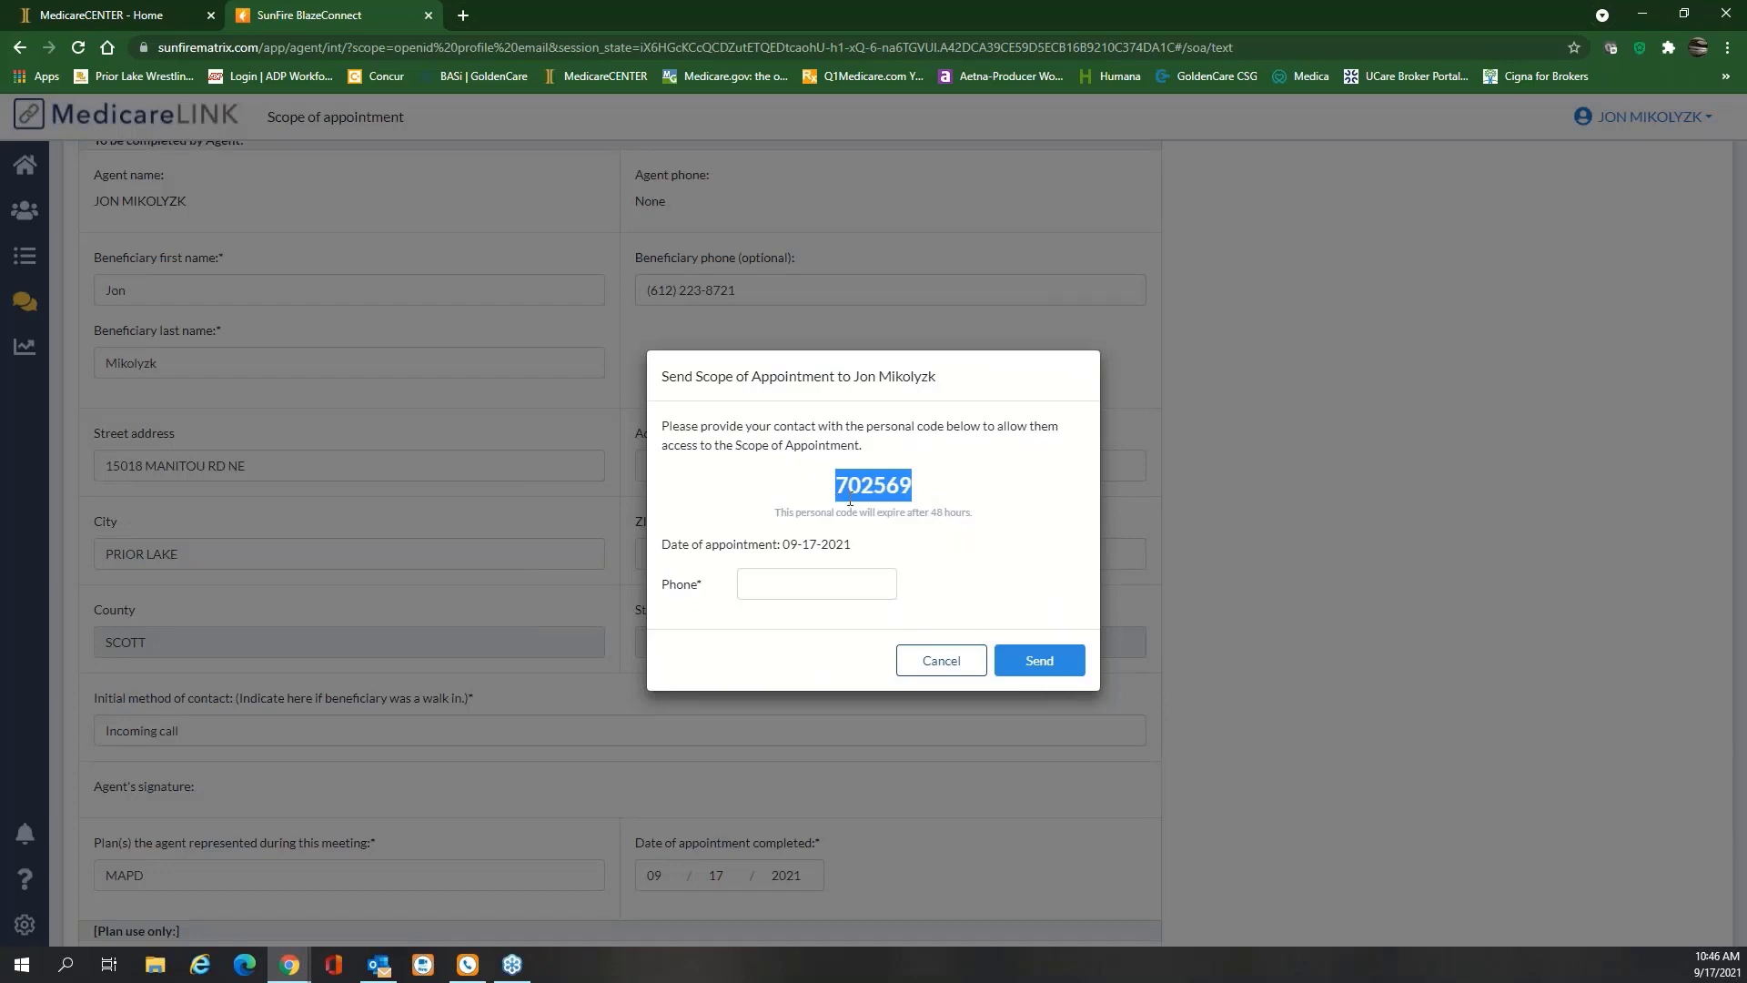
click(887, 593)
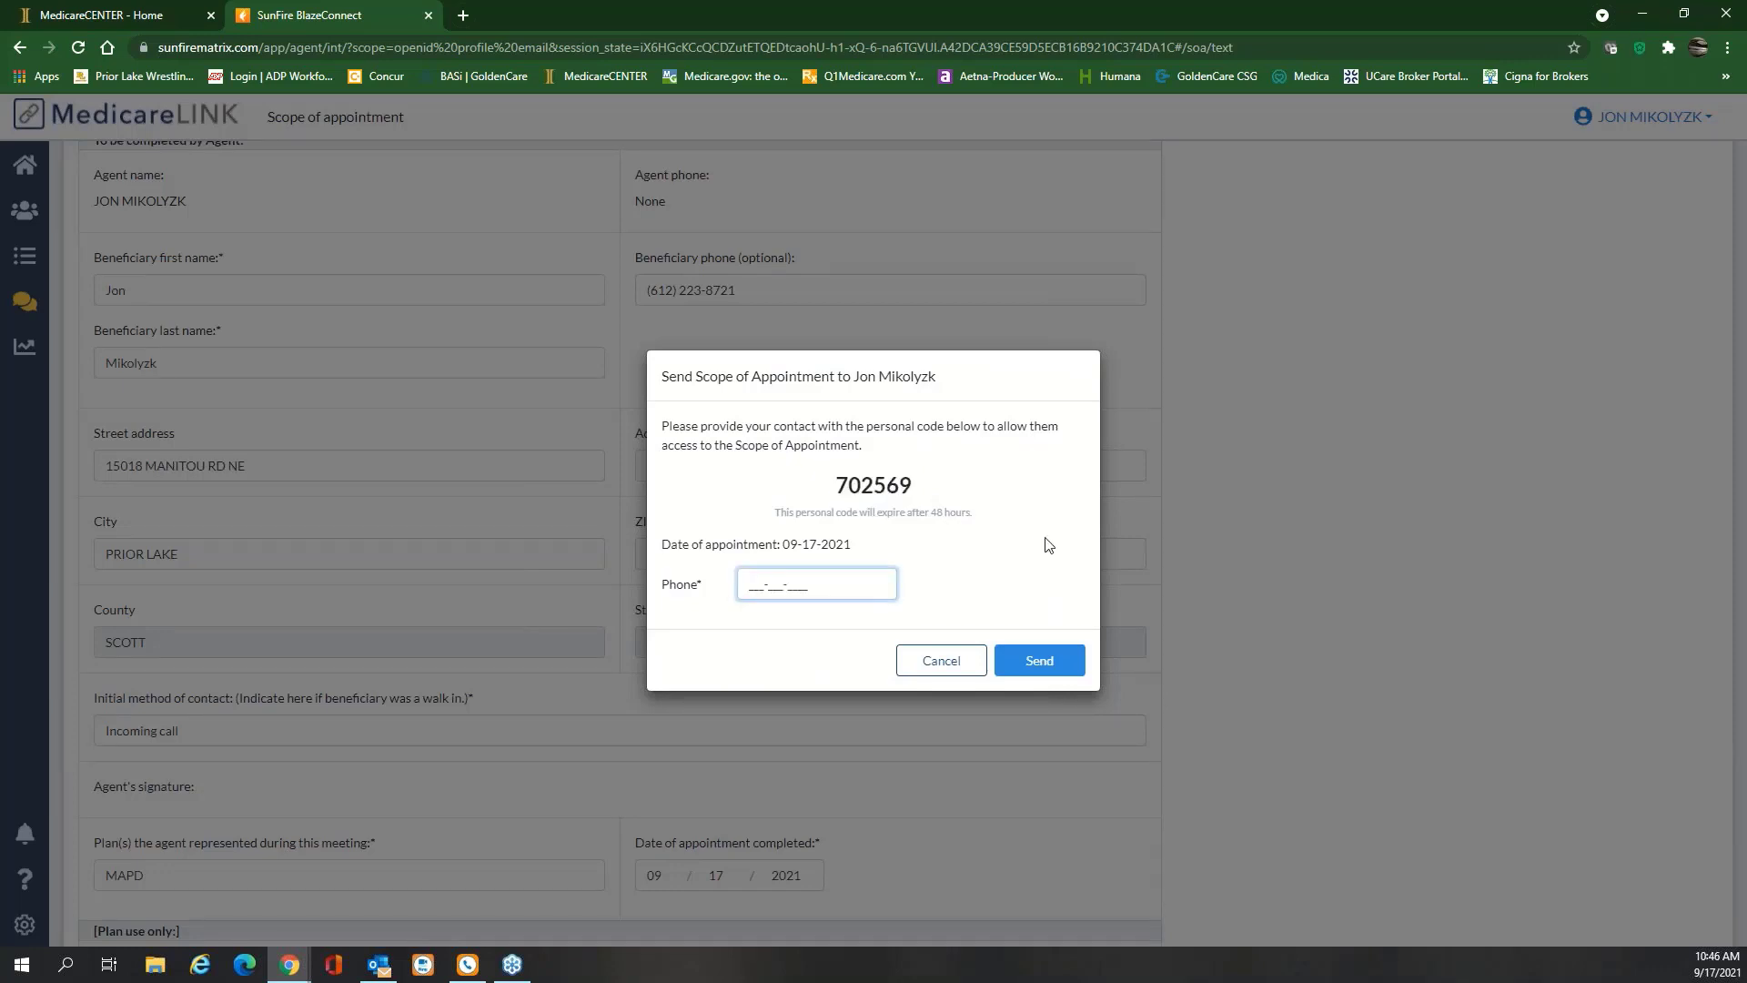
text(3)
text(1)
click(1047, 666)
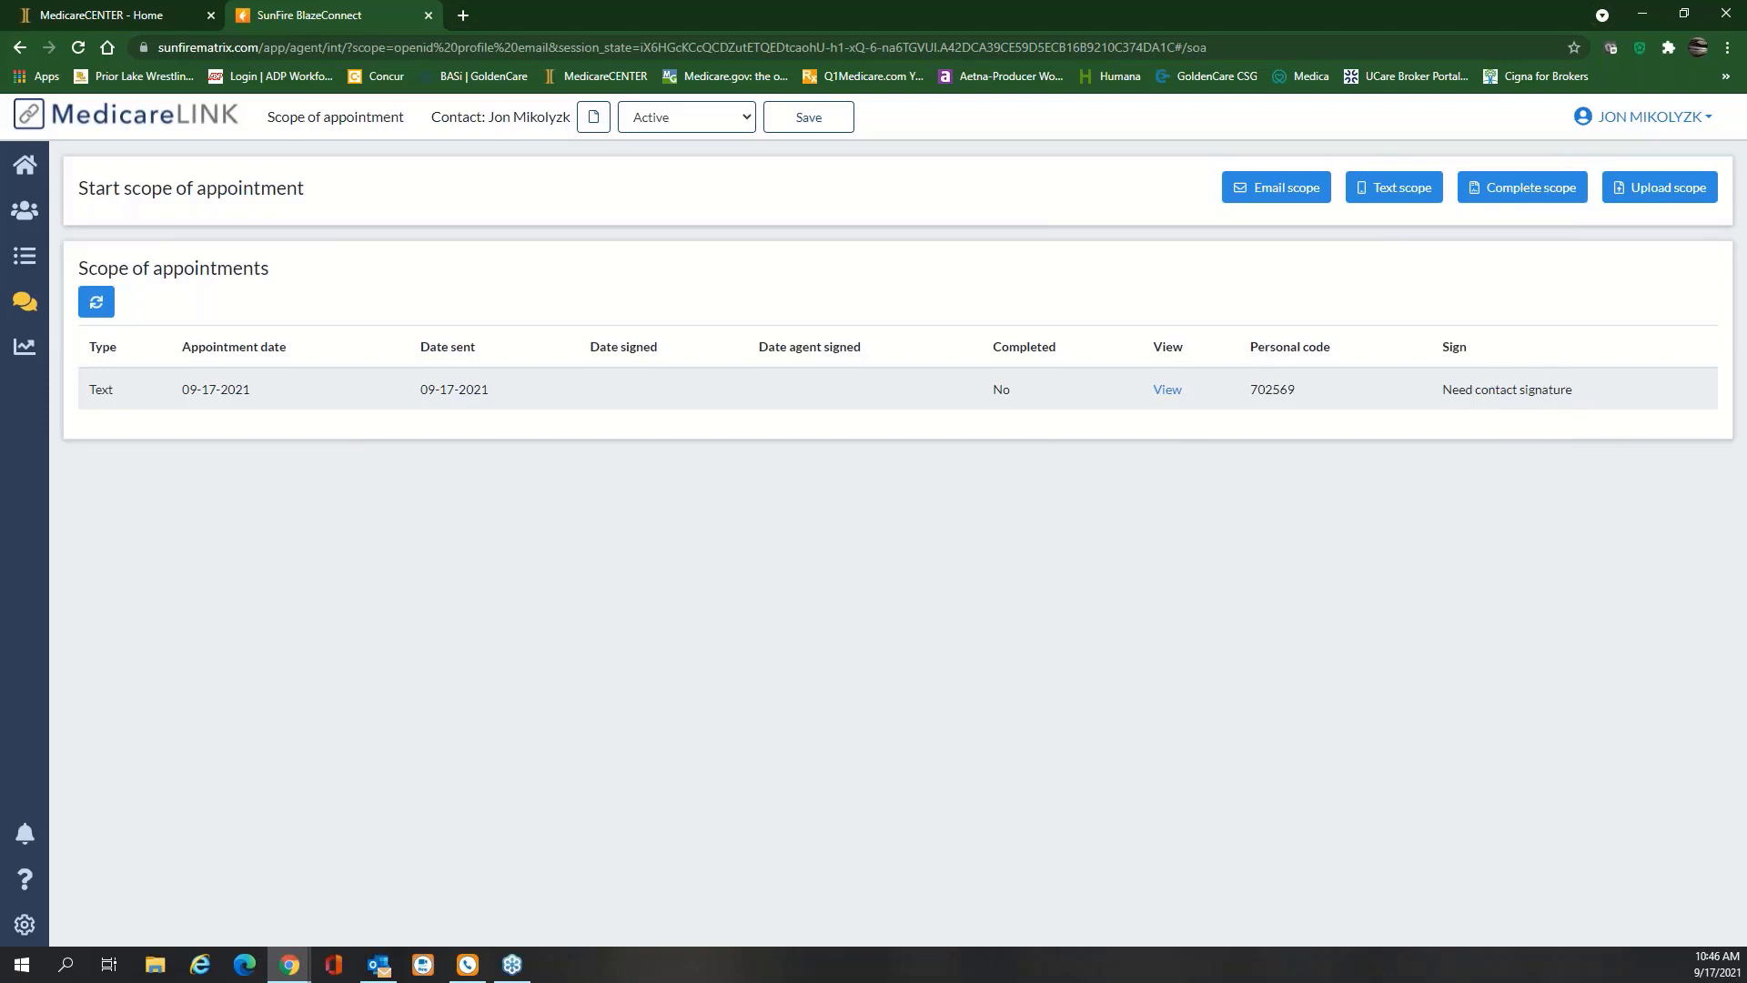
key(alt+Tab)
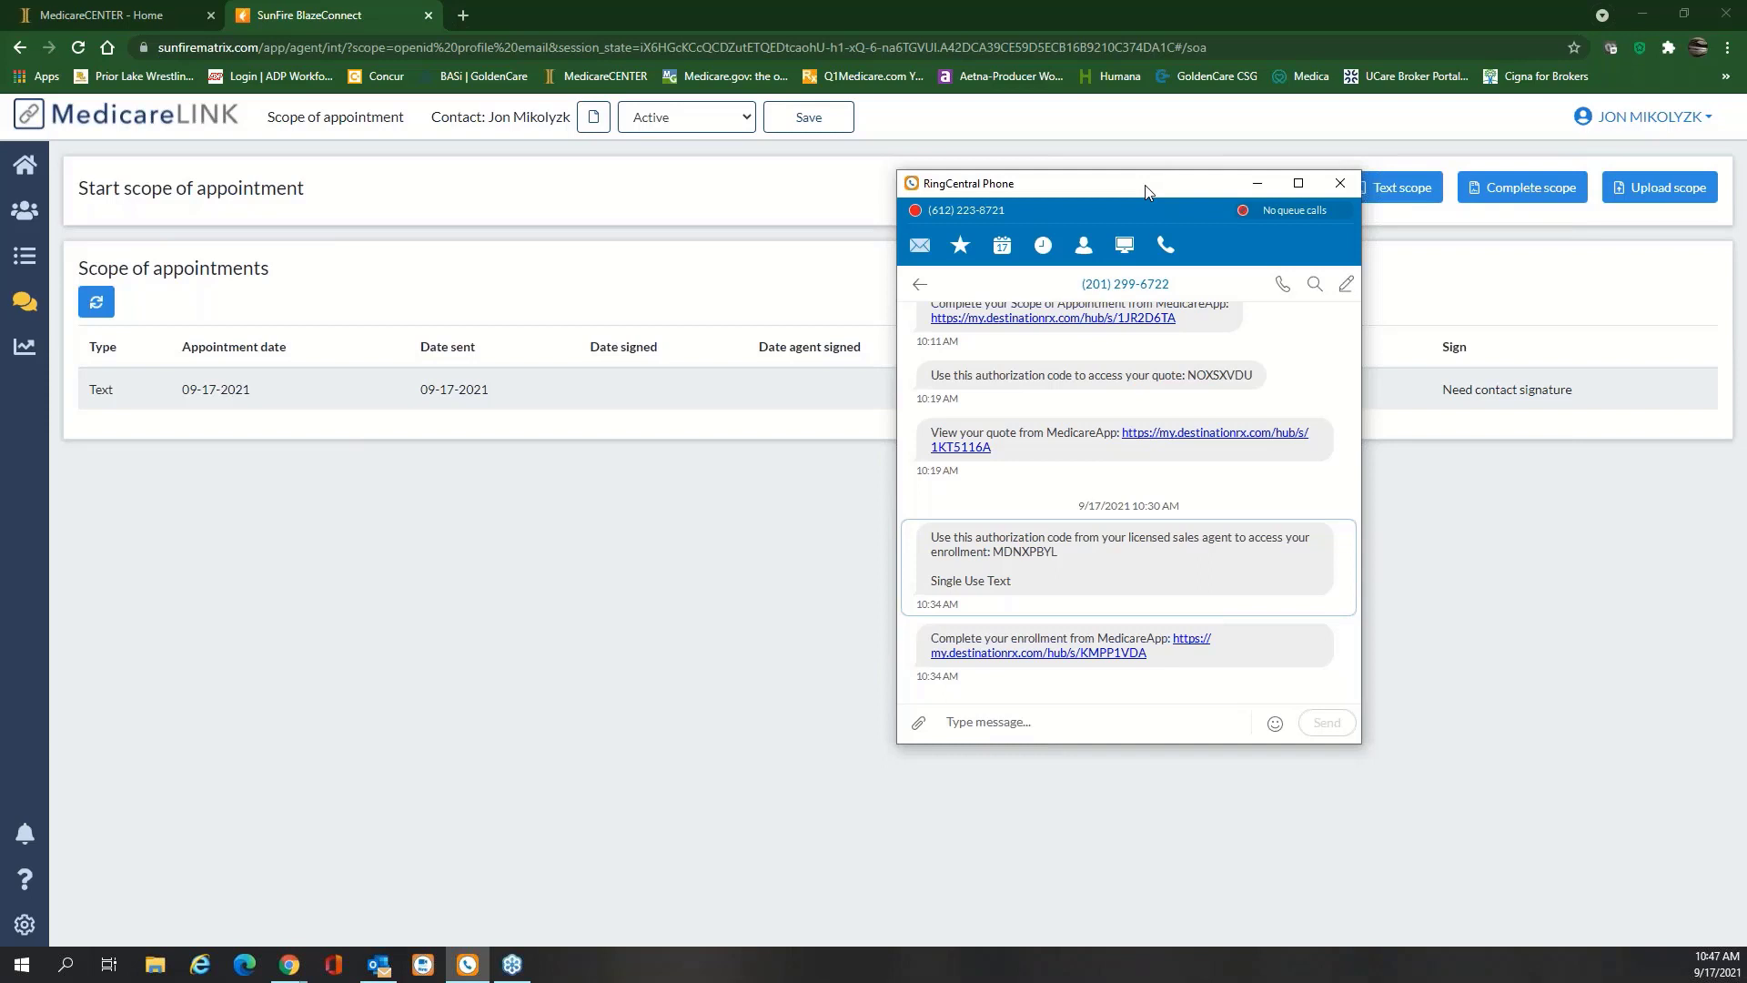
Open the new scope of appointment text in Messages and follow its sunfirematrix signing link
click(920, 245)
click(1051, 376)
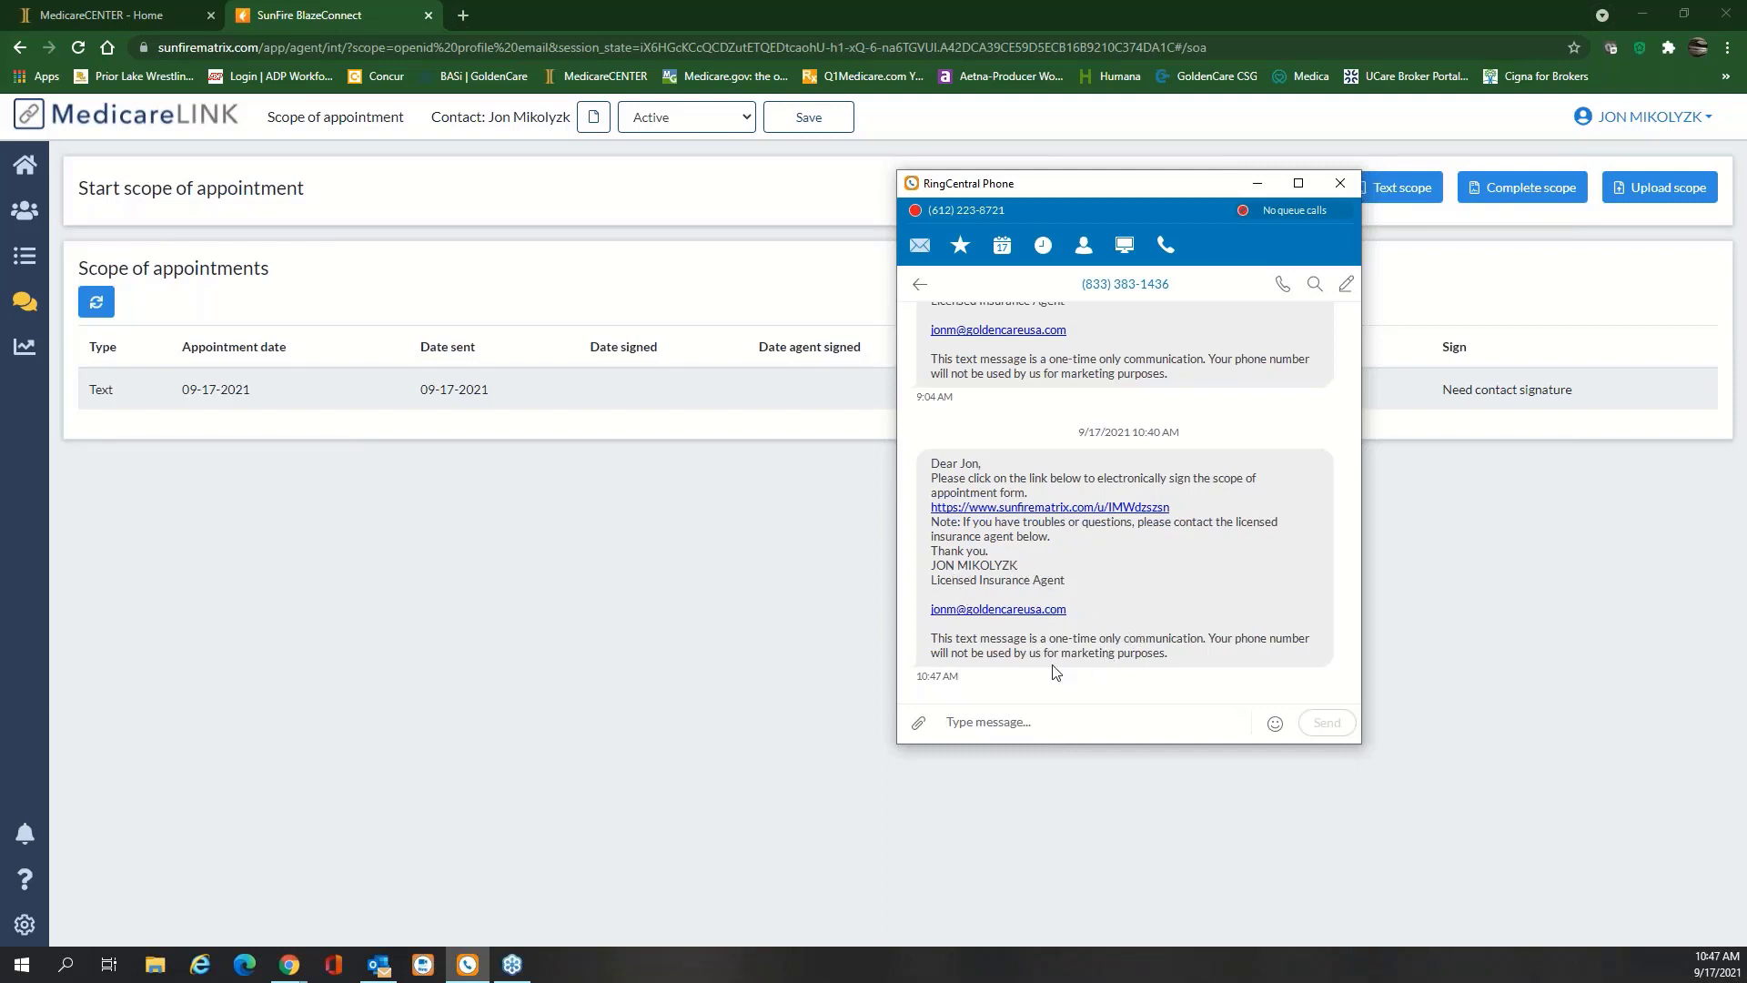
scroll(1128, 591, up, 1)
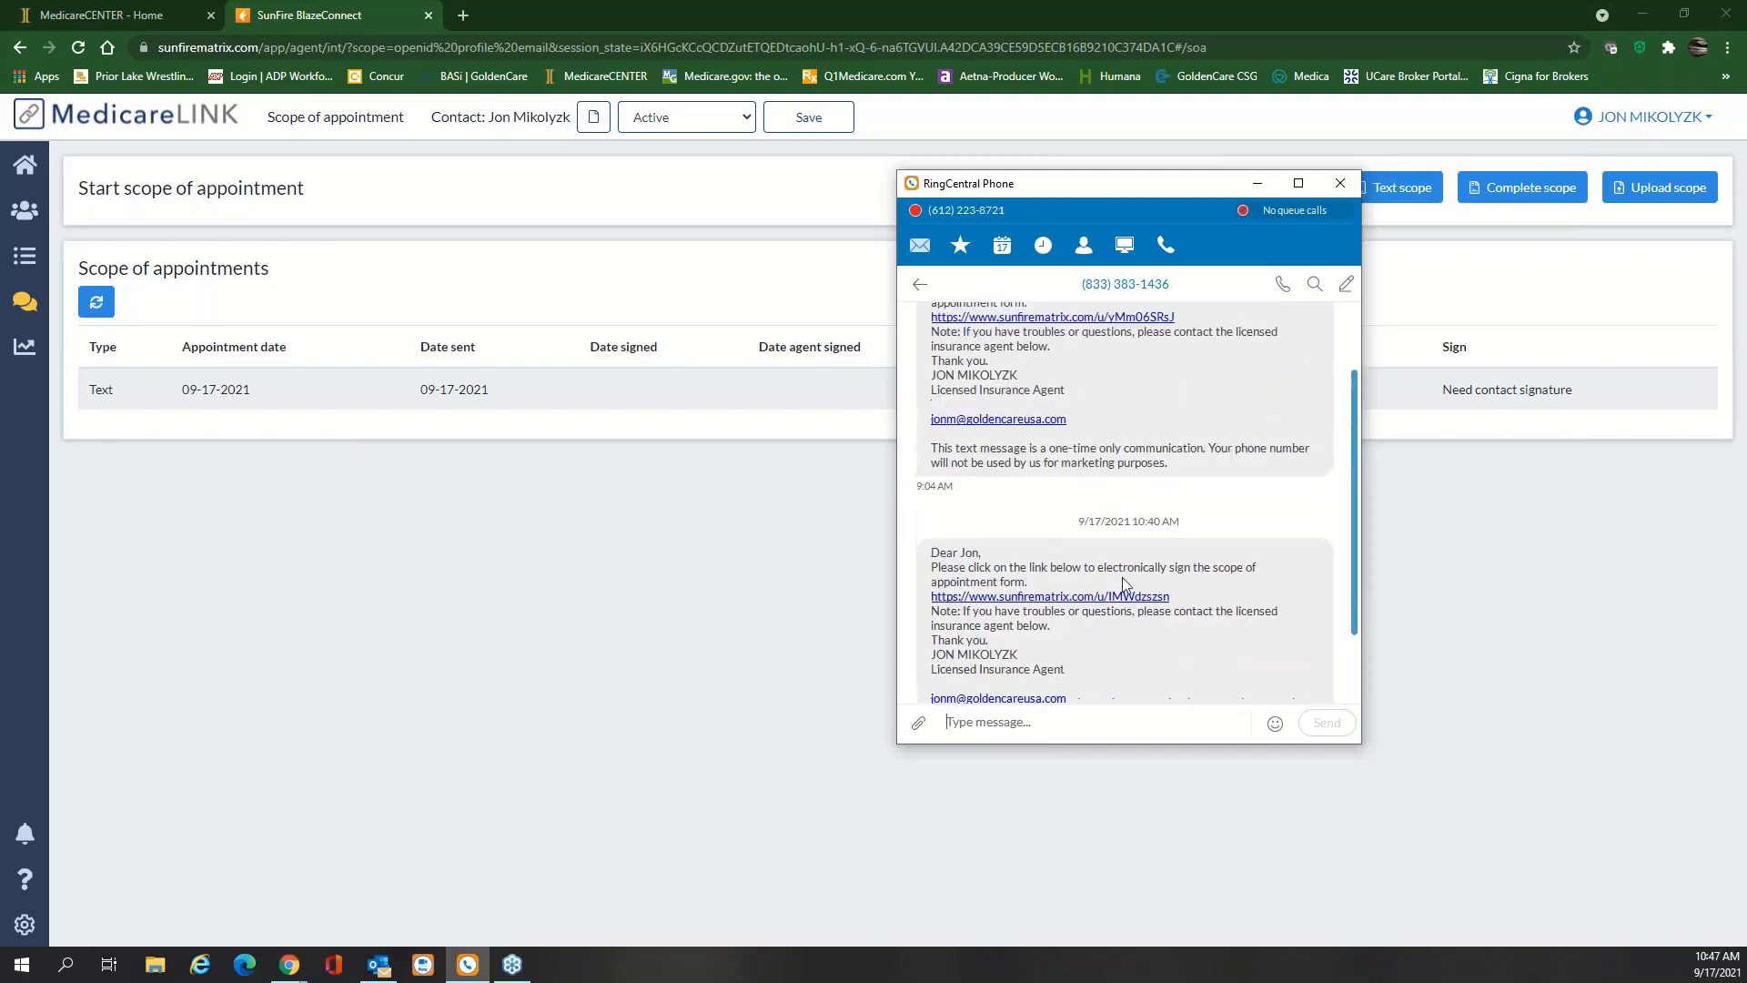
scroll(1126, 555, up, 1)
scroll(1106, 499, up, 1)
scroll(1107, 498, down, 2)
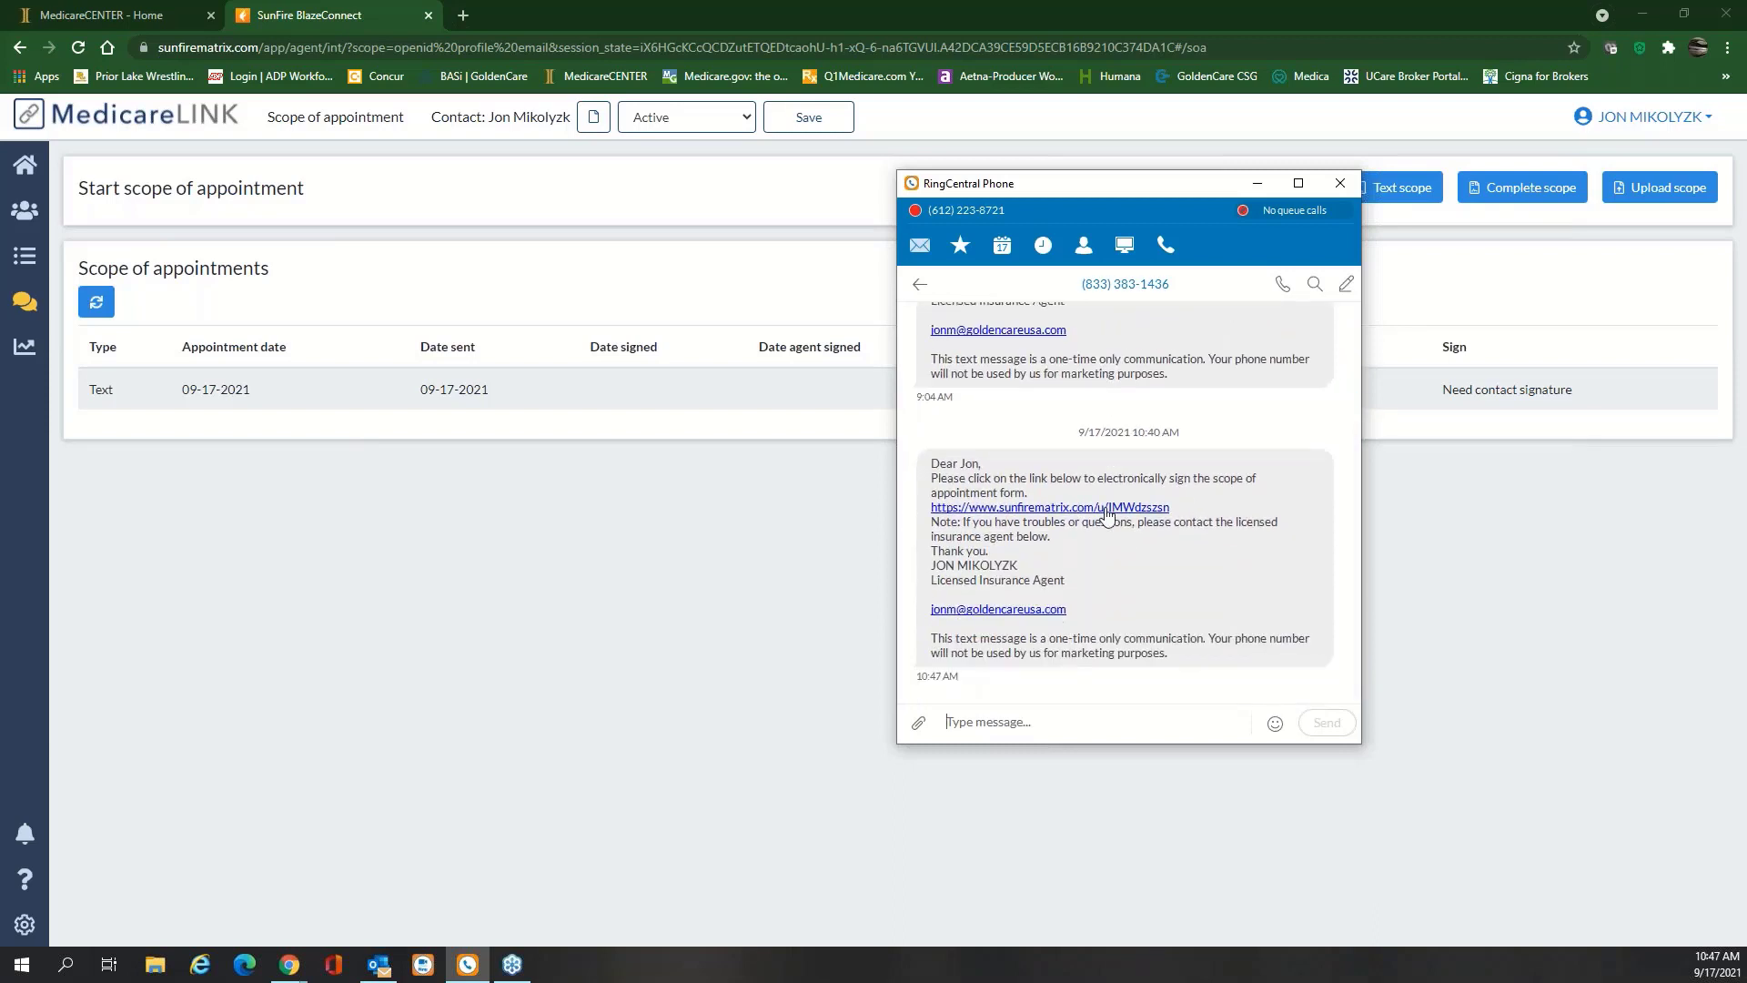
click(1106, 511)
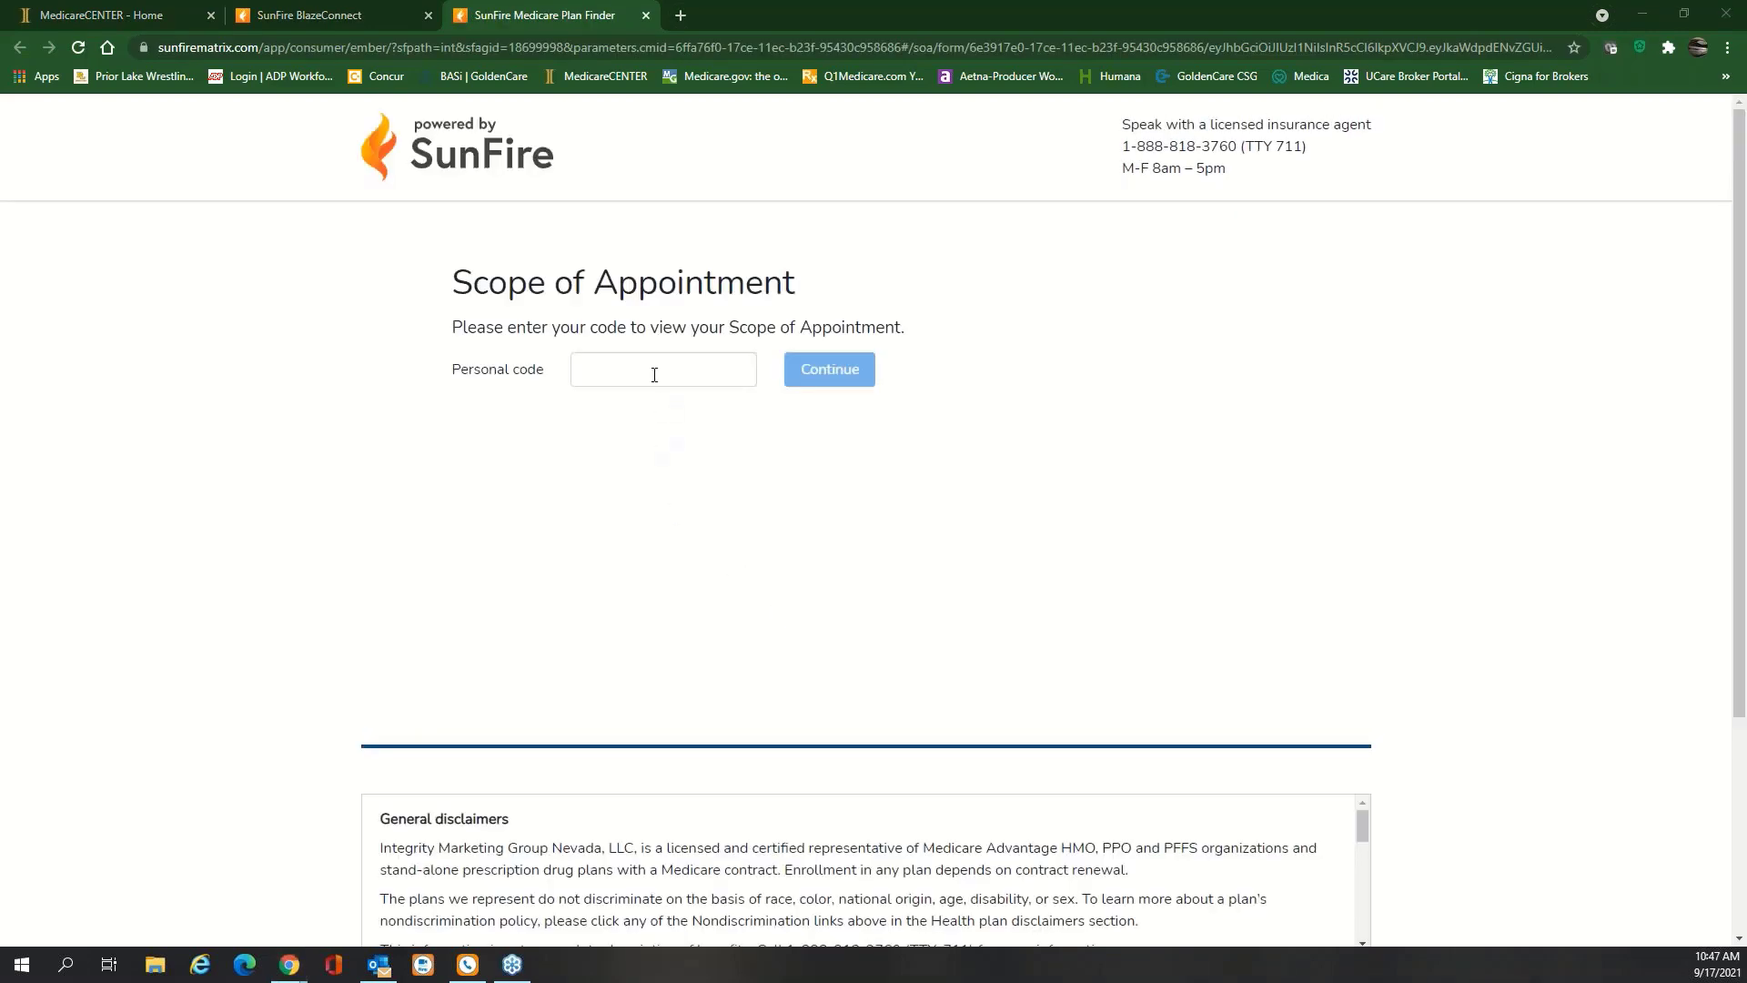
Paste the personal access code to unlock the scope of appointment form
click(655, 374)
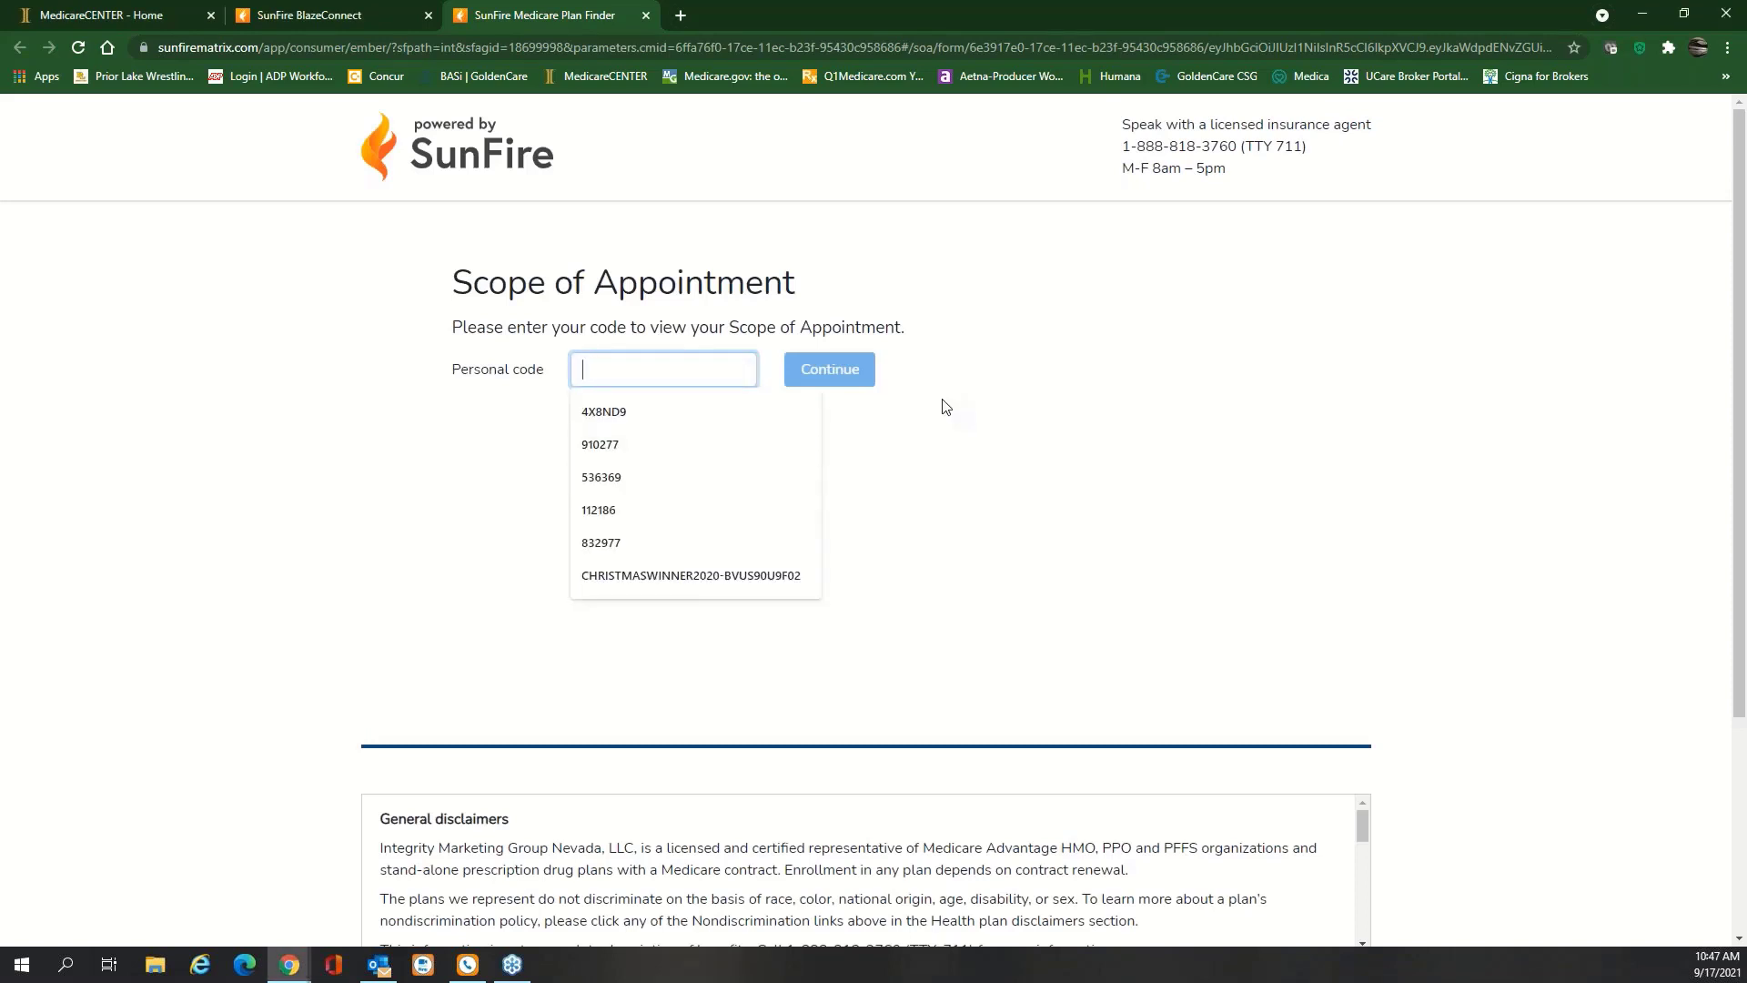
key(ctrl+v)
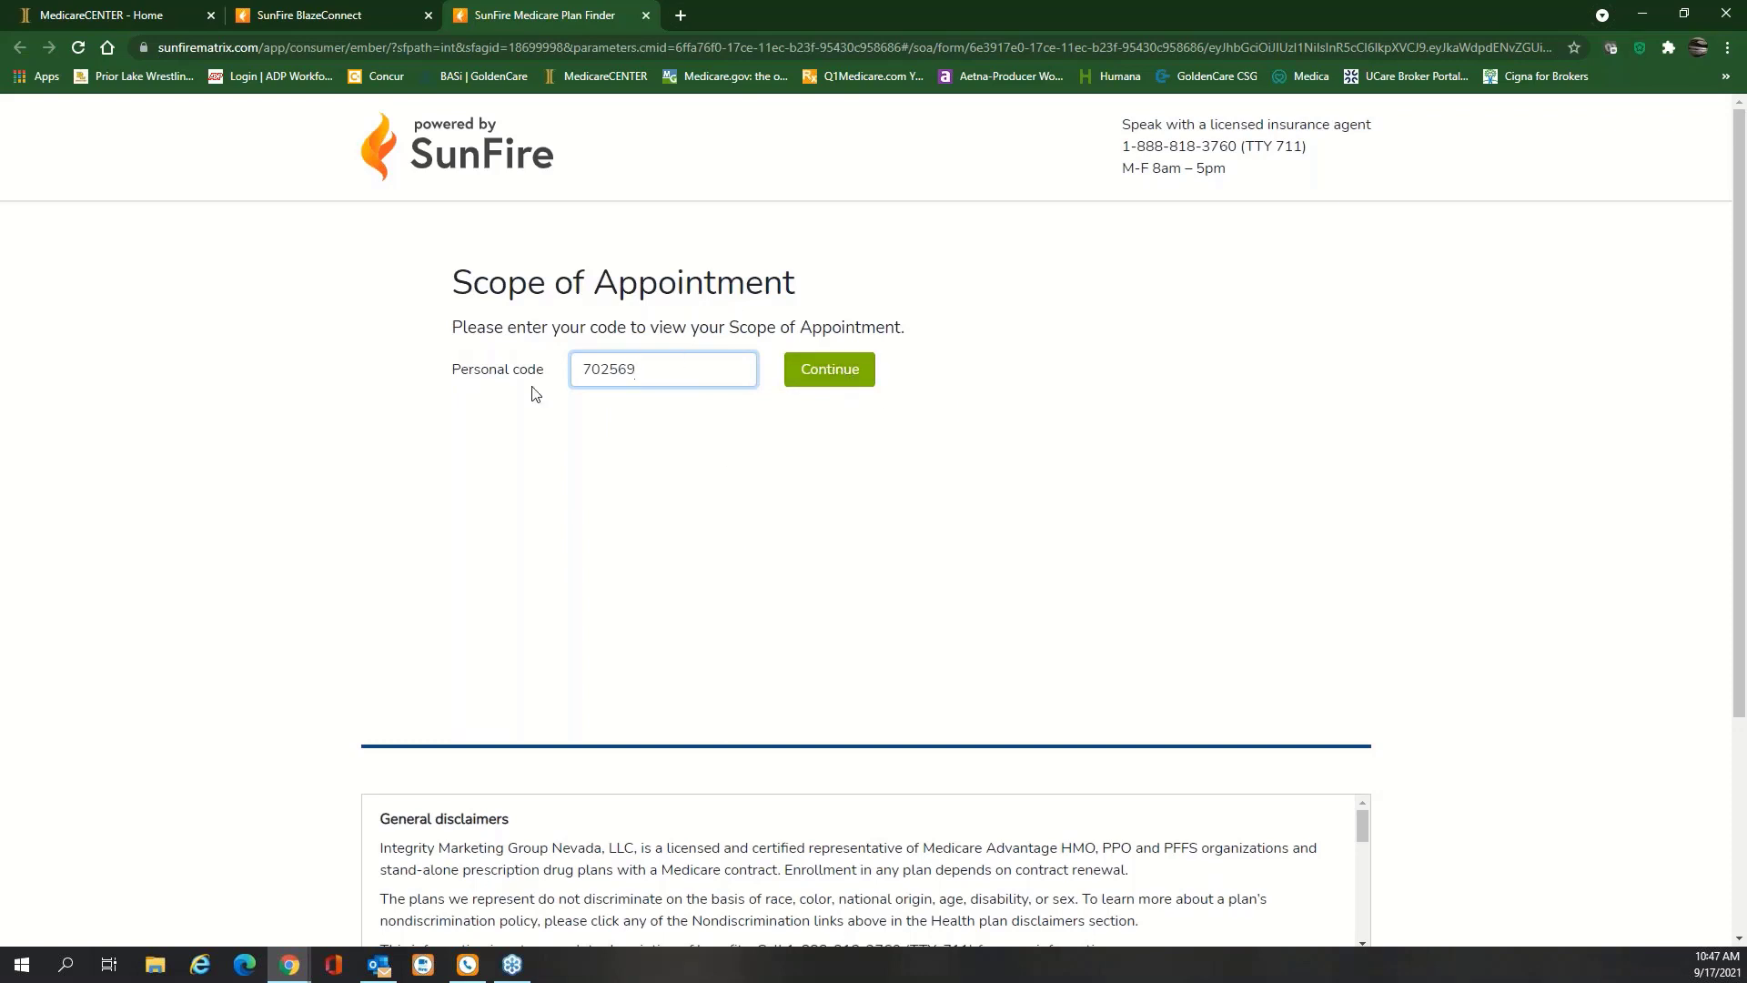
click(837, 378)
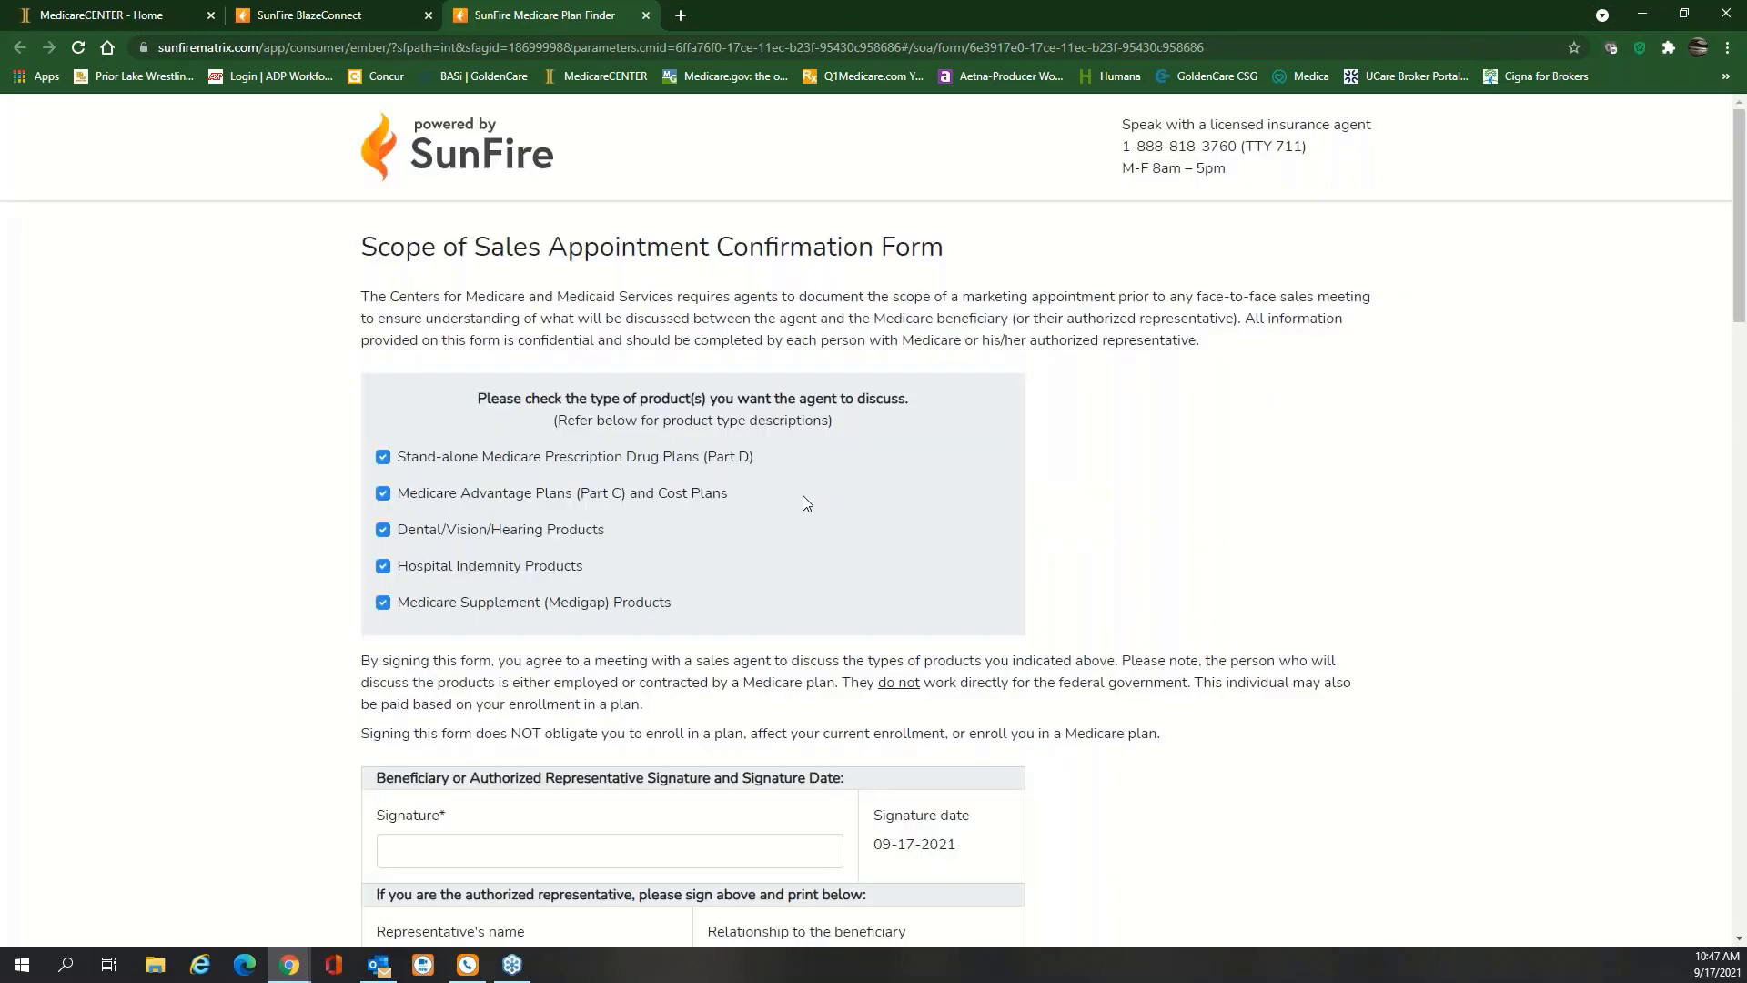
Sign the form with the beneficiary's initials, save it, and close the thank-you tab
scroll(692, 555, down, 2)
click(552, 664)
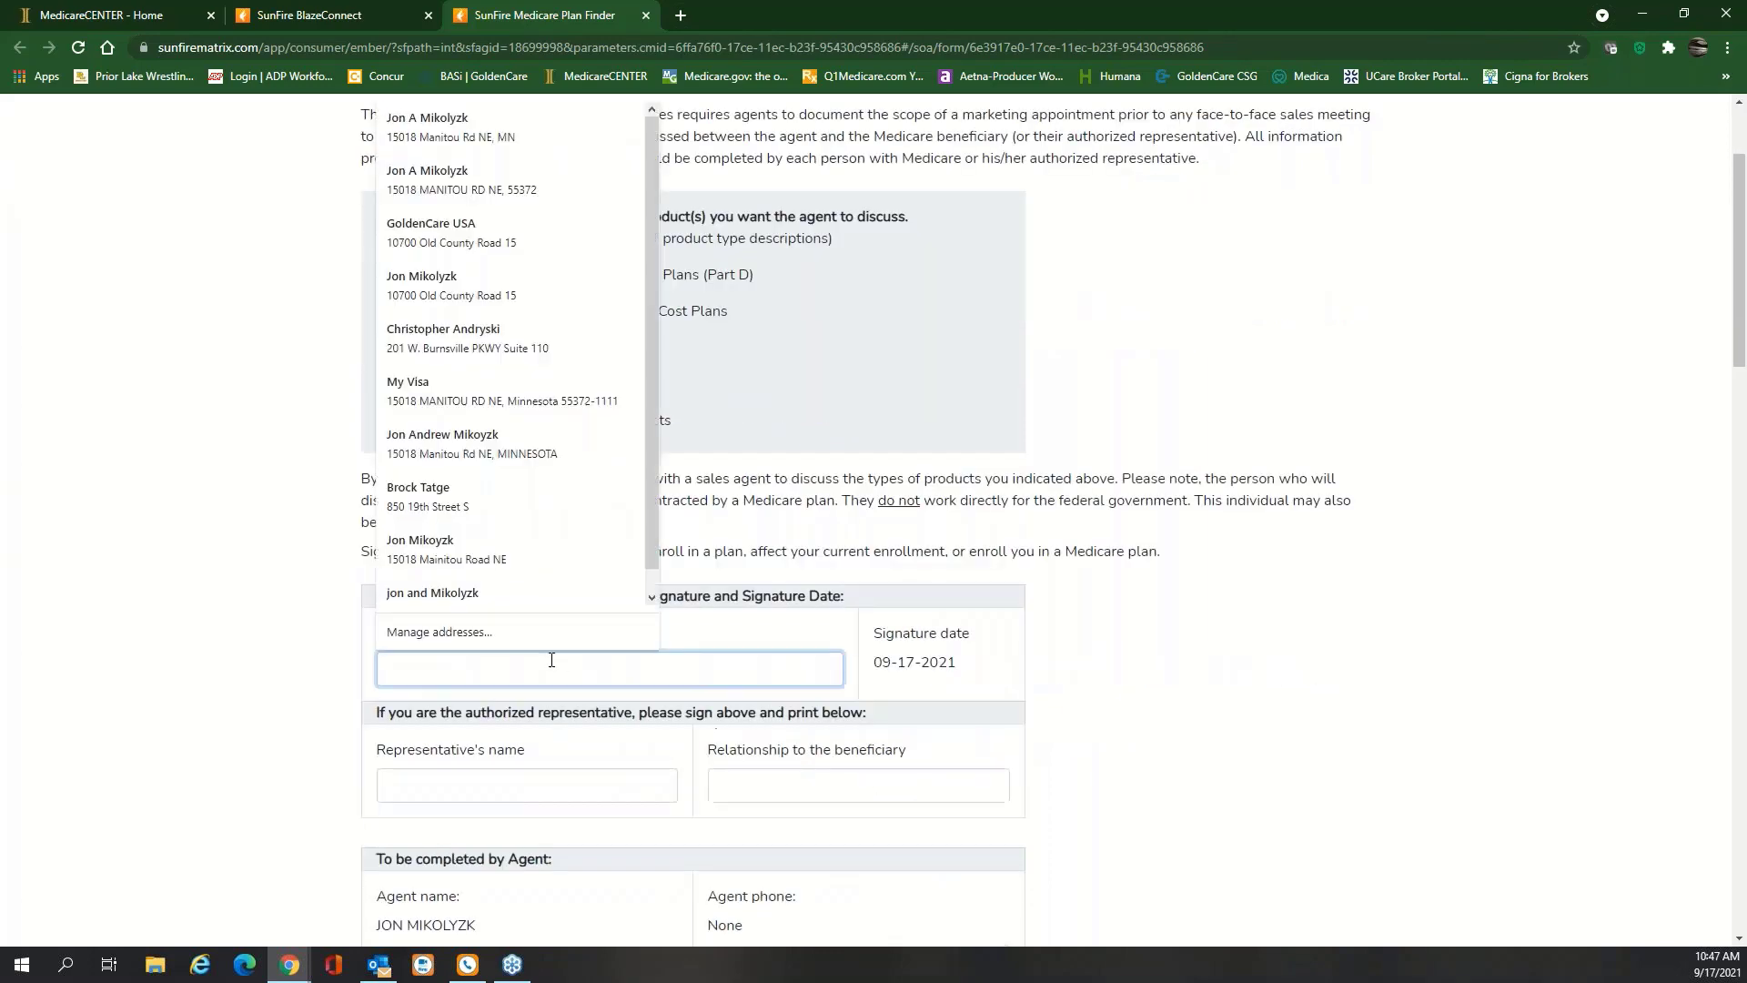
text(JAM)
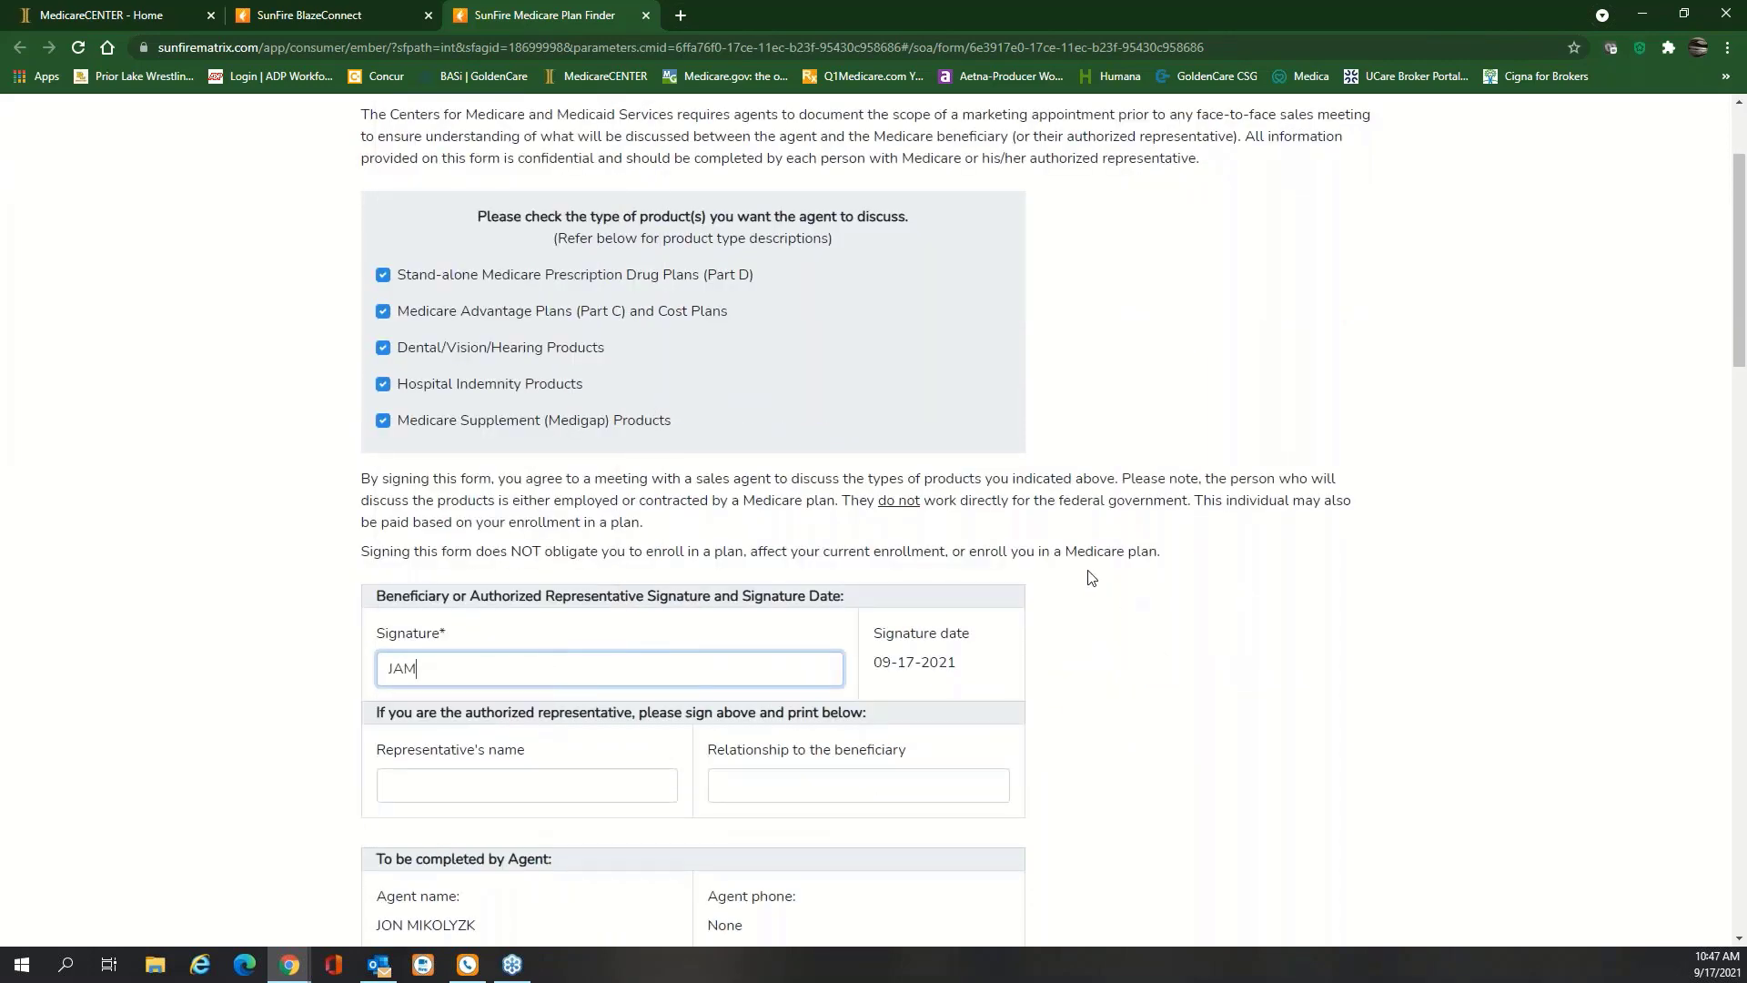
scroll(1089, 574, down, 2)
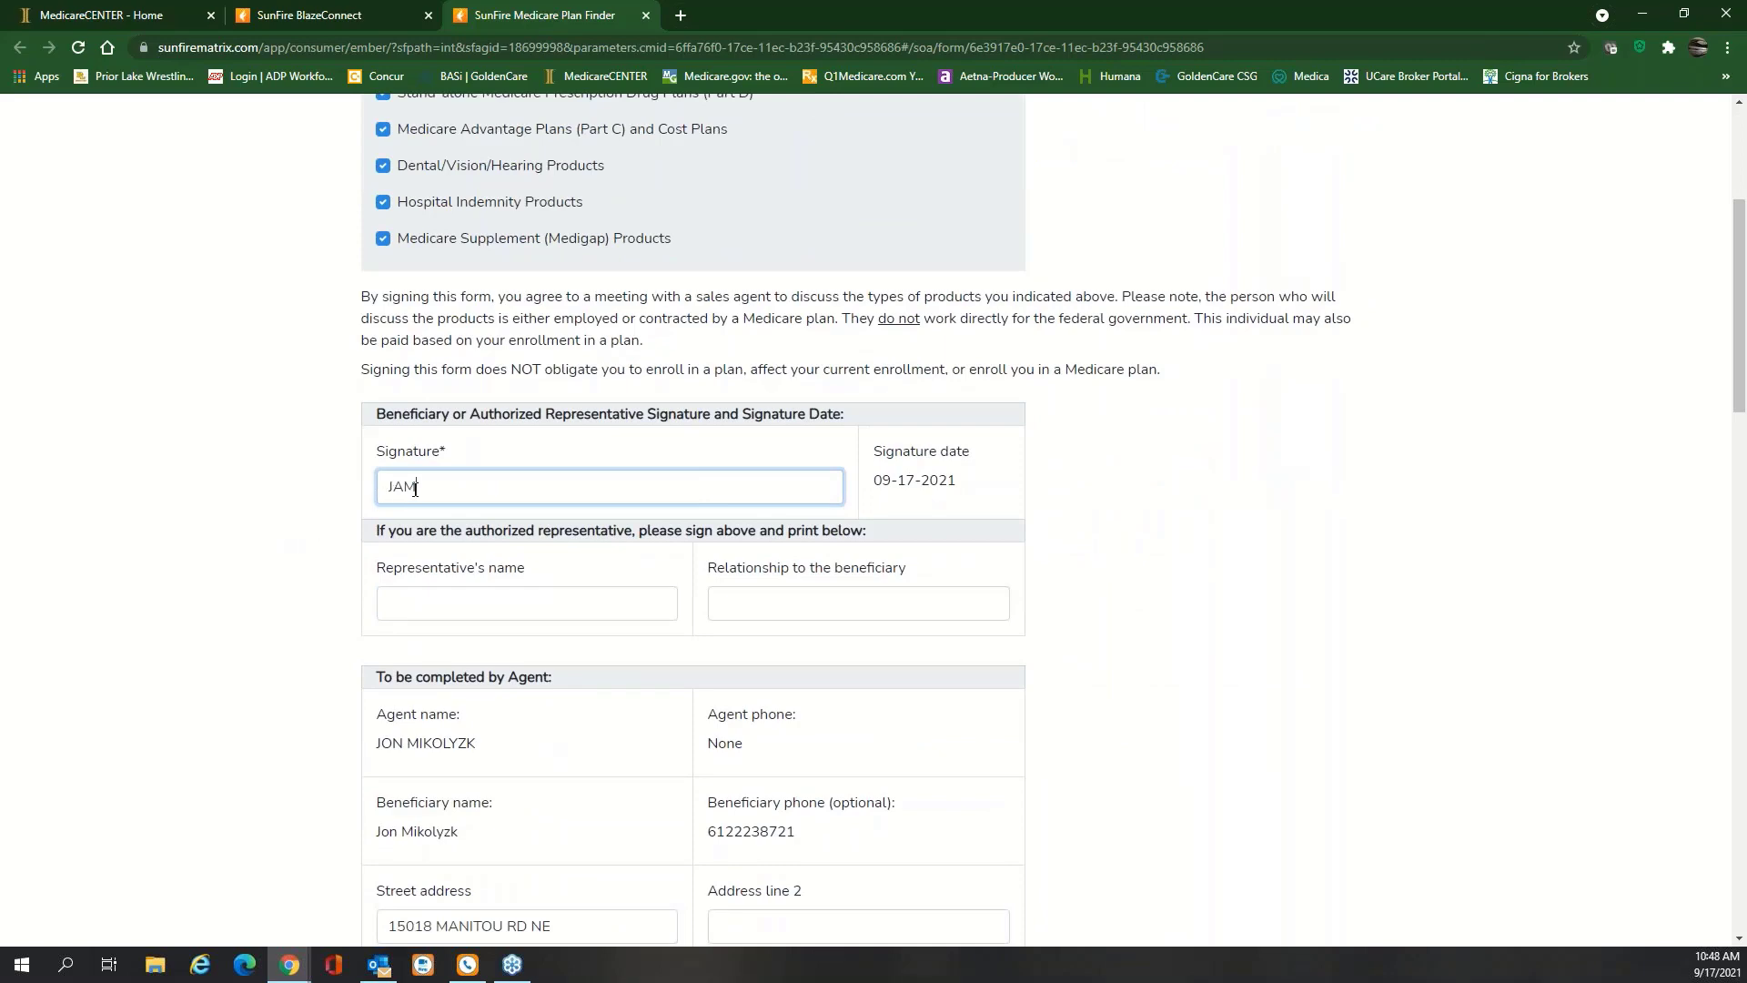
scroll(561, 587, down, 6)
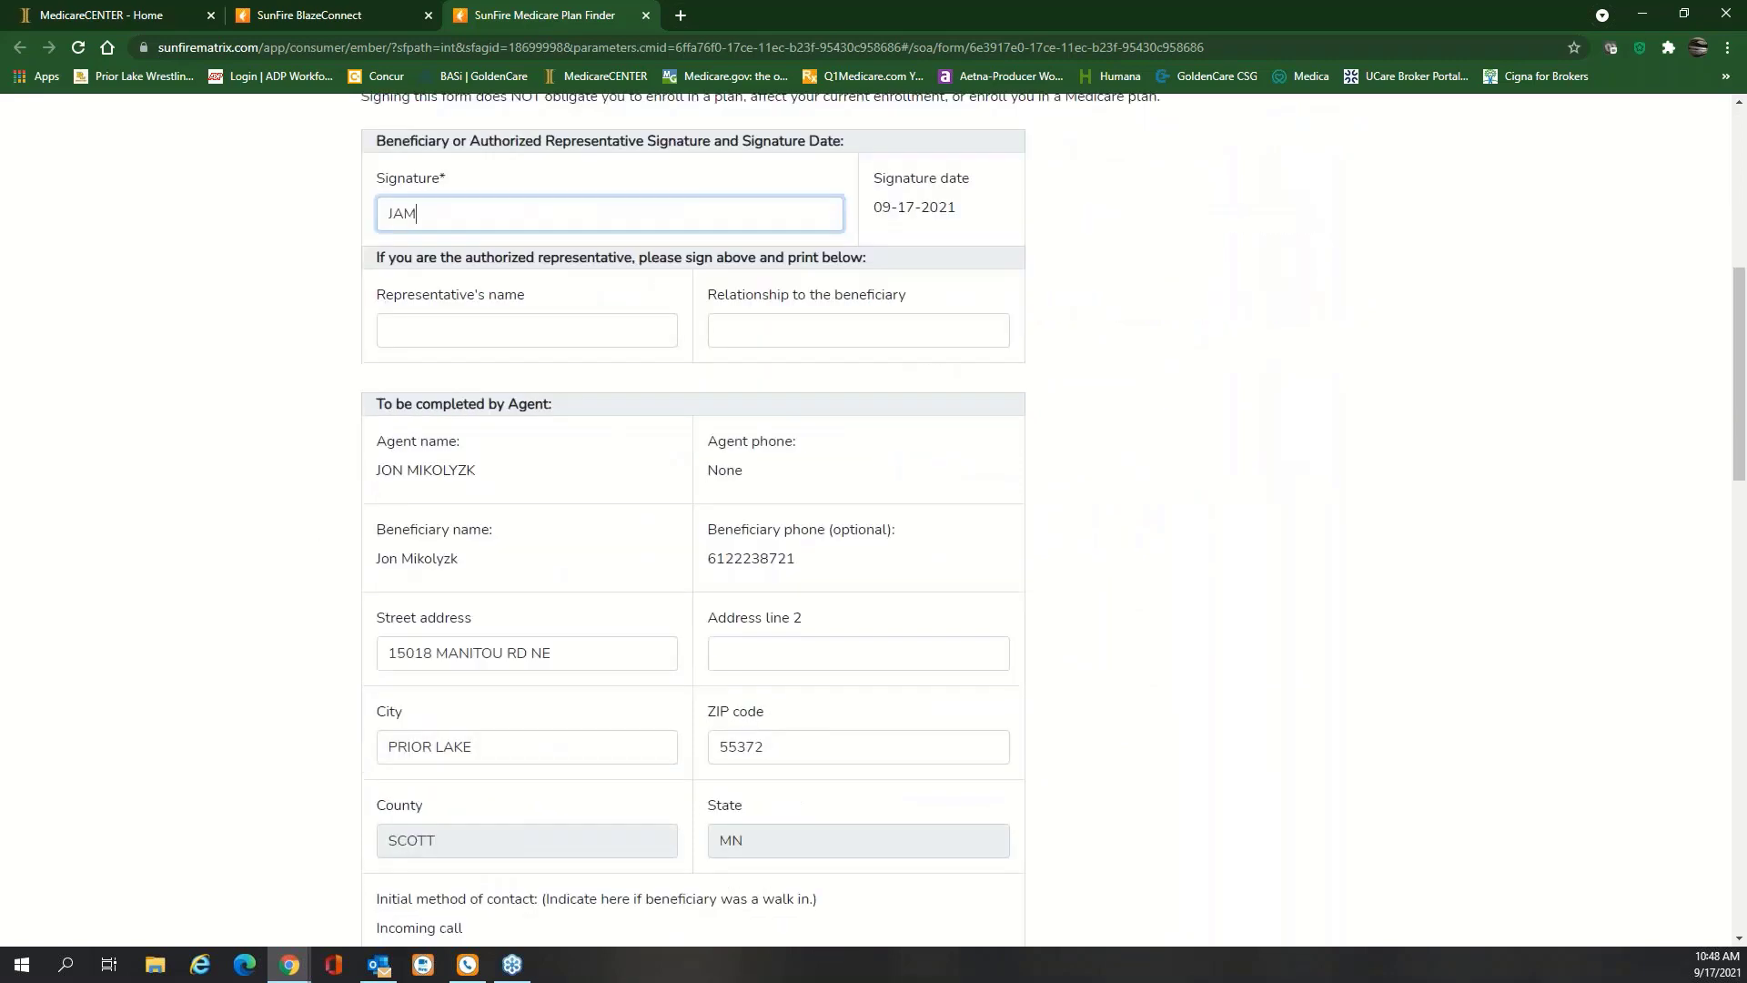
scroll(544, 582, down, 7)
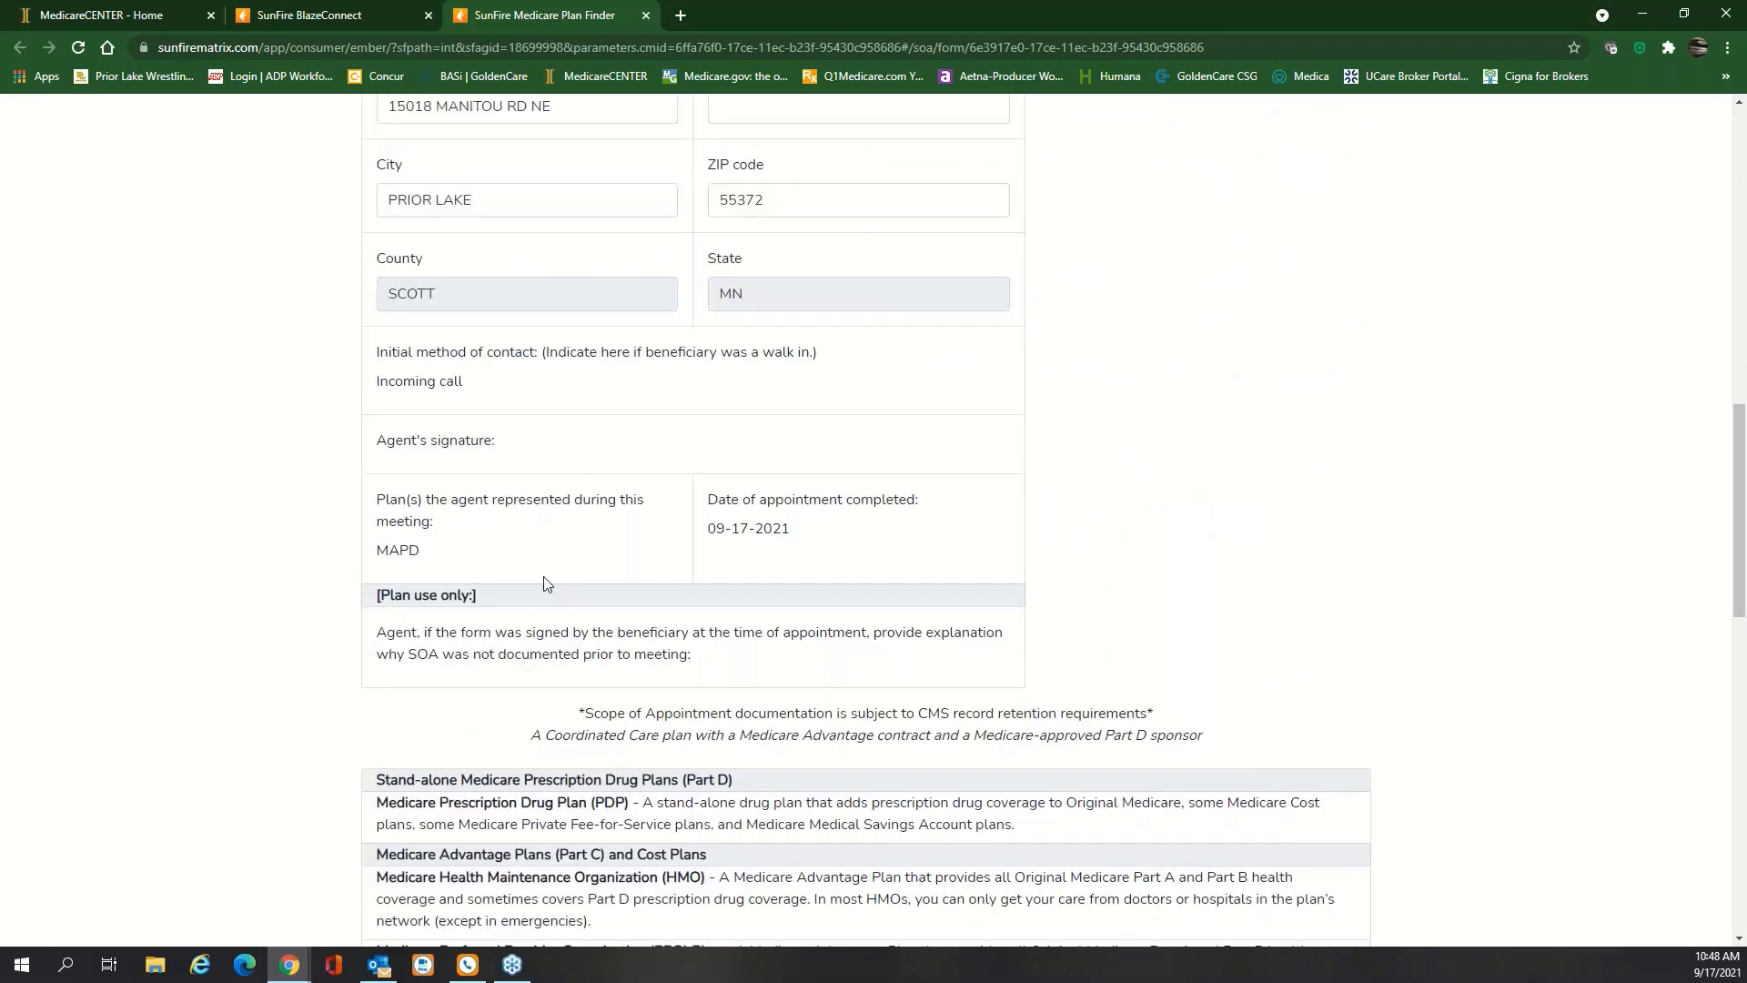
scroll(544, 582, down, 8)
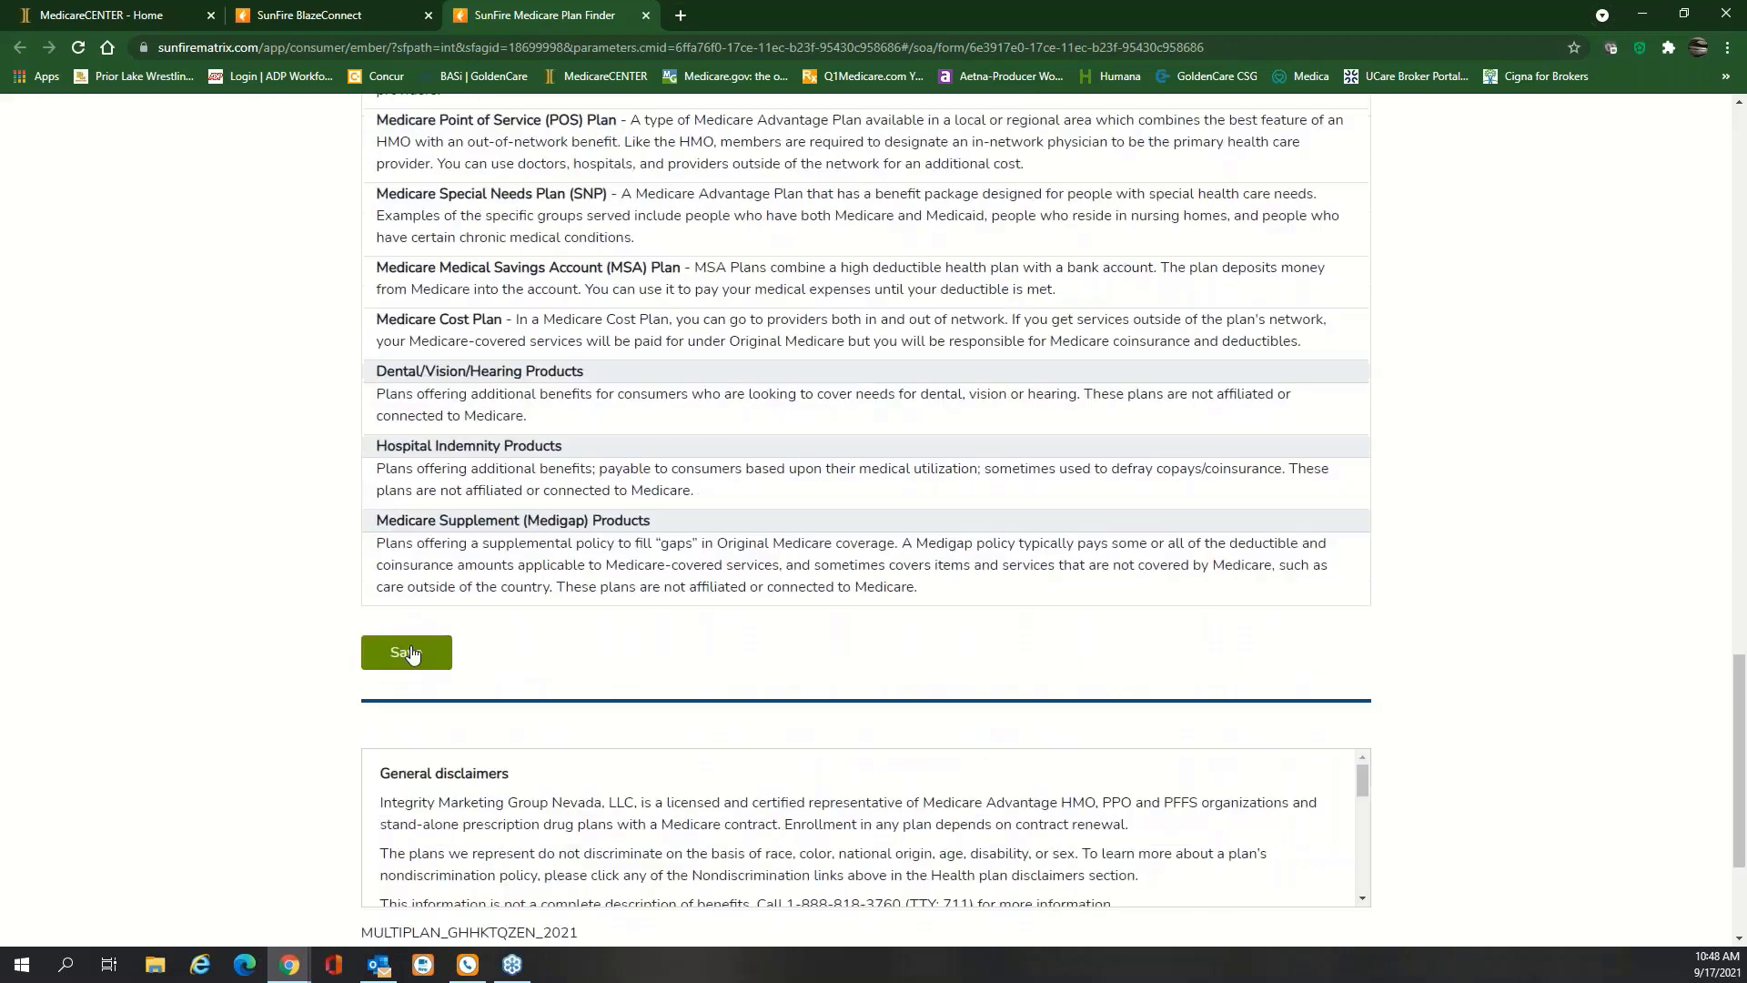
click(407, 652)
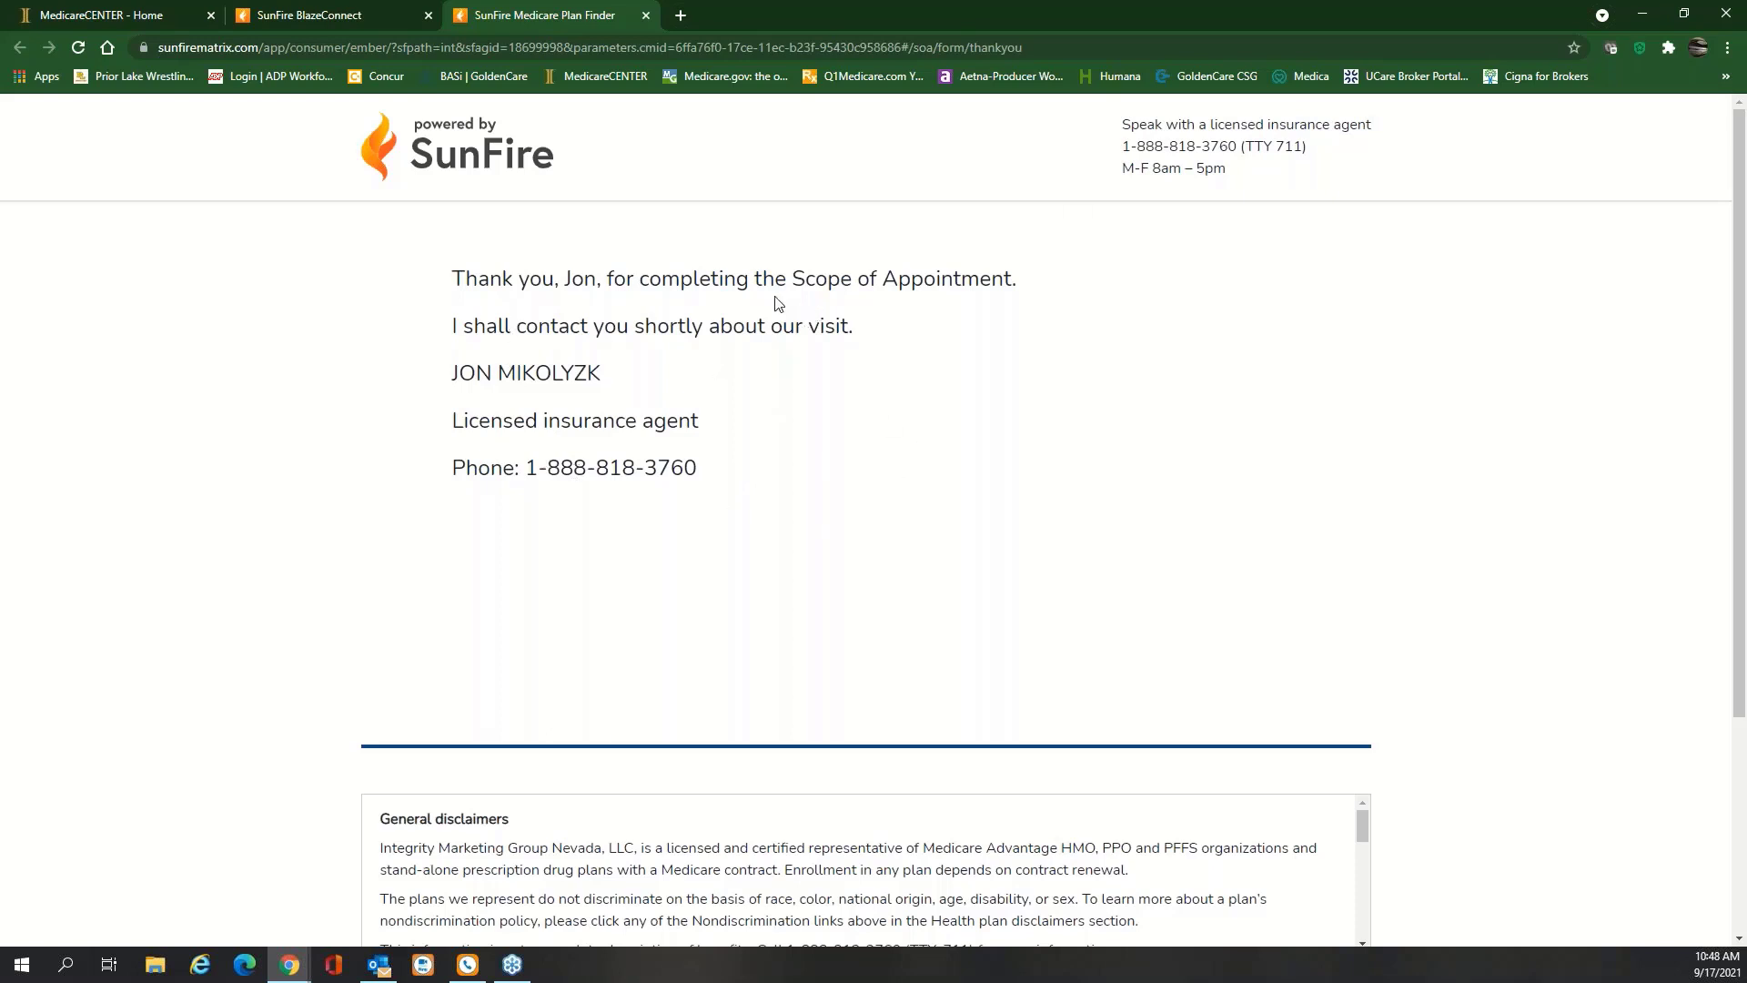
click(645, 15)
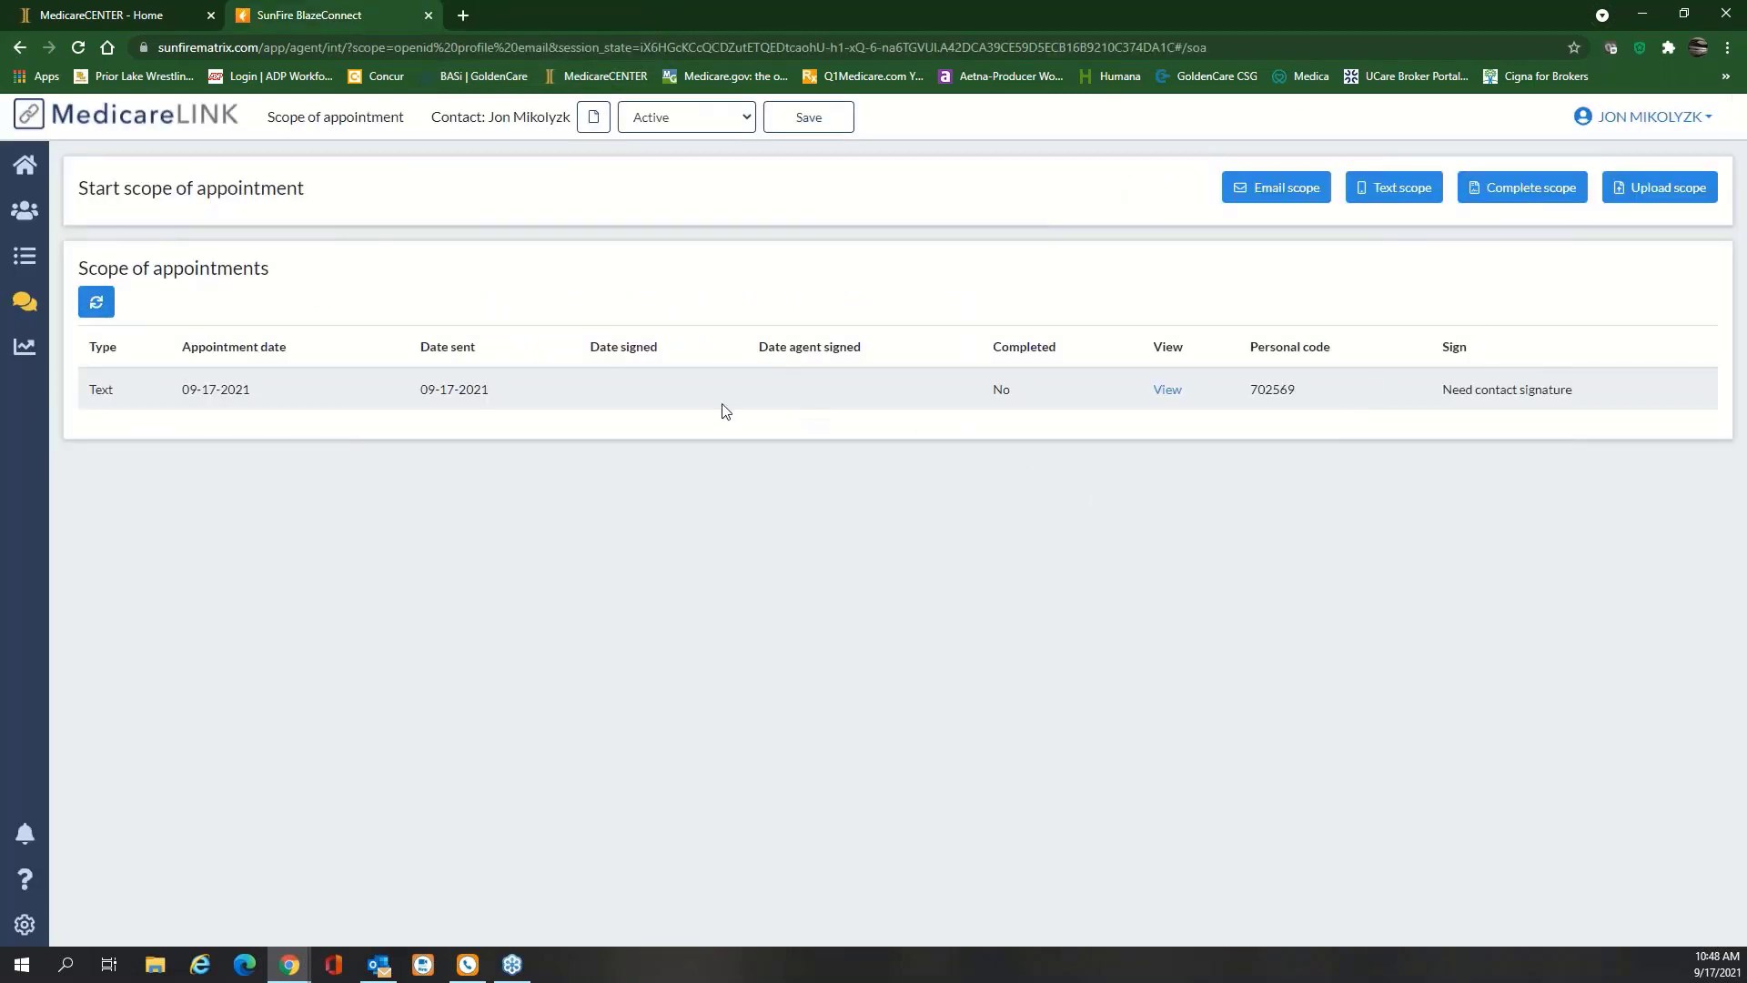
Refresh the scope list and add the agent's signature, marking it Completed on 09-17-2021
click(101, 310)
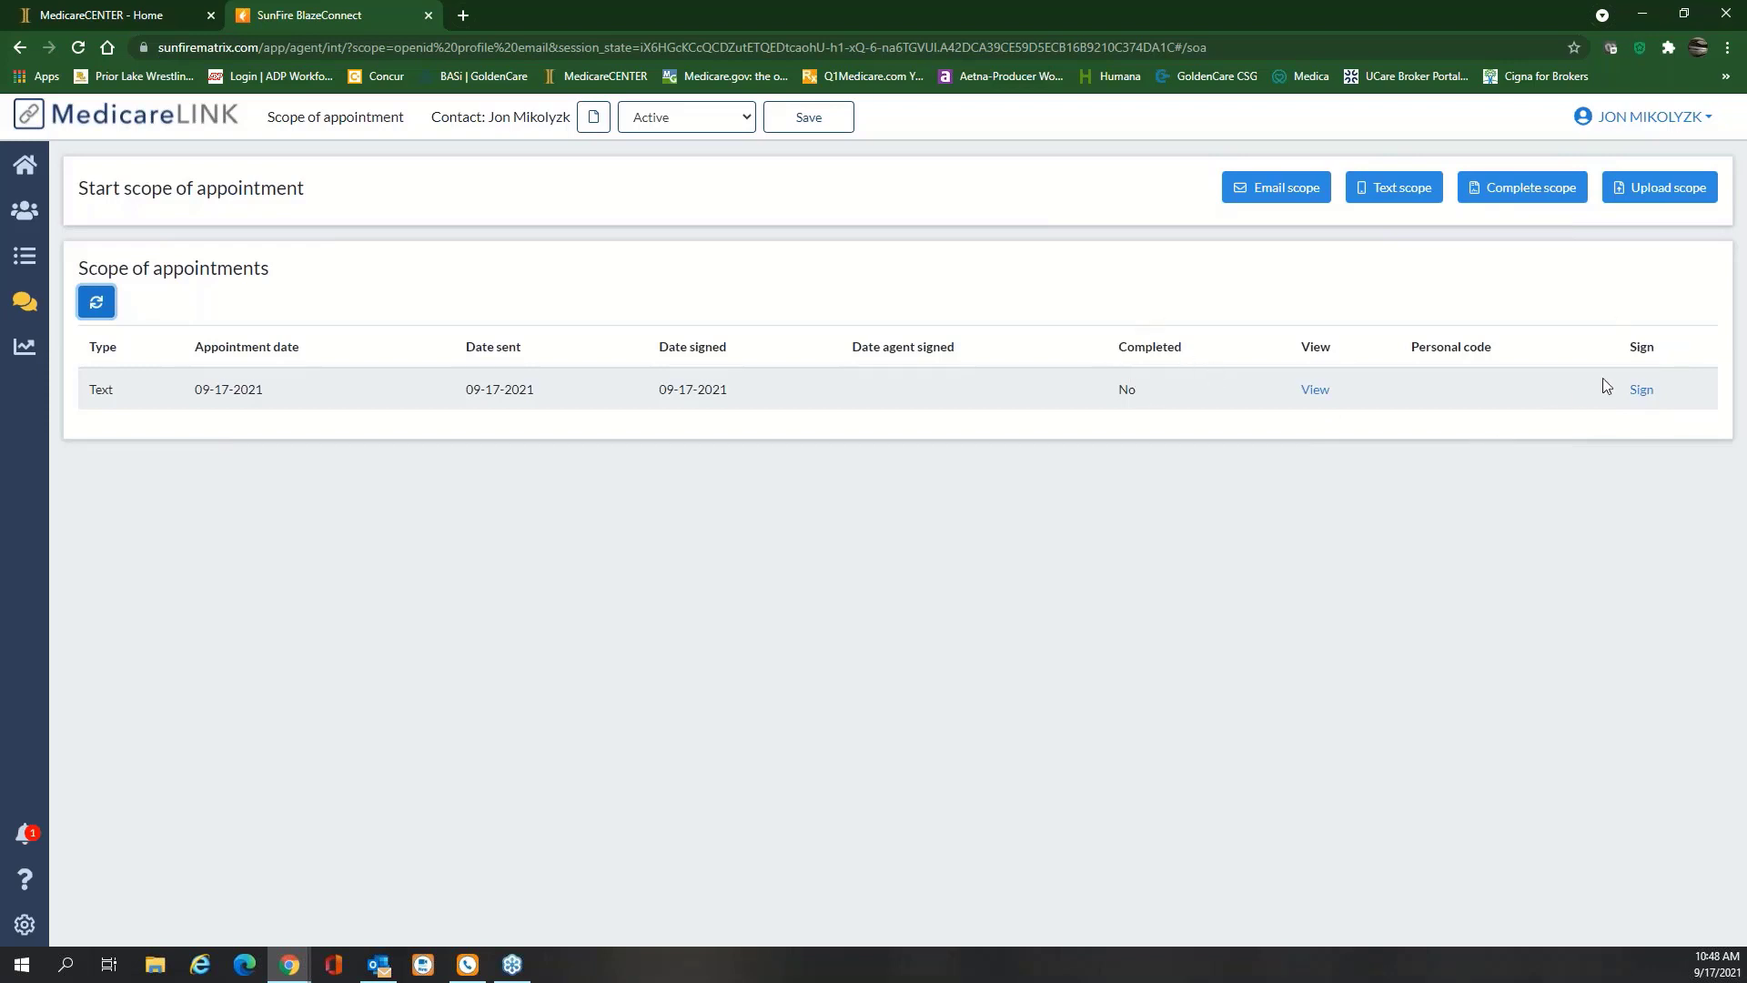
click(1641, 391)
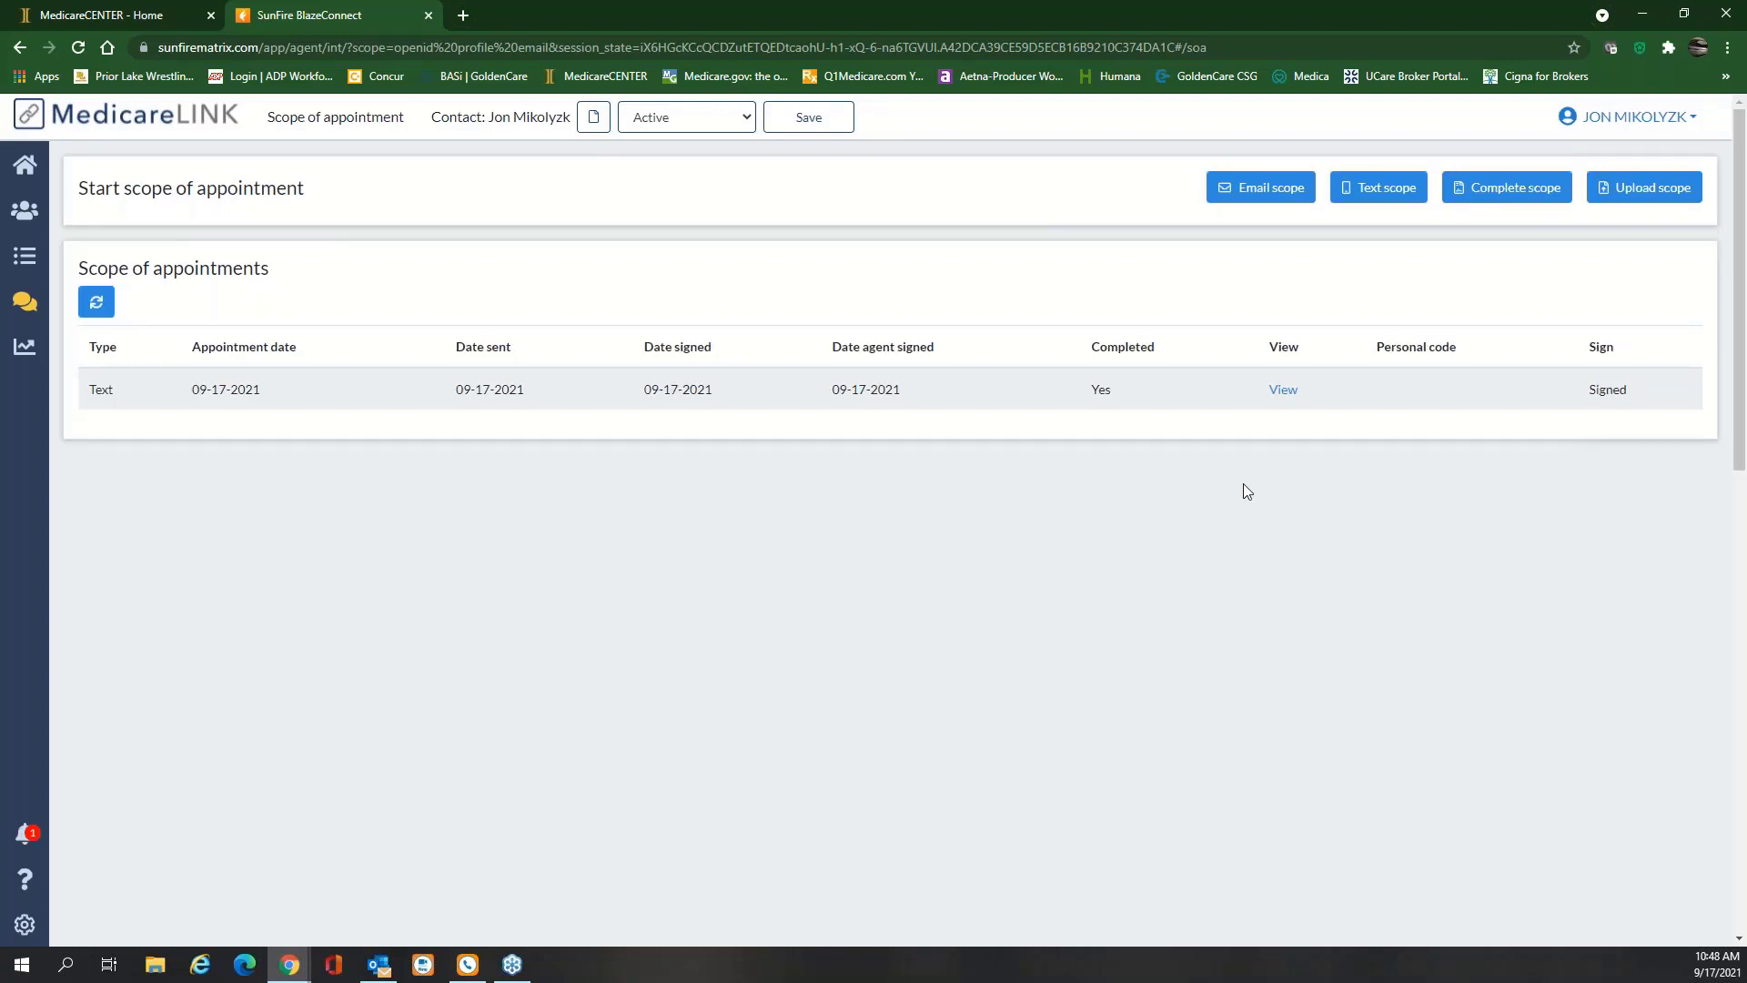
View the completed scope of appointment form, then open the latest Scope signed notification
click(1283, 390)
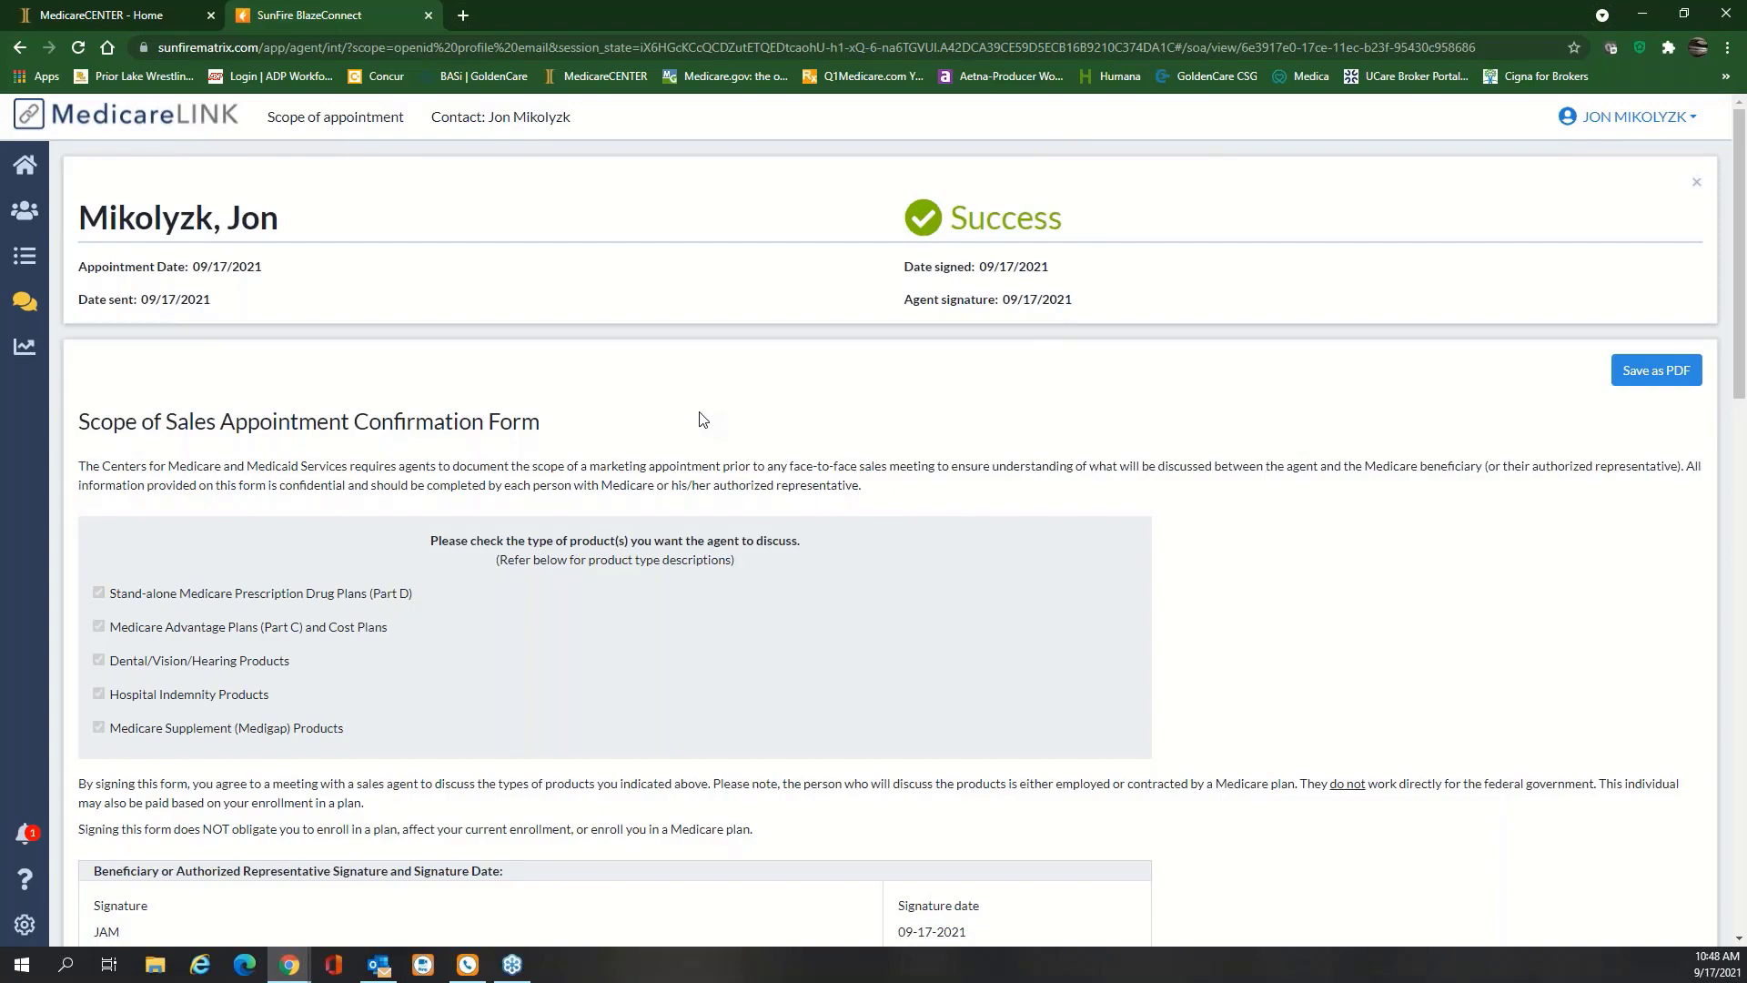
scroll(703, 418, down, 15)
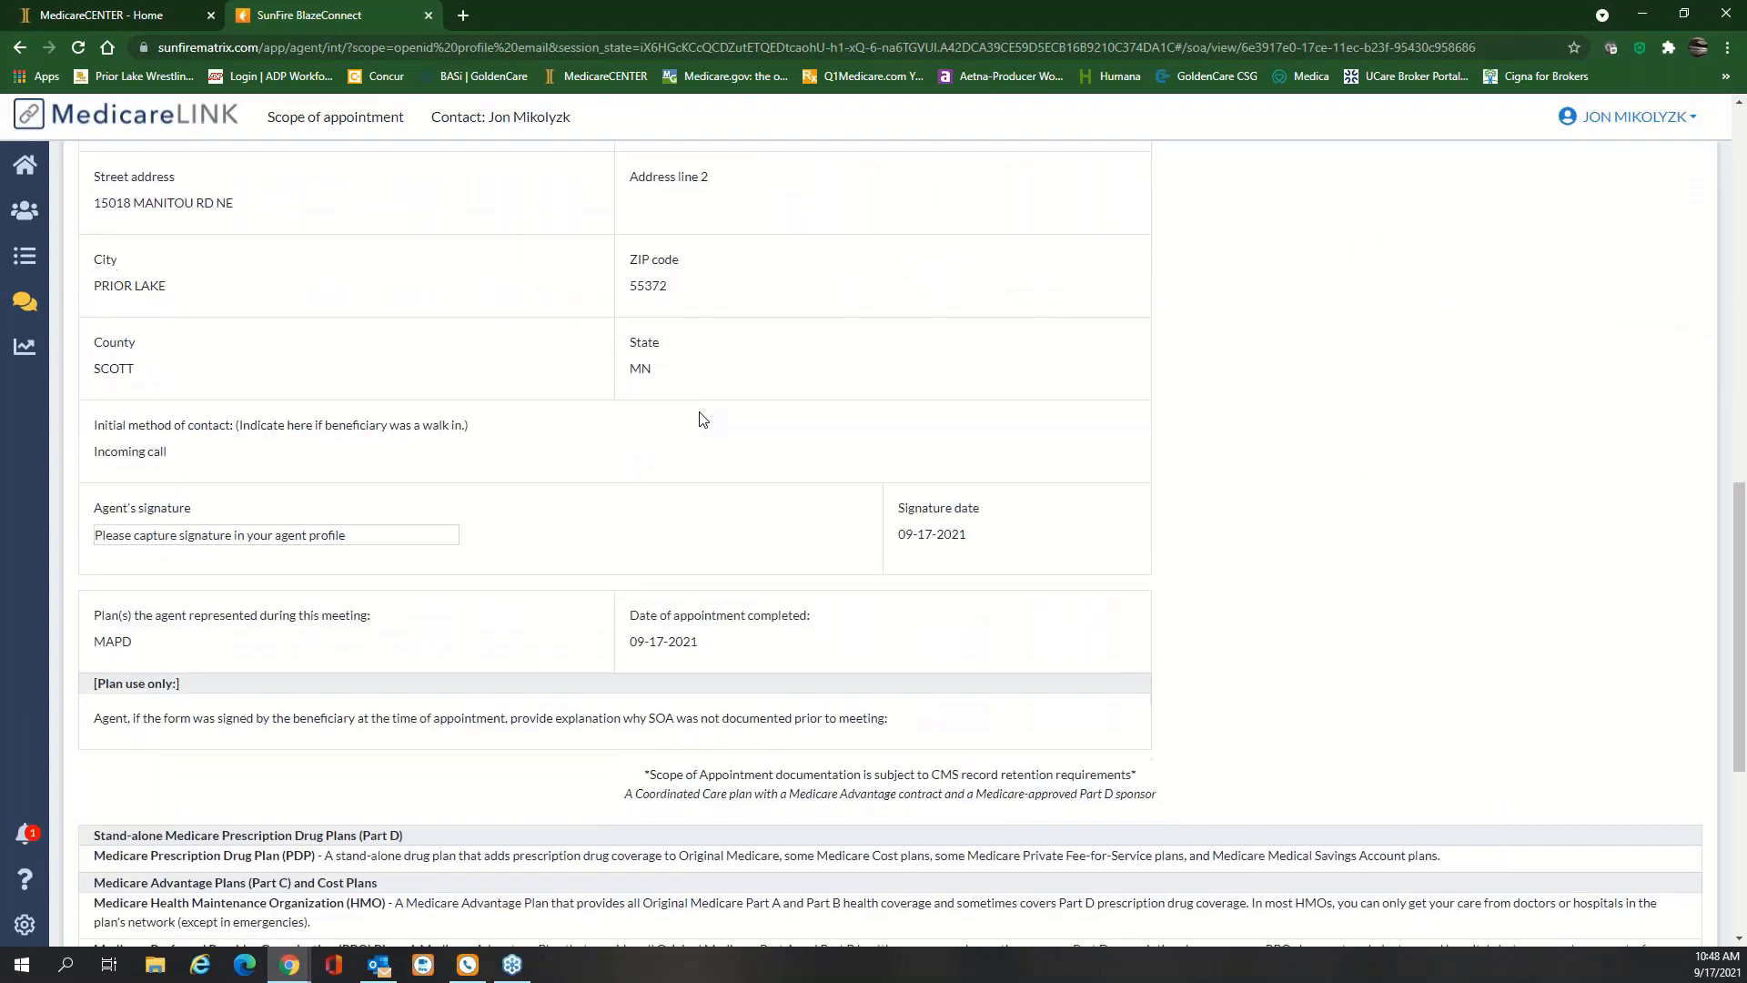
scroll(702, 419, down, 5)
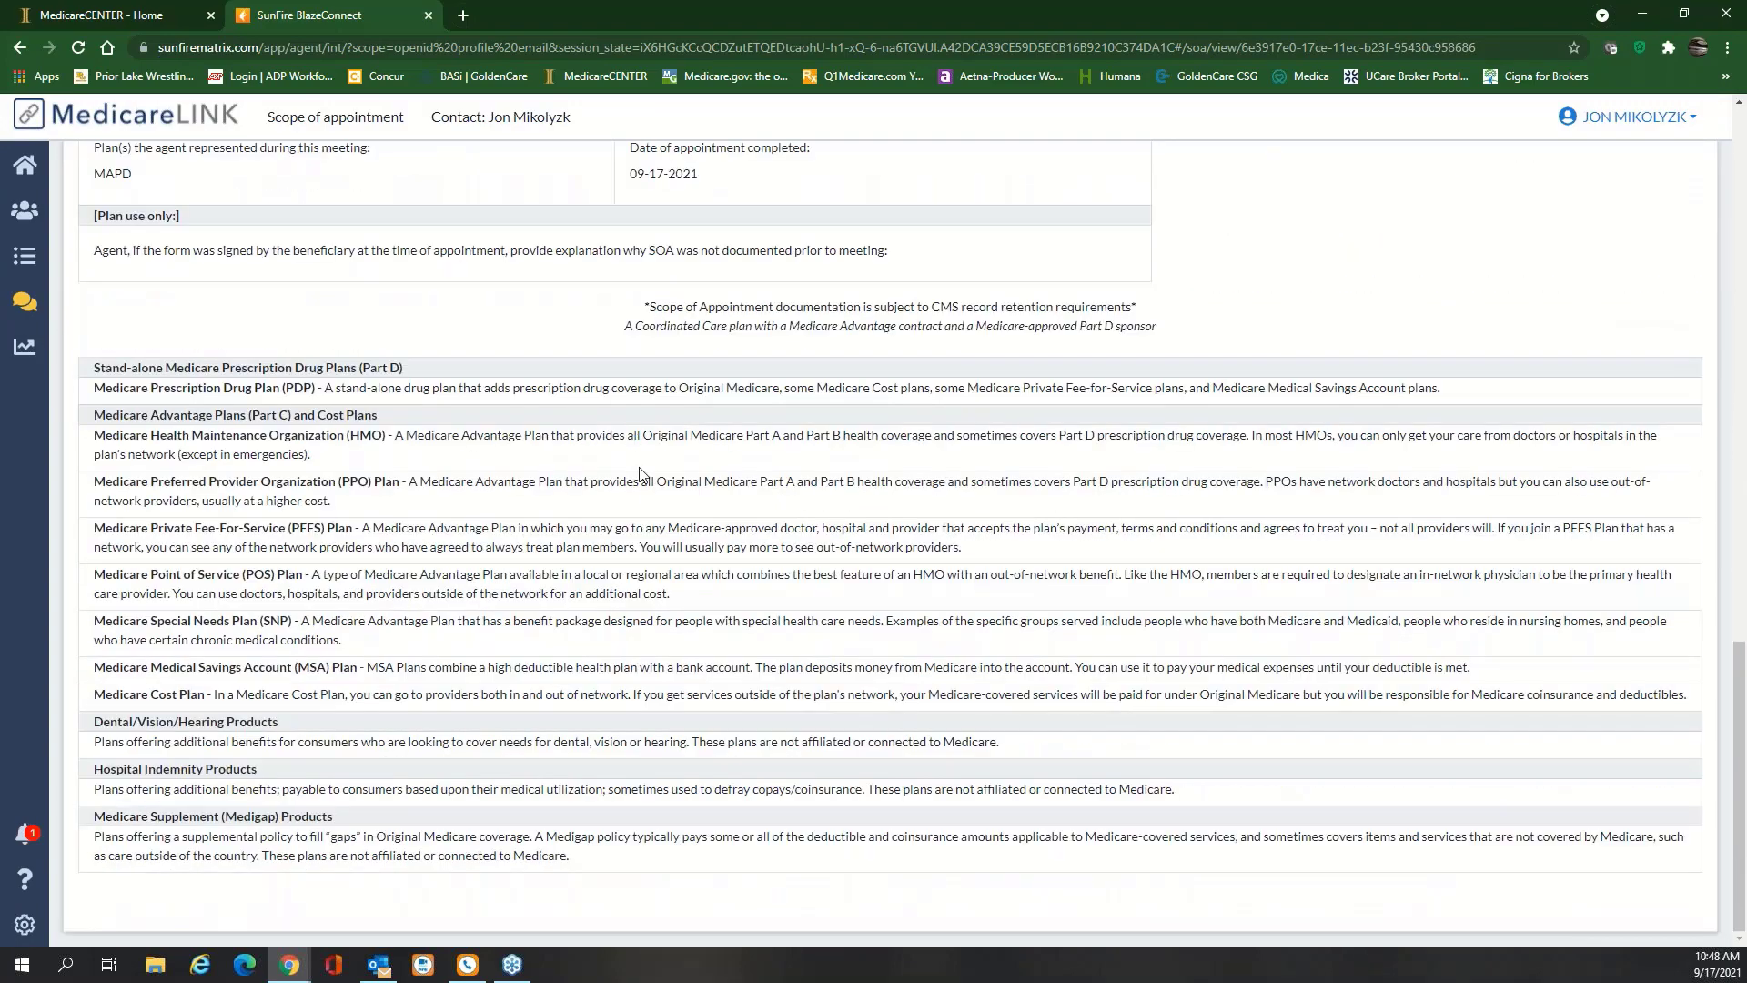
scroll(639, 473, up, 20)
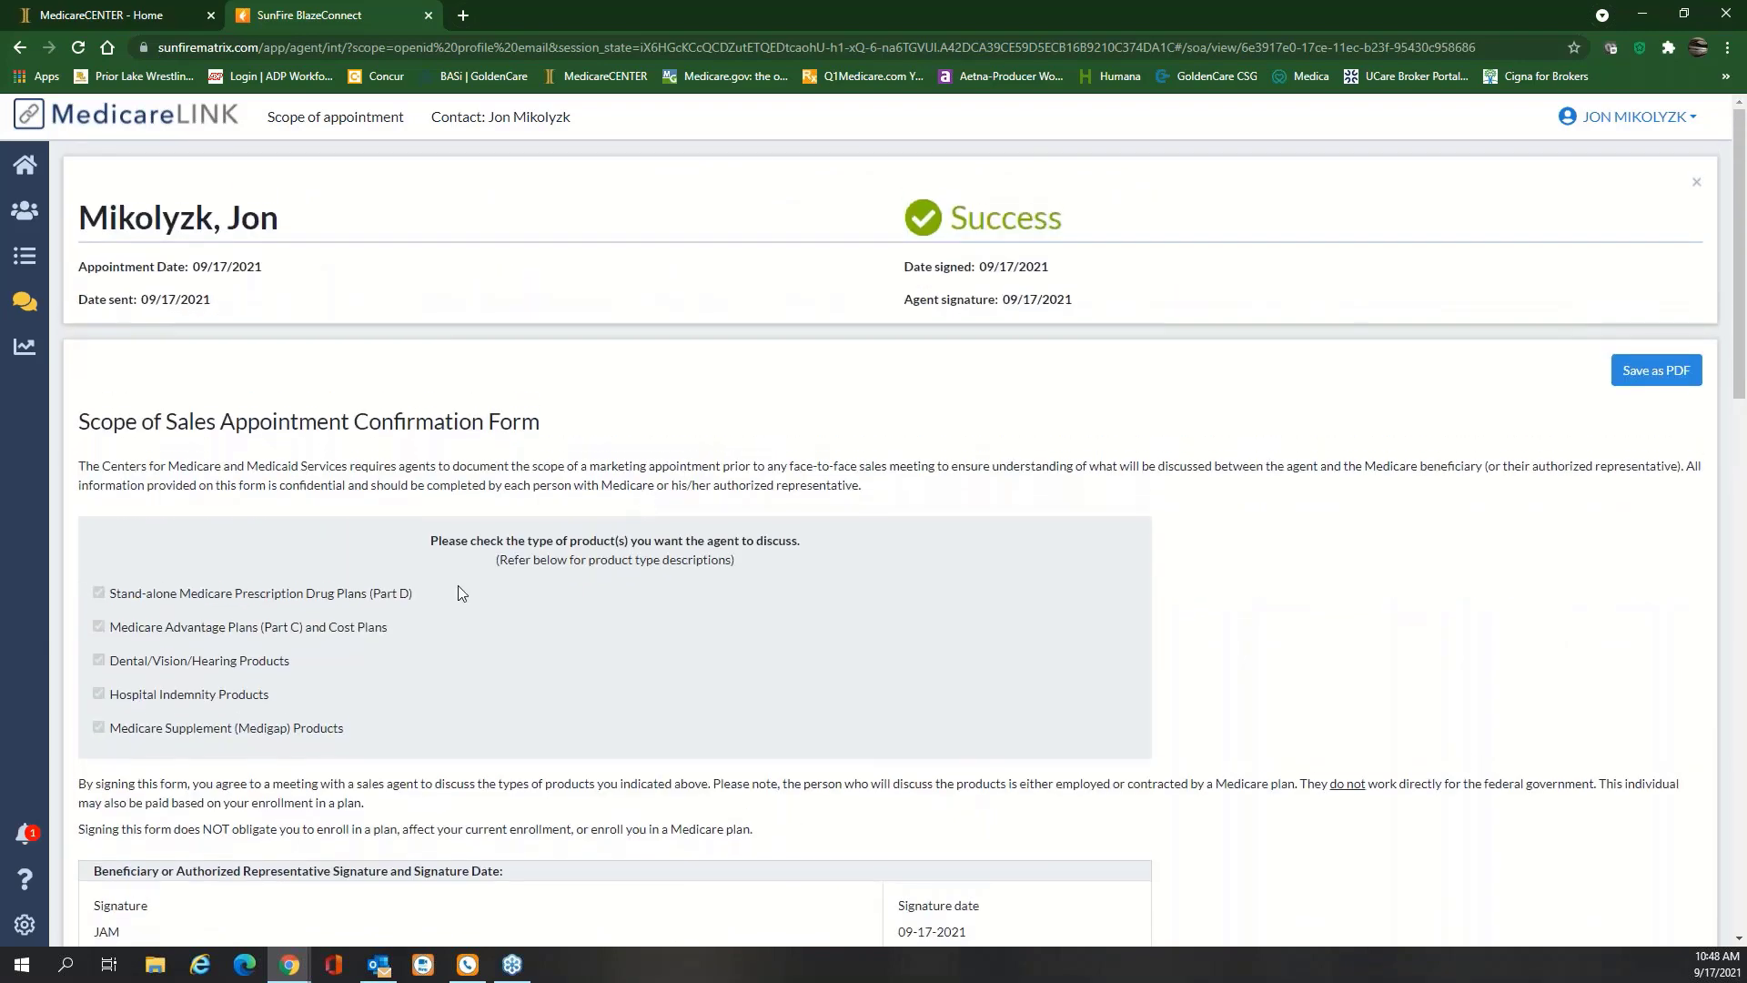
click(29, 838)
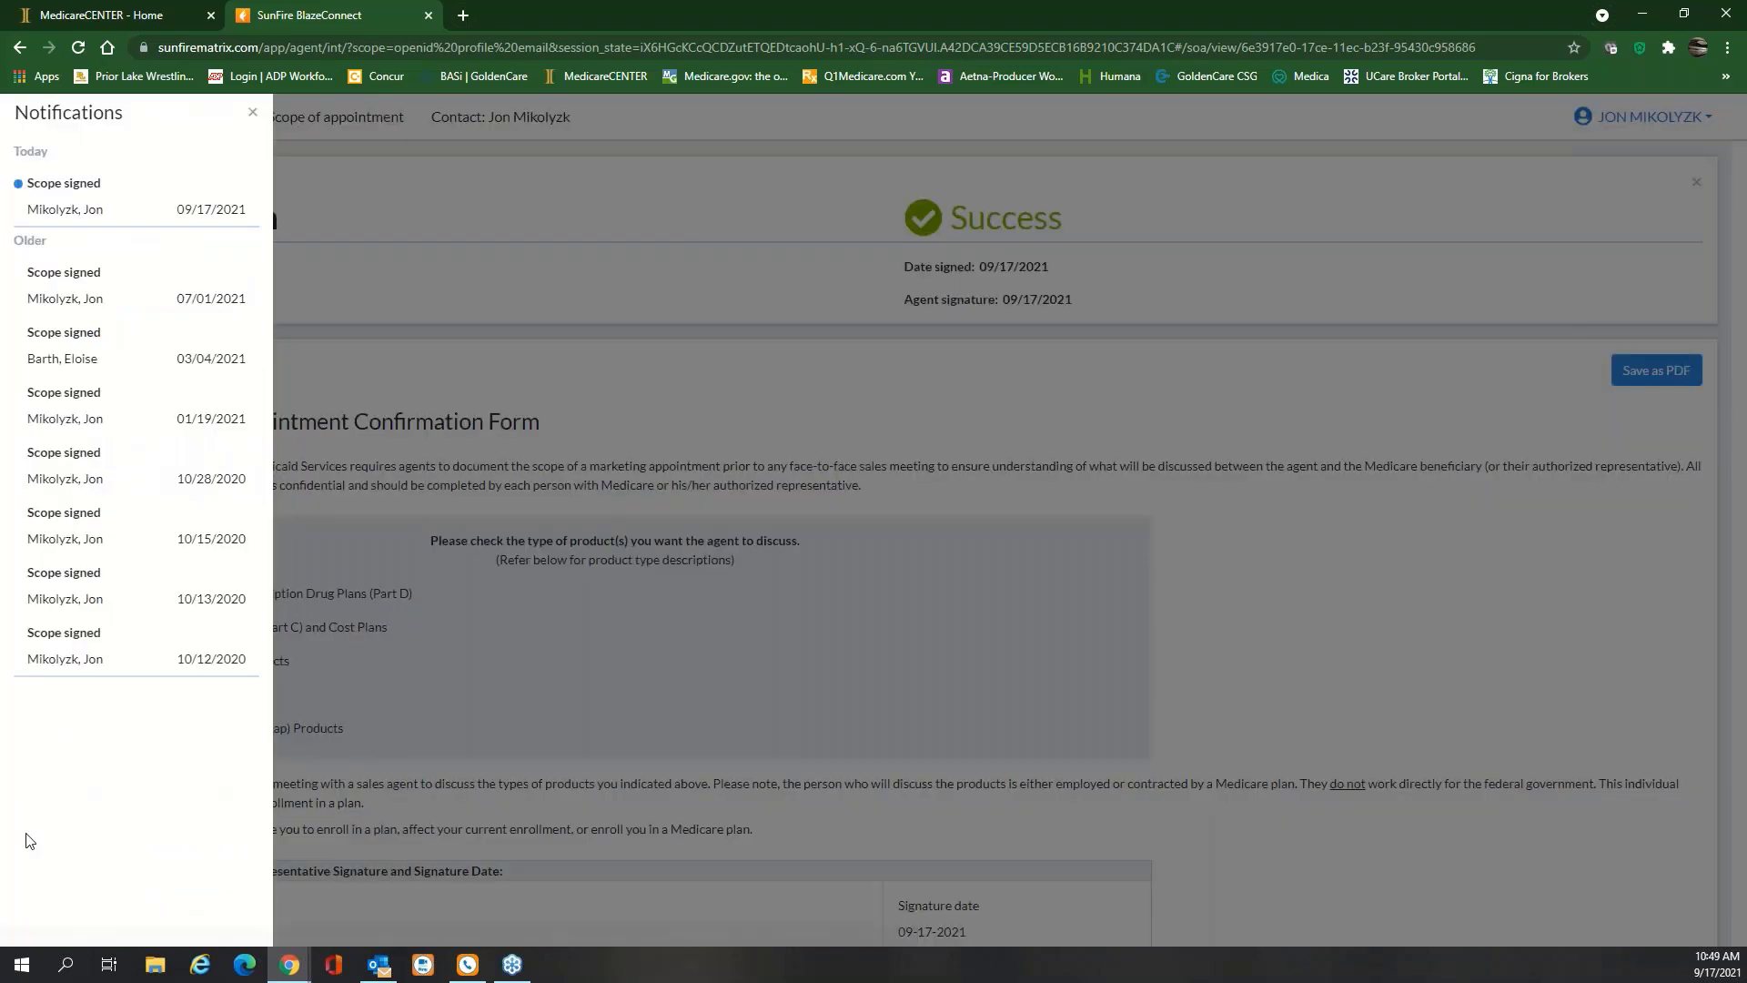
click(120, 198)
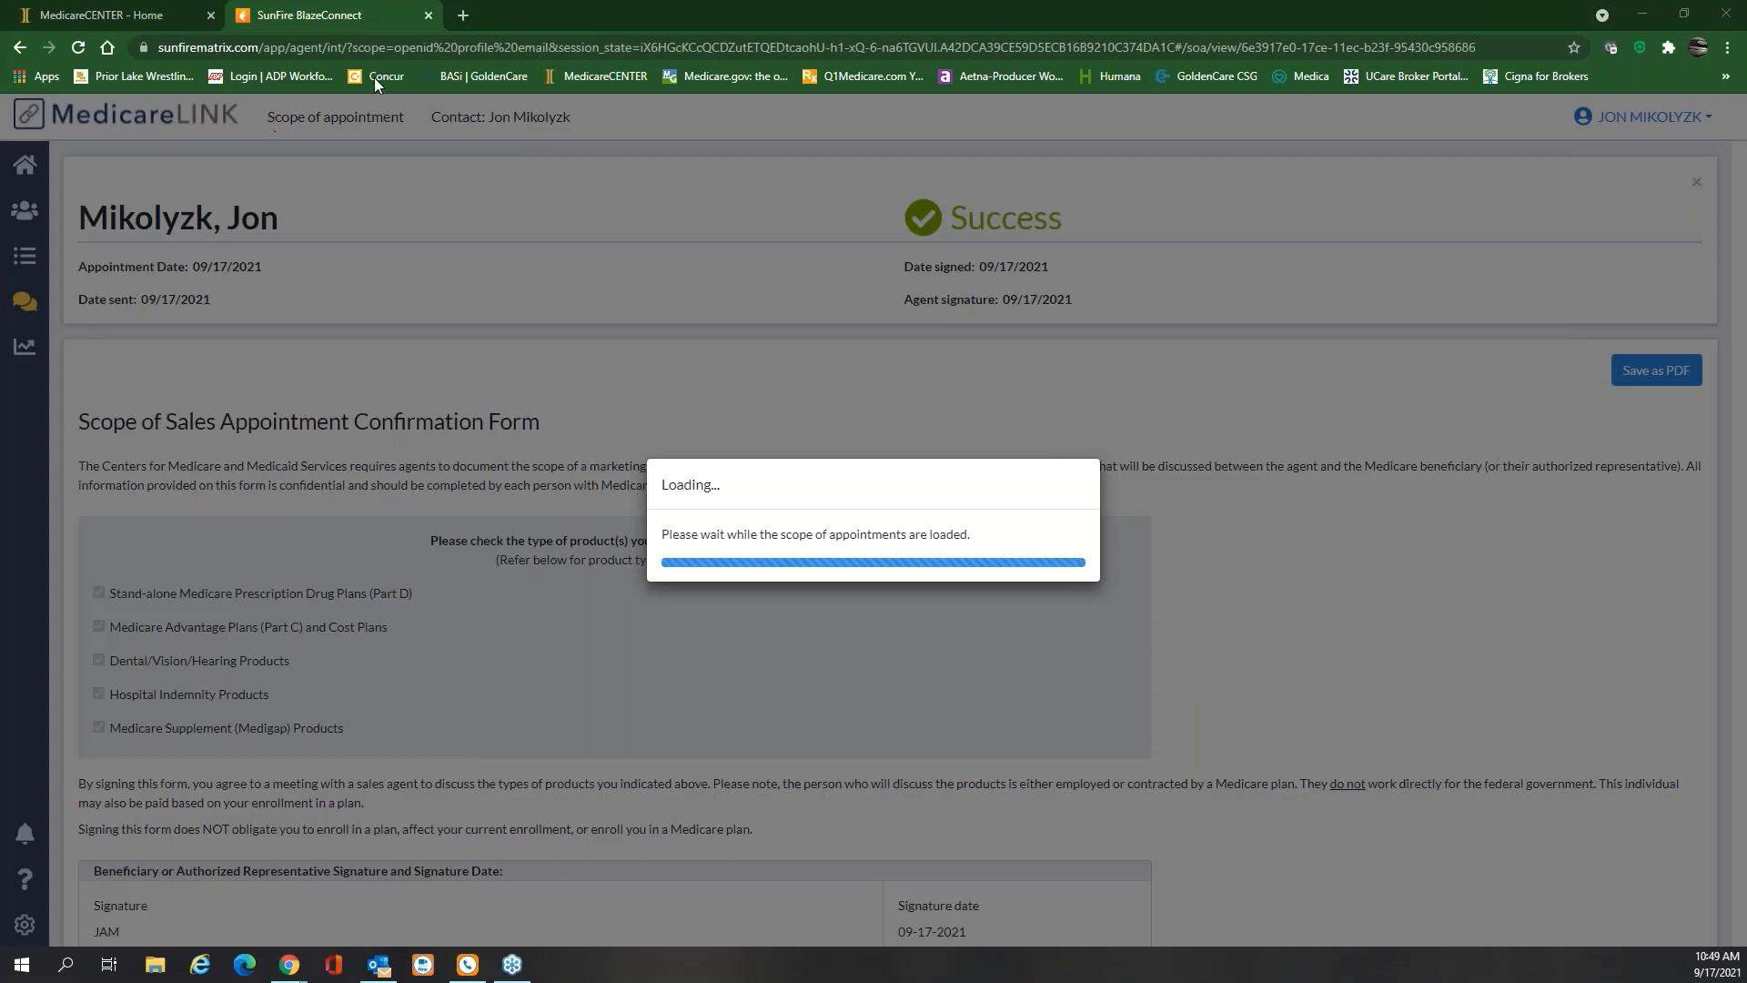
click(78, 46)
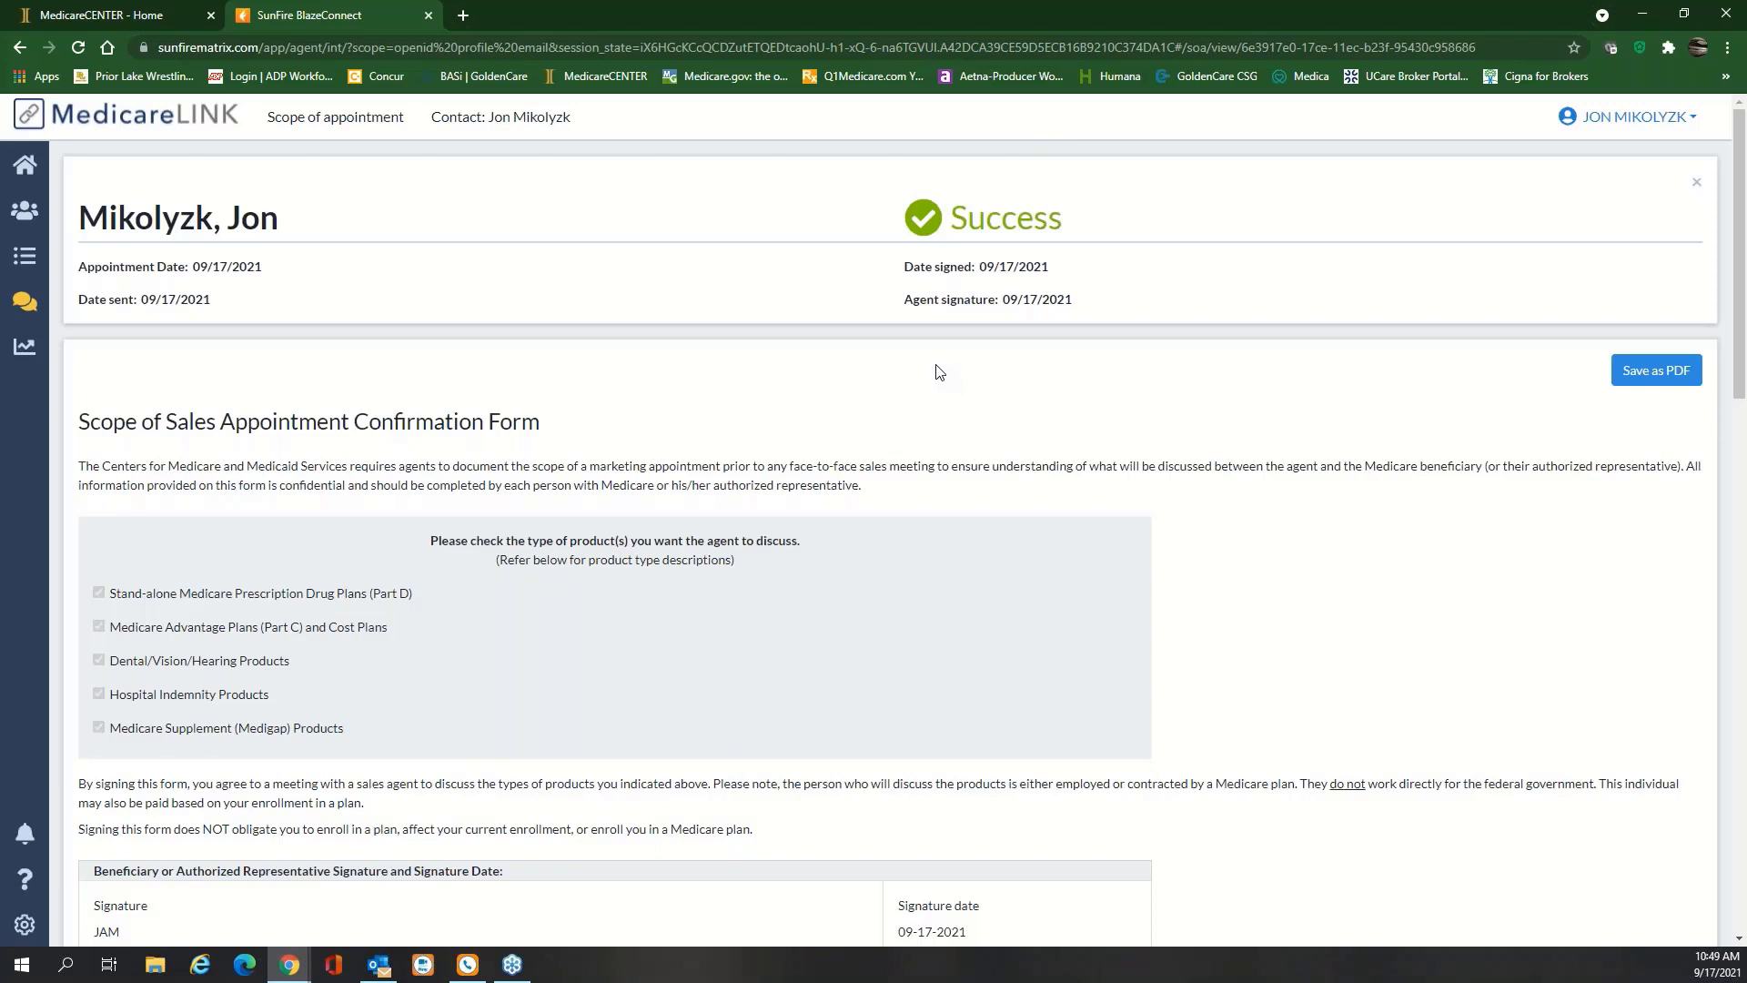
scroll(940, 372, down, 10)
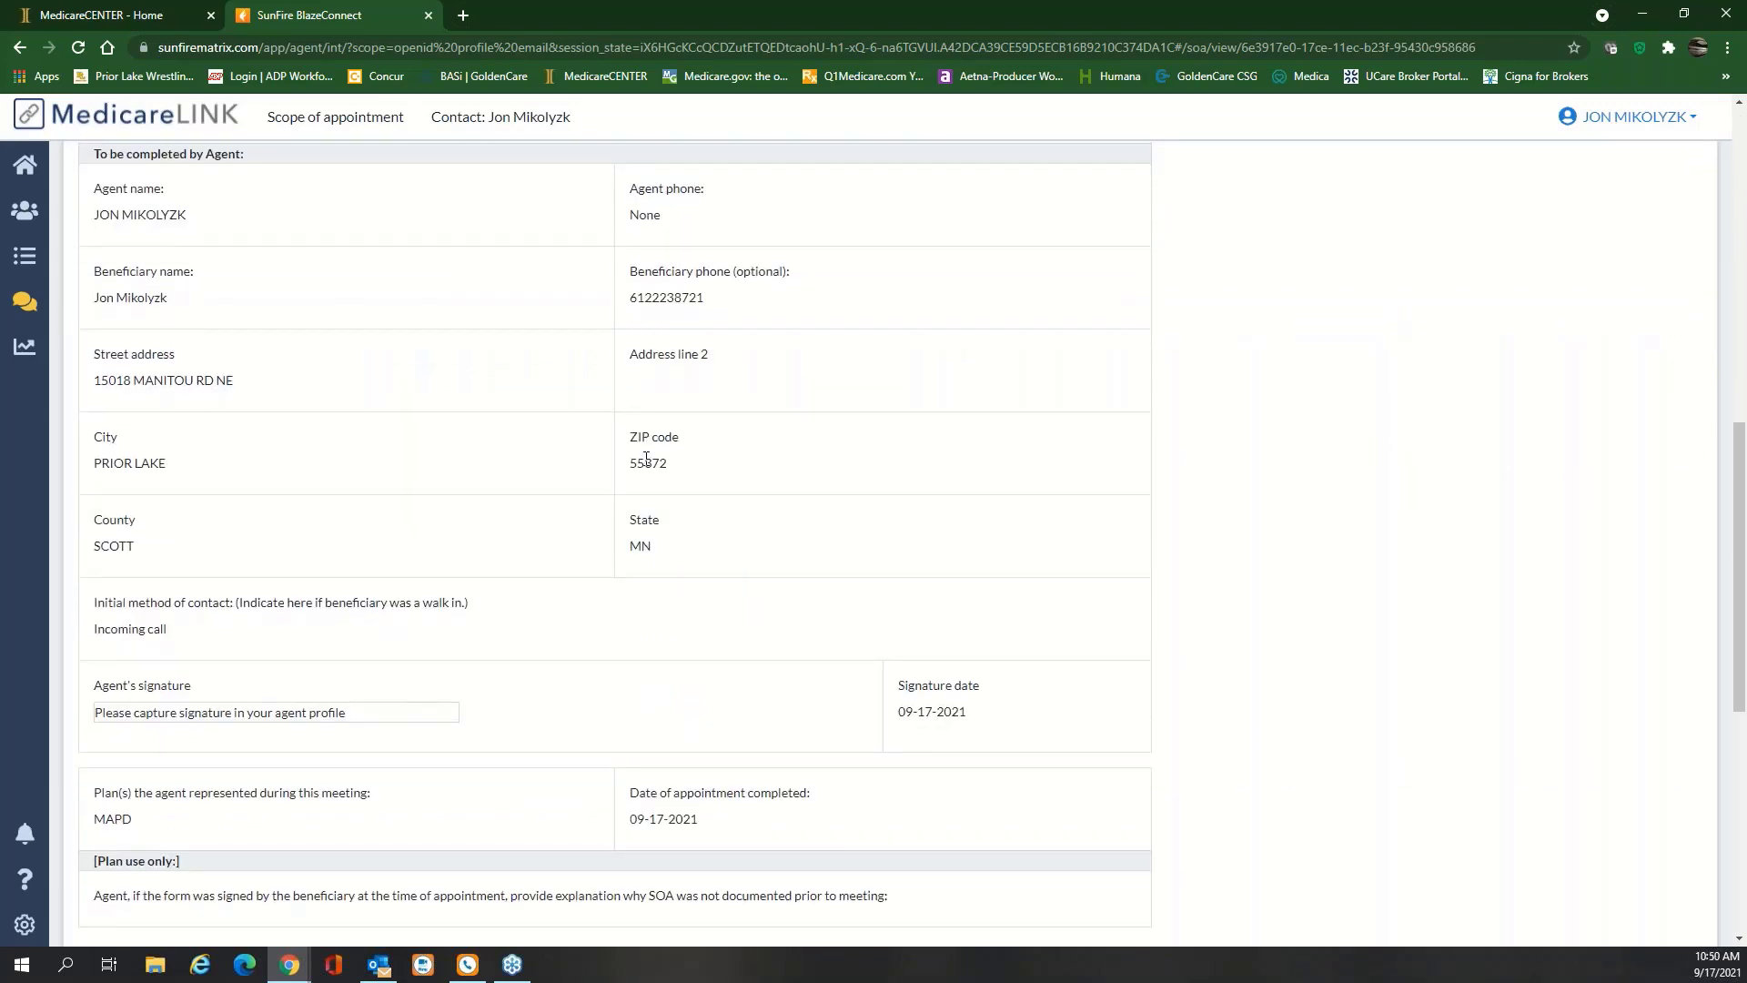
scroll(646, 458, up, 10)
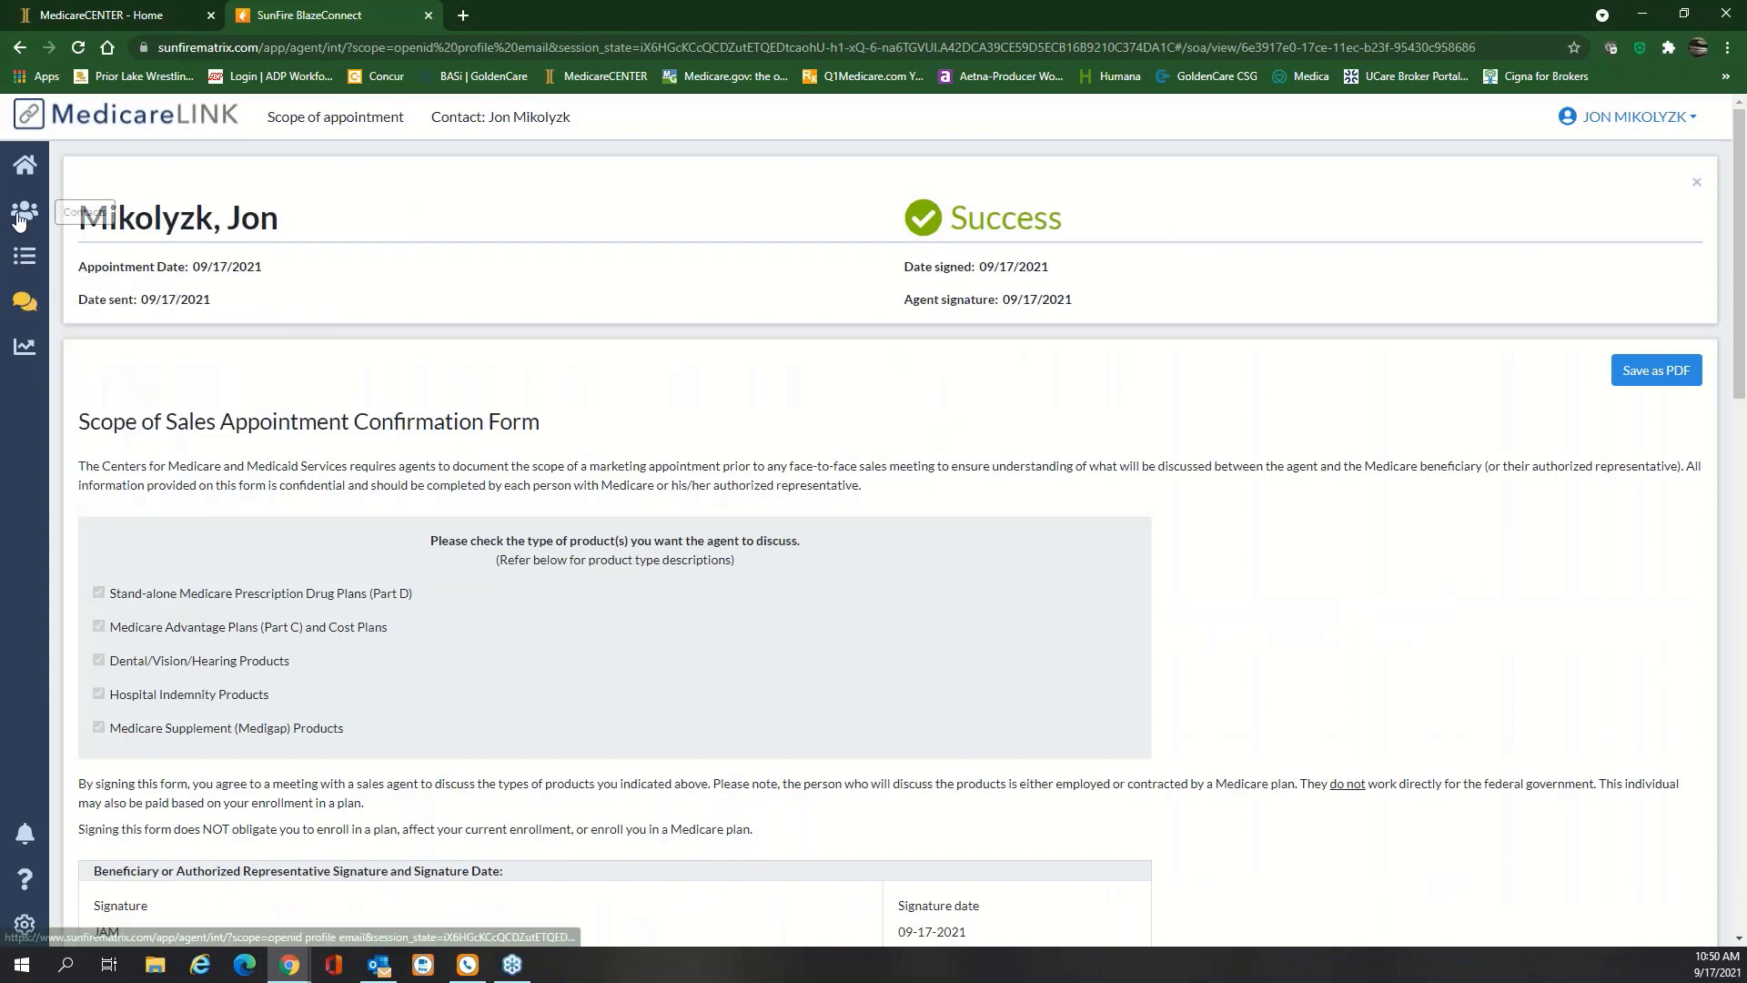
Start a quote profile for ZIP 55372 with Medicare Advantage/Part D, answering No to prescriptions
click(17, 260)
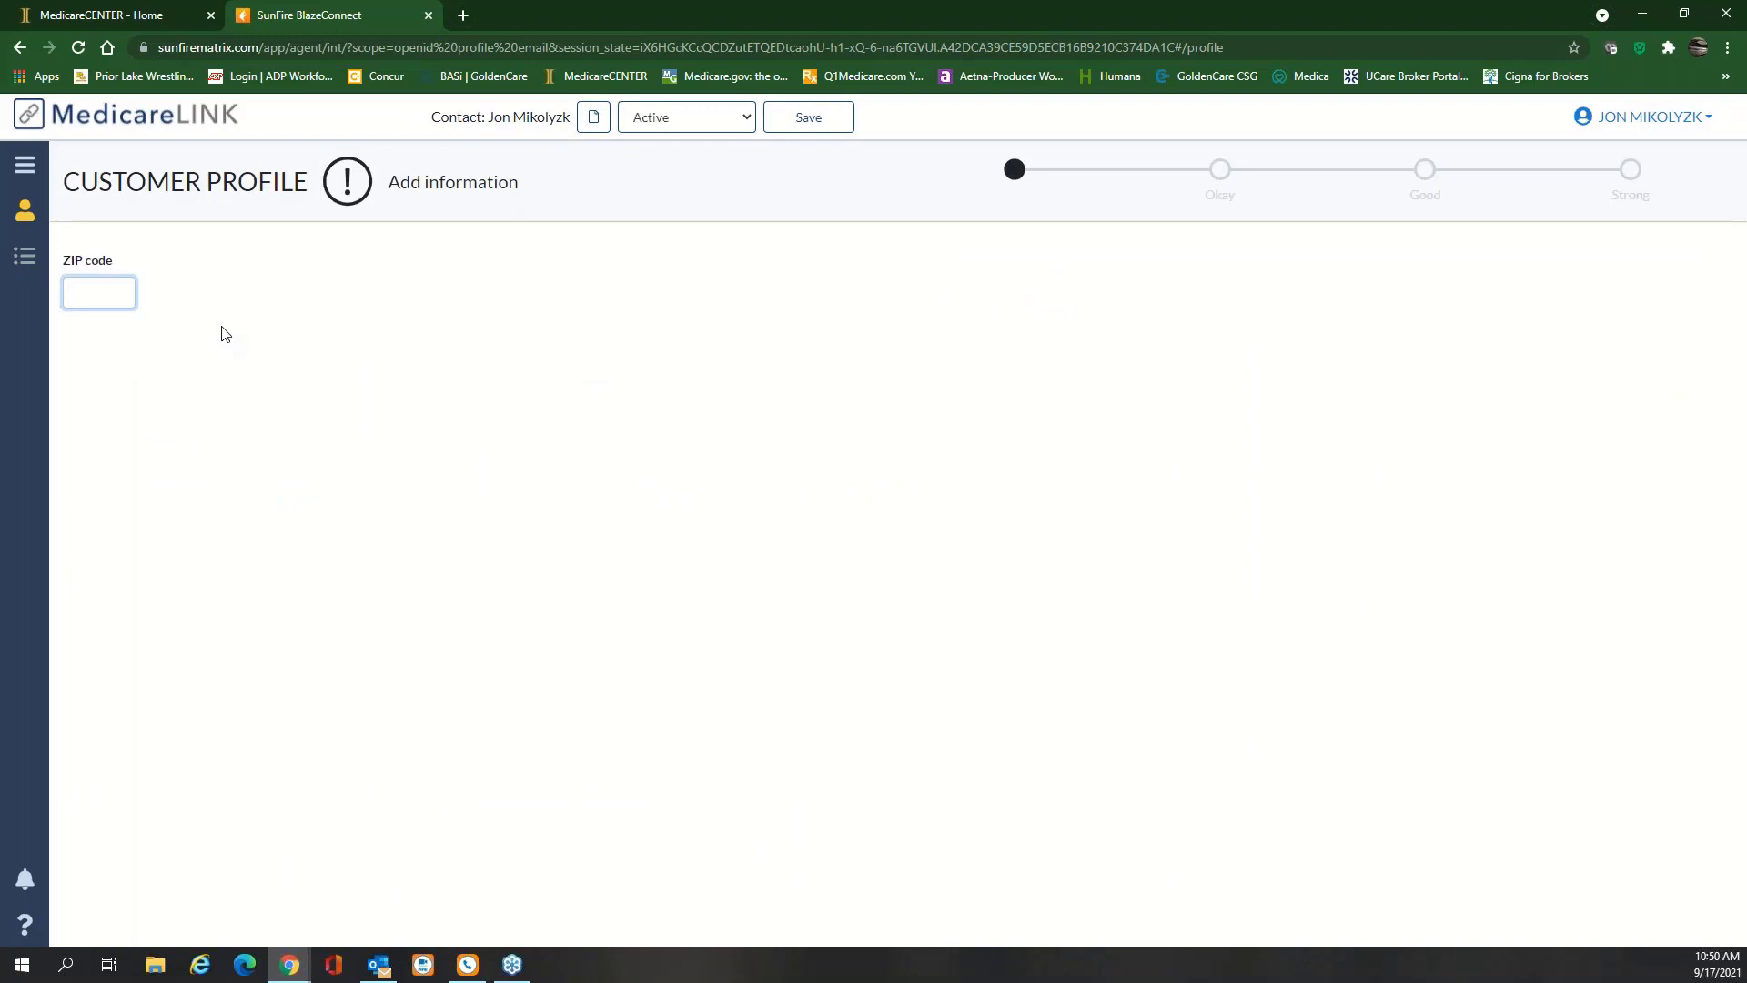
text(55372)
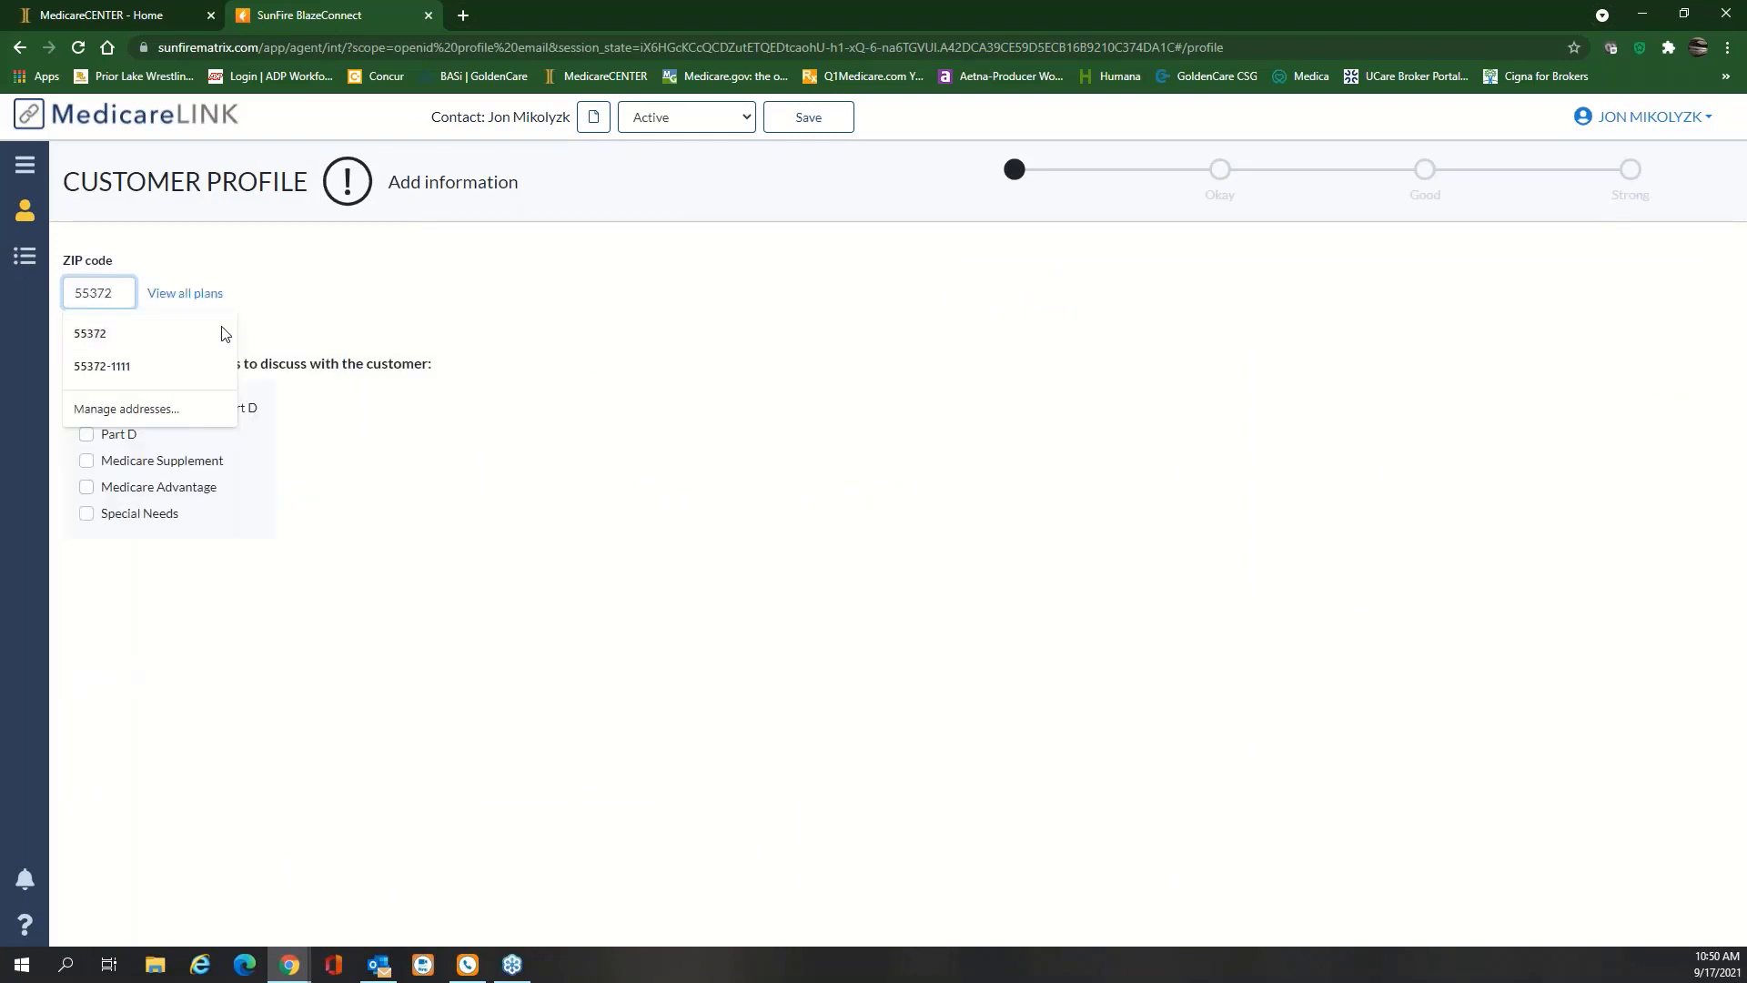
click(119, 335)
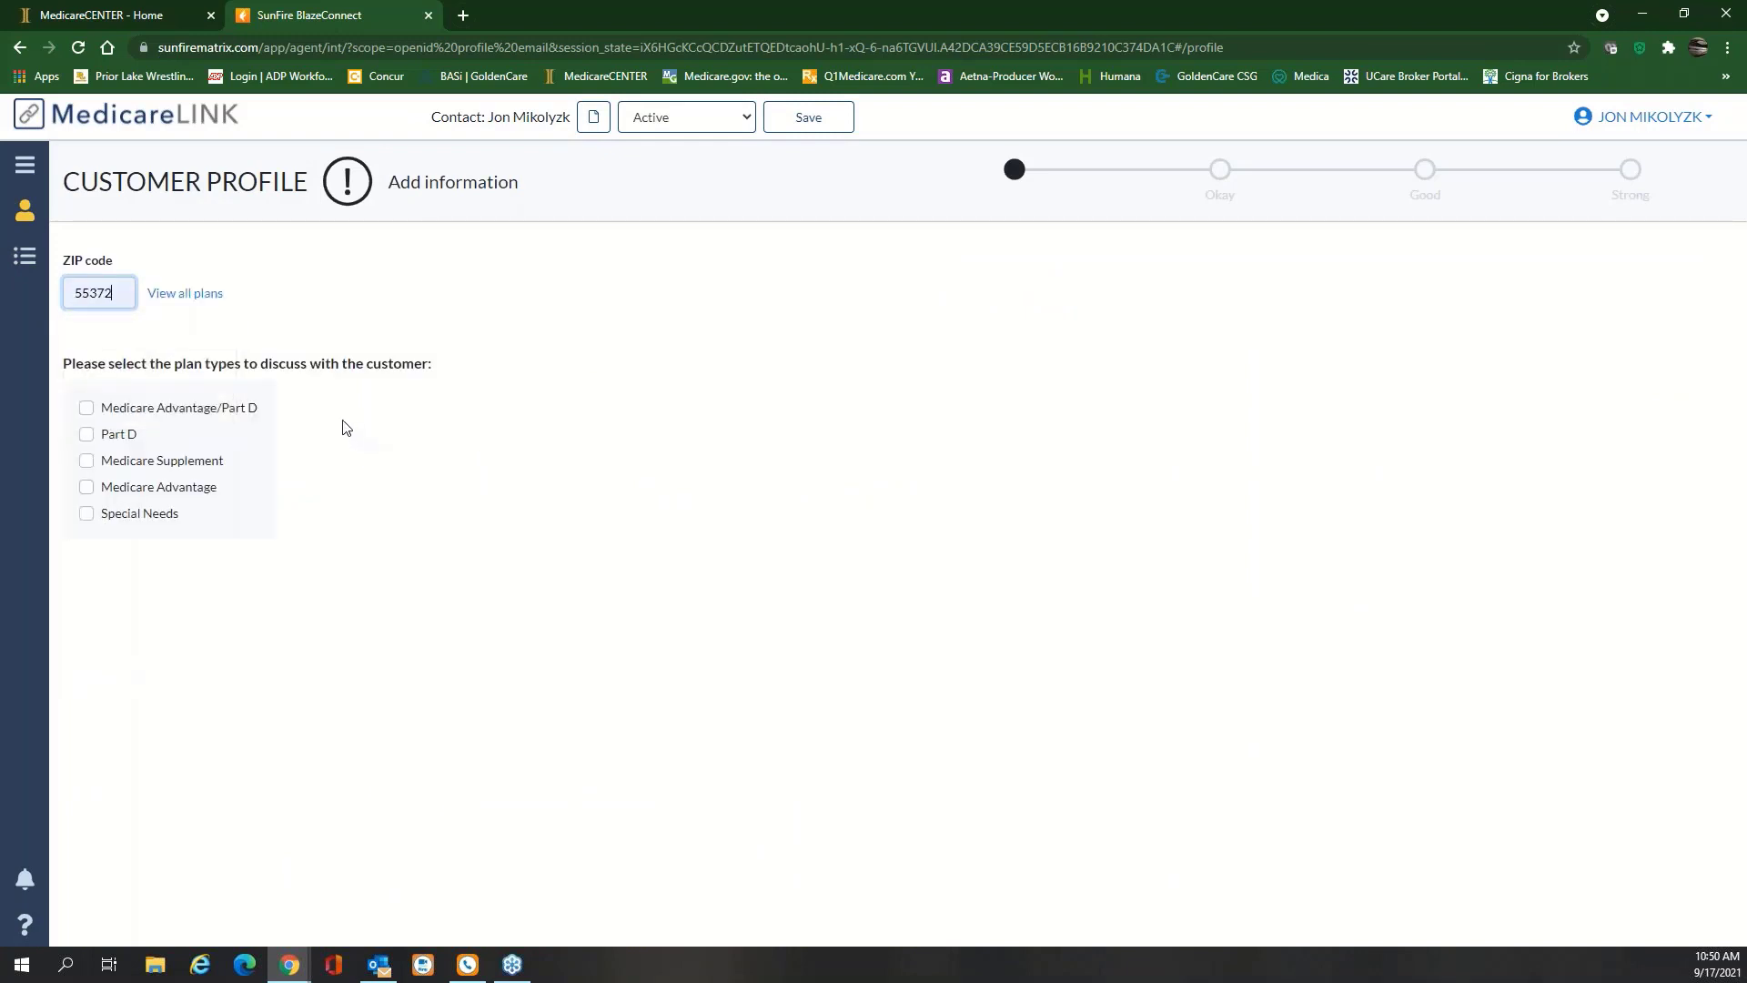
click(88, 407)
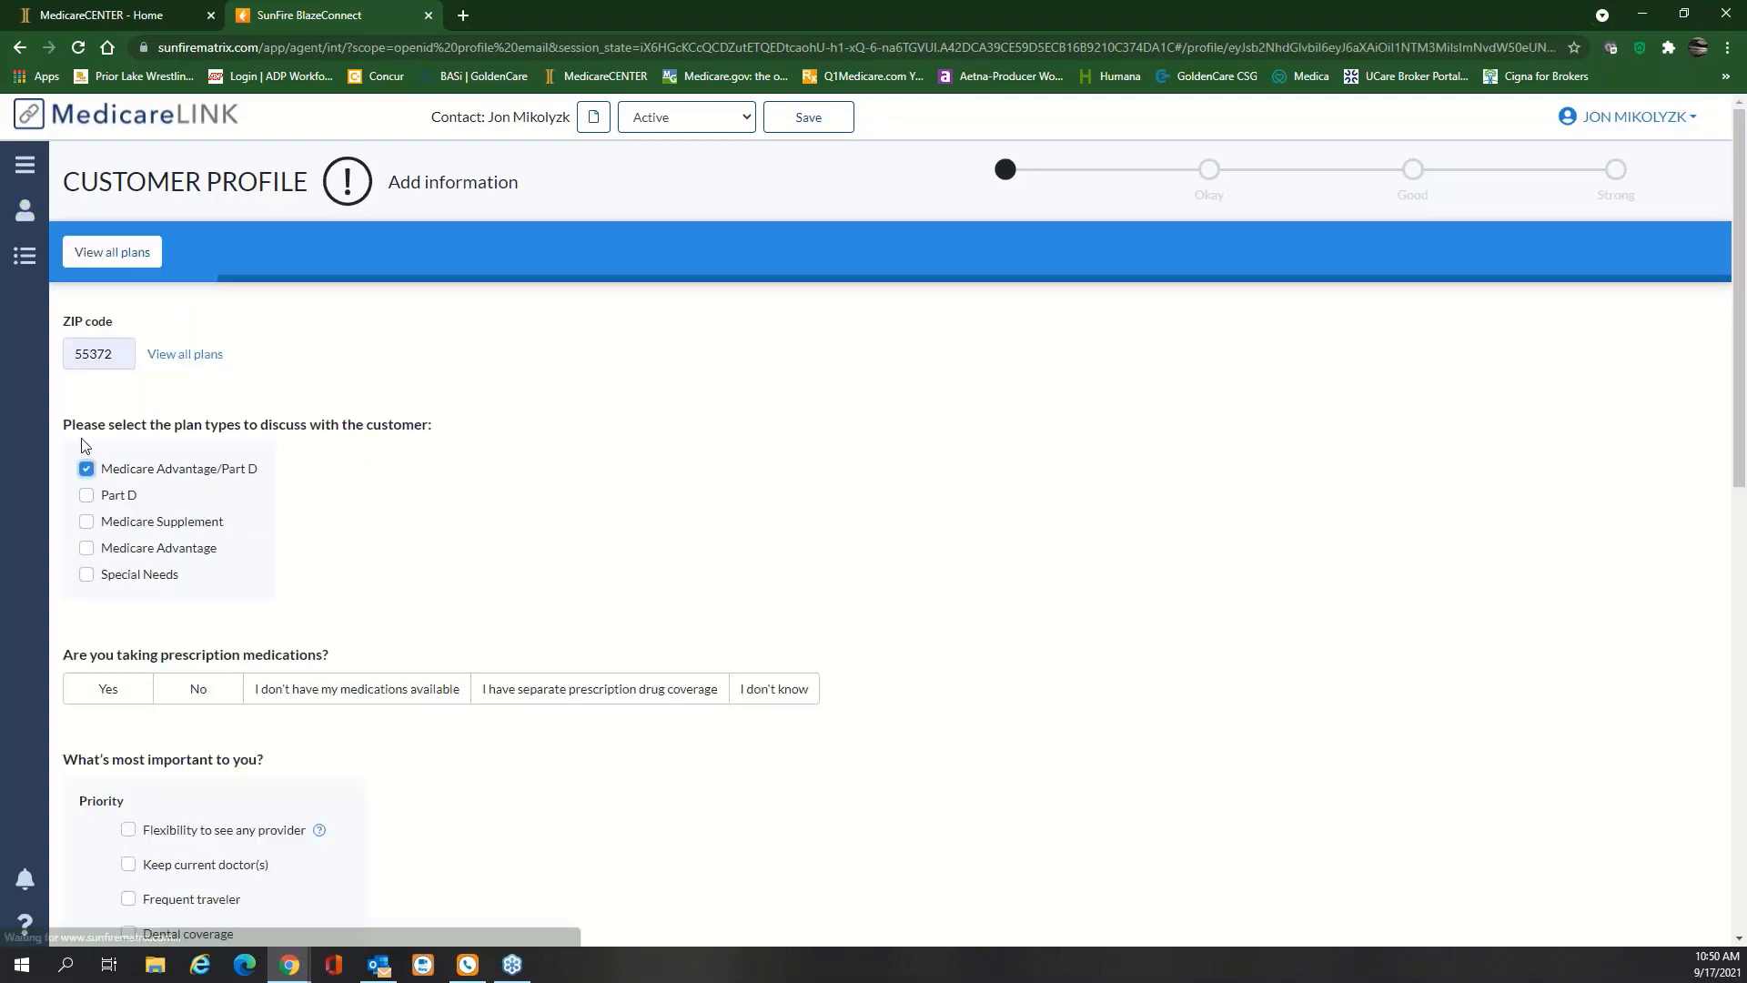
click(87, 496)
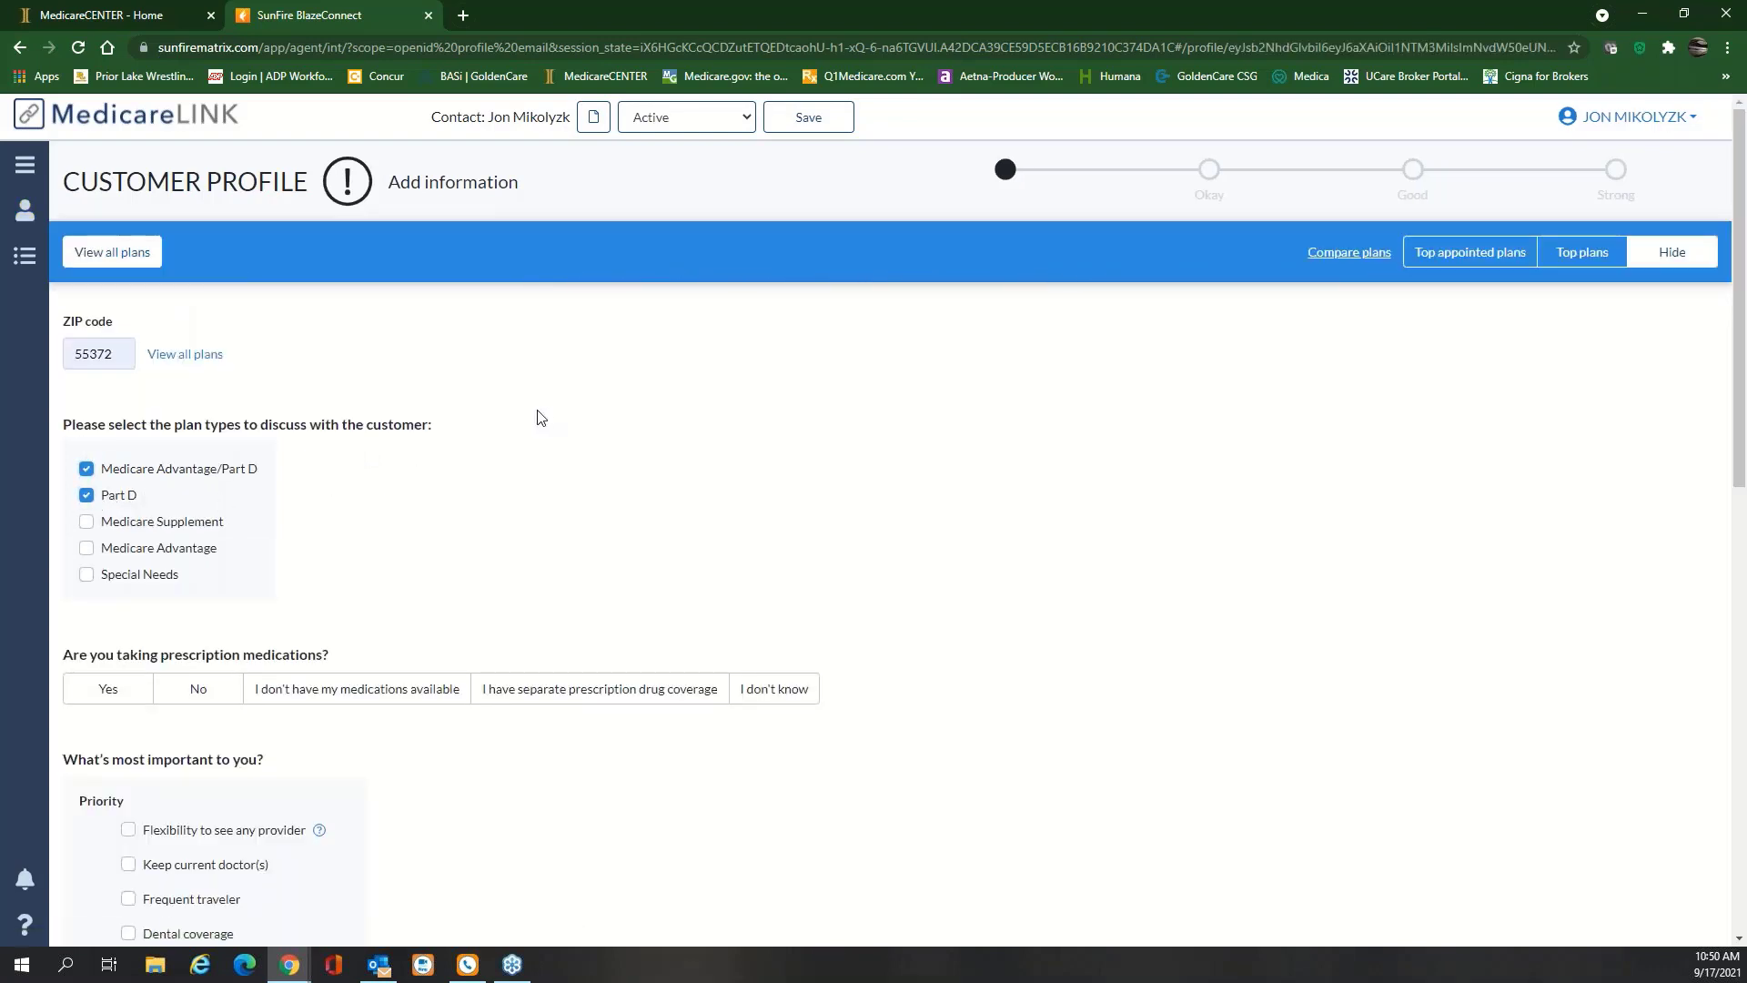
click(87, 496)
scroll(566, 476, down, 1)
scroll(566, 477, down, 1)
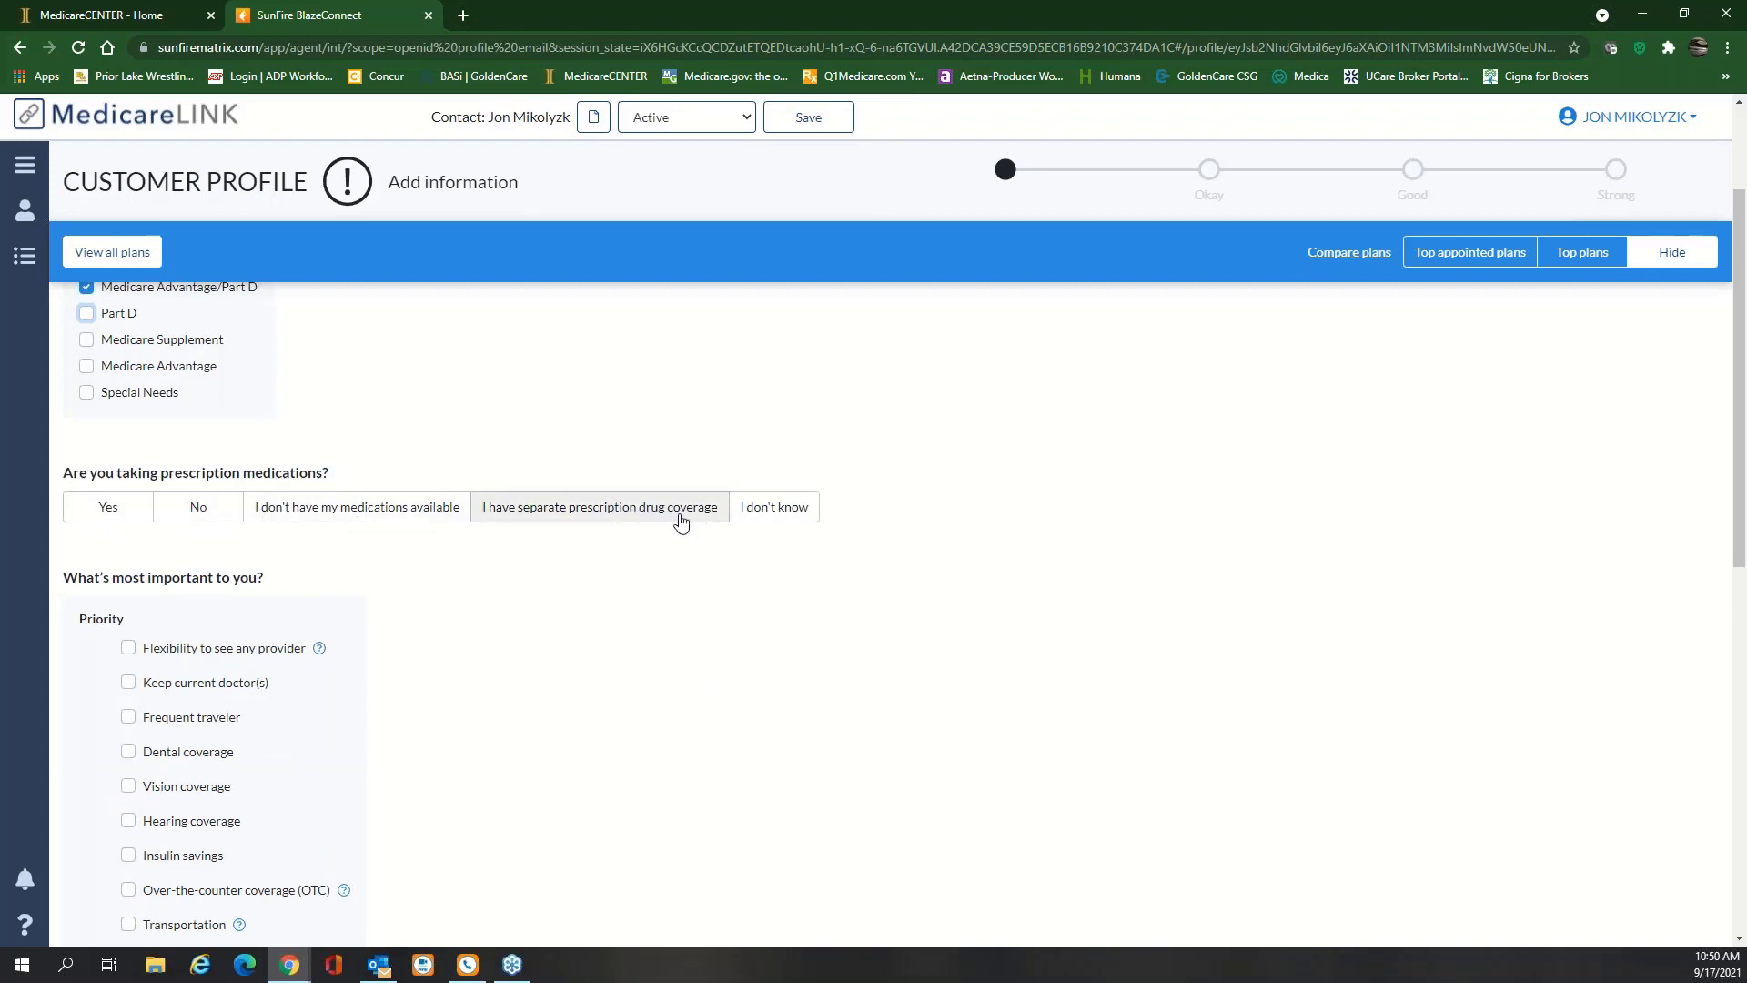
click(185, 506)
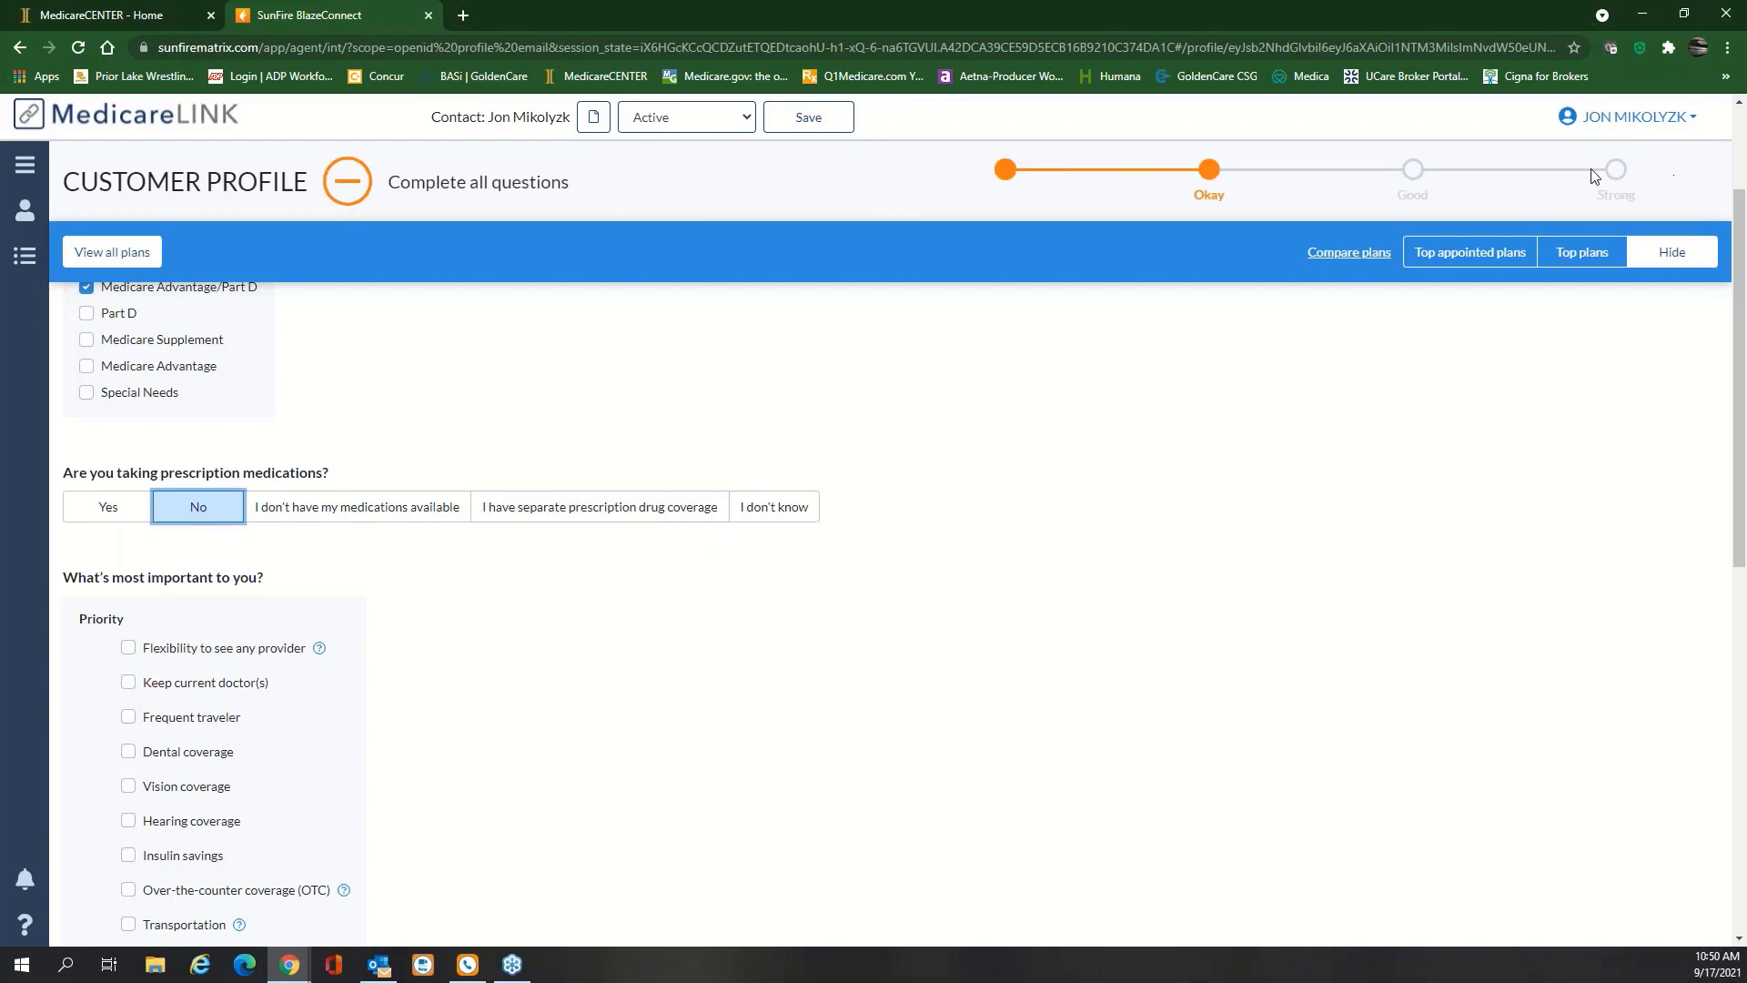
Rank the five coverage priorities from provider flexibility to vision, then clear them
scroll(523, 482, down, 2)
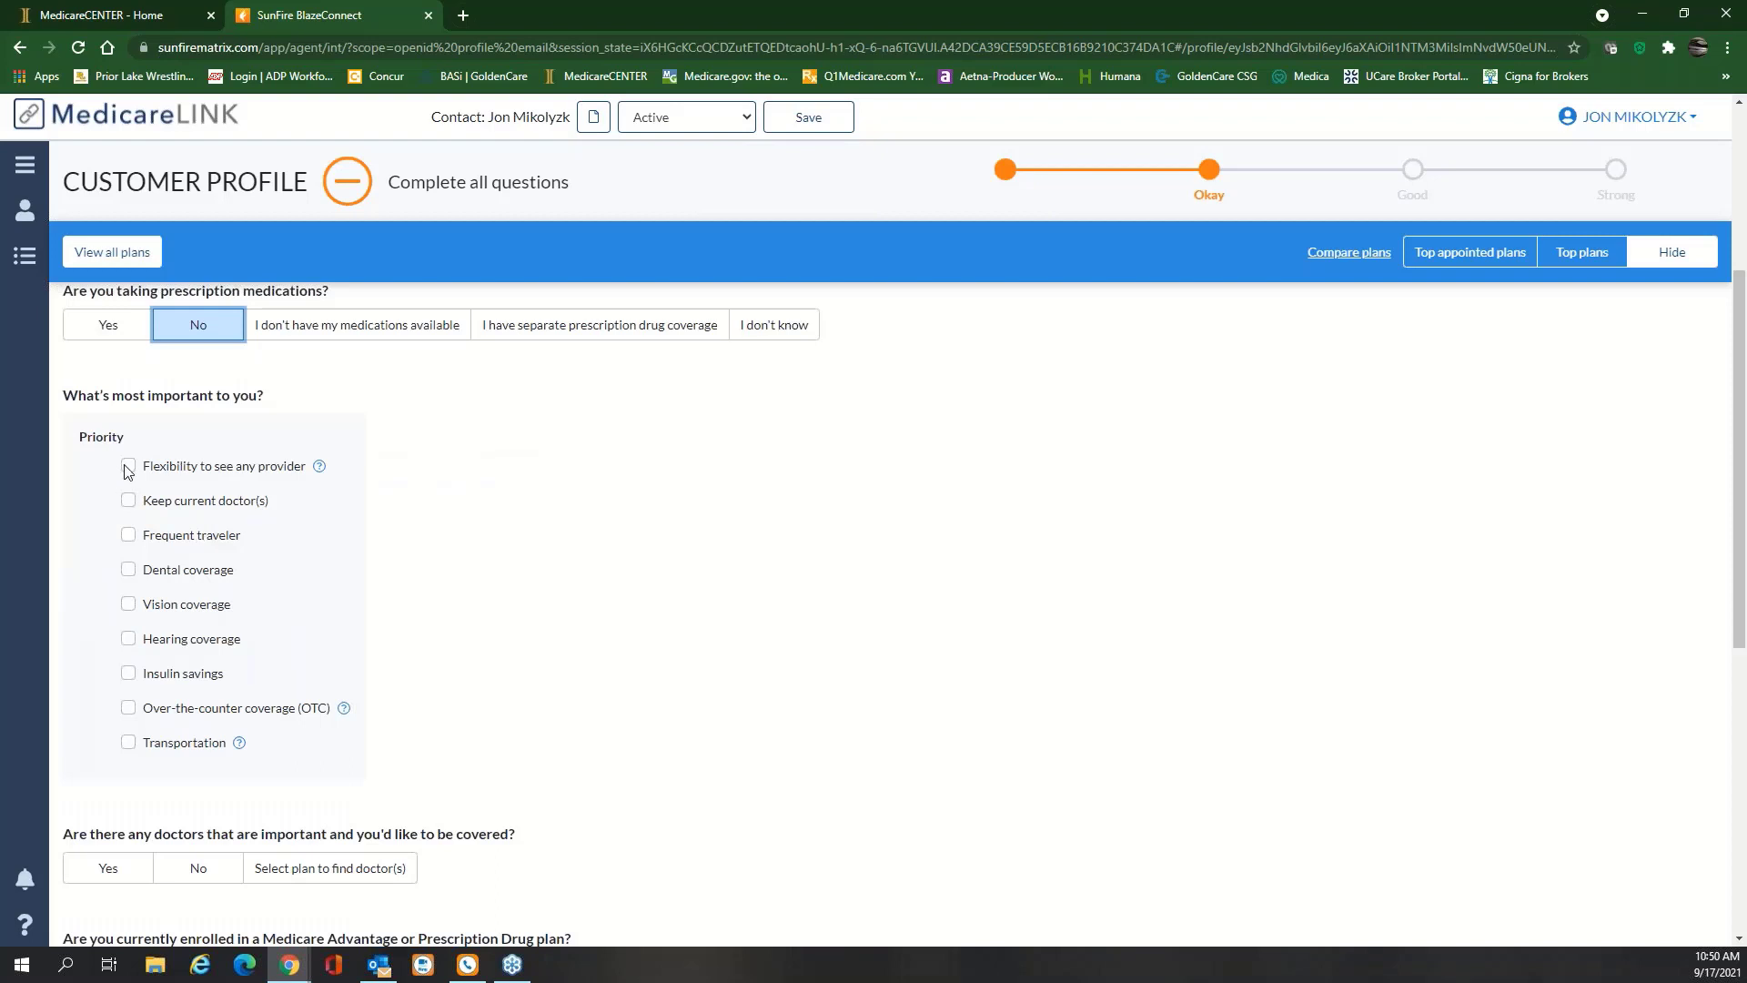
click(128, 468)
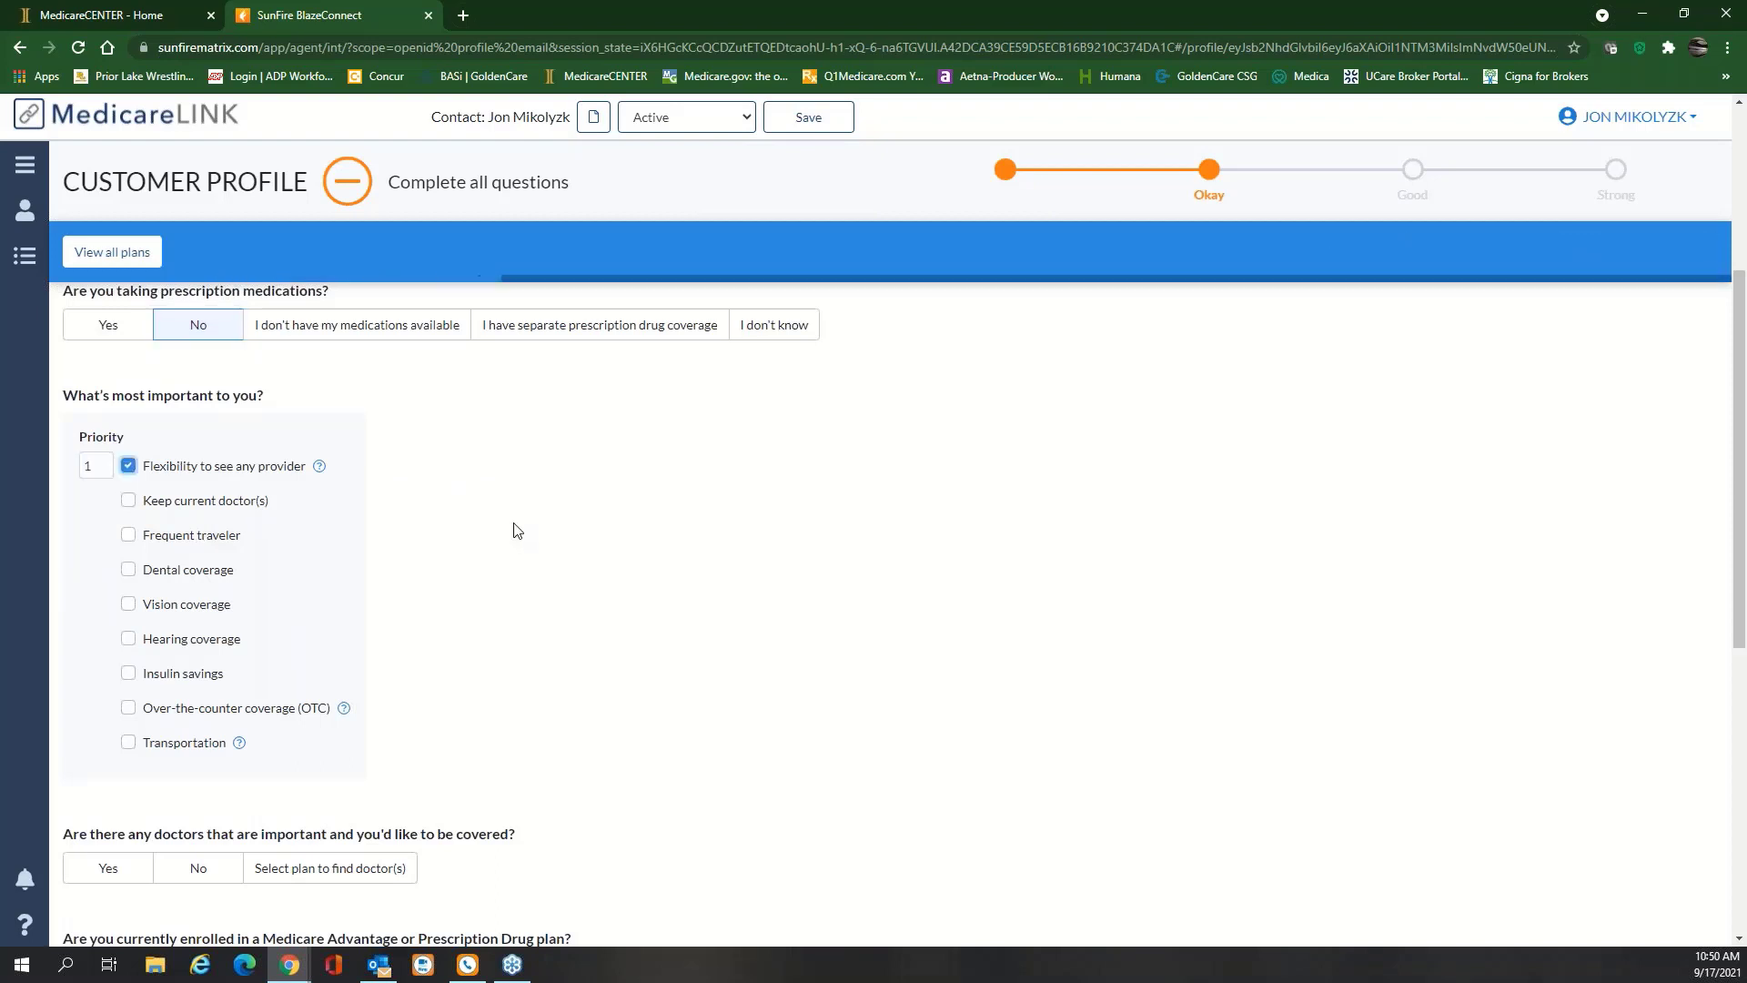
click(128, 501)
click(129, 535)
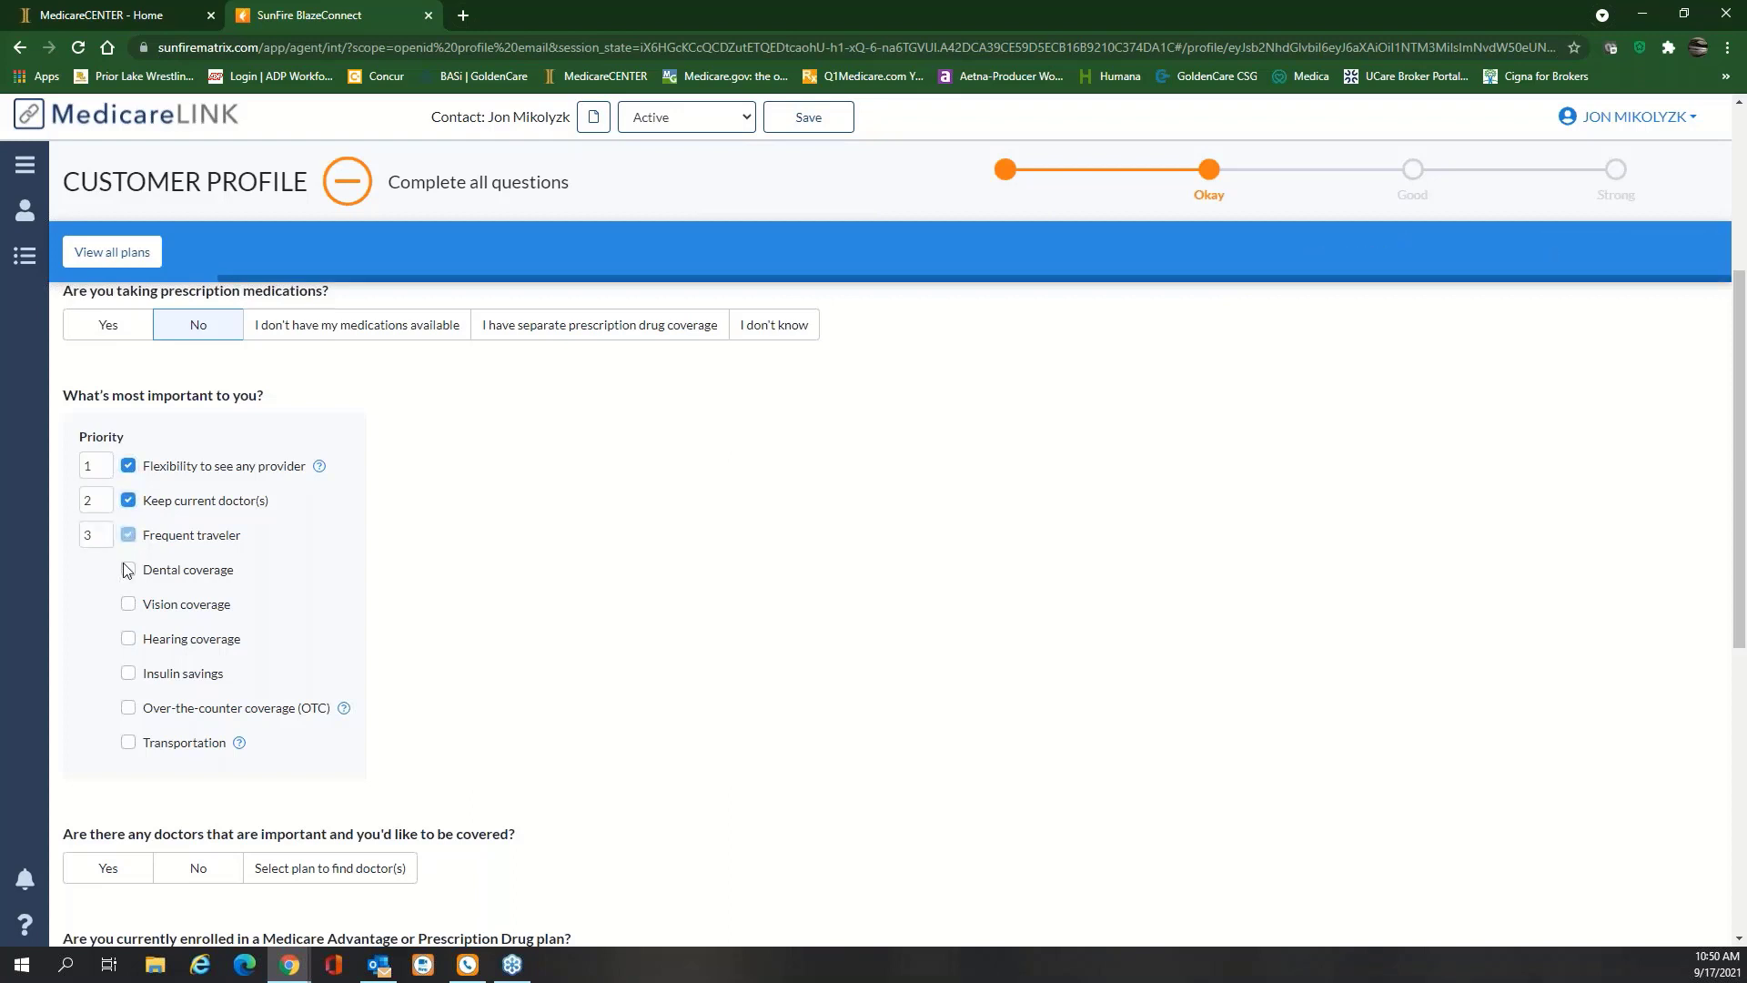
click(128, 569)
click(128, 604)
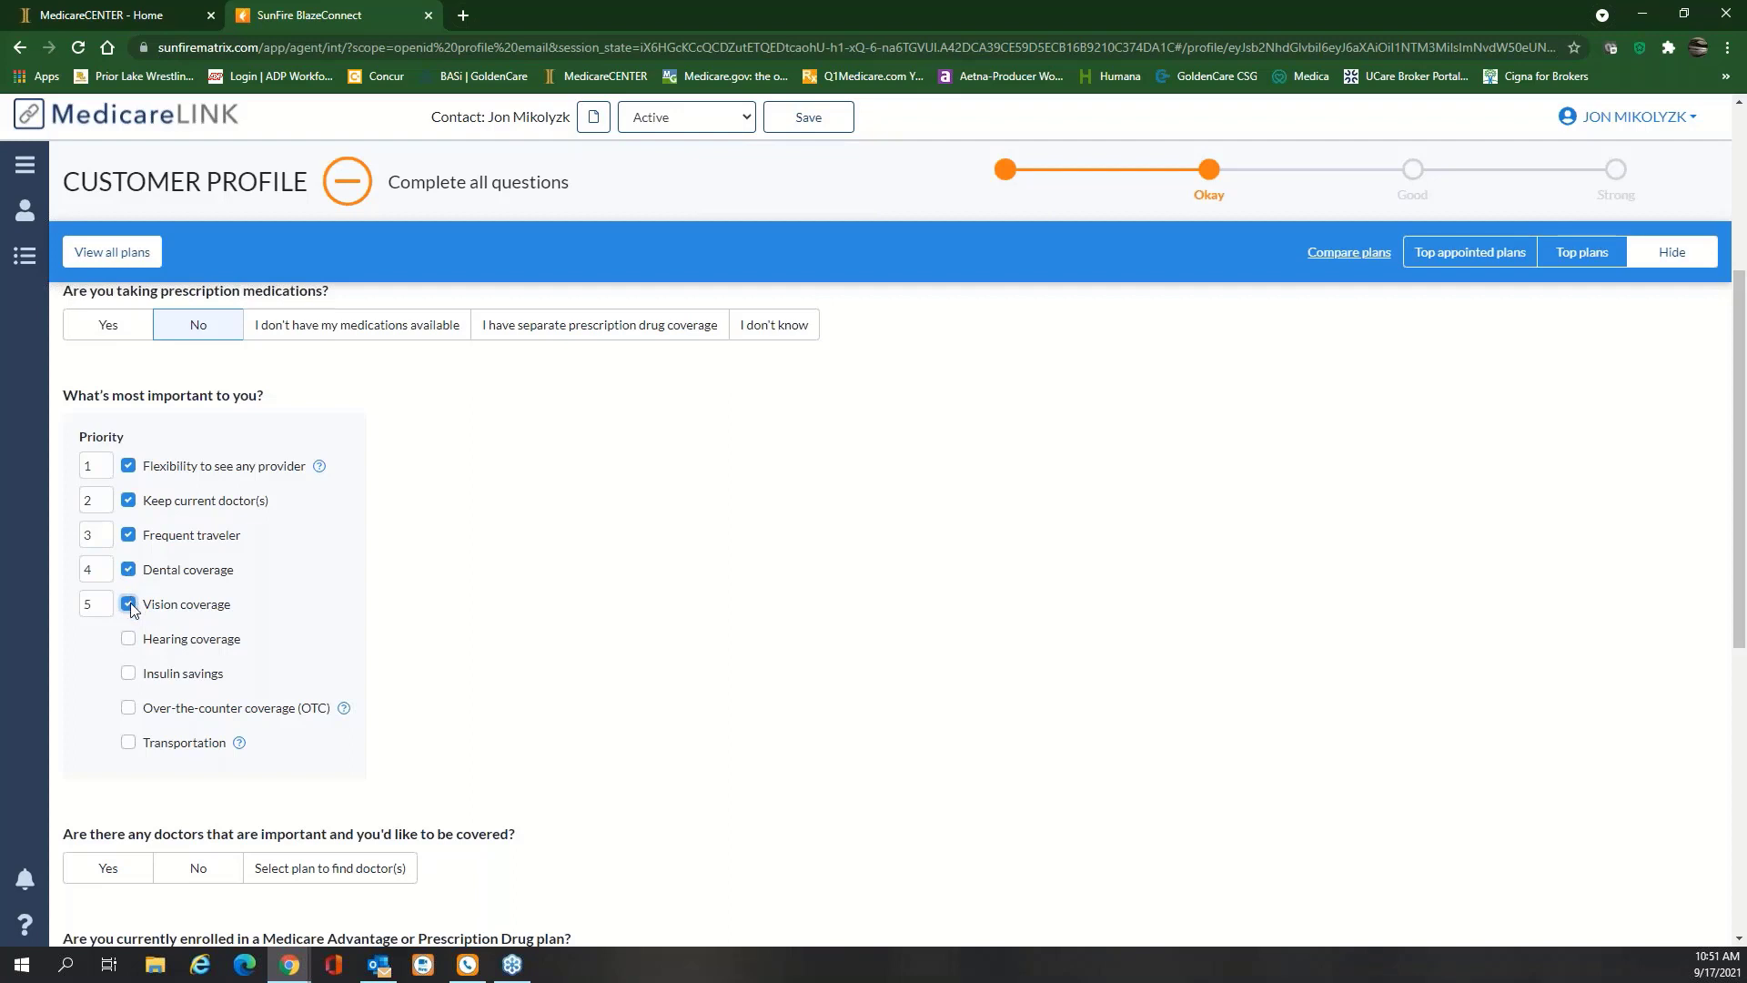
click(128, 604)
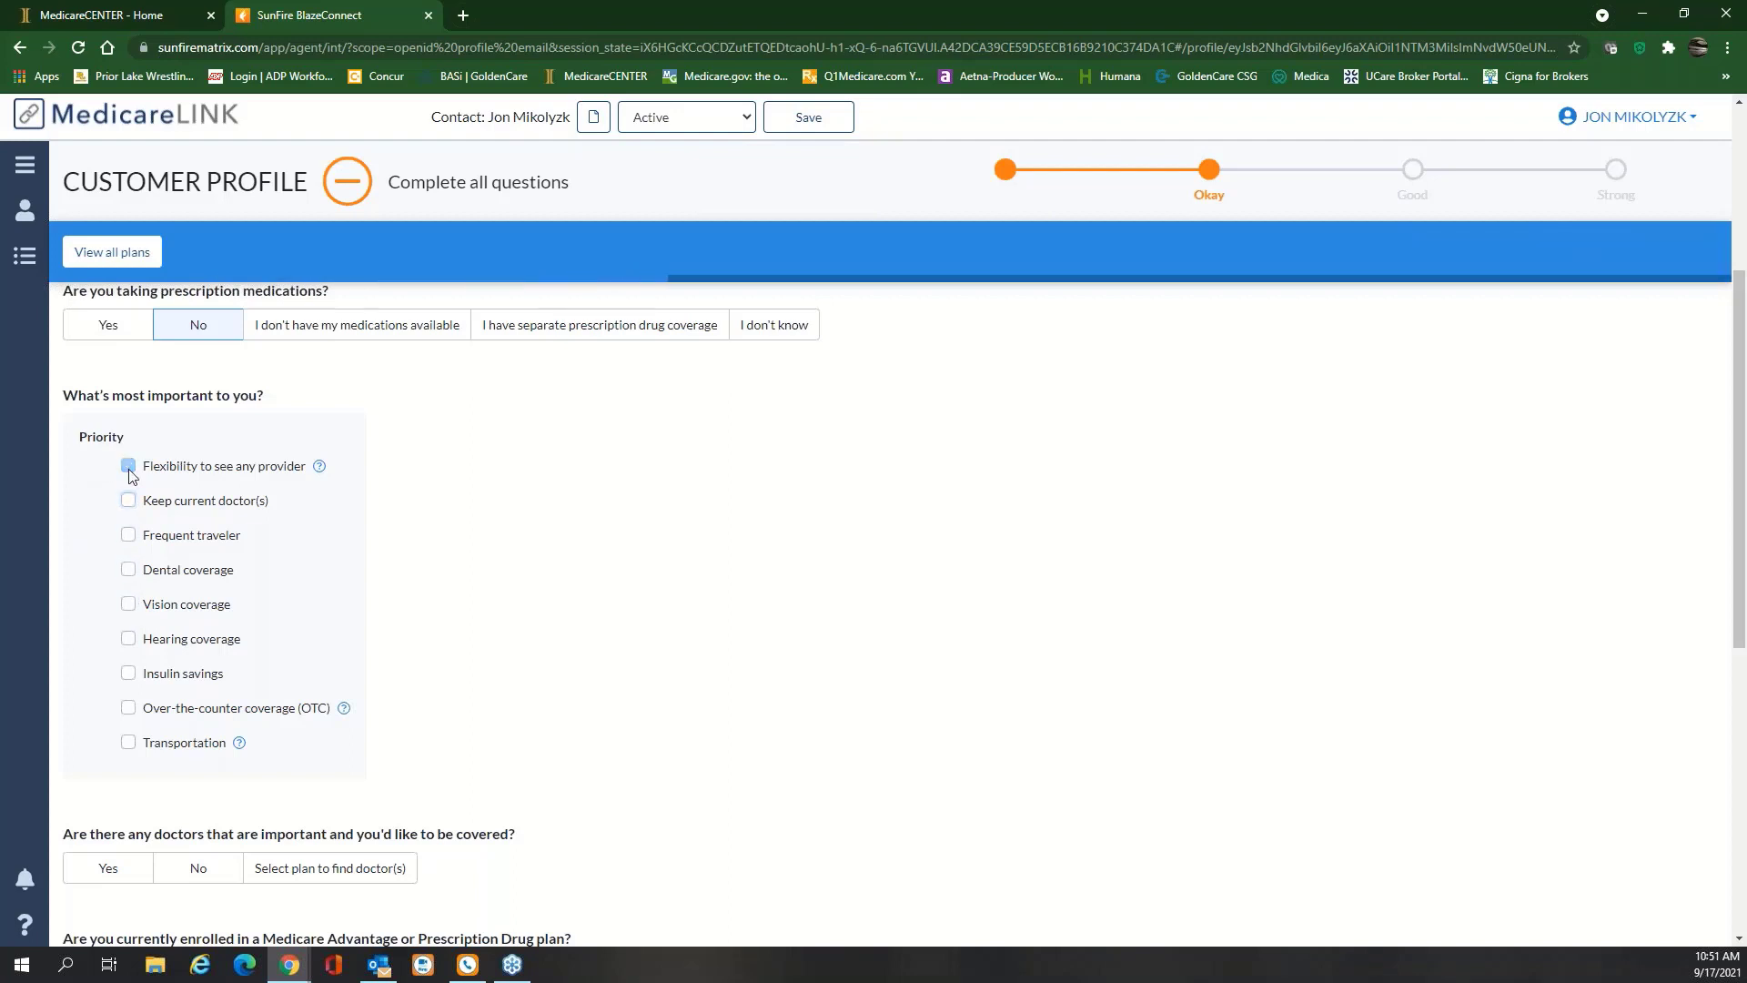
Answer No to key doctors and current enrollment, with current plan type I don't know
scroll(375, 551, down, 2)
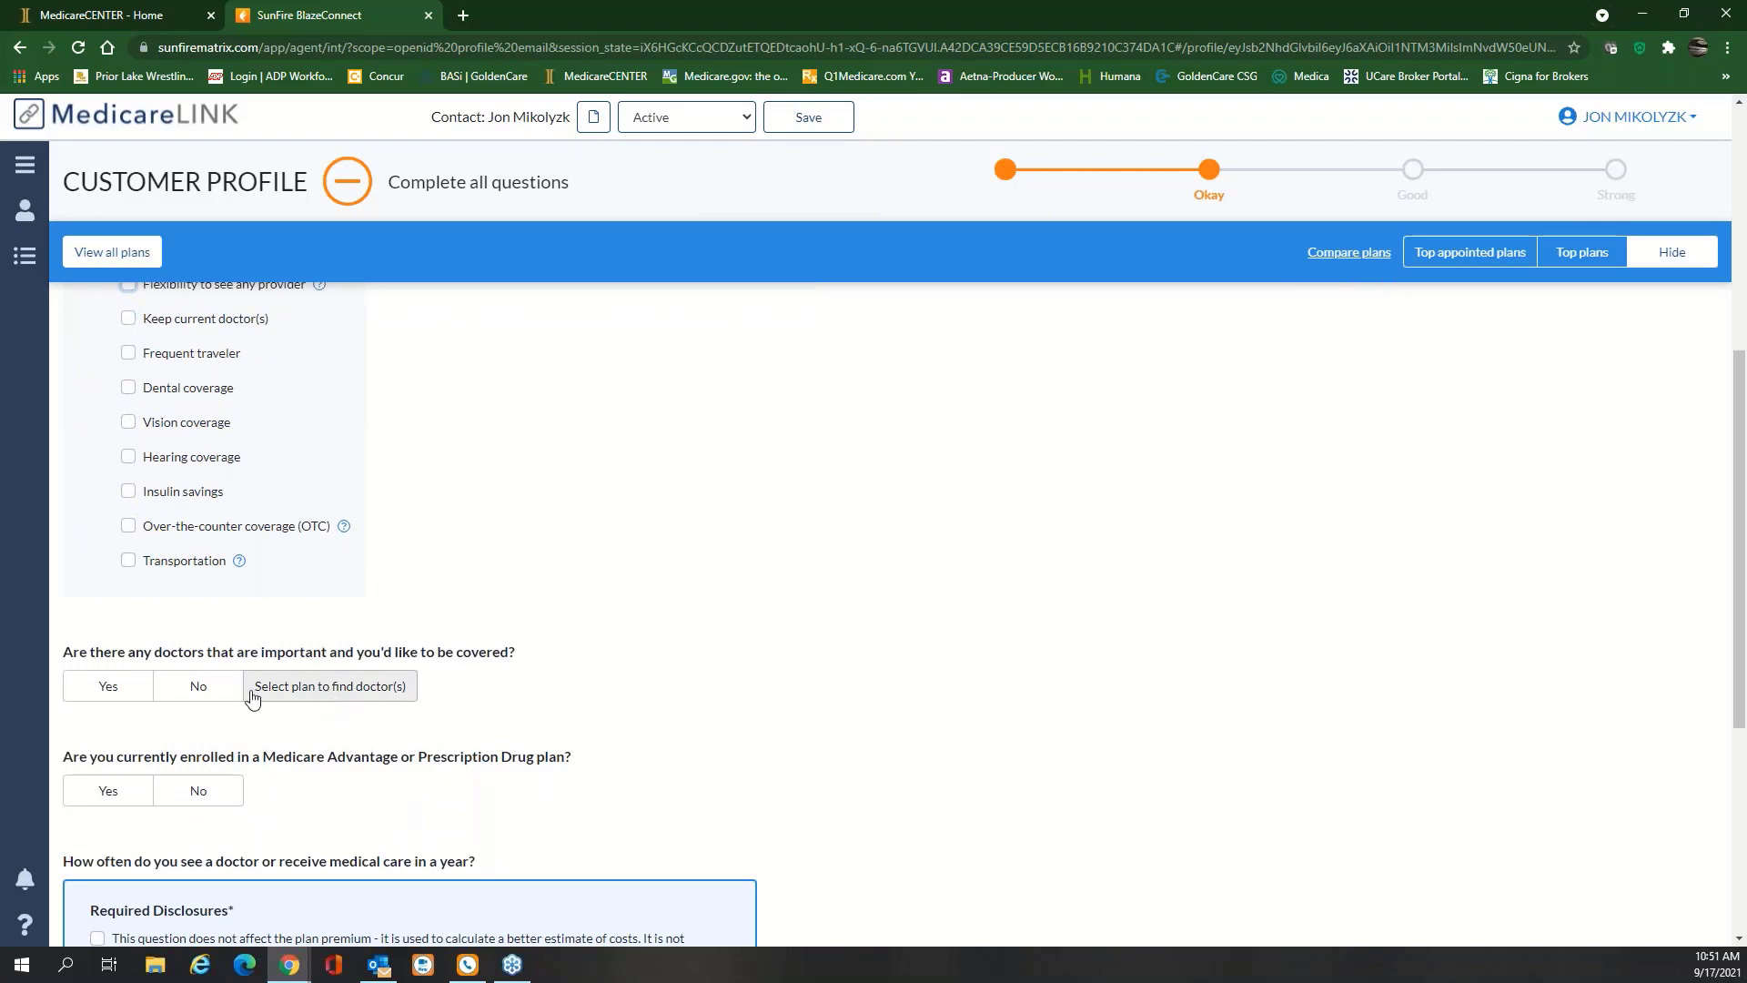
click(182, 691)
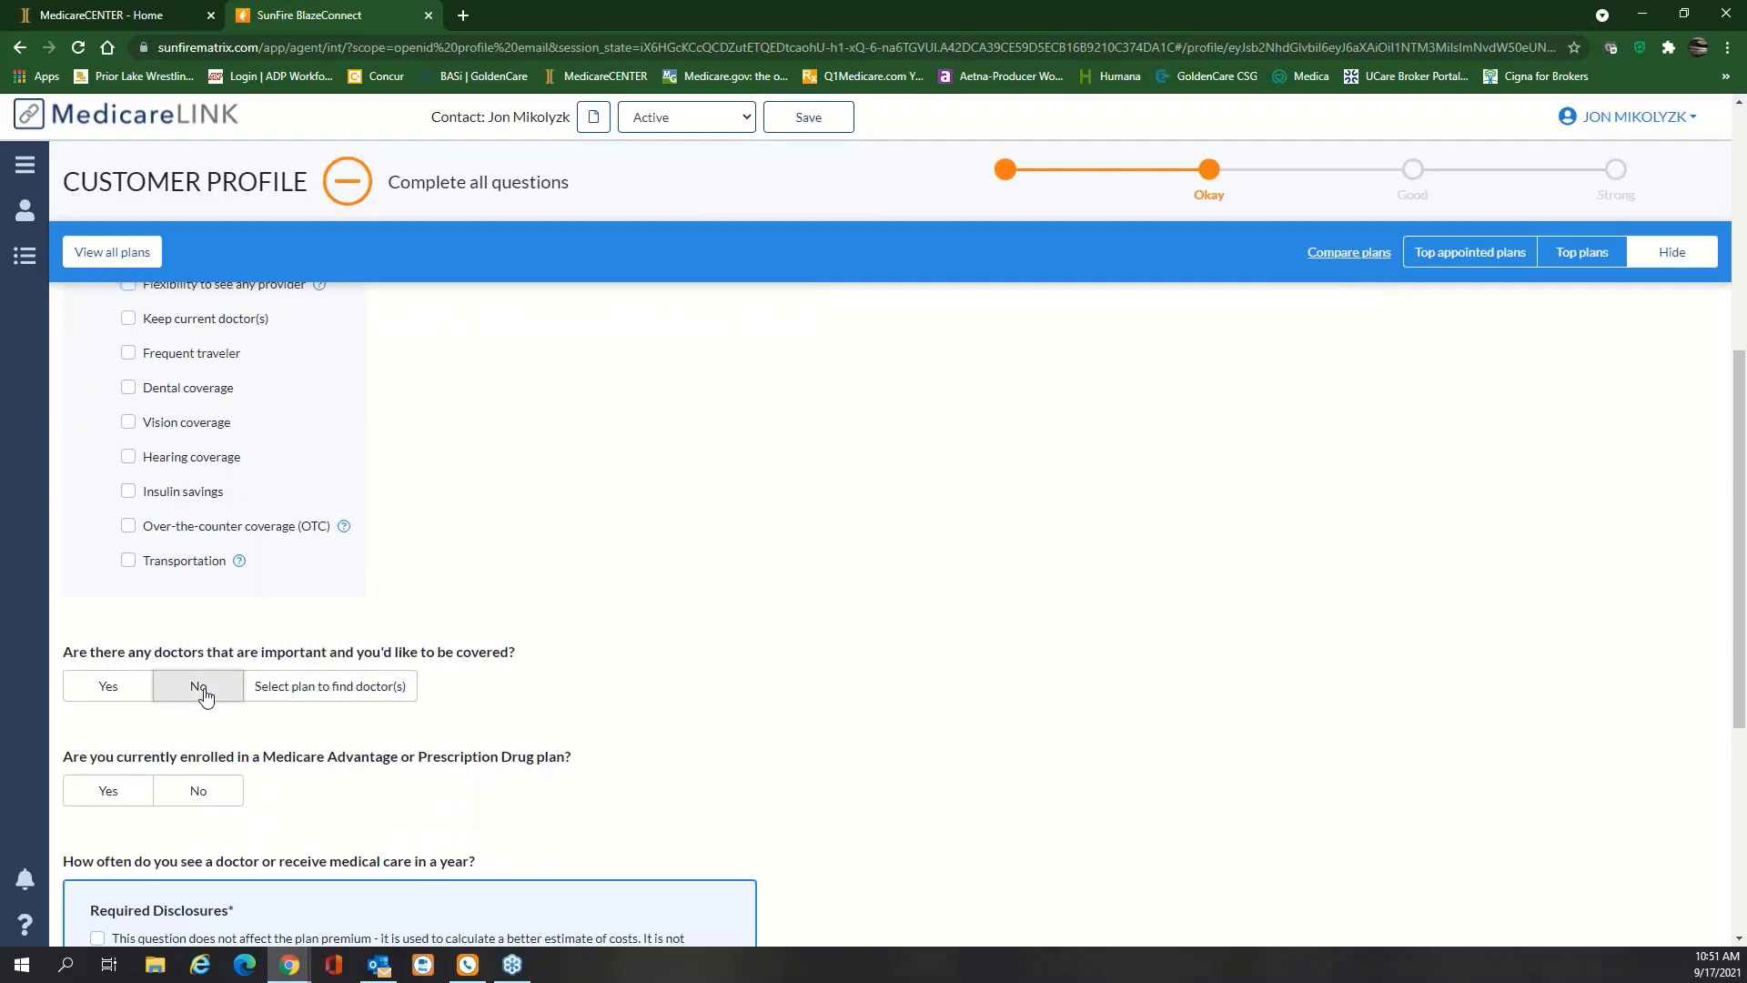
scroll(499, 543, down, 2)
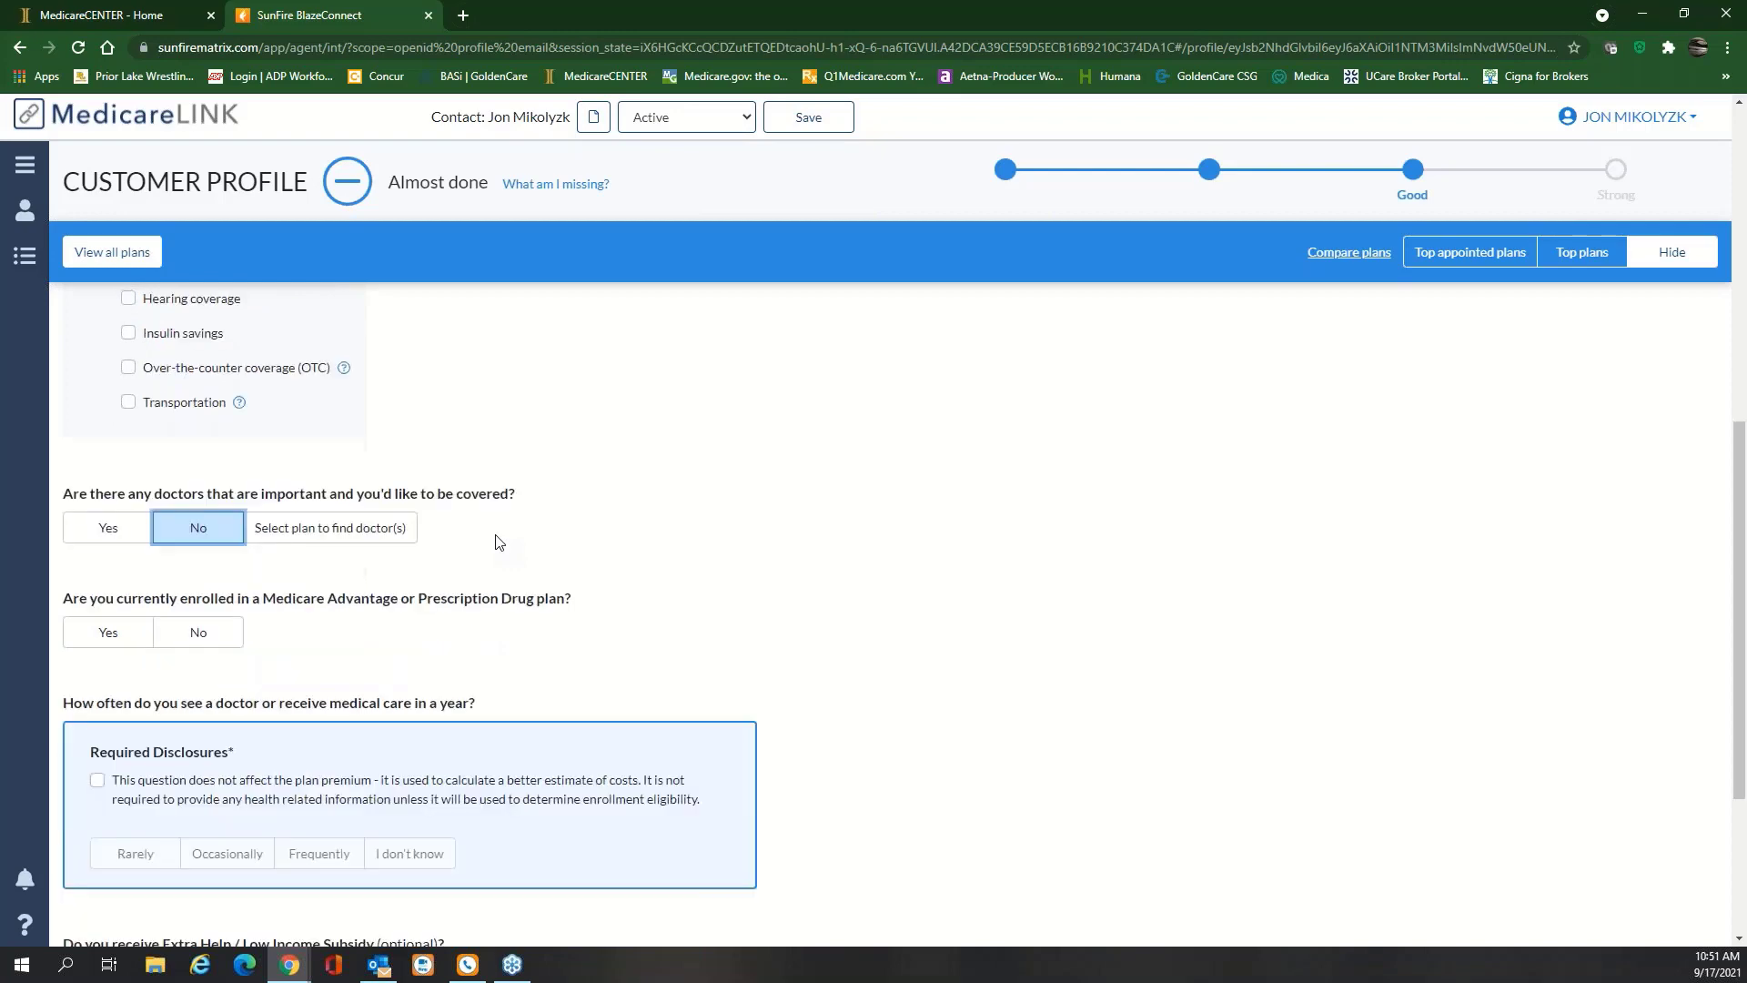
click(231, 616)
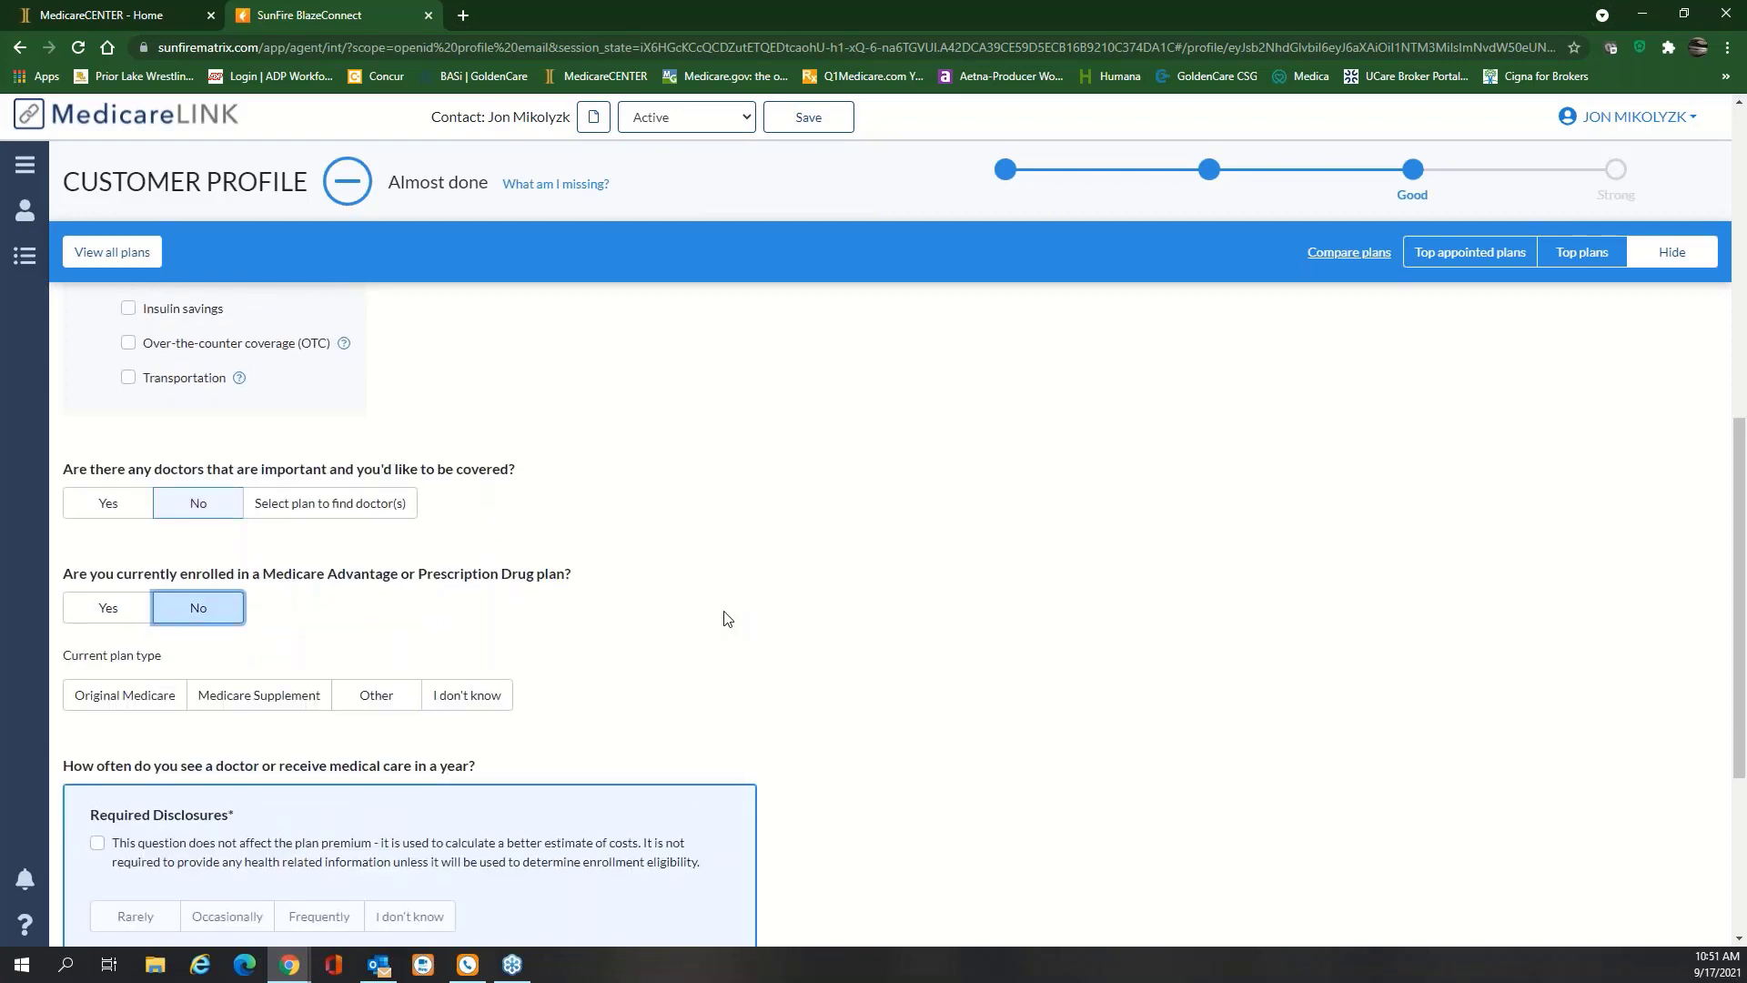
scroll(637, 614, down, 1)
click(467, 605)
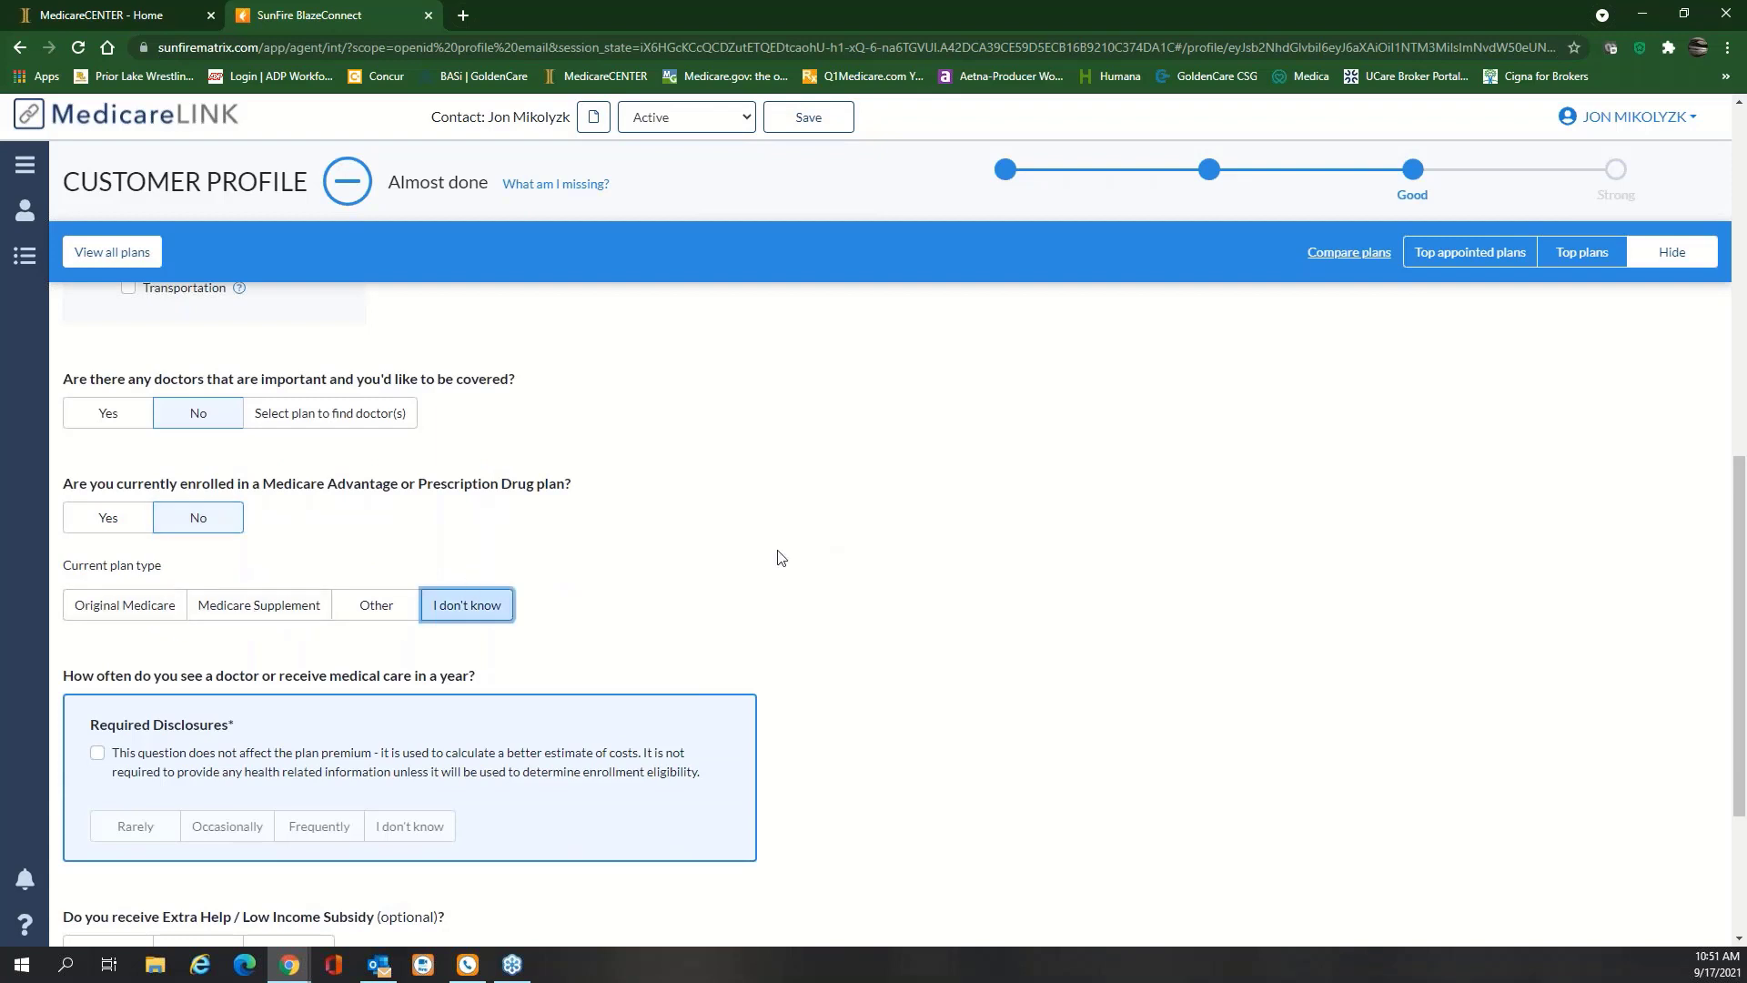
Acknowledge the Required Disclosures, choose Rarely for care visits, and No for Extra Help
scroll(822, 541, down, 2)
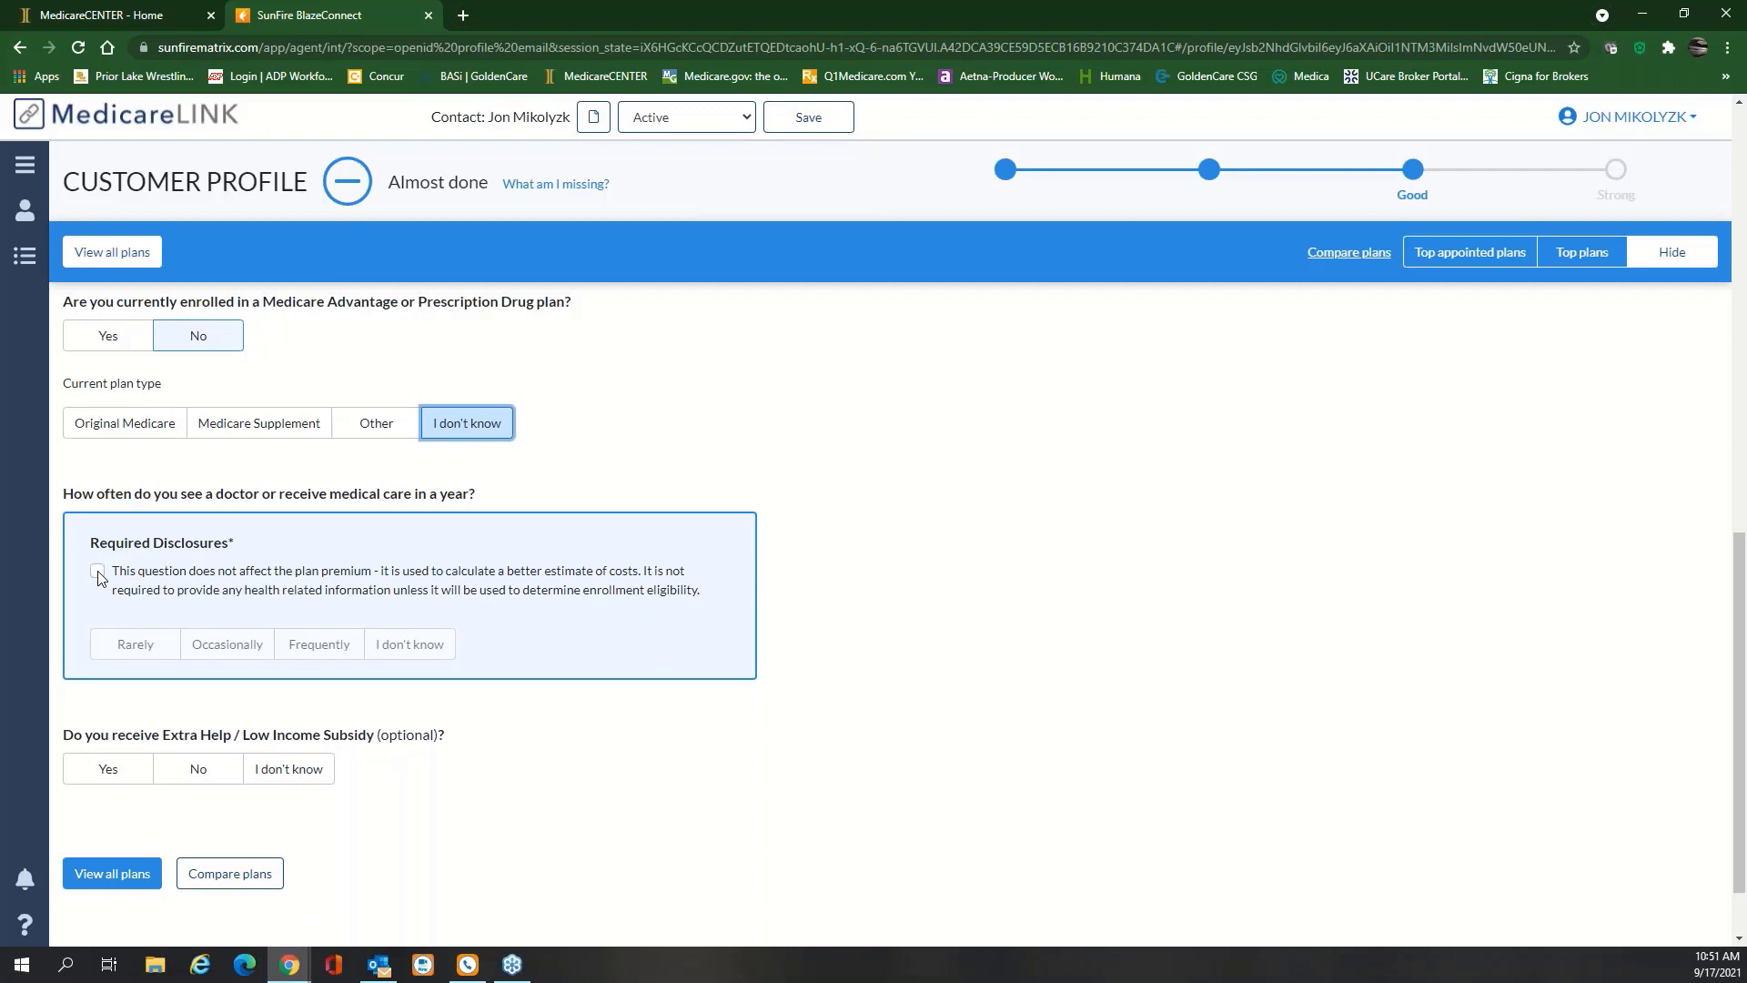
click(98, 572)
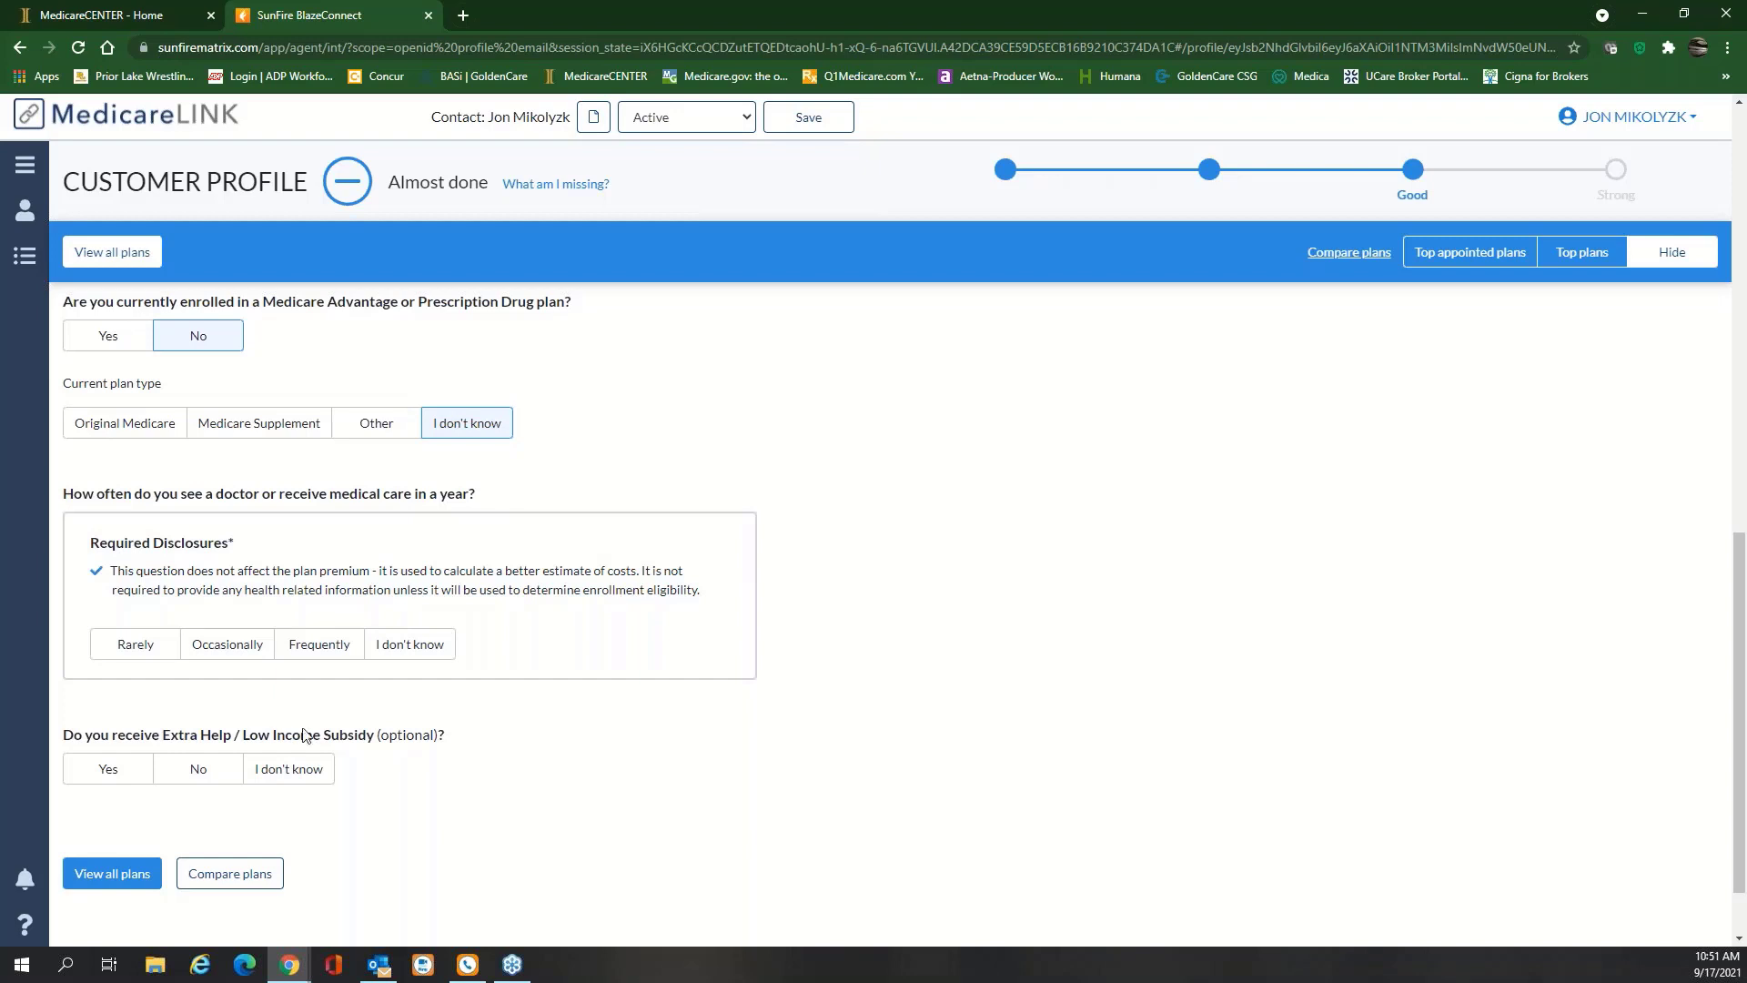
click(155, 647)
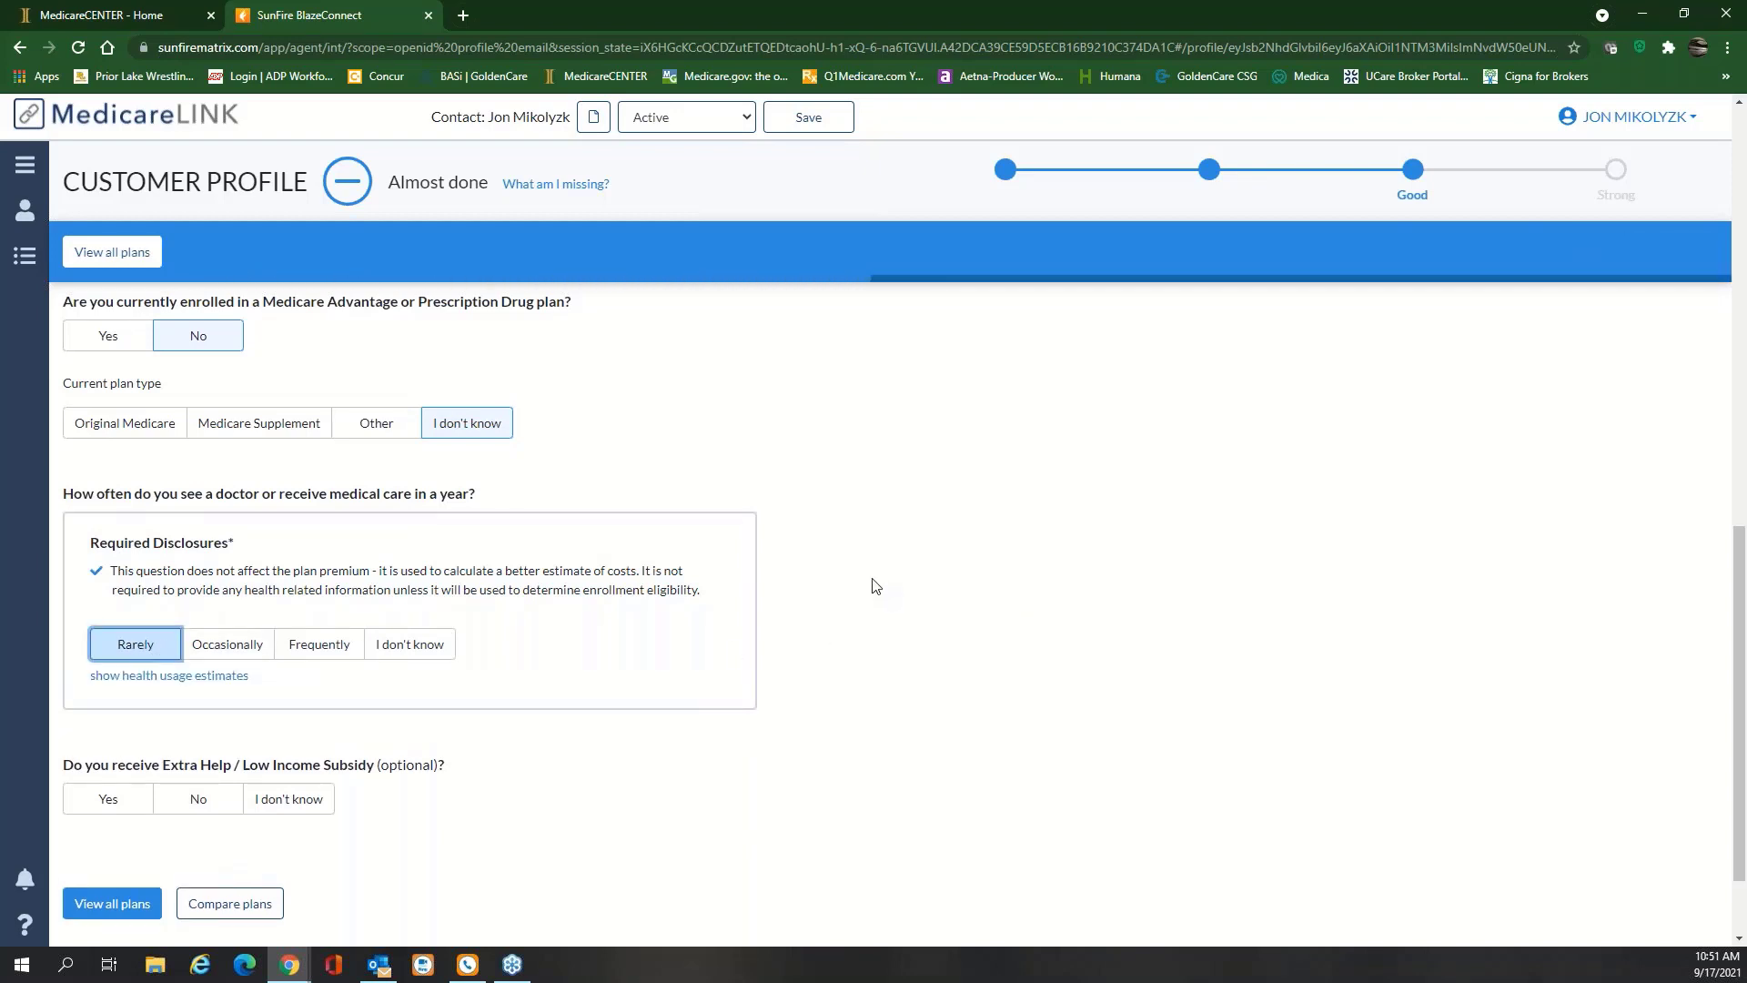
scroll(874, 588, down, 2)
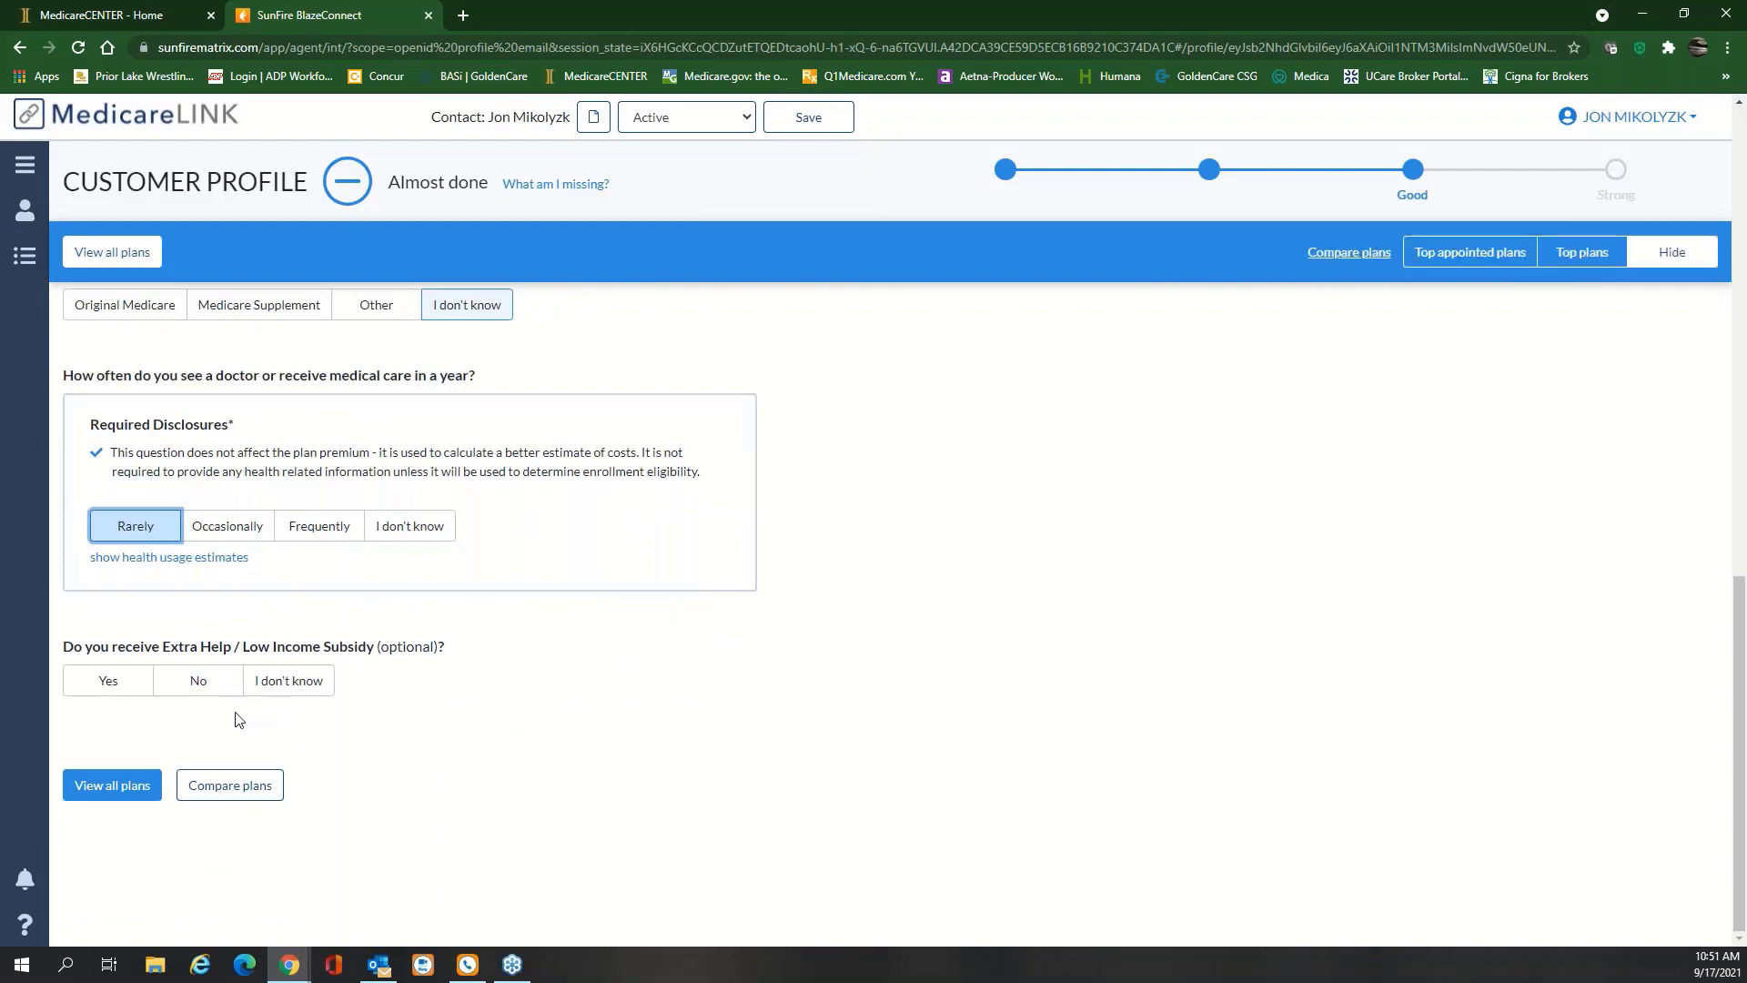
click(196, 681)
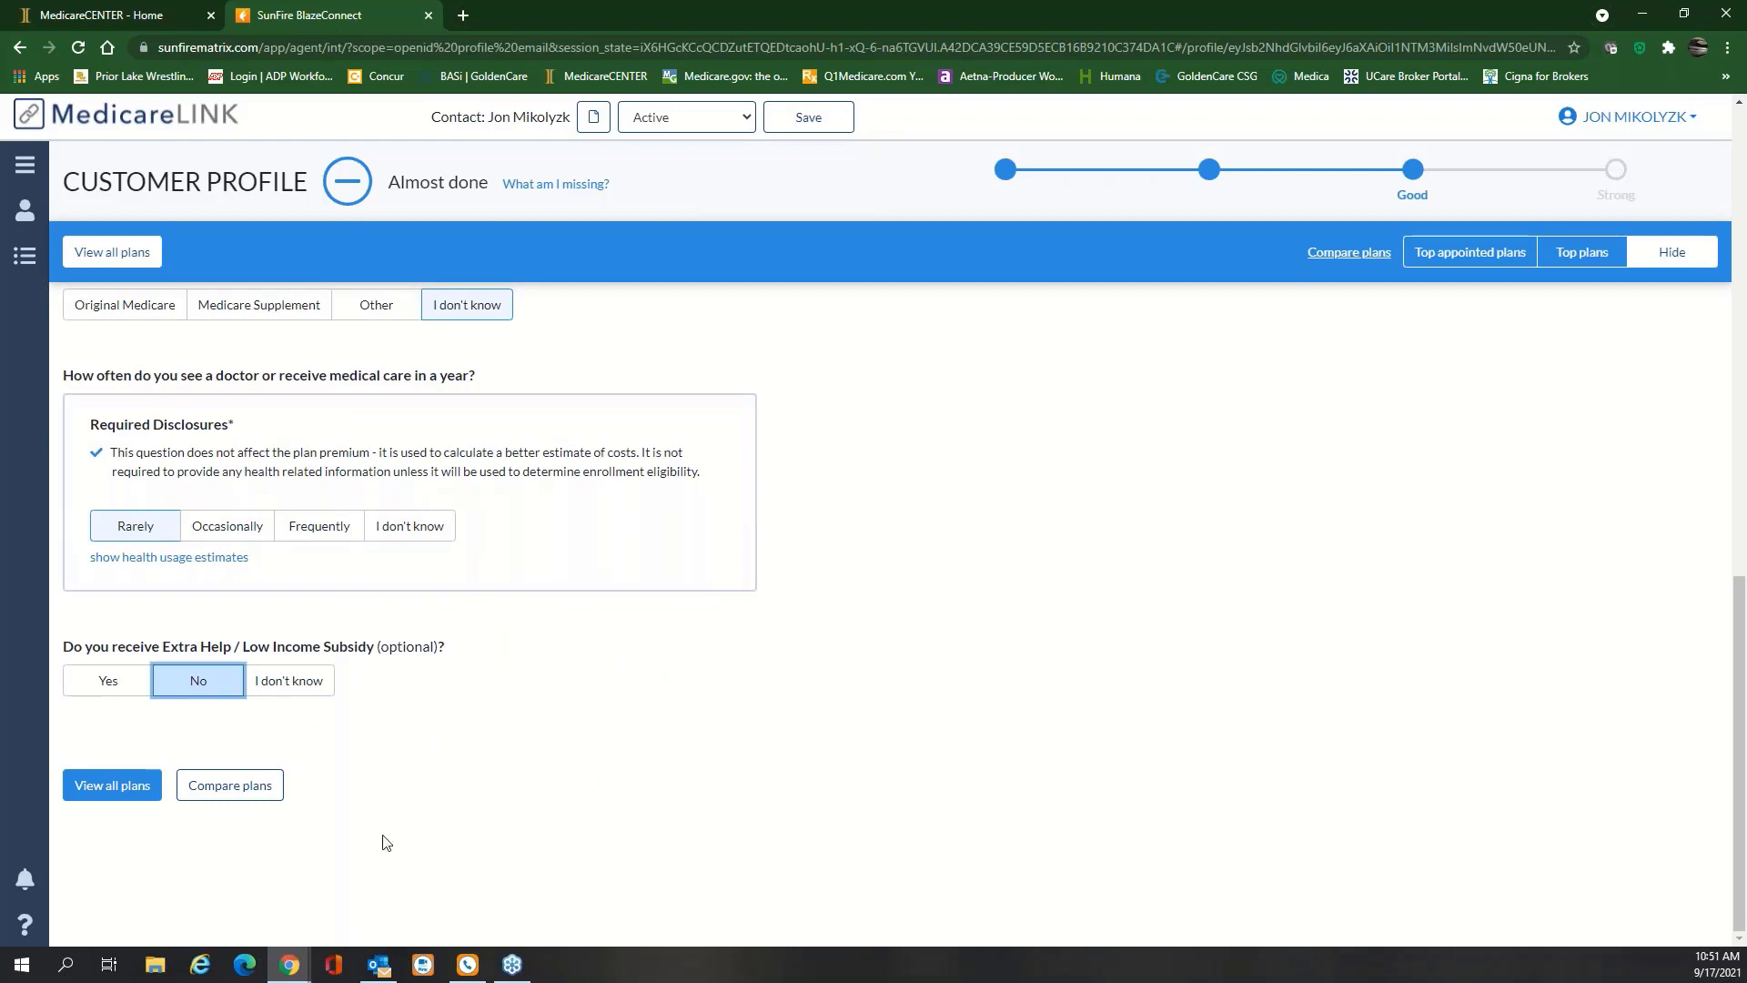
Show all plans matching the customer profile for 55372
click(111, 787)
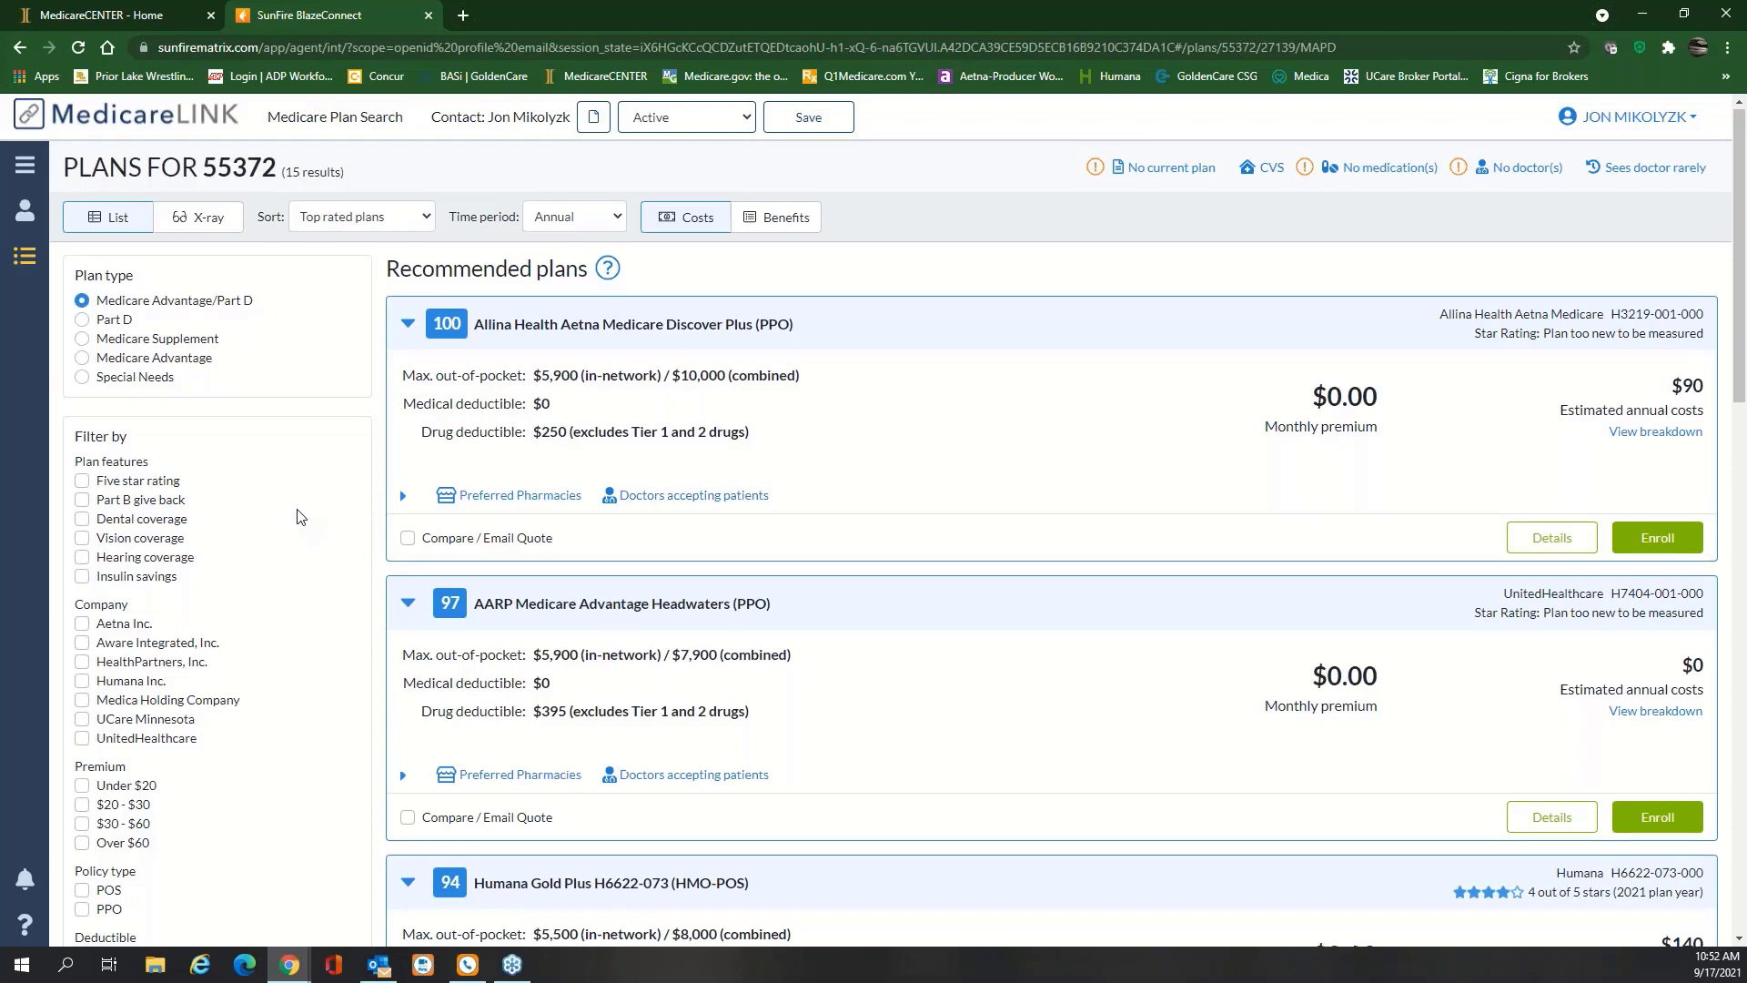
scroll(300, 517, down, 2)
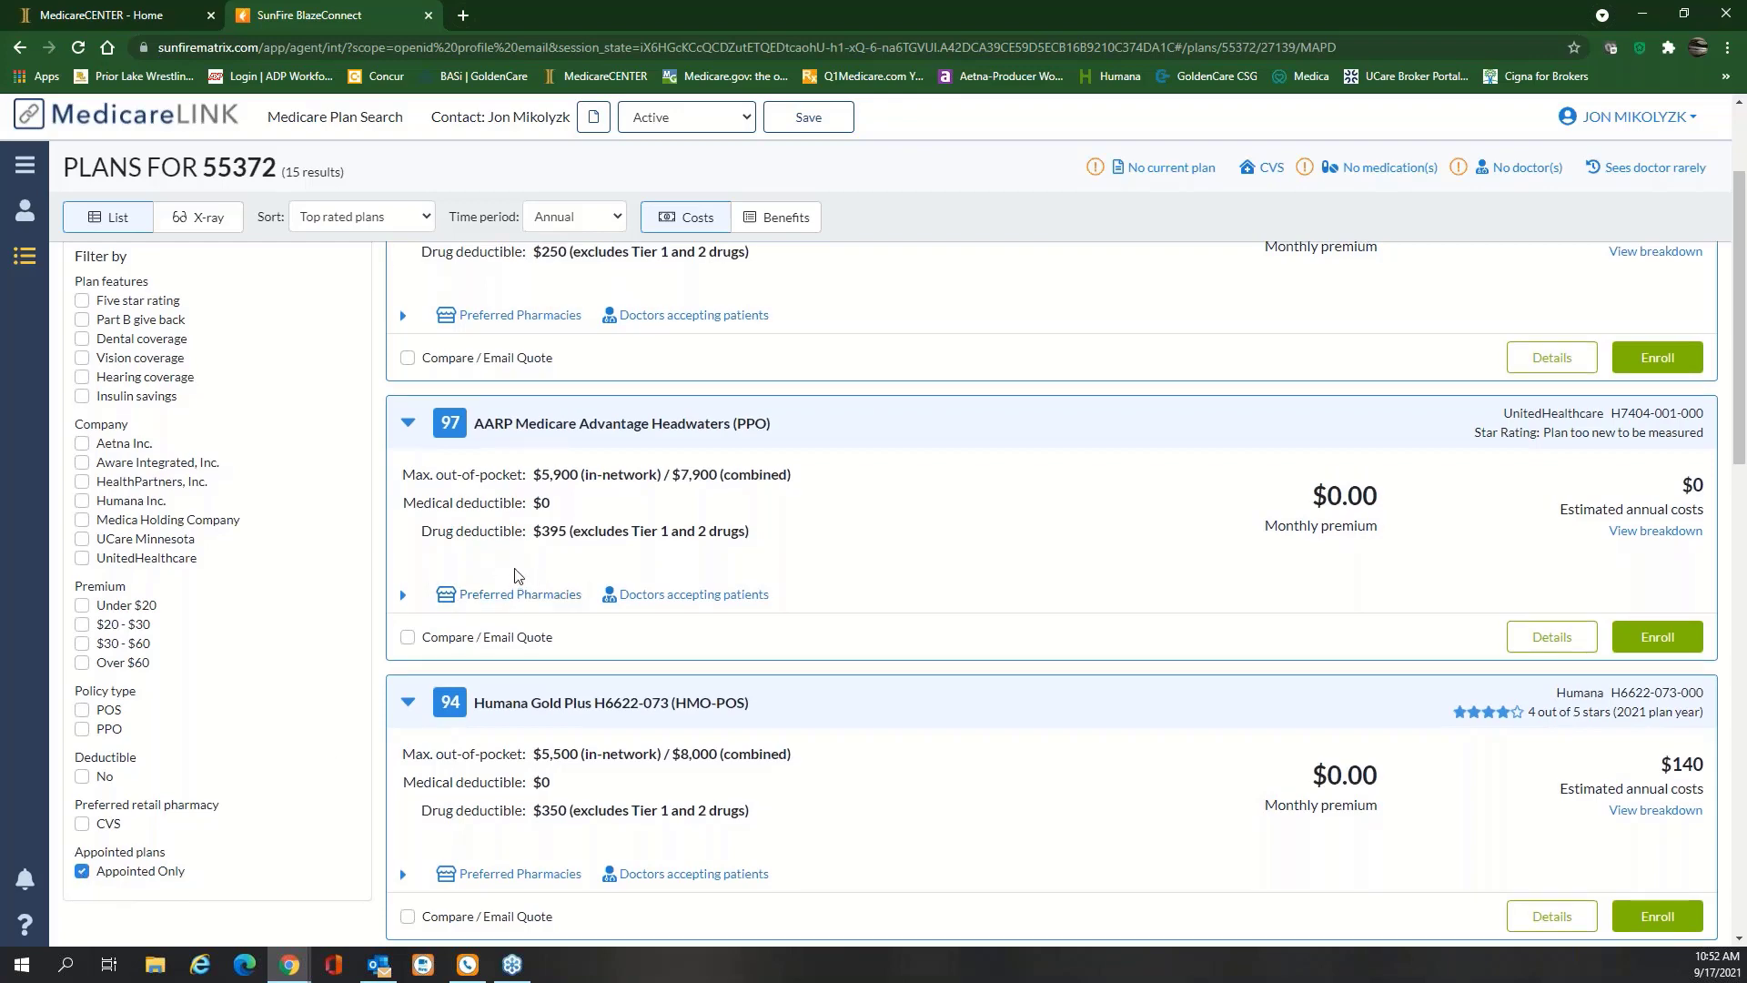
scroll(391, 455, up, 2)
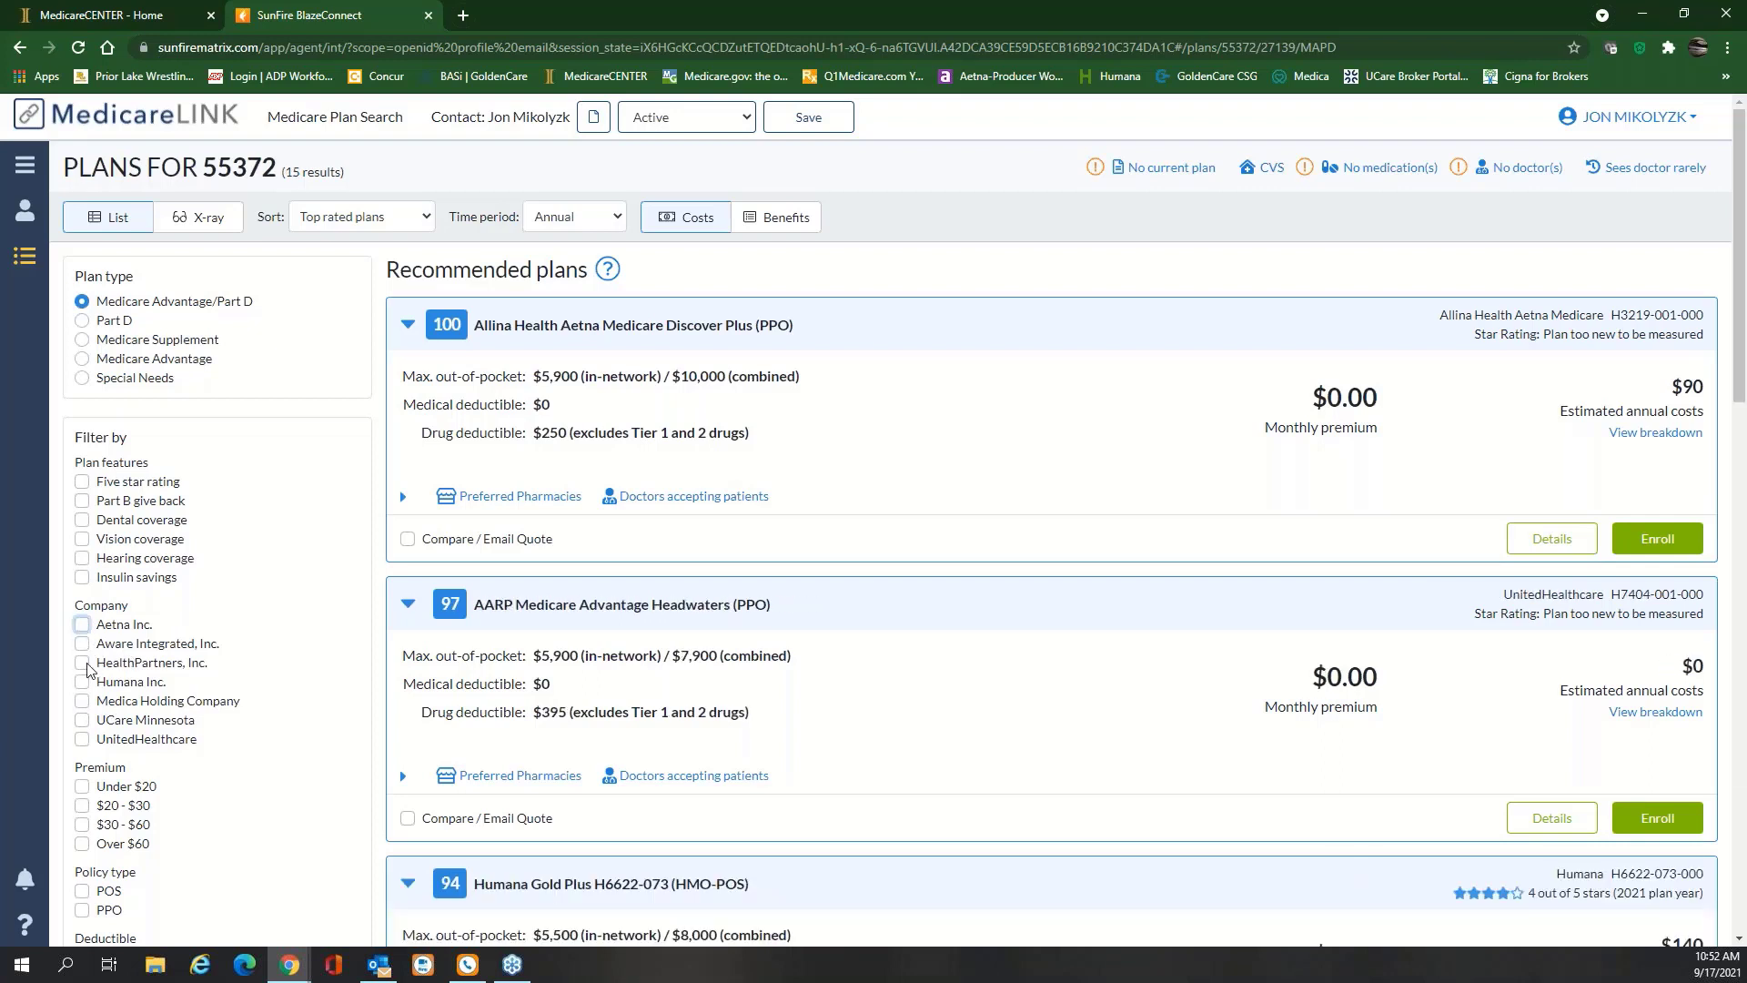
Clear the HealthPartners and Medica company filters and Appointed Only, listing all 31 plans
click(82, 662)
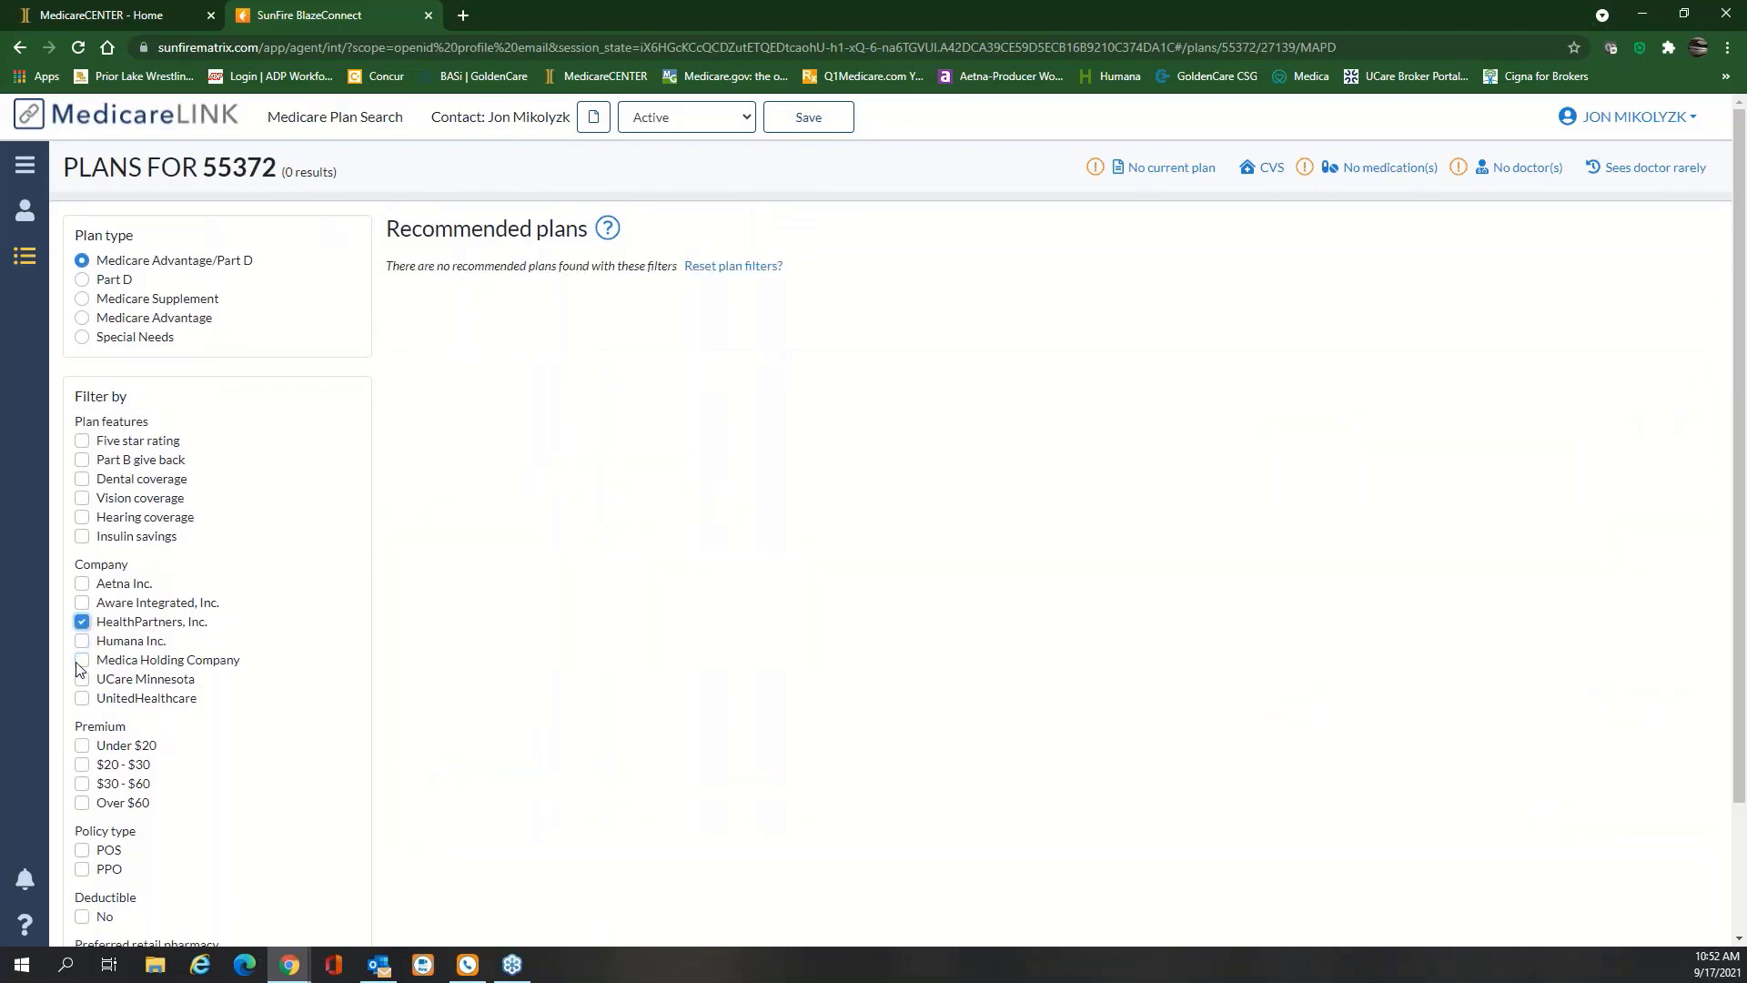
click(82, 626)
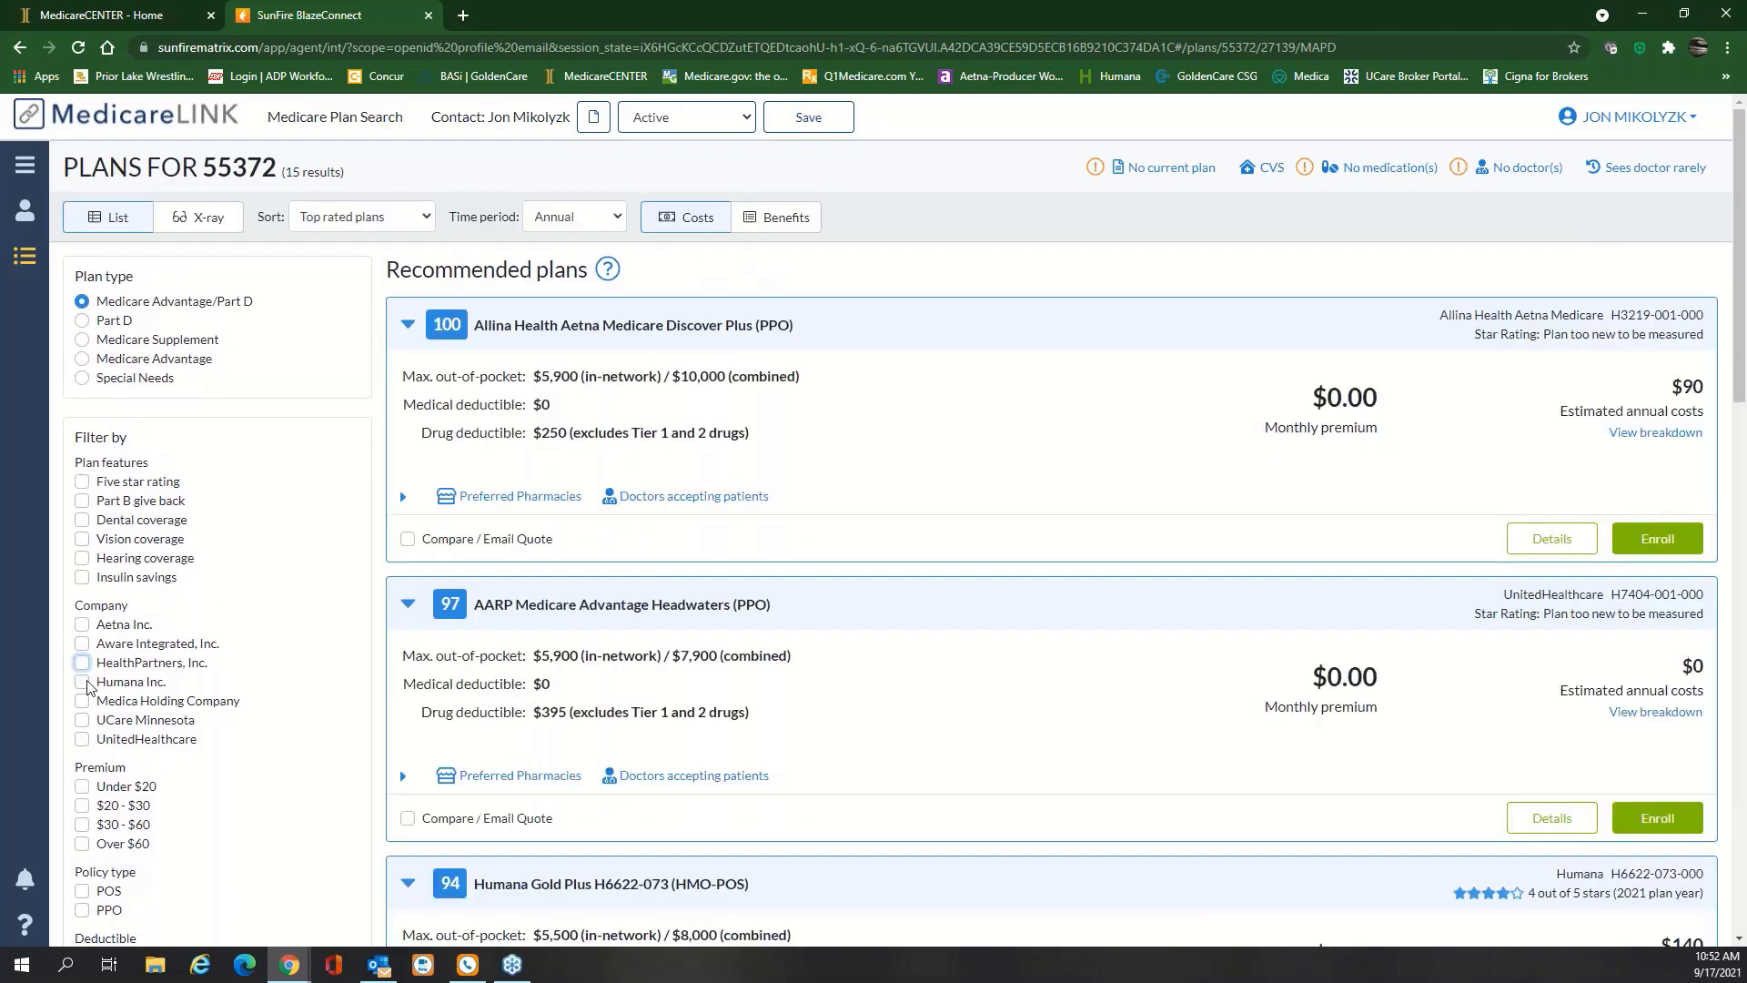
click(83, 702)
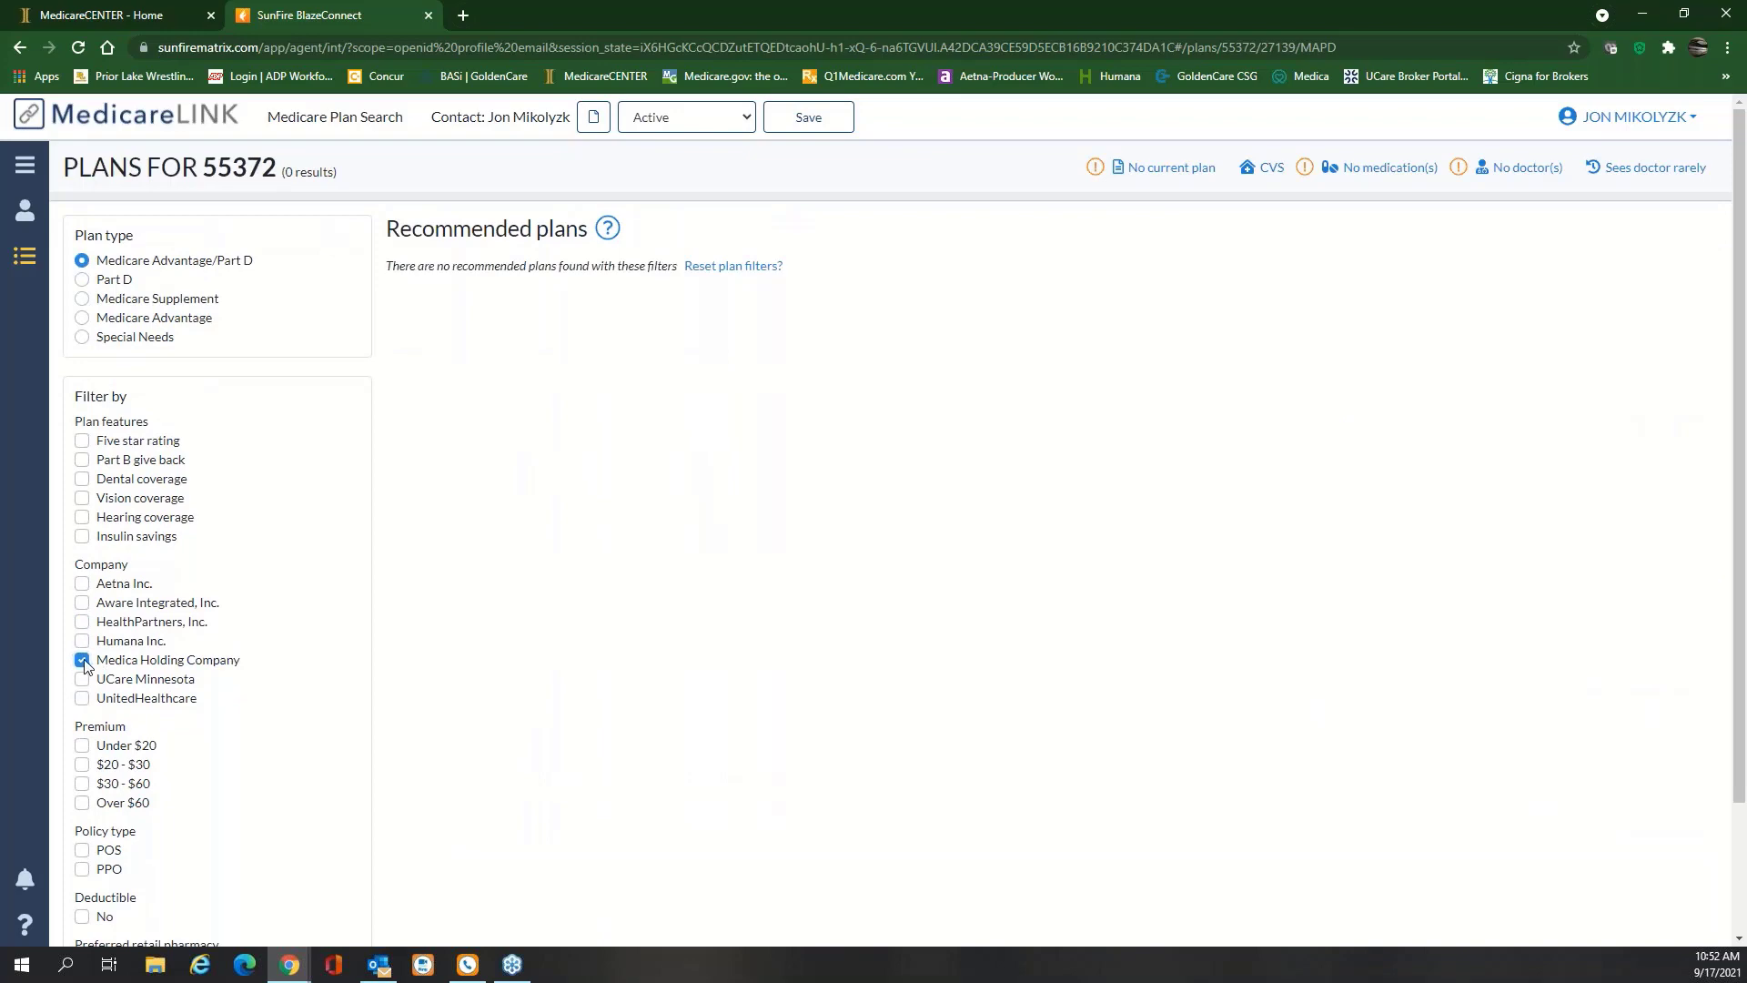
click(166, 654)
scroll(84, 696, down, 3)
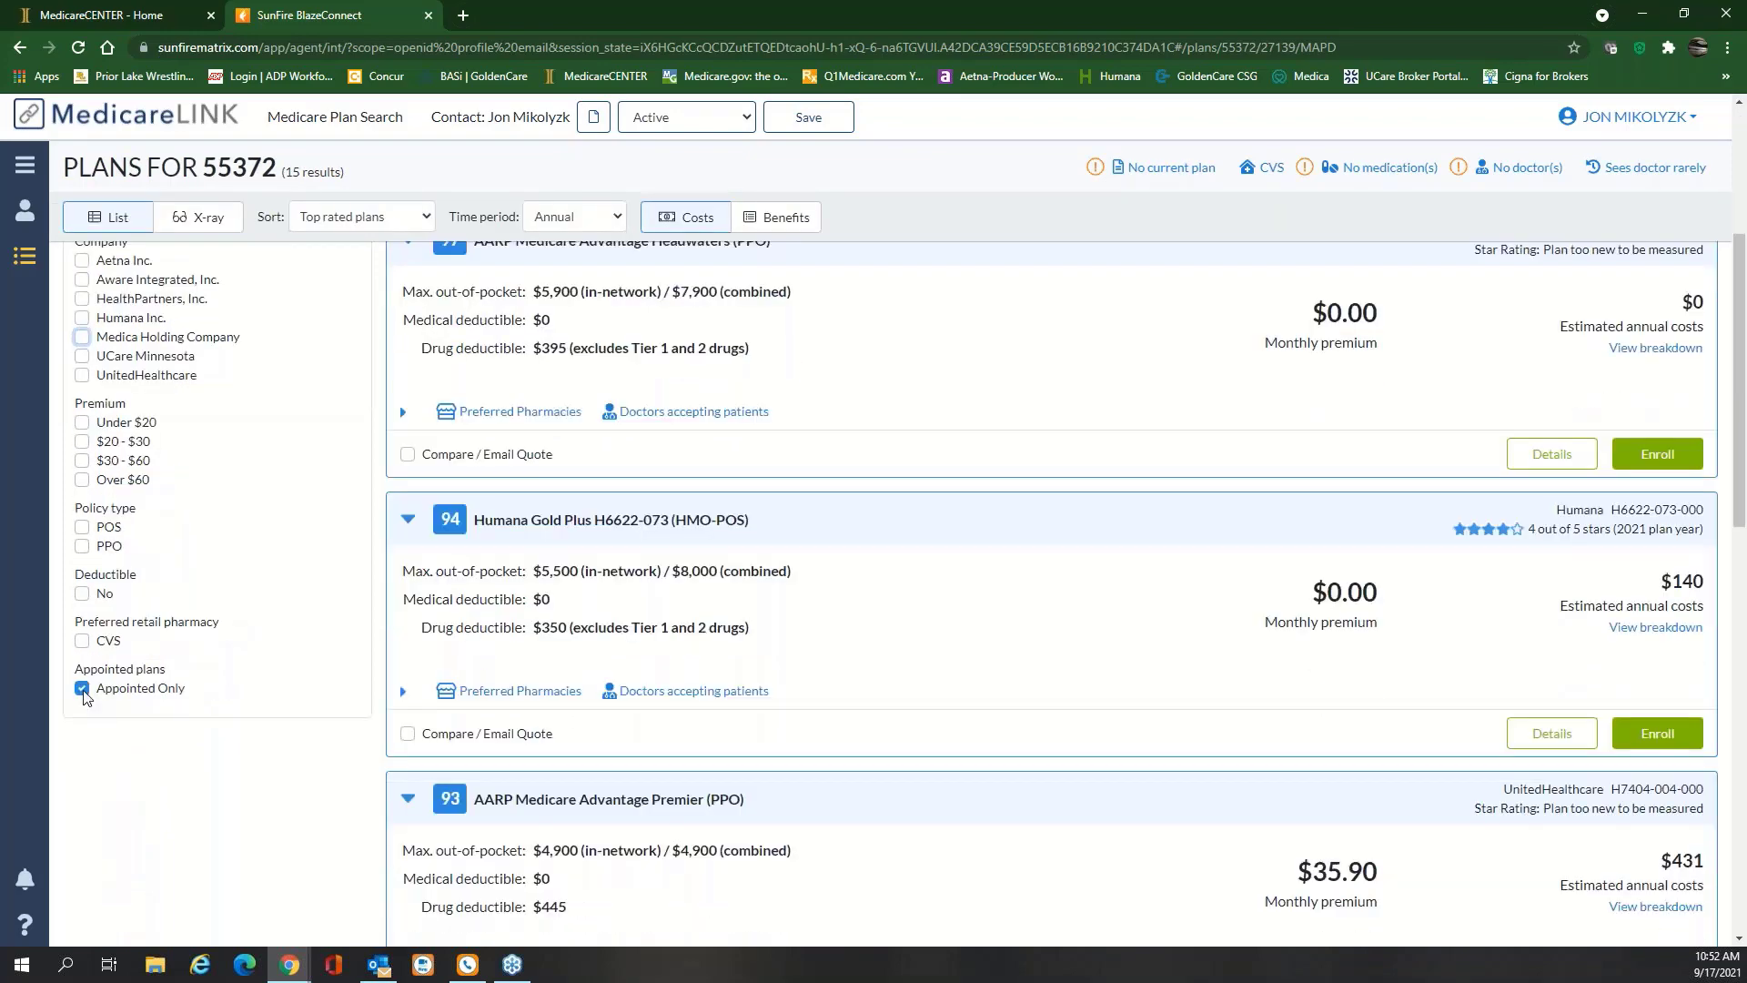
click(82, 688)
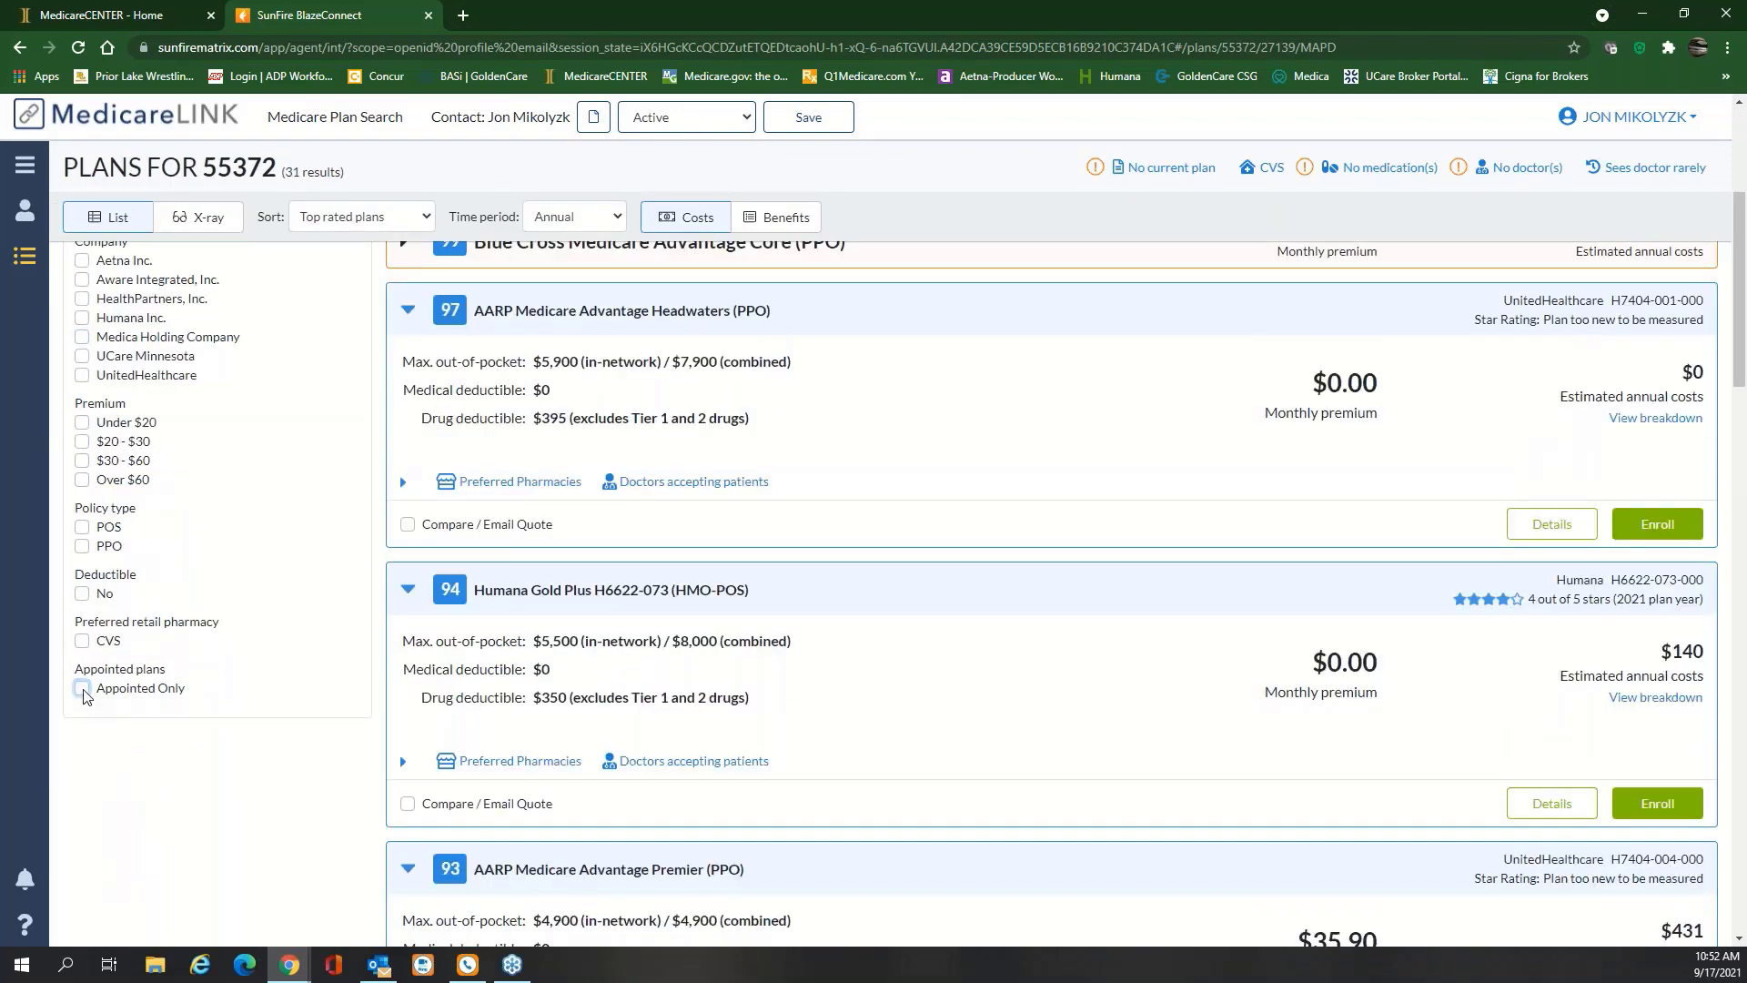
Expand the Blue Cross Medicare Advantage Core card to see its deductibles and non-appointed status
scroll(546, 587, up, 4)
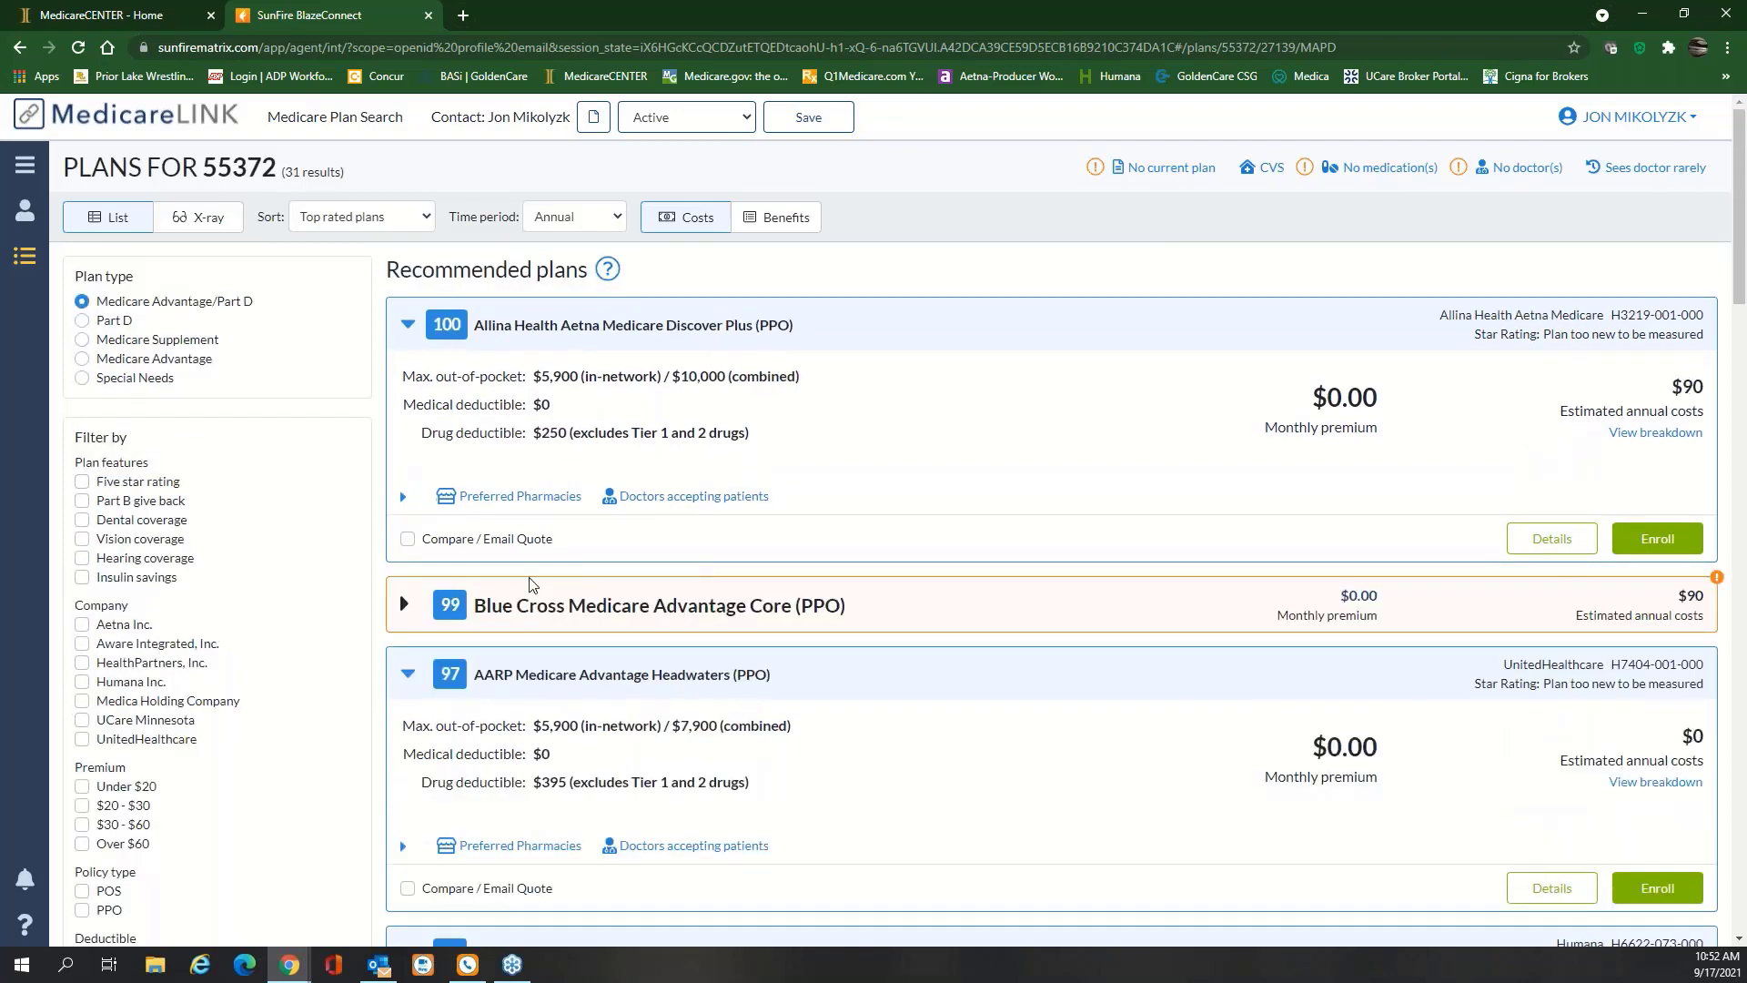
click(406, 607)
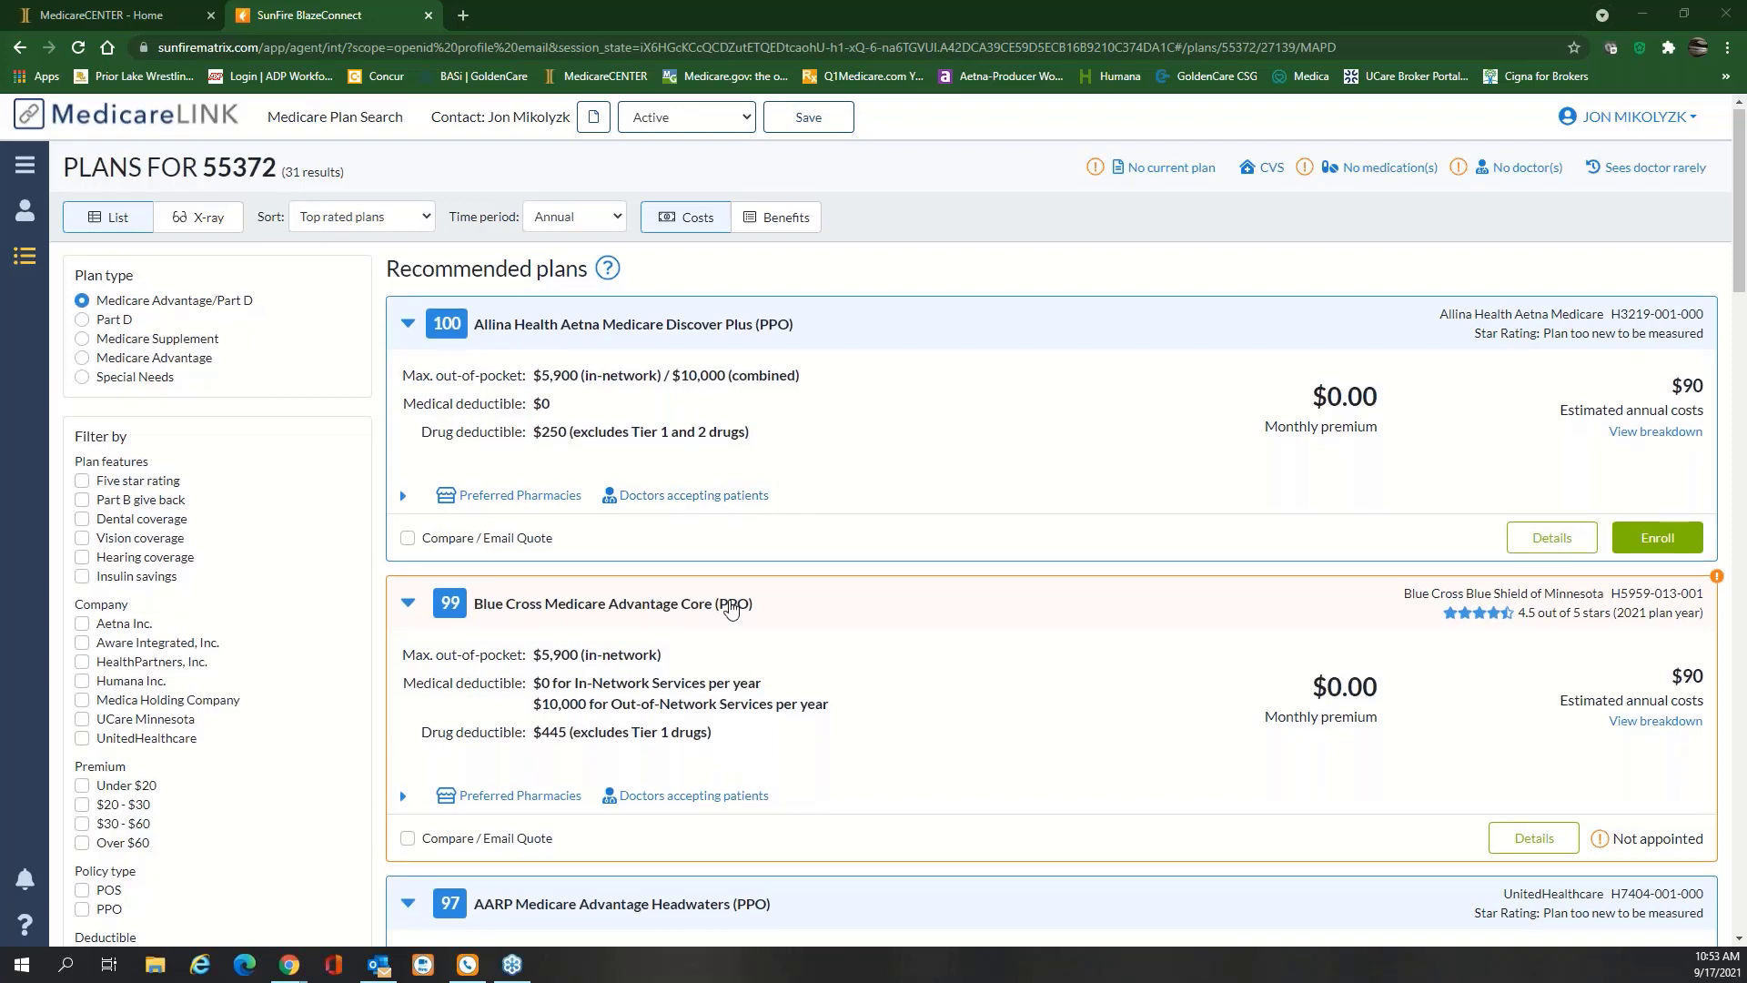
scroll(731, 609, down, 3)
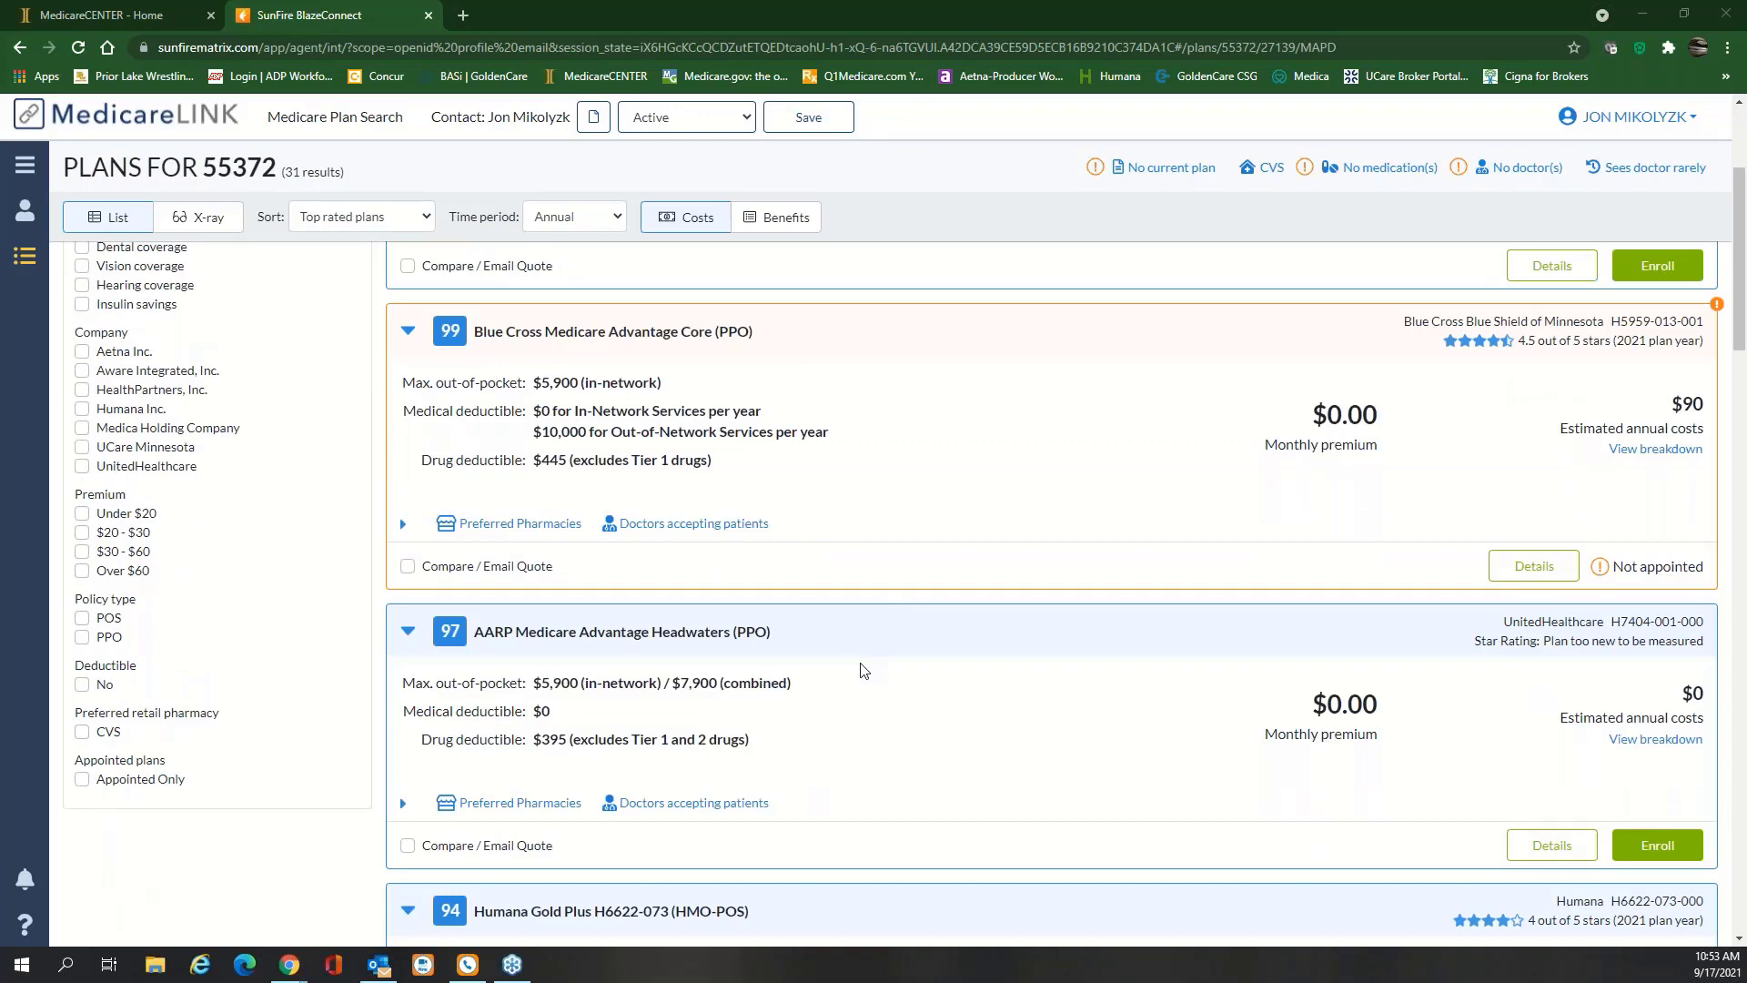
scroll(865, 666, up, 3)
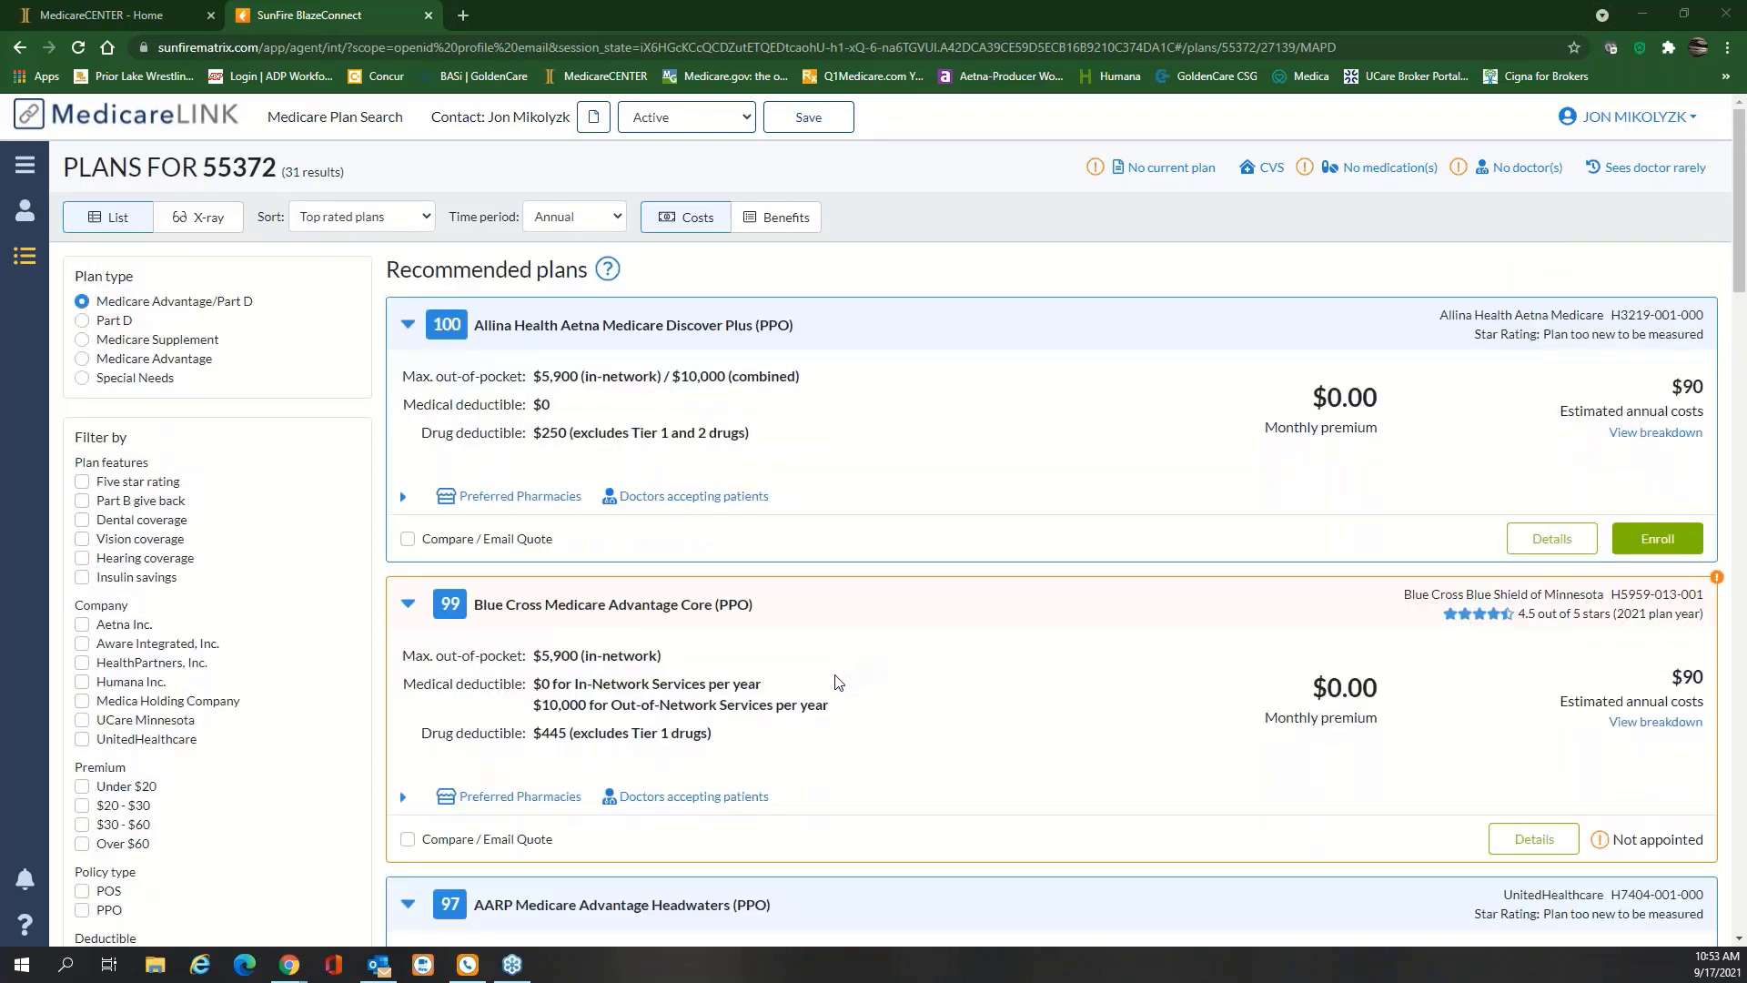
Mark Allina Discover Plus and AARP Medicare Advantage Headwaters for comparison
click(408, 539)
scroll(901, 464, down, 3)
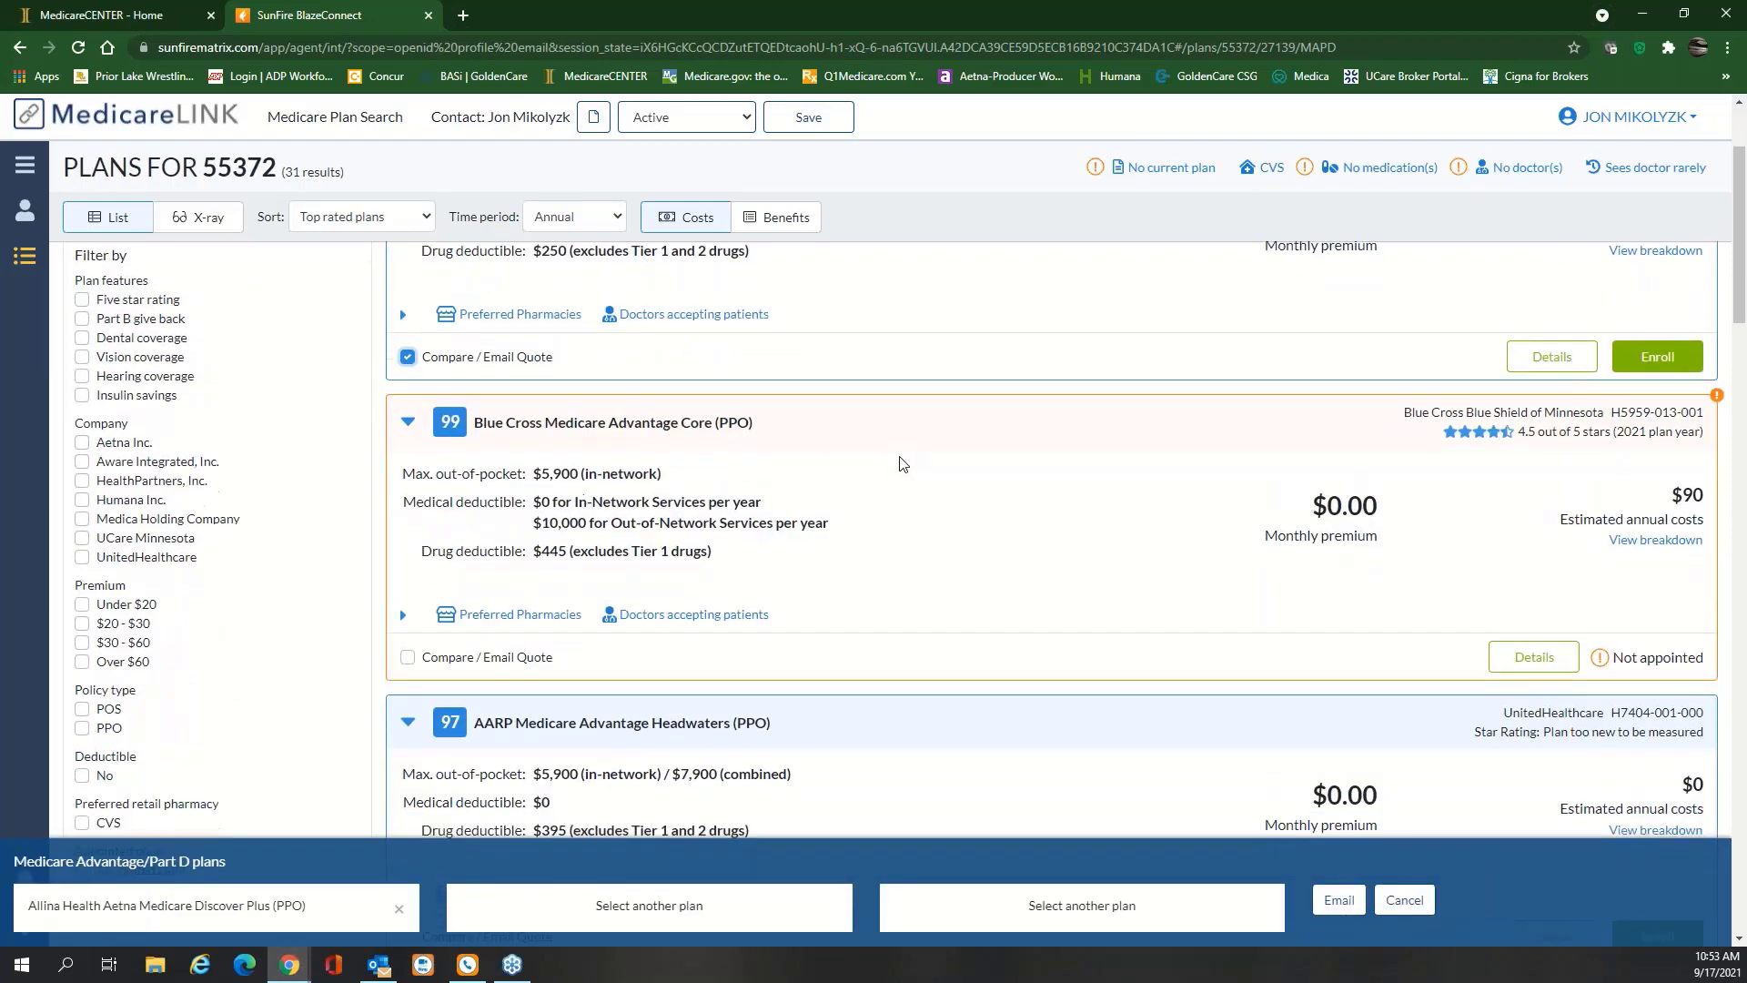
scroll(901, 464, down, 1)
click(407, 754)
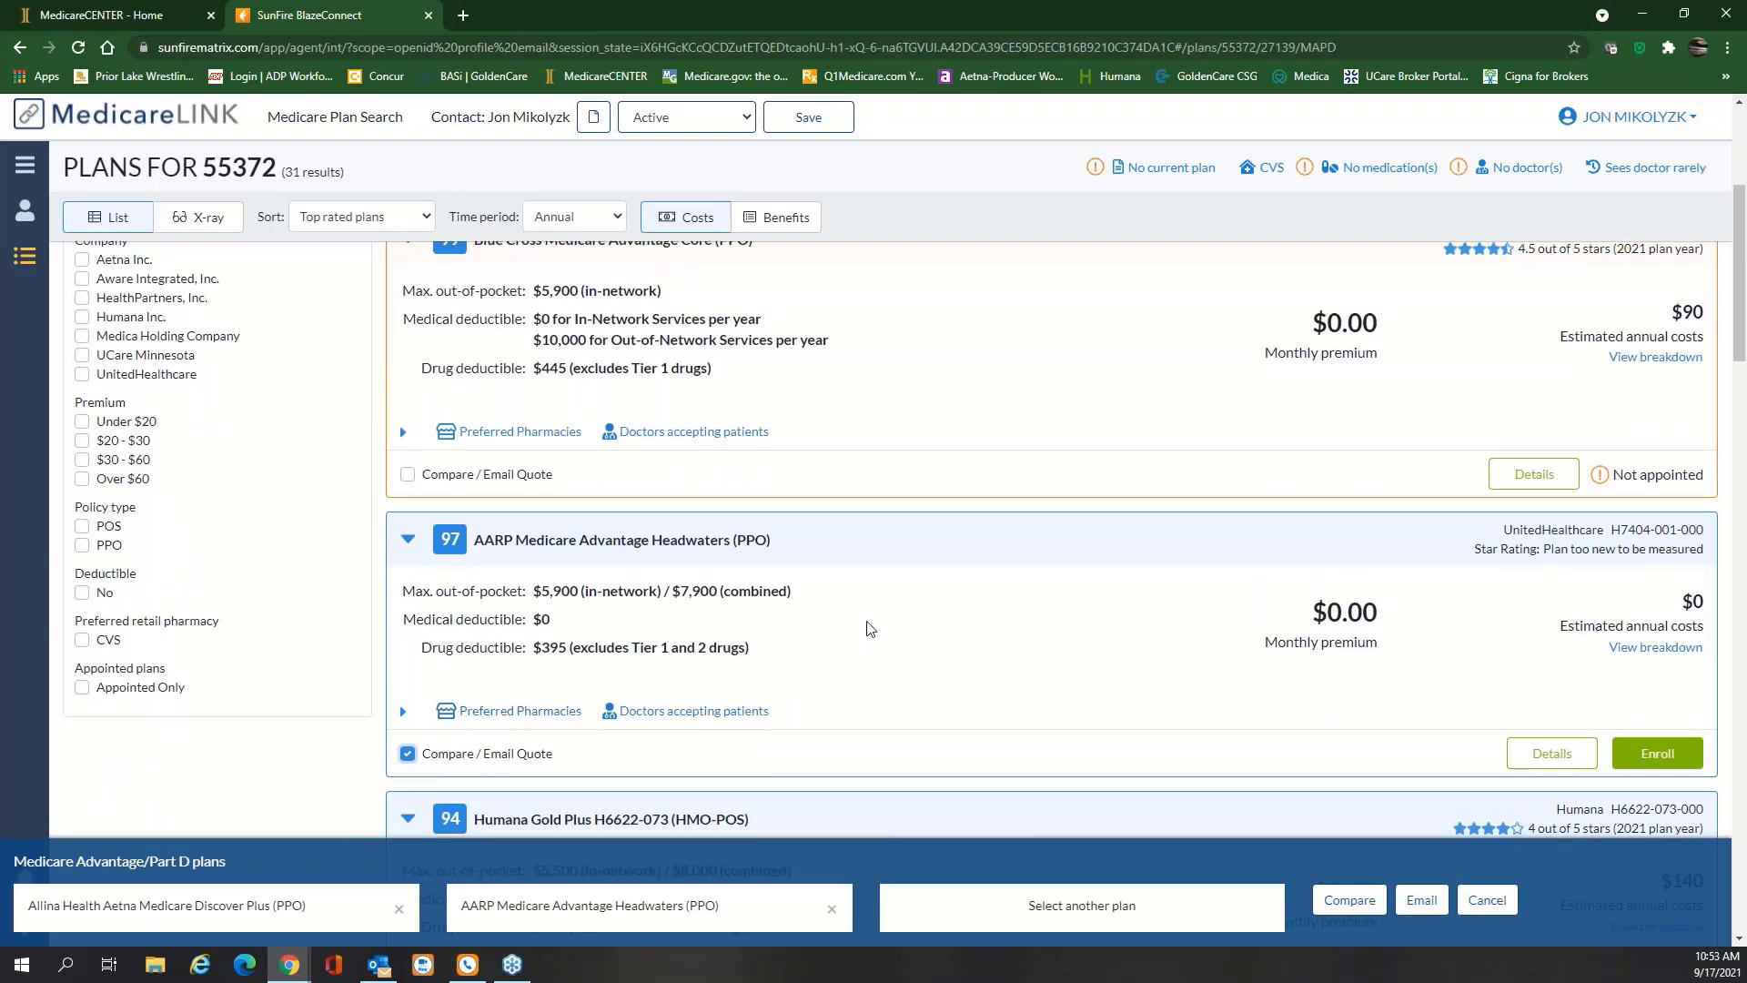
scroll(869, 628, down, 3)
scroll(876, 629, down, 3)
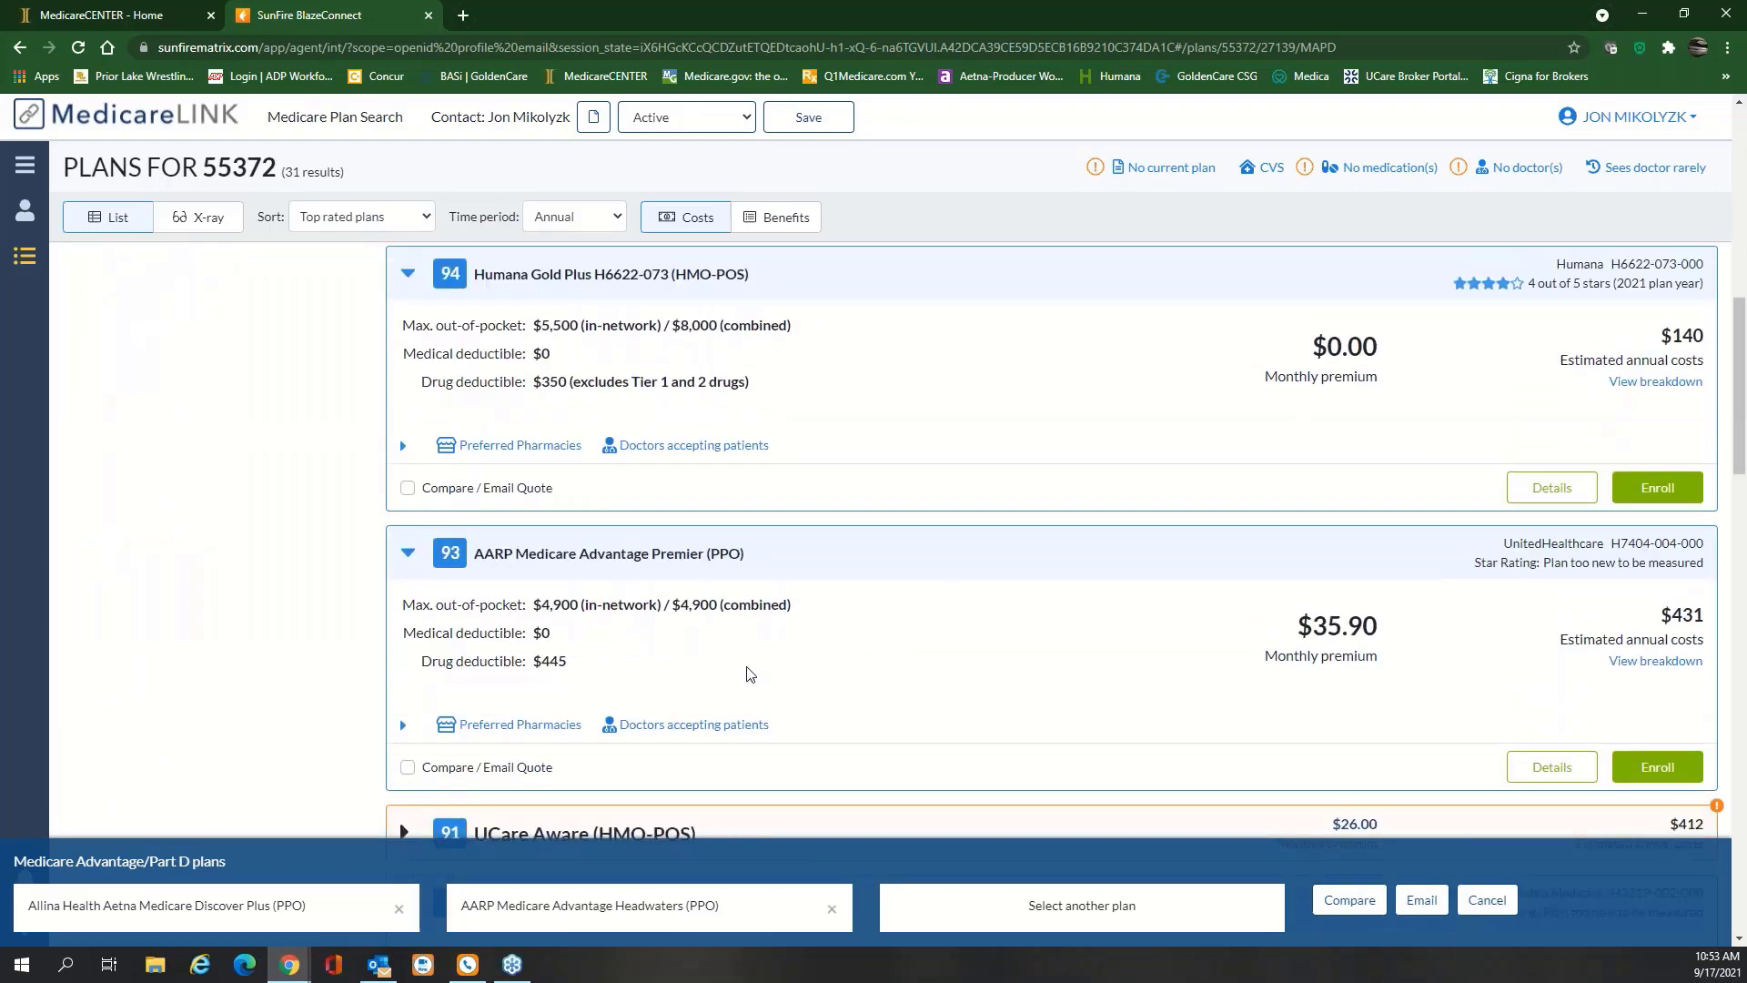
scroll(747, 671, down, 2)
scroll(749, 659, down, 2)
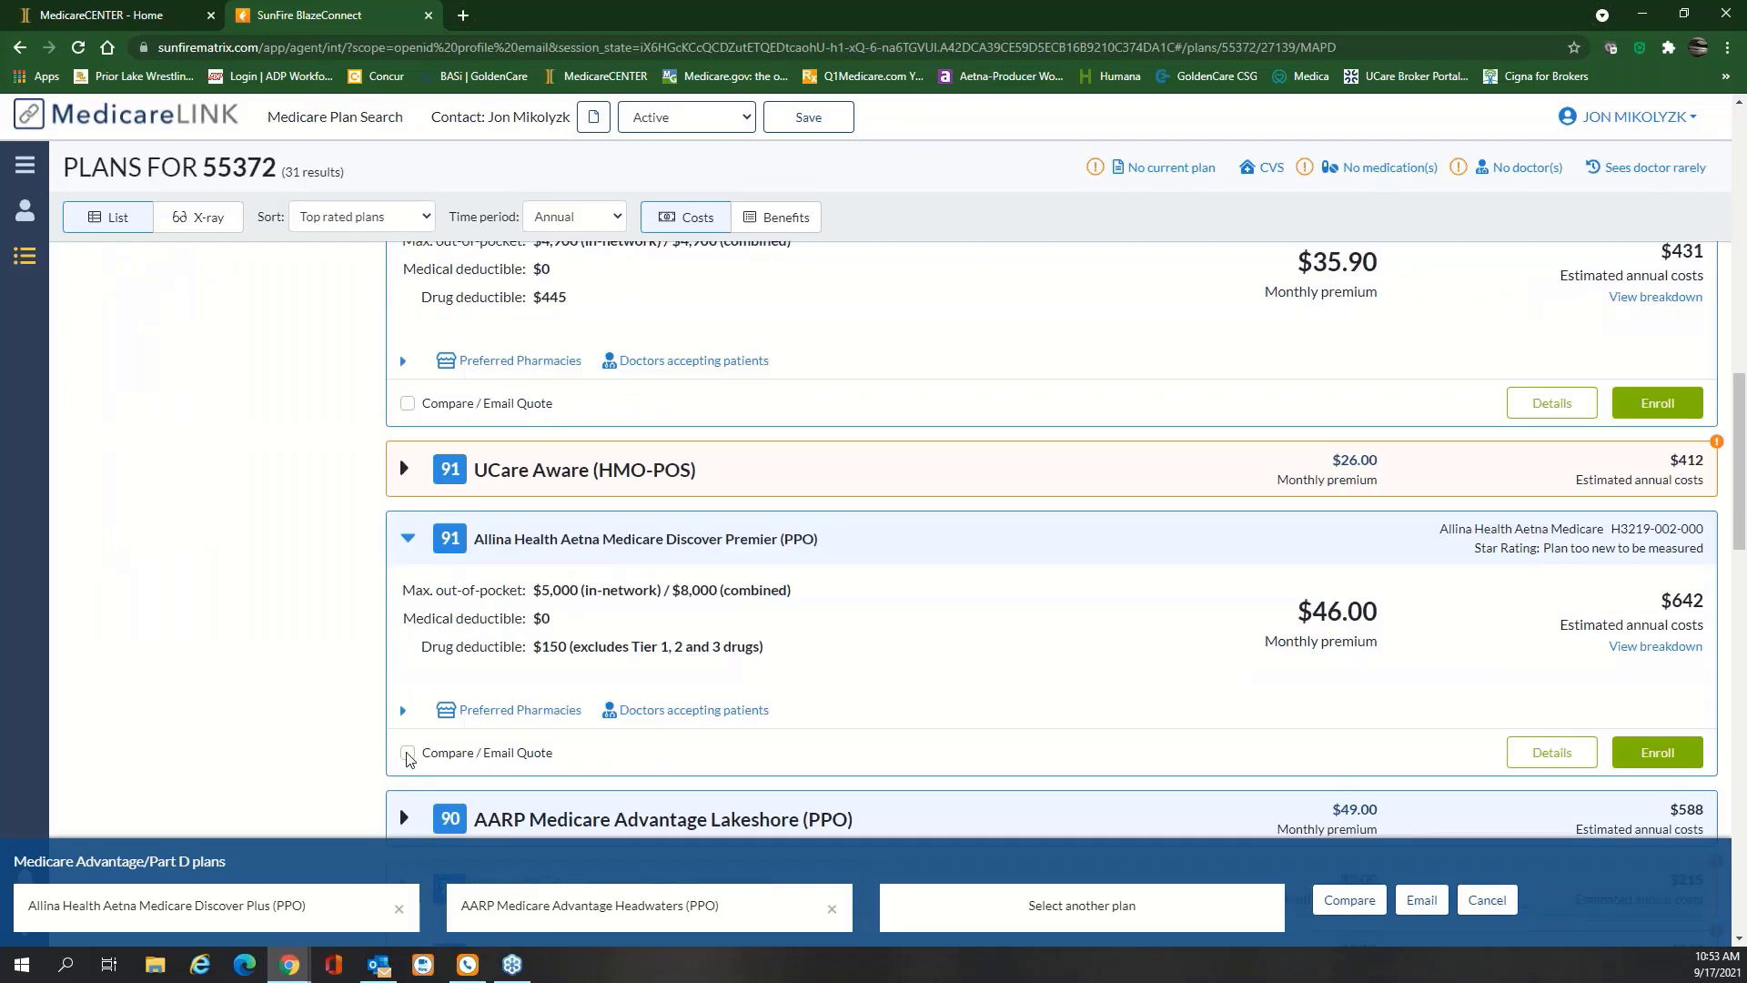
click(408, 754)
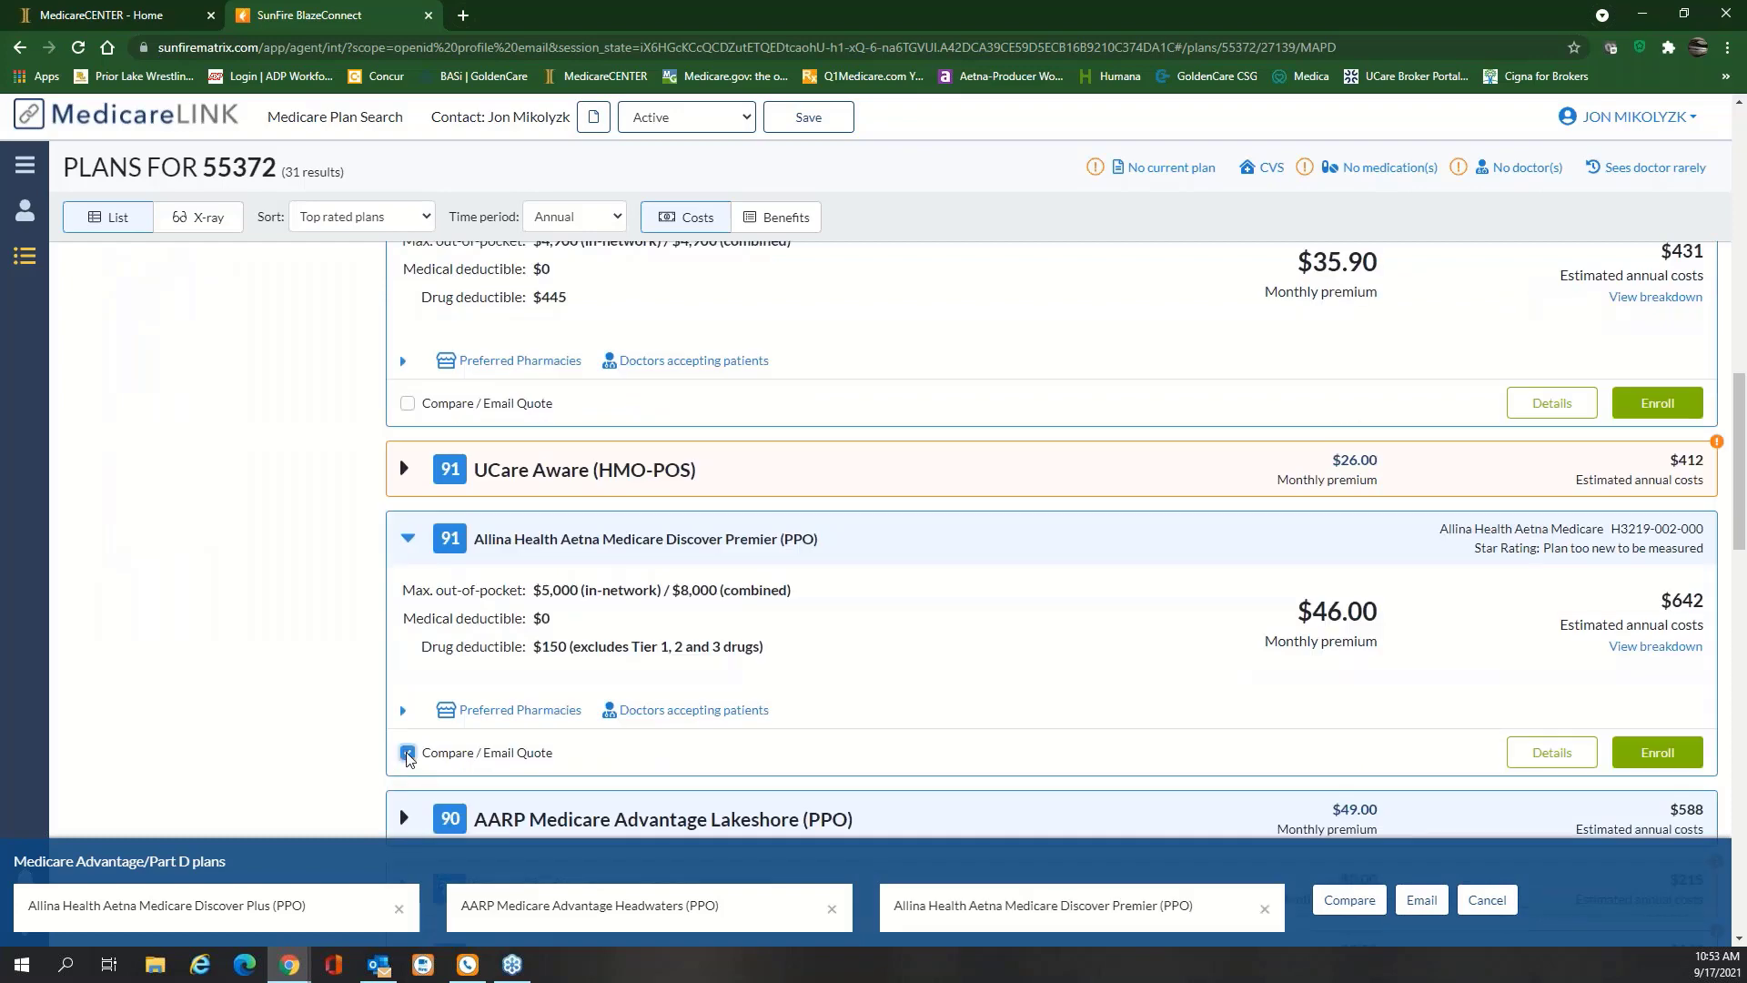
click(407, 754)
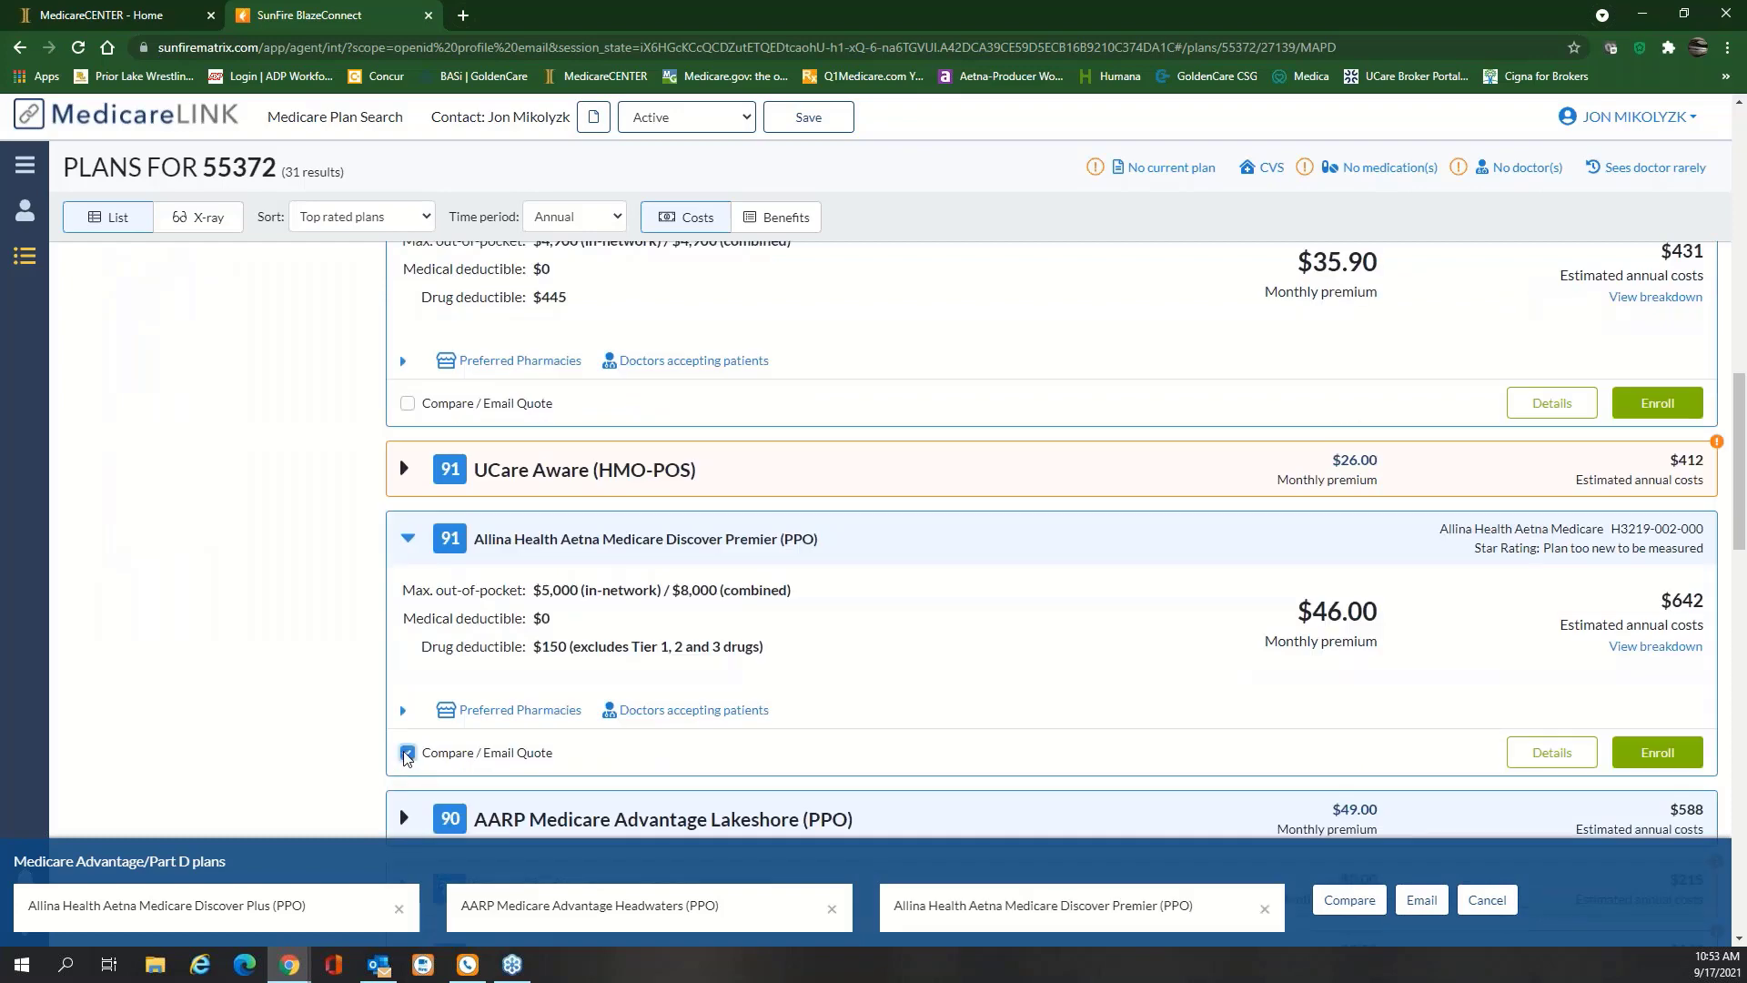
Try UCare Aware, then use Allina Discover Premier as the third plan and compare all three
click(405, 469)
click(407, 683)
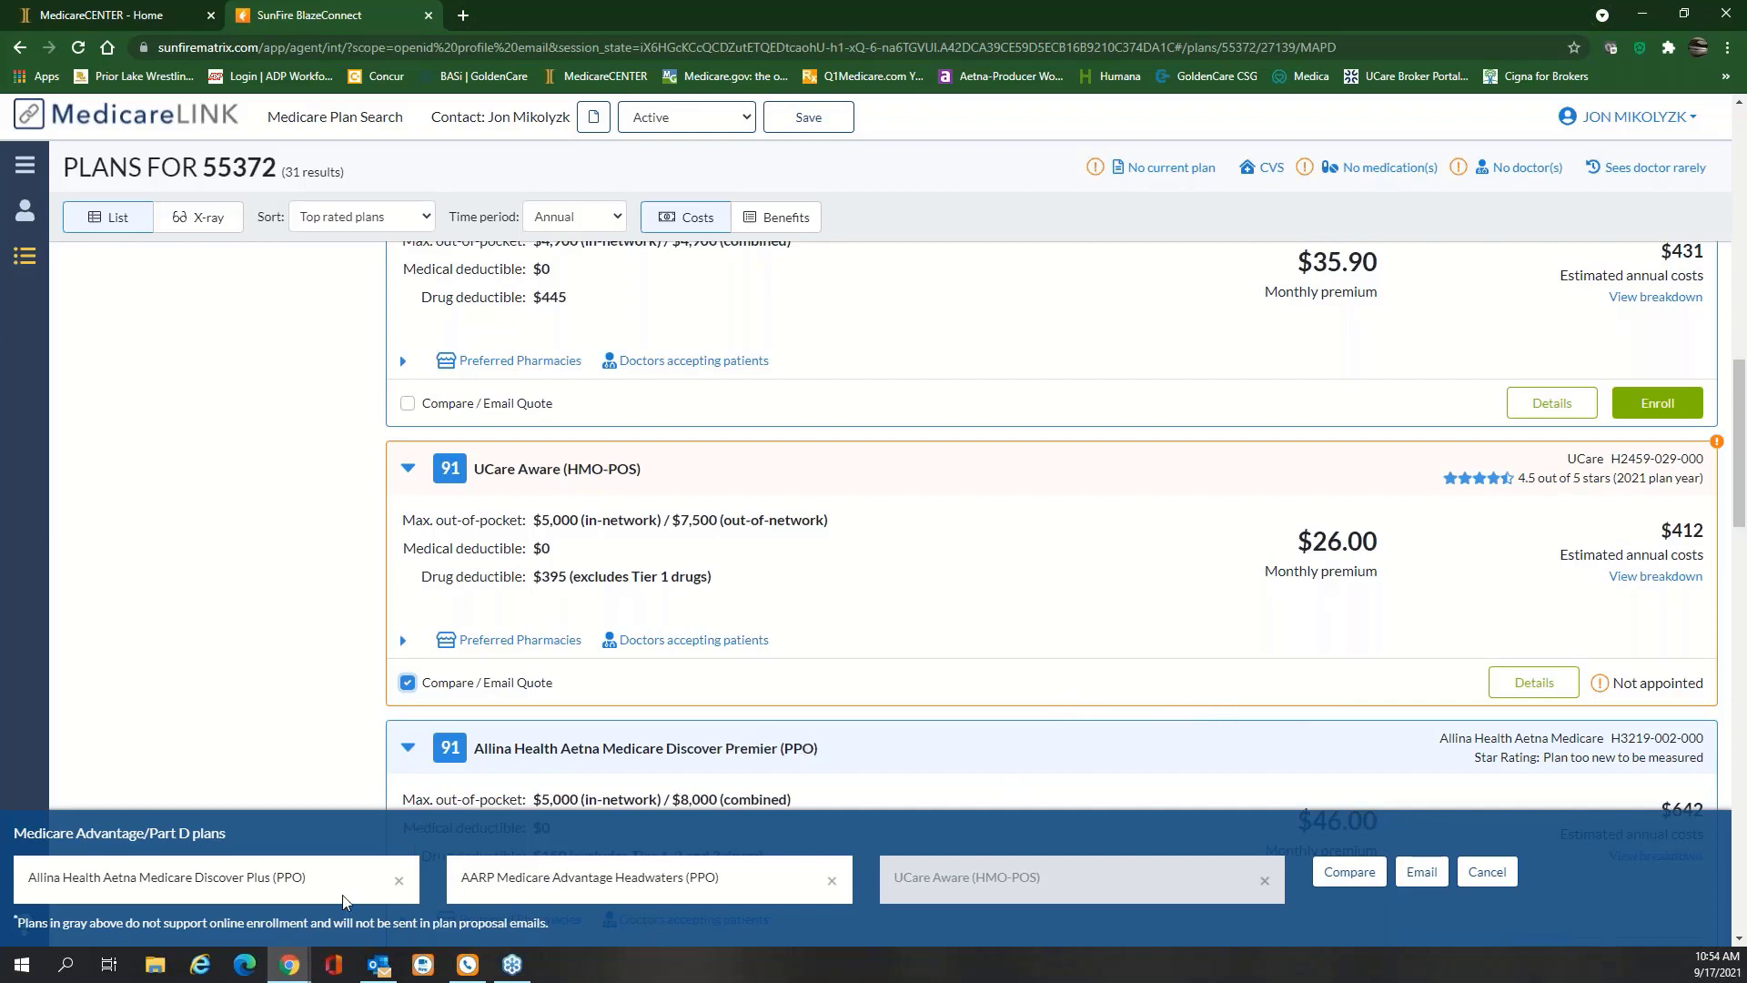
click(1264, 880)
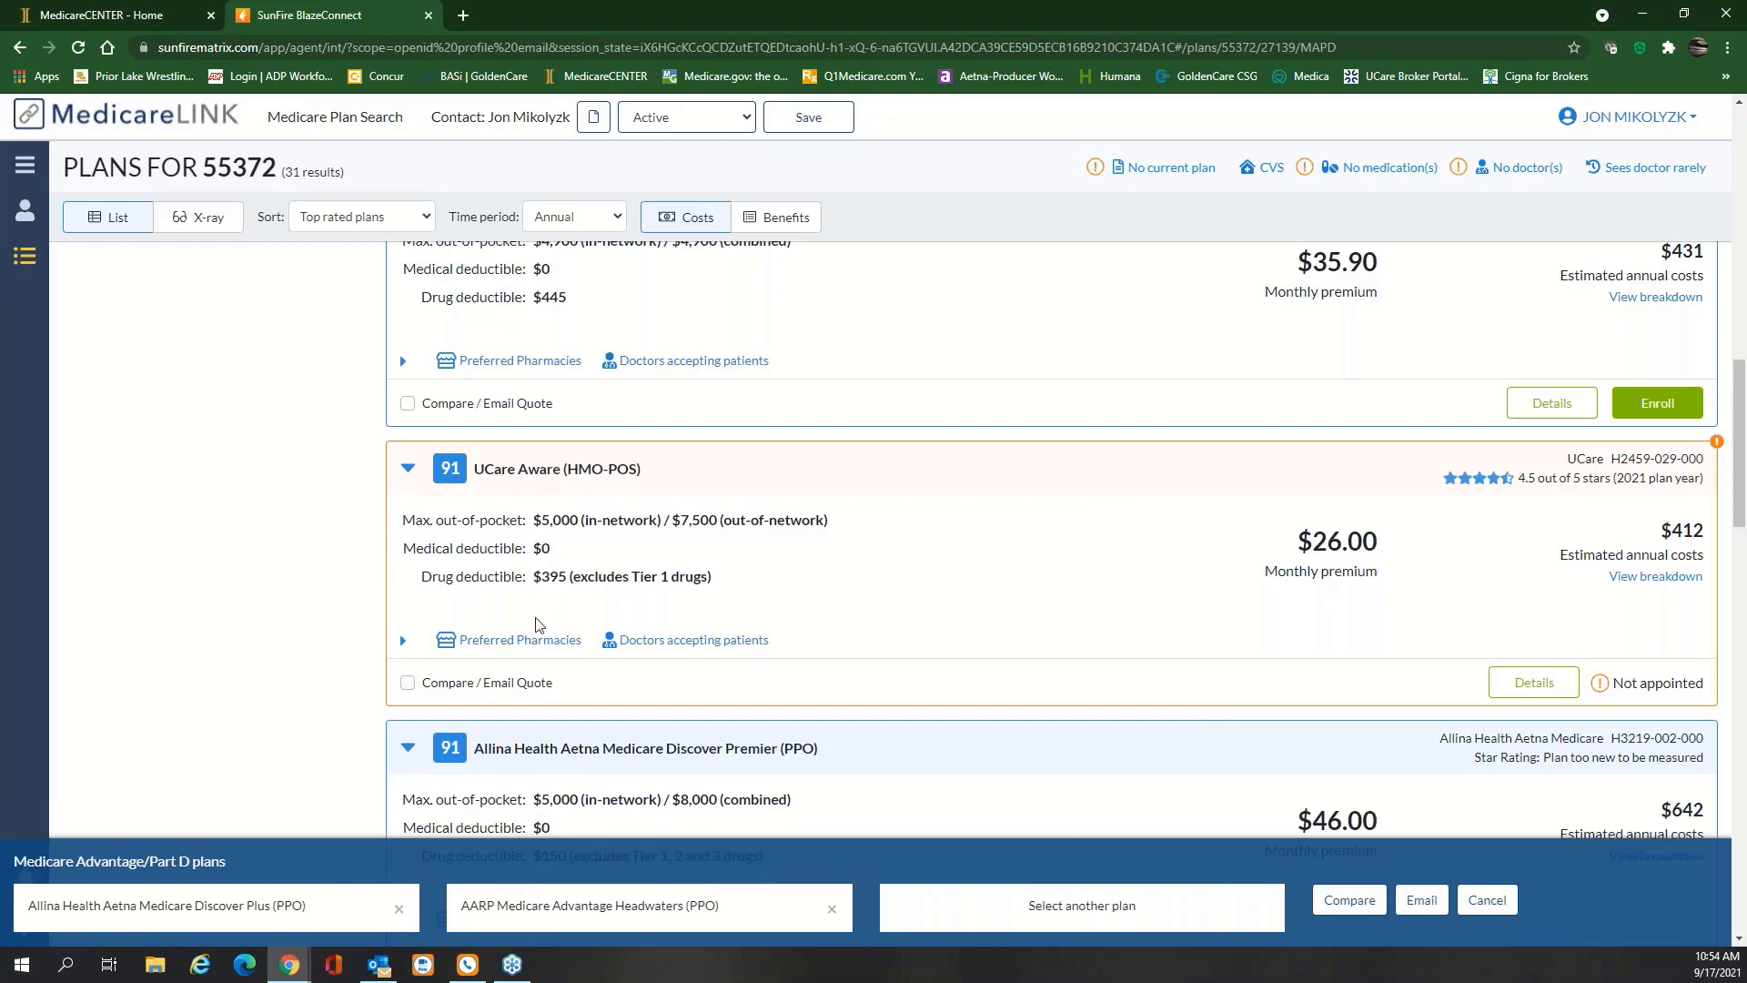
scroll(507, 644, down, 2)
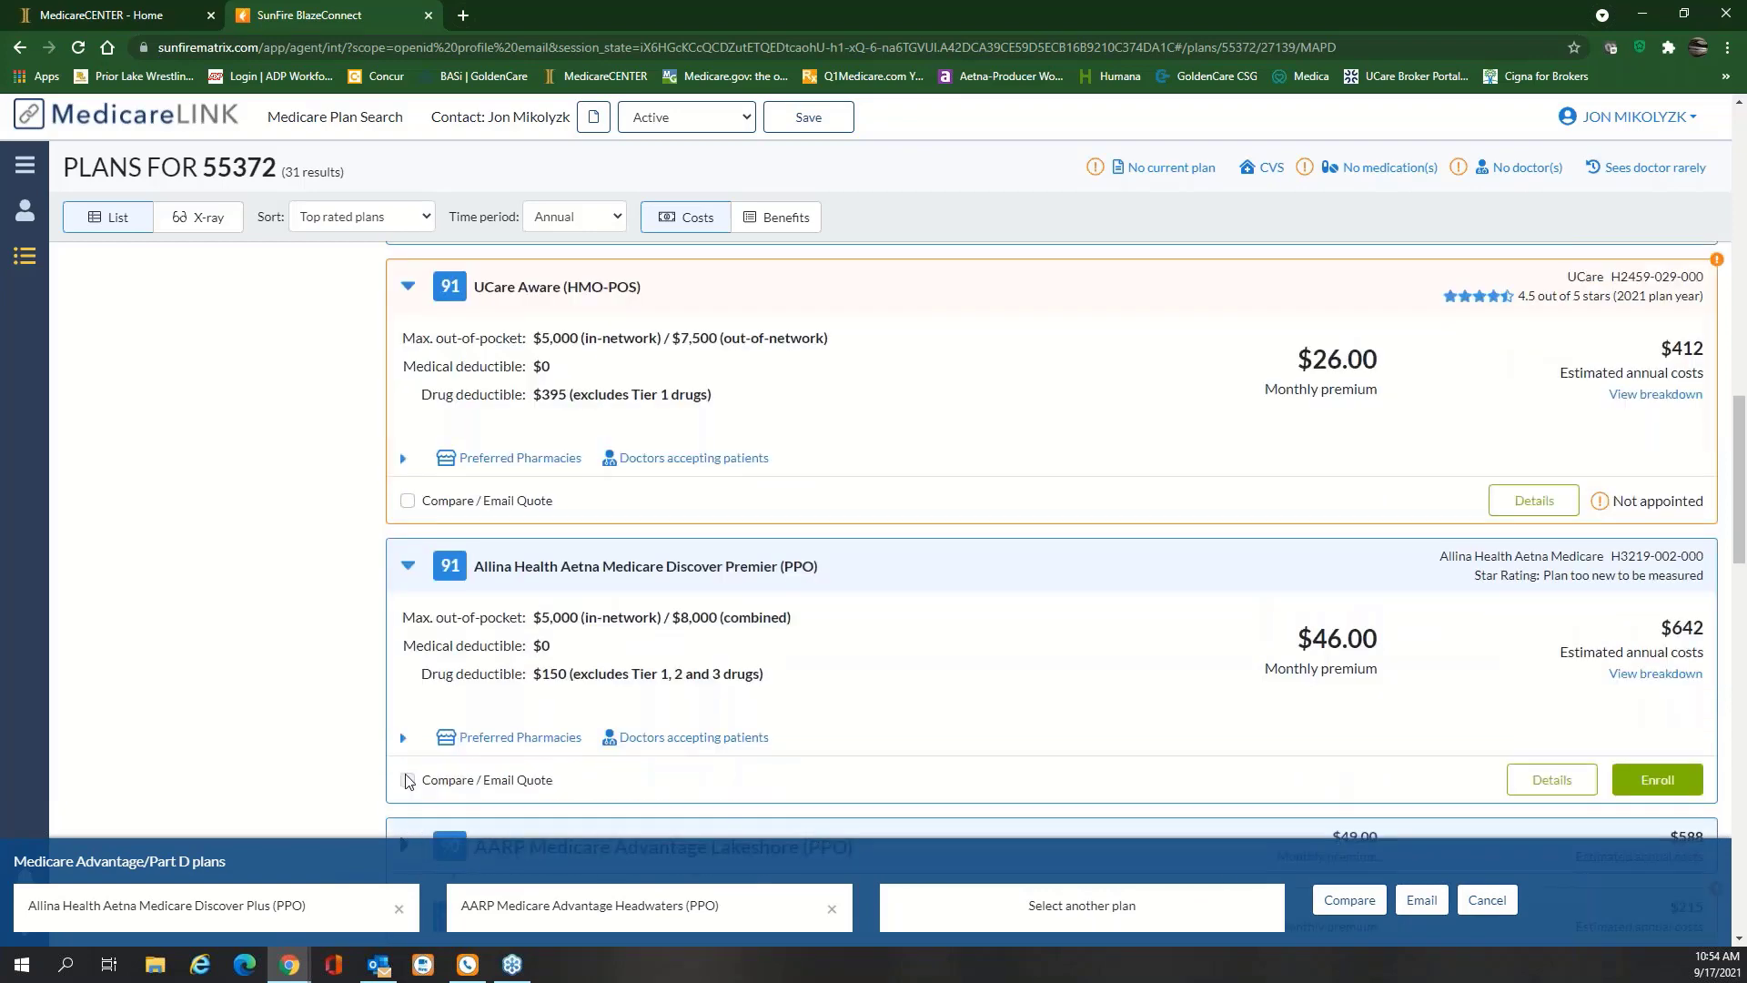
click(407, 779)
scroll(995, 662, down, 2)
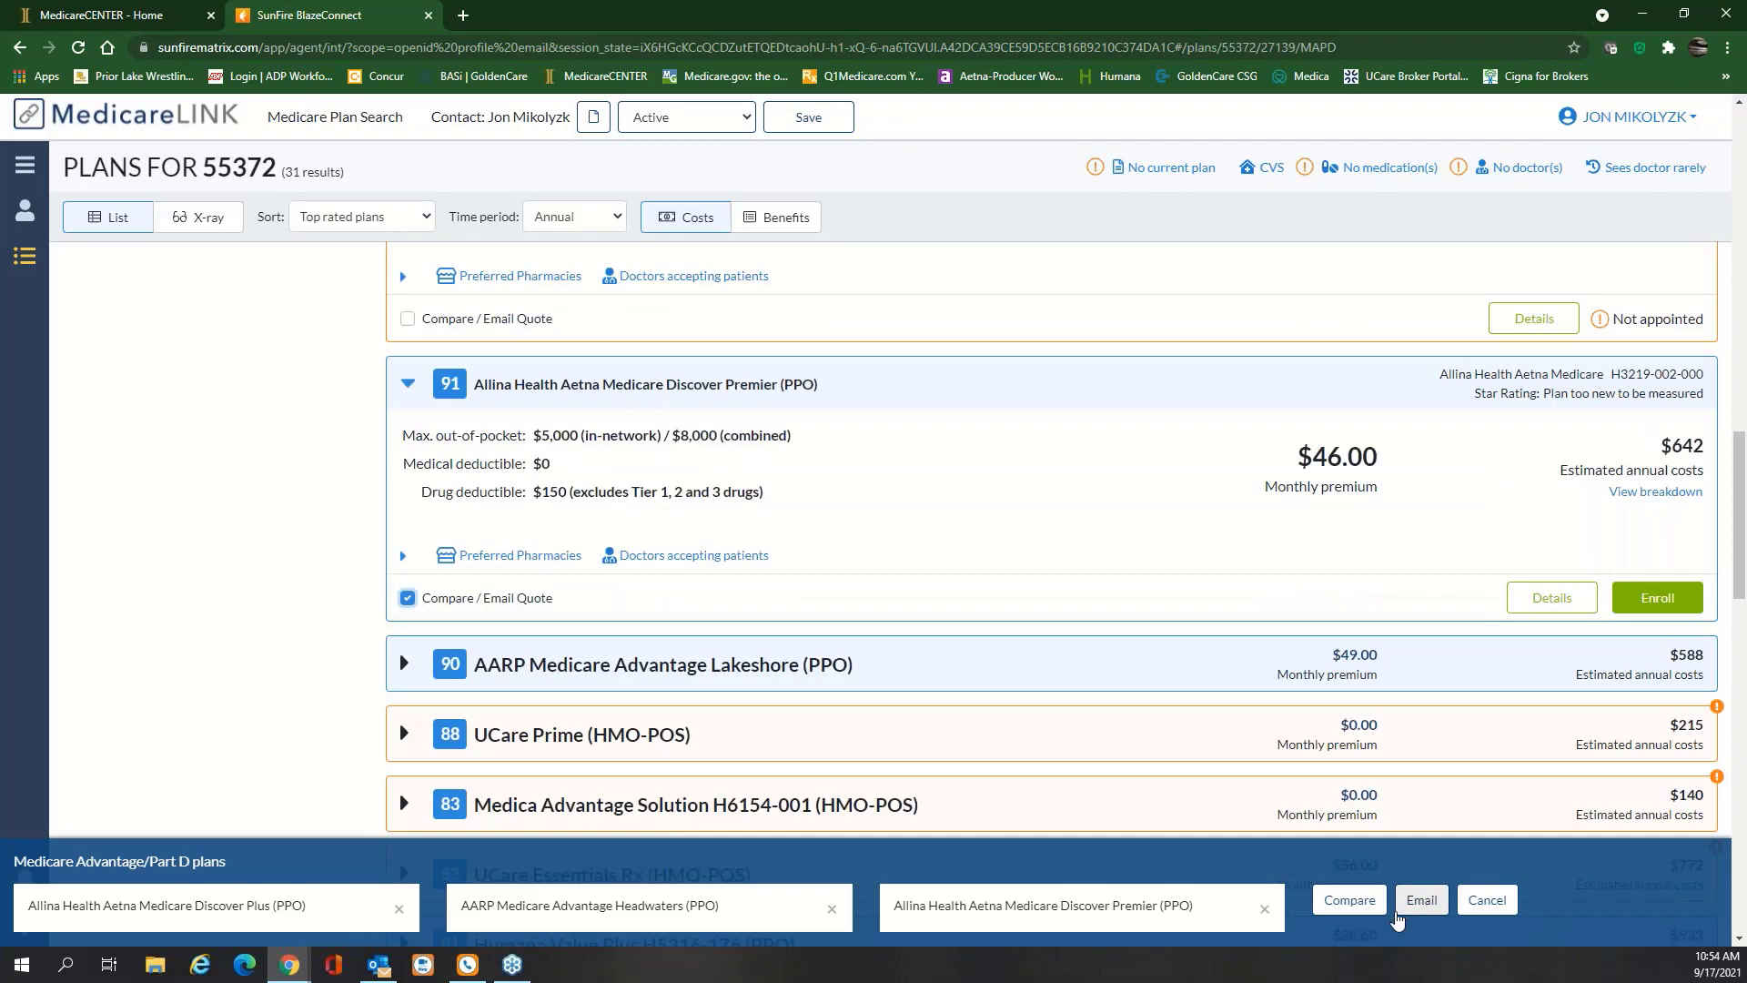
click(1368, 911)
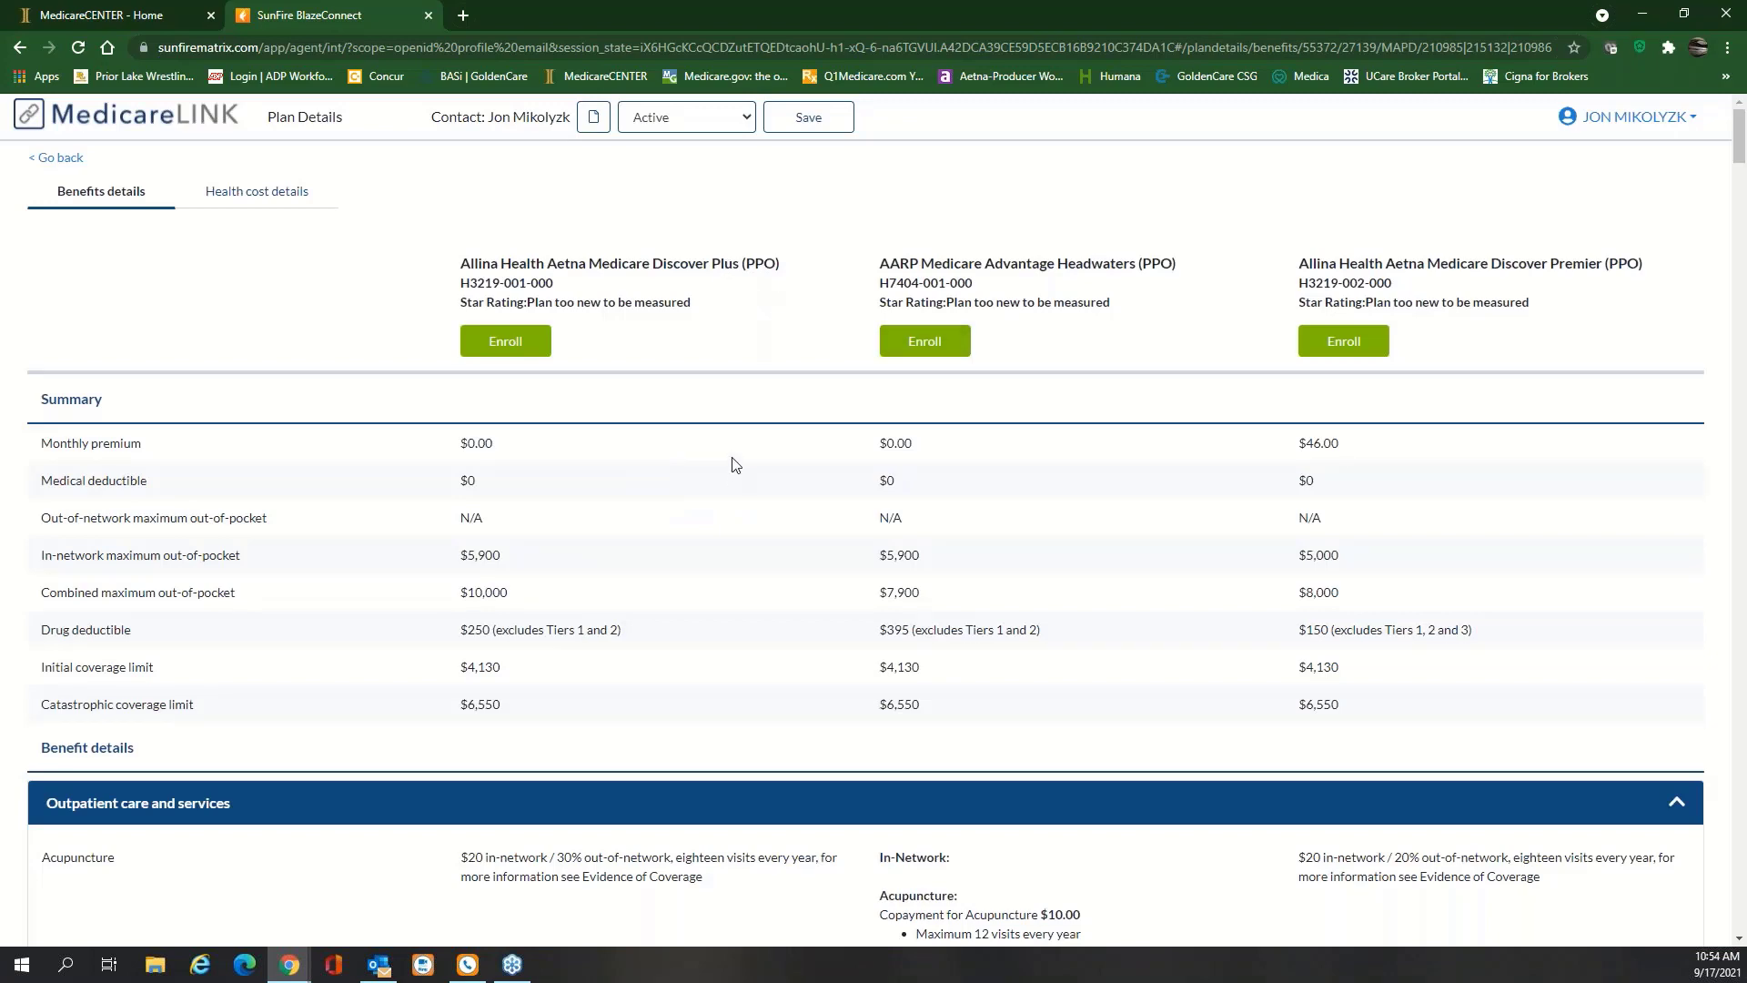
Scroll through the three-plan benefits comparison down to gap coverage copays and Plan documents
scroll(736, 464, down, 15)
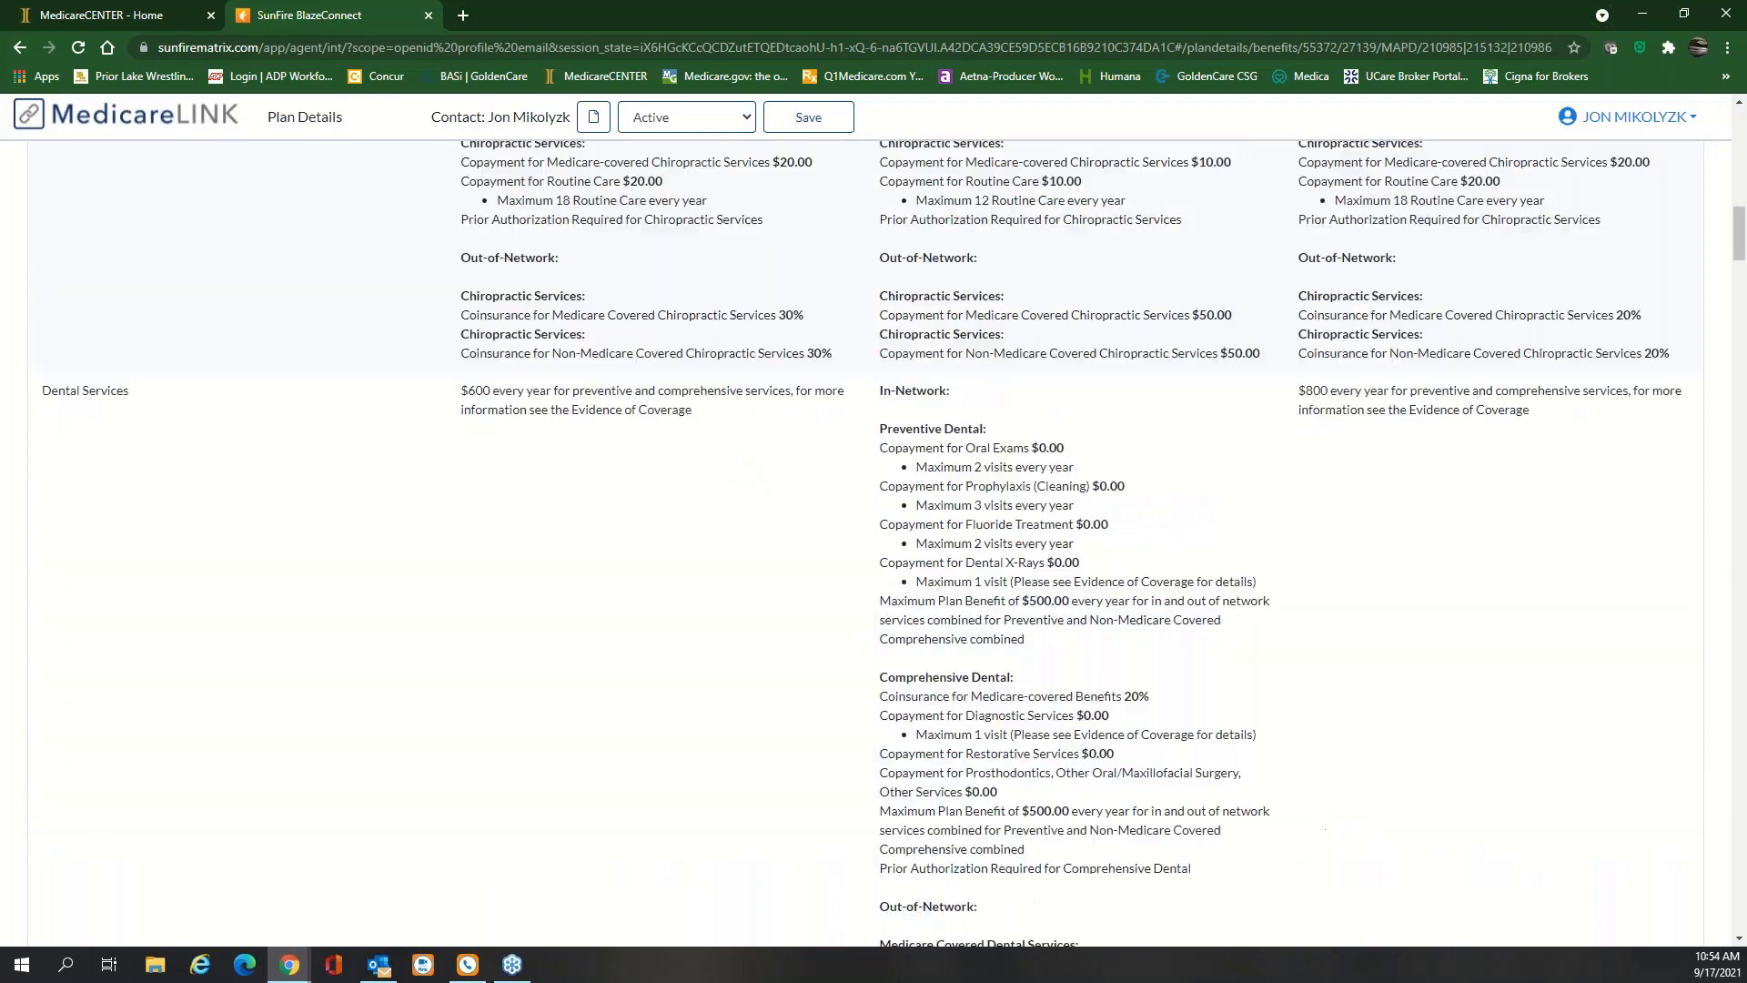
scroll(731, 465, down, 15)
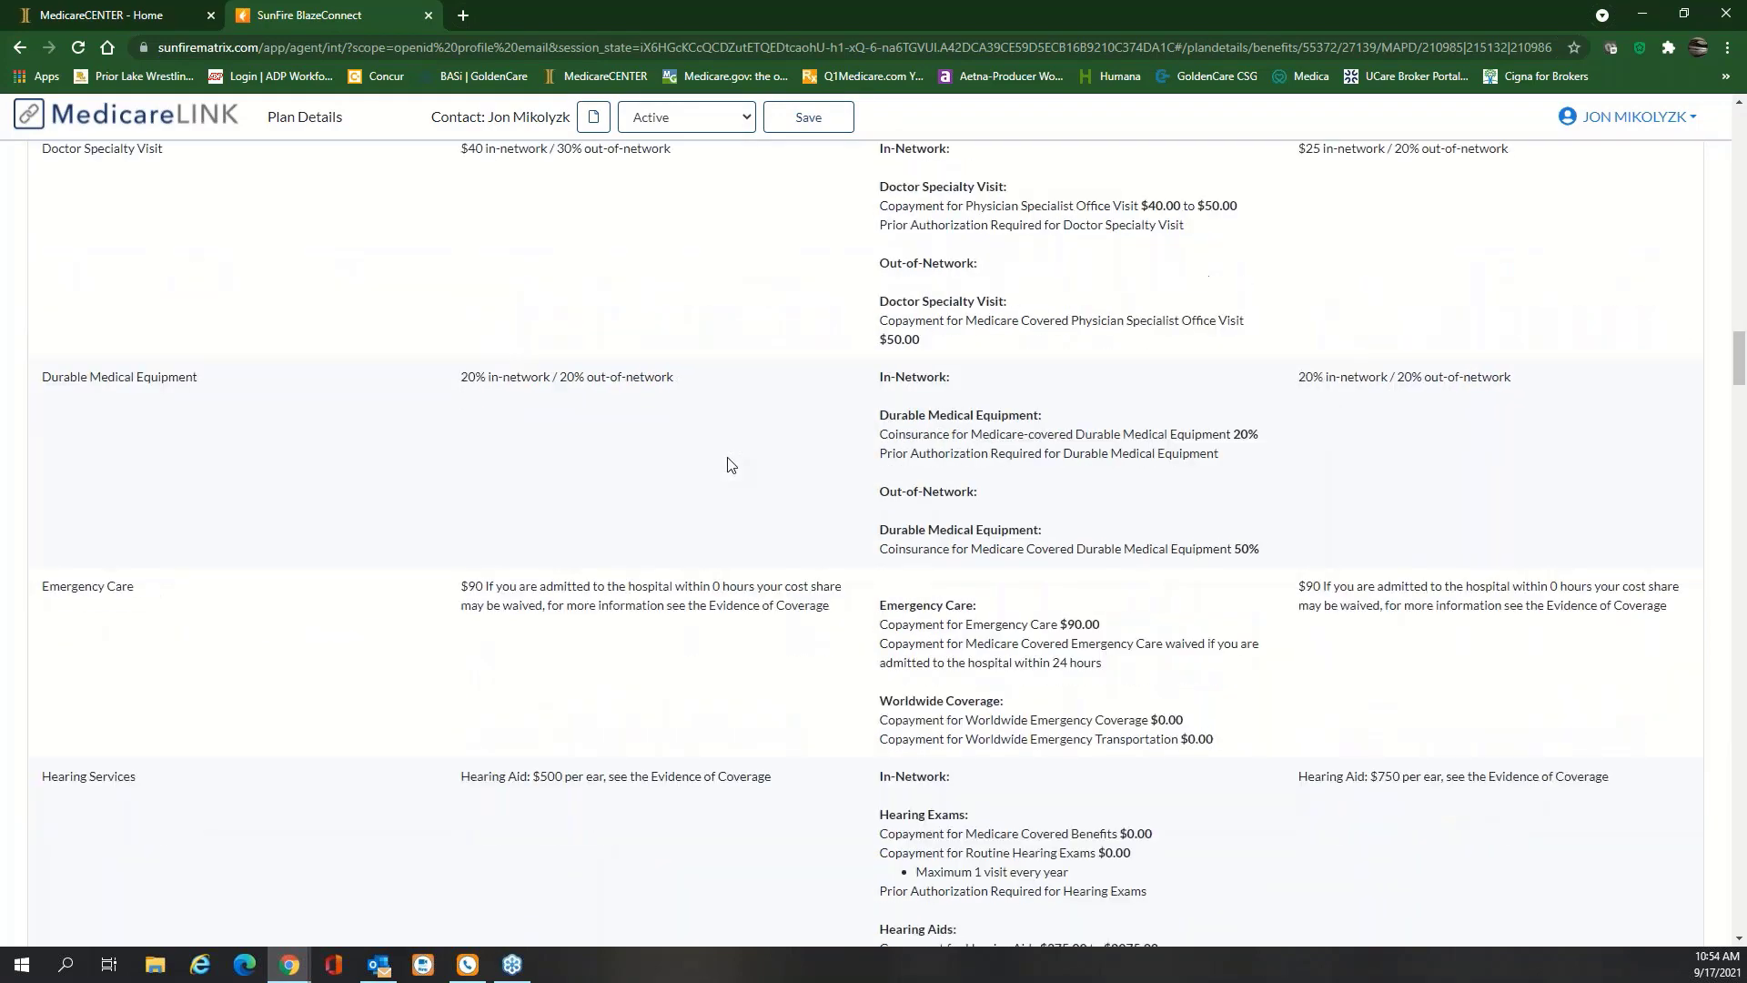
scroll(731, 465, down, 15)
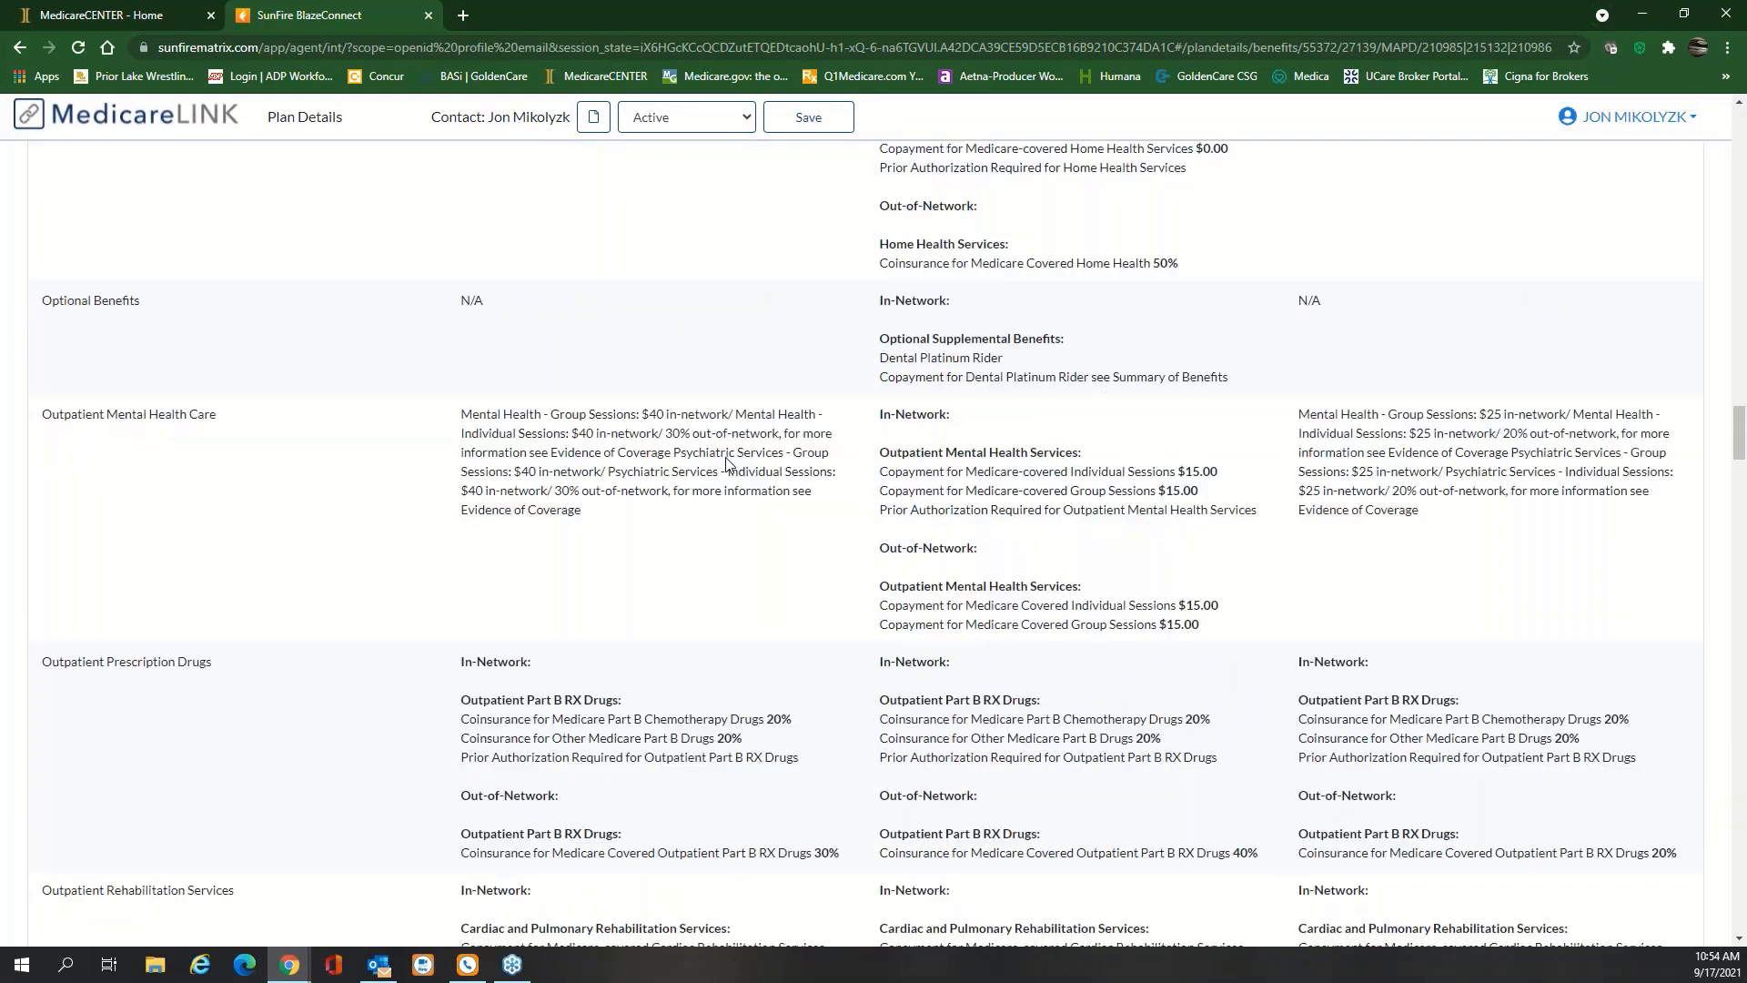
scroll(726, 464, down, 15)
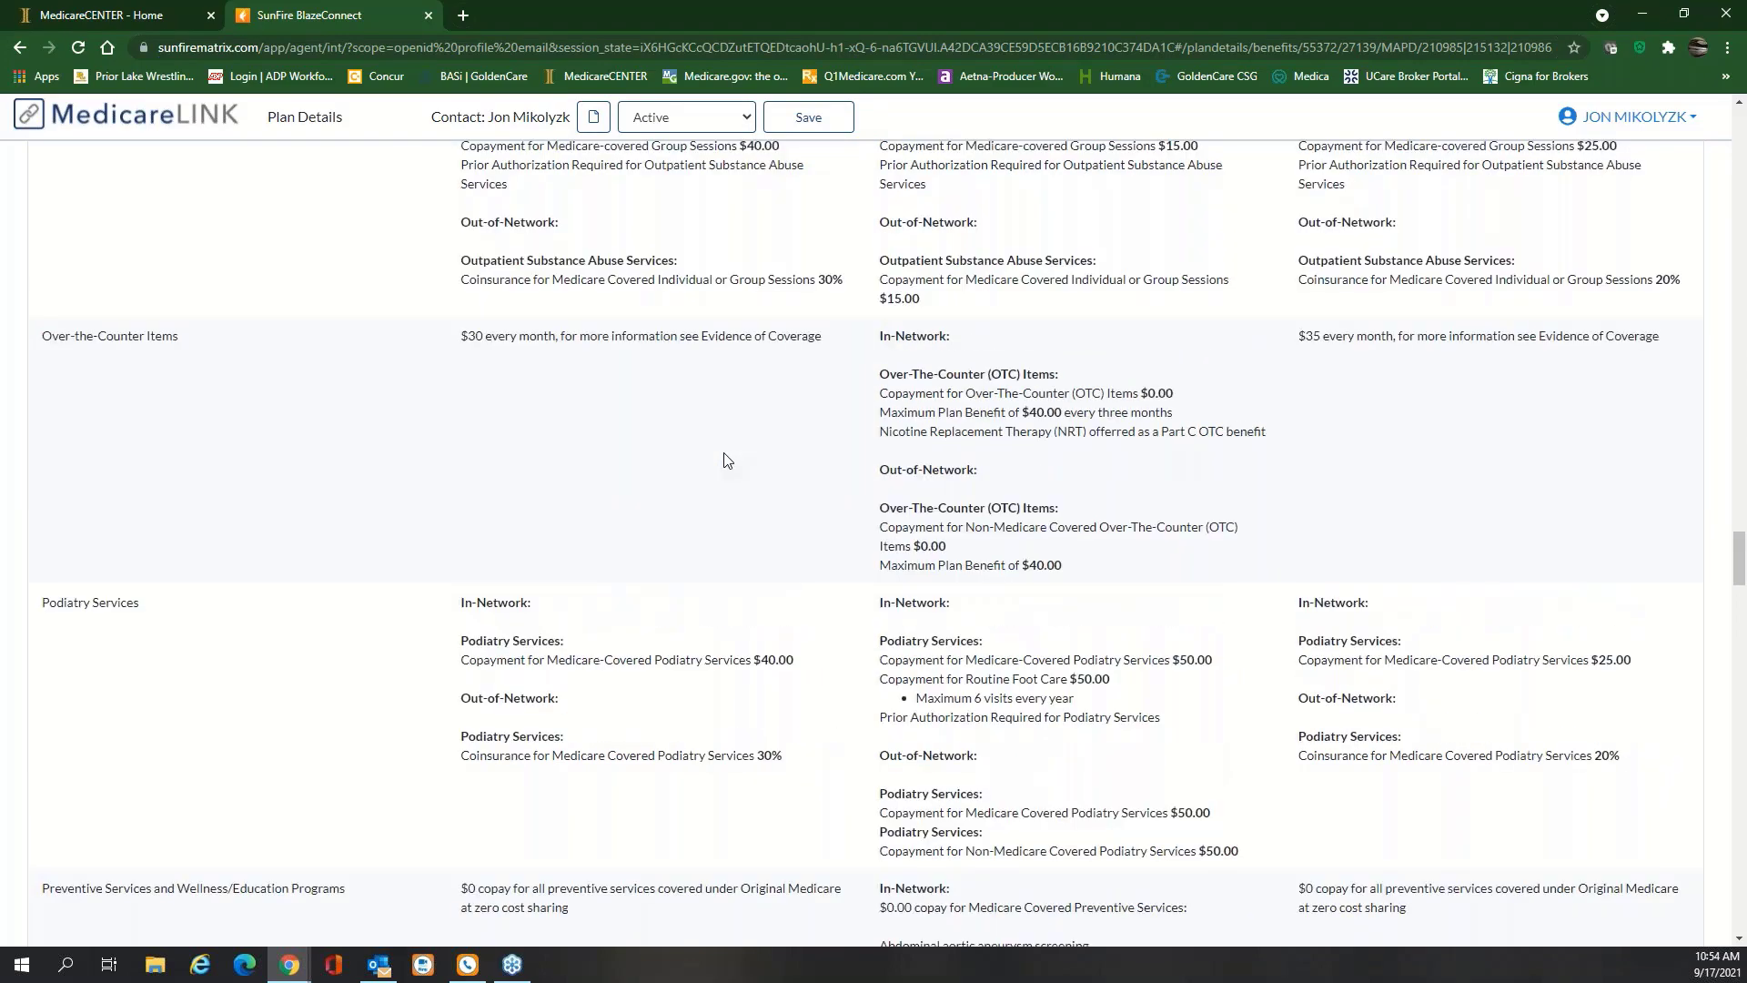
scroll(726, 460, down, 9)
scroll(729, 457, up, 3)
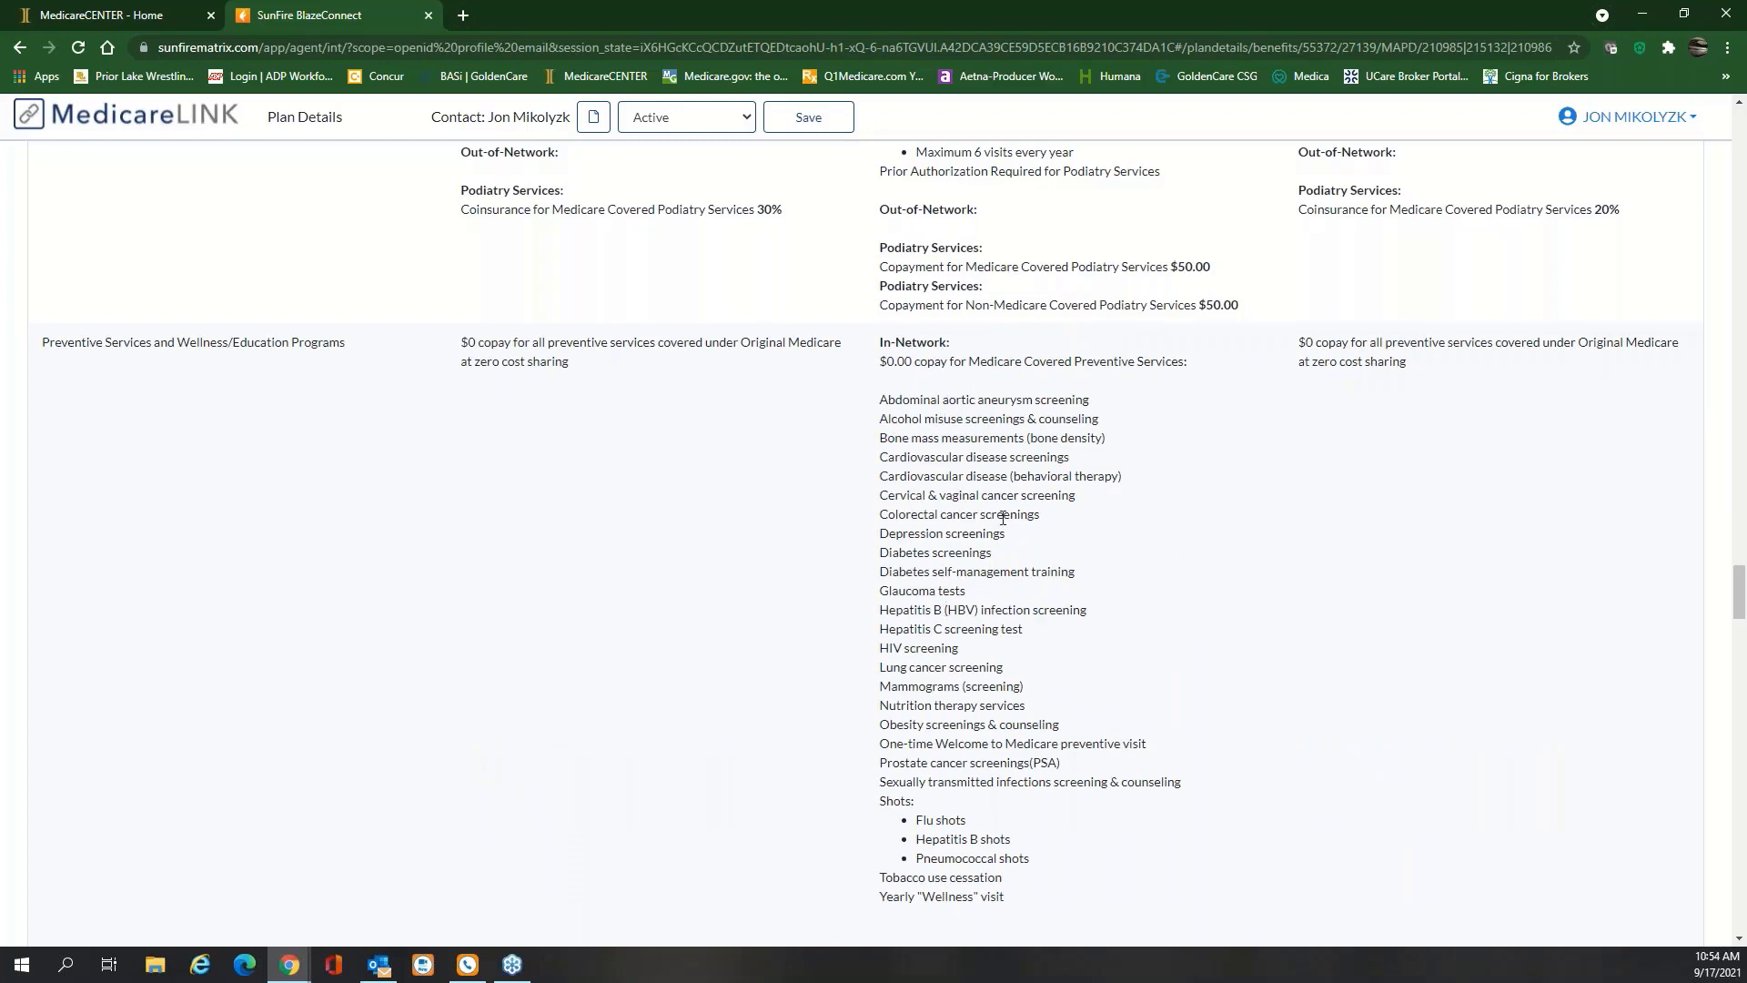
scroll(697, 558, down, 7)
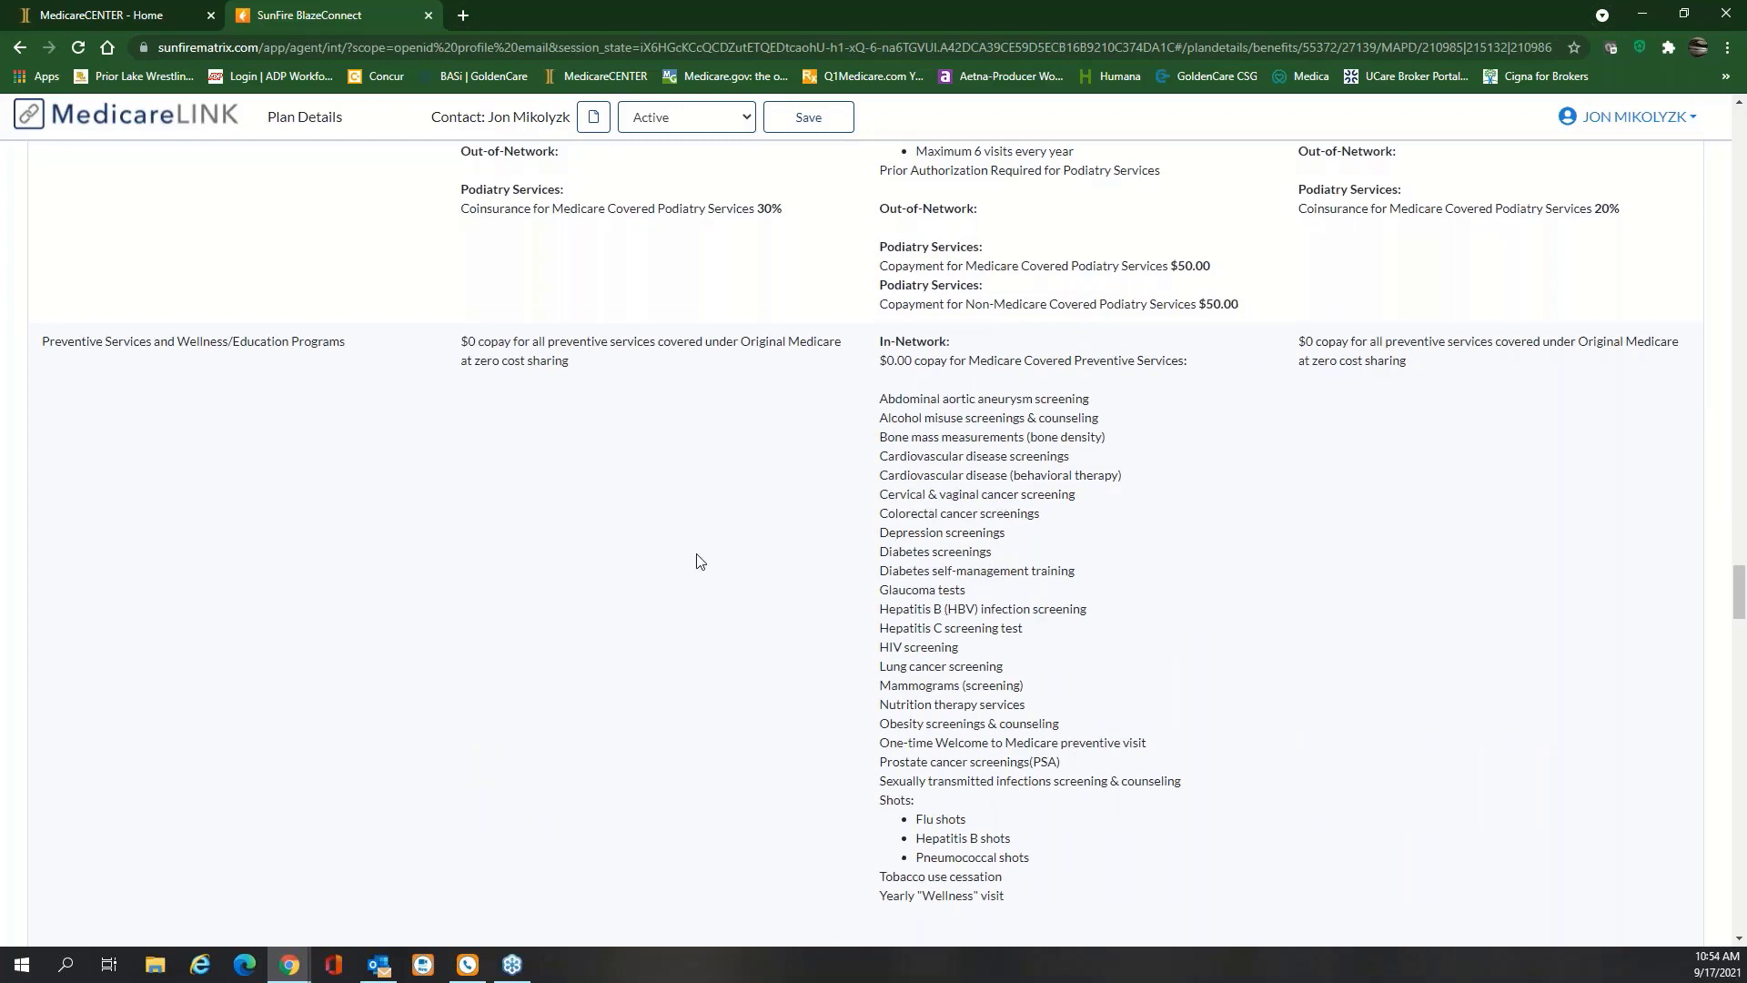
scroll(697, 561, down, 2)
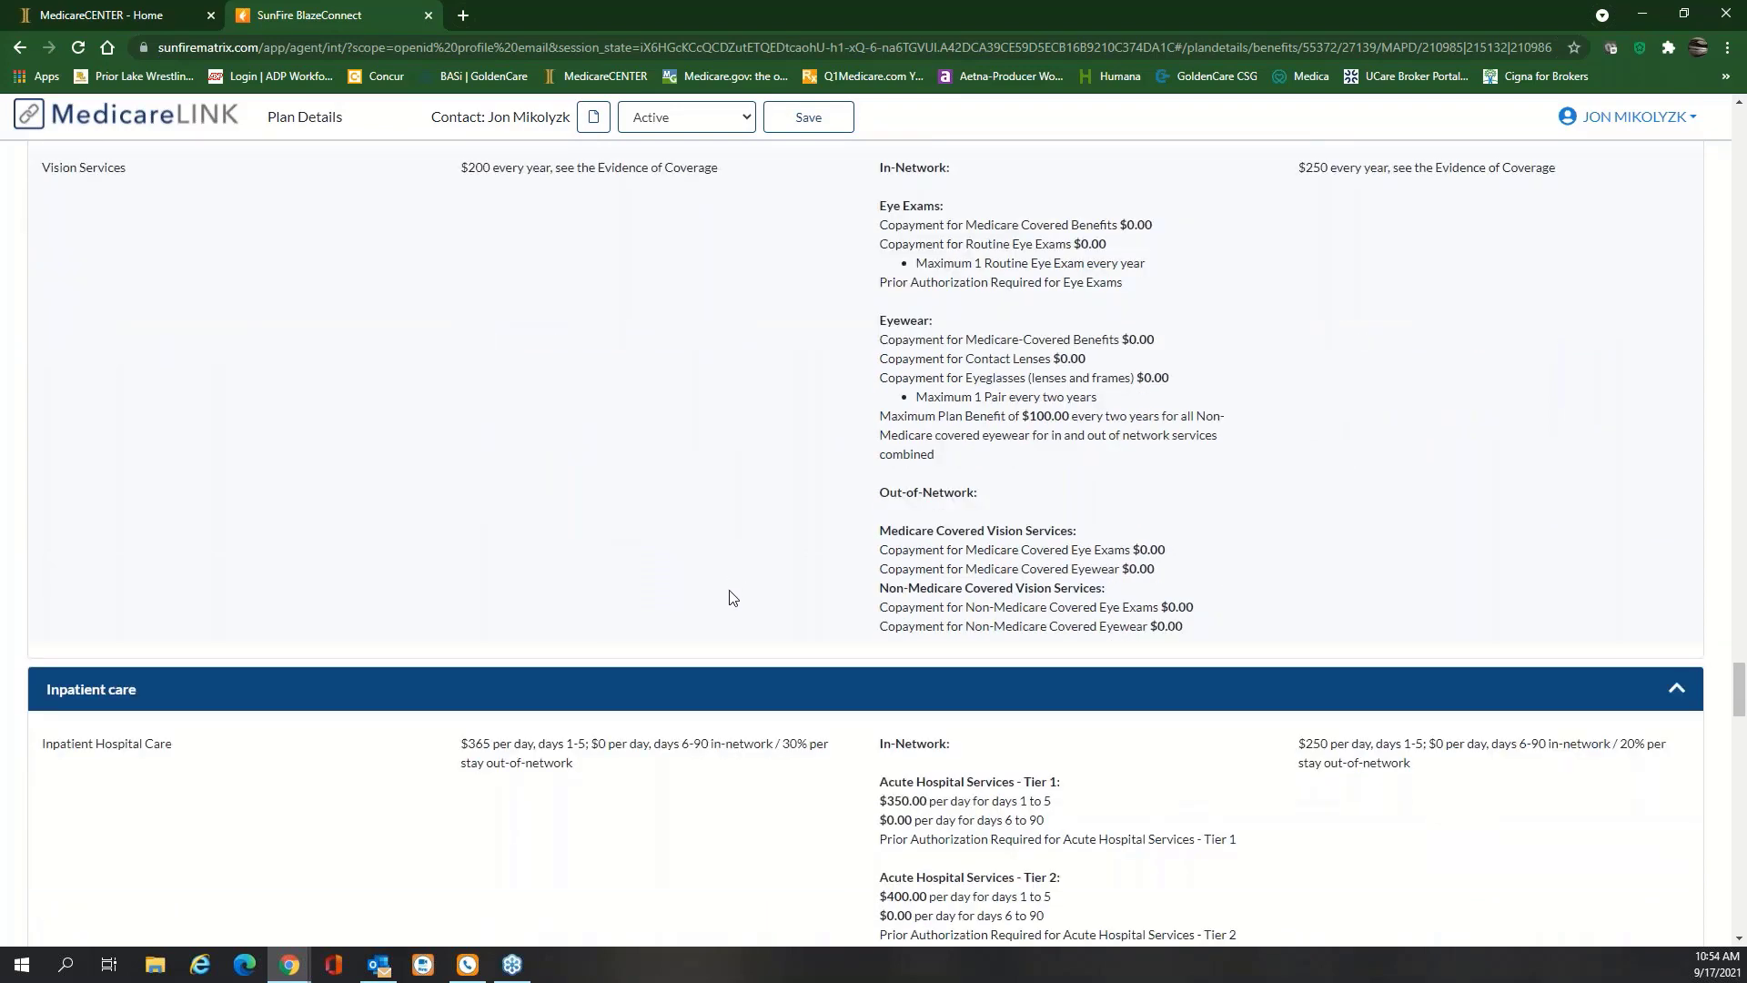
scroll(731, 596, down, 10)
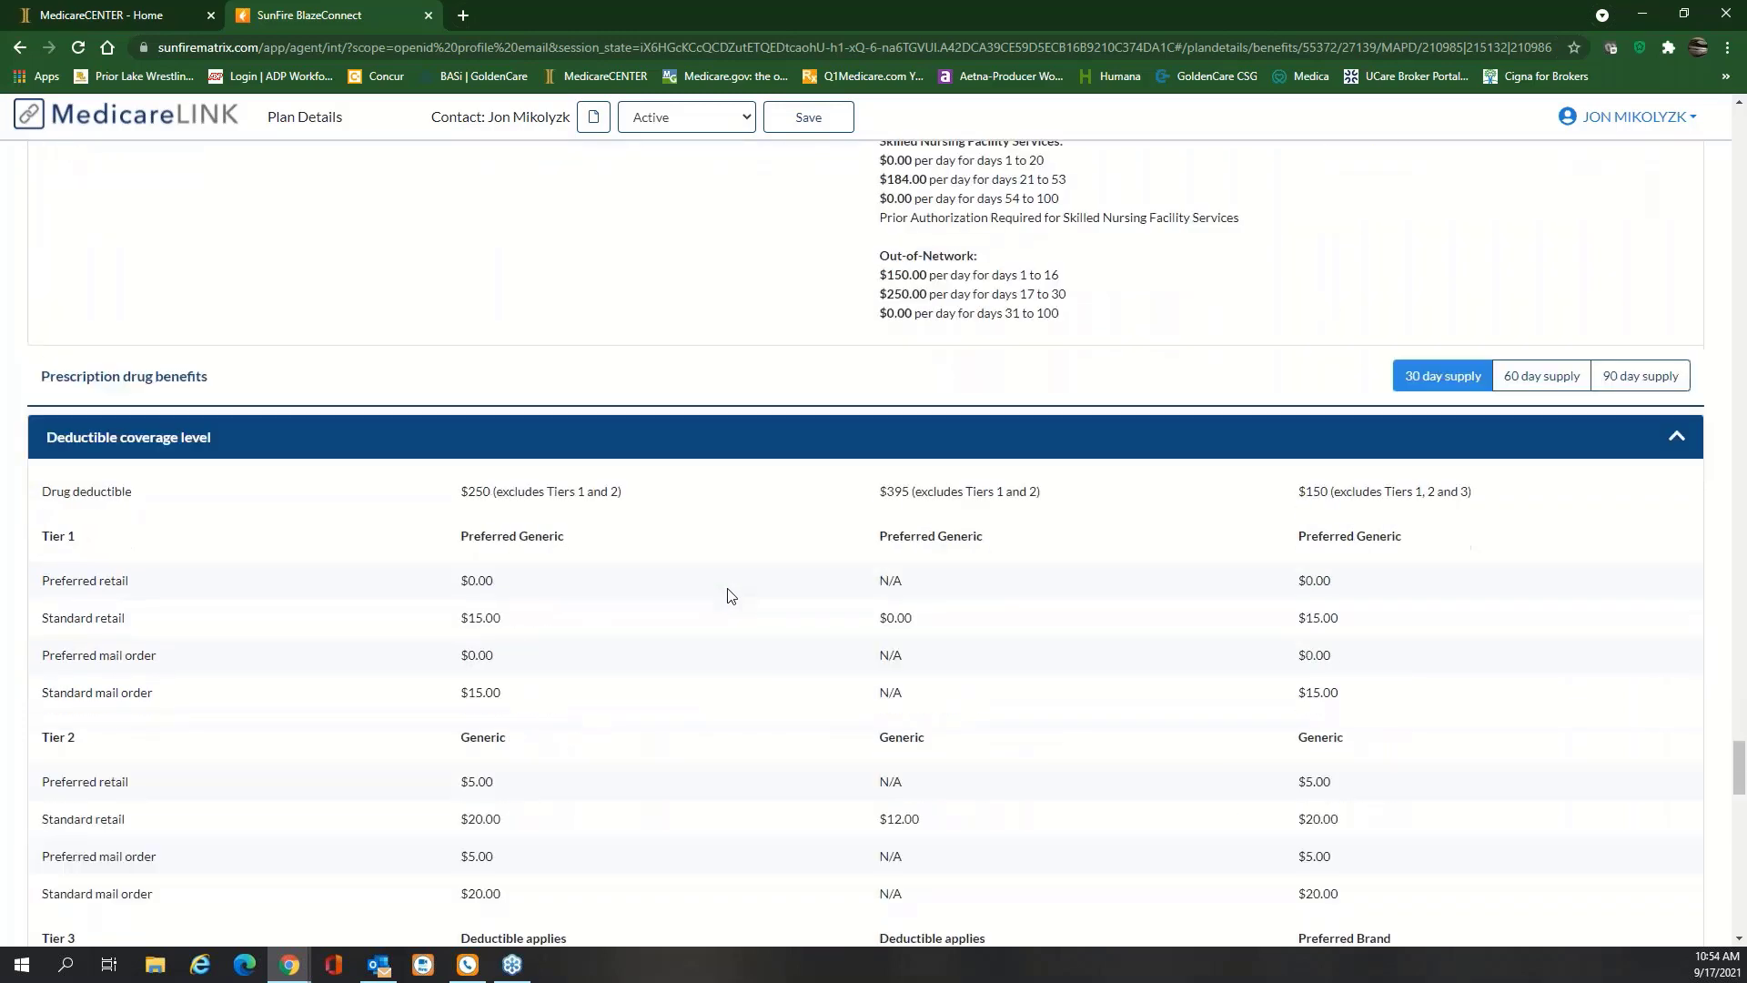
scroll(724, 593, up, 1)
scroll(846, 519, down, 7)
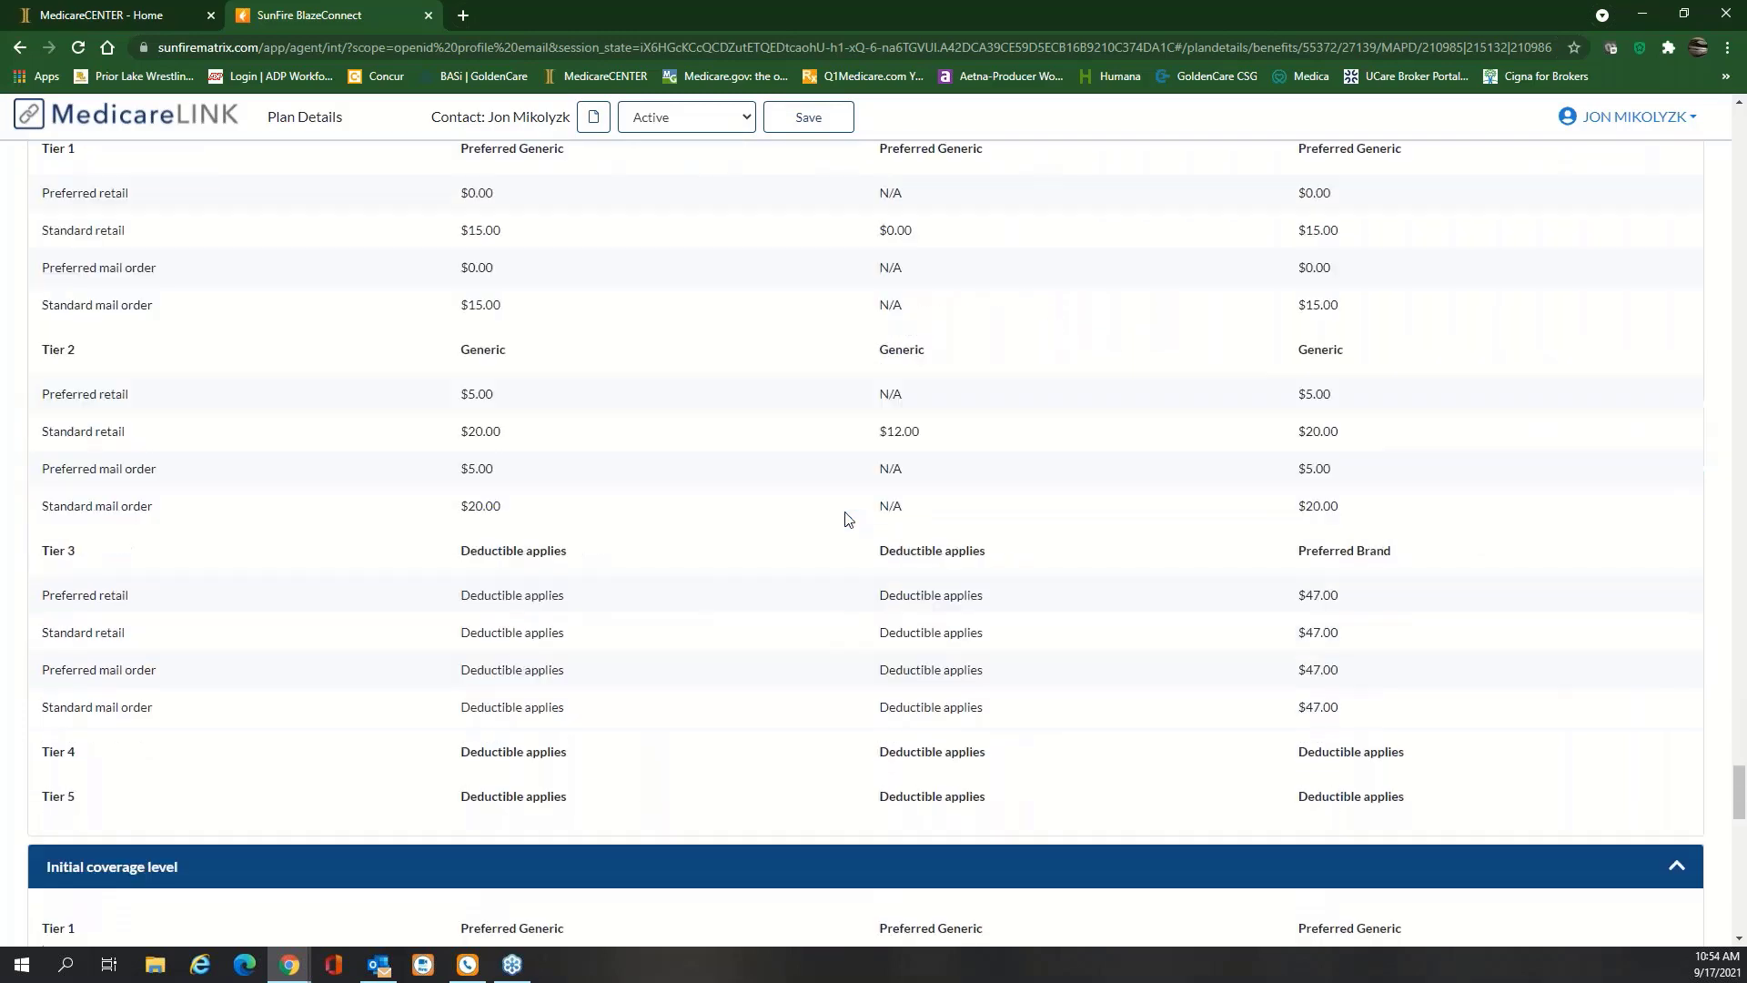
scroll(846, 518, down, 12)
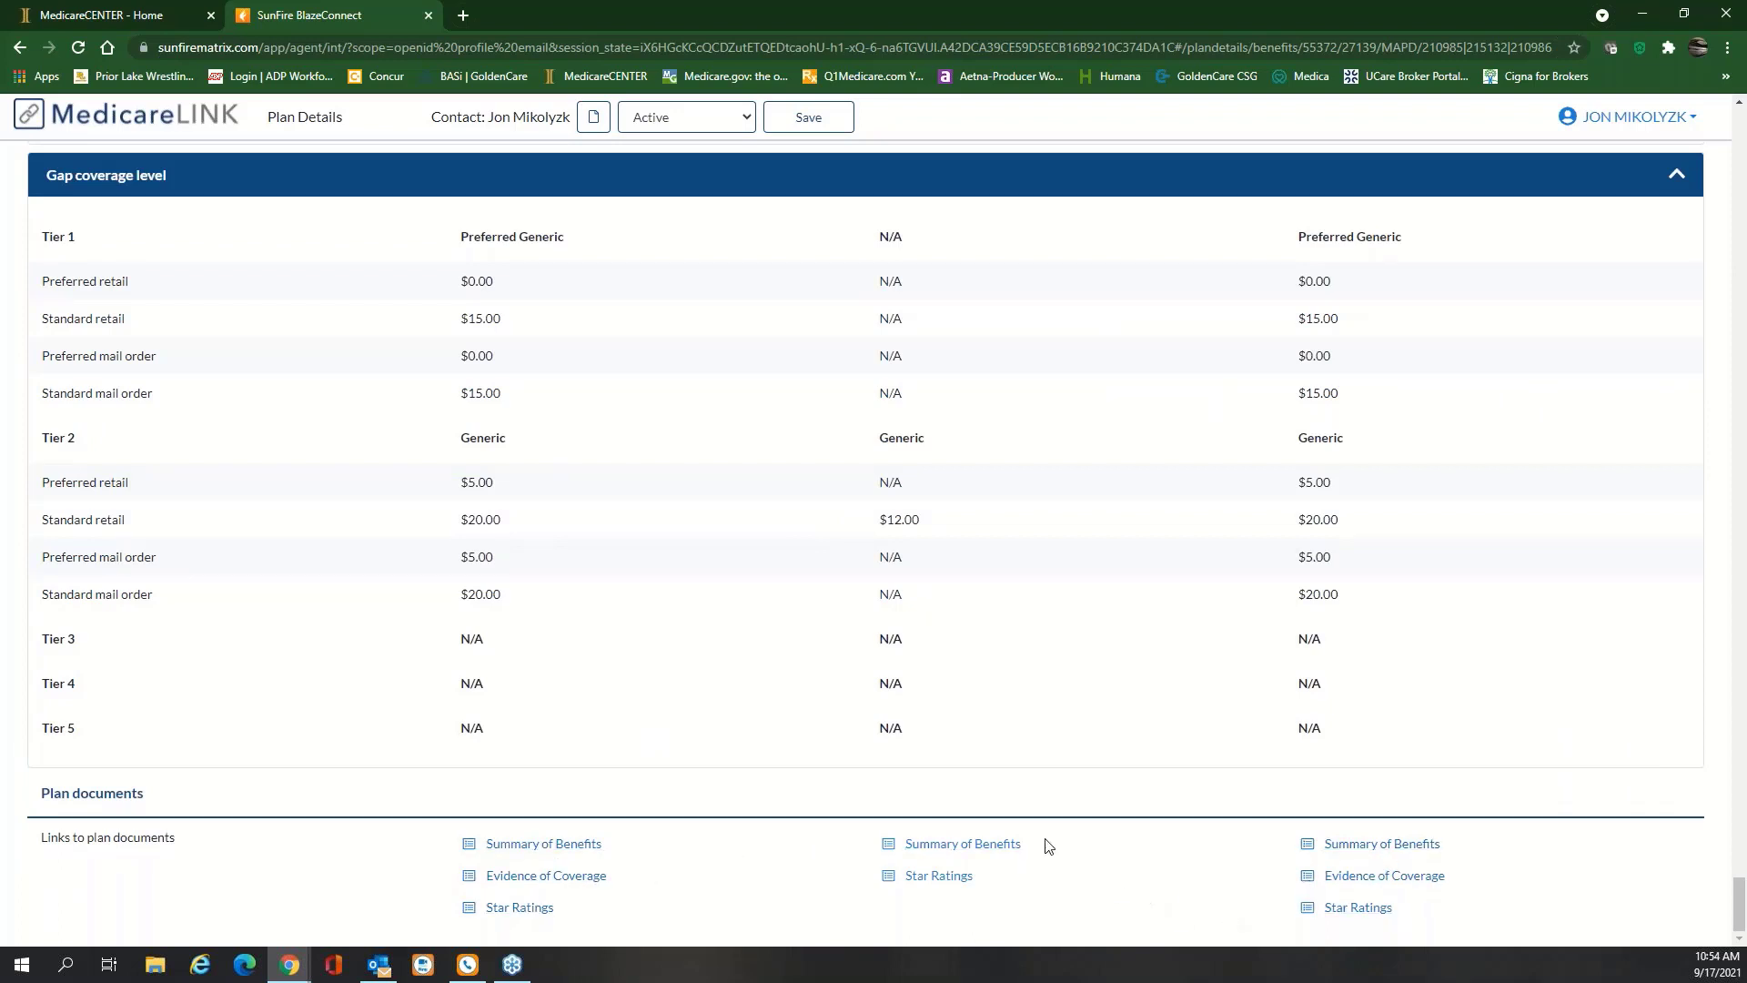
click(948, 845)
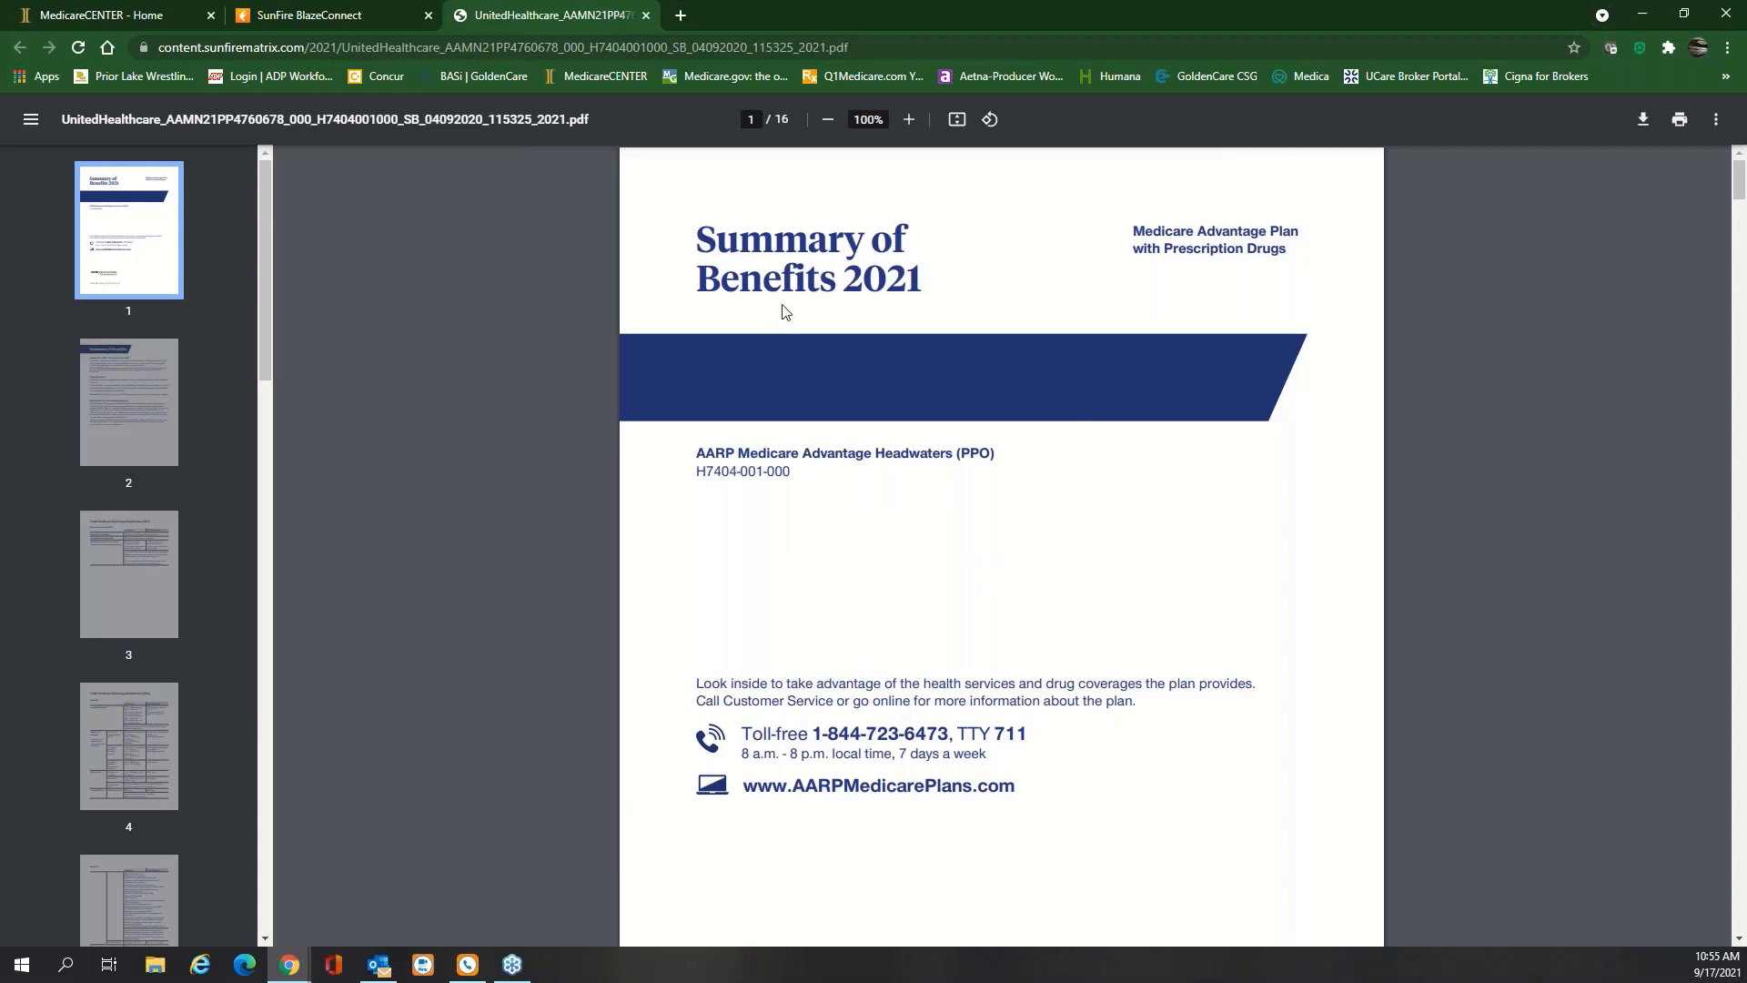
click(646, 16)
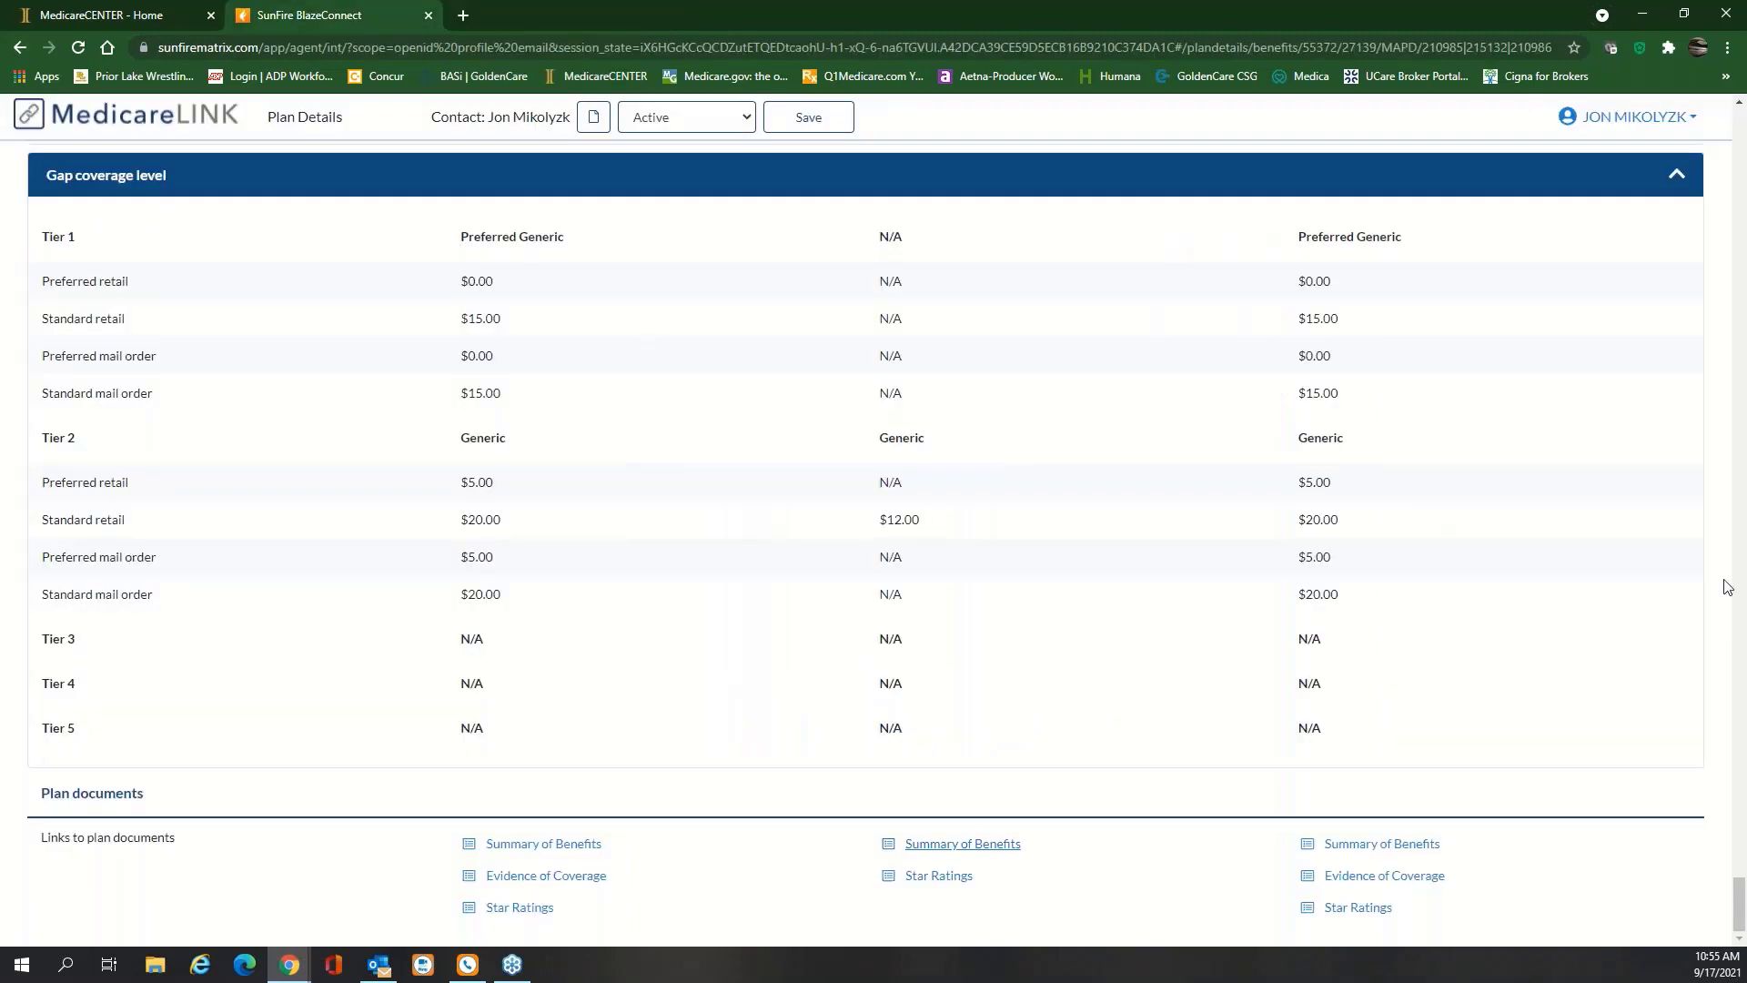
drag(1741, 891, 1741, 145)
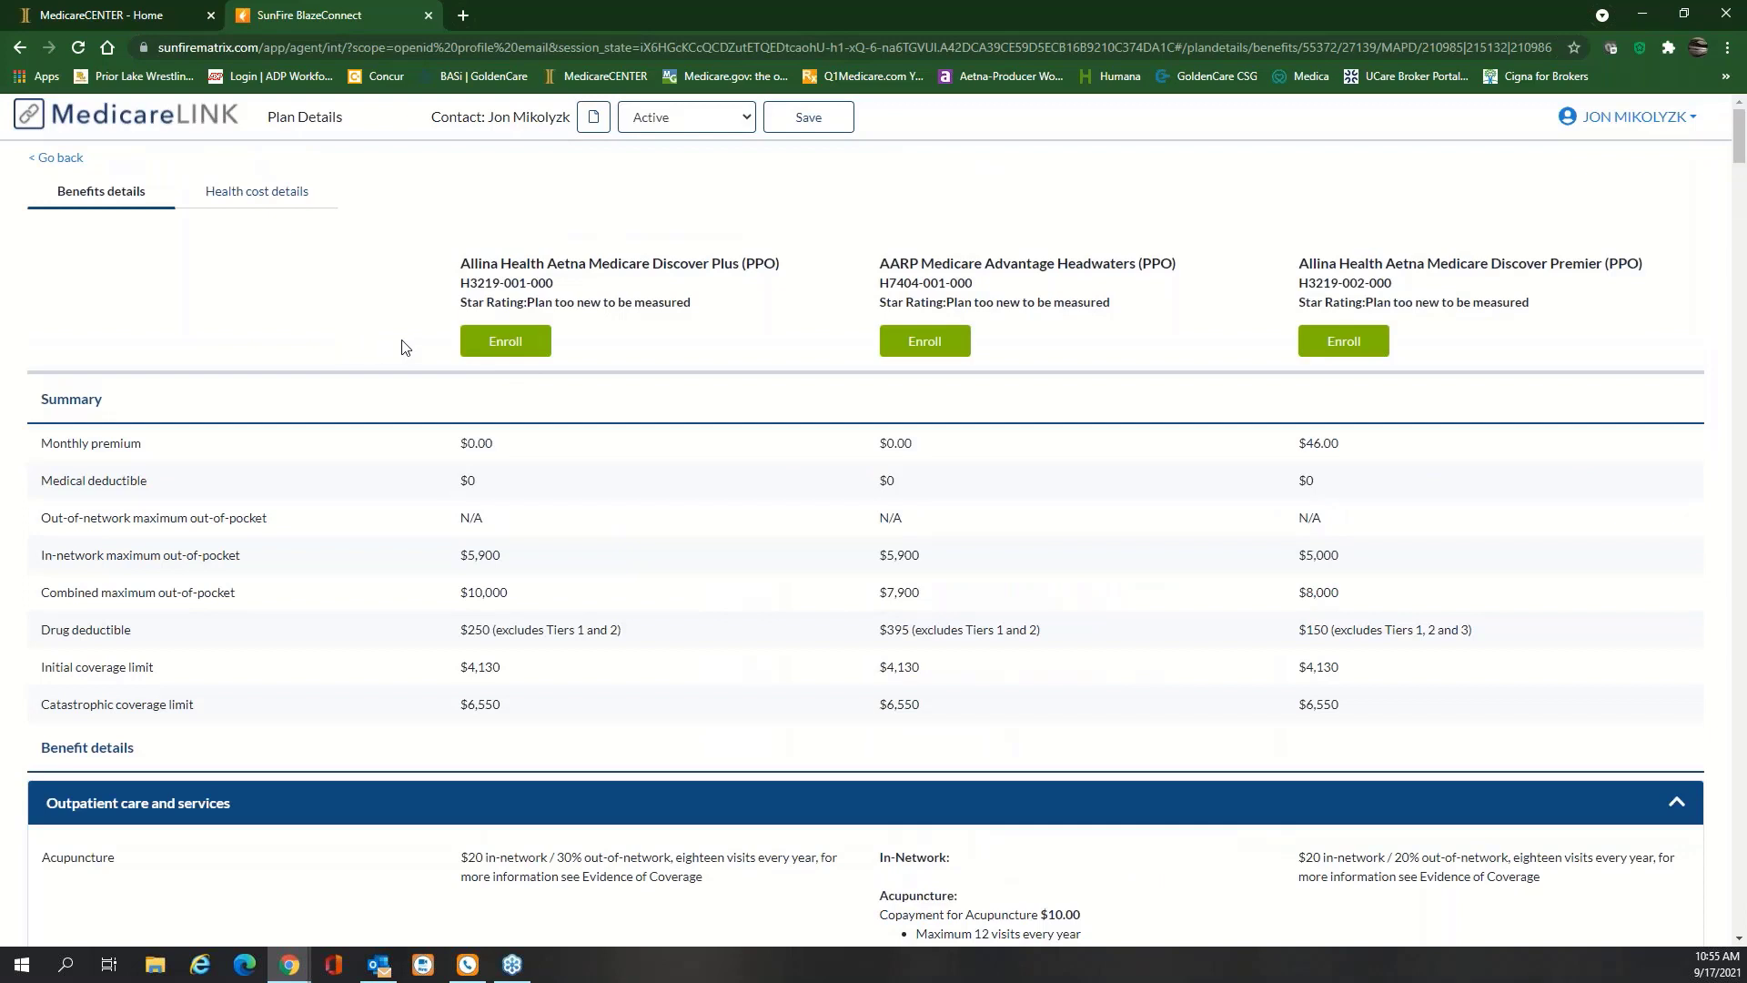
Email the three-plan quote to the agent's saved address, noting the access PIN
click(61, 164)
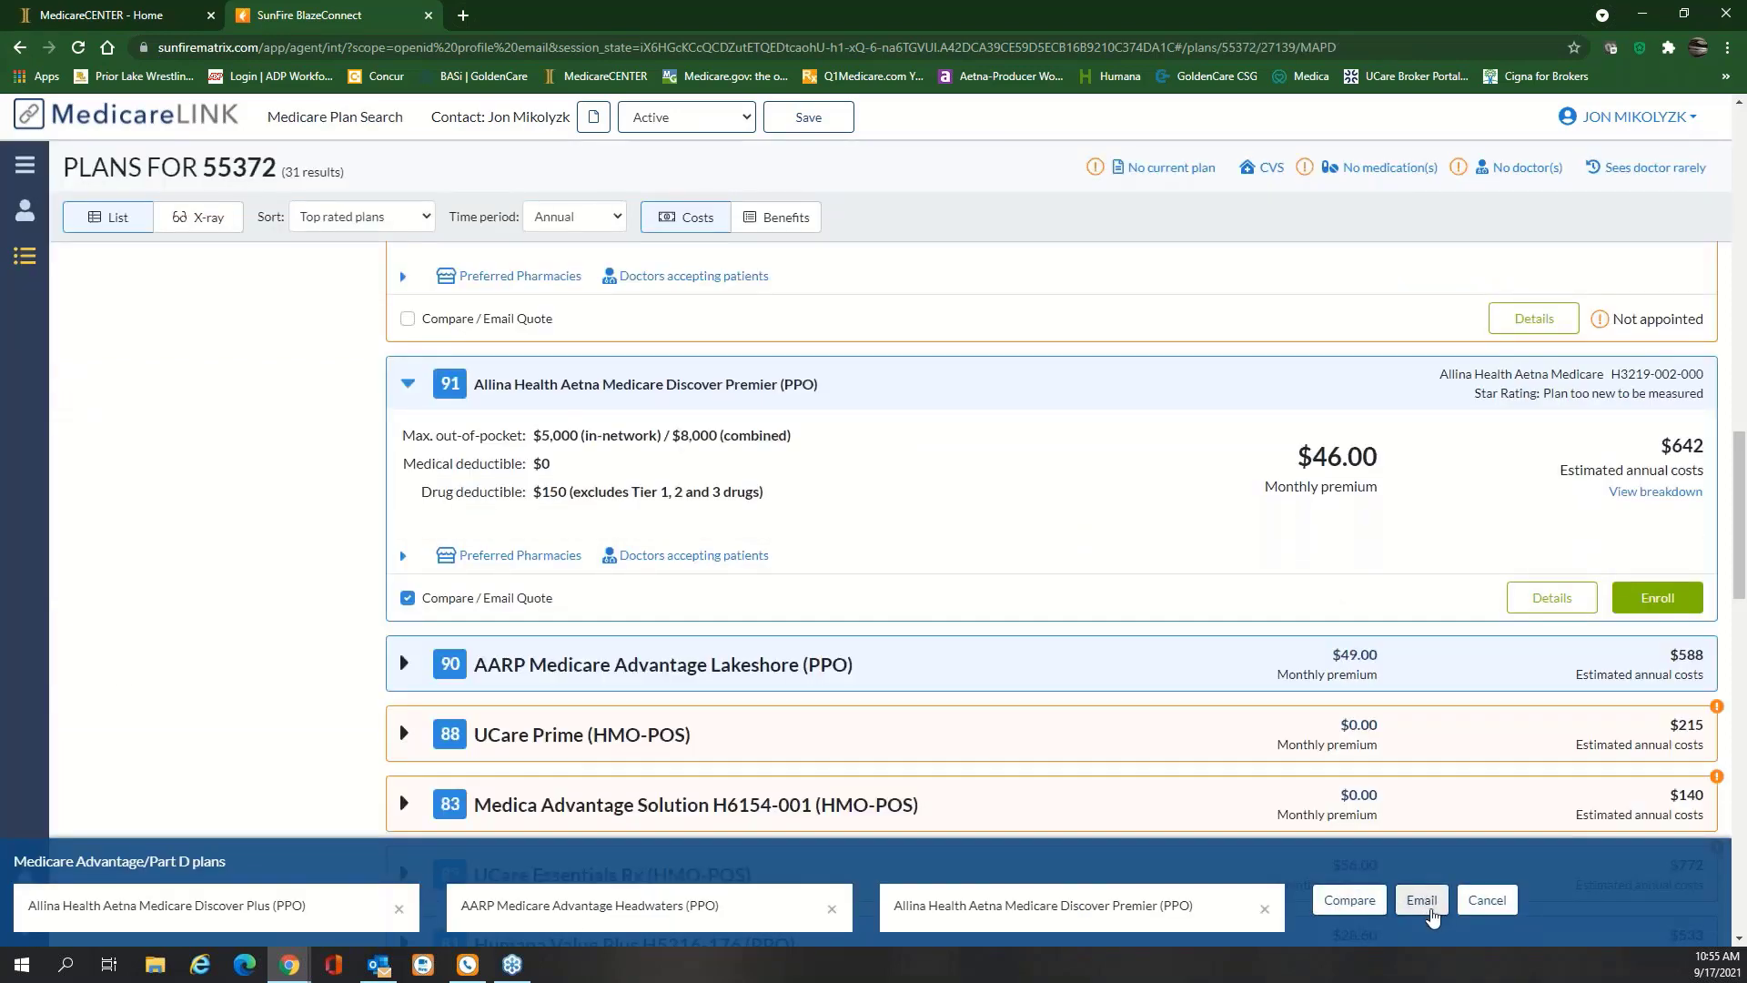
click(1423, 901)
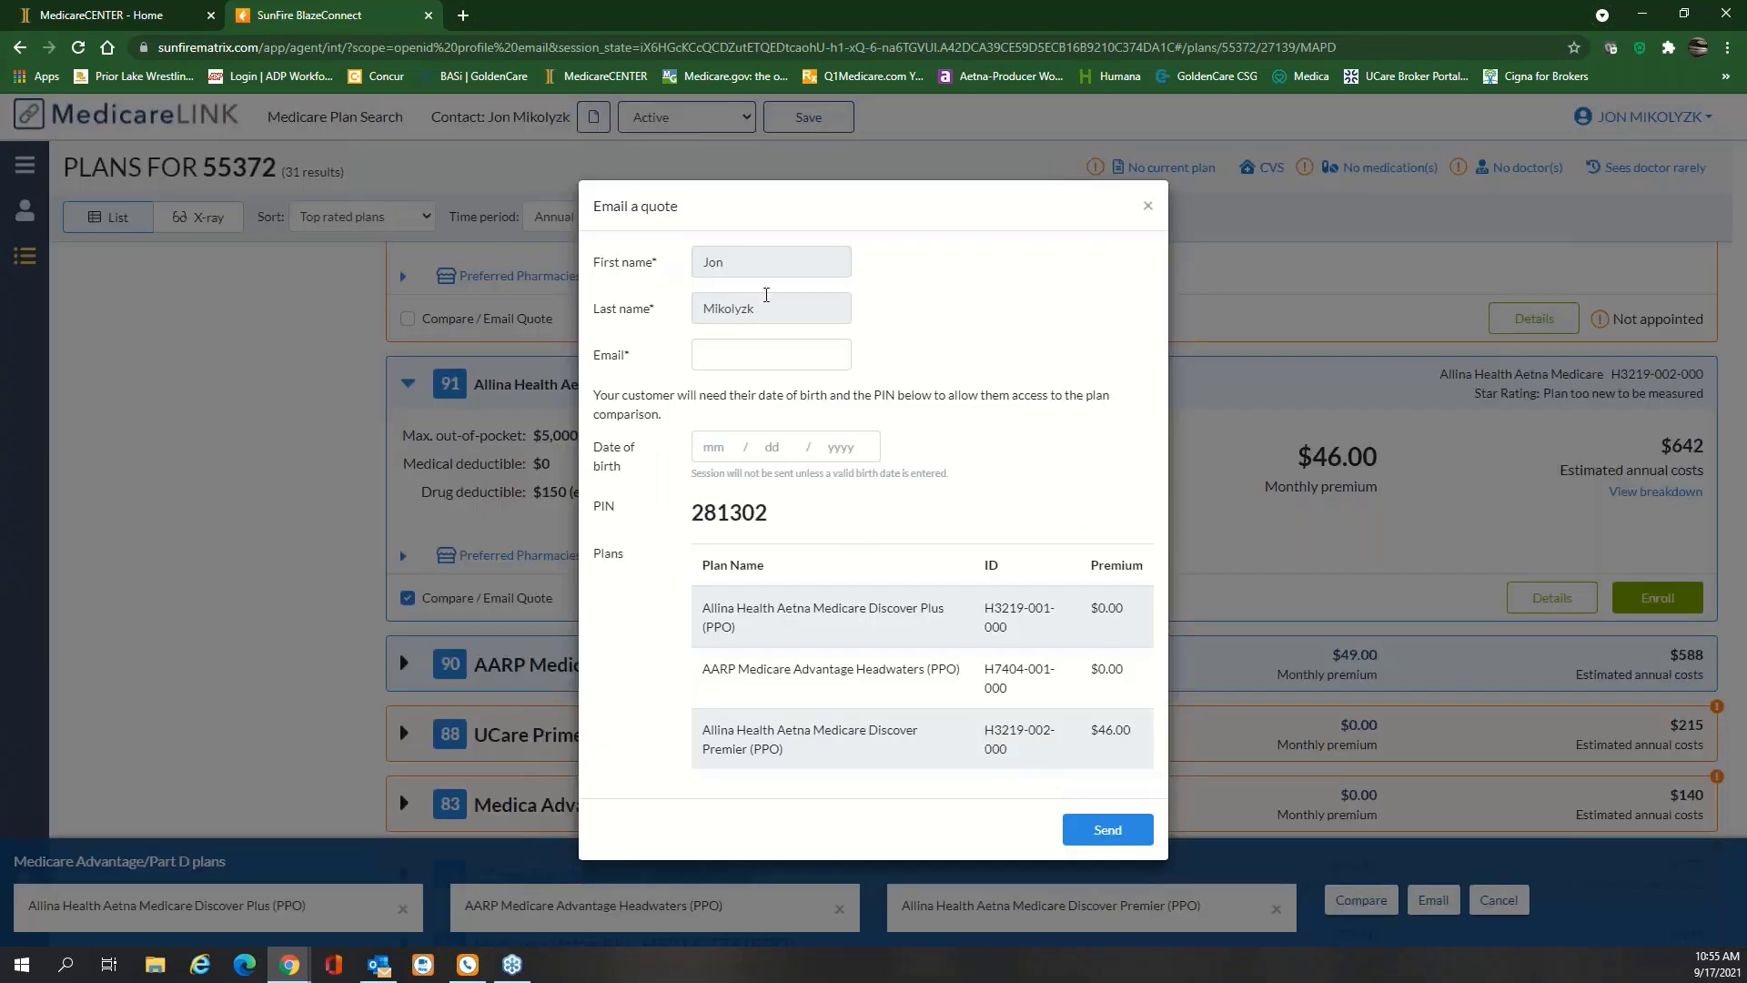
click(766, 350)
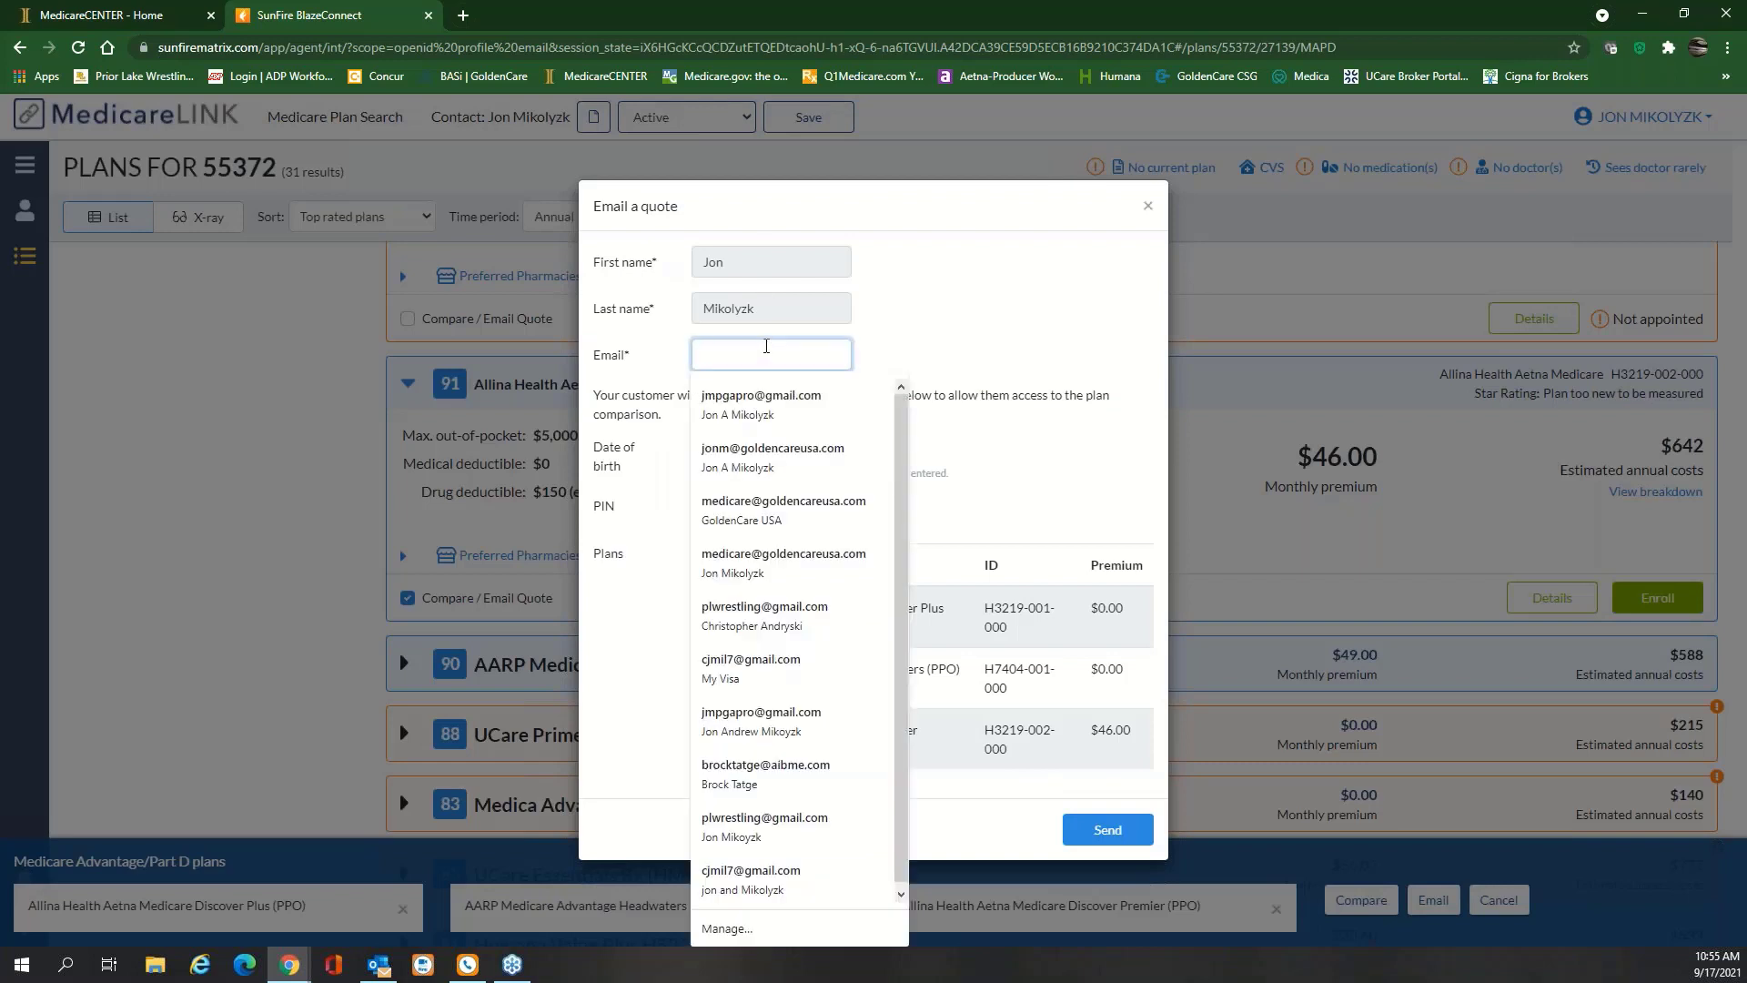
click(772, 455)
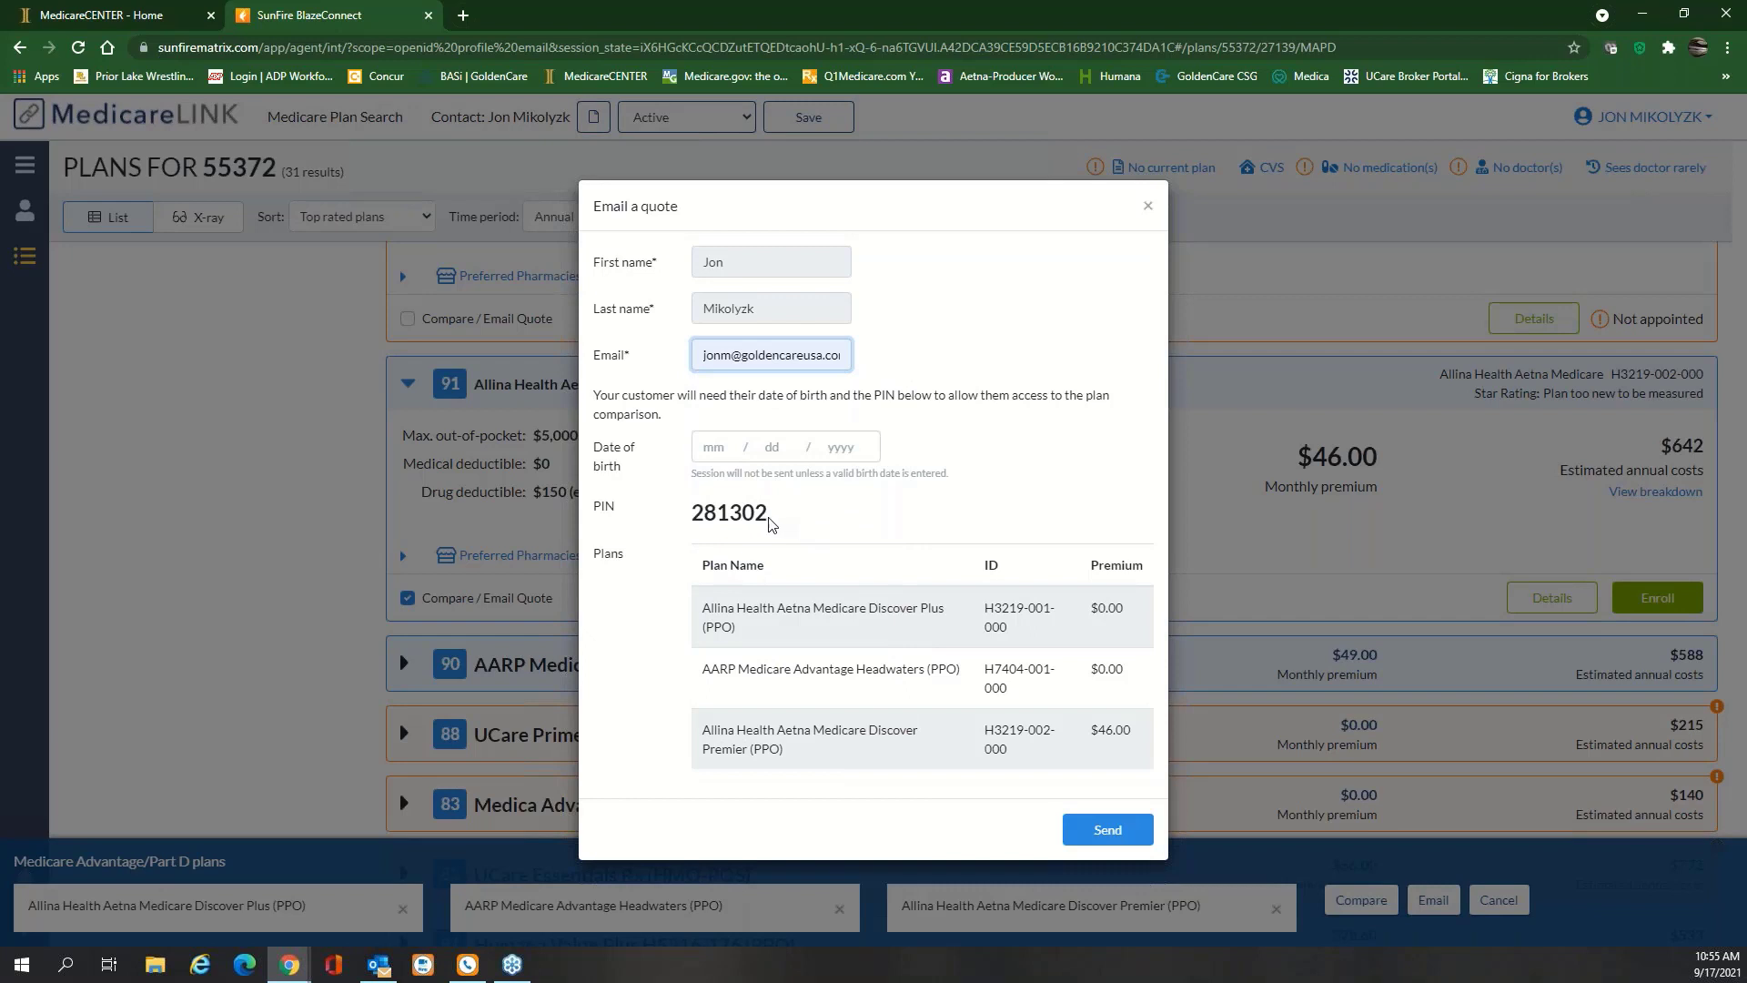
drag(775, 519, 679, 524)
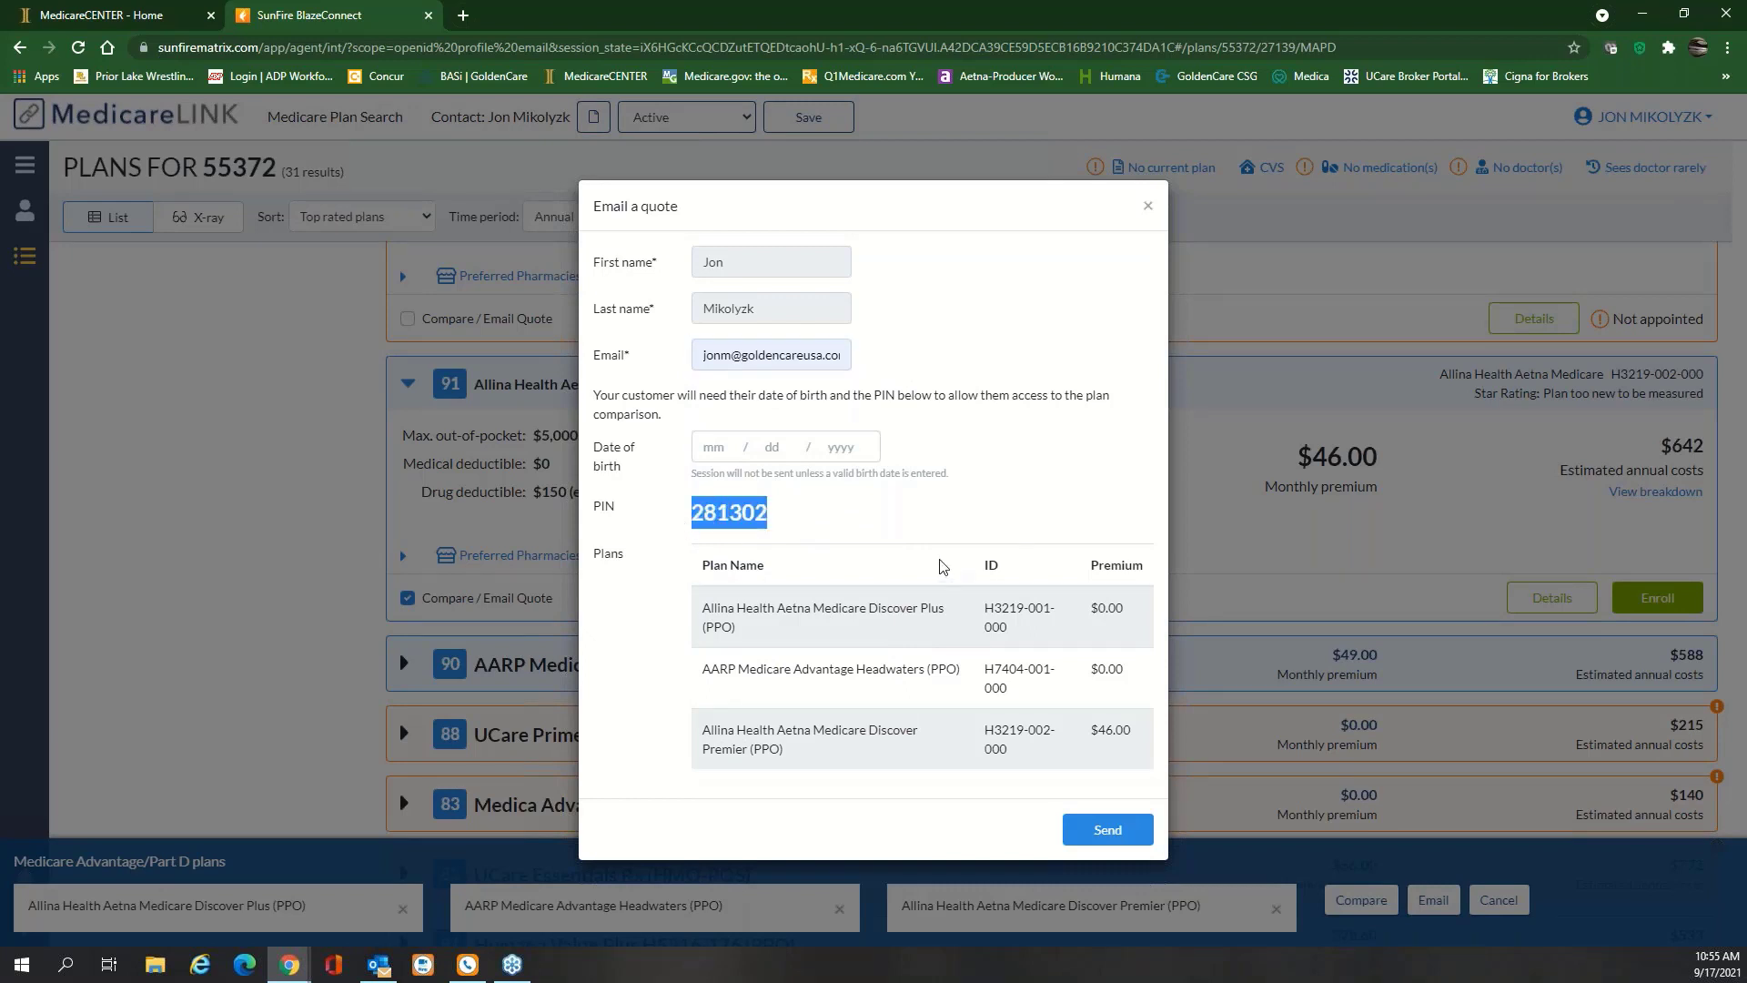
click(1108, 829)
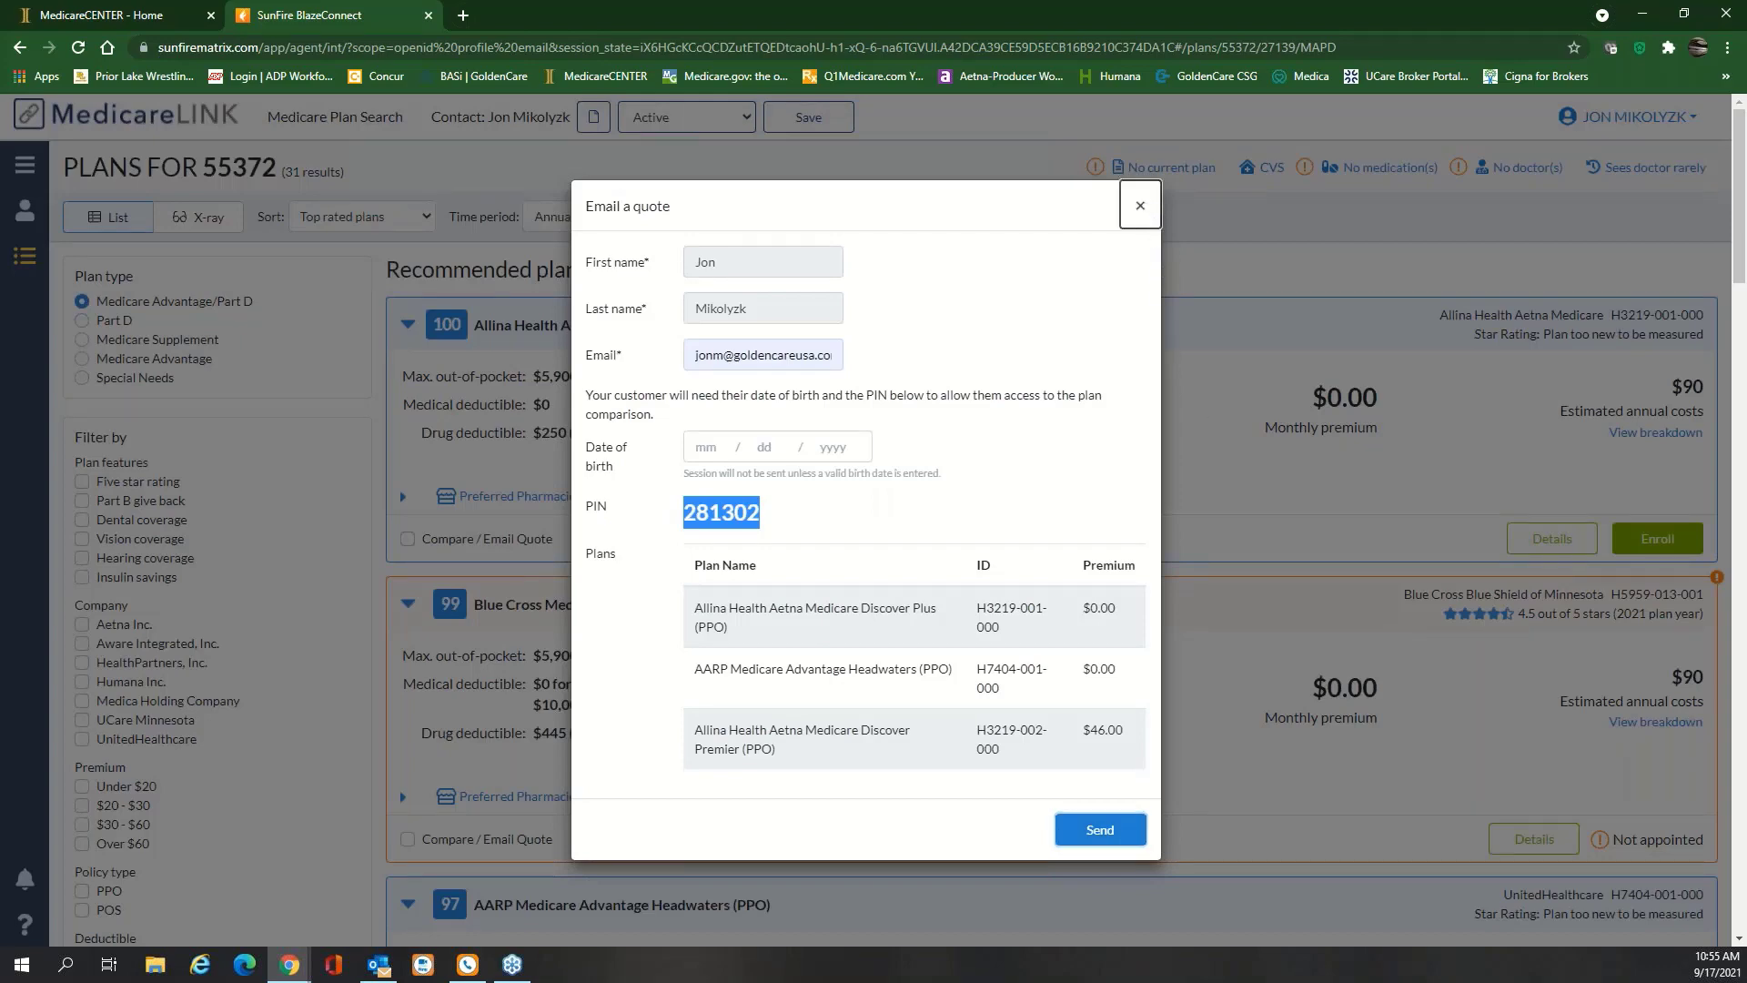
click(1141, 207)
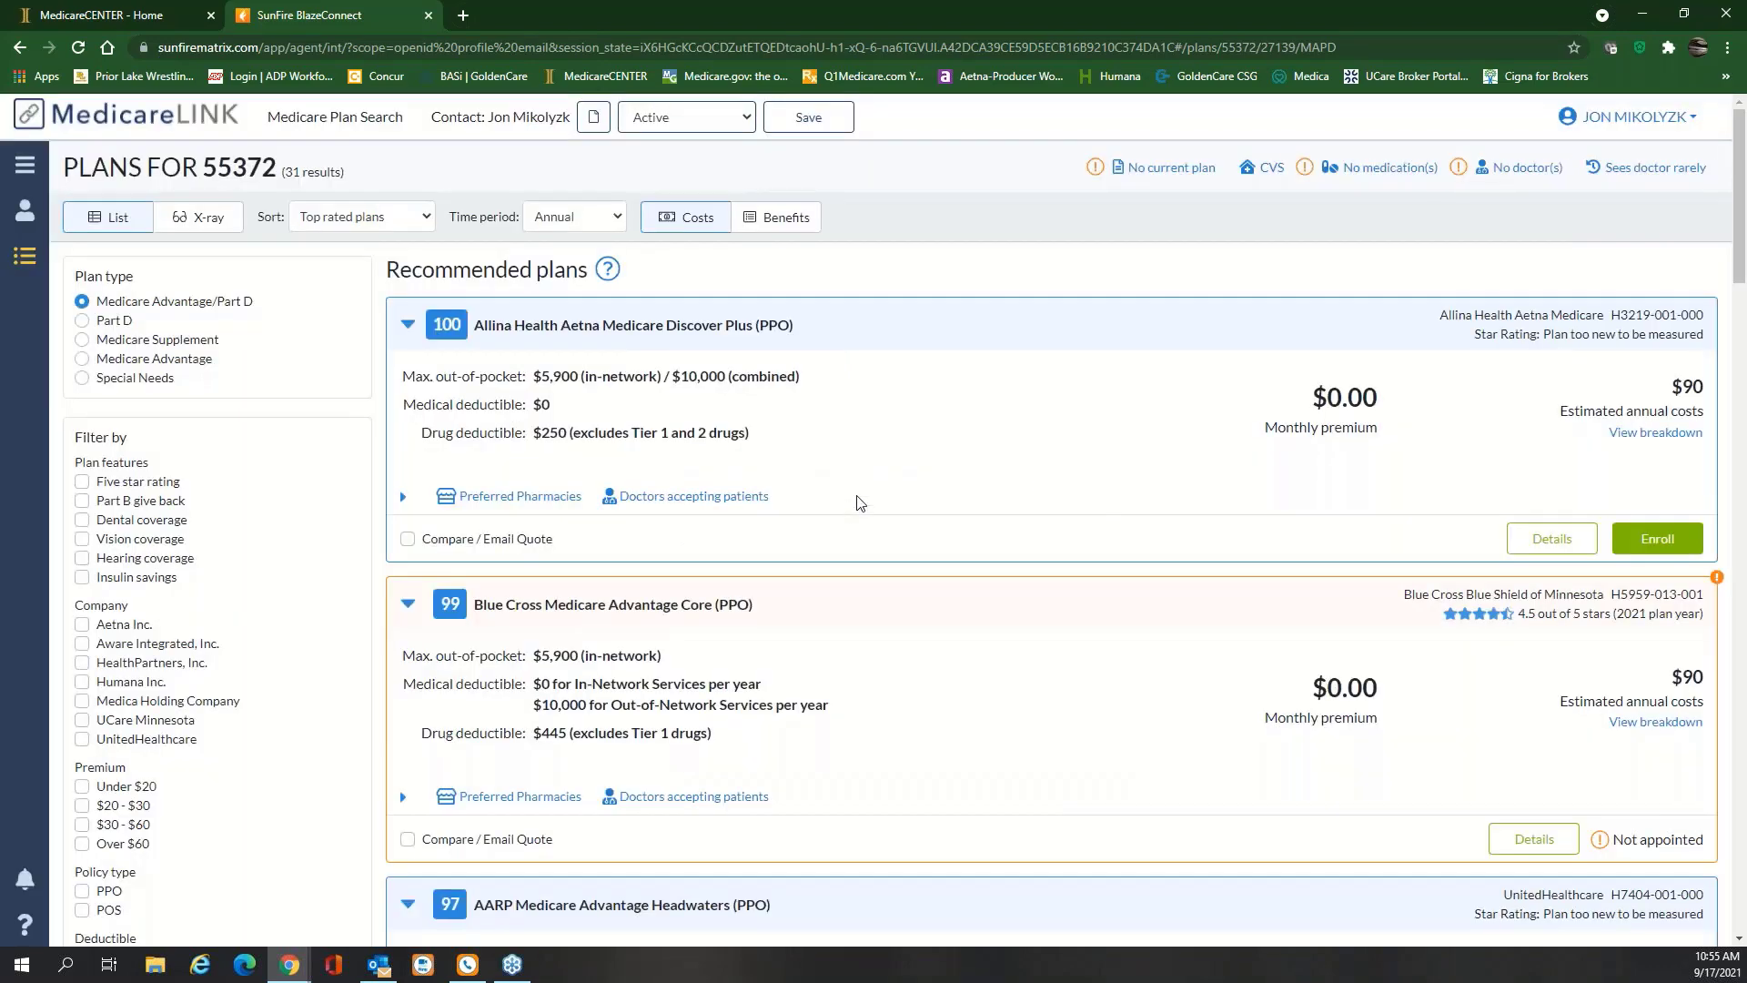
Mark Blue Cross Medicare Advantage Core, UCare Aware and Medica H6154-001 for comparison
scroll(859, 500, down, 4)
scroll(859, 495, up, 2)
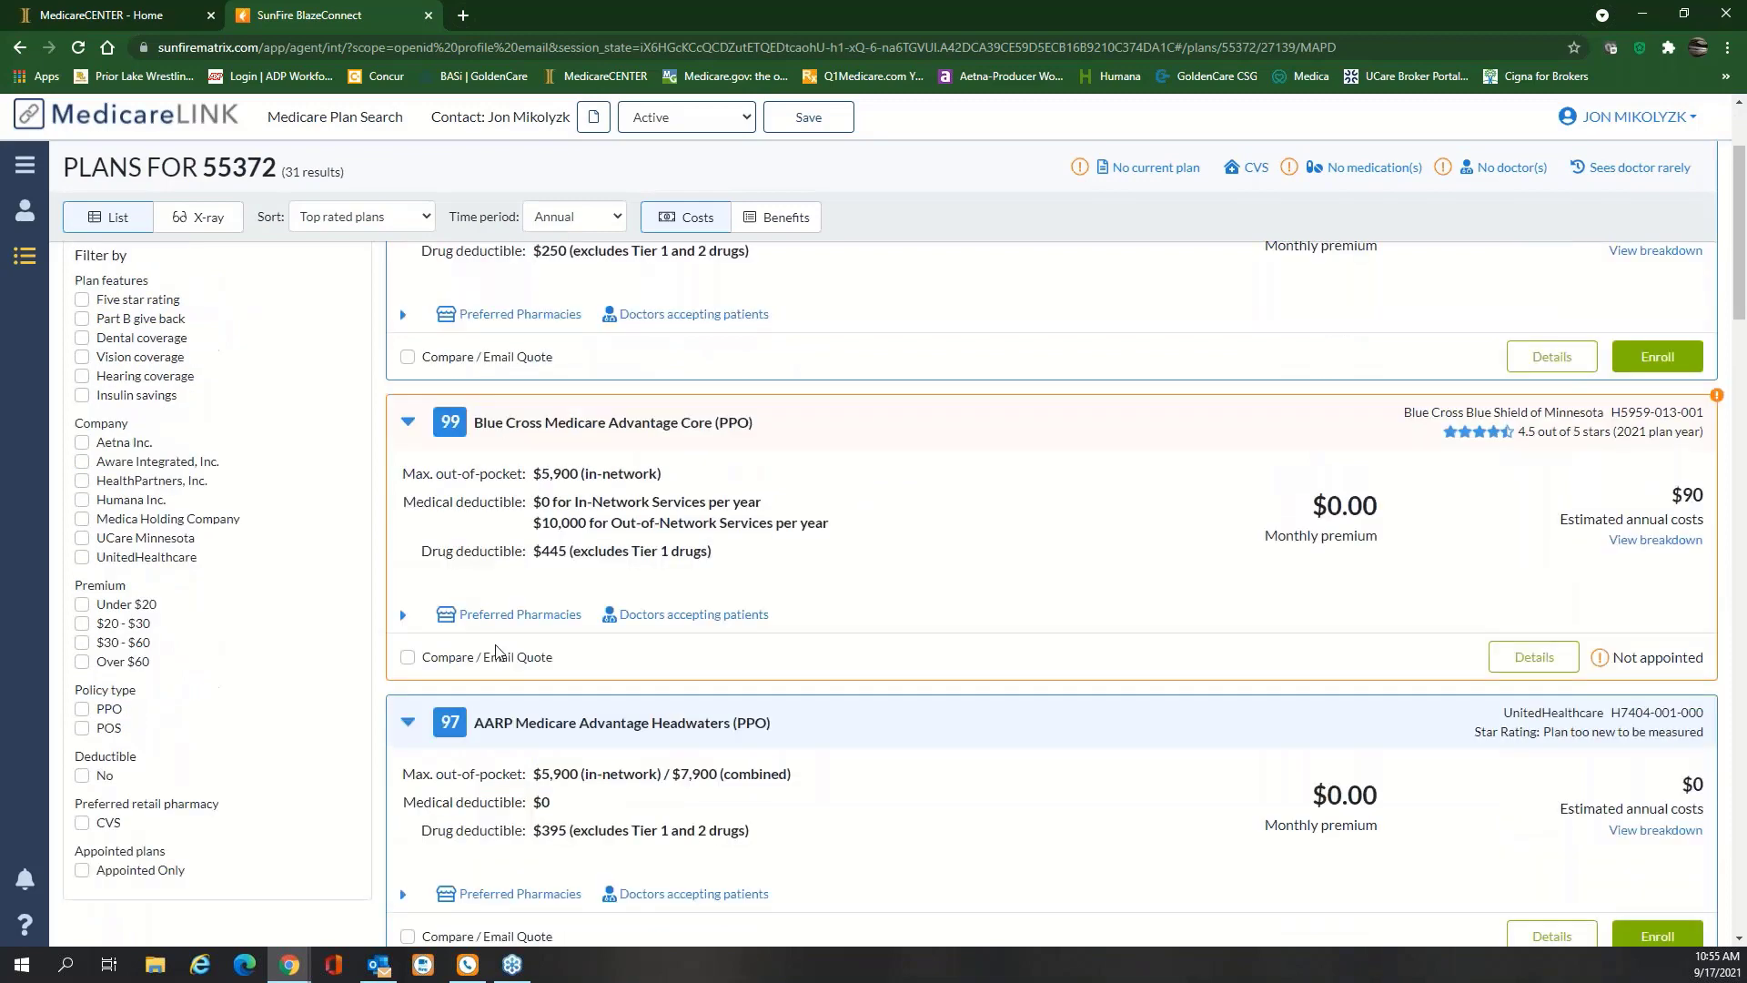
click(408, 657)
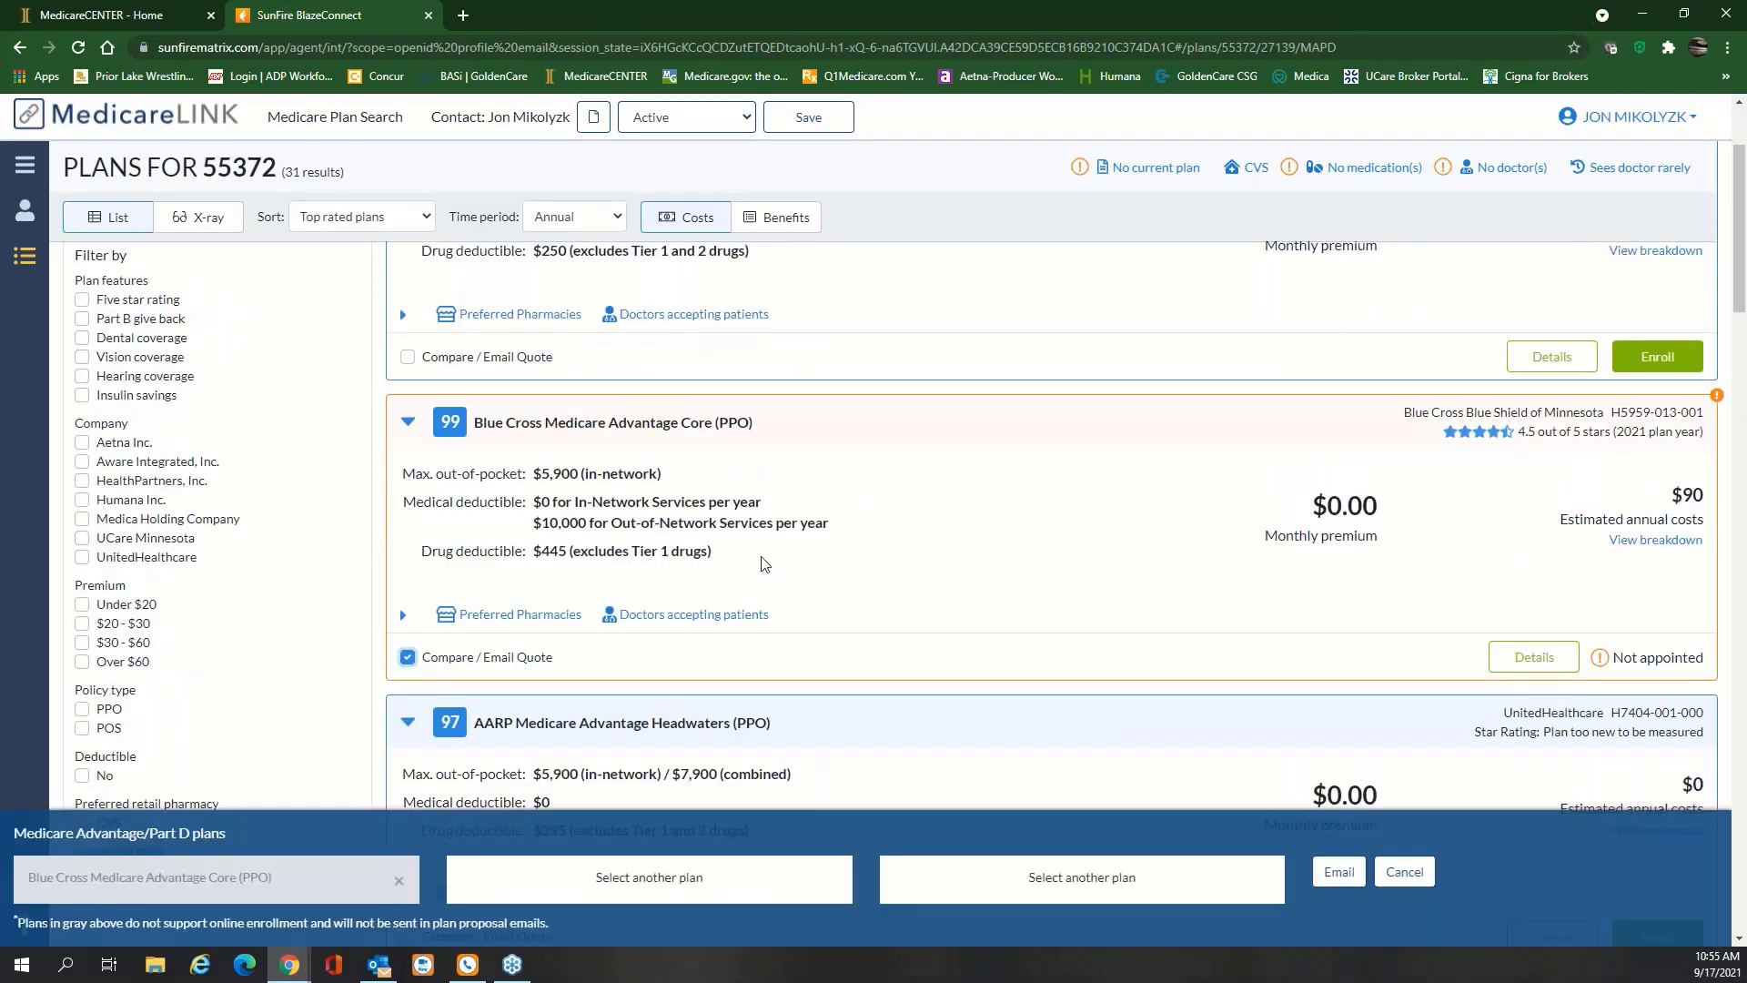
scroll(764, 563, down, 8)
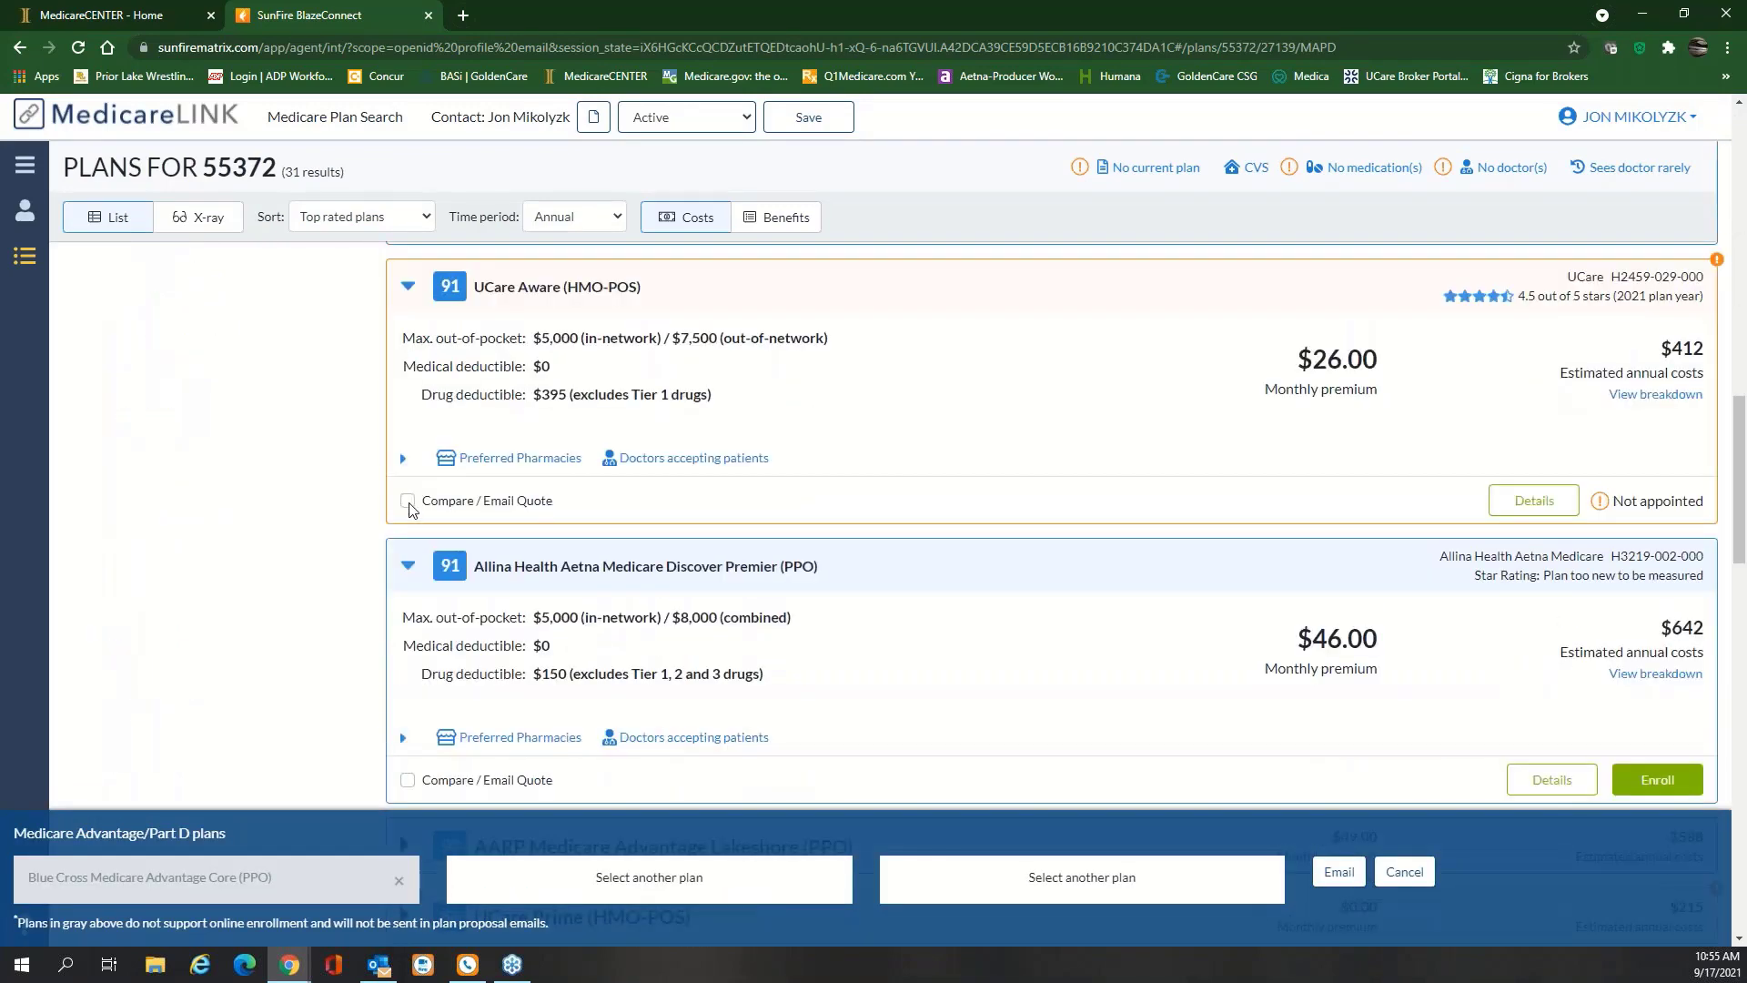
click(407, 501)
scroll(400, 546, down, 5)
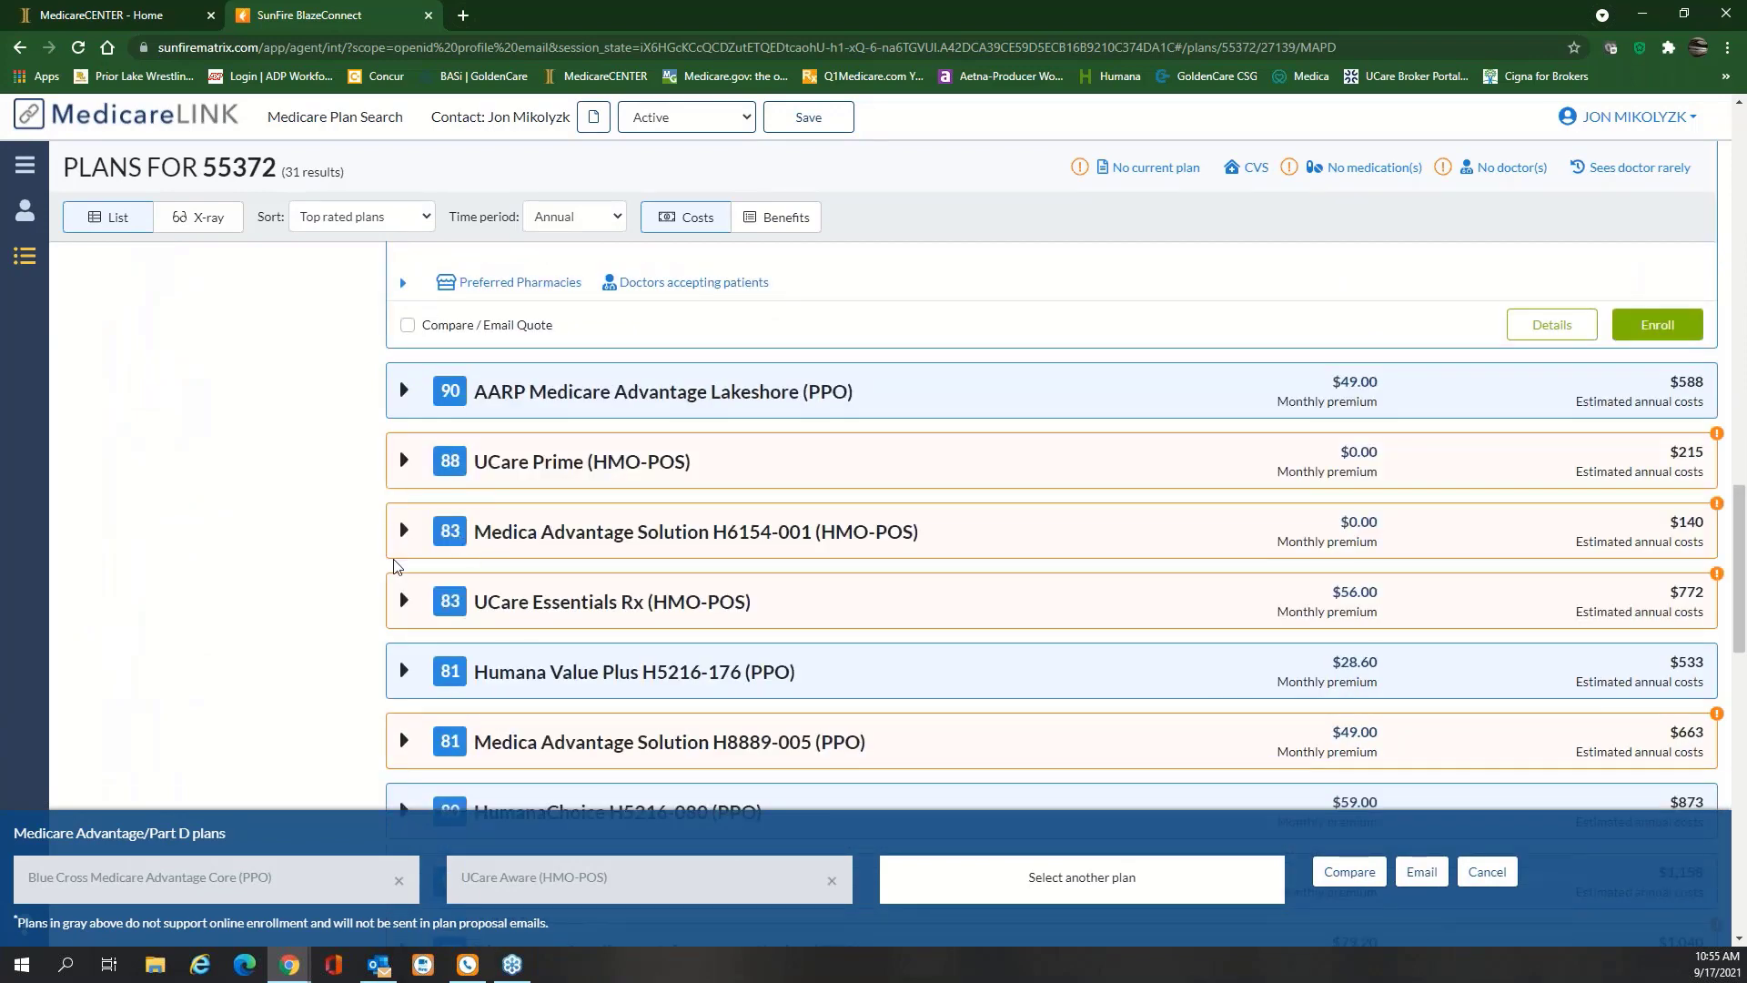
click(403, 530)
click(408, 765)
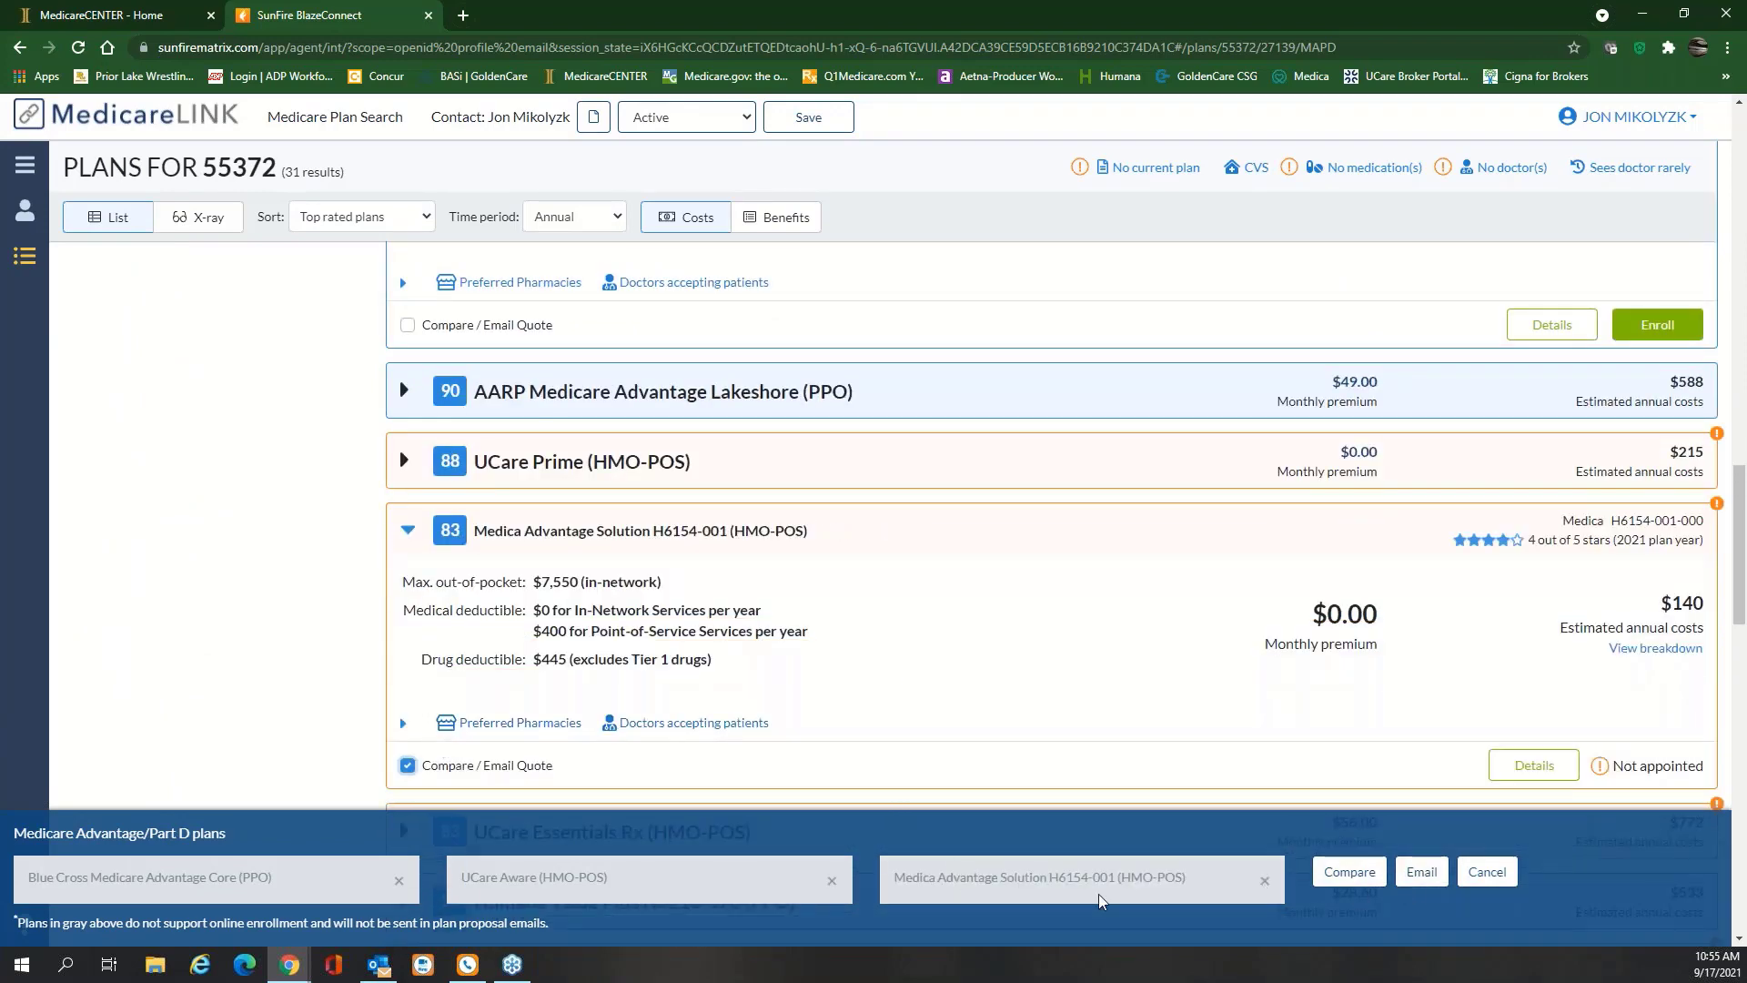
Attempt emailing the selection, dismiss the error, and open the side-by-side comparison
click(1422, 874)
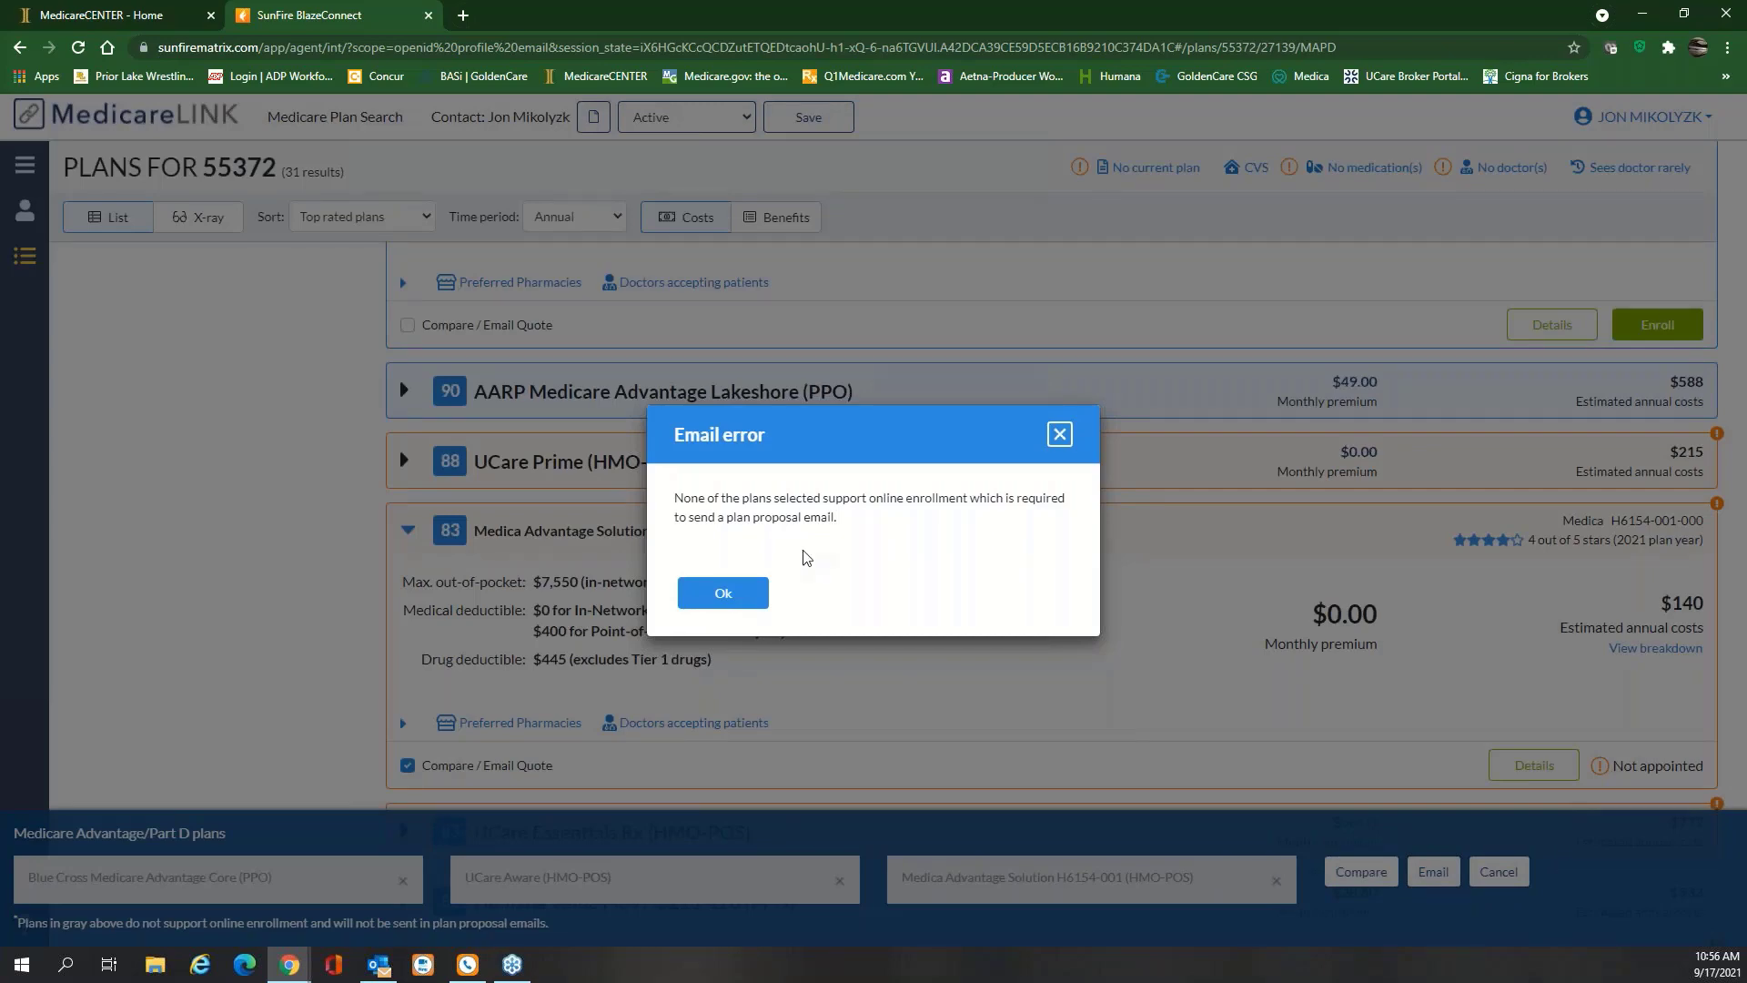
click(721, 592)
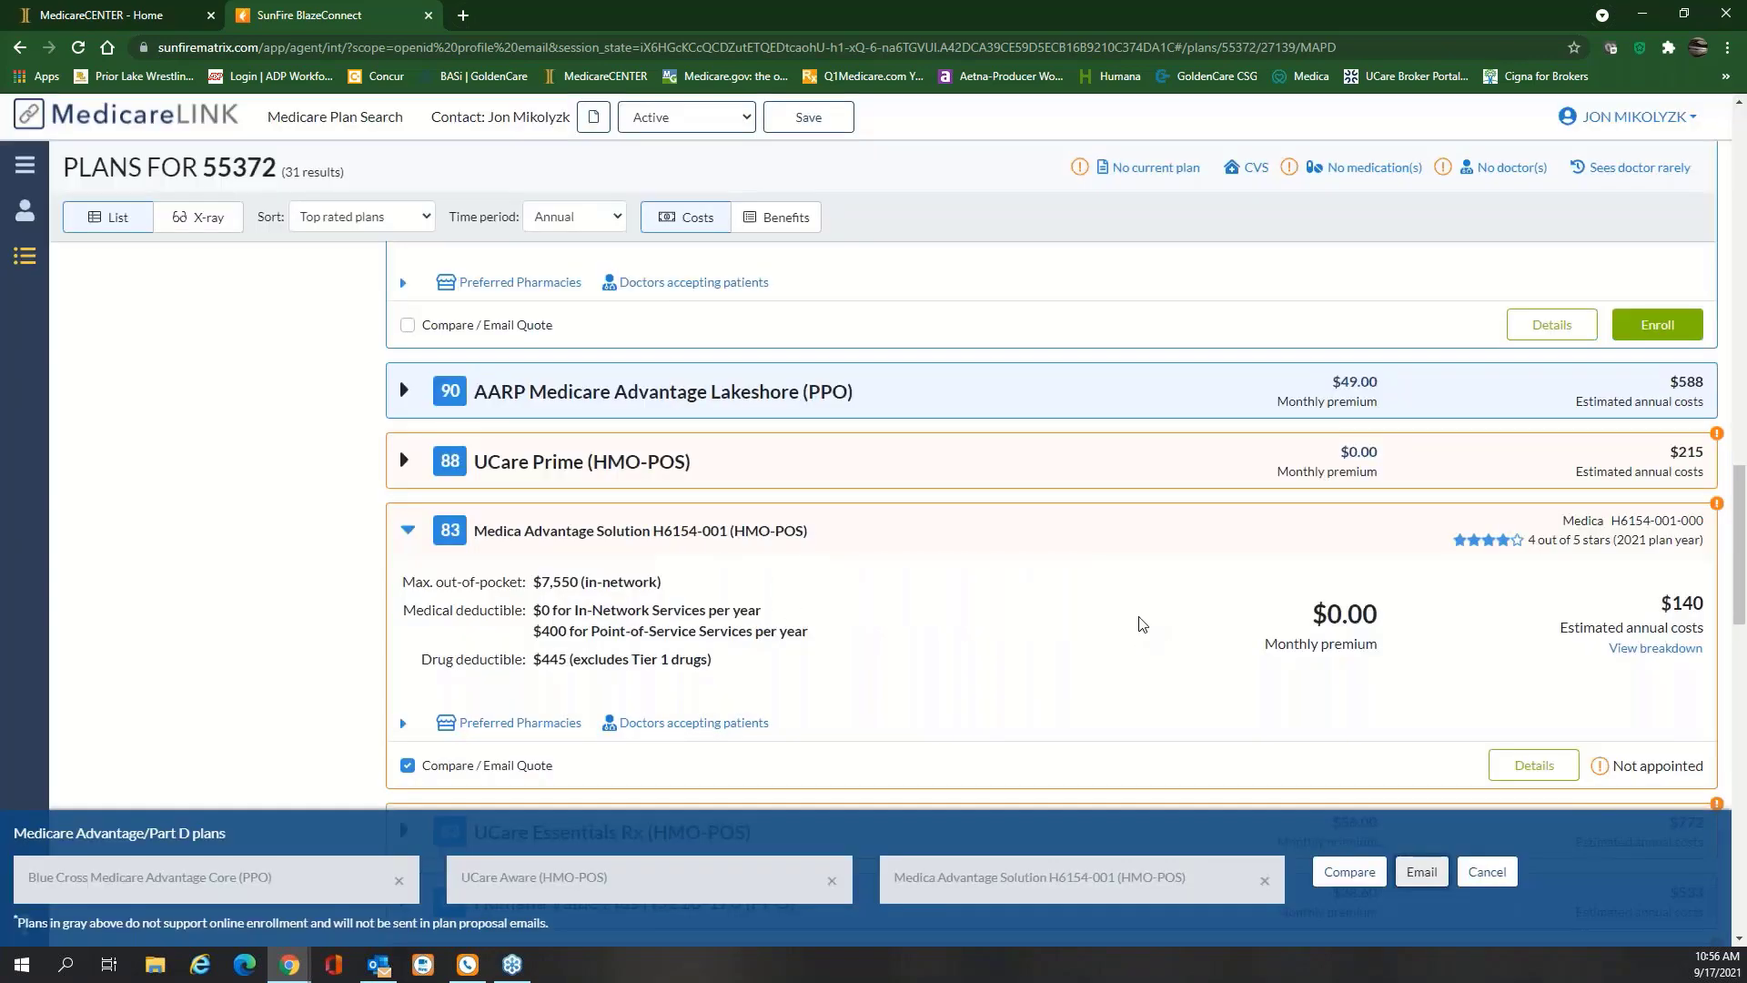
click(1349, 872)
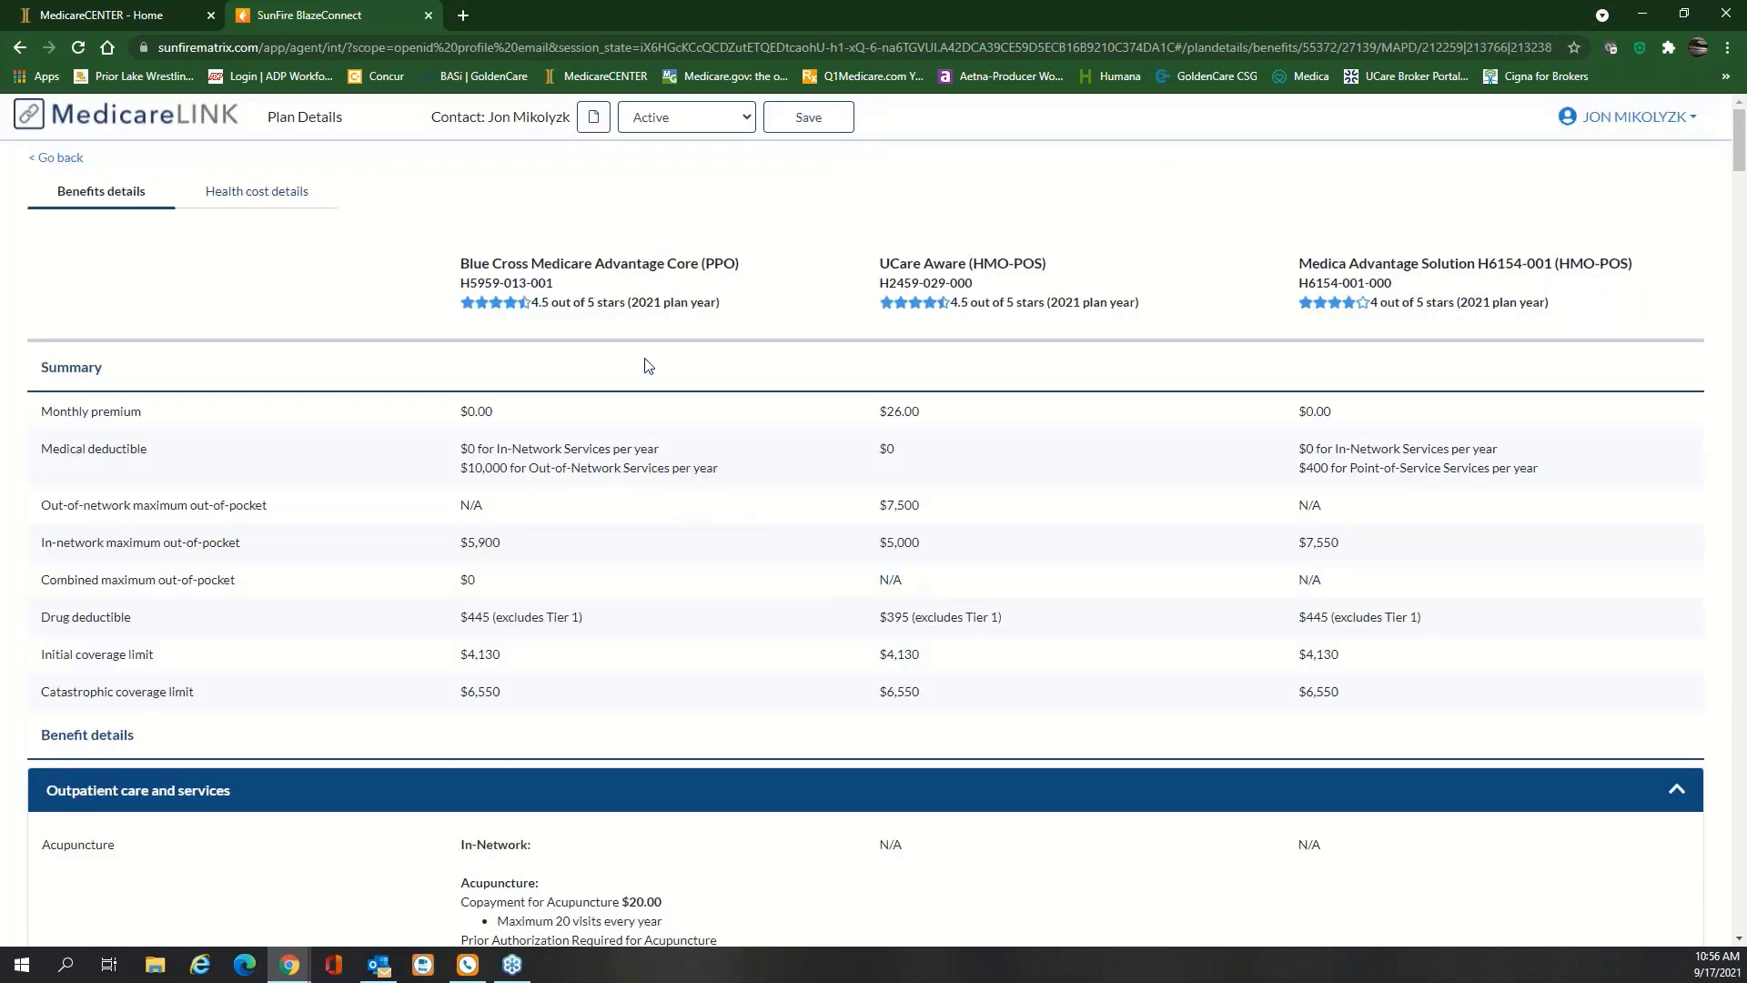
Print the three-plan comparison to PDF, overwriting SunFire BlazeConnect.pdf in Documents
right_click(1163, 233)
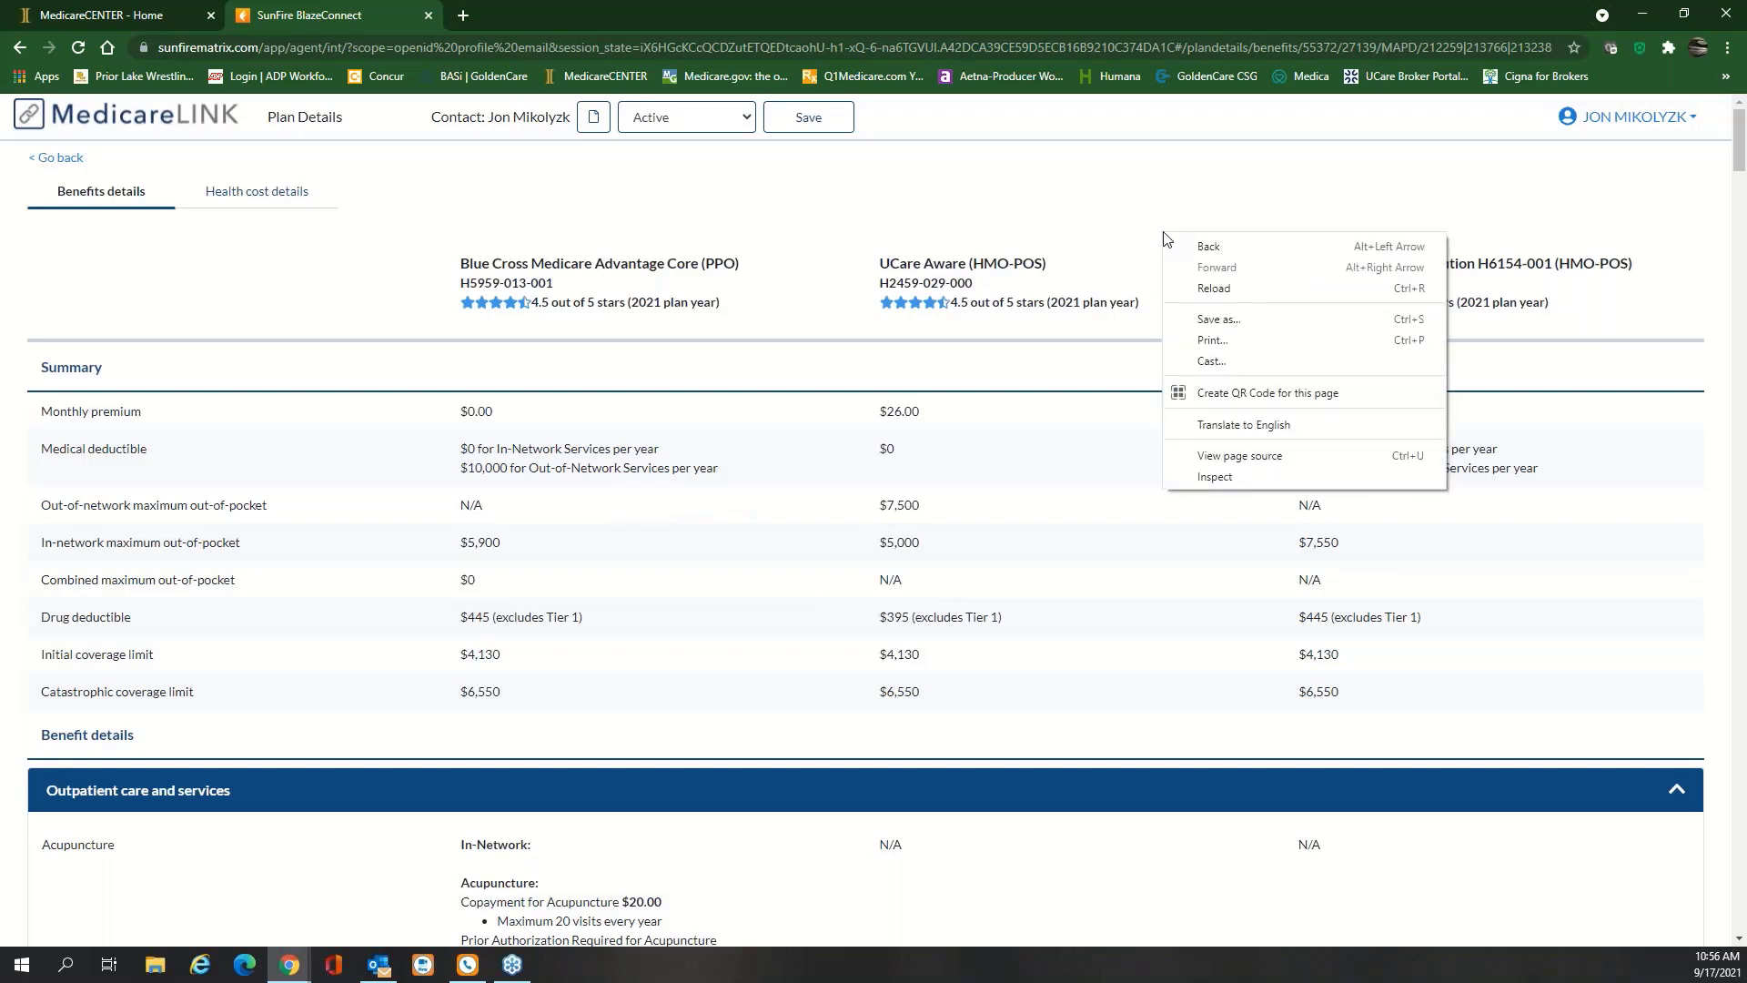
click(1203, 343)
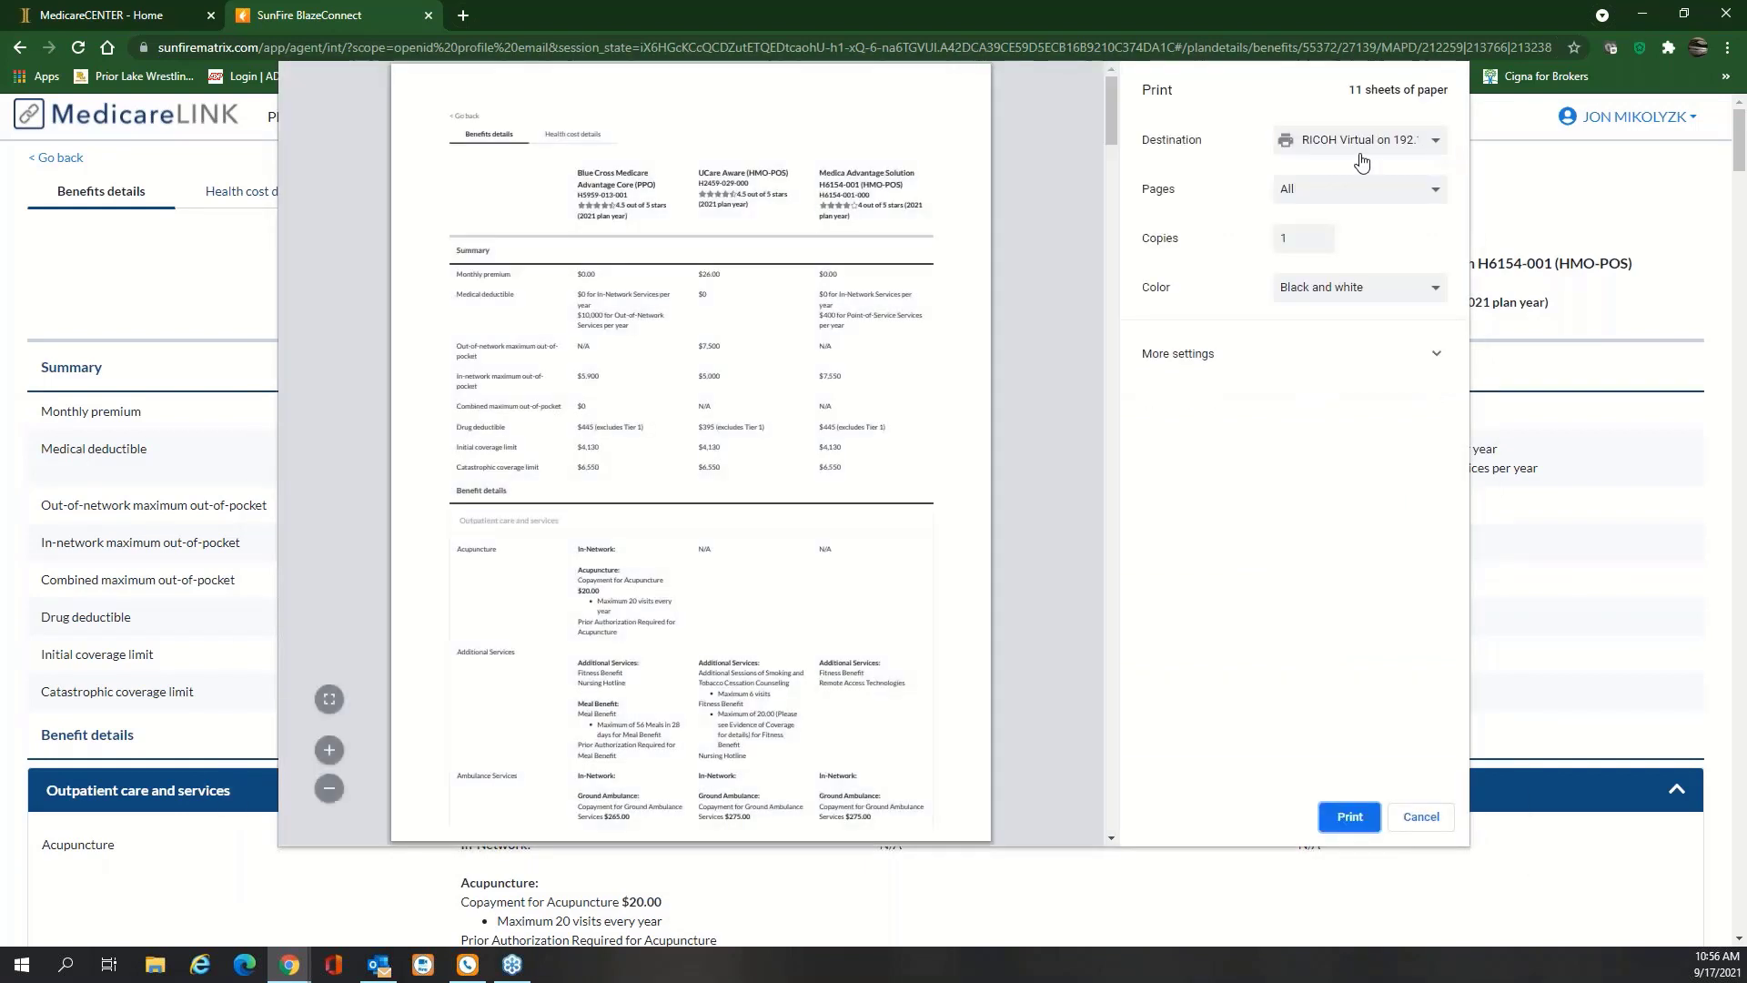
scroll(1084, 389, down, 10)
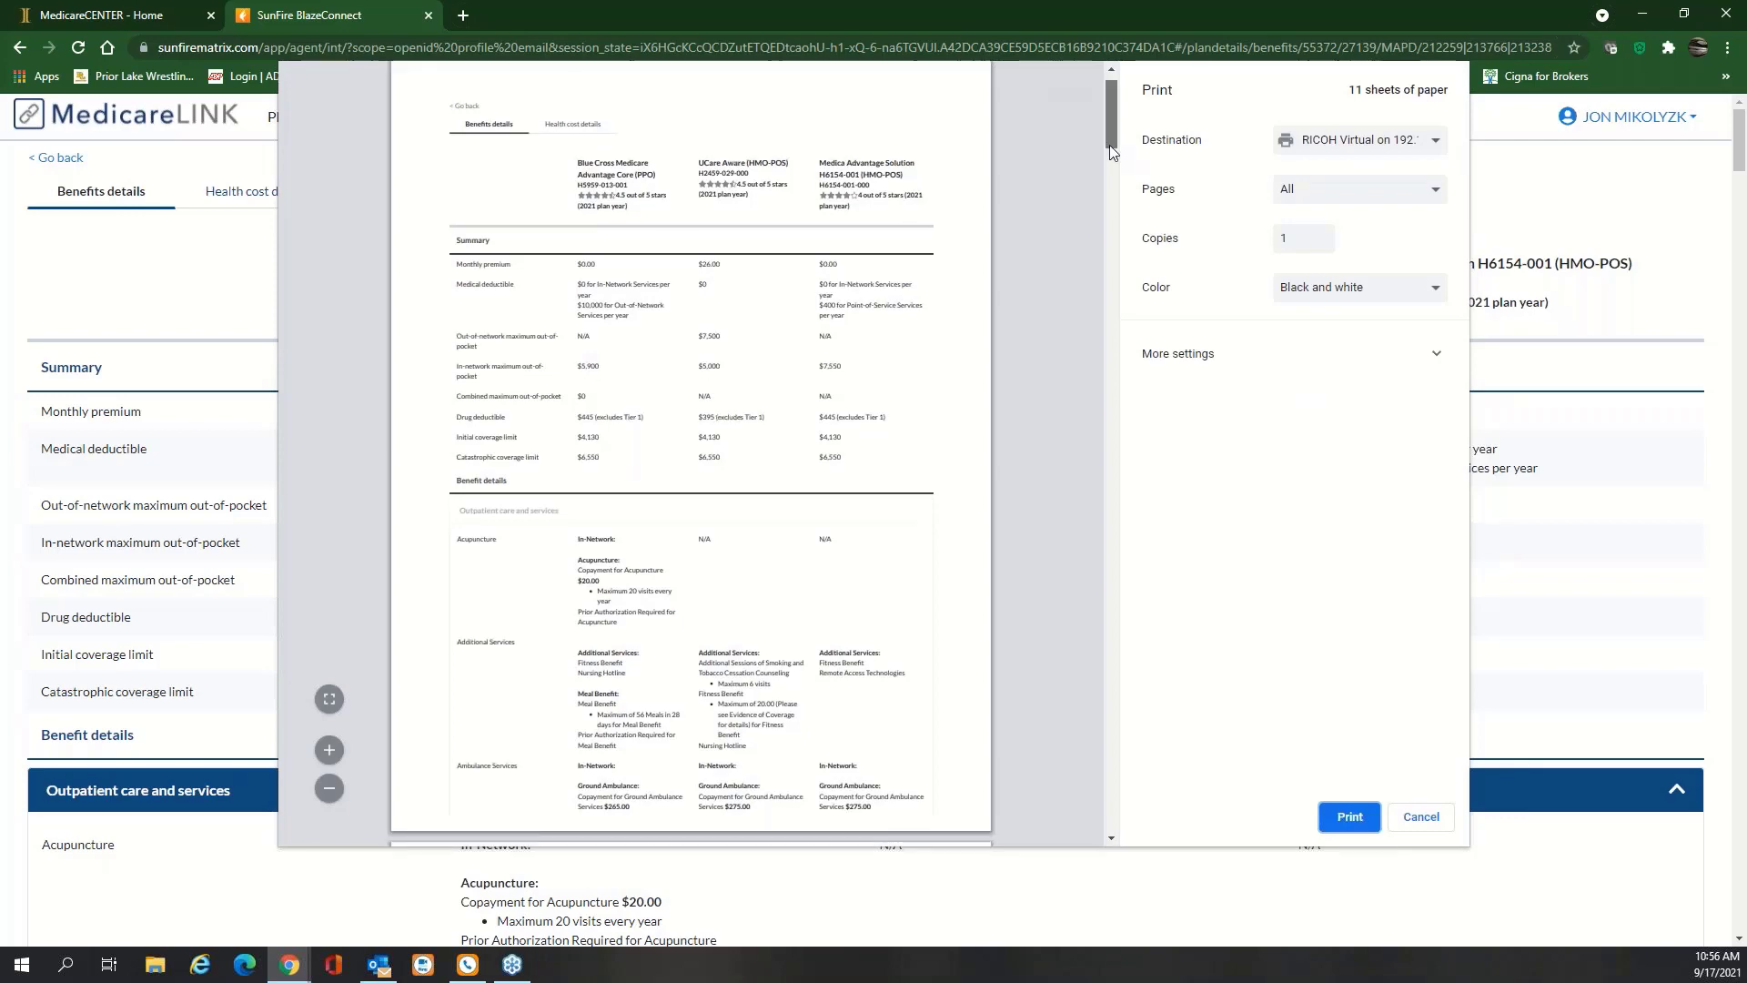
scroll(1085, 389, up, 9)
click(1436, 144)
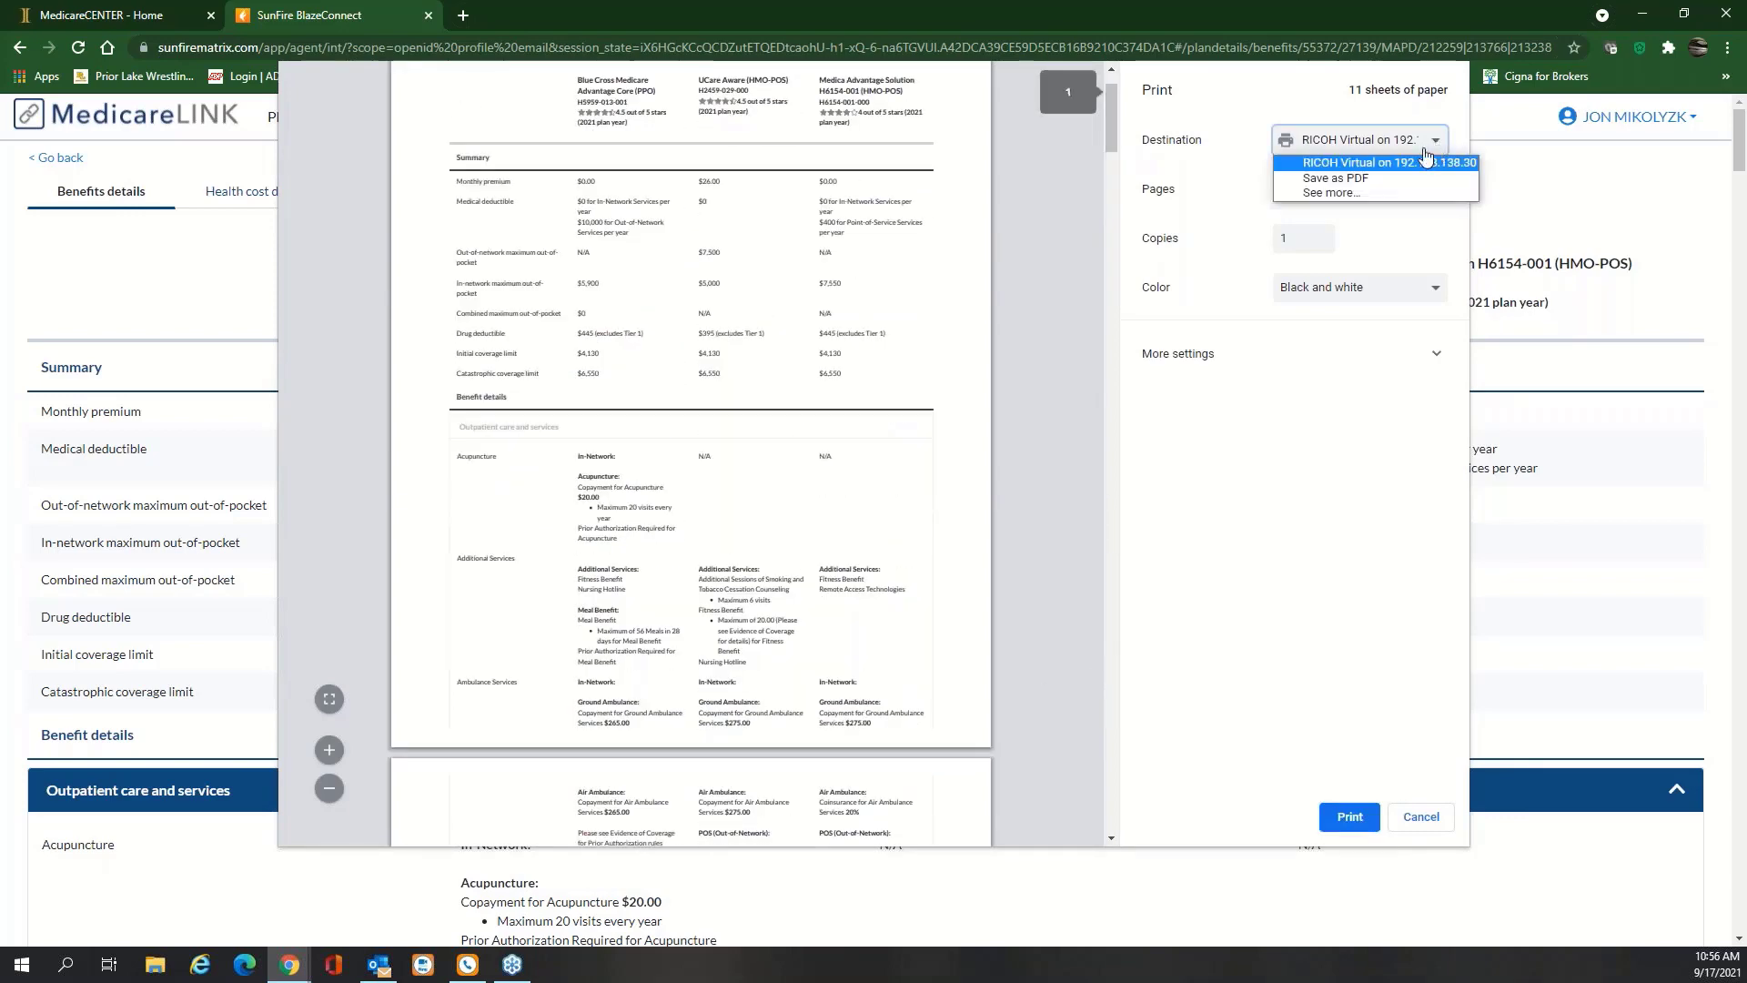
click(1335, 177)
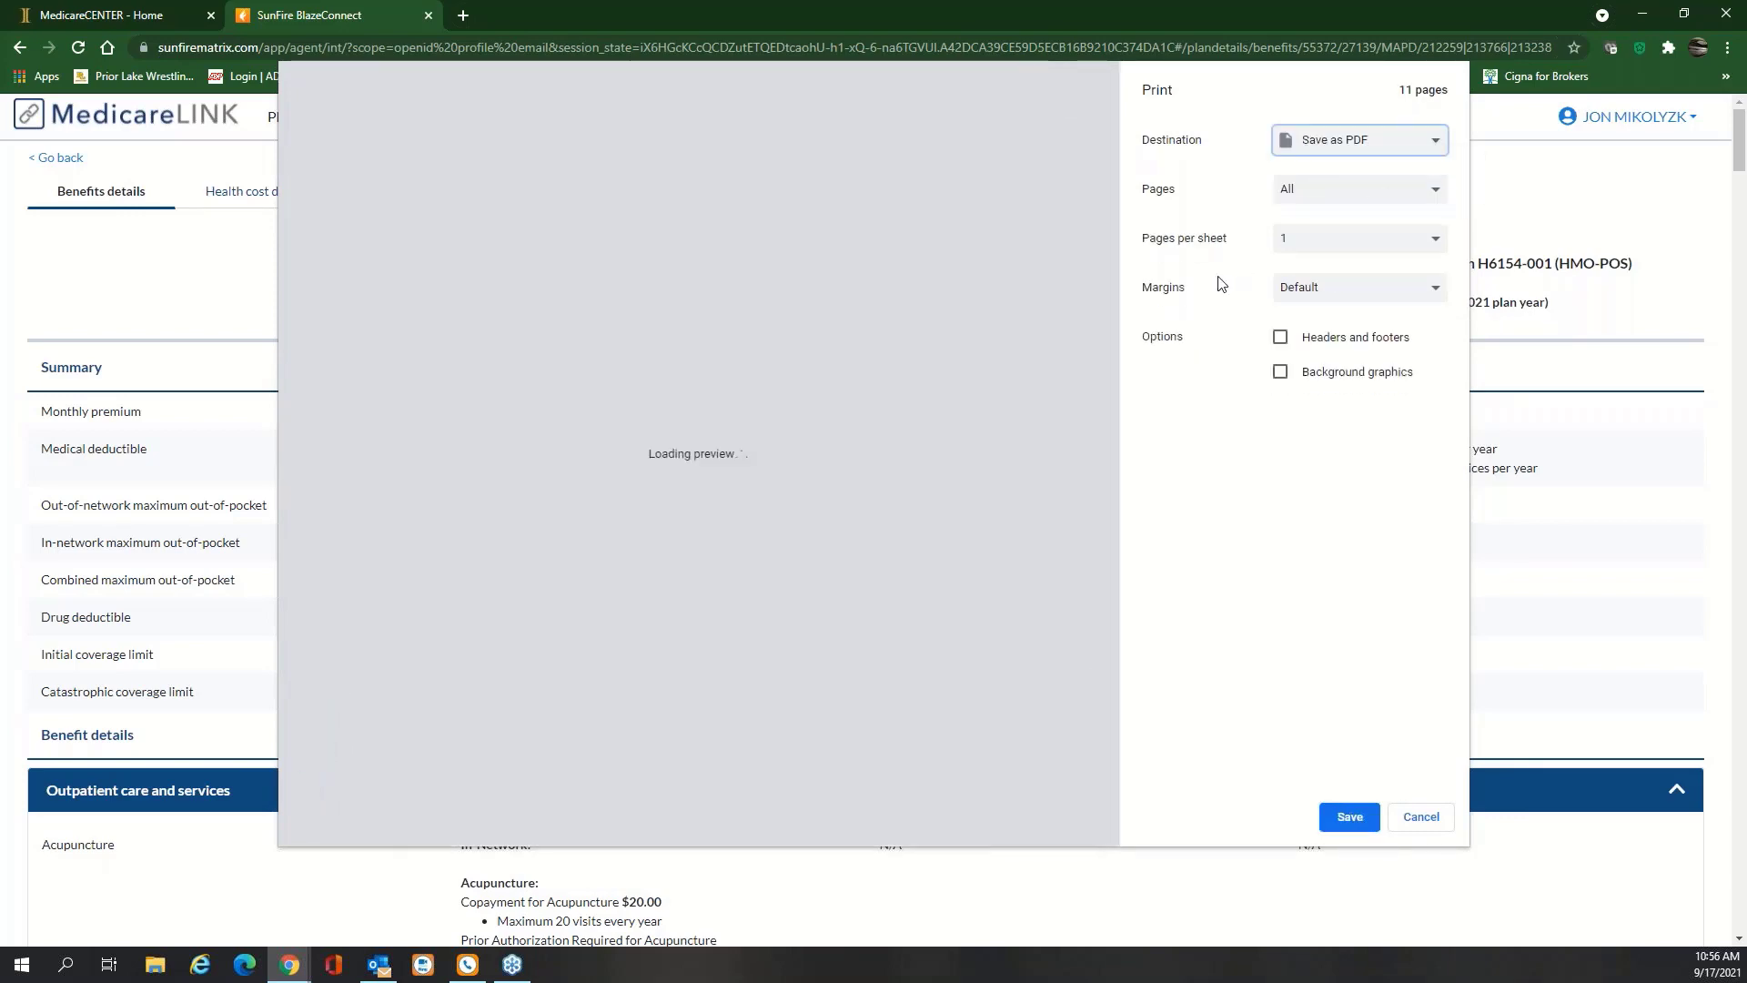
click(1349, 819)
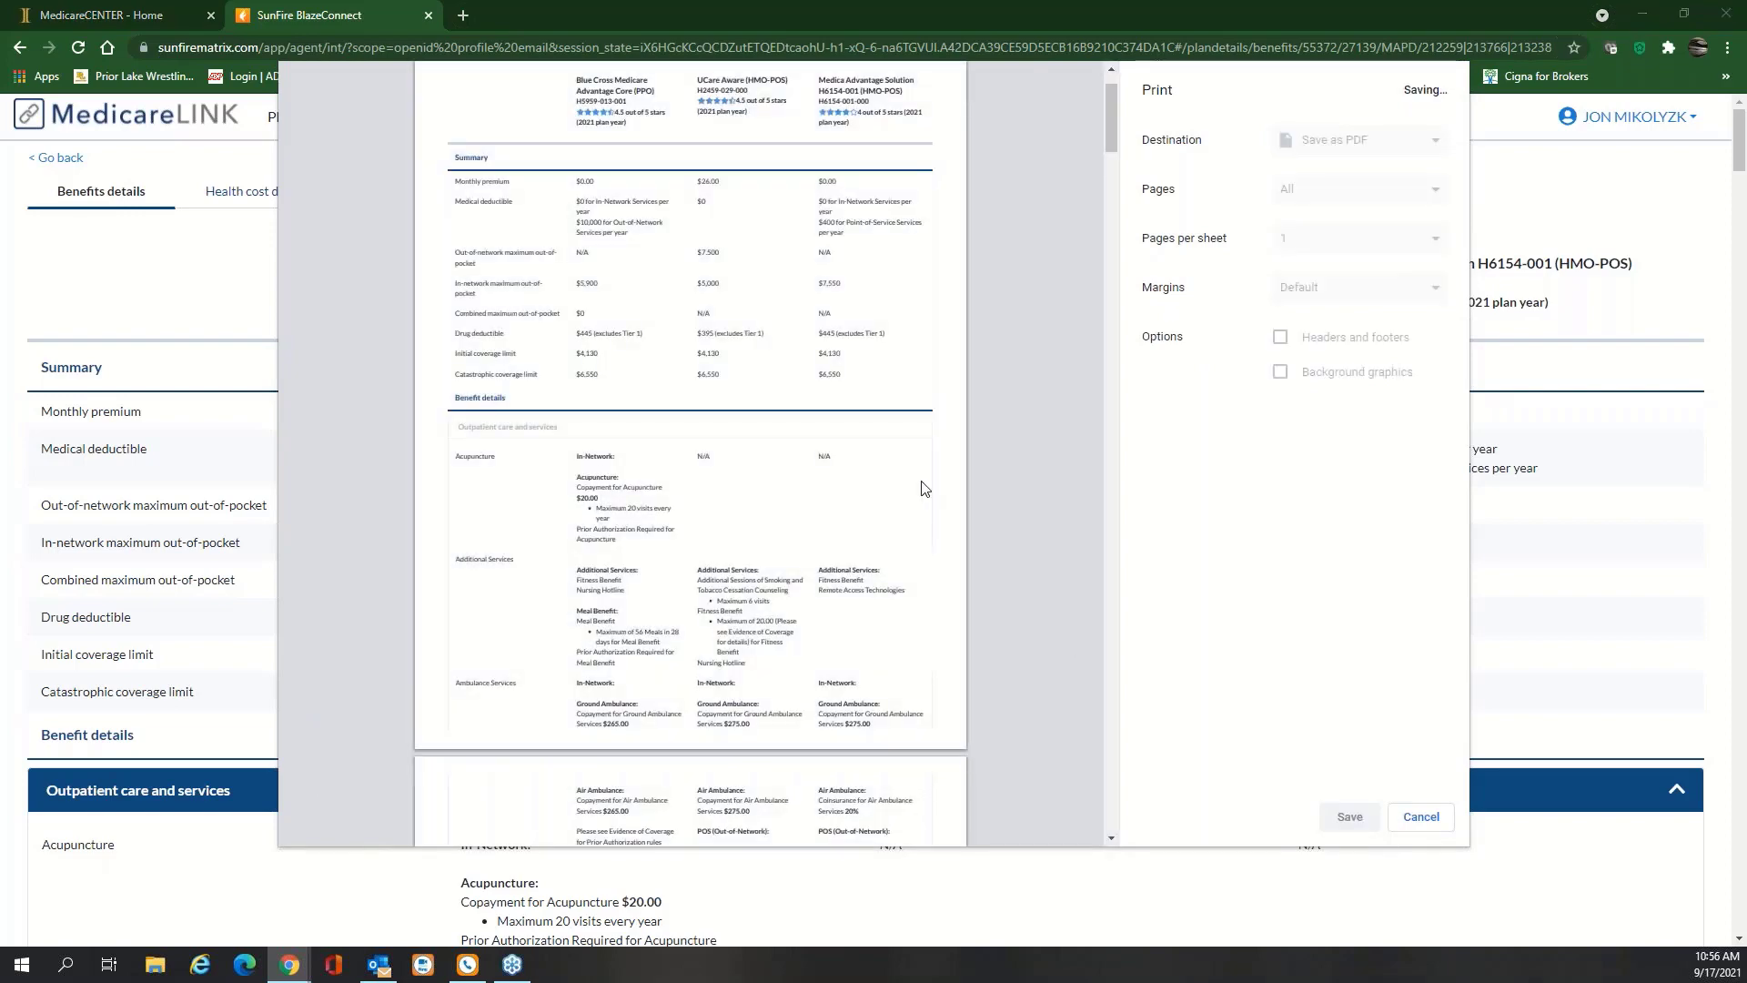
key(Return)
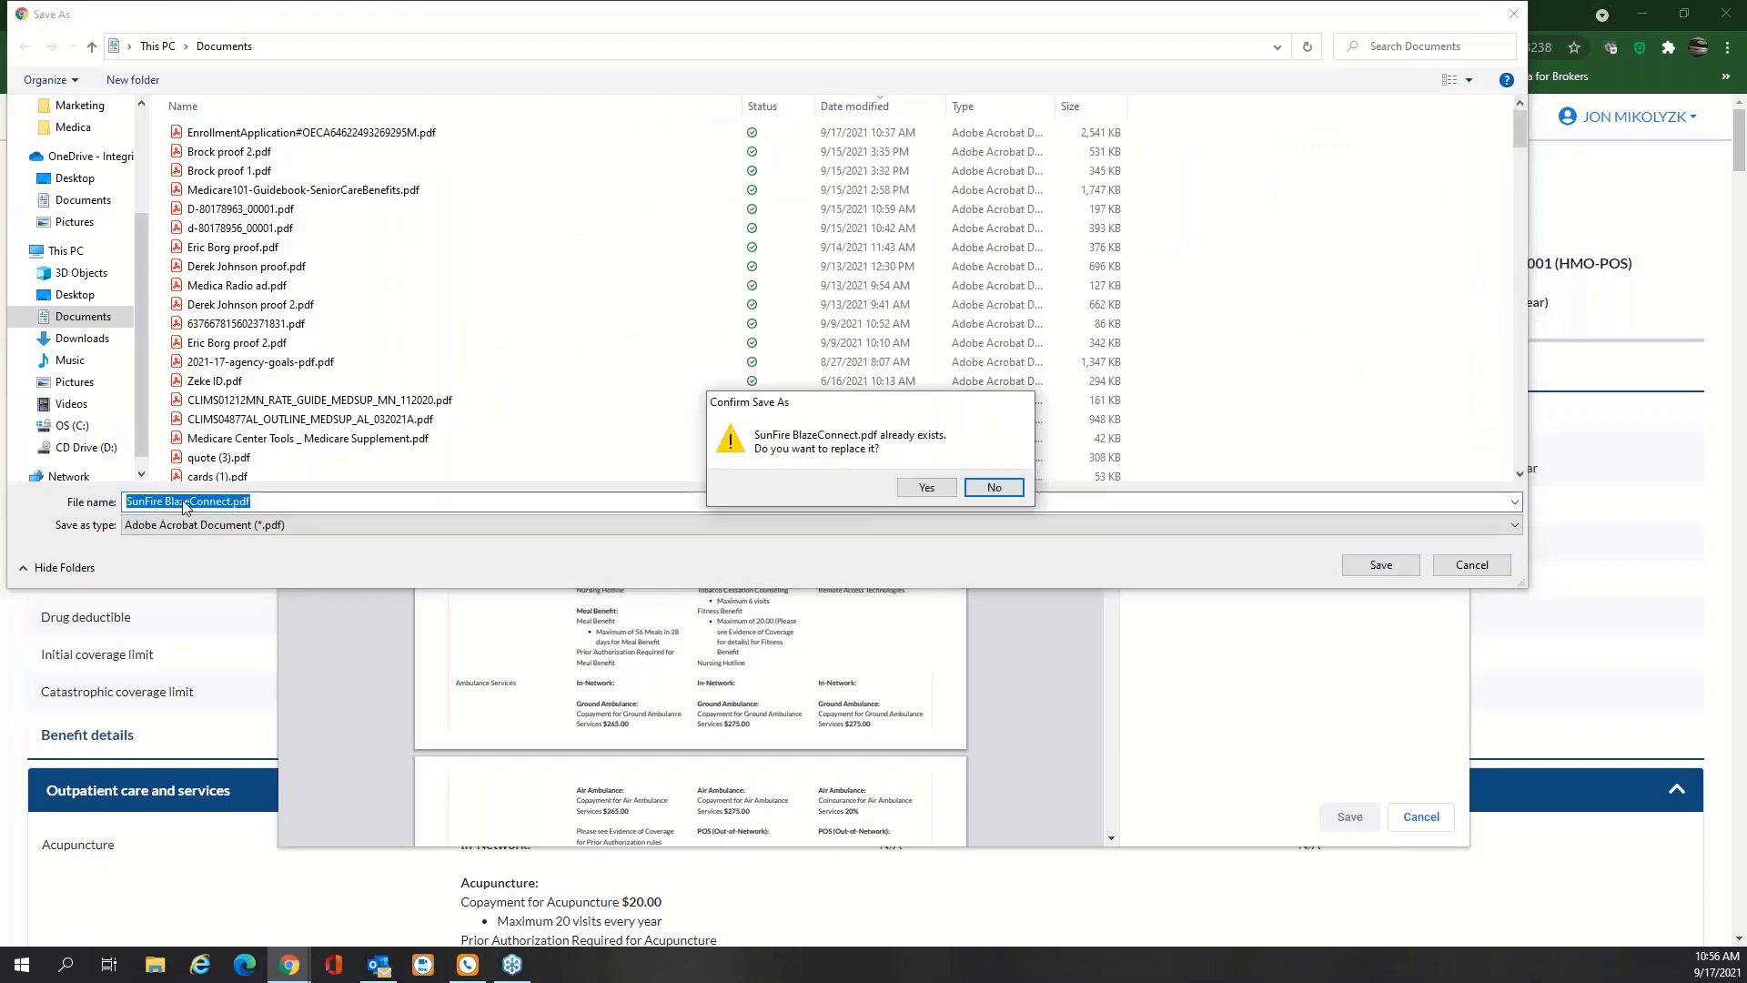
click(927, 487)
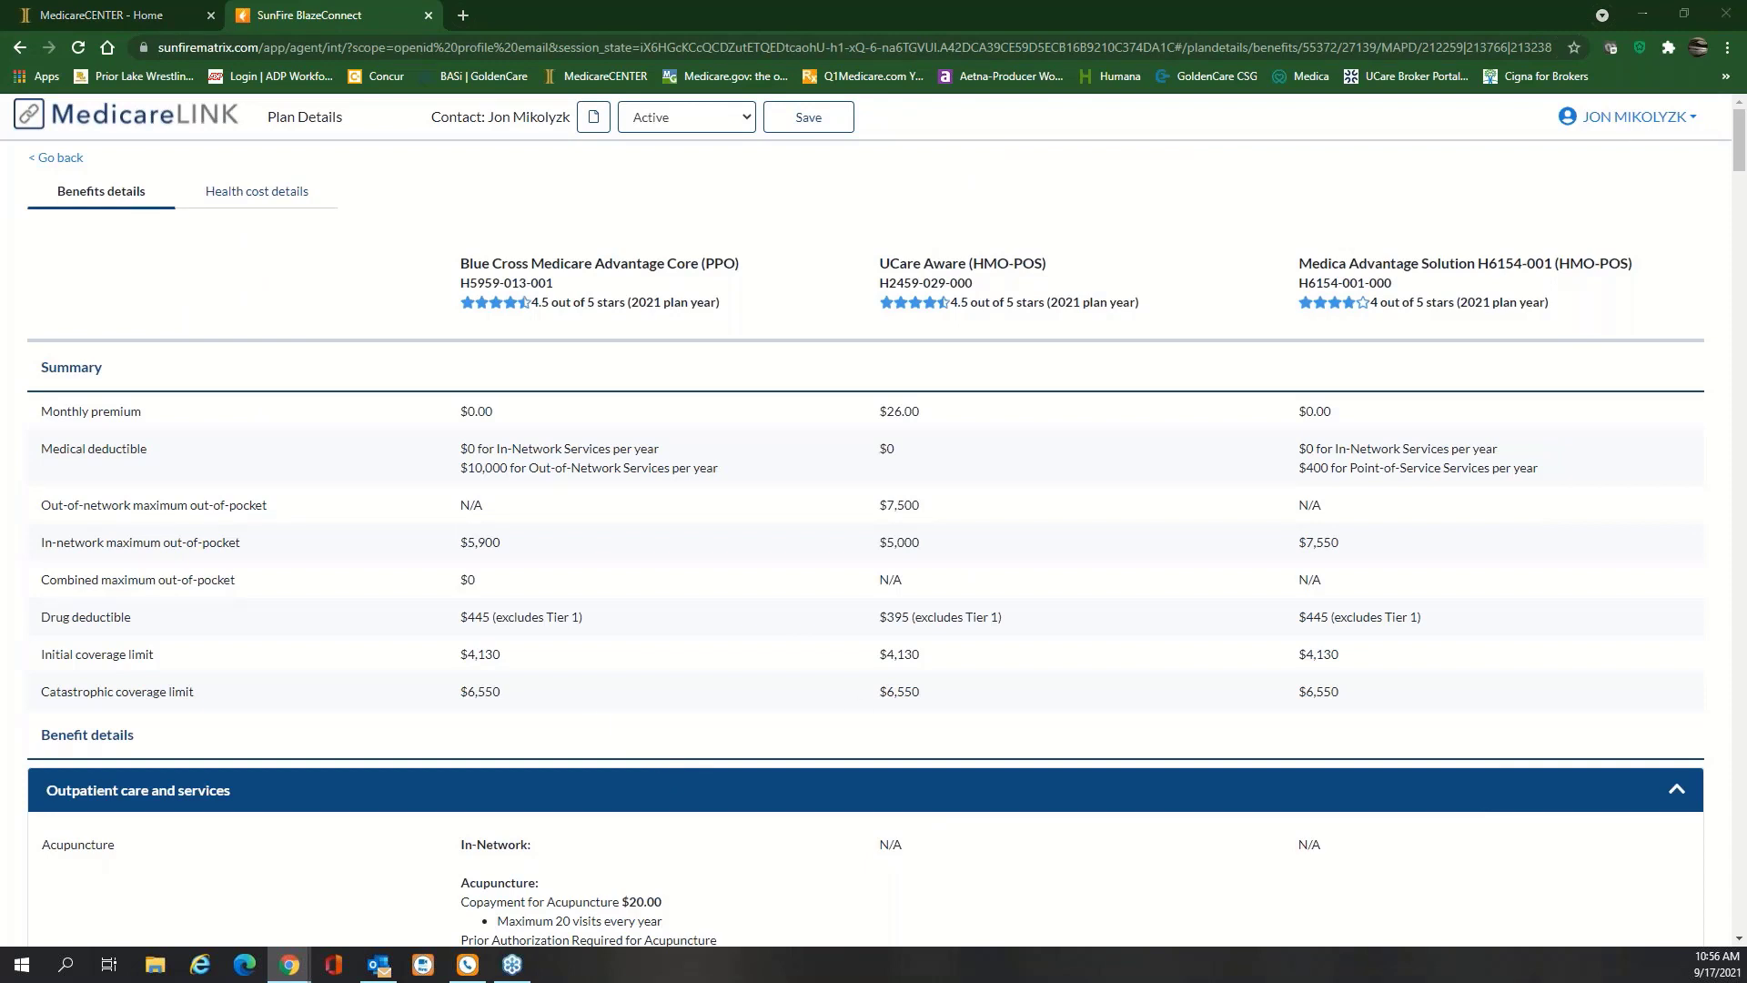
key(alt+Tab)
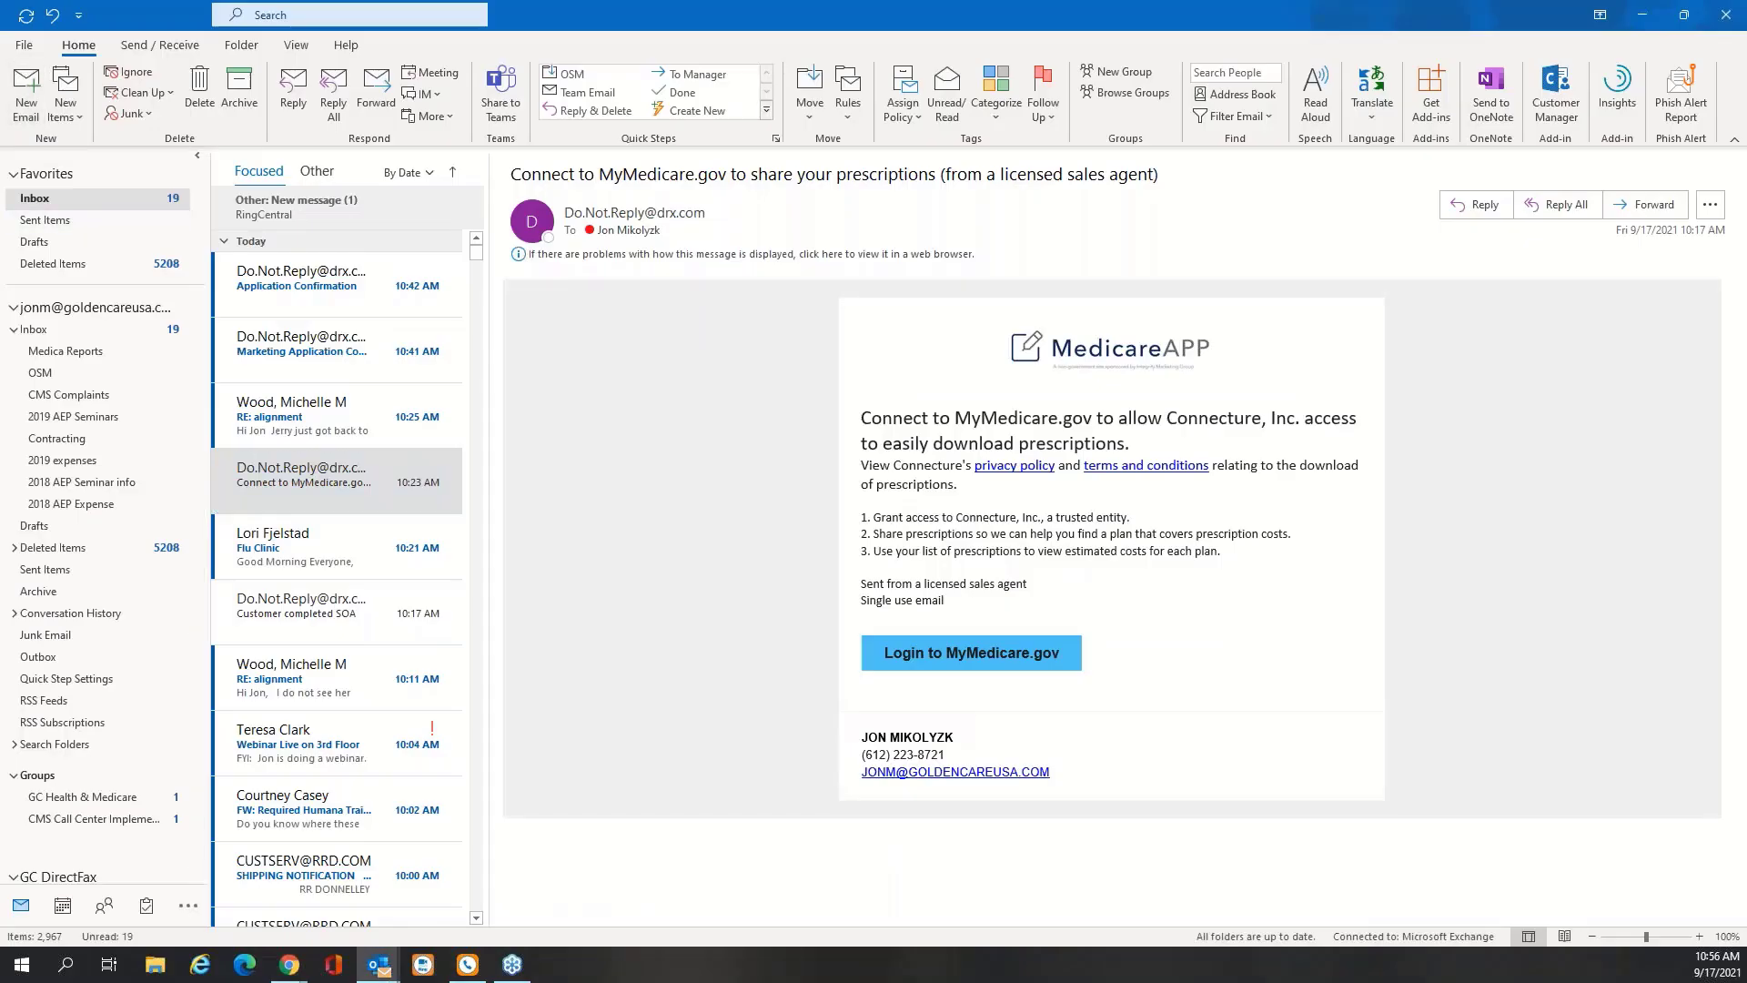
Start a new Outlook e-mail addressed to the suggested colleague contact
key(ctrl+n)
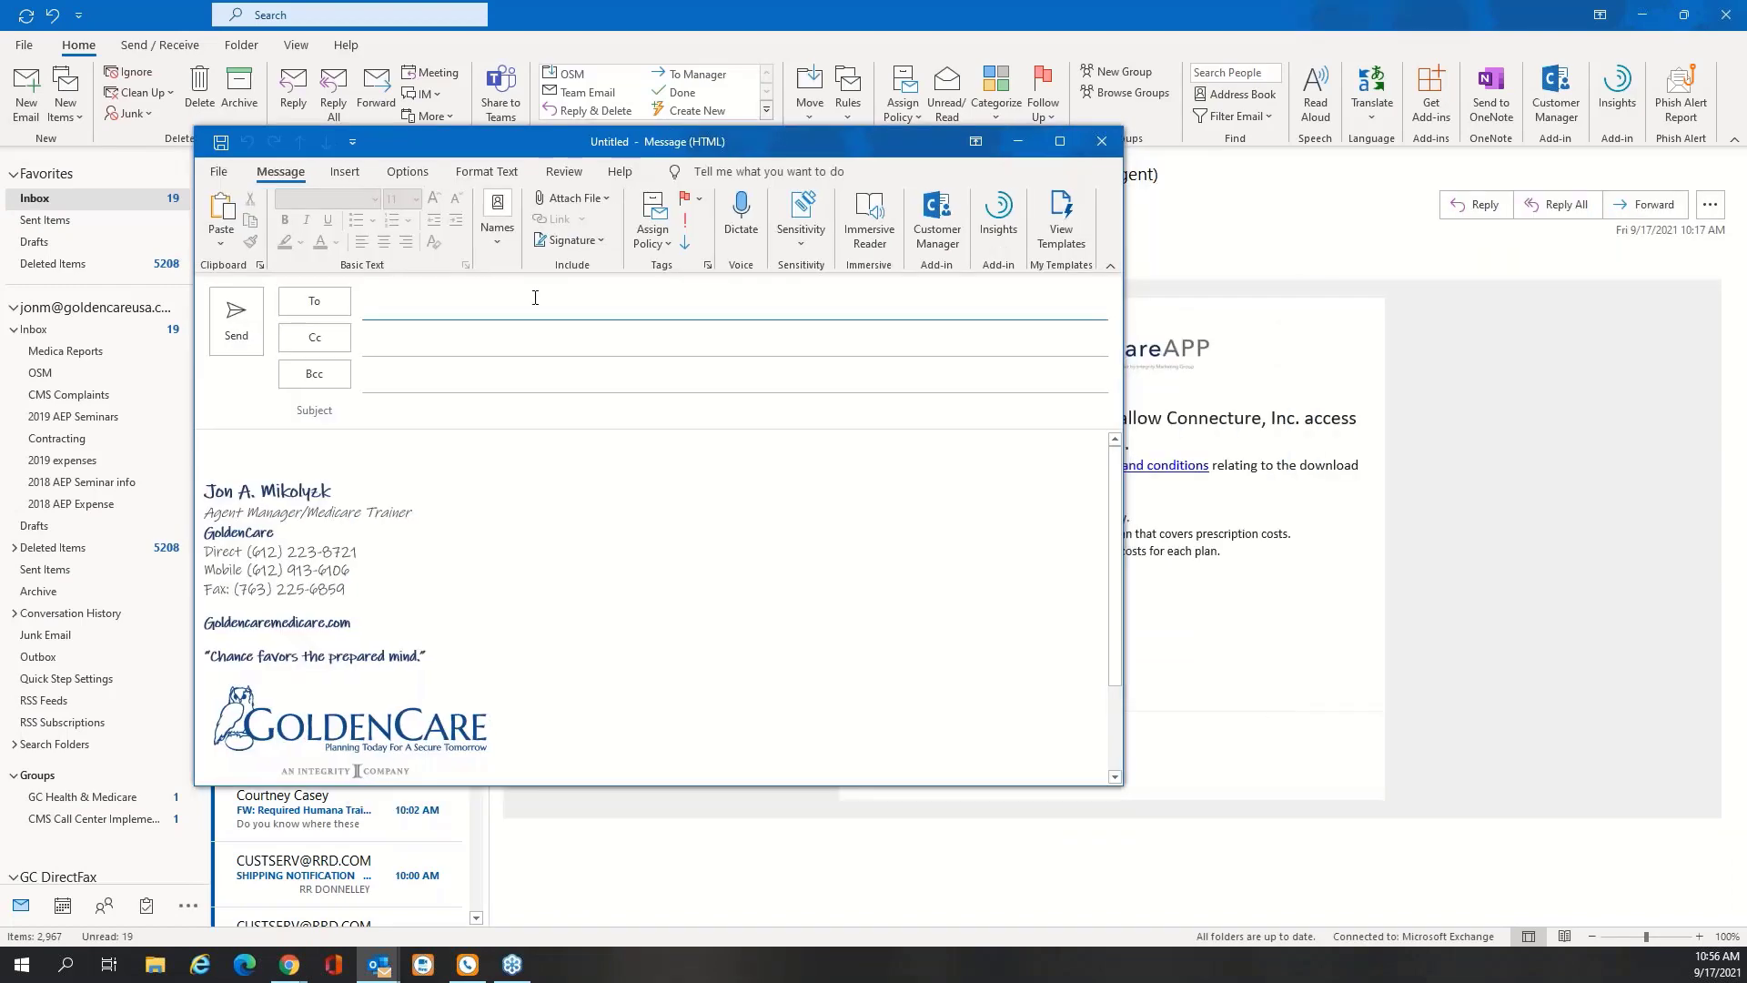
text(tere)
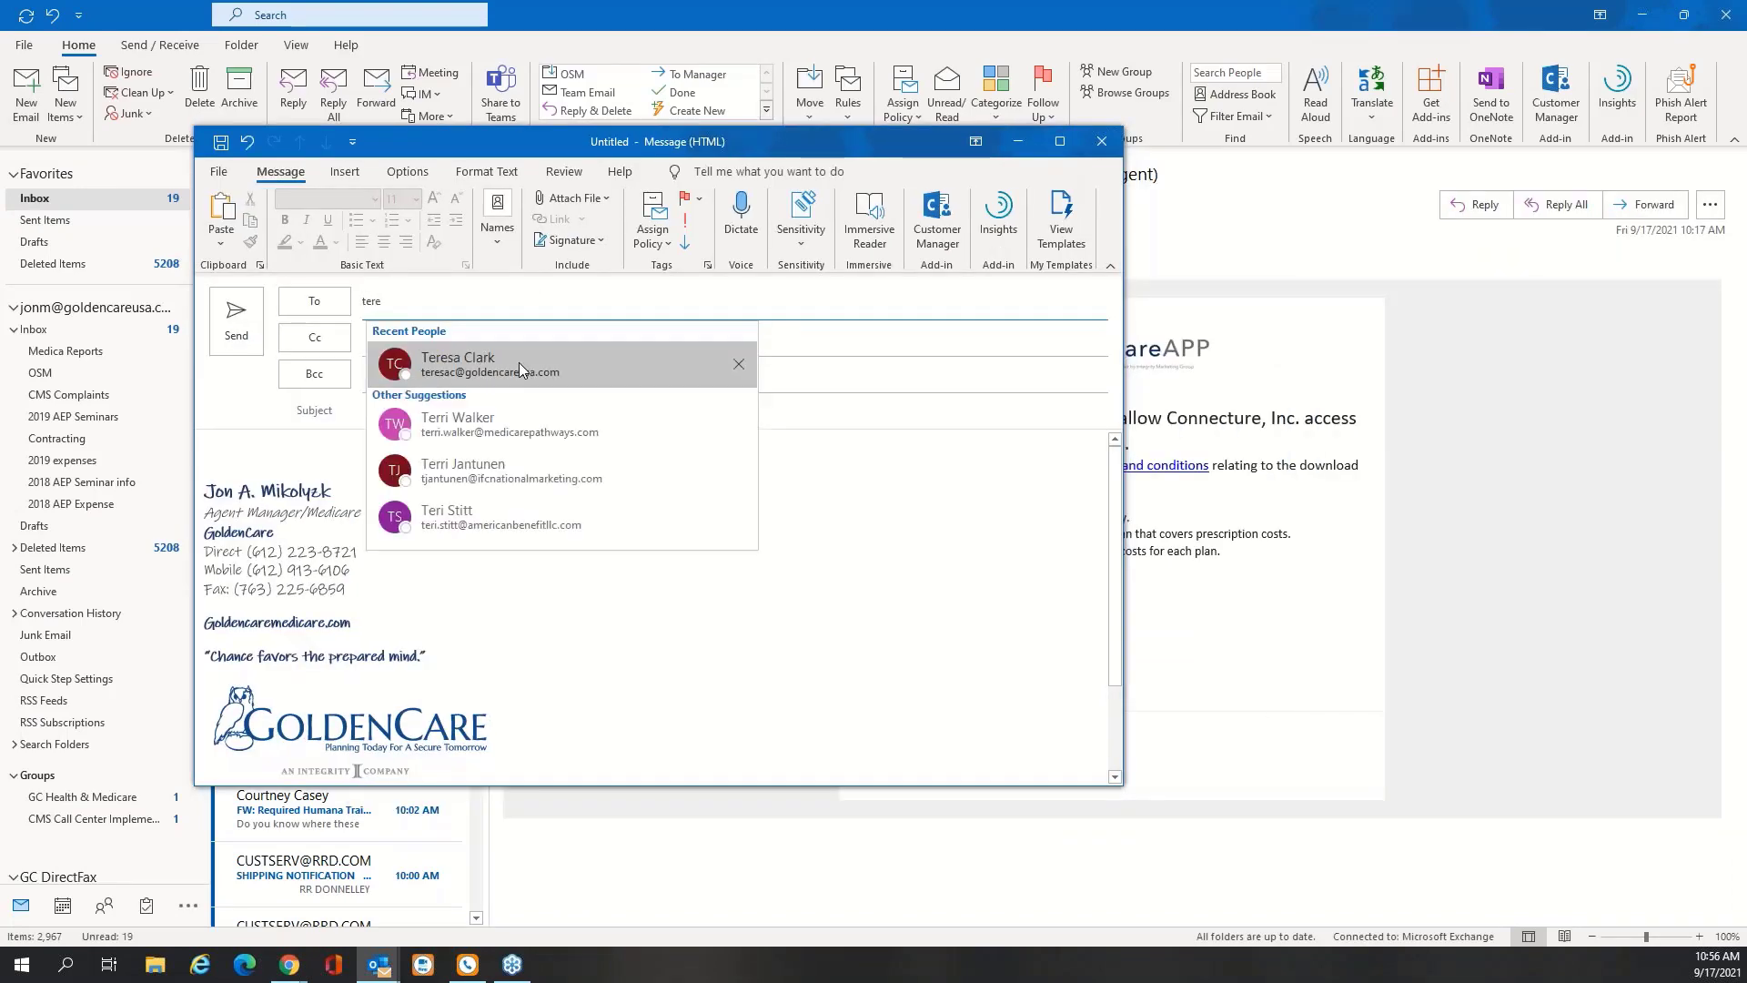
click(523, 369)
click(379, 415)
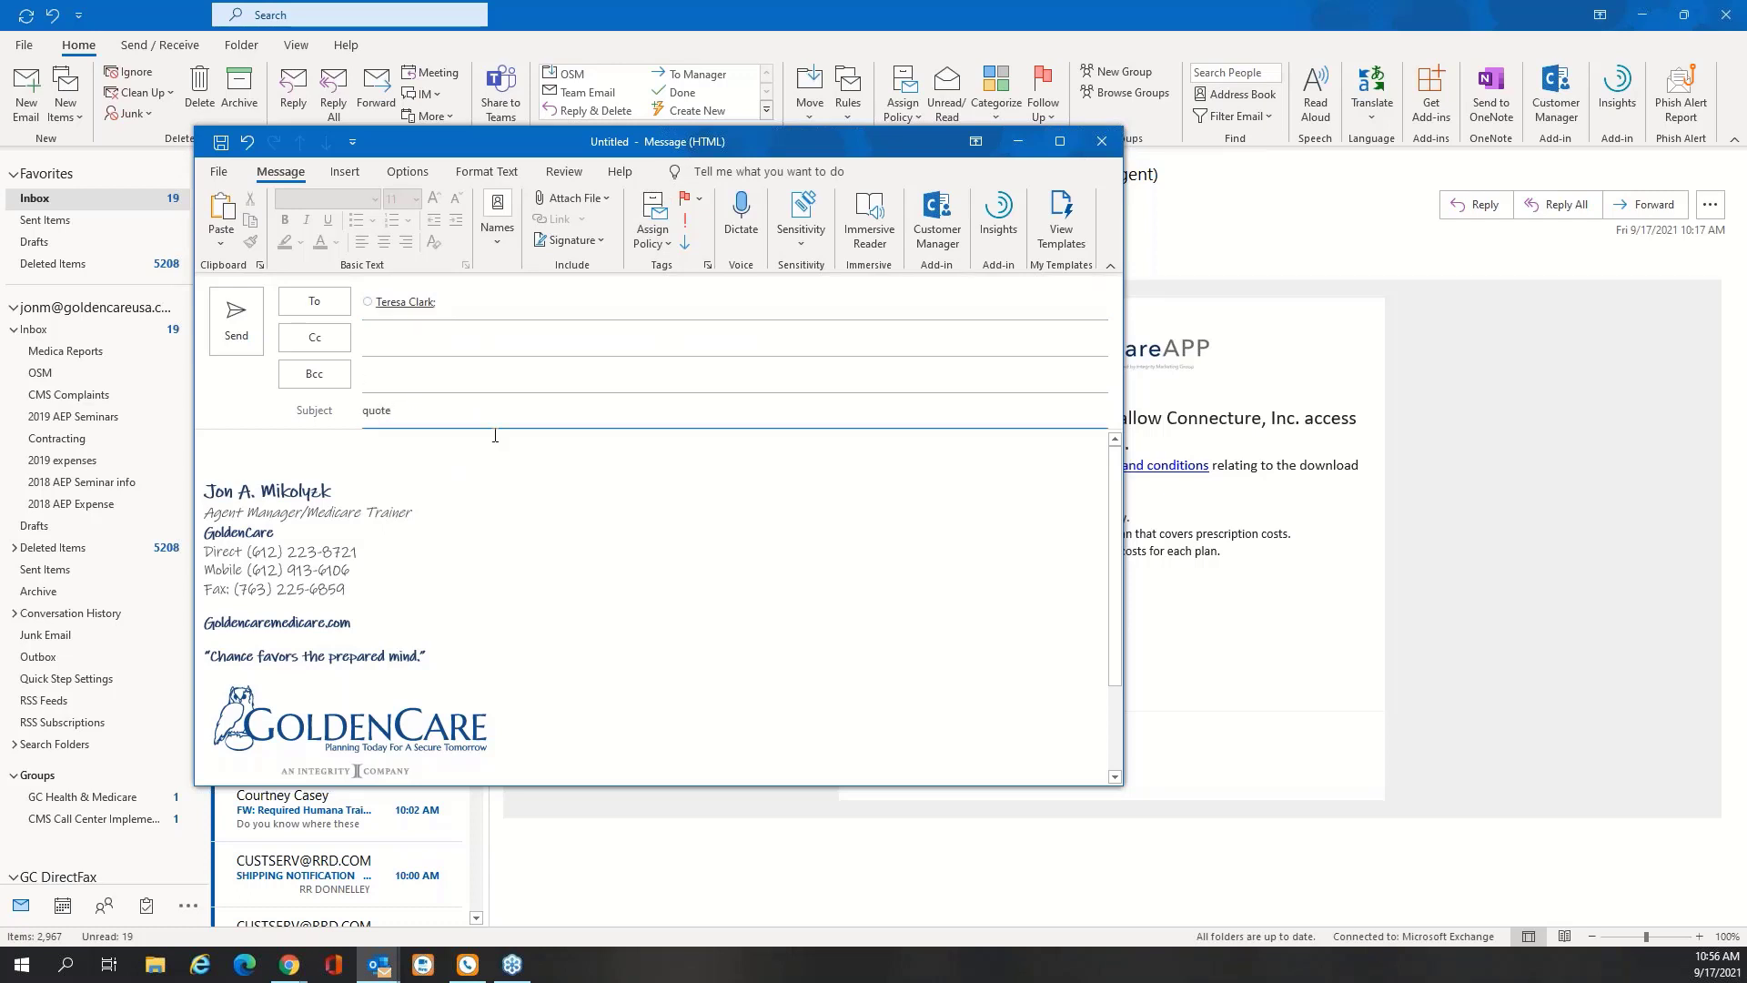
Attach a copy of the recently saved SunFire BlazeConnect.pdf
click(579, 201)
click(618, 253)
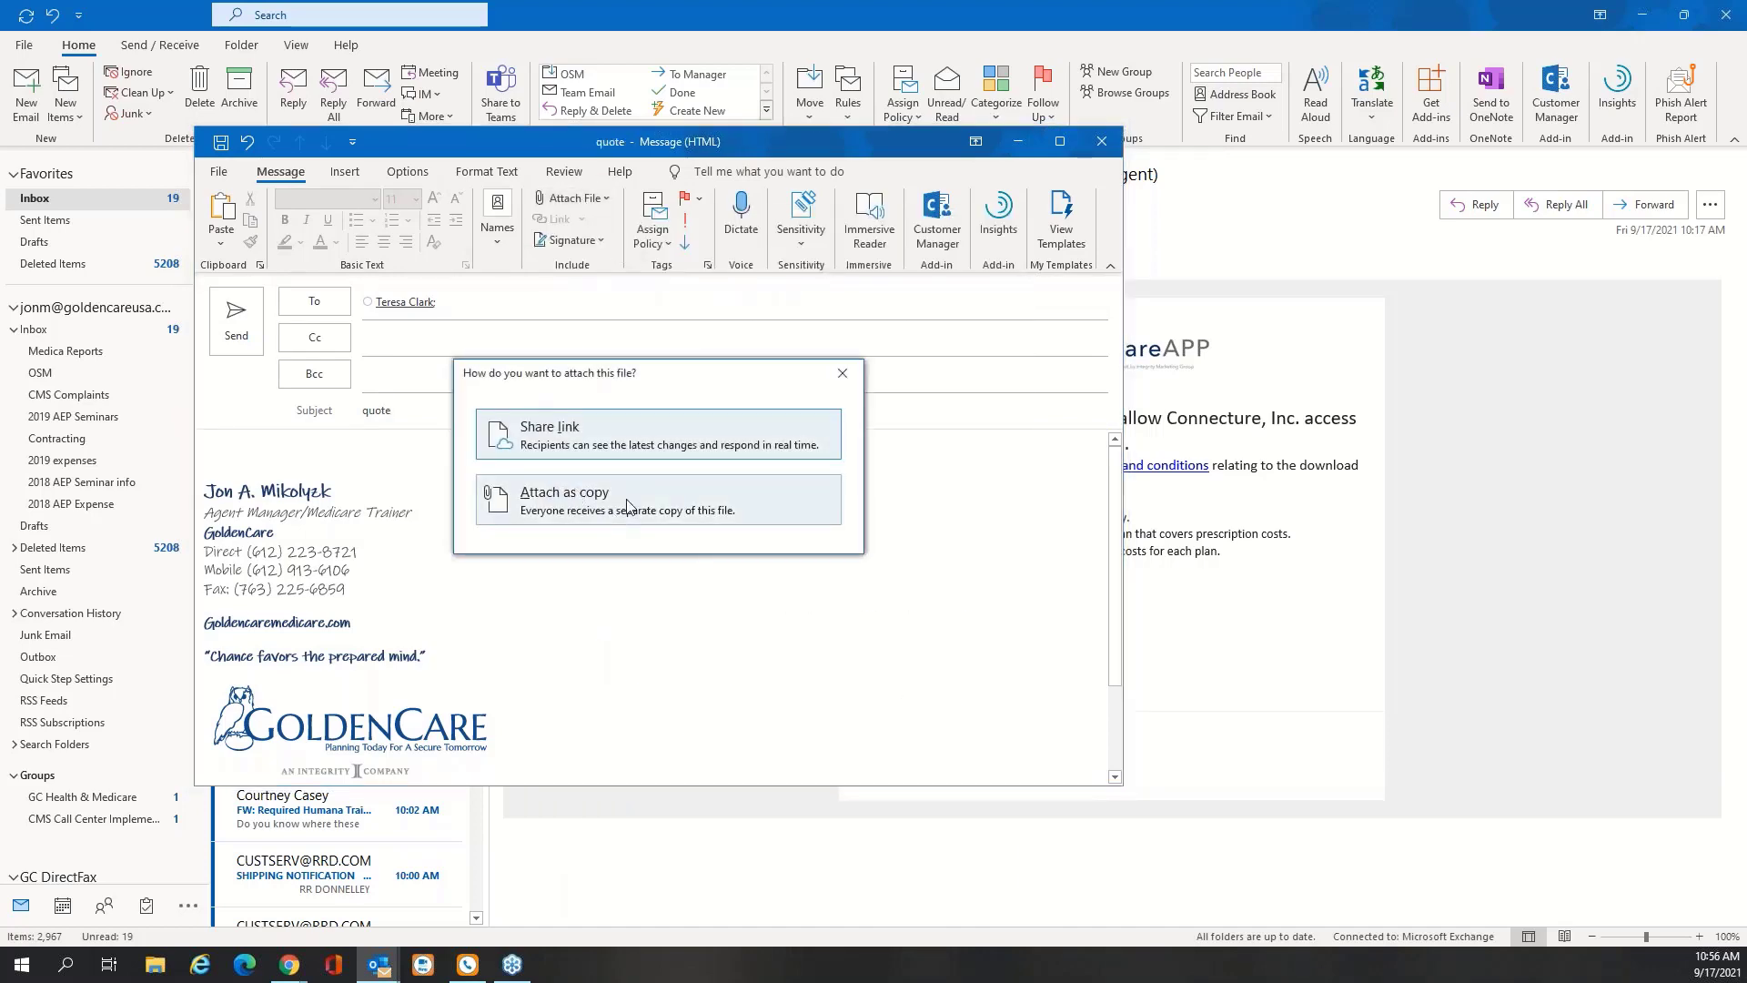
click(629, 505)
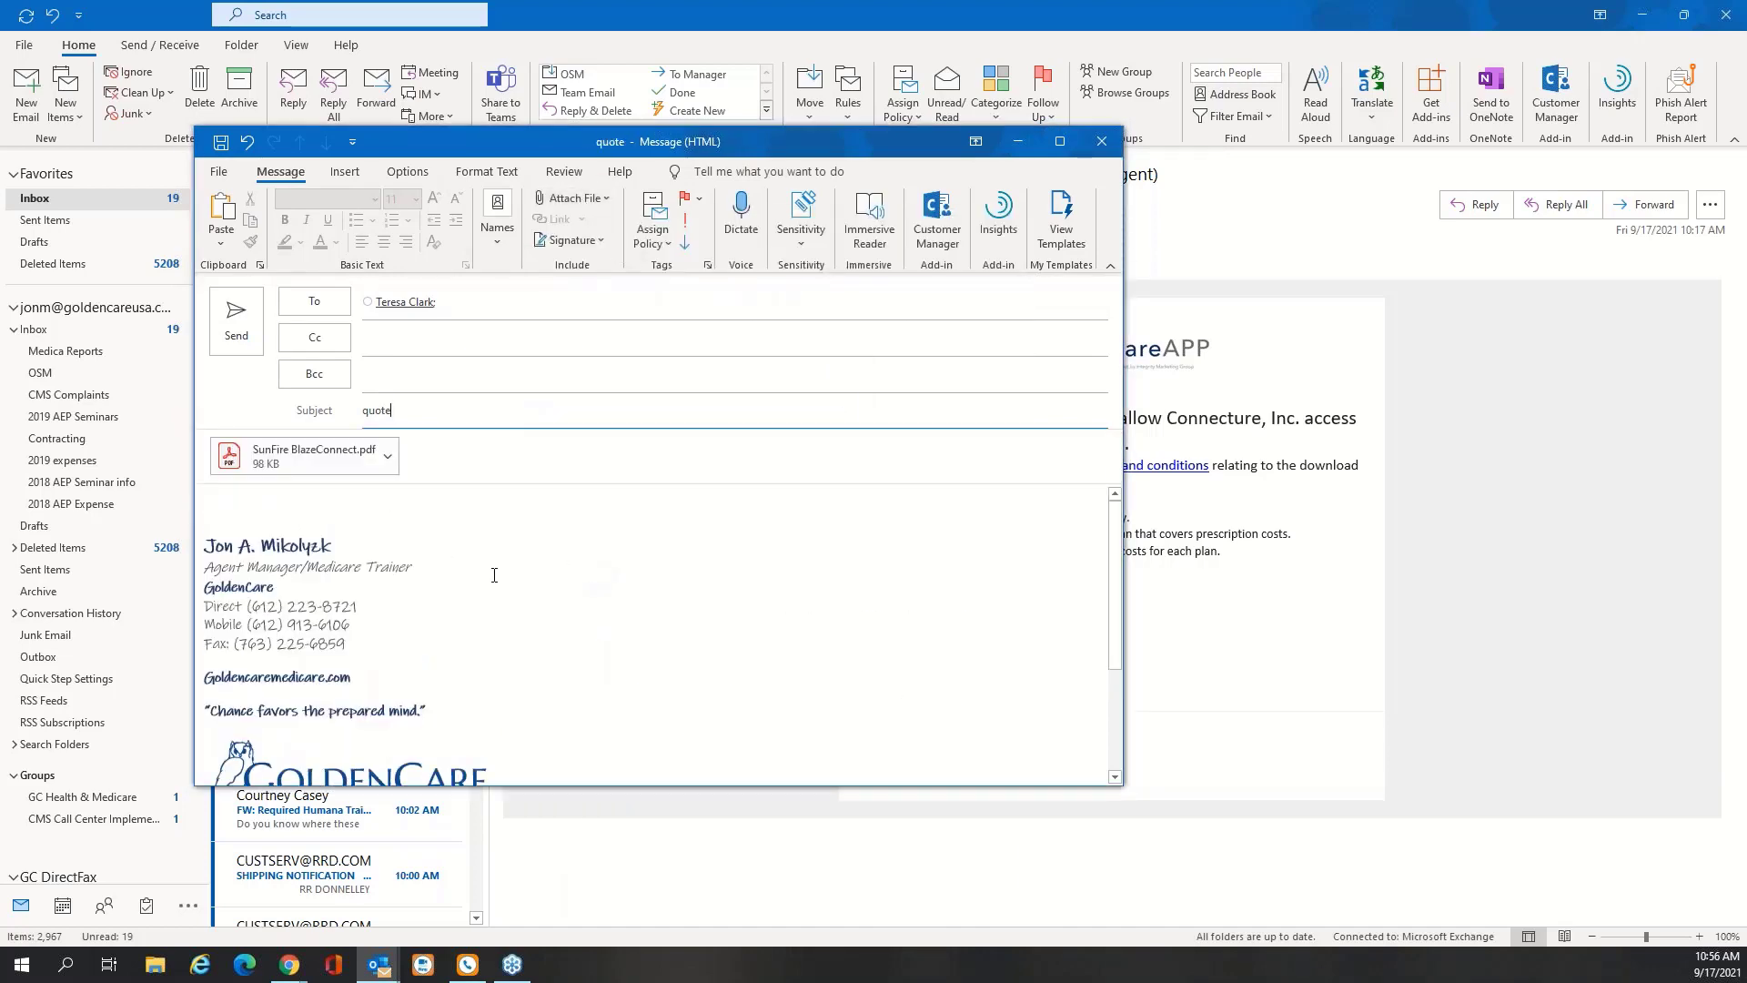
Write the body 'Here are the plans for the upcoming AEP' and bring up the attachment's options
click(331, 510)
text(Here are)
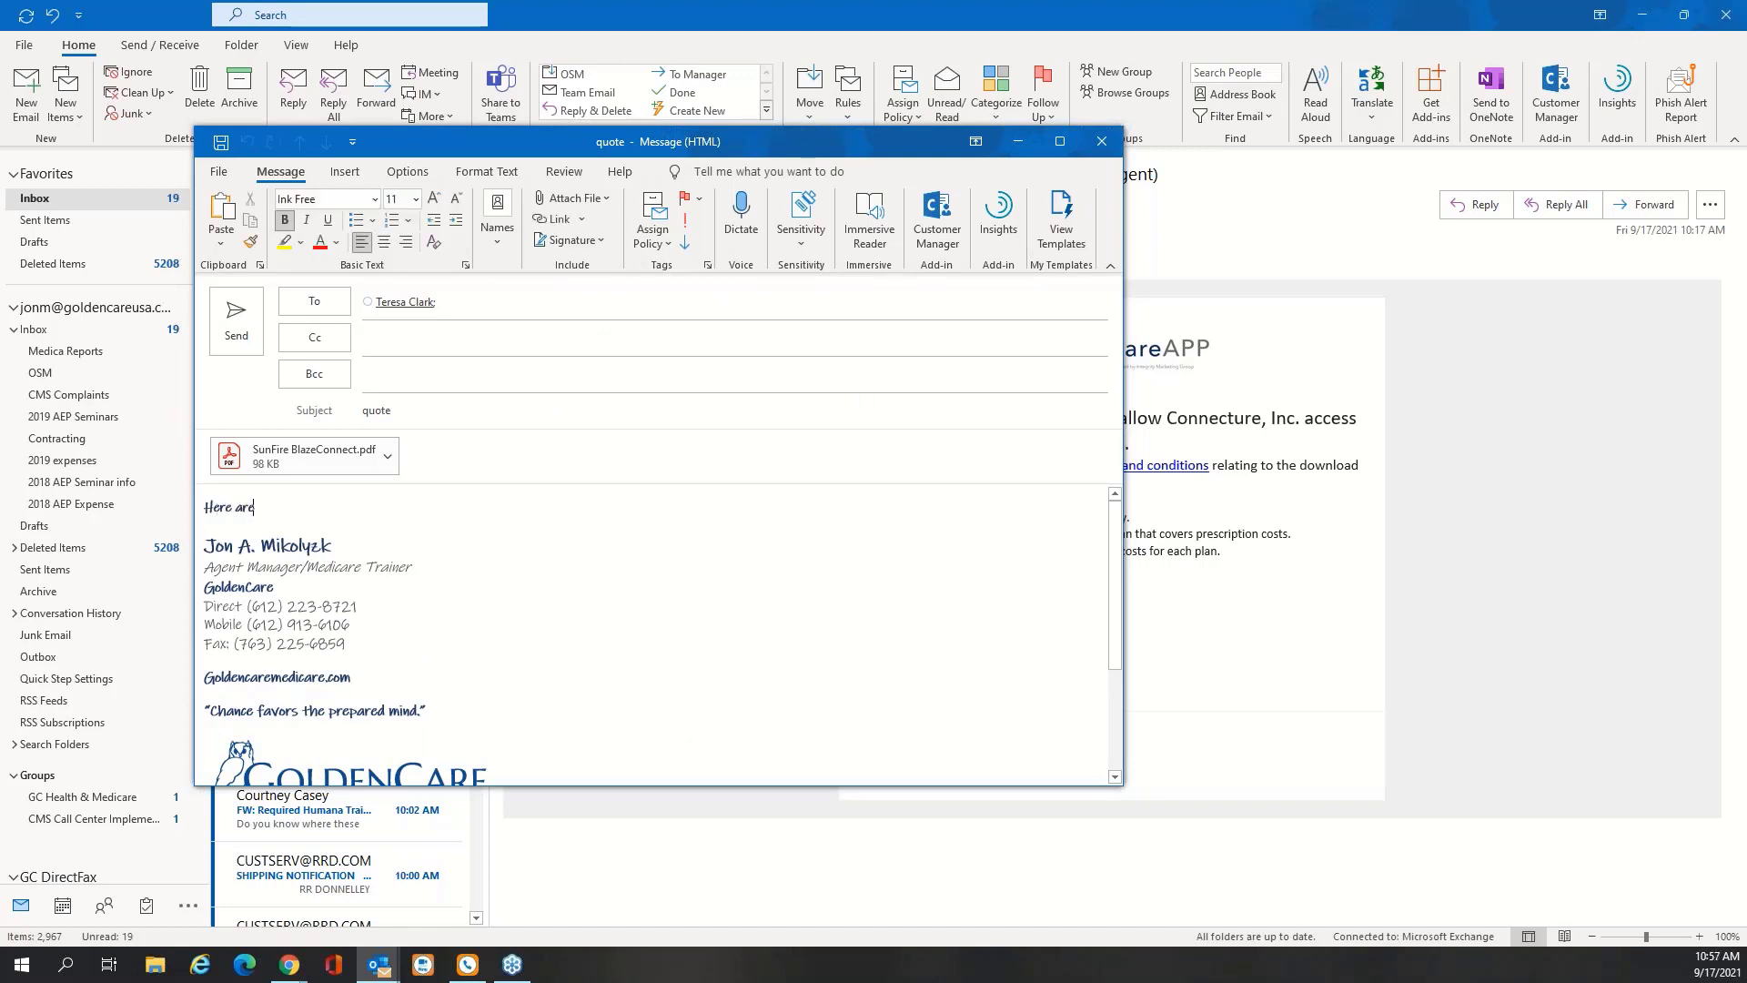
text( the plans for the upcoming AEP)
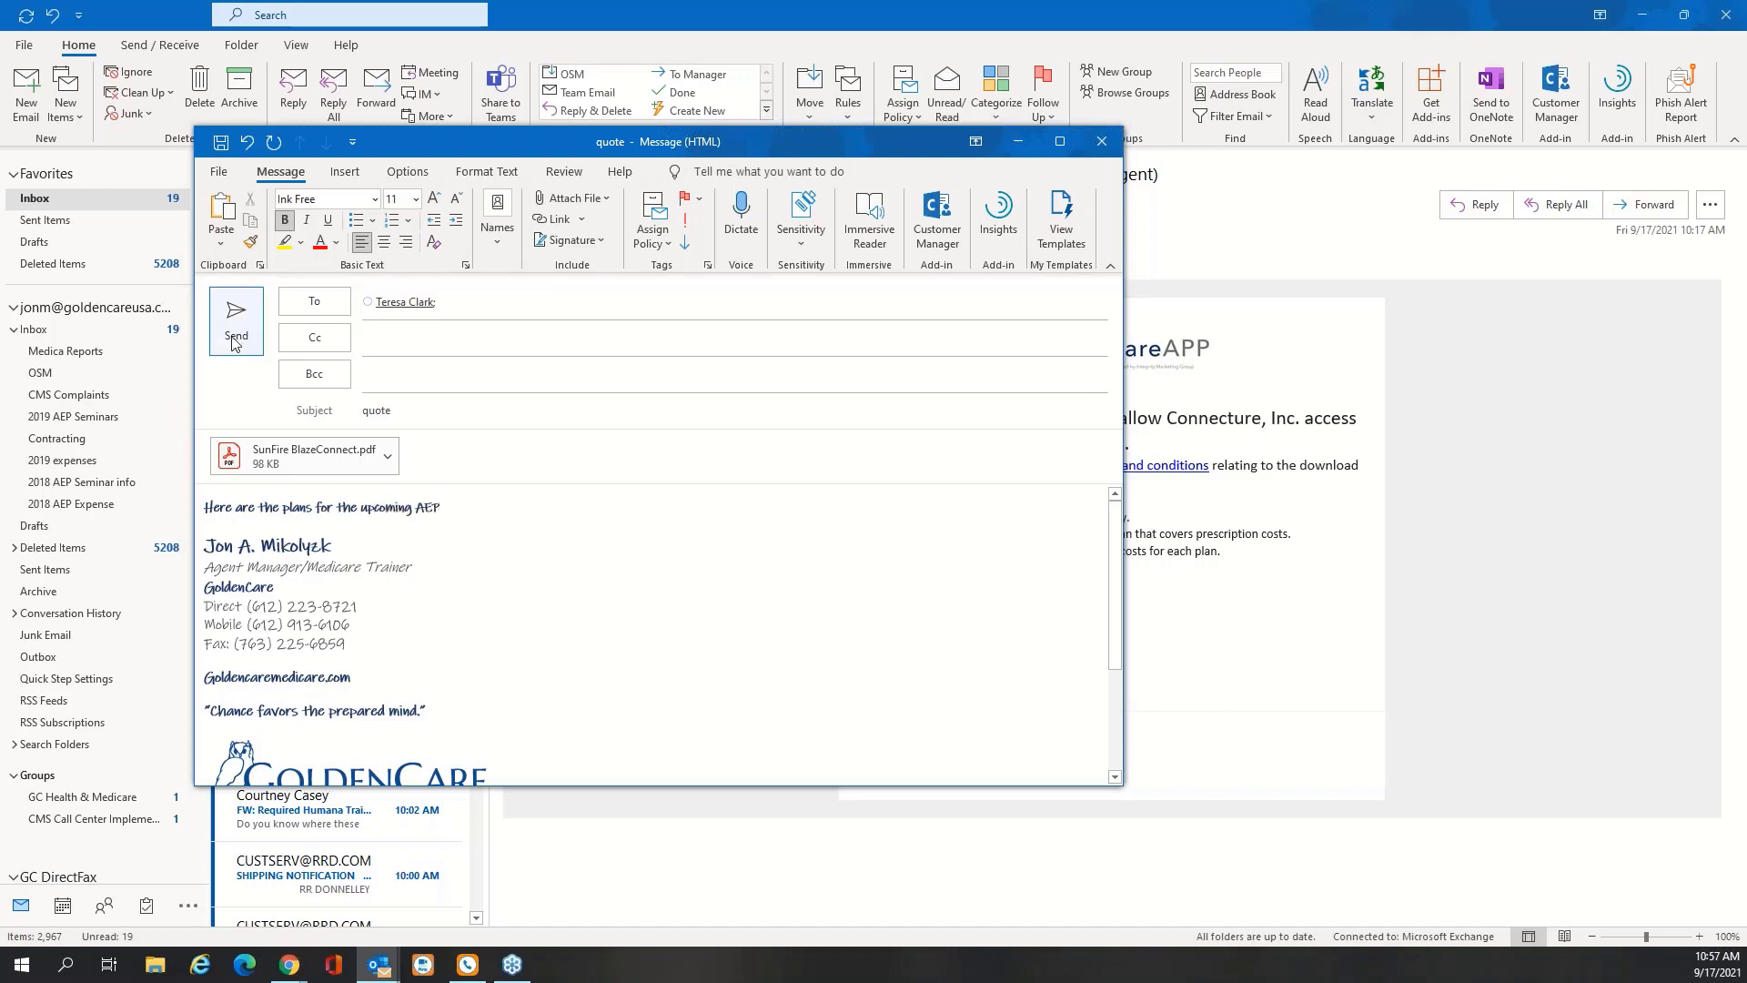
click(304, 454)
right_click(305, 455)
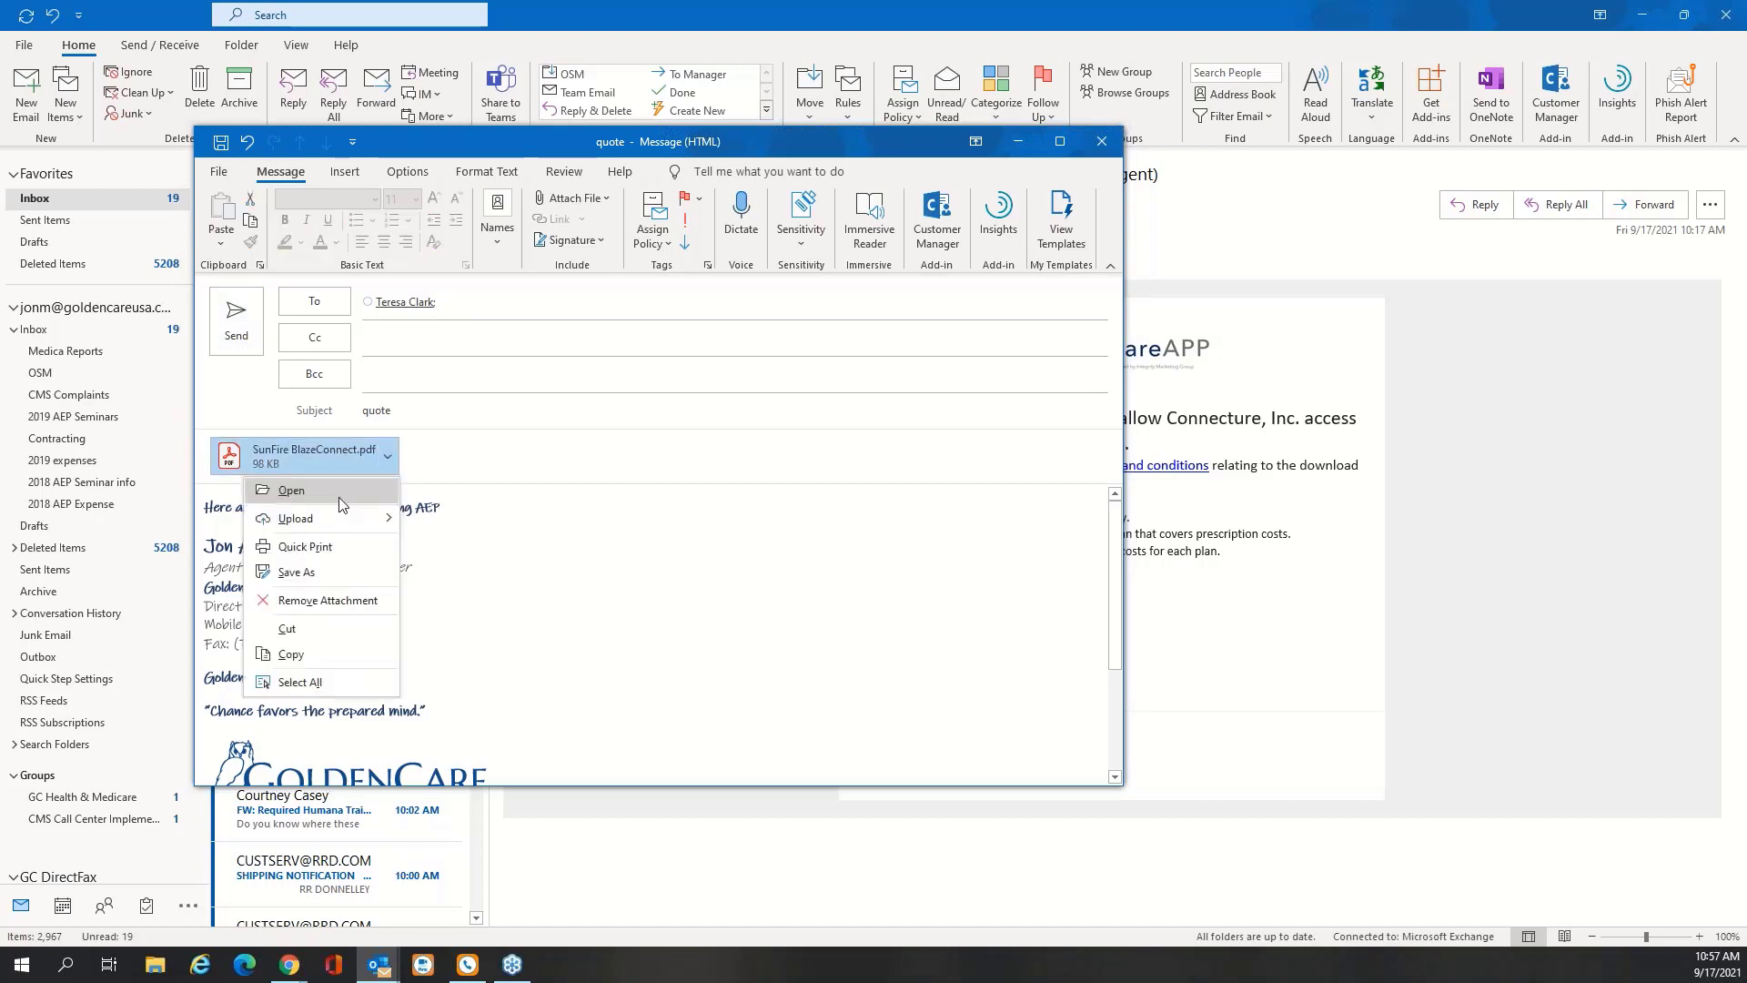
Read through the maximized SunFire BlazeConnect PDF, close Acrobat, and send the quote e-mail
click(842, 547)
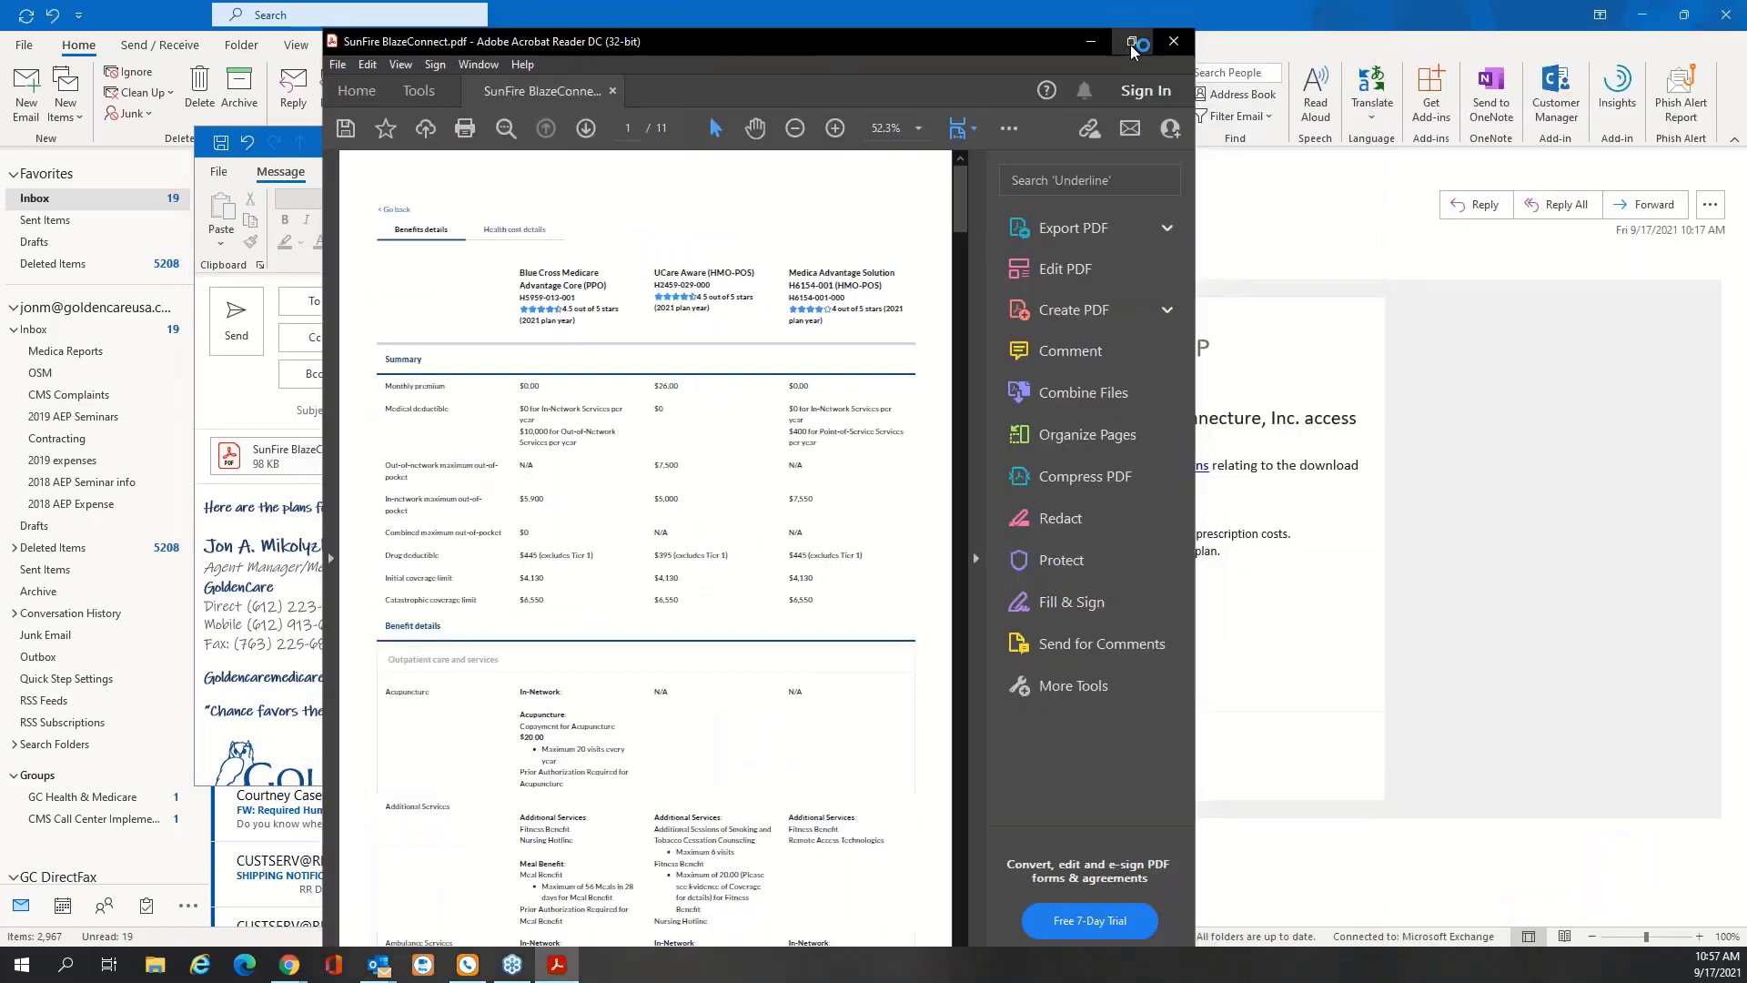
click(1132, 41)
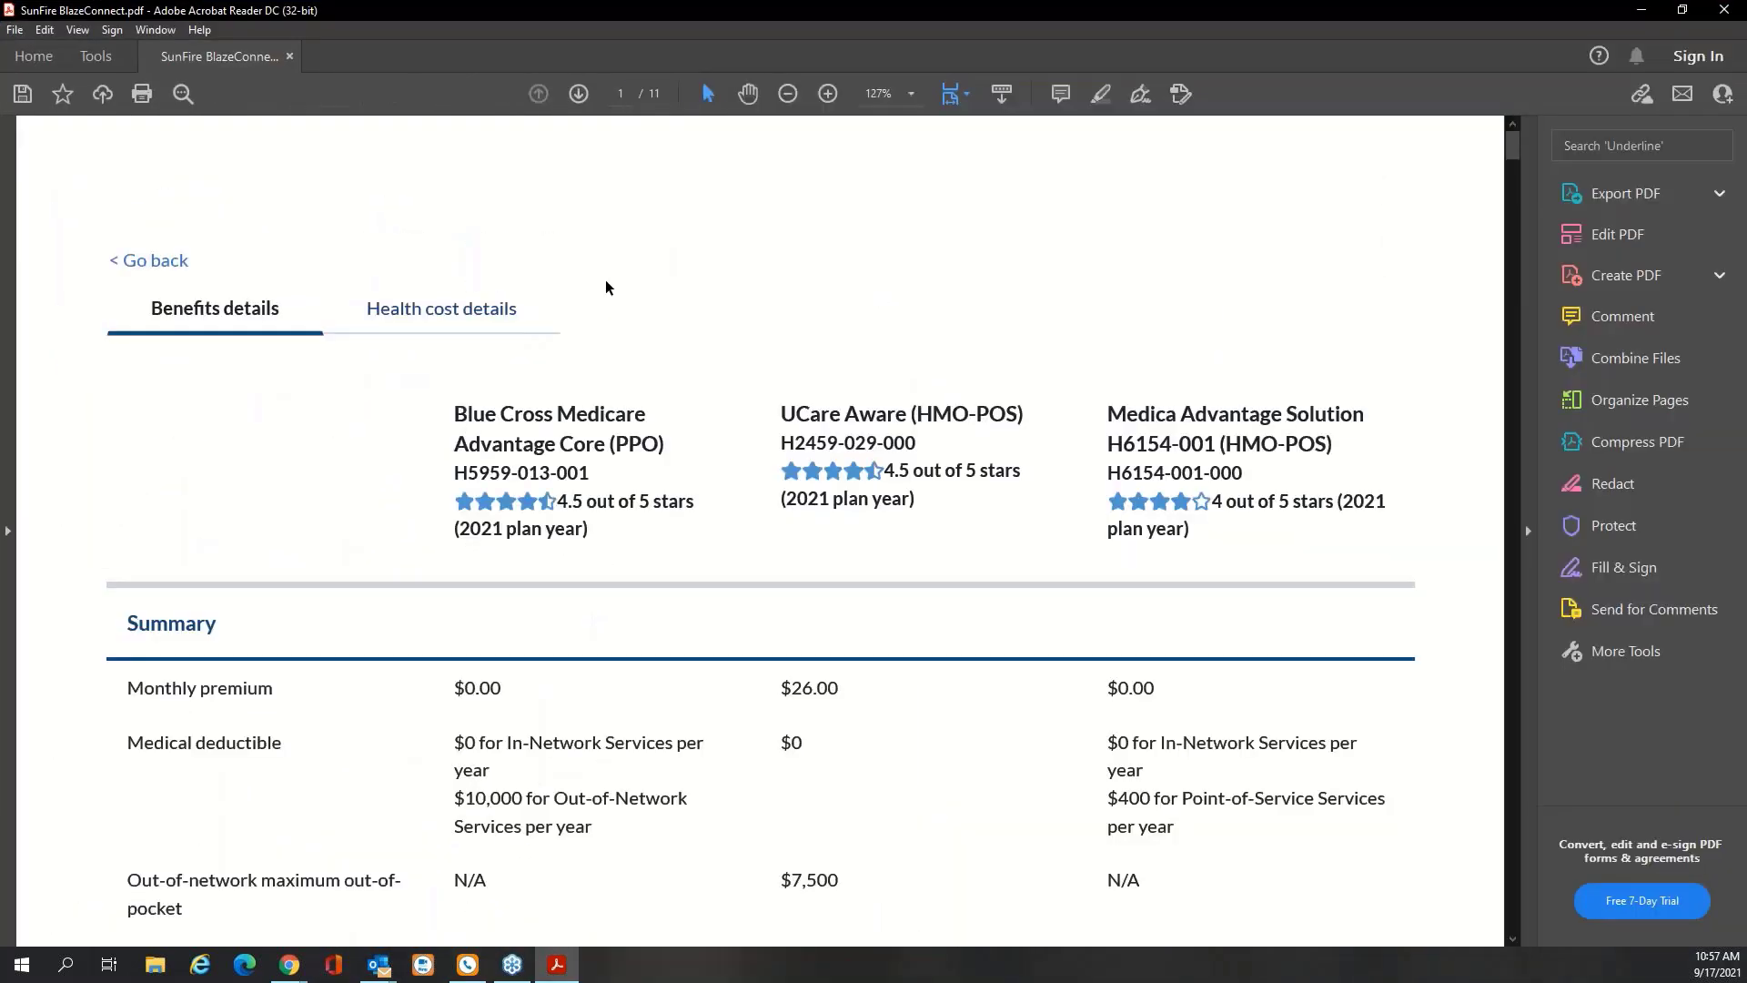
scroll(606, 287, down, 2)
scroll(604, 283, down, 10)
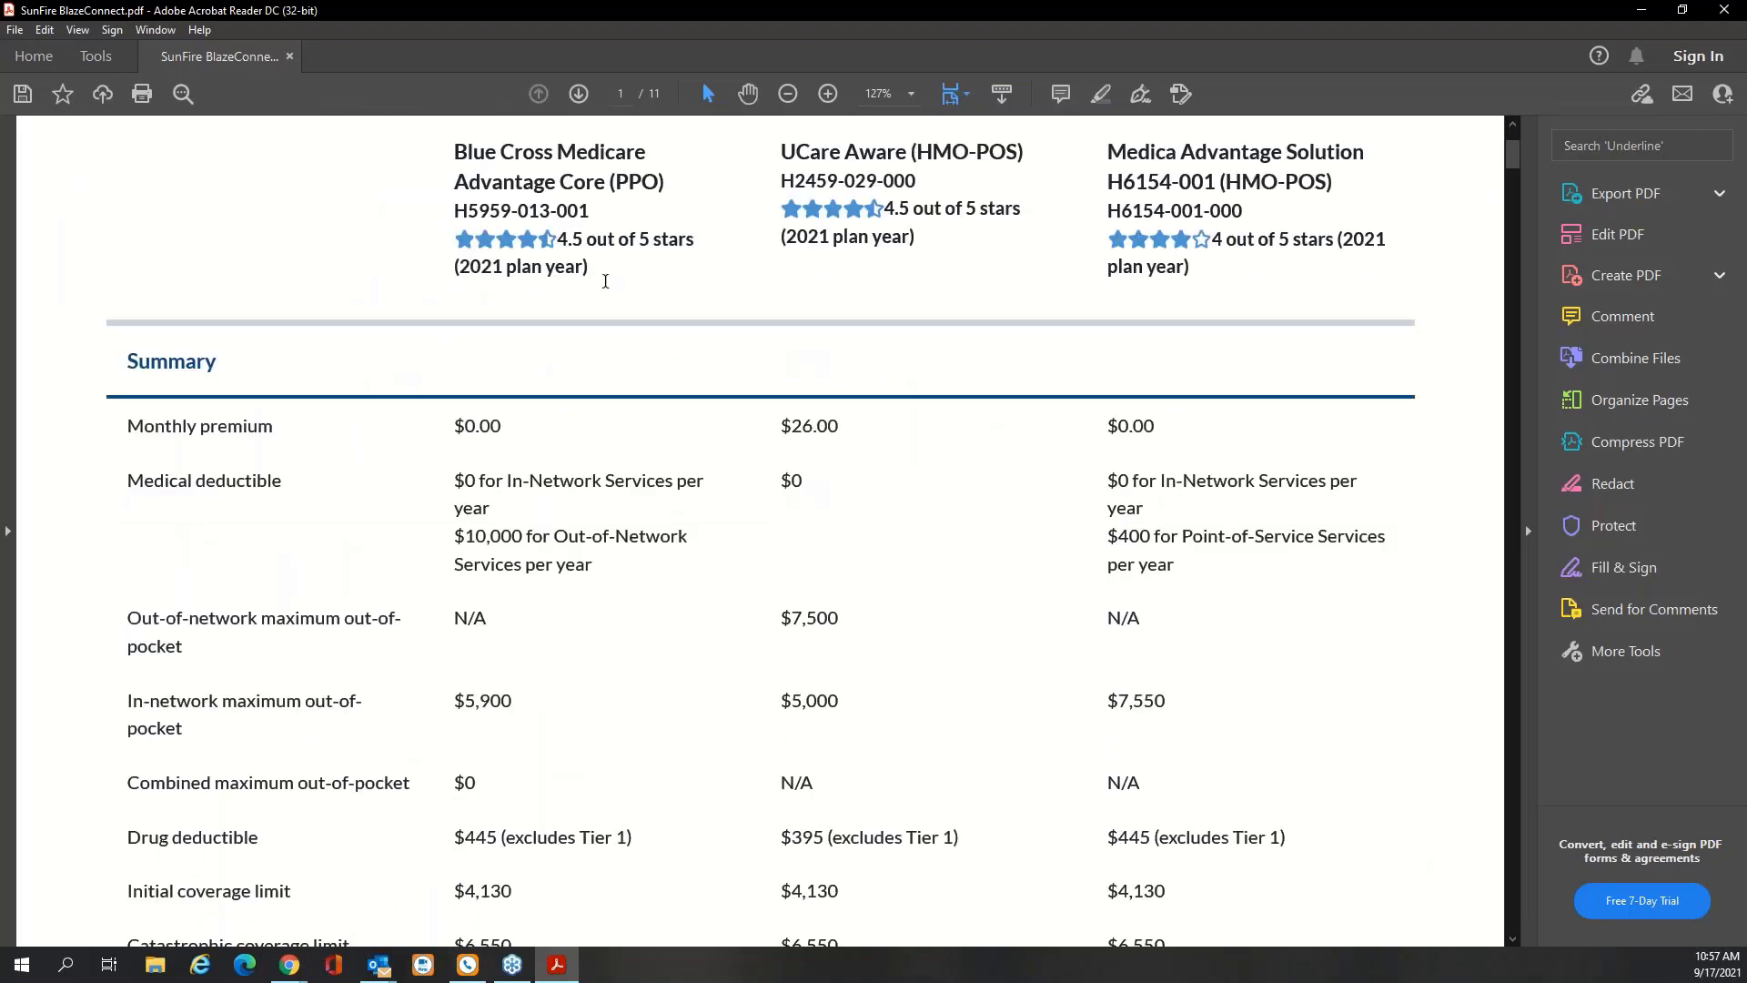
scroll(762, 529, down, 4)
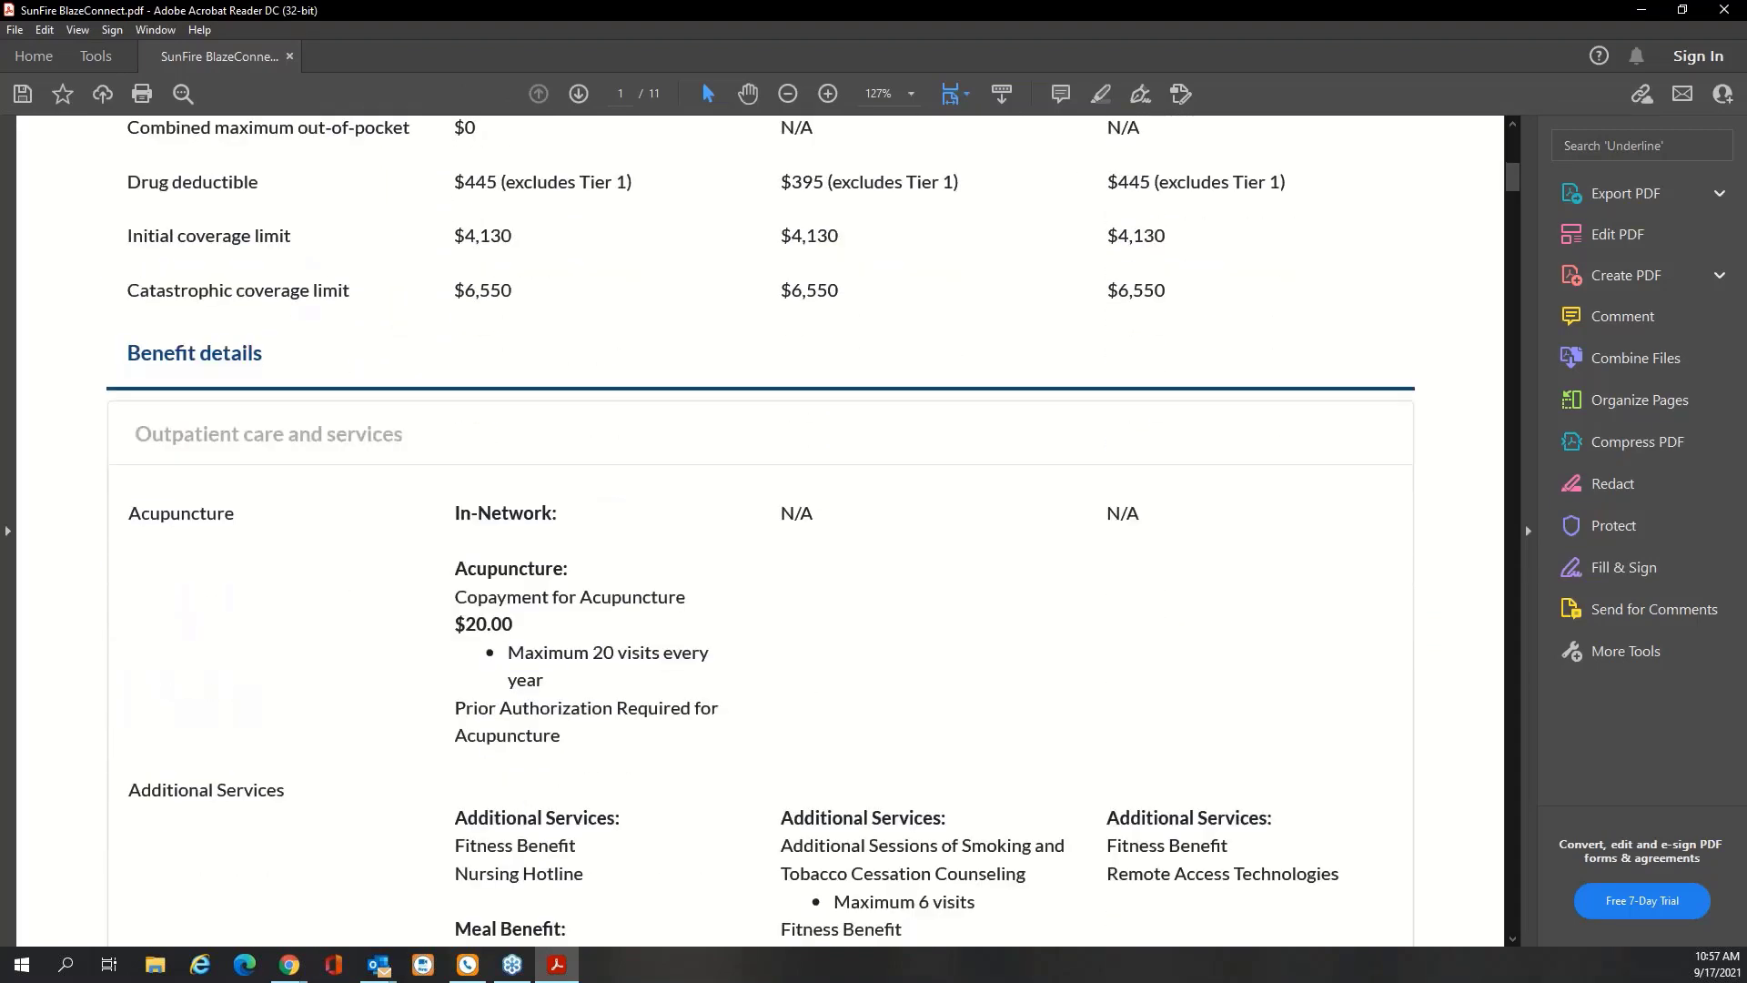
click(1725, 11)
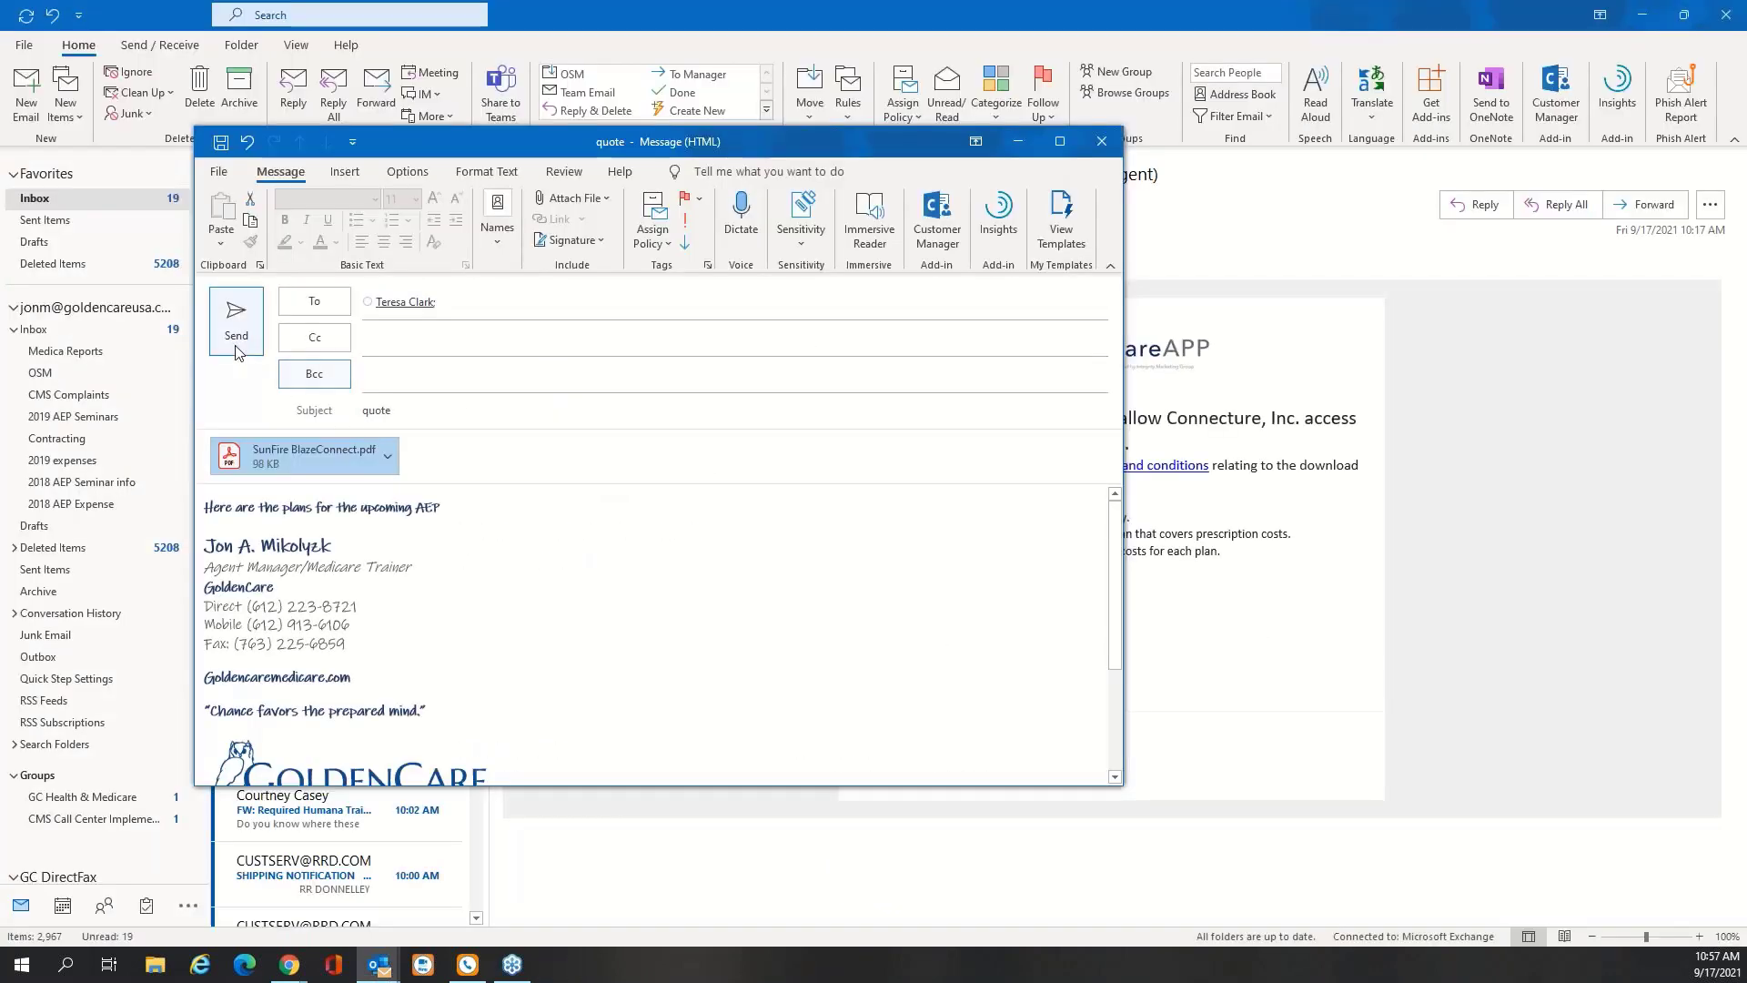
click(236, 320)
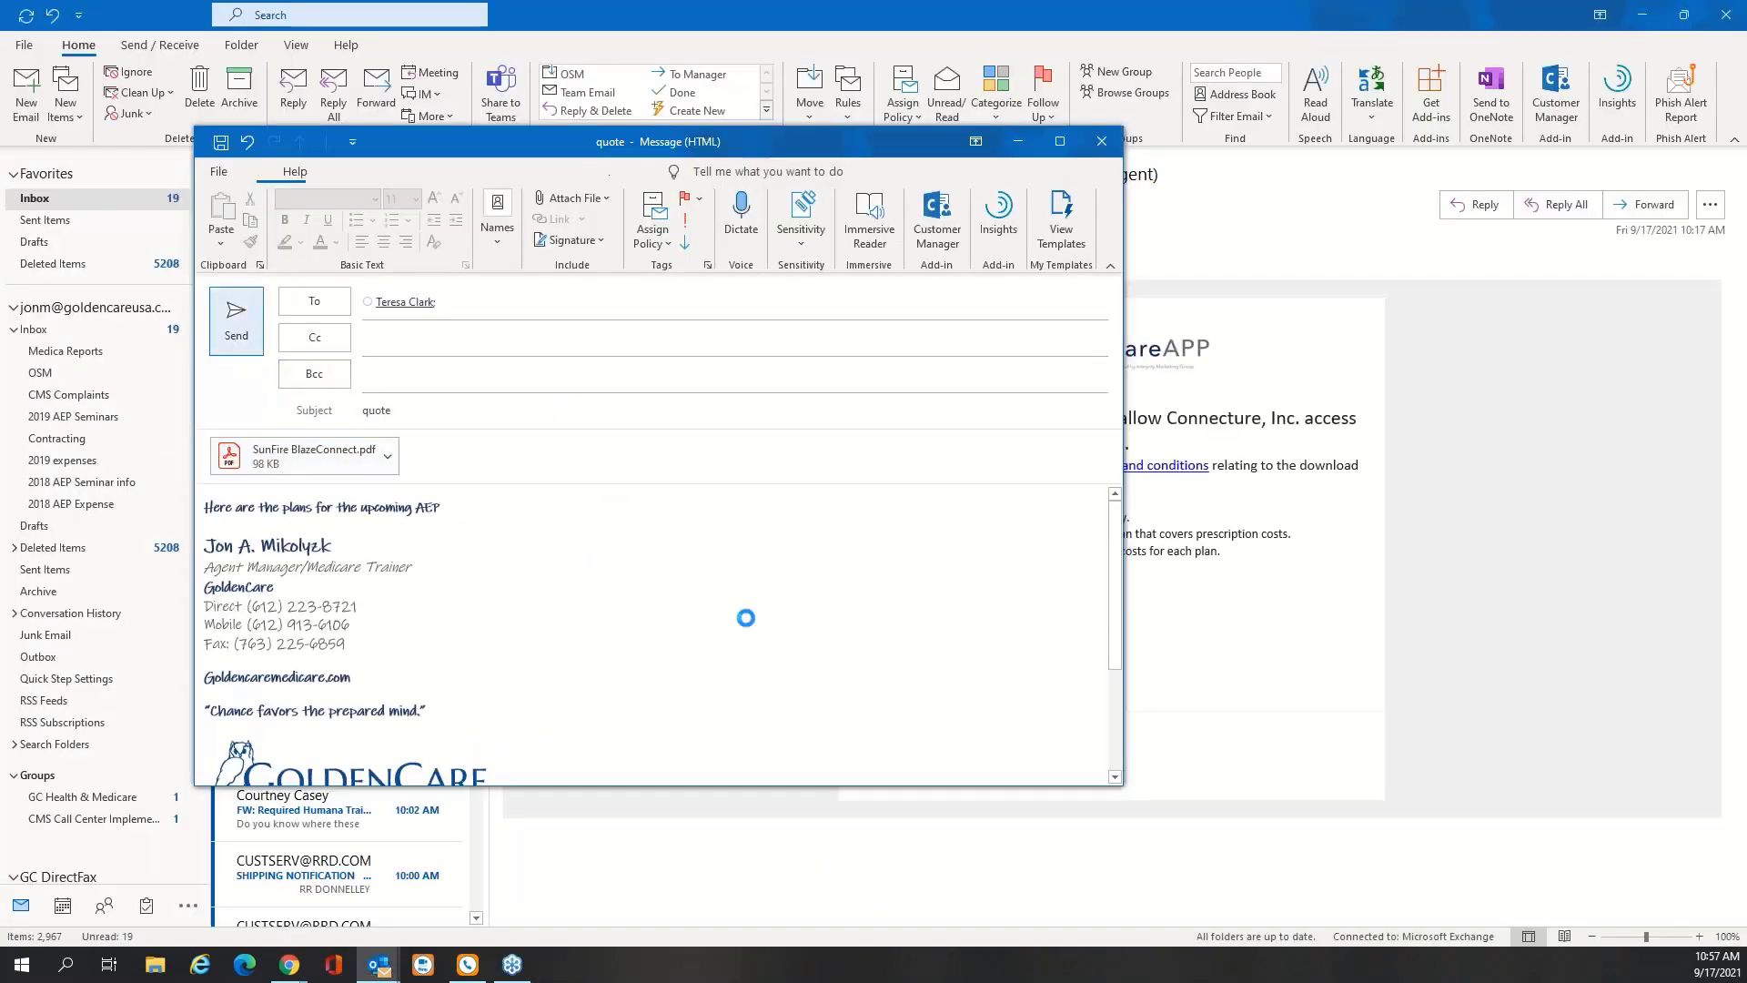
Open the MedicareAPP Application Confirmation e-mail, then minimize Outlook back to MedicareLINK
click(1643, 16)
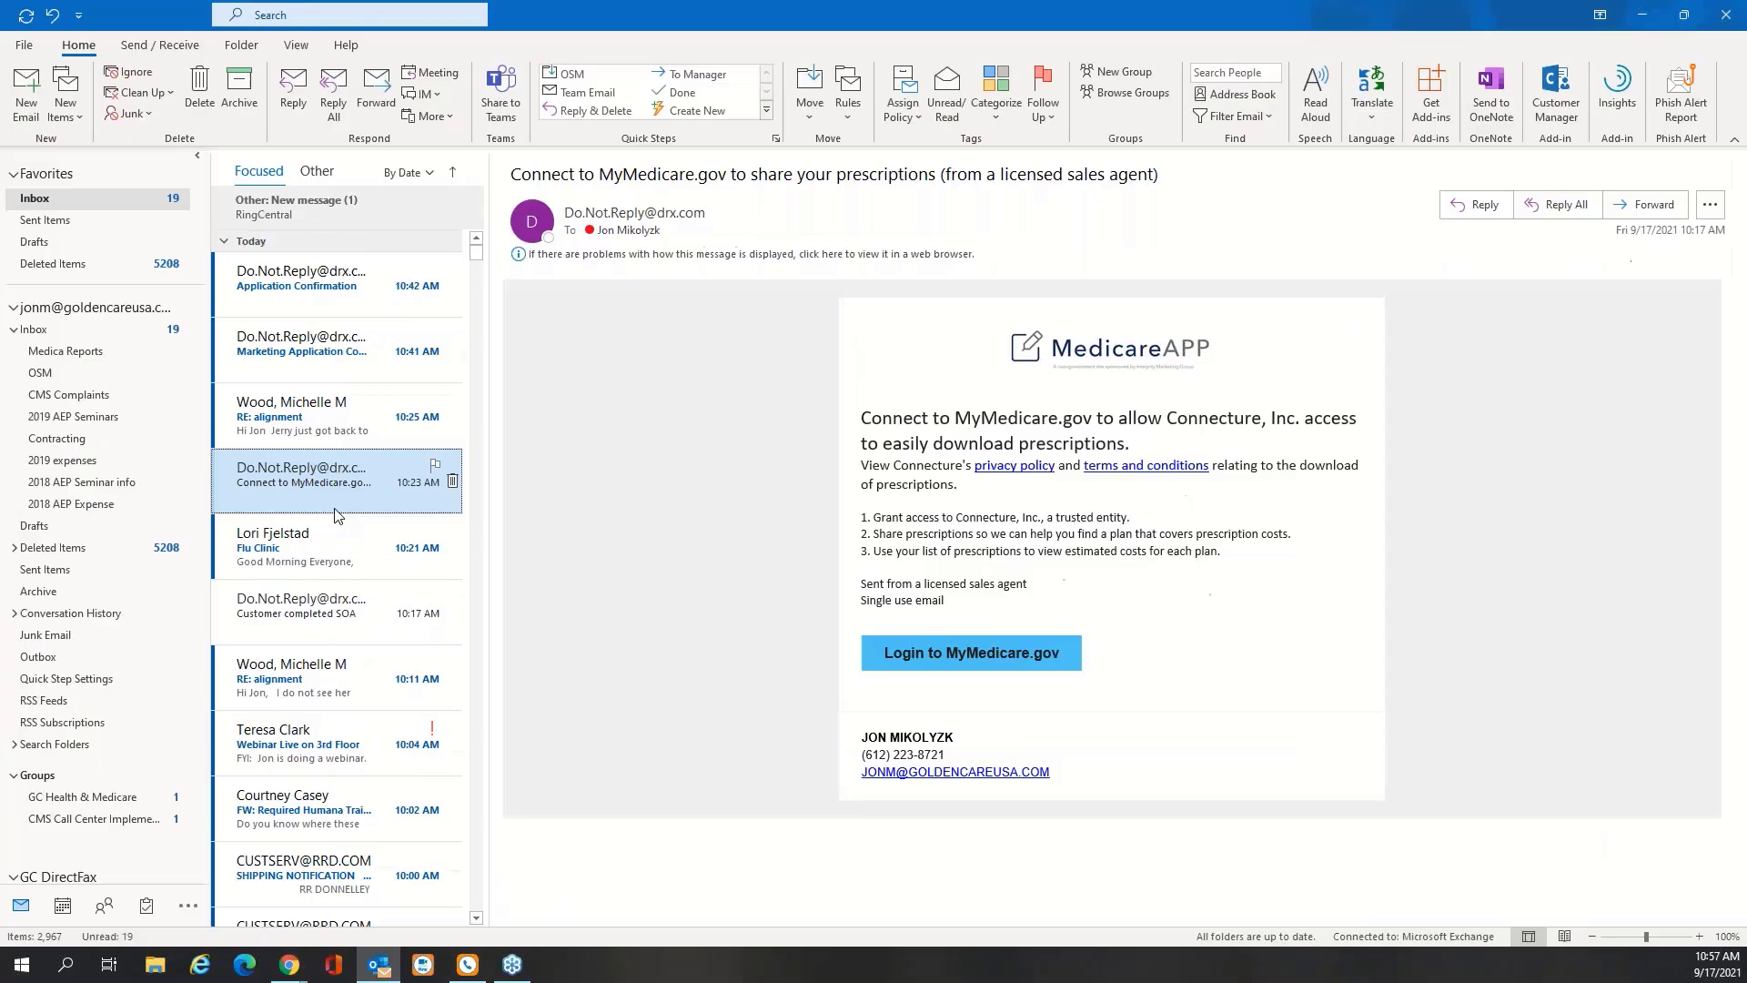
click(428, 284)
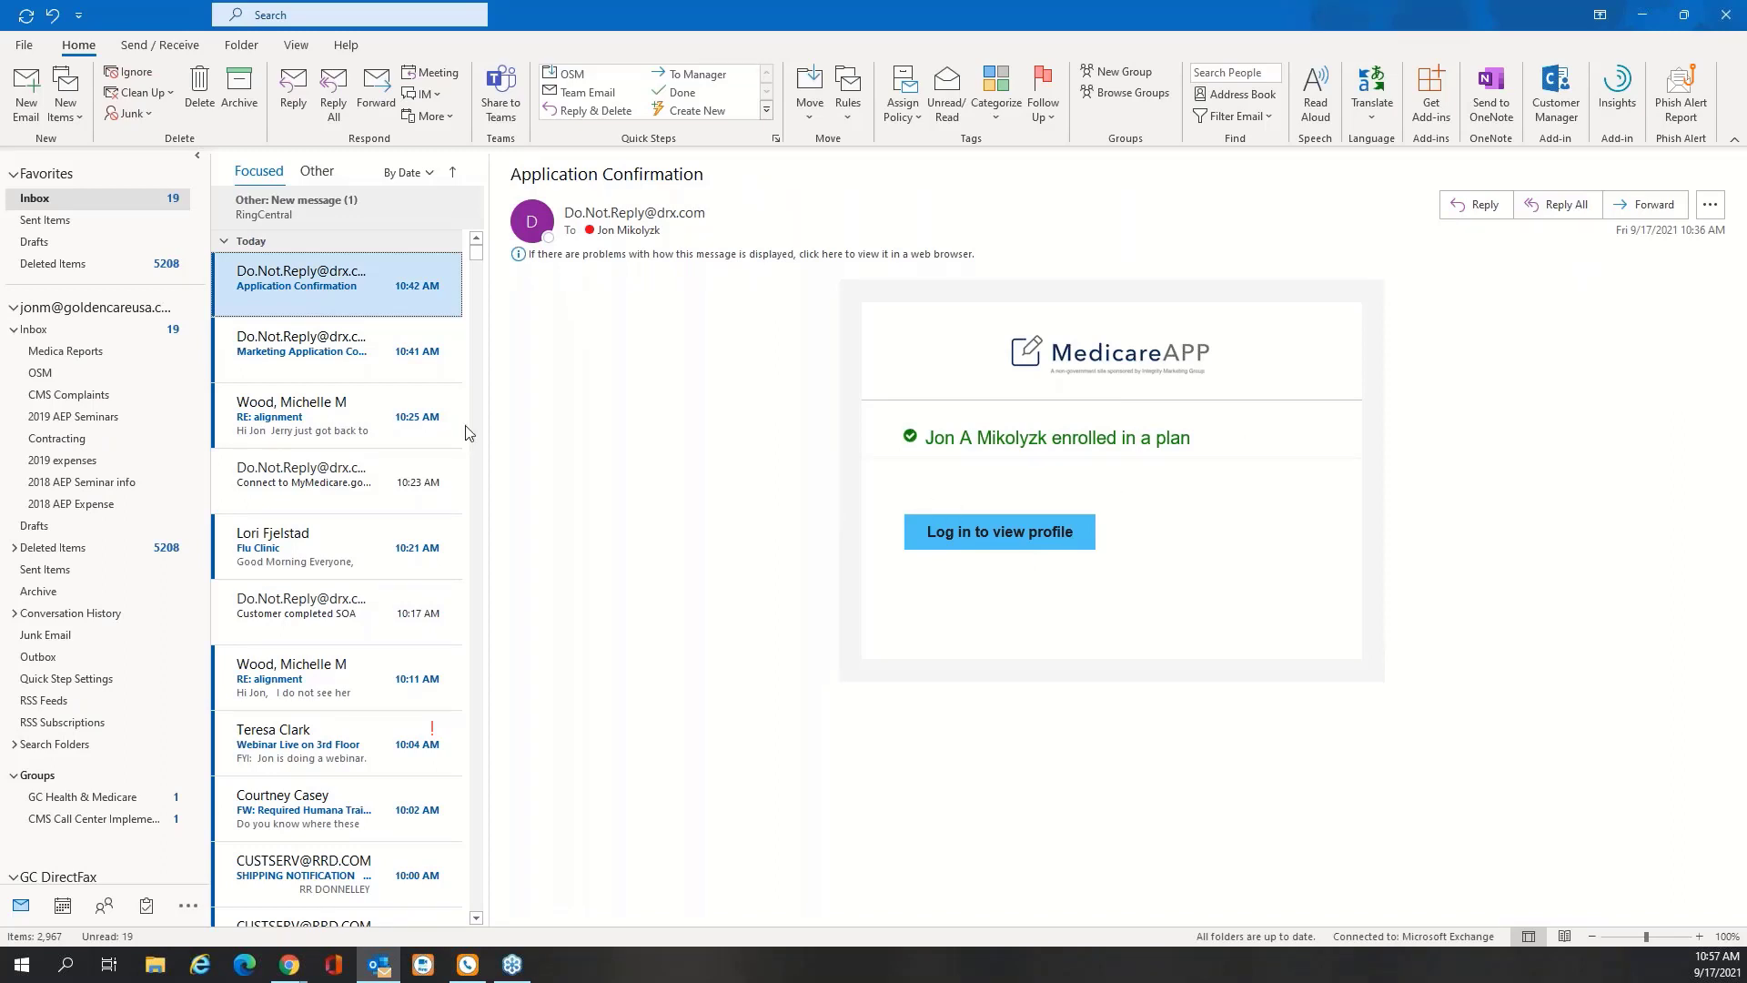
click(1647, 13)
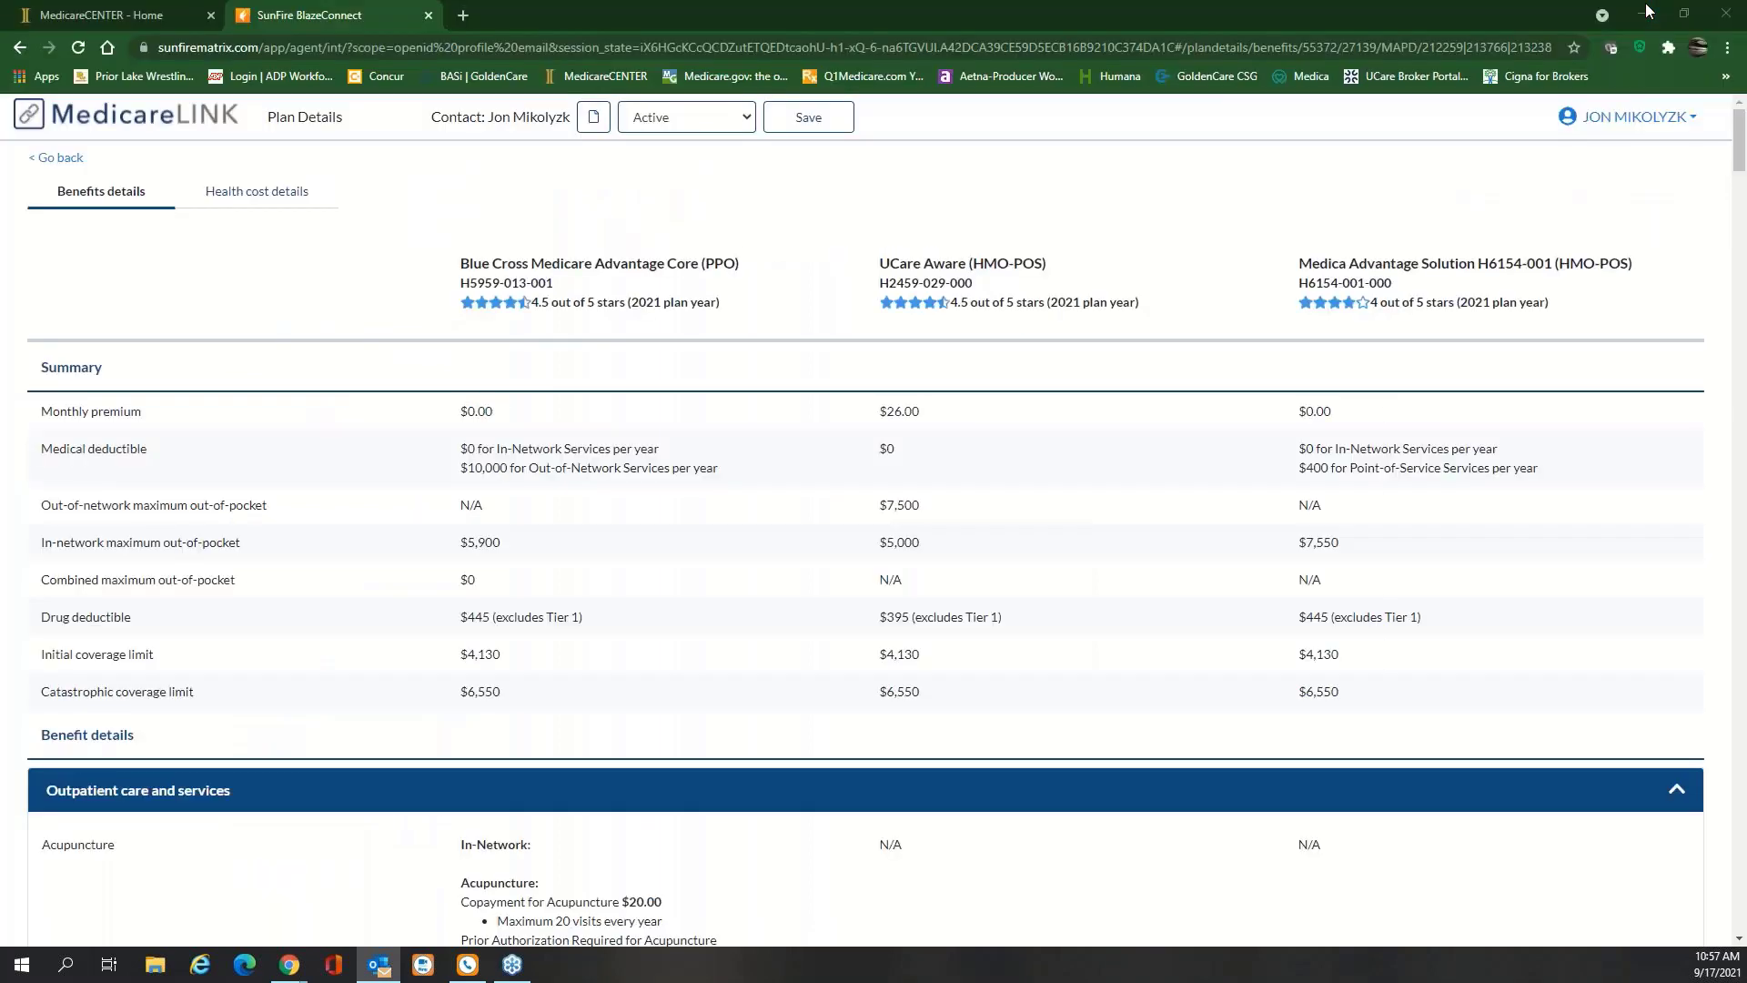
Cancel the plan comparison and enroll in Allina Health Aetna Medicare Discover Plus (PPO)
click(62, 159)
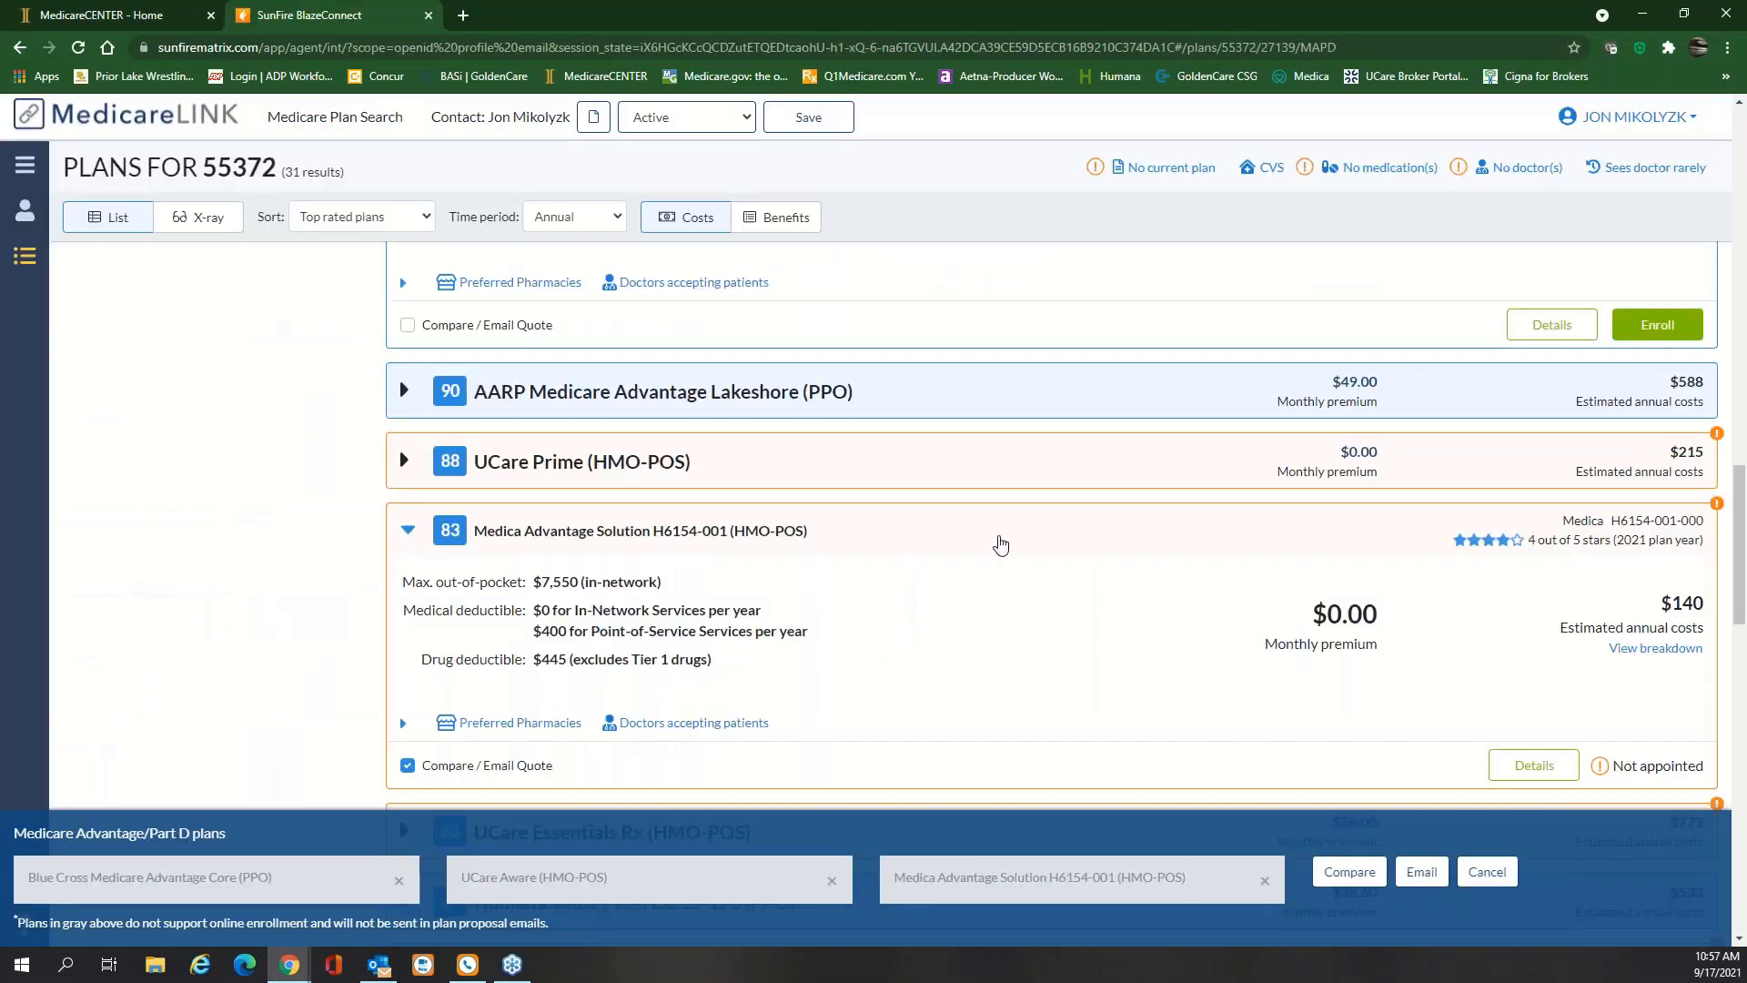
click(1486, 871)
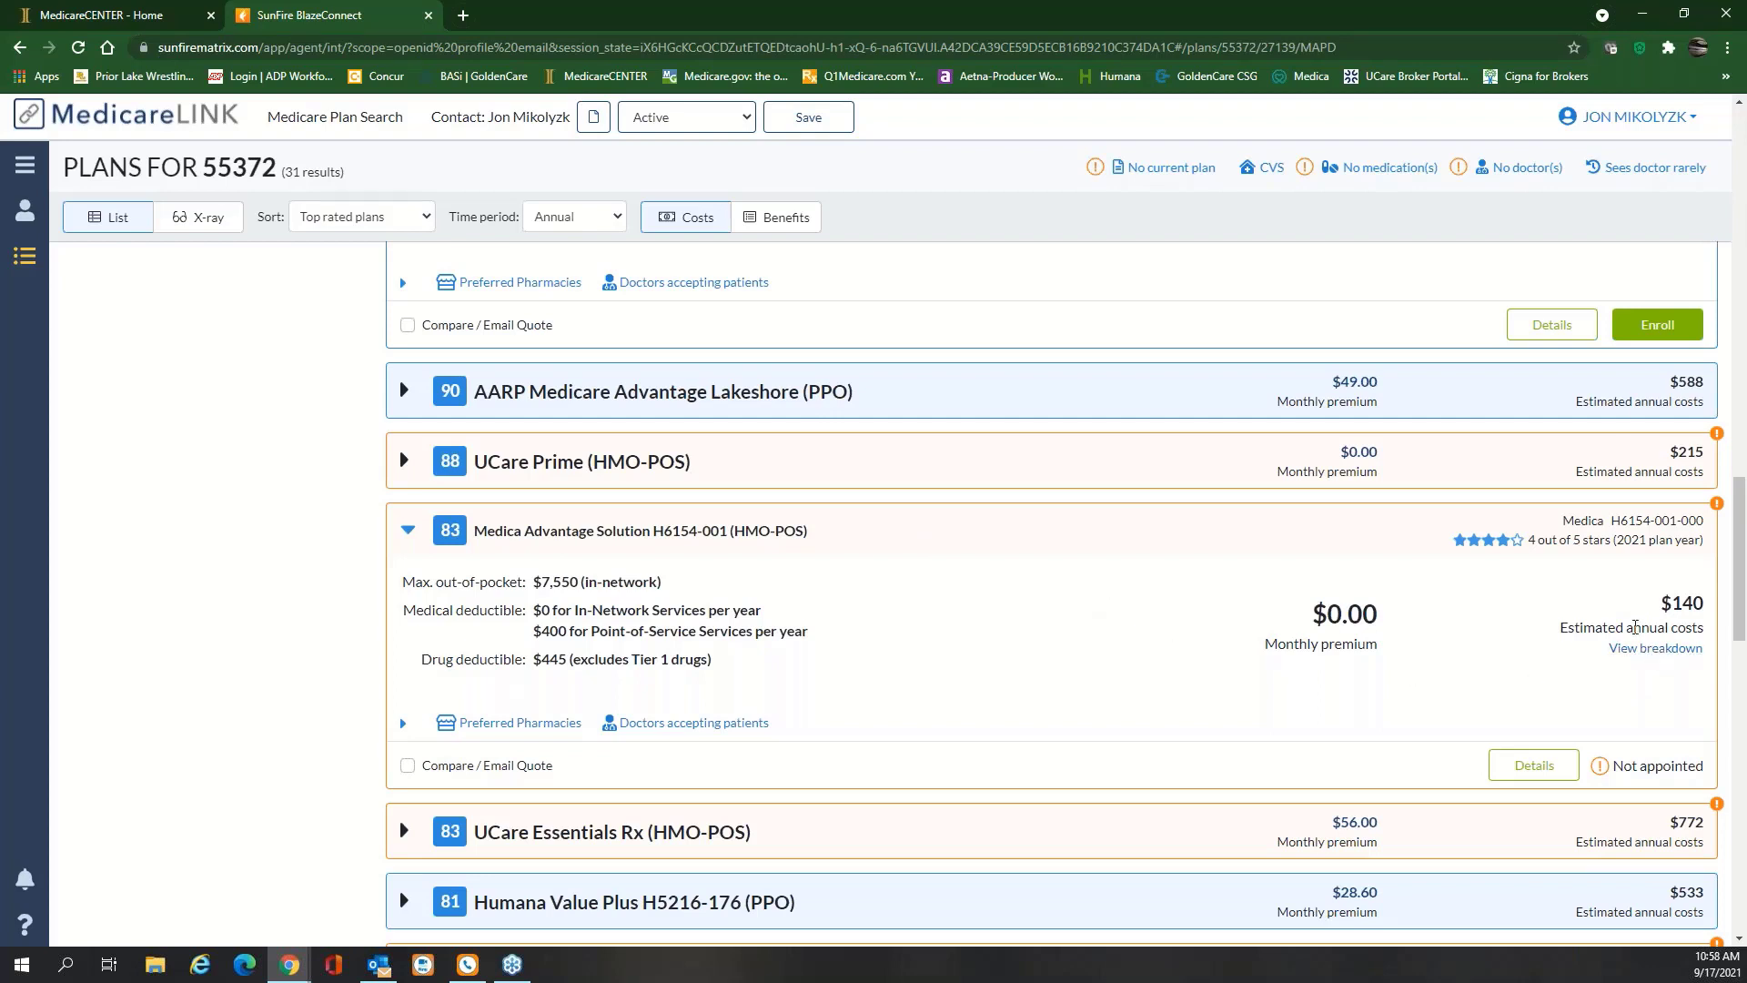
scroll(1314, 557, up, 6)
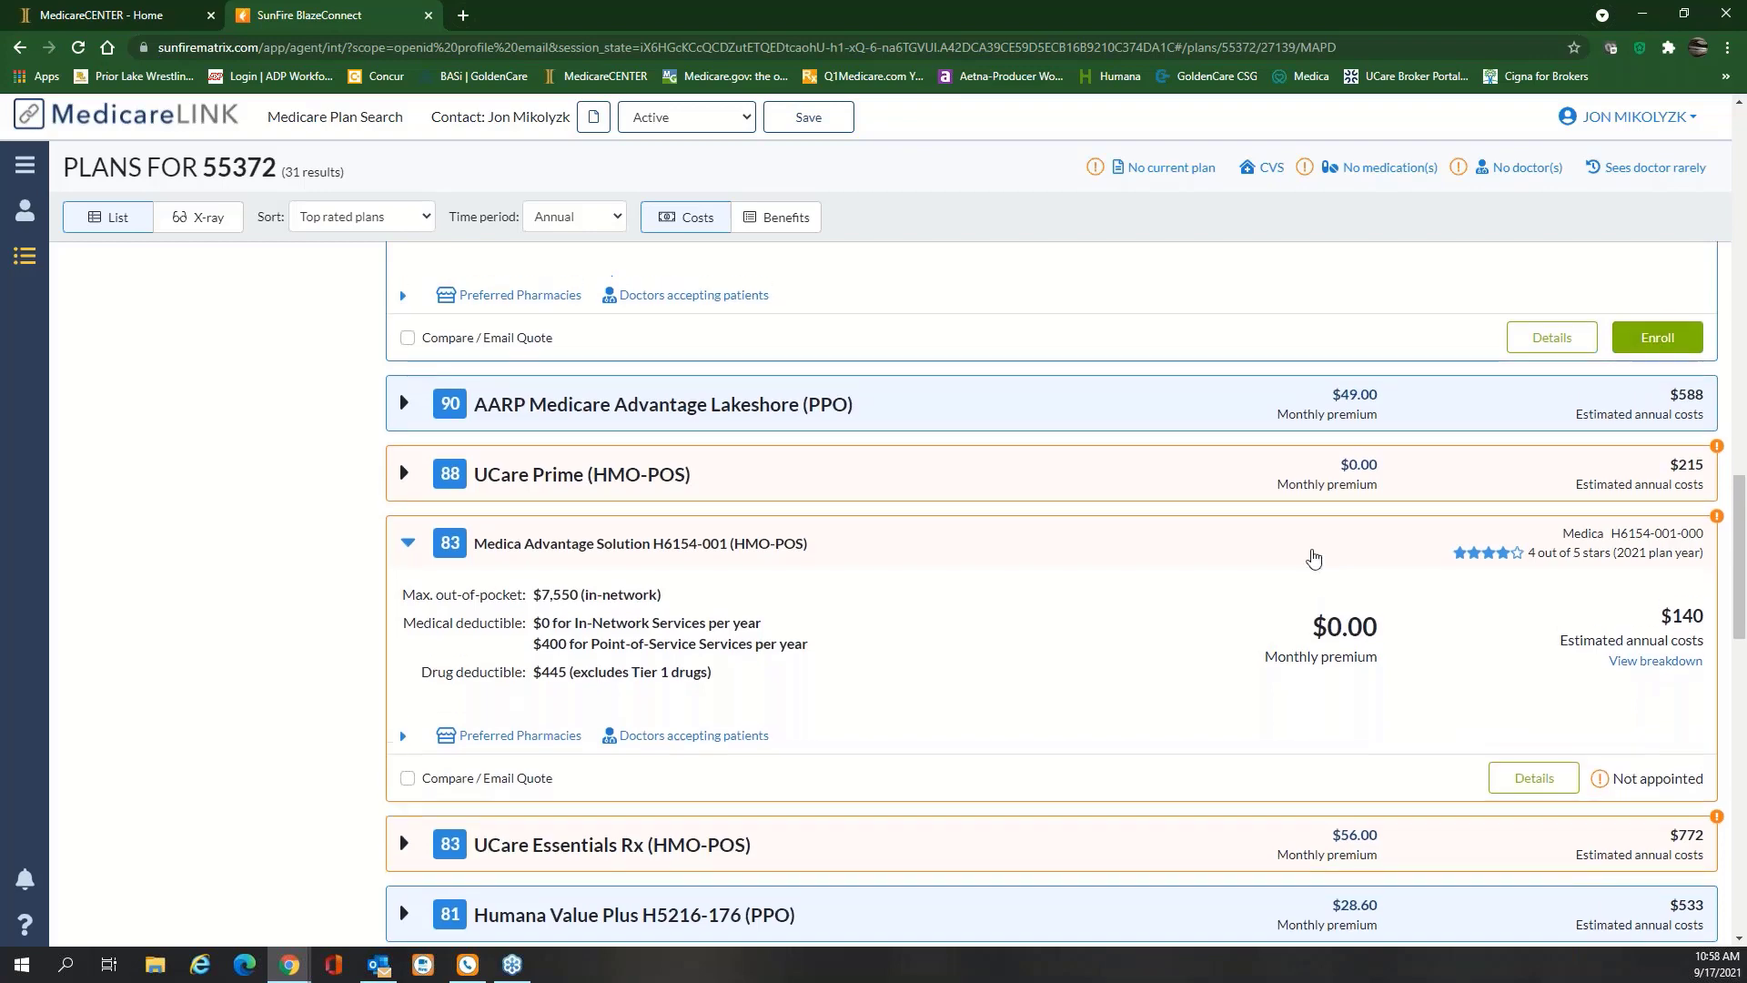
scroll(573, 601, up, 20)
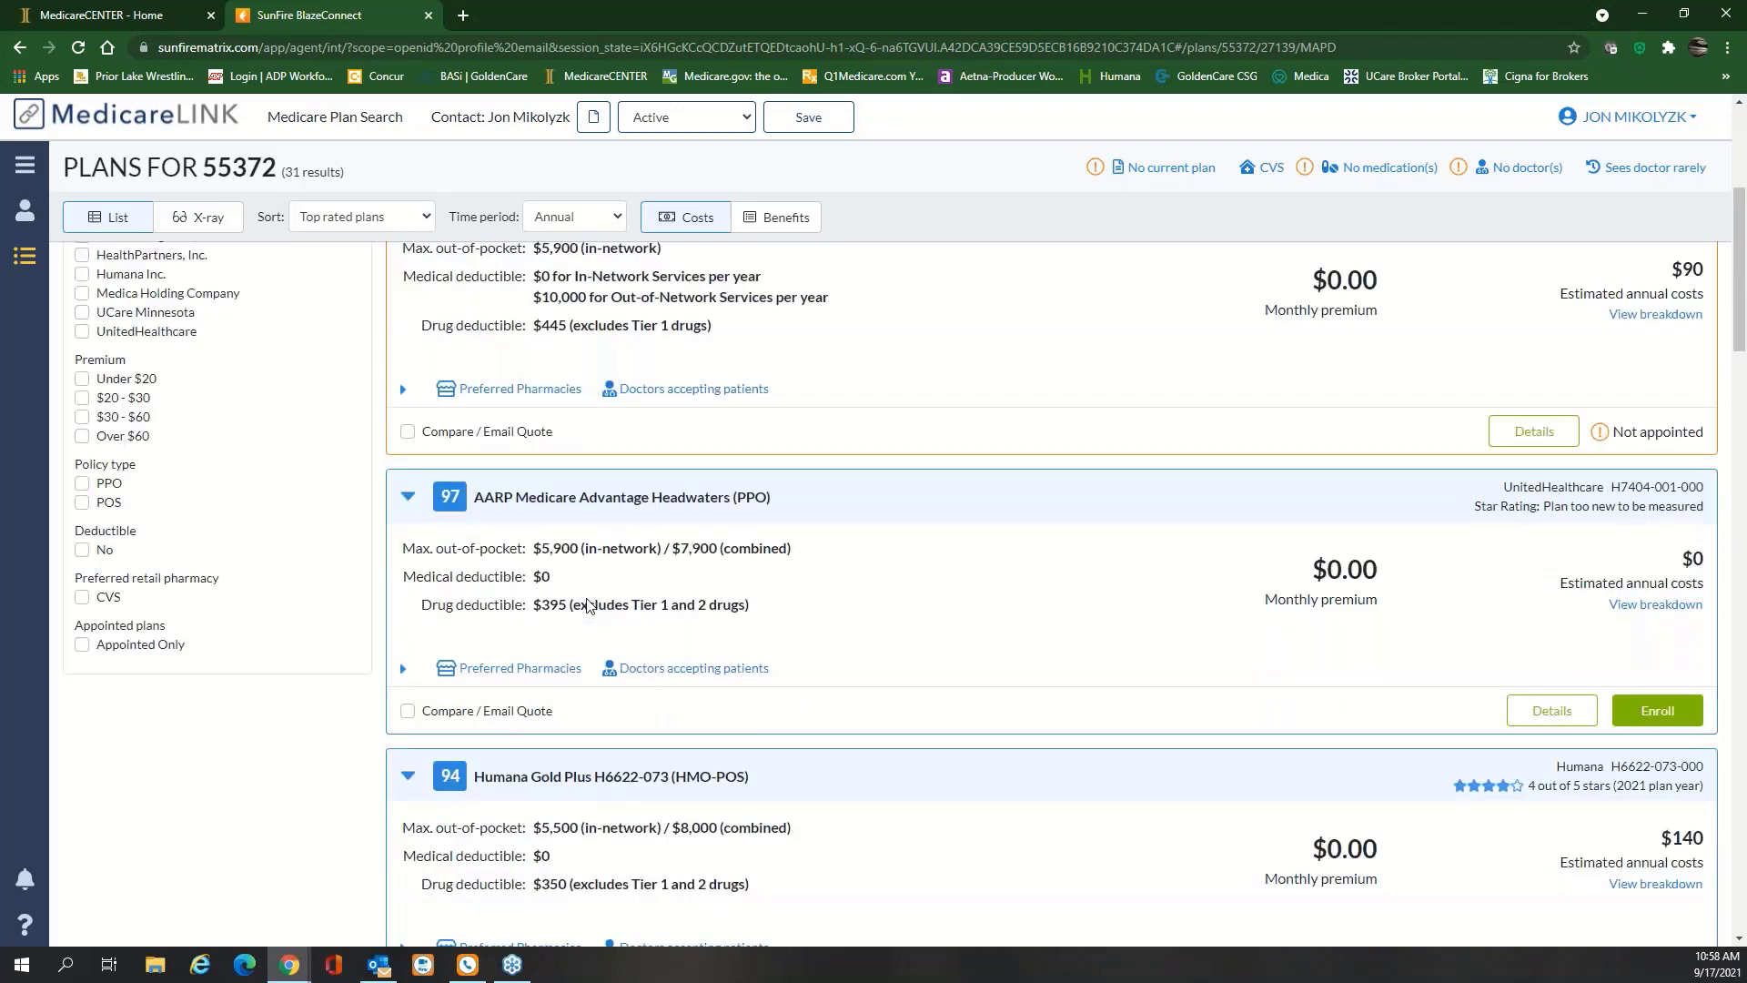
click(407, 538)
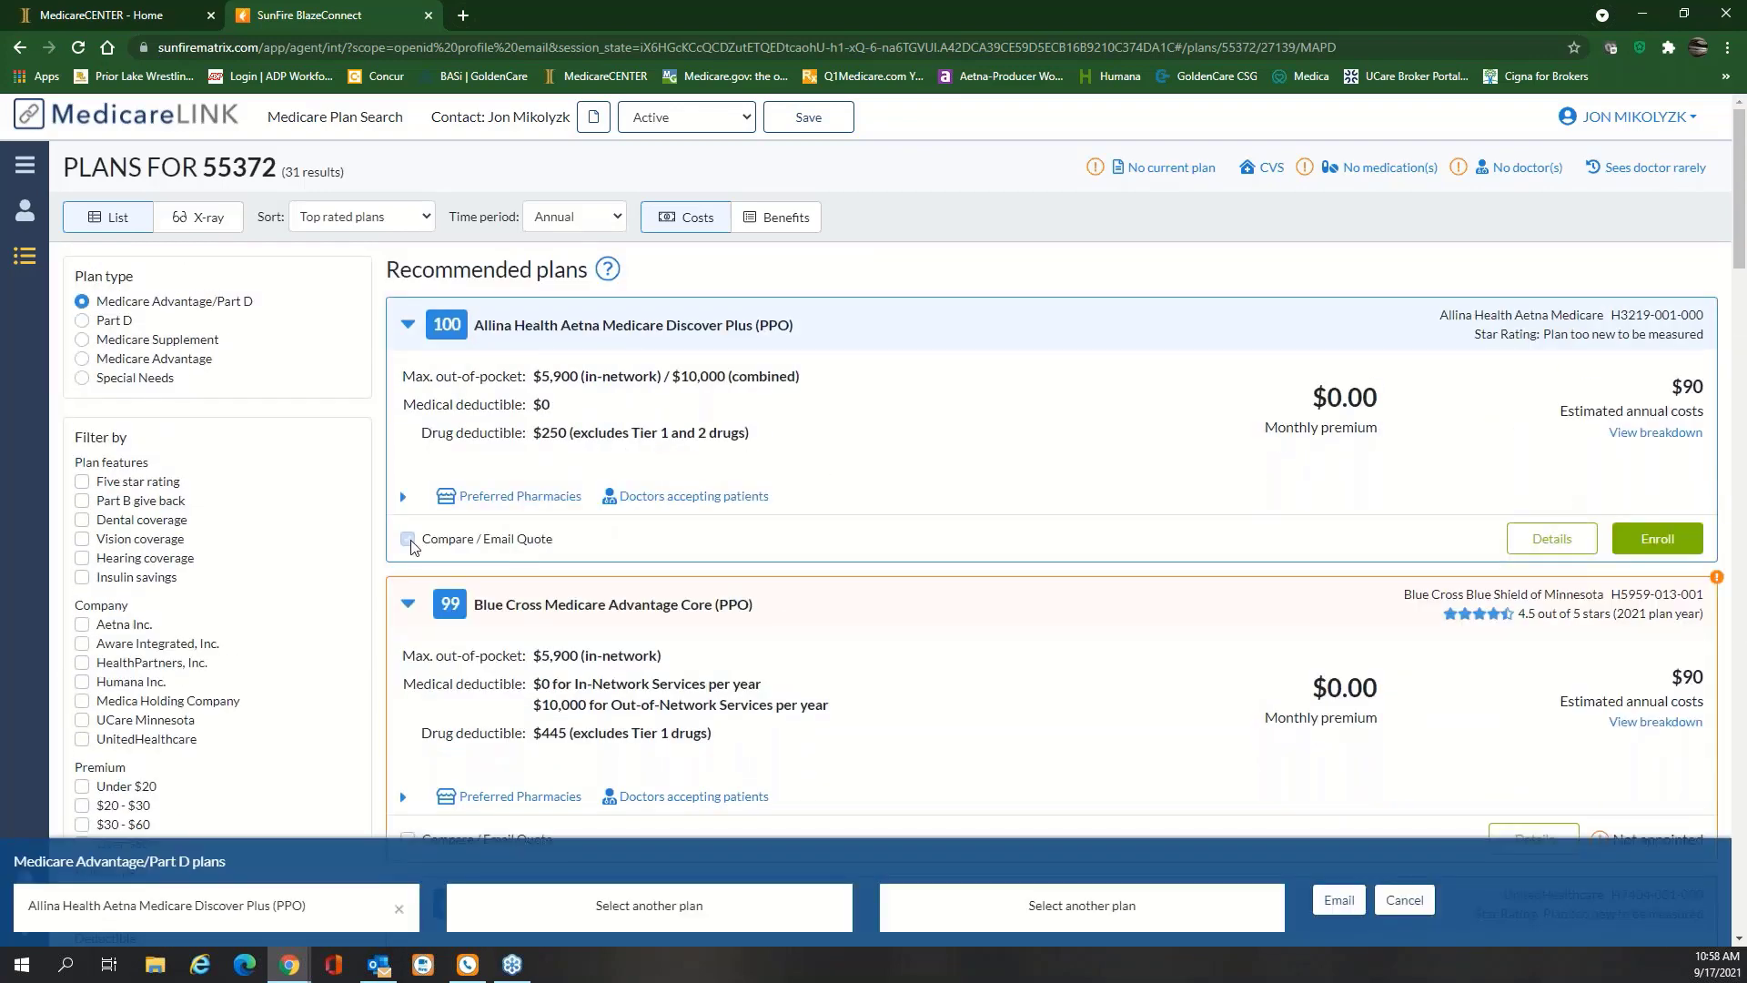
click(407, 539)
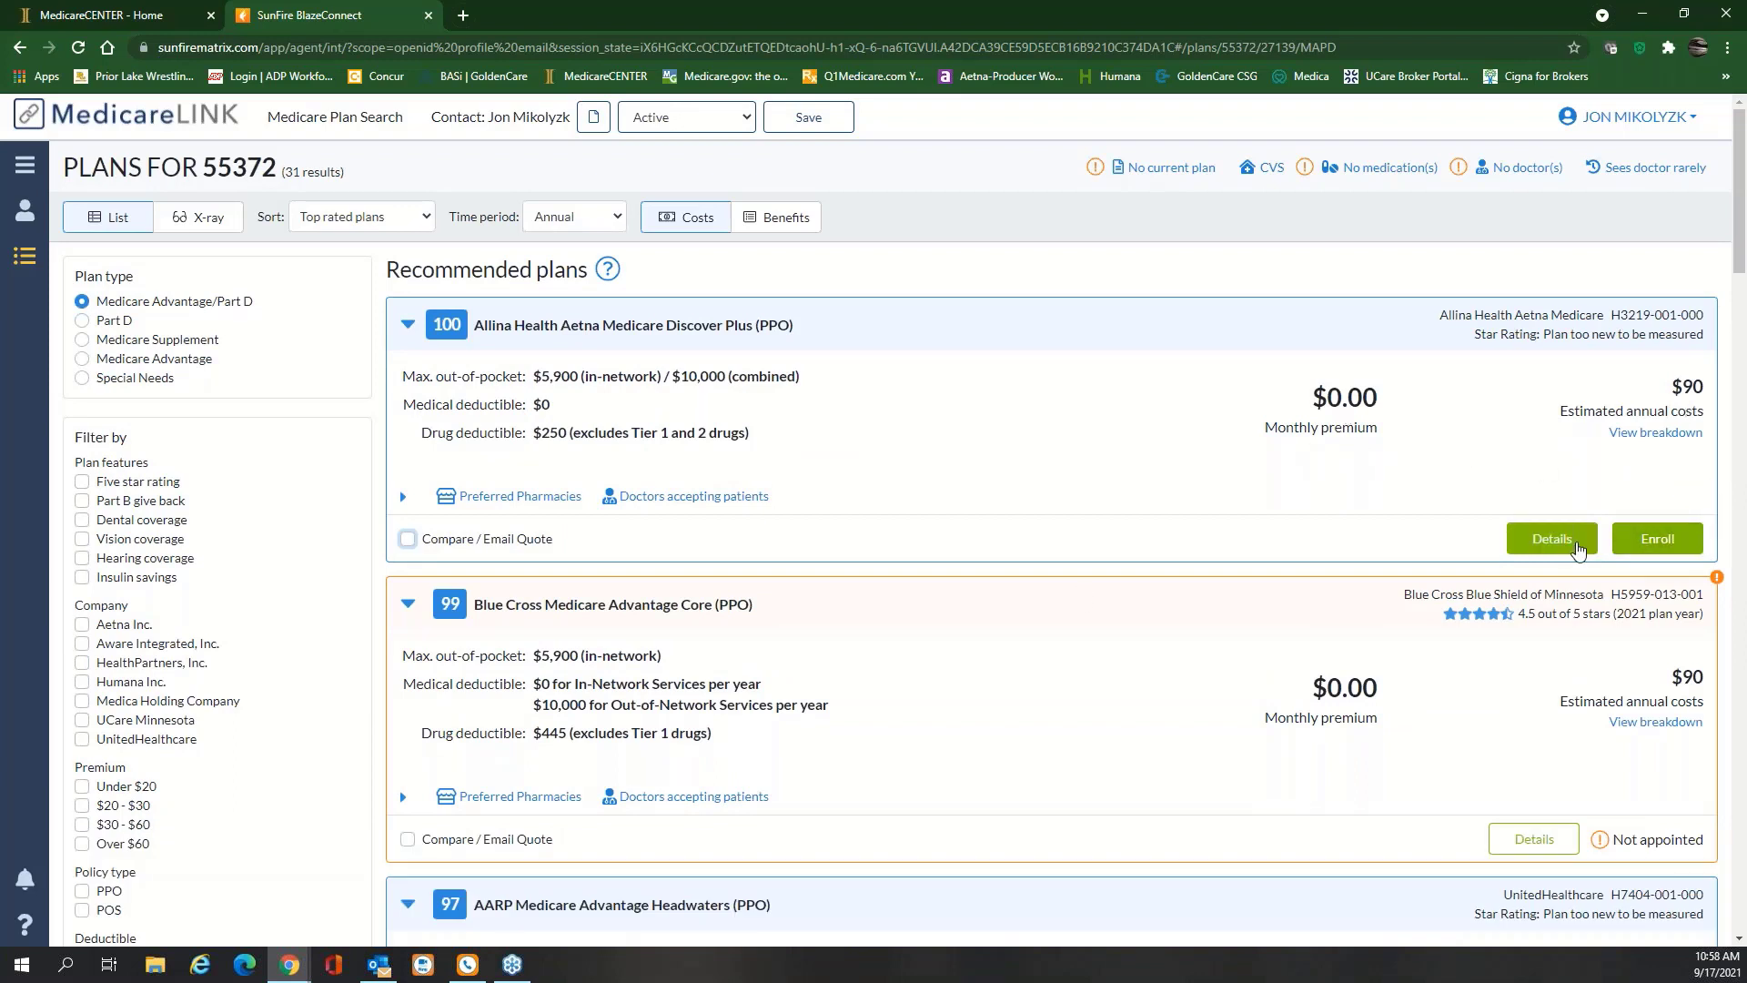
click(1664, 553)
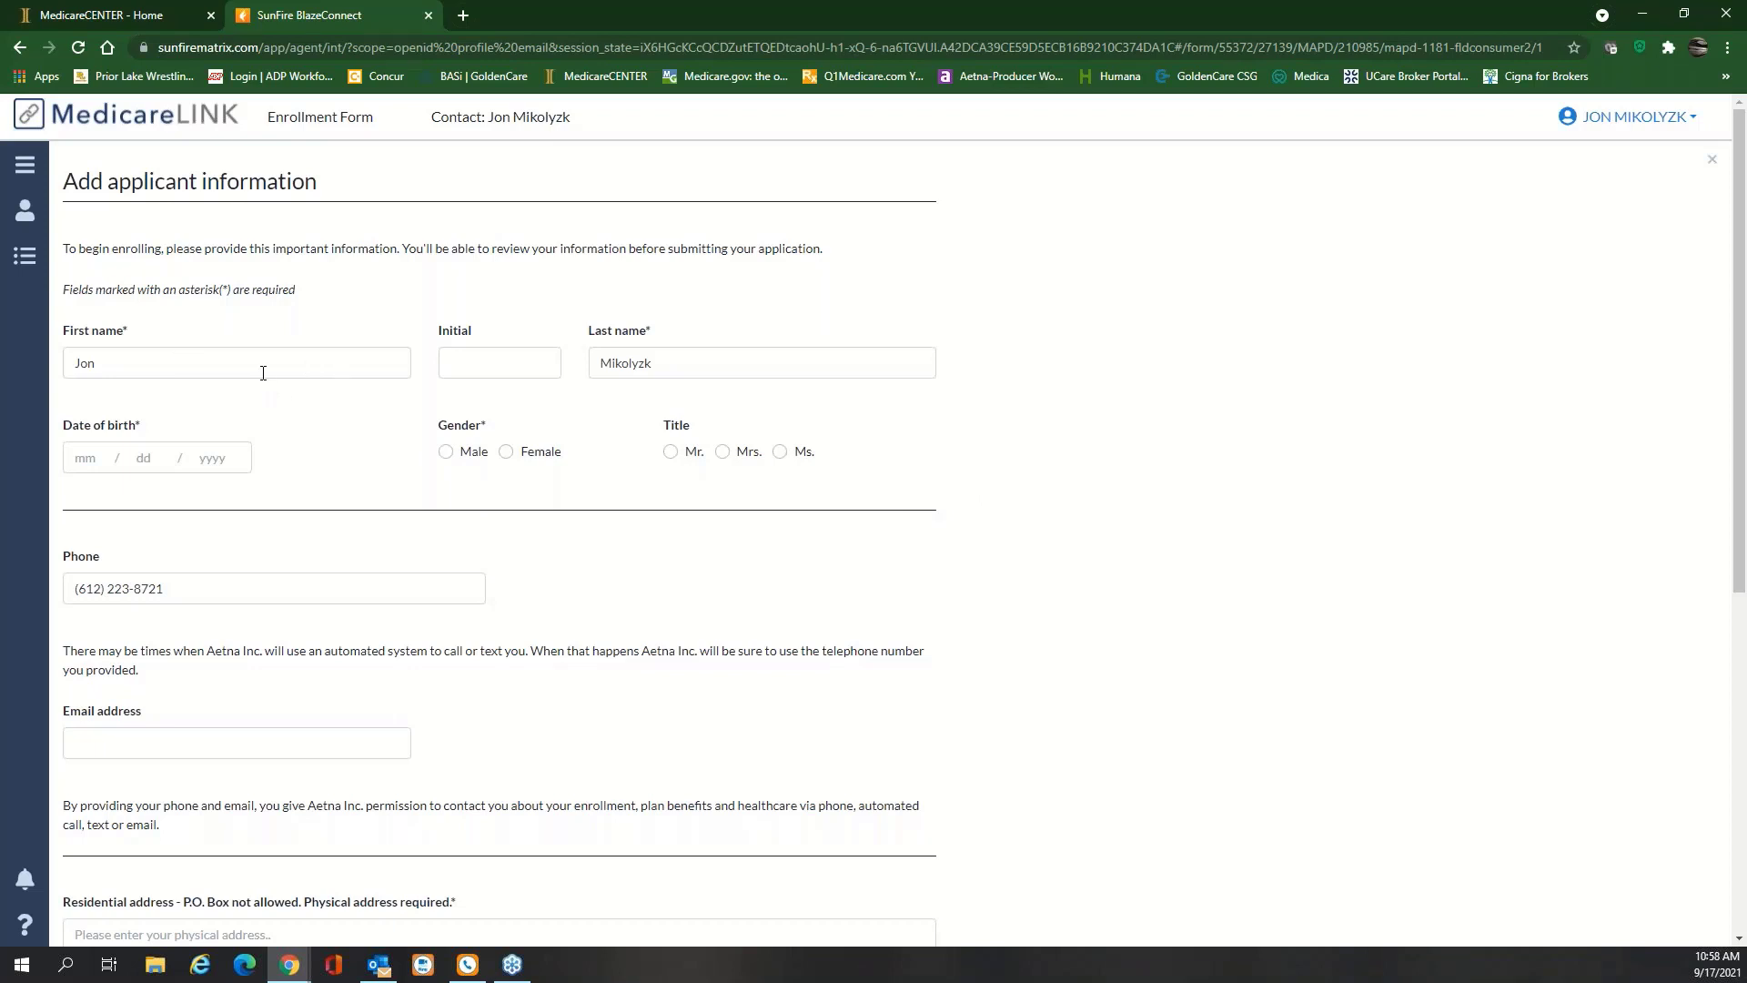
Enter the applicant's date of birth, set gender to Male, and autofill the saved e-mail
click(98, 455)
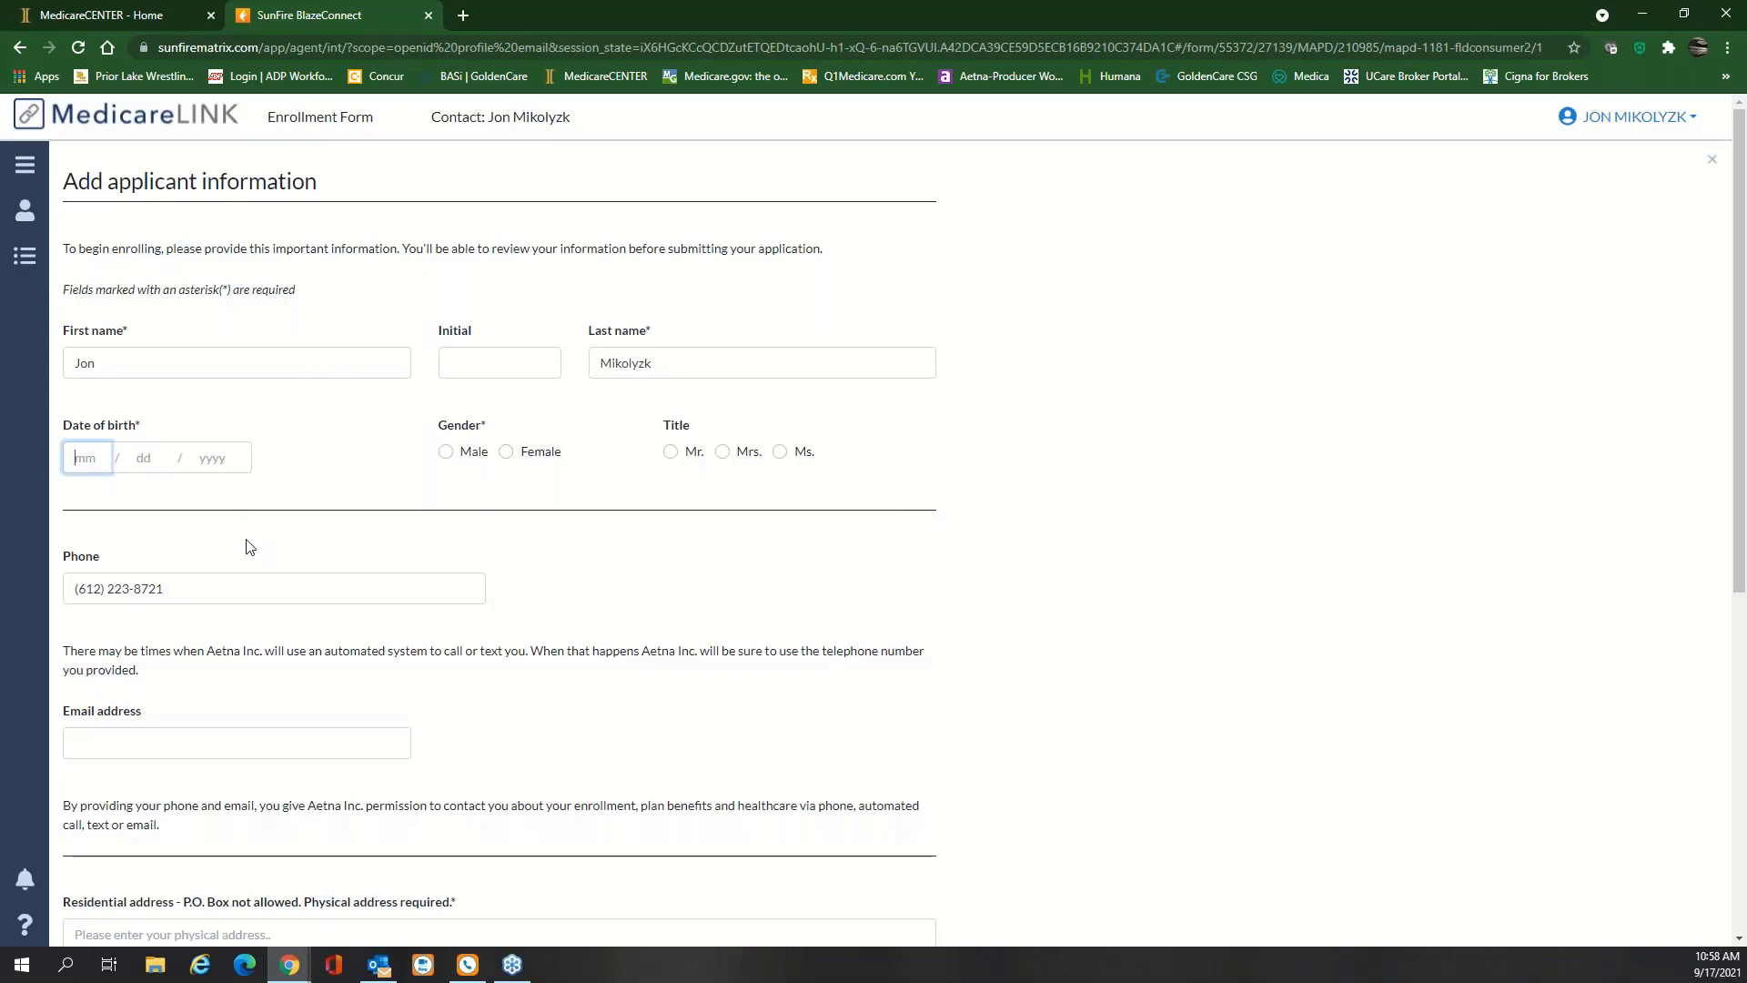
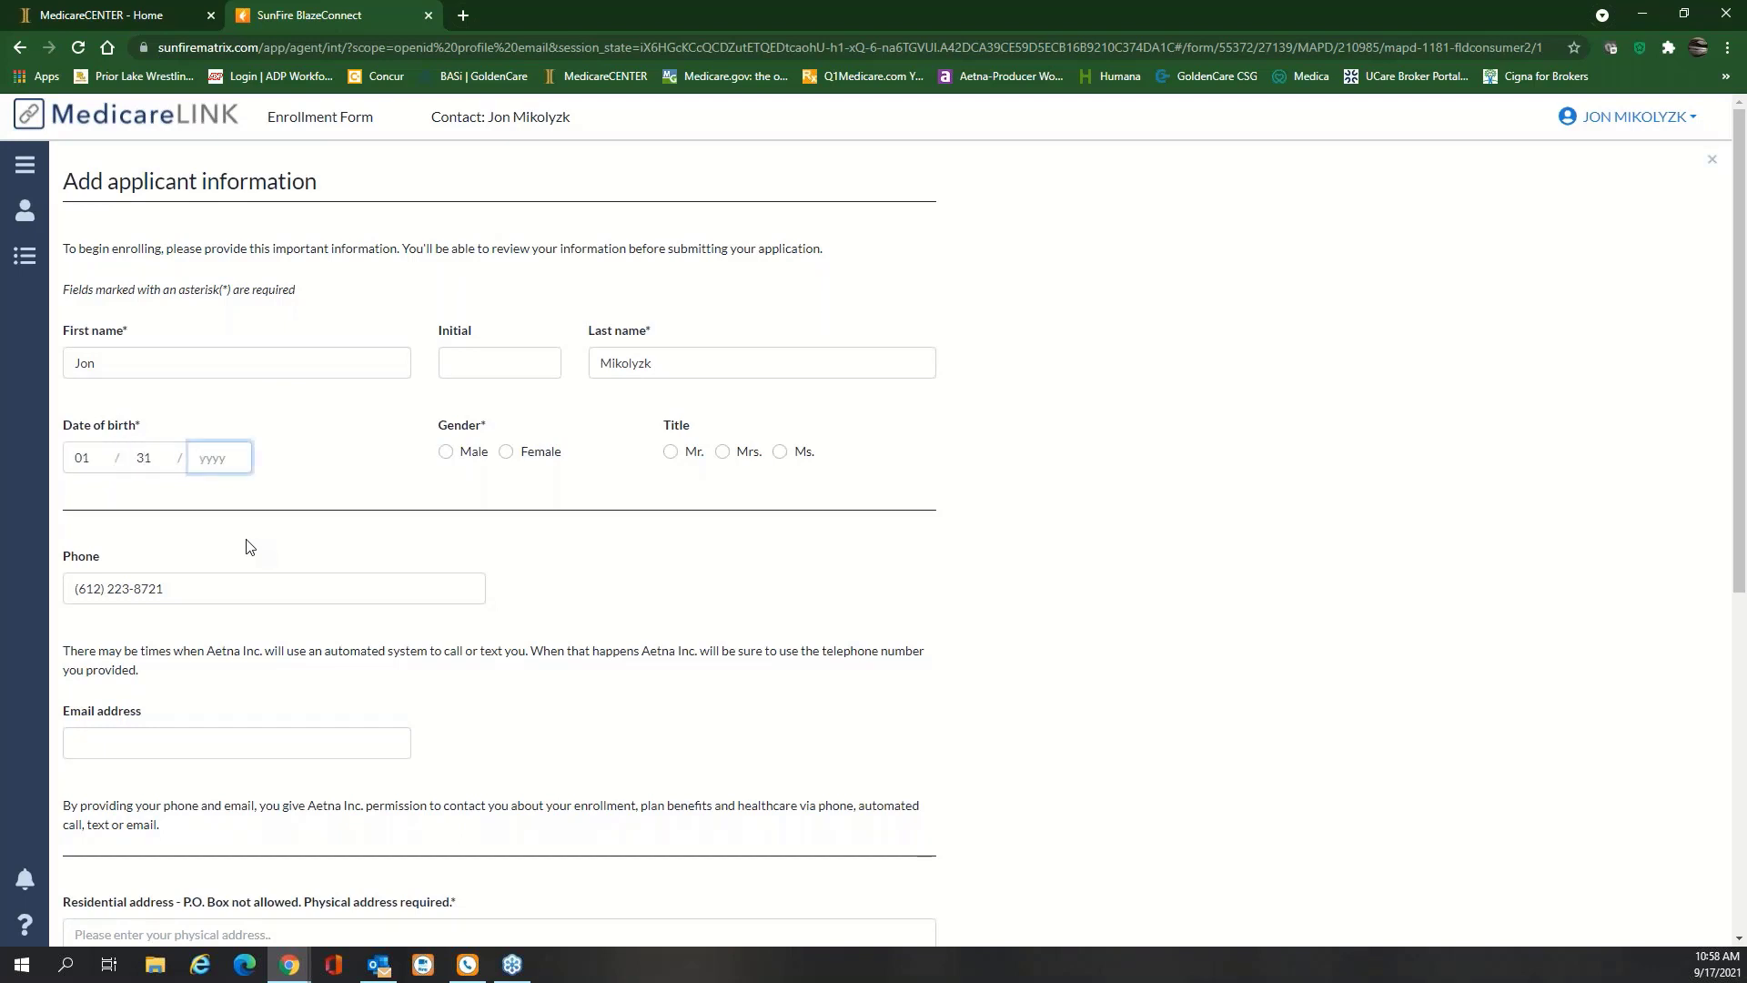
click(448, 453)
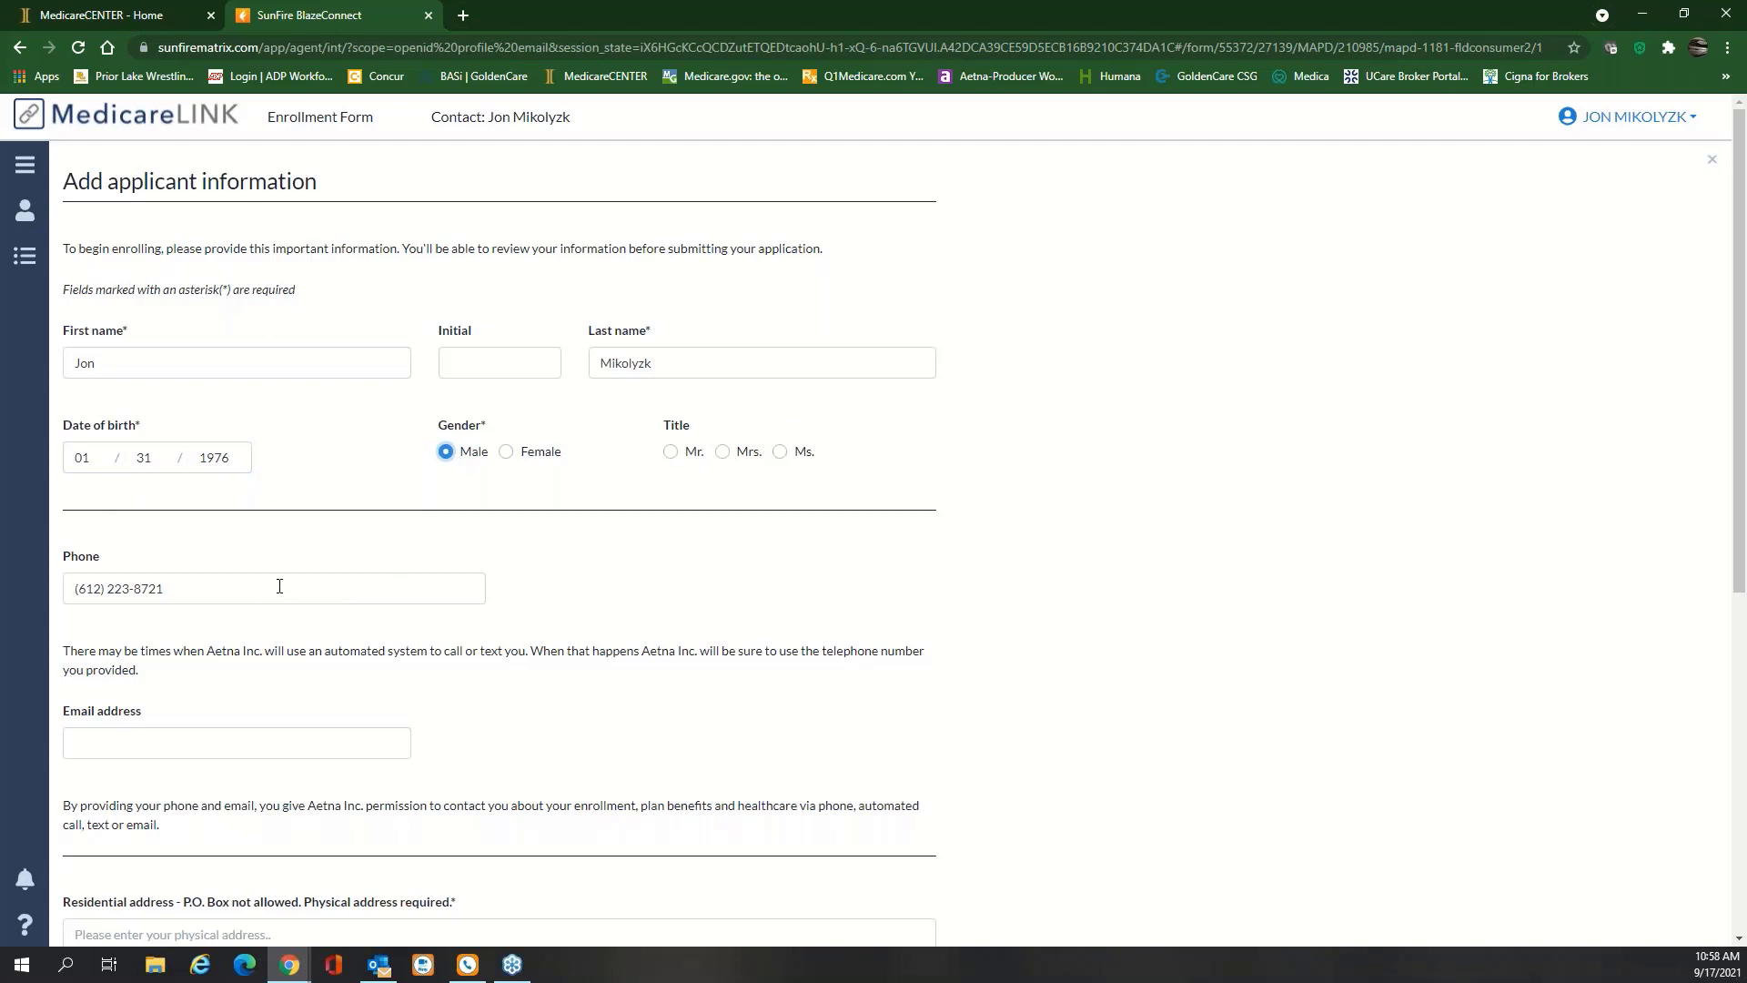
scroll(279, 586, down, 2)
click(242, 562)
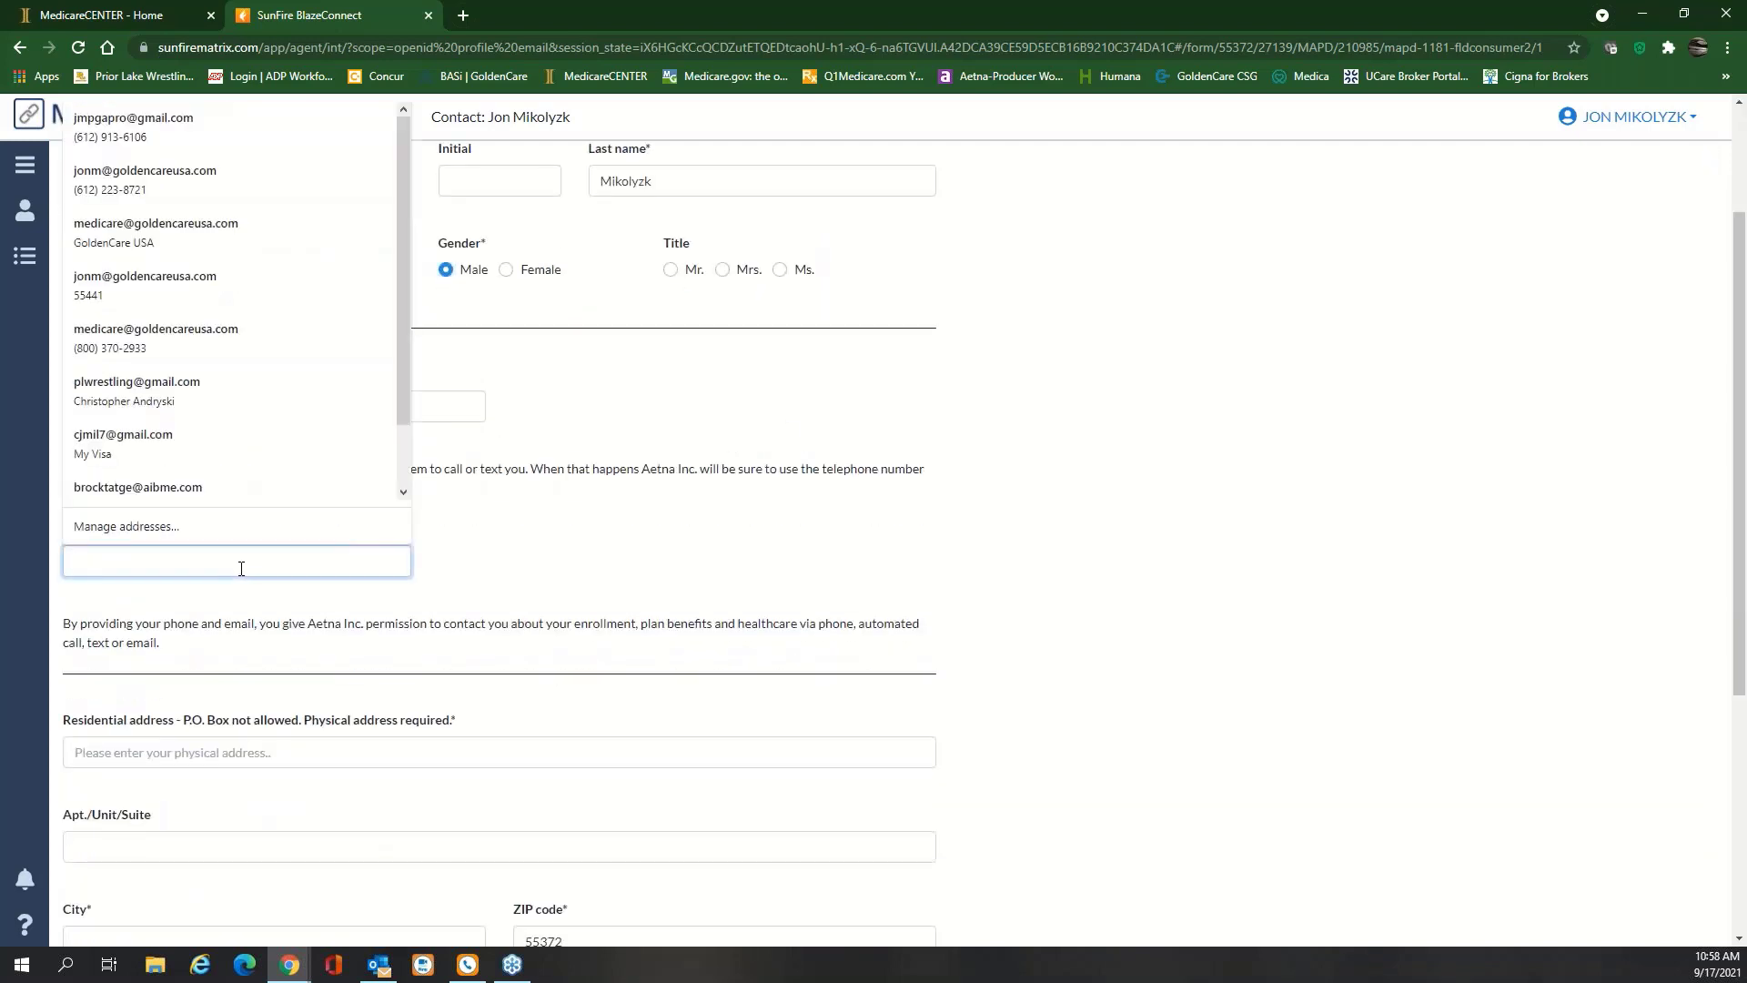
click(146, 185)
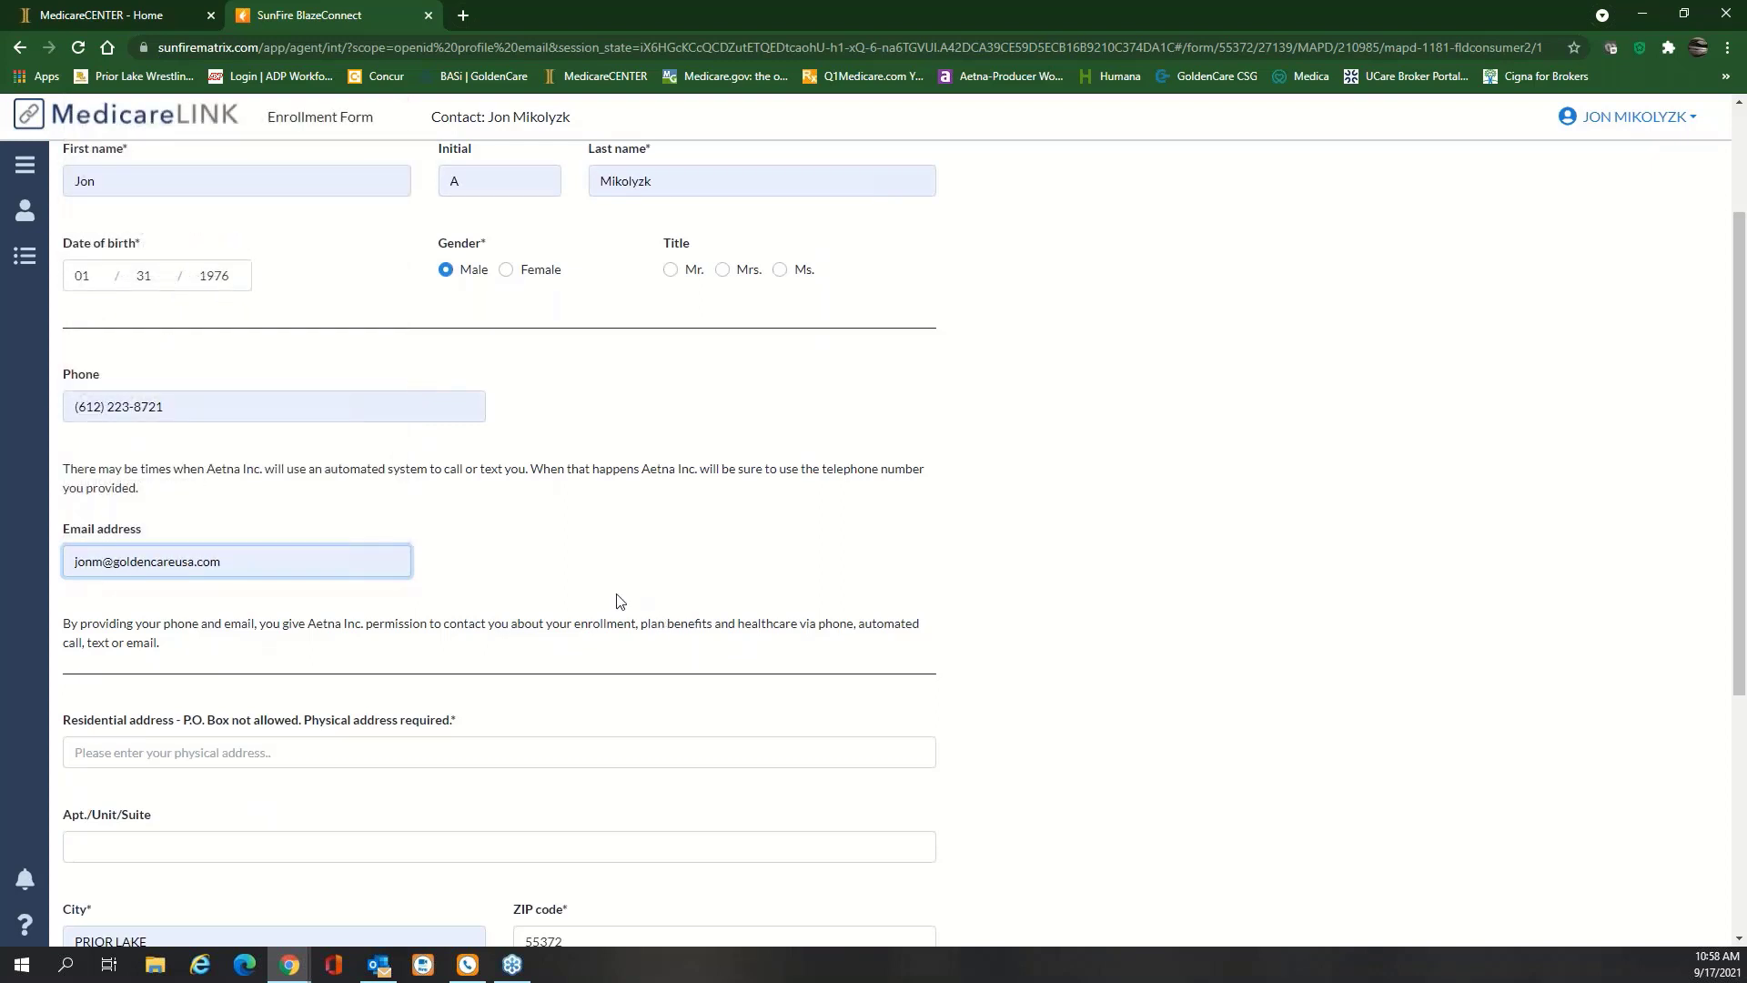
Fill the residential address from its suggestion, answer No to a separate mailing address, and continue
scroll(573, 593, down, 2)
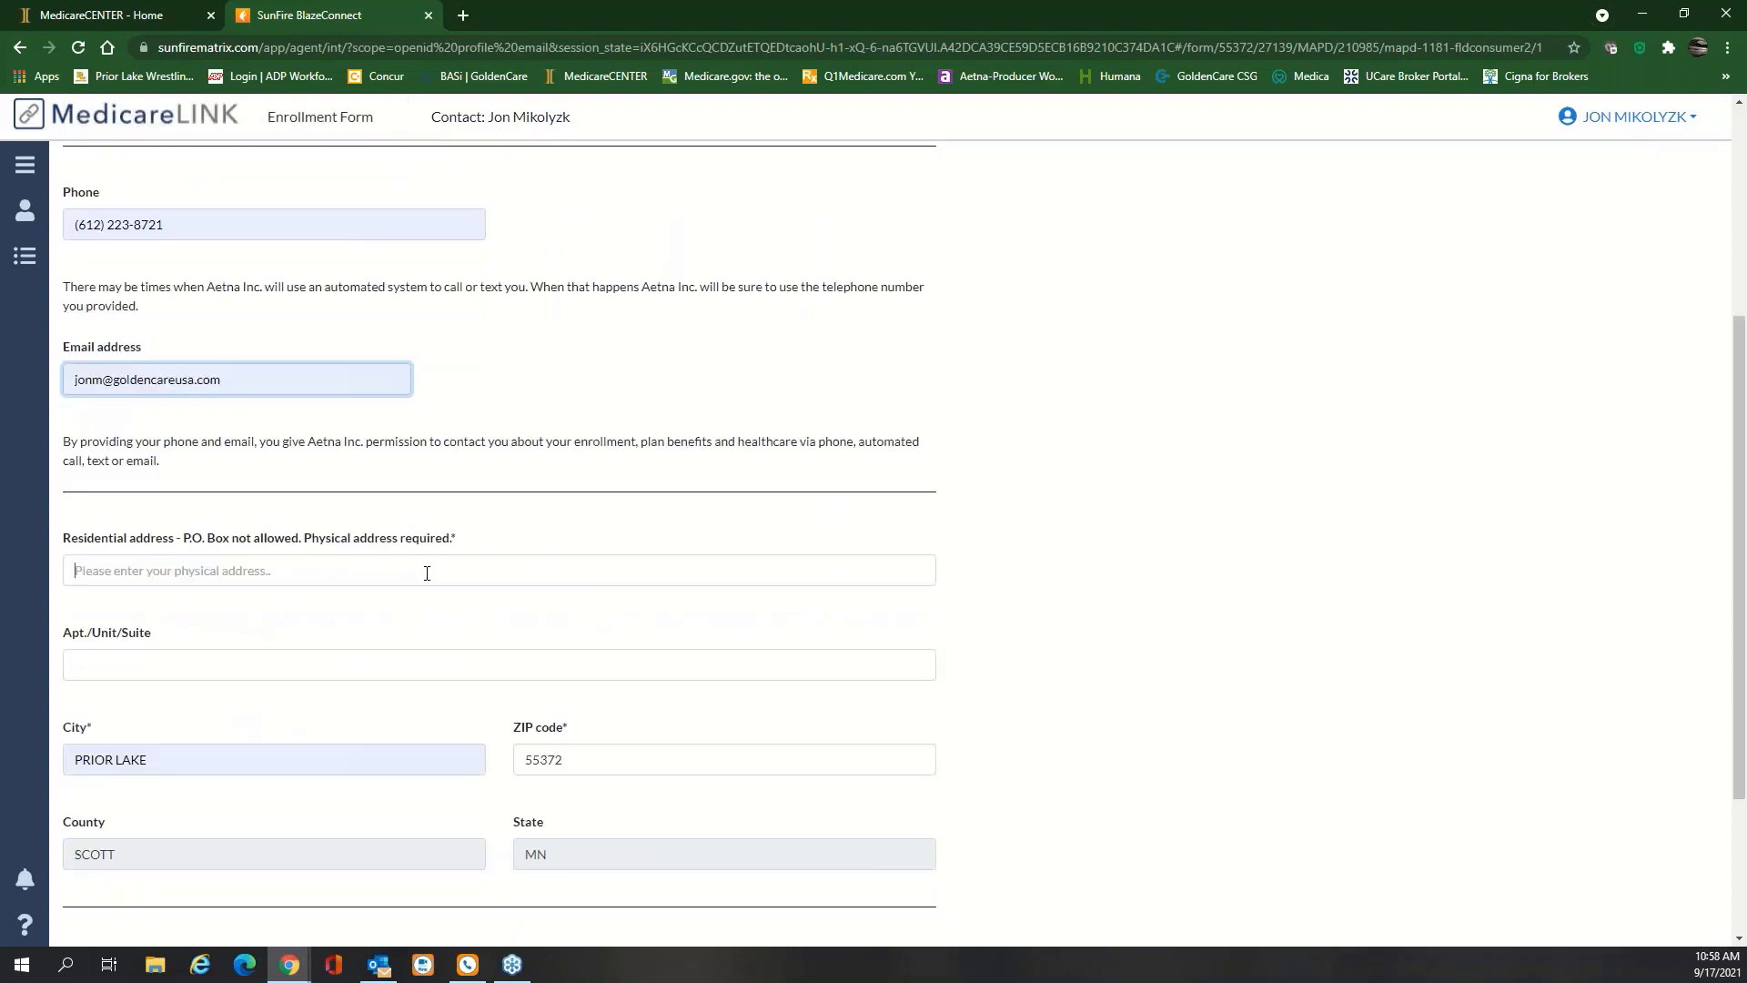
click(426, 572)
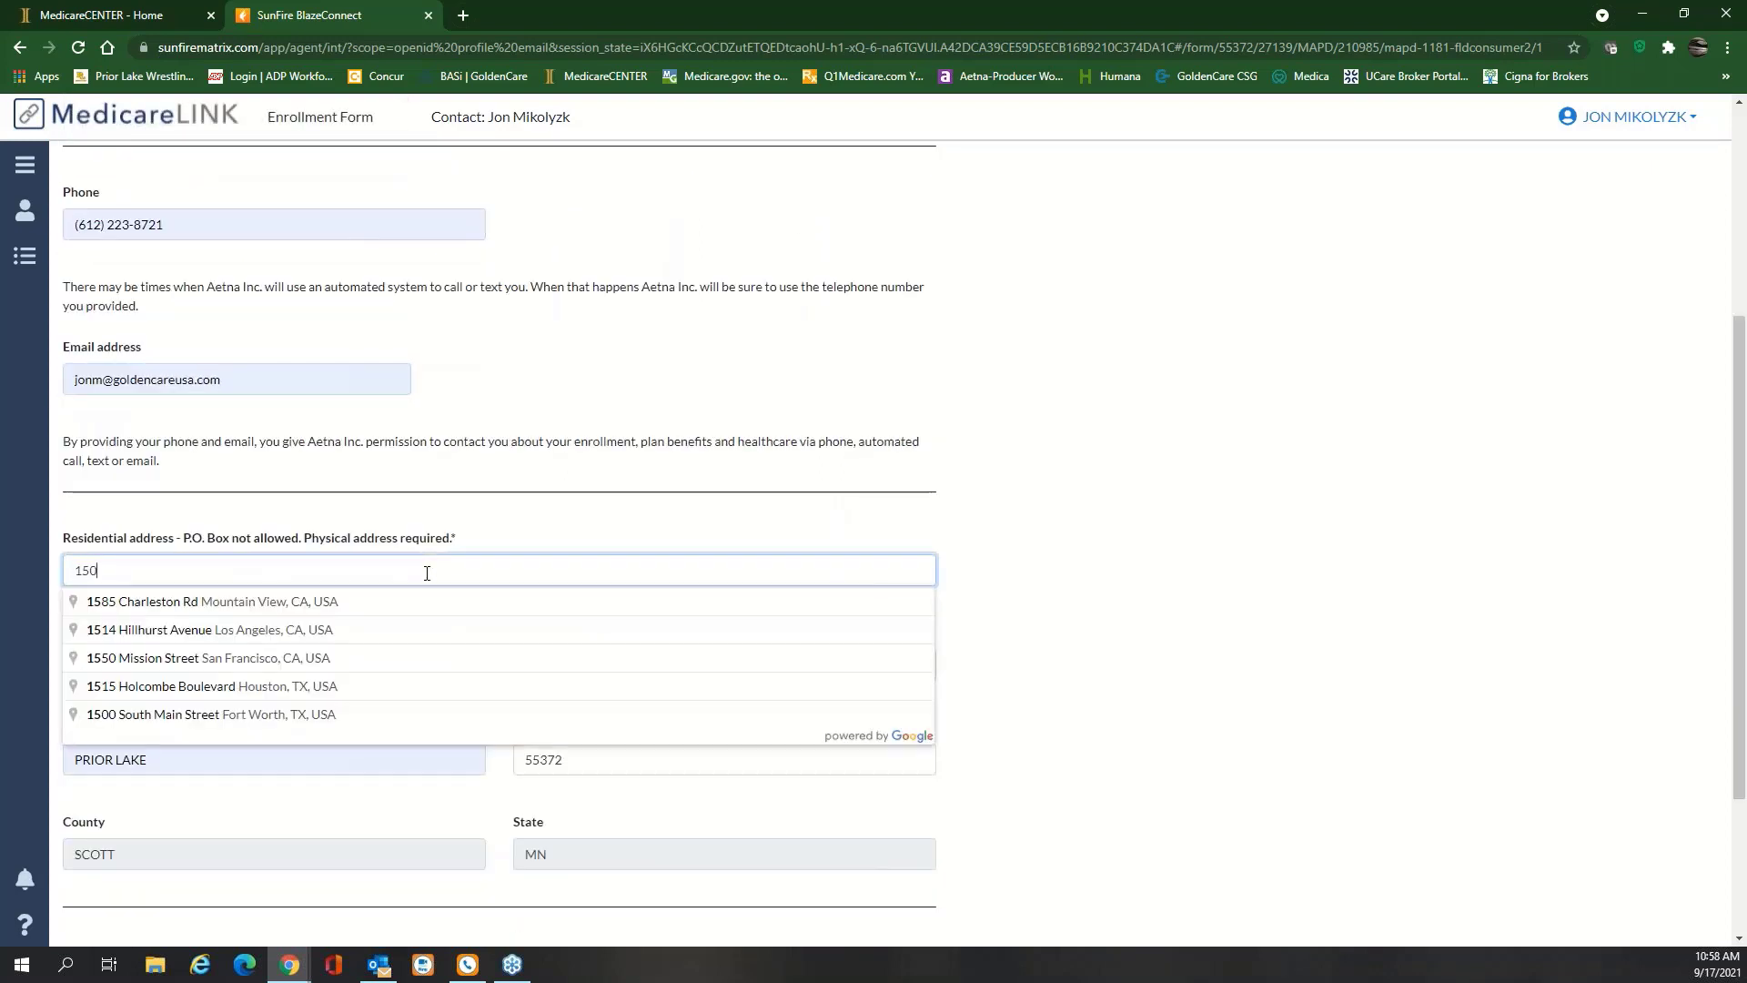
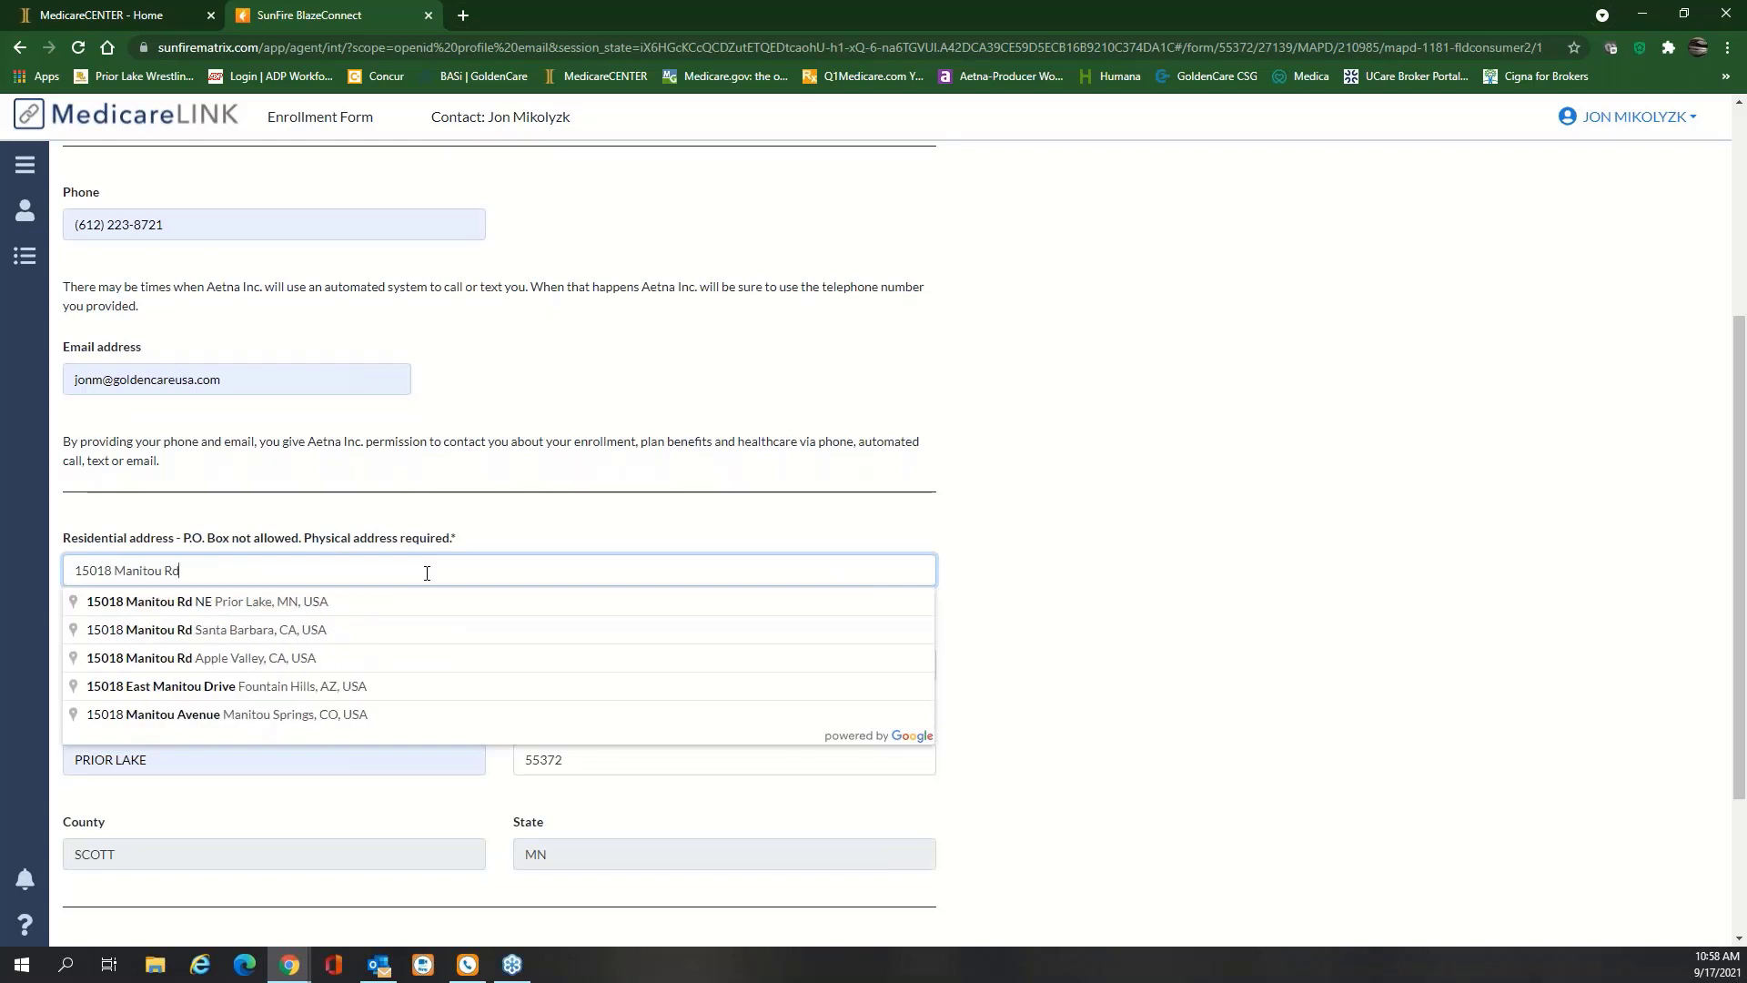
click(320, 610)
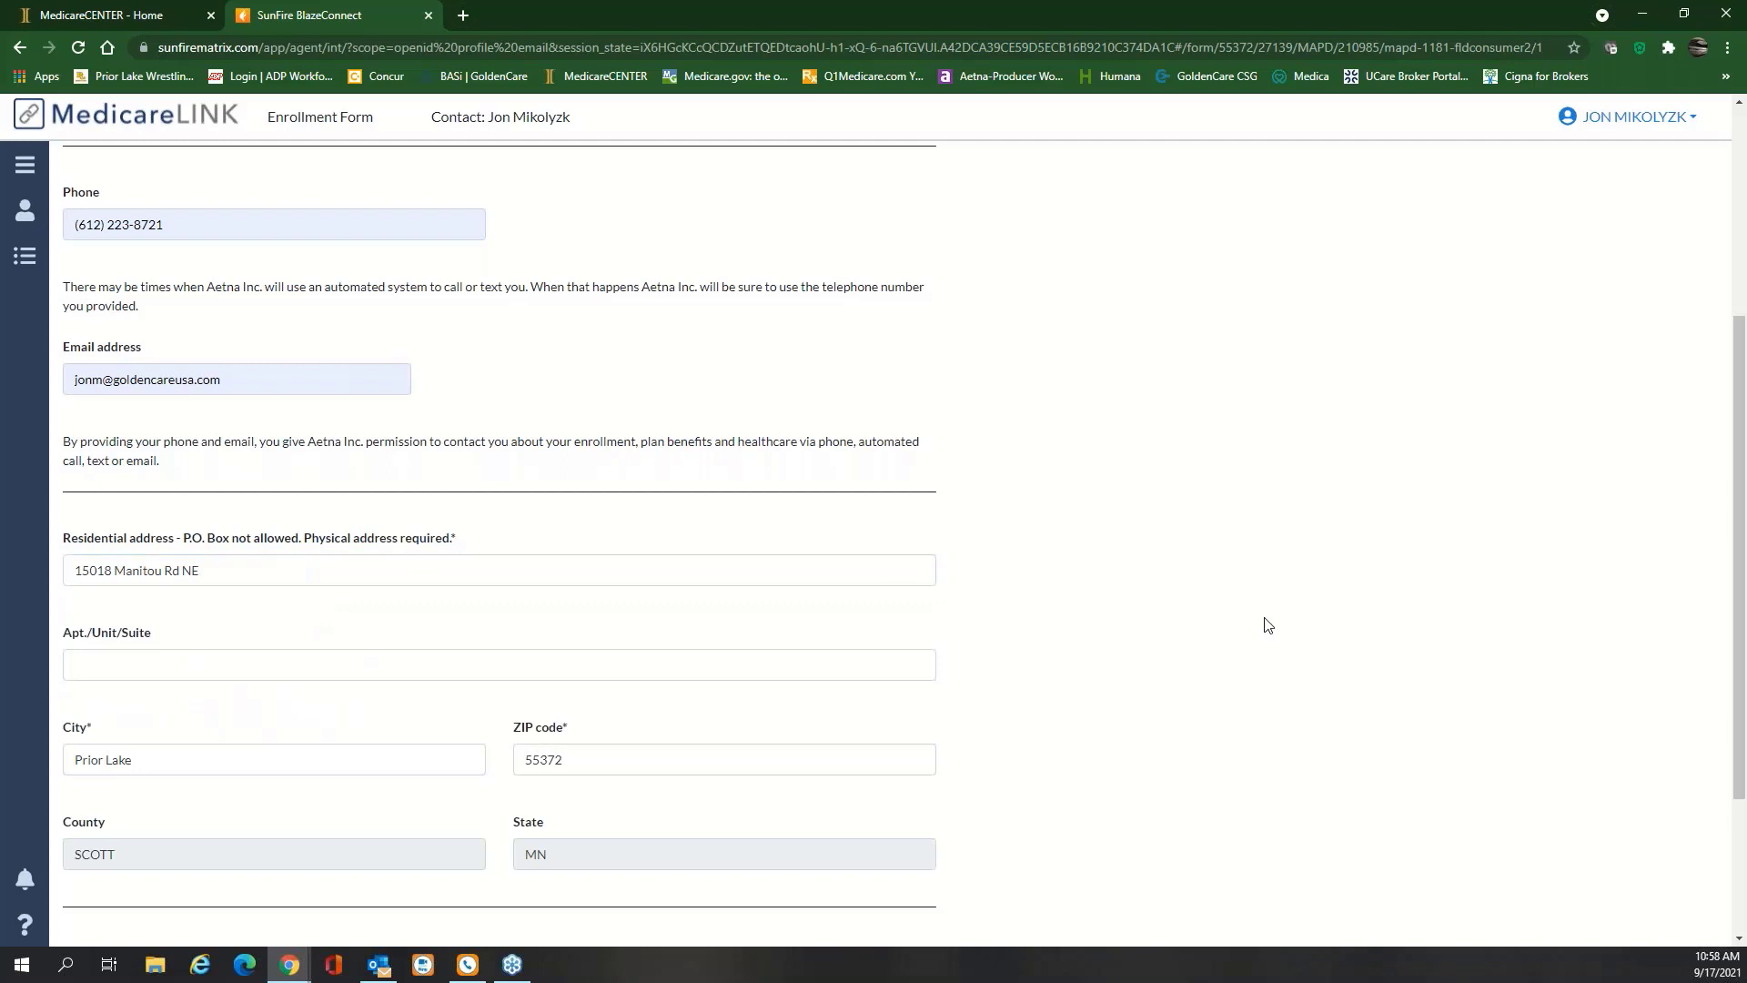
scroll(1264, 624, down, 2)
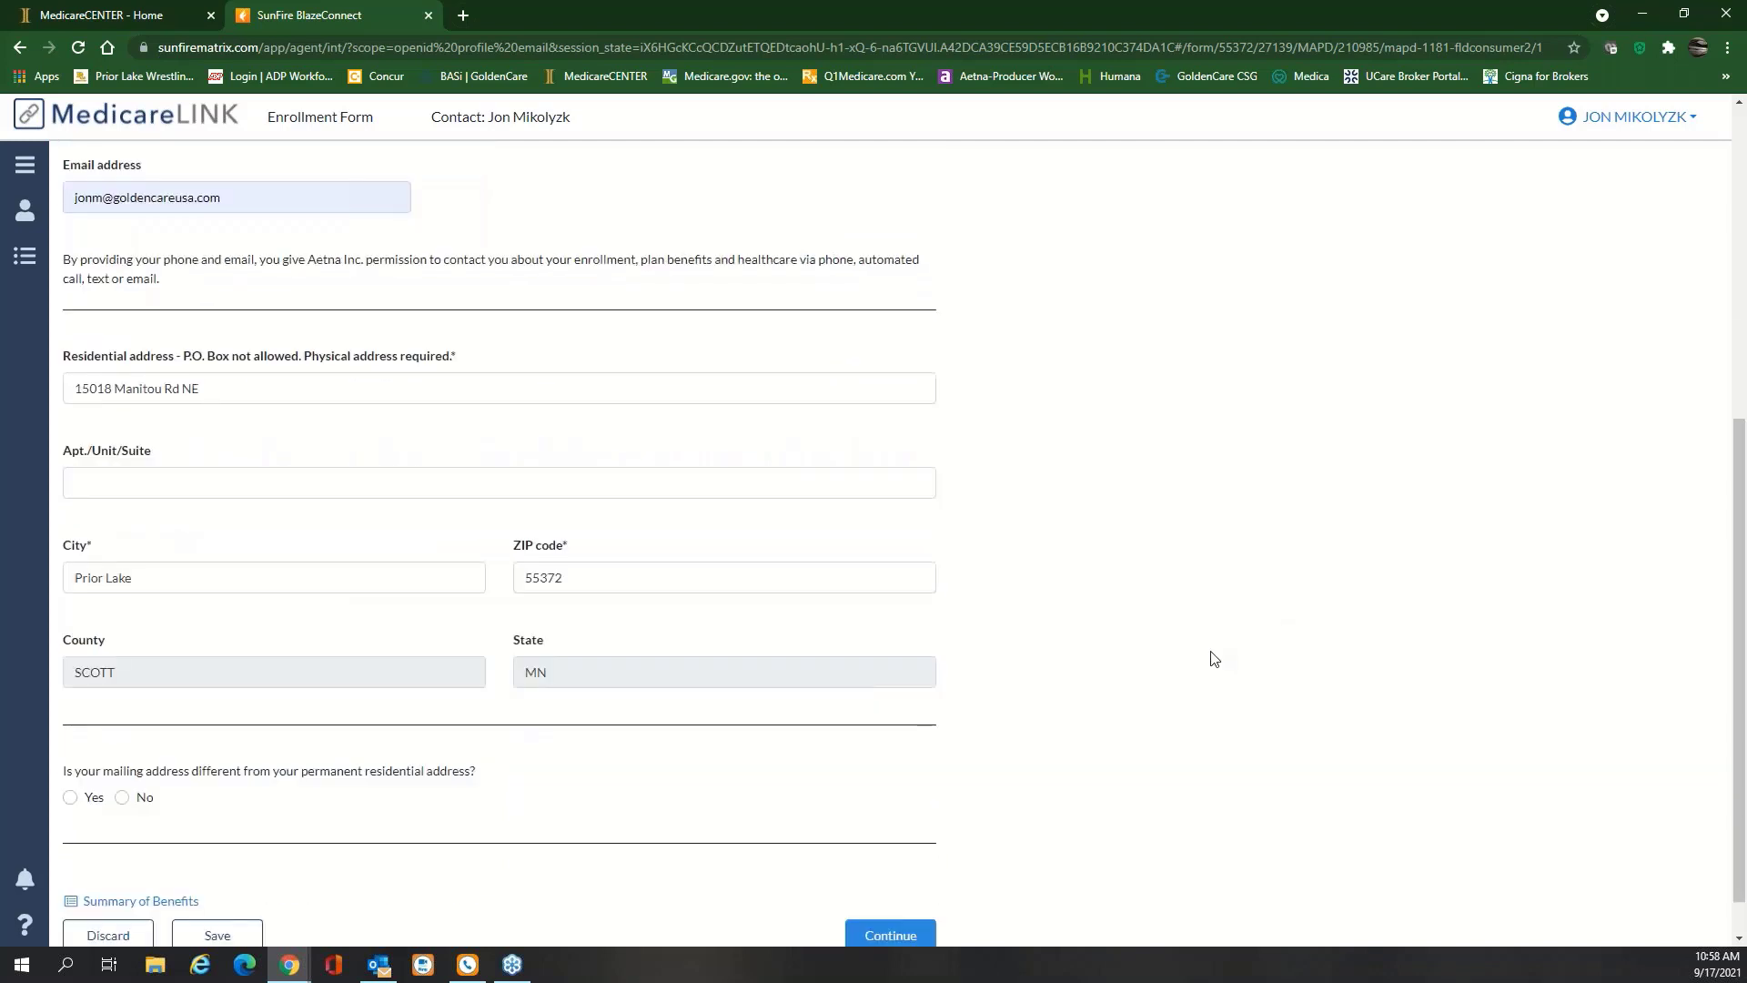
scroll(1092, 700, down, 1)
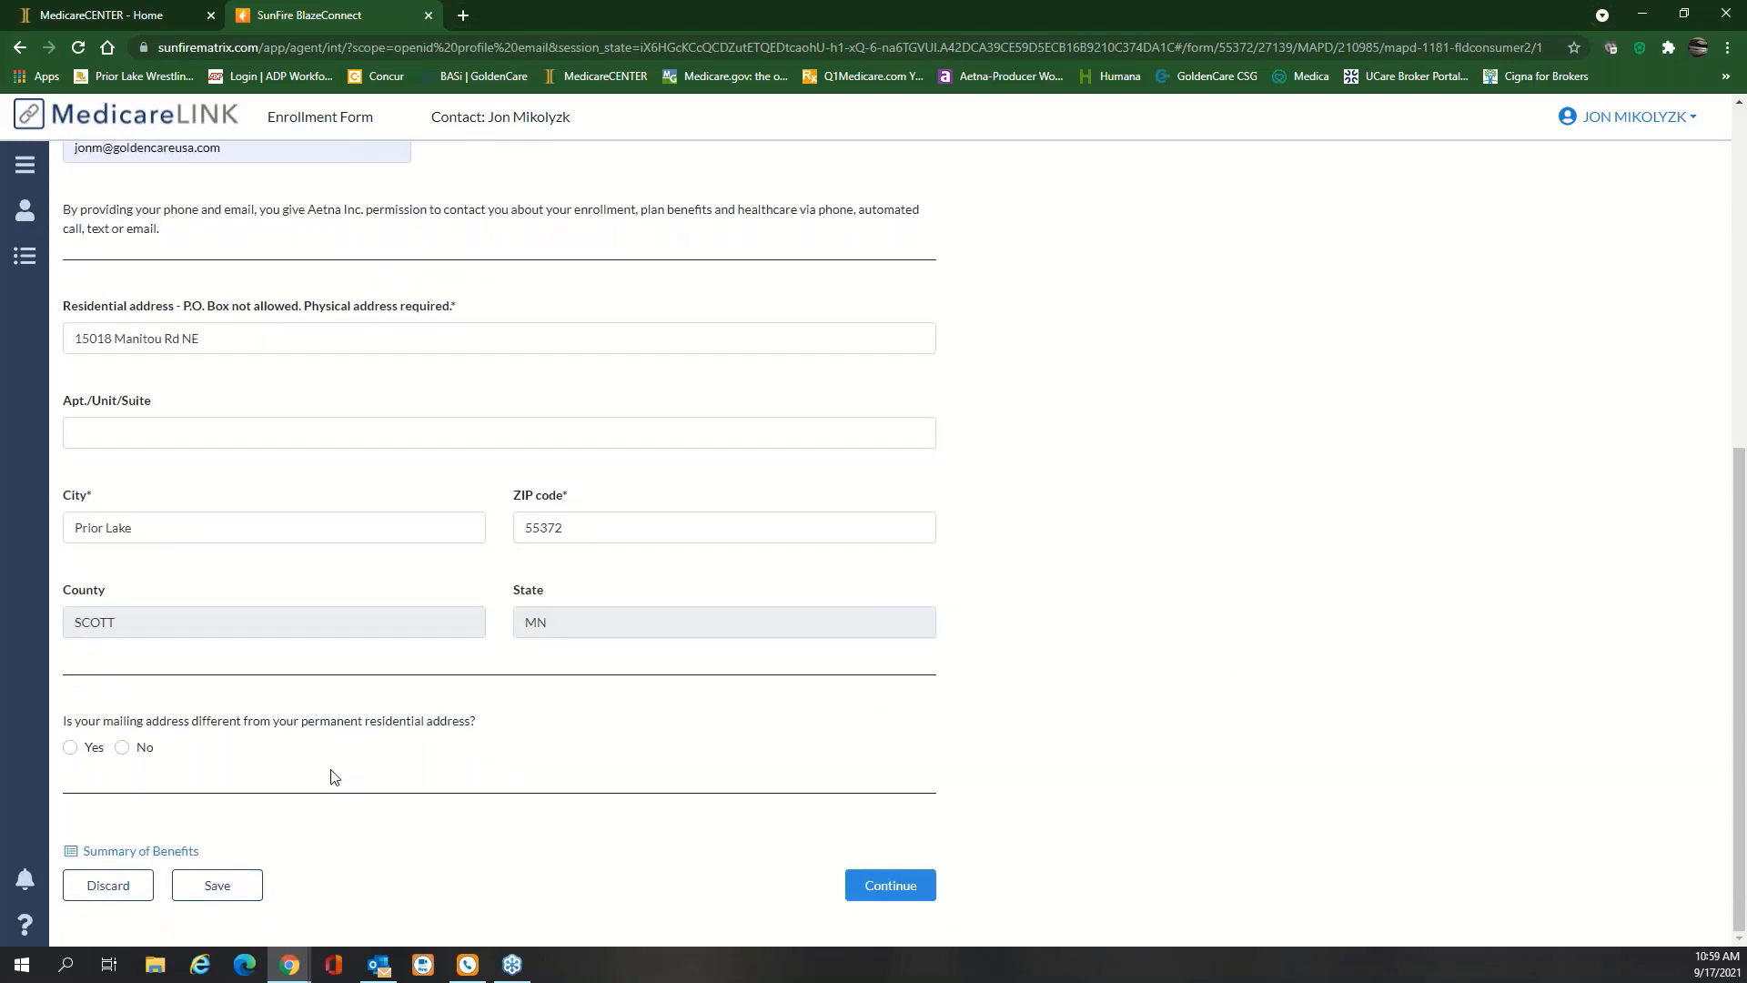
click(122, 748)
click(871, 887)
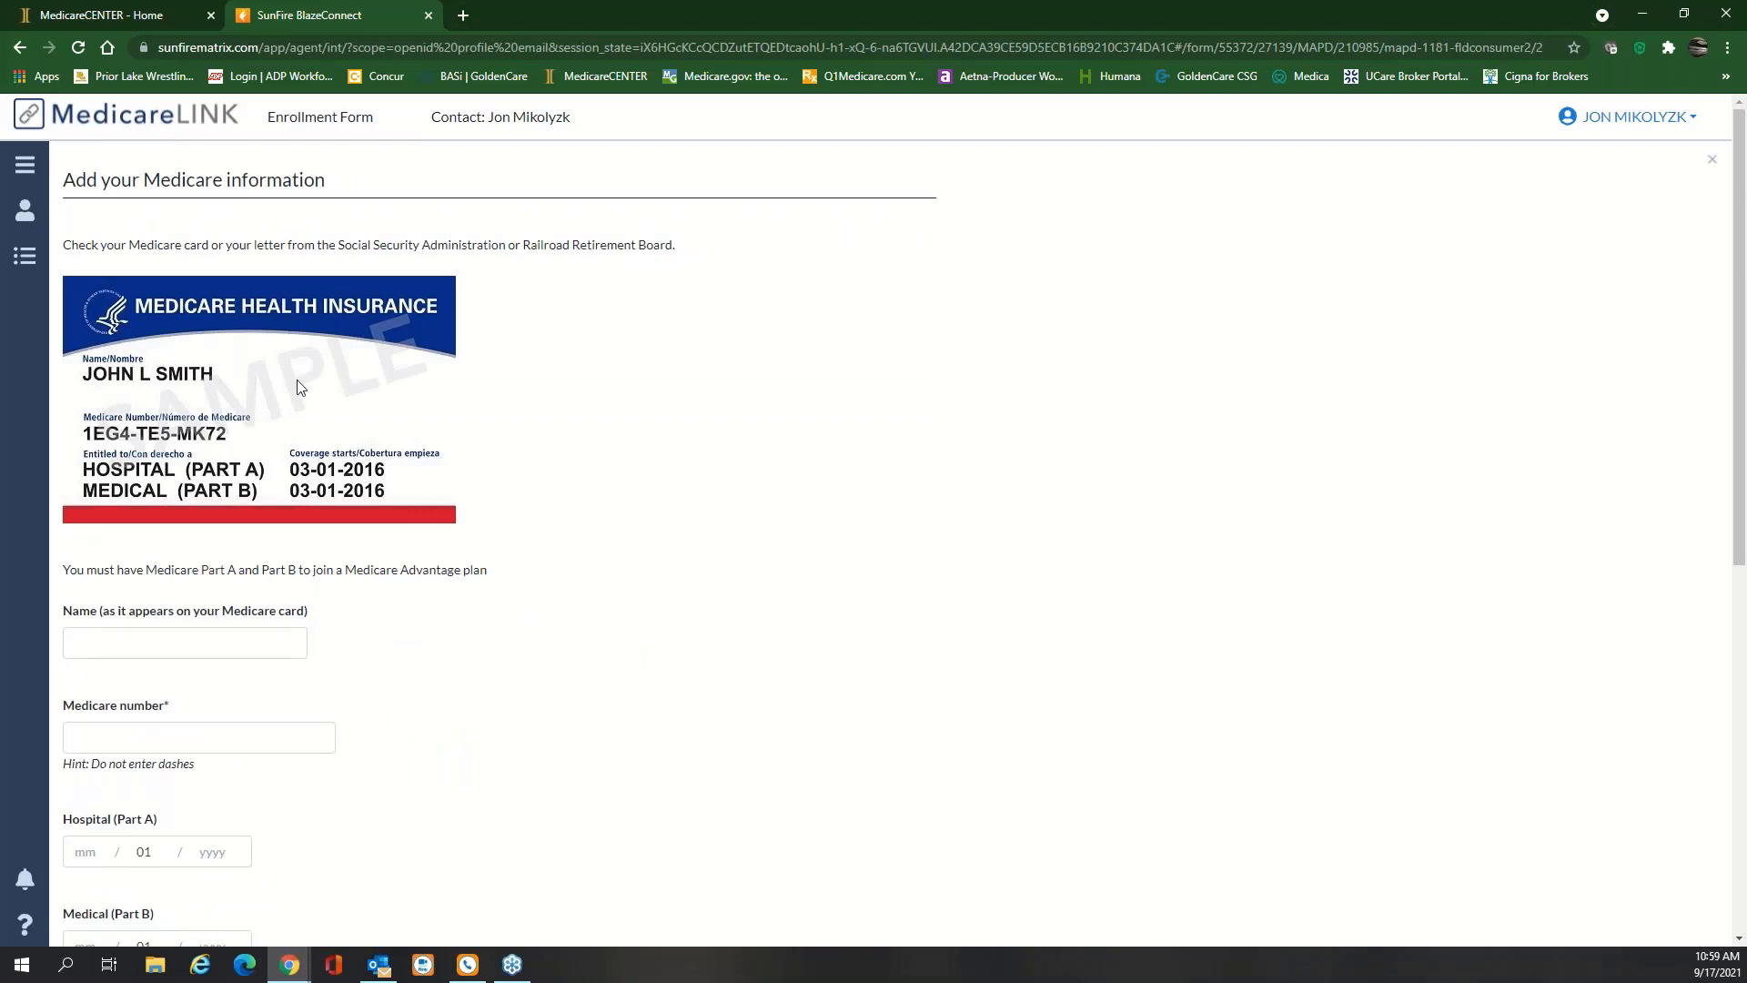
Scroll through the Aetna Medicare information form, then return to the MedicareCENTER – Home tab
scroll(172, 760, down, 3)
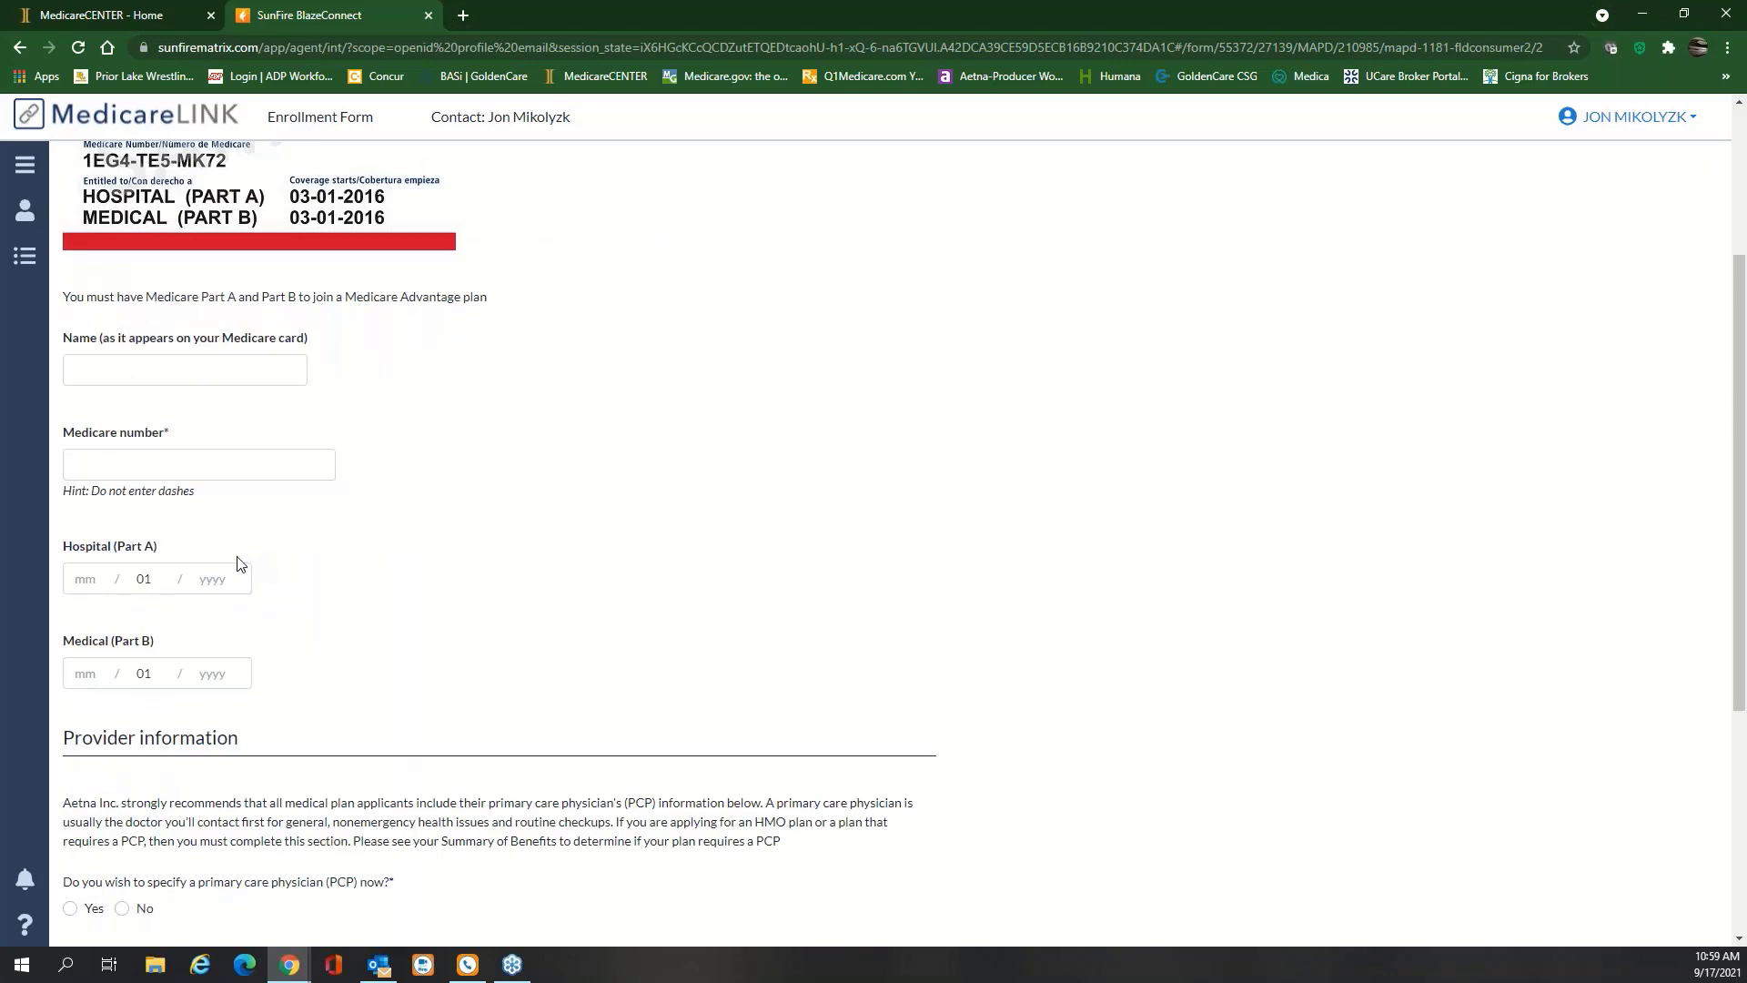
scroll(231, 577, up, 1)
scroll(227, 570, up, 1)
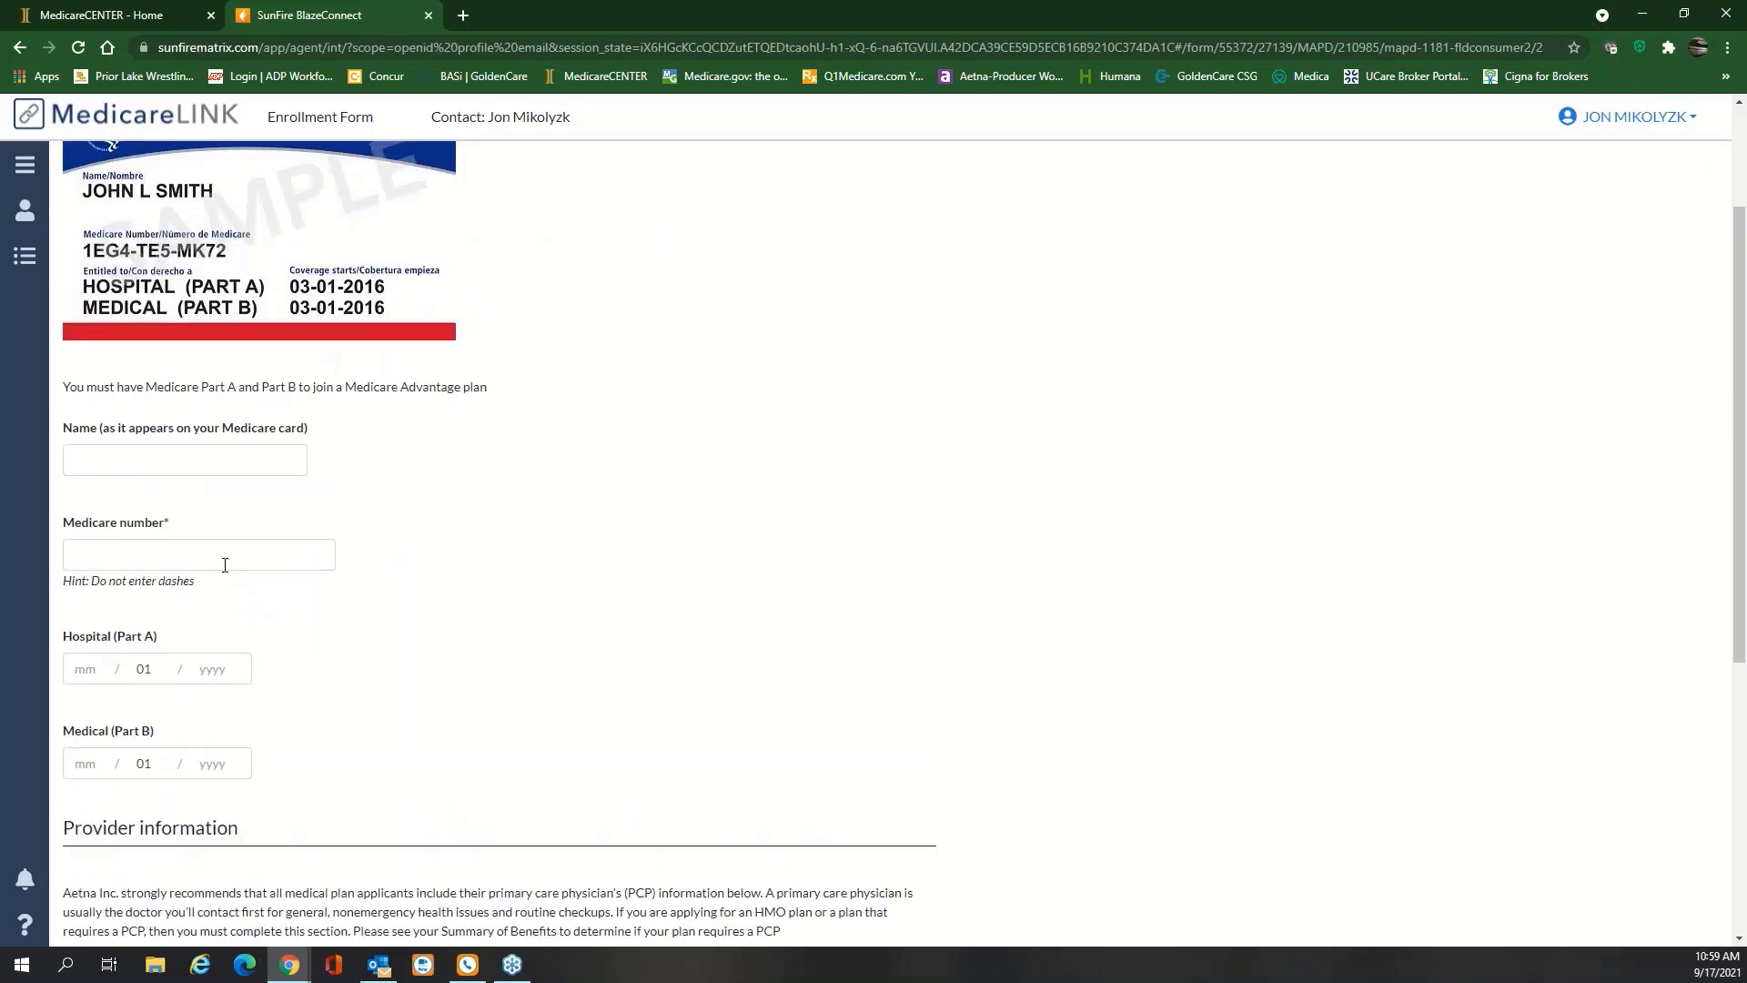
scroll(223, 563, down, 1)
scroll(223, 563, down, 1)
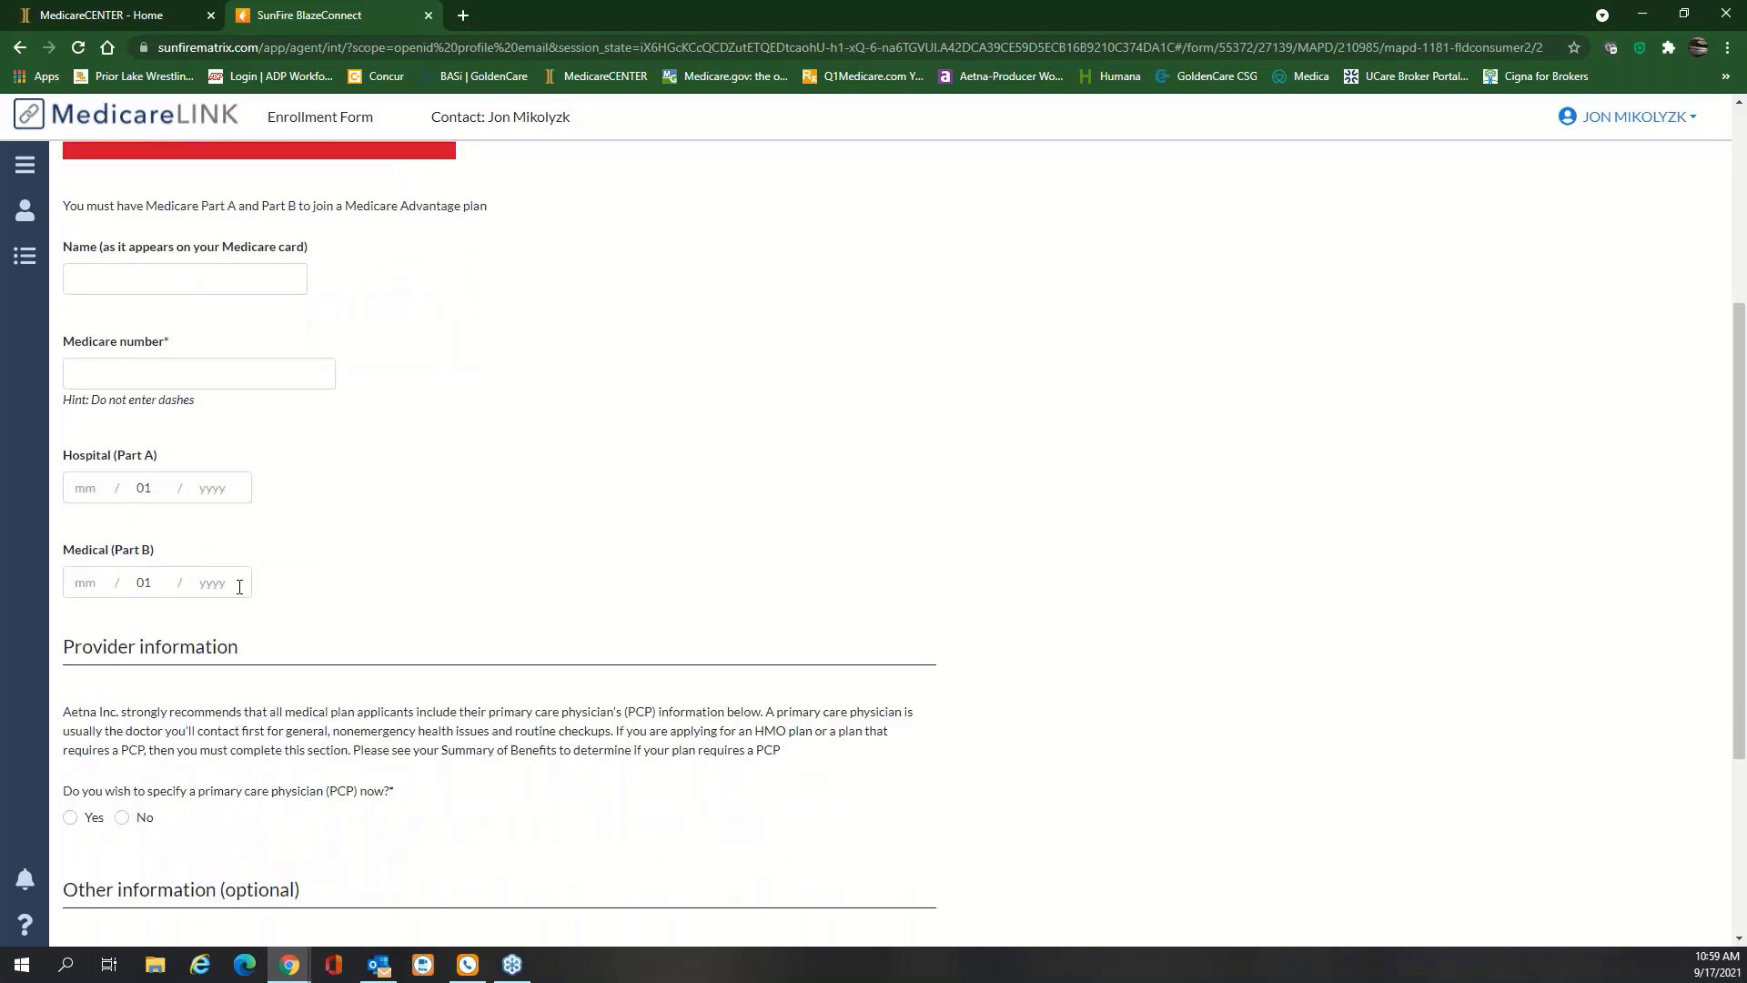
scroll(239, 586, down, 3)
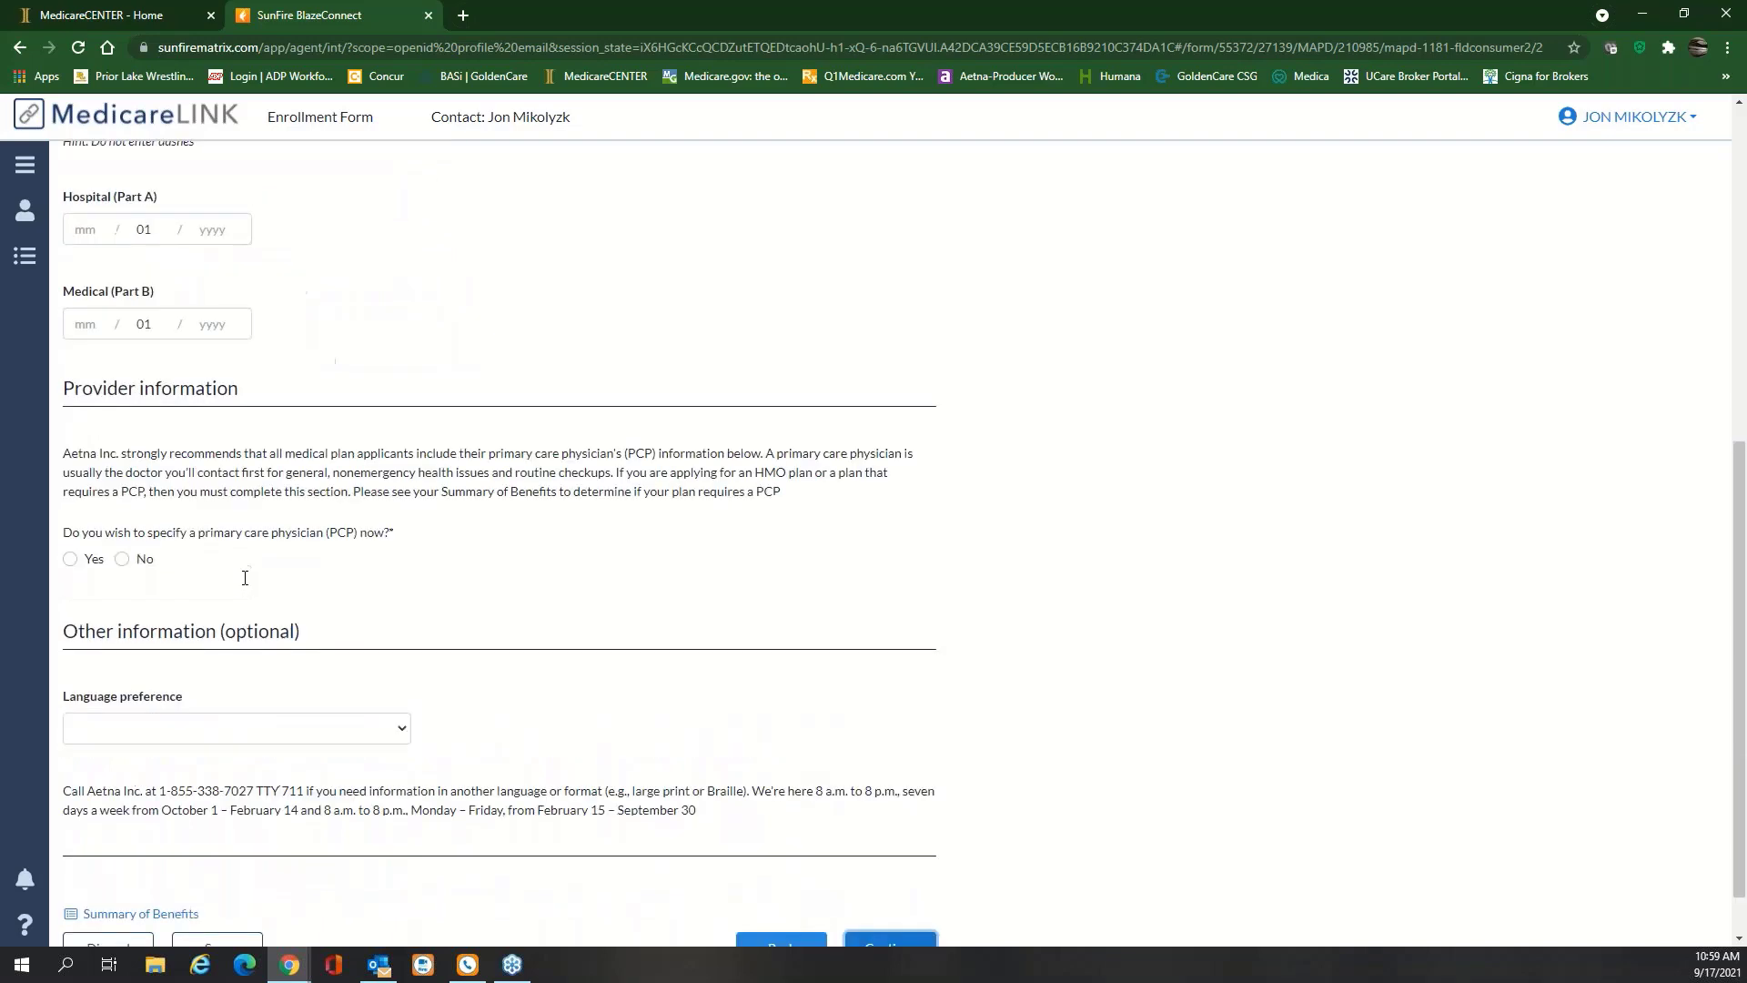
scroll(246, 597, up, 8)
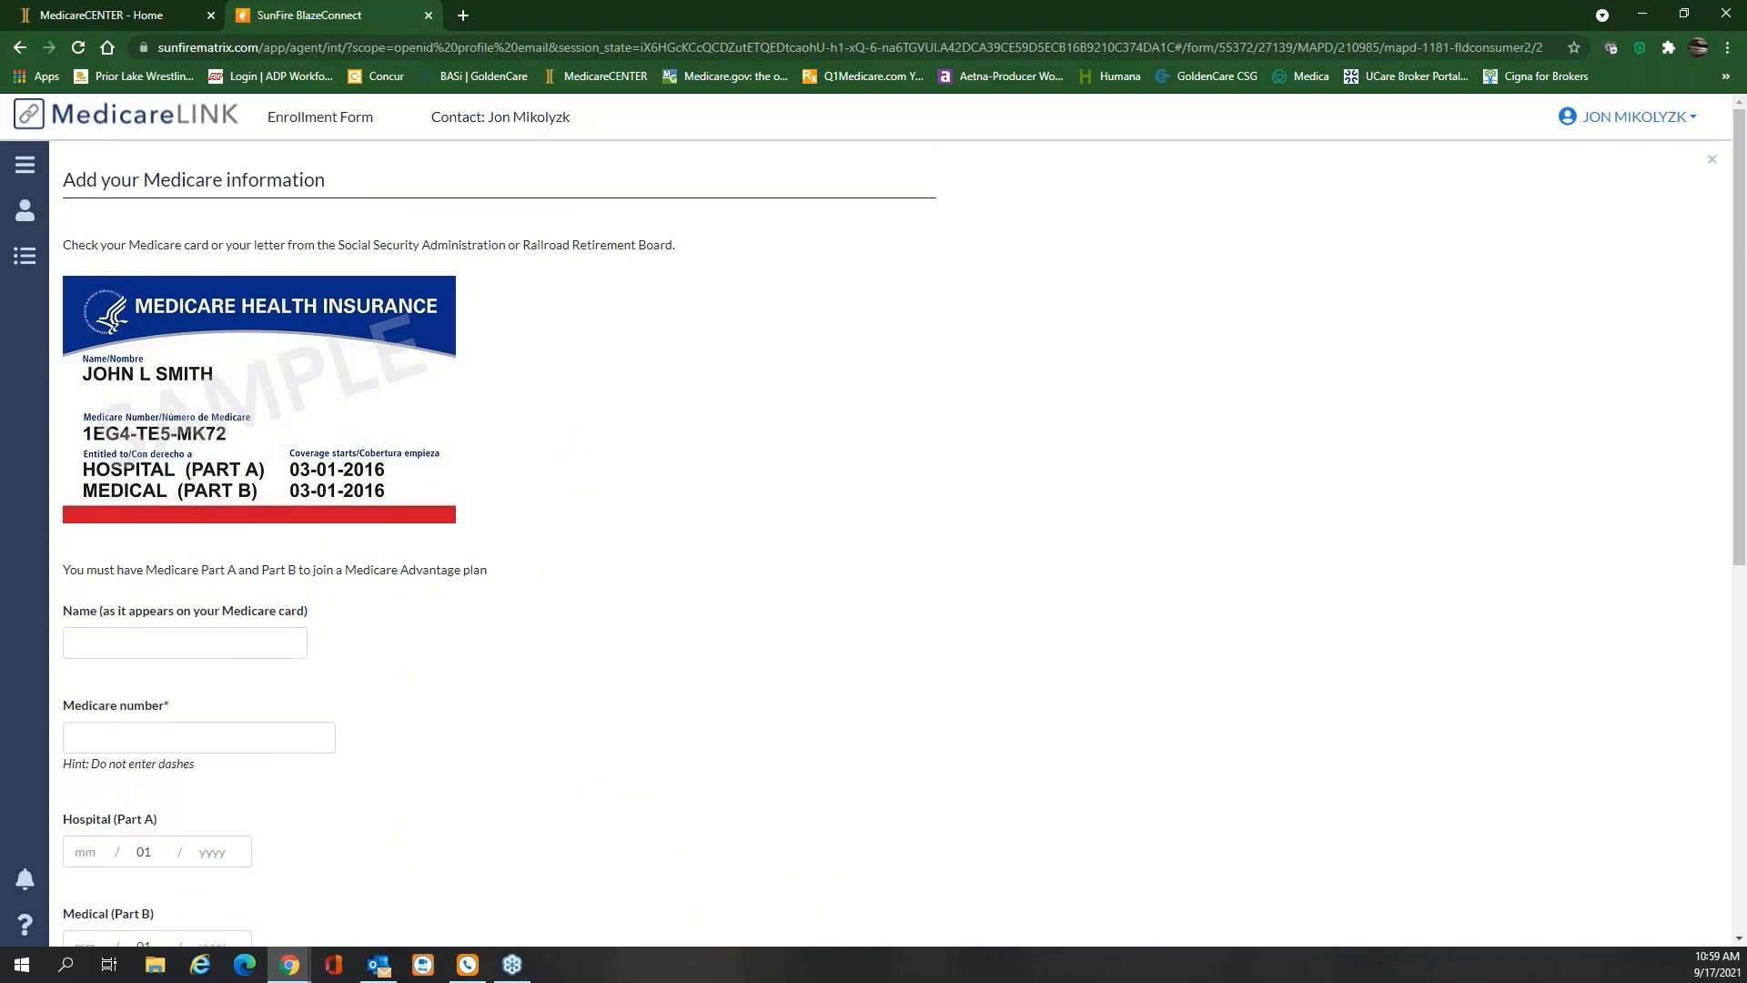
click(133, 14)
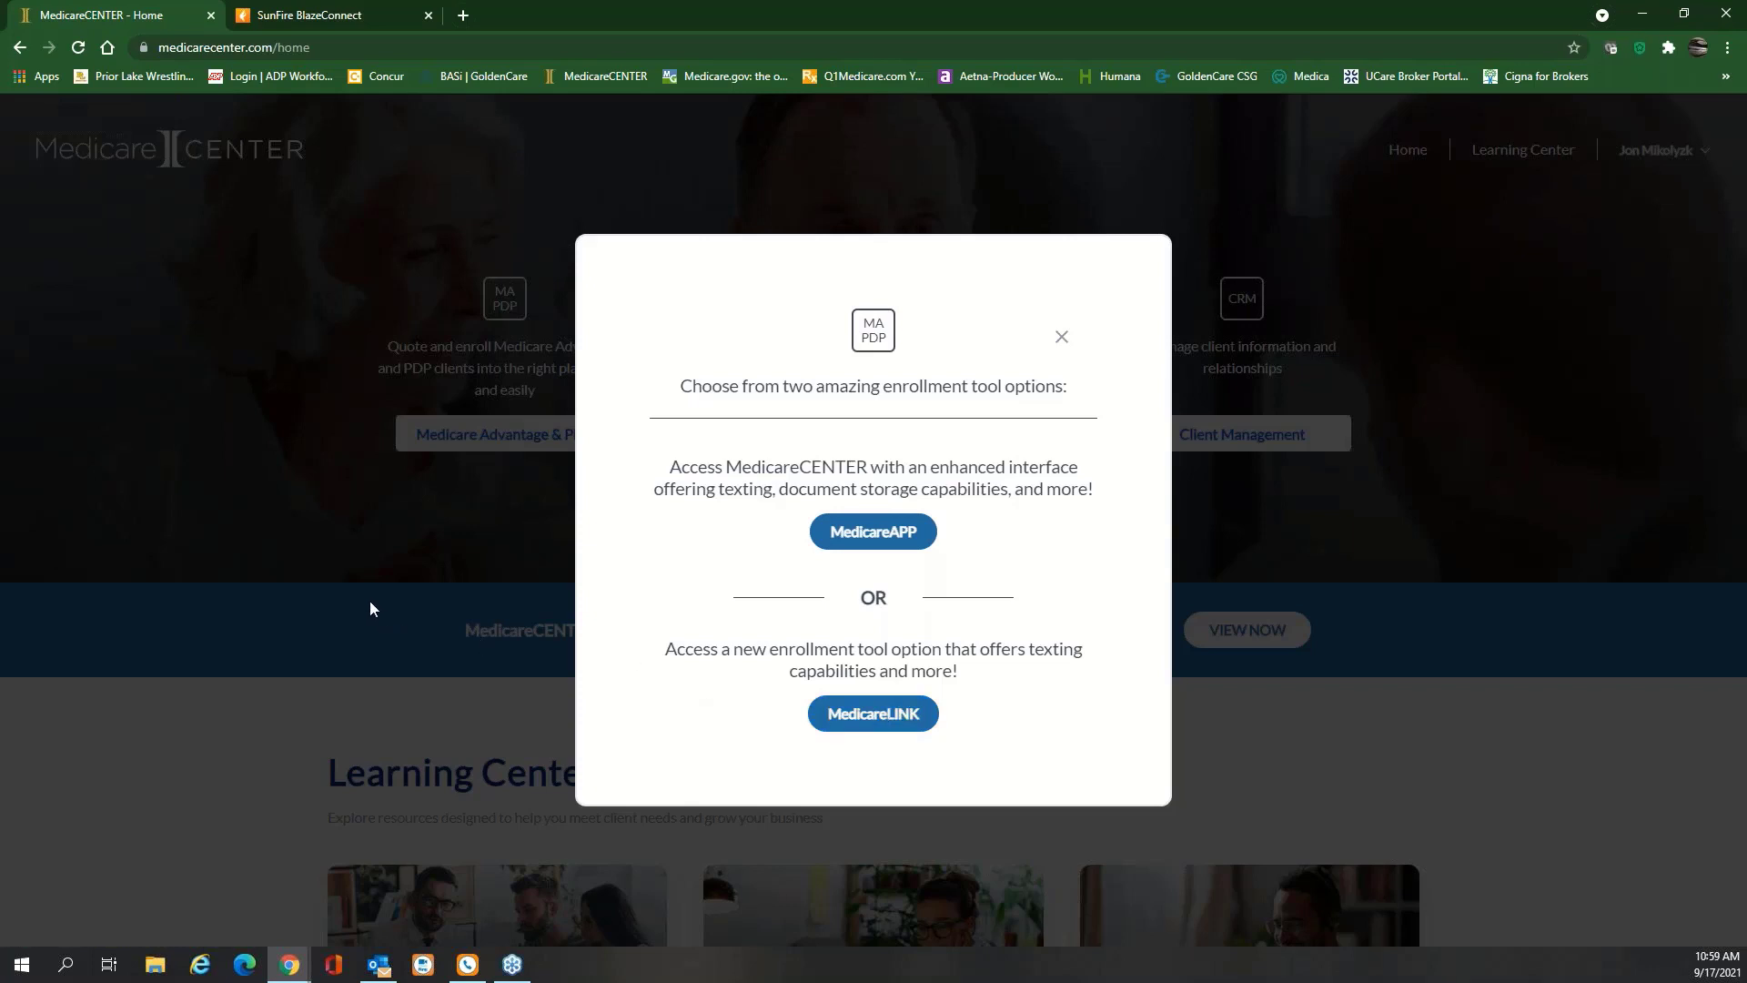
Close the MedicareAPP/MedicareLINK tool prompt and return to the SunFire BlazeConnect tab
click(1411, 319)
click(322, 19)
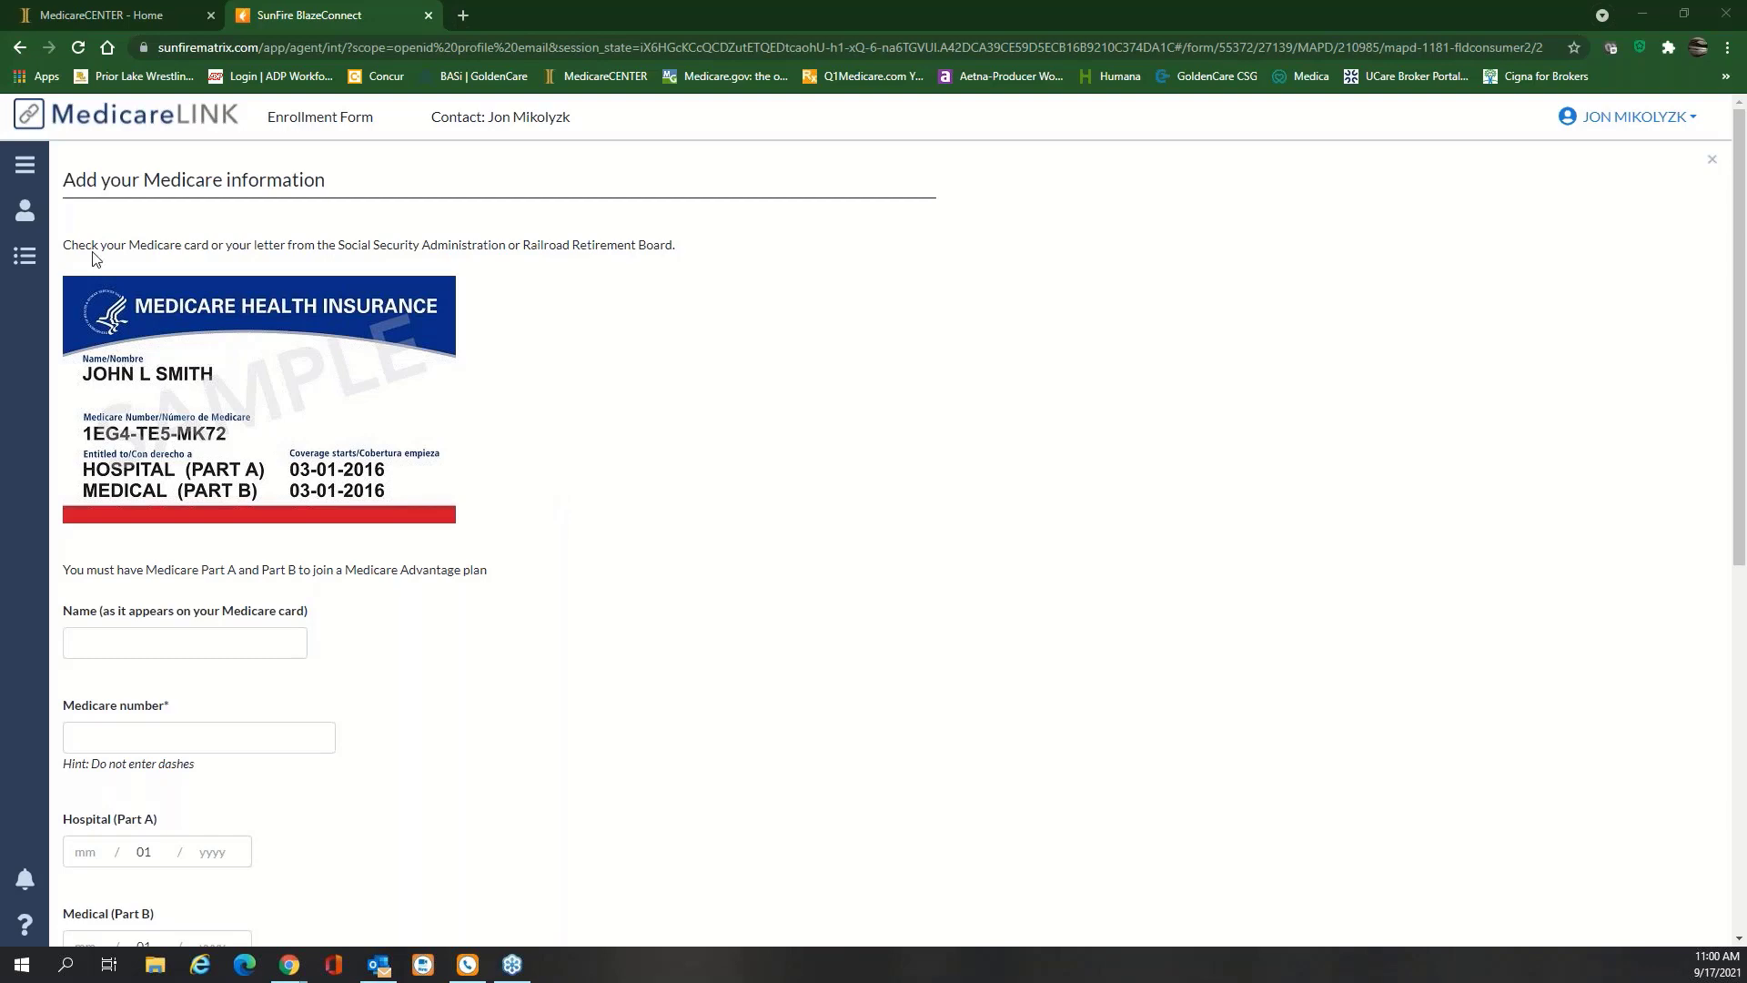
From the MedicareLINK dashboard, view the first recent contact's profile with ZIP 55372
click(27, 213)
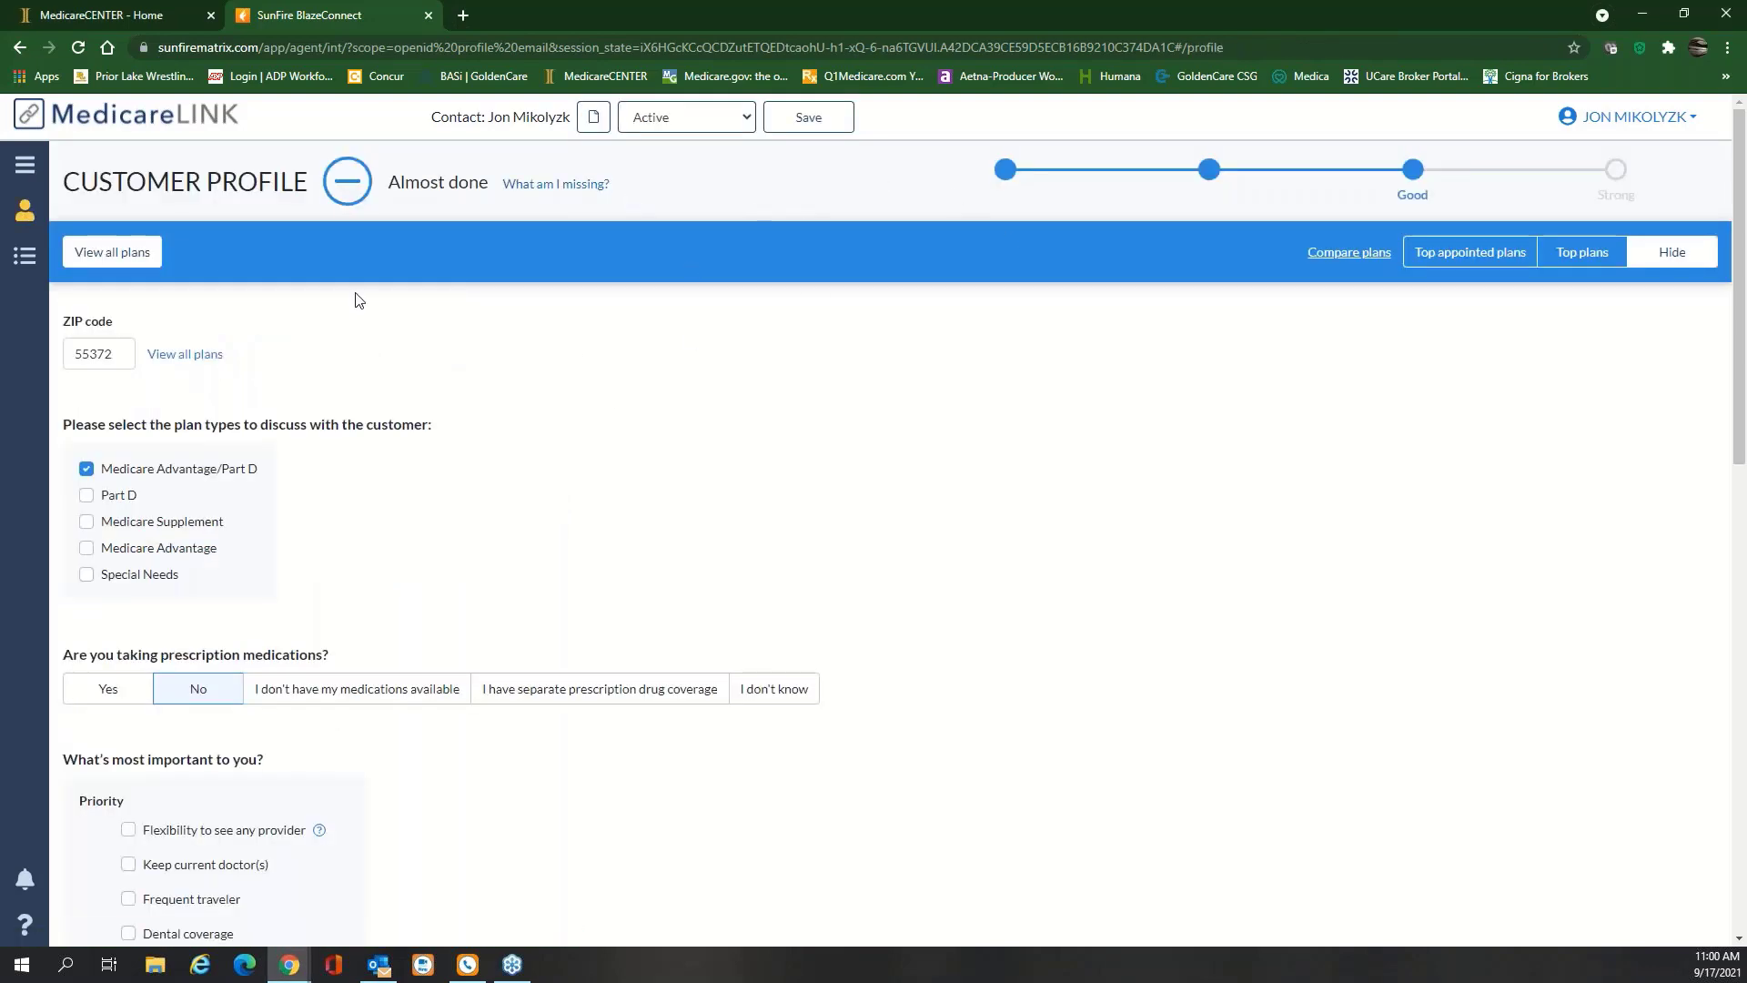
click(25, 166)
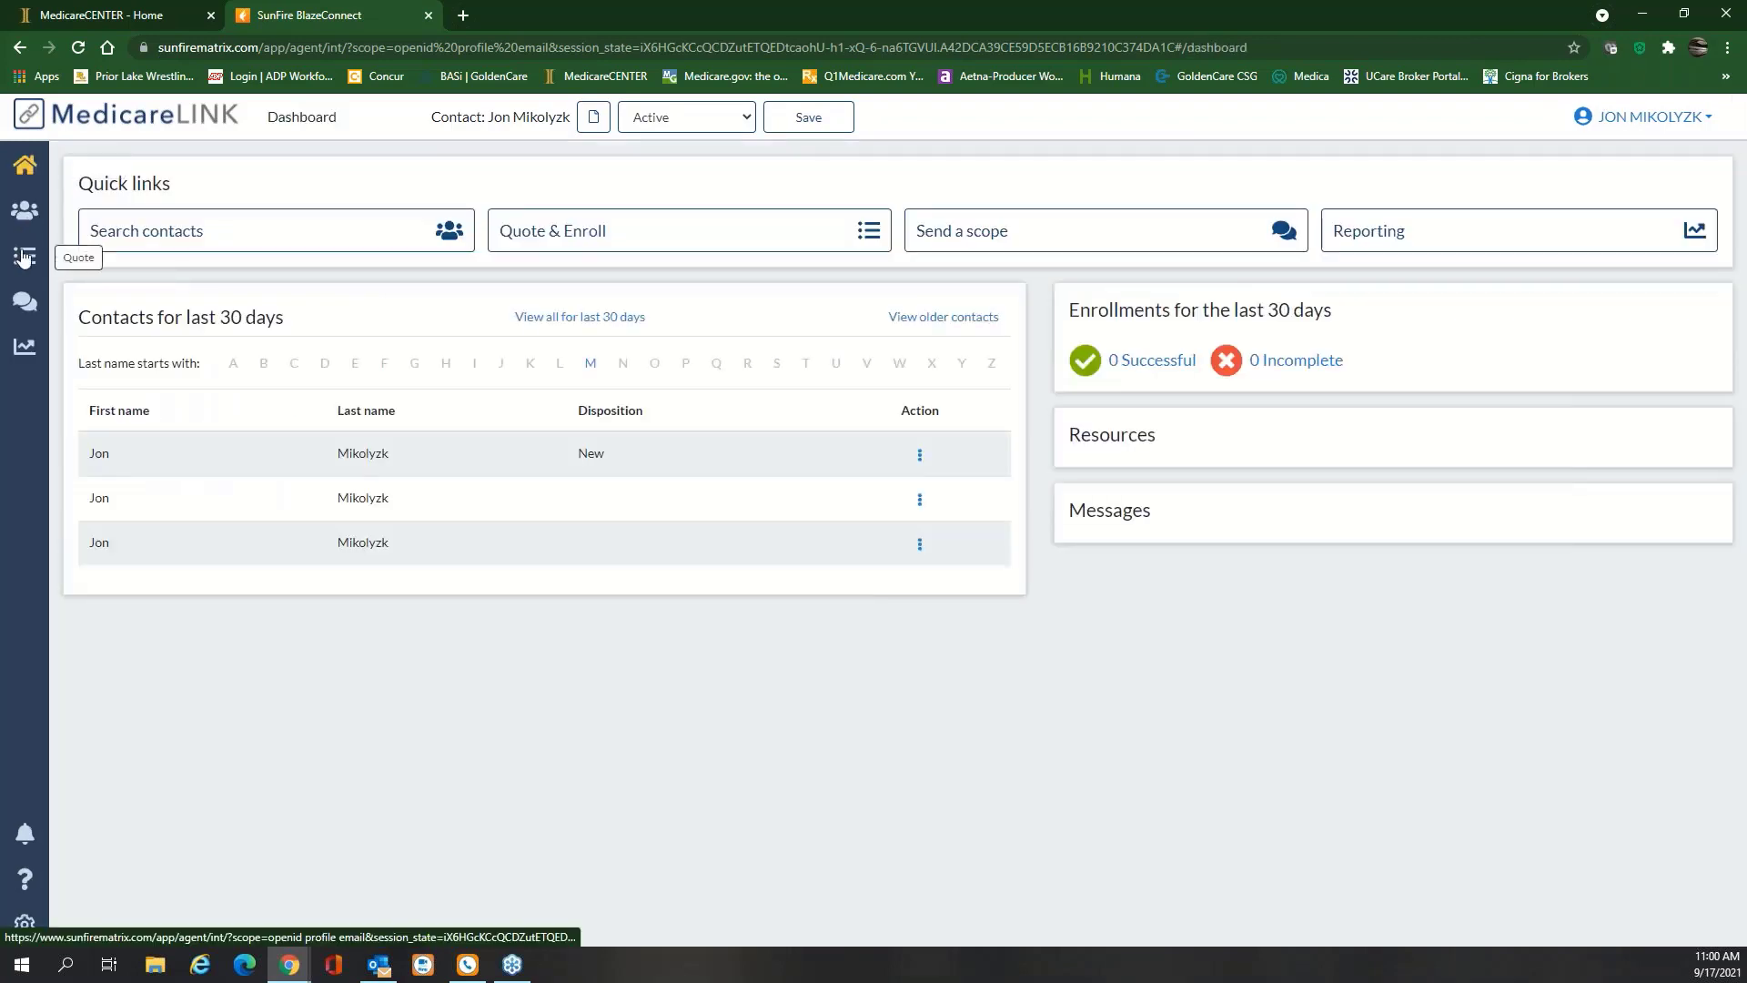
click(919, 458)
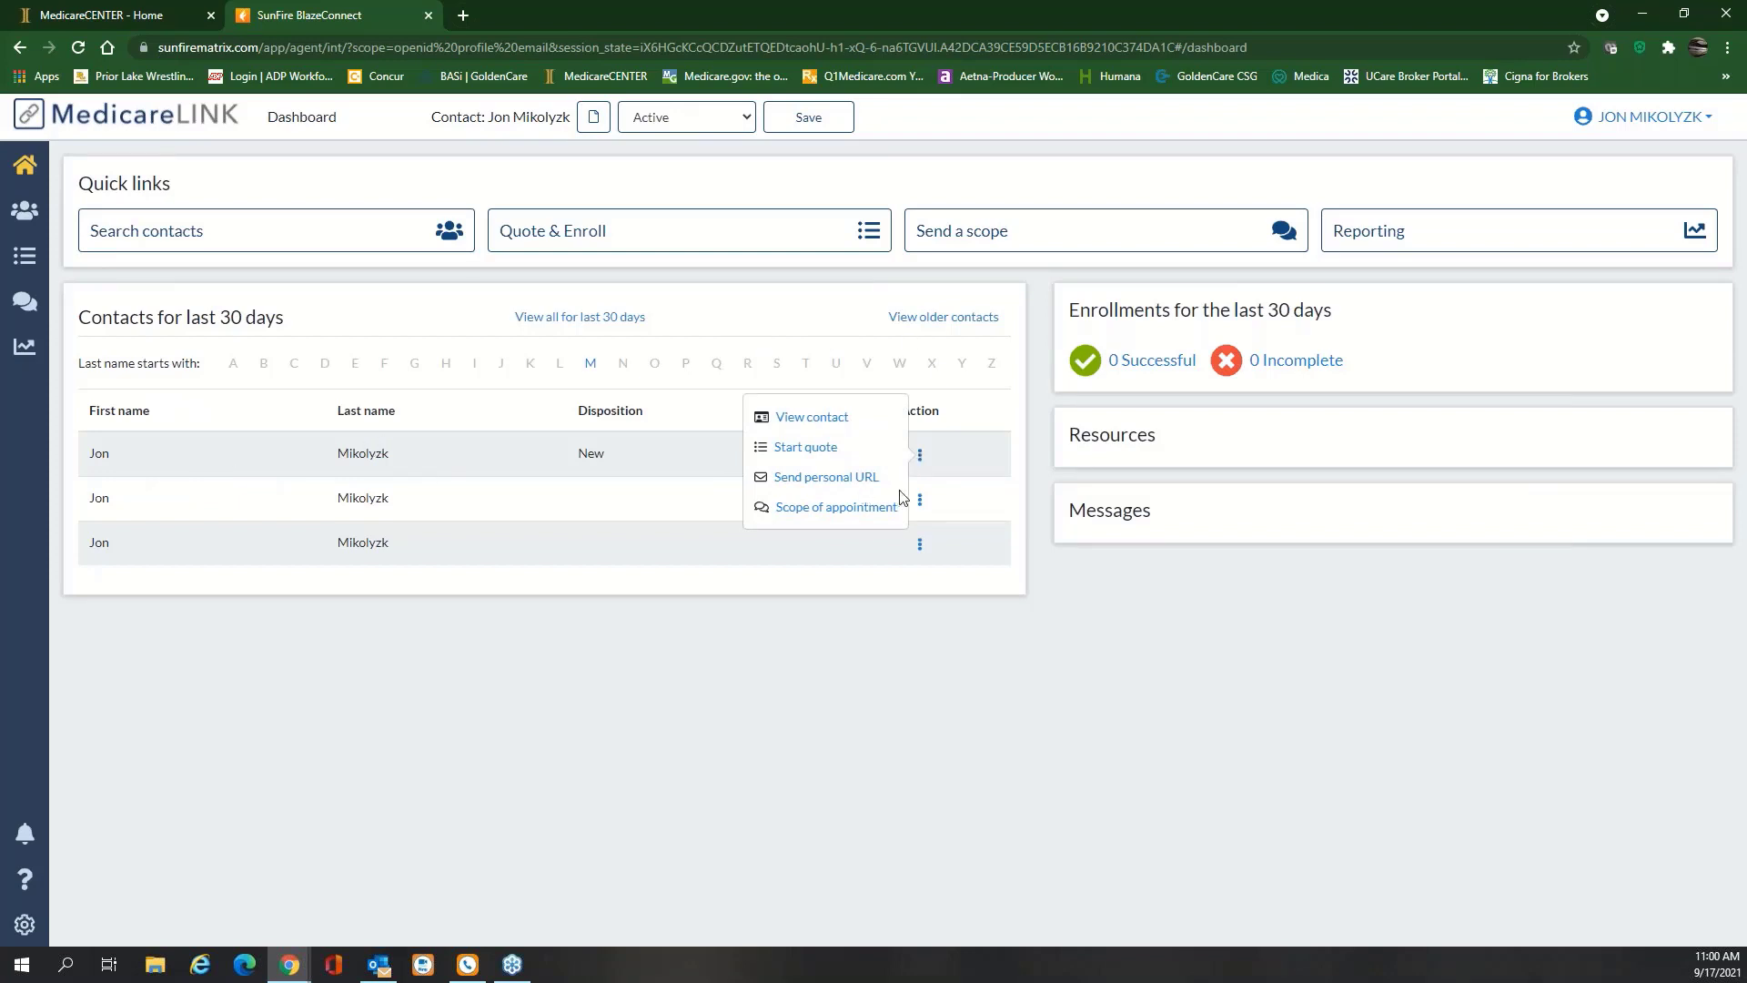
click(814, 419)
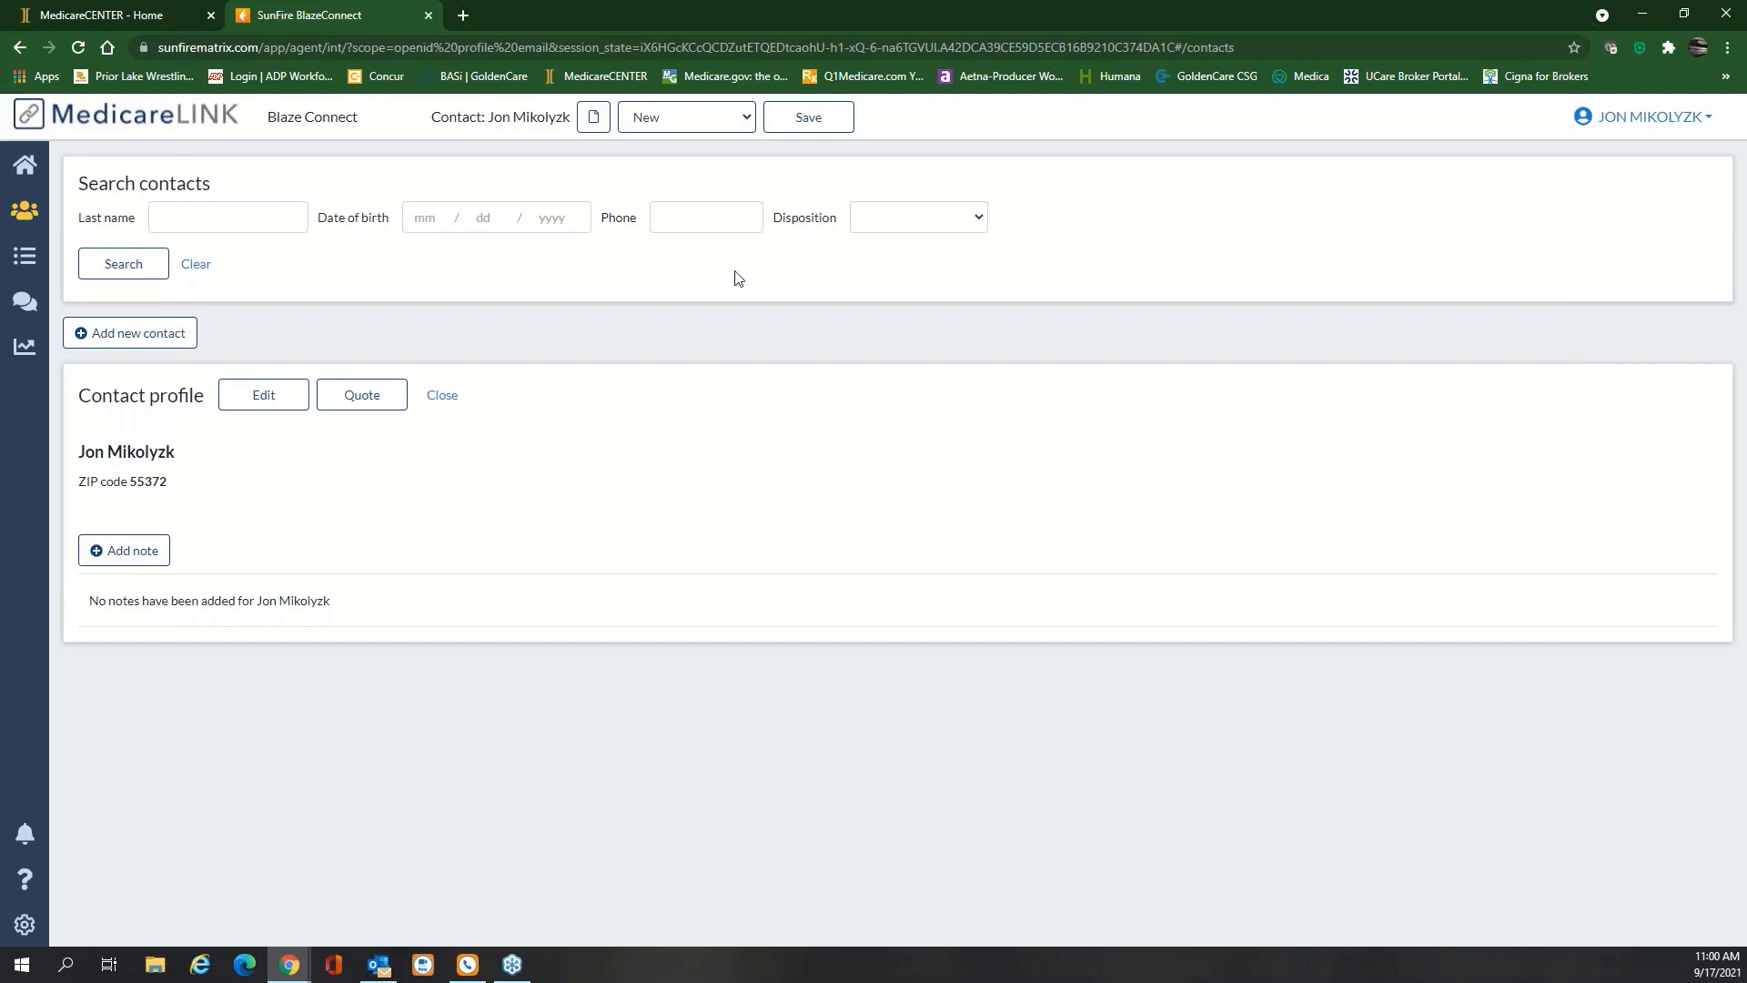
Open the Reporting page to show the Enrollments report with 0 enrollments
click(25, 347)
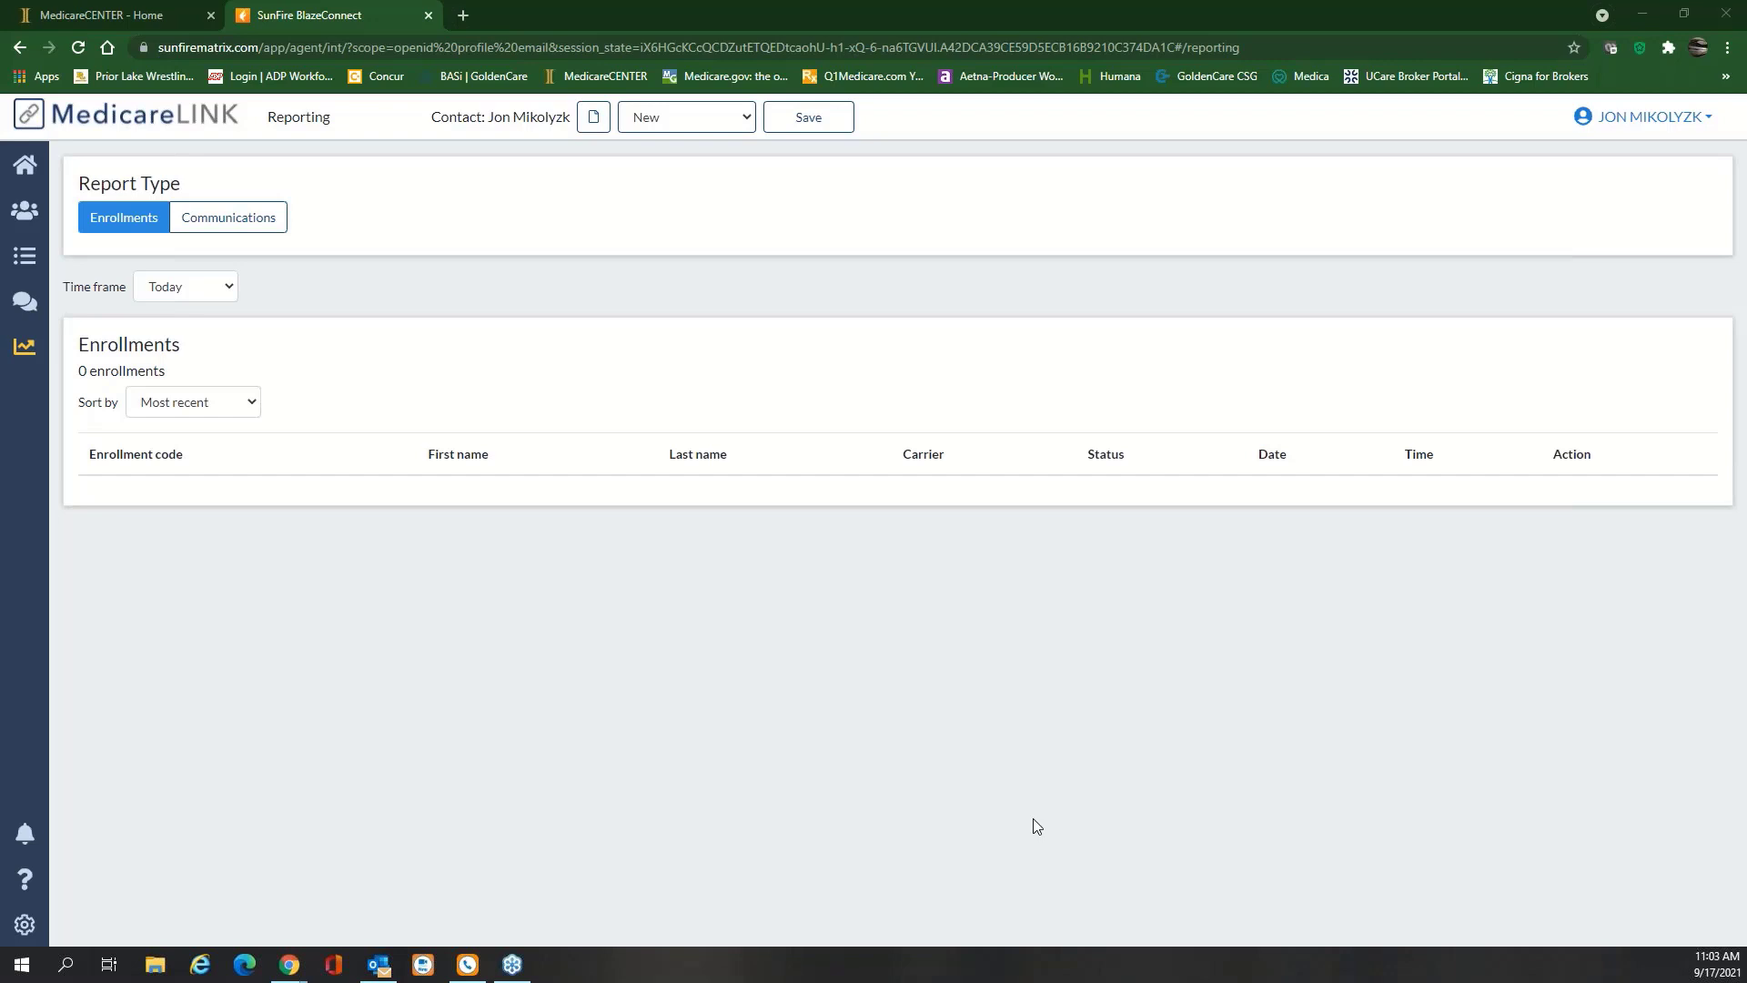
Switch to MedicareCENTER and look through the Client Management contacts list
click(163, 16)
click(1271, 436)
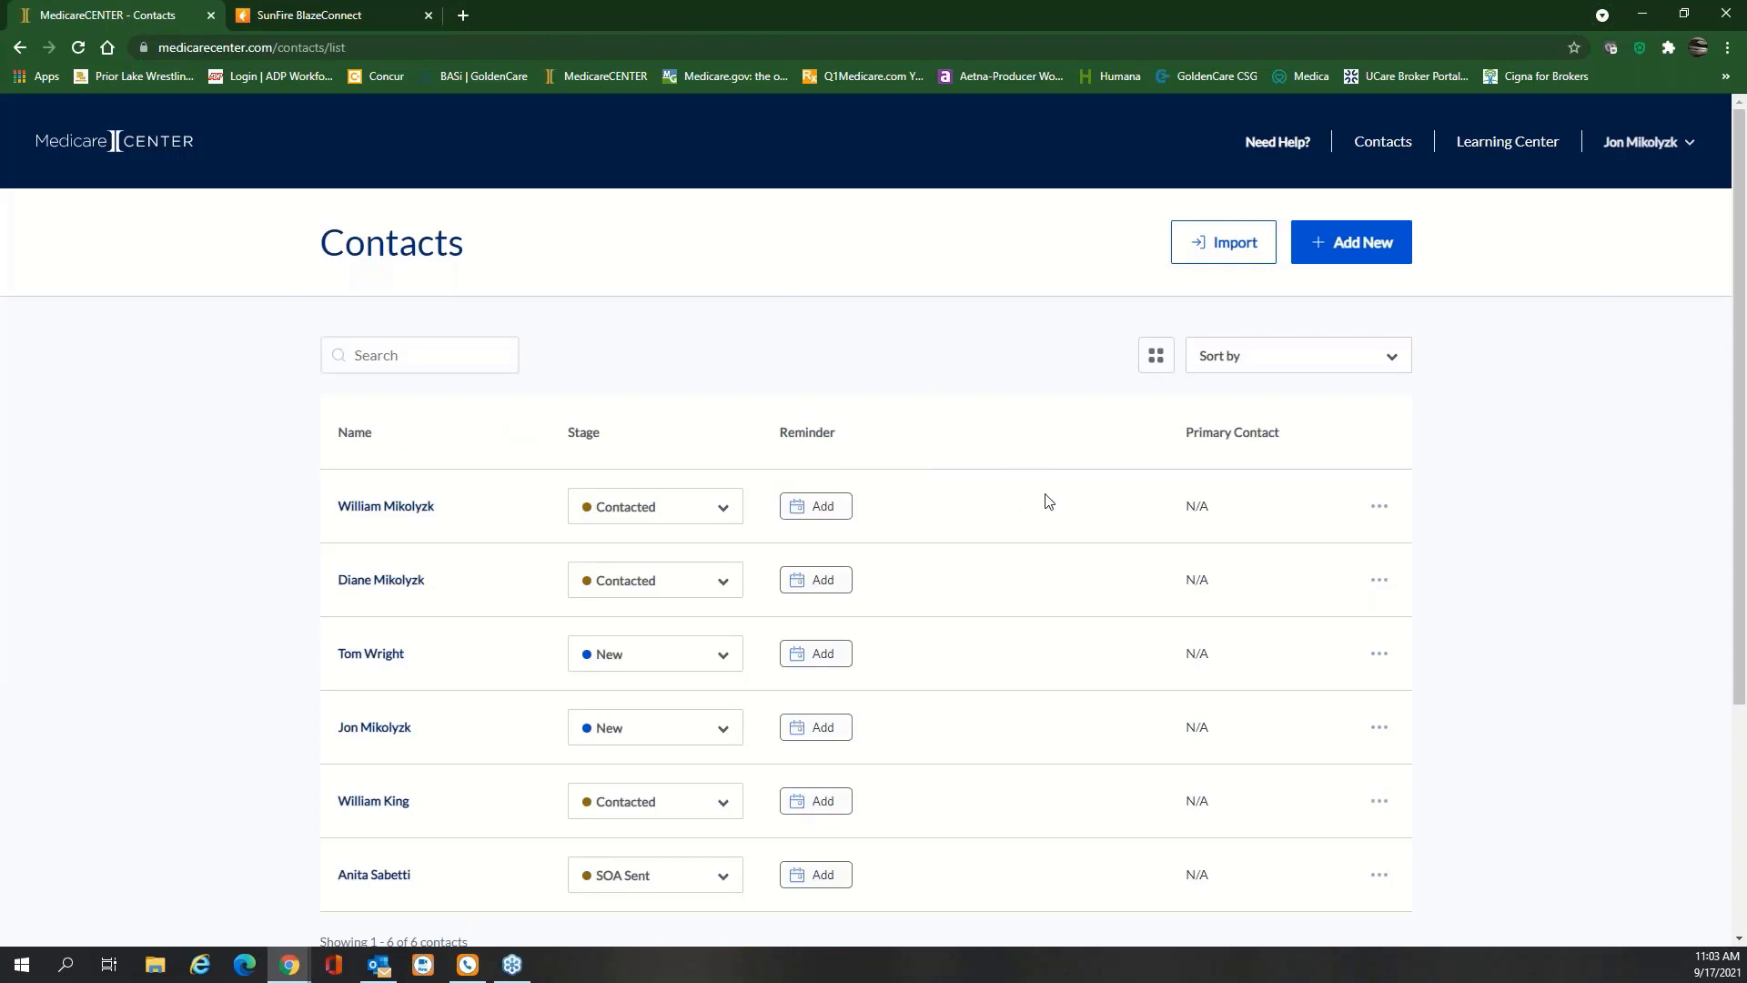
scroll(1049, 502, down, 2)
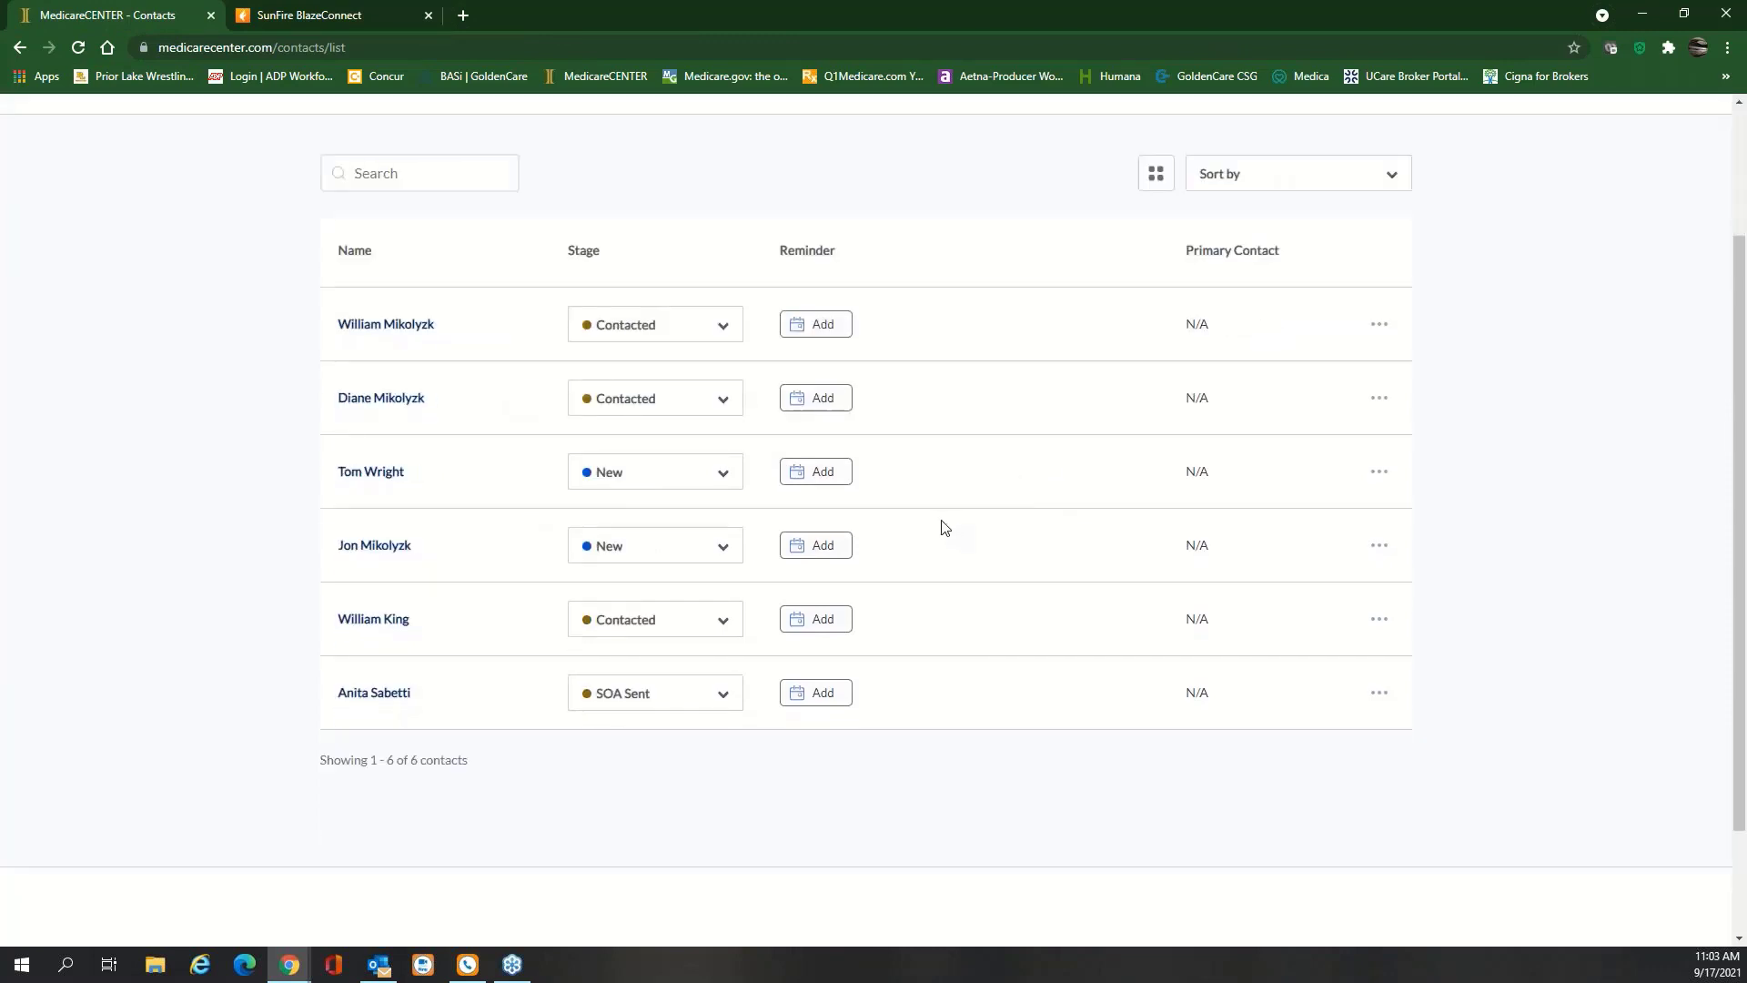
scroll(945, 523, up, 1)
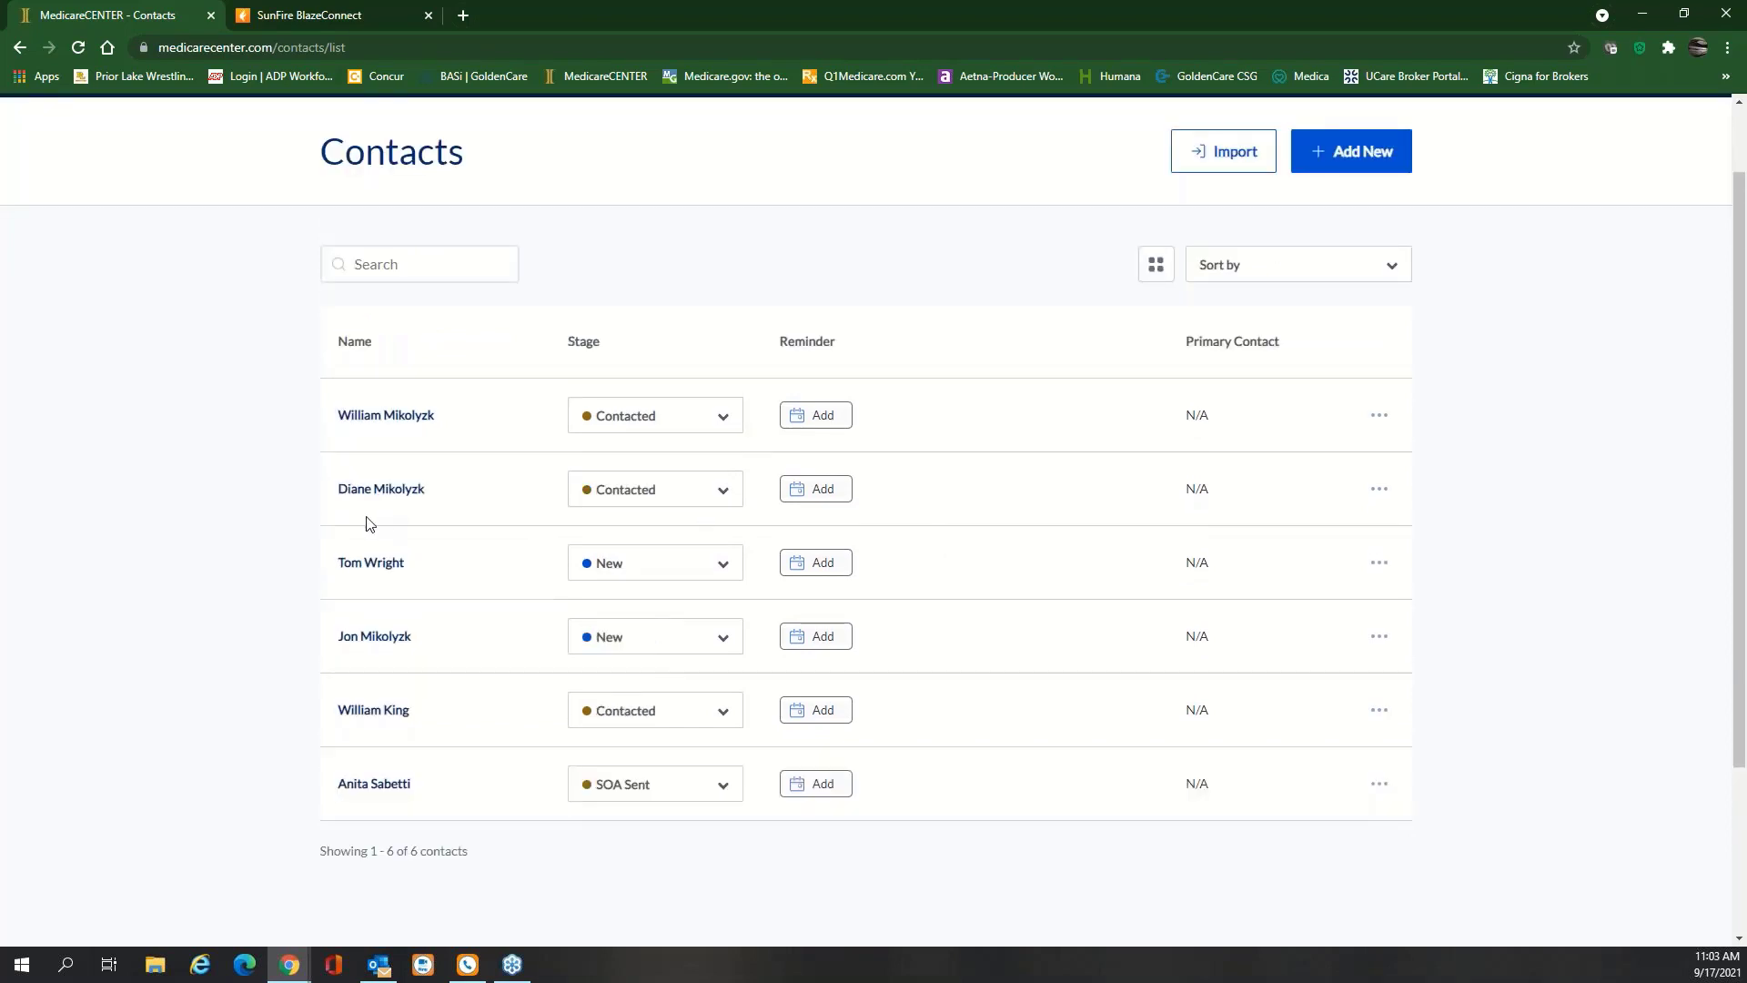
scroll(778, 538, up, 1)
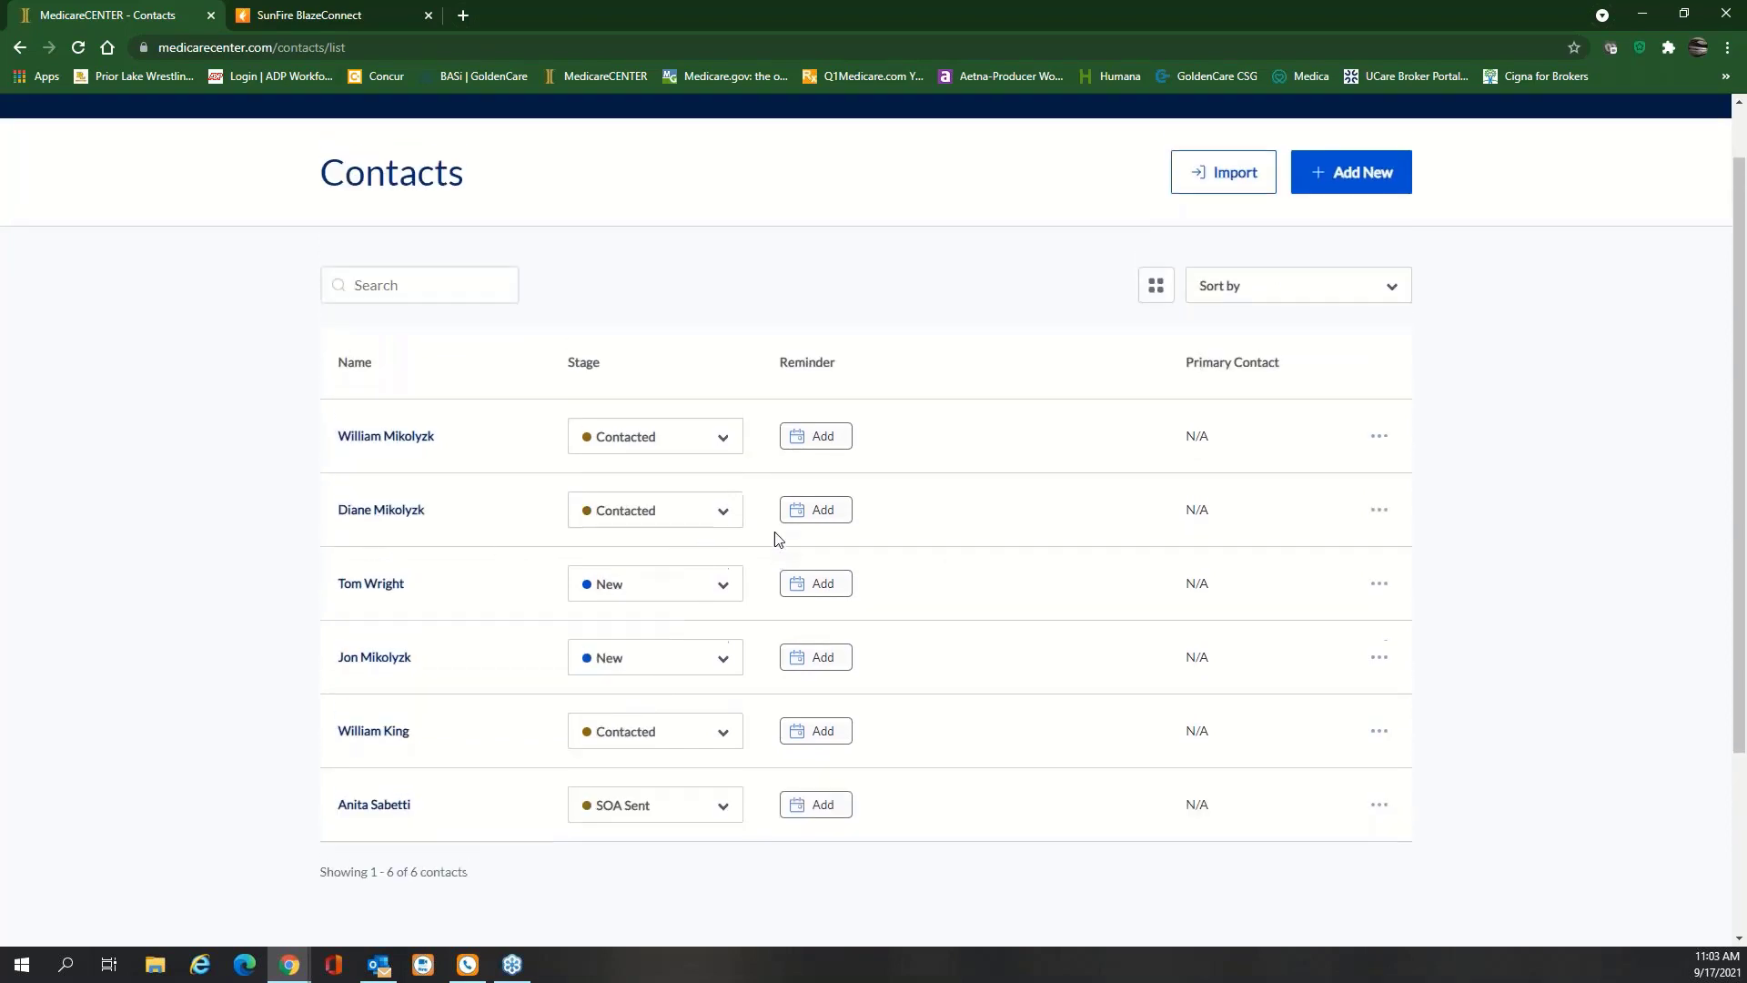
scroll(778, 539, up, 1)
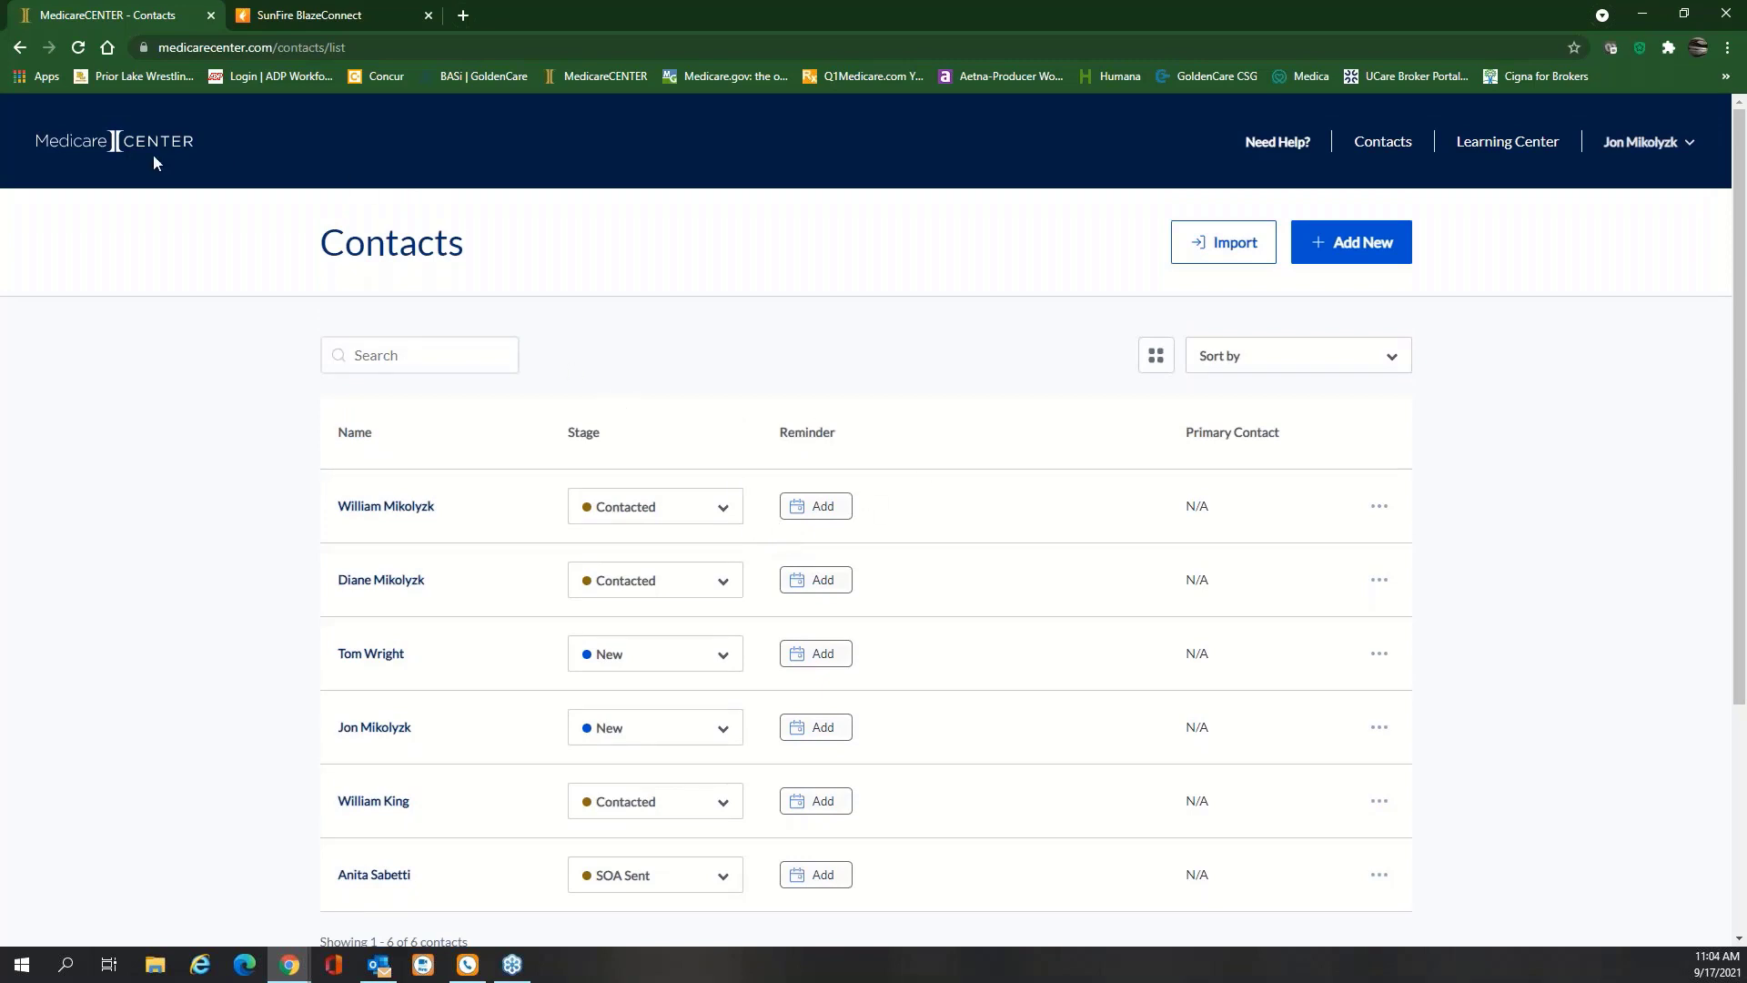
Launch MedicareAPP in a new tab via Medicare Advantage & PDP, then return to Client Management contacts
click(124, 146)
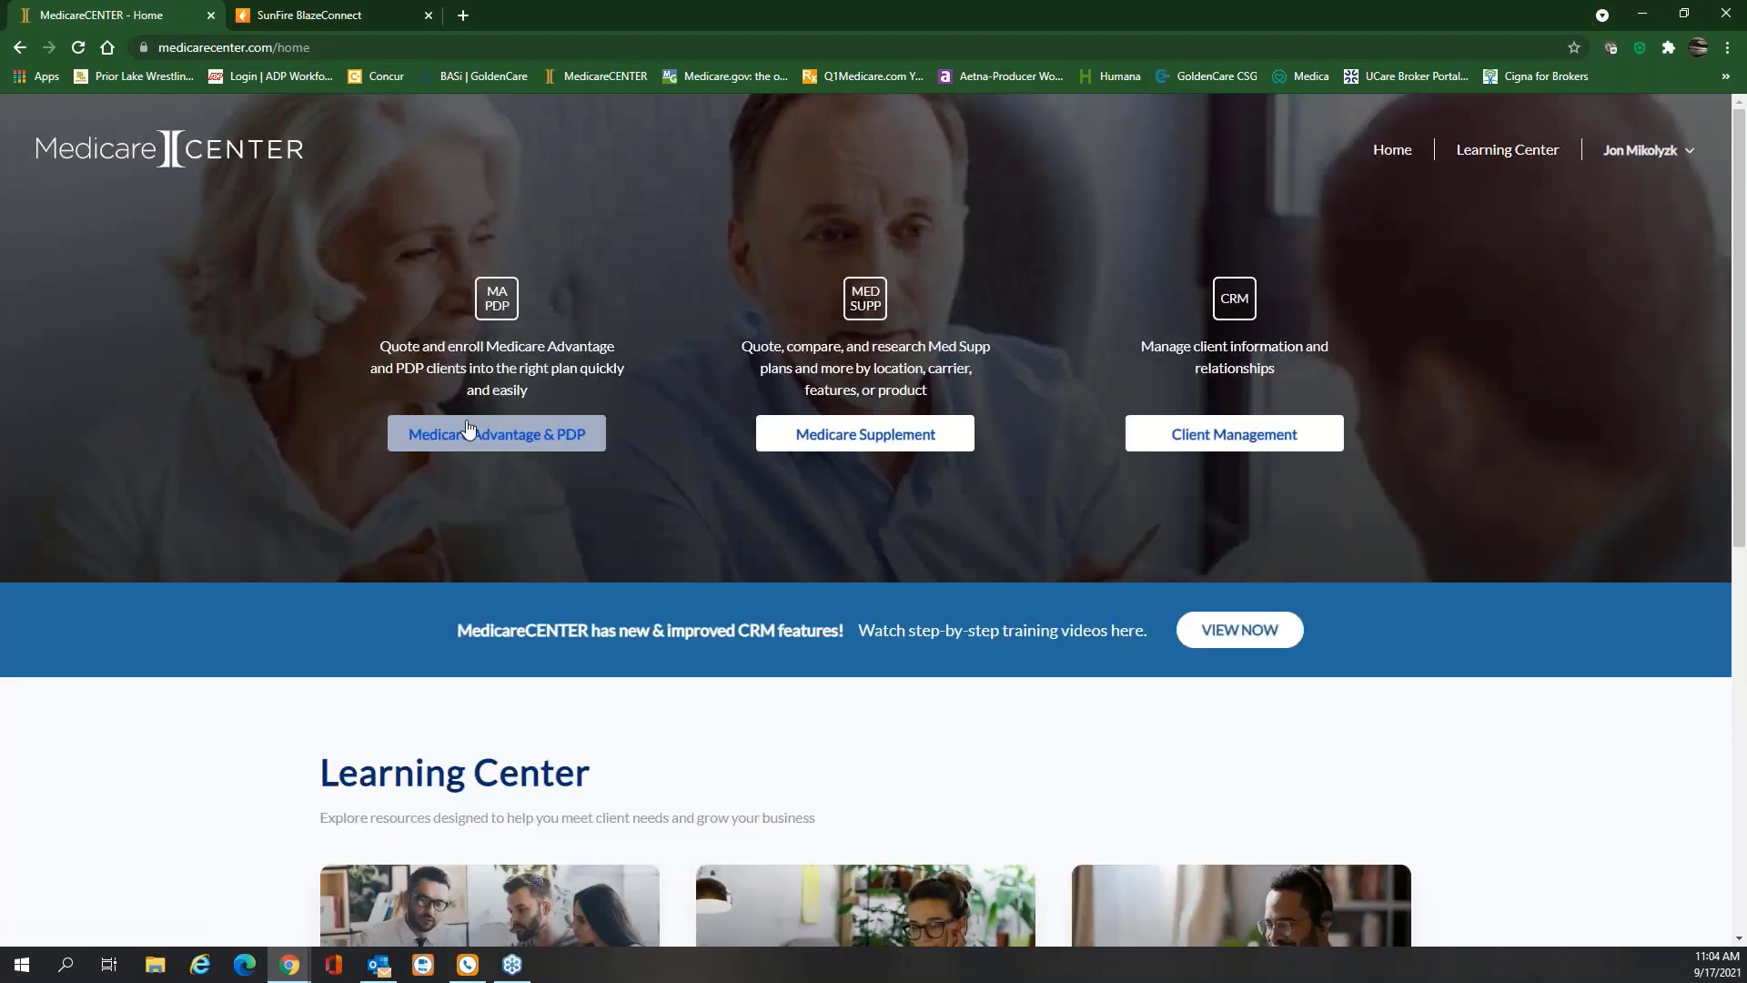
click(482, 434)
click(870, 546)
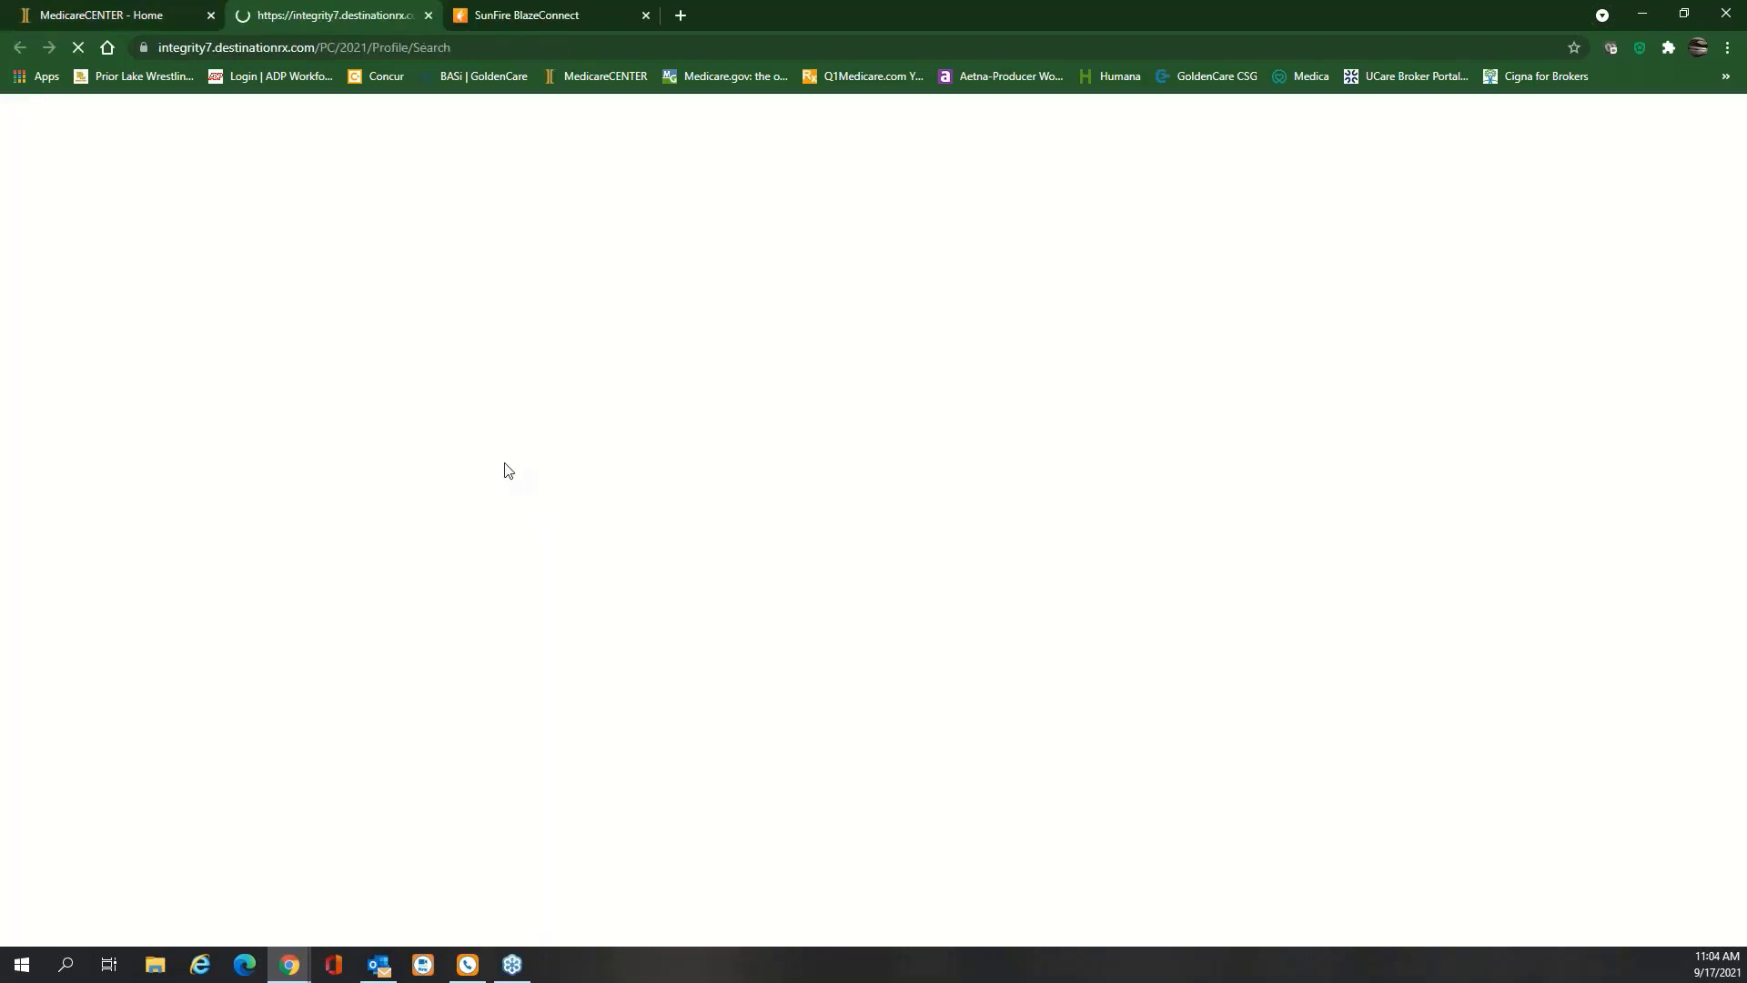
click(133, 18)
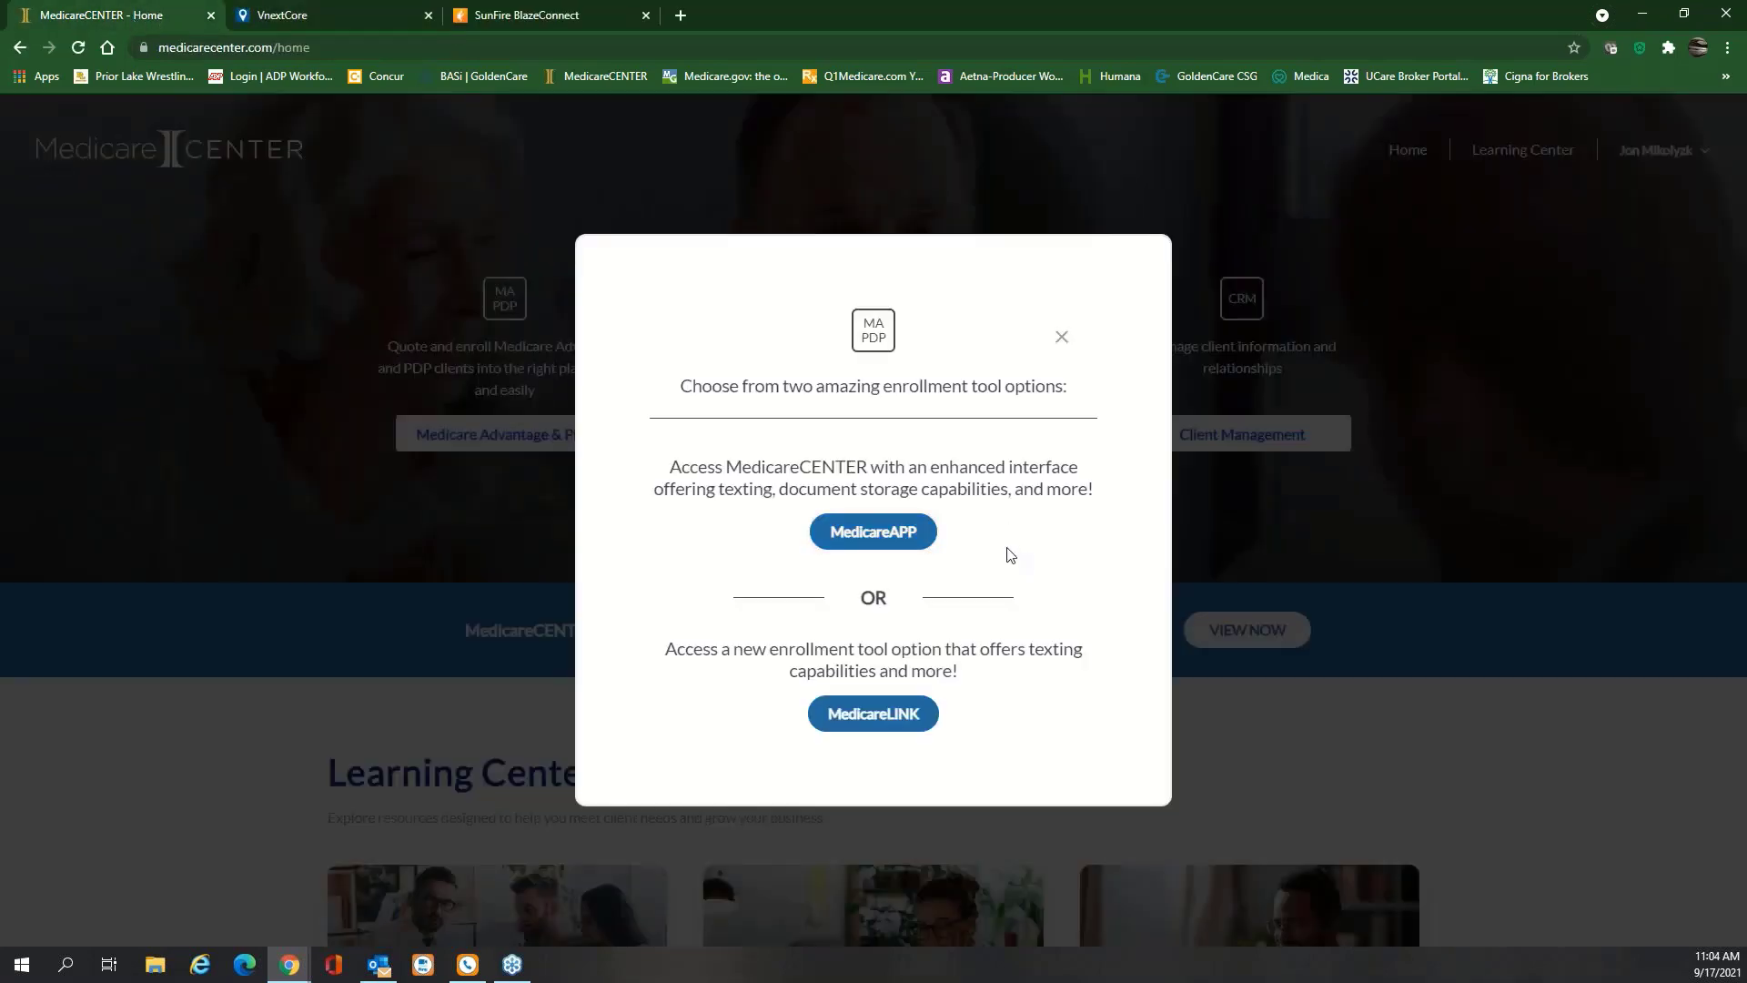
click(349, 583)
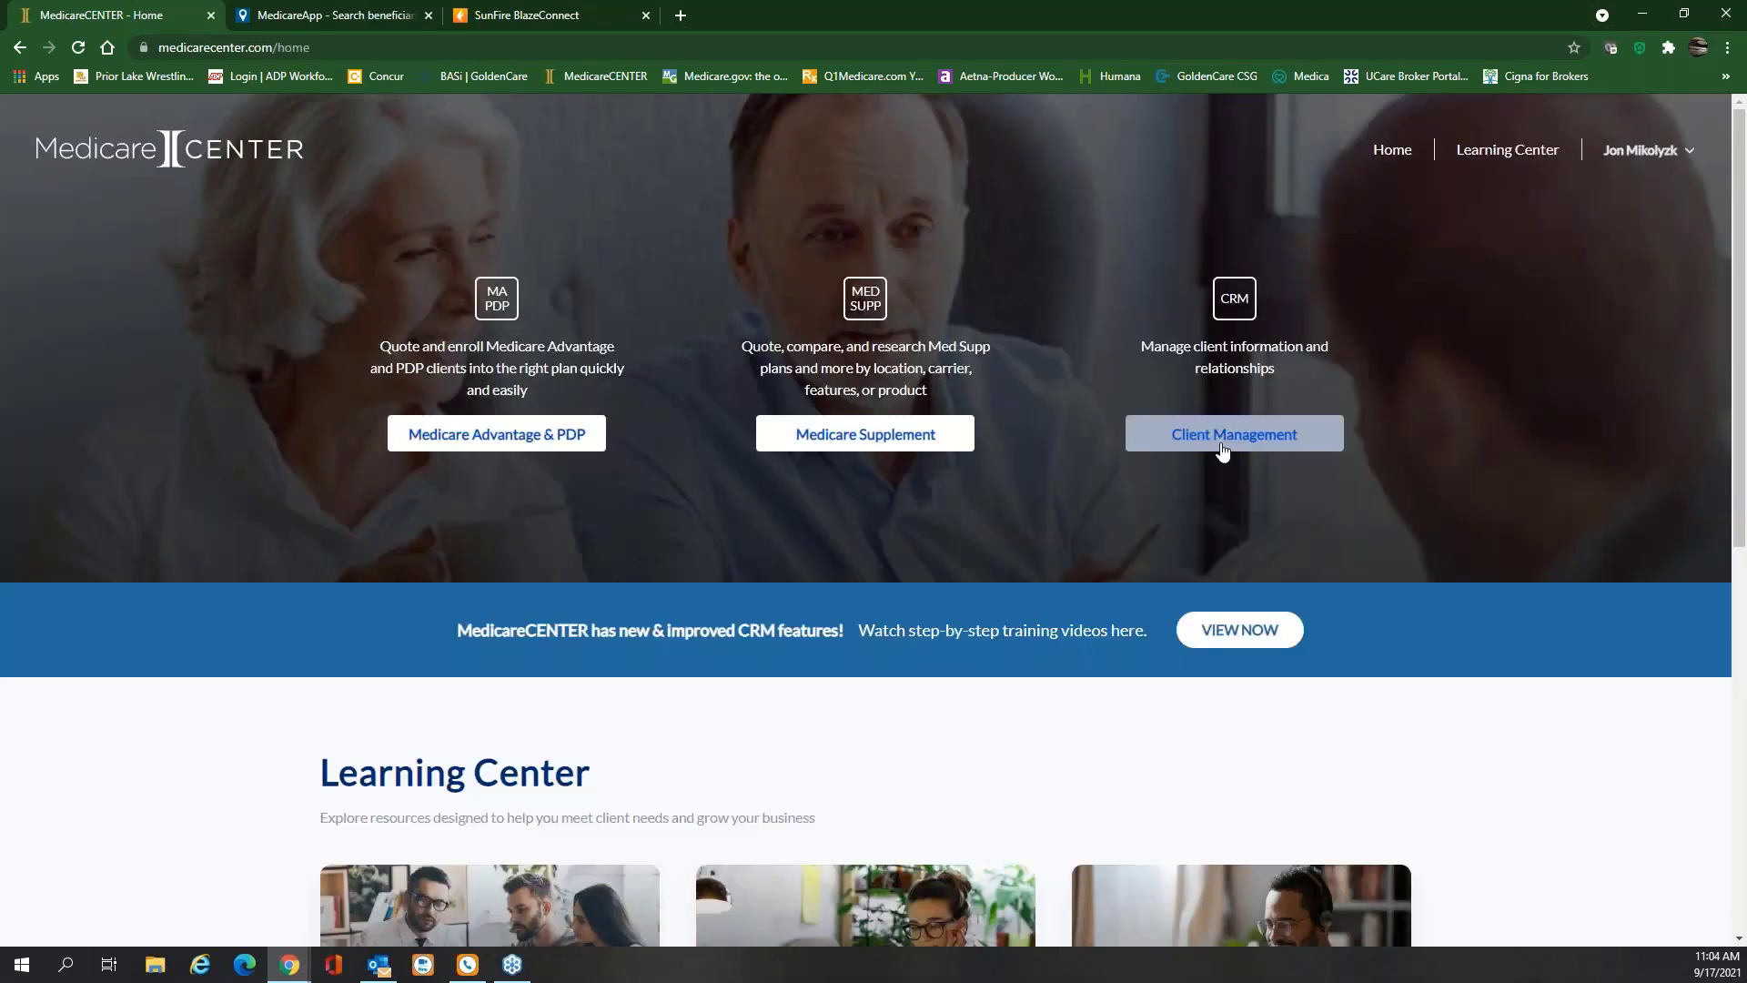
click(1242, 434)
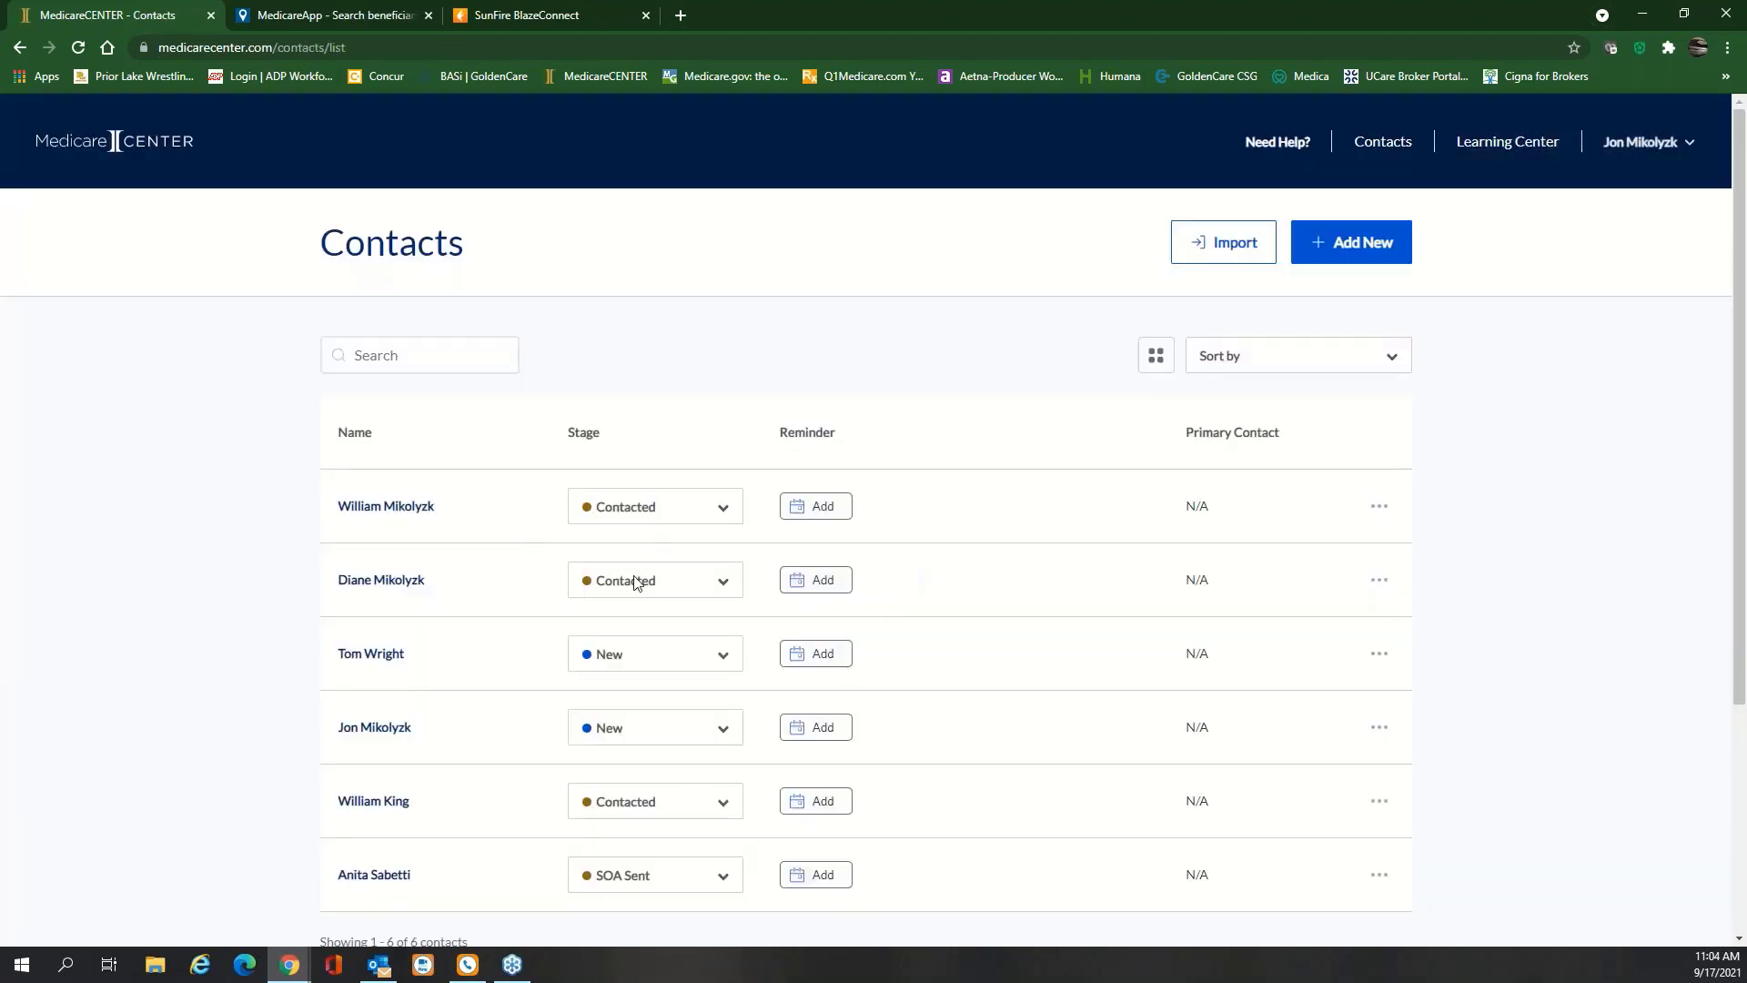
click(728, 512)
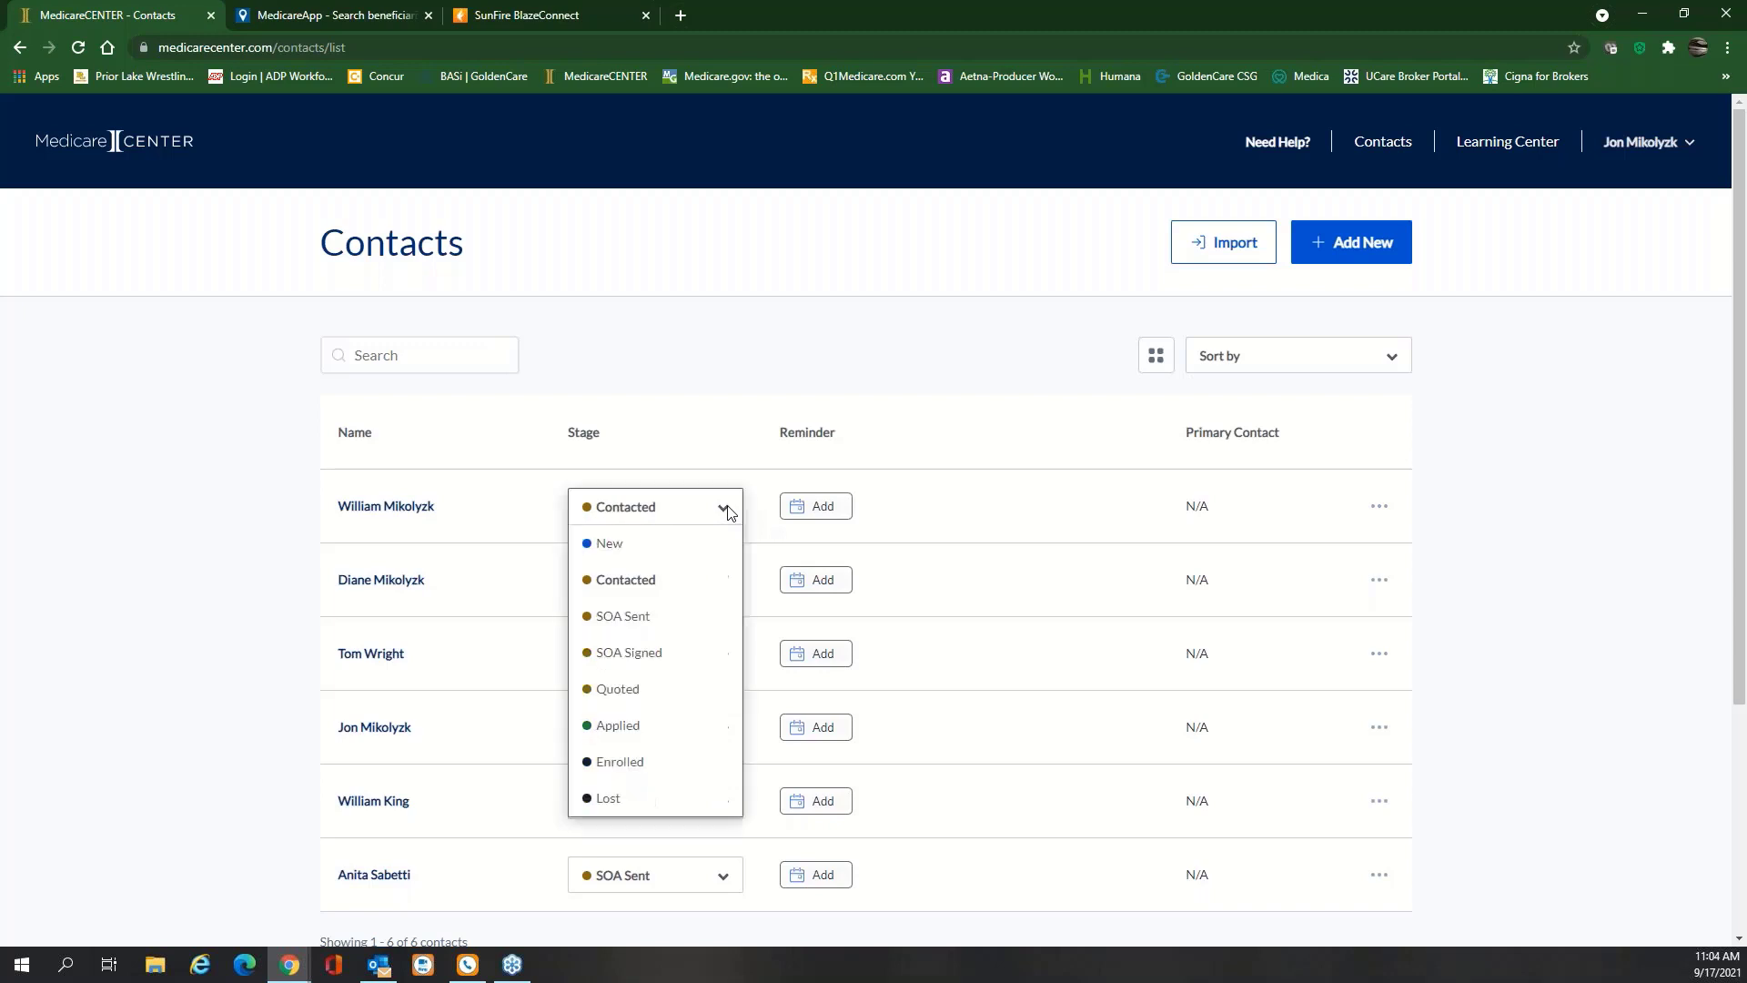
click(940, 376)
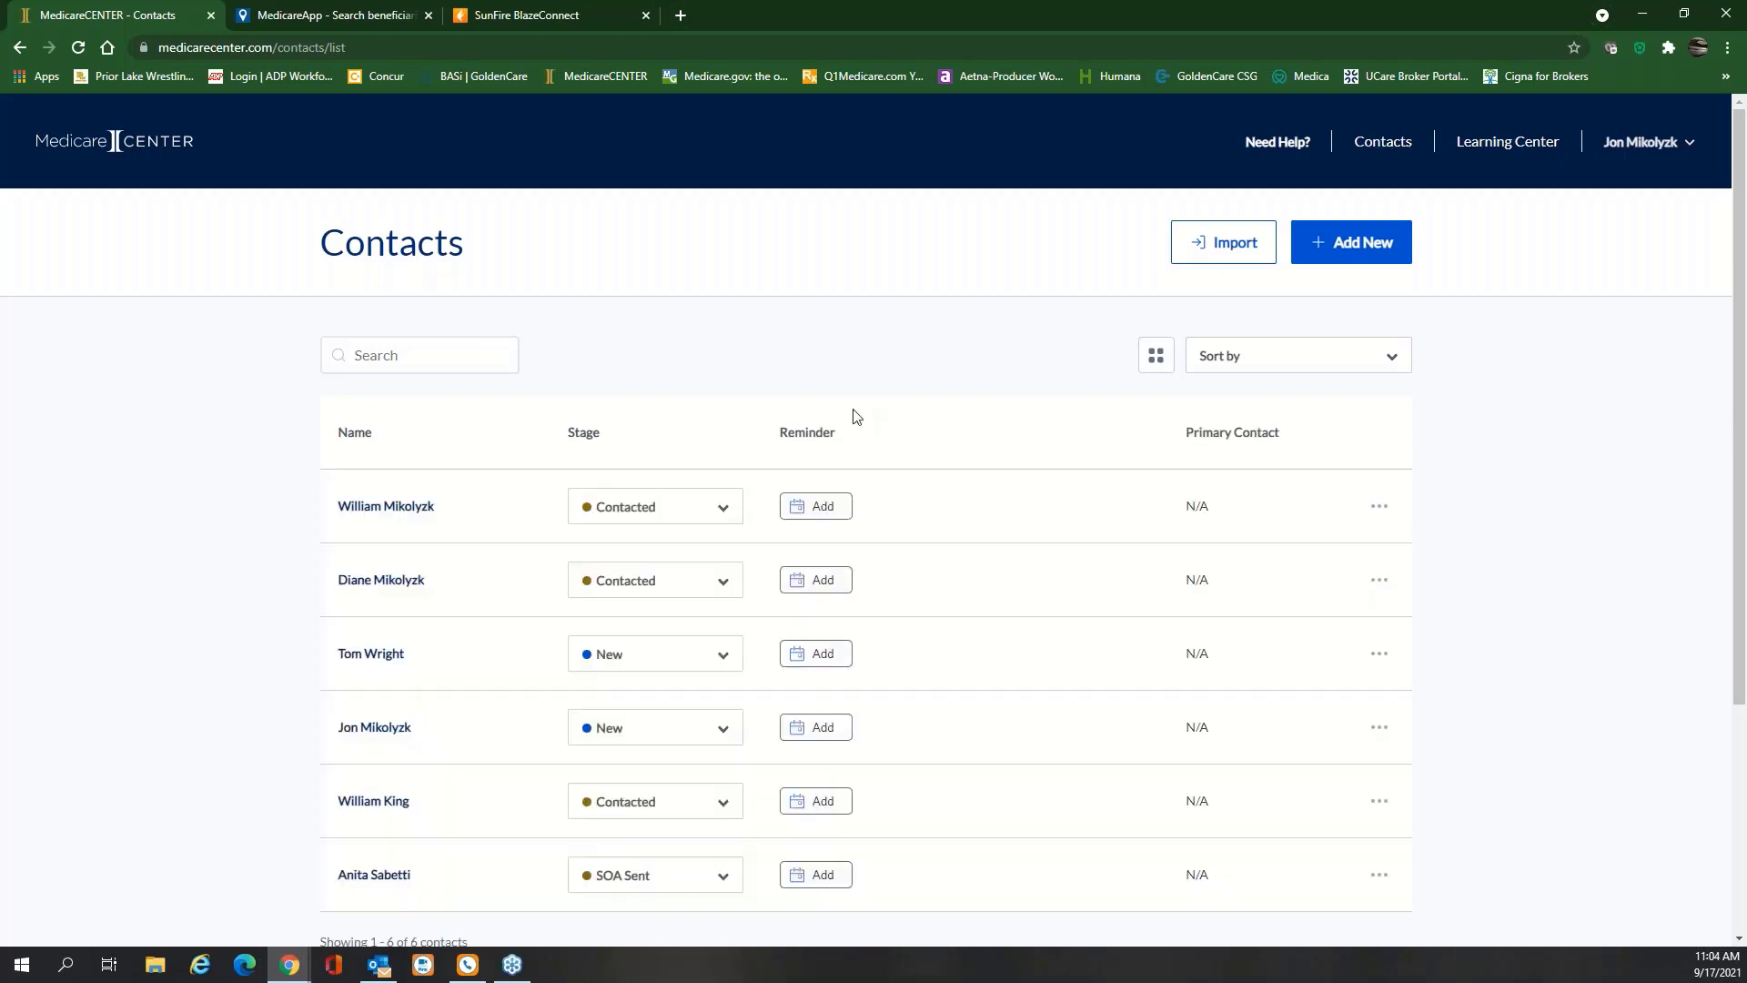
scroll(855, 415, down, 3)
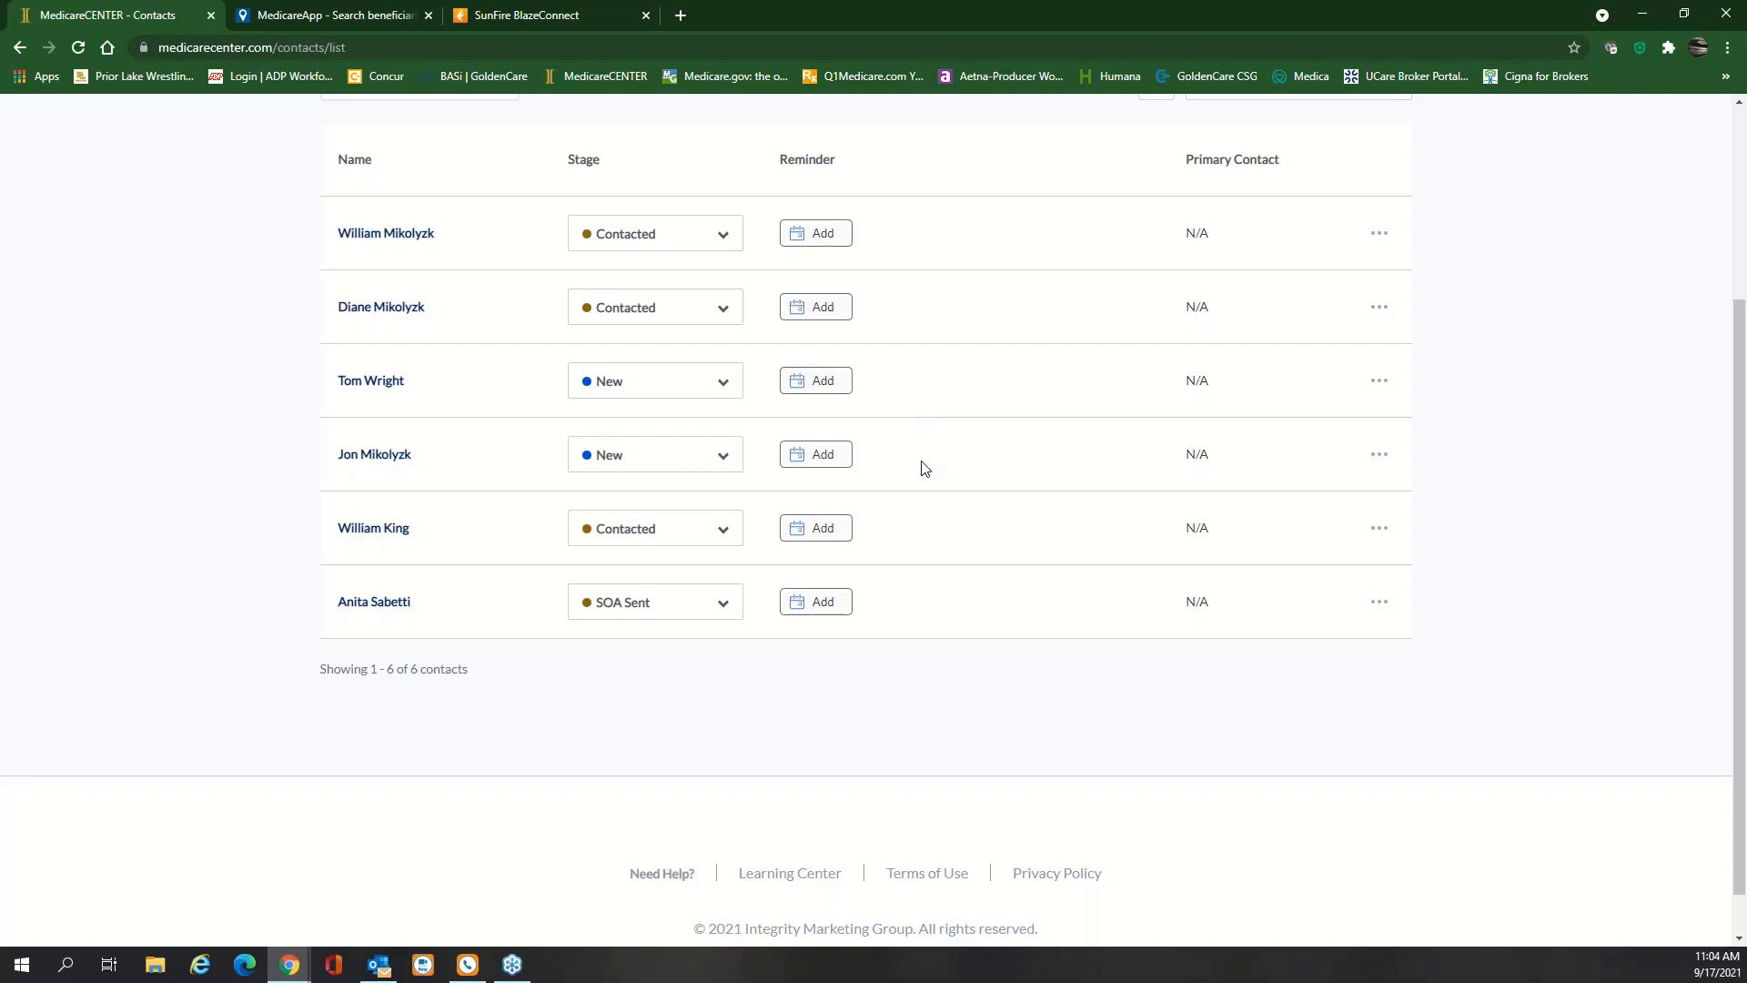
scroll(946, 470, up, 2)
scroll(948, 469, up, 1)
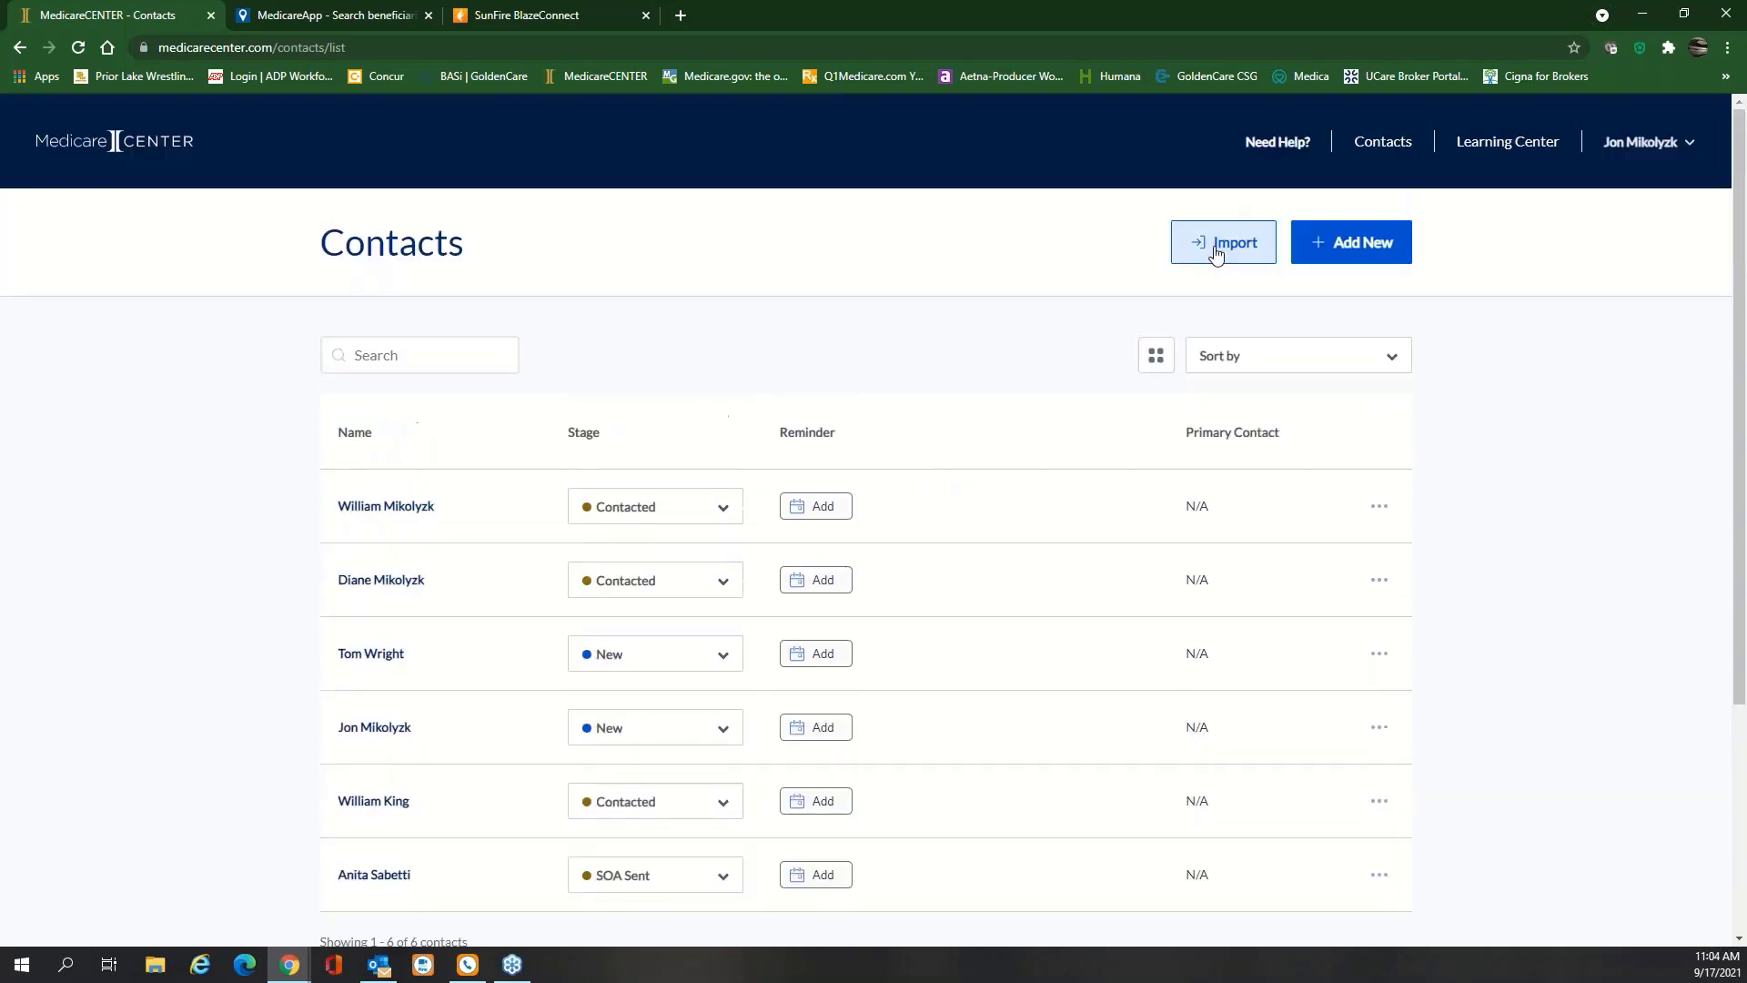
View the client import page's .csv format instructions, then go back to the contacts list
click(1233, 244)
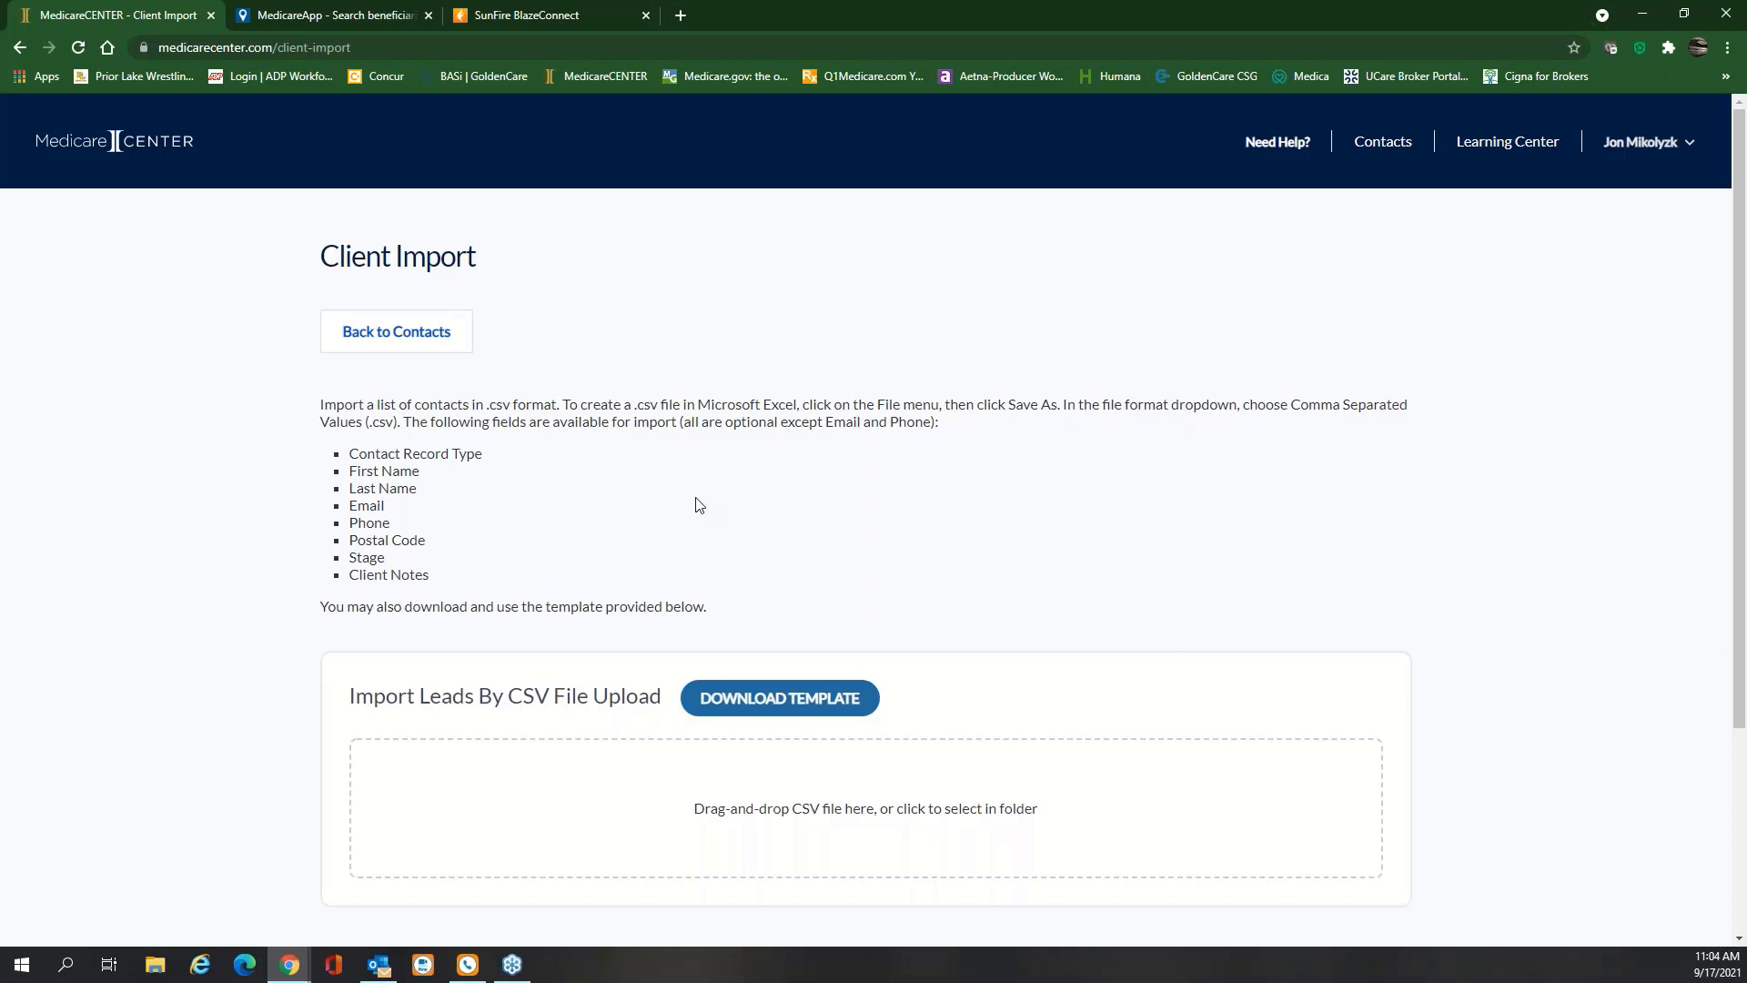
drag(556, 408, 489, 409)
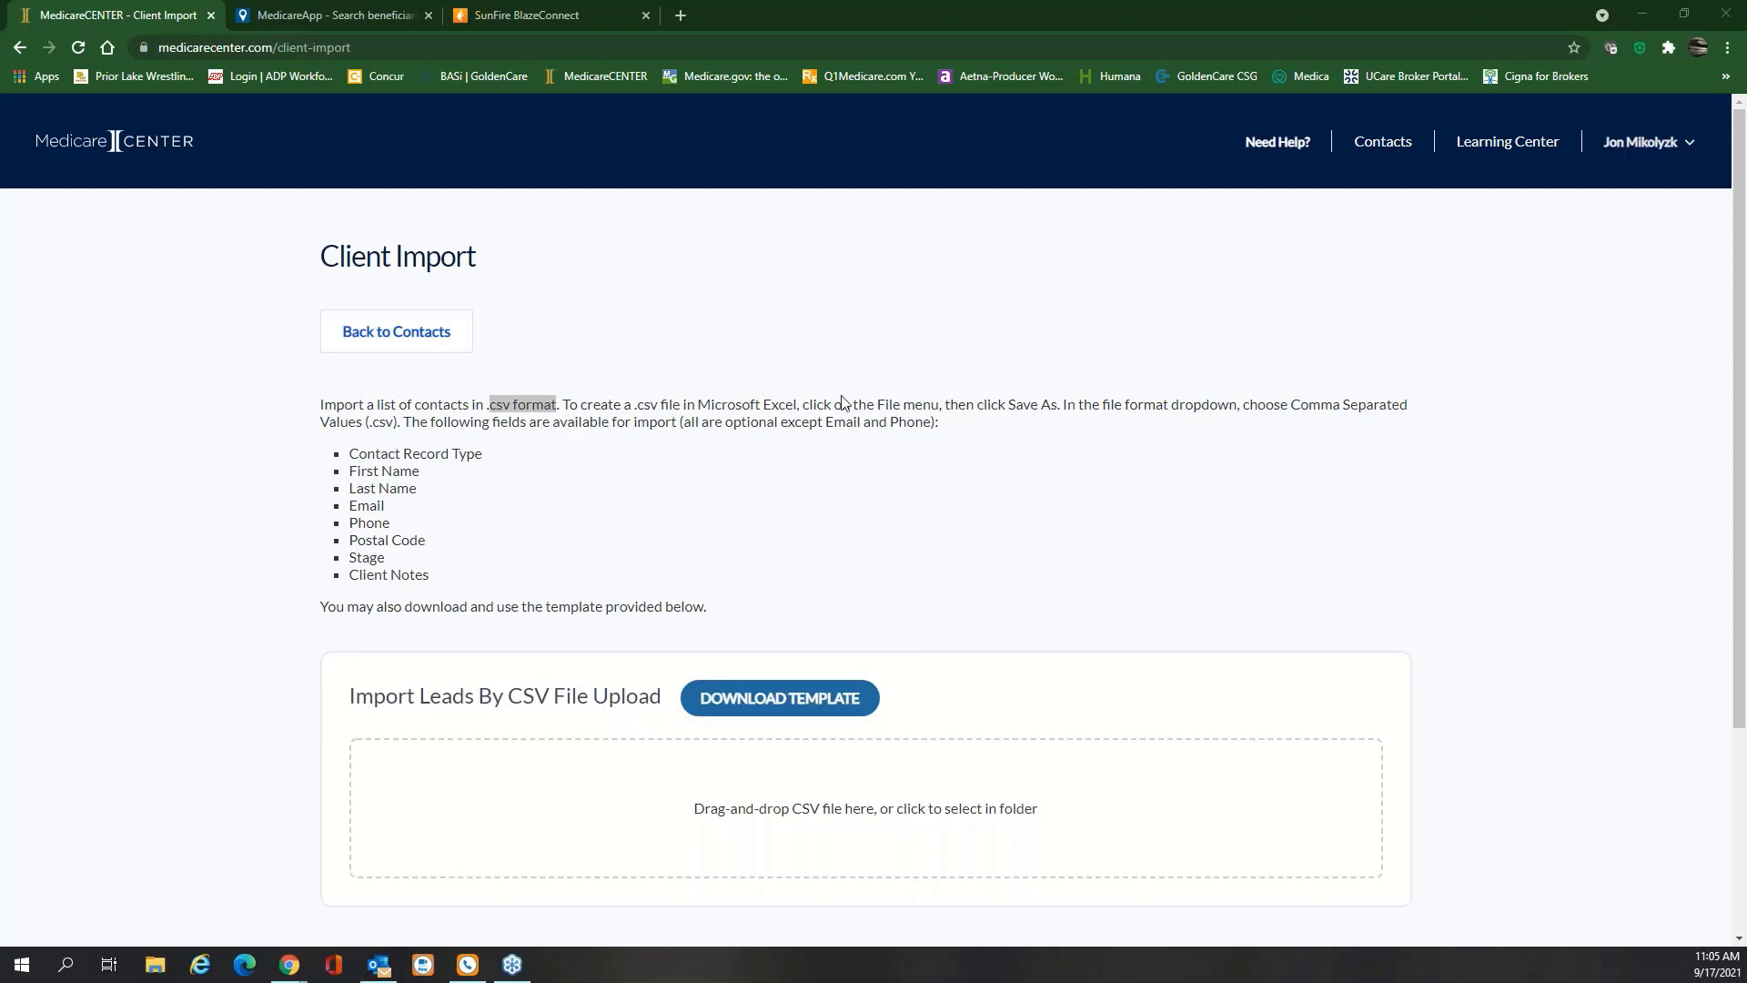
click(364, 335)
Review the contacts list, then bring up the MedicareLINK enrollments reporting page
scroll(841, 482, down, 2)
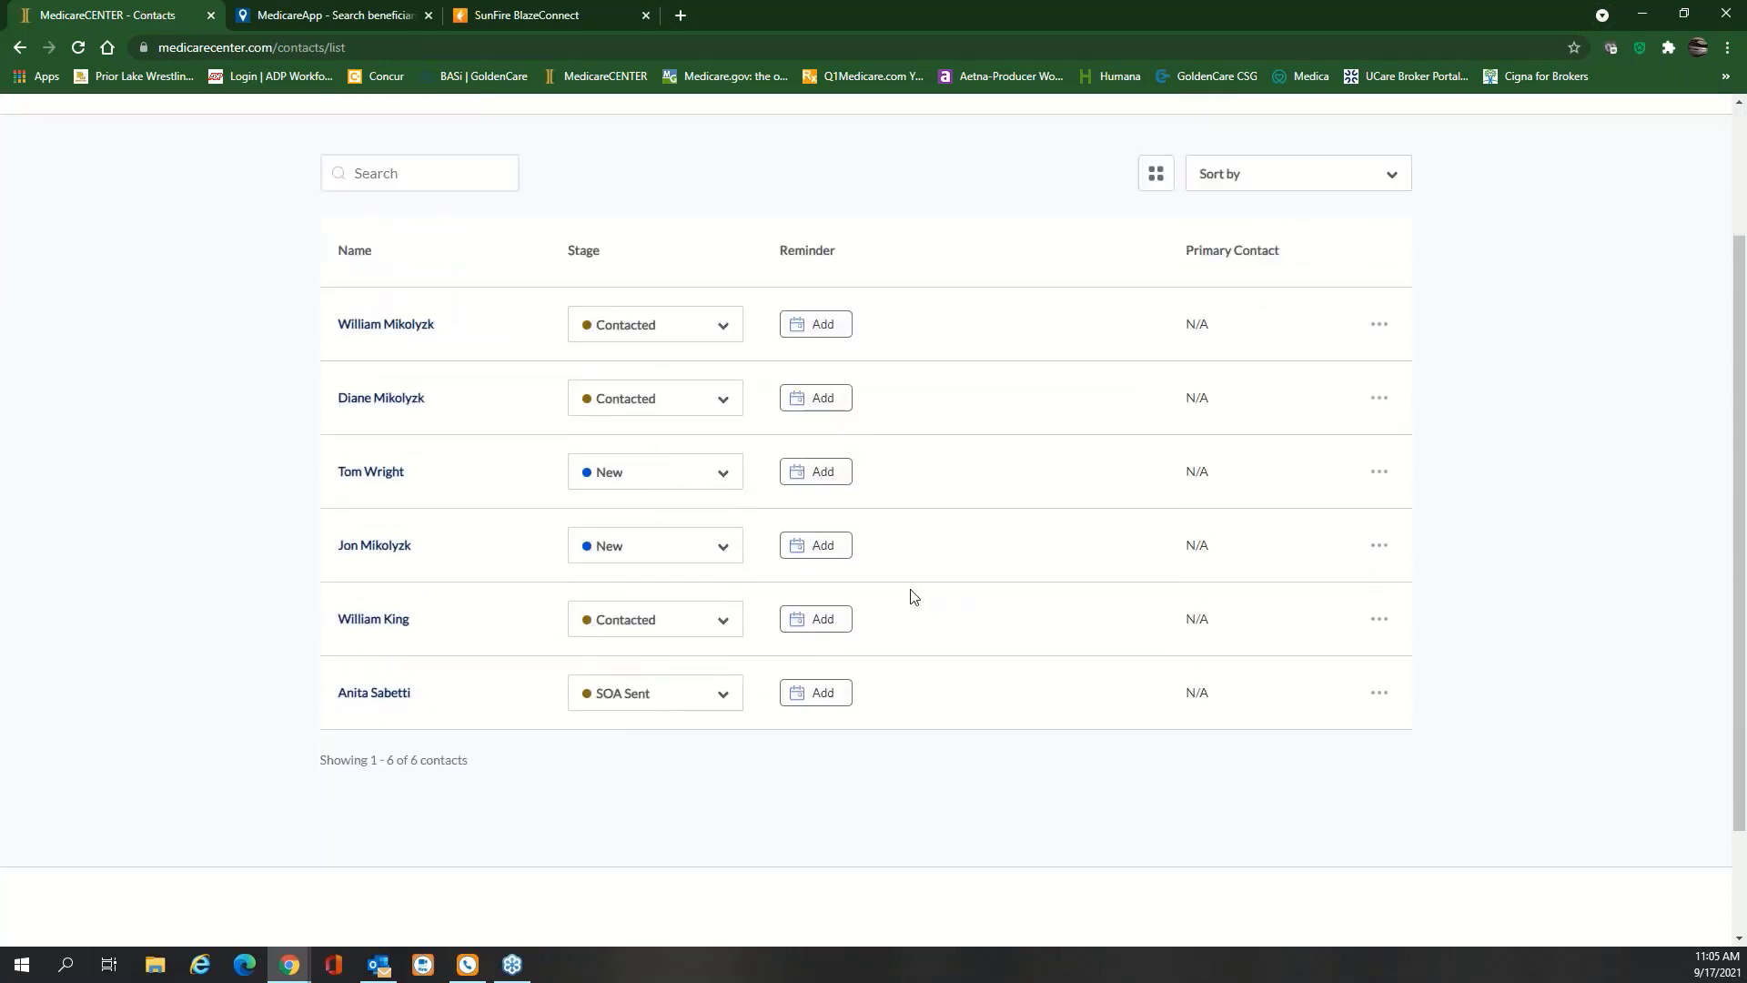
scroll(910, 591, up, 2)
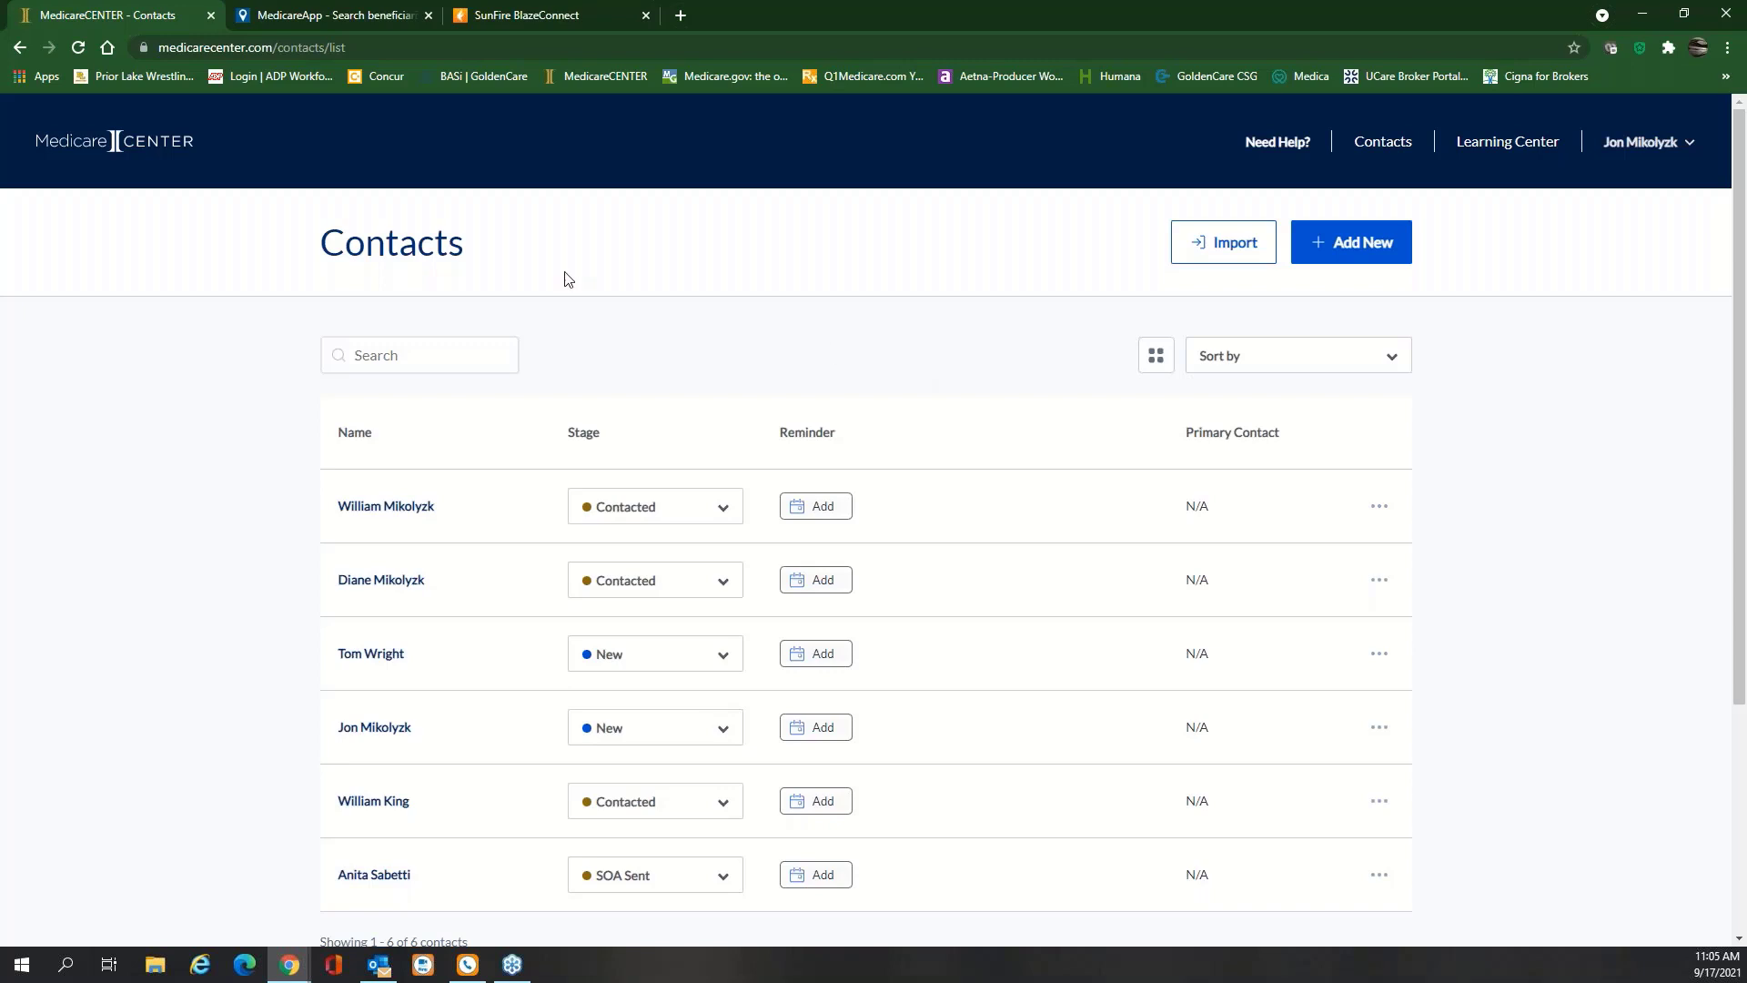
click(345, 17)
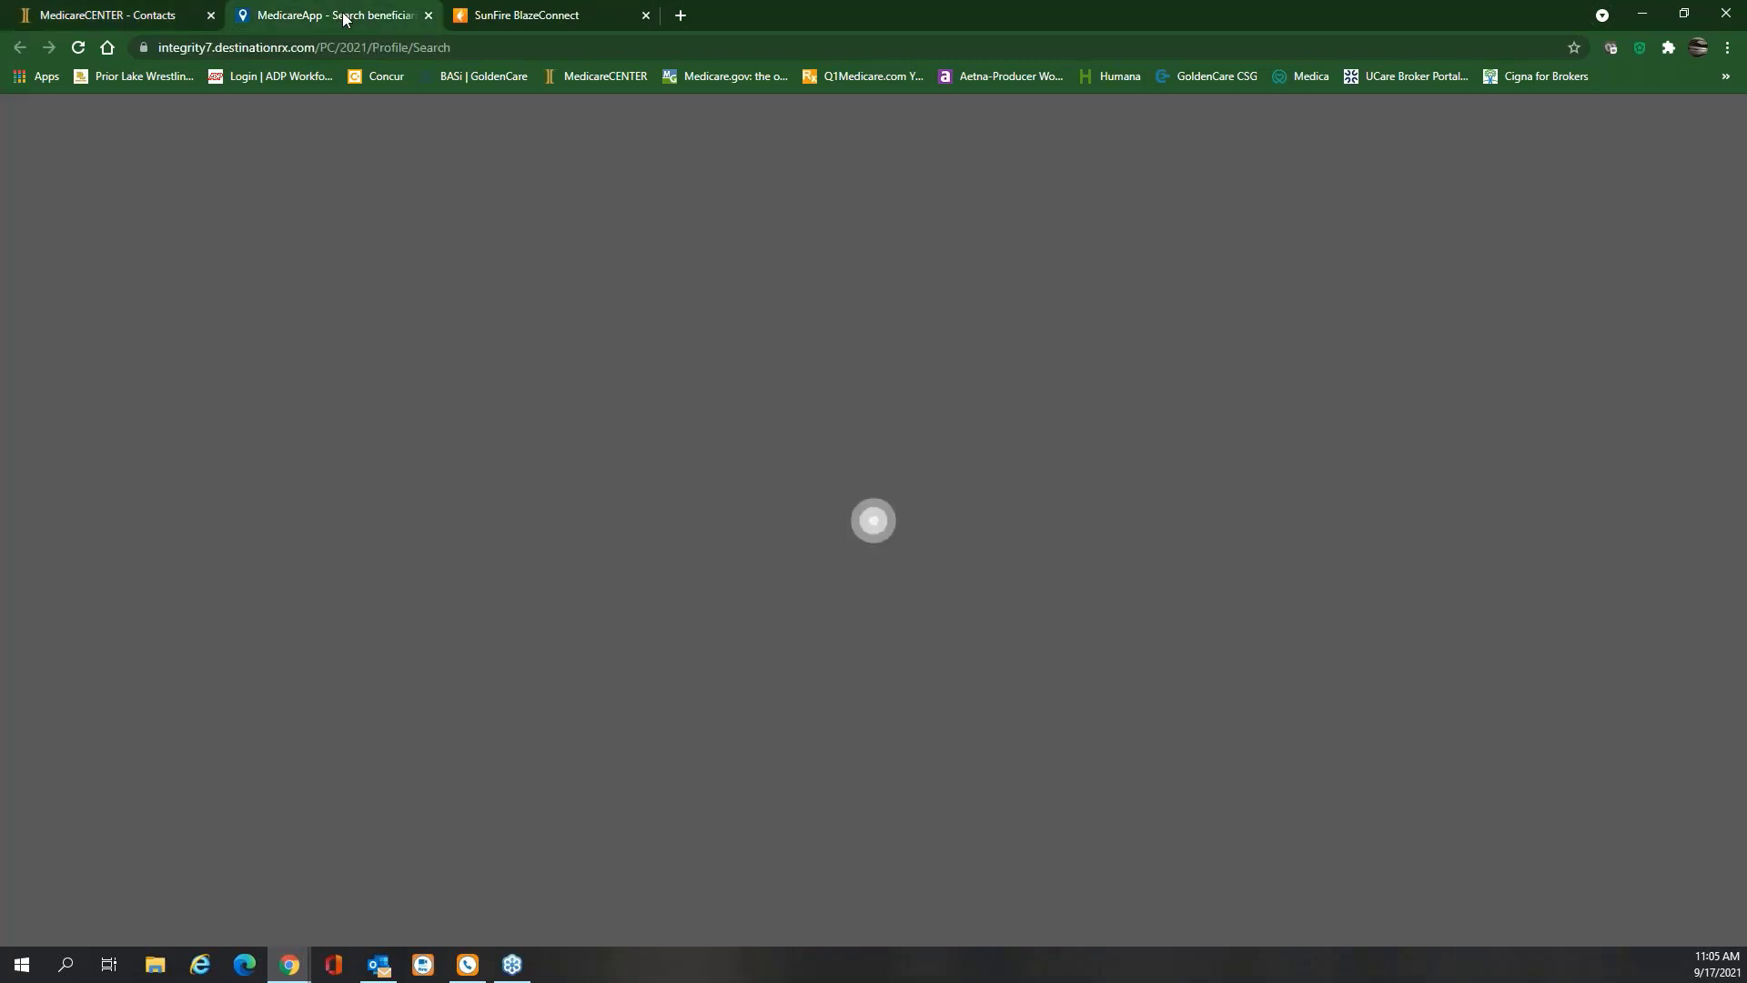
click(526, 16)
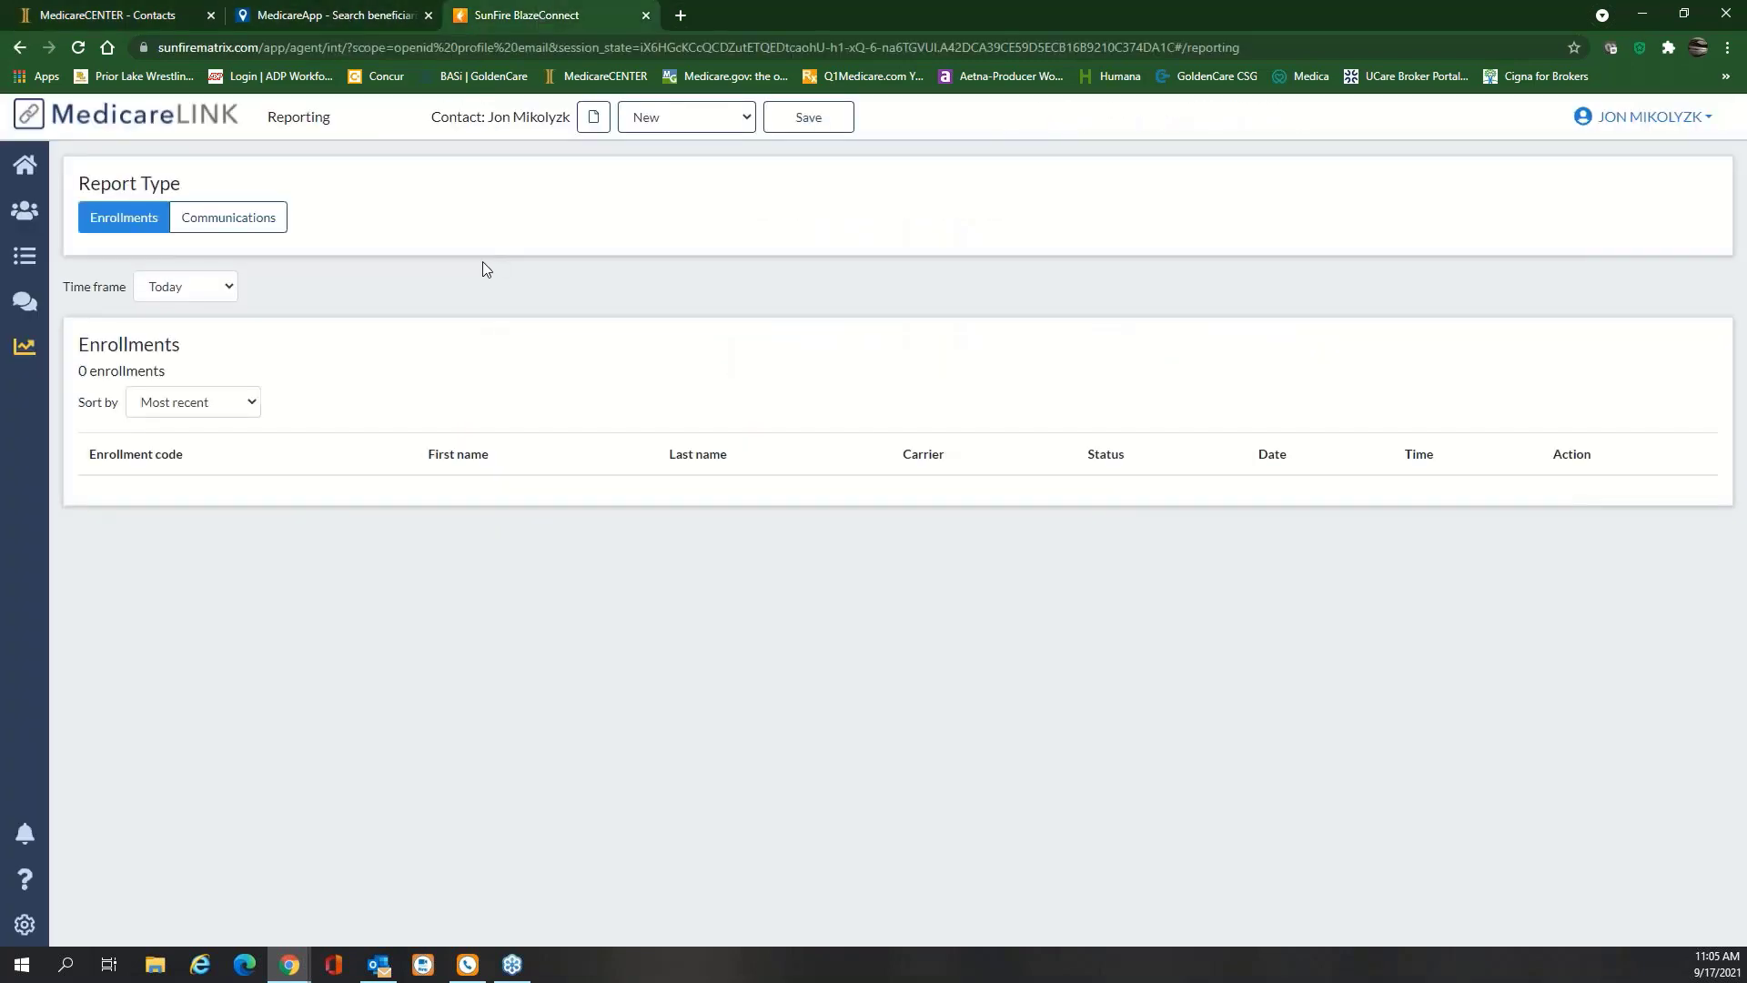